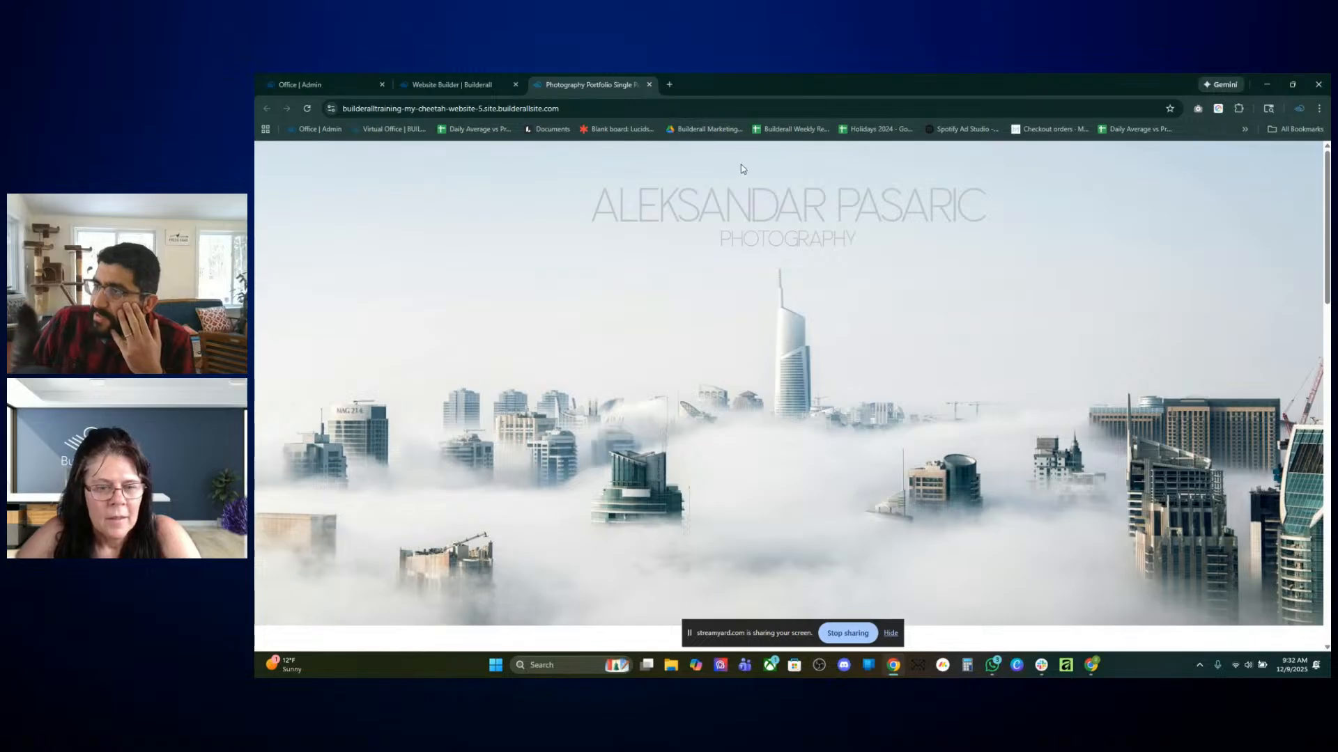
Open the published Cat Food eCommerce Store site from the website list and compare it with the photography portfolio site
{"action": "left_click", "coordinate": [465, 75]}
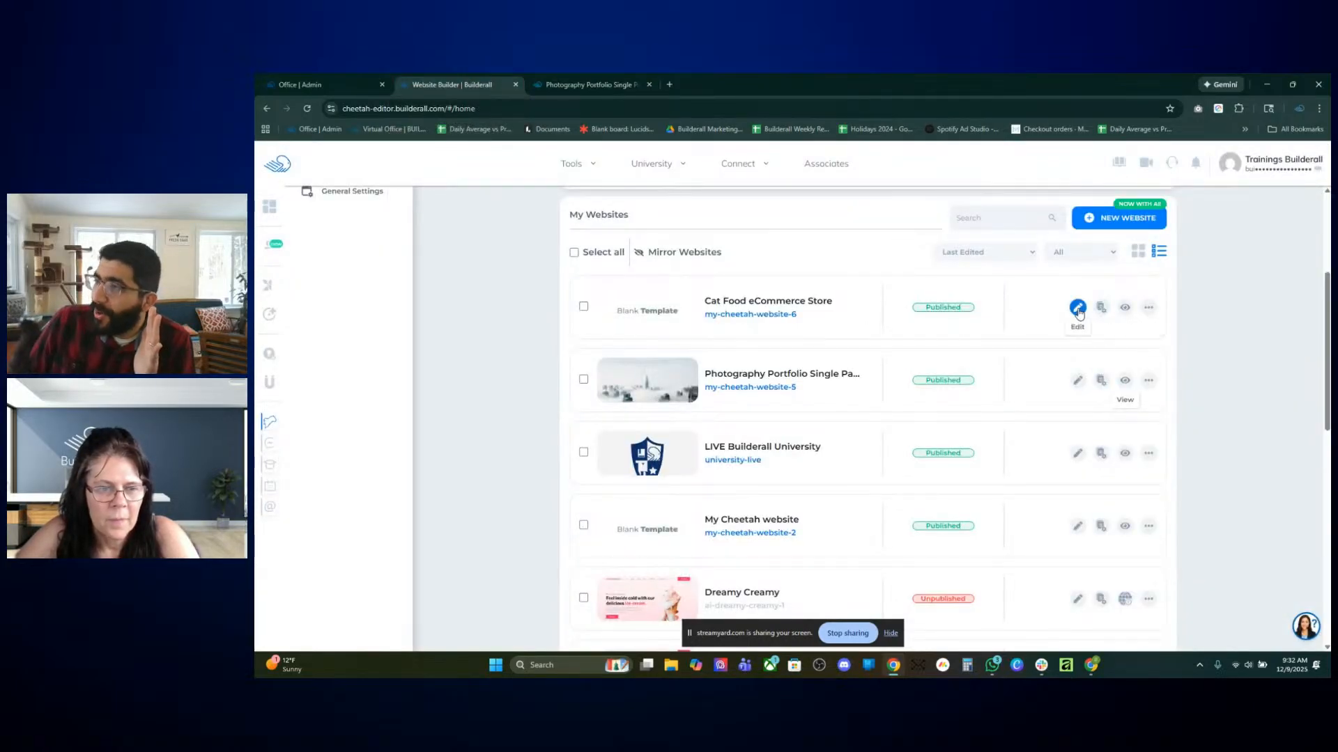
{"action": "left_click", "coordinate": [1124, 307]}
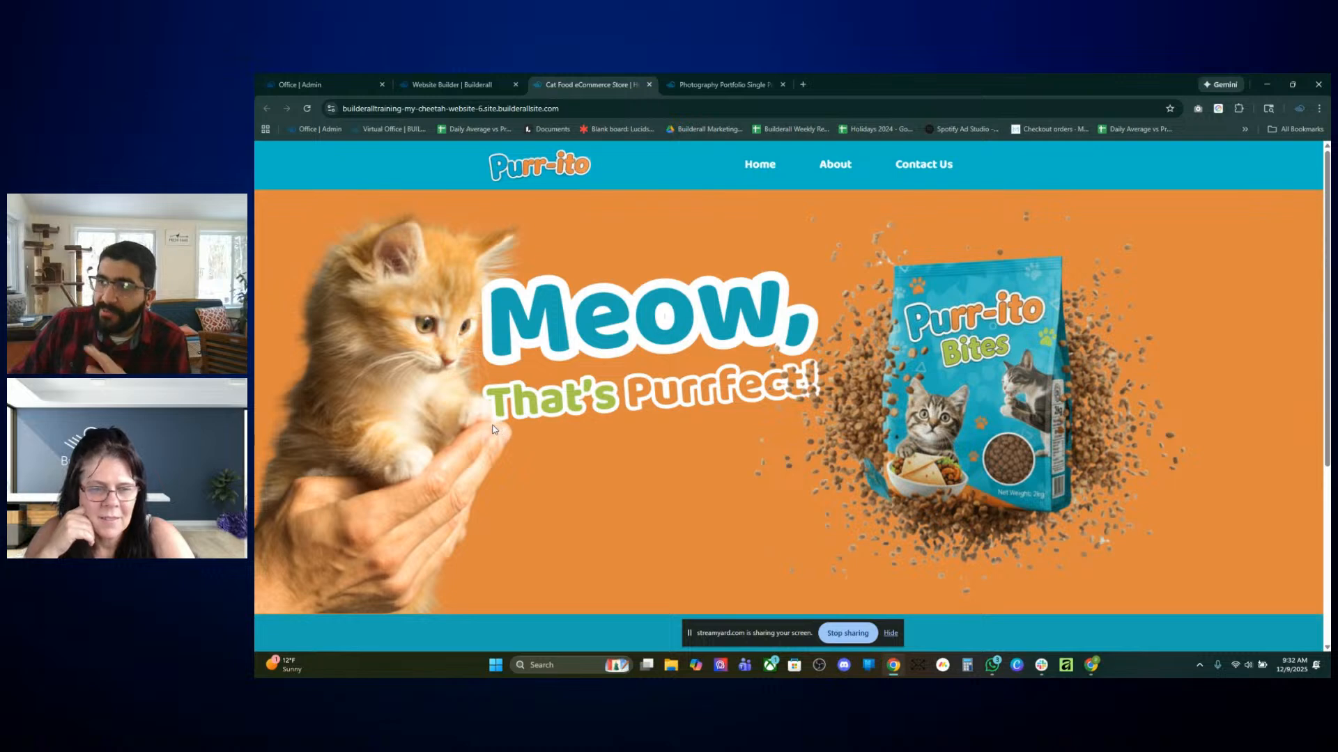
{"action": "left_click", "coordinate": [702, 81]}
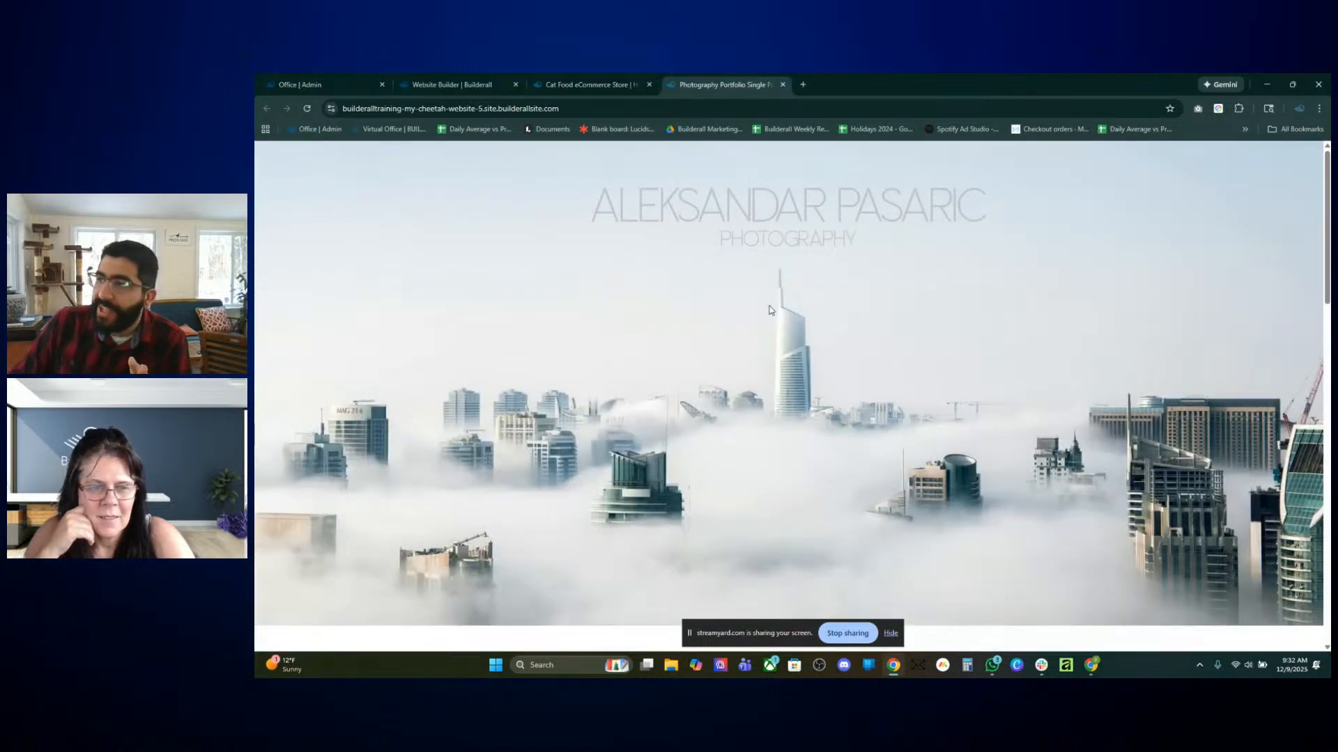
{"action": "left_click_drag", "start_coordinate": [589, 199], "coordinate": [976, 233]}
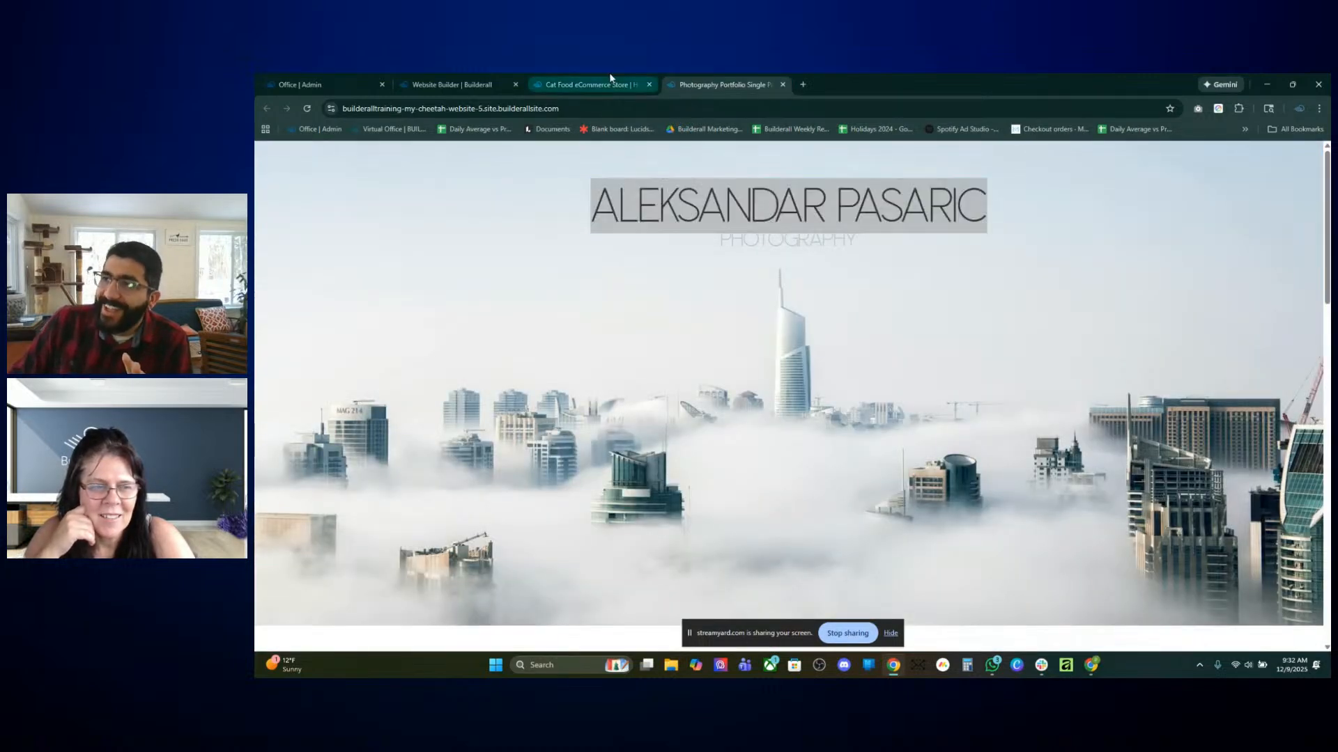
{"action": "left_click", "coordinate": [608, 80]}
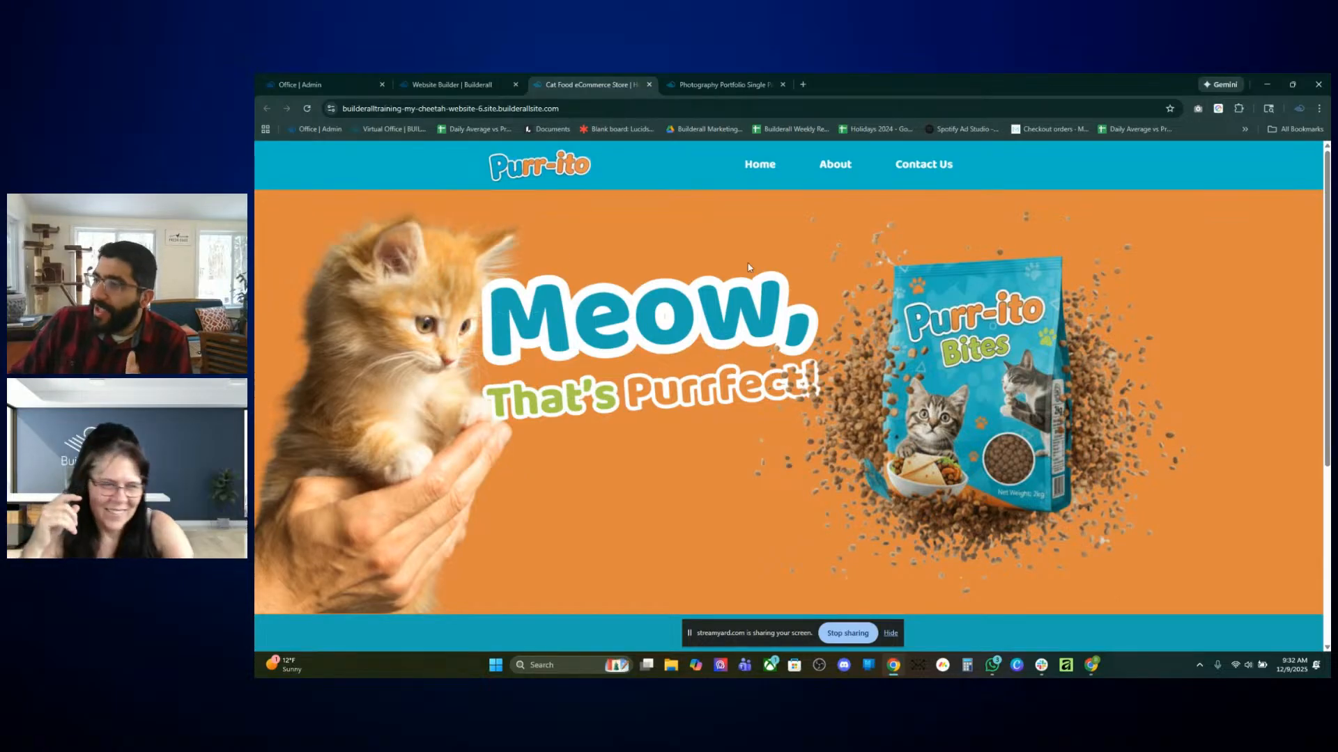
Examine the published cat food home page, from its header menu and hero banner to the teal section below
{"action": "right_click", "coordinate": [612, 248]}
{"action": "left_click", "coordinate": [525, 256]}
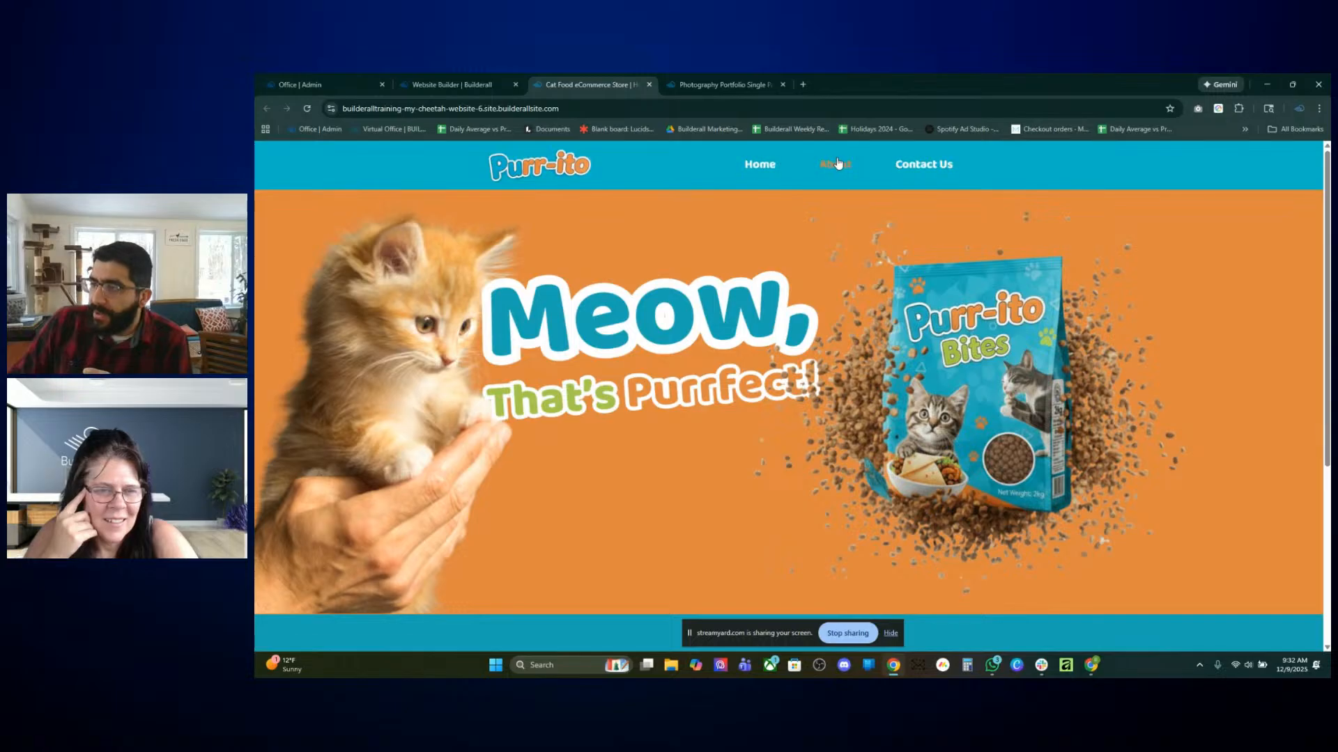
{"action": "scroll", "coordinate": [789, 262], "scroll_direction": "down", "scroll_amount": 1}
{"action": "scroll", "coordinate": [789, 262], "scroll_direction": "down", "scroll_amount": 4}
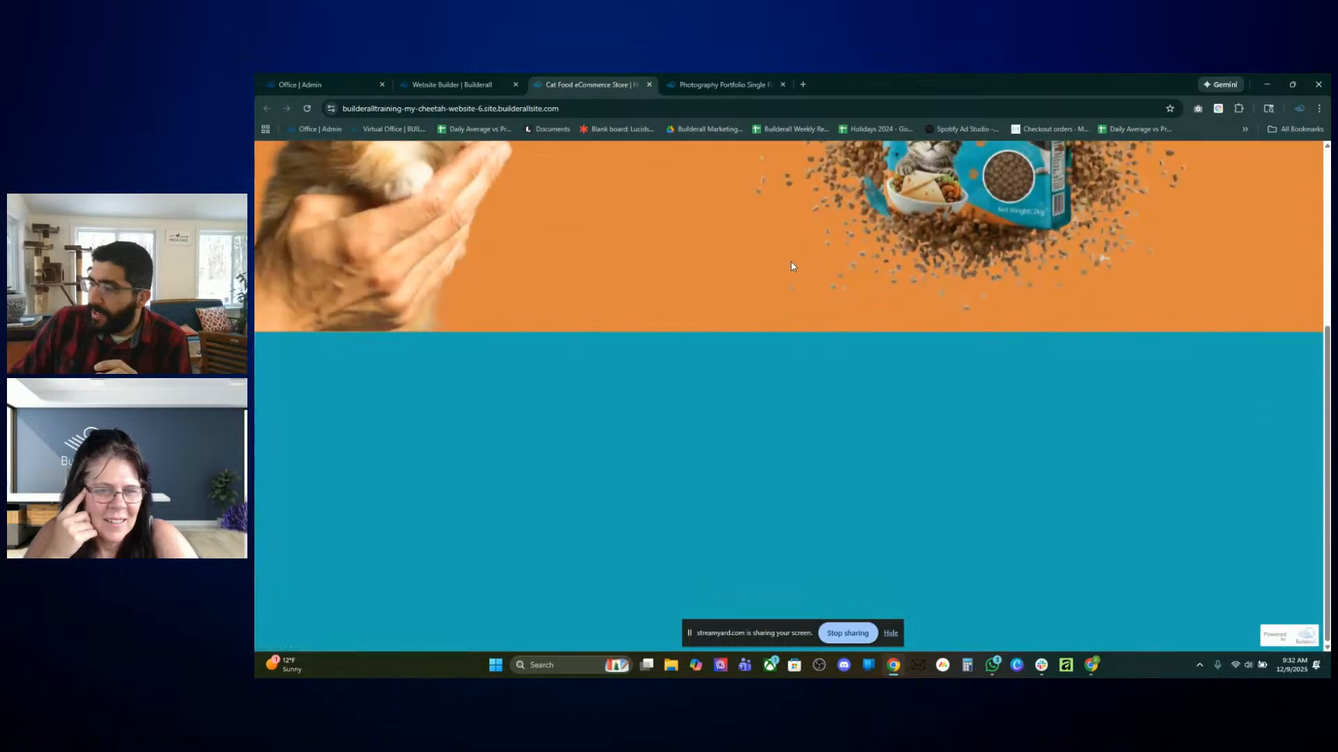
{"action": "scroll", "coordinate": [799, 267], "scroll_direction": "up", "scroll_amount": 4}
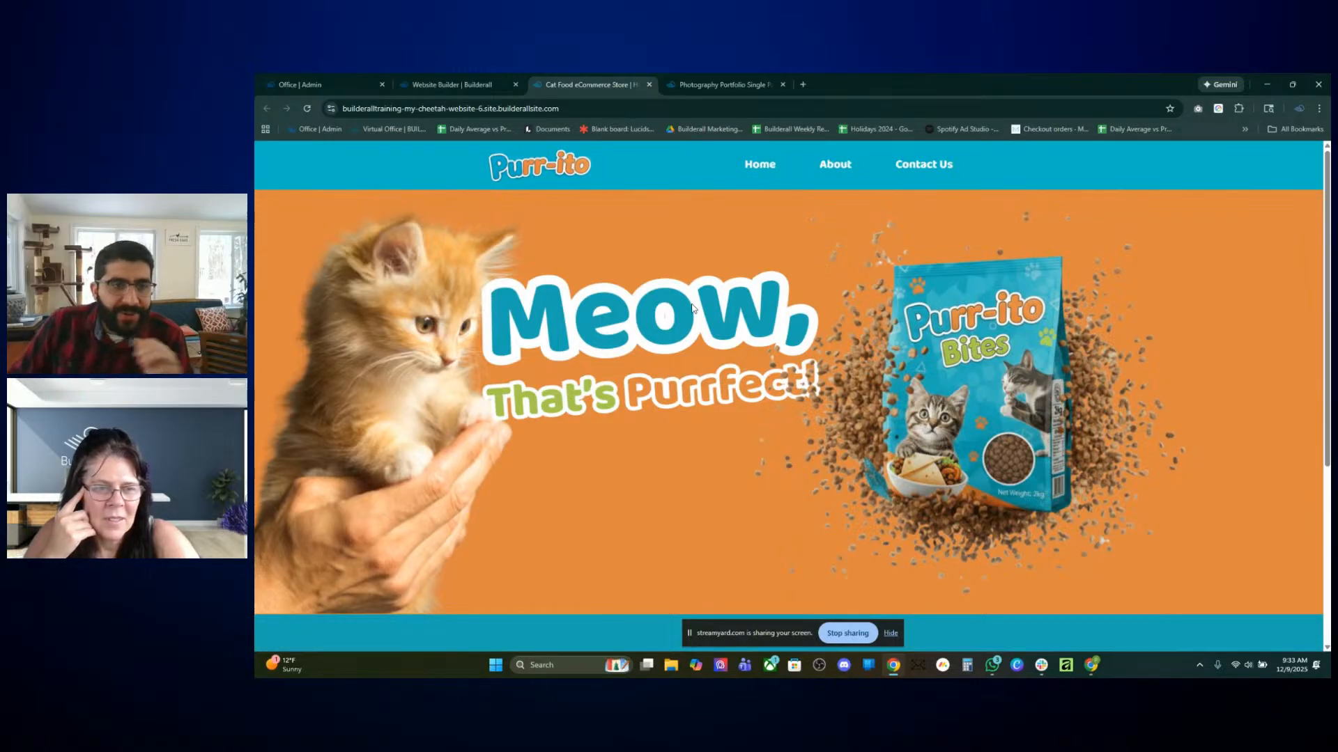
{"action": "right_click", "coordinate": [591, 315]}
{"action": "left_click", "coordinate": [455, 390]}
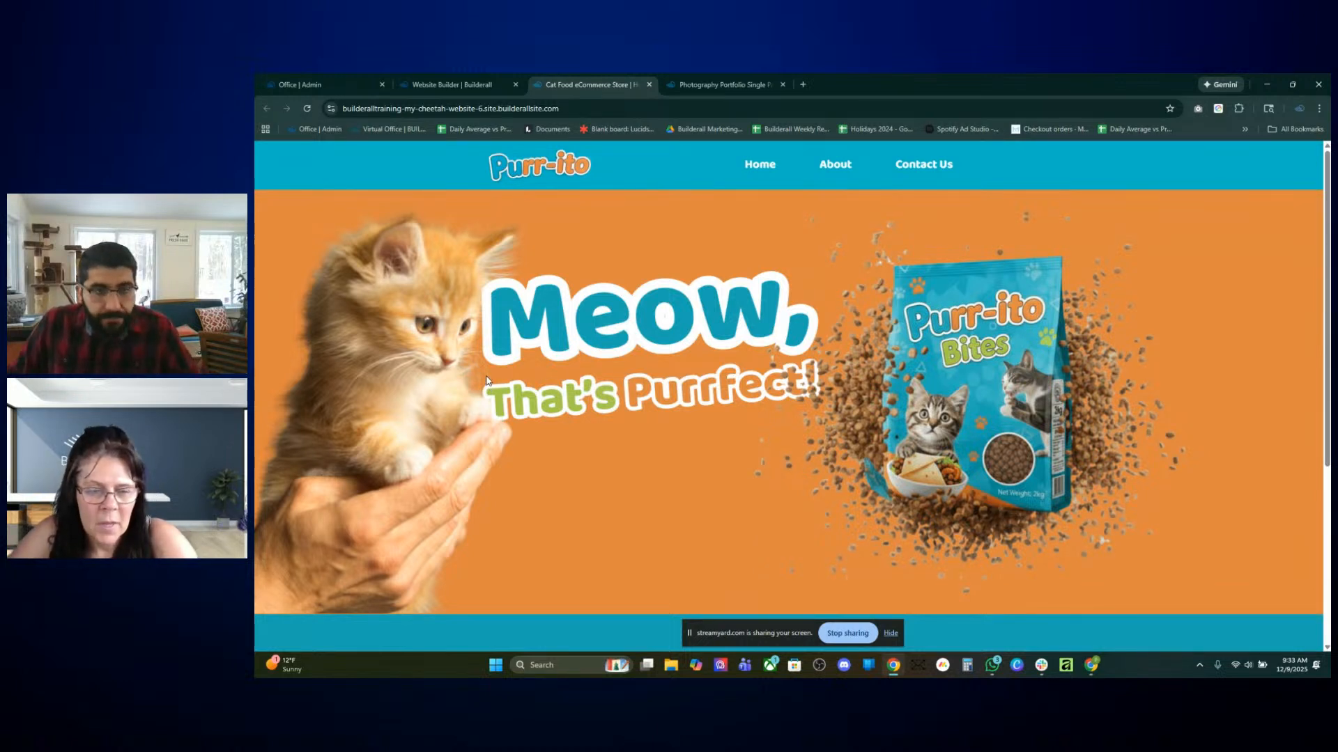
{"action": "scroll", "coordinate": [855, 374], "scroll_direction": "down", "scroll_amount": 4}
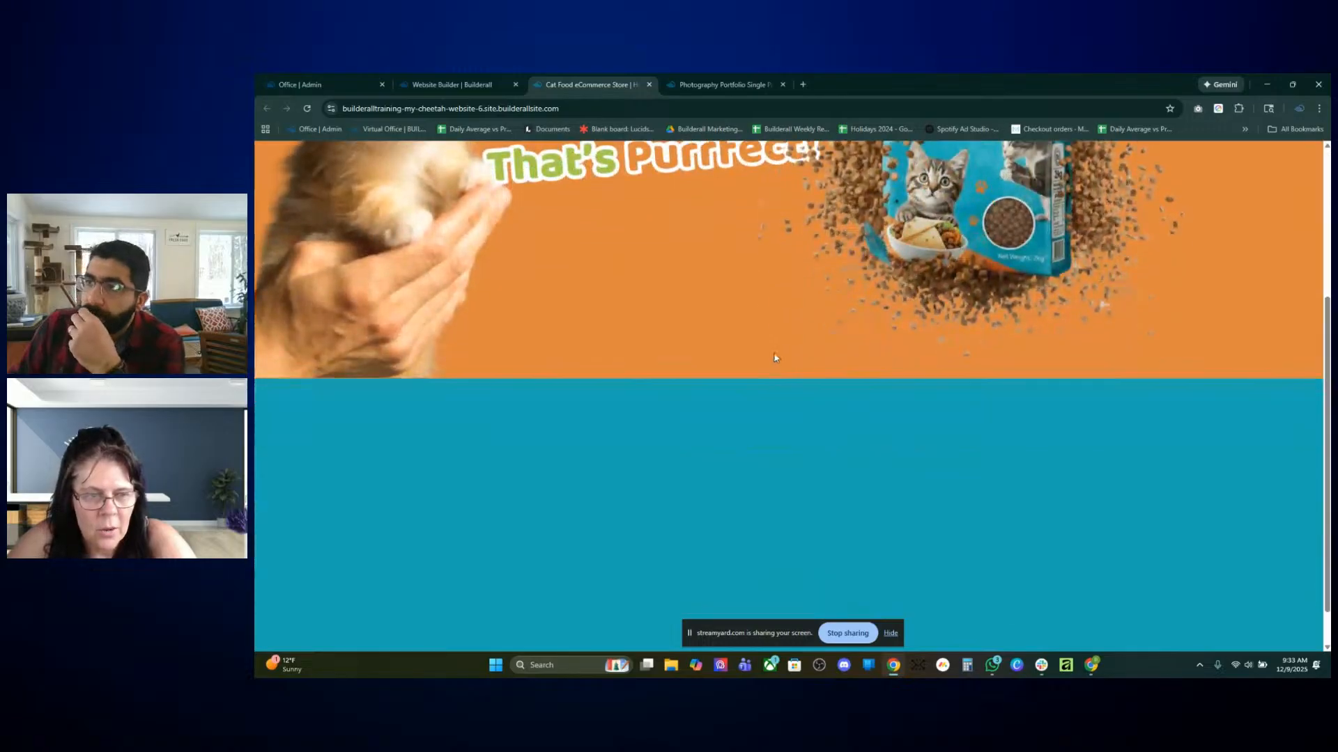
{"action": "scroll", "coordinate": [776, 362], "scroll_direction": "up", "scroll_amount": 3}
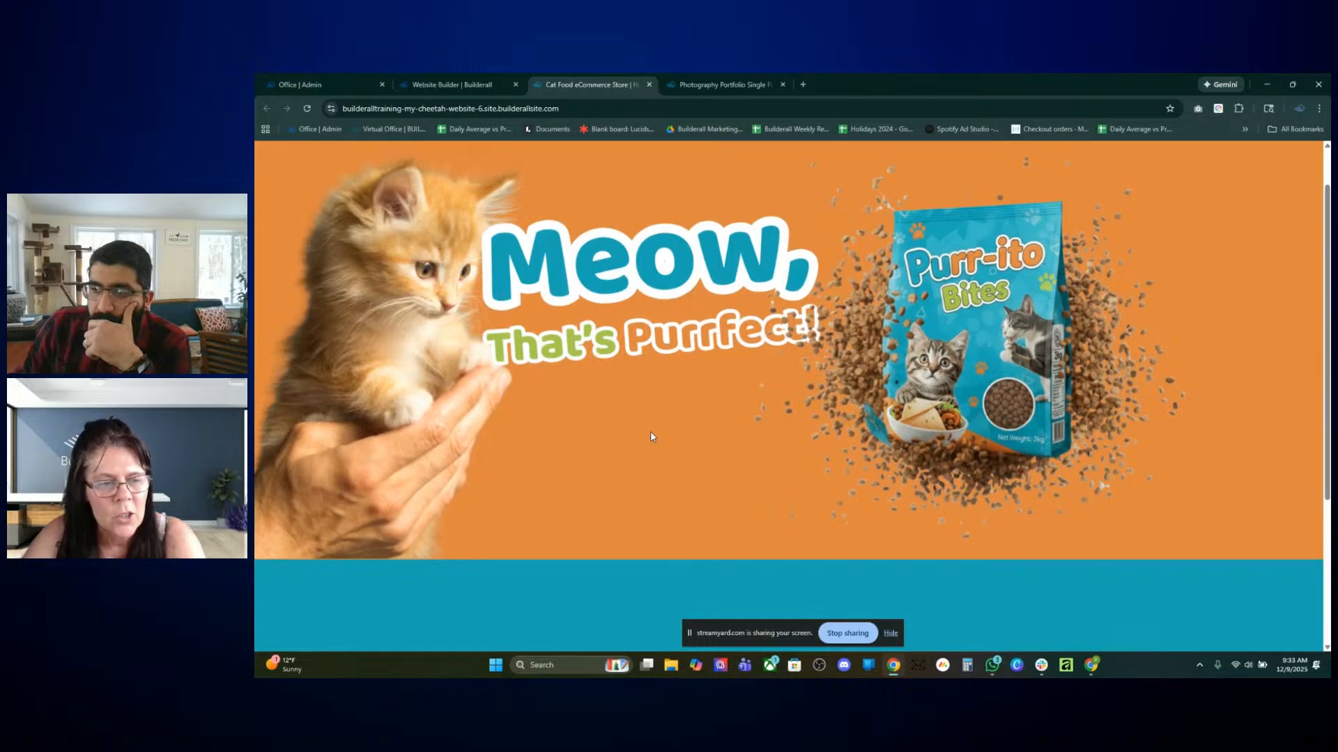
{"action": "scroll", "coordinate": [651, 432], "scroll_direction": "up", "scroll_amount": 1}
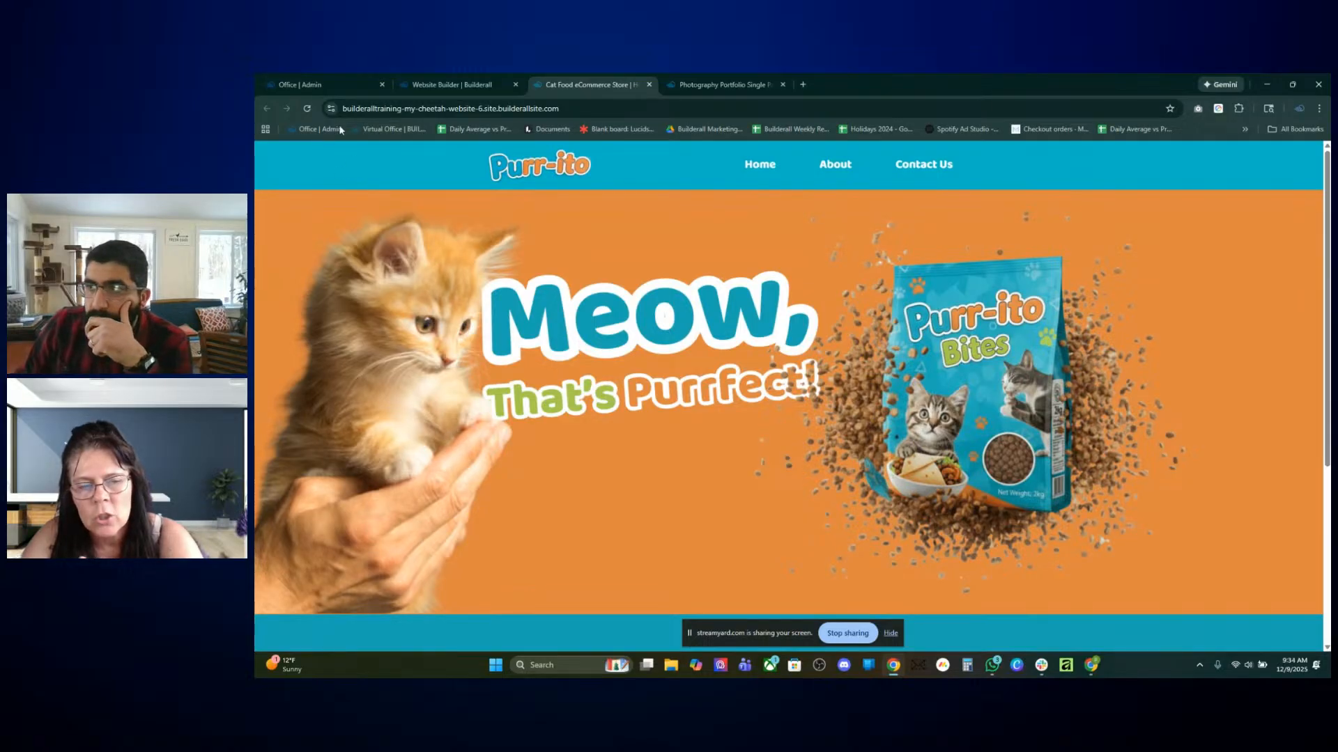
{"action": "left_click", "coordinate": [502, 85]}
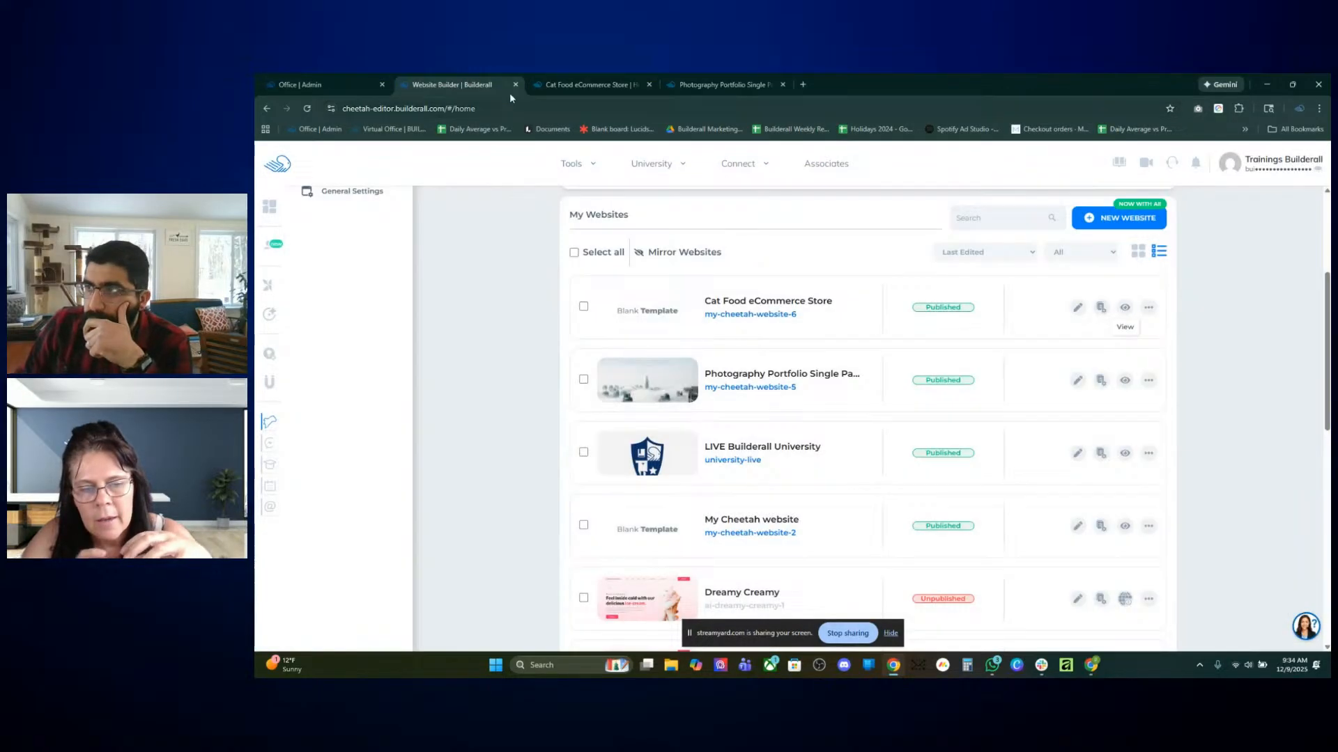
{"action": "left_click", "coordinate": [566, 84]}
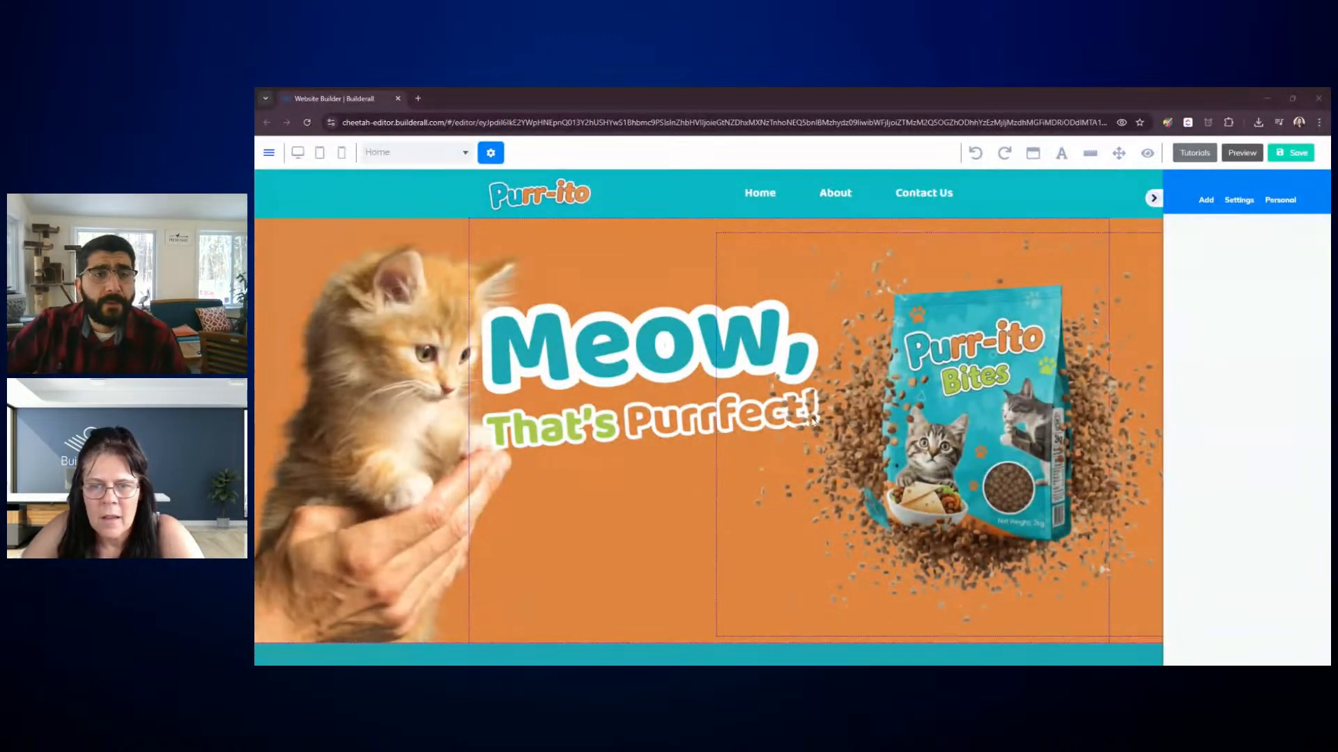
Collapse the editor's side panel and examine the Home page's header, hero banner and teal lower section
{"action": "left_click", "coordinate": [1153, 200]}
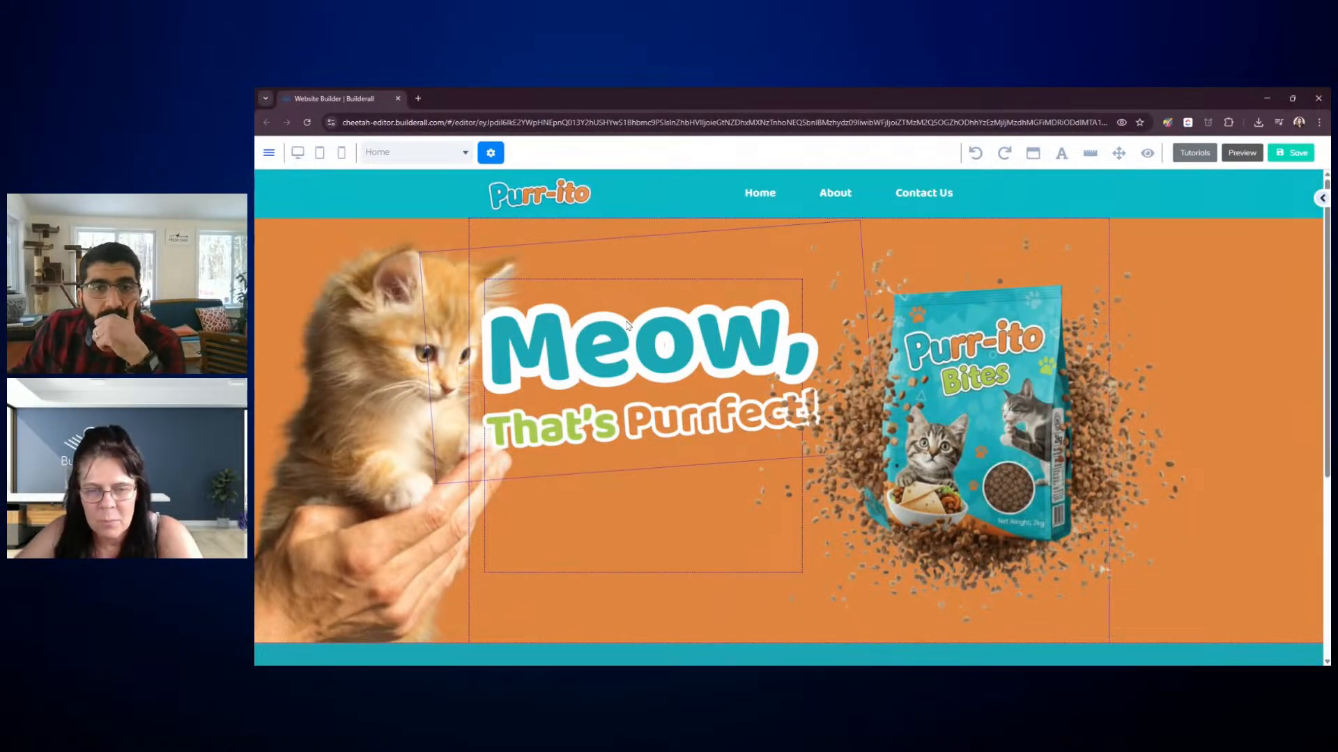
{"action": "left_click", "coordinate": [1244, 199]}
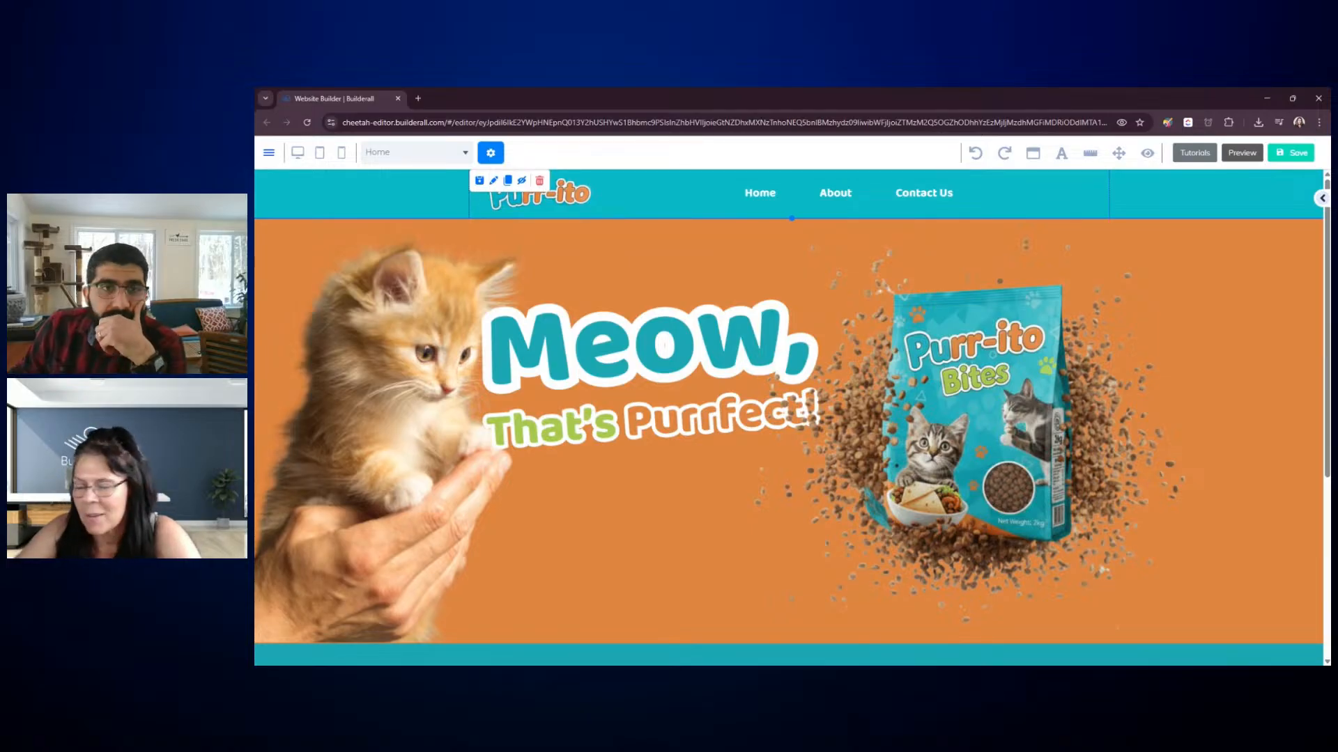
{"action": "scroll", "coordinate": [1215, 312], "scroll_direction": "down", "scroll_amount": 5}
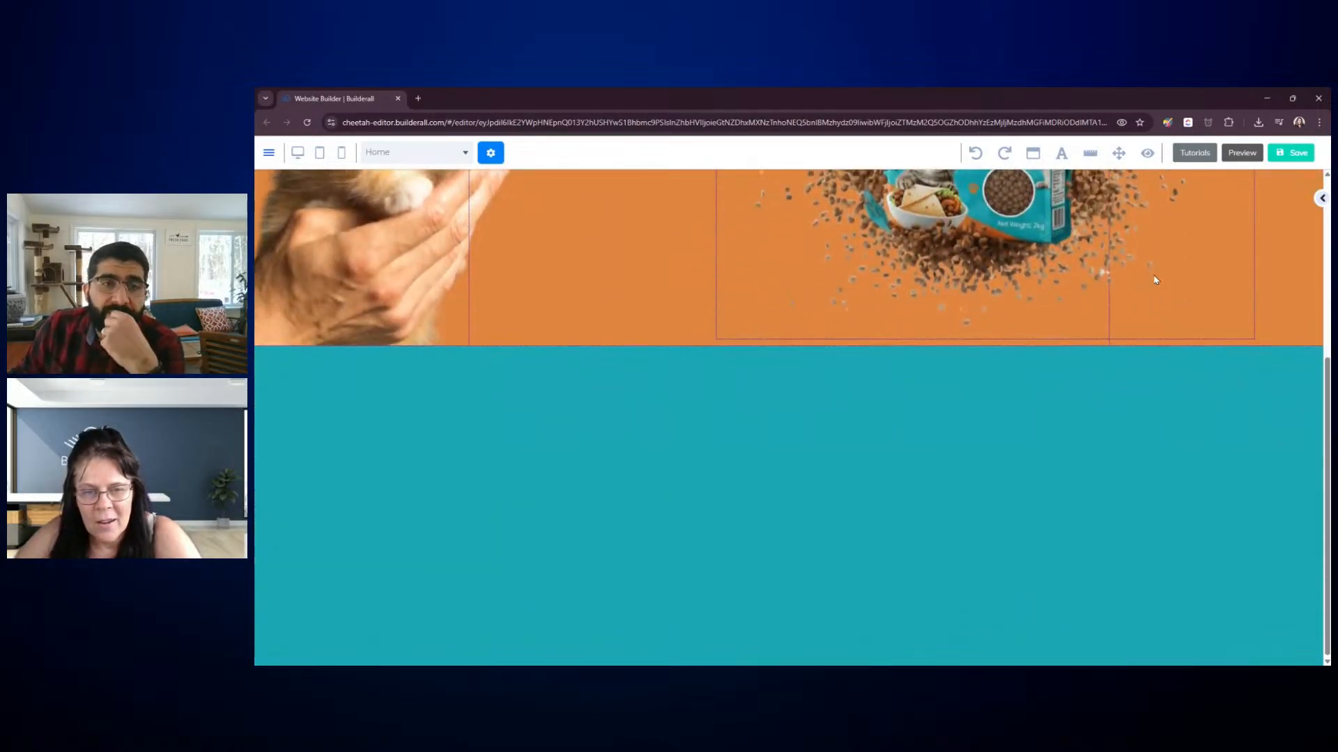
{"action": "scroll", "coordinate": [1215, 312], "scroll_direction": "up", "scroll_amount": 3}
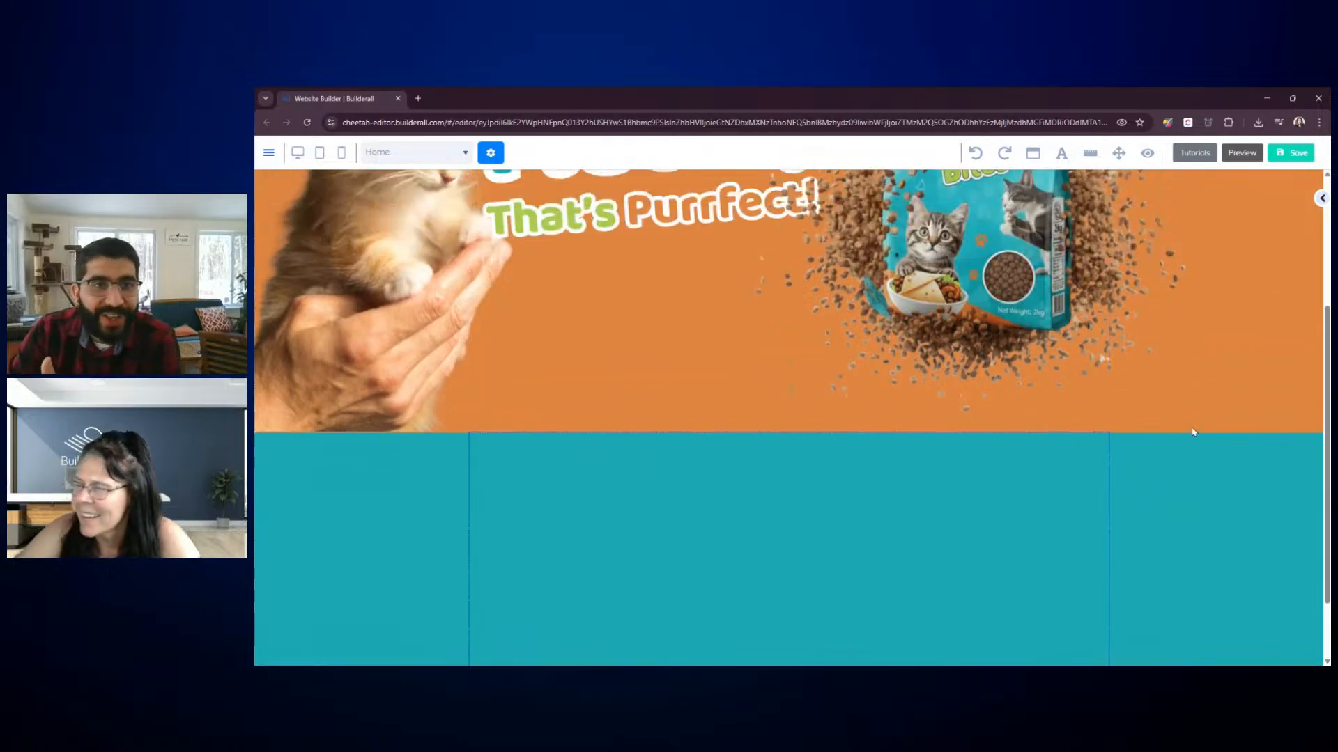
{"action": "scroll", "coordinate": [1193, 433], "scroll_direction": "up", "scroll_amount": 2}
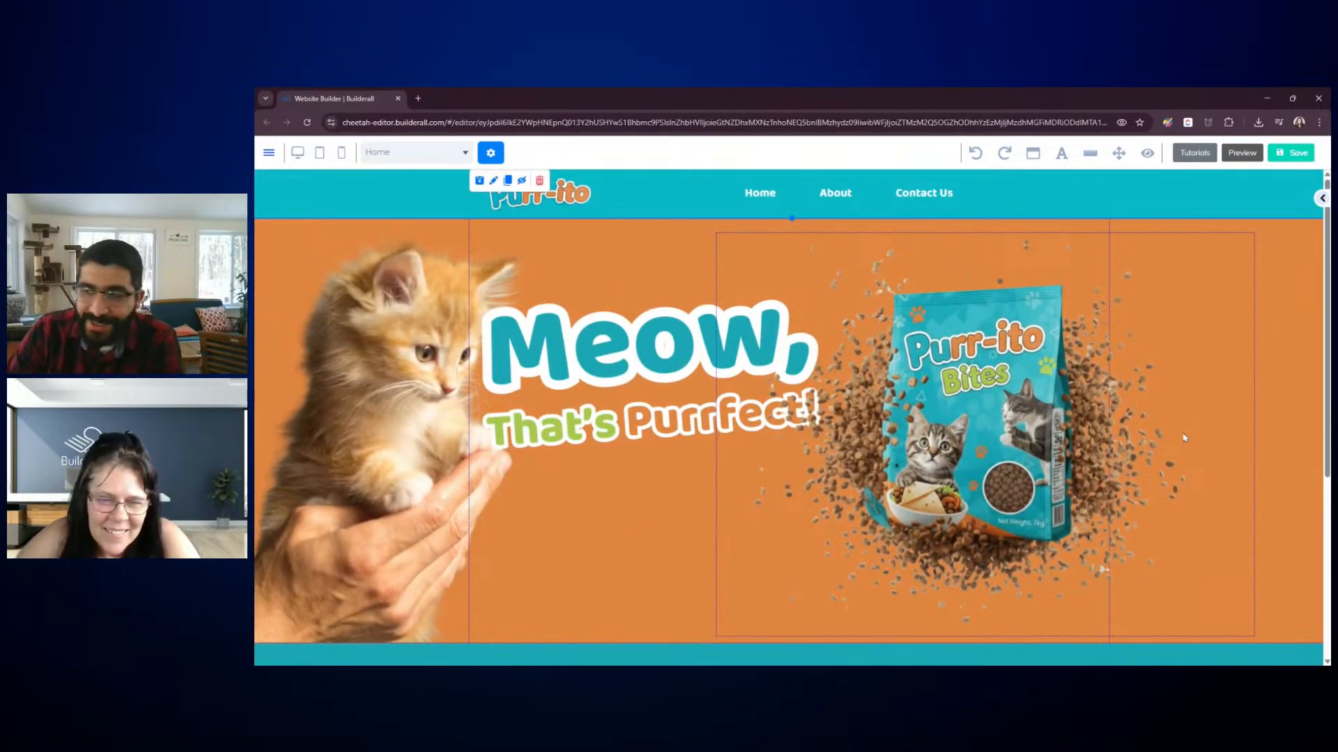
{"action": "scroll", "coordinate": [1185, 437], "scroll_direction": "down", "scroll_amount": 2}
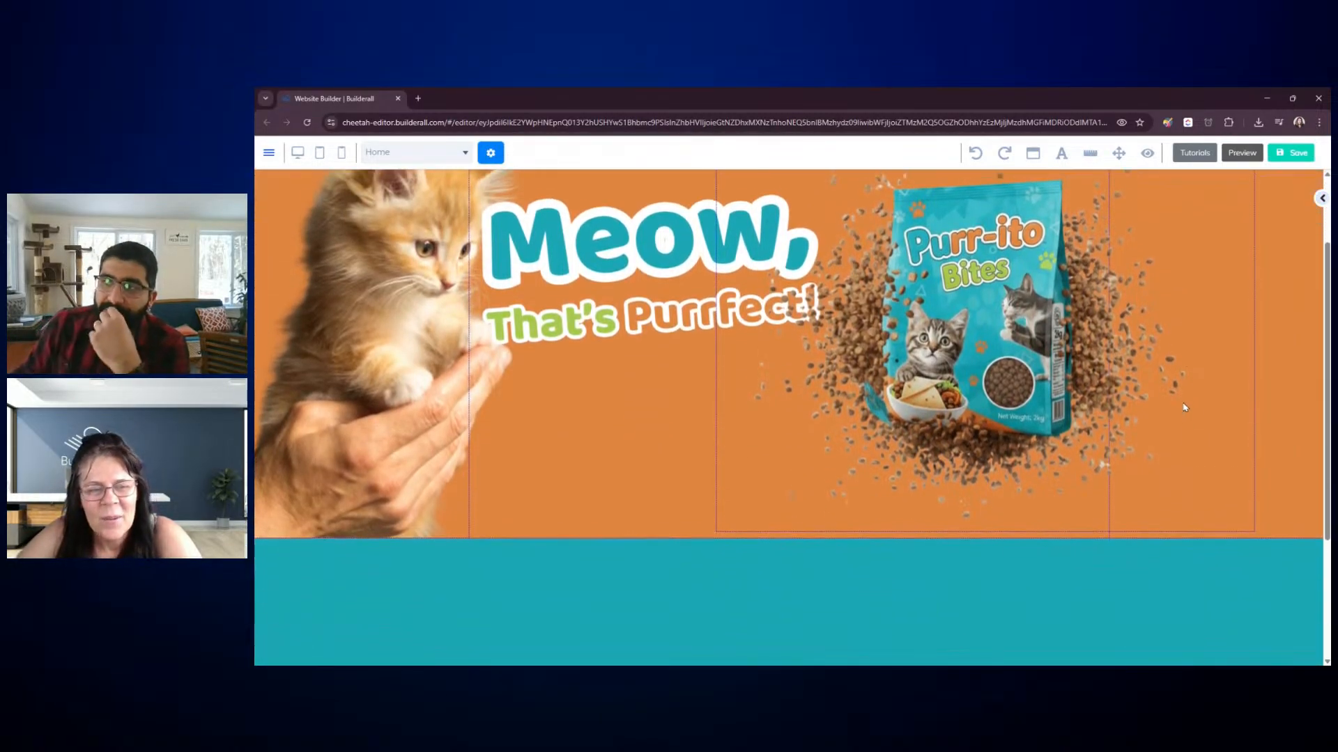
{"action": "scroll", "coordinate": [1184, 408], "scroll_direction": "down", "scroll_amount": 3}
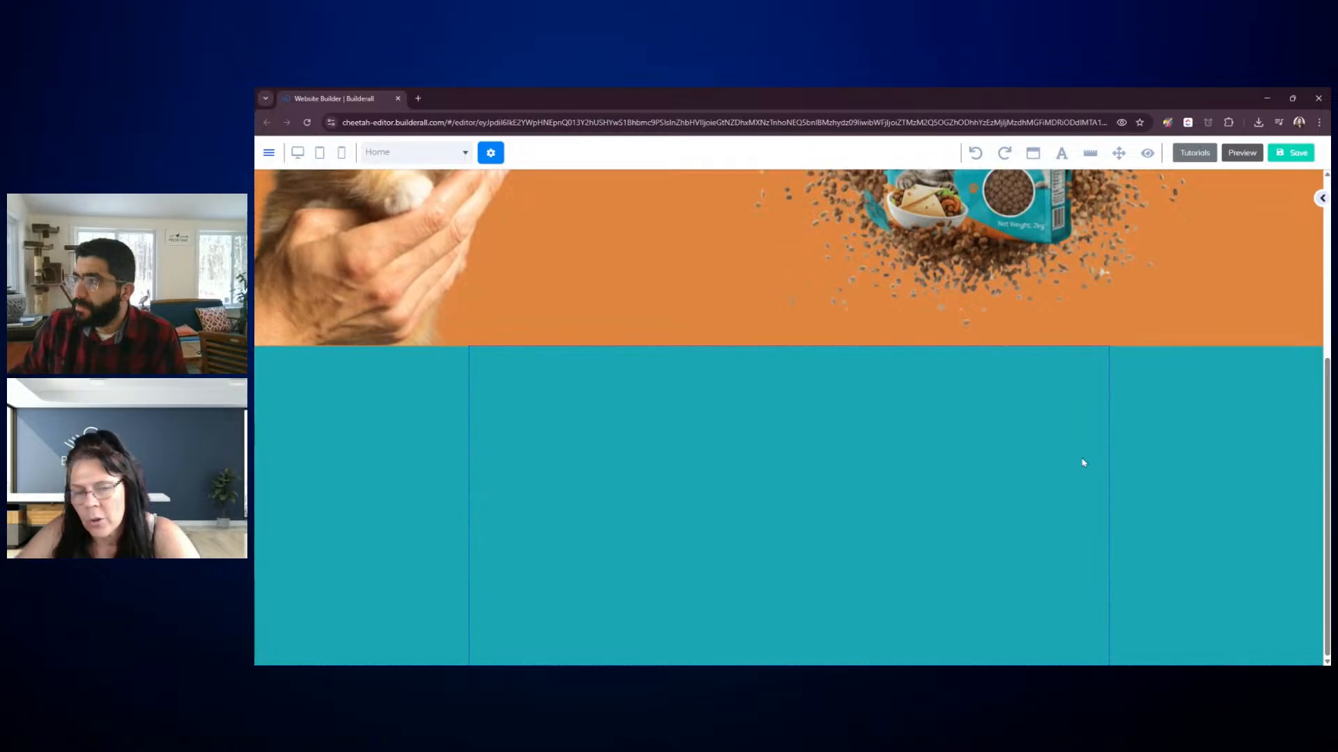
{"action": "scroll", "coordinate": [1083, 463], "scroll_direction": "up", "scroll_amount": 4}
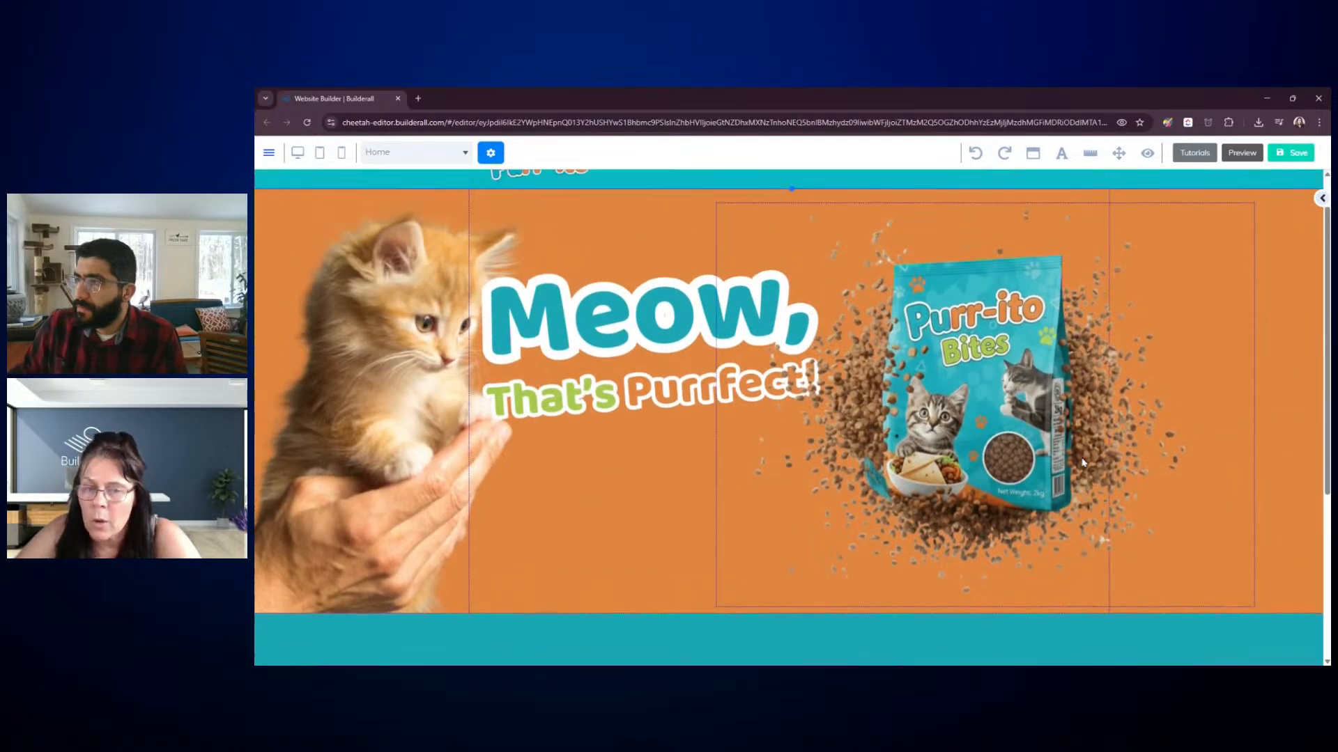
{"action": "scroll", "coordinate": [1083, 463], "scroll_direction": "up", "scroll_amount": 1}
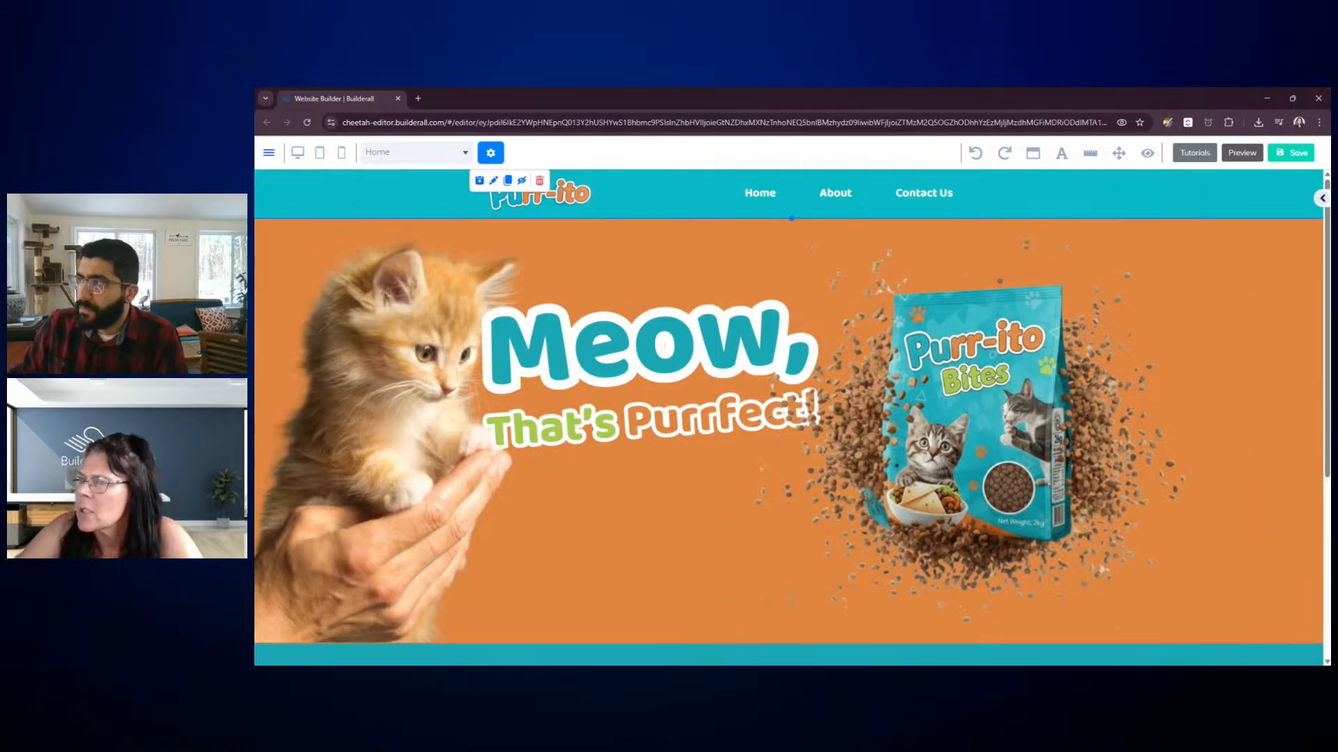
Return to the website dashboard, open the management page of Cat Food eCommerce Store, and launch its Super Checkout
{"action": "left_click_drag", "start_coordinate": [1330, 98], "coordinate": [785, 100]}
{"action": "left_click", "coordinate": [341, 99]}
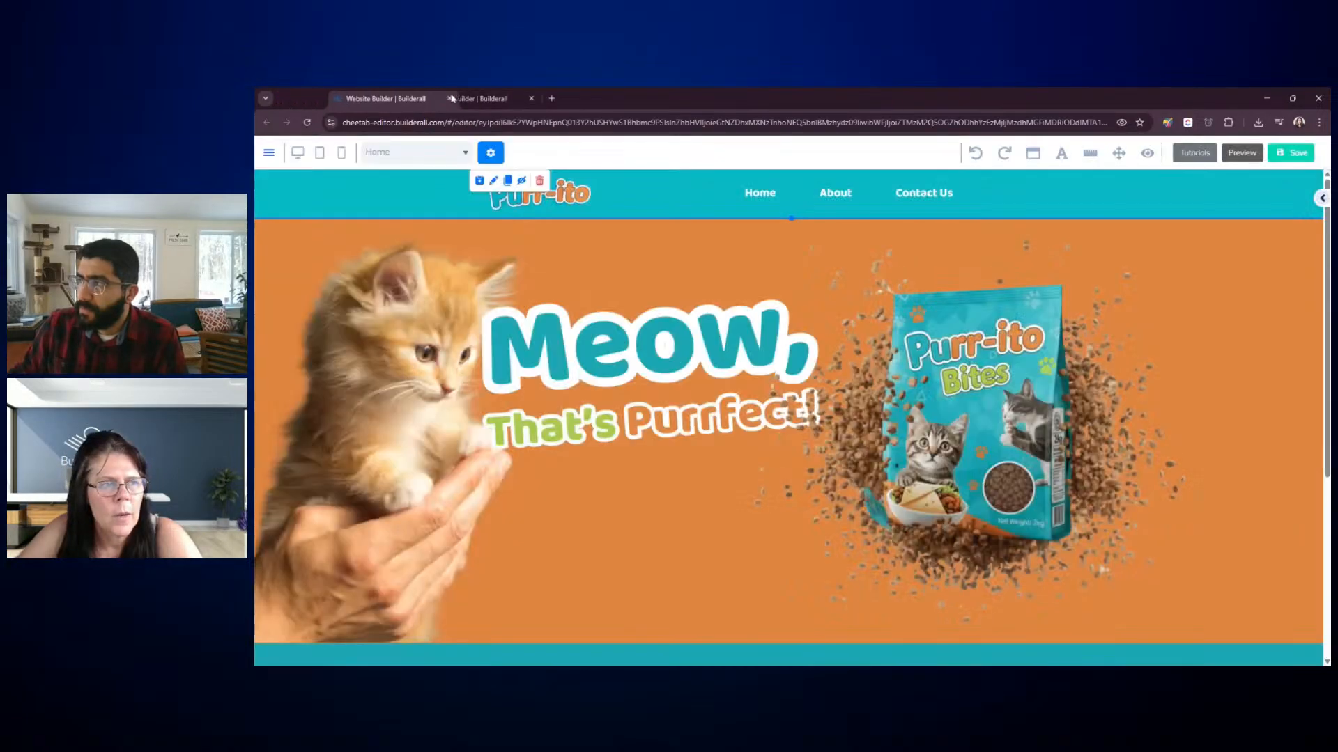
{"action": "left_click", "coordinate": [352, 101]}
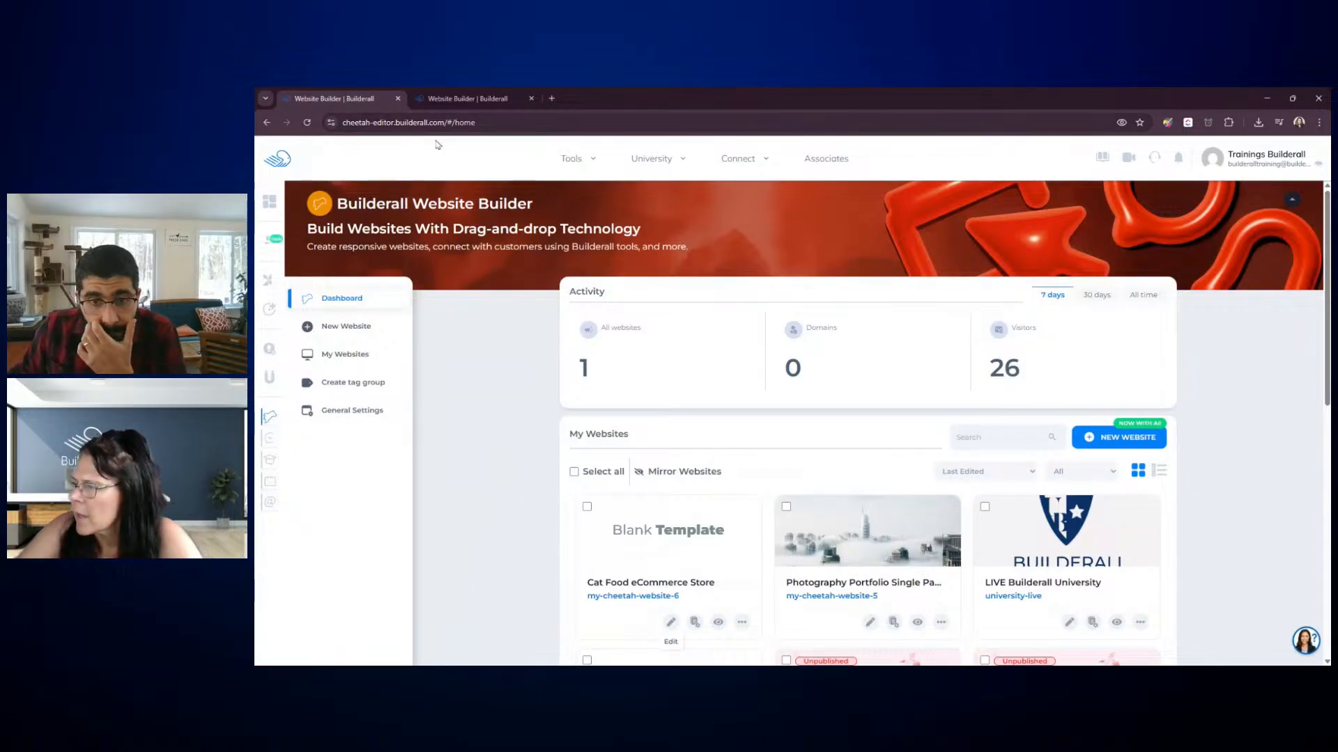
{"action": "left_click", "coordinate": [694, 622]}
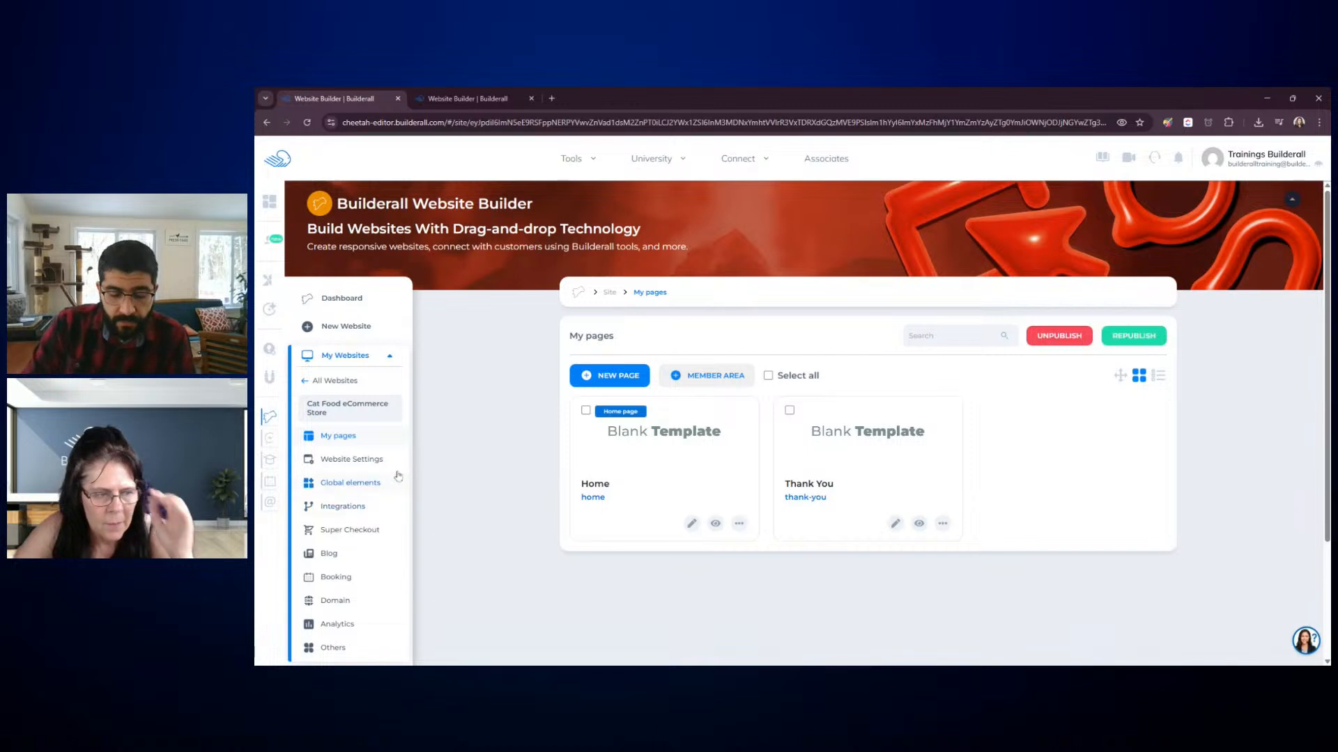
{"action": "left_click", "coordinate": [372, 531]}
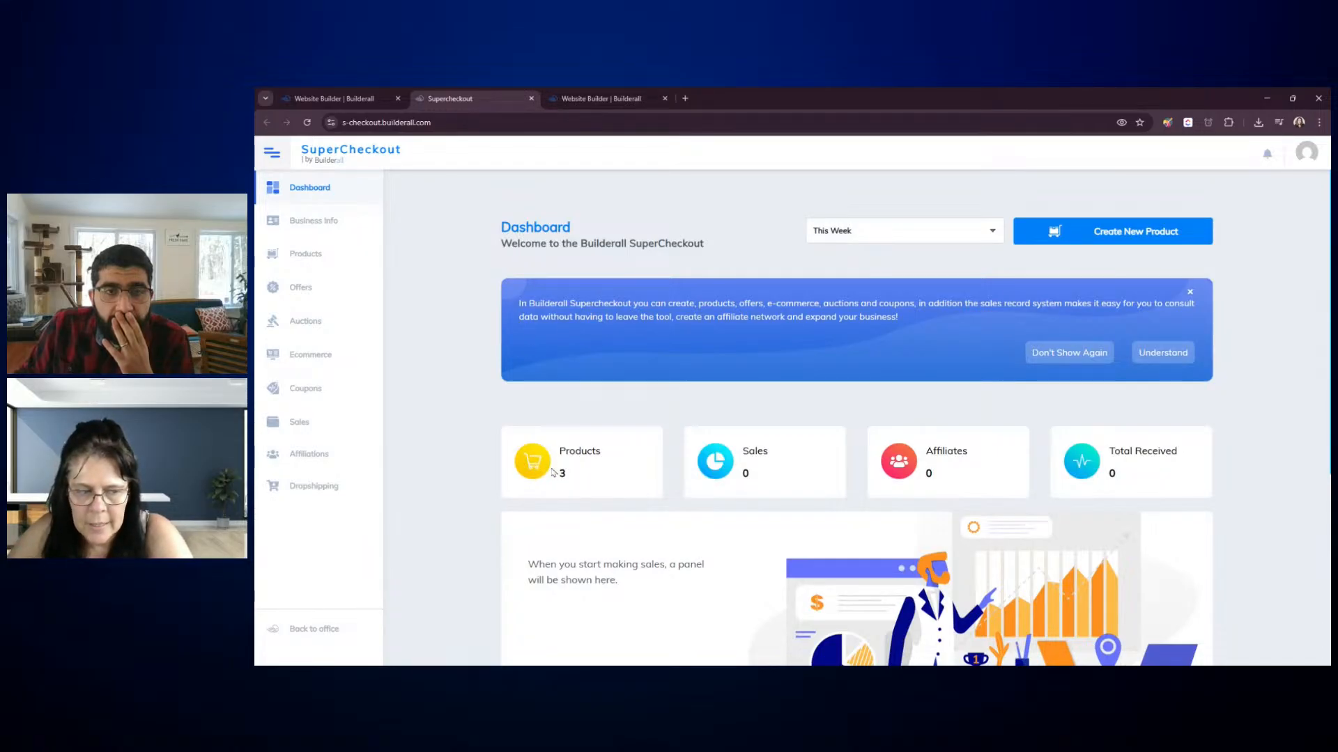
Open the Kibbles product for editing and review its product info, type, category and remaining settings sections
{"action": "left_click", "coordinate": [580, 460]}
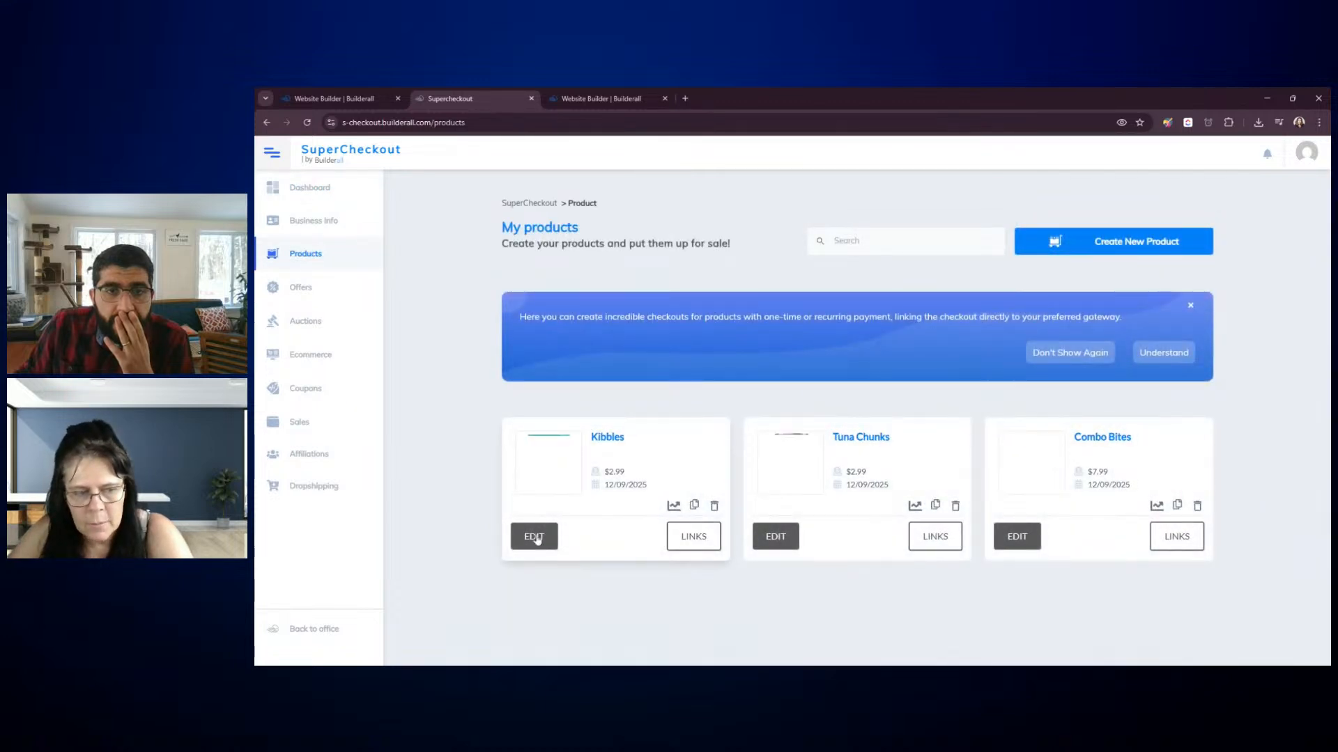
{"action": "left_click", "coordinate": [537, 539]}
{"action": "scroll", "coordinate": [613, 470], "scroll_direction": "down", "scroll_amount": 5}
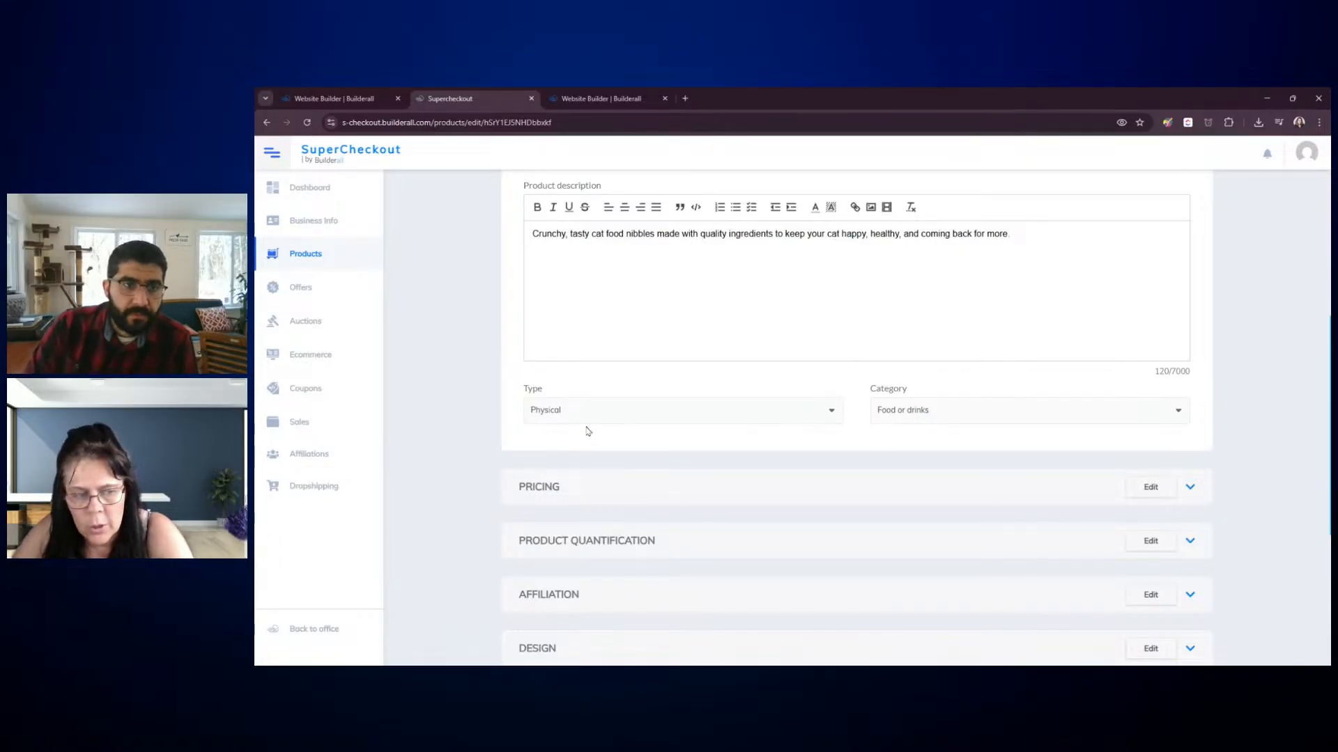
{"action": "scroll", "coordinate": [563, 410], "scroll_direction": "down", "scroll_amount": 3}
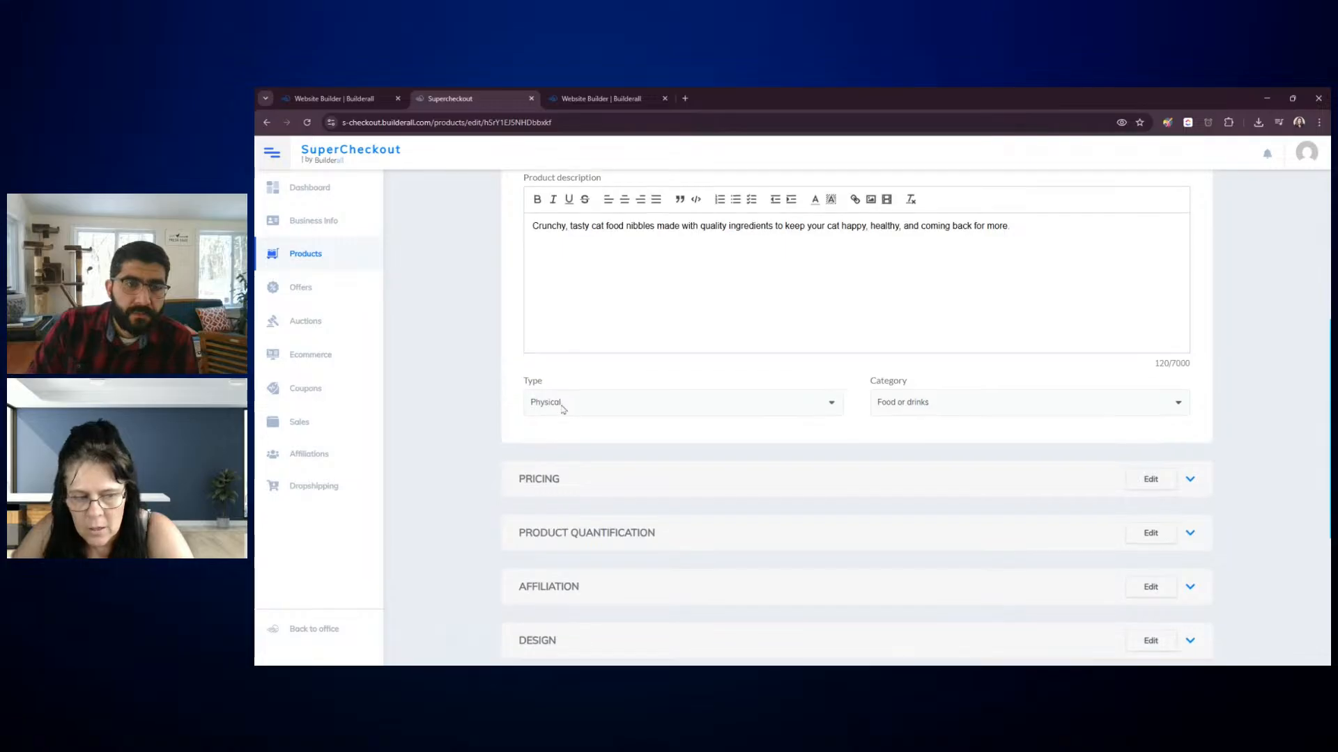
{"action": "scroll", "coordinate": [563, 410], "scroll_direction": "down", "scroll_amount": 1}
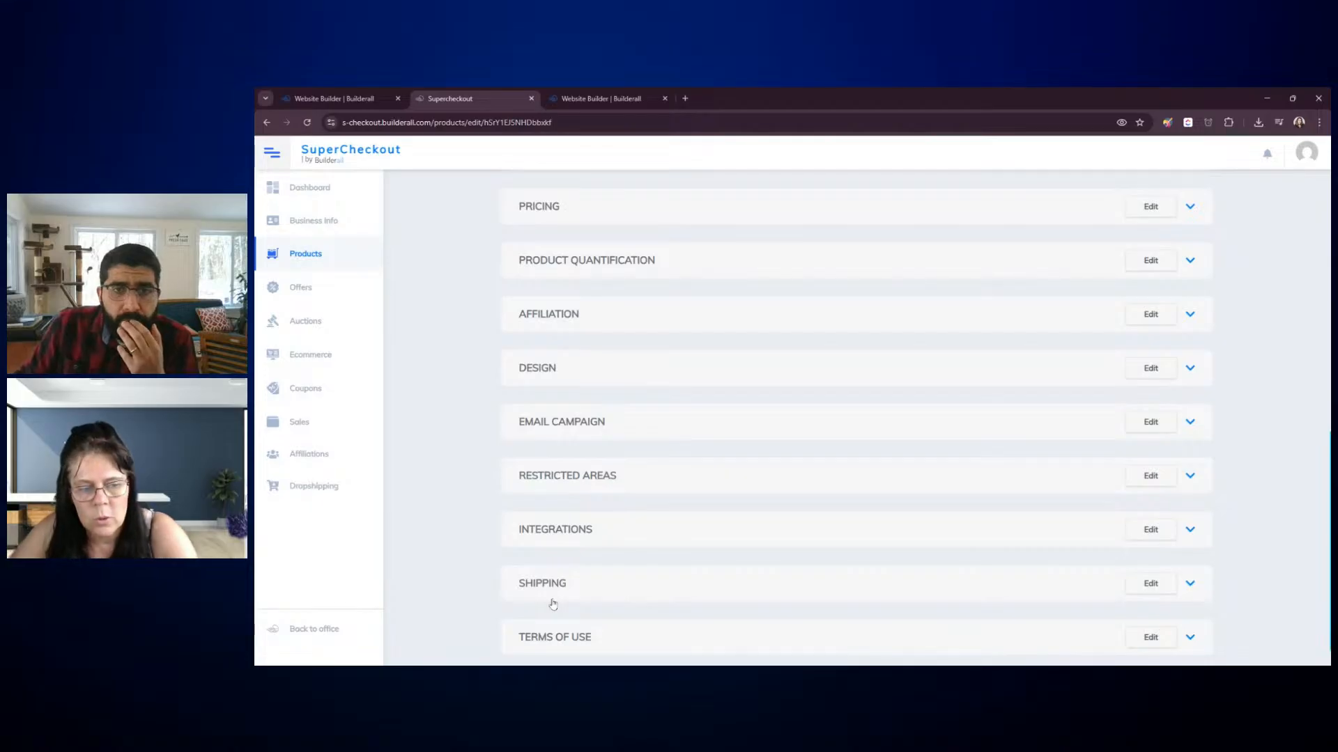
{"action": "scroll", "coordinate": [552, 604], "scroll_direction": "up", "scroll_amount": 10}
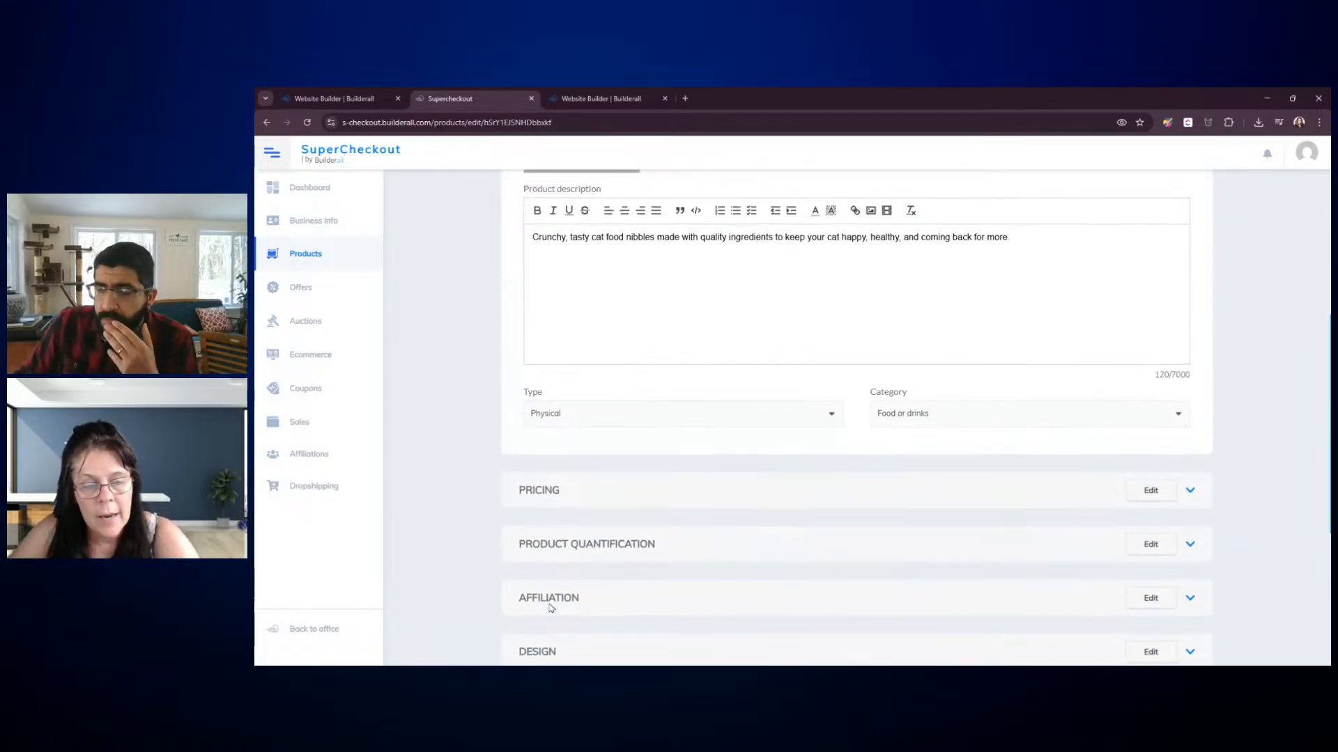
{"action": "scroll", "coordinate": [550, 606], "scroll_direction": "up", "scroll_amount": 2}
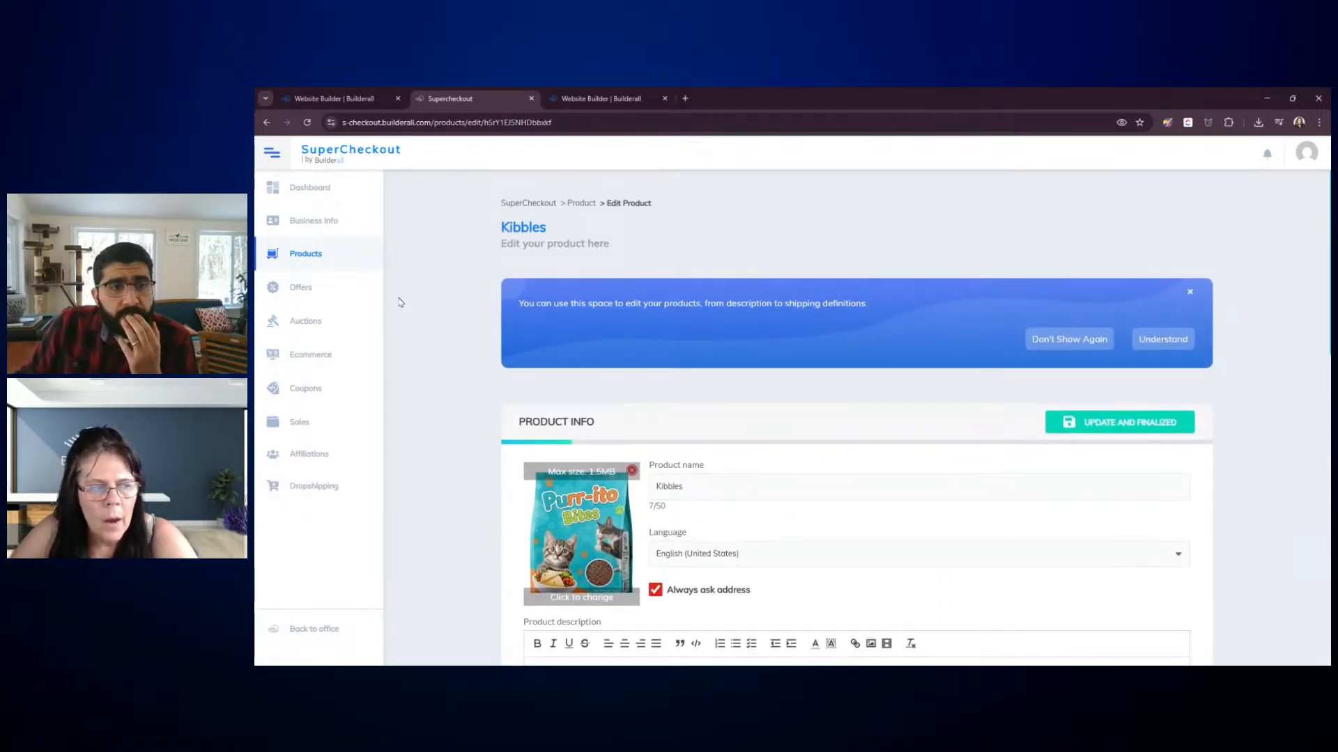
Go back to the product list and open the Ecommerce settings in SuperCheckout
{"action": "left_click", "coordinate": [323, 256]}
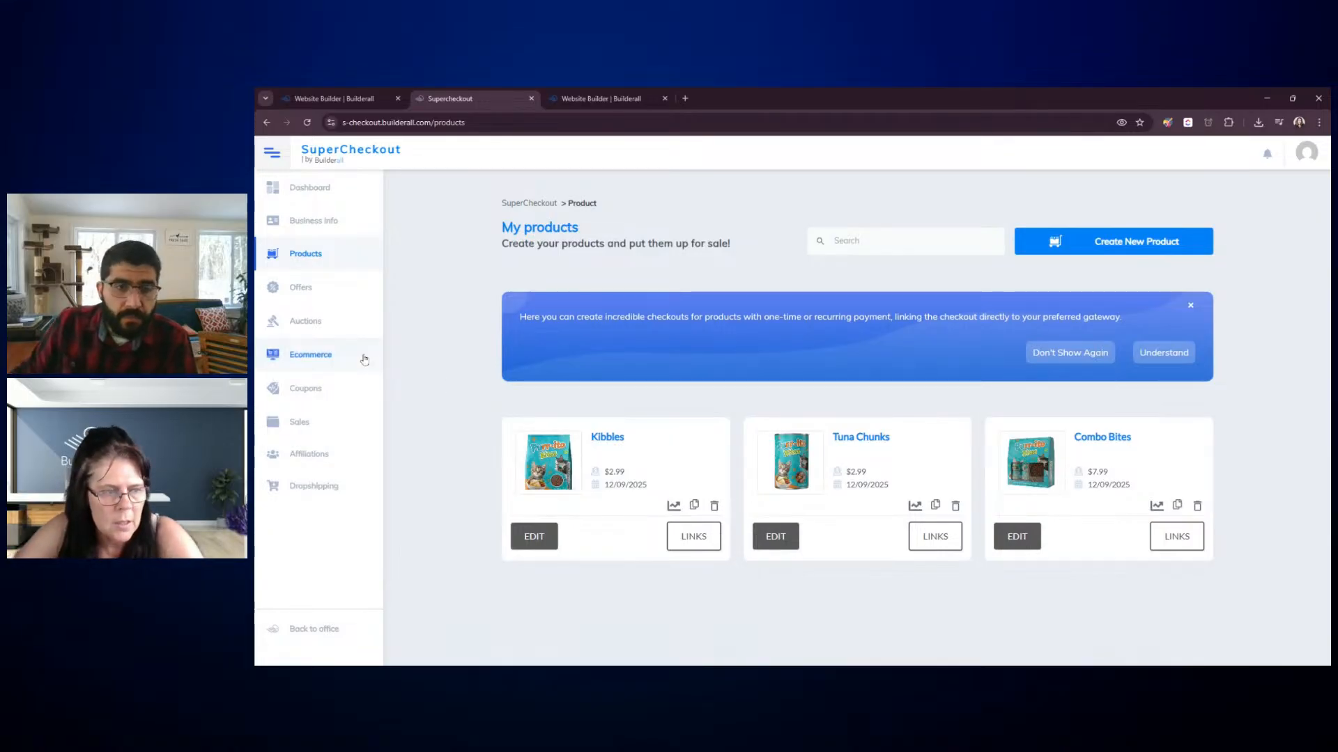
{"action": "left_click", "coordinate": [312, 356]}
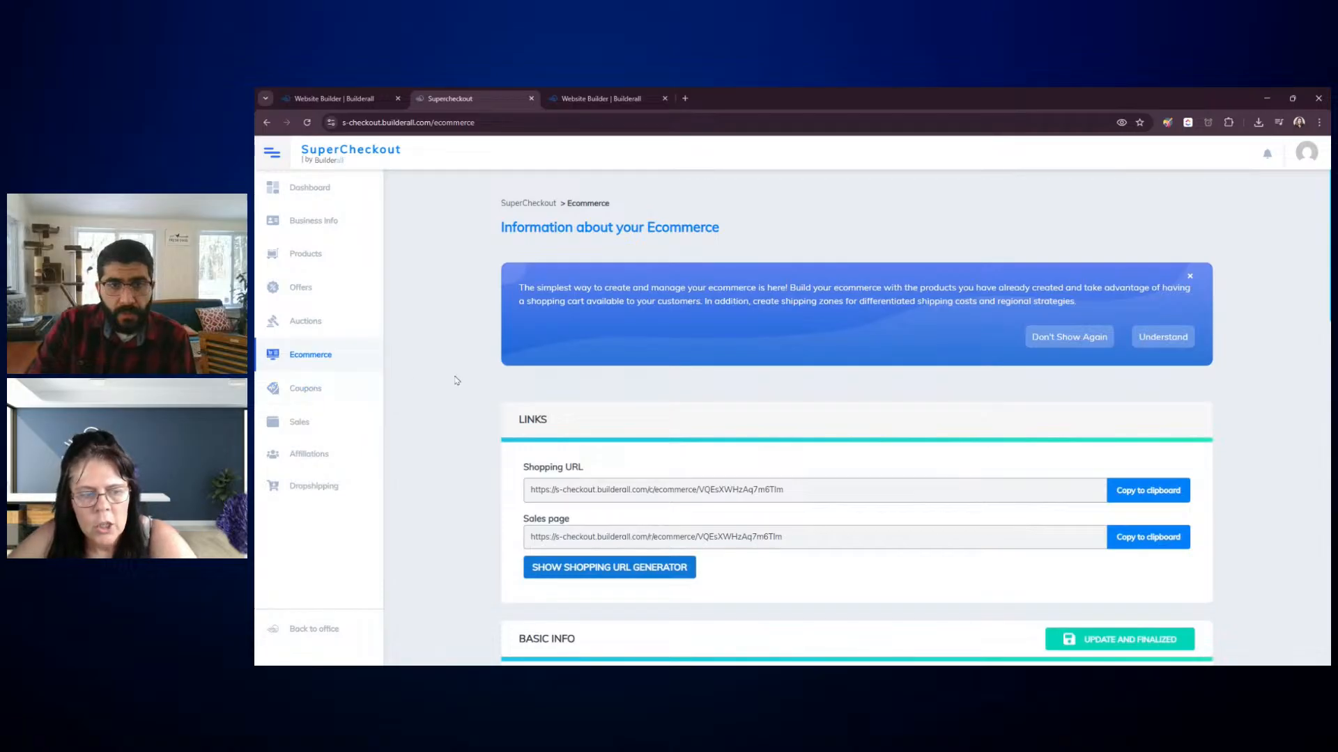
Review the store's links and basic info, and view the payment gateways available for adding, without adding one
{"action": "scroll", "coordinate": [543, 411], "scroll_direction": "down", "scroll_amount": 2}
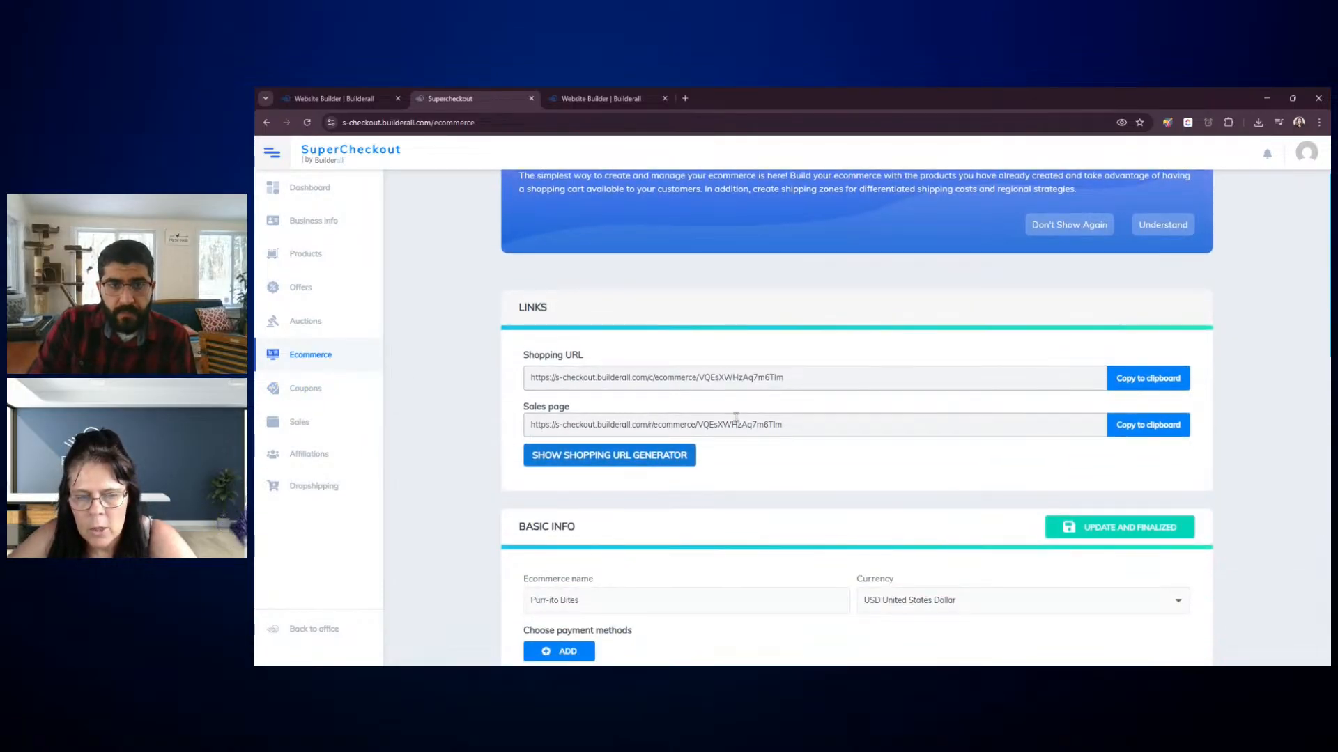
{"action": "scroll", "coordinate": [584, 395], "scroll_direction": "down", "scroll_amount": 2}
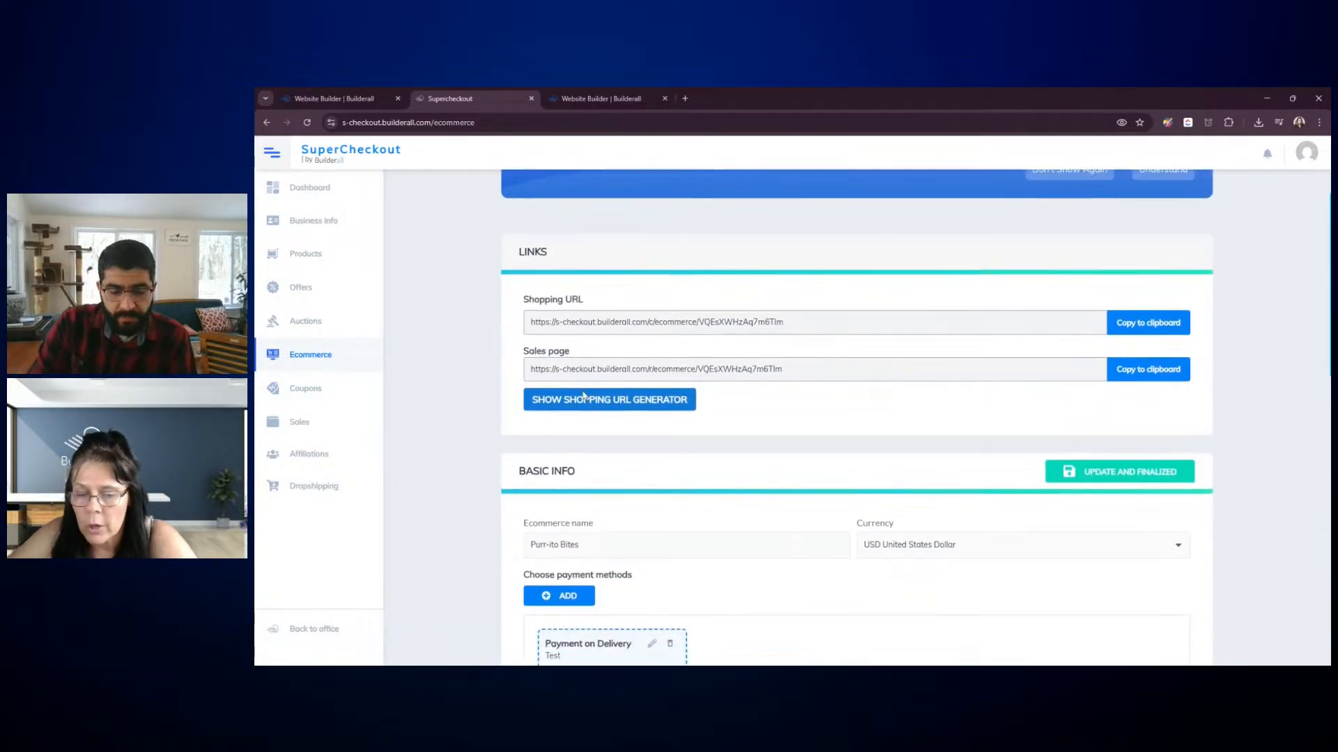
{"action": "scroll", "coordinate": [583, 371], "scroll_direction": "down", "scroll_amount": 3}
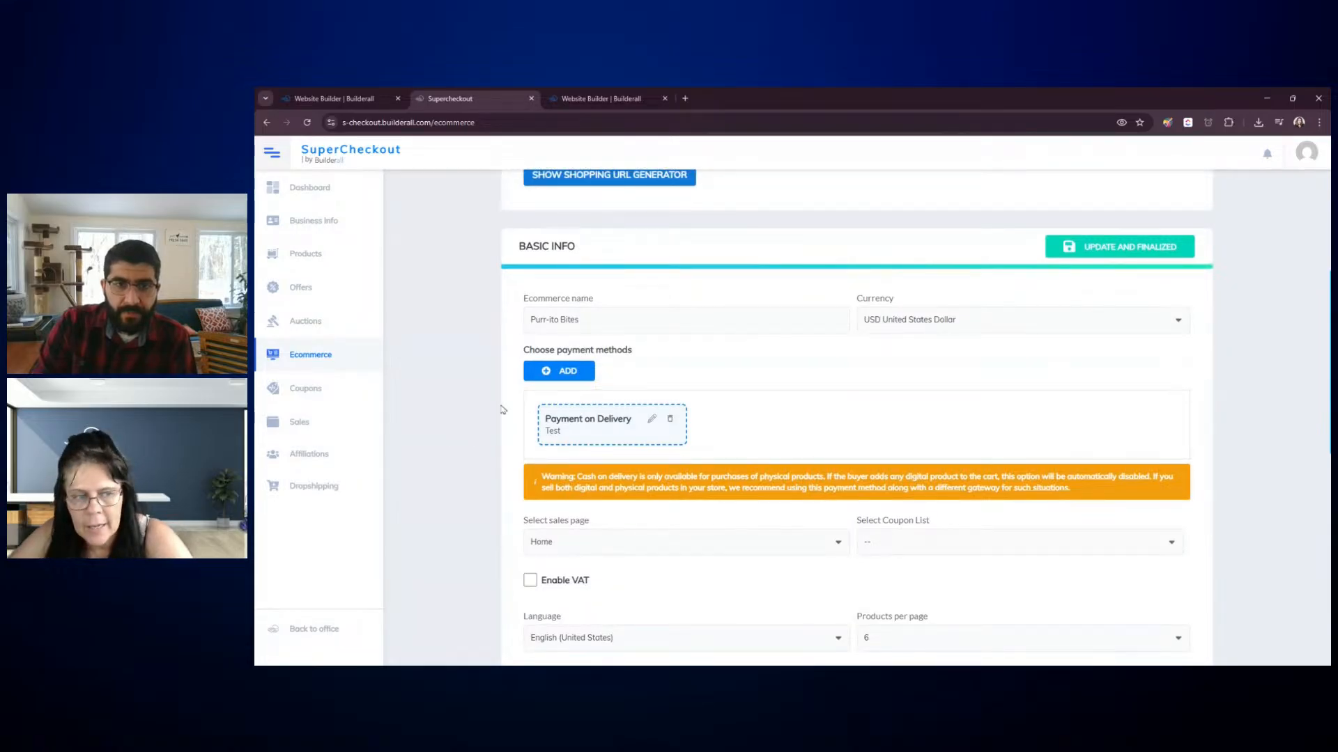
{"action": "scroll", "coordinate": [493, 411], "scroll_direction": "down", "scroll_amount": 1}
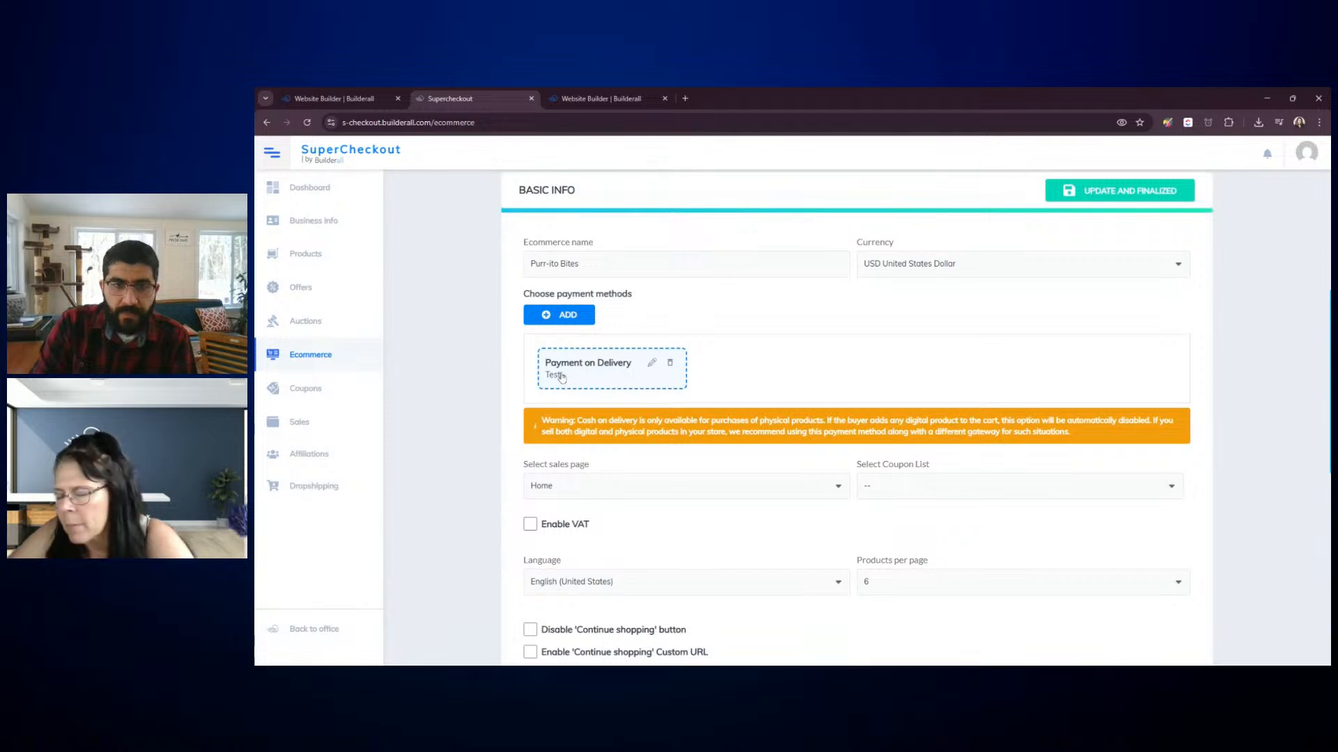
{"action": "left_click", "coordinate": [561, 317]}
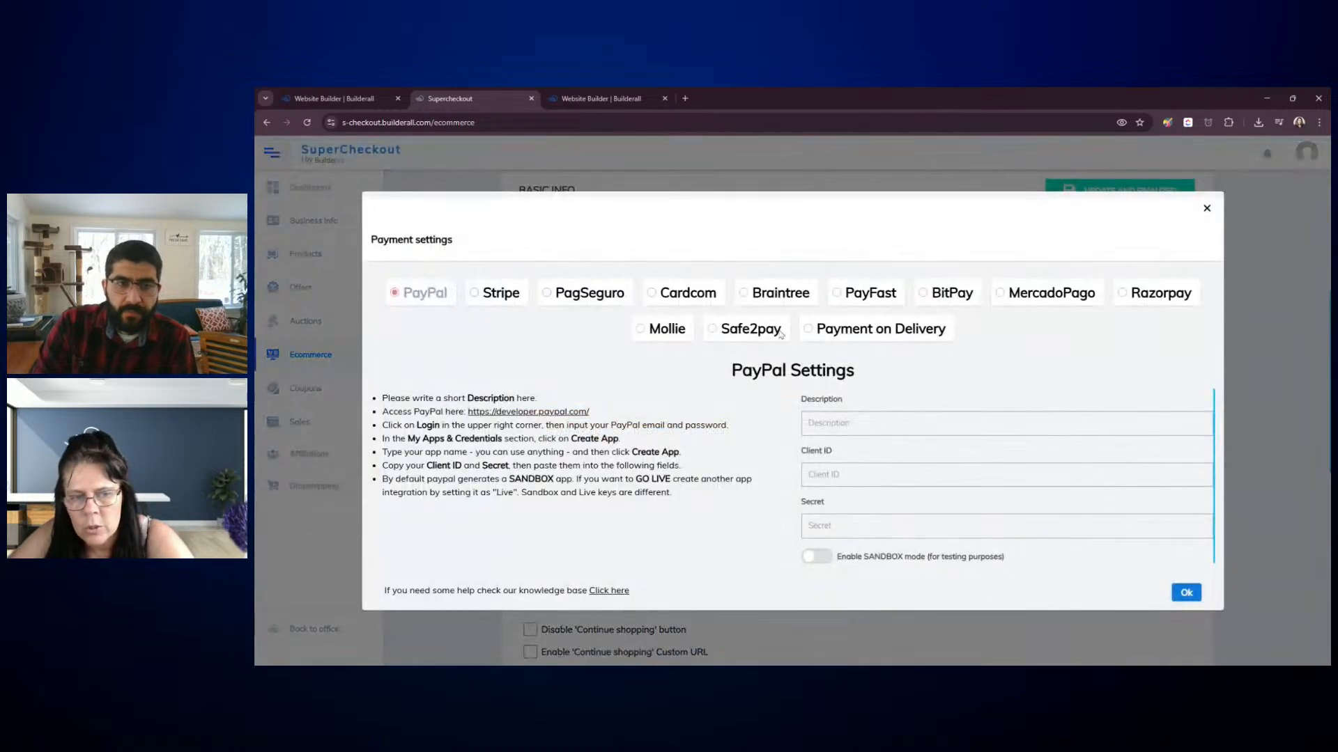
{"action": "left_click", "coordinate": [1204, 209]}
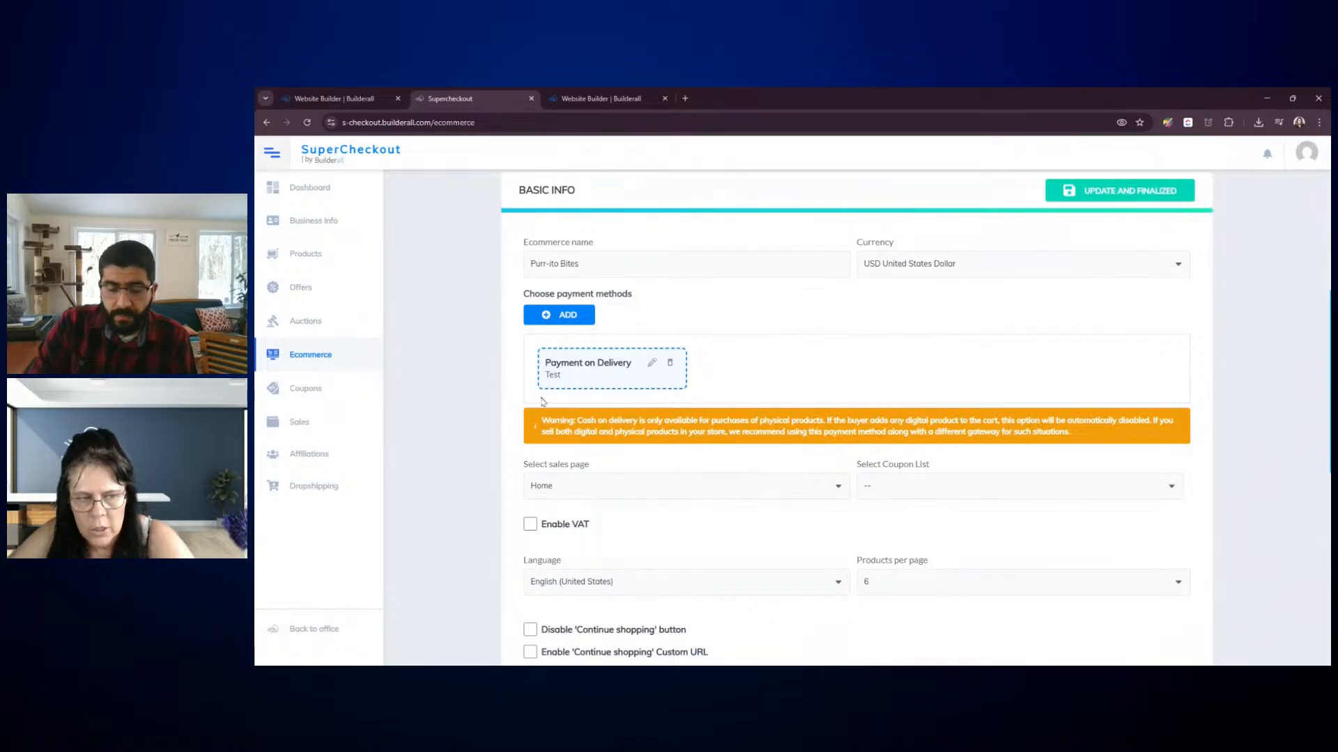
Enable the custom URL option for 'Continue shopping' in the Ecommerce basic info
{"action": "scroll", "coordinate": [769, 293], "scroll_direction": "down", "scroll_amount": 3}
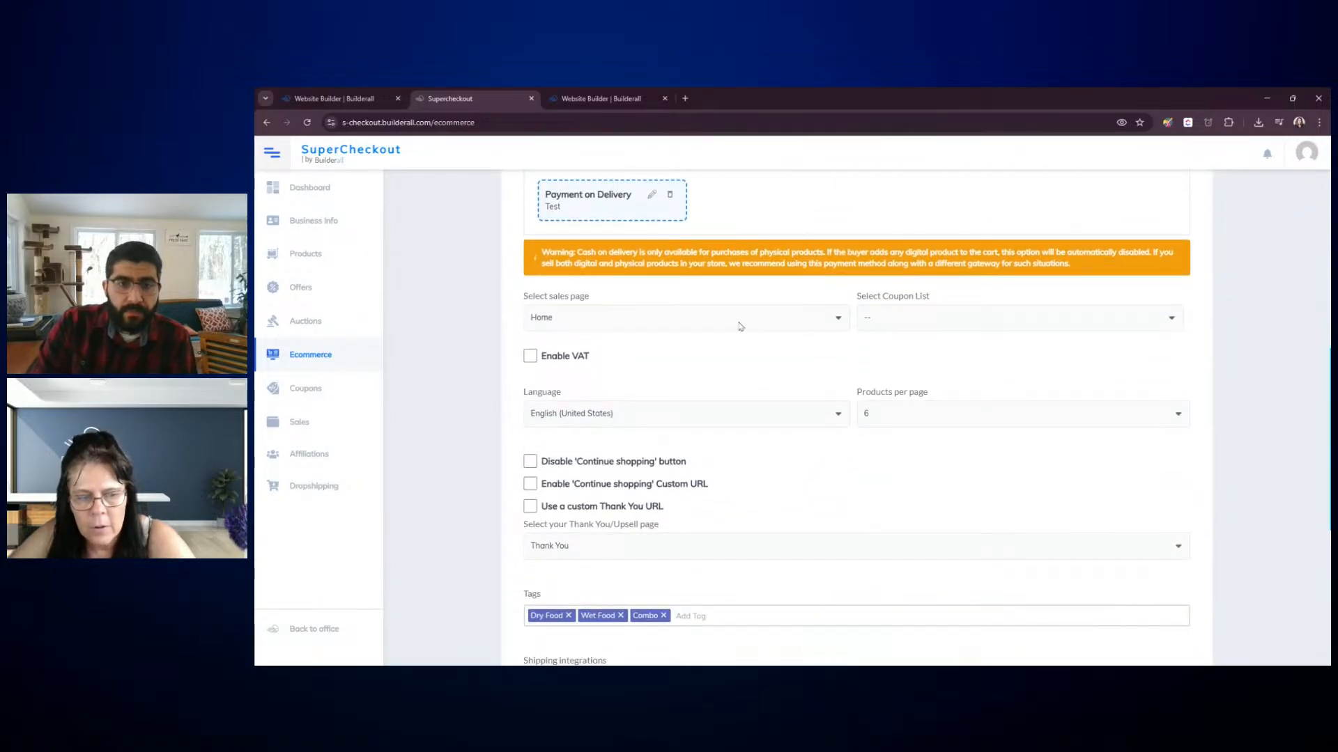
{"action": "scroll", "coordinate": [919, 485], "scroll_direction": "down", "scroll_amount": 1}
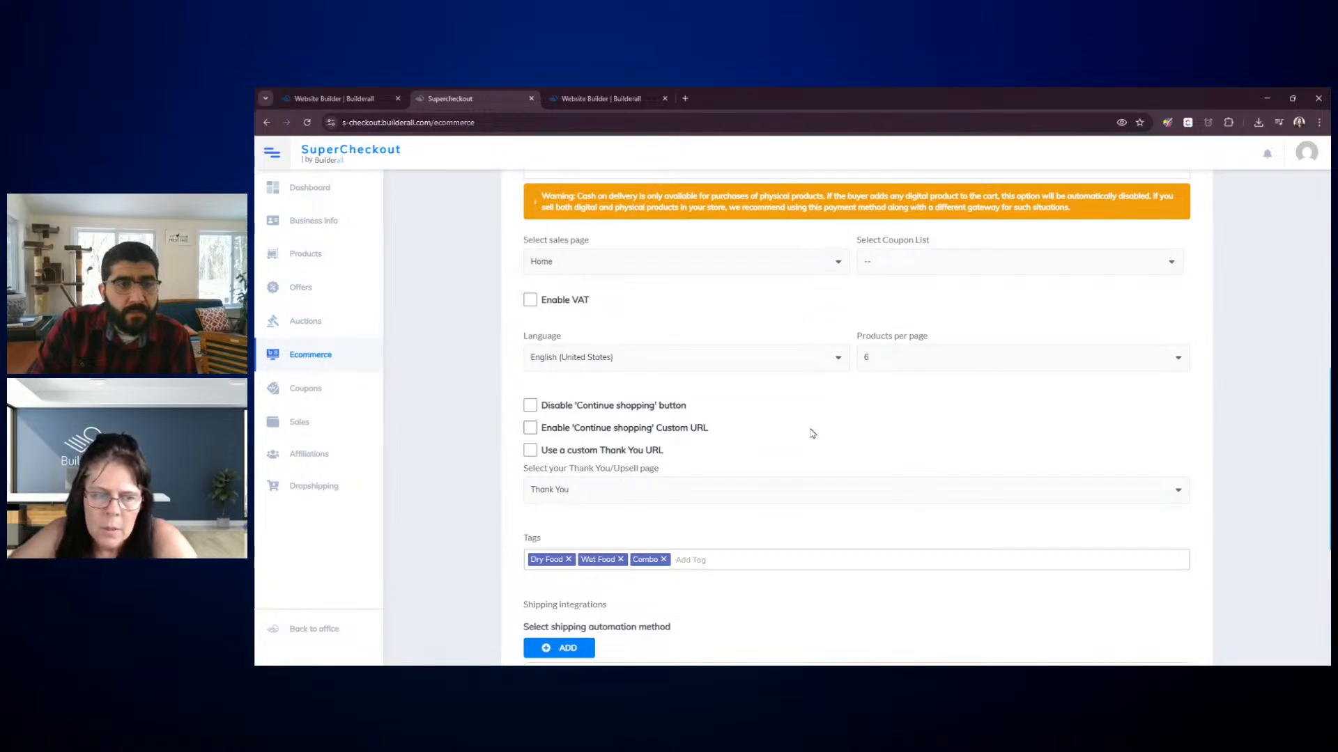
{"action": "scroll", "coordinate": [812, 434], "scroll_direction": "up", "scroll_amount": 2}
{"action": "scroll", "coordinate": [811, 433], "scroll_direction": "down", "scroll_amount": 2}
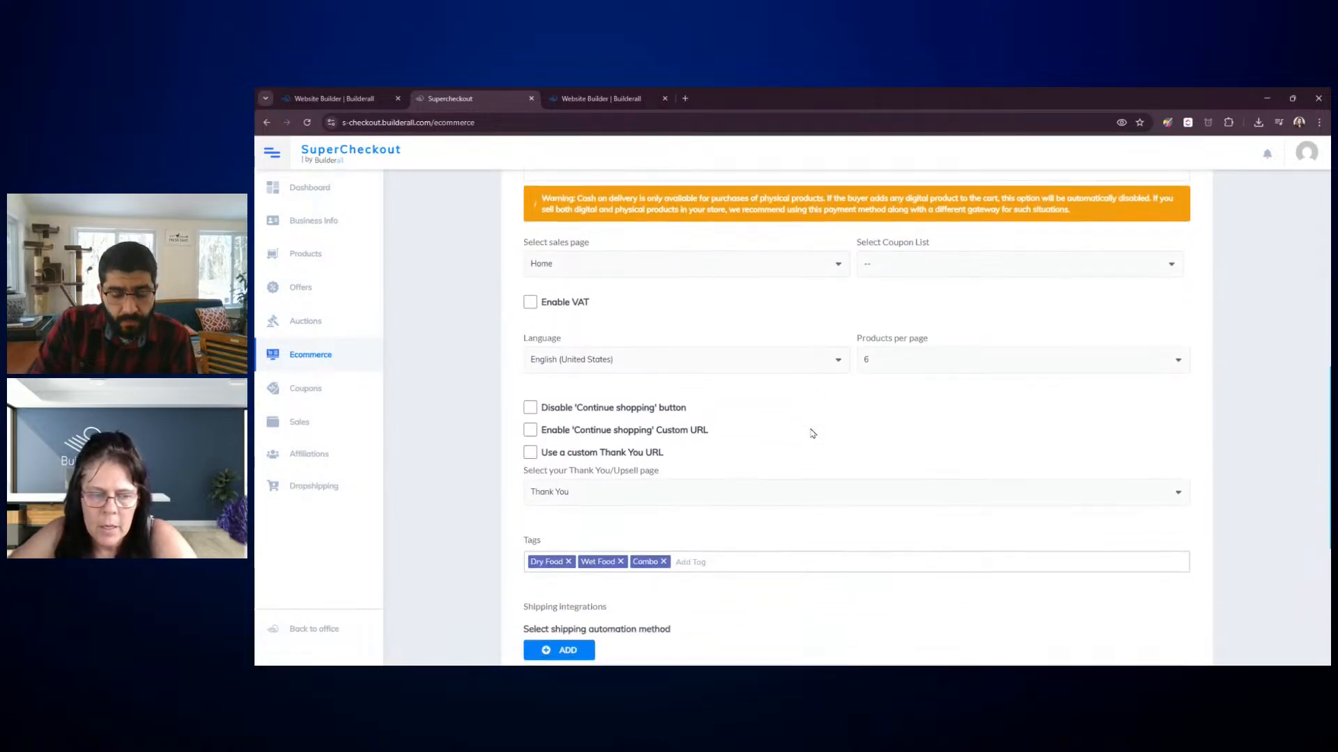
{"action": "scroll", "coordinate": [811, 433], "scroll_direction": "down", "scroll_amount": 1}
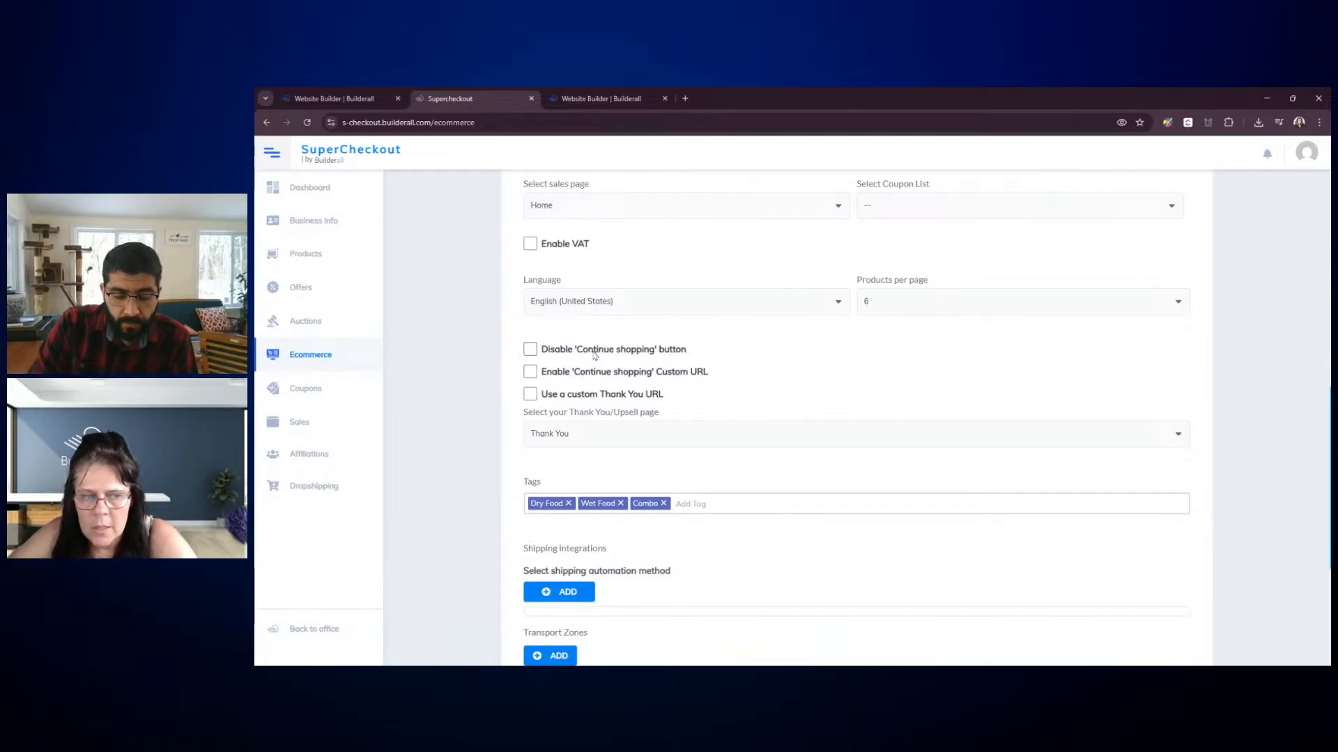
{"action": "left_click", "coordinate": [531, 373]}
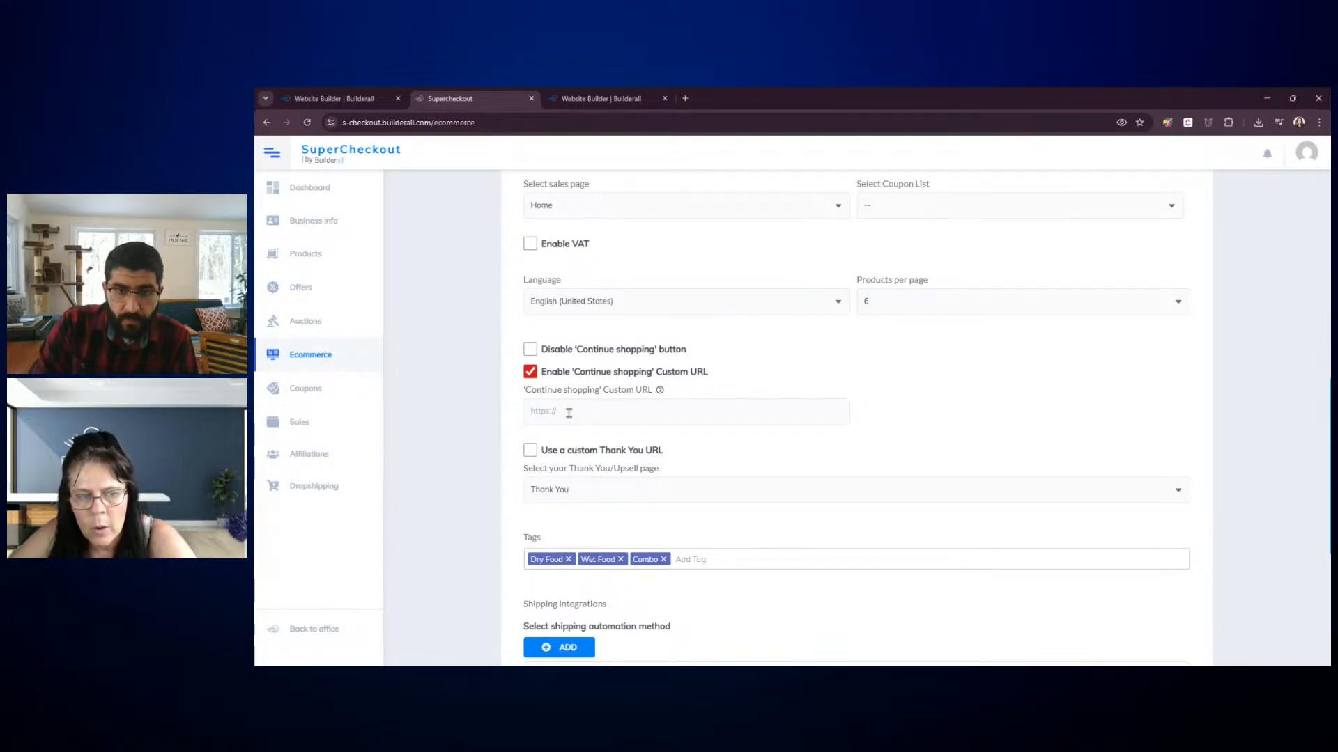
Switch to the Purr-ito website editor, preview the Home page, copy its web address and close that editor tab
{"action": "left_click", "coordinate": [598, 99]}
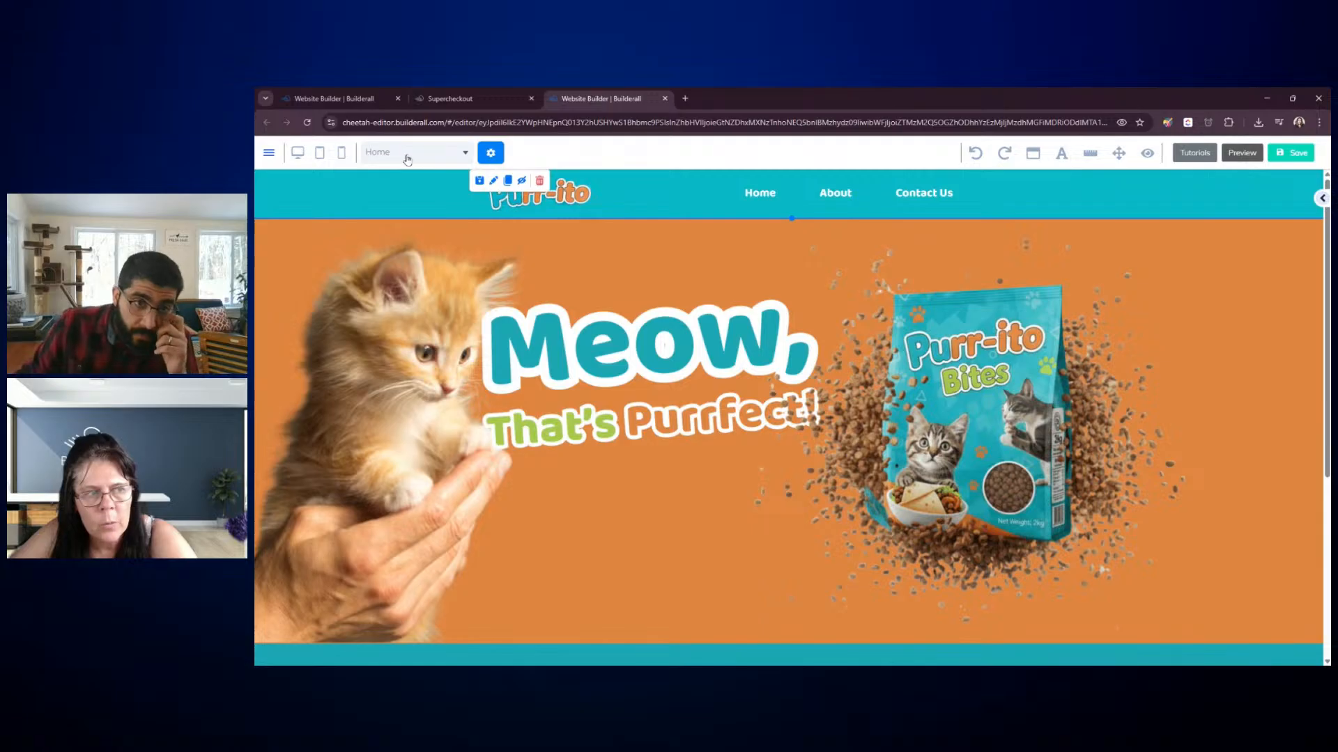
{"action": "left_click", "coordinate": [1147, 154]}
{"action": "left_click", "coordinate": [1242, 153]}
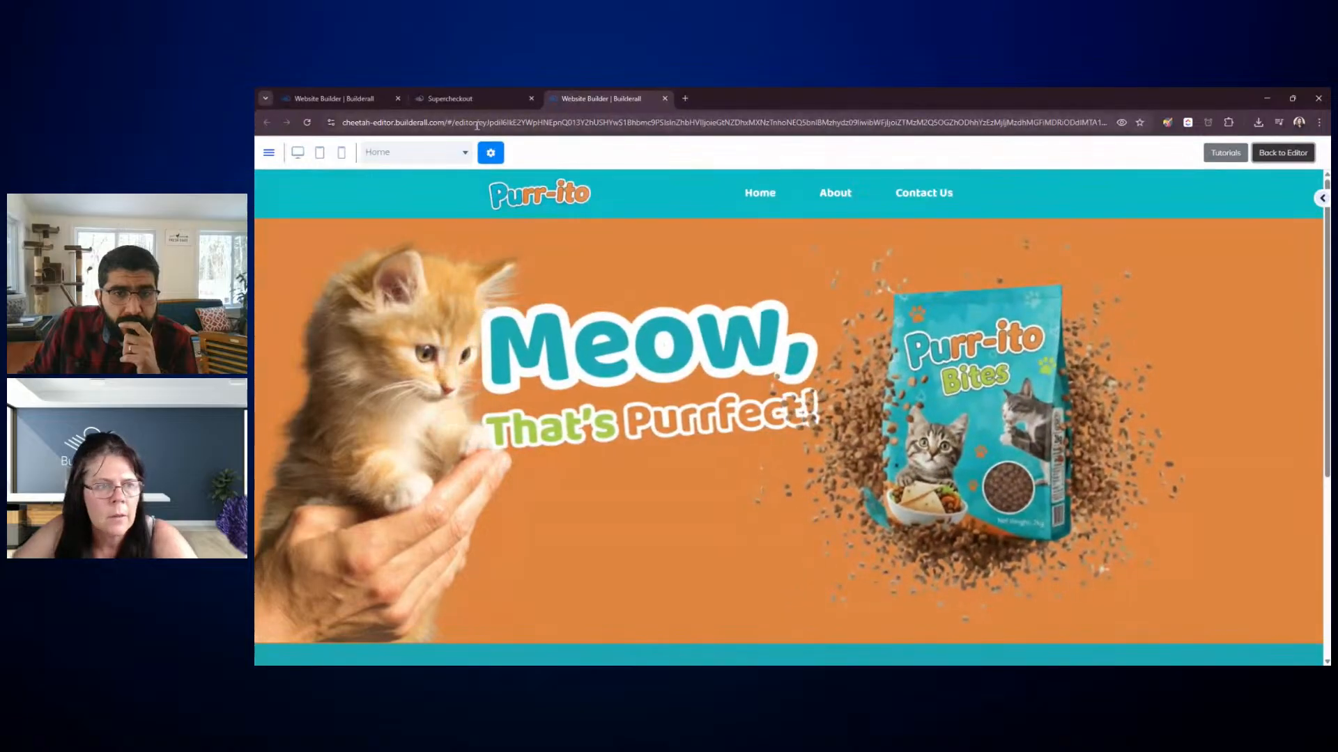
{"action": "left_click", "coordinate": [560, 123]}
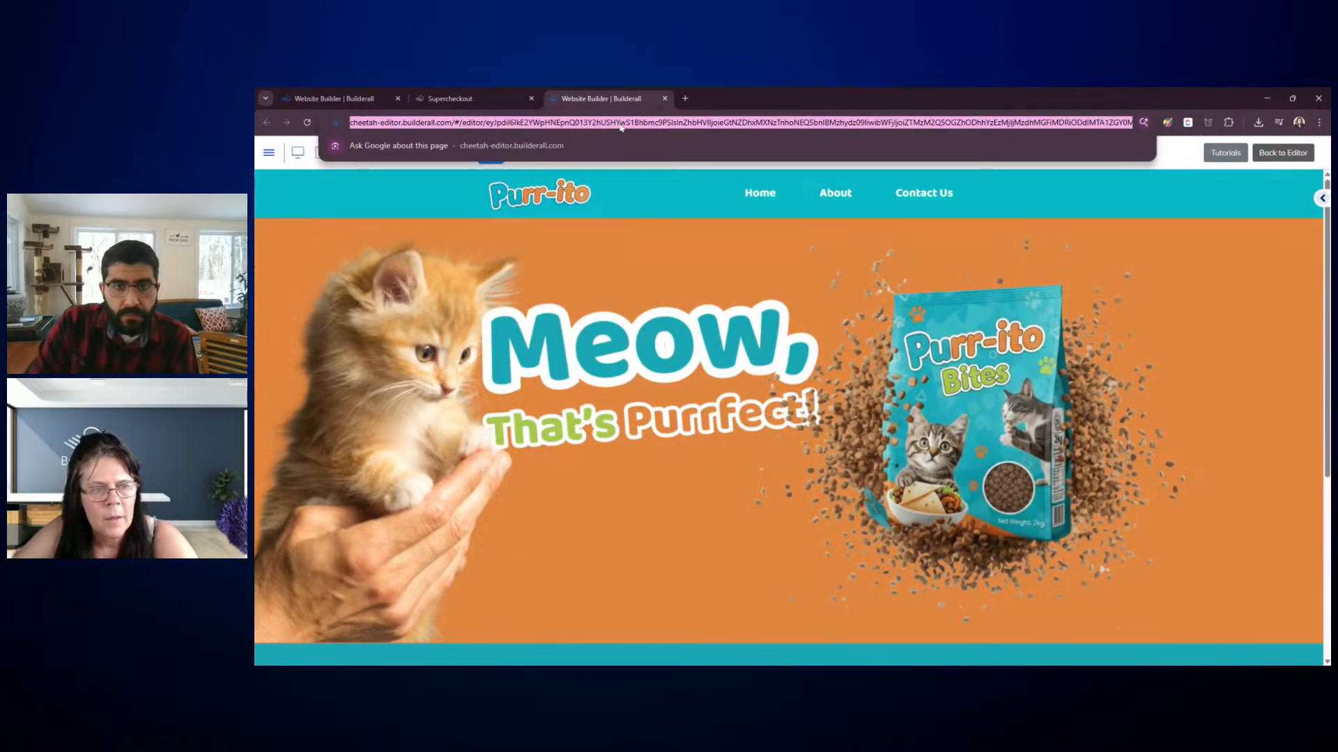
{"action": "left_click", "coordinate": [665, 99]}
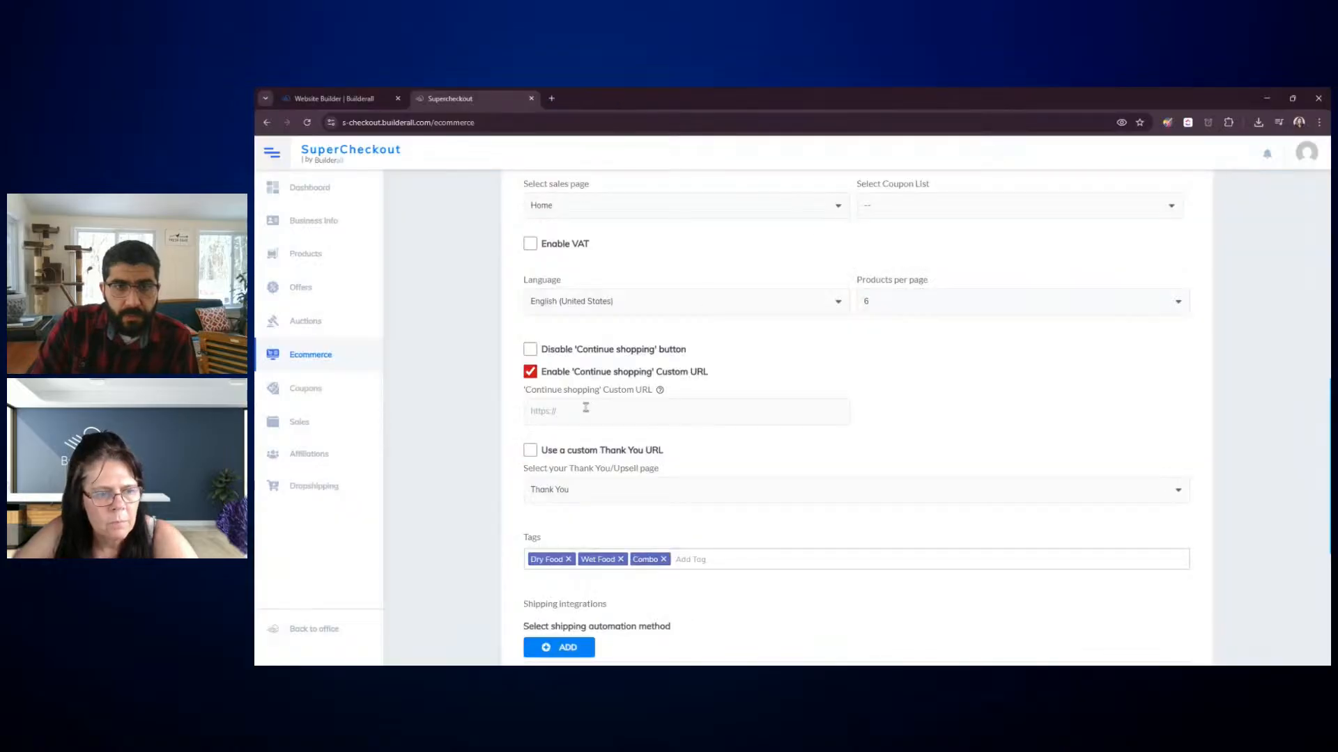
Paste the copied page address as the 'Continue shopping' custom URL
{"action": "left_click", "coordinate": [582, 411]}
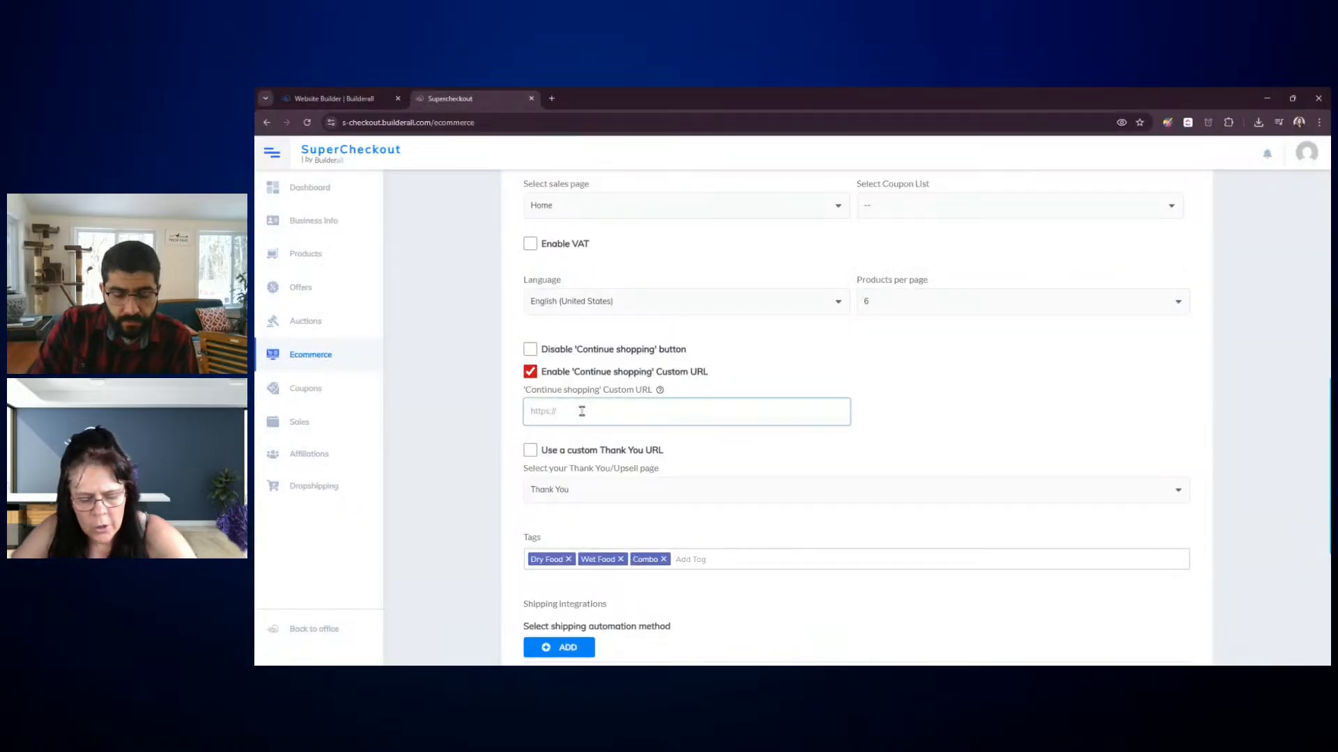
{"action": "key", "text": "ctrl+v"}
{"action": "left_click", "coordinate": [960, 427]}
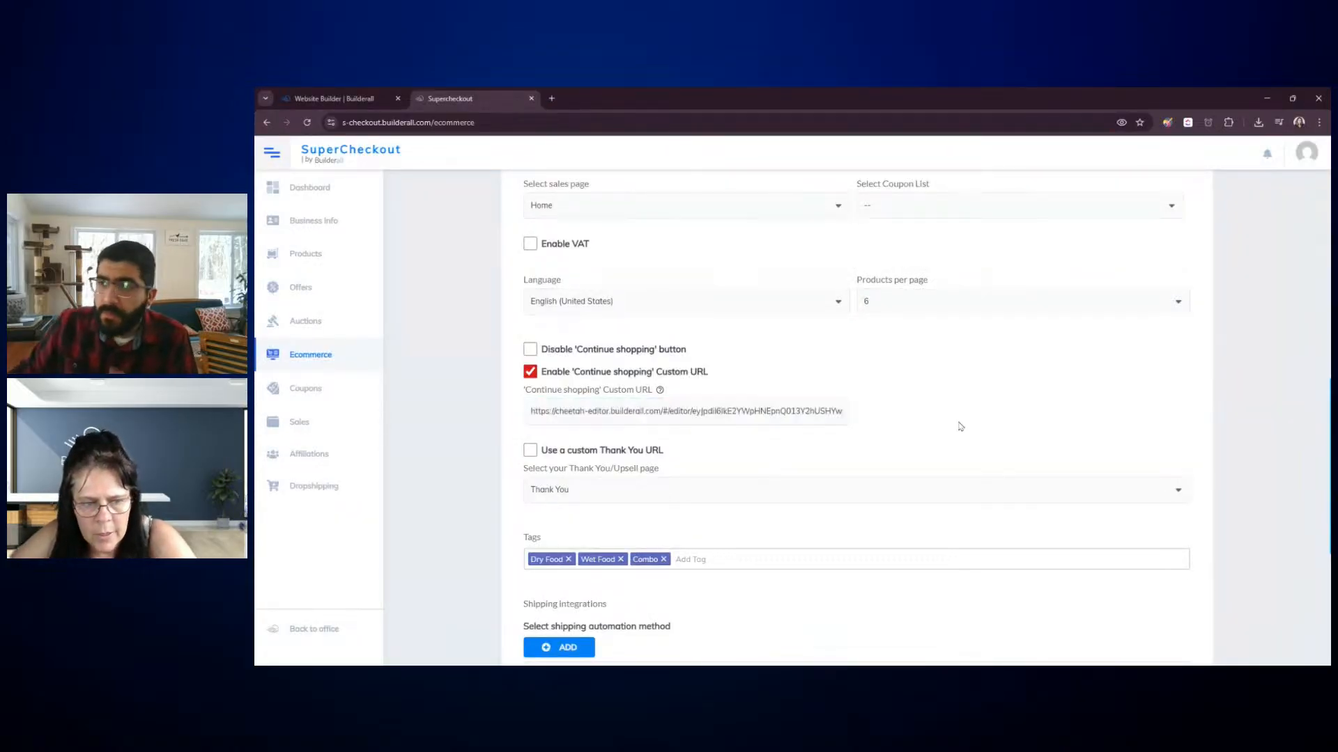
Review the Thank You page, tags and shipping settings, and expand the Products section to examine the store's product list
{"action": "scroll", "coordinate": [920, 432], "scroll_direction": "down", "scroll_amount": 2}
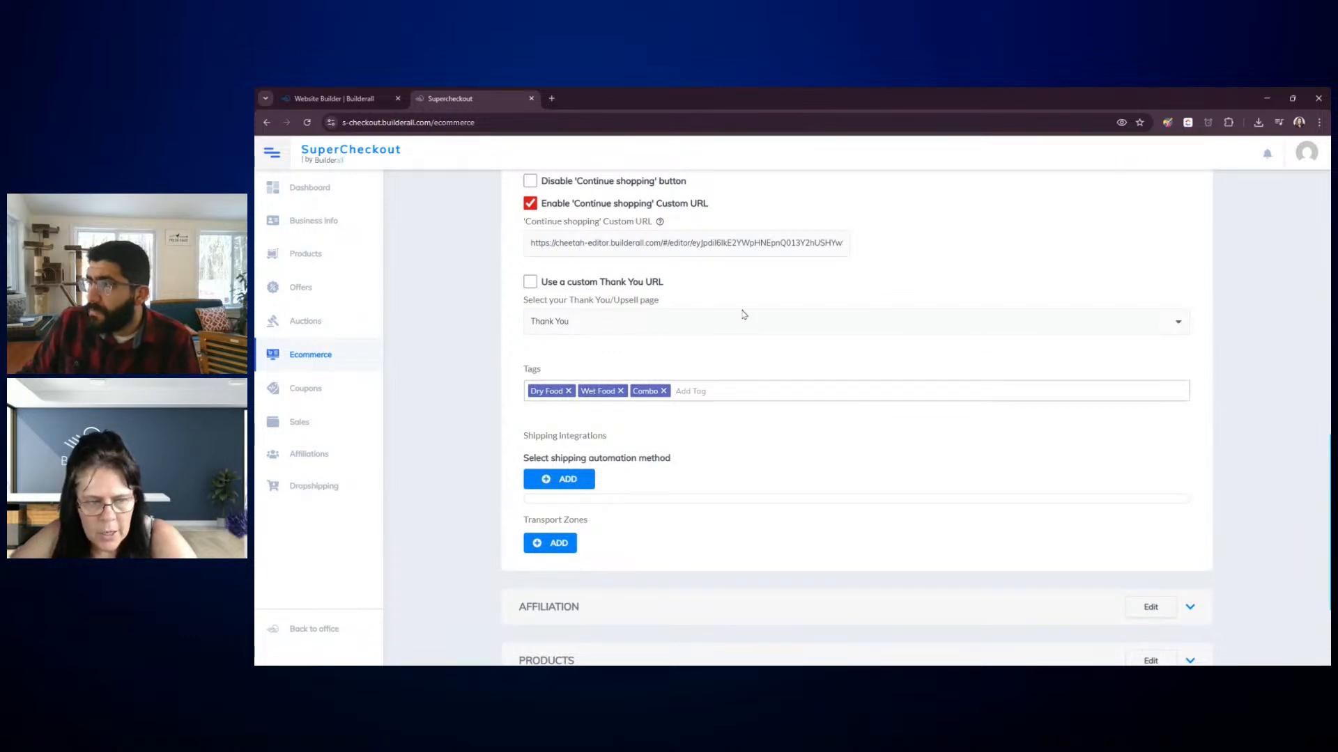
{"action": "scroll", "coordinate": [742, 314], "scroll_direction": "down", "scroll_amount": 1}
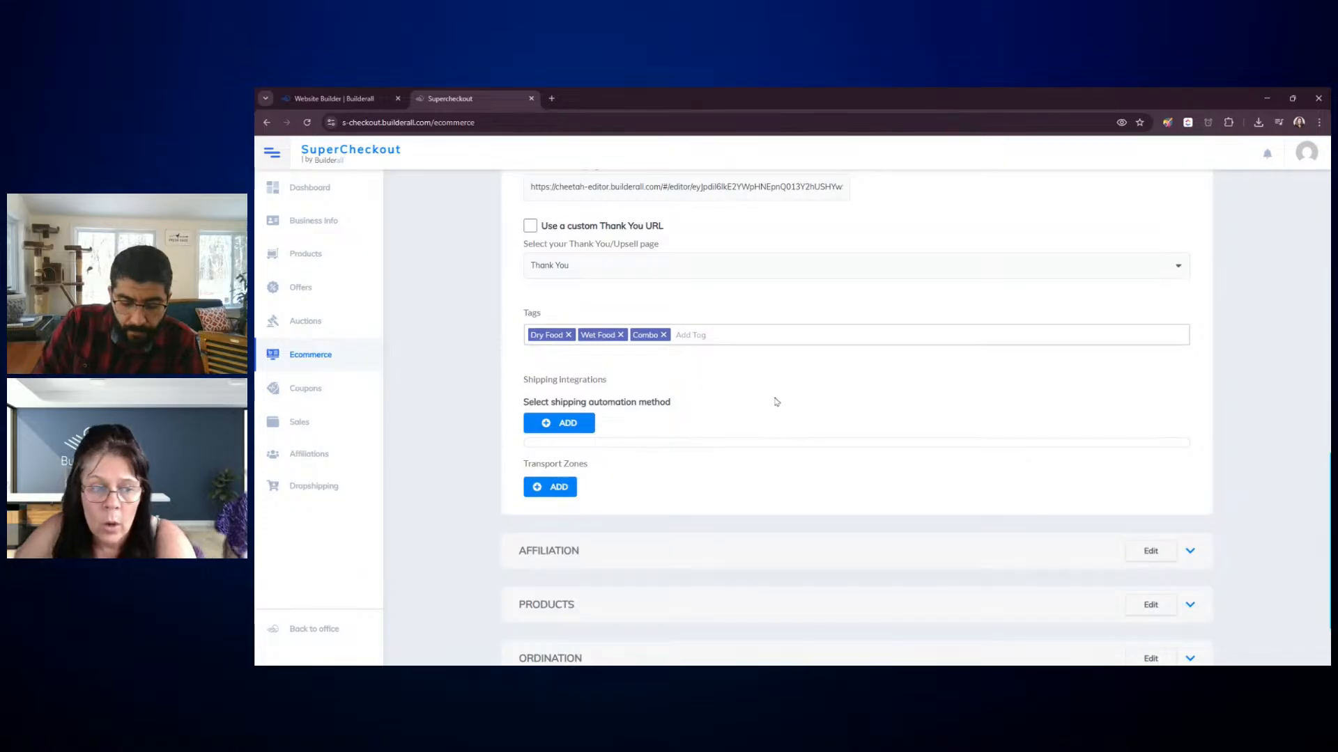
{"action": "scroll", "coordinate": [778, 394], "scroll_direction": "down", "scroll_amount": 1}
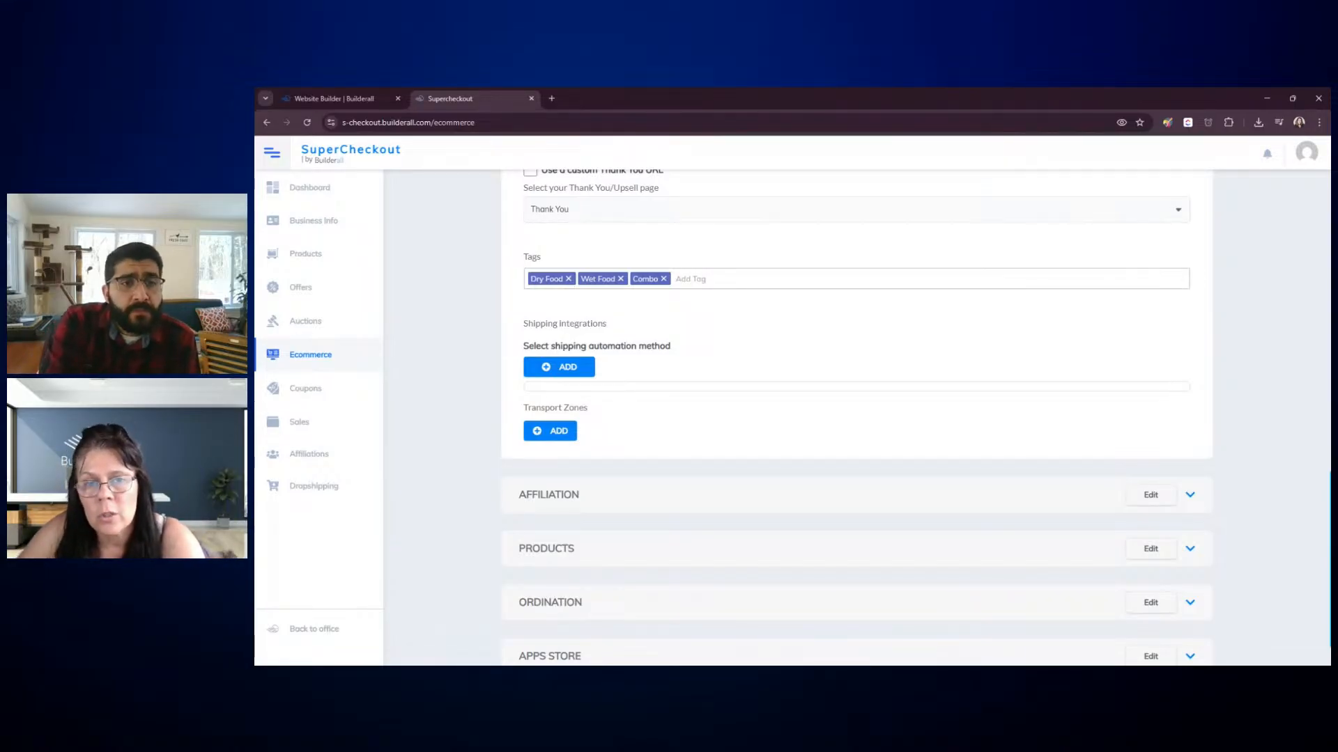
{"action": "scroll", "coordinate": [676, 440], "scroll_direction": "down", "scroll_amount": 1}
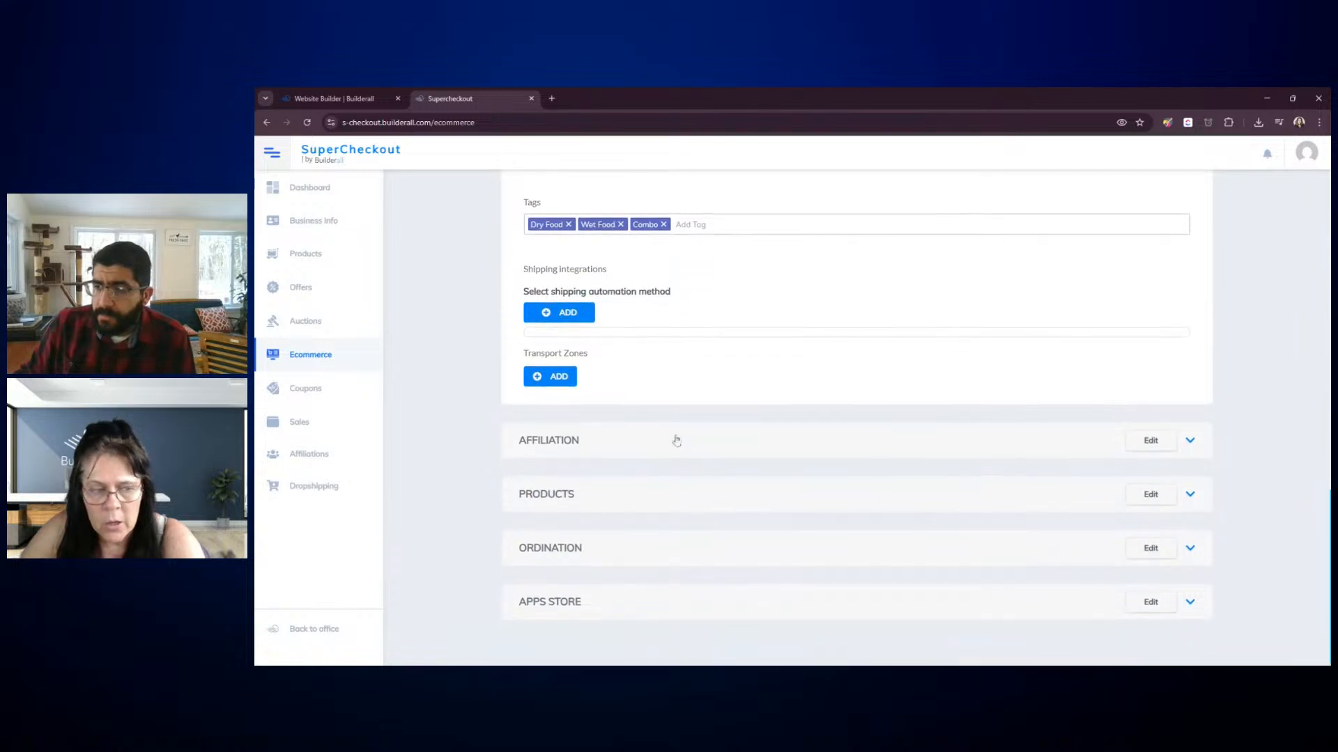
{"action": "left_click", "coordinate": [564, 494]}
{"action": "scroll", "coordinate": [564, 488], "scroll_direction": "down", "scroll_amount": 4}
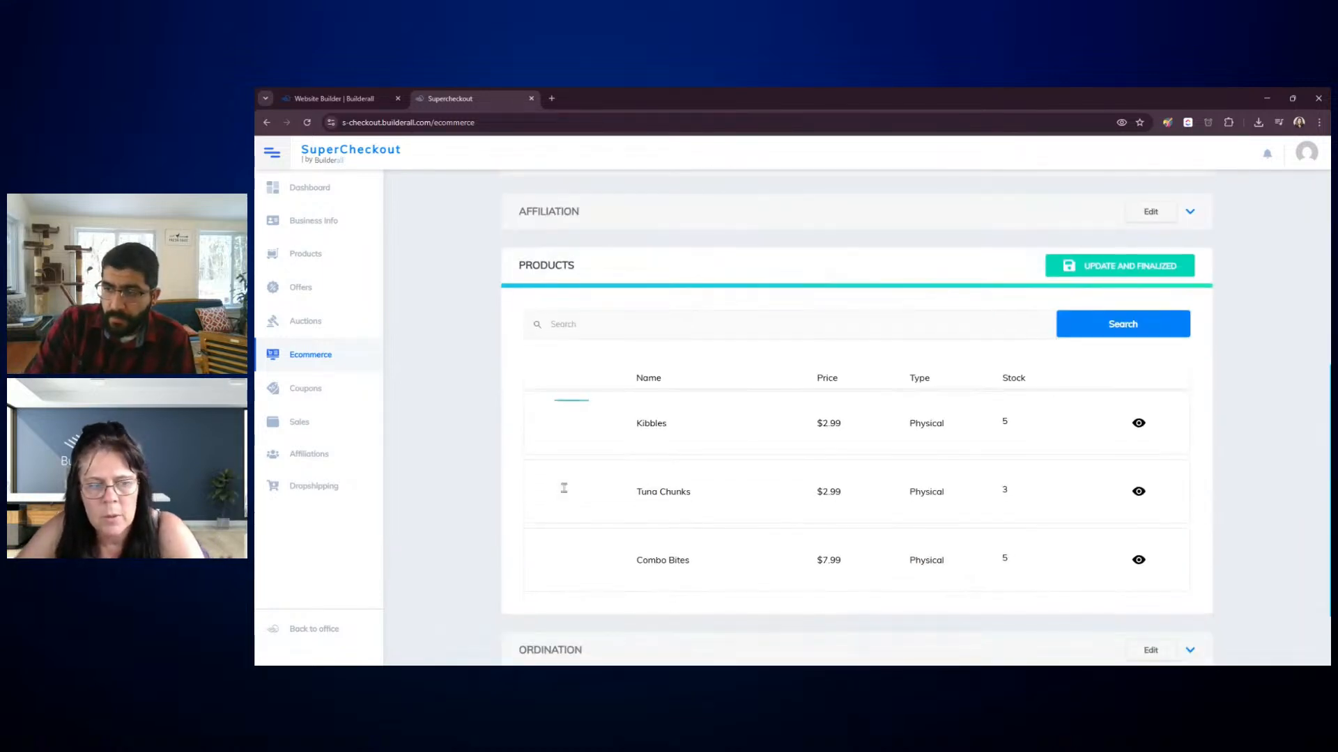
{"action": "scroll", "coordinate": [502, 393], "scroll_direction": "down", "scroll_amount": 2}
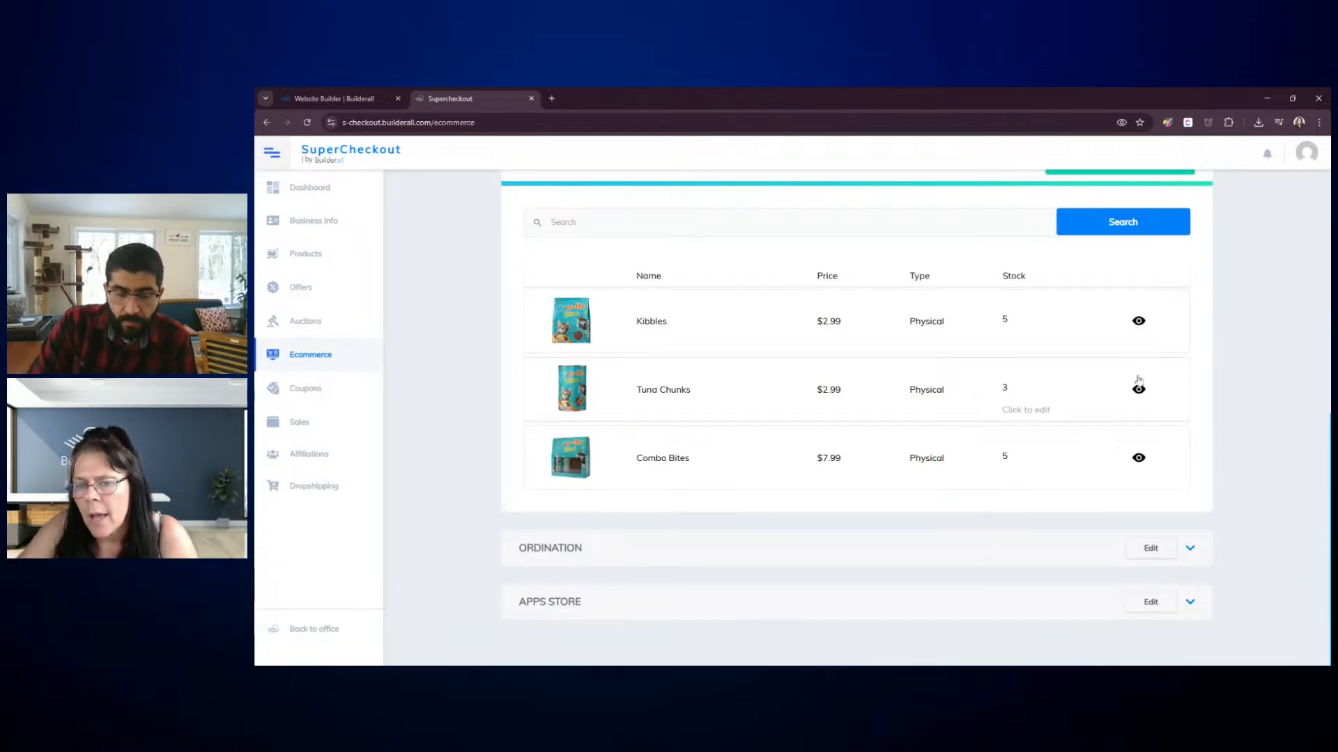
Open the Kibbles product's options and examine its images, summary, DryFood variations and stock per flavour
{"action": "left_click", "coordinate": [1023, 351]}
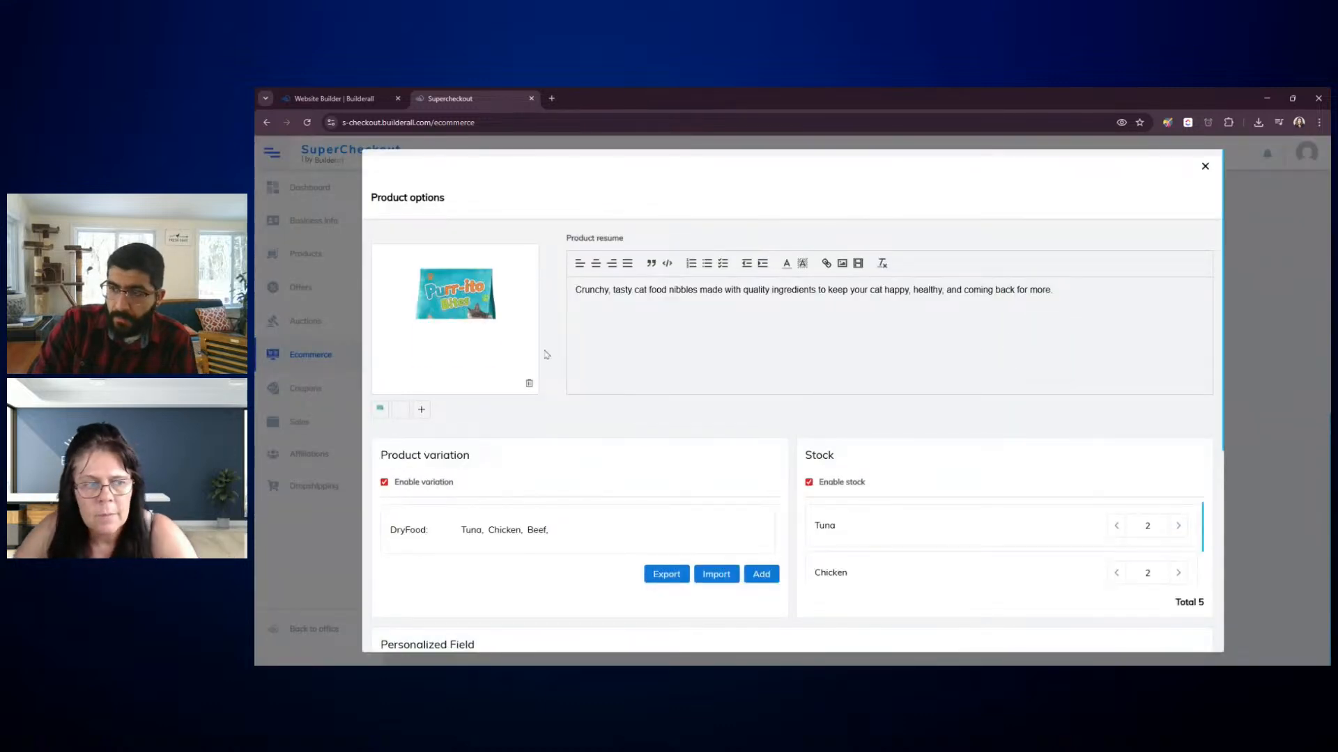
{"action": "left_click", "coordinate": [380, 411]}
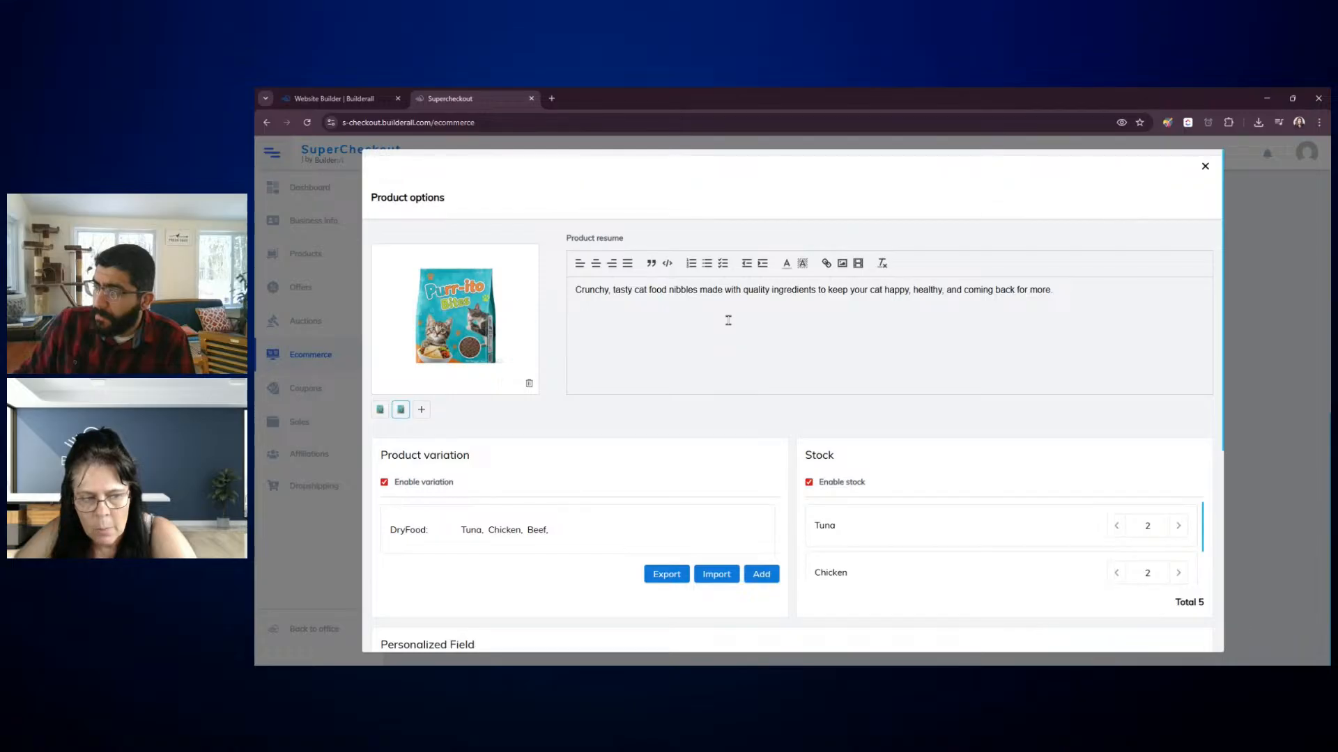
{"action": "scroll", "coordinate": [726, 317], "scroll_direction": "down", "scroll_amount": 2}
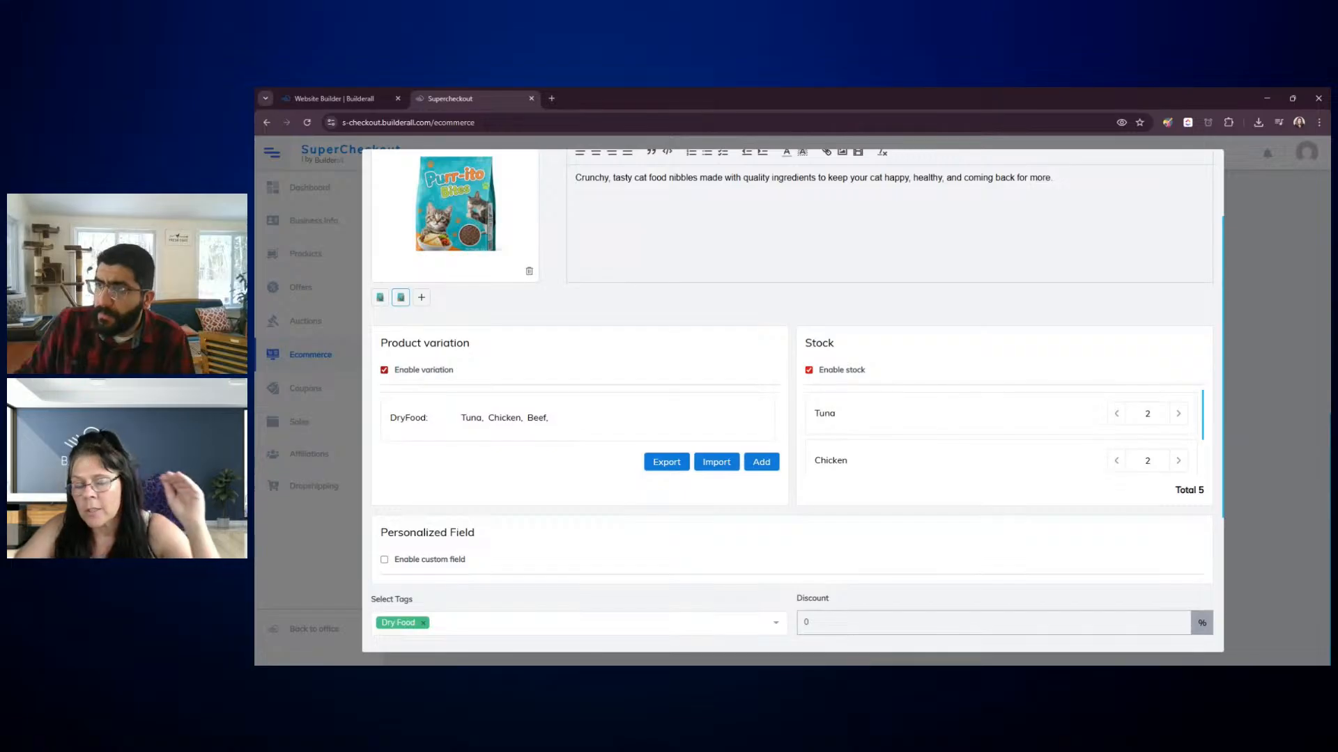
{"action": "mouse_move", "coordinate": [534, 442]}
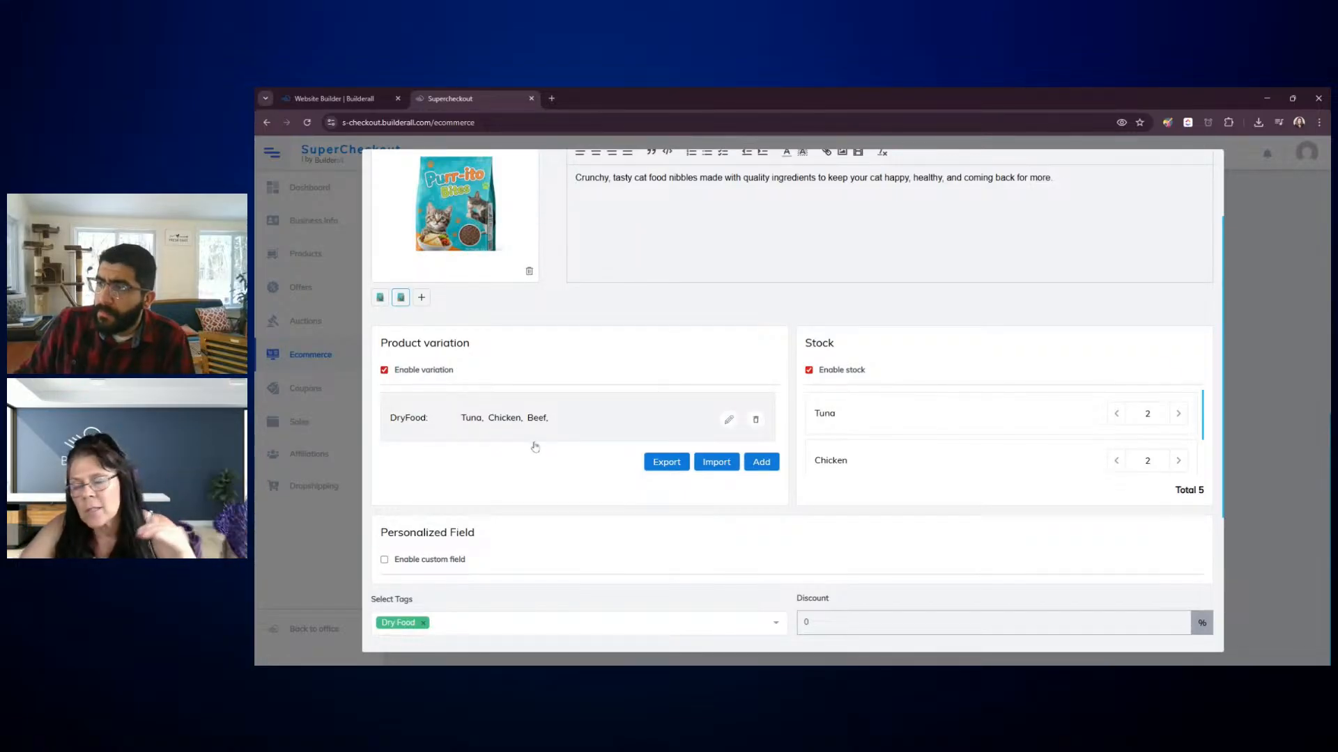
{"action": "mouse_move", "coordinate": [461, 257]}
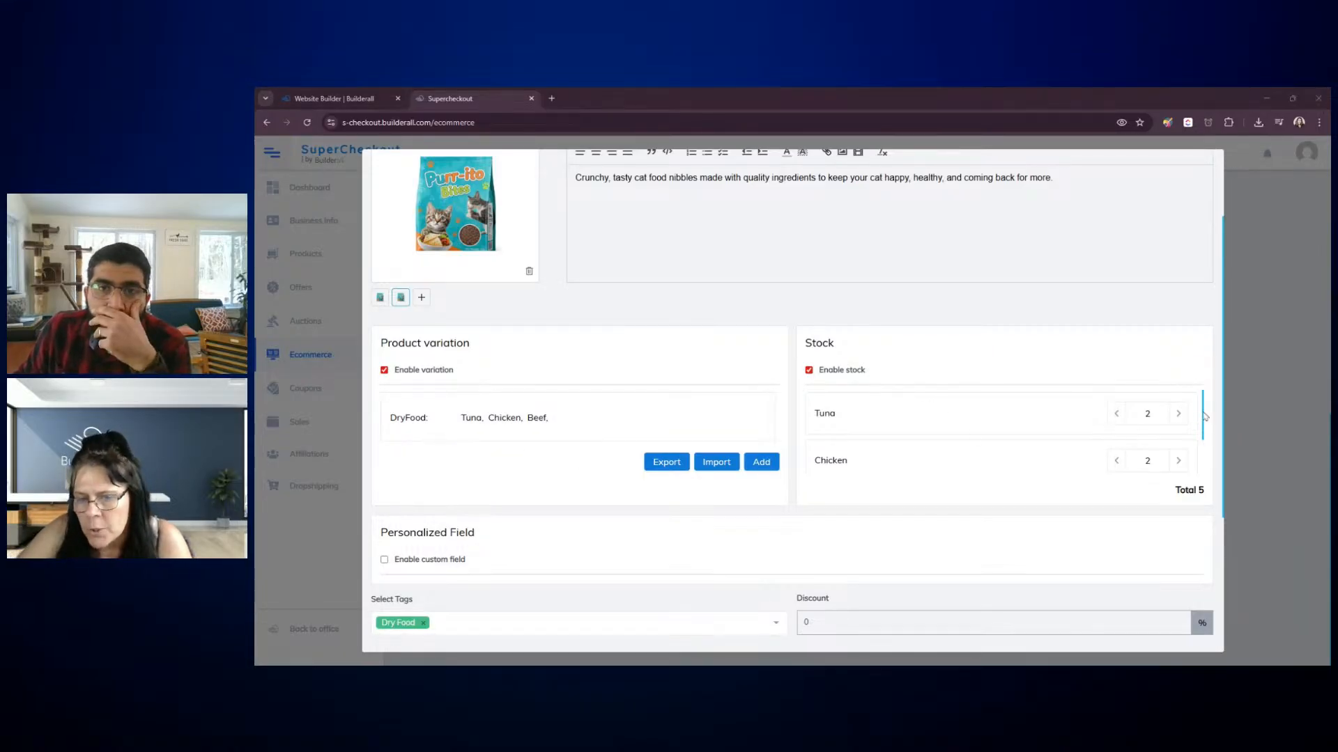
{"action": "left_click_drag", "start_coordinate": [1204, 416], "coordinate": [1203, 460]}
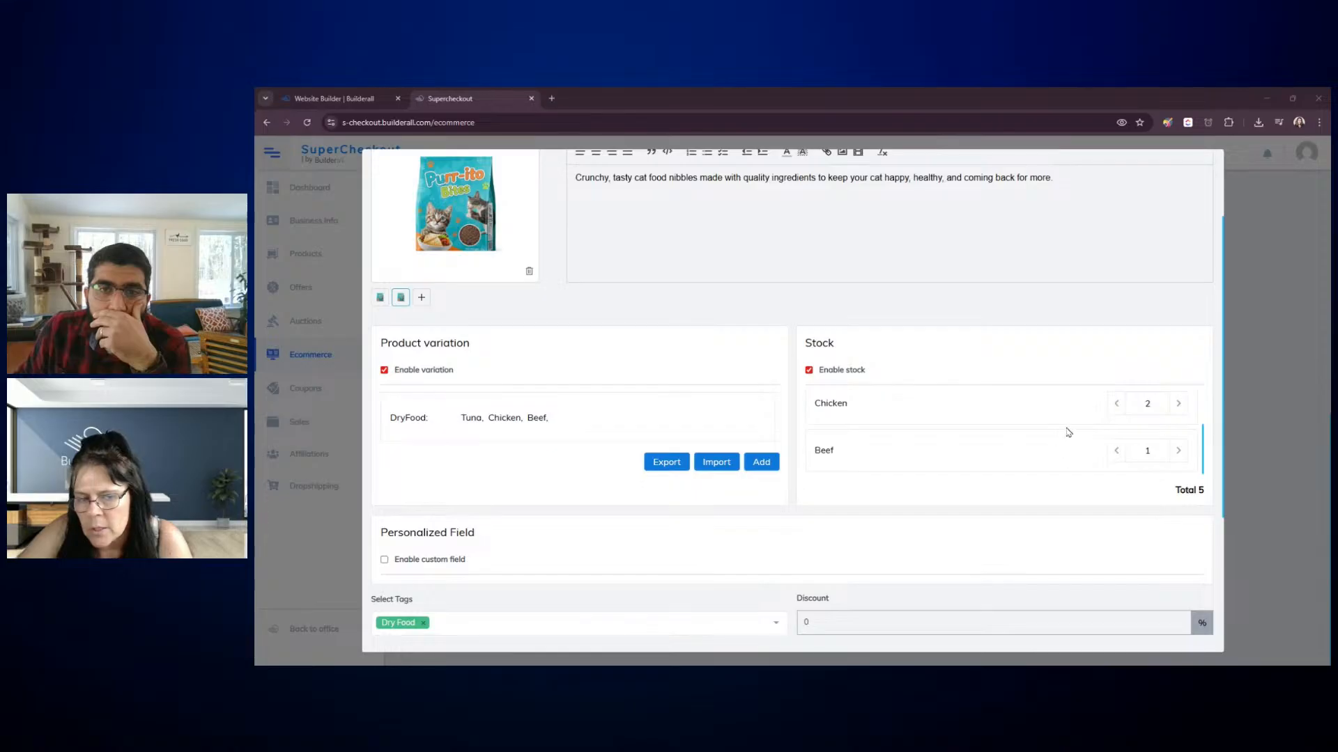
{"action": "scroll", "coordinate": [1068, 432], "scroll_direction": "up", "scroll_amount": 2}
{"action": "scroll", "coordinate": [1088, 462], "scroll_direction": "down", "scroll_amount": 2}
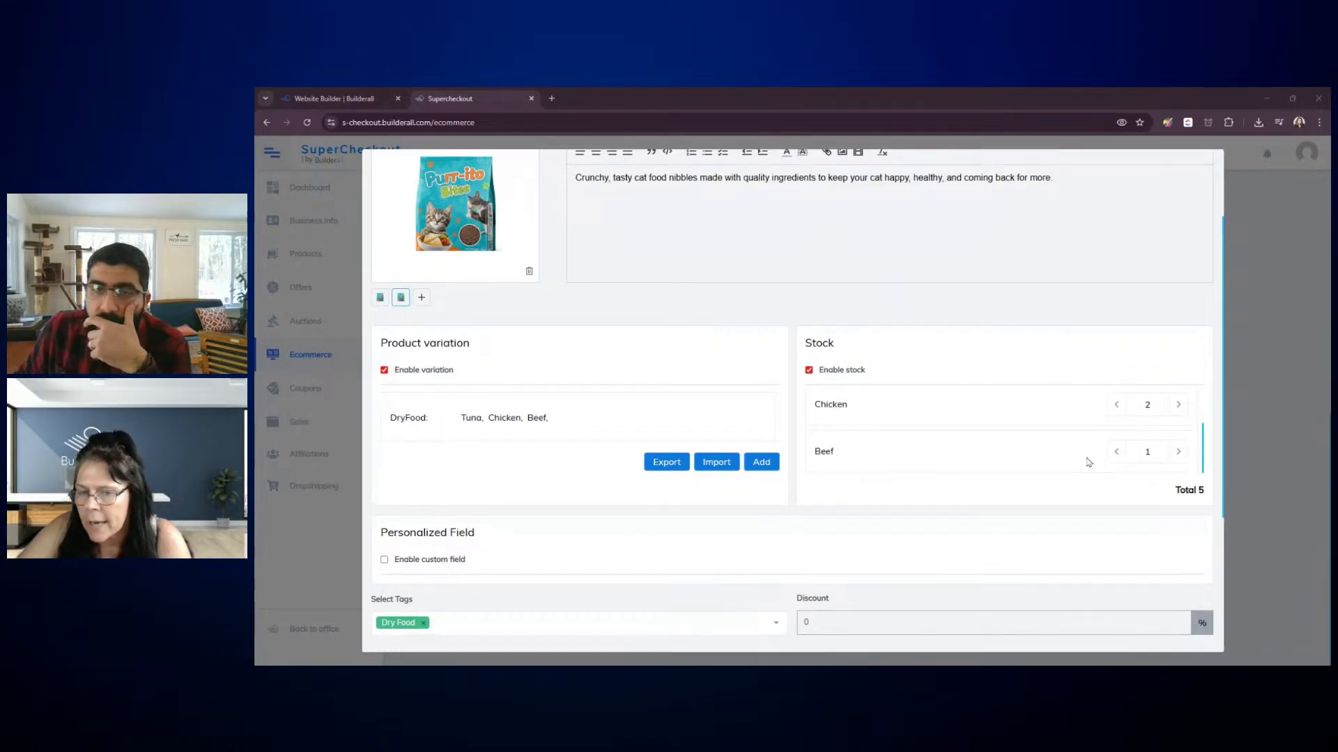
{"action": "scroll", "coordinate": [1089, 460], "scroll_direction": "up", "scroll_amount": 2}
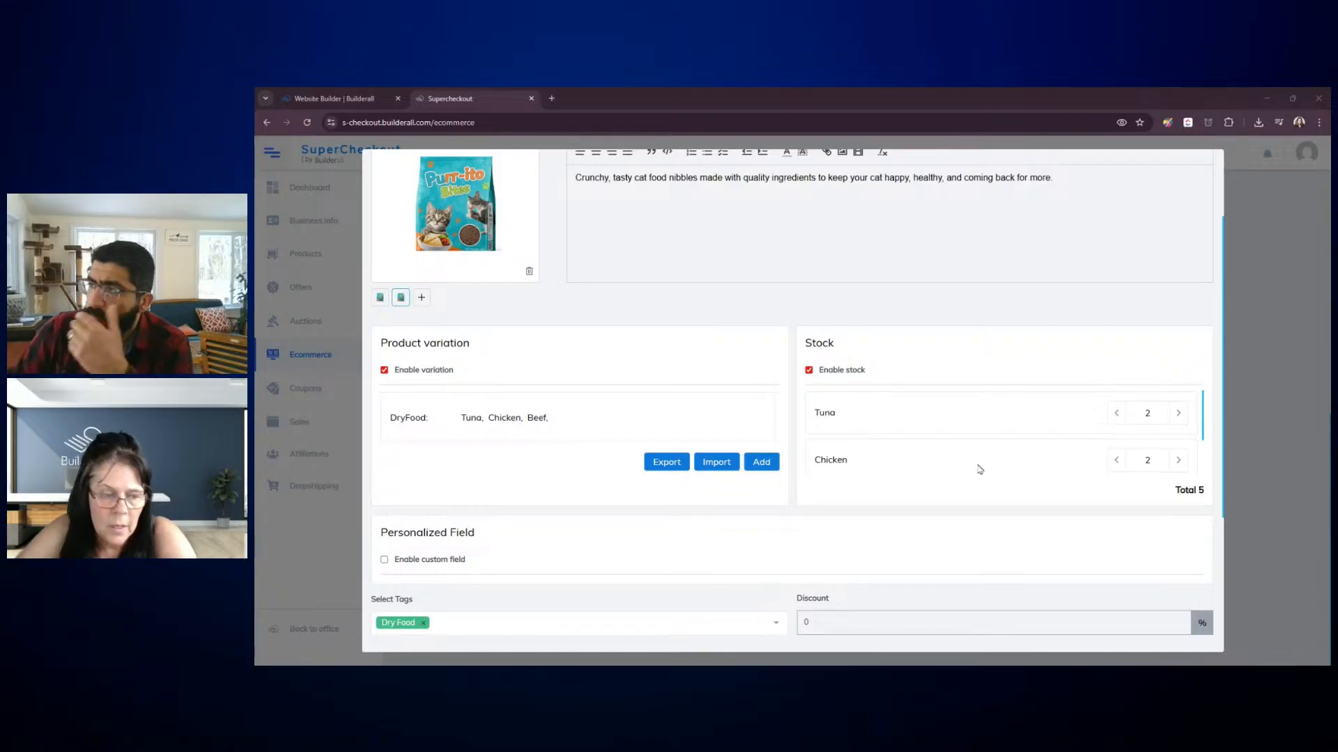
Examine the Kibbles product's custom field, tags, discount and ingredient details in its product options
{"action": "scroll", "coordinate": [976, 467], "scroll_direction": "down", "scroll_amount": 5}
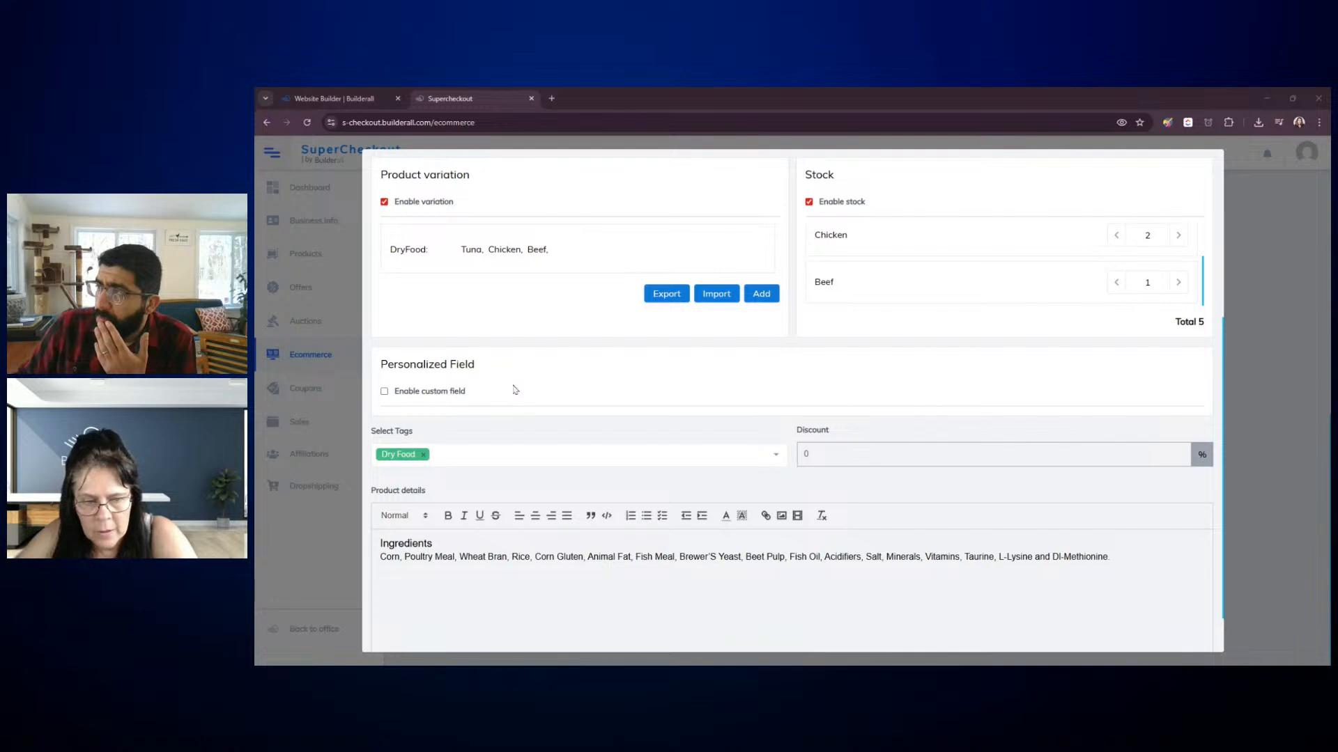
{"action": "scroll", "coordinate": [516, 390], "scroll_direction": "down", "scroll_amount": 1}
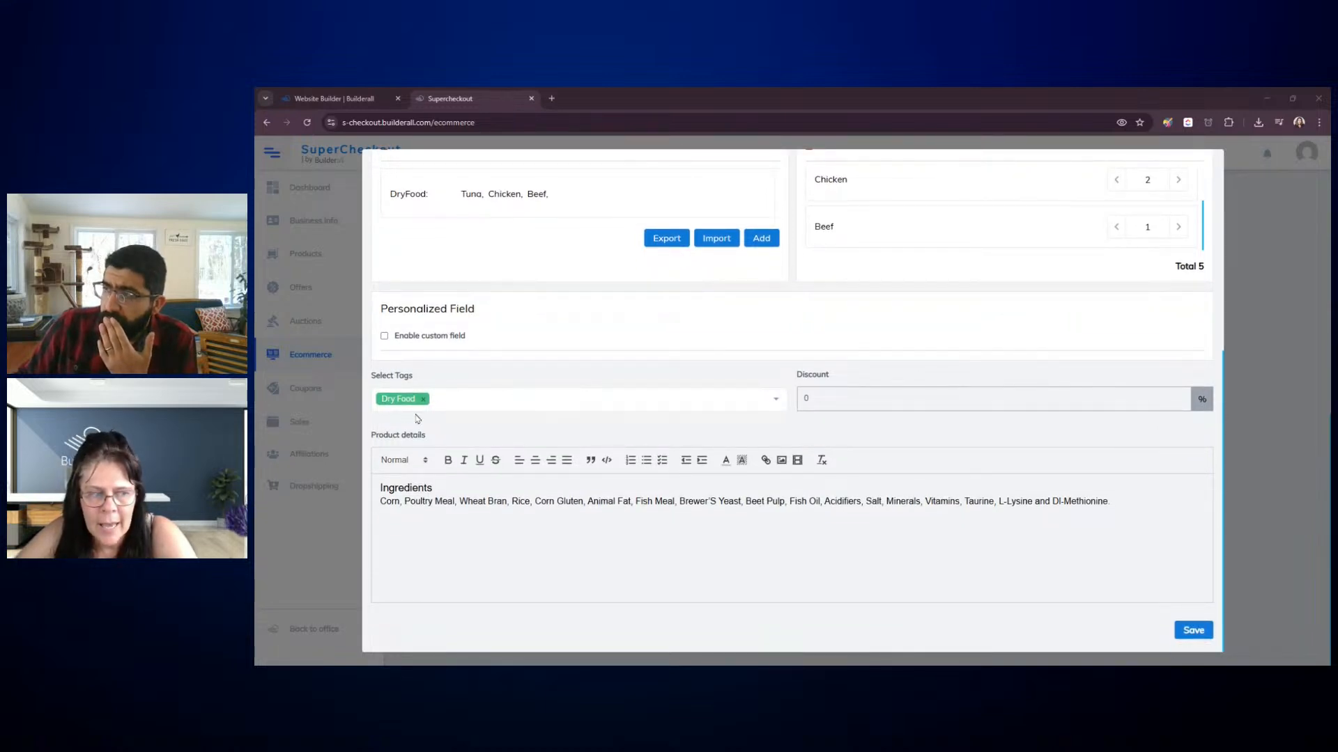
{"action": "scroll", "coordinate": [487, 348], "scroll_direction": "up", "scroll_amount": 5}
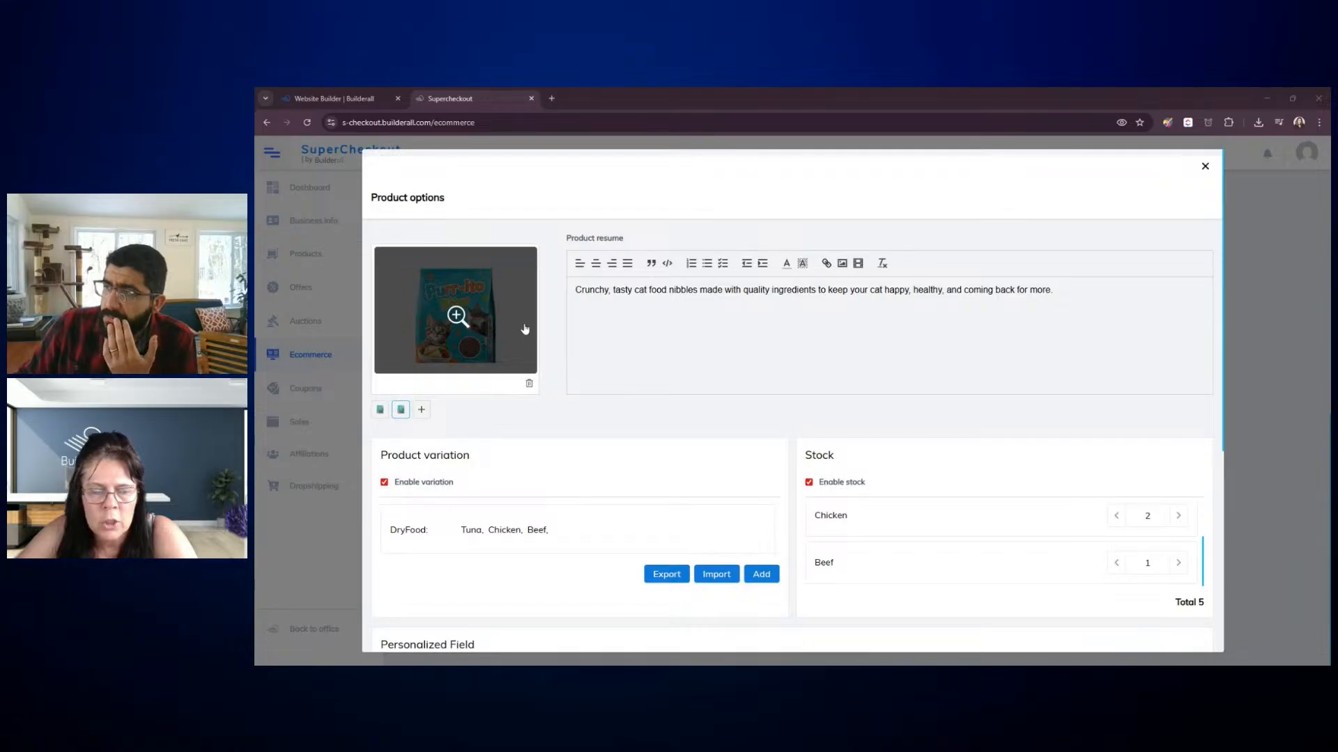
{"action": "scroll", "coordinate": [505, 365], "scroll_direction": "down", "scroll_amount": 5}
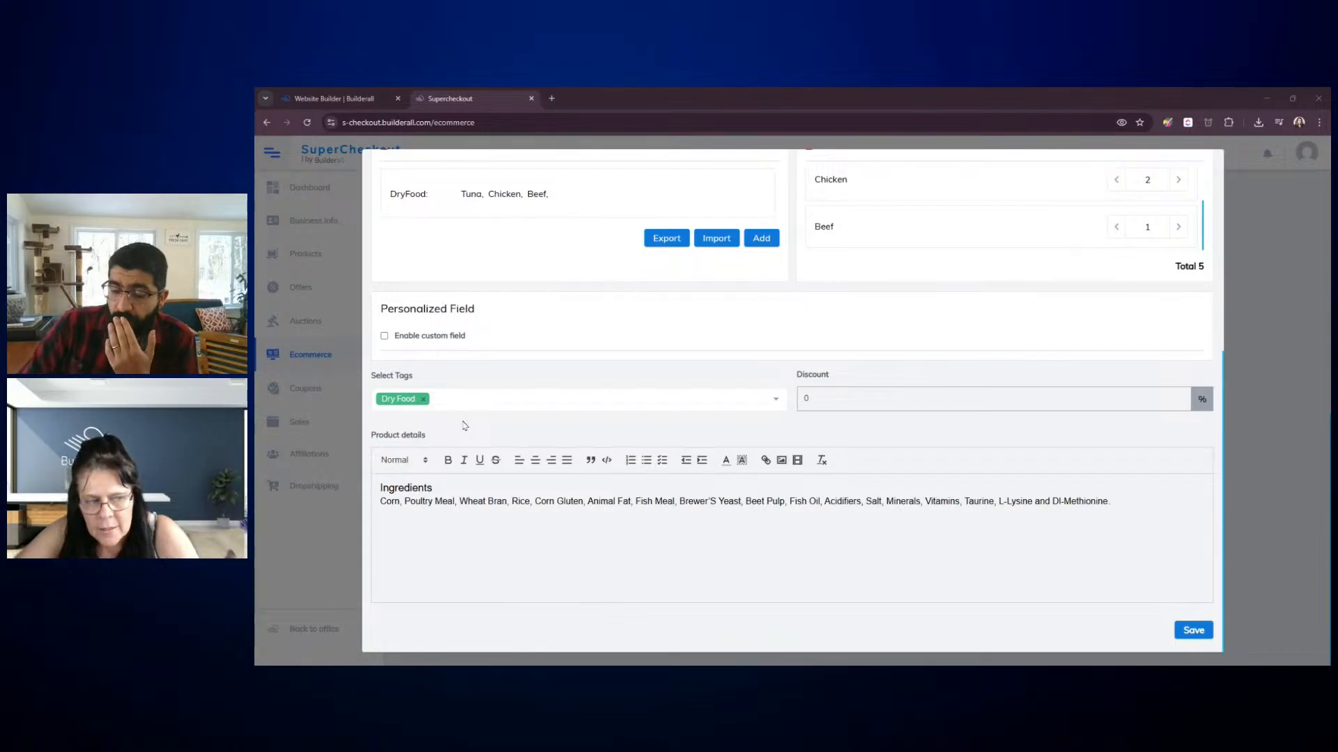
Review the Kibbles product's summary, variations, stock, tags and ingredient details, and close its product options
{"action": "scroll", "coordinate": [464, 425], "scroll_direction": "up", "scroll_amount": 1}
{"action": "scroll", "coordinate": [465, 426], "scroll_direction": "up", "scroll_amount": 4}
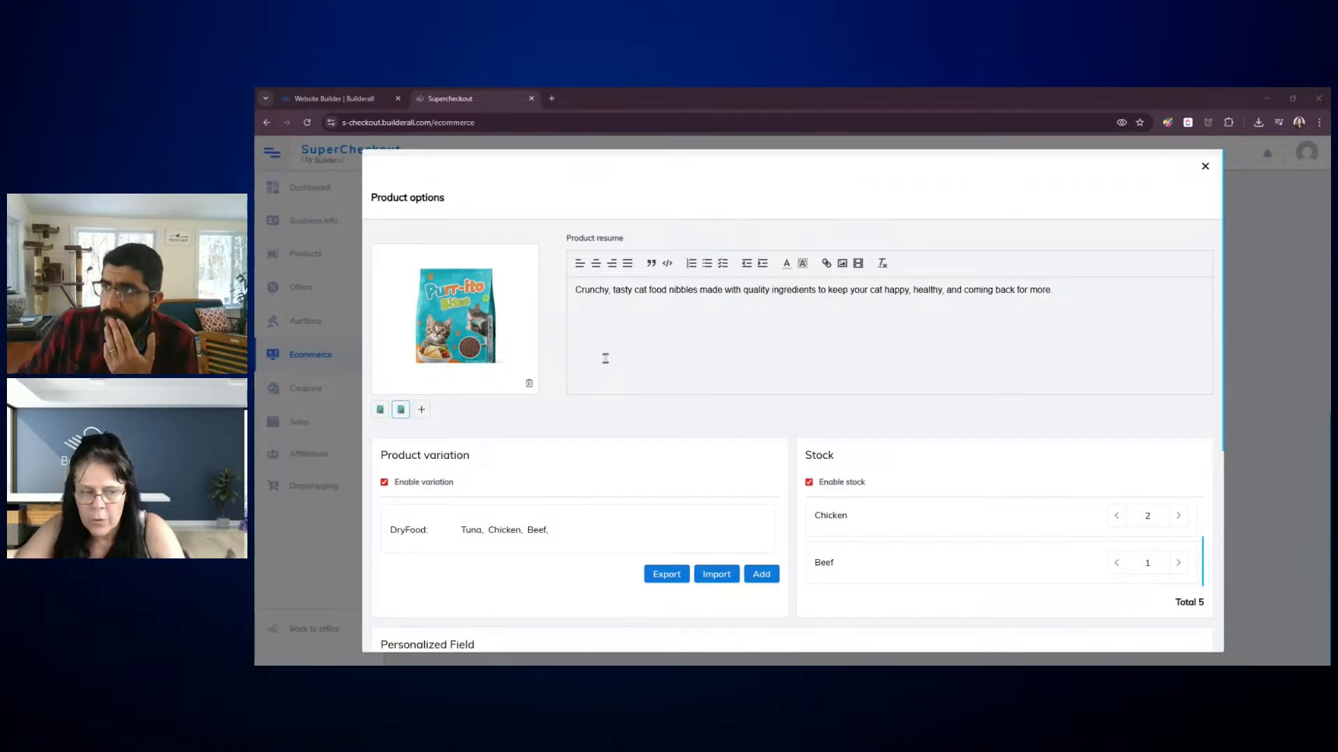
{"action": "scroll", "coordinate": [538, 450], "scroll_direction": "down", "scroll_amount": 5}
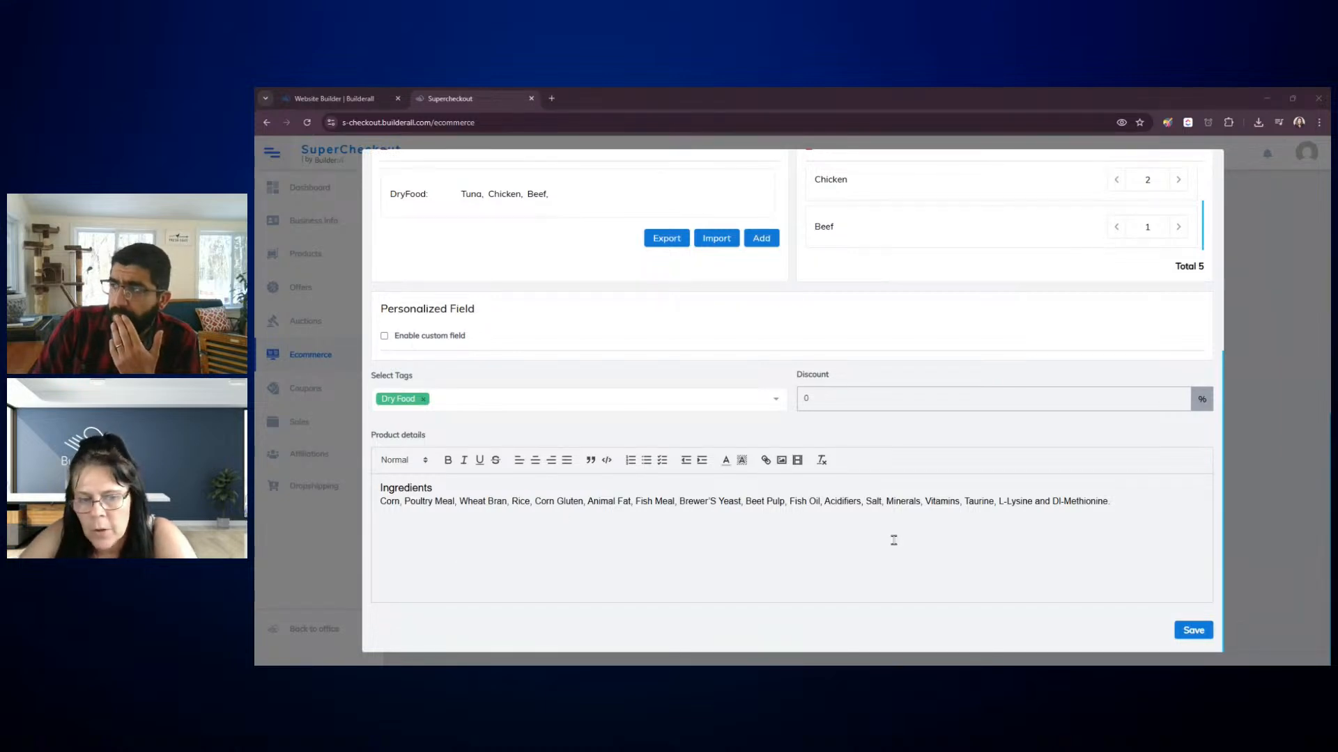
{"action": "scroll", "coordinate": [1031, 403], "scroll_direction": "up", "scroll_amount": 3}
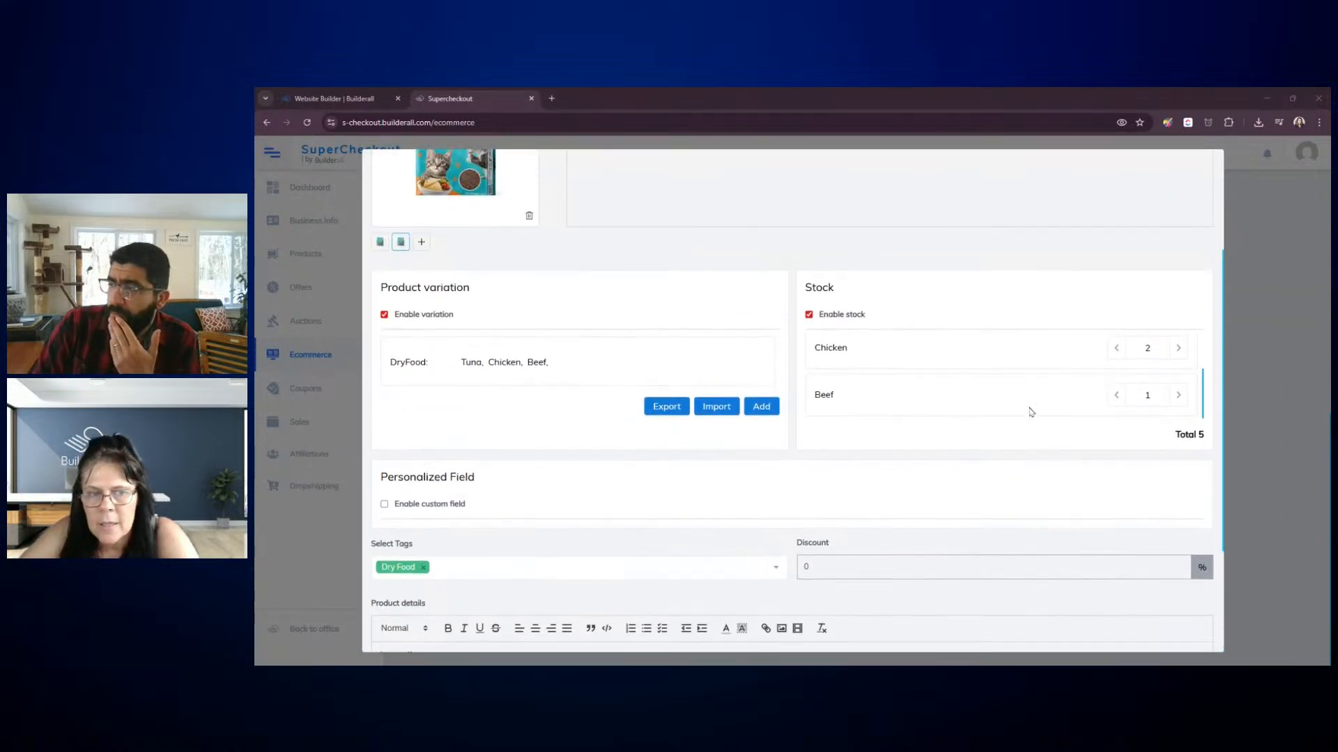
{"action": "scroll", "coordinate": [1156, 389], "scroll_direction": "up", "scroll_amount": 3}
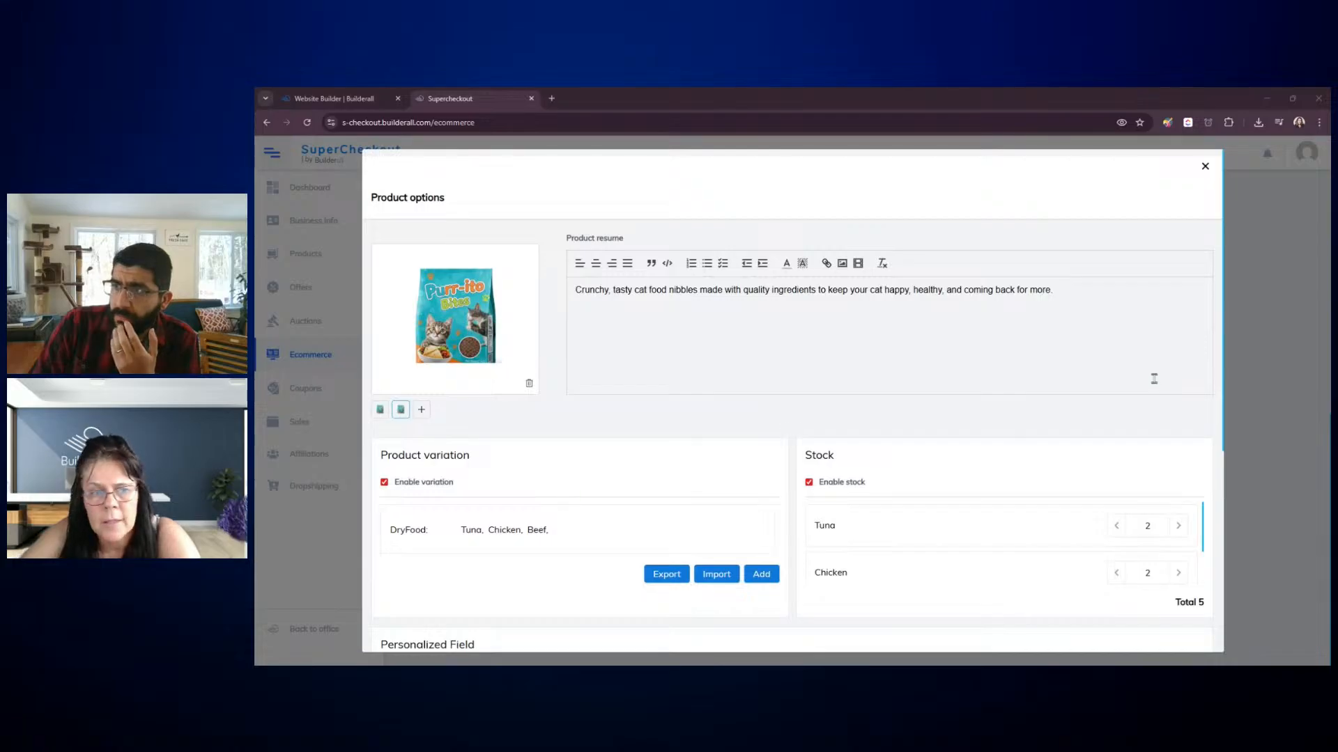
{"action": "left_click", "coordinate": [1205, 167]}
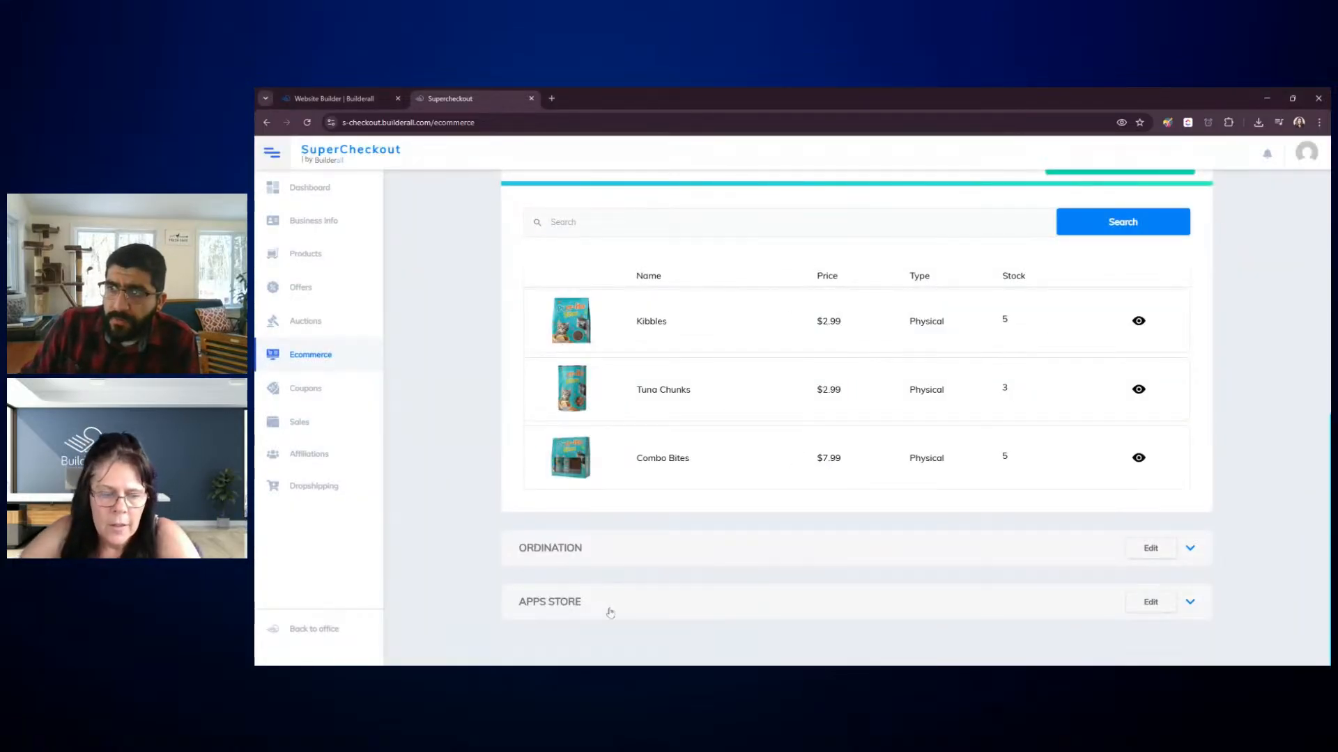
Expand the Apps Store section to examine the available integration, and return to the store's Links section
{"action": "left_click", "coordinate": [569, 606]}
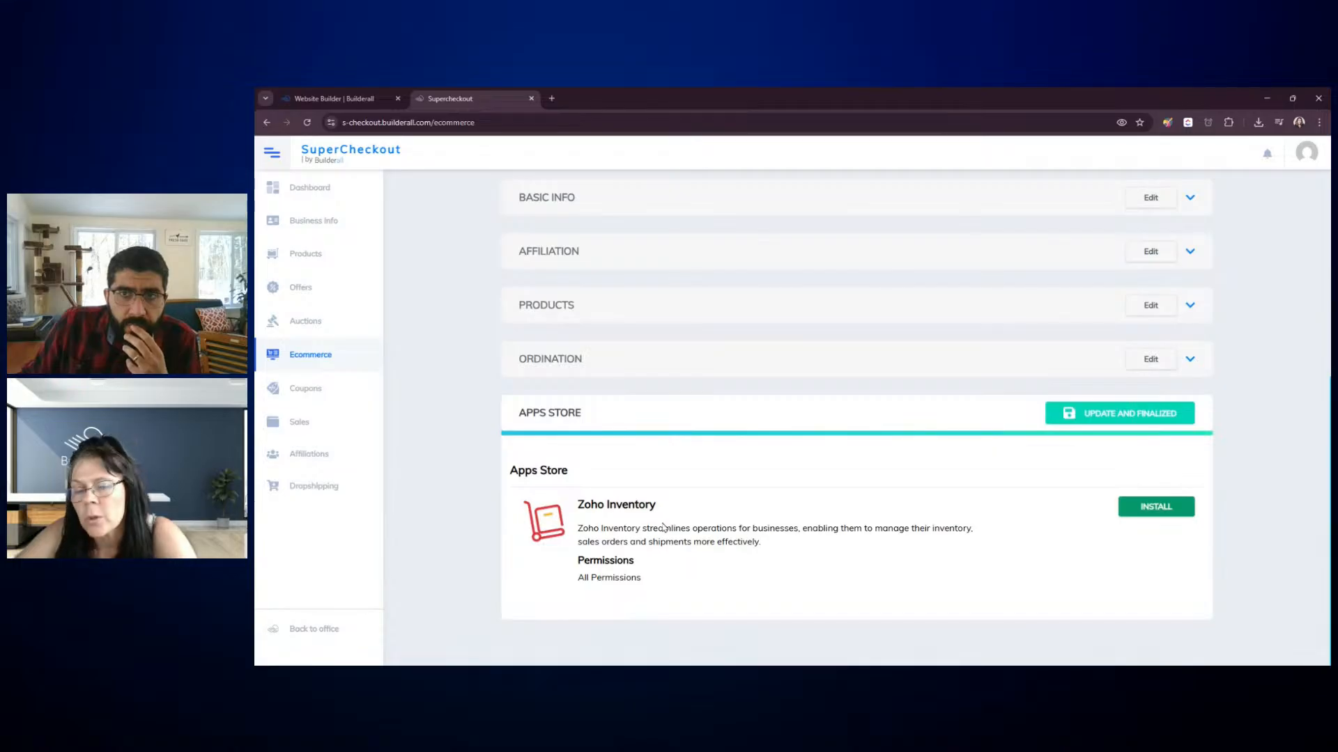
{"action": "scroll", "coordinate": [664, 528], "scroll_direction": "up", "scroll_amount": 4}
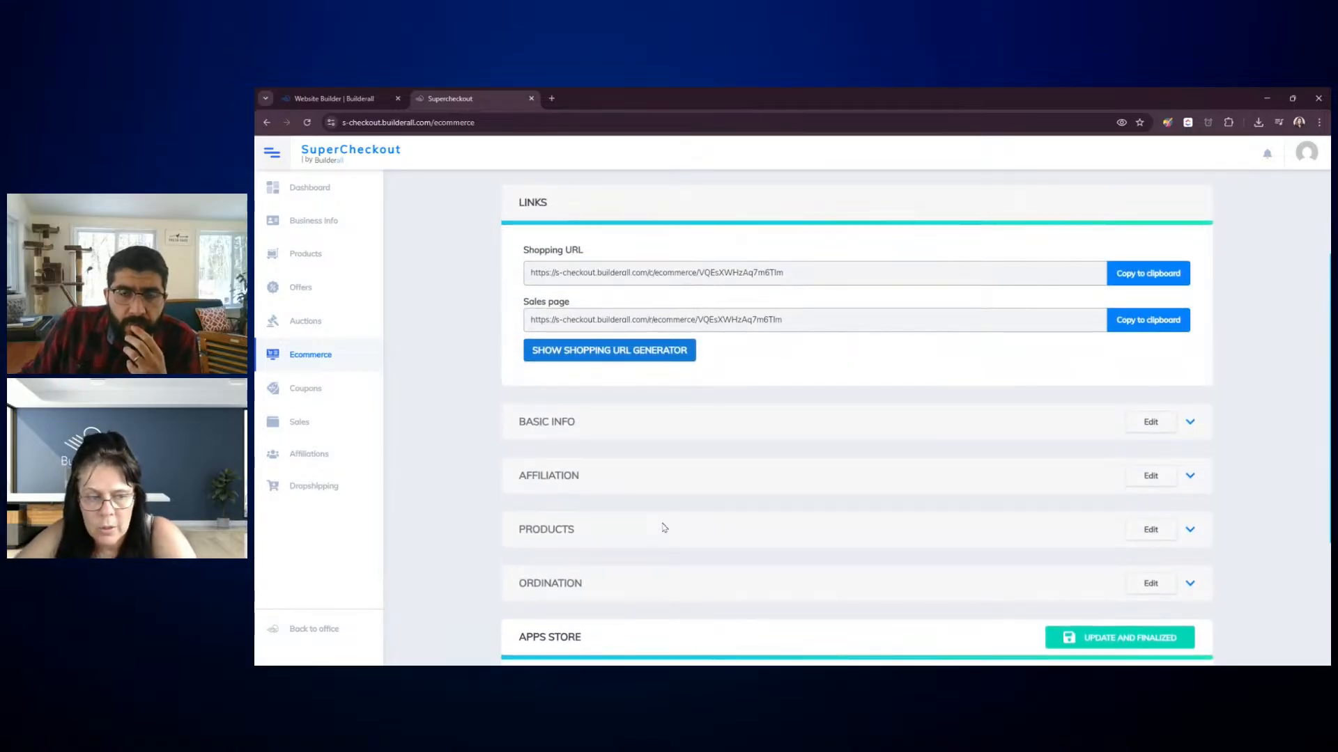
{"action": "scroll", "coordinate": [642, 488], "scroll_direction": "up", "scroll_amount": 1}
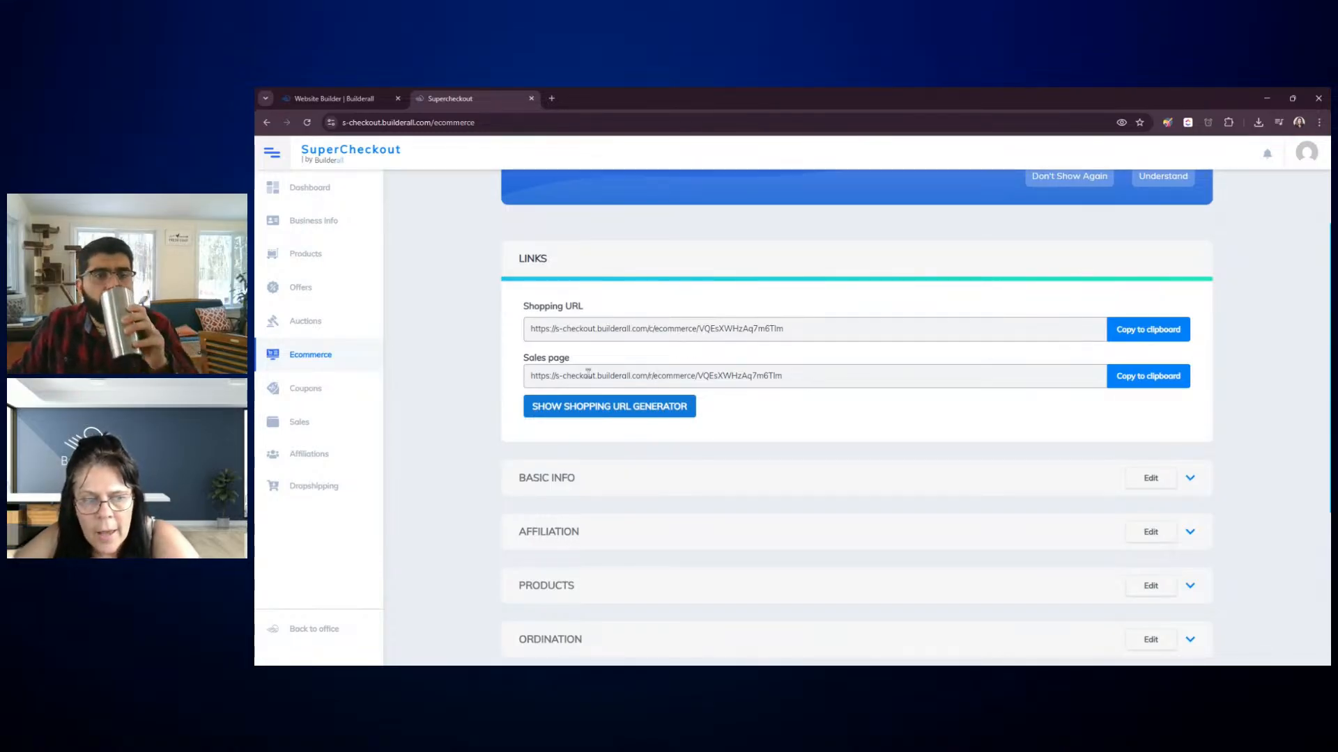
Copy the store's Shopping URL and open it in a new browser tab
{"action": "left_click", "coordinate": [1130, 329]}
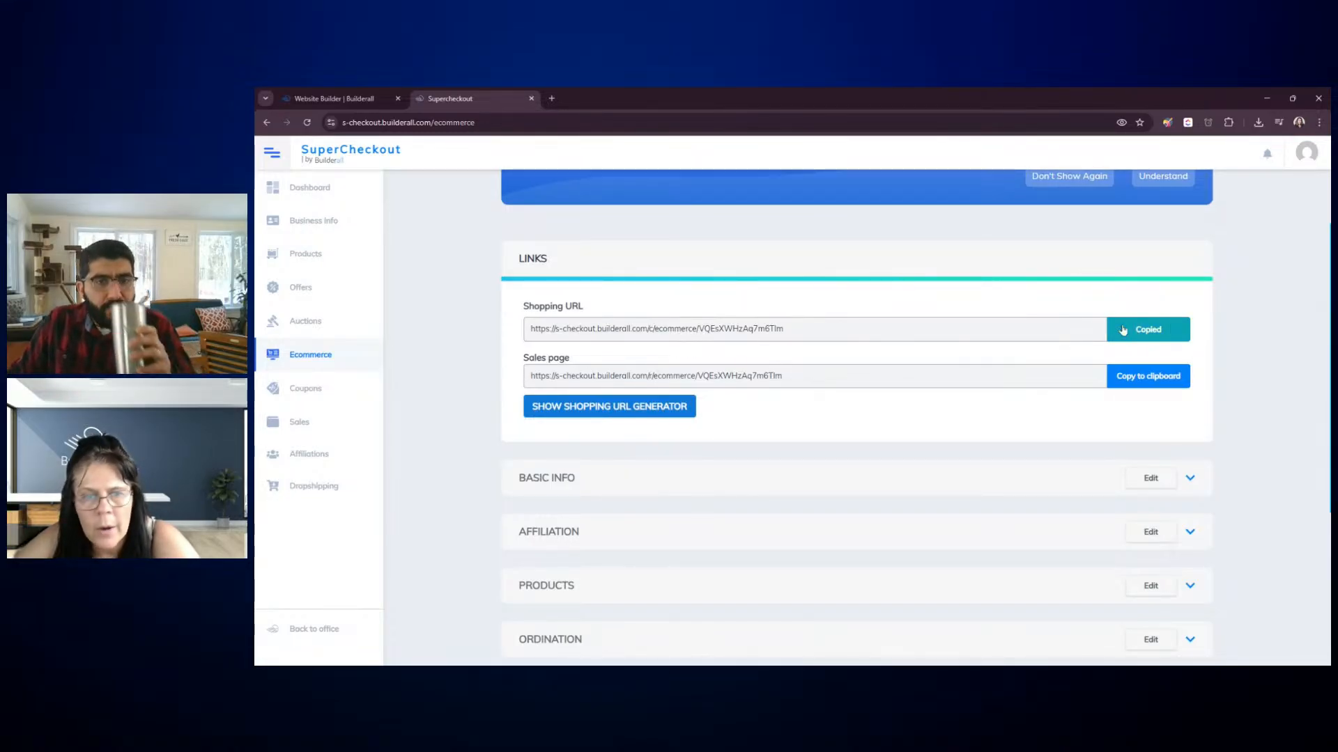
{"action": "left_click", "coordinate": [551, 98]}
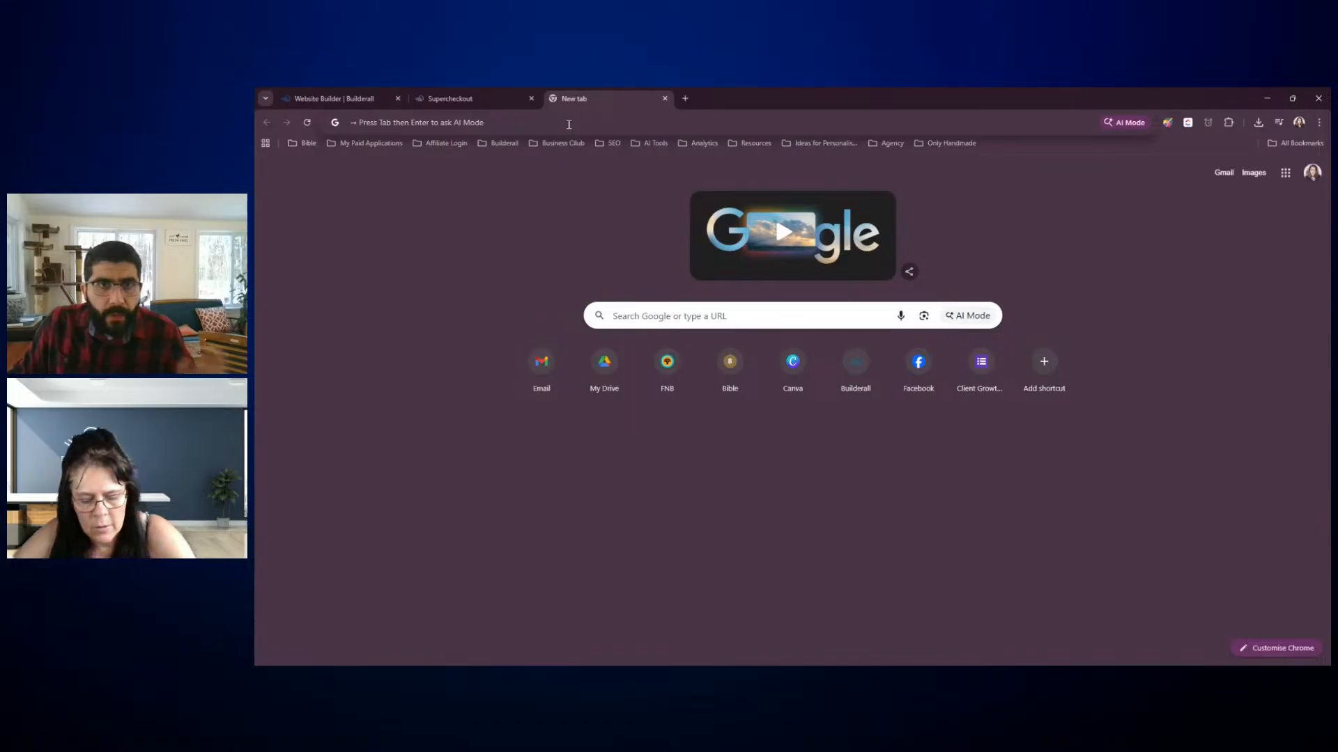
{"action": "key", "text": "ctrl+v"}
{"action": "key", "text": "Return"}
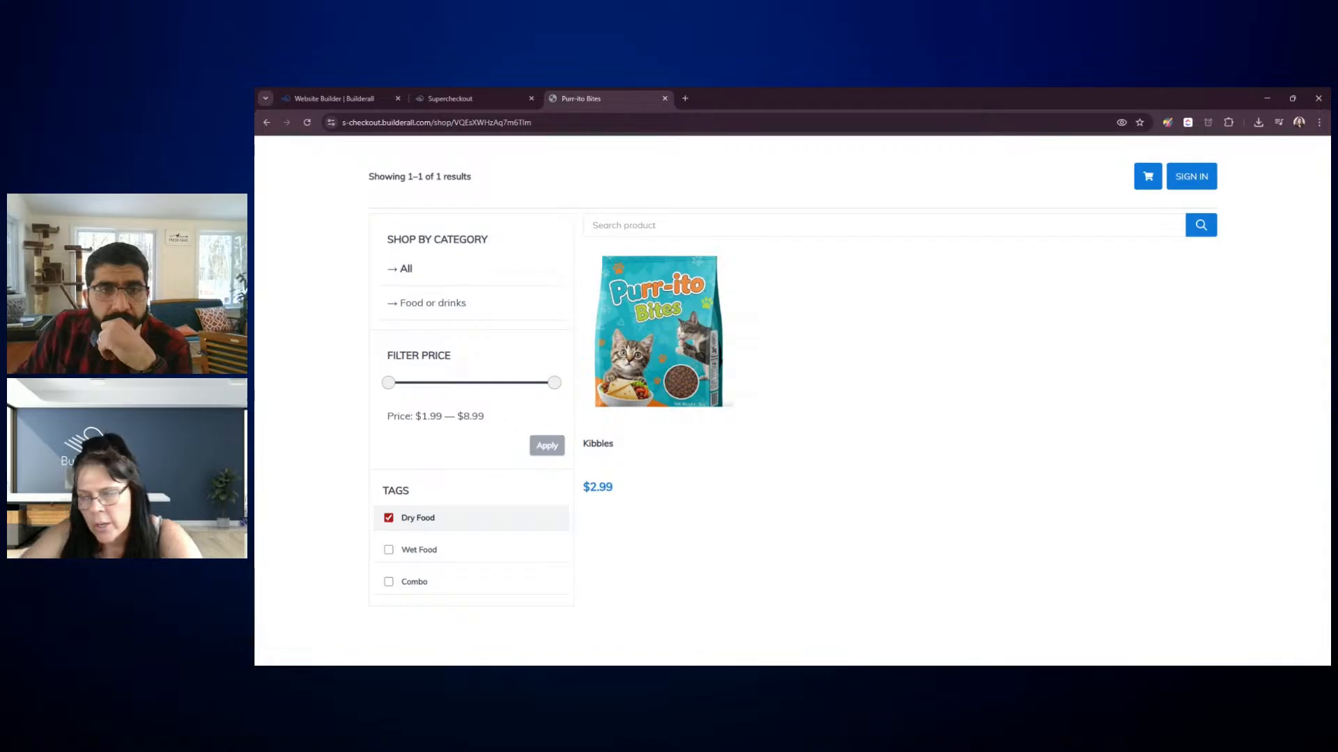
Test the shop page's Dry Food, Wet Food and Combo tag filters one at a time, clear them and close the shop
{"action": "left_click", "coordinate": [389, 518]}
{"action": "left_click", "coordinate": [389, 551]}
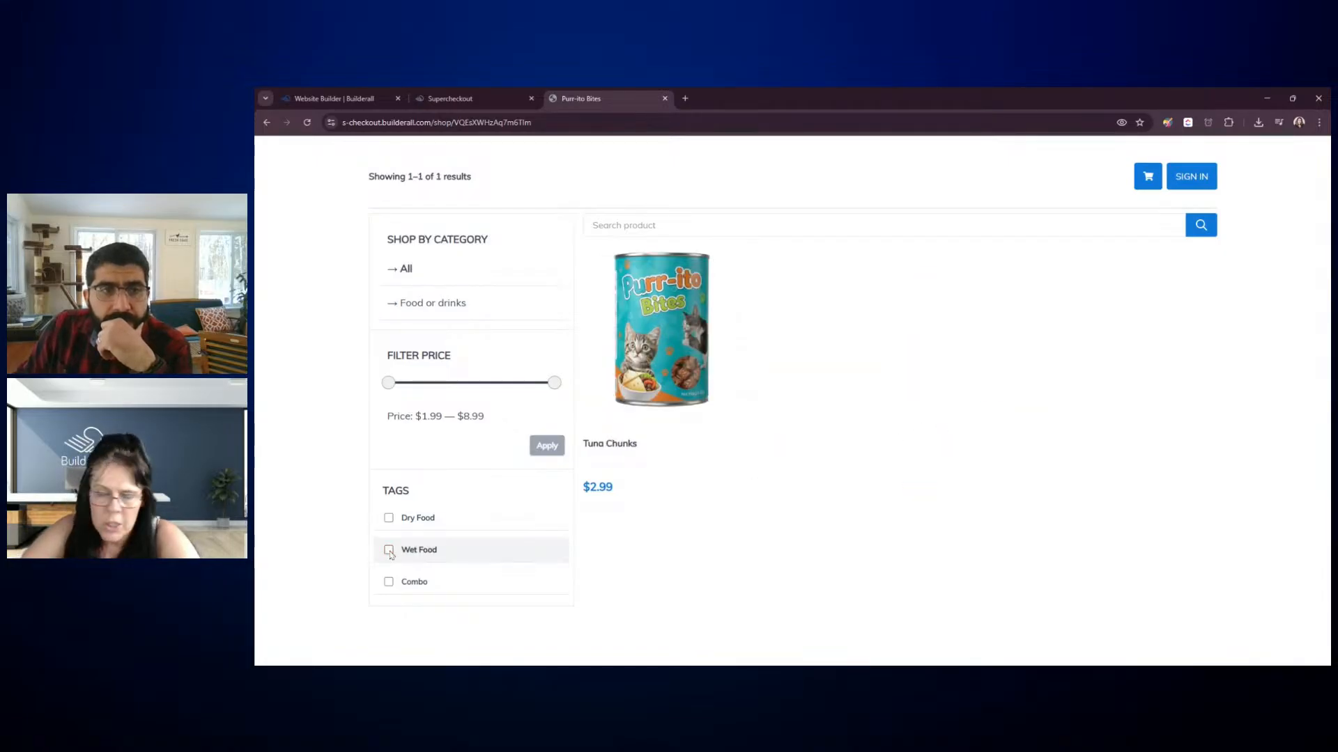
{"action": "left_click", "coordinate": [389, 551]}
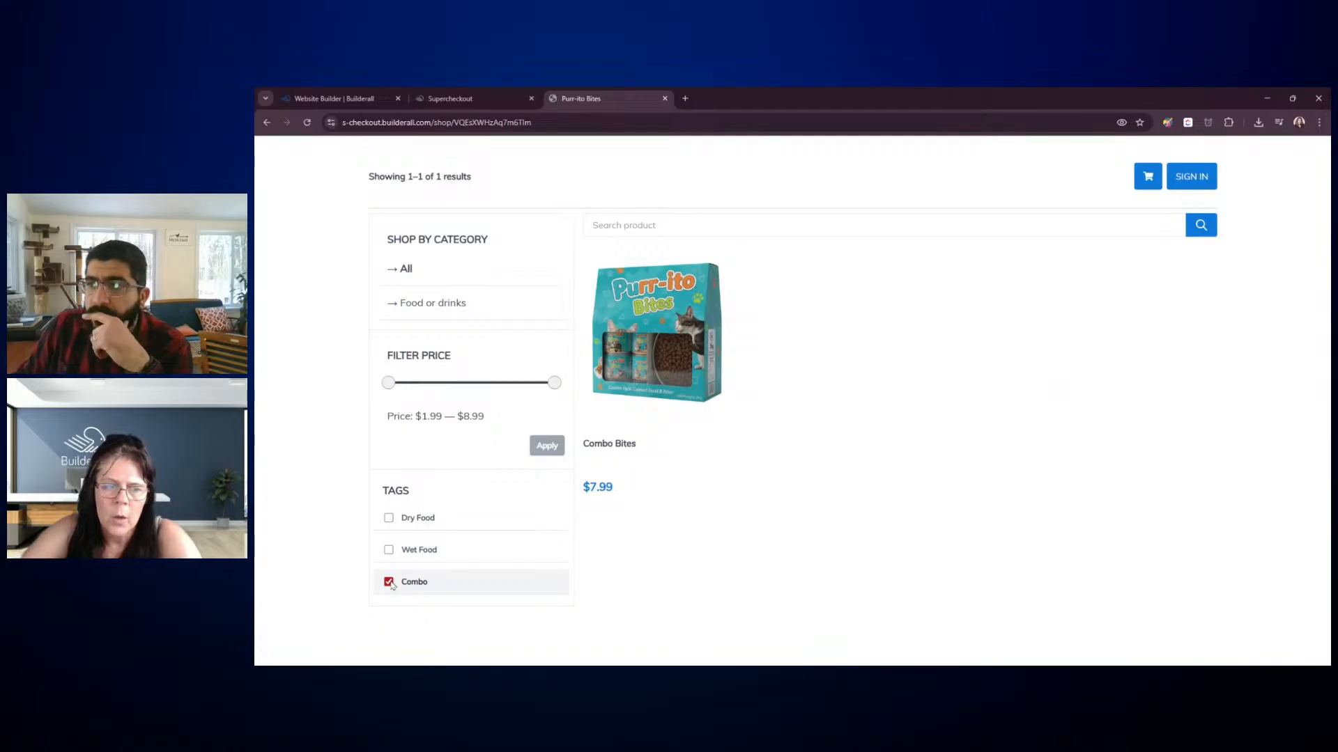
{"action": "left_click", "coordinate": [389, 581]}
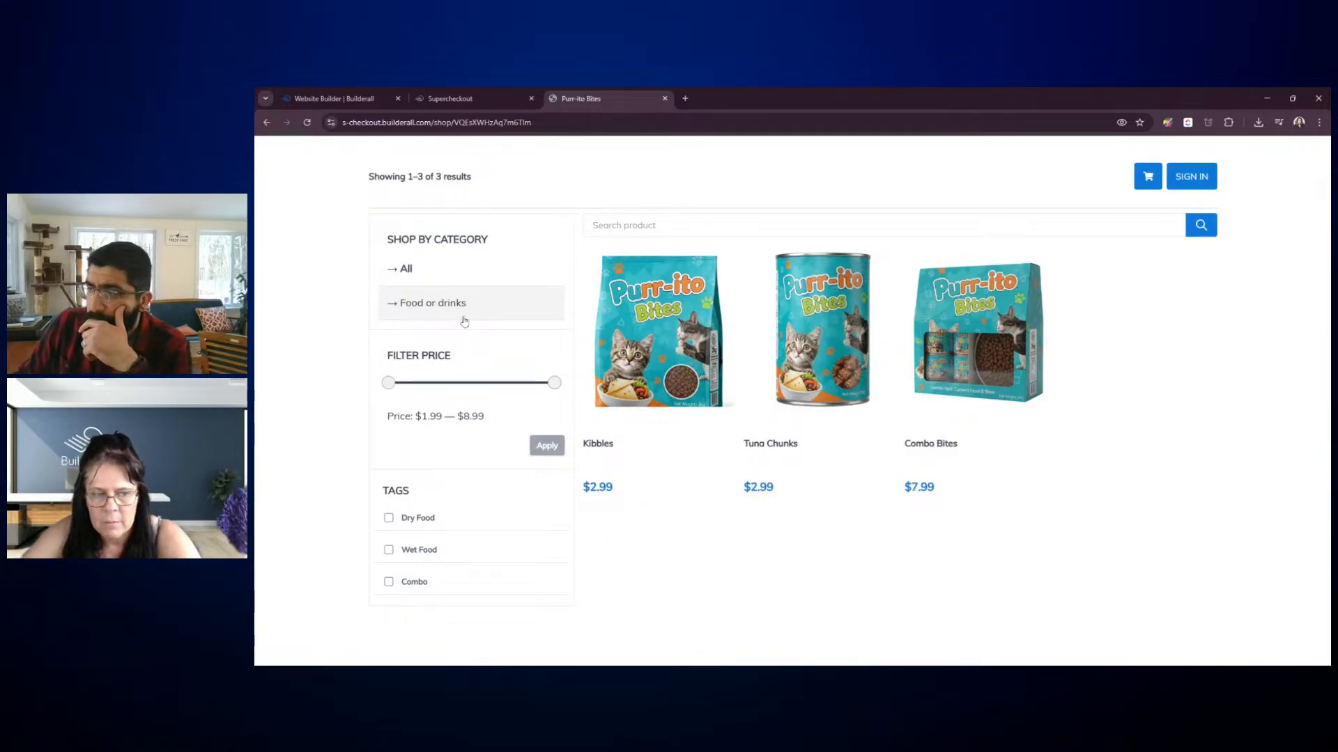
{"action": "left_click", "coordinate": [665, 99]}
Switch to the Website Builder's page list and duplicate the Thank You page
{"action": "left_click", "coordinate": [346, 99]}
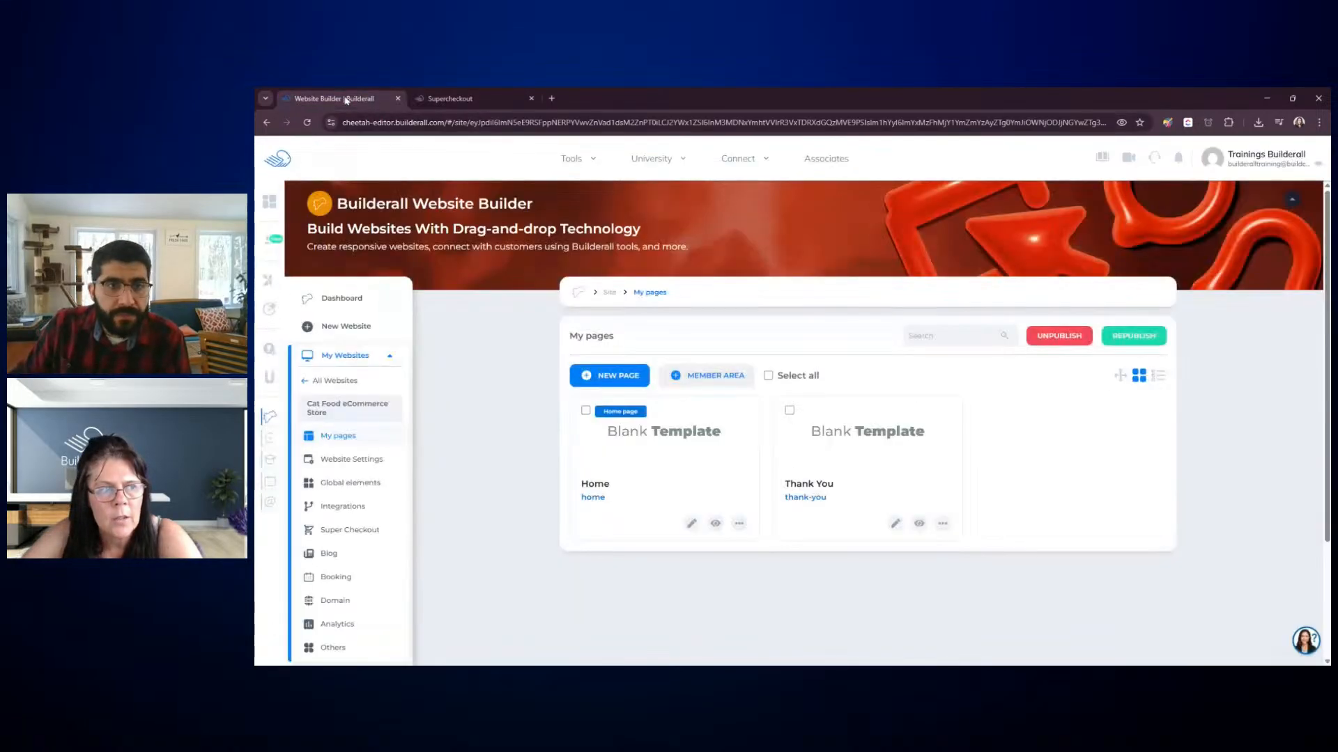
{"action": "left_click", "coordinate": [943, 524]}
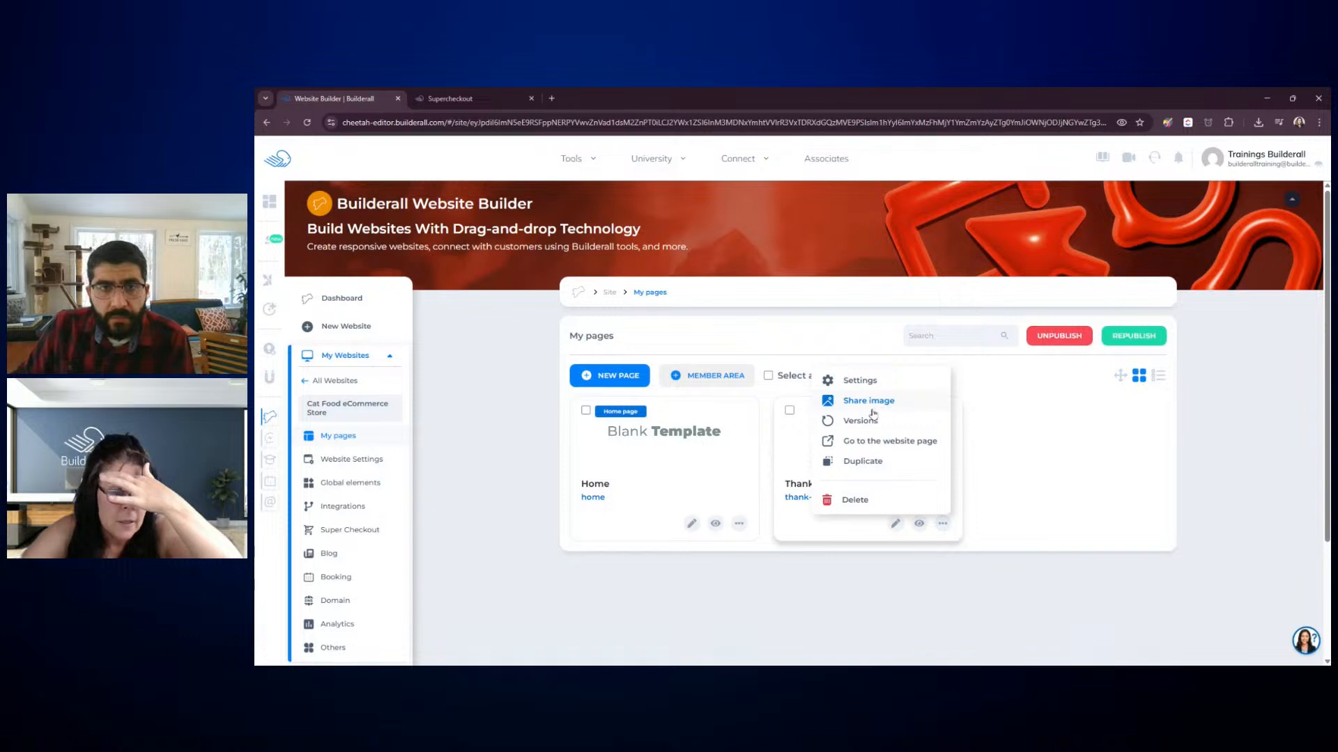
{"action": "left_click", "coordinate": [866, 463]}
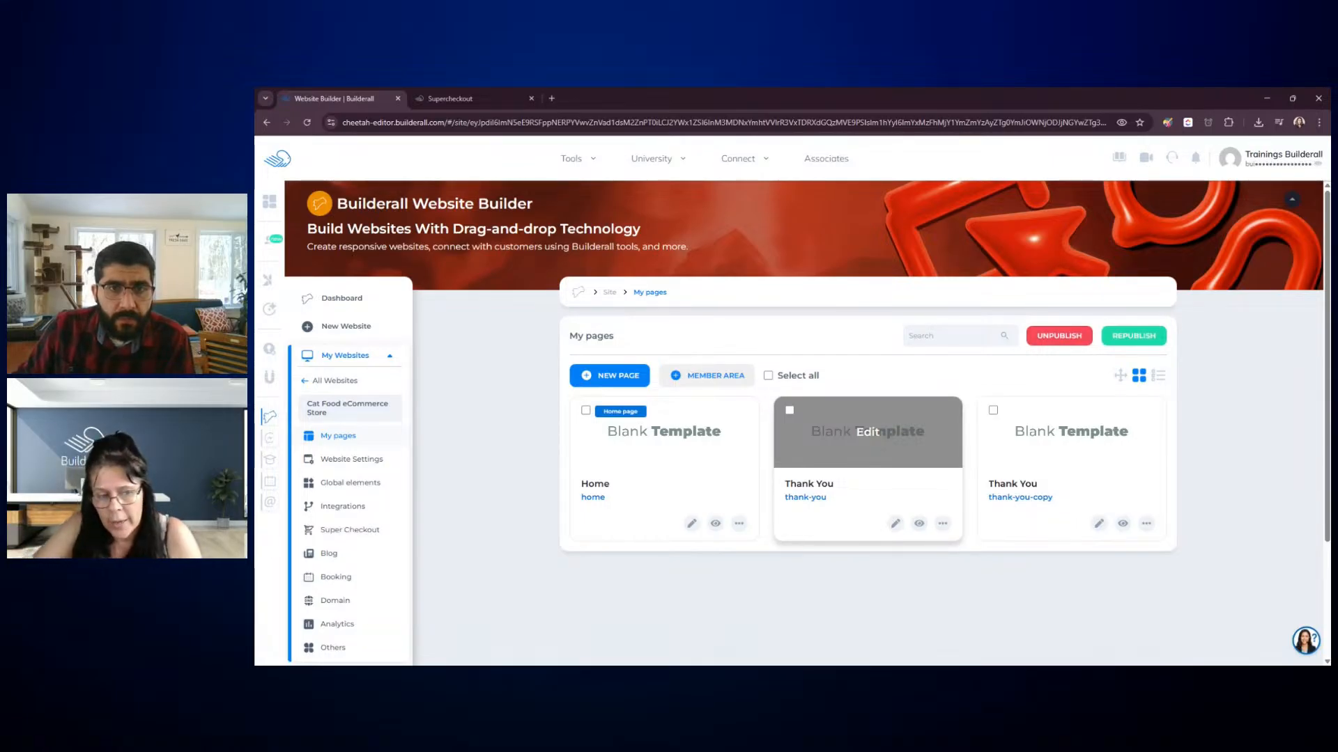
In the duplicated page's settings, set the name and title to Store and the address URL to store, and save
{"action": "left_click", "coordinate": [1146, 524]}
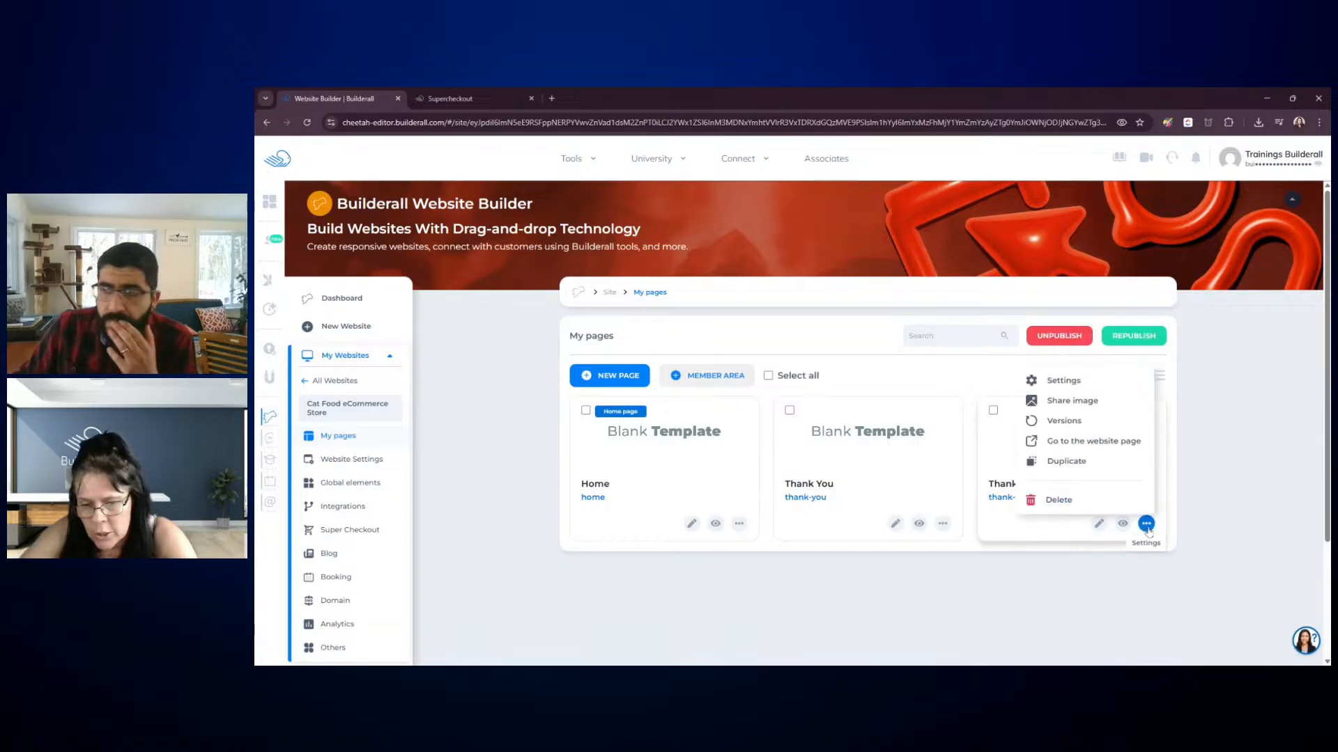
{"action": "left_click", "coordinate": [1064, 380]}
{"action": "left_click_drag", "start_coordinate": [636, 437], "coordinate": [585, 429]}
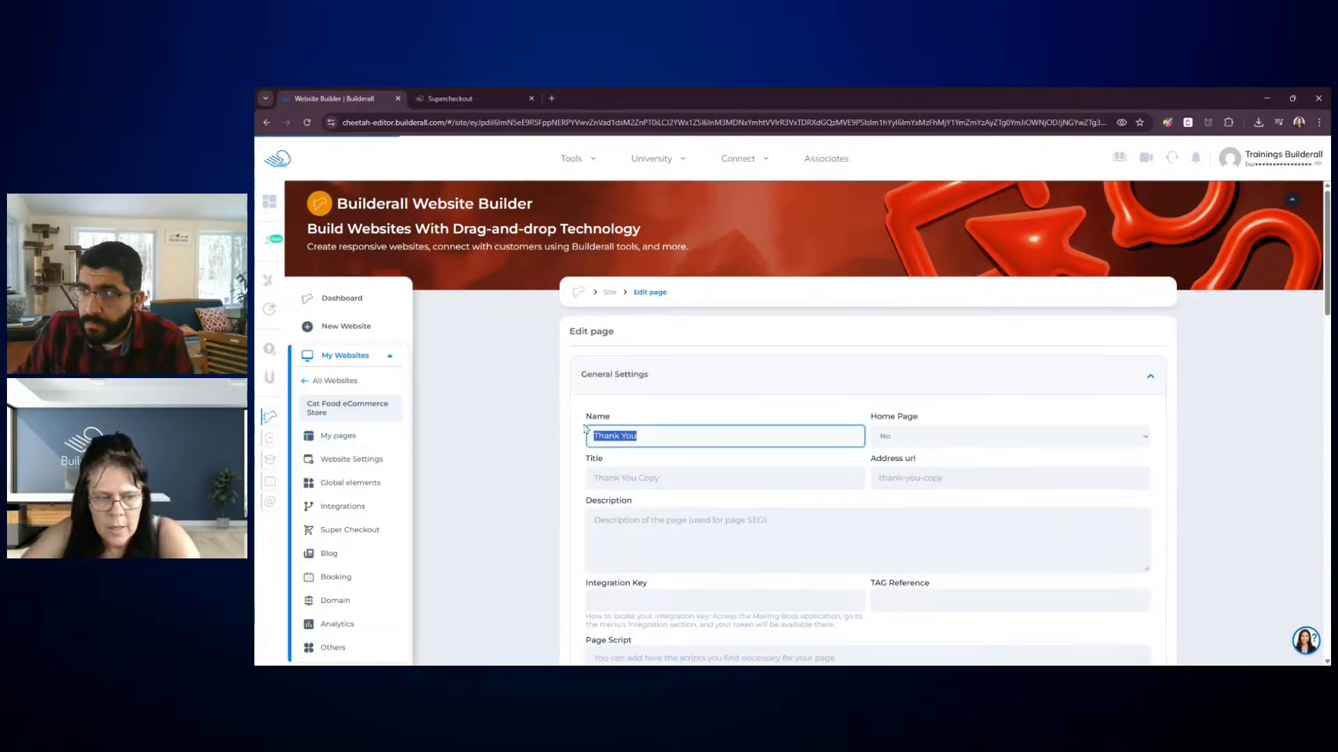
{"action": "type", "text": "Store"}
{"action": "key", "text": "Tab"}
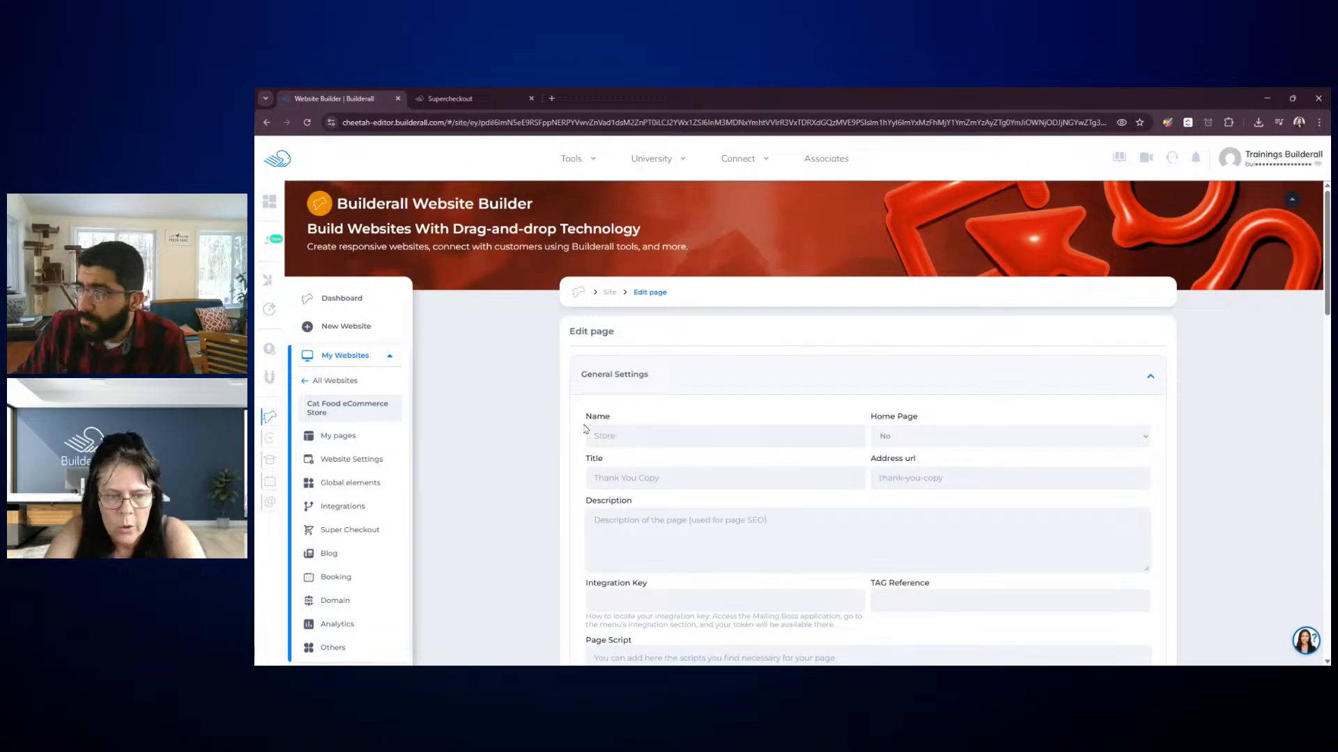
{"action": "type", "text": "Store"}
{"action": "key", "text": "Tab"}
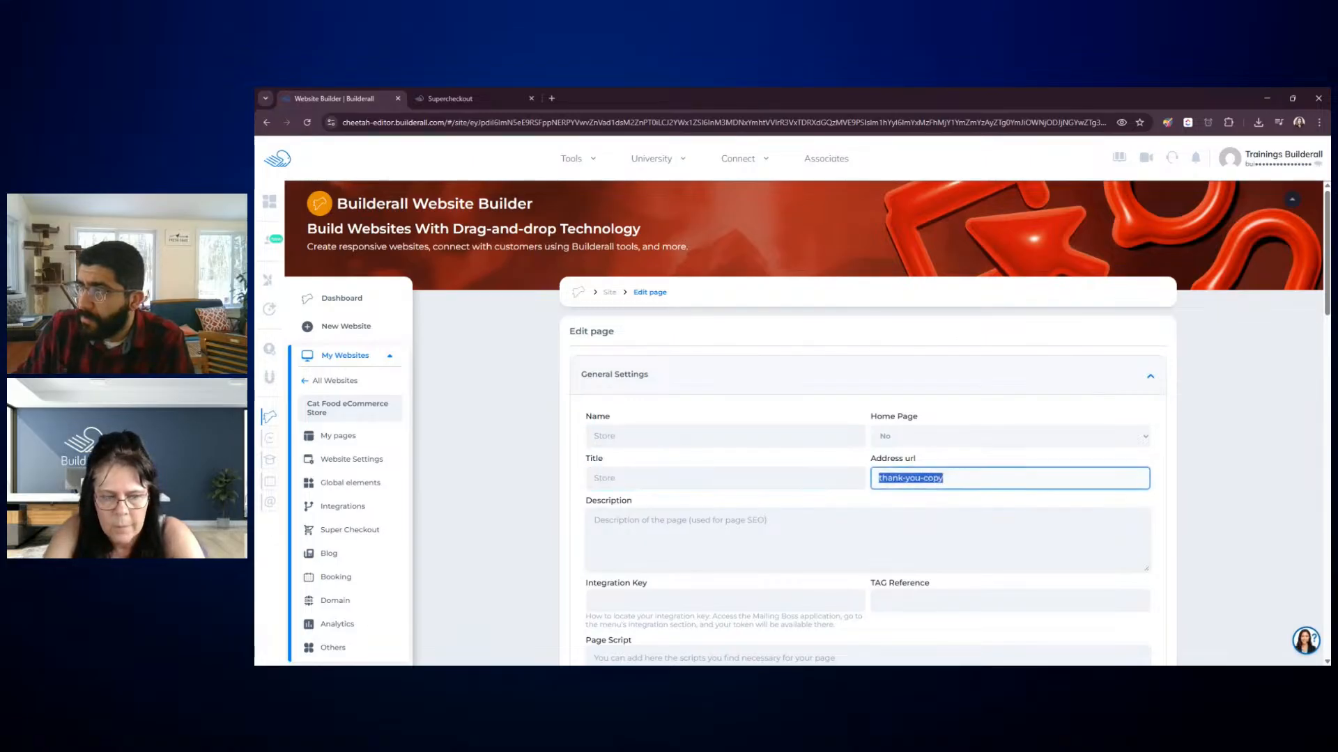
{"action": "type", "text": "s"}
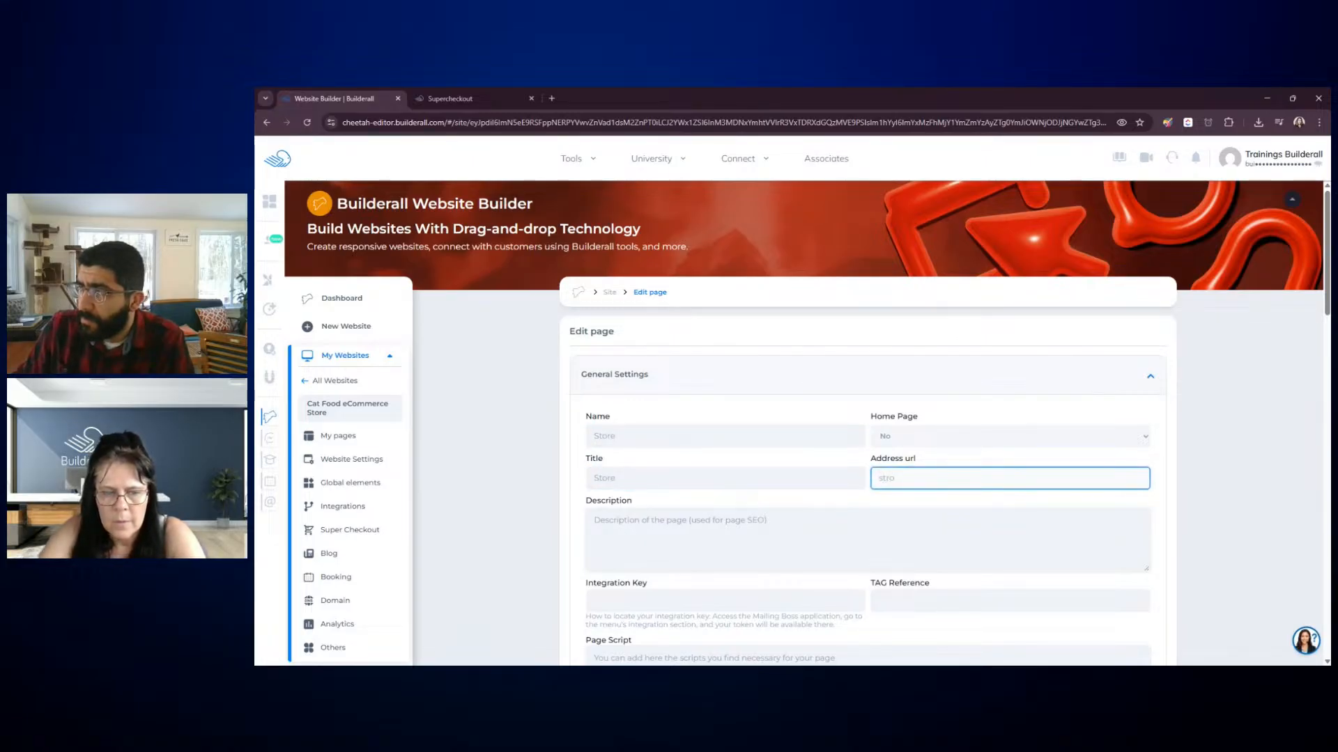
{"action": "type", "text": "tore"}
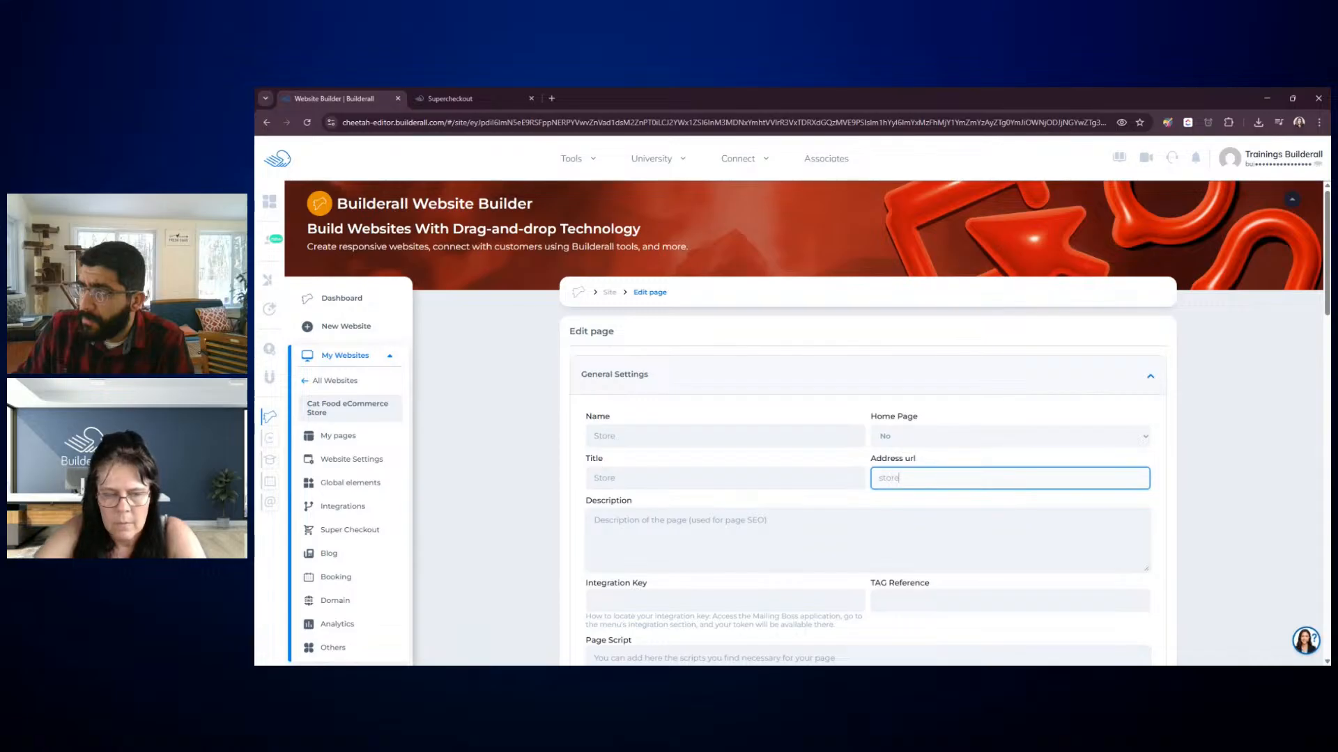
{"action": "scroll", "coordinate": [897, 571], "scroll_direction": "down", "scroll_amount": 6}
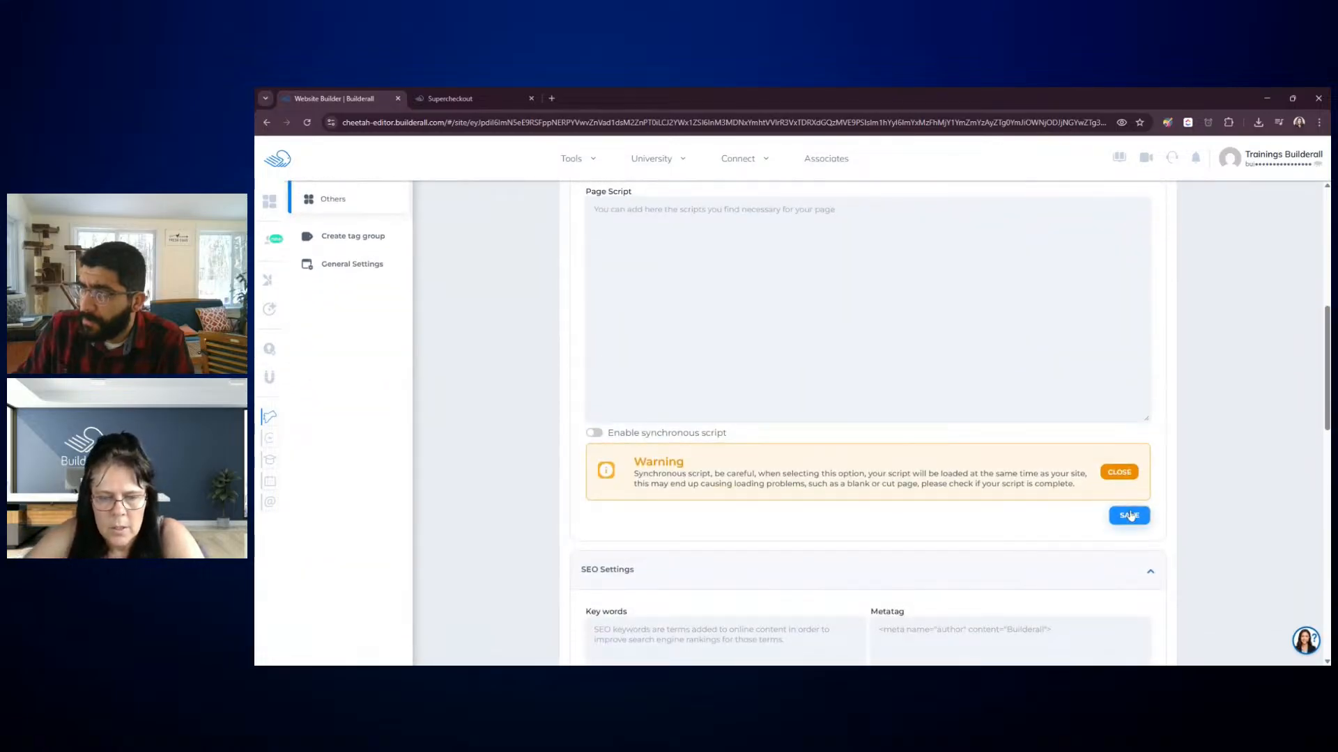
{"action": "left_click", "coordinate": [1128, 515]}
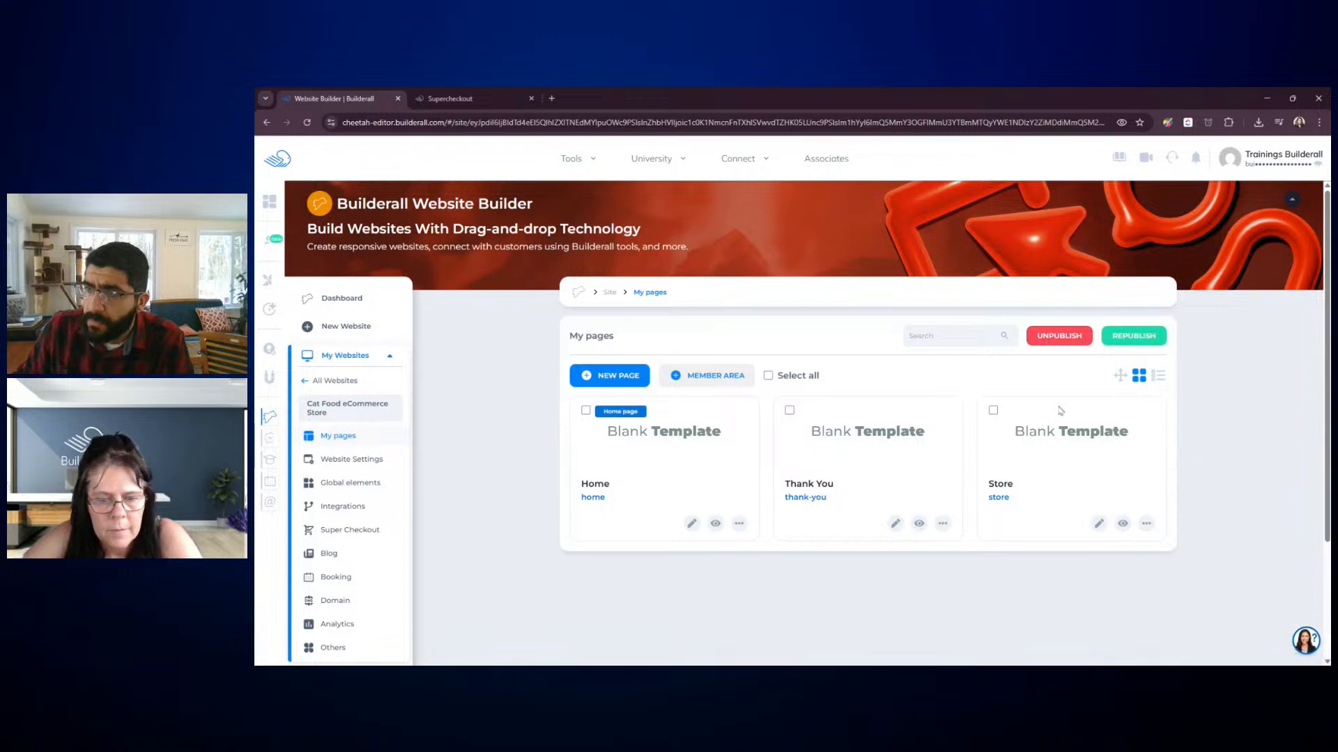
Open the Store page in the editor and delete the Purr-ito Bites bag image from the orange hero section
{"action": "left_click", "coordinate": [1099, 524]}
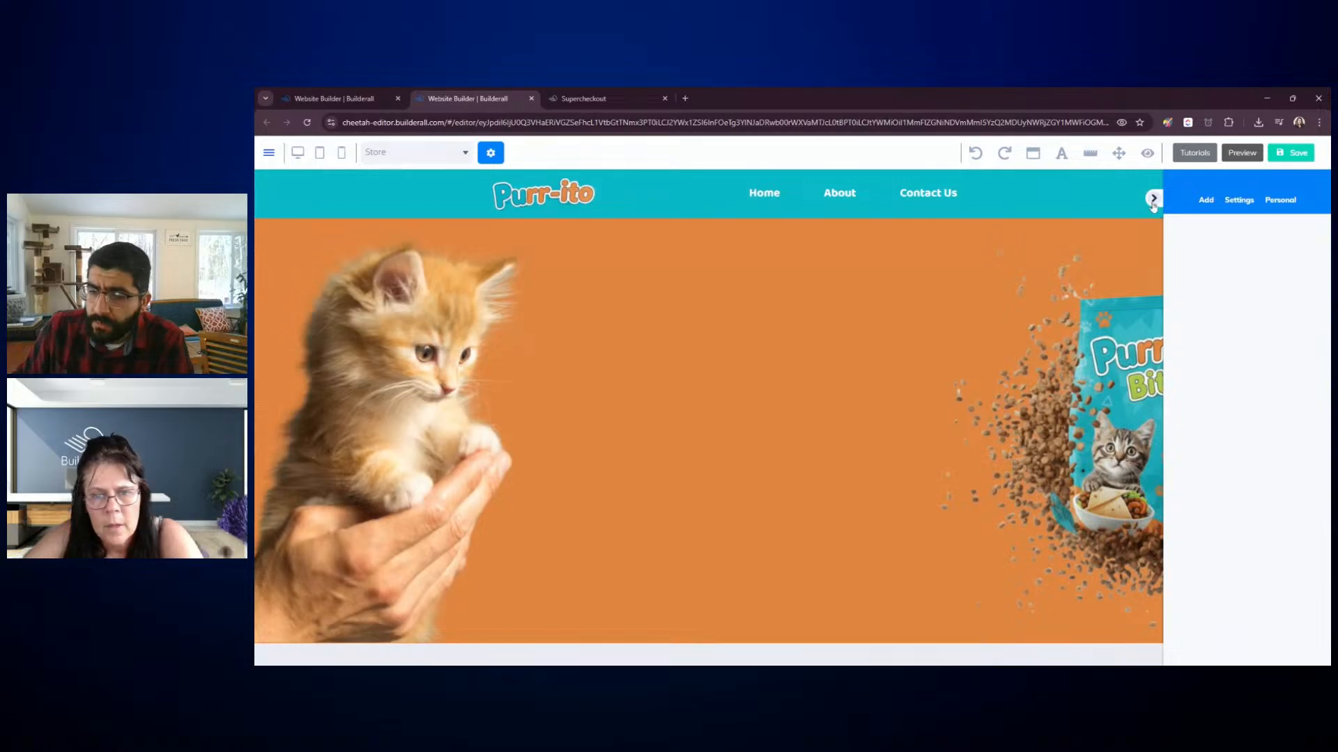
{"action": "left_click", "coordinate": [1127, 377]}
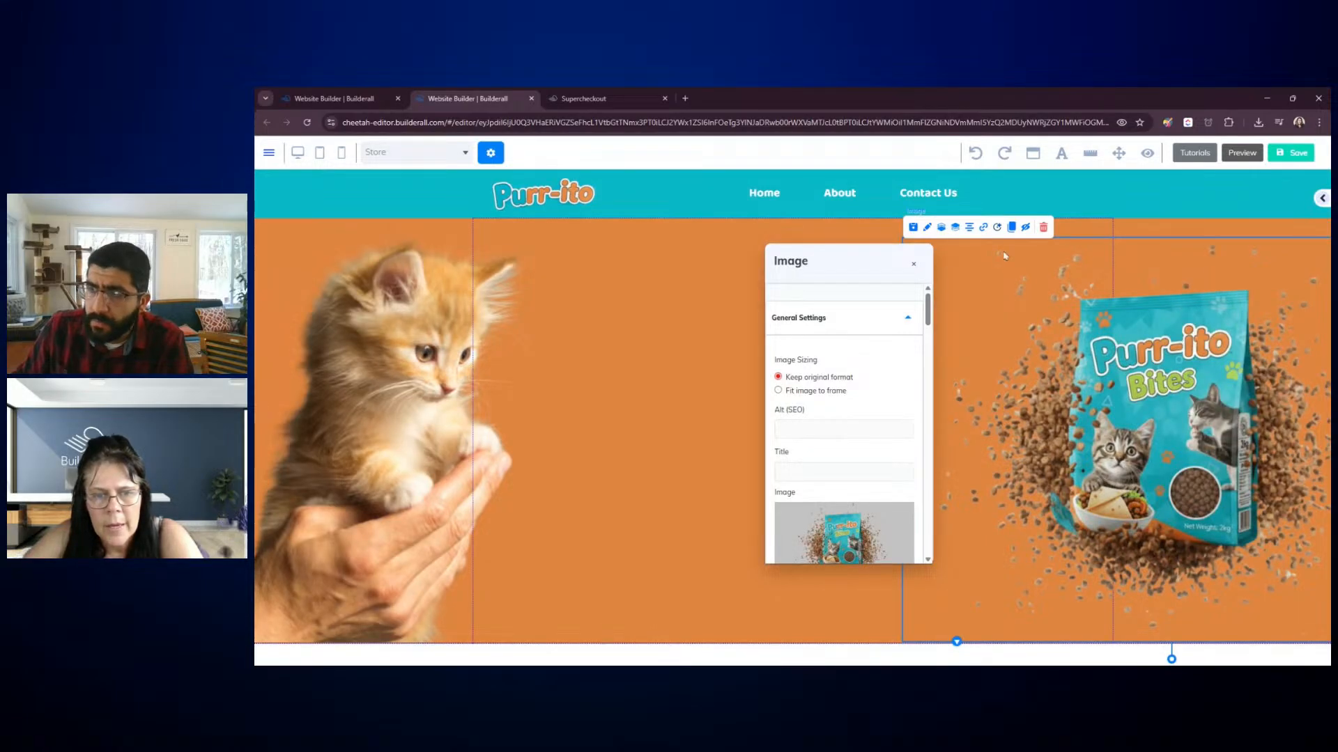
{"action": "left_click", "coordinate": [1043, 228]}
{"action": "left_click", "coordinate": [780, 423]}
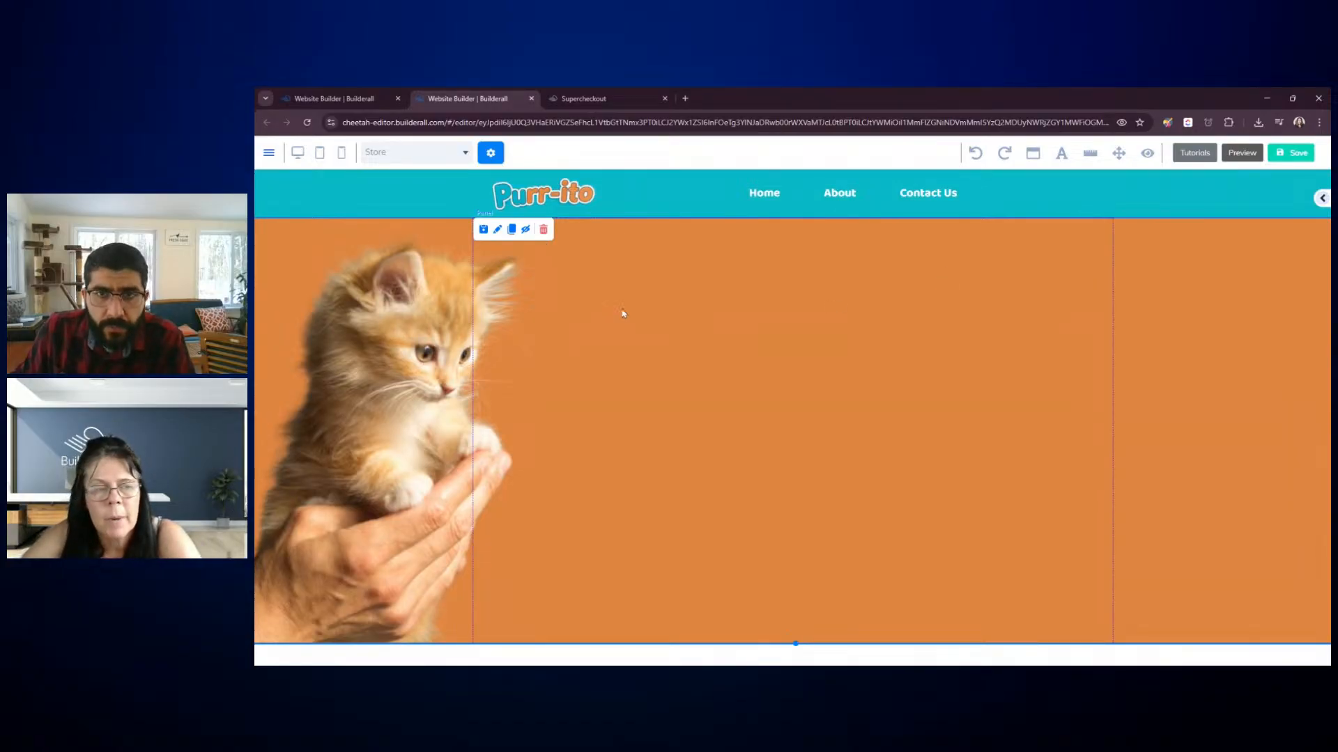
In SuperCheckout, generate a shopping URL for the Food or drinks category with the filters sidebar hidden, and copy it
{"action": "left_click", "coordinate": [574, 101]}
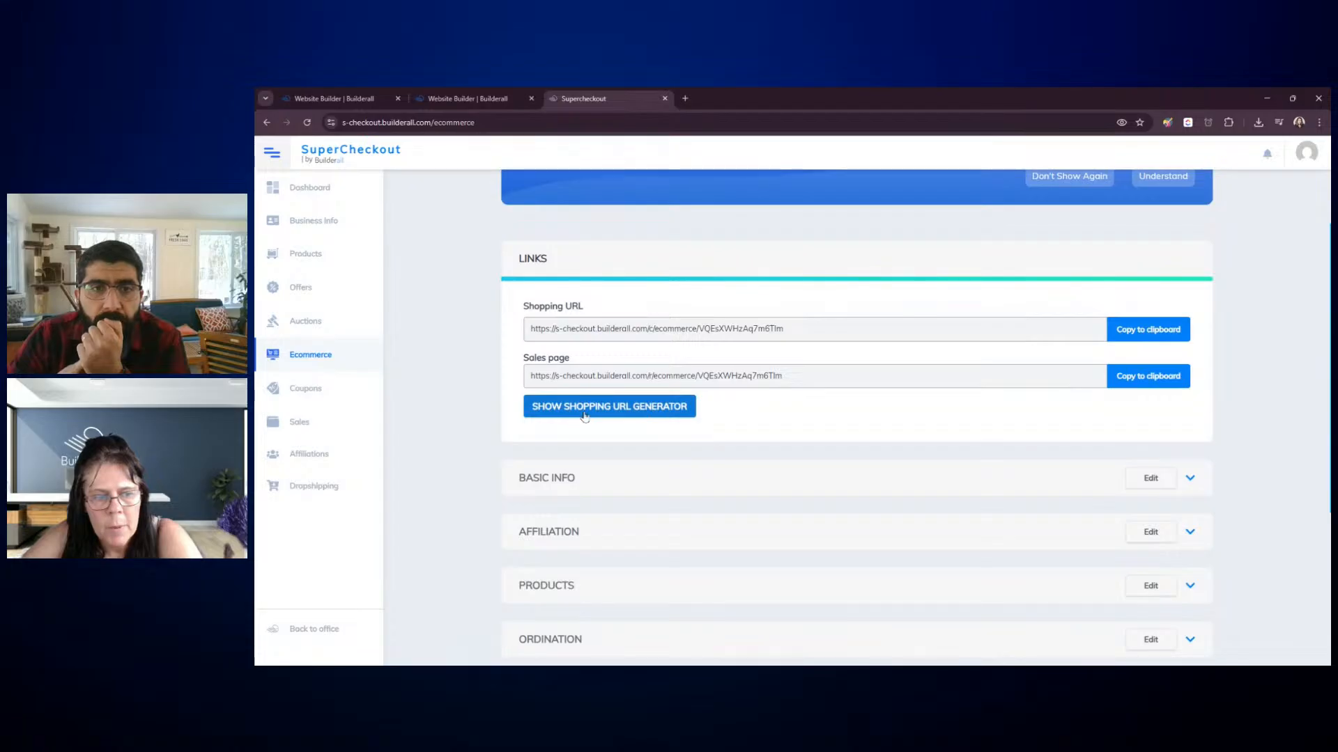
{"action": "left_click", "coordinate": [619, 411]}
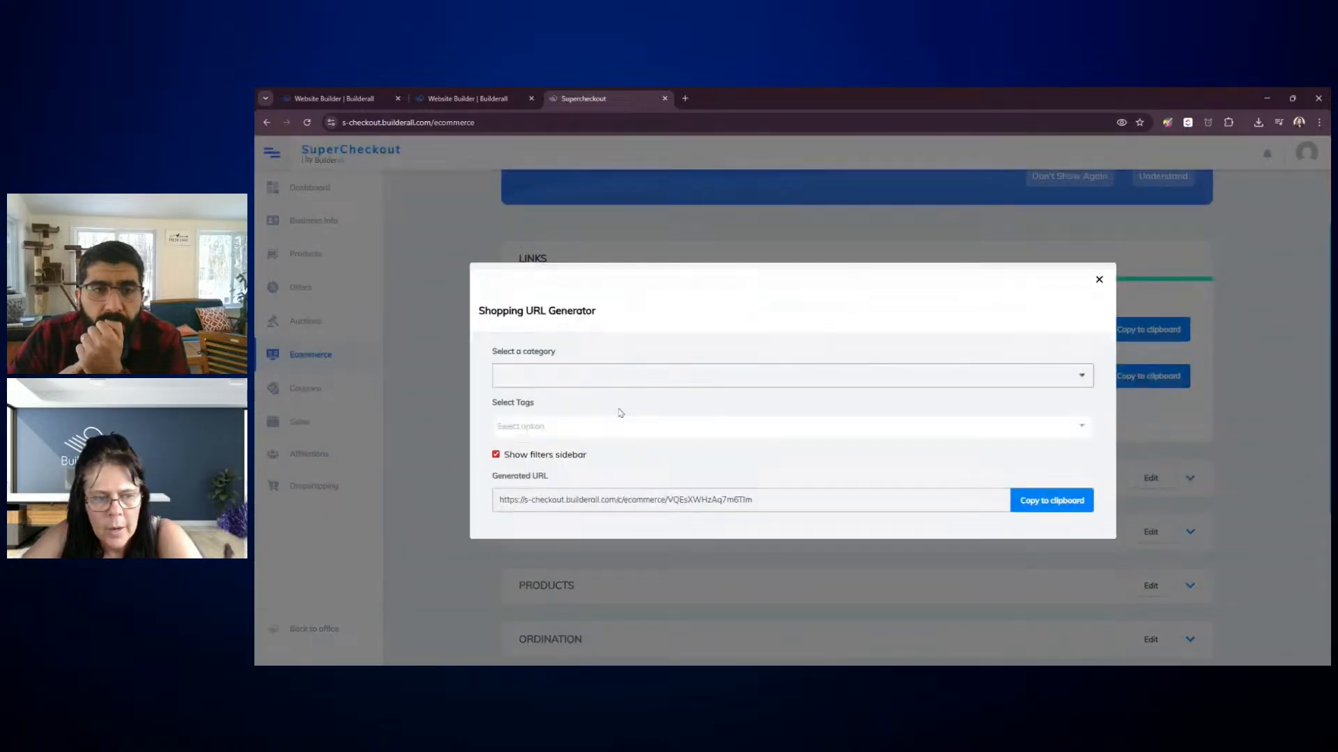
{"action": "left_click", "coordinate": [495, 457]}
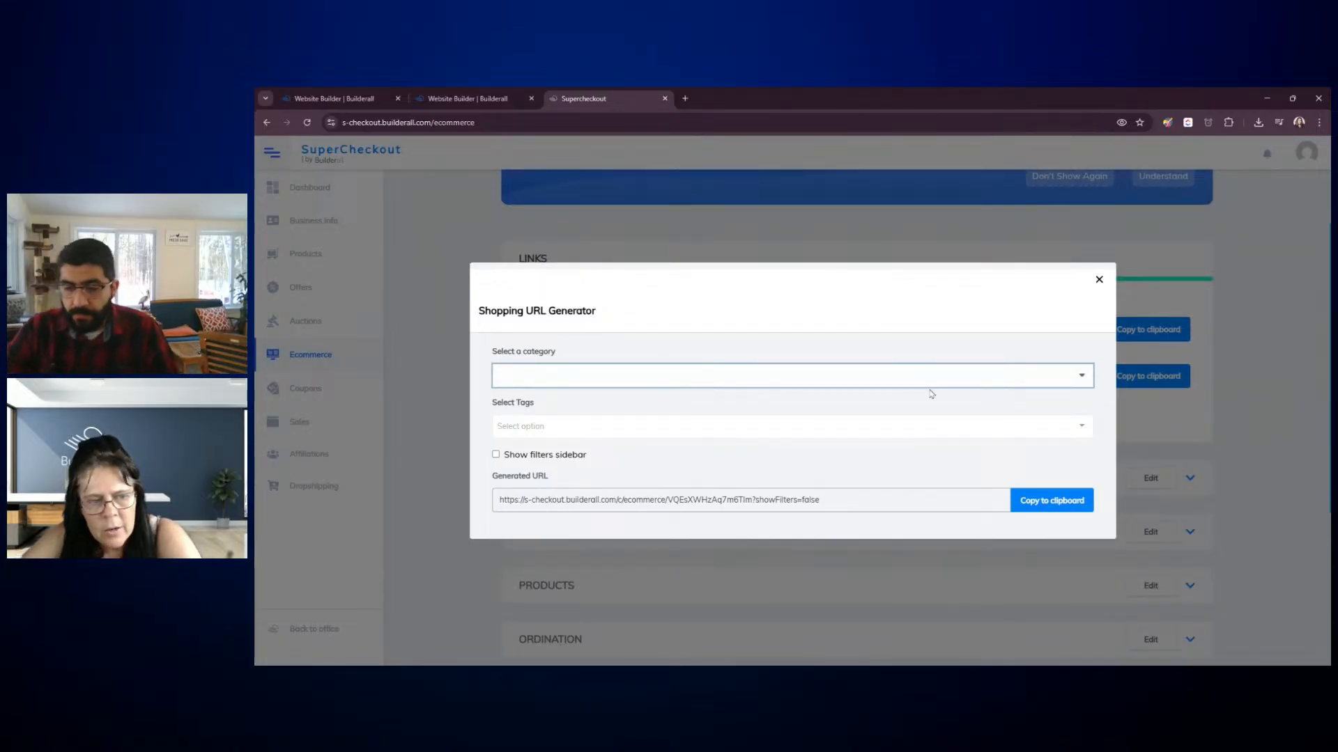
{"action": "left_click", "coordinate": [589, 382]}
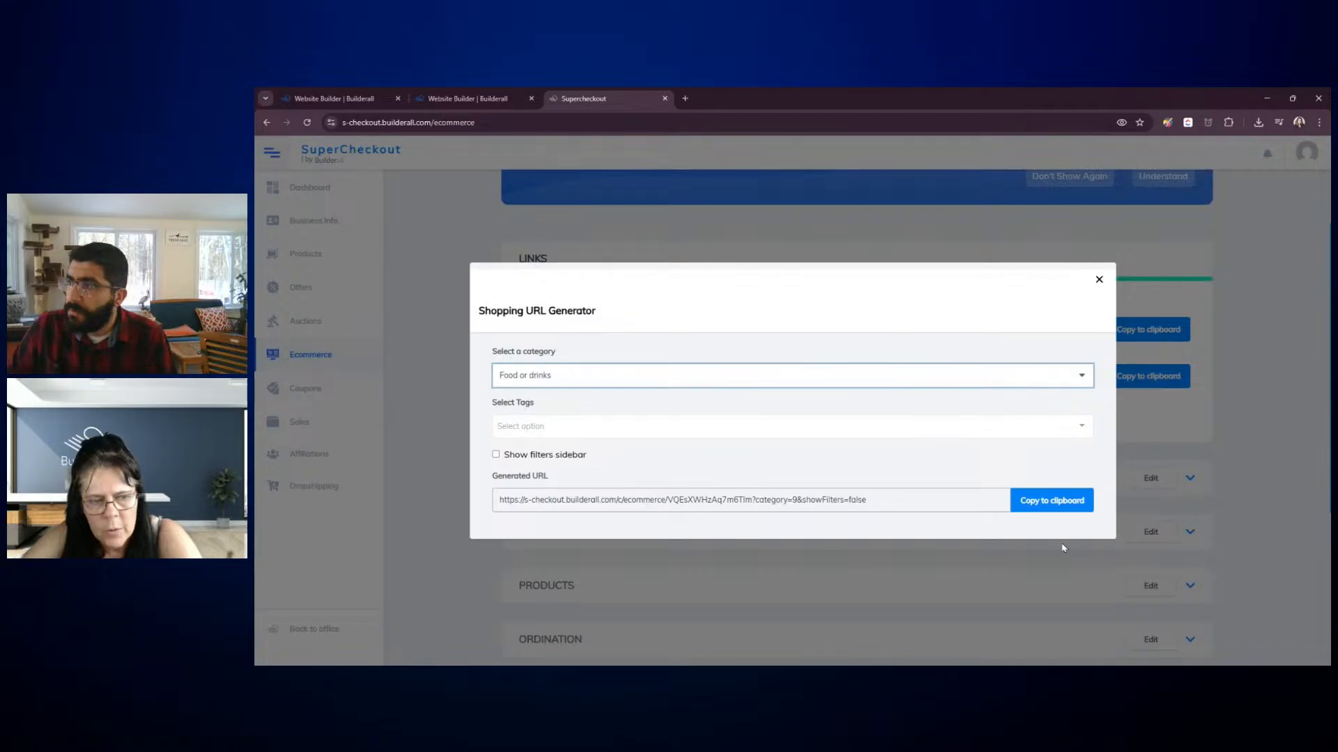
{"action": "left_click", "coordinate": [1068, 504]}
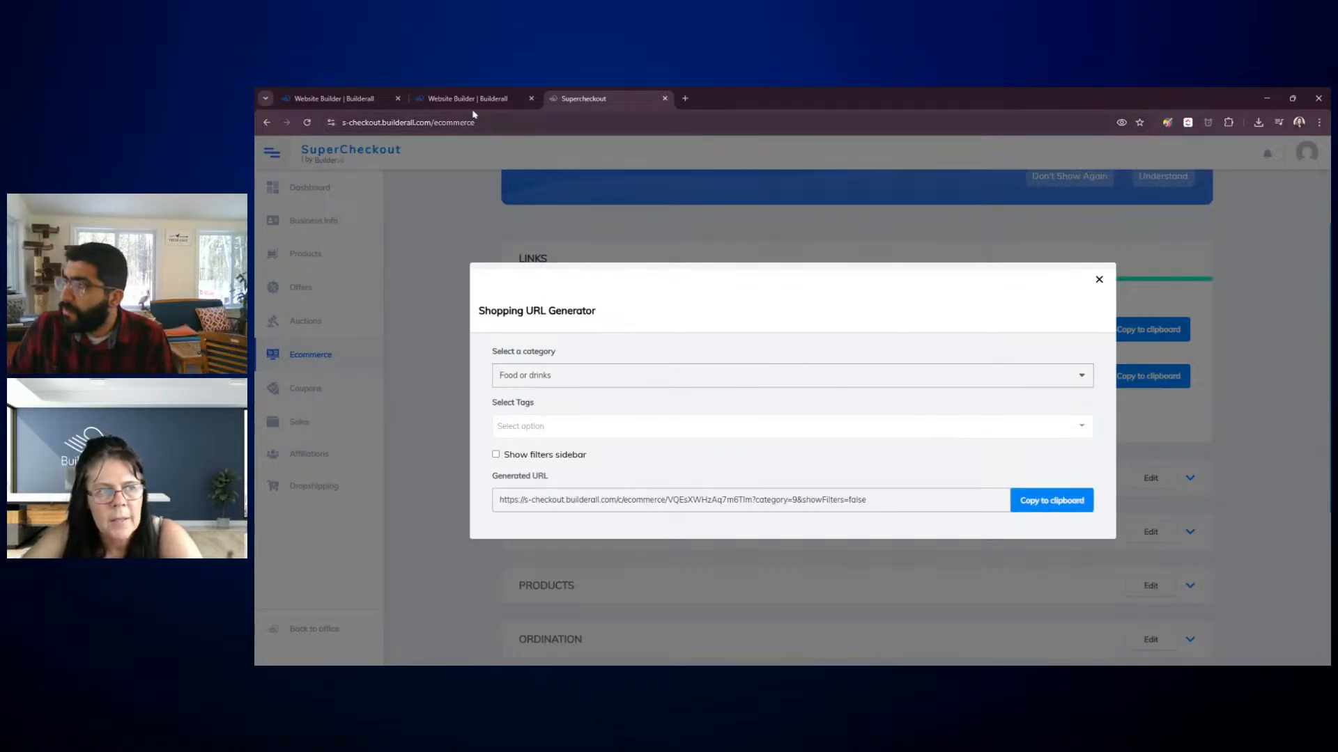
Return to the Store page editor and add an Iframe element to the orange hero section beside the kitten
{"action": "left_click", "coordinate": [470, 101]}
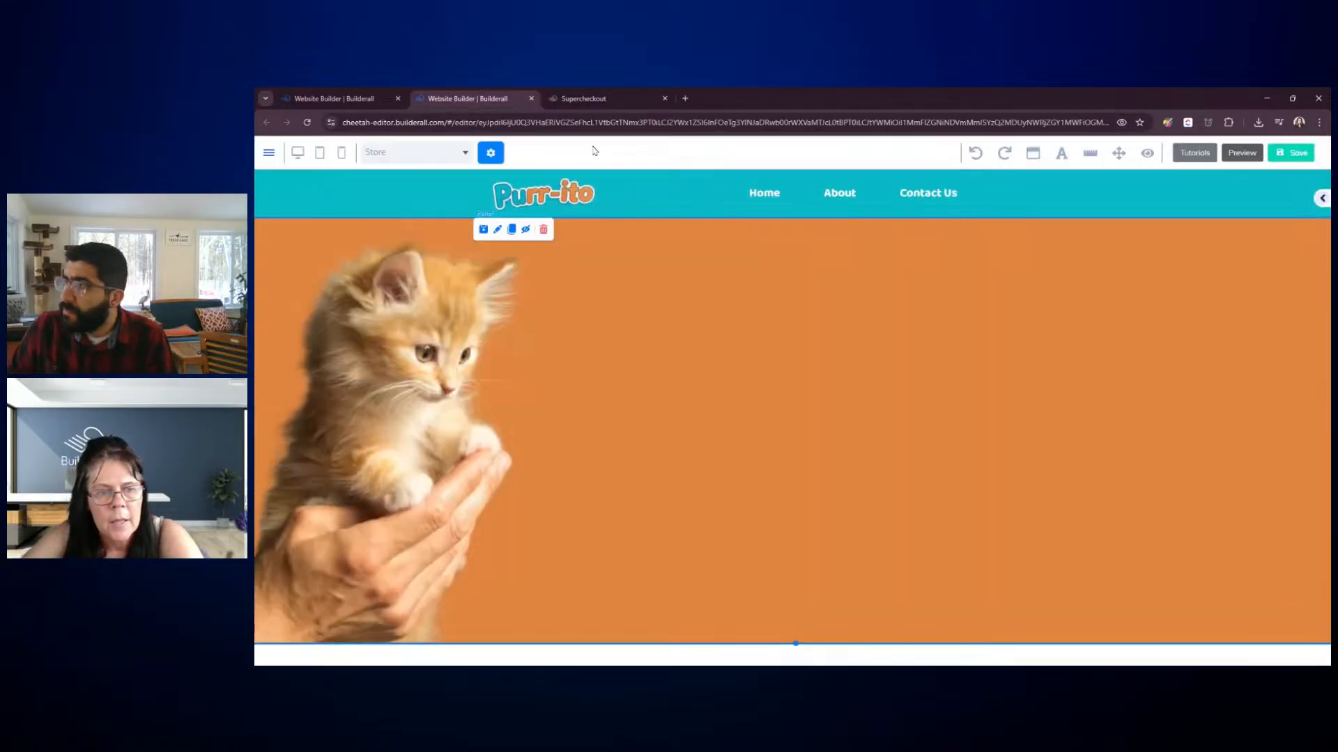
{"action": "left_click", "coordinate": [1321, 201]}
{"action": "scroll", "coordinate": [1277, 355], "scroll_direction": "down", "scroll_amount": 5}
{"action": "scroll", "coordinate": [1277, 390], "scroll_direction": "down", "scroll_amount": 2}
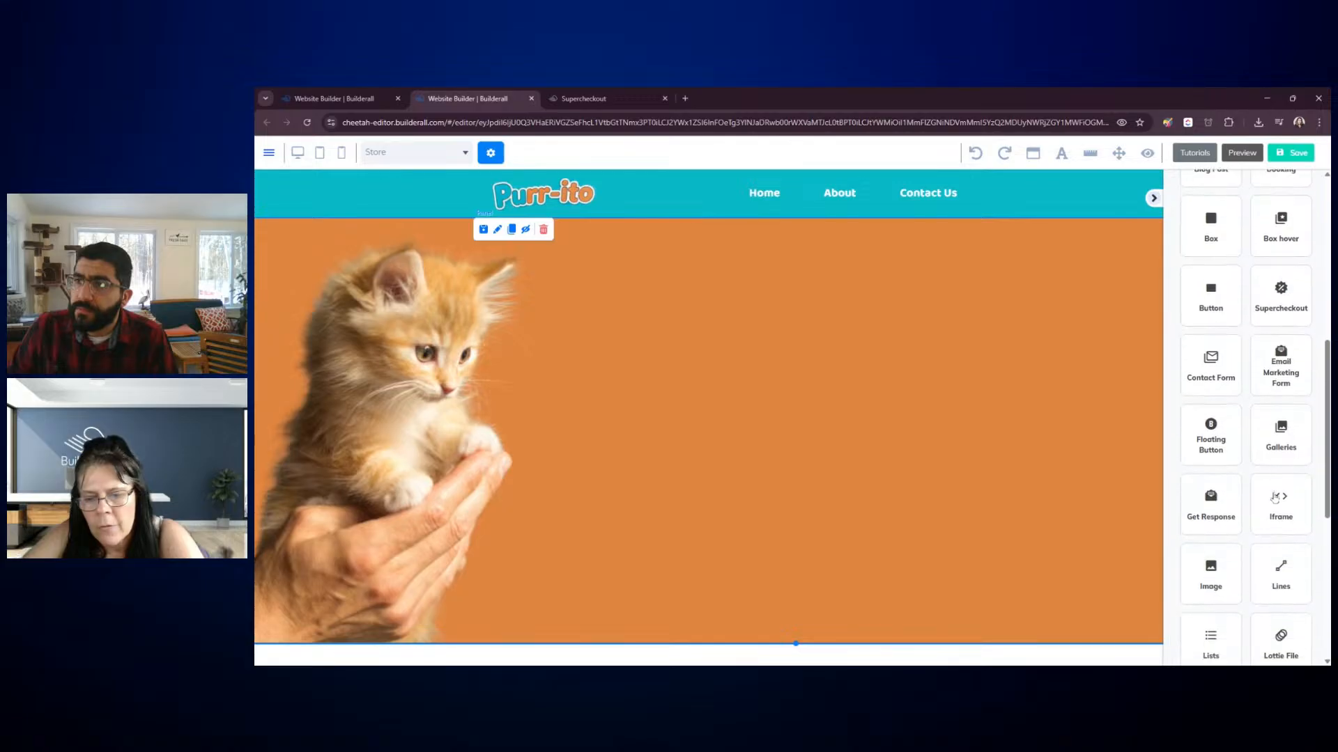
{"action": "left_click", "coordinate": [1276, 502]}
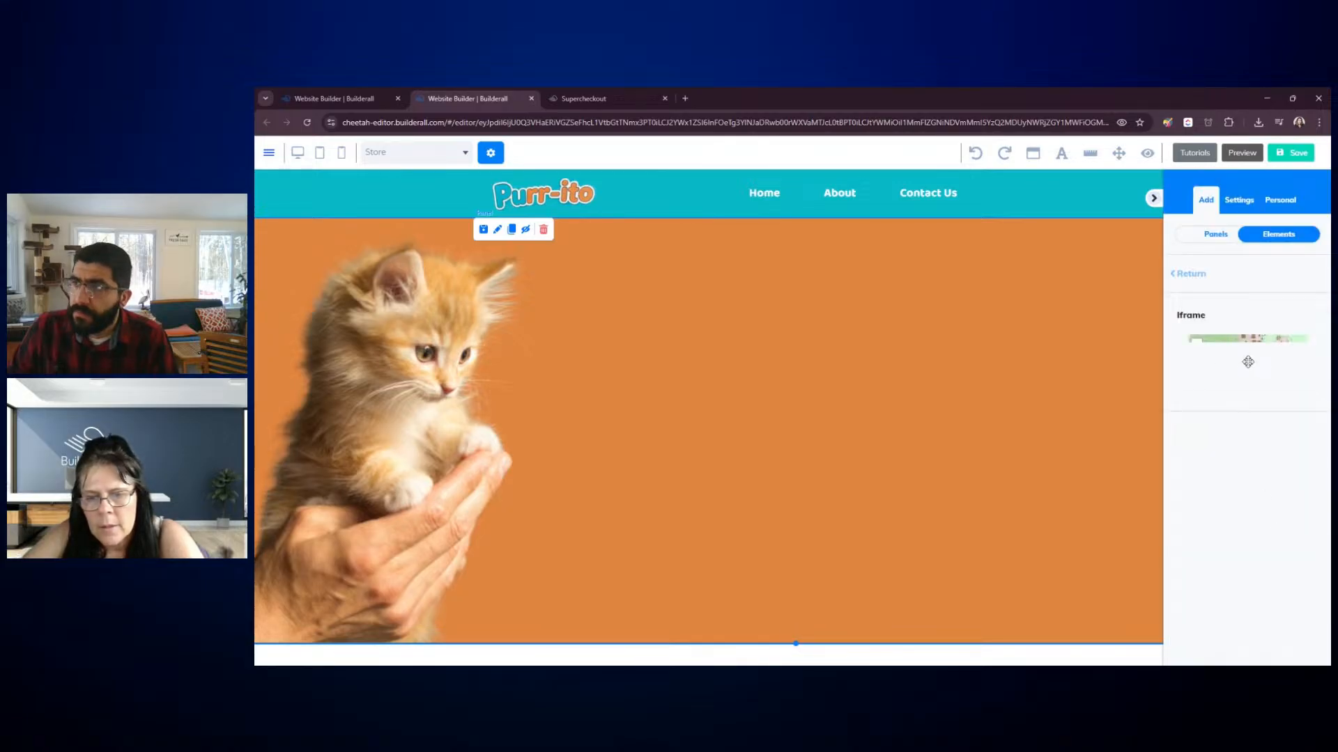
{"action": "left_click_drag", "start_coordinate": [1249, 346], "coordinate": [773, 308]}
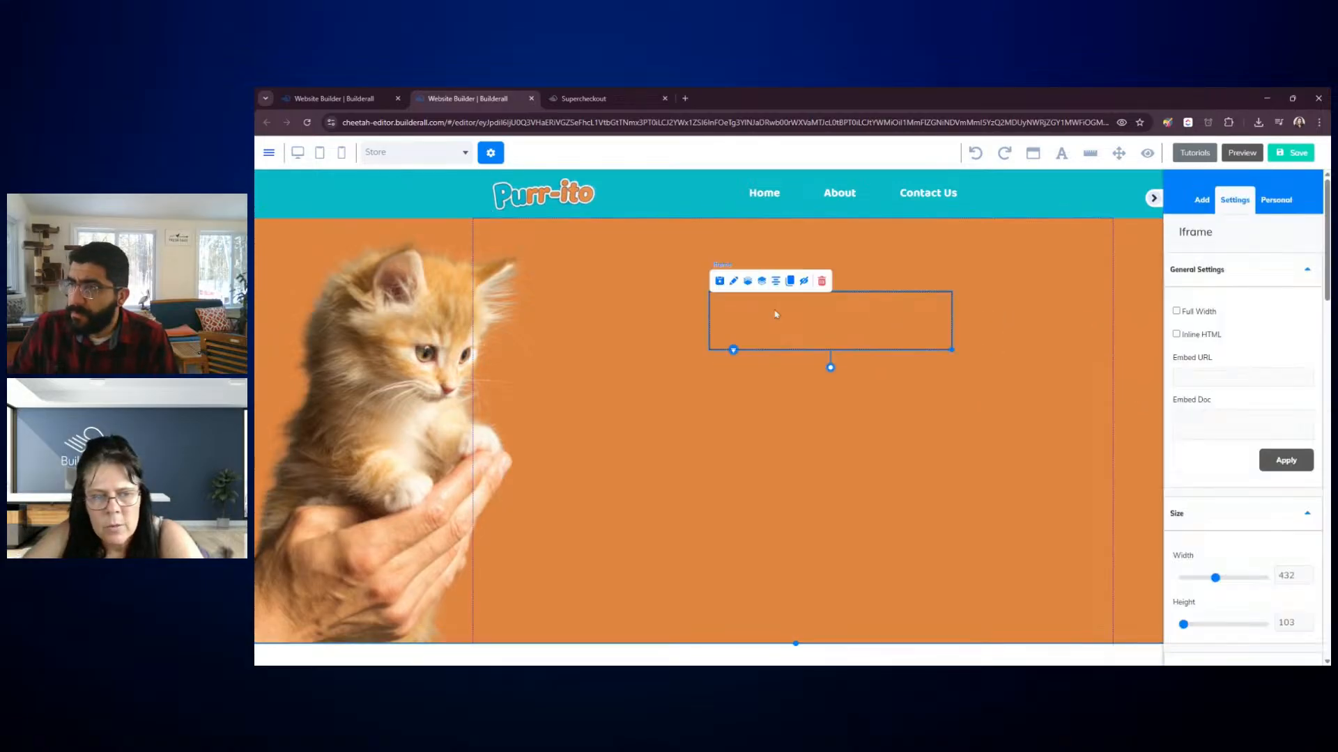
{"action": "scroll", "coordinate": [1226, 401], "scroll_direction": "down", "scroll_amount": 1}
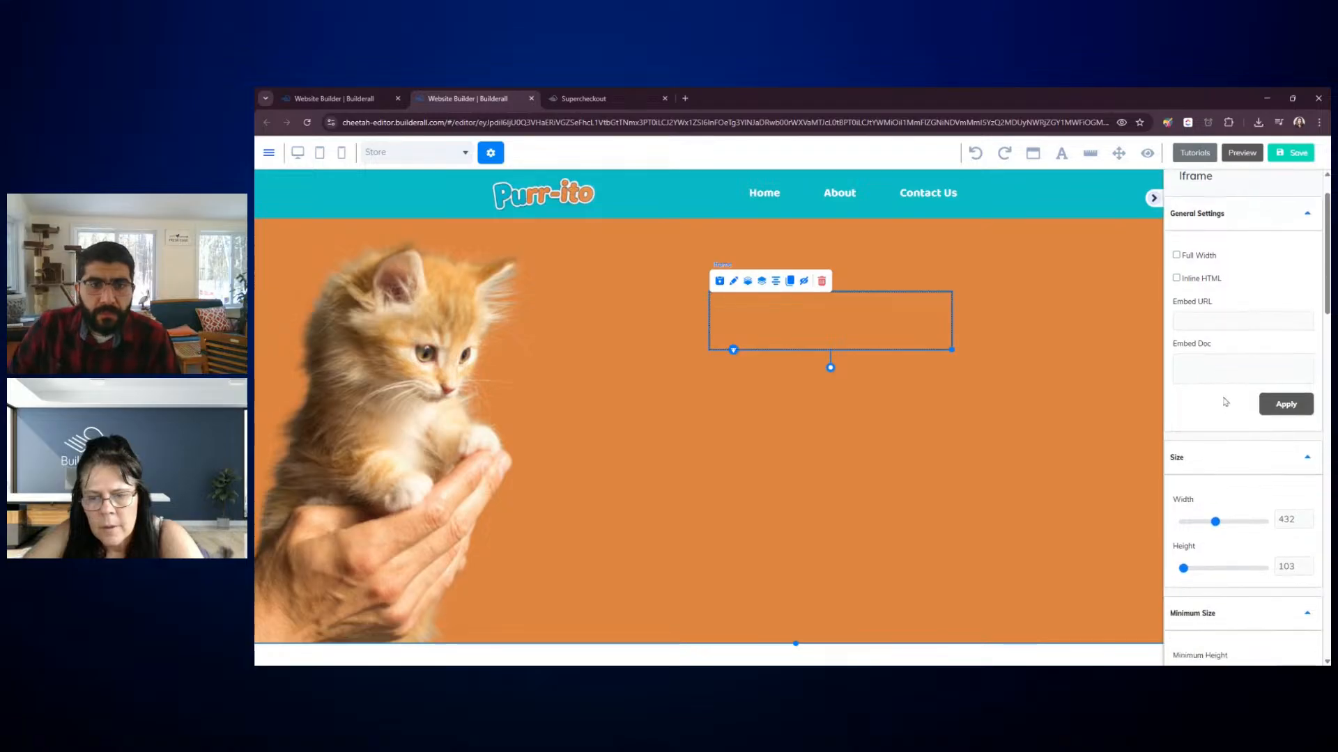
{"action": "left_click", "coordinate": [1207, 363]}
{"action": "key", "text": "ctrl+v"}
{"action": "left_click", "coordinate": [1286, 404]}
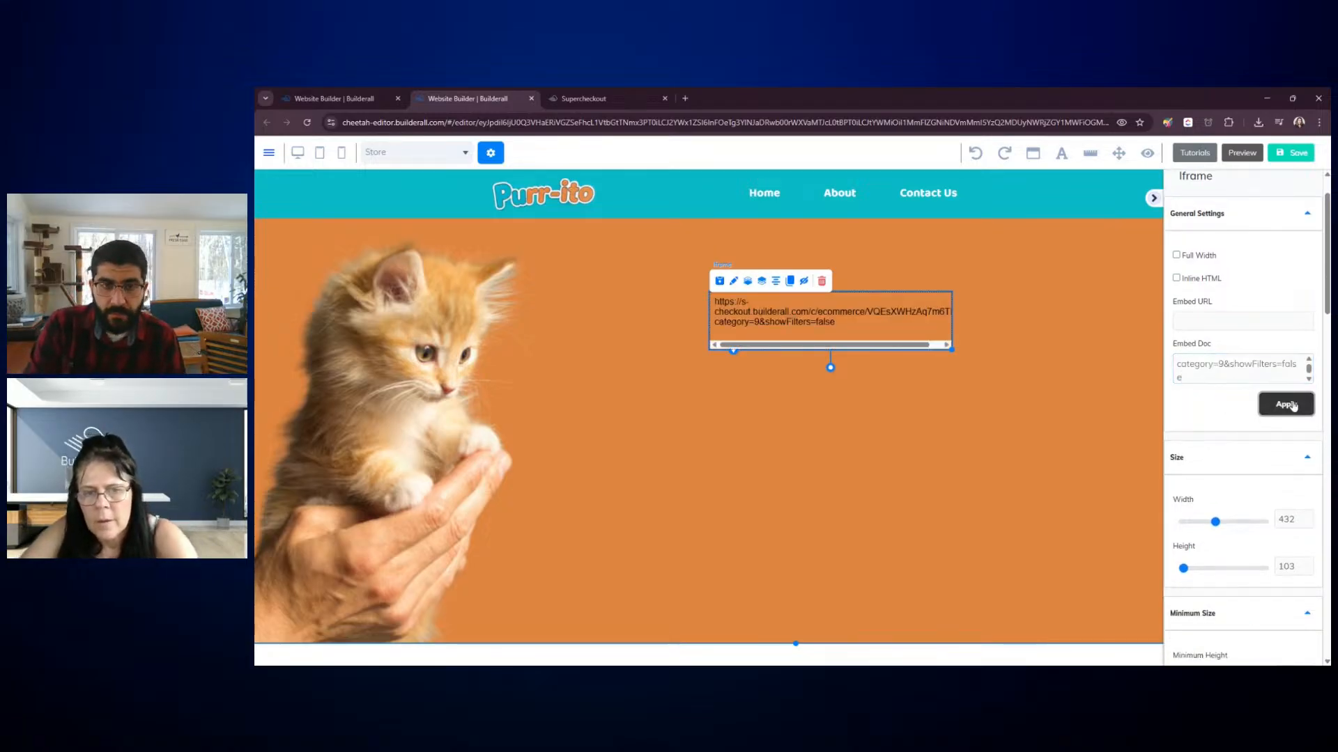
{"action": "left_click", "coordinate": [1244, 363]}
{"action": "key", "text": "ctrl+a"}
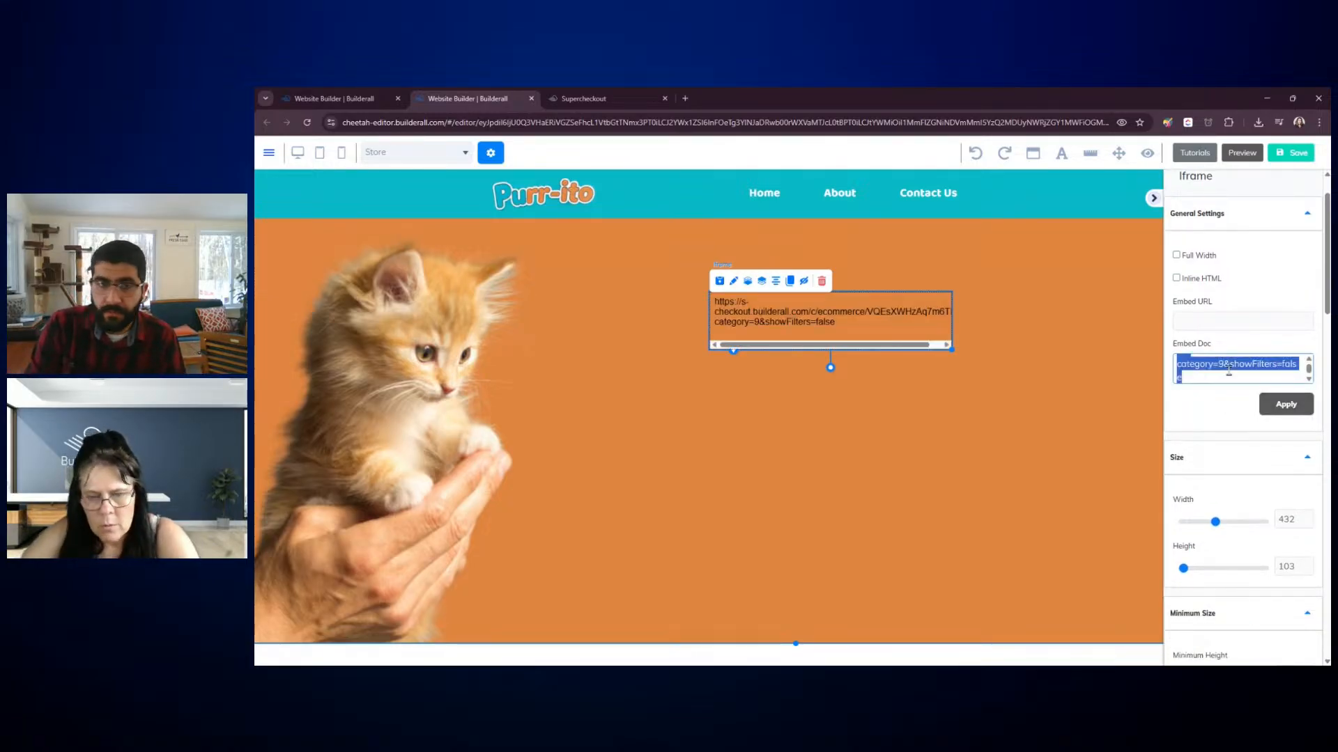
{"action": "key", "text": "BackSpace"}
Set the iframe's embed URL to the copied SuperCheckout shopping URL and apply it
{"action": "left_click", "coordinate": [1224, 321]}
{"action": "key", "text": "ctrl+v"}
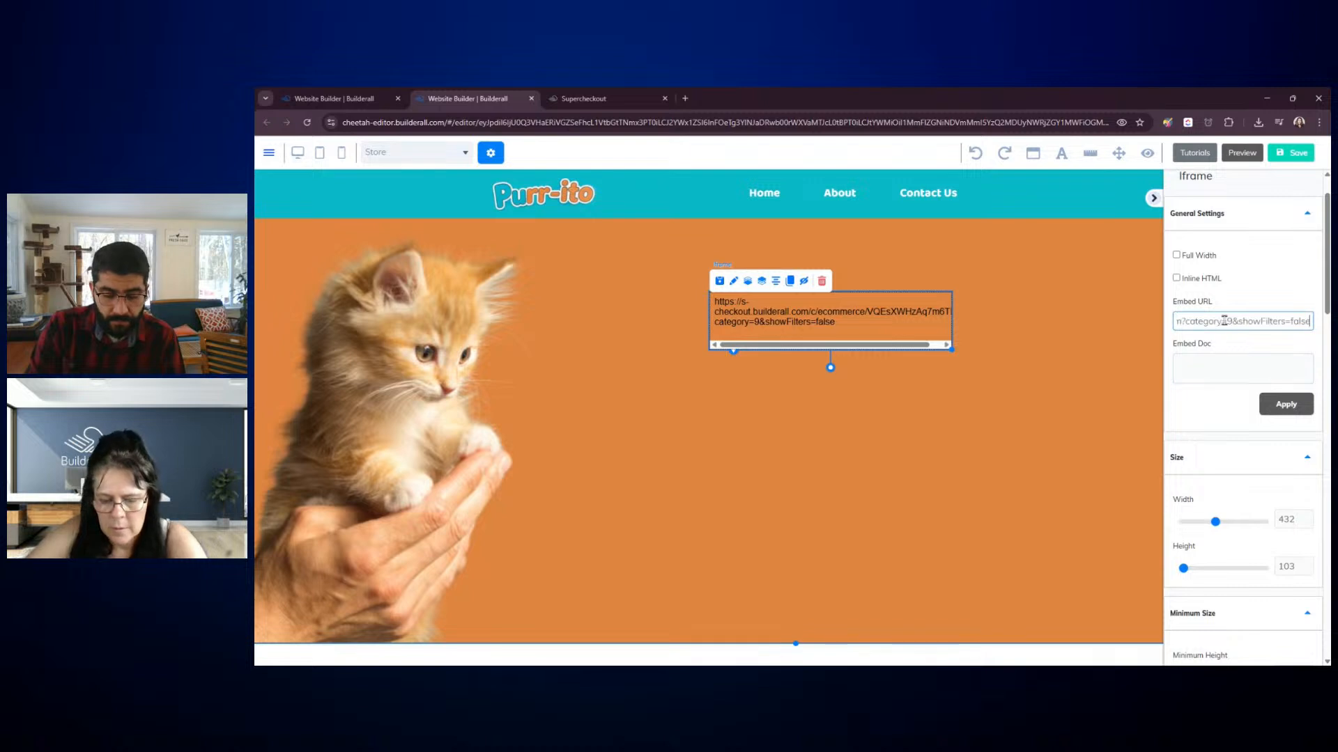
{"action": "left_click", "coordinate": [1286, 404]}
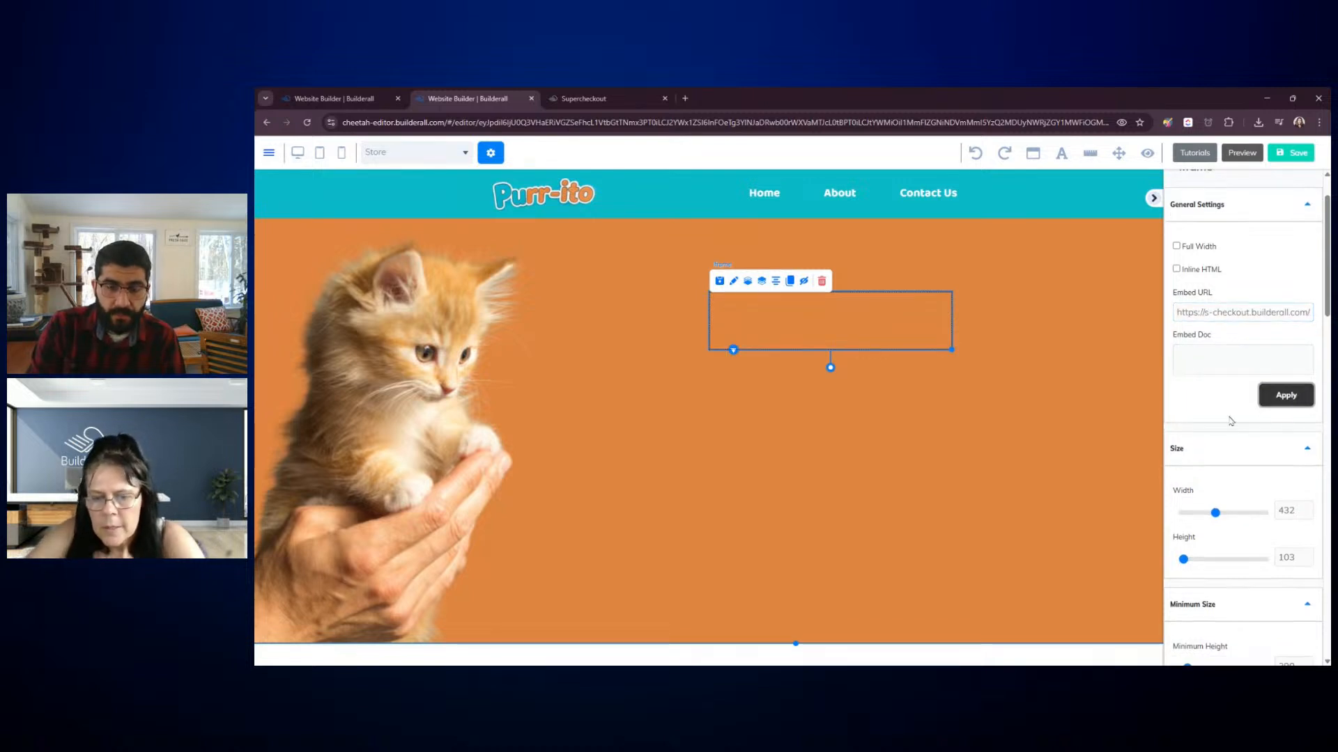
Enlarge the iframe to cover most of the hero section's content area beside the kitten
{"action": "scroll", "coordinate": [1208, 429], "scroll_direction": "down", "scroll_amount": 6}
{"action": "left_click", "coordinate": [1302, 401]}
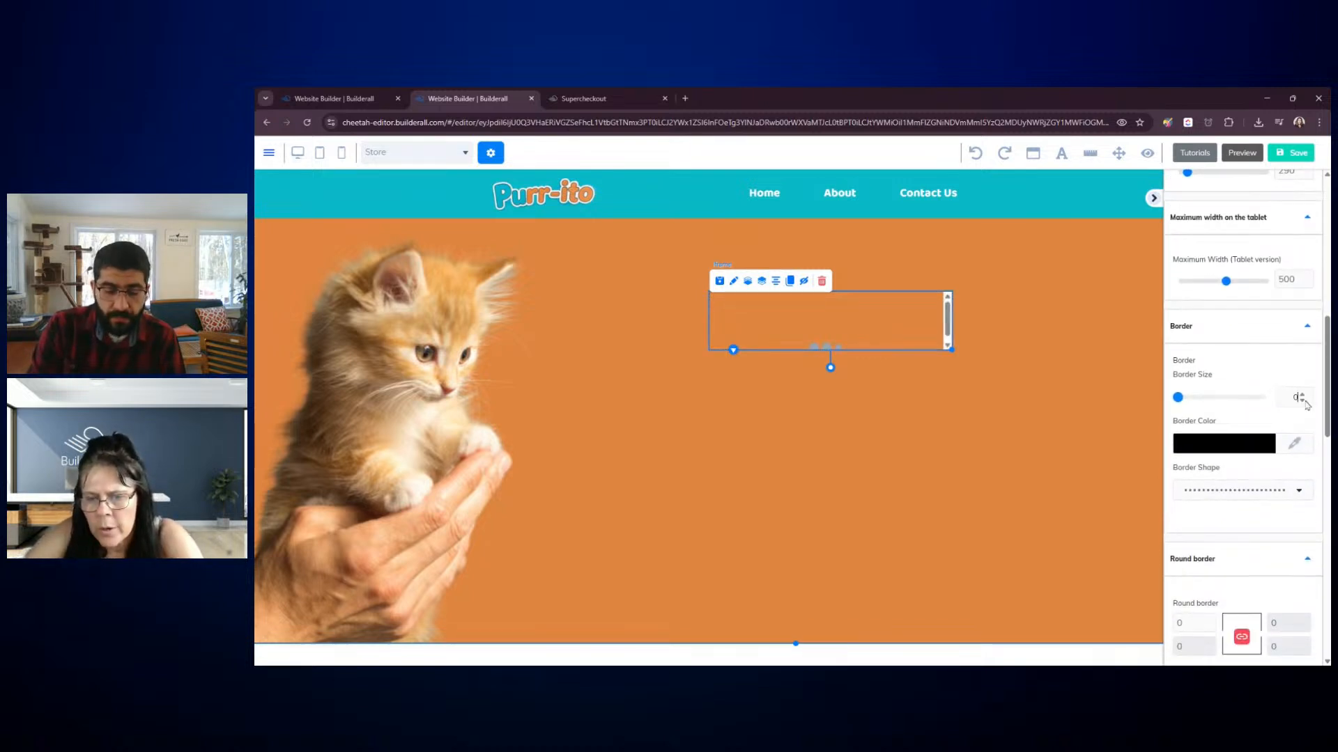
{"action": "left_click", "coordinate": [1153, 197]}
{"action": "left_click_drag", "start_coordinate": [927, 328], "coordinate": [1076, 596]}
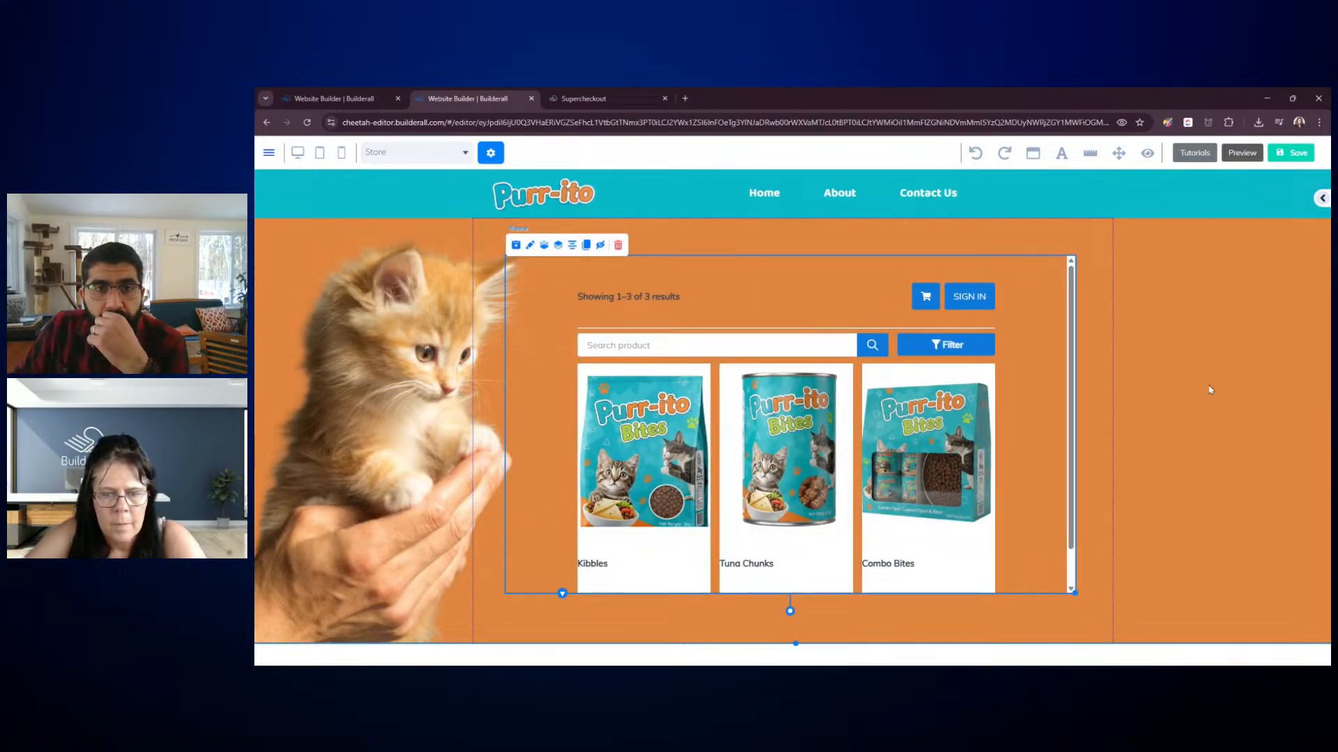
Increase the height of the orange hero panel to 1227
{"action": "double_click", "coordinate": [1151, 336]}
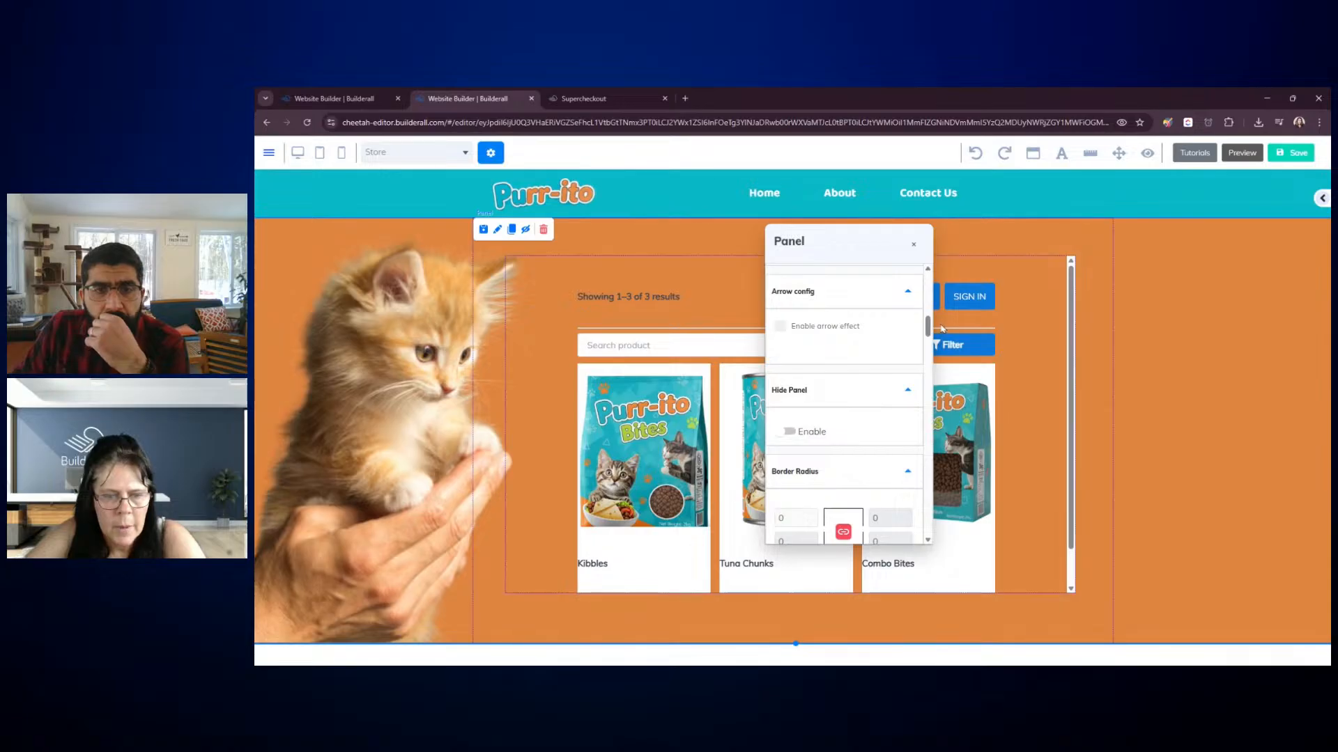
{"action": "left_click_drag", "start_coordinate": [927, 331], "coordinate": [927, 294]}
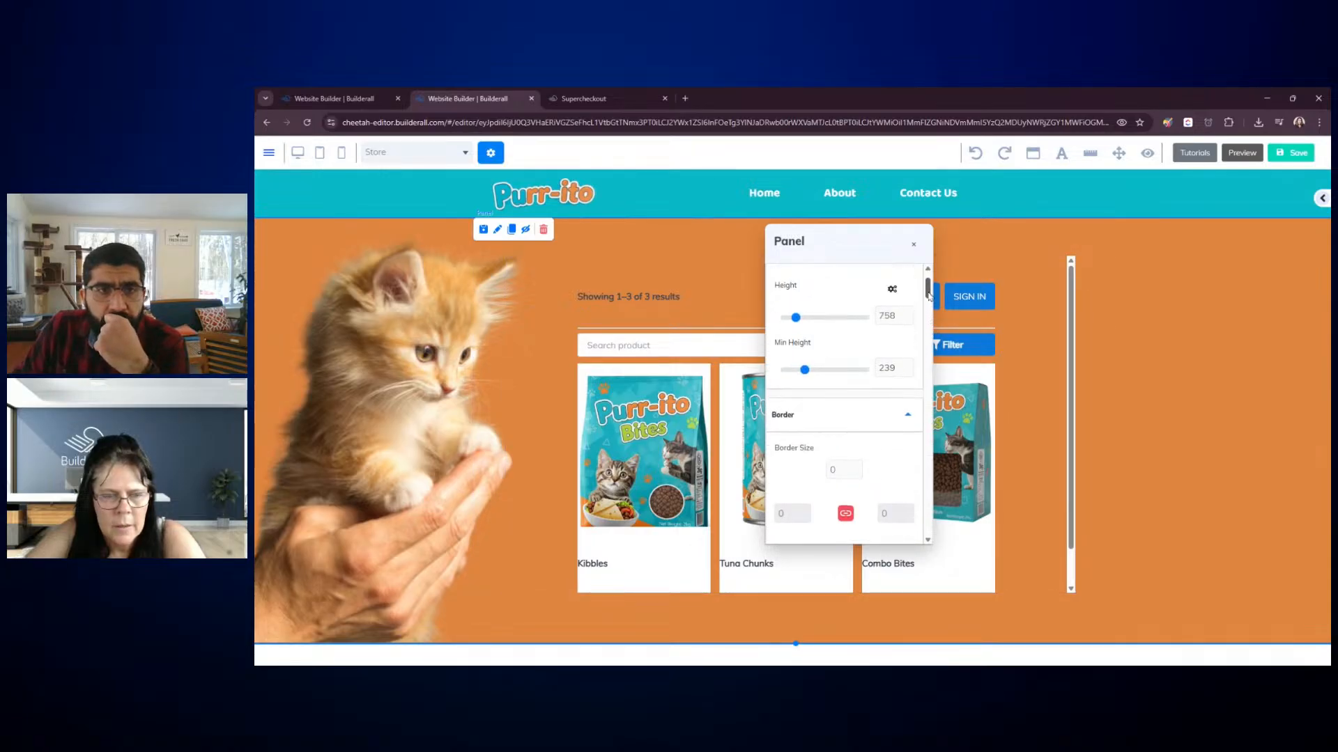
{"action": "left_click_drag", "start_coordinate": [799, 320], "coordinate": [804, 321]}
{"action": "left_click", "coordinate": [1138, 368]}
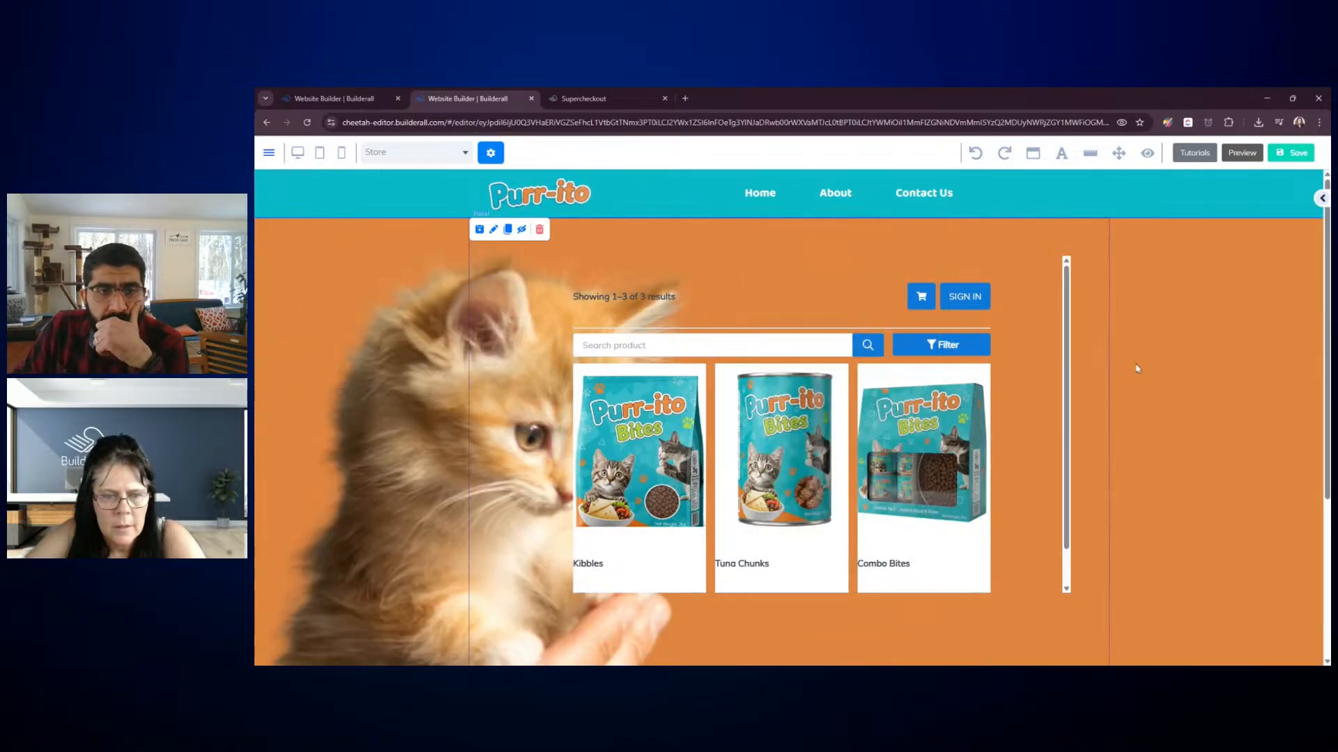
Remove the kitten background image from the orange hero panel
{"action": "scroll", "coordinate": [1136, 367], "scroll_direction": "down", "scroll_amount": 1}
{"action": "double_click", "coordinate": [1136, 341]}
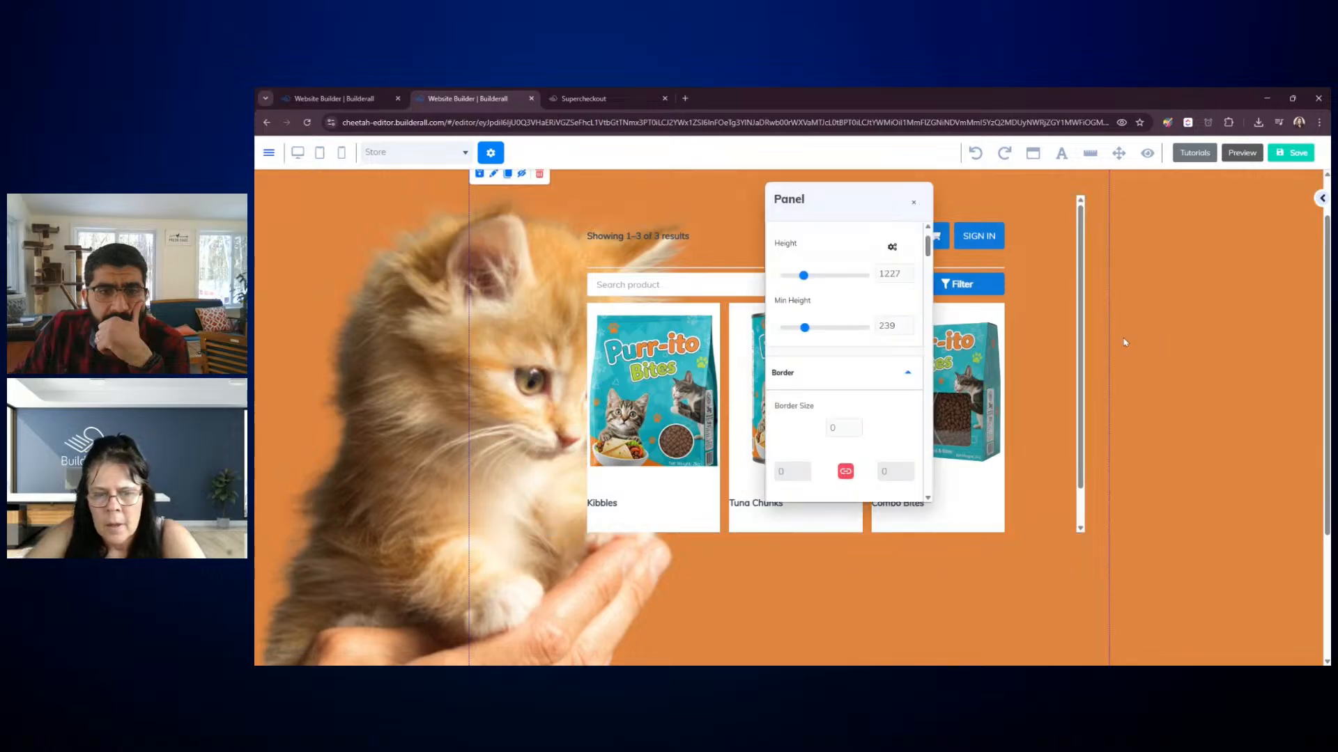
{"action": "scroll", "coordinate": [854, 325], "scroll_direction": "down", "scroll_amount": 5}
{"action": "scroll", "coordinate": [856, 327], "scroll_direction": "down", "scroll_amount": 10}
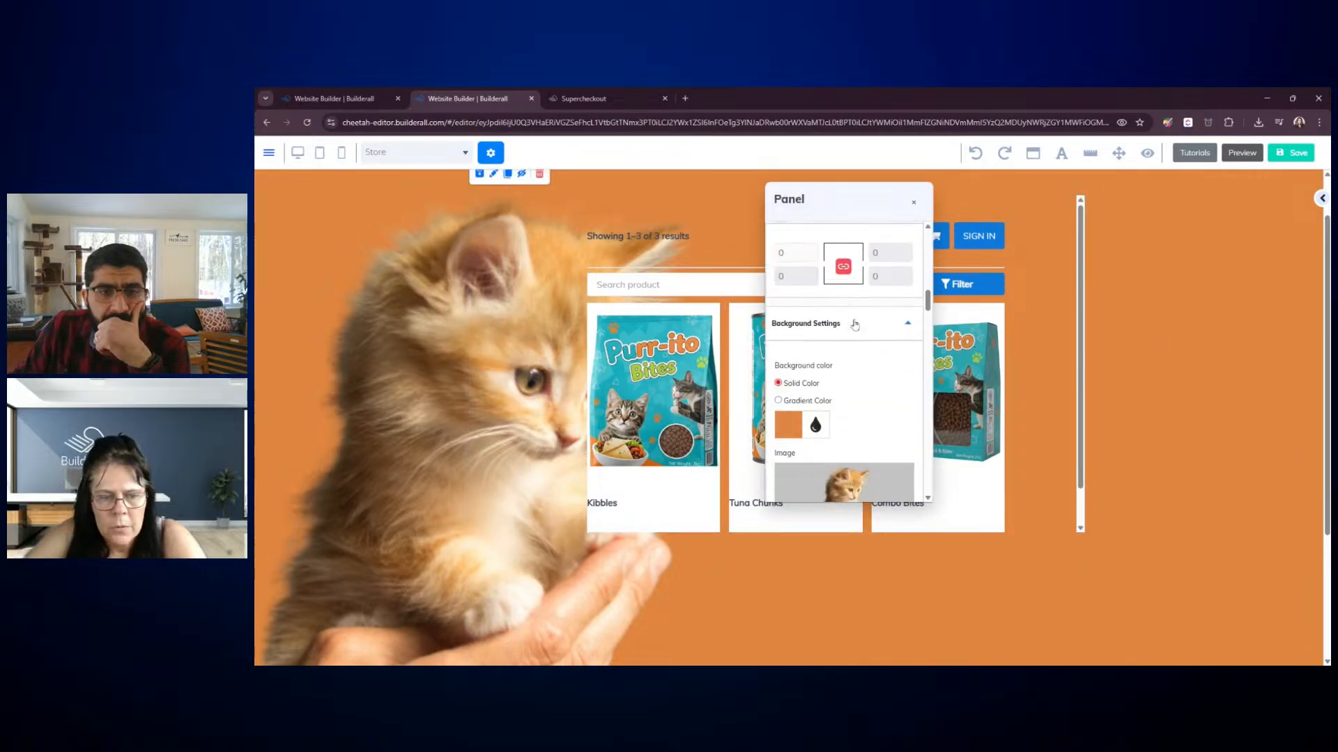
{"action": "left_click", "coordinate": [901, 402]}
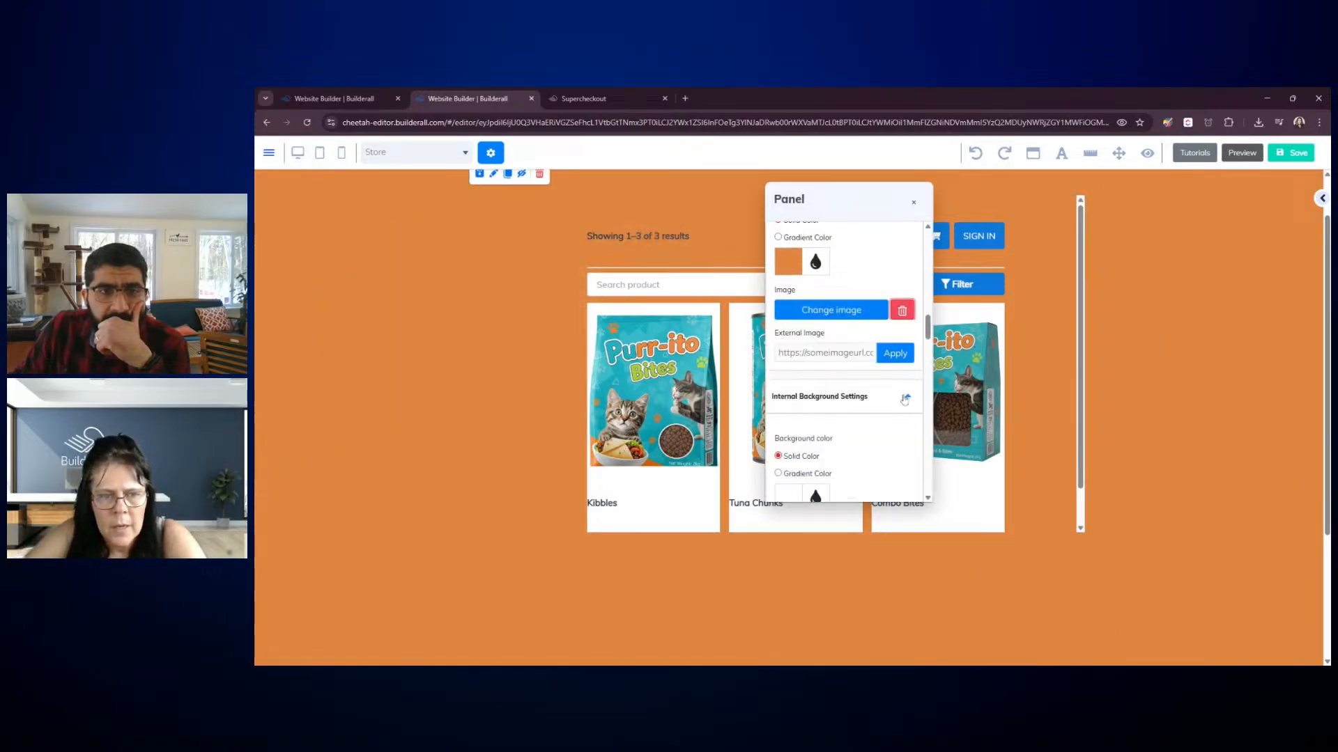
{"action": "left_click", "coordinate": [1259, 344]}
{"action": "scroll", "coordinate": [1259, 345], "scroll_direction": "up", "scroll_amount": 1}
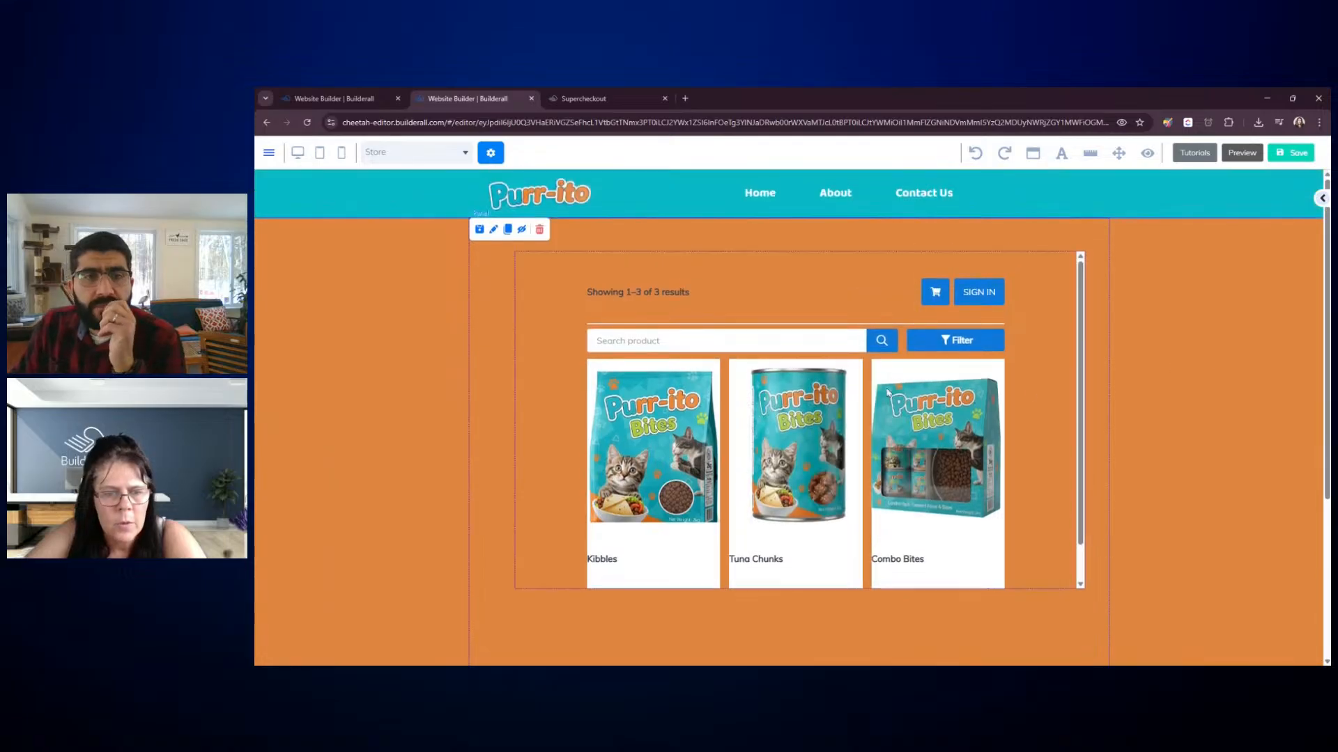
Shift the iframe up and toward the content area's left edge, and change the panel's solid background color to white
{"action": "left_click_drag", "start_coordinate": [887, 388], "coordinate": [844, 371]}
{"action": "double_click", "coordinate": [1128, 406]}
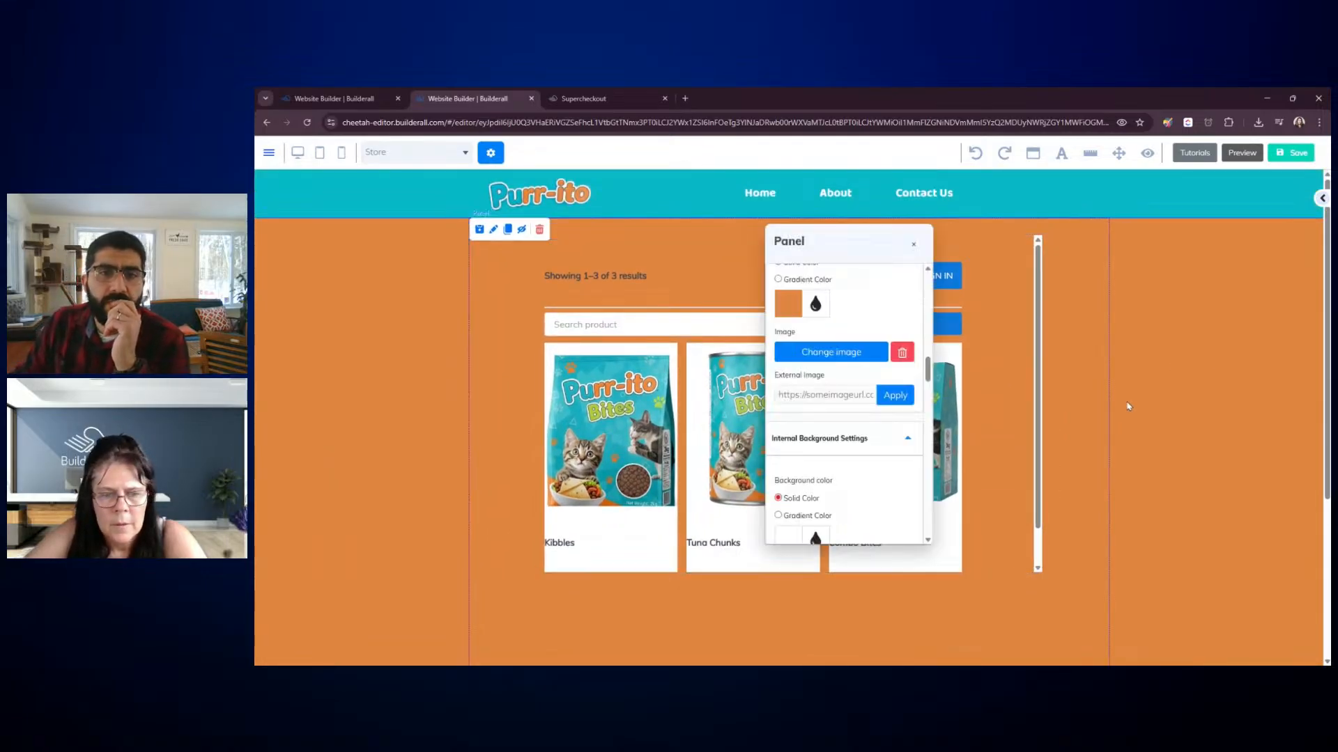
{"action": "left_click", "coordinate": [792, 309]}
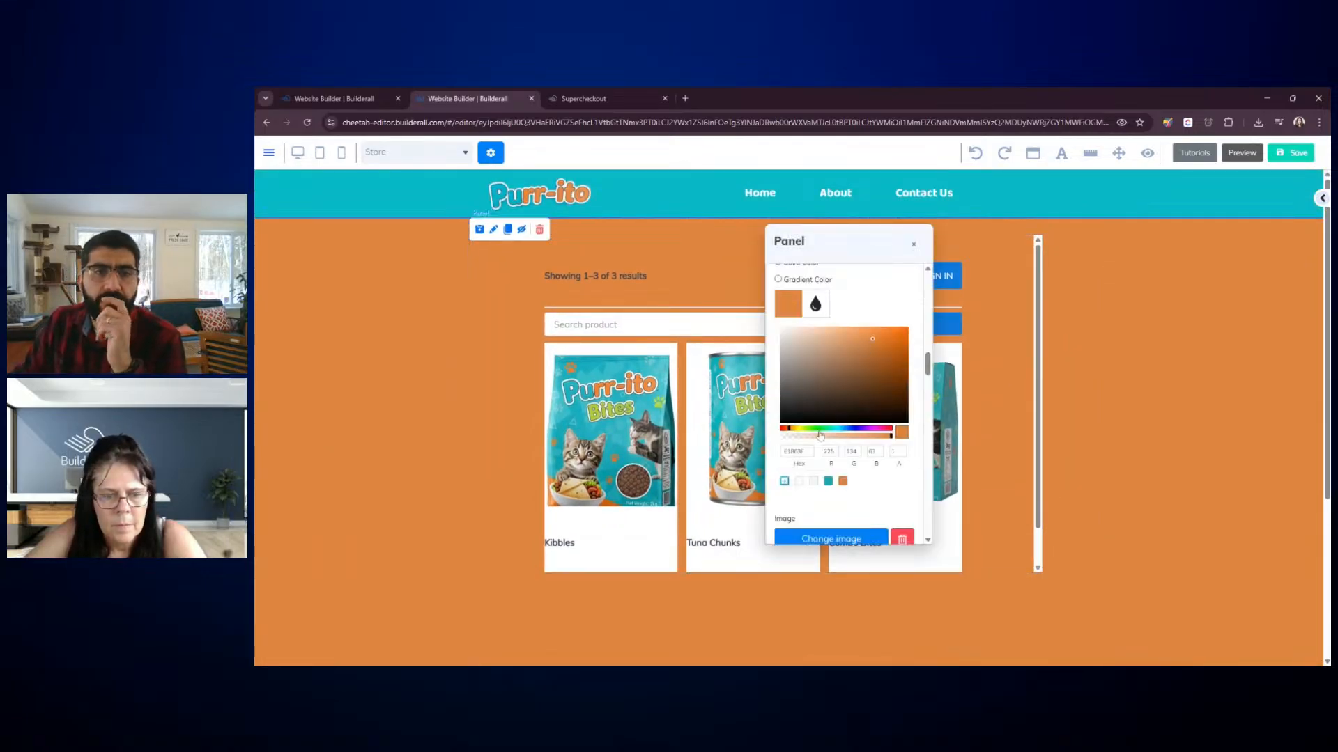
{"action": "left_click", "coordinate": [799, 481]}
{"action": "left_click_drag", "start_coordinate": [776, 327], "coordinate": [1215, 388]}
{"action": "left_click", "coordinate": [1214, 388]}
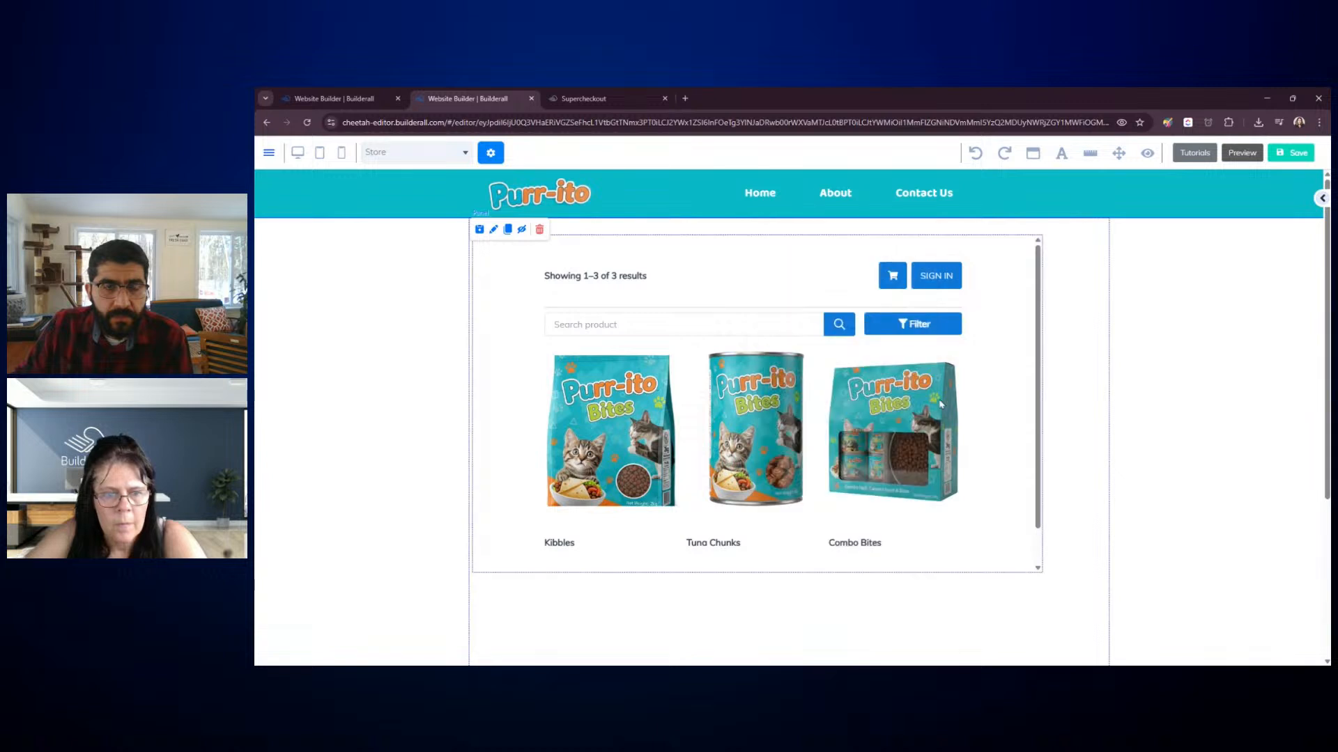
Reposition the iframe just below the header and enlarge it until all three products and their prices fit
{"action": "left_click_drag", "start_coordinate": [979, 405], "coordinate": [956, 395]}
{"action": "left_click_drag", "start_coordinate": [1017, 560], "coordinate": [1074, 663]}
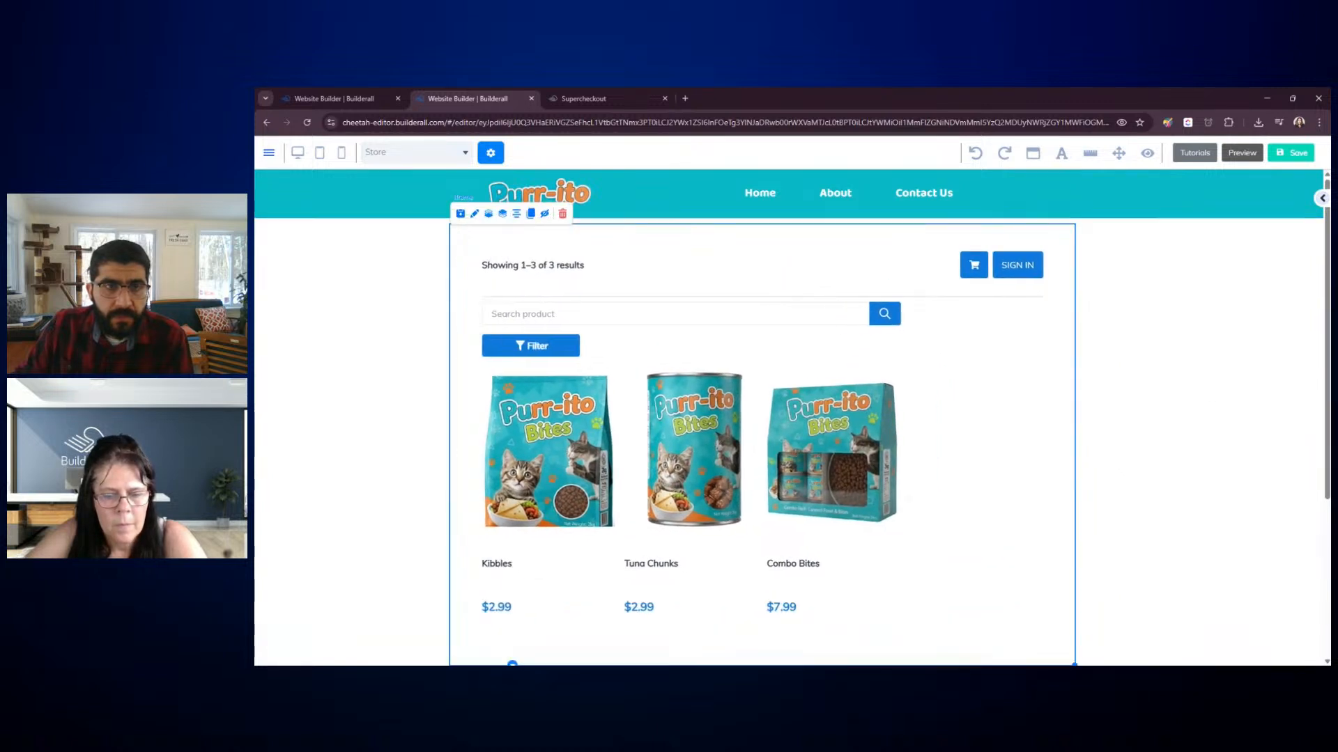
{"action": "scroll", "coordinate": [1172, 538], "scroll_direction": "down", "scroll_amount": 3}
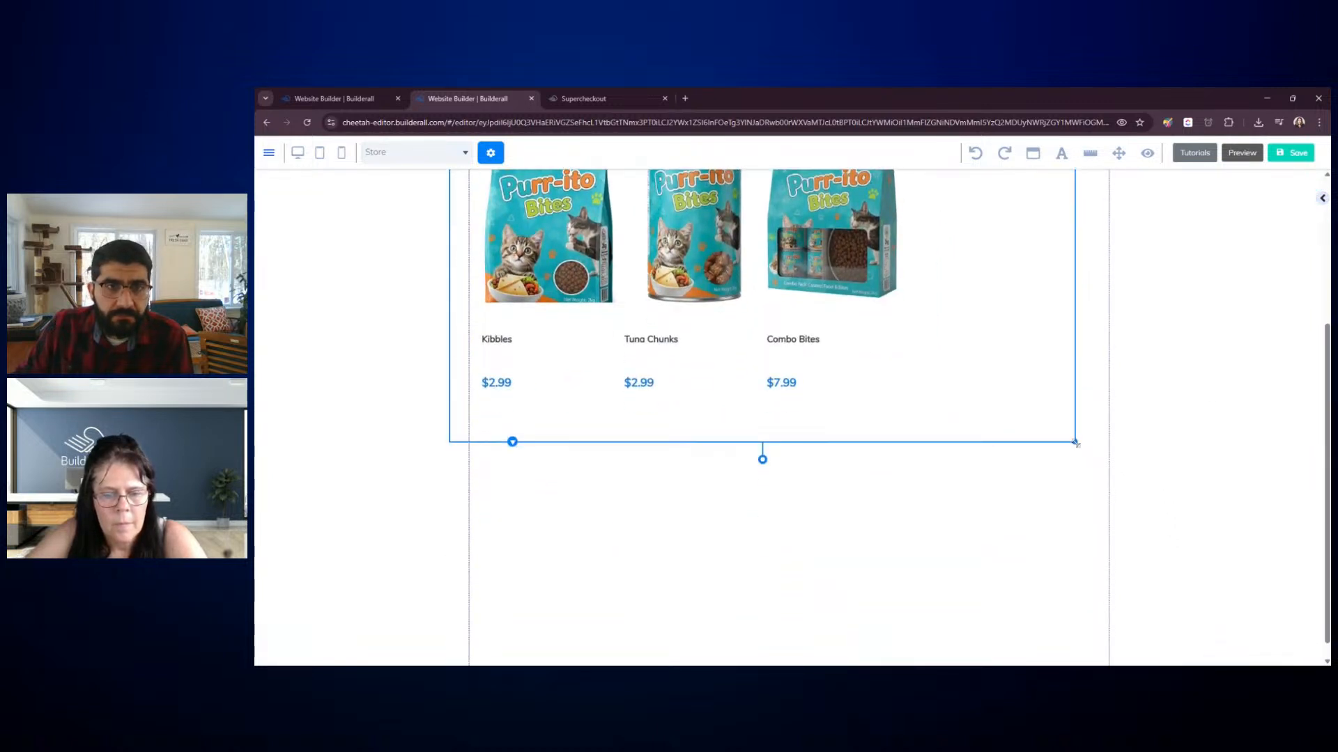
{"action": "left_click_drag", "start_coordinate": [1075, 442], "coordinate": [1105, 446]}
{"action": "left_click", "coordinate": [881, 530]}
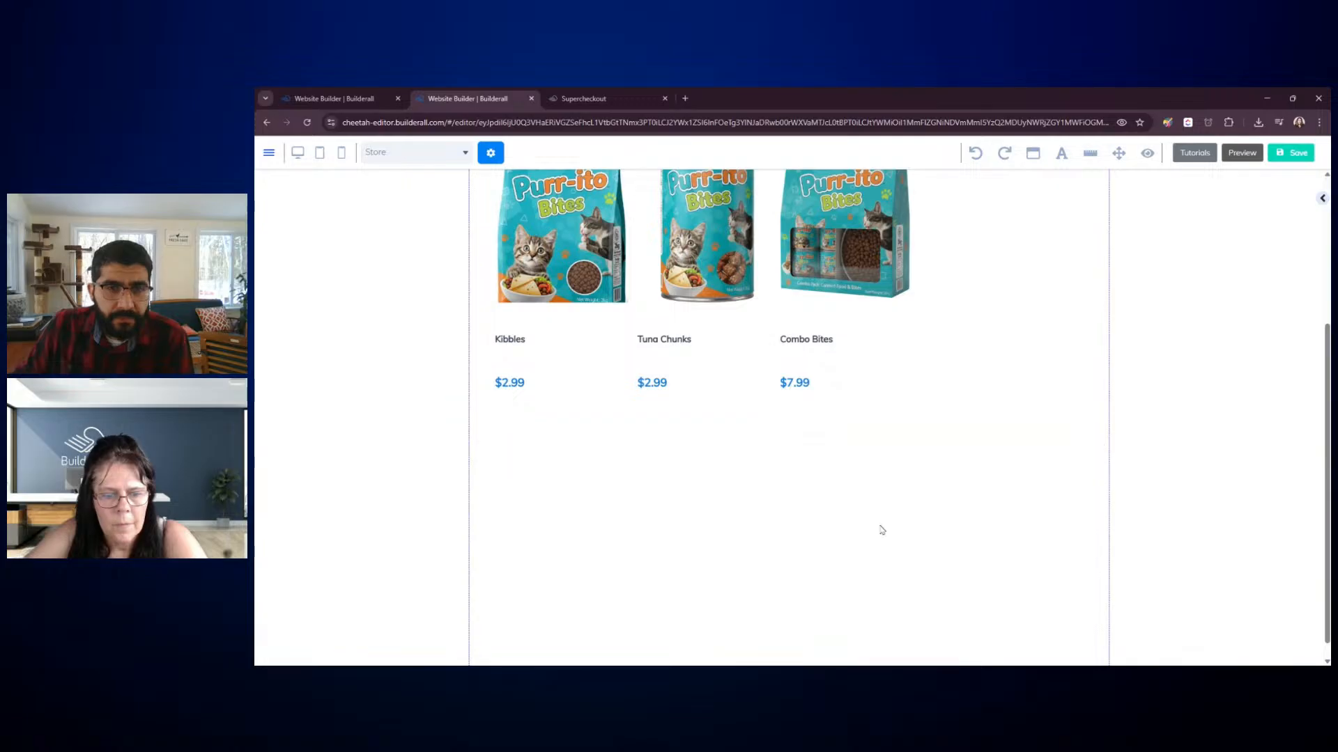
{"action": "scroll", "coordinate": [816, 581], "scroll_direction": "down", "scroll_amount": 1}
{"action": "scroll", "coordinate": [808, 537], "scroll_direction": "up", "scroll_amount": 3}
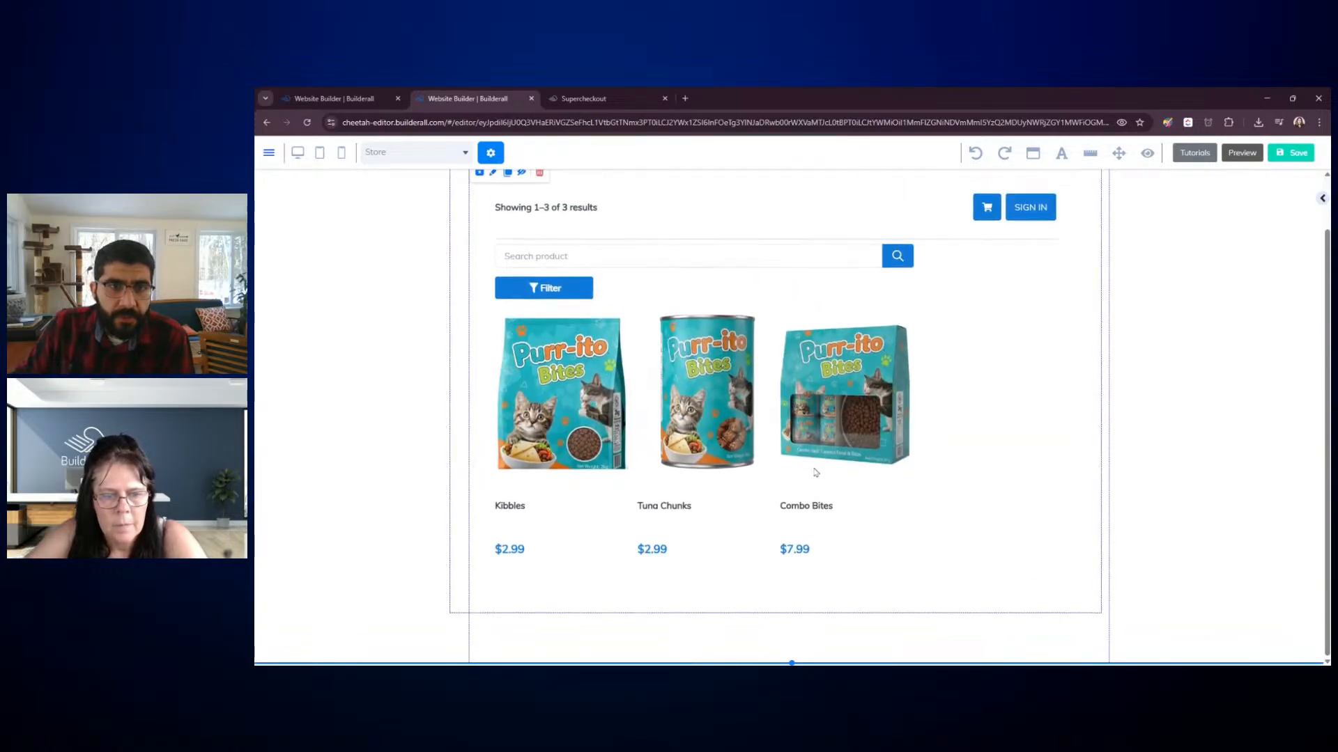
Make the shop iframe full width in its general settings
{"action": "left_click", "coordinate": [937, 415]}
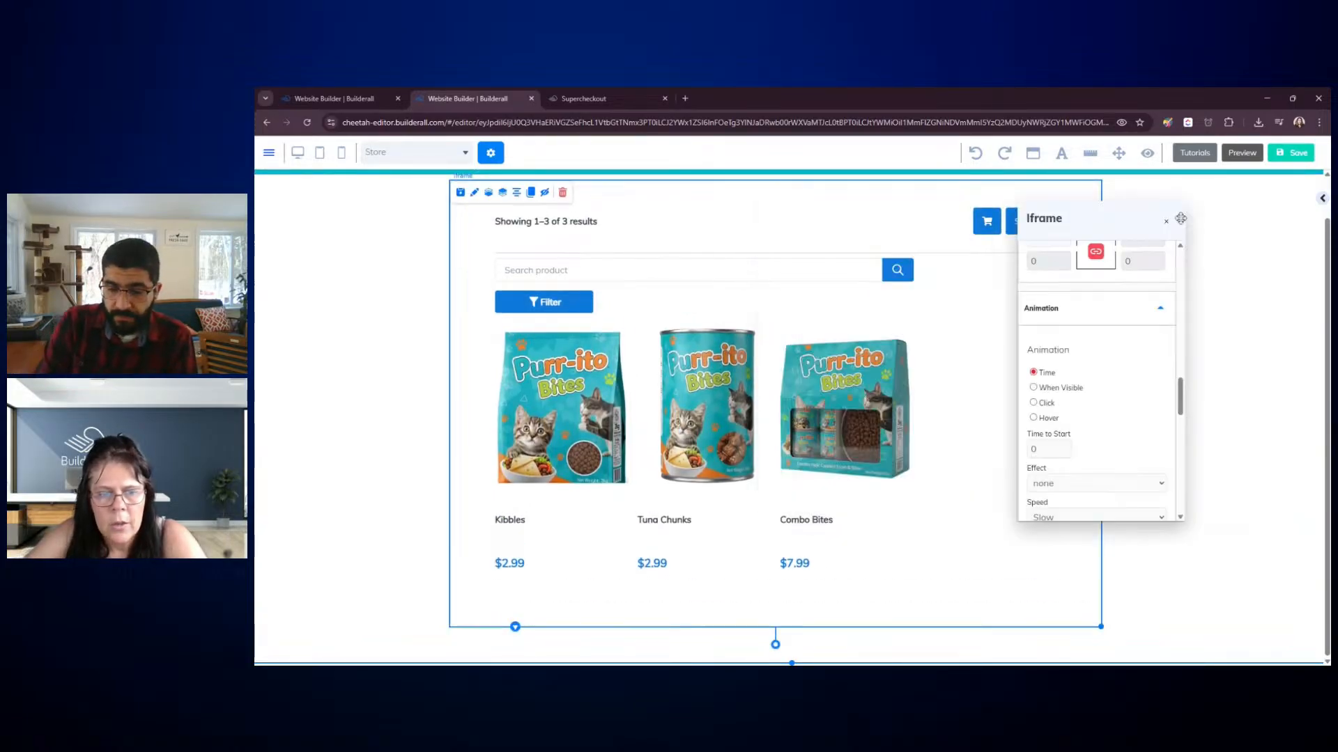
{"action": "left_click_drag", "start_coordinate": [1294, 370], "coordinate": [1293, 241]}
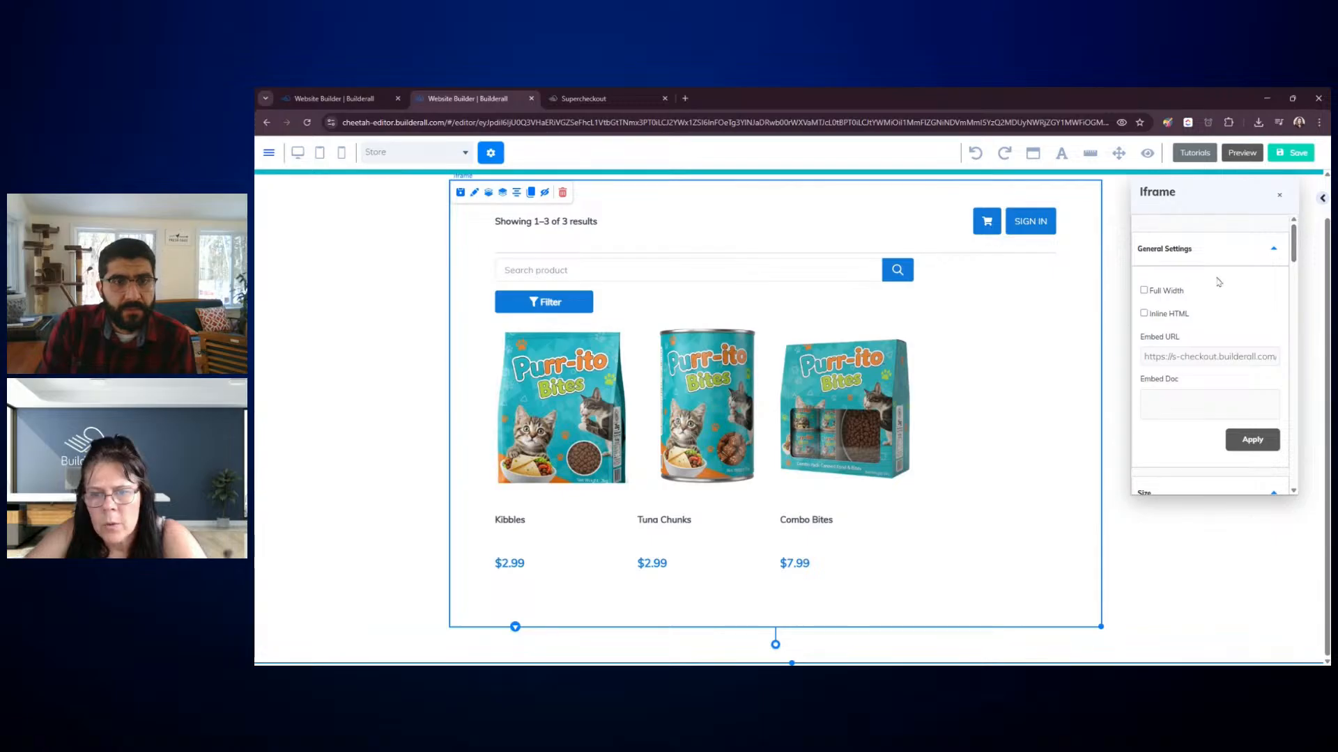
{"action": "left_click", "coordinate": [1144, 291]}
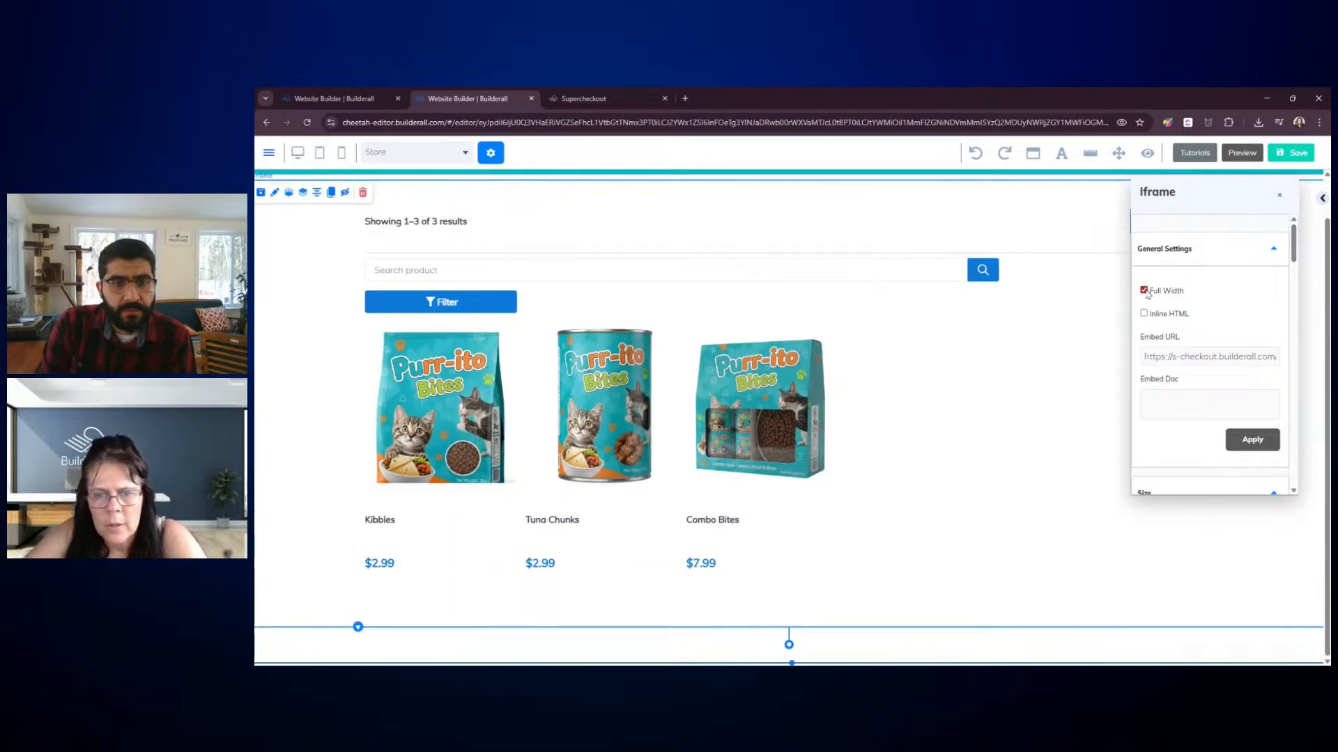
{"action": "left_click", "coordinate": [1286, 201]}
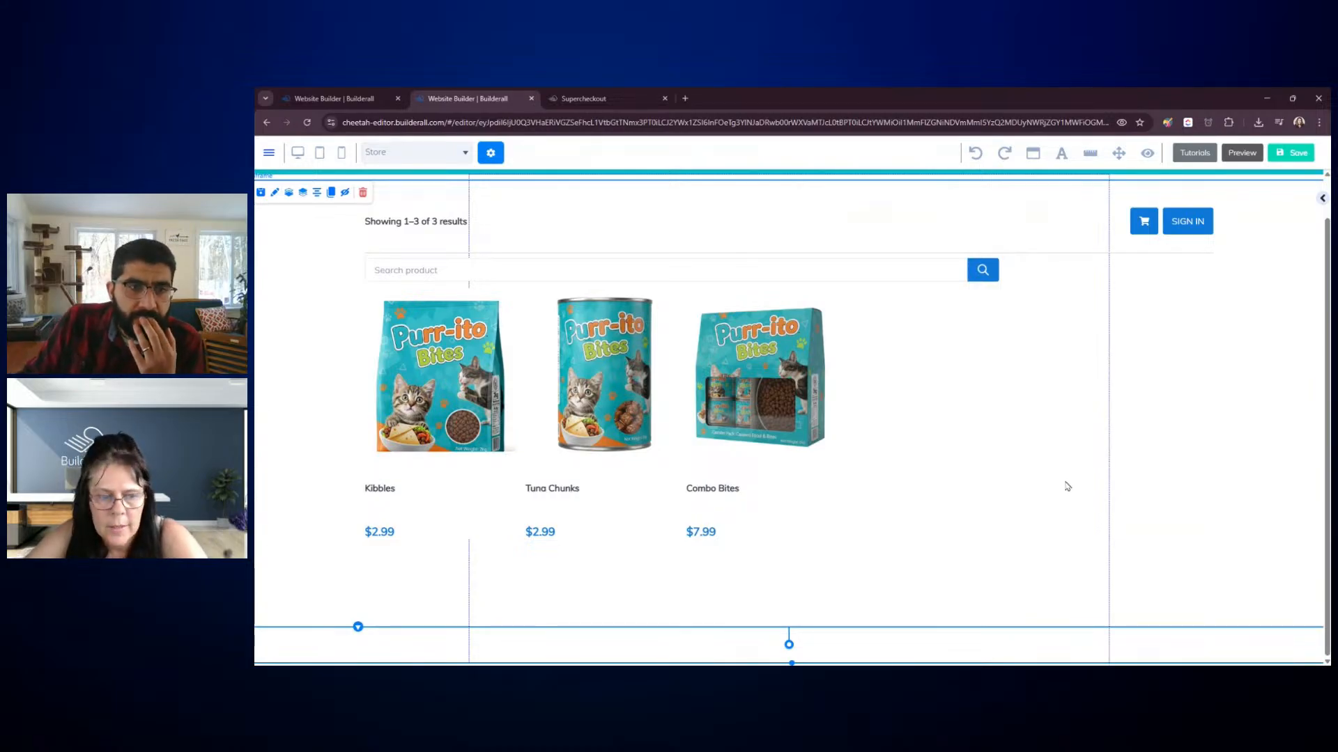
{"action": "scroll", "coordinate": [997, 514], "scroll_direction": "up", "scroll_amount": 1}
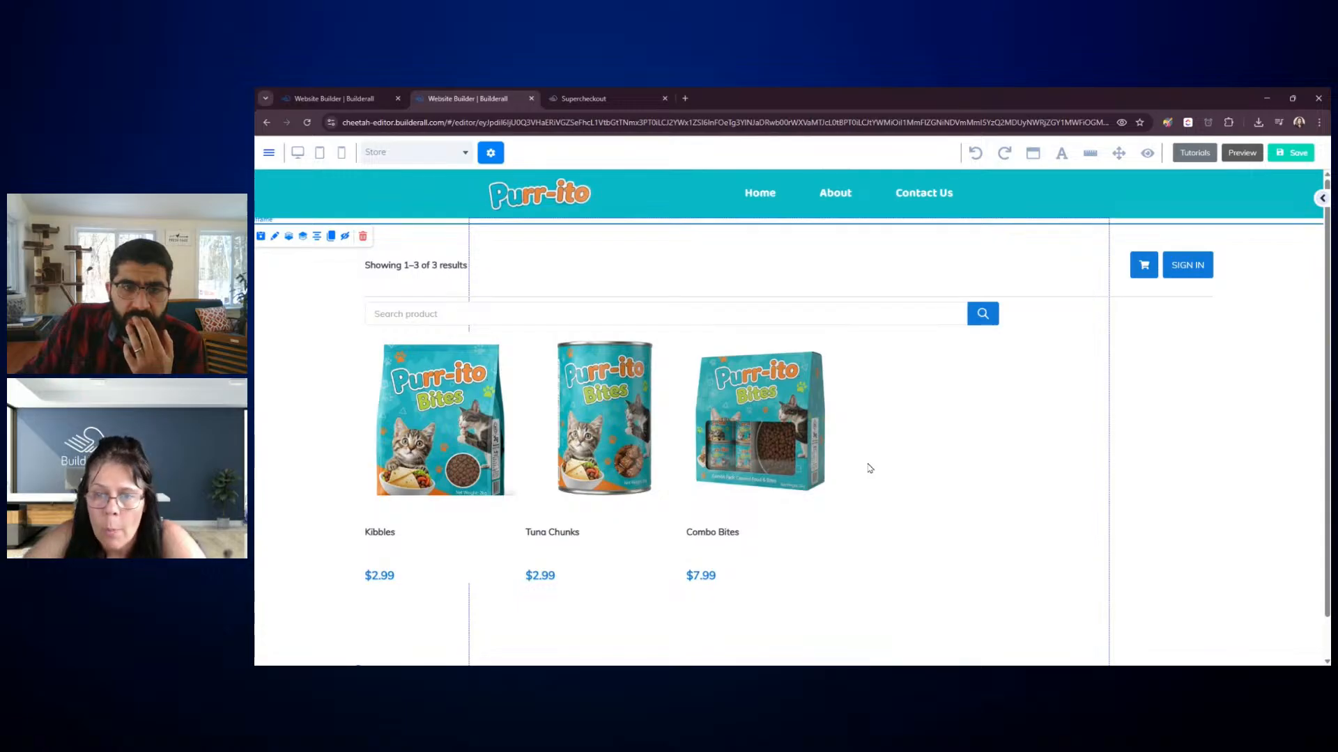
Save the Store page and publish the website
{"action": "left_click", "coordinate": [1285, 152]}
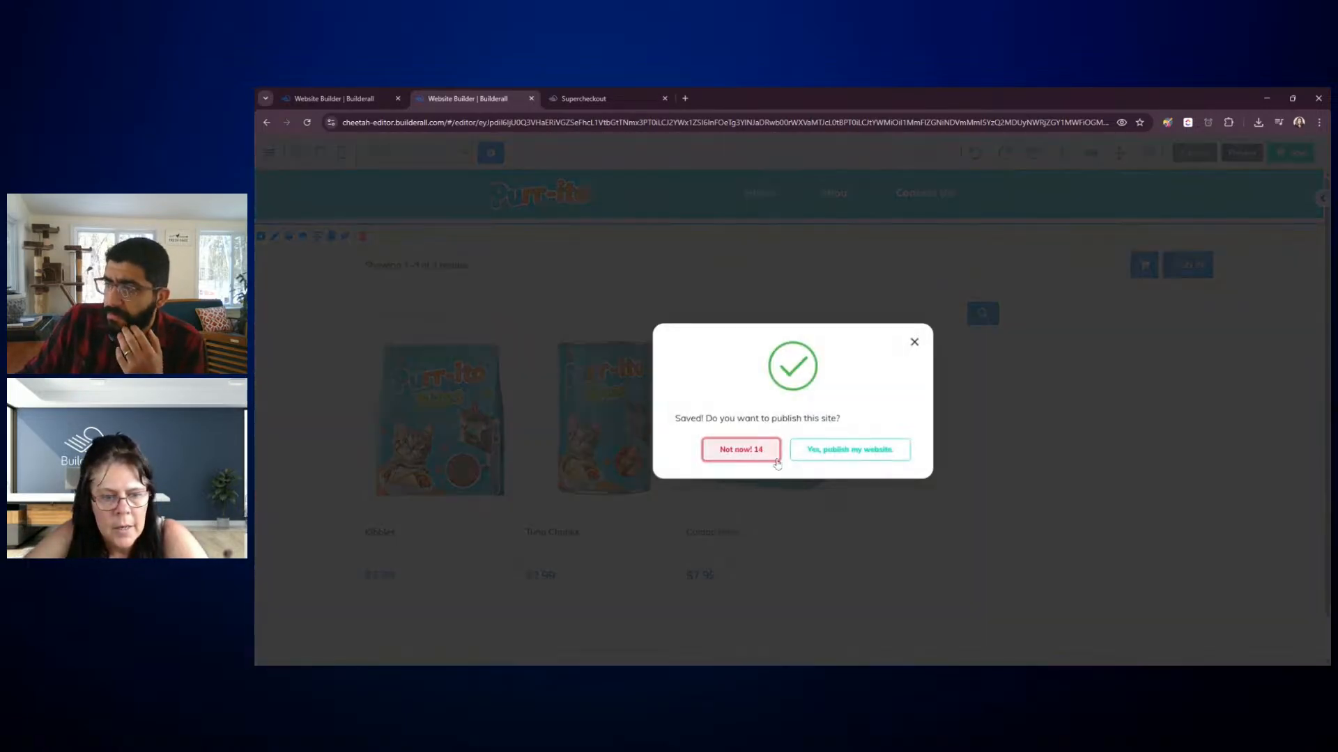
{"action": "left_click", "coordinate": [839, 452]}
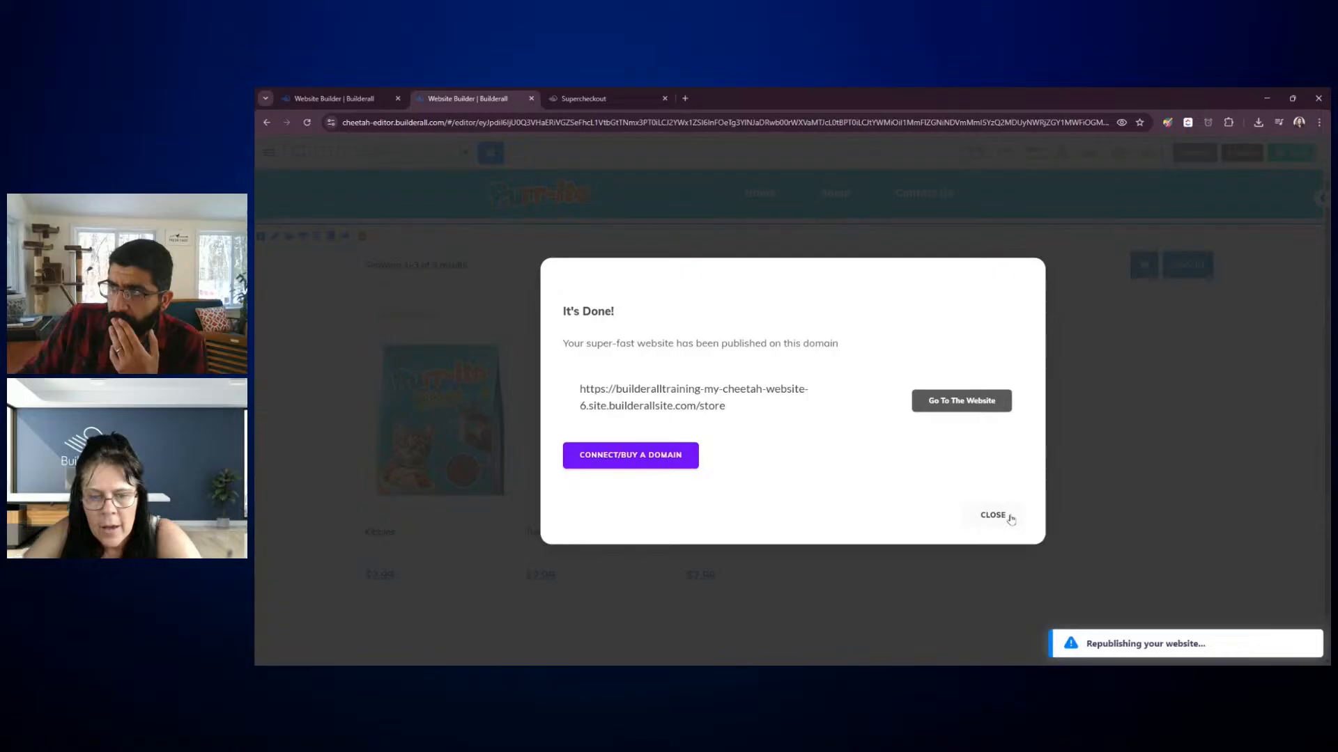
{"action": "left_click", "coordinate": [1000, 517]}
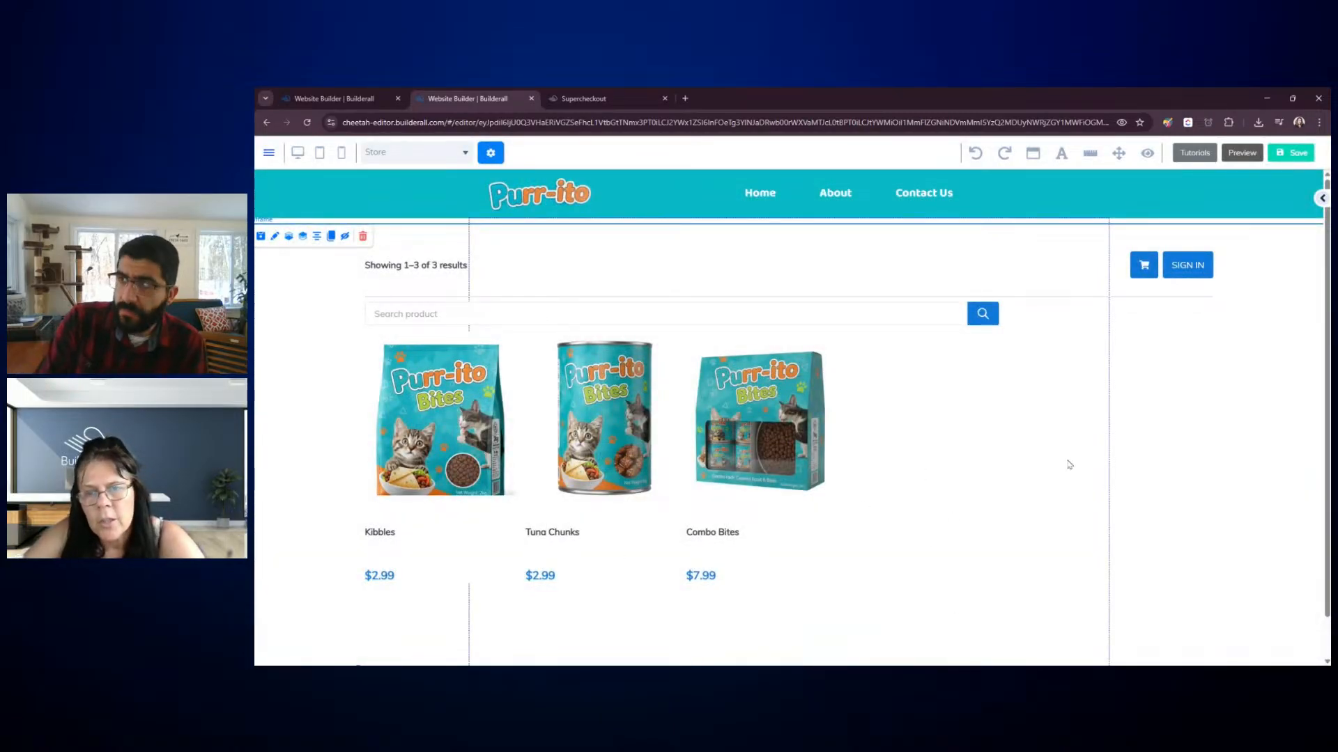
Close the Store page editor and return to the Website Builder's page list
{"action": "left_click", "coordinate": [533, 100]}
{"action": "left_click", "coordinate": [836, 202]}
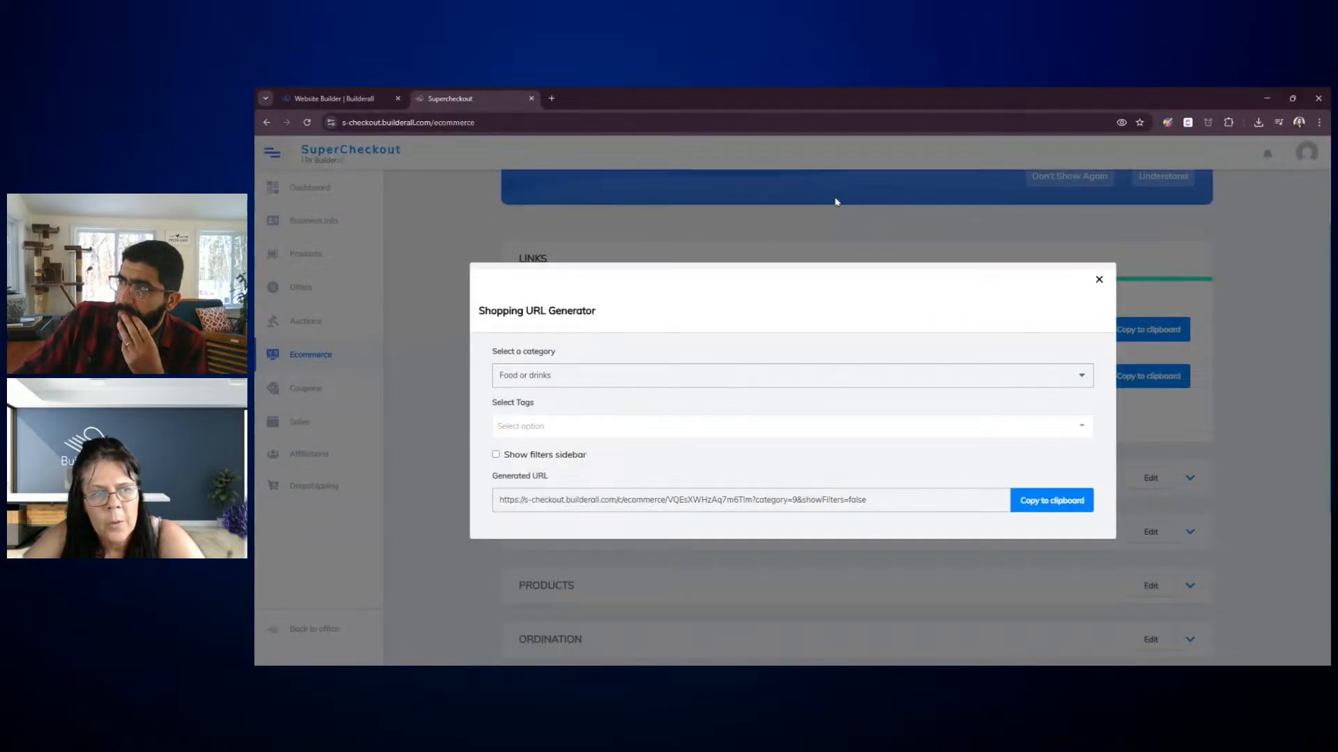
{"action": "left_click", "coordinate": [439, 307]}
{"action": "left_click", "coordinate": [348, 100]}
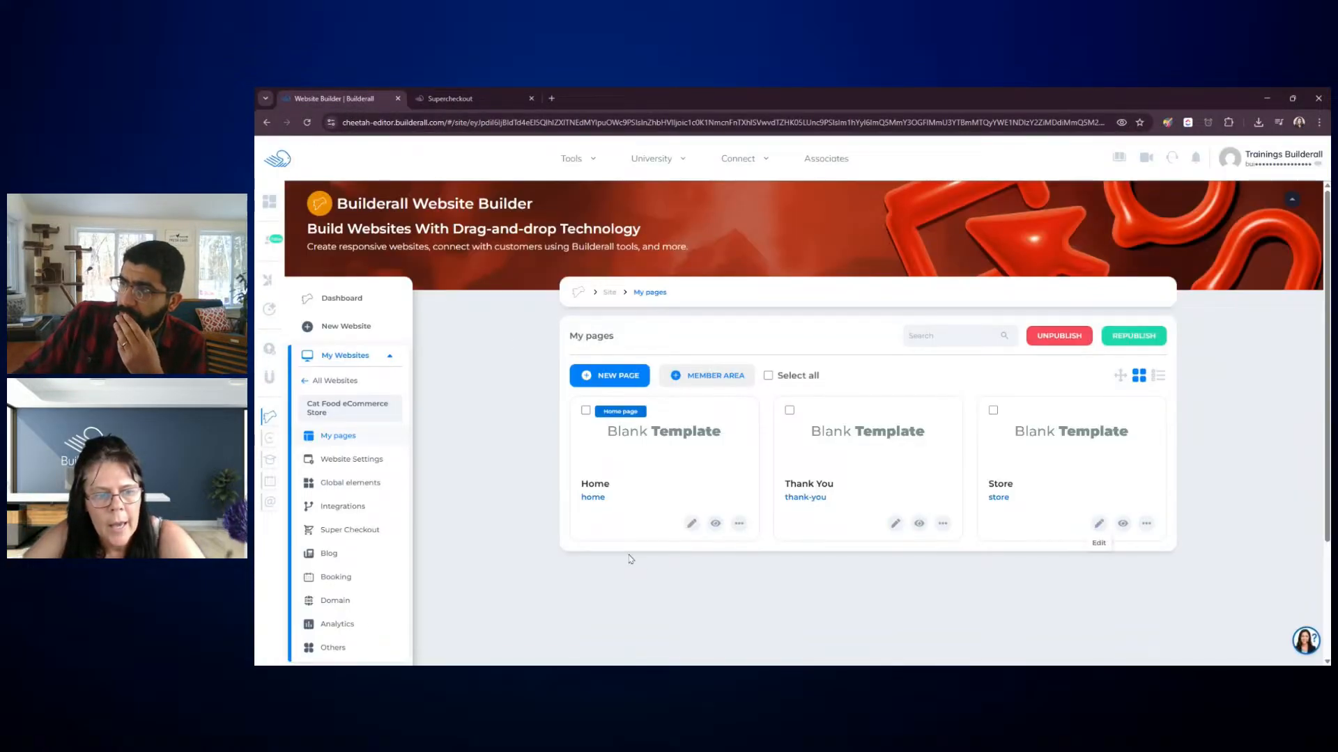
Open the Home page for editing and go to the teal panel below the hero banner
{"action": "left_click", "coordinate": [692, 524]}
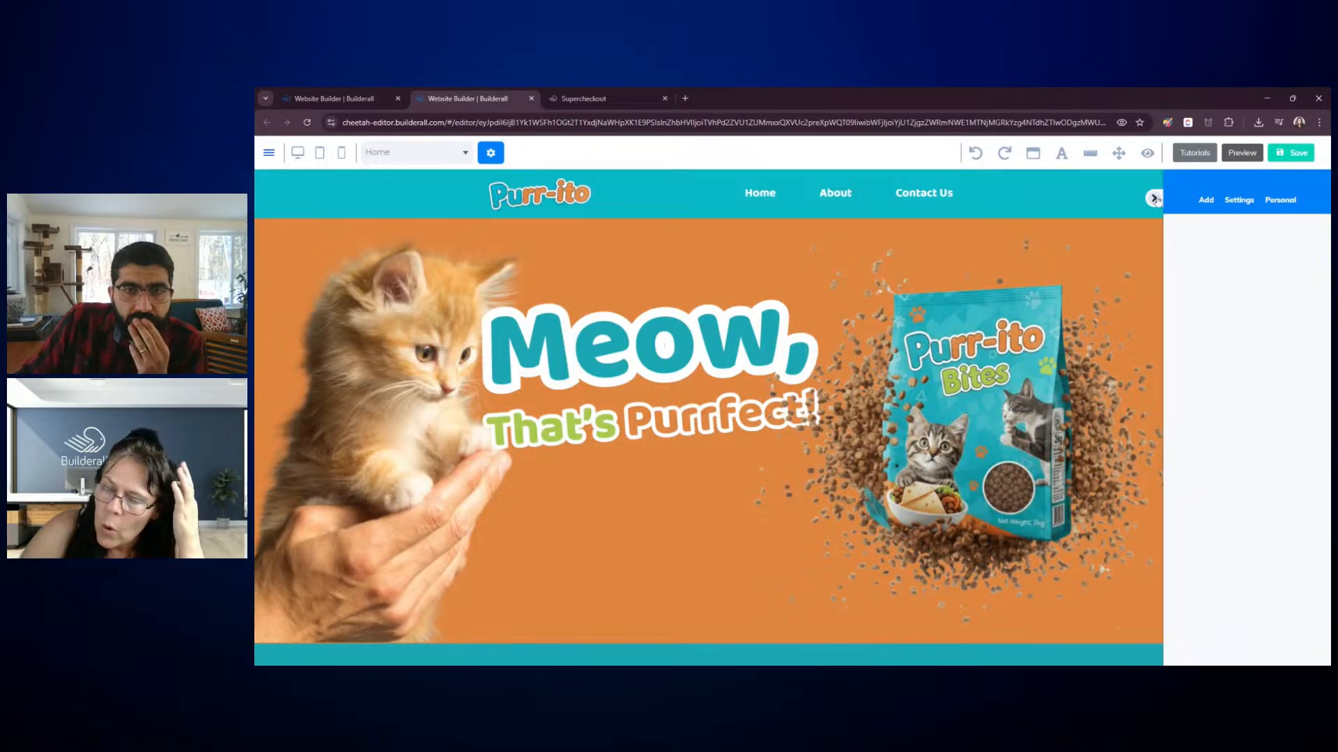
{"action": "left_click", "coordinate": [1154, 199]}
{"action": "scroll", "coordinate": [1220, 326], "scroll_direction": "down", "scroll_amount": 5}
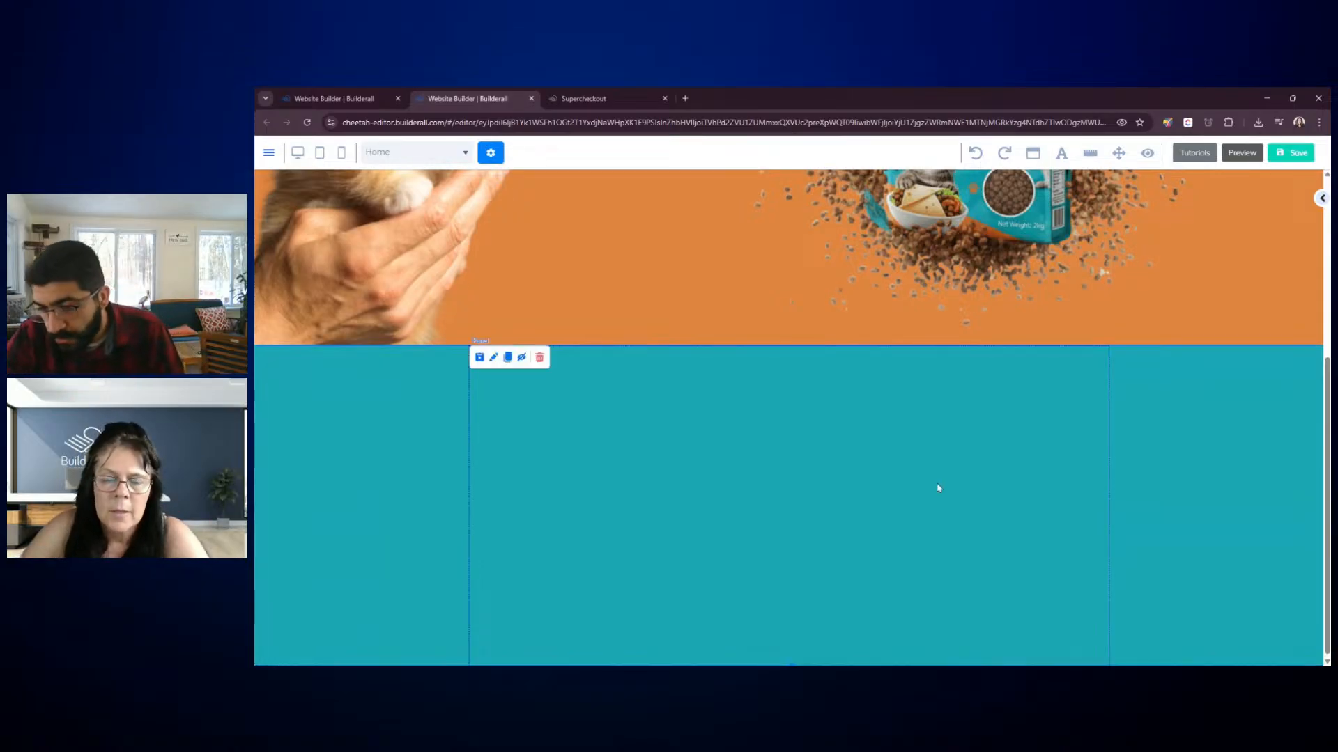
{"action": "scroll", "coordinate": [938, 487], "scroll_direction": "up", "scroll_amount": 1}
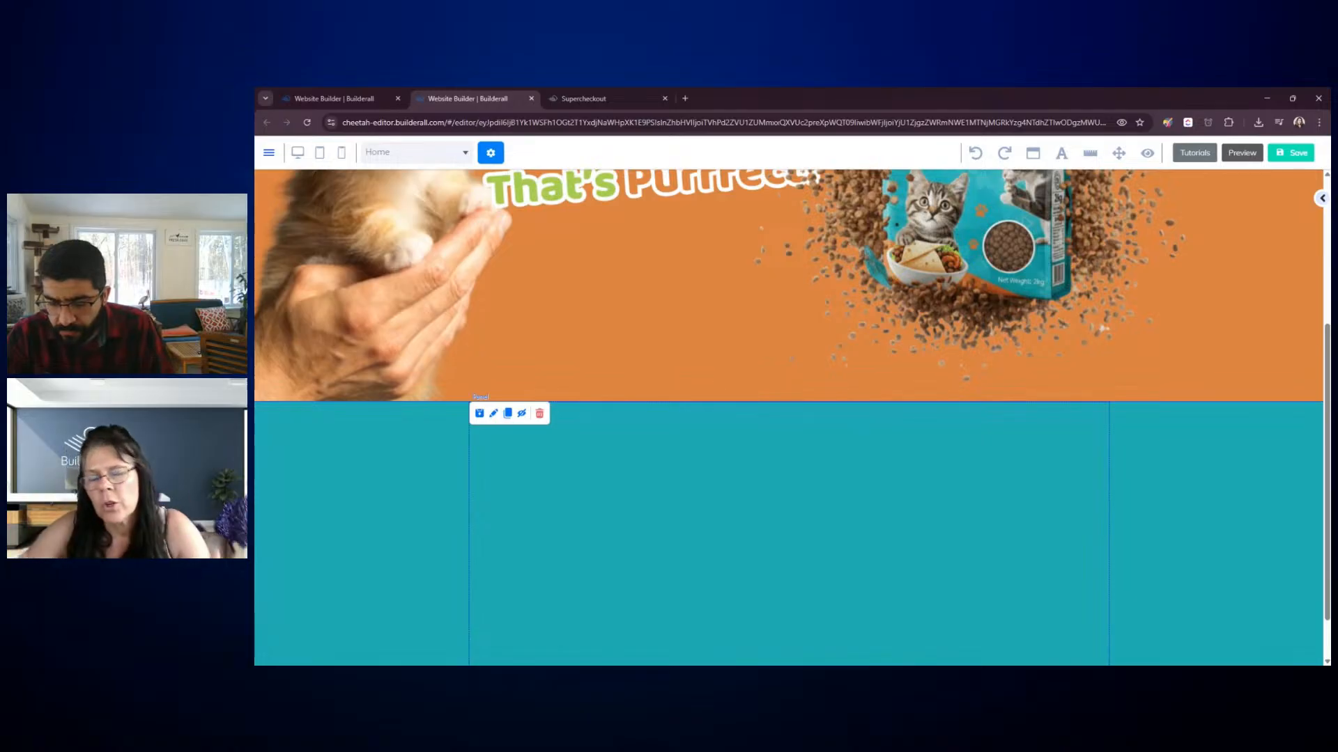
{"action": "scroll", "coordinate": [954, 413], "scroll_direction": "down", "scroll_amount": 1}
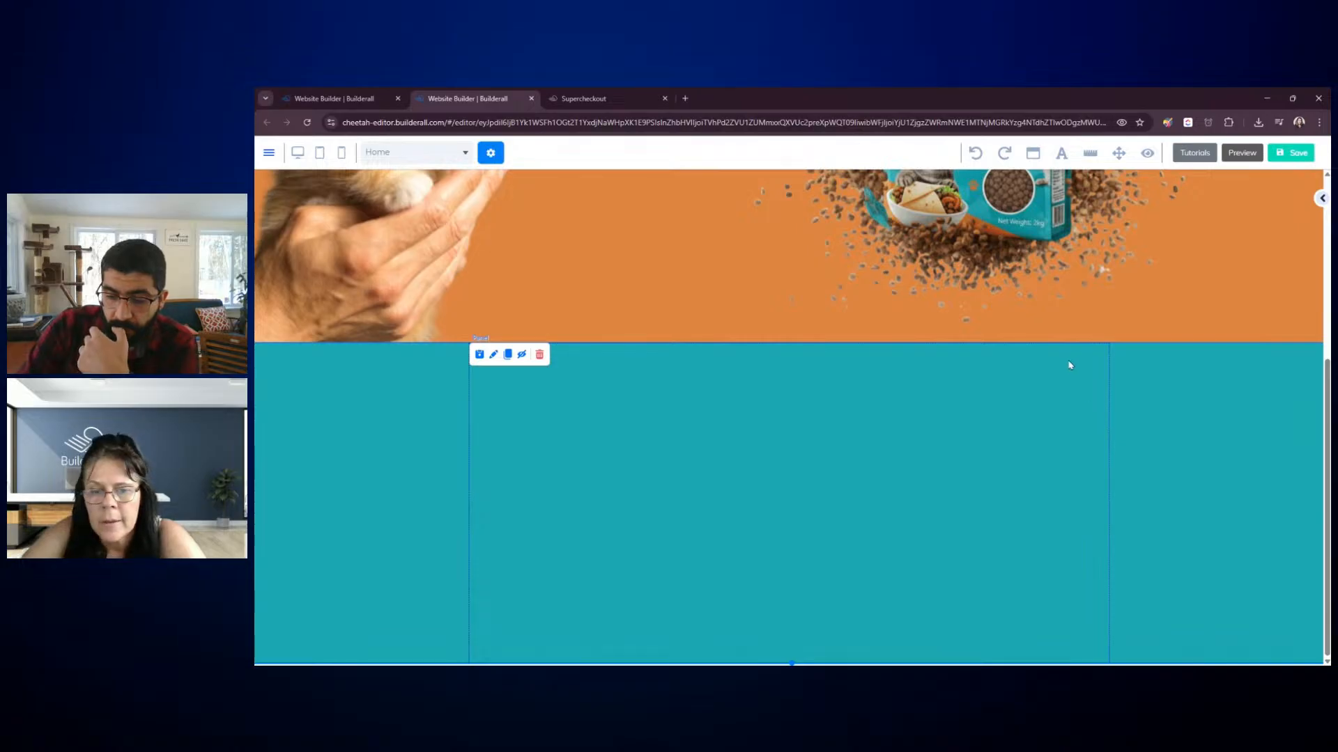
Delete the leftover image element from the teal panel below the hero banner
{"action": "double_click", "coordinate": [973, 385]}
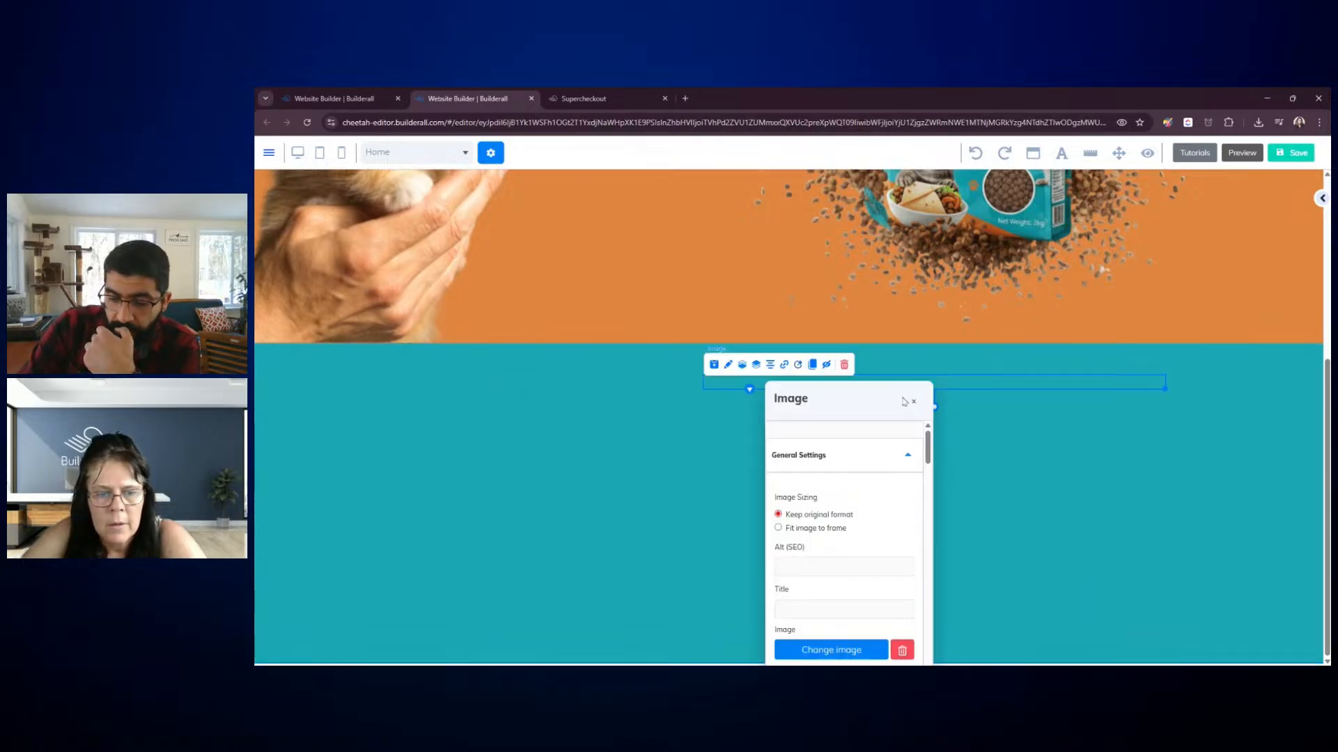
{"action": "left_click", "coordinate": [845, 367]}
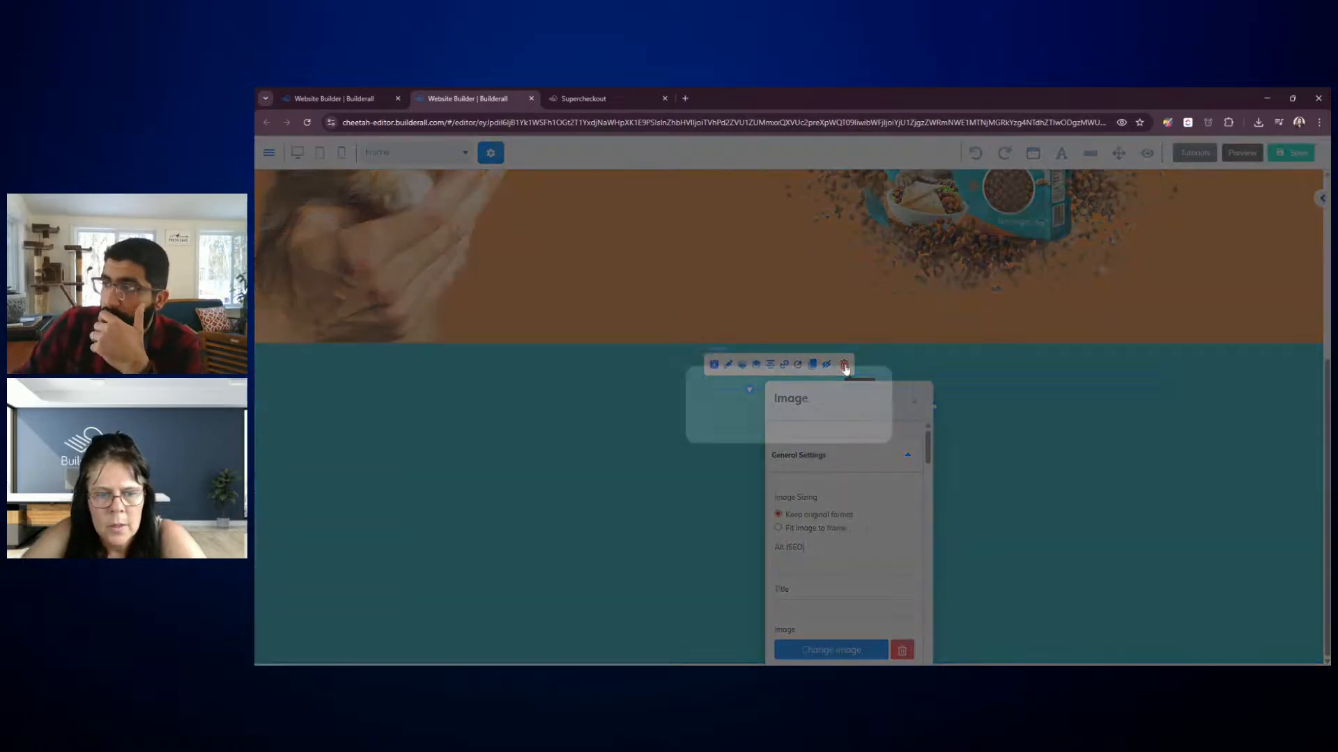
{"action": "left_click", "coordinate": [788, 417]}
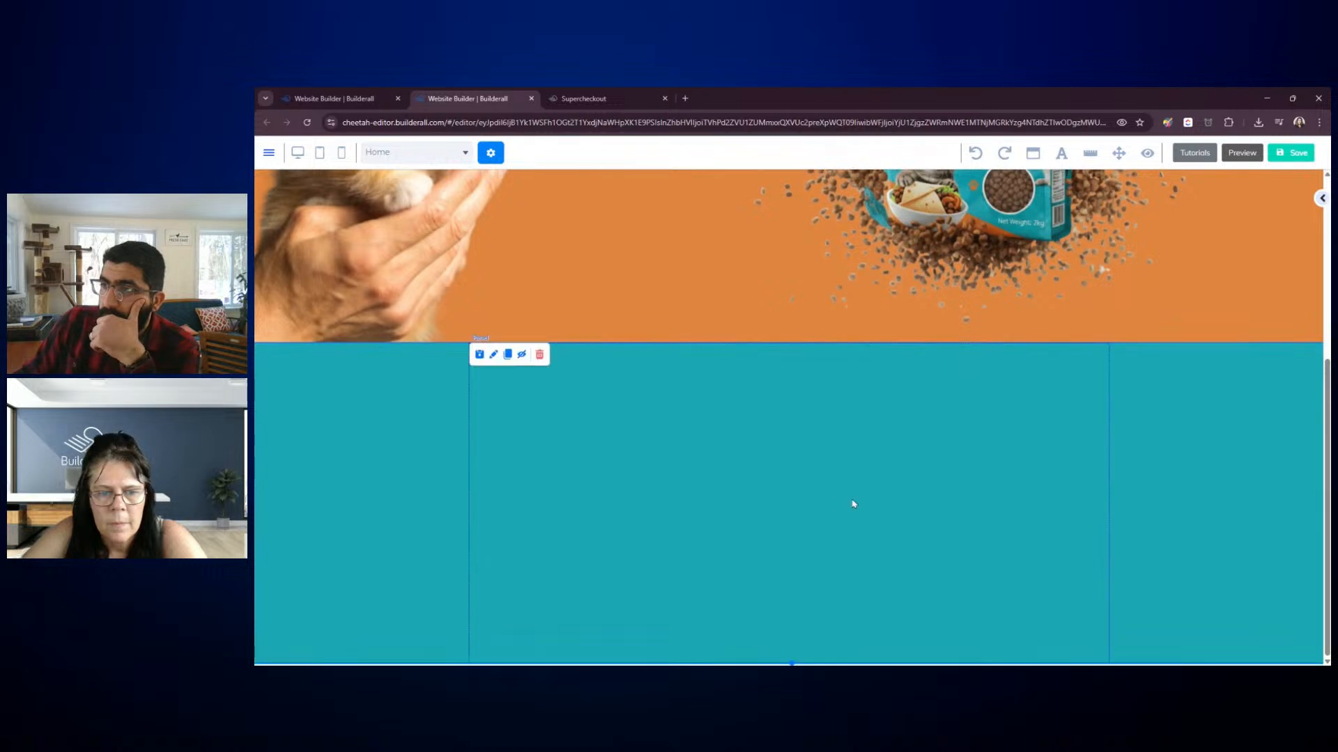
Add a white box element to the teal panel
{"action": "left_click", "coordinate": [1322, 199]}
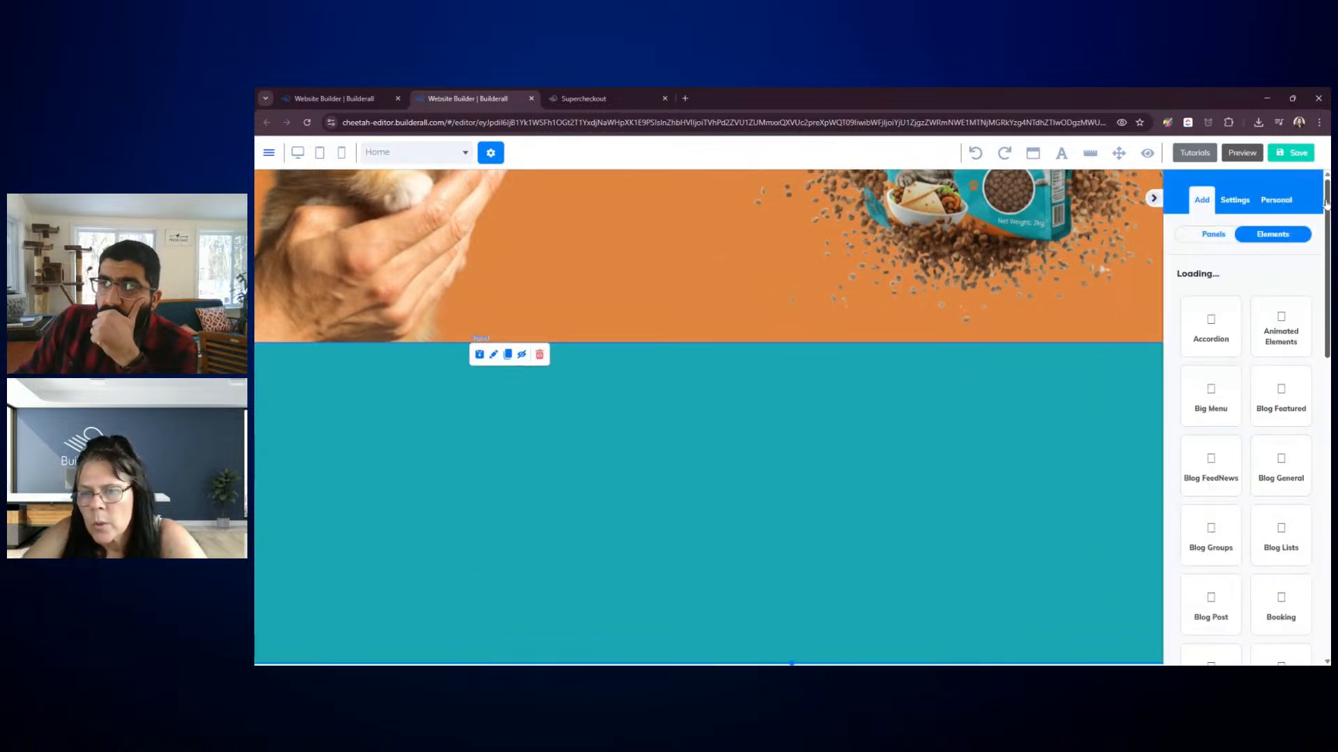
{"action": "scroll", "coordinate": [1269, 320], "scroll_direction": "down", "scroll_amount": 2}
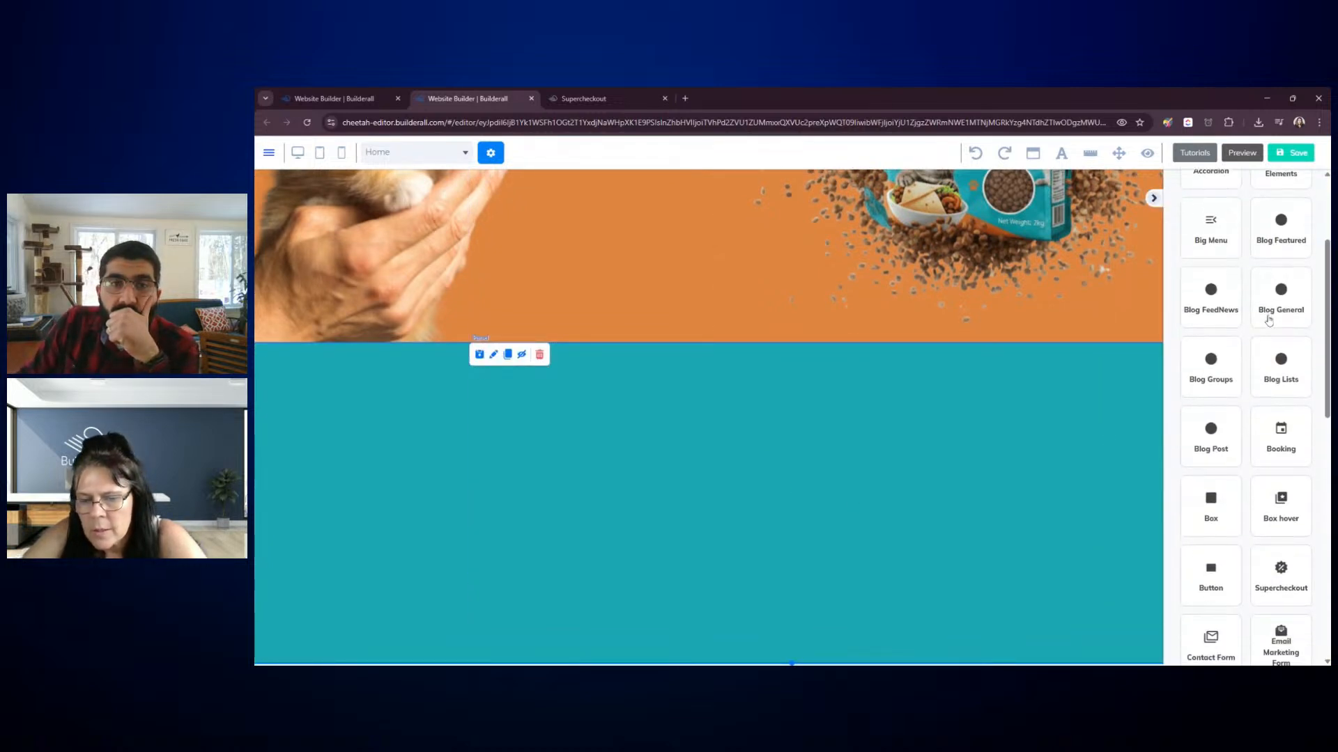
{"action": "scroll", "coordinate": [1240, 362], "scroll_direction": "down", "scroll_amount": 2}
{"action": "left_click", "coordinate": [1213, 400]}
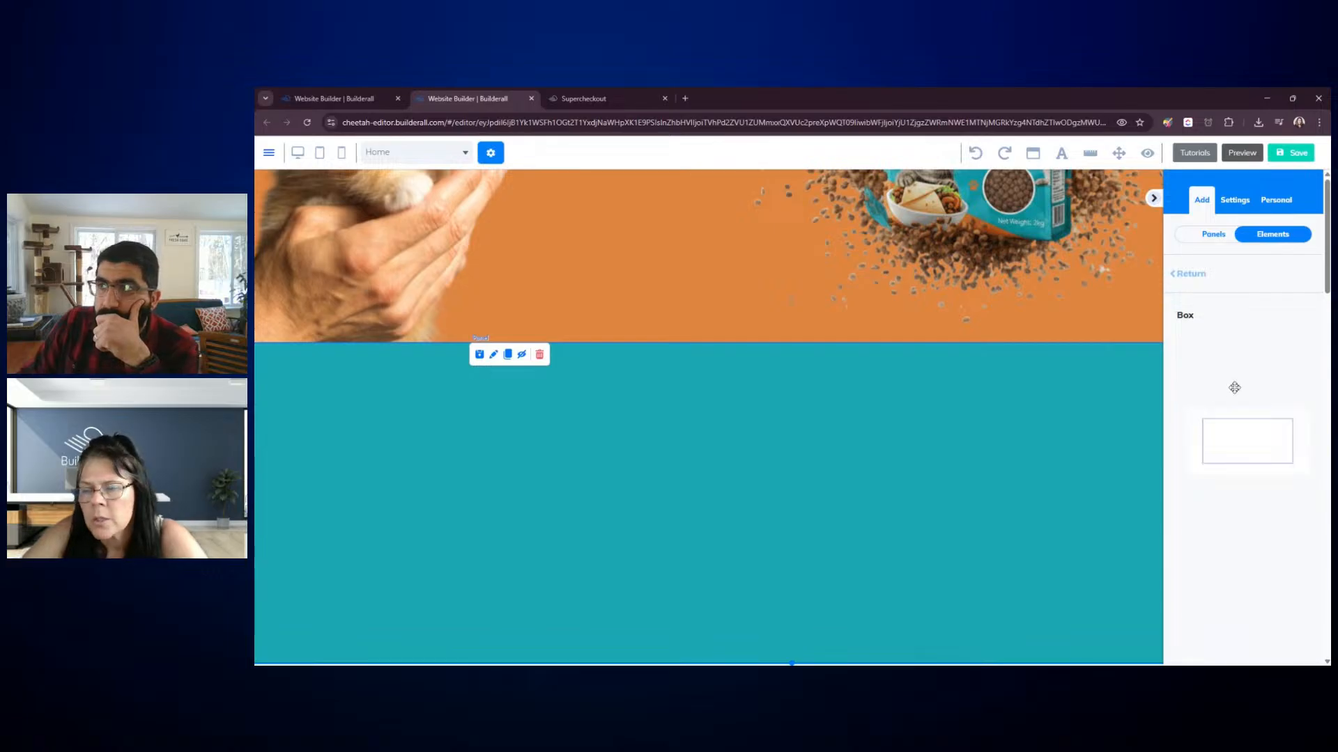
{"action": "left_click_drag", "start_coordinate": [1245, 367], "coordinate": [782, 411]}
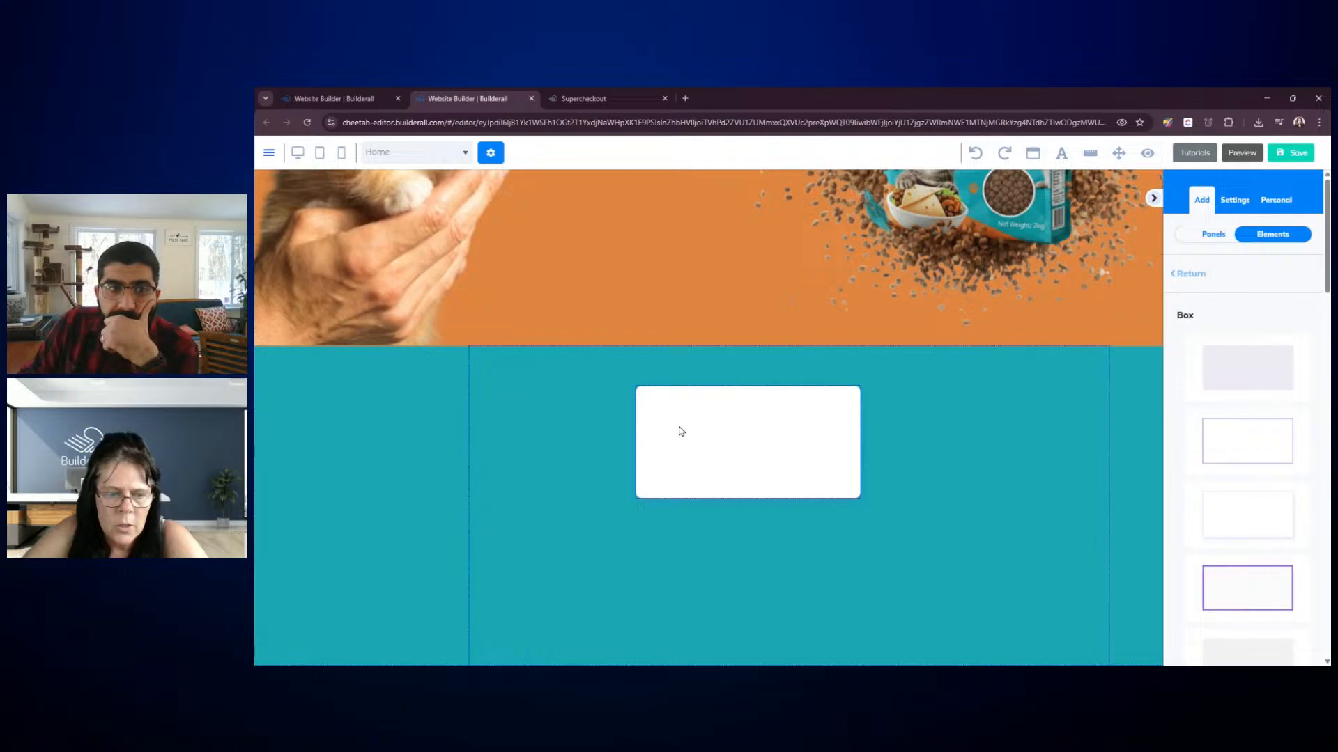
Move the white box to the left edge of the teal panel's content area and stretch it into a tall card
{"action": "left_click", "coordinate": [681, 431]}
{"action": "left_click_drag", "start_coordinate": [703, 476], "coordinate": [704, 630]}
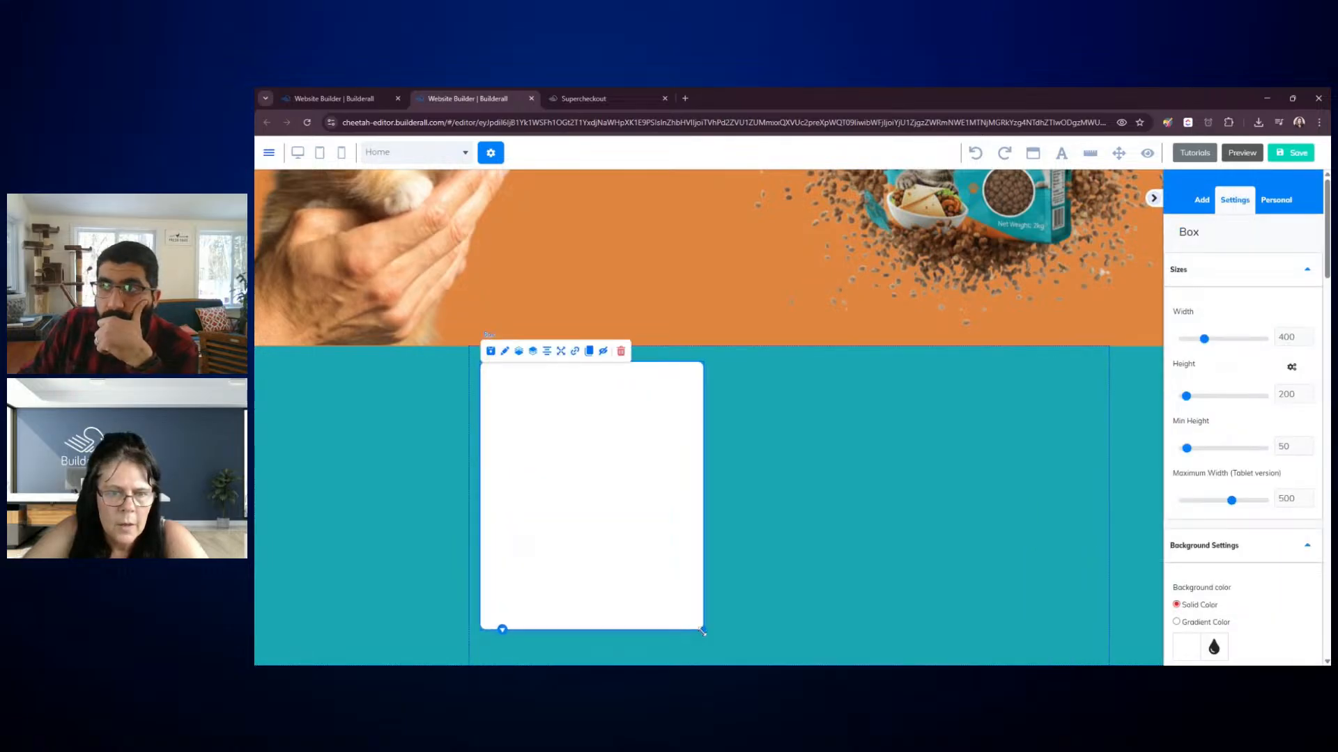
{"action": "left_click", "coordinate": [1154, 200]}
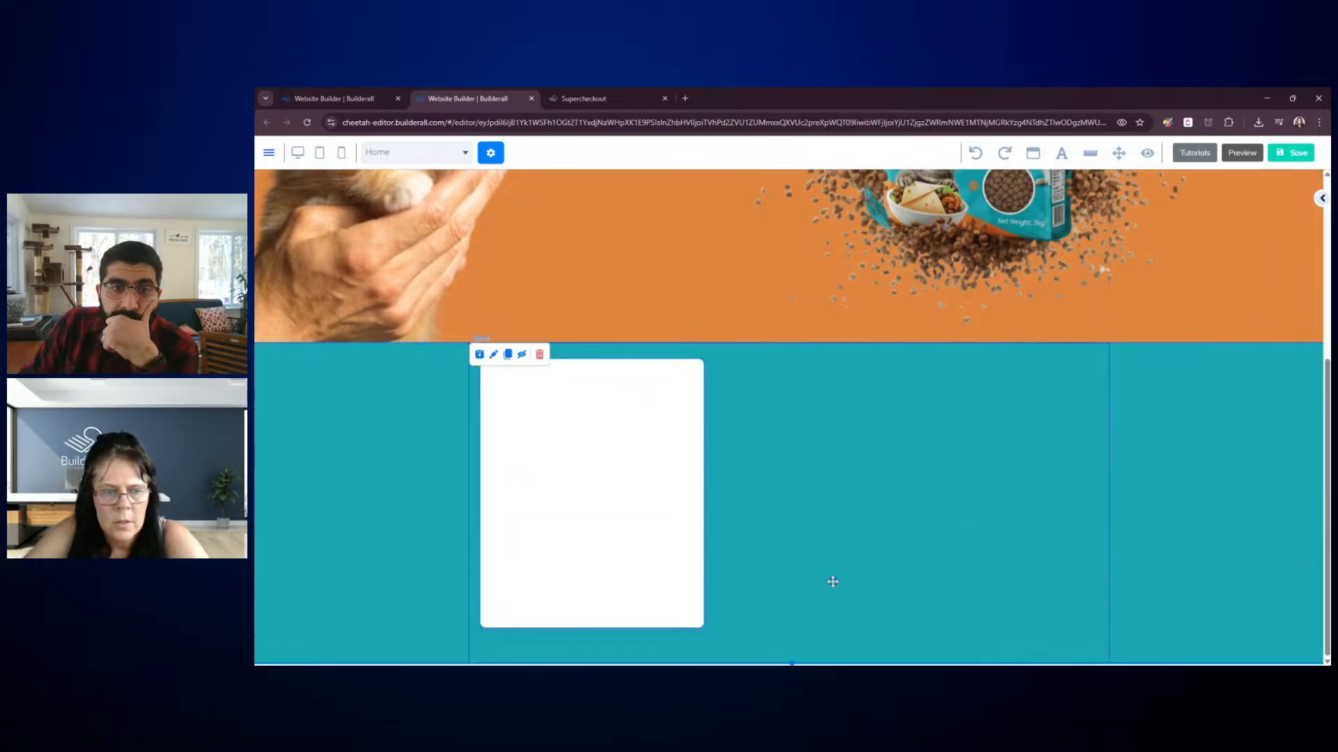
{"action": "left_click_drag", "start_coordinate": [681, 602], "coordinate": [675, 603]}
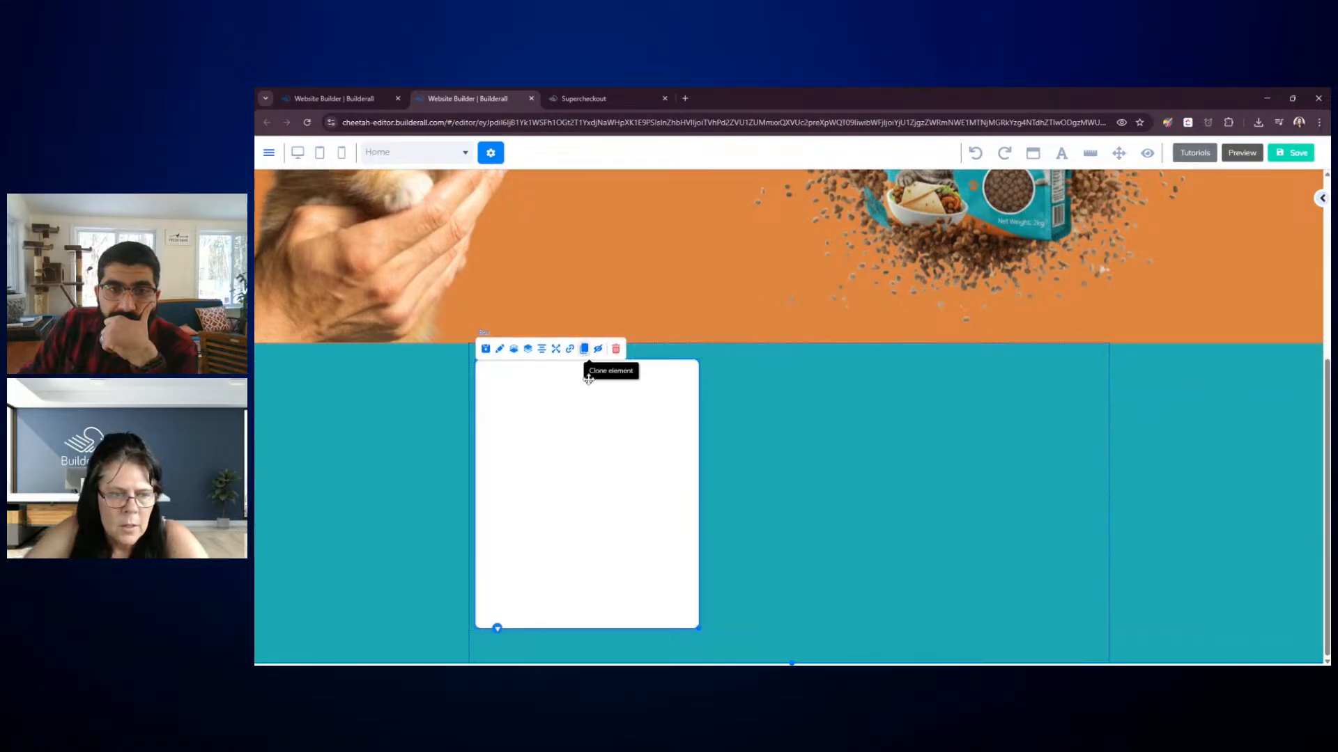
{"action": "left_click", "coordinate": [821, 487]}
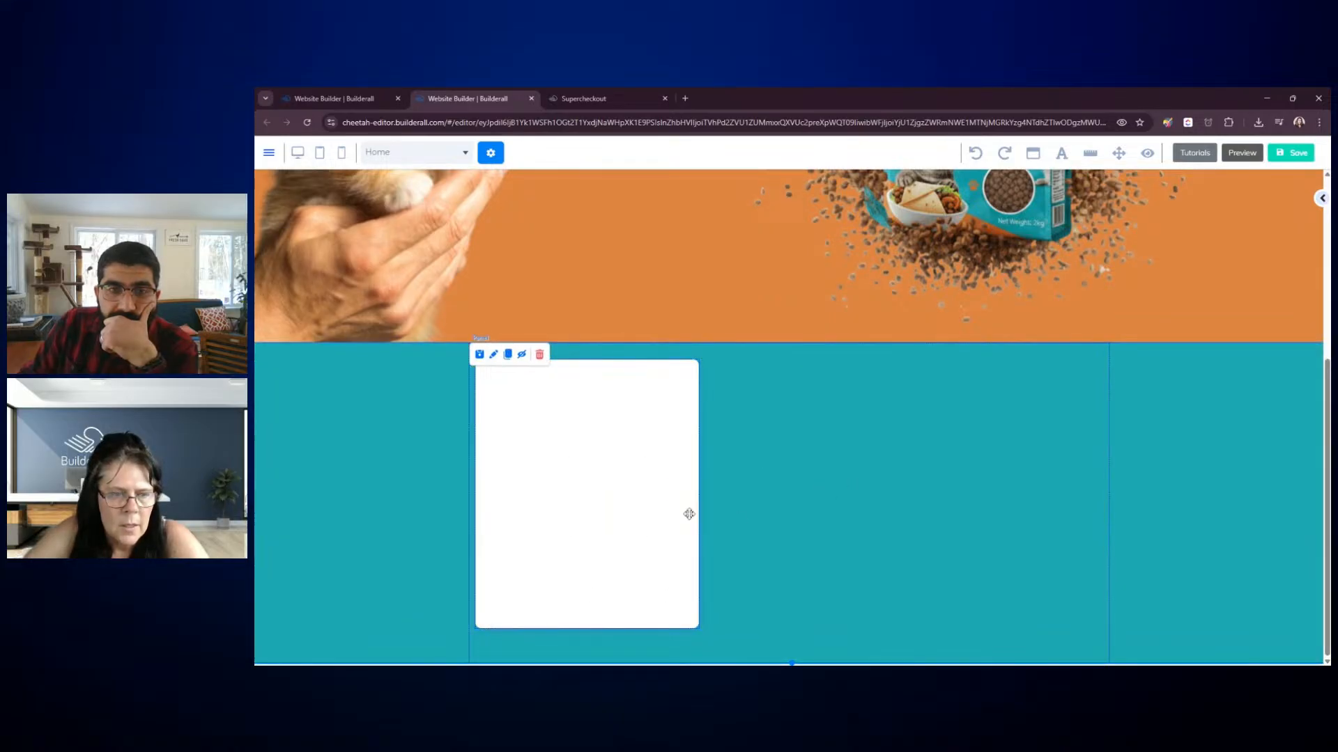
{"action": "left_click", "coordinate": [616, 472]}
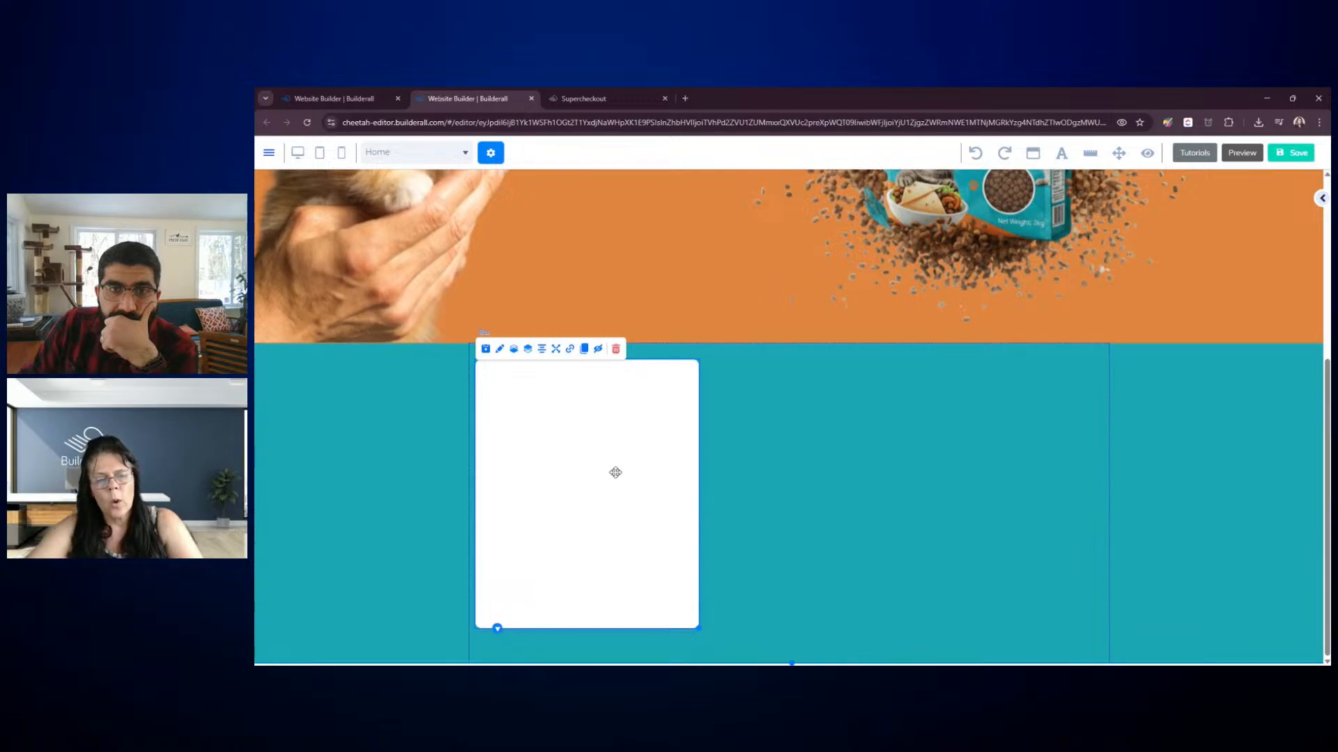
Add a horizontal image element inside the white box
{"action": "left_click", "coordinate": [1322, 200]}
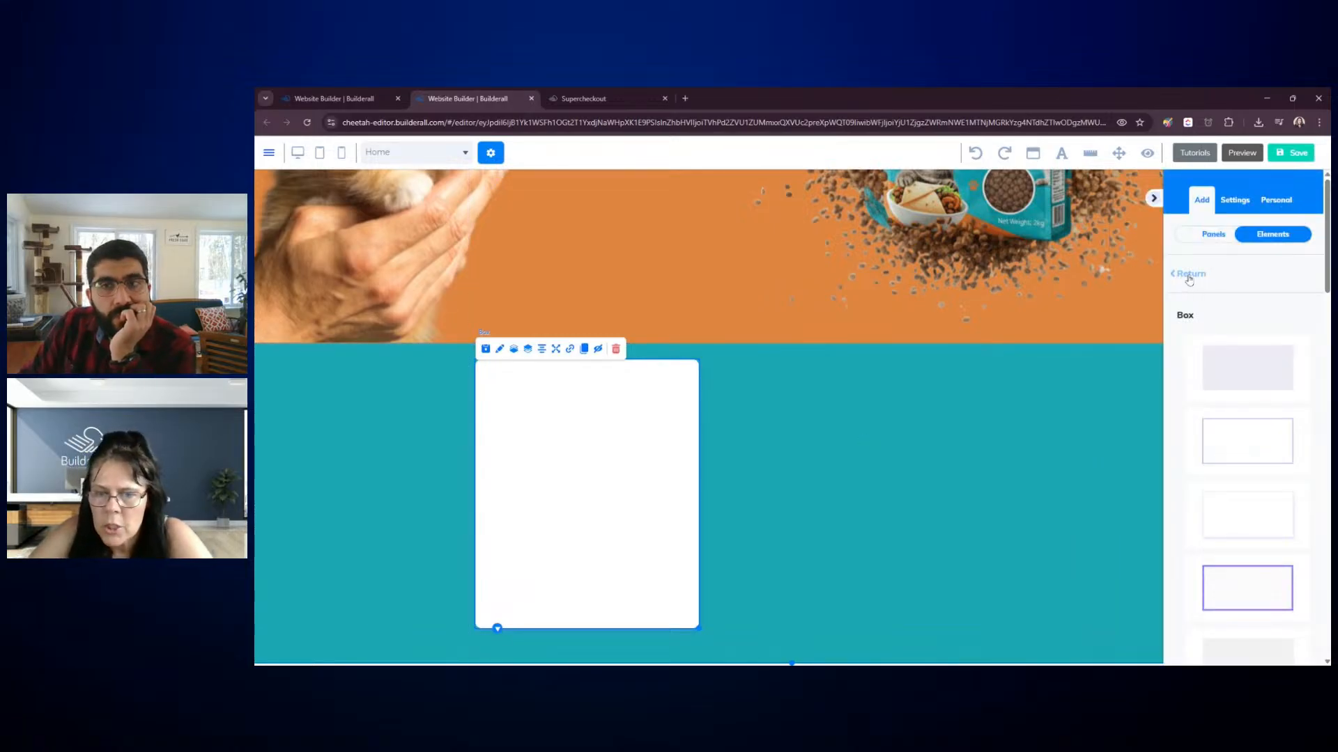
{"action": "scroll", "coordinate": [1243, 364], "scroll_direction": "down", "scroll_amount": 5}
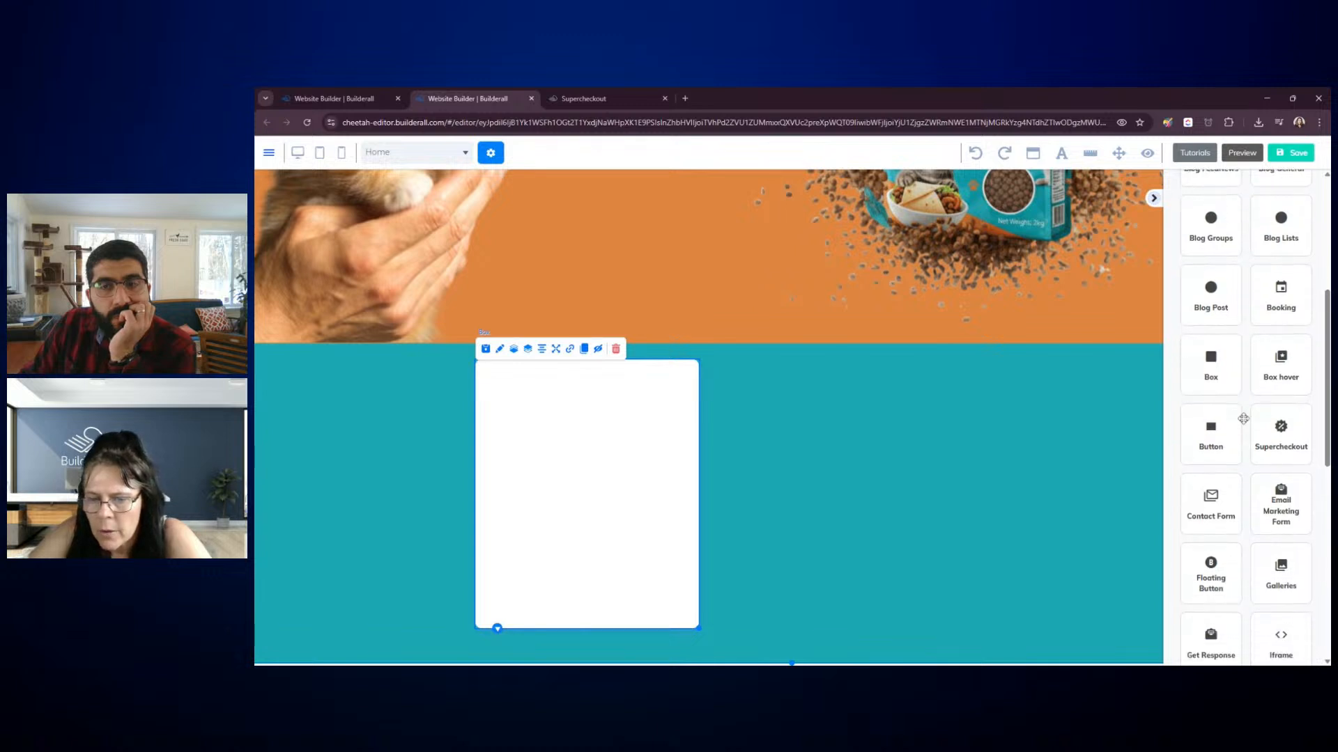
{"action": "scroll", "coordinate": [1243, 418], "scroll_direction": "down", "scroll_amount": 1}
{"action": "left_click", "coordinate": [1211, 540]}
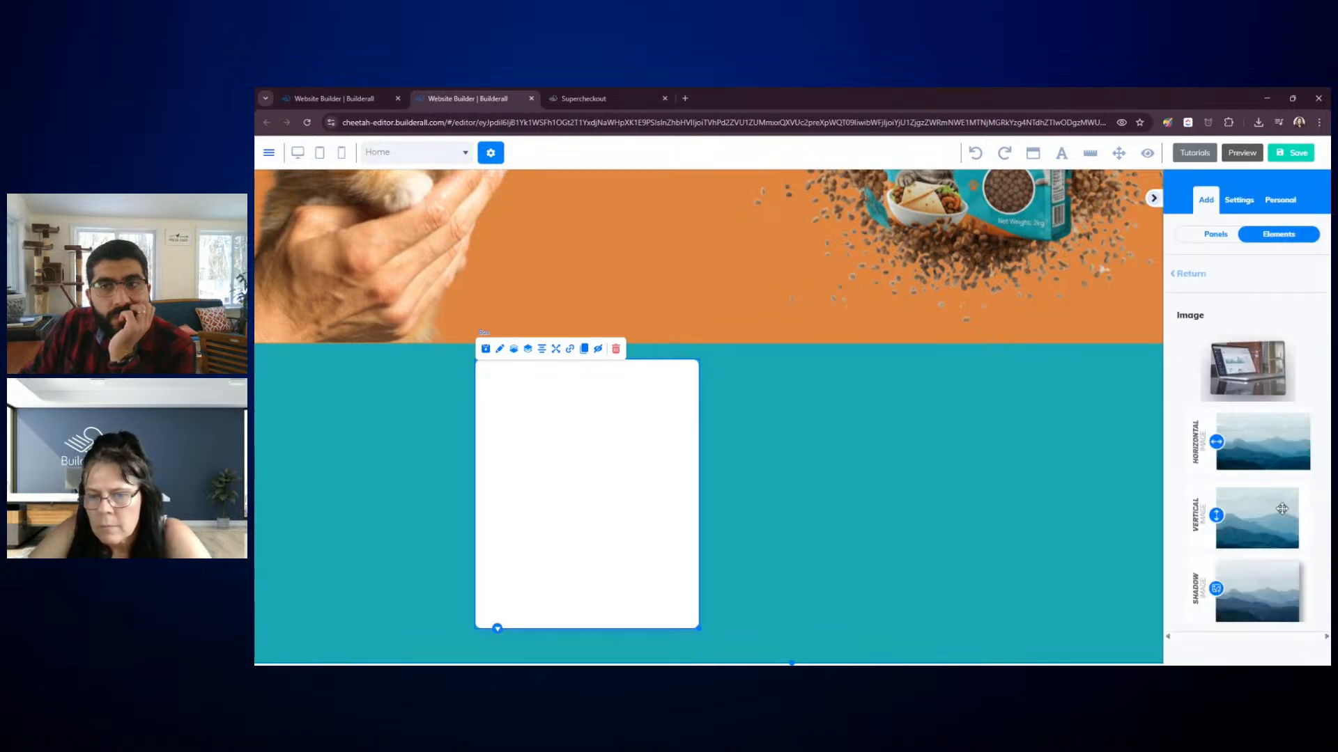
{"action": "left_click_drag", "start_coordinate": [1289, 446], "coordinate": [992, 510]}
{"action": "left_click_drag", "start_coordinate": [827, 514], "coordinate": [743, 531]}
{"action": "left_click", "coordinate": [743, 531]}
{"action": "left_click", "coordinate": [1154, 199]}
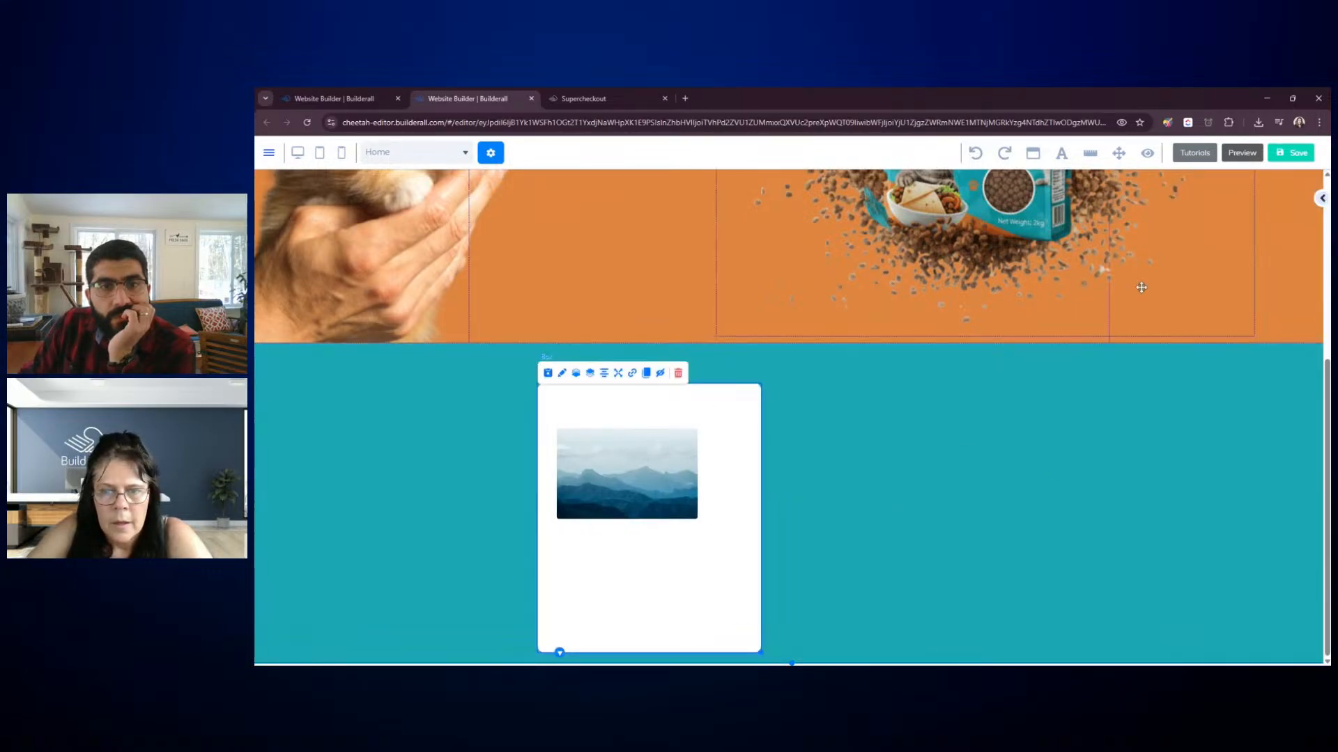
Increase the teal panel's height to about 1050
{"action": "left_click", "coordinate": [868, 532]}
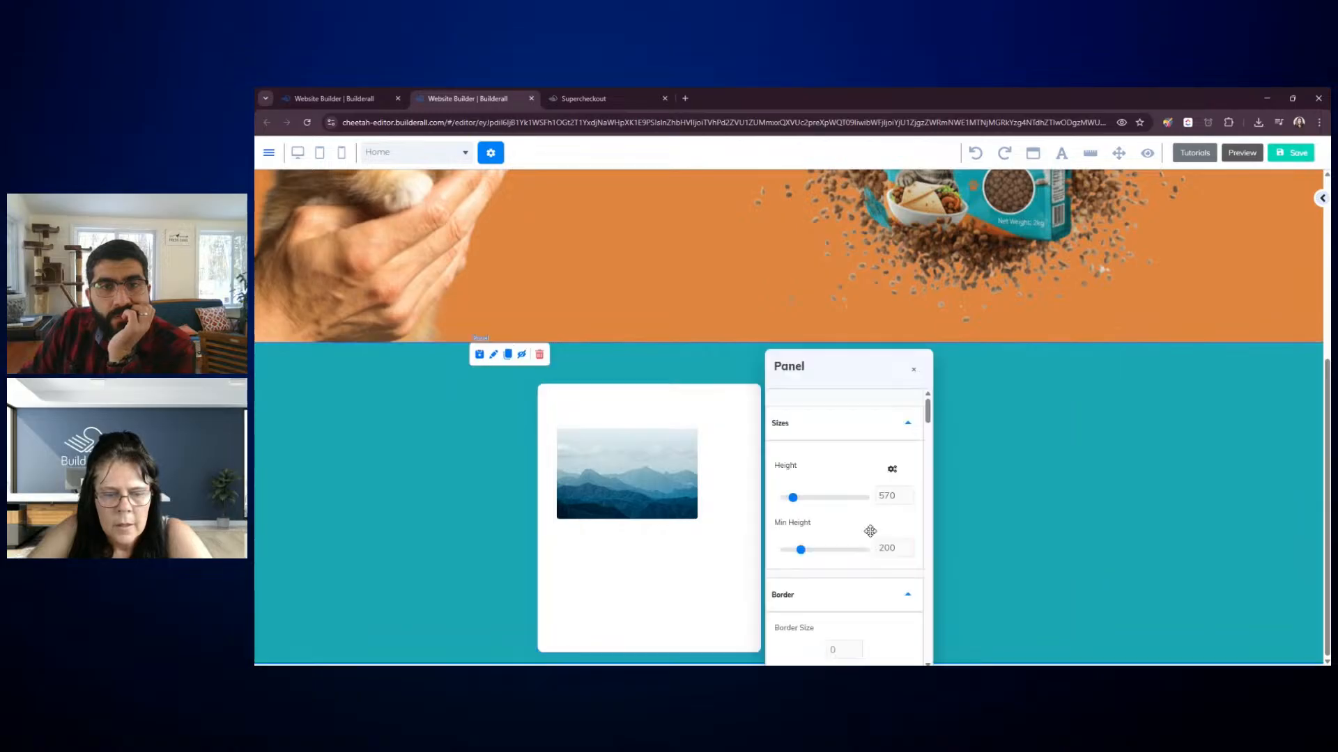
{"action": "left_click_drag", "start_coordinate": [841, 374], "coordinate": [1106, 267]}
{"action": "left_click_drag", "start_coordinate": [1057, 391], "coordinate": [1065, 390]}
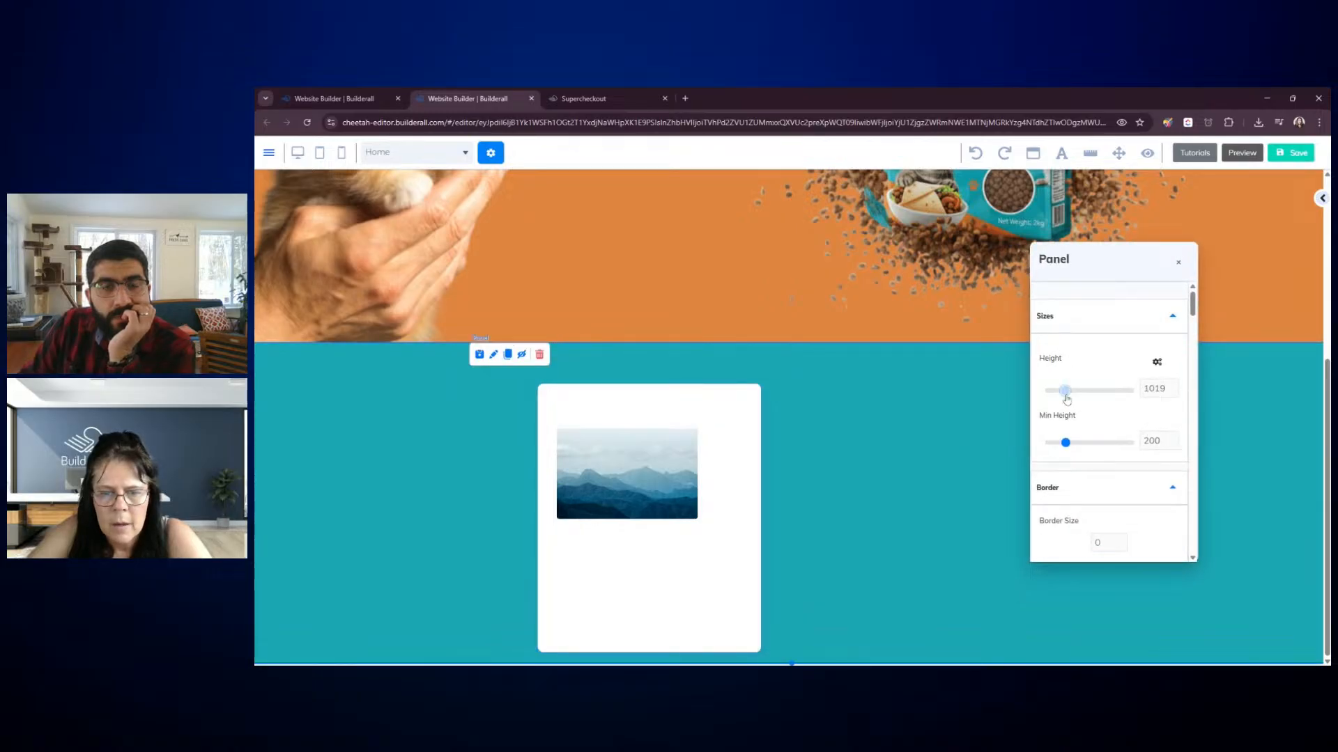
Move the white box and its image down and left, leaving room for a heading above it
{"action": "scroll", "coordinate": [941, 422], "scroll_direction": "down", "scroll_amount": 3}
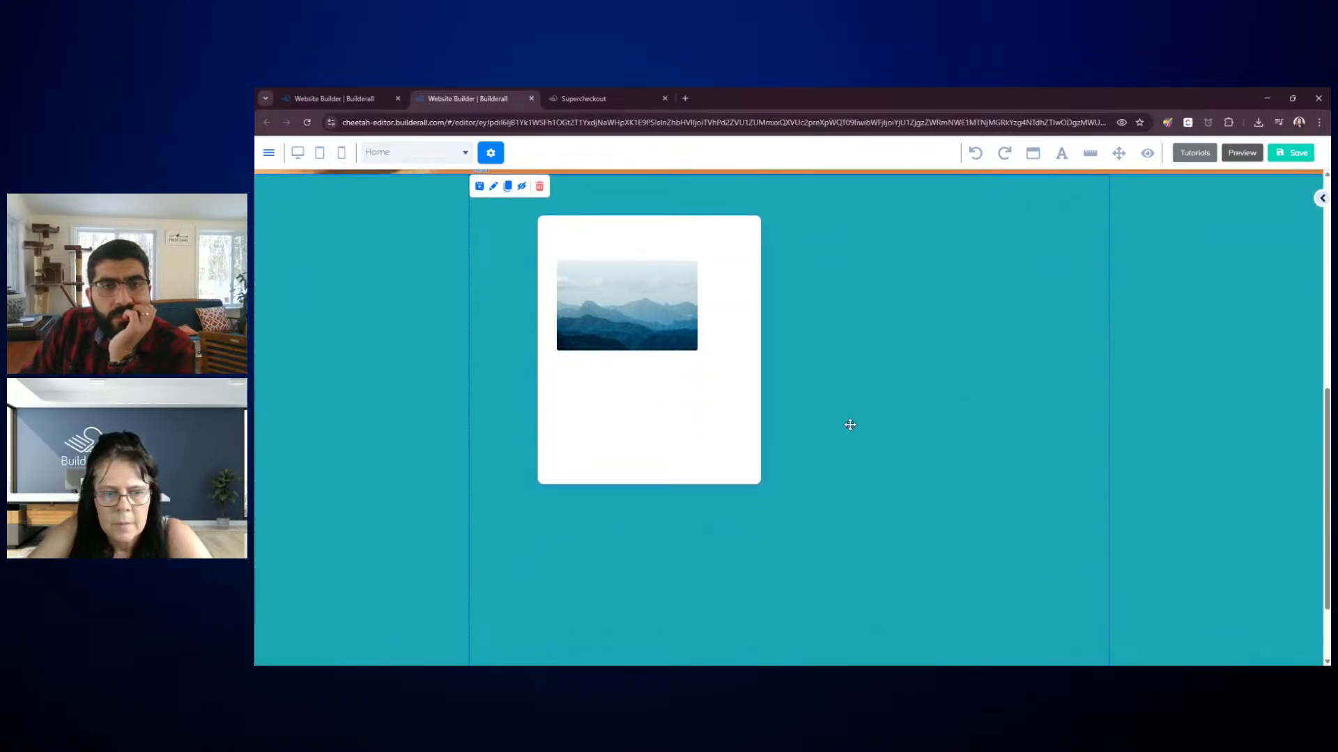
{"action": "left_click_drag", "start_coordinate": [716, 438], "coordinate": [669, 517]}
{"action": "scroll", "coordinate": [968, 383], "scroll_direction": "up", "scroll_amount": 6}
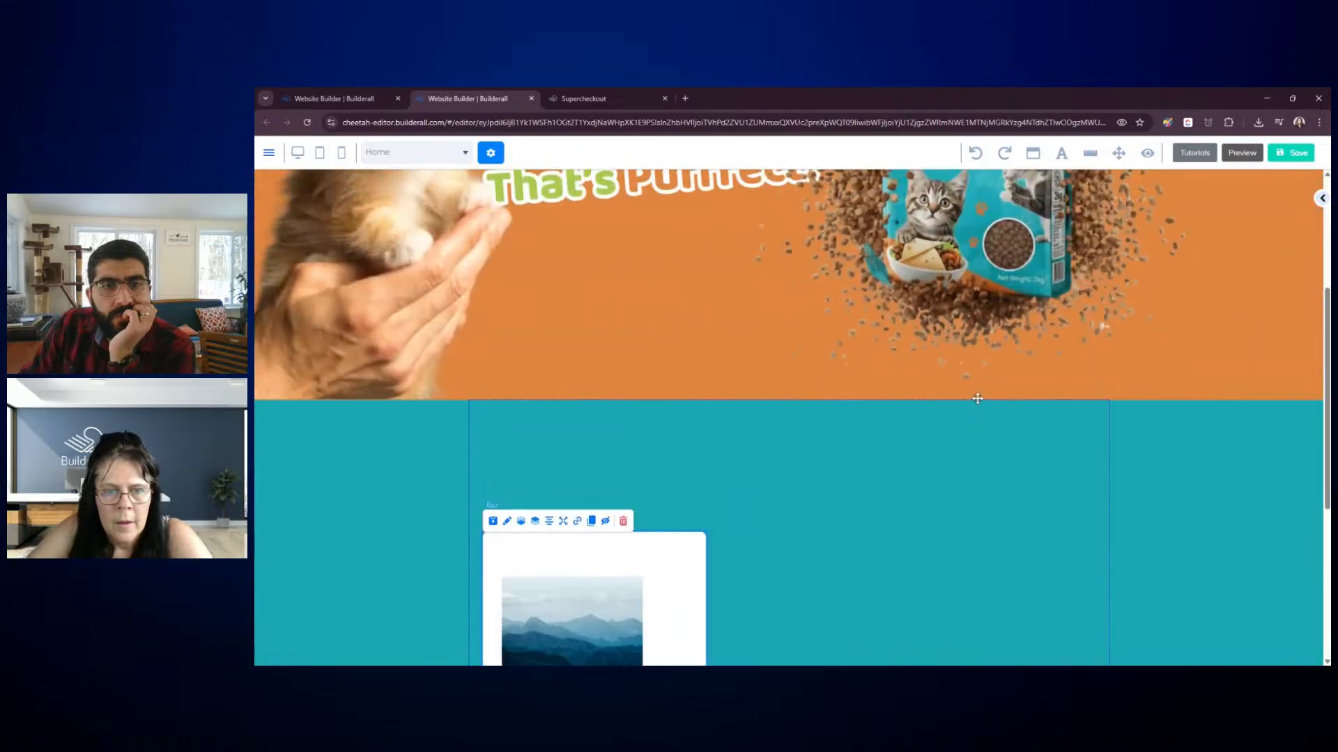
{"action": "scroll", "coordinate": [958, 363], "scroll_direction": "down", "scroll_amount": 4}
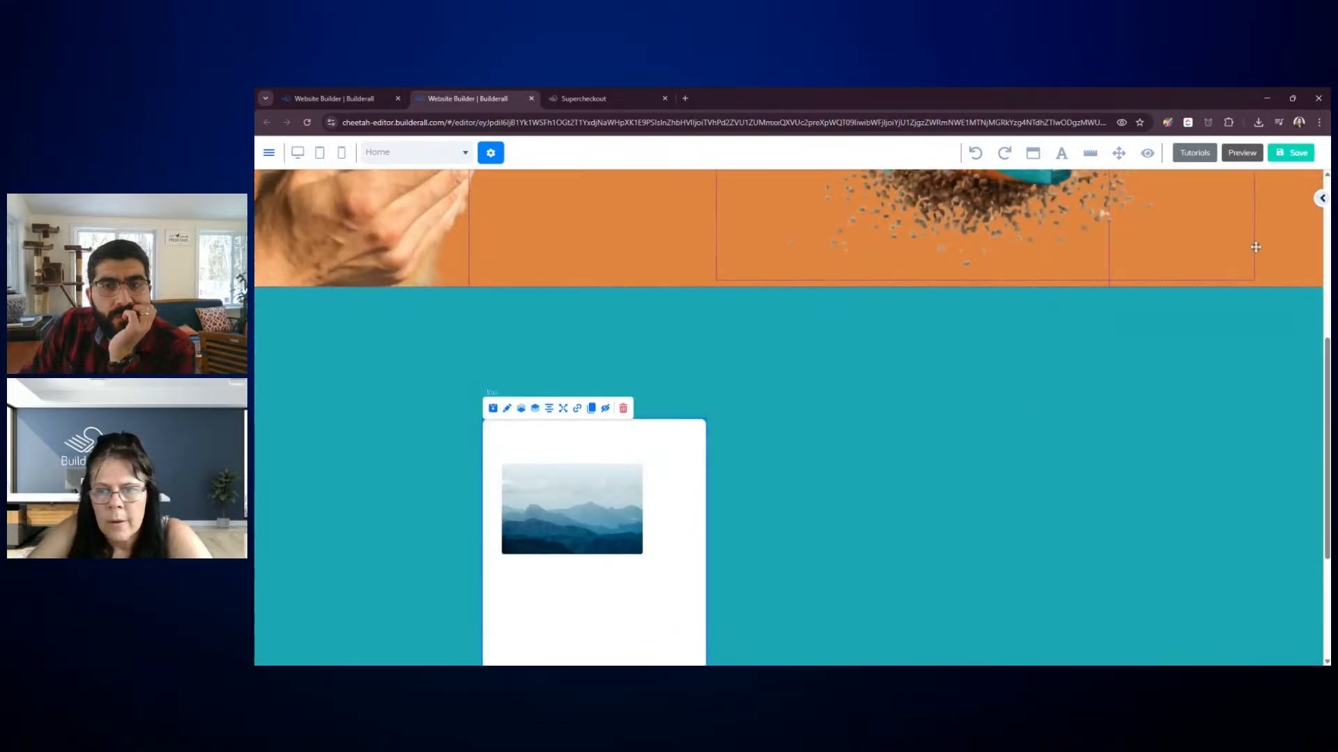
Add an H2 title text element near the upper edge of the teal panel
{"action": "left_click", "coordinate": [1322, 200]}
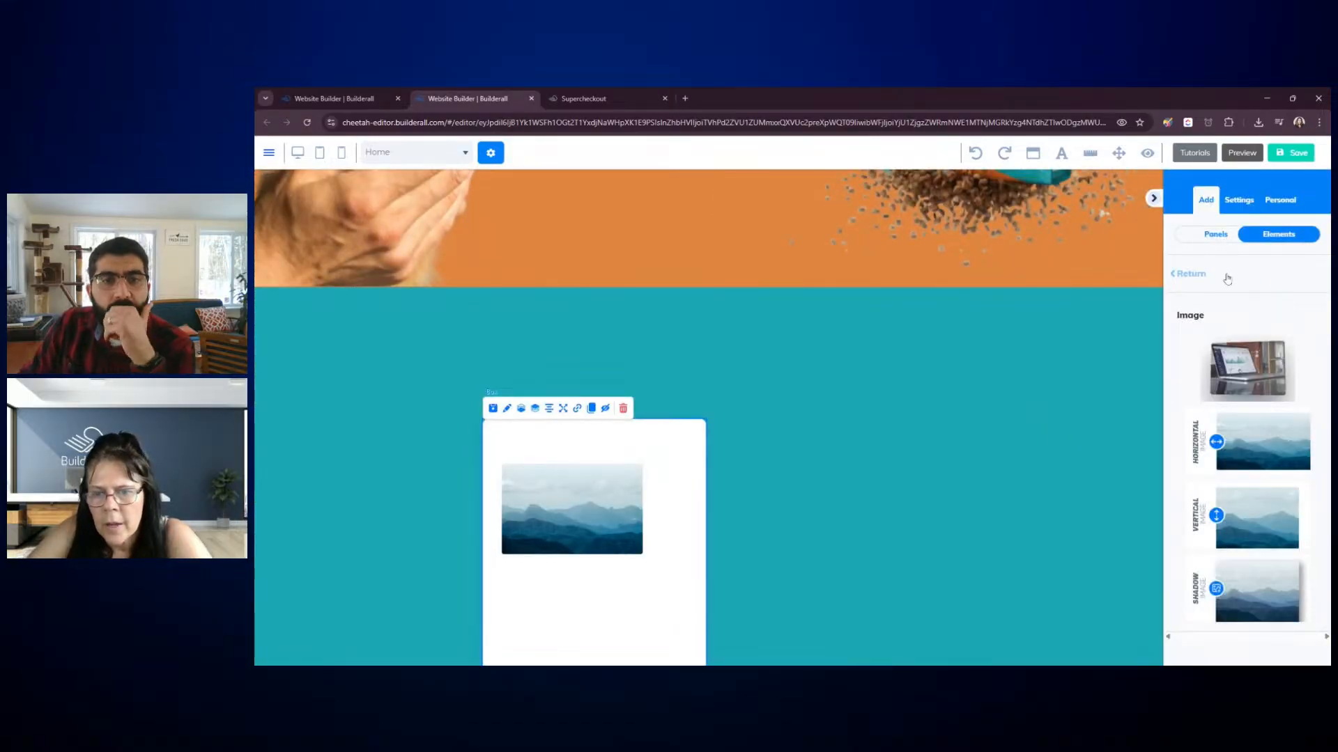
{"action": "left_click", "coordinate": [1198, 273]}
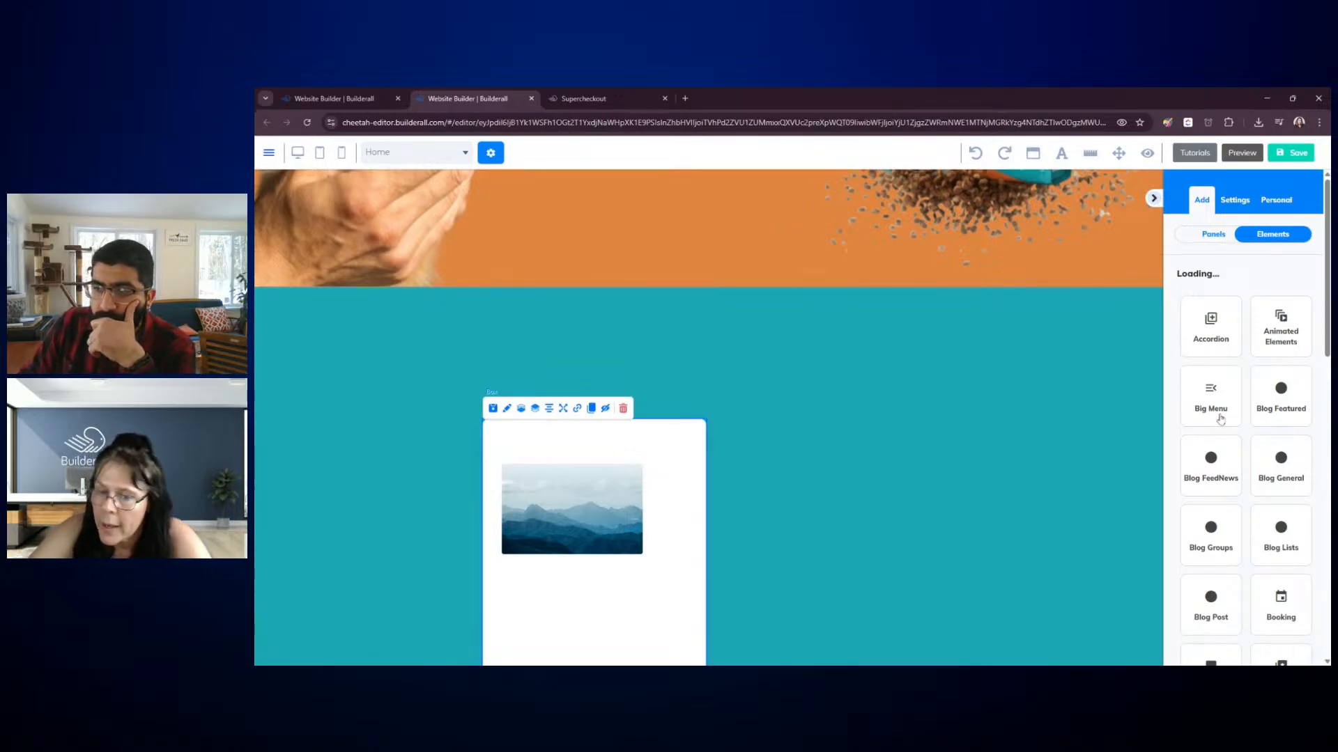
{"action": "scroll", "coordinate": [1220, 419], "scroll_direction": "down", "scroll_amount": 4}
{"action": "scroll", "coordinate": [1218, 416], "scroll_direction": "up", "scroll_amount": 4}
{"action": "left_click", "coordinate": [1261, 234]}
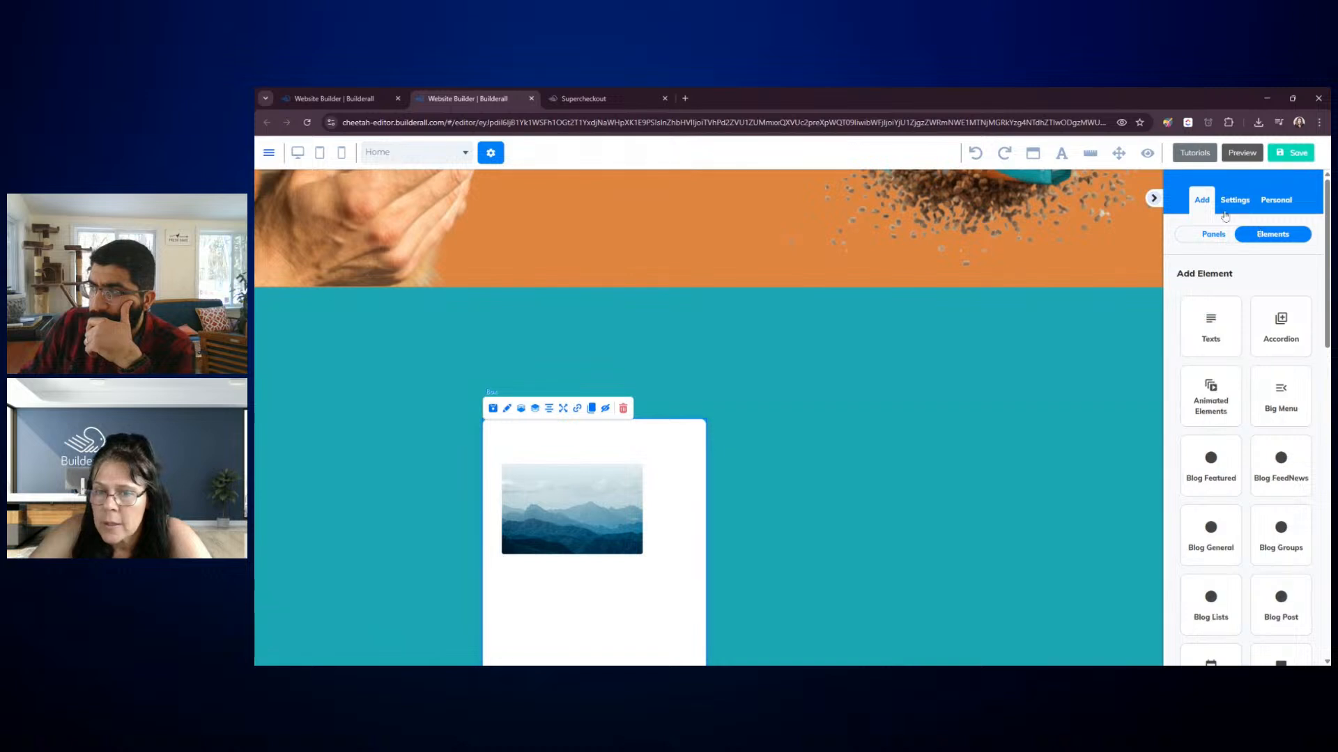
{"action": "left_click", "coordinate": [1205, 317]}
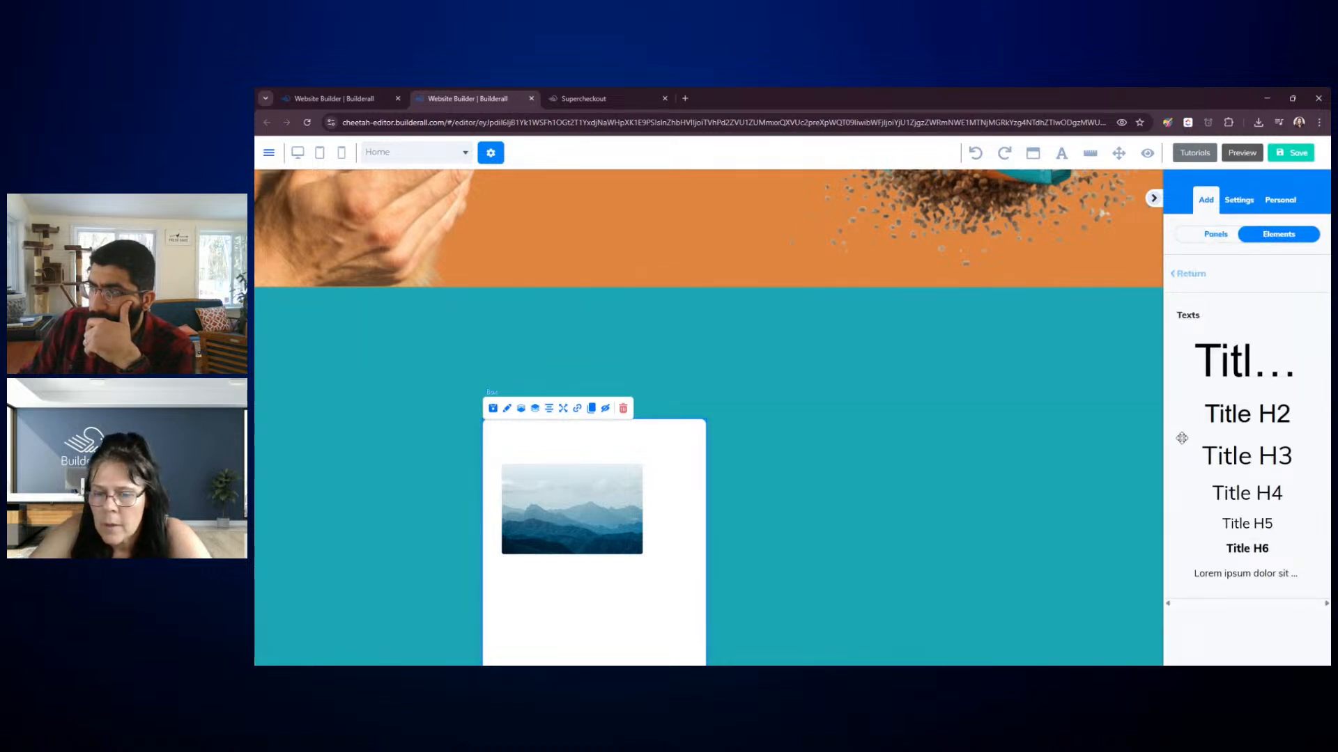
{"action": "left_click_drag", "start_coordinate": [1246, 414], "coordinate": [899, 332]}
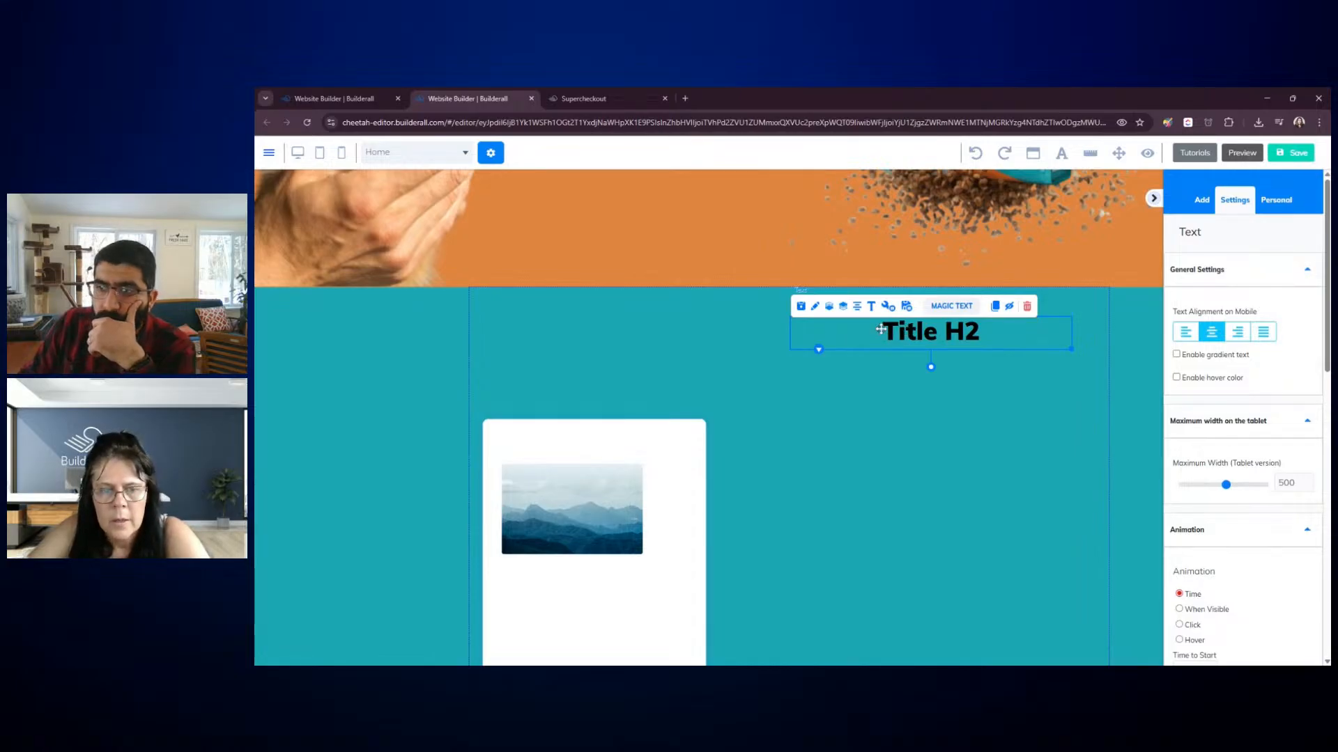
Replace the title text with "Our Categories" and align it left
{"action": "double_click", "coordinate": [884, 330]}
{"action": "key", "text": "ctrl+a"}
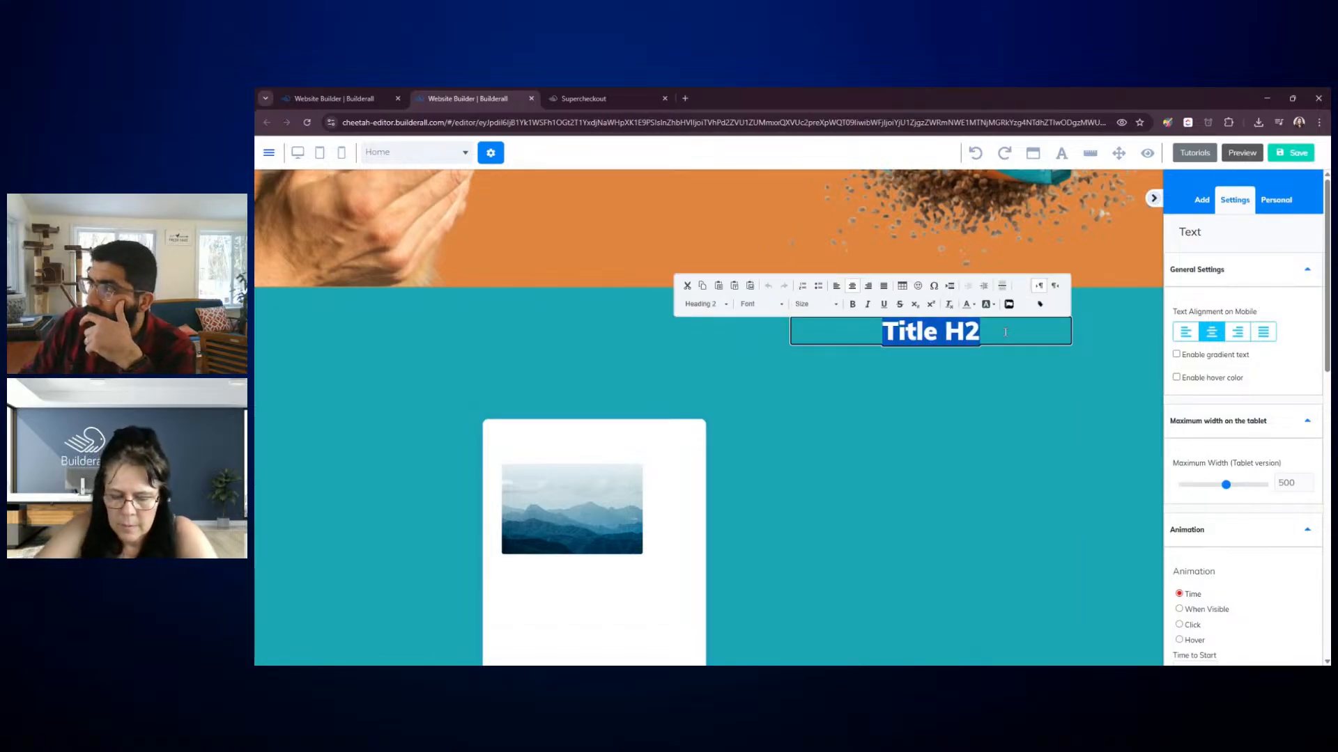
{"action": "type", "text": "Our Categories"}
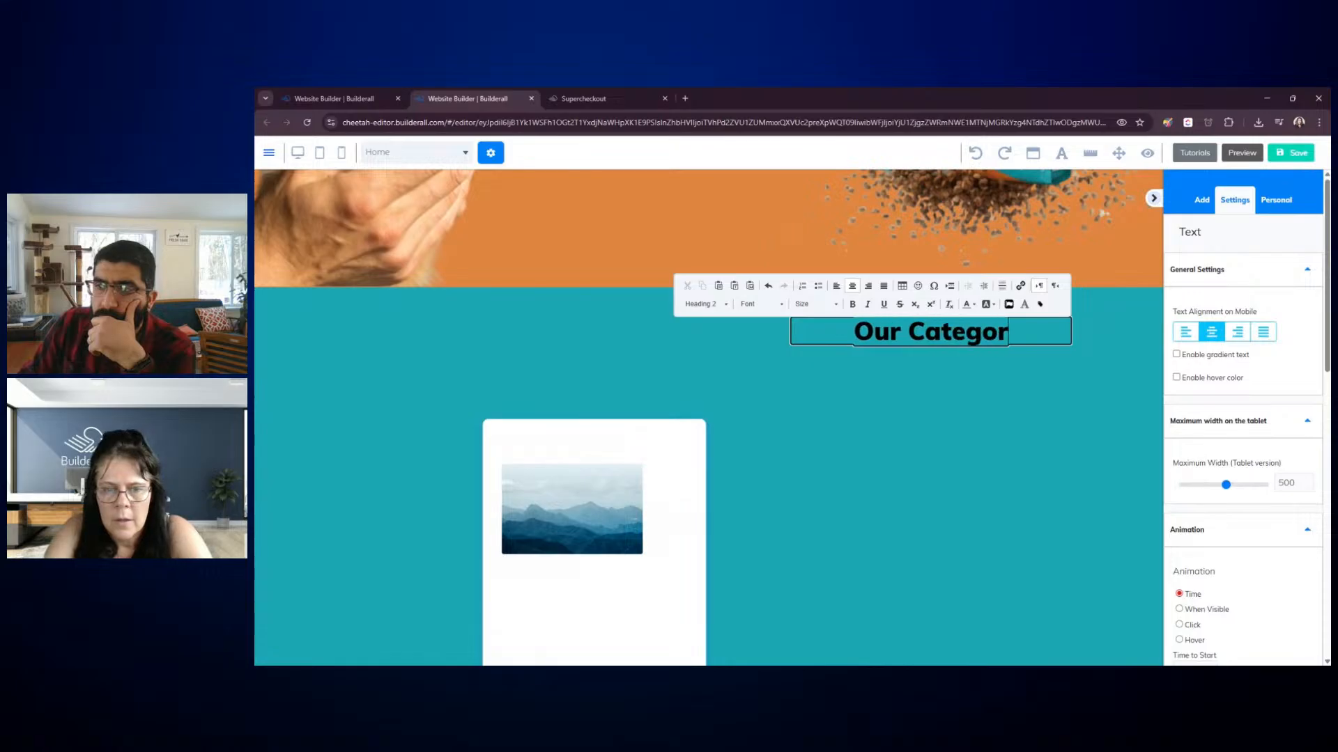
{"action": "left_click", "coordinate": [836, 285]}
{"action": "left_click", "coordinate": [964, 357]}
Move the "Our Categories" heading to the teal panel's upper-left corner and color its text white
{"action": "left_click_drag", "start_coordinate": [963, 357], "coordinate": [458, 312]}
{"action": "left_click", "coordinate": [634, 317]}
{"action": "double_click", "coordinate": [665, 317]}
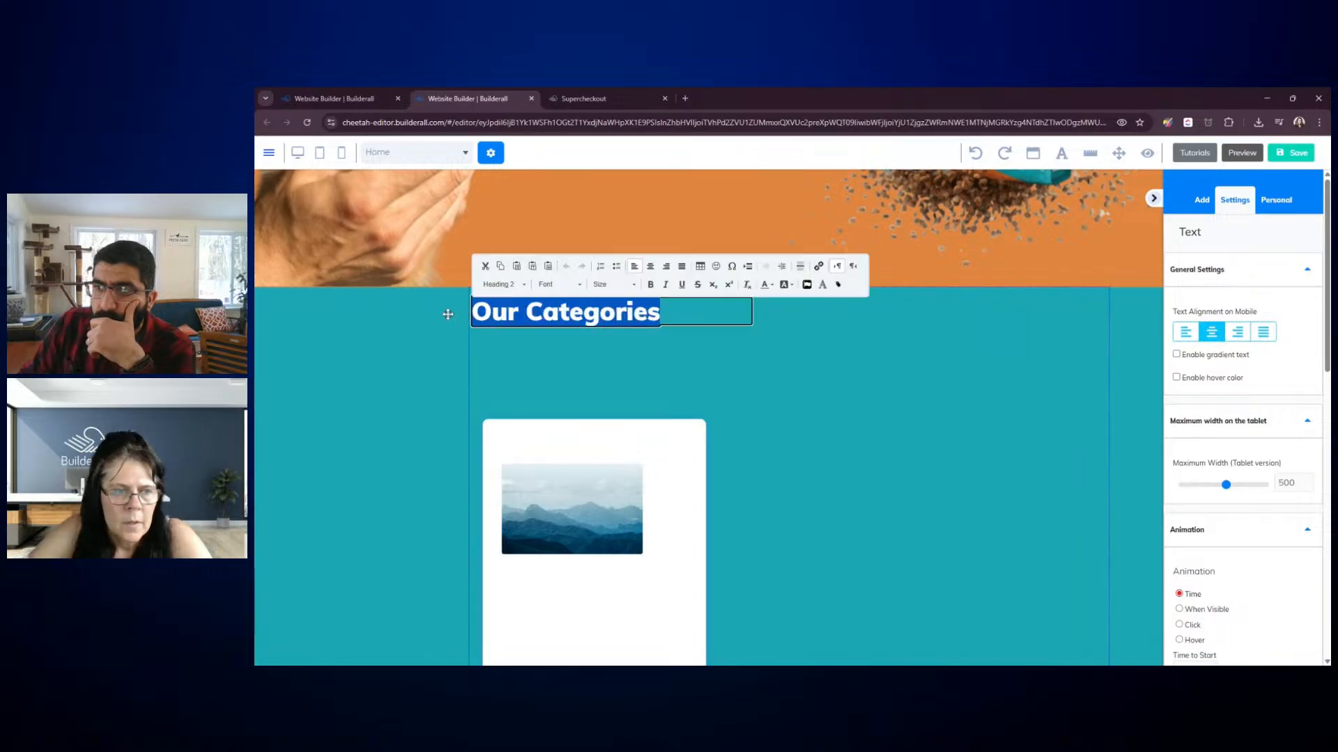
{"action": "left_click", "coordinate": [772, 285]}
{"action": "left_click", "coordinate": [922, 385]}
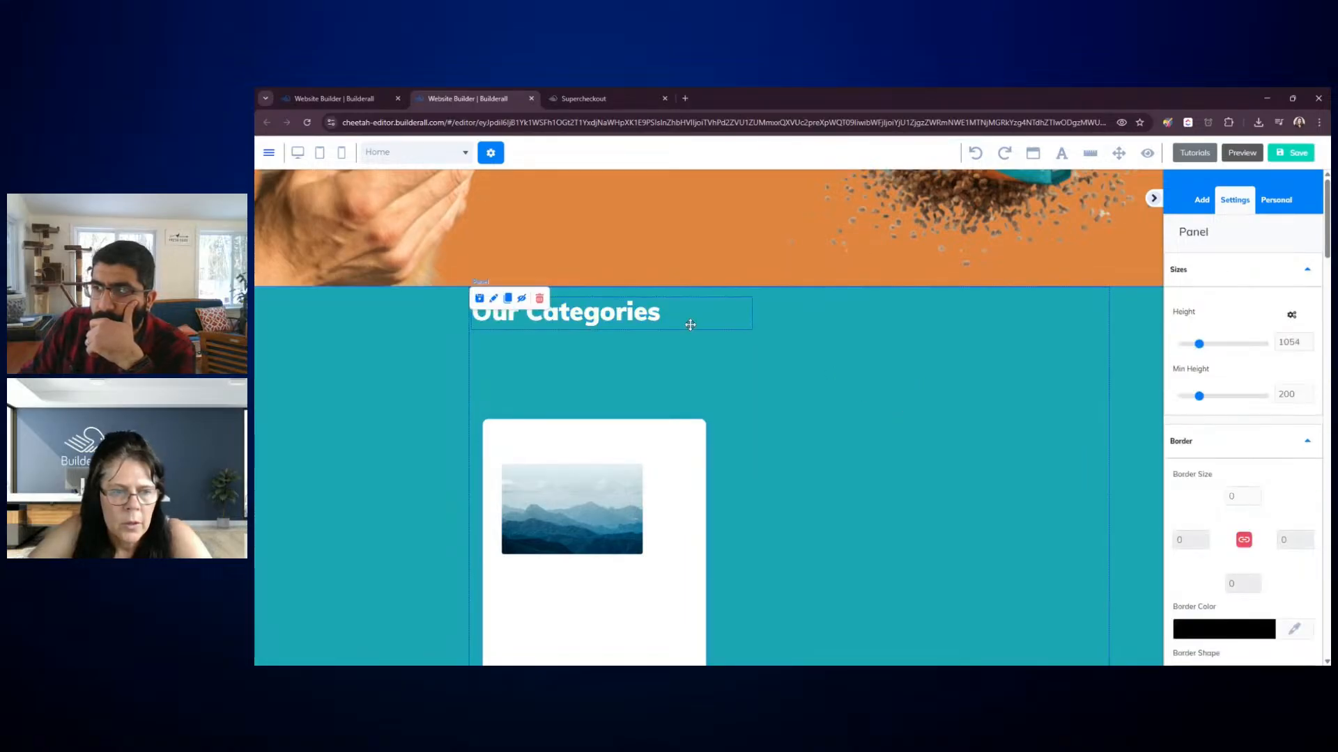
Change the font of the "Our Categories" heading text to balootwo
{"action": "double_click", "coordinate": [621, 322]}
{"action": "left_click_drag", "start_coordinate": [661, 314], "coordinate": [475, 311]}
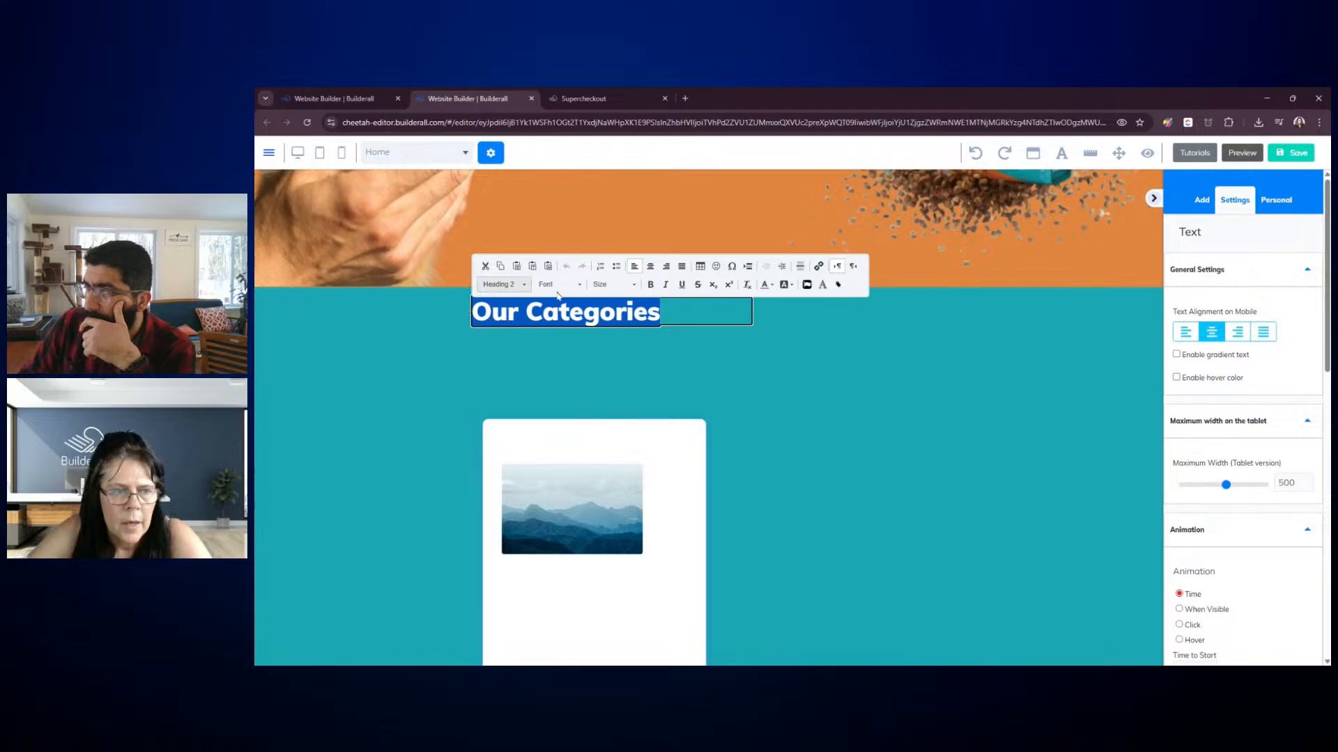
{"action": "left_click", "coordinate": [580, 286]}
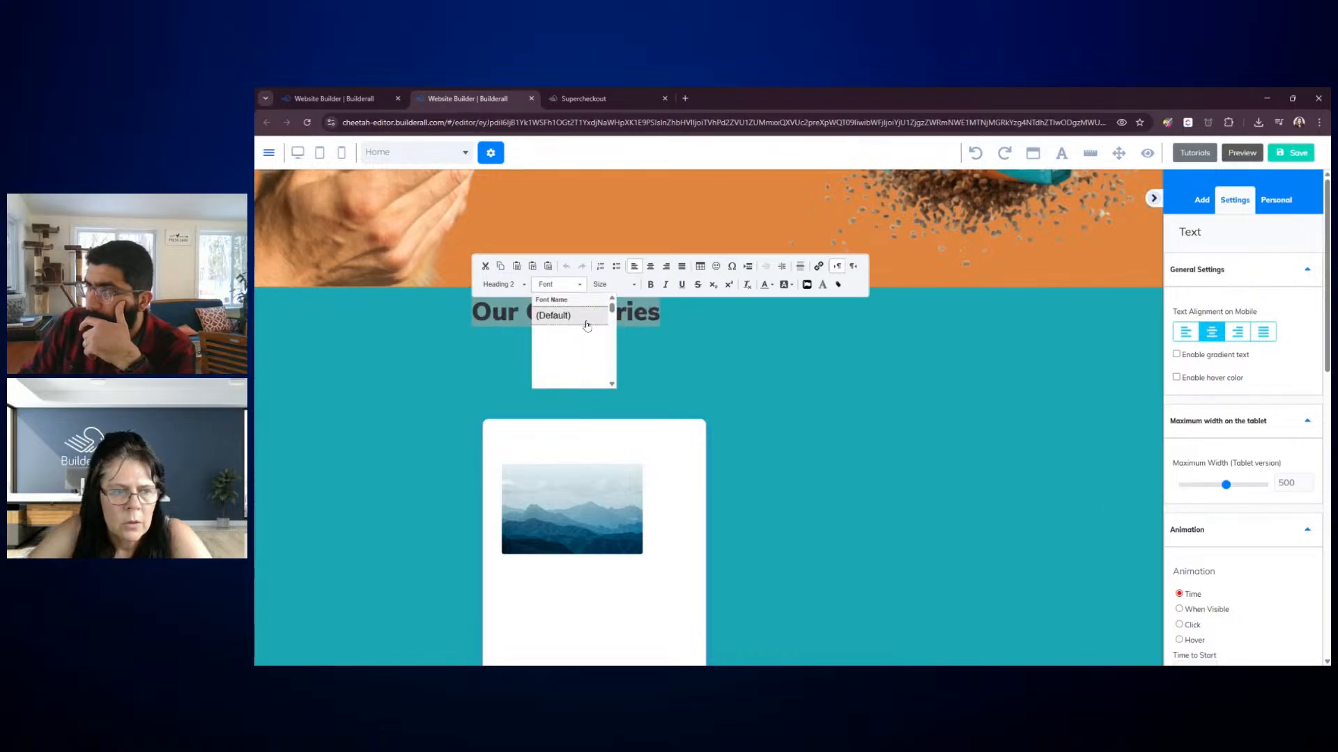
{"action": "left_click", "coordinate": [587, 325]}
{"action": "left_click_drag", "start_coordinate": [671, 313], "coordinate": [475, 311]}
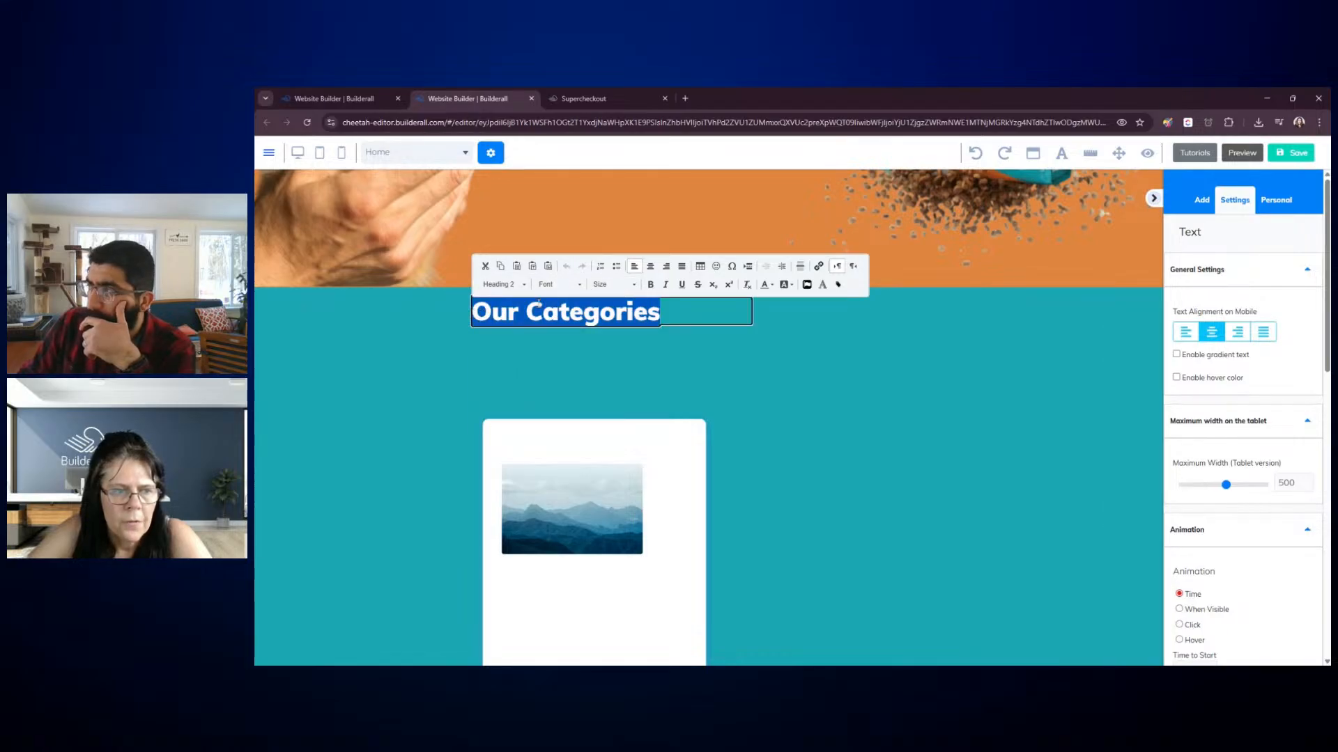
{"action": "left_click", "coordinate": [581, 289]}
{"action": "left_click_drag", "start_coordinate": [613, 319], "coordinate": [610, 408]}
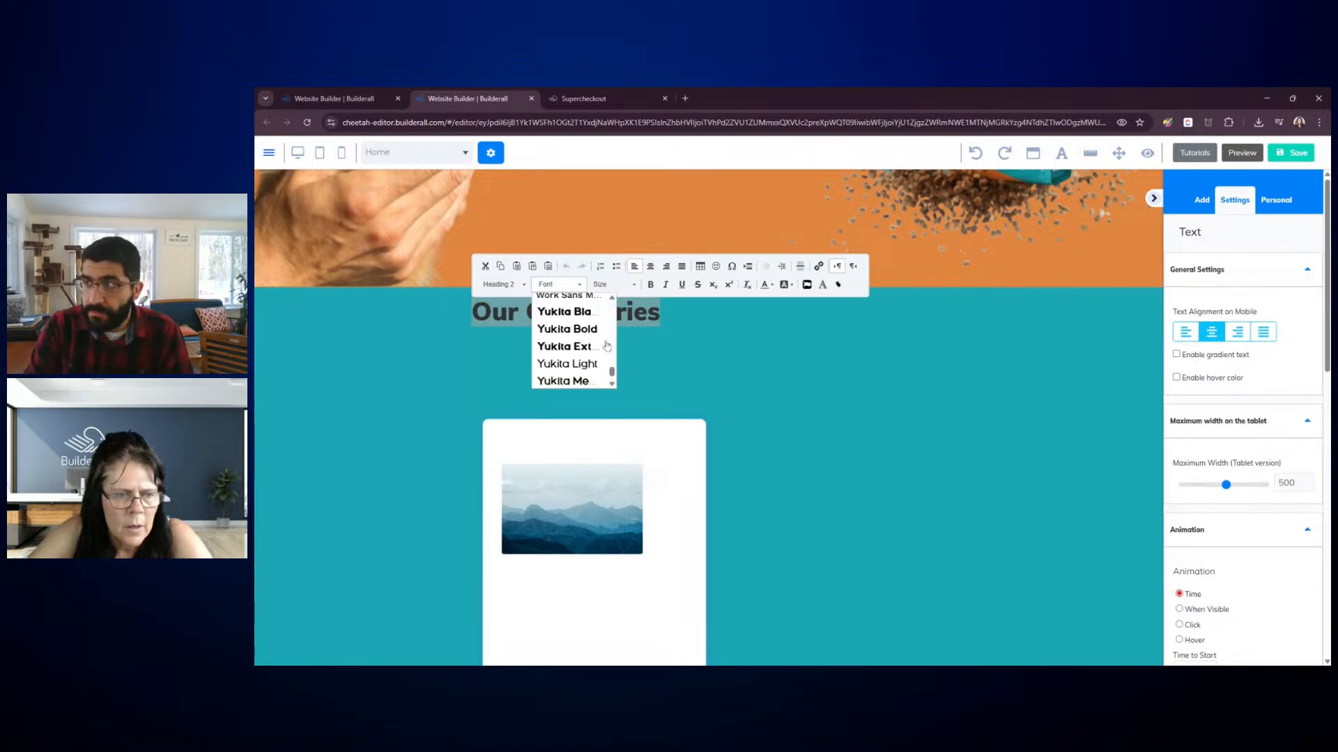
{"action": "scroll", "coordinate": [592, 349], "scroll_direction": "down", "scroll_amount": 2}
{"action": "left_click", "coordinate": [561, 363]}
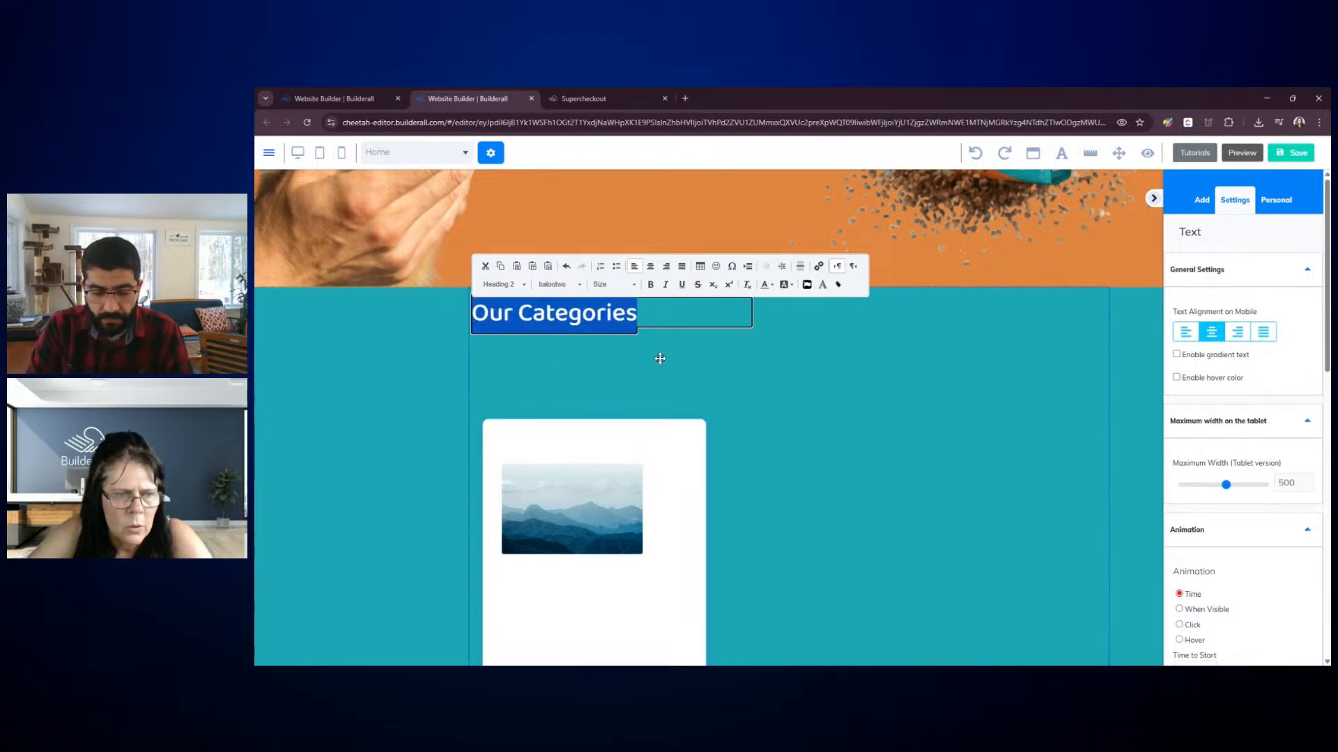
{"action": "left_click", "coordinate": [802, 428]}
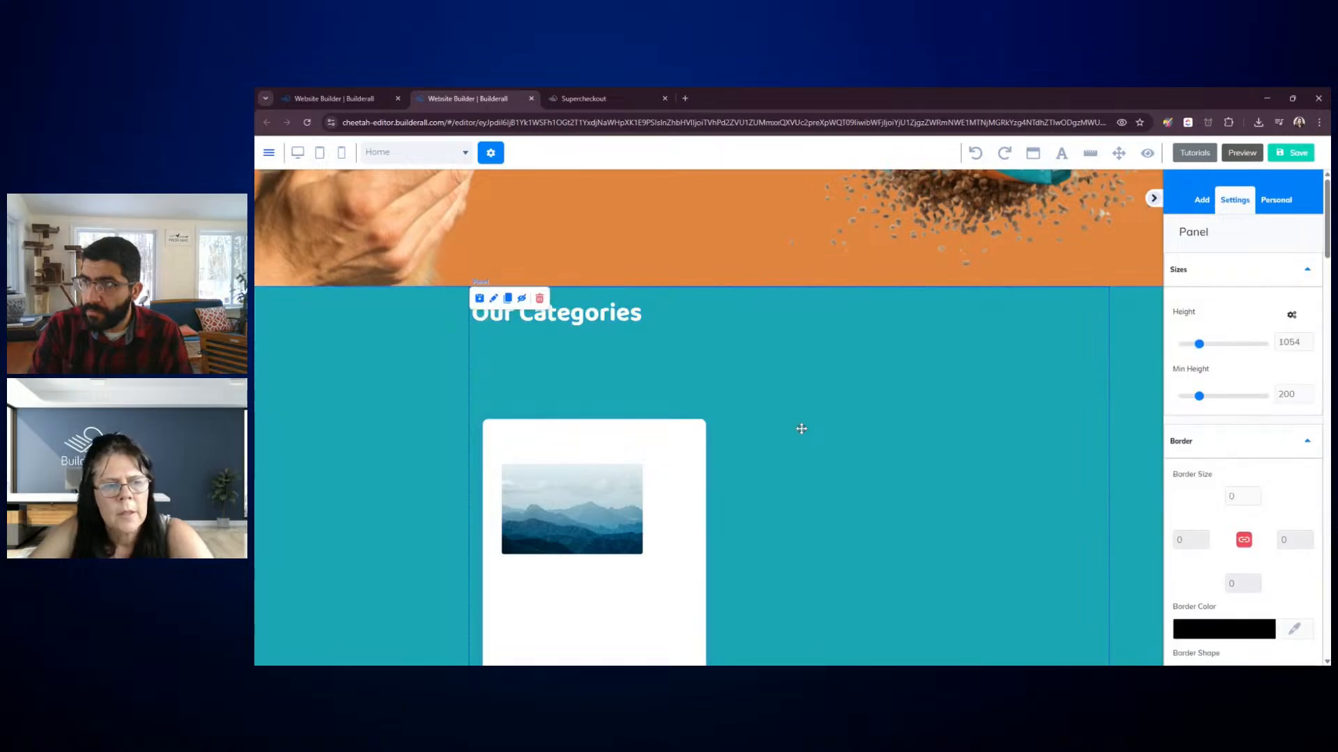
Move the white box and its image up closer beneath the "Our Categories" heading
{"action": "left_click_drag", "start_coordinate": [680, 439], "coordinate": [670, 390]}
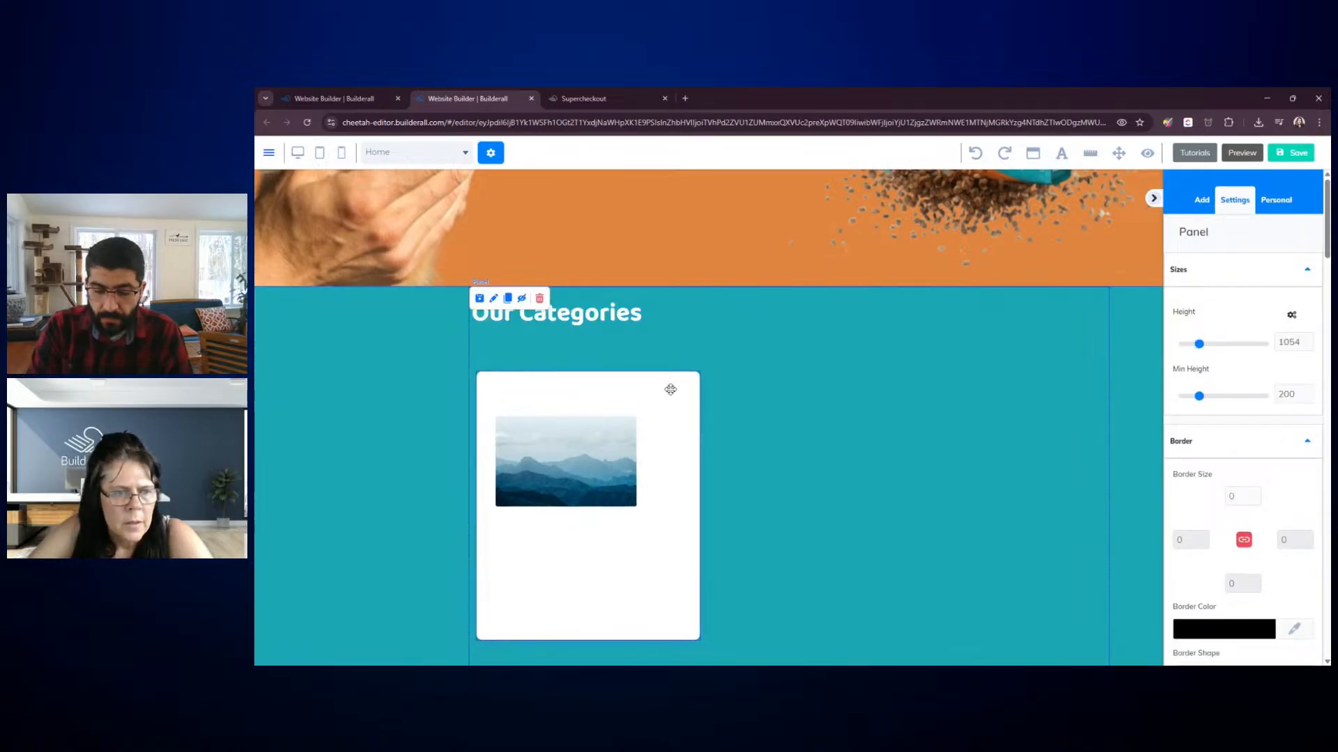
{"action": "left_click", "coordinate": [876, 385]}
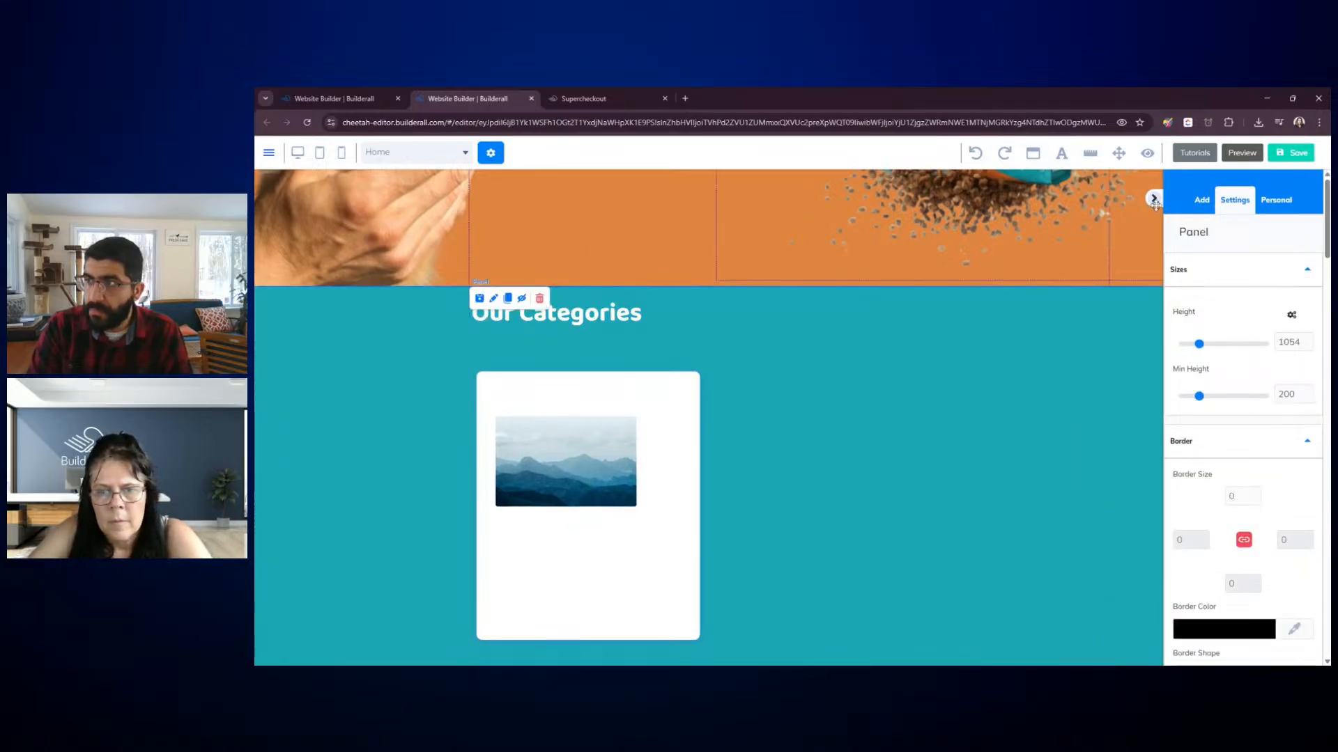
{"action": "scroll", "coordinate": [1247, 293], "scroll_direction": "down", "scroll_amount": 6}
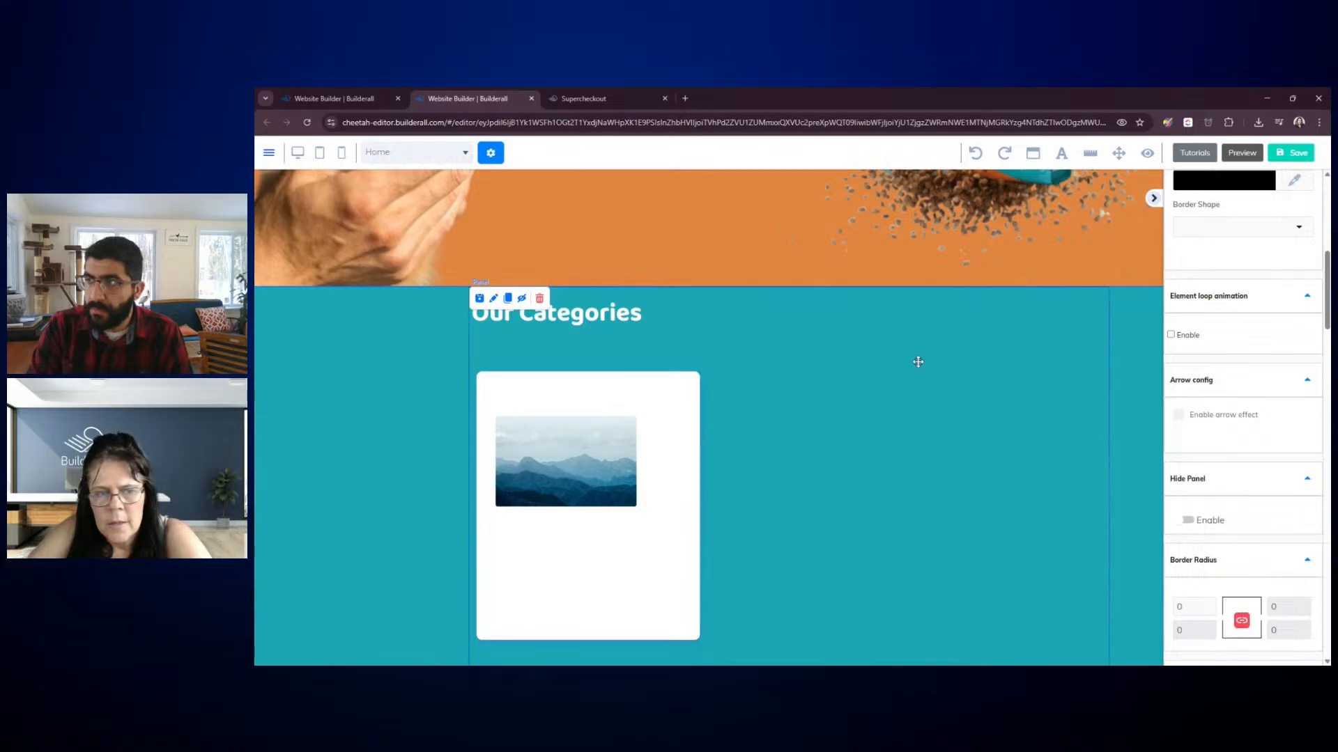
{"action": "scroll", "coordinate": [1289, 313], "scroll_direction": "up", "scroll_amount": 6}
Add a horizontal line element to the upper part of the teal panel, beside the heading
{"action": "left_click", "coordinate": [1202, 200]}
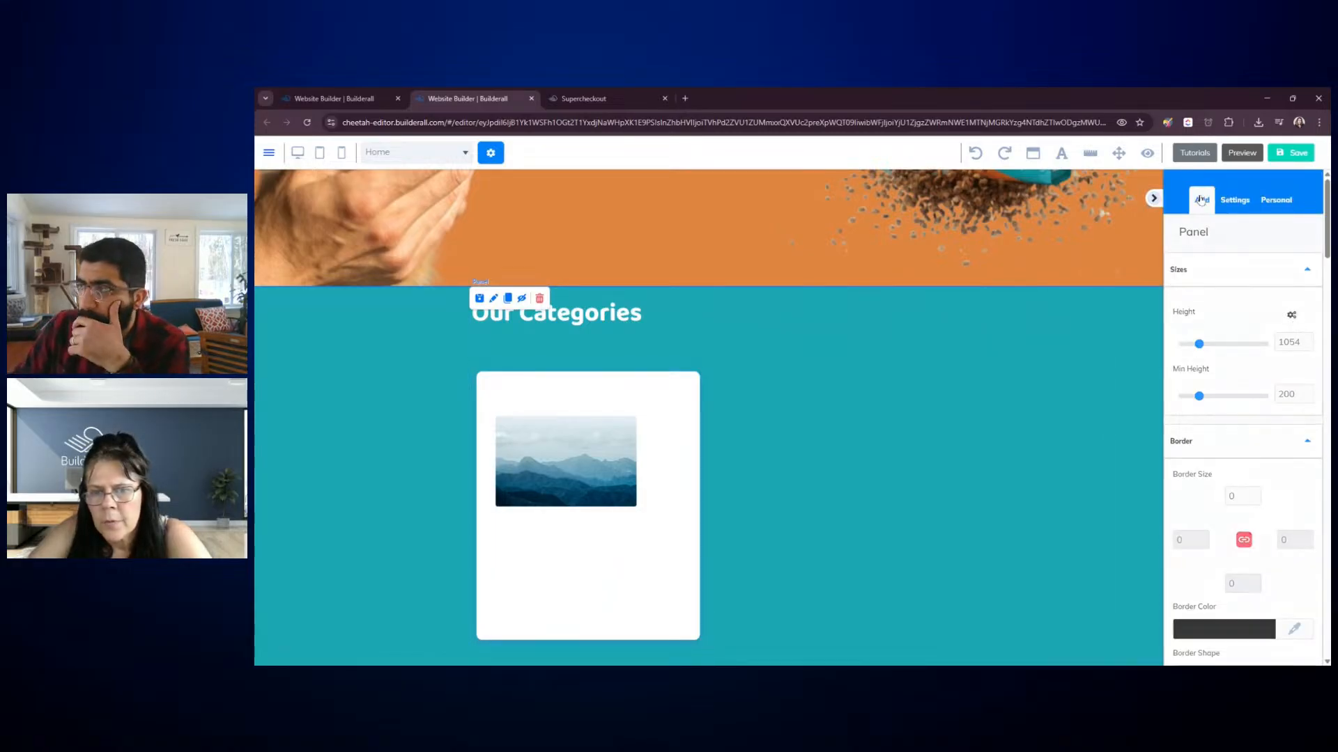
{"action": "left_click", "coordinate": [1279, 234]}
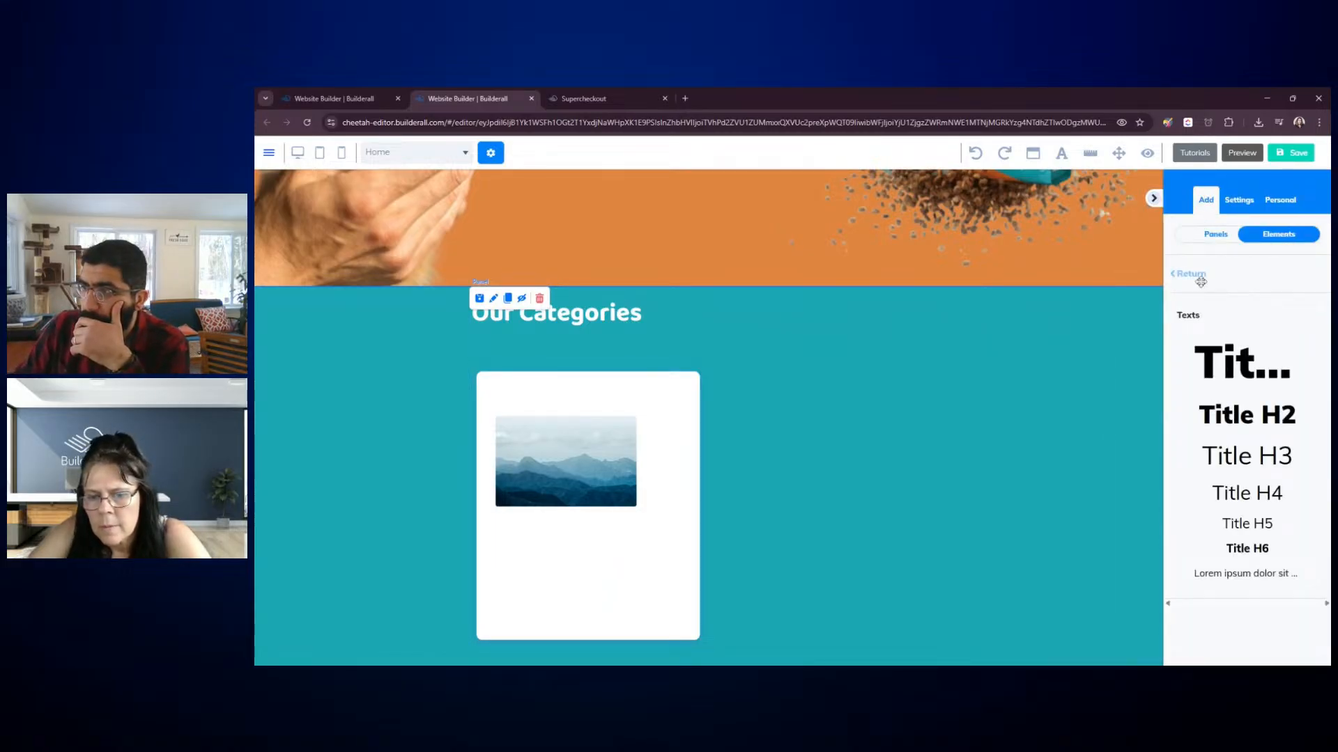
{"action": "left_click", "coordinate": [1192, 274]}
{"action": "scroll", "coordinate": [1272, 357], "scroll_direction": "down", "scroll_amount": 7}
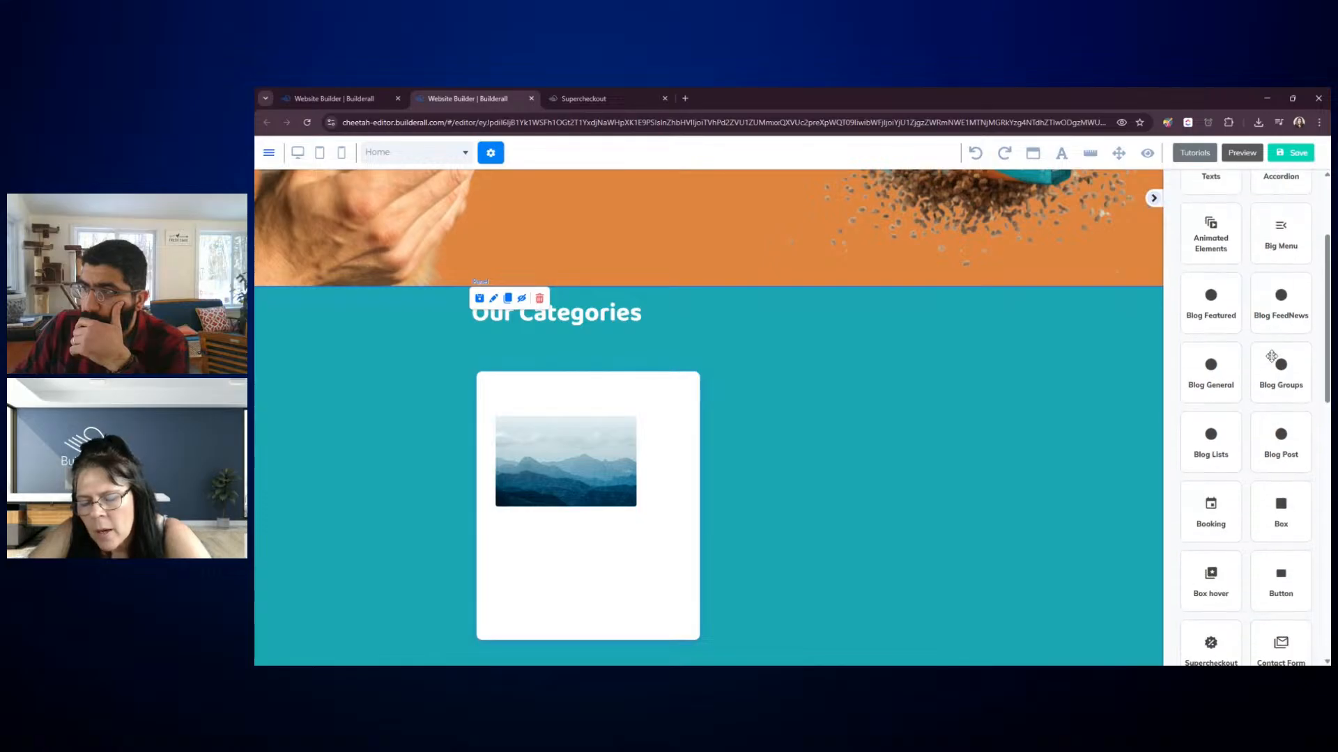
{"action": "scroll", "coordinate": [1271, 356], "scroll_direction": "down", "scroll_amount": 2}
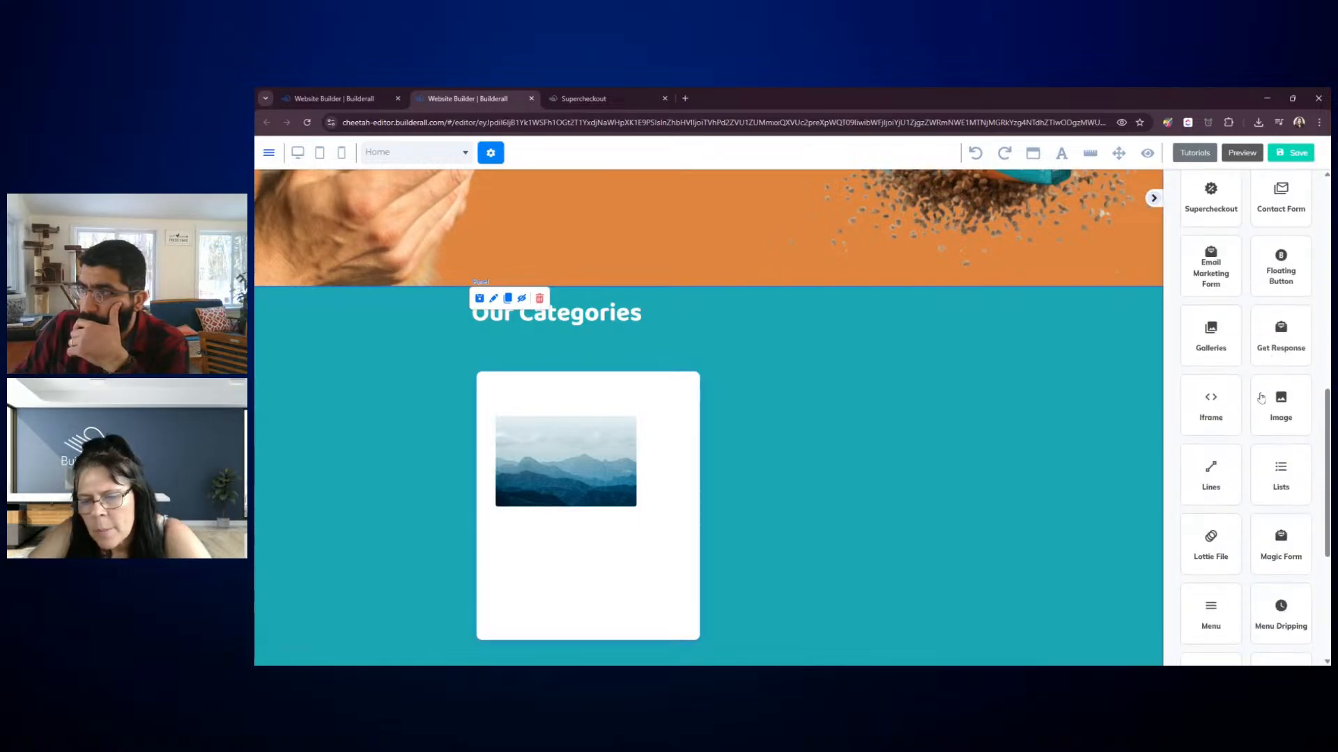
{"action": "left_click", "coordinate": [1220, 486]}
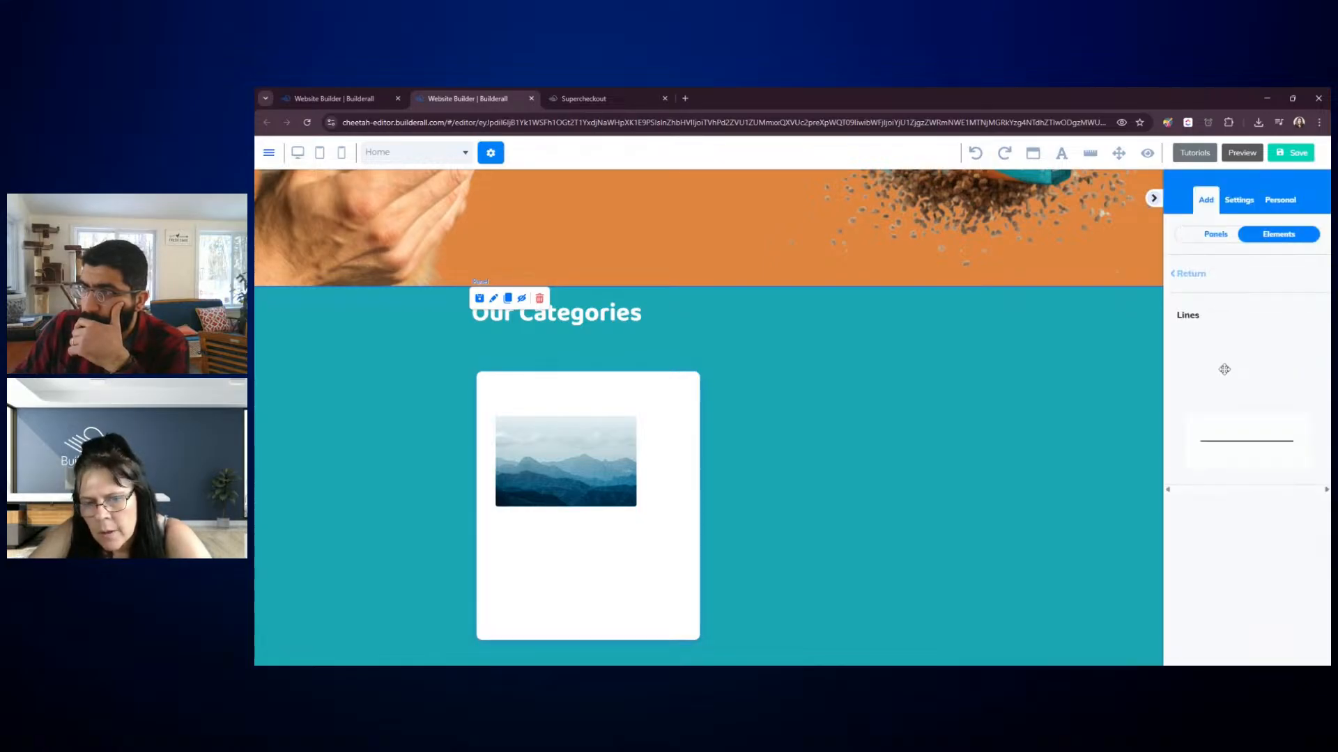
{"action": "left_click_drag", "start_coordinate": [1235, 442], "coordinate": [881, 356]}
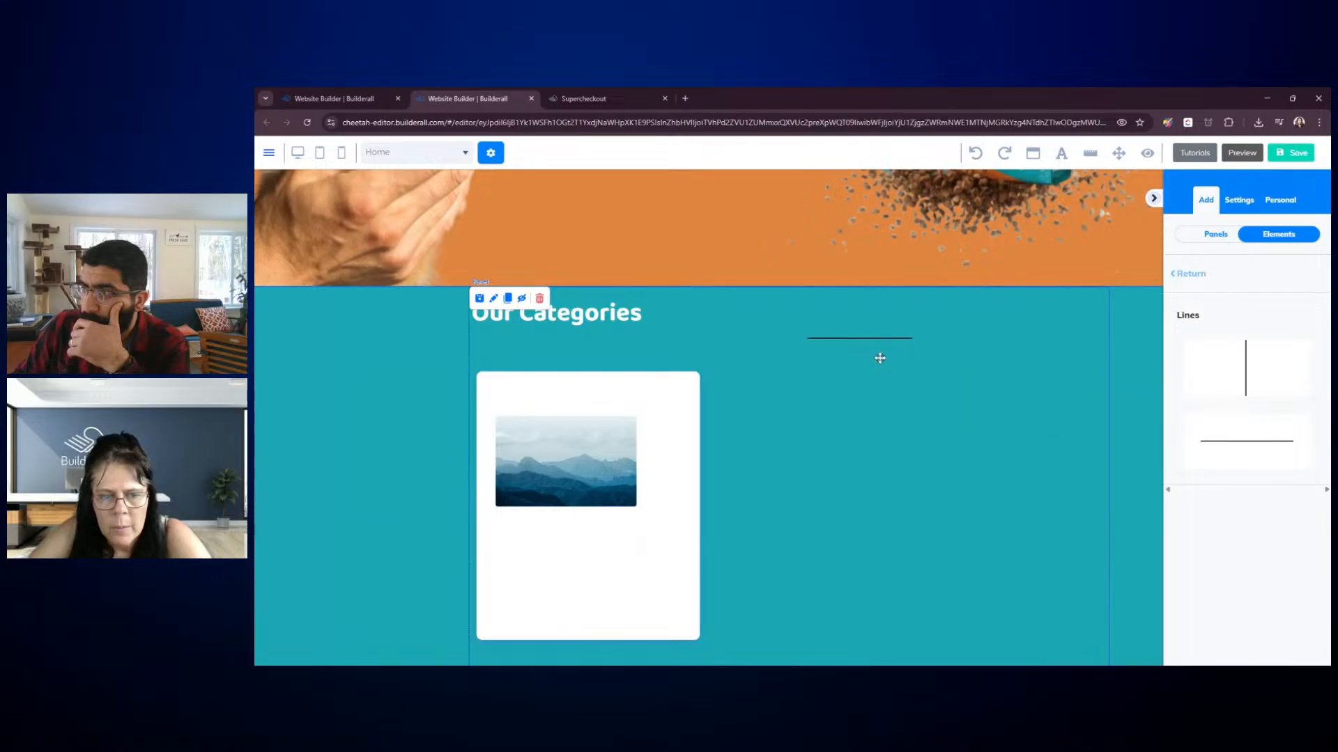
Color the line white and place it directly under "Our Categories", lengthened to roughly the white box's width
{"action": "left_click", "coordinate": [887, 339]}
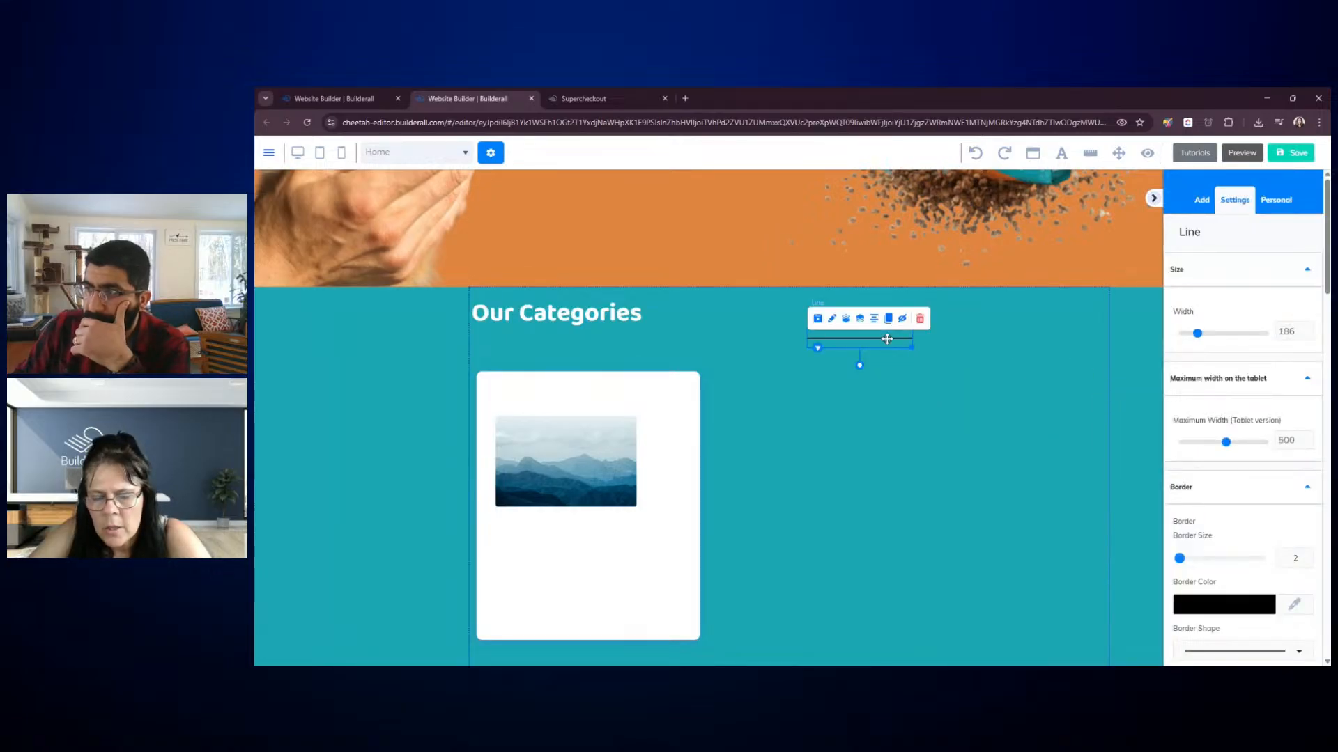
{"action": "scroll", "coordinate": [1138, 469], "scroll_direction": "down", "scroll_amount": 3}
{"action": "scroll", "coordinate": [1140, 415], "scroll_direction": "up", "scroll_amount": 4}
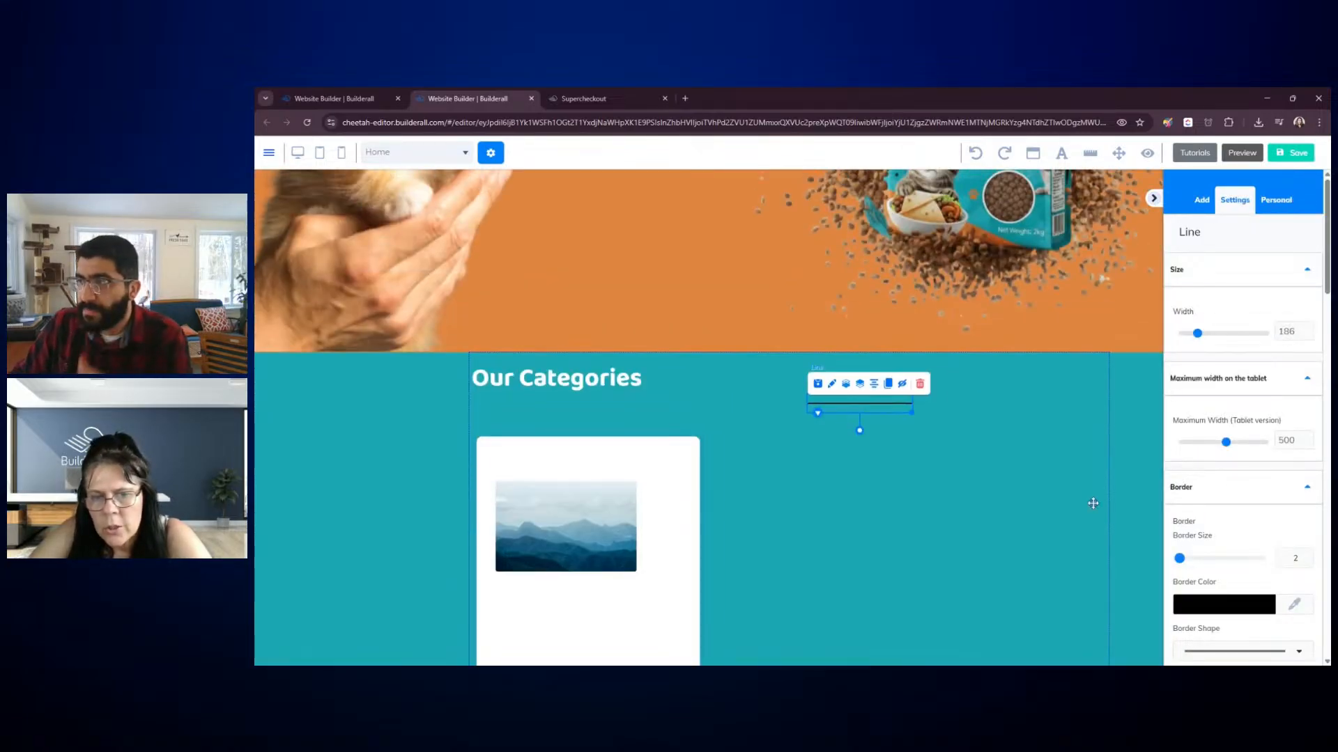
{"action": "left_click", "coordinate": [1204, 606]}
{"action": "left_click", "coordinate": [1197, 417]}
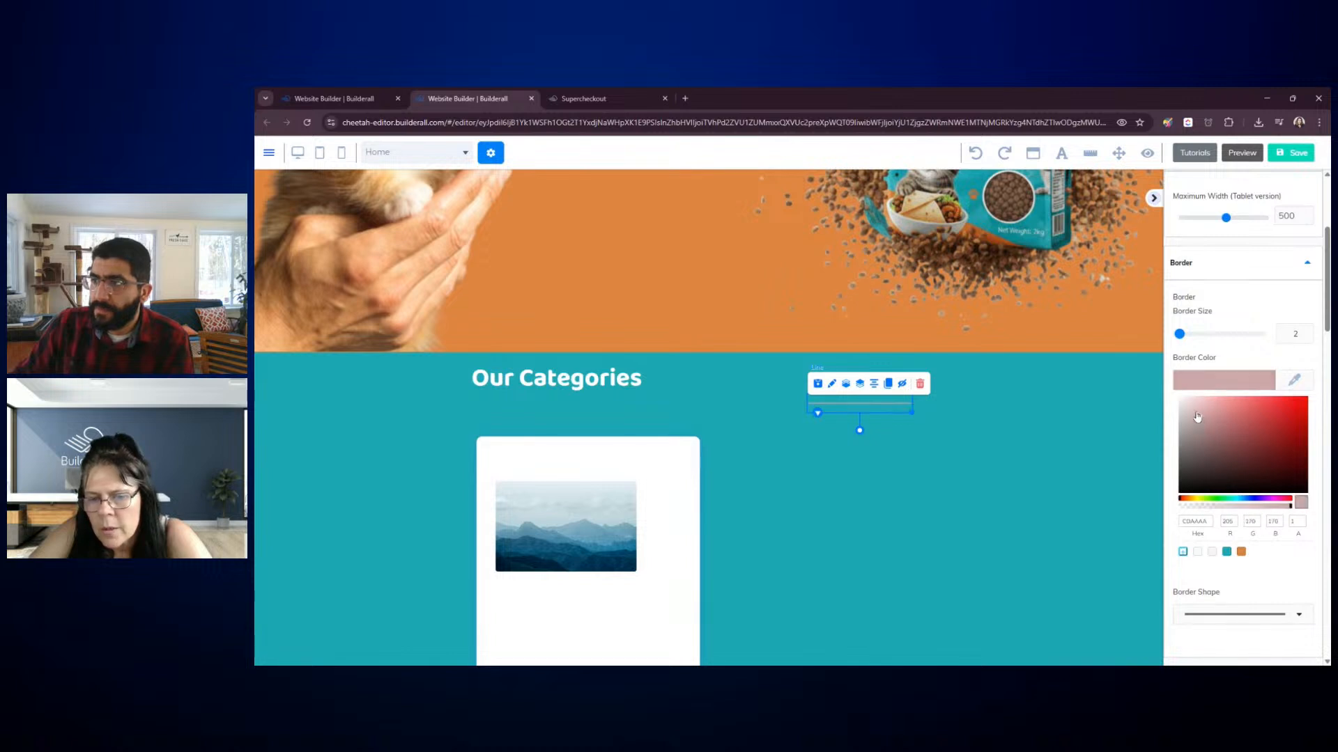
{"action": "left_click_drag", "start_coordinate": [1197, 417], "coordinate": [1137, 397]}
{"action": "left_click", "coordinate": [1020, 414]}
{"action": "left_click_drag", "start_coordinate": [905, 412], "coordinate": [712, 415]}
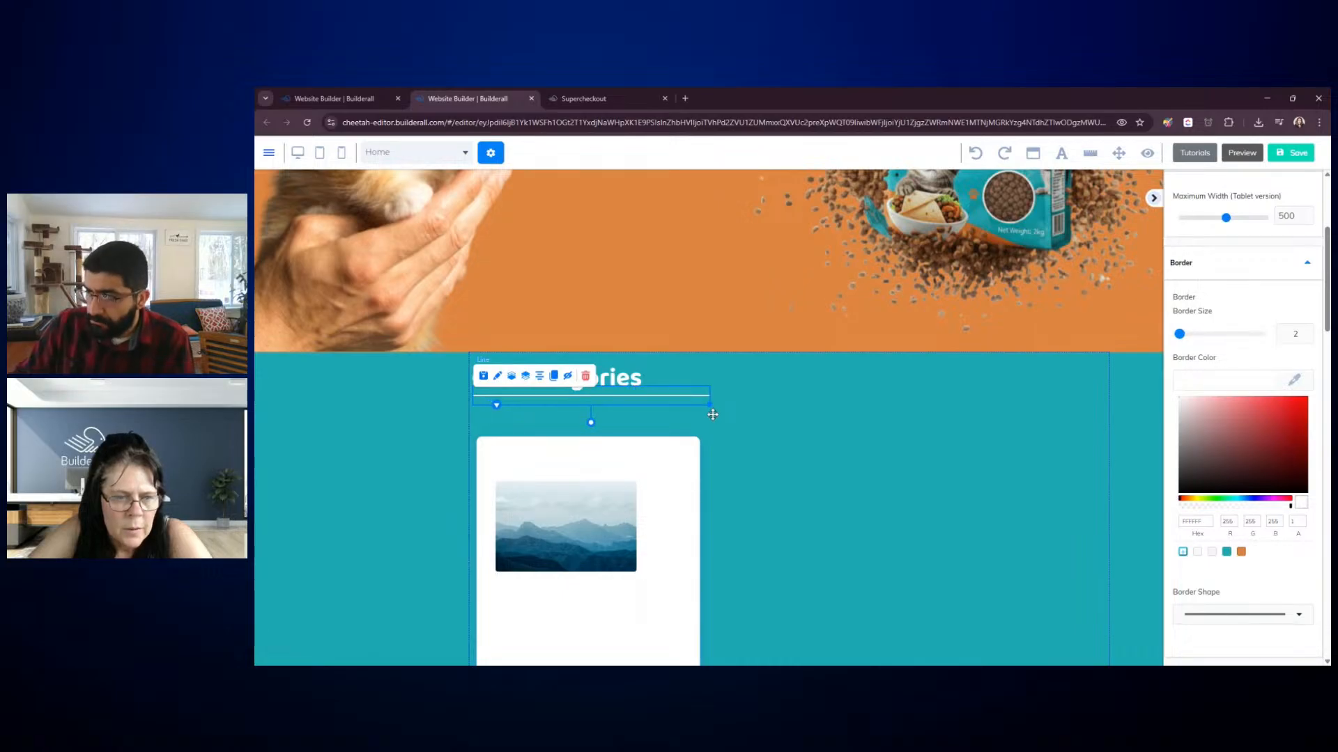
Nudge the white box and its image up and left to align with the heading's left edge
{"action": "left_click", "coordinate": [1154, 198]}
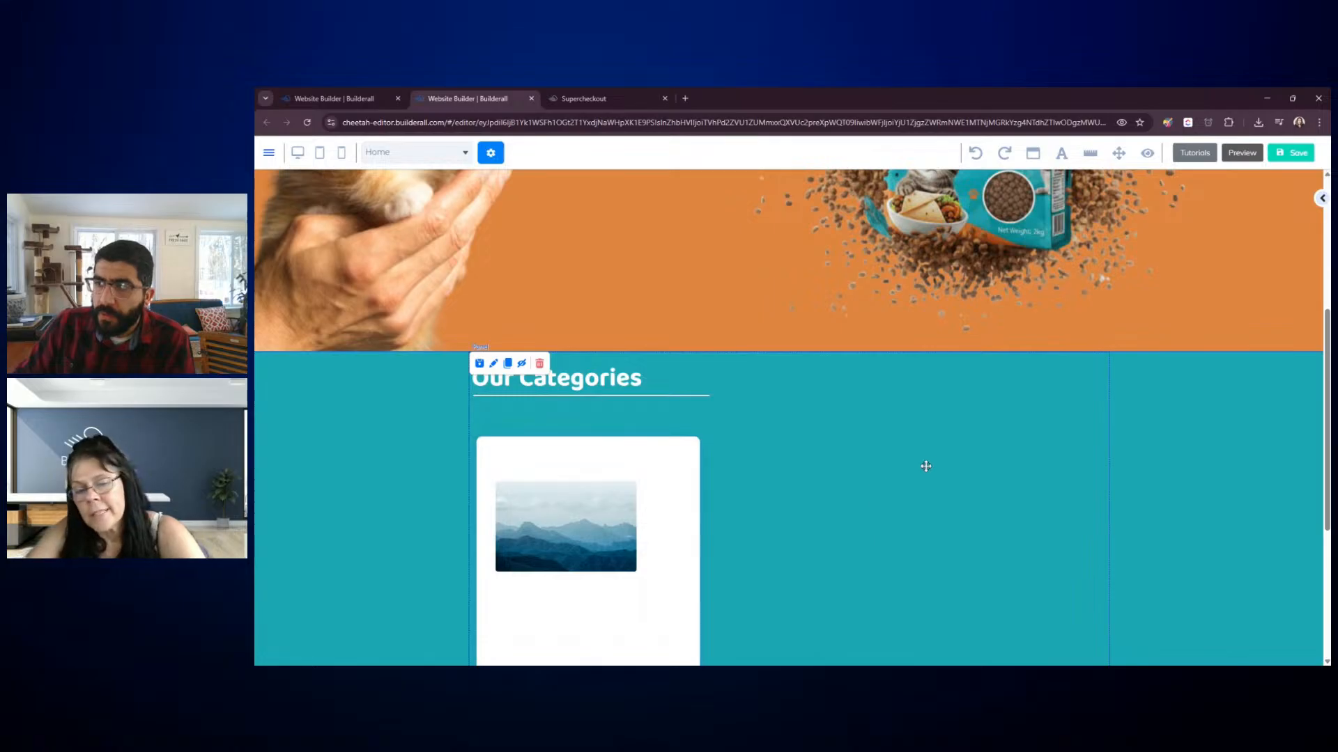
{"action": "scroll", "coordinate": [926, 466], "scroll_direction": "down", "scroll_amount": 3}
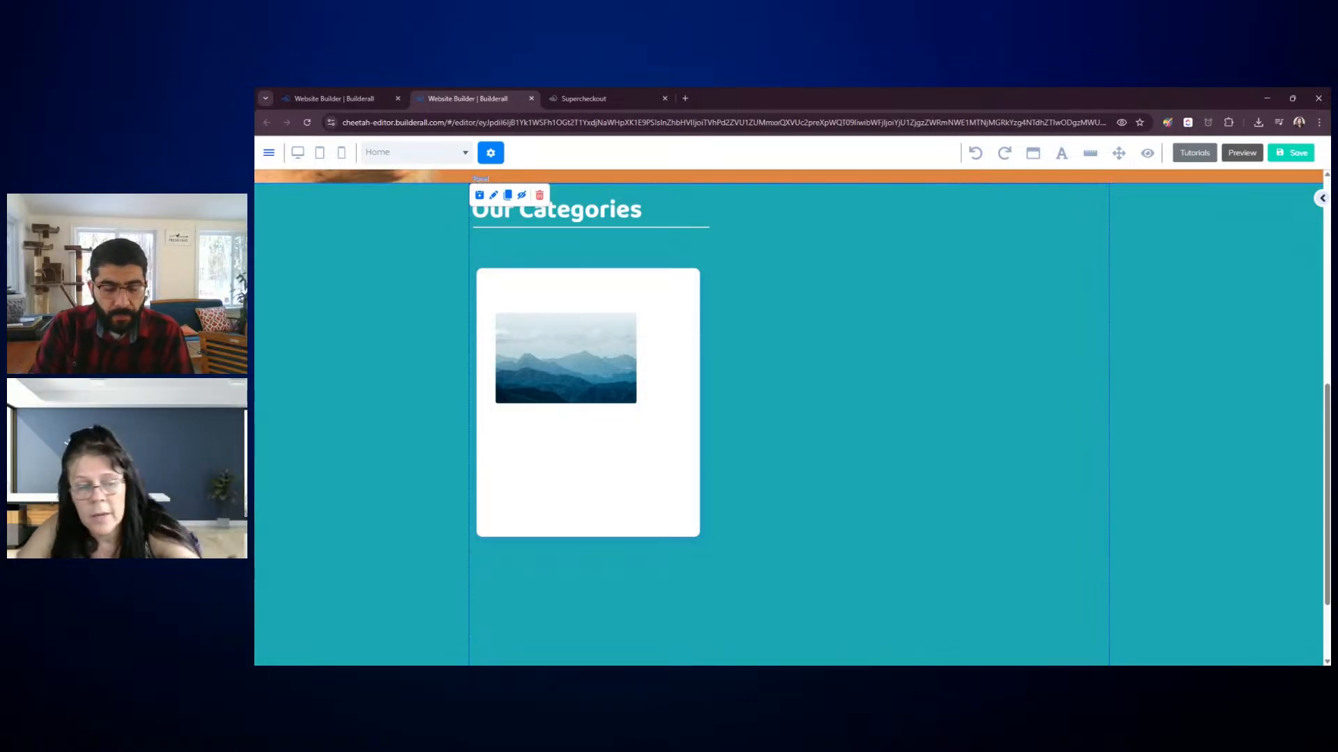
{"action": "left_click_drag", "start_coordinate": [688, 447], "coordinate": [678, 439]}
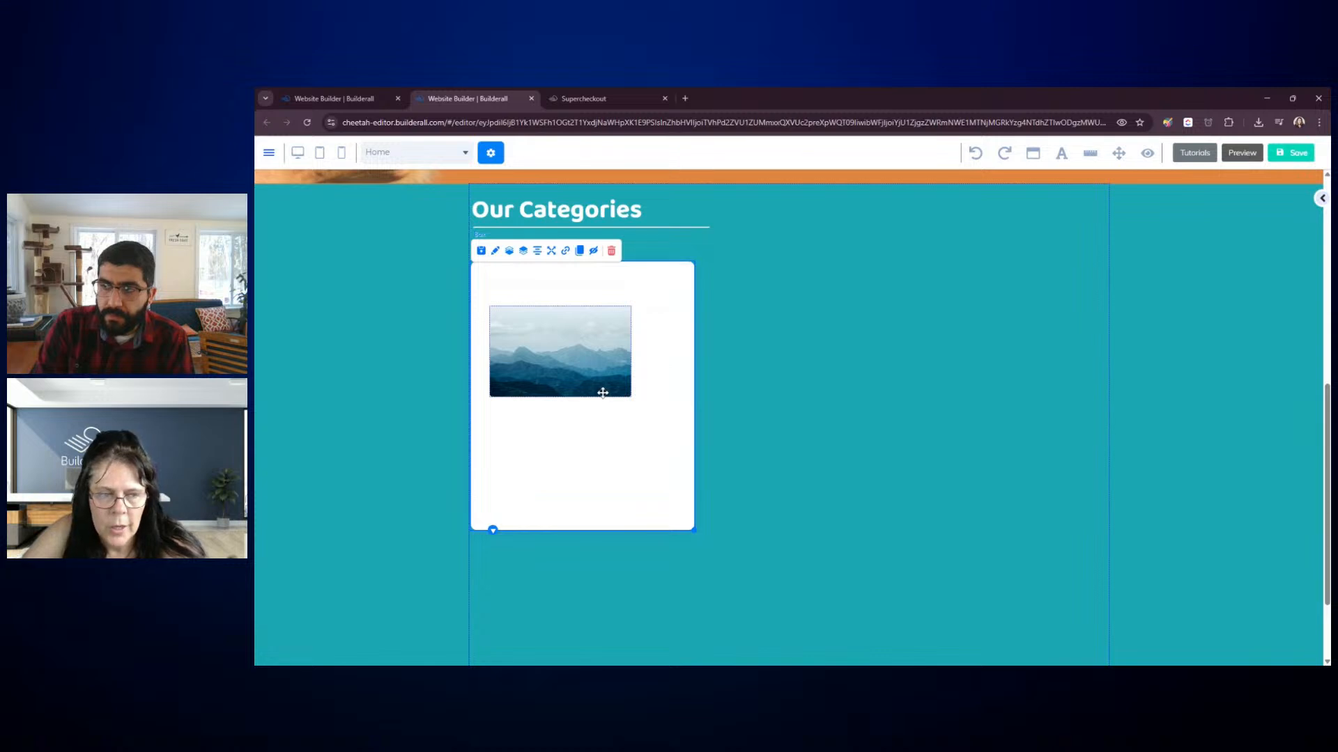
Replace the mountain placeholder image in the white box with the Purr-ito Bites bag picture from My Files
{"action": "left_click", "coordinate": [598, 365]}
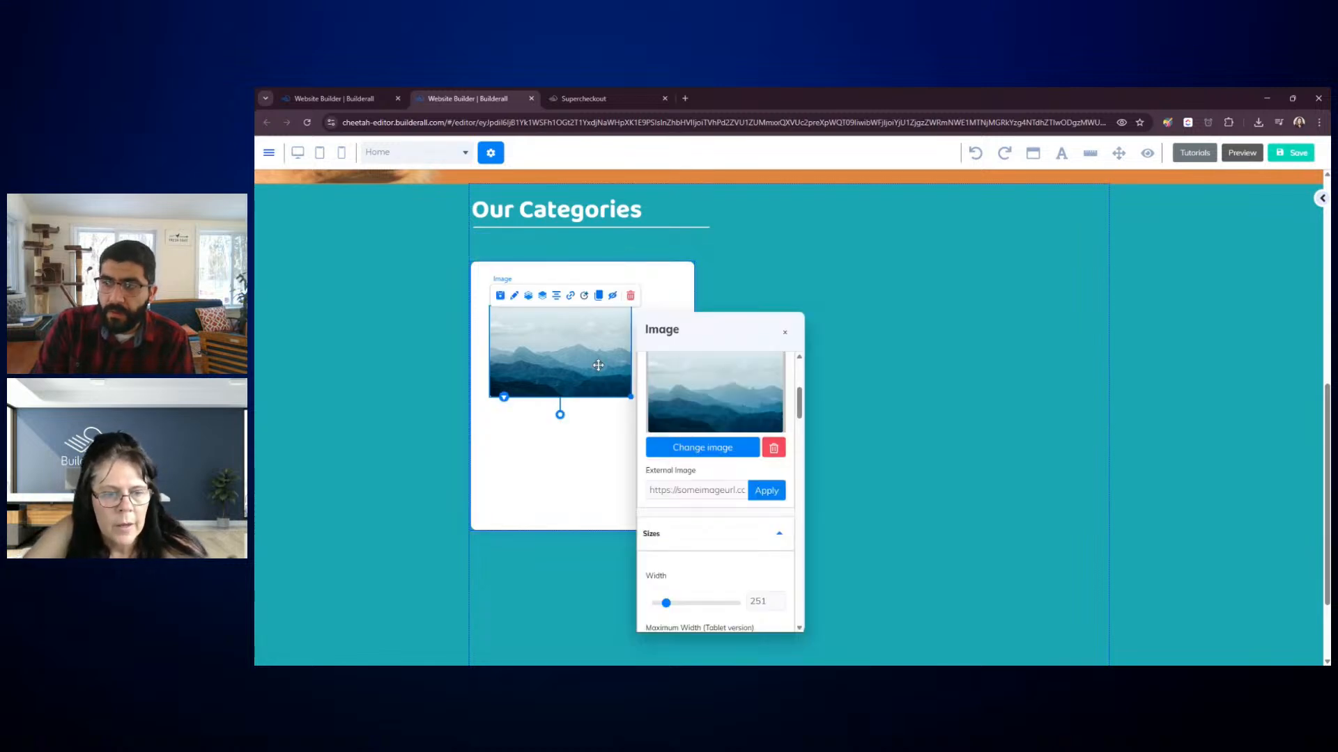
{"action": "left_click", "coordinate": [702, 447]}
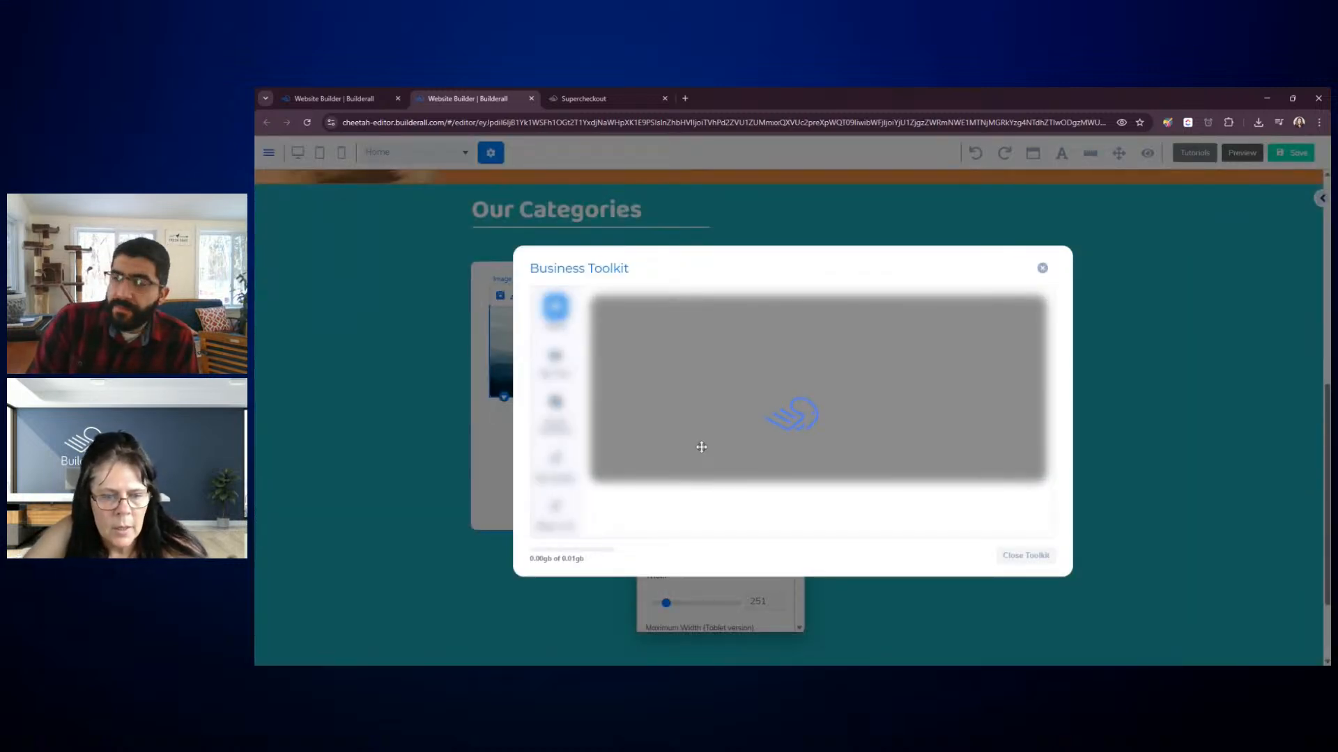
{"action": "left_click", "coordinate": [873, 494]}
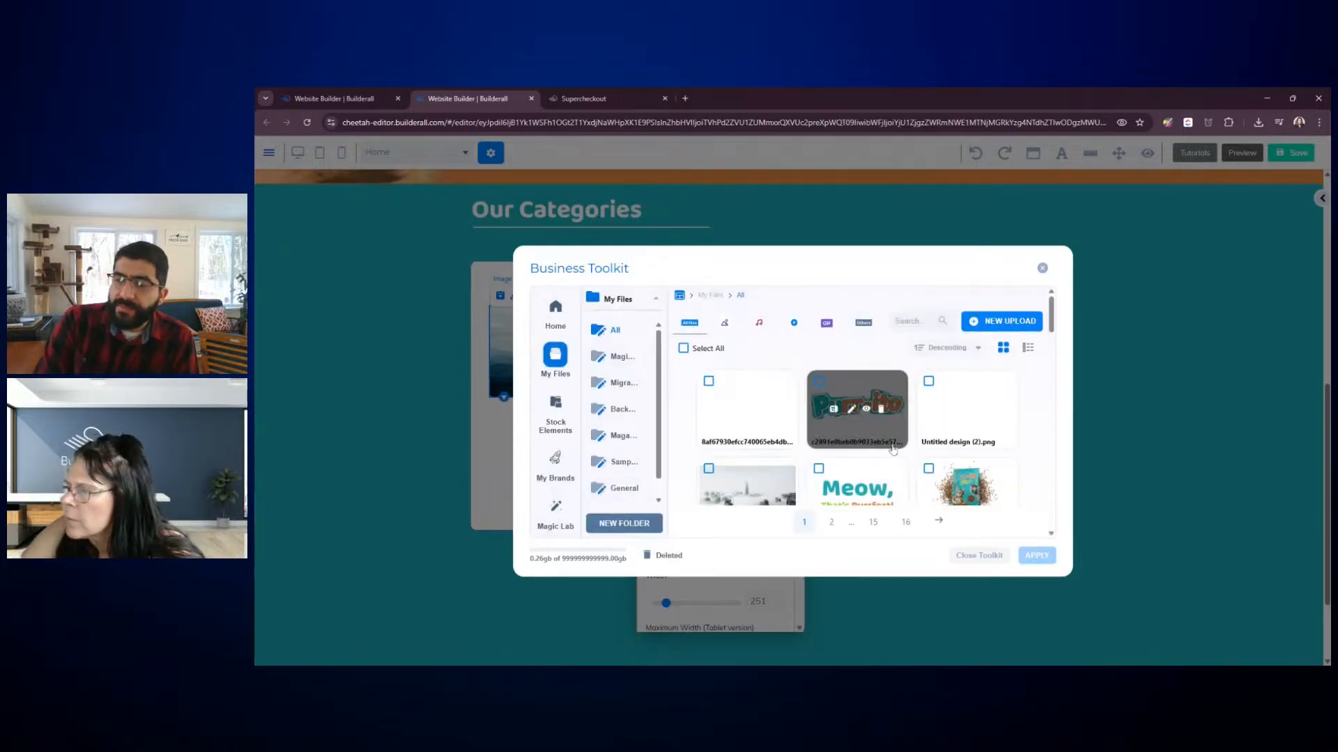
{"action": "scroll", "coordinate": [863, 450], "scroll_direction": "down", "scroll_amount": 2}
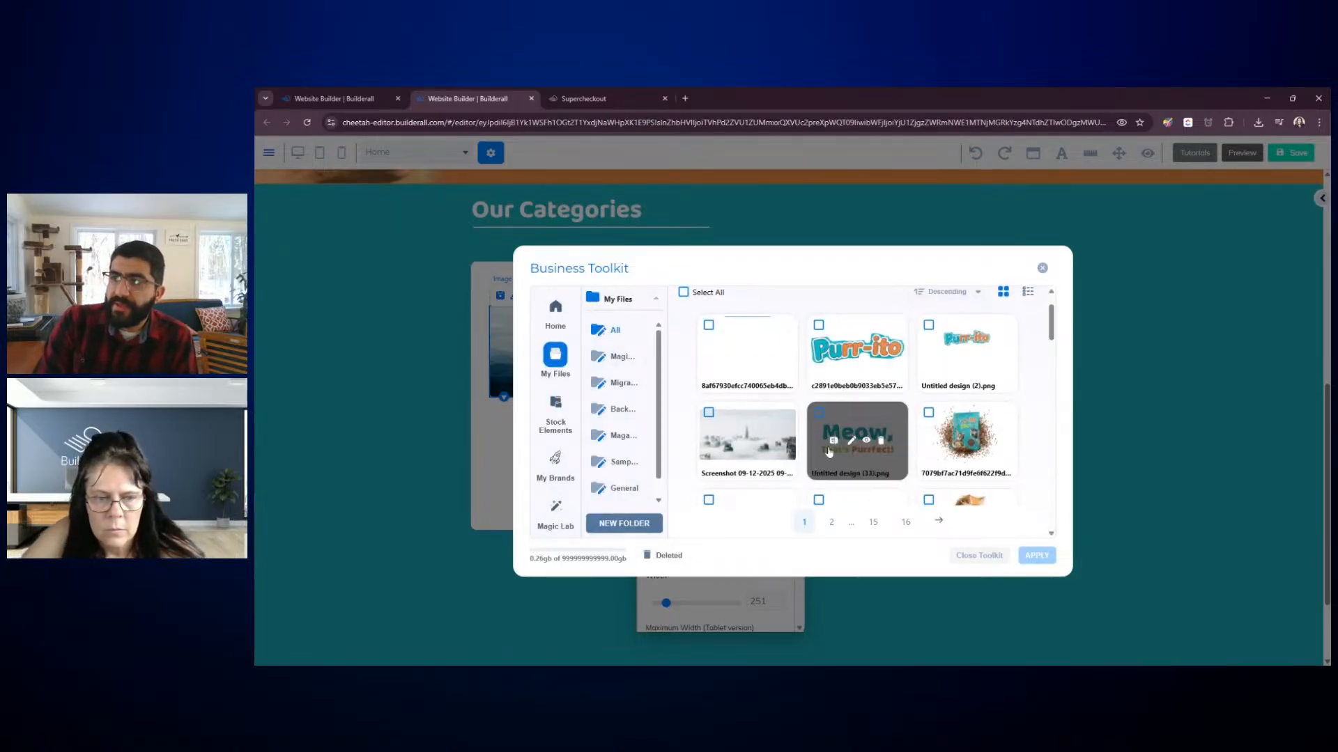
{"action": "scroll", "coordinate": [829, 451], "scroll_direction": "up", "scroll_amount": 3}
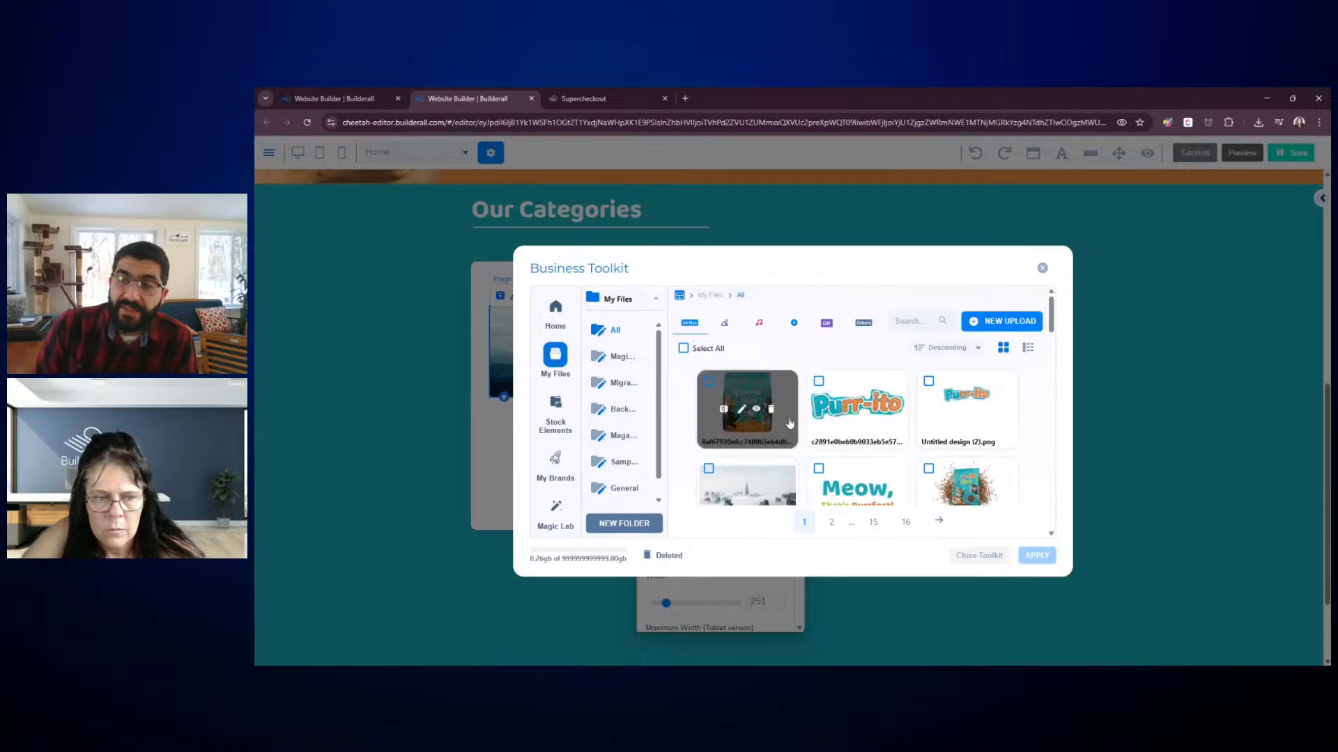
{"action": "left_click", "coordinate": [789, 432]}
{"action": "left_click", "coordinate": [1032, 556]}
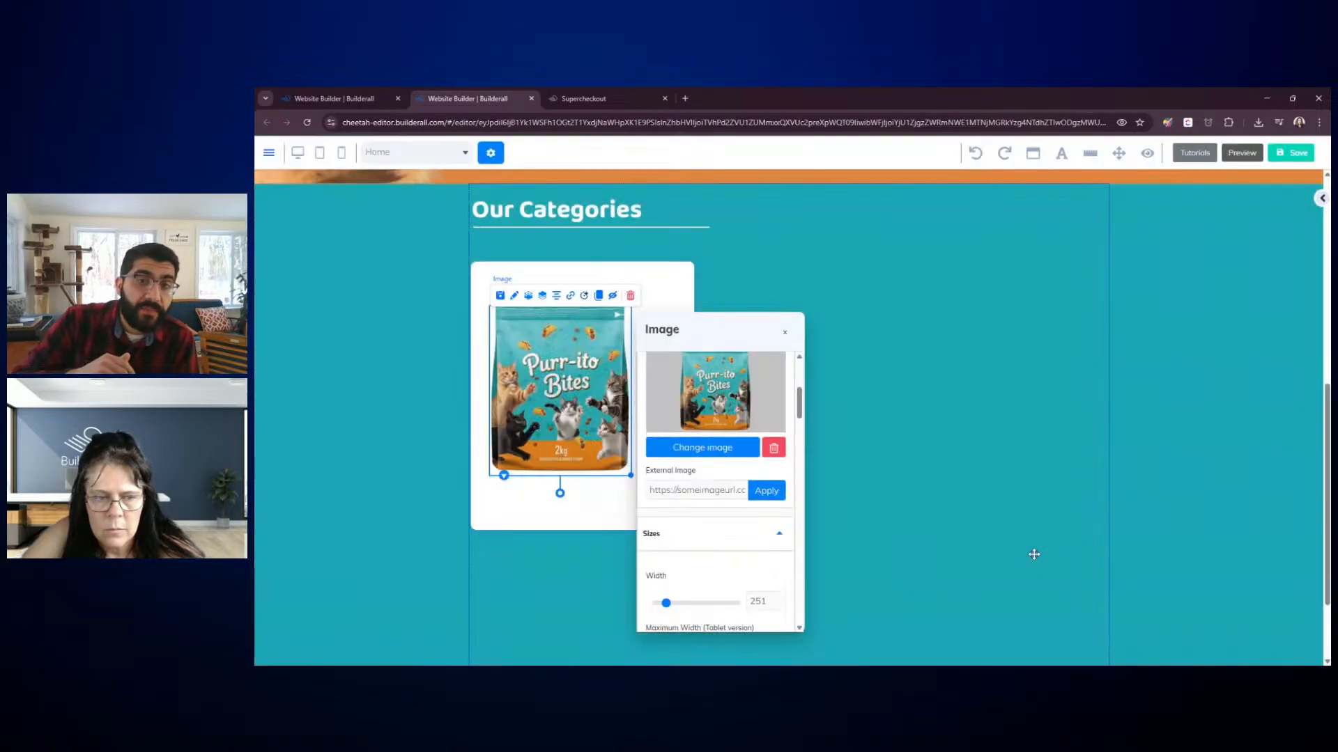
Move the Purr-ito Bites bag image to about the center of the white box
{"action": "left_click", "coordinate": [994, 481]}
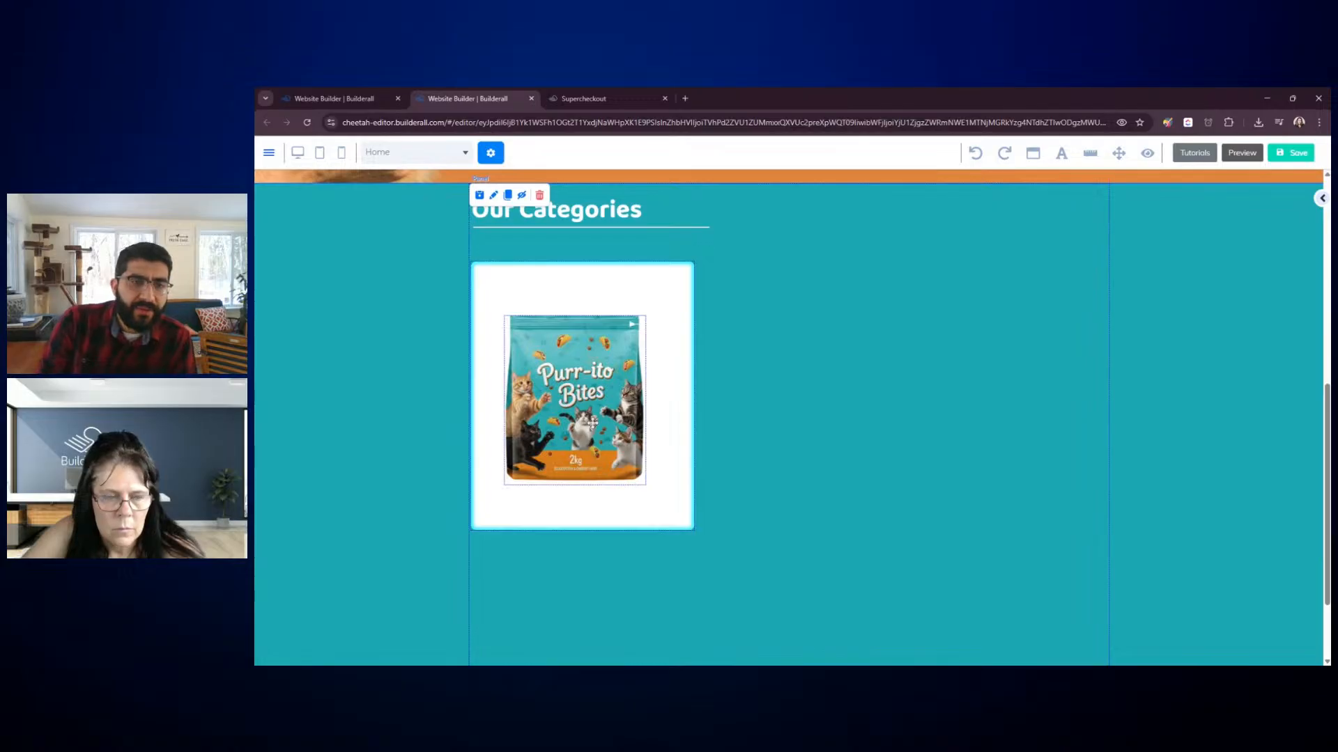
{"action": "left_click", "coordinate": [592, 421]}
{"action": "left_click", "coordinate": [903, 478]}
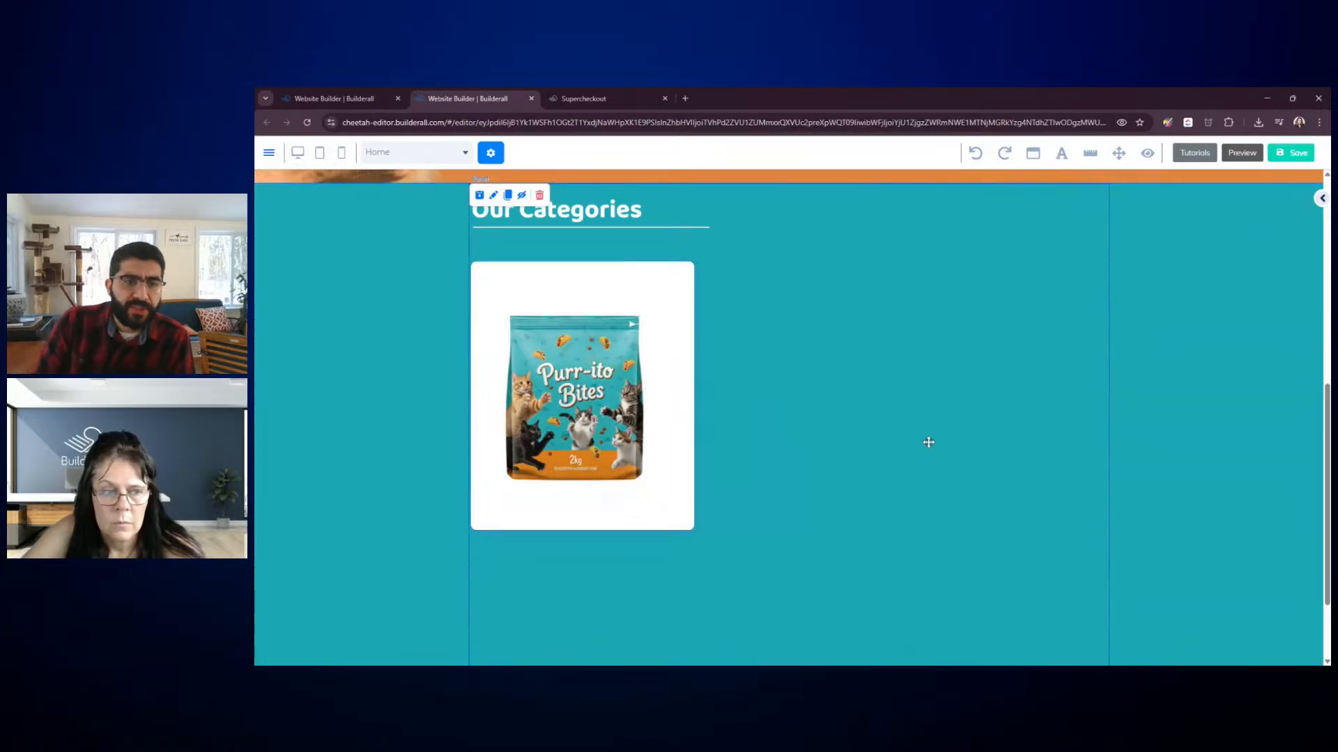
Add a plain white box beside the Purr-ito Bites card and shrink it to a thin horizontal bar
{"action": "left_click", "coordinate": [1319, 200]}
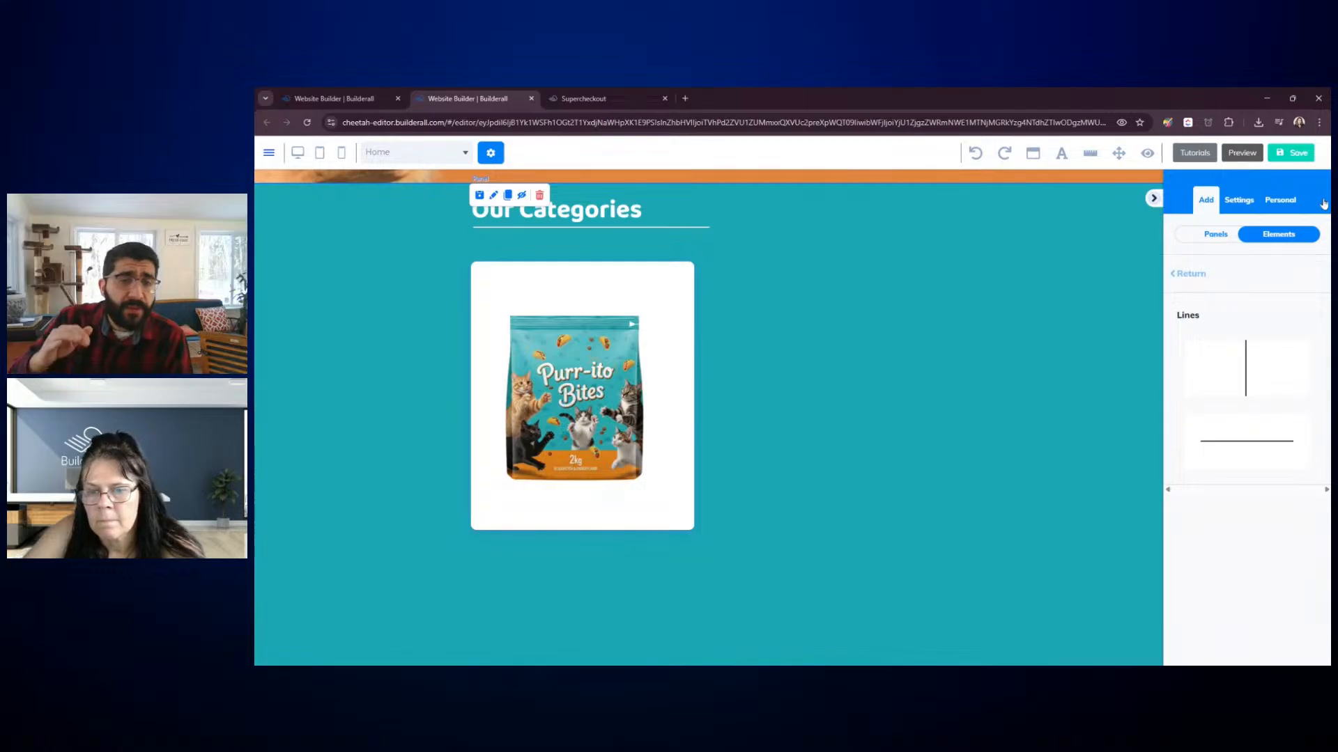
{"action": "left_click", "coordinate": [1190, 276]}
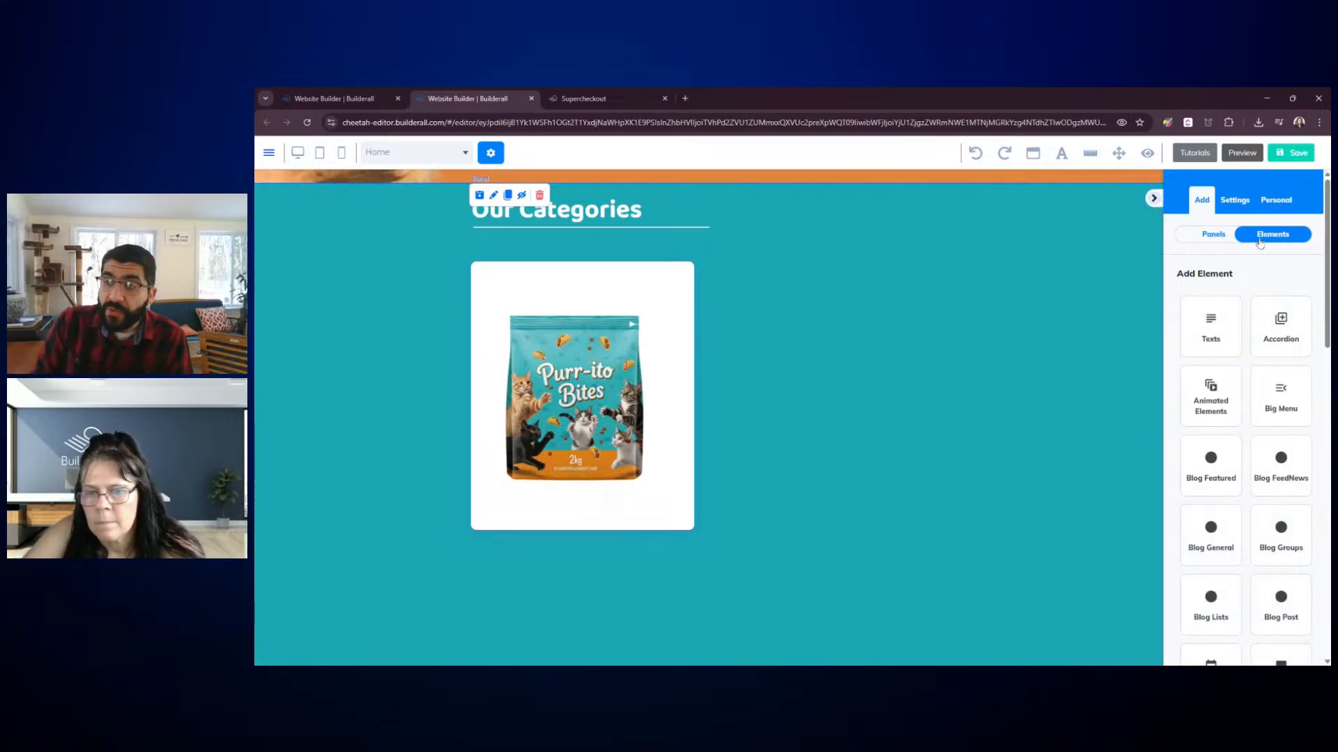
{"action": "left_click", "coordinate": [1216, 237]}
{"action": "left_click", "coordinate": [1274, 235]}
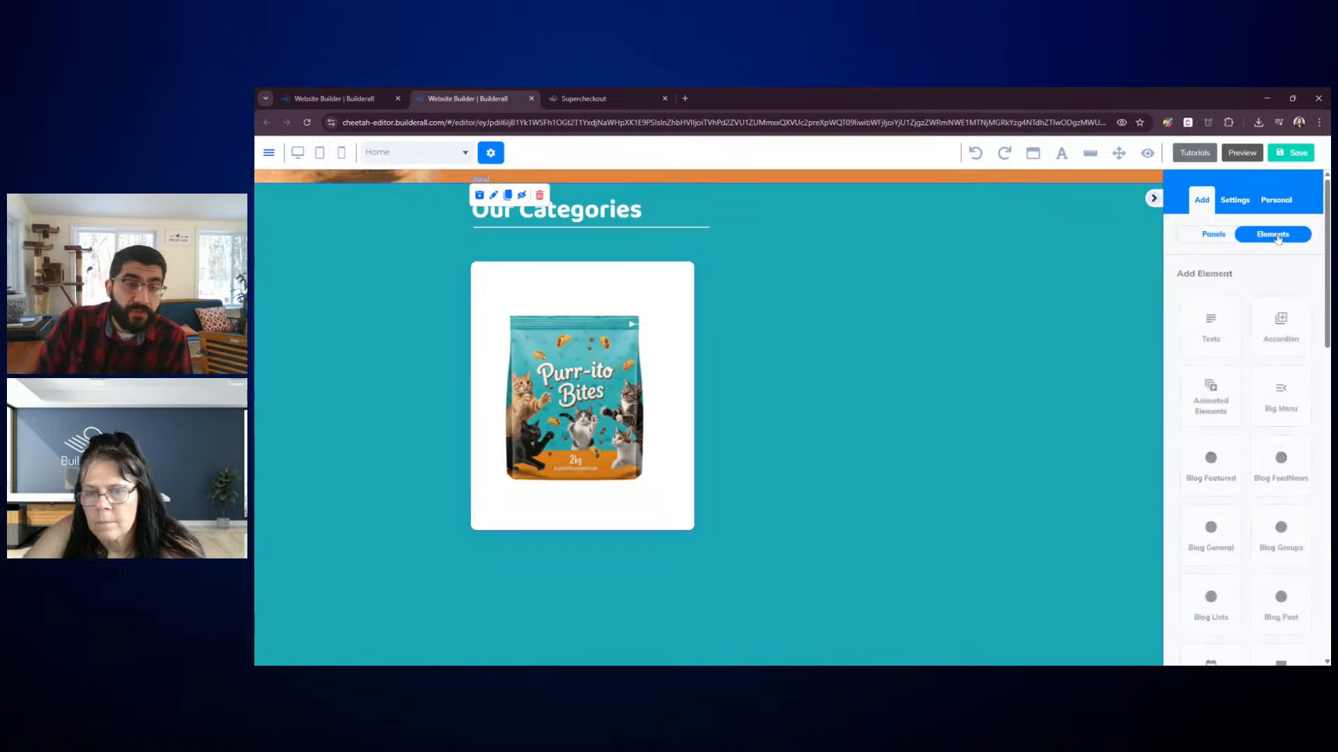
{"action": "scroll", "coordinate": [1272, 366], "scroll_direction": "down", "scroll_amount": 1}
{"action": "scroll", "coordinate": [1272, 366], "scroll_direction": "down", "scroll_amount": 2}
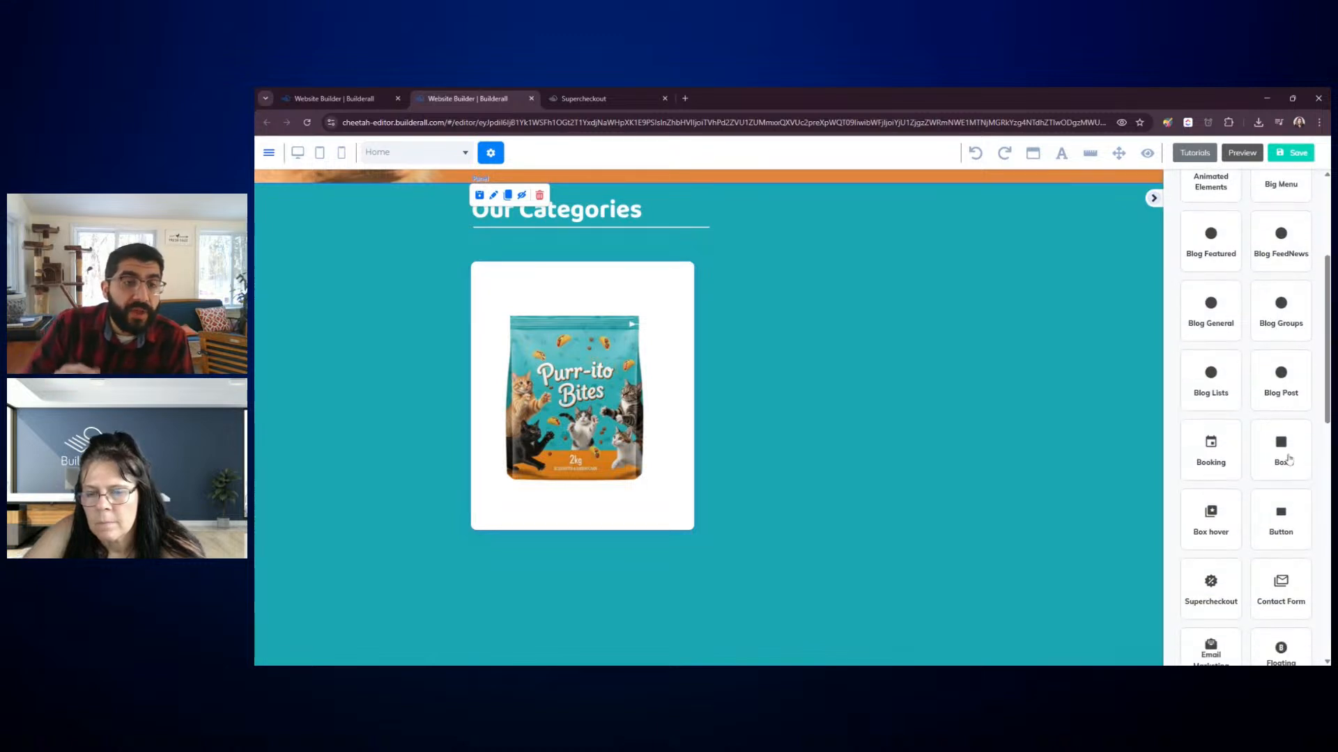
{"action": "left_click", "coordinate": [1284, 450]}
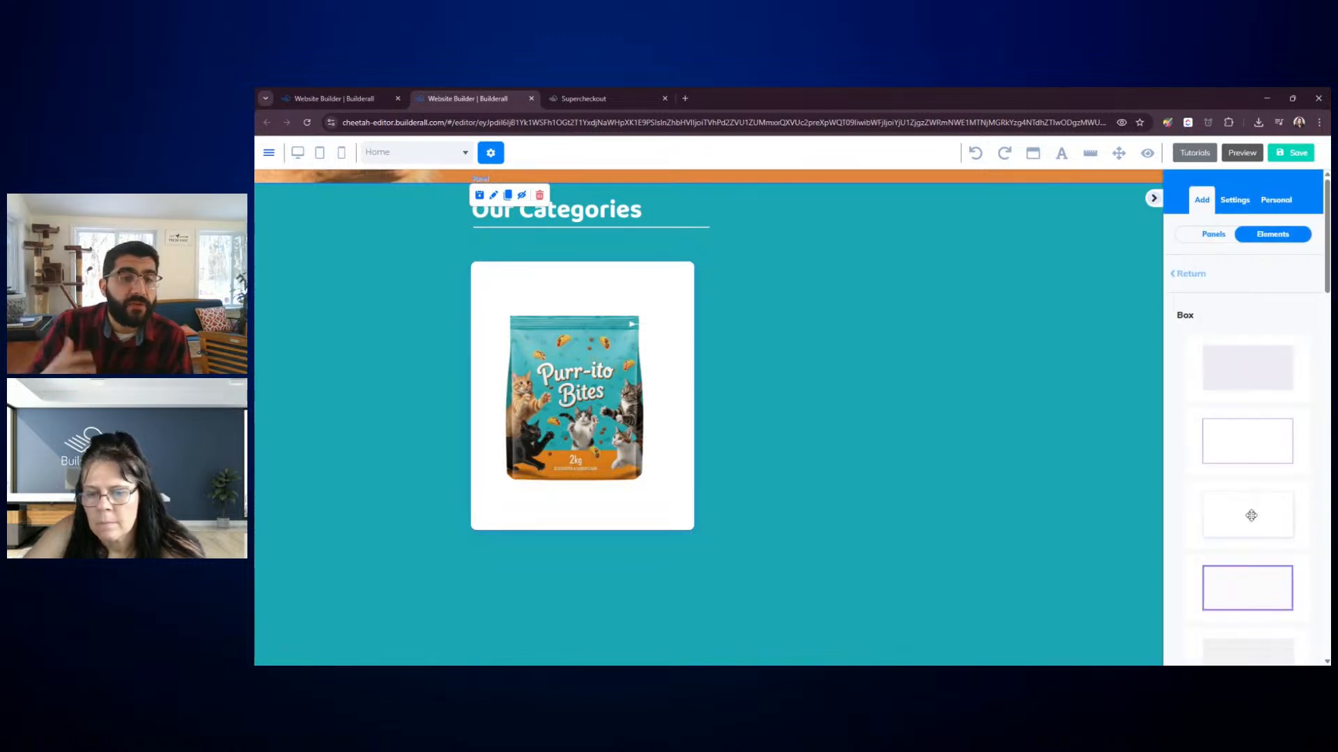
{"action": "left_click_drag", "start_coordinate": [1248, 469], "coordinate": [957, 350]}
{"action": "left_click", "coordinate": [1118, 431]}
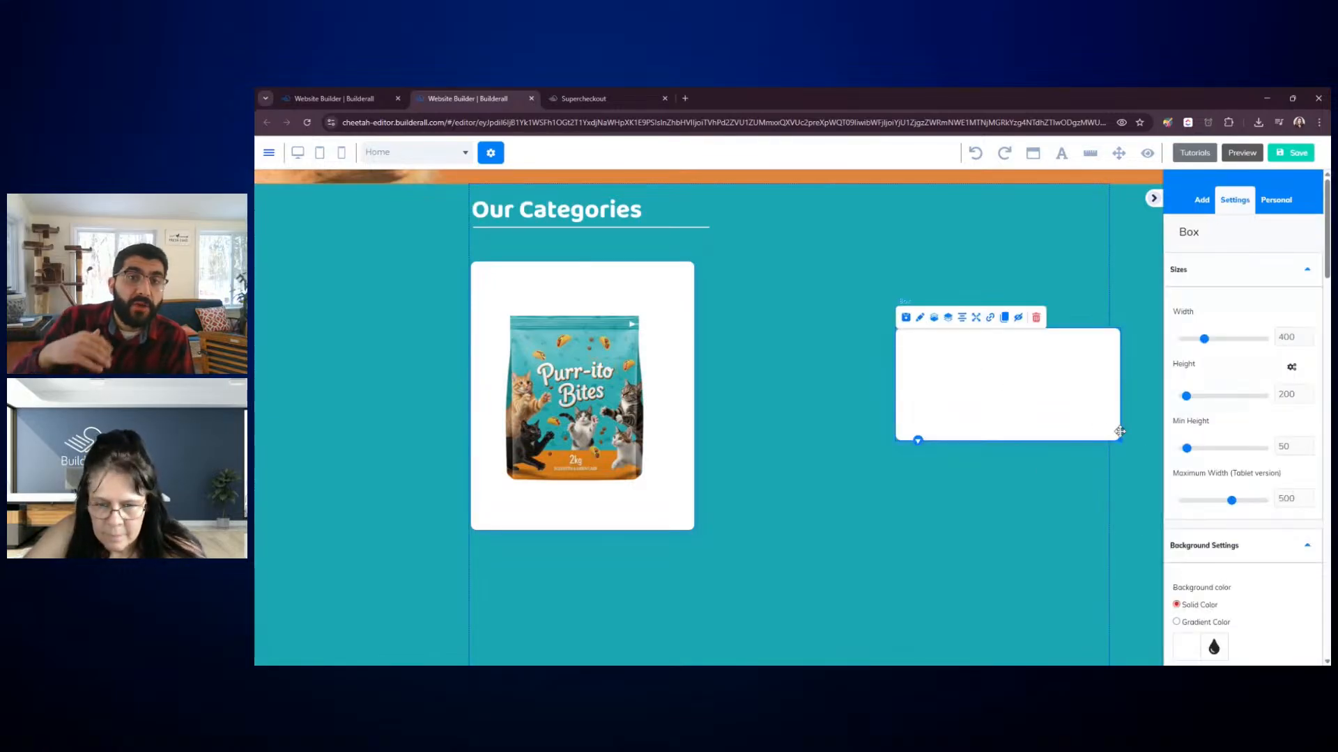
{"action": "left_click_drag", "start_coordinate": [1120, 441], "coordinate": [935, 300]}
Fill the thin bar with the saved orange color DC843F
{"action": "scroll", "coordinate": [1188, 366], "scroll_direction": "down", "scroll_amount": 4}
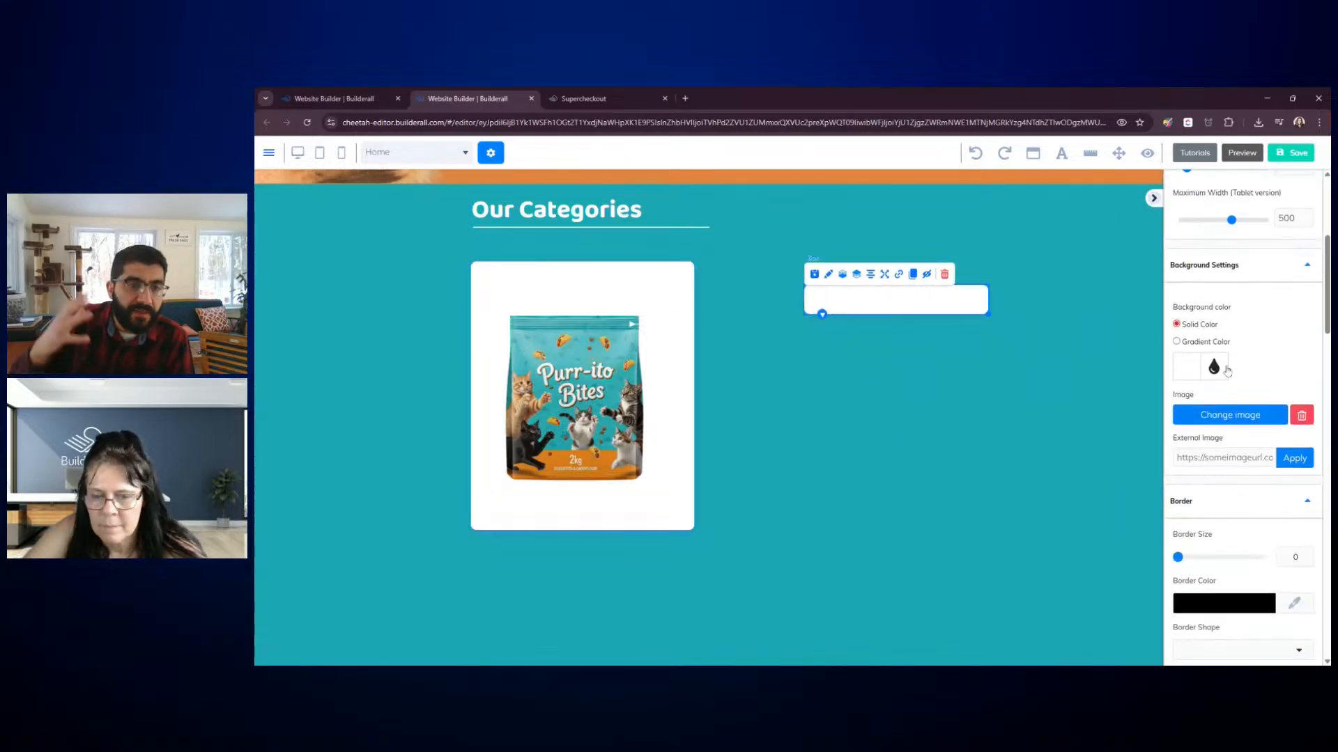
{"action": "left_click", "coordinate": [1188, 365]}
{"action": "scroll", "coordinate": [1198, 372], "scroll_direction": "down", "scroll_amount": 2}
{"action": "left_click", "coordinate": [1240, 433]}
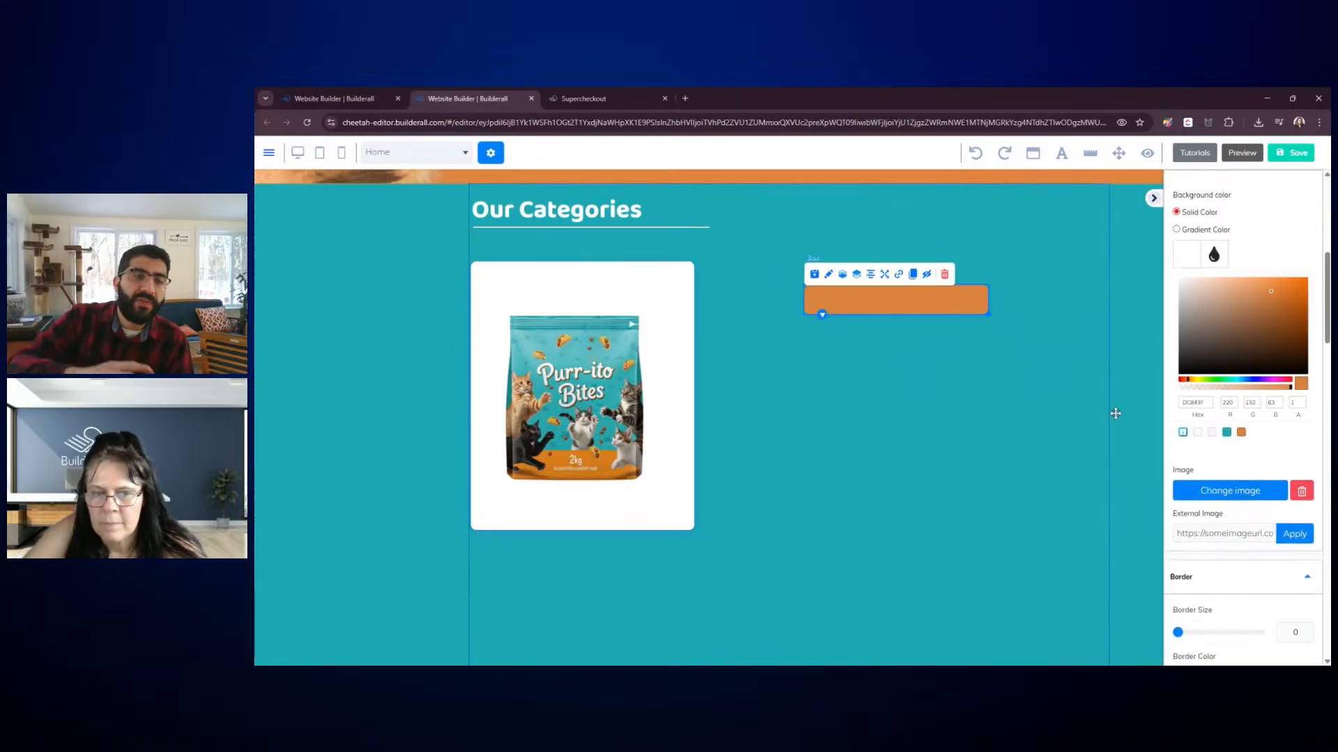
Place the orange bar along the top edge of the white card and widen it to the card's width
{"action": "left_click_drag", "start_coordinate": [939, 305], "coordinate": [606, 280]}
{"action": "left_click", "coordinate": [652, 292]}
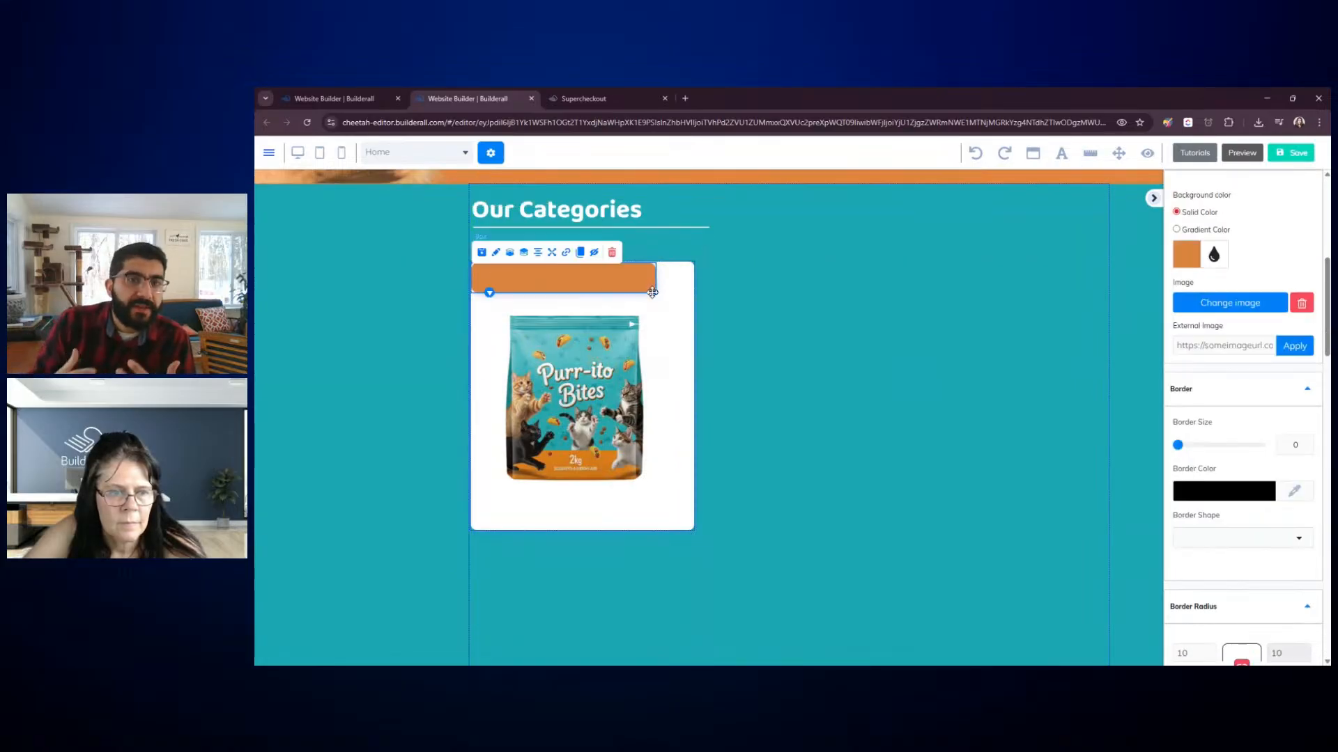
{"action": "left_click_drag", "start_coordinate": [652, 292], "coordinate": [686, 293]}
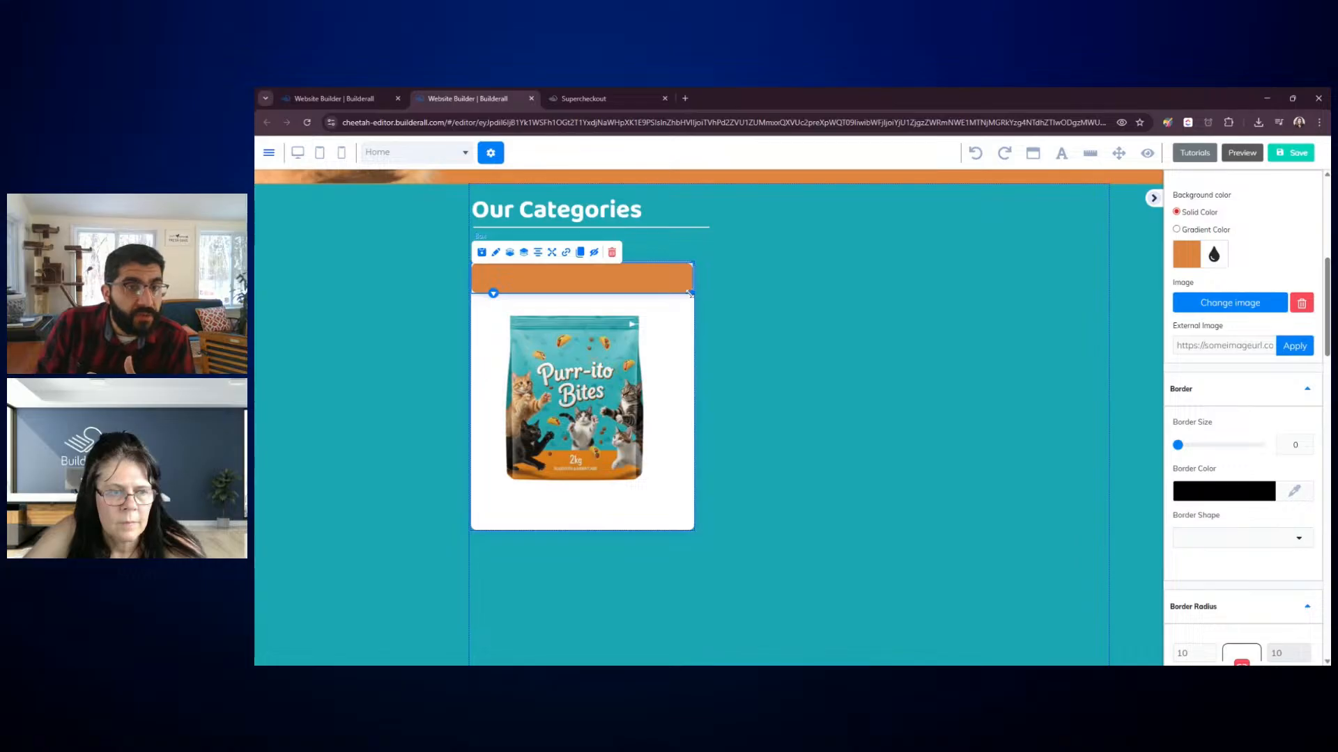
{"action": "left_click", "coordinate": [685, 335]}
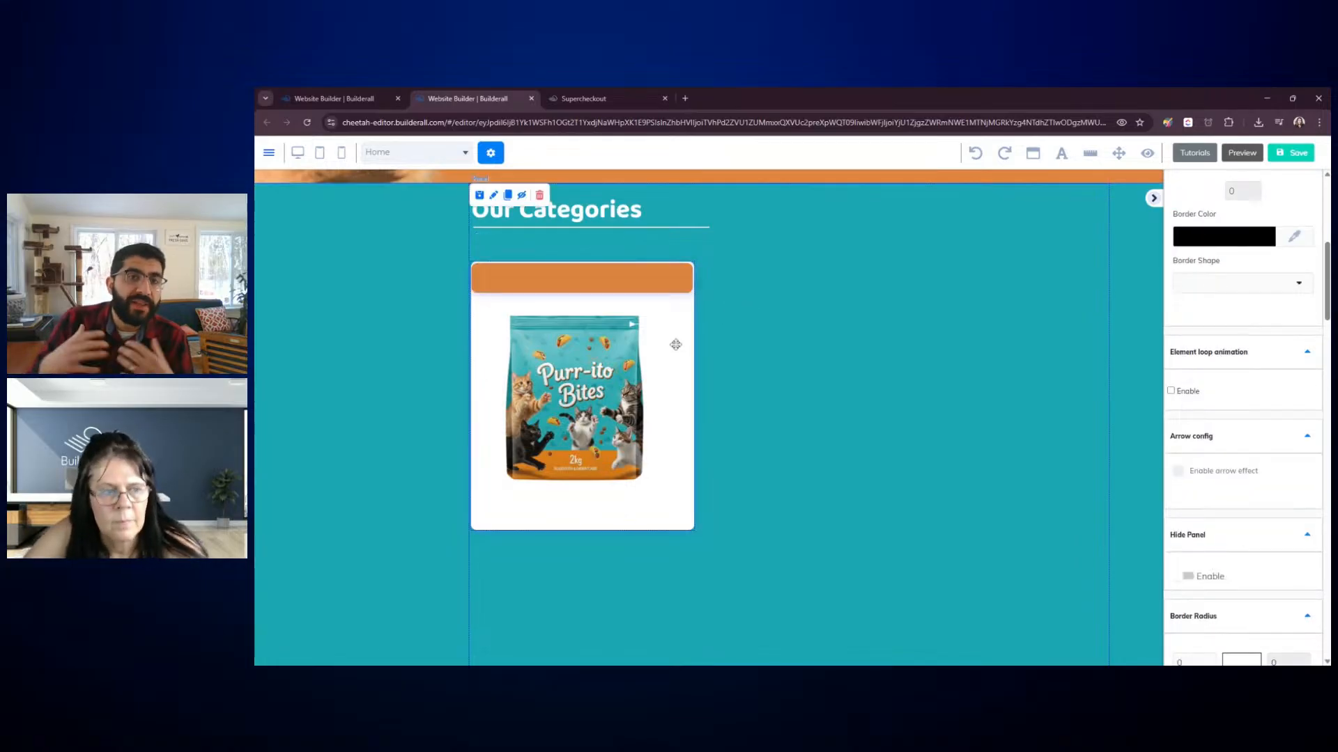
{"action": "left_click", "coordinate": [580, 431]}
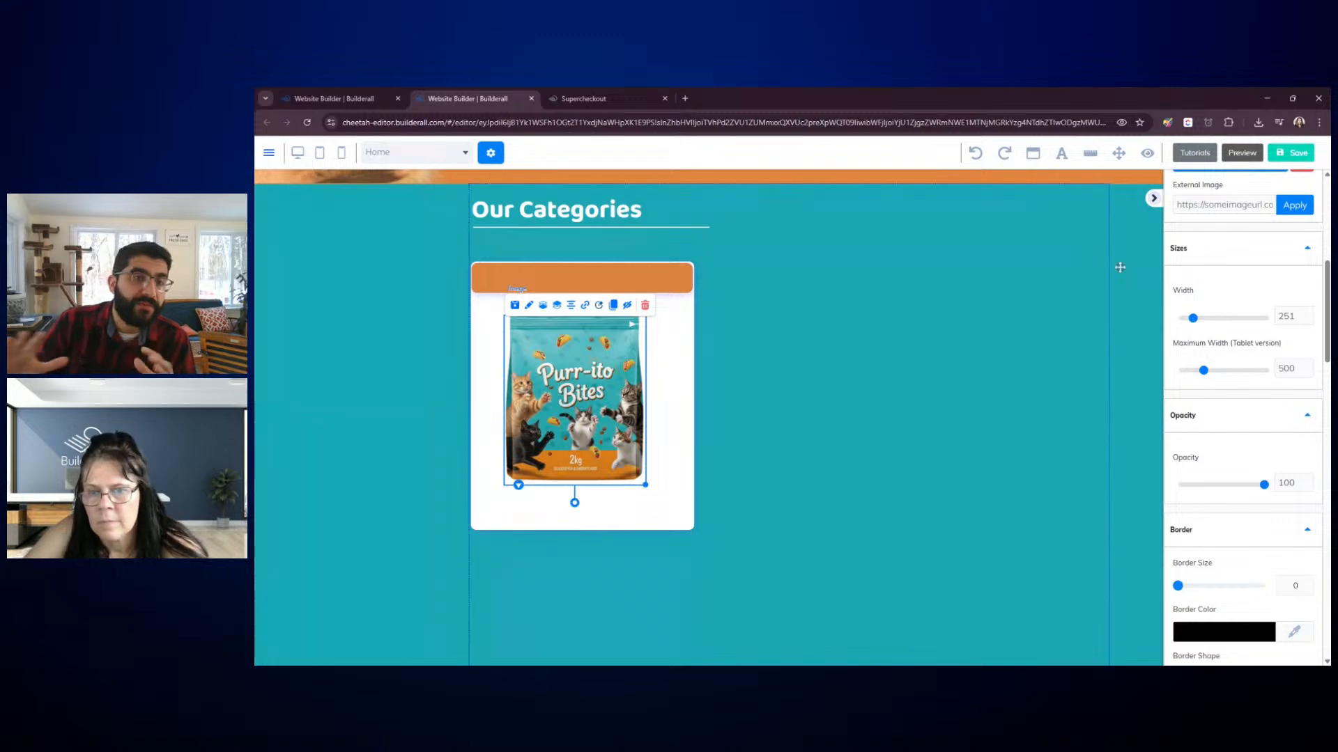
{"action": "left_click", "coordinate": [1154, 198]}
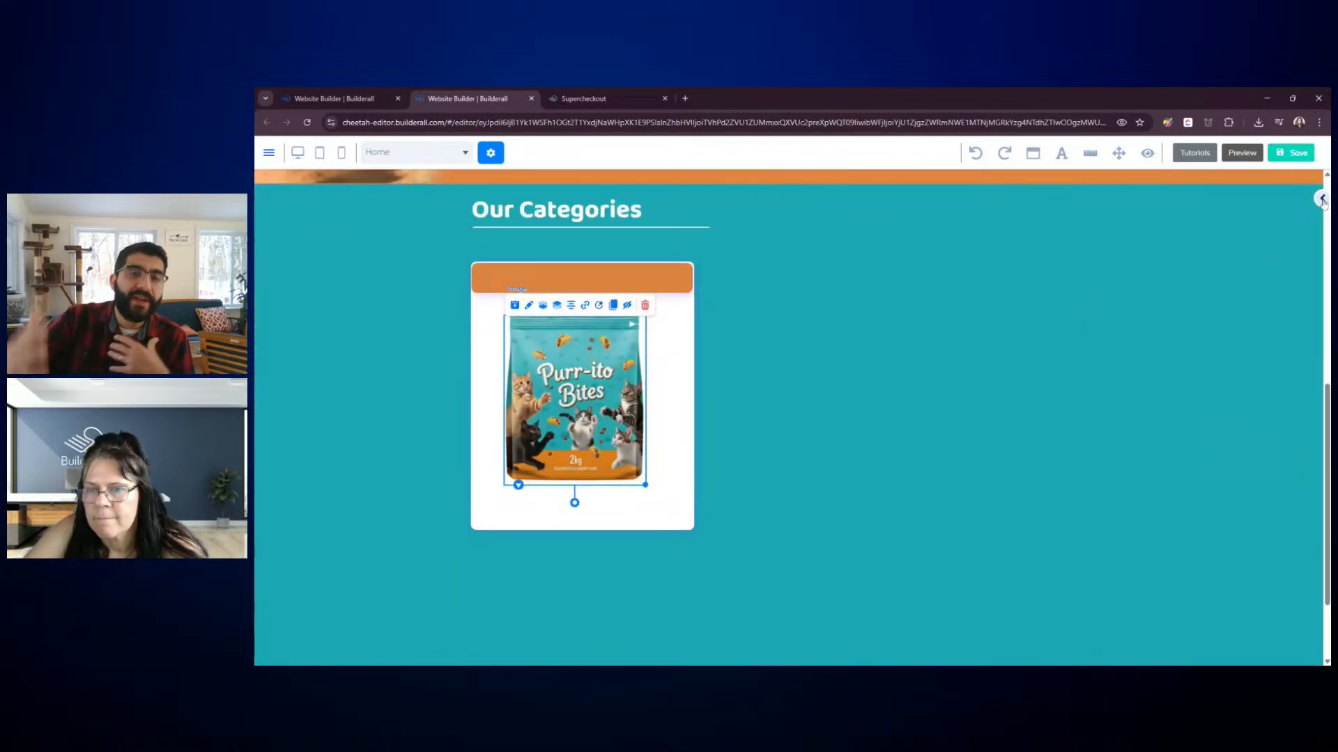
Add the green arrow-only button to the empty teal area beside the Purr-ito Bites card
{"action": "left_click", "coordinate": [1321, 199]}
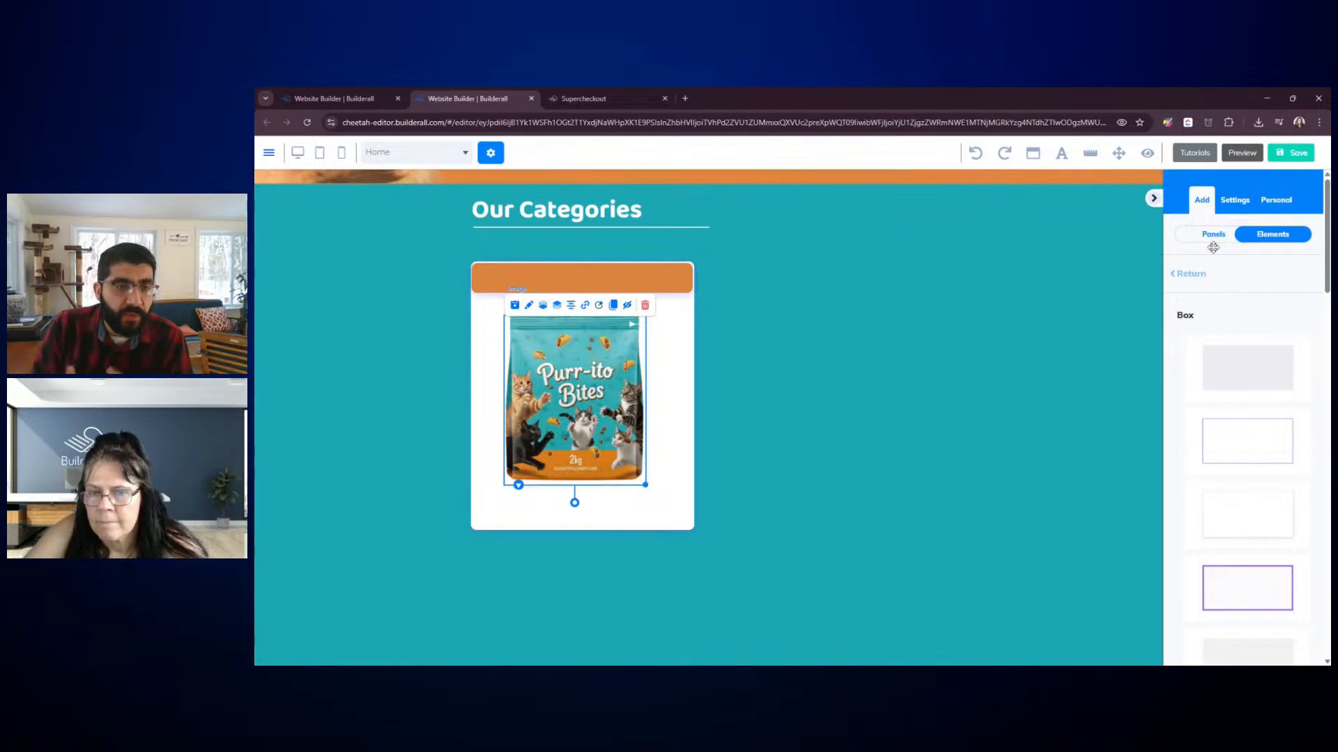
{"action": "left_click", "coordinate": [1213, 243]}
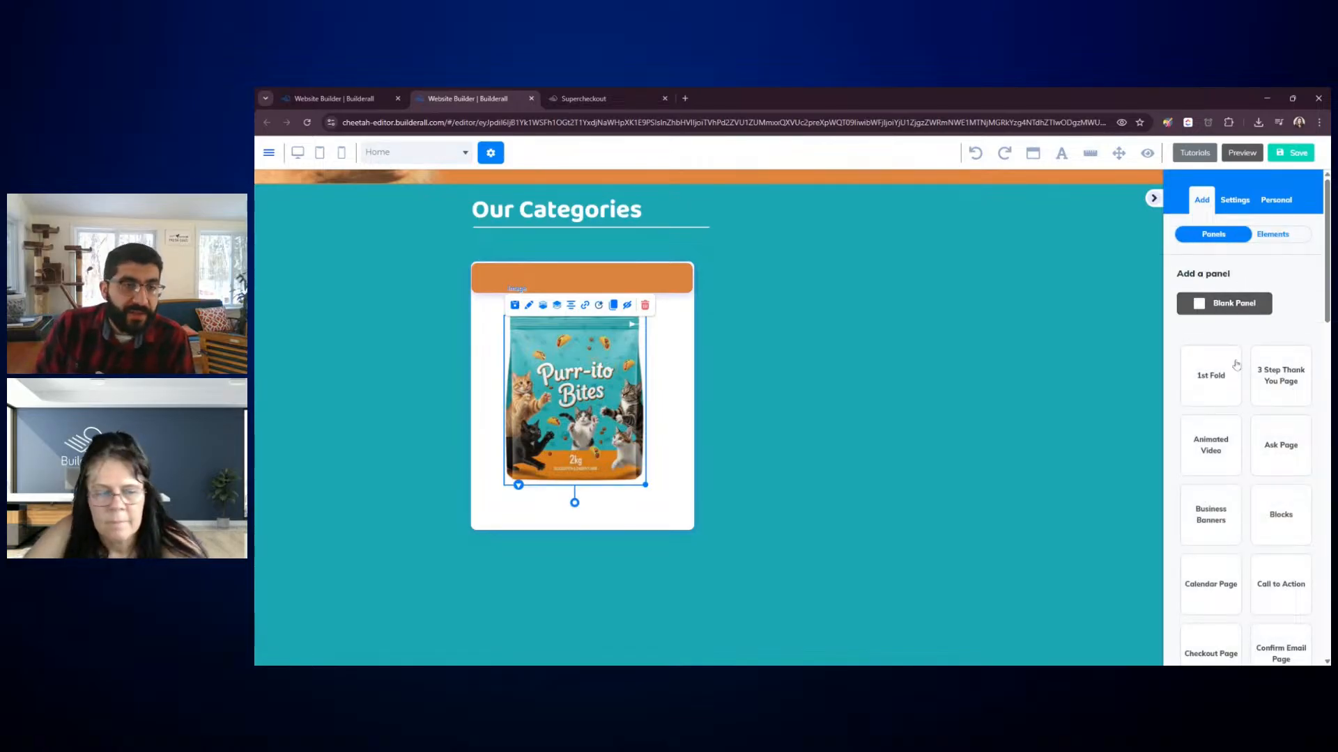
{"action": "left_click", "coordinate": [1276, 237]}
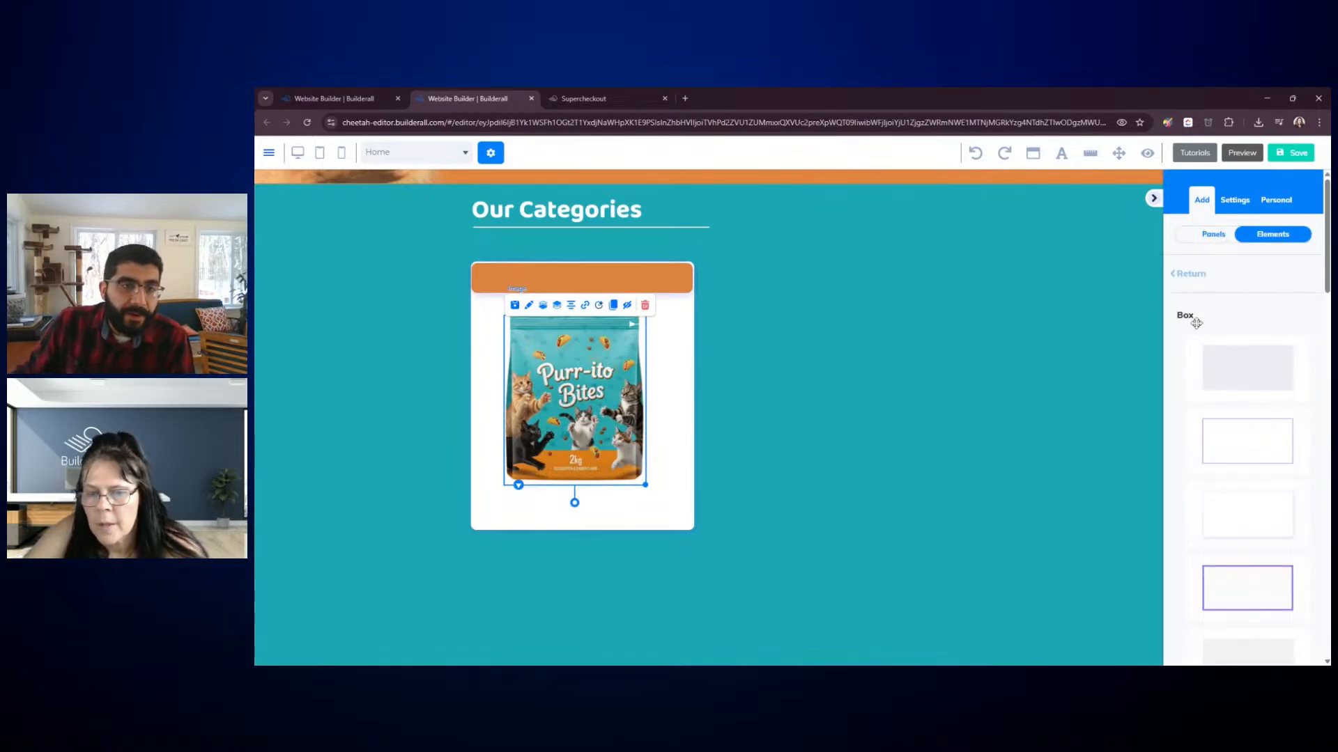
{"action": "left_click", "coordinate": [1188, 275]}
{"action": "scroll", "coordinate": [1247, 349], "scroll_direction": "down", "scroll_amount": 5}
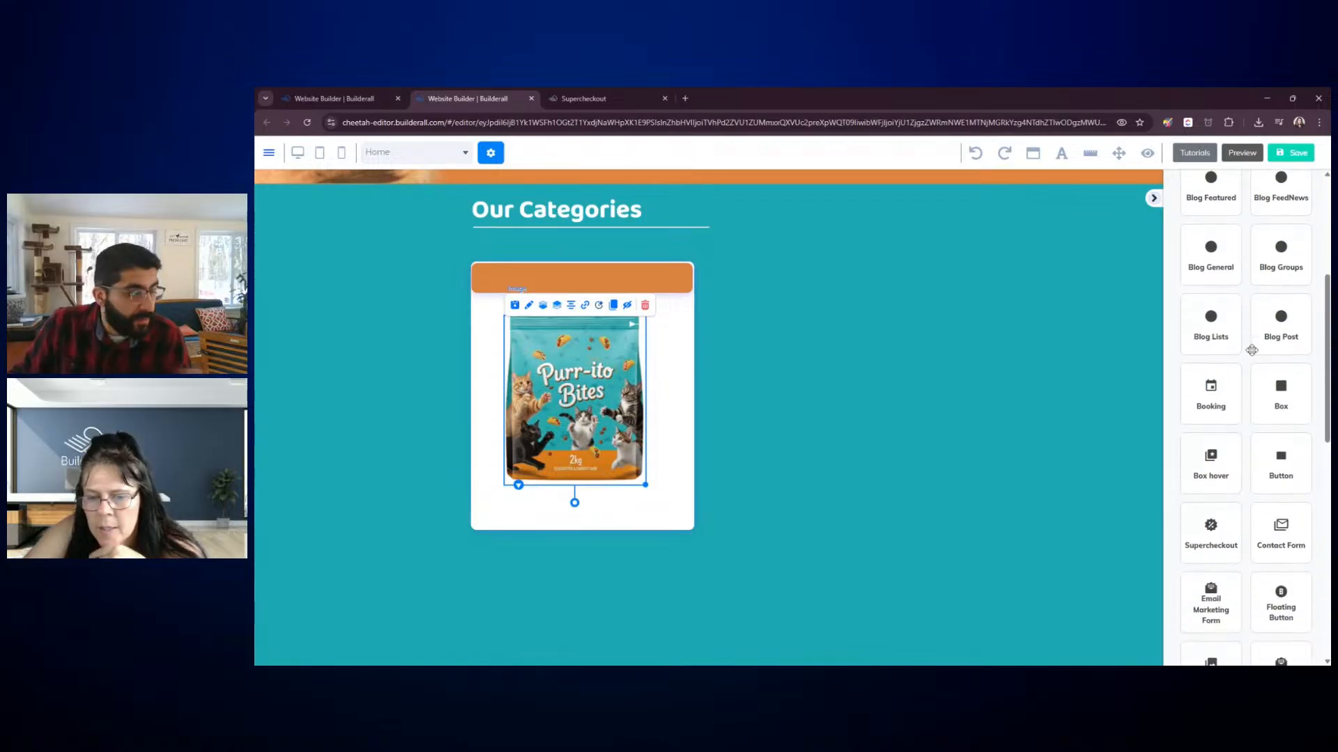
{"action": "scroll", "coordinate": [1266, 486], "scroll_direction": "down", "scroll_amount": 5}
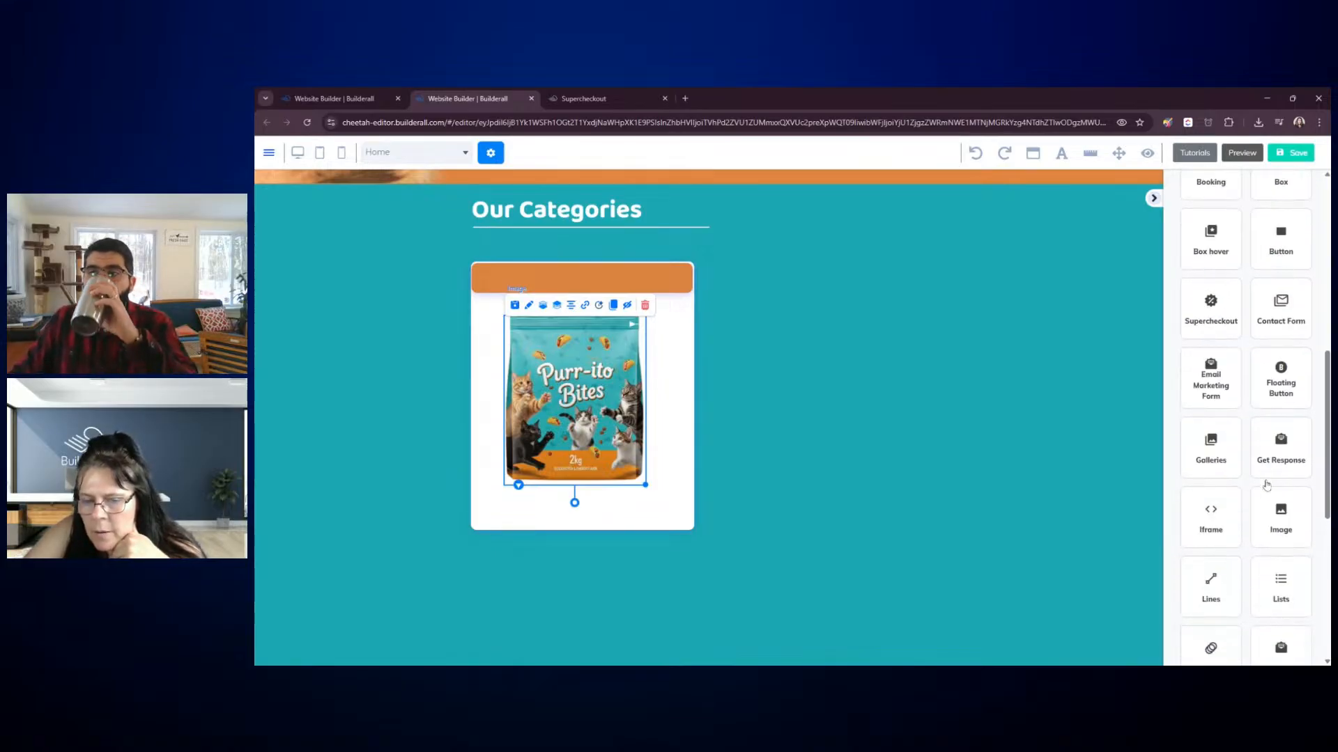
{"action": "scroll", "coordinate": [1270, 505], "scroll_direction": "down", "scroll_amount": 3}
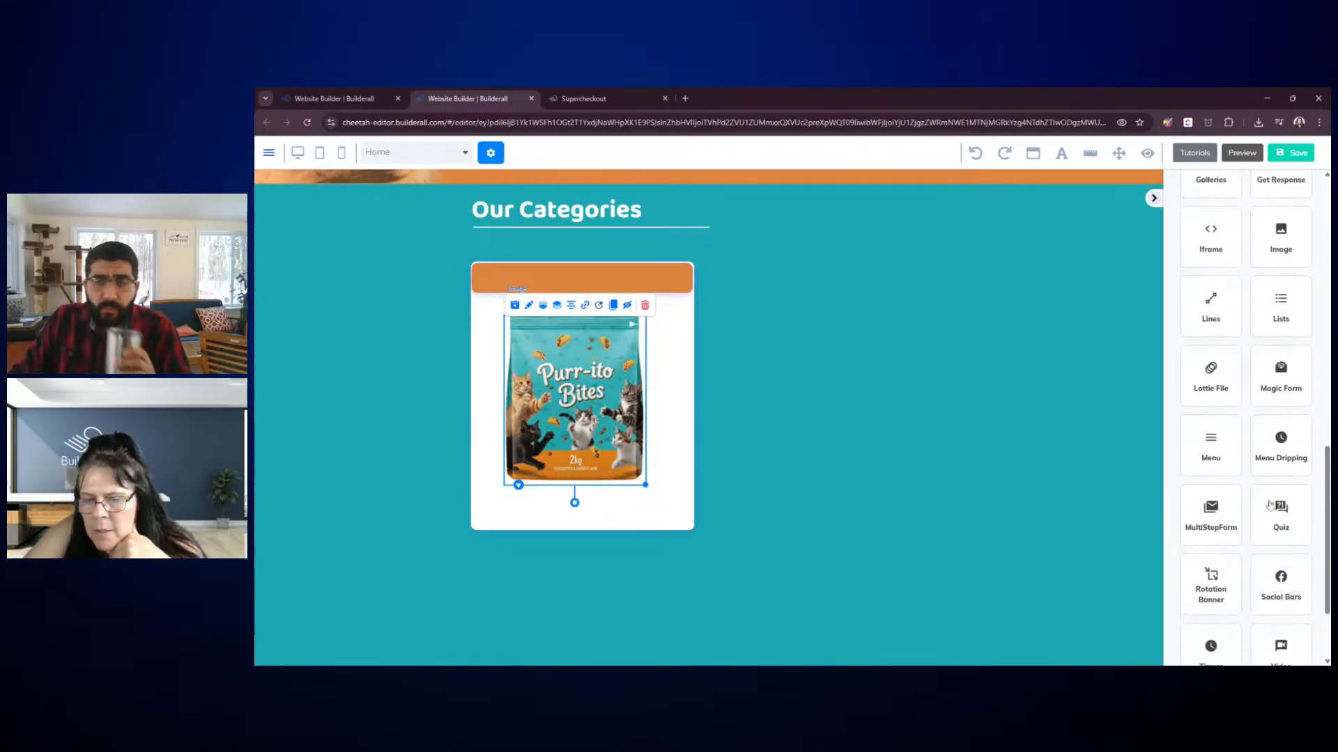
{"action": "scroll", "coordinate": [1244, 445], "scroll_direction": "down", "scroll_amount": 3}
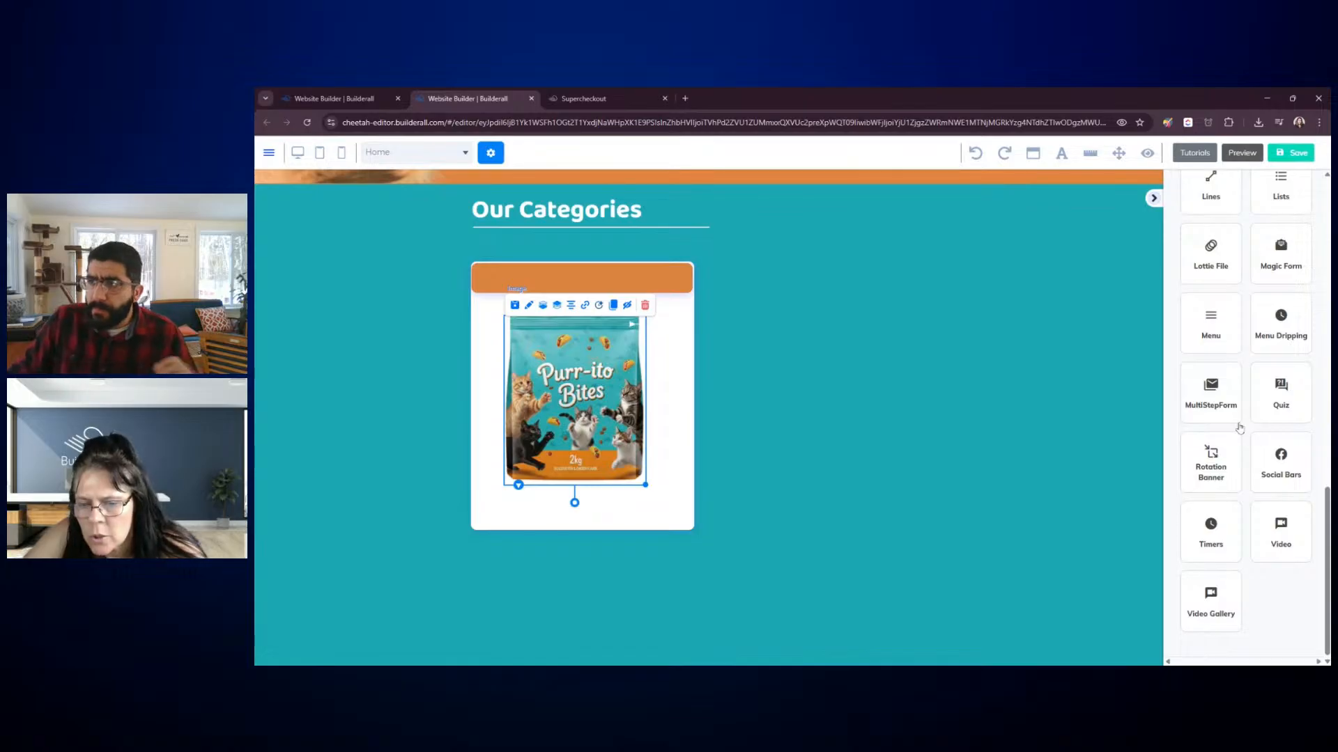
{"action": "scroll", "coordinate": [1240, 427], "scroll_direction": "up", "scroll_amount": 10}
{"action": "left_click", "coordinate": [1276, 474]}
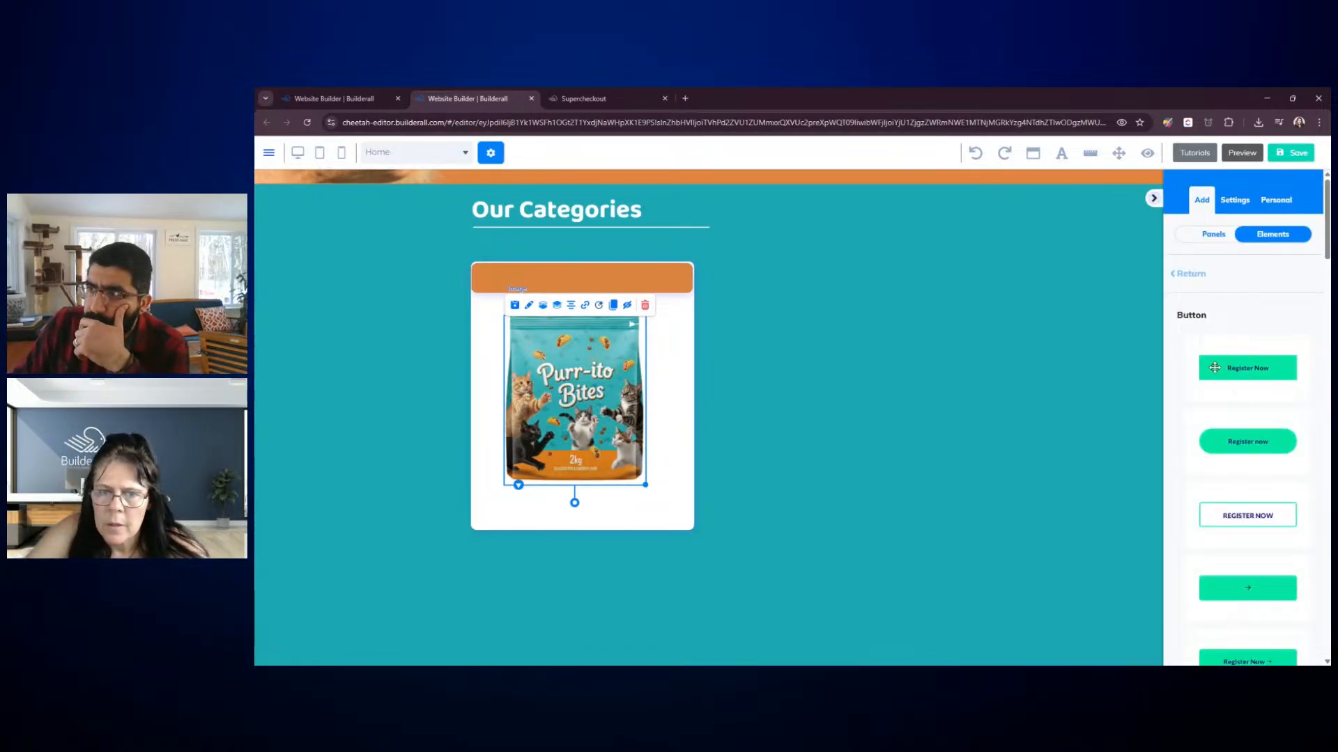
{"action": "scroll", "coordinate": [905, 327], "scroll_direction": "up", "scroll_amount": 5}
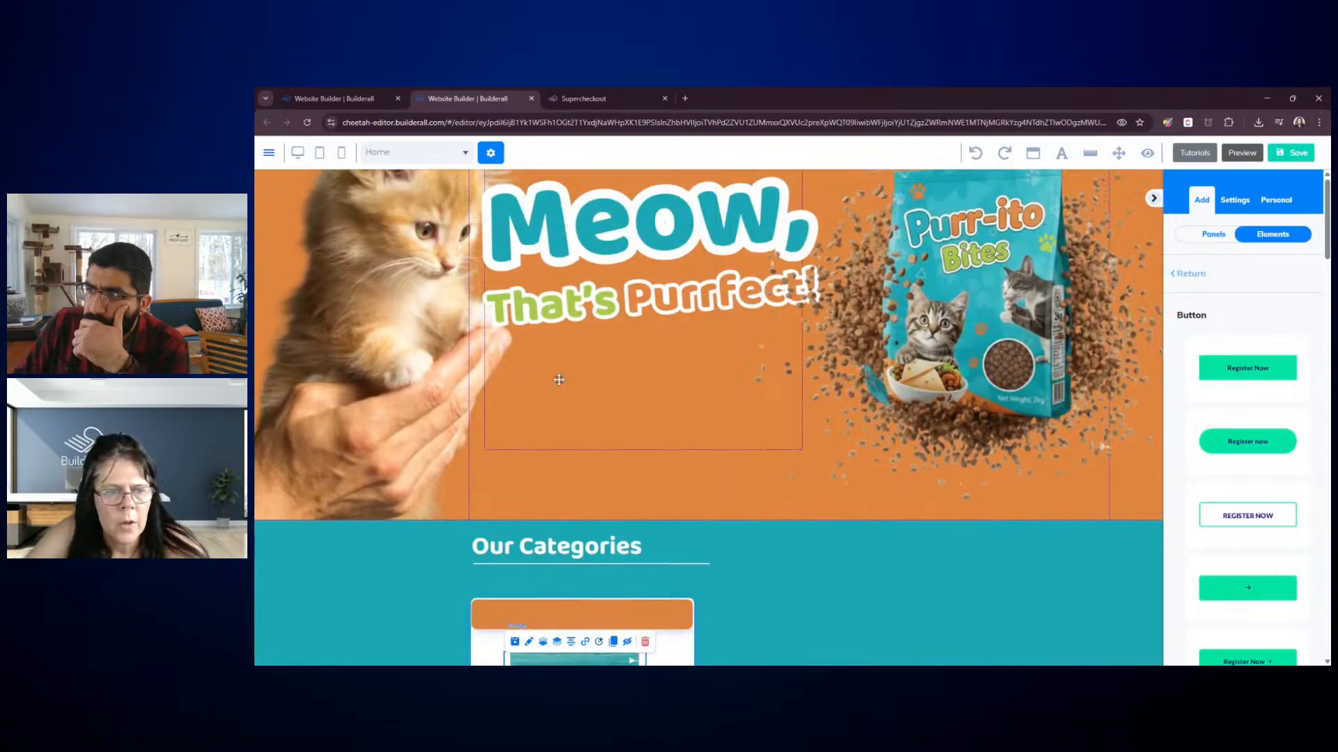
{"action": "scroll", "coordinate": [696, 415], "scroll_direction": "down", "scroll_amount": 4}
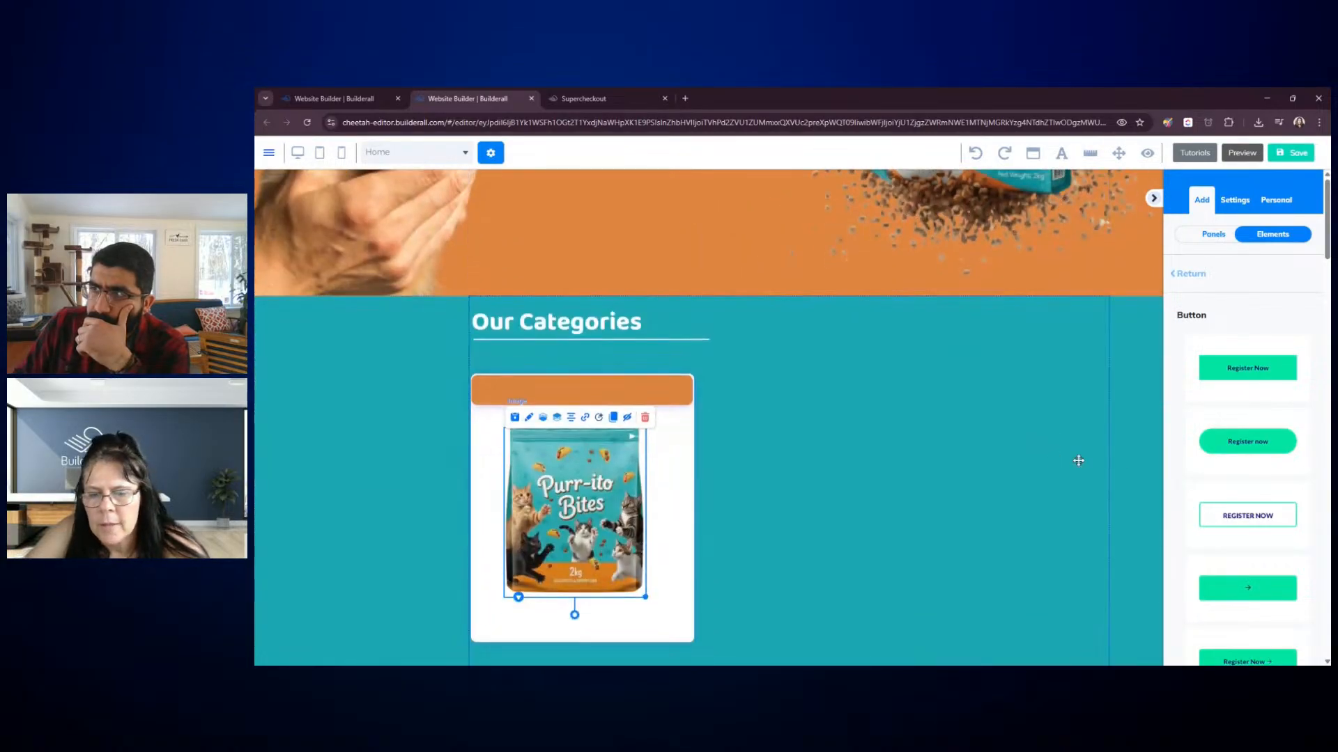
{"action": "scroll", "coordinate": [1256, 430], "scroll_direction": "down", "scroll_amount": 3}
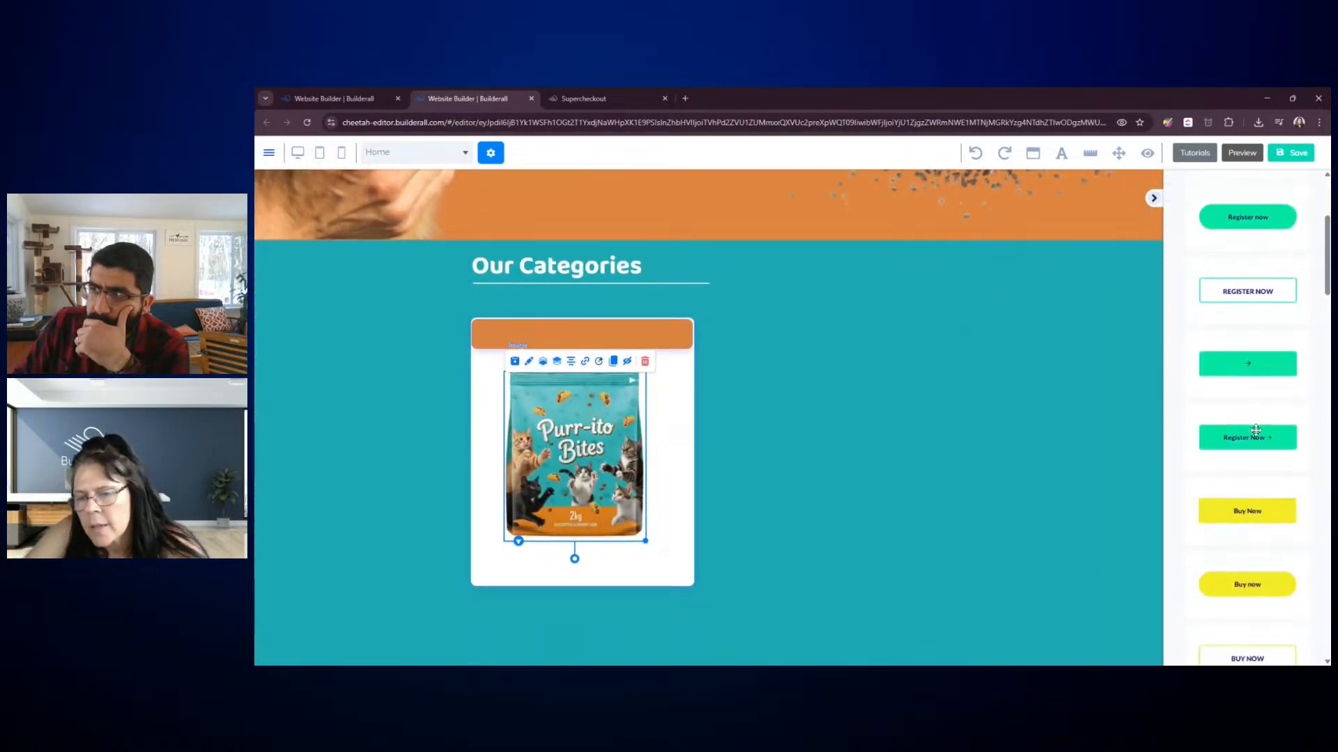
{"action": "left_click_drag", "start_coordinate": [1255, 363], "coordinate": [975, 390]}
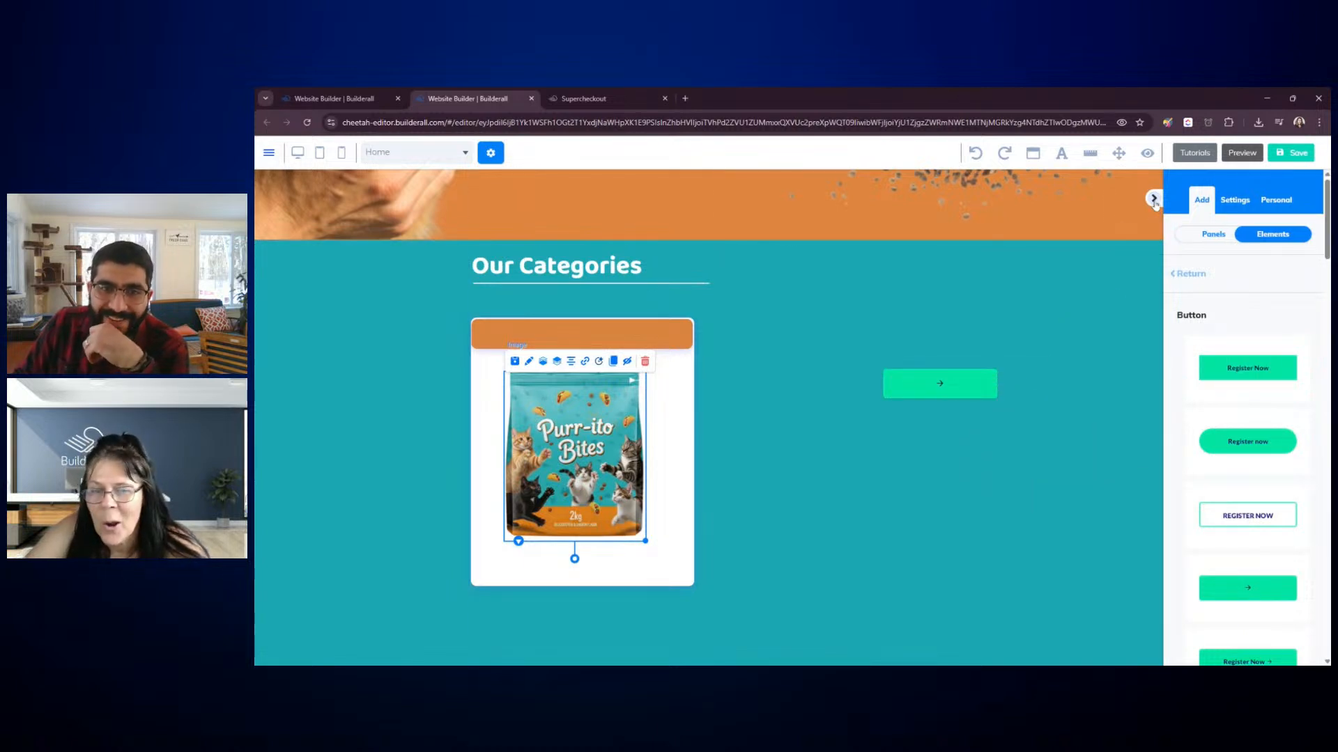
Set the arrow button's primary text color to white (FFFFFF)
{"action": "left_click", "coordinate": [1153, 199]}
{"action": "left_click_drag", "start_coordinate": [956, 383], "coordinate": [1139, 263]}
{"action": "double_click", "coordinate": [874, 405]}
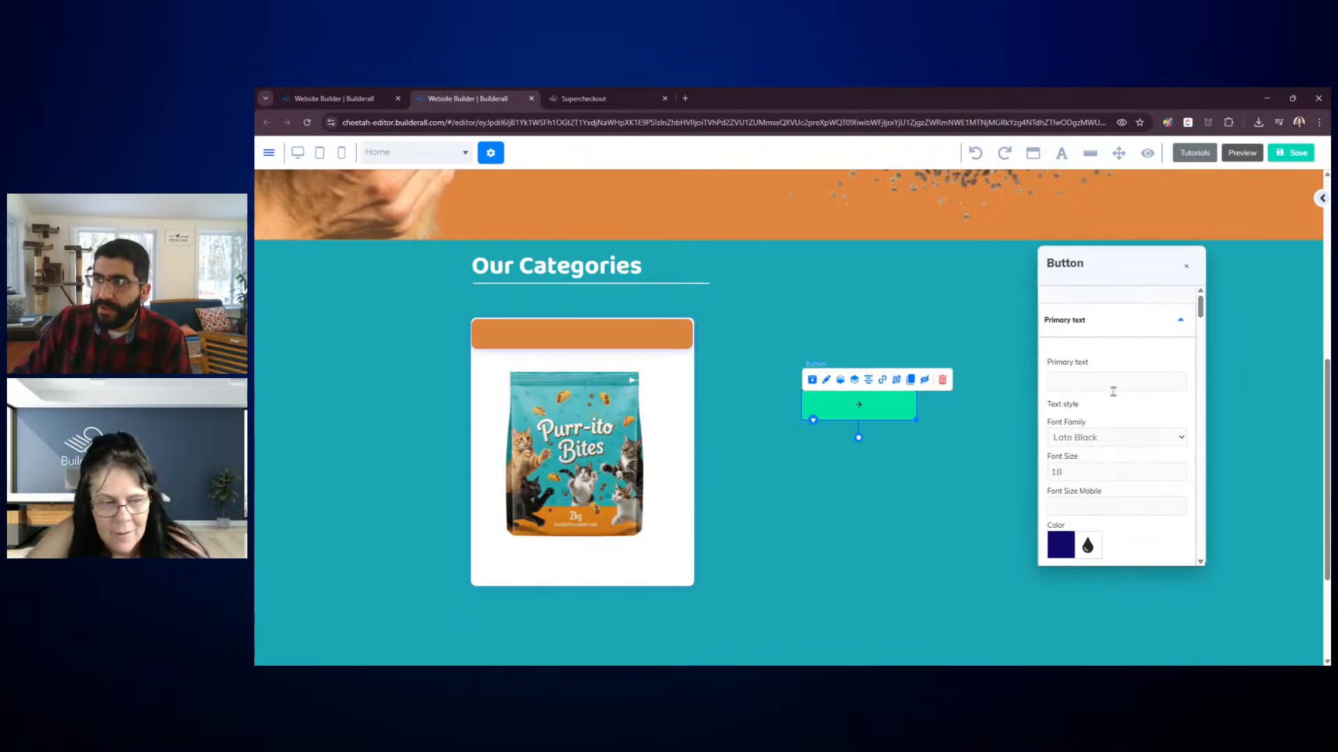
{"action": "scroll", "coordinate": [1112, 392], "scroll_direction": "down", "scroll_amount": 3}
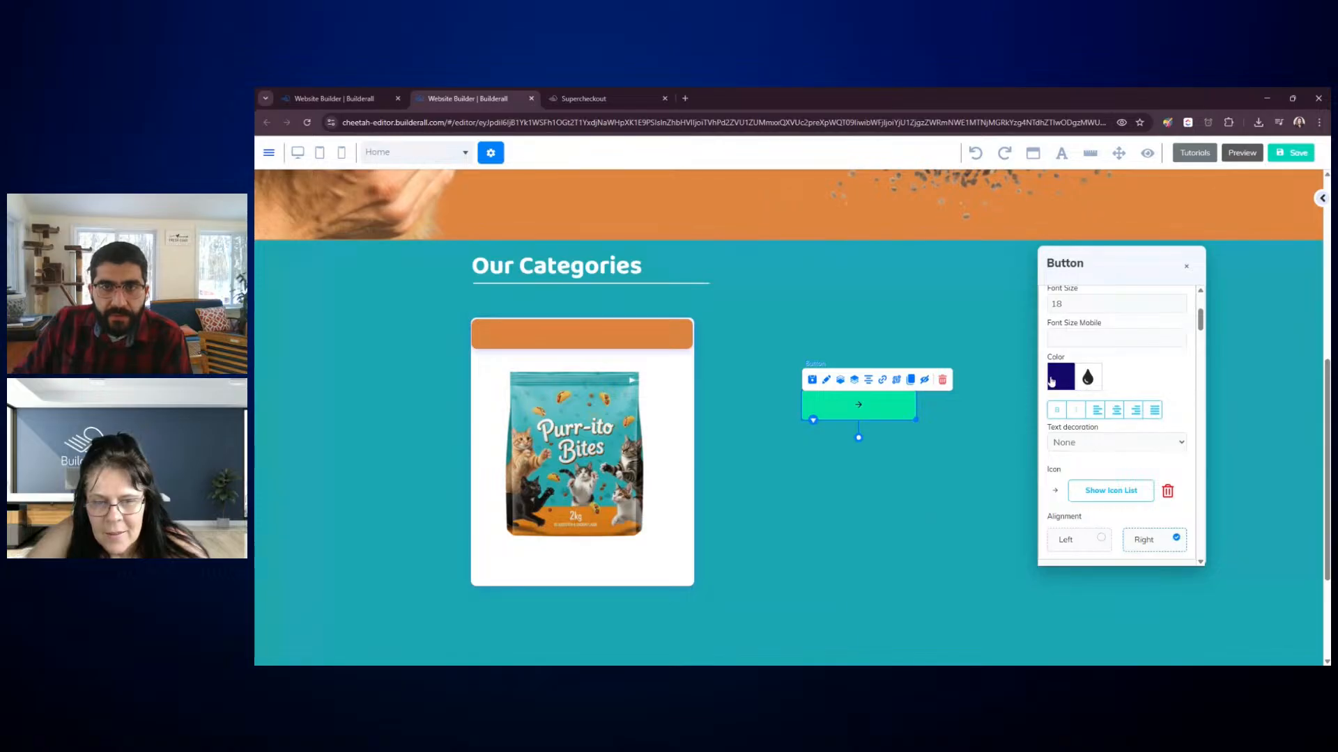
{"action": "left_click", "coordinate": [1051, 381]}
{"action": "left_click_drag", "start_coordinate": [1073, 422], "coordinate": [1046, 395]}
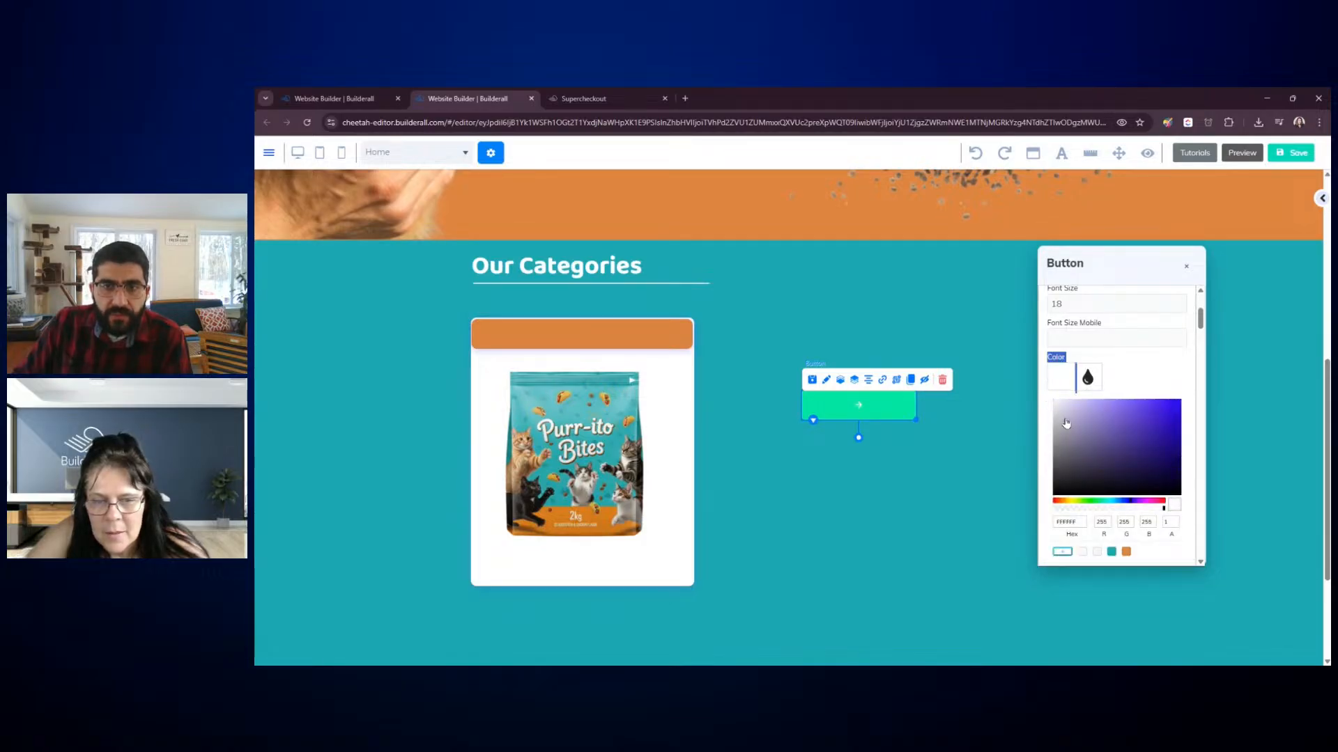
{"action": "left_click", "coordinate": [1053, 404]}
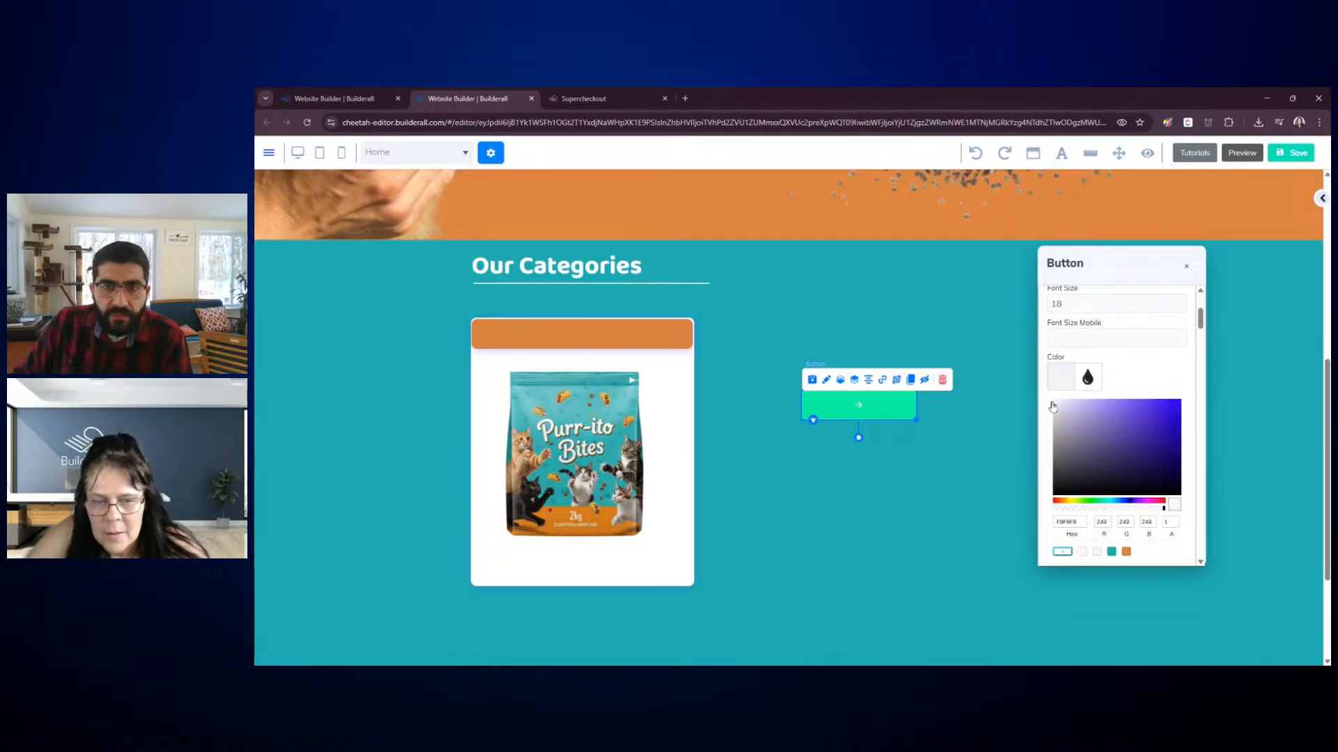
{"action": "left_click", "coordinate": [1126, 552]}
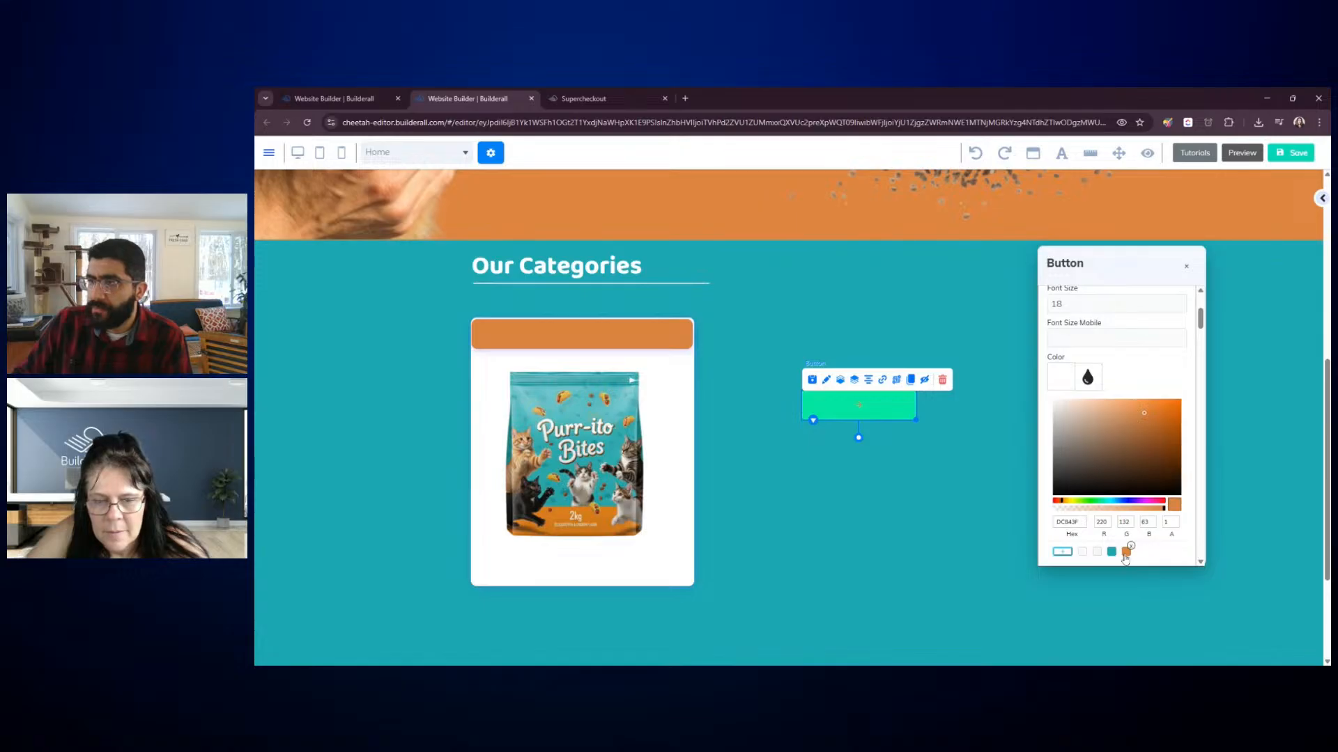
{"action": "left_click", "coordinate": [1055, 404]}
Turn off the arrow button's hover effect and set its solid background color to the saved orange
{"action": "scroll", "coordinate": [1115, 376], "scroll_direction": "down", "scroll_amount": 10}
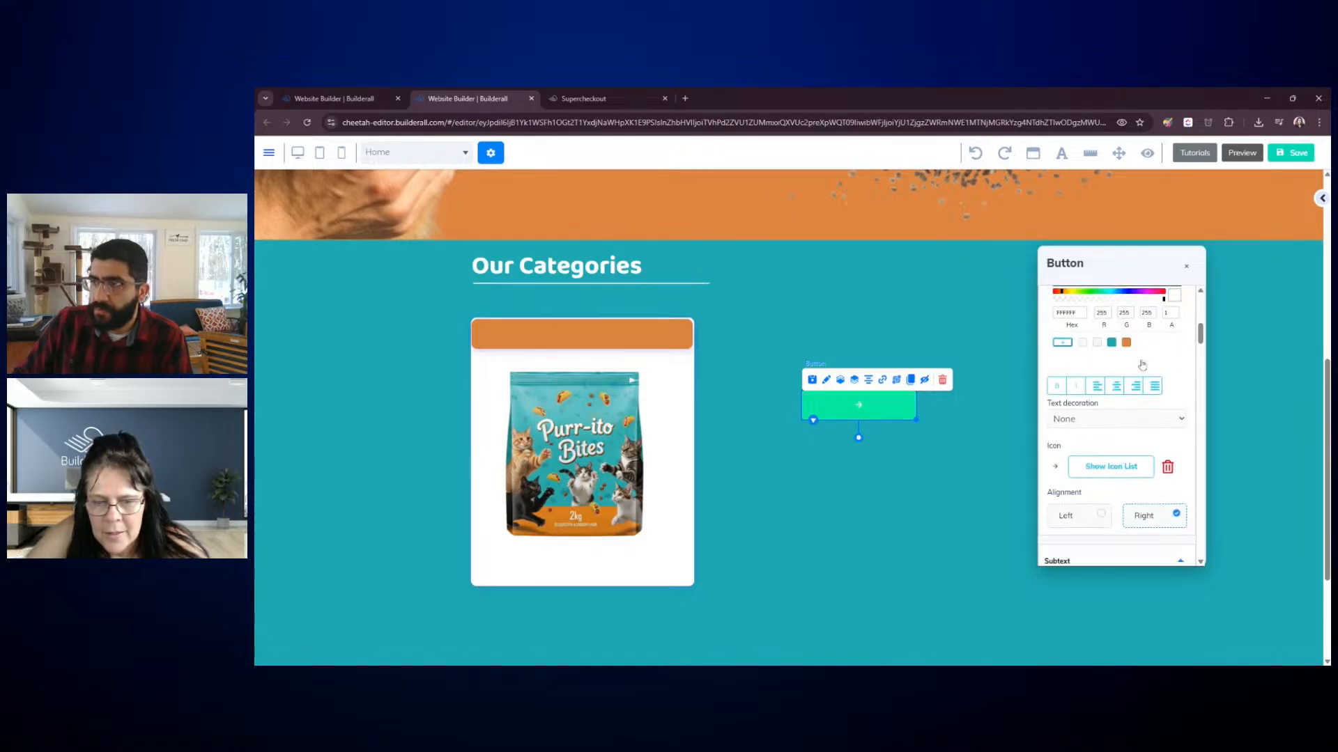
{"action": "scroll", "coordinate": [1141, 360], "scroll_direction": "down", "scroll_amount": 8}
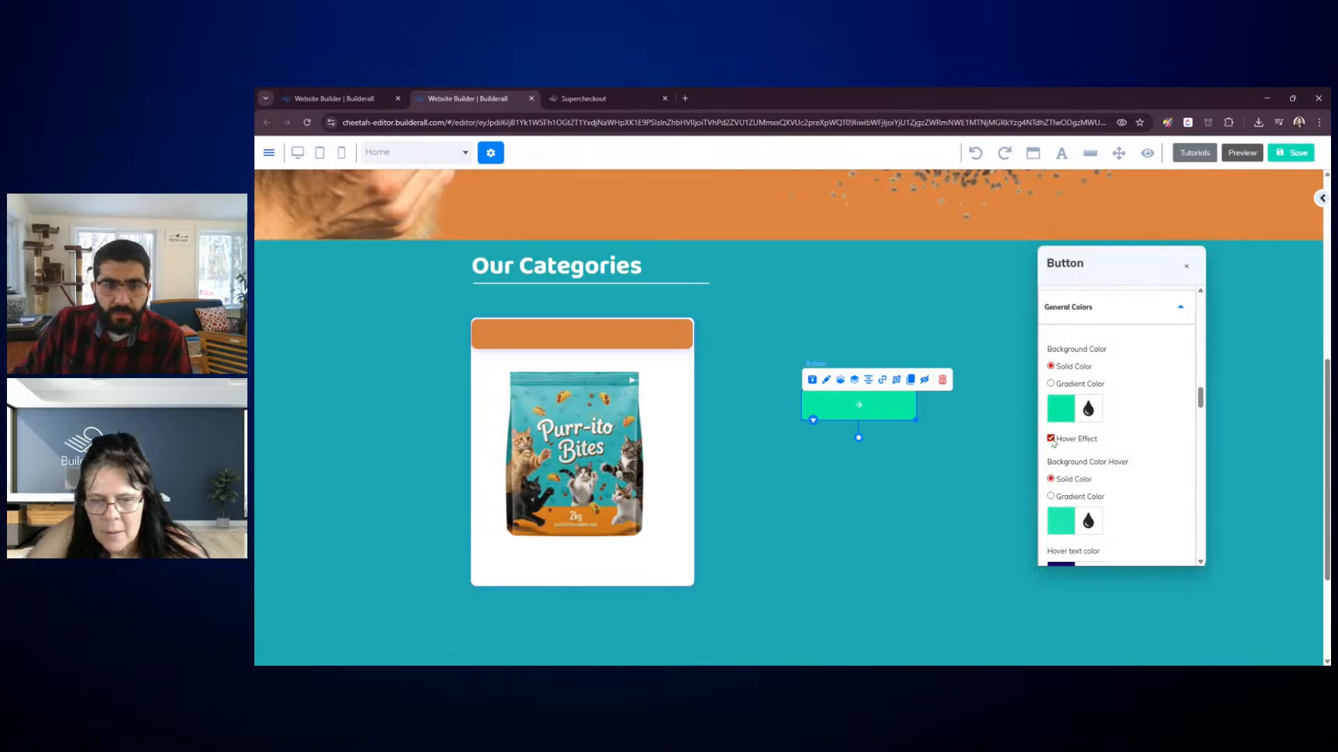
{"action": "left_click", "coordinate": [1051, 438]}
{"action": "left_click", "coordinate": [1060, 409]}
{"action": "scroll", "coordinate": [1108, 423], "scroll_direction": "down", "scroll_amount": 2}
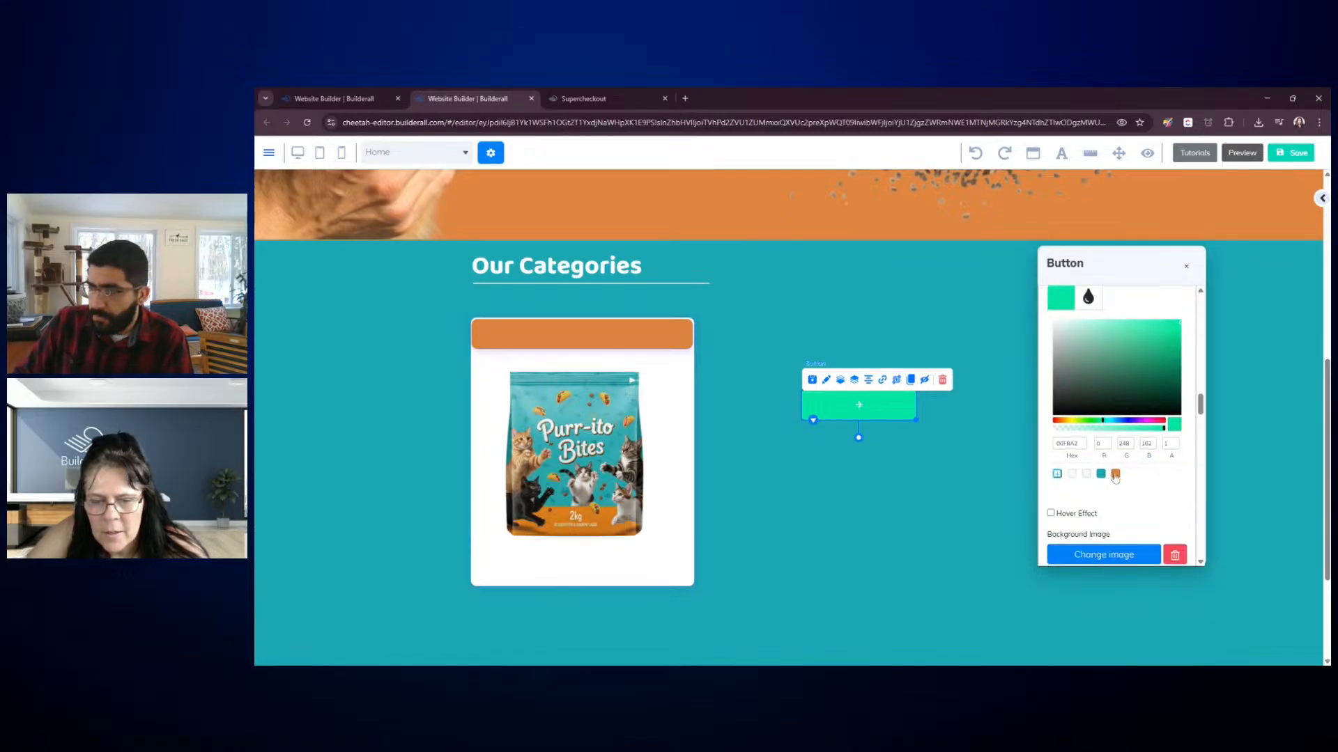
{"action": "left_click", "coordinate": [1116, 474]}
{"action": "scroll", "coordinate": [1136, 396], "scroll_direction": "up", "scroll_amount": 10}
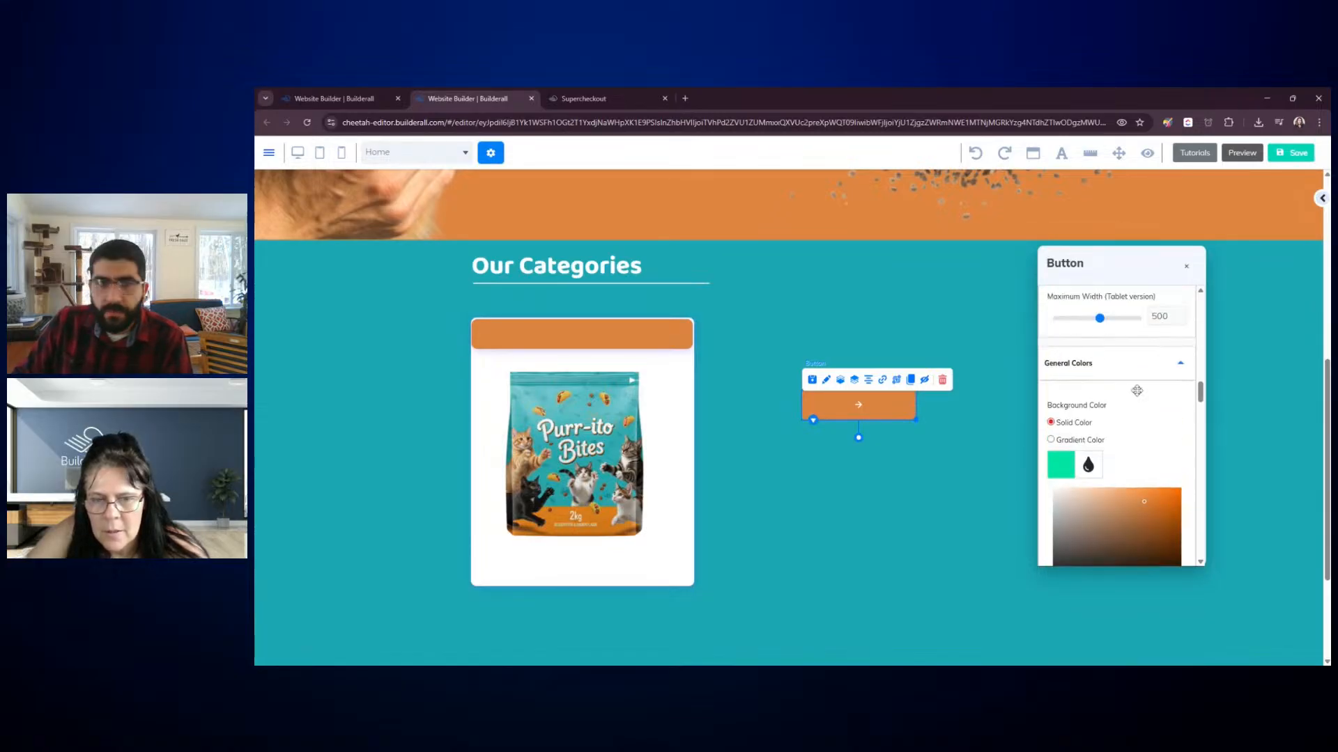
{"action": "scroll", "coordinate": [1137, 390], "scroll_direction": "up", "scroll_amount": 8}
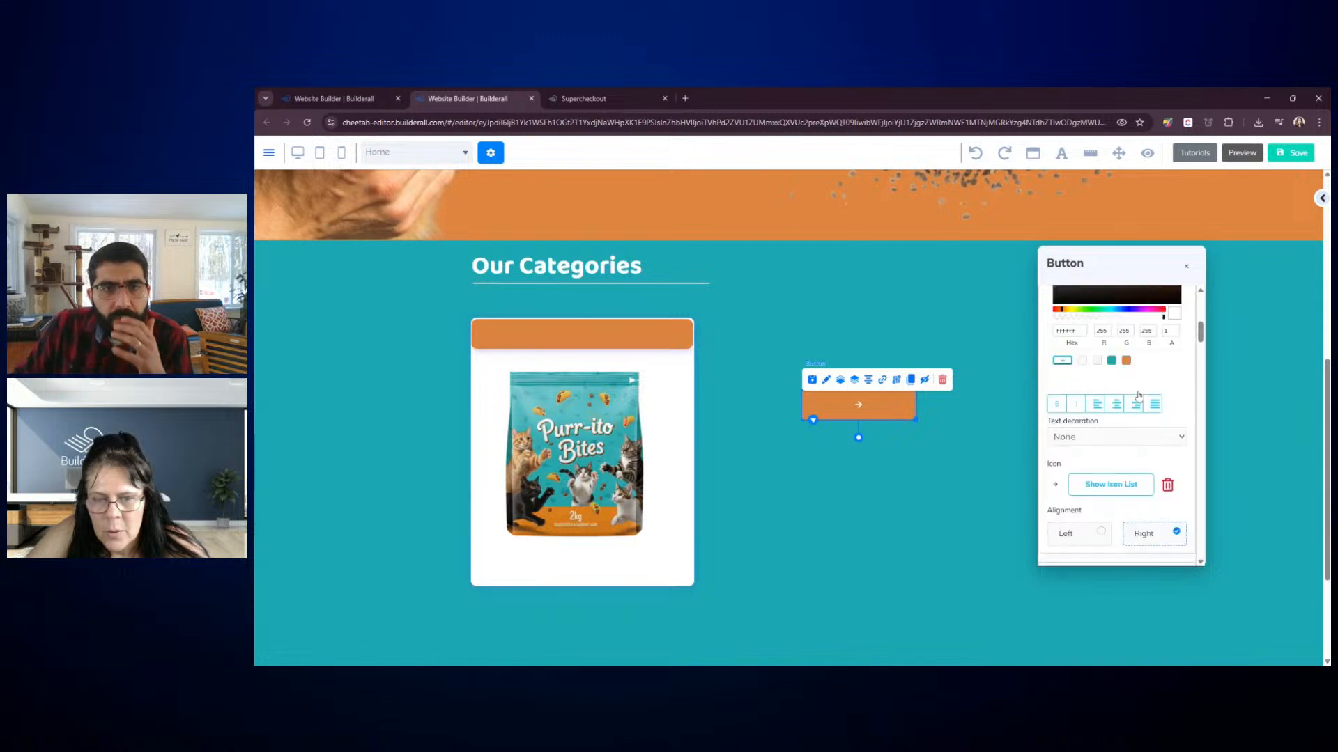
Label the orange arrow button "Dry Food" and place it beneath the Purr-ito Bites bag on the white card
{"action": "left_click", "coordinate": [1113, 378]}
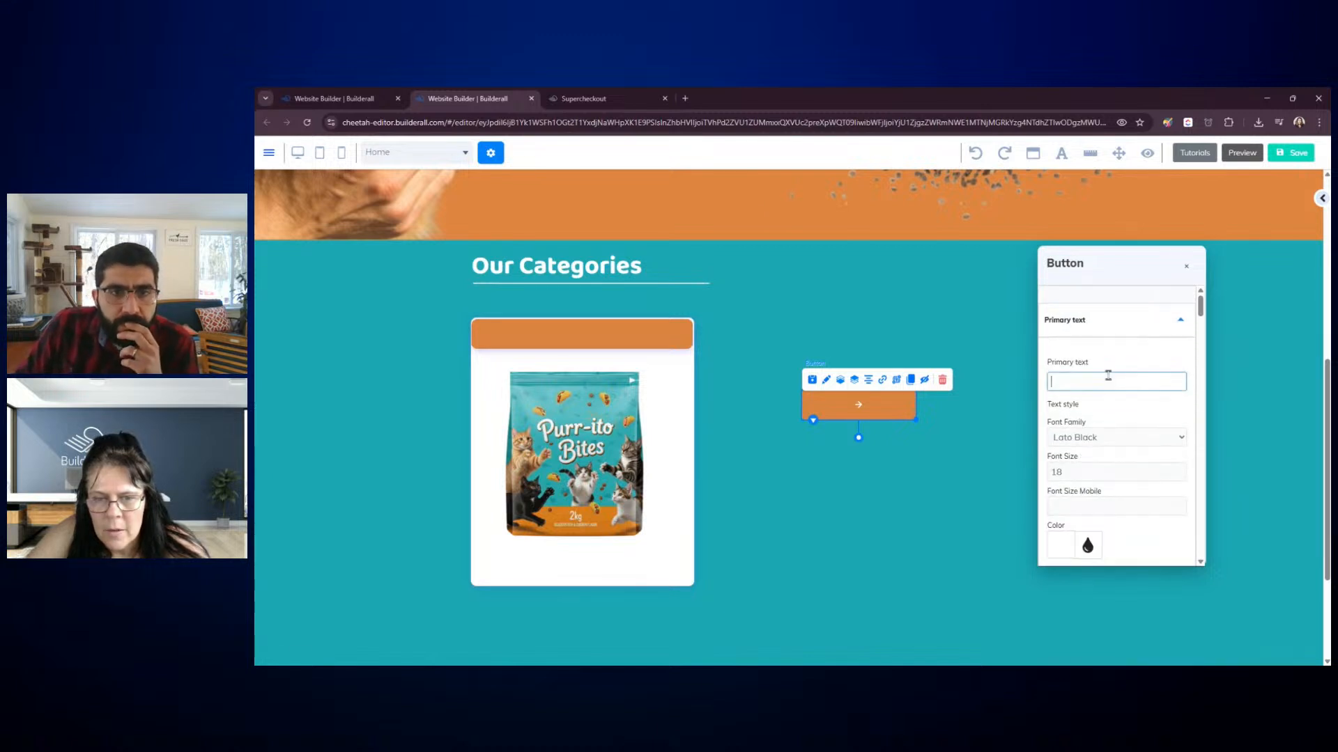
{"action": "type", "text": "Dry Food"}
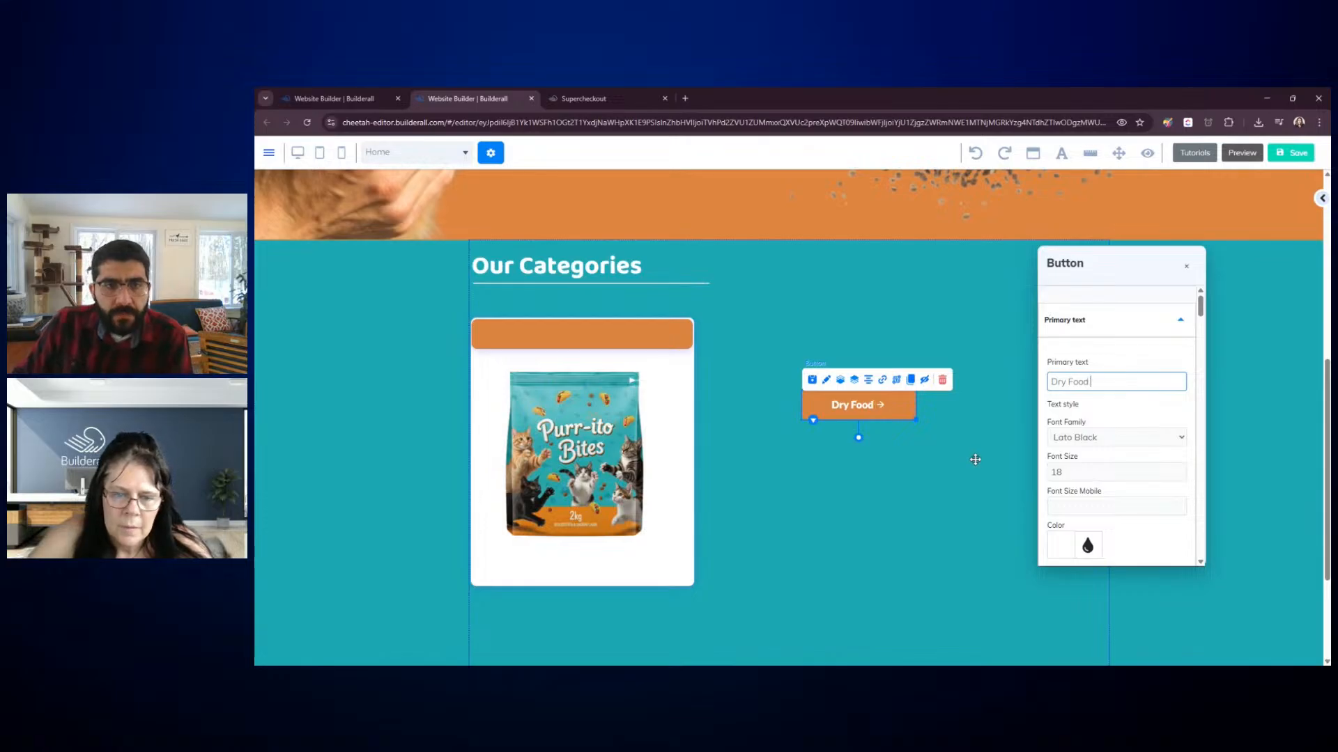
{"action": "left_click_drag", "start_coordinate": [879, 408], "coordinate": [633, 575]}
{"action": "left_click", "coordinate": [595, 566]}
{"action": "left_click", "coordinate": [797, 553]}
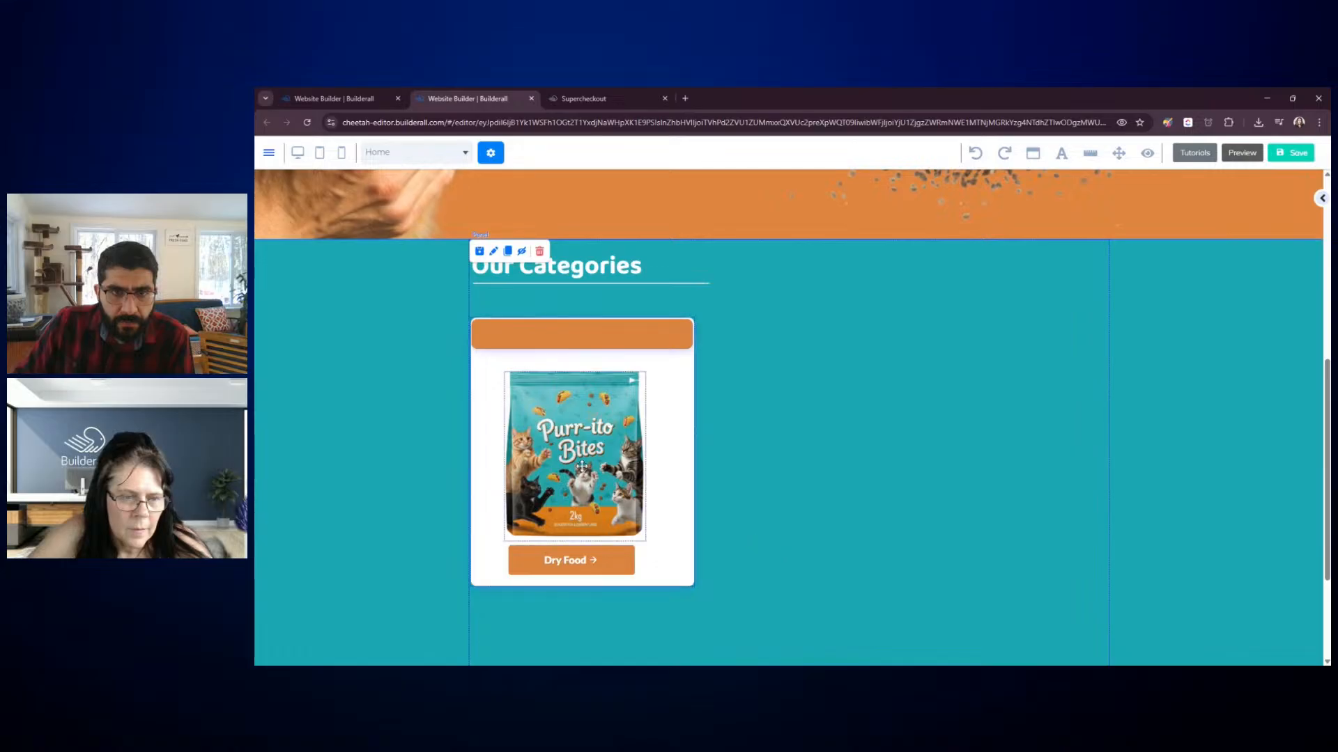
Narrow the white card to about 349 wide and match the orange bar to it, shifting the bag image and button to fit
{"action": "left_click_drag", "start_coordinate": [581, 466], "coordinate": [562, 462]}
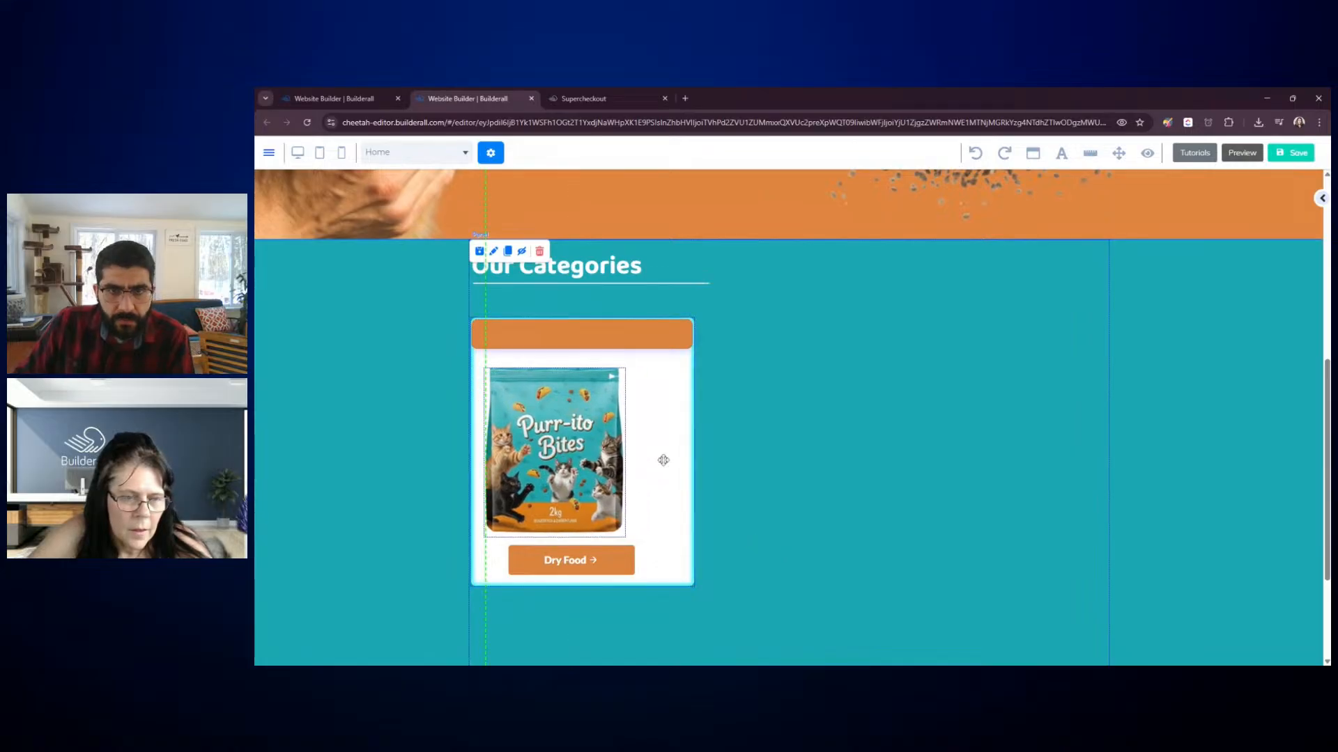
{"action": "left_click", "coordinate": [671, 365]}
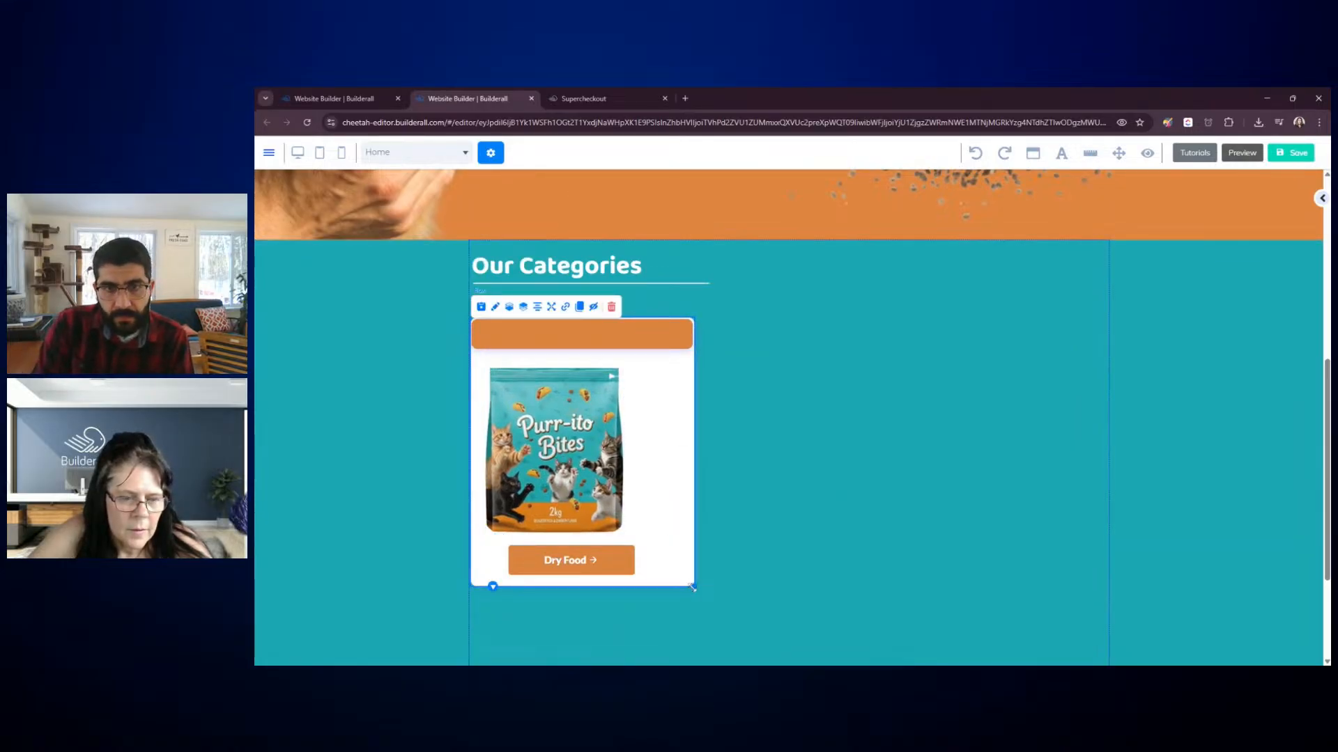
{"action": "left_click_drag", "start_coordinate": [692, 587], "coordinate": [665, 587]}
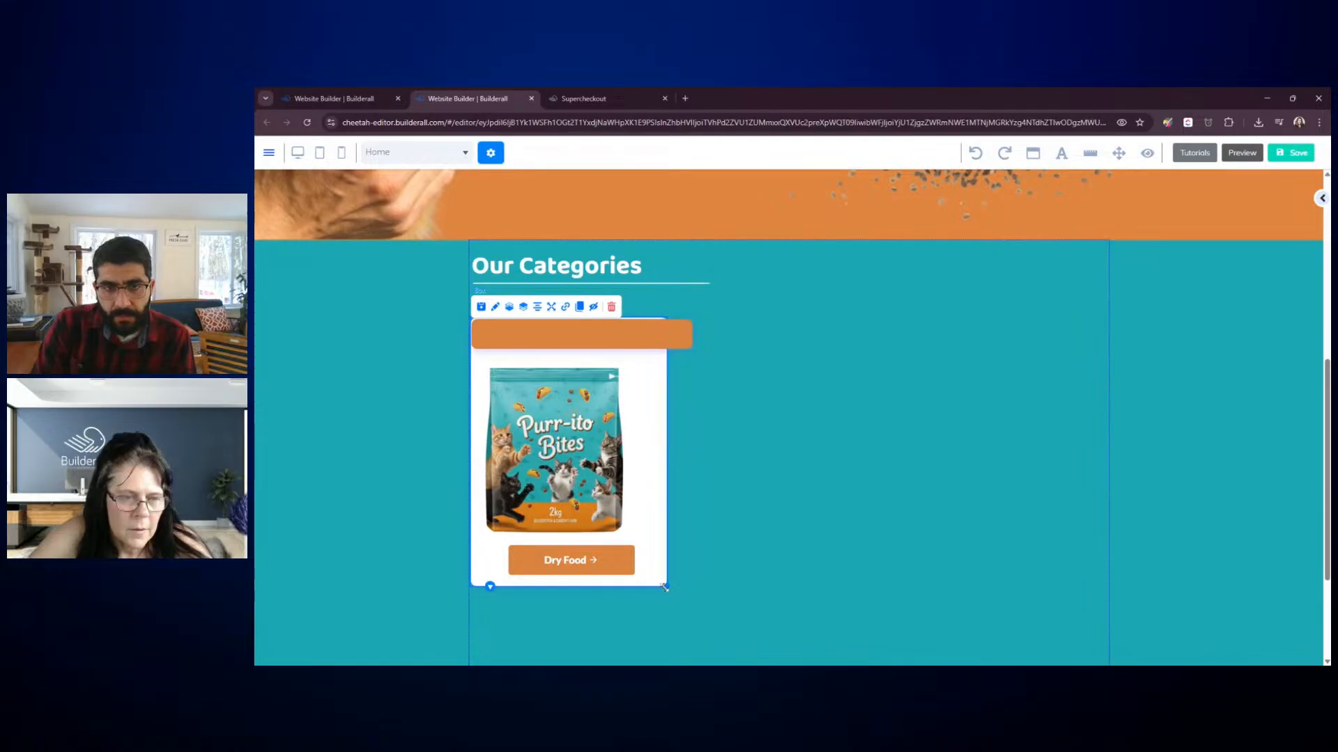
{"action": "left_click_drag", "start_coordinate": [589, 563], "coordinate": [572, 563]}
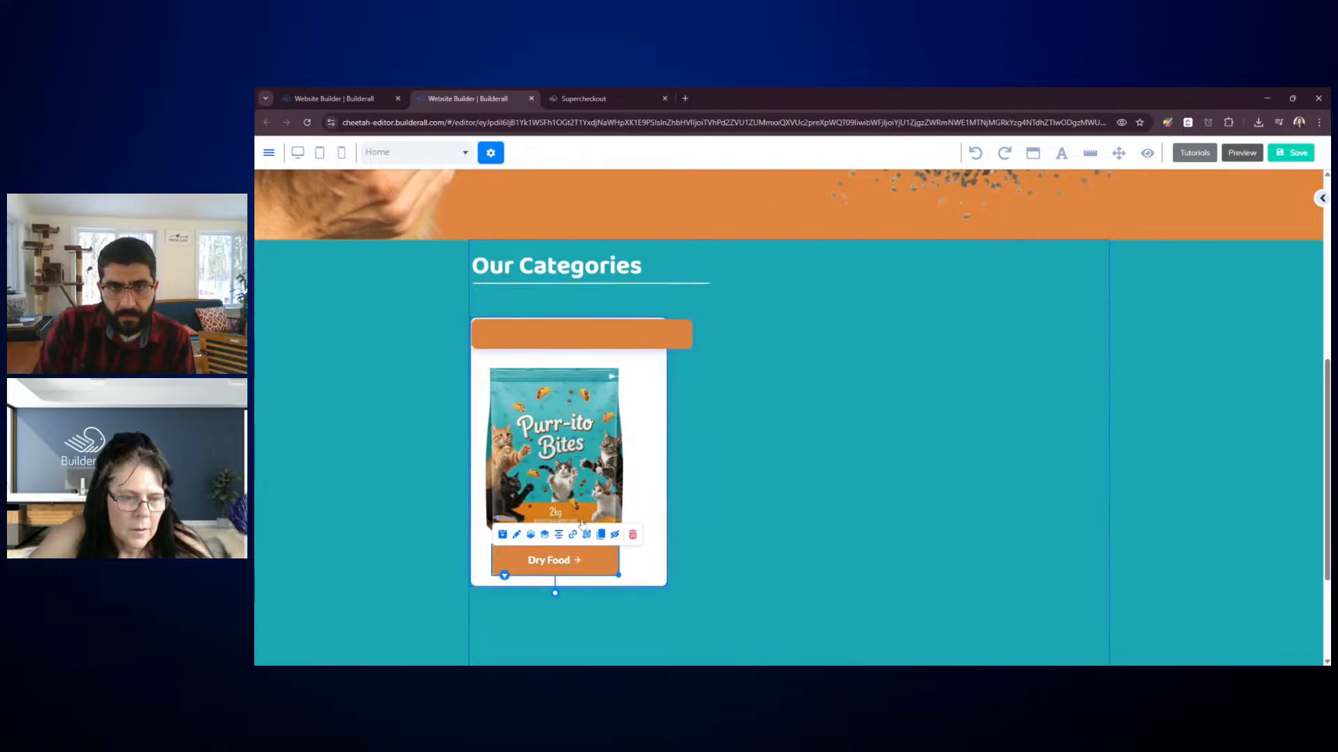
{"action": "left_click", "coordinate": [586, 473]}
{"action": "left_click", "coordinate": [651, 336]}
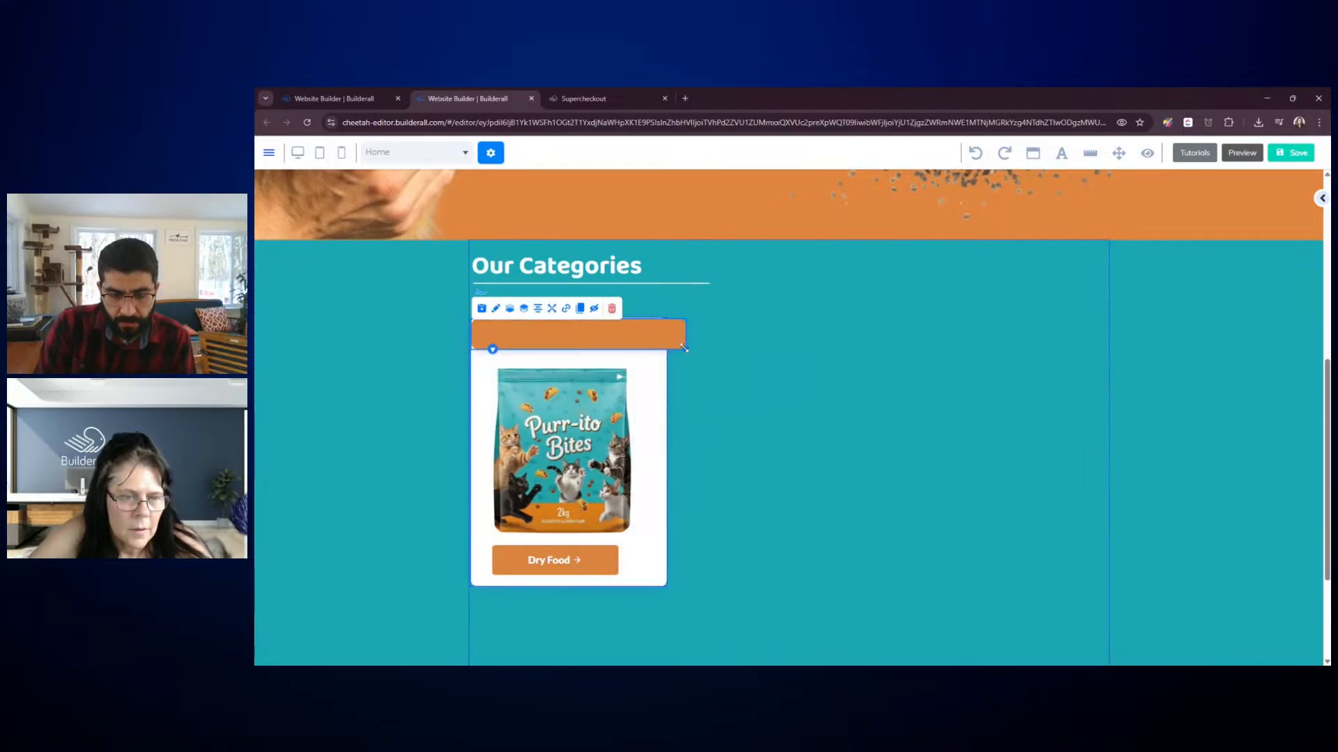
{"action": "left_click_drag", "start_coordinate": [684, 348], "coordinate": [661, 347]}
Center the Purr-ito Bites image and the Dry Food button horizontally within the white card
{"action": "left_click", "coordinate": [600, 391]}
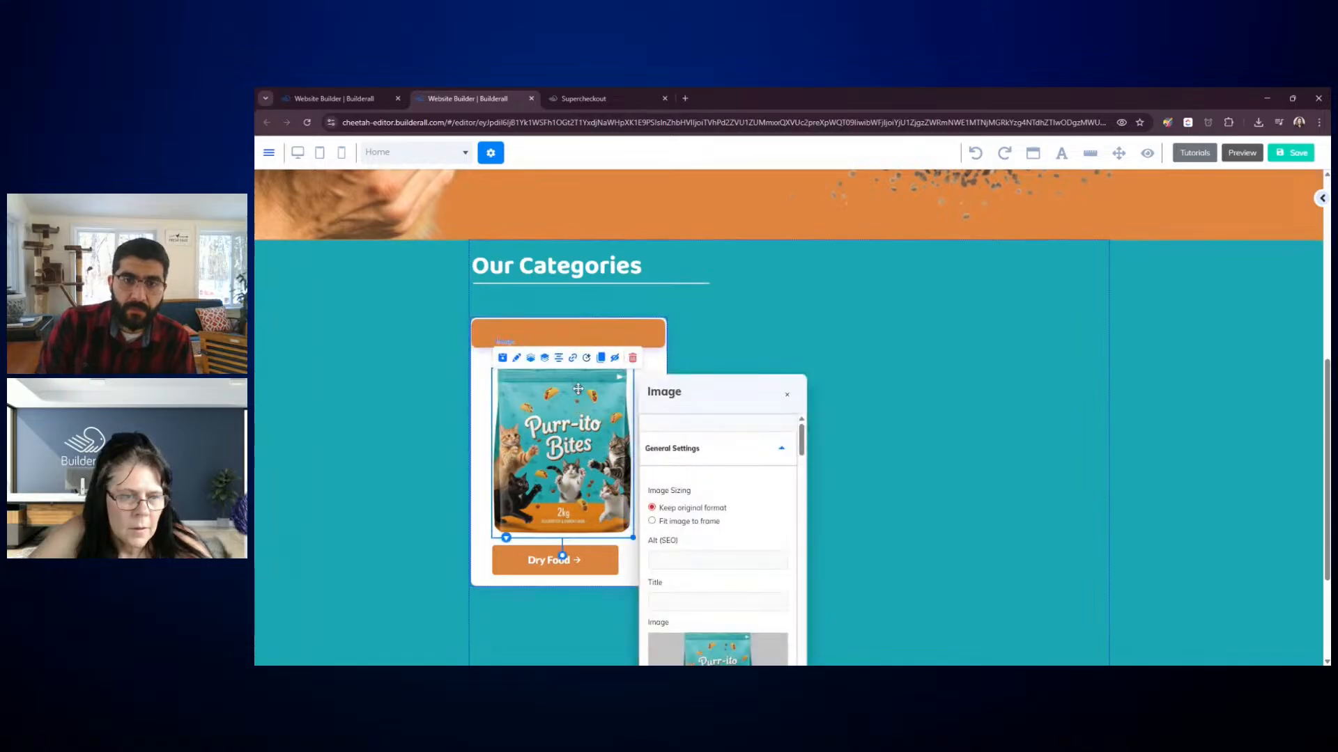
{"action": "left_click", "coordinate": [561, 359]}
{"action": "left_click", "coordinate": [822, 348]}
{"action": "left_click", "coordinate": [599, 561]}
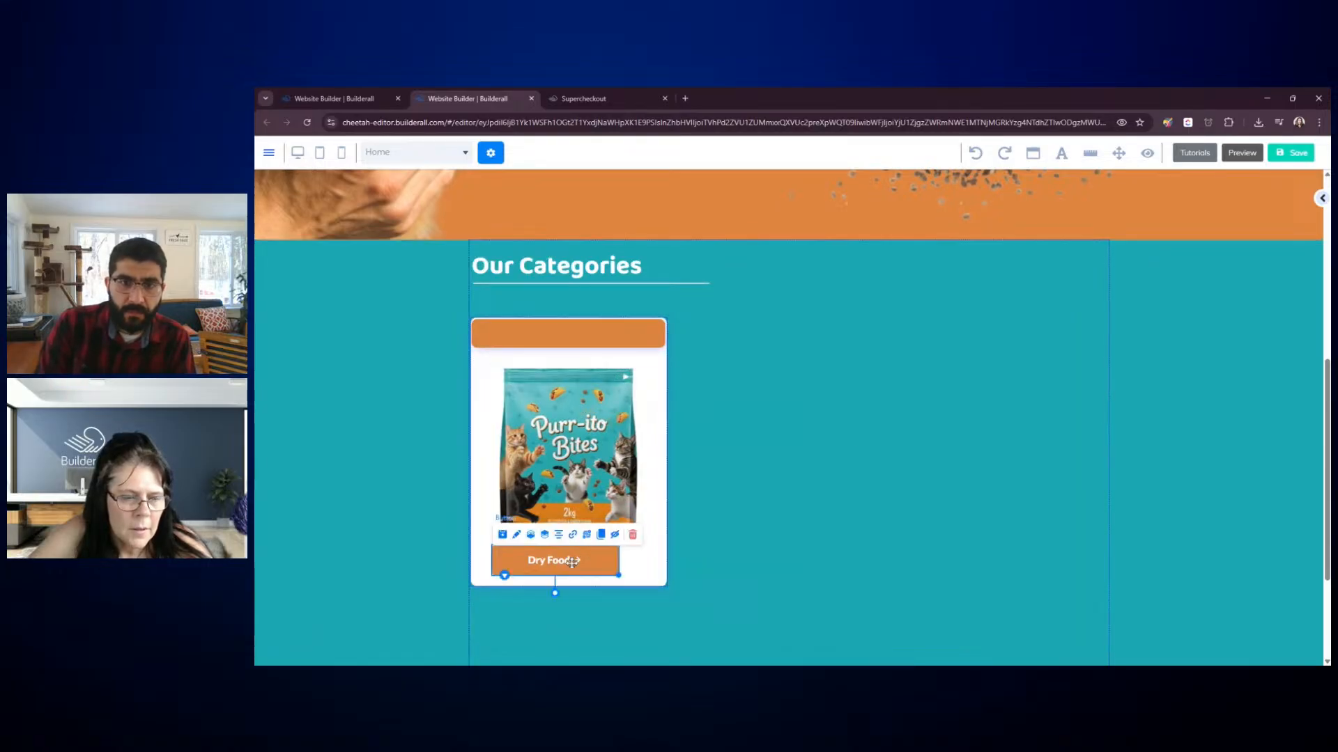
{"action": "left_click", "coordinate": [558, 537]}
{"action": "left_click", "coordinate": [920, 521]}
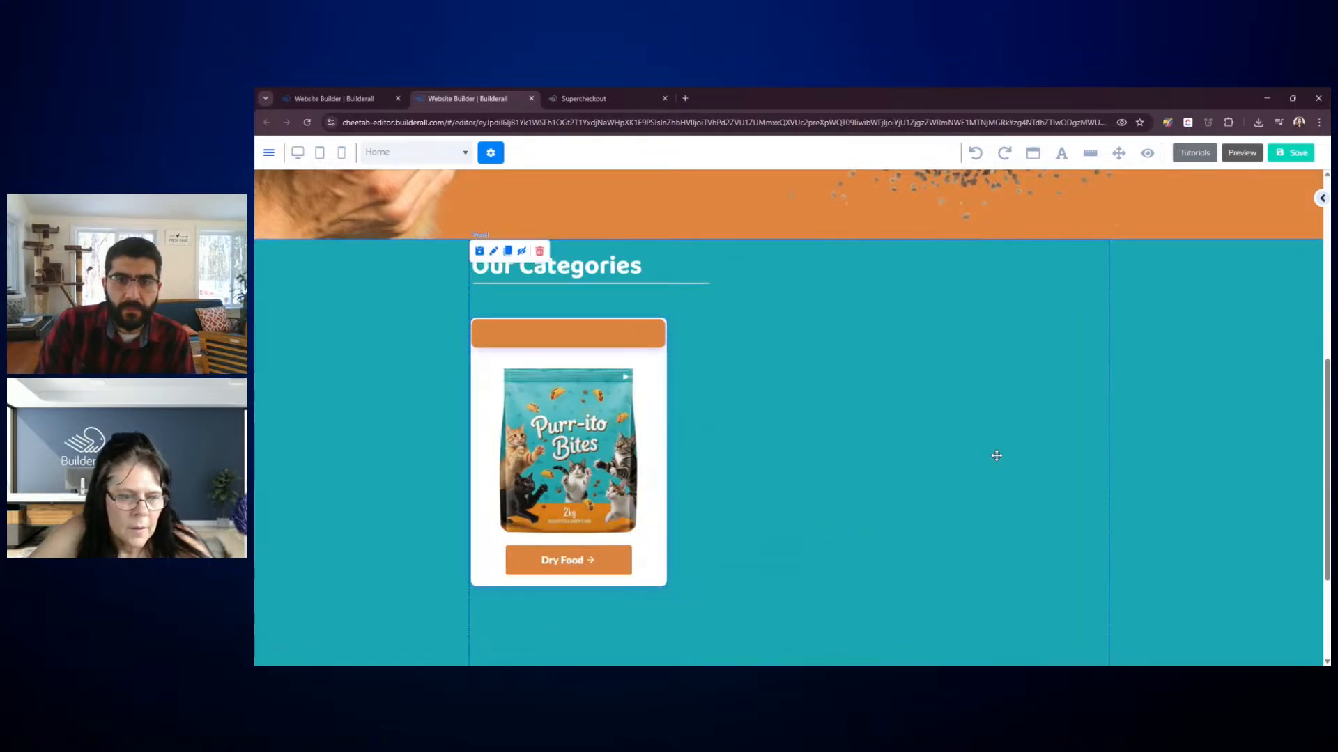
Change the primary text of the button on the card to "Buy Now"
{"action": "left_click", "coordinate": [655, 492]}
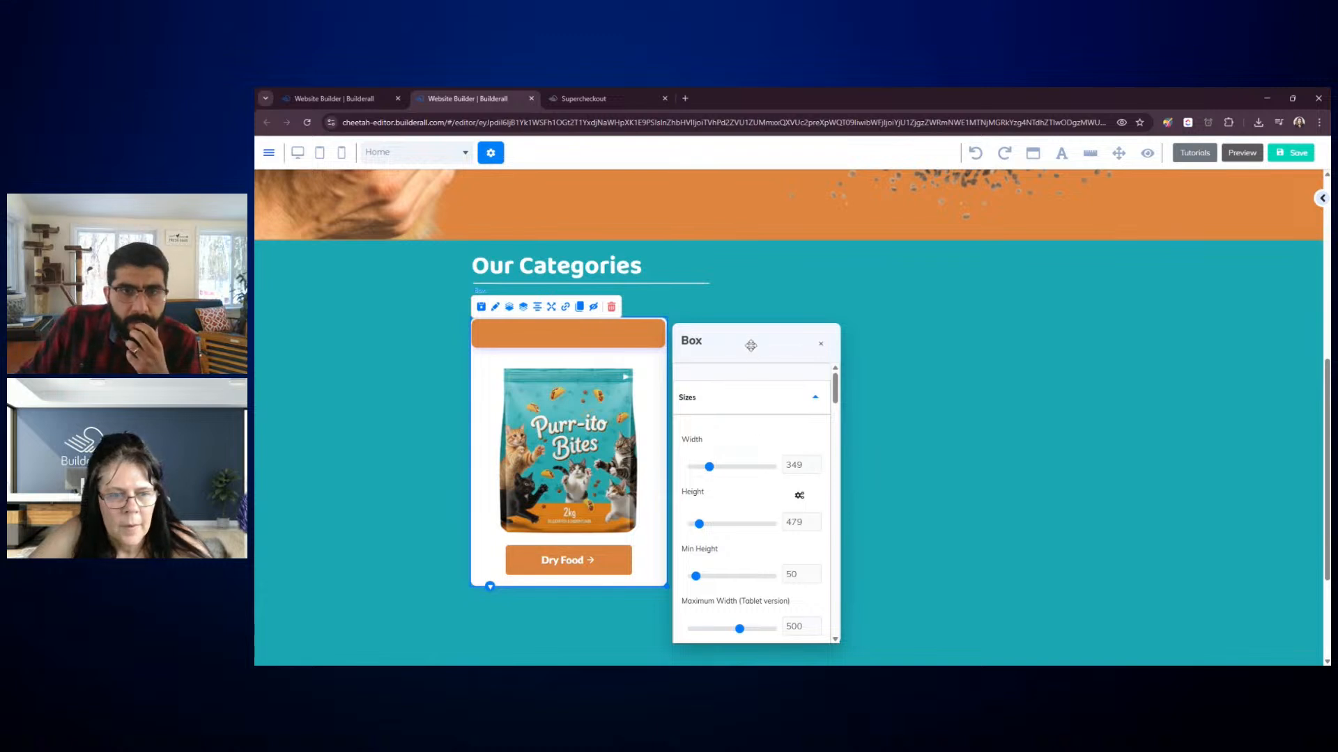
{"action": "left_click_drag", "start_coordinate": [750, 346], "coordinate": [967, 300]}
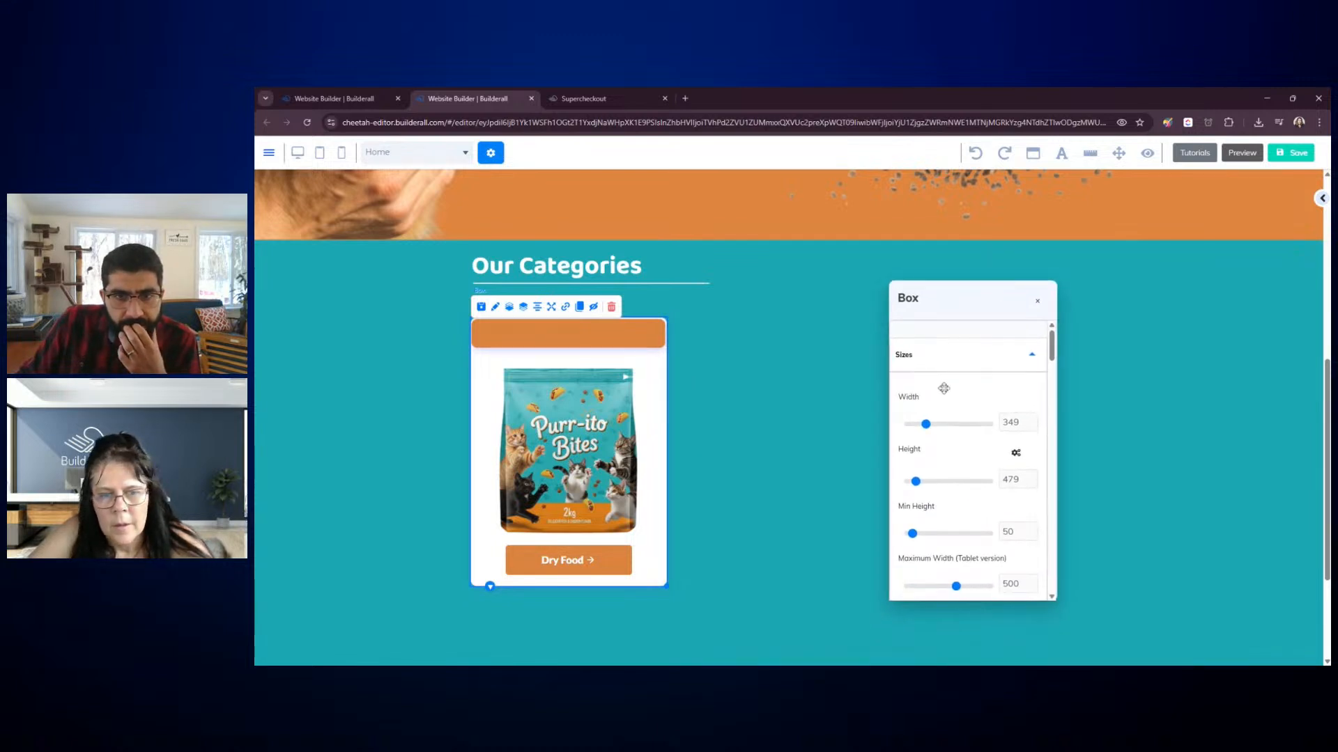
{"action": "left_click", "coordinate": [625, 560]}
{"action": "left_click_drag", "start_coordinate": [714, 525], "coordinate": [899, 327]}
{"action": "left_click_drag", "start_coordinate": [908, 446], "coordinate": [861, 444]}
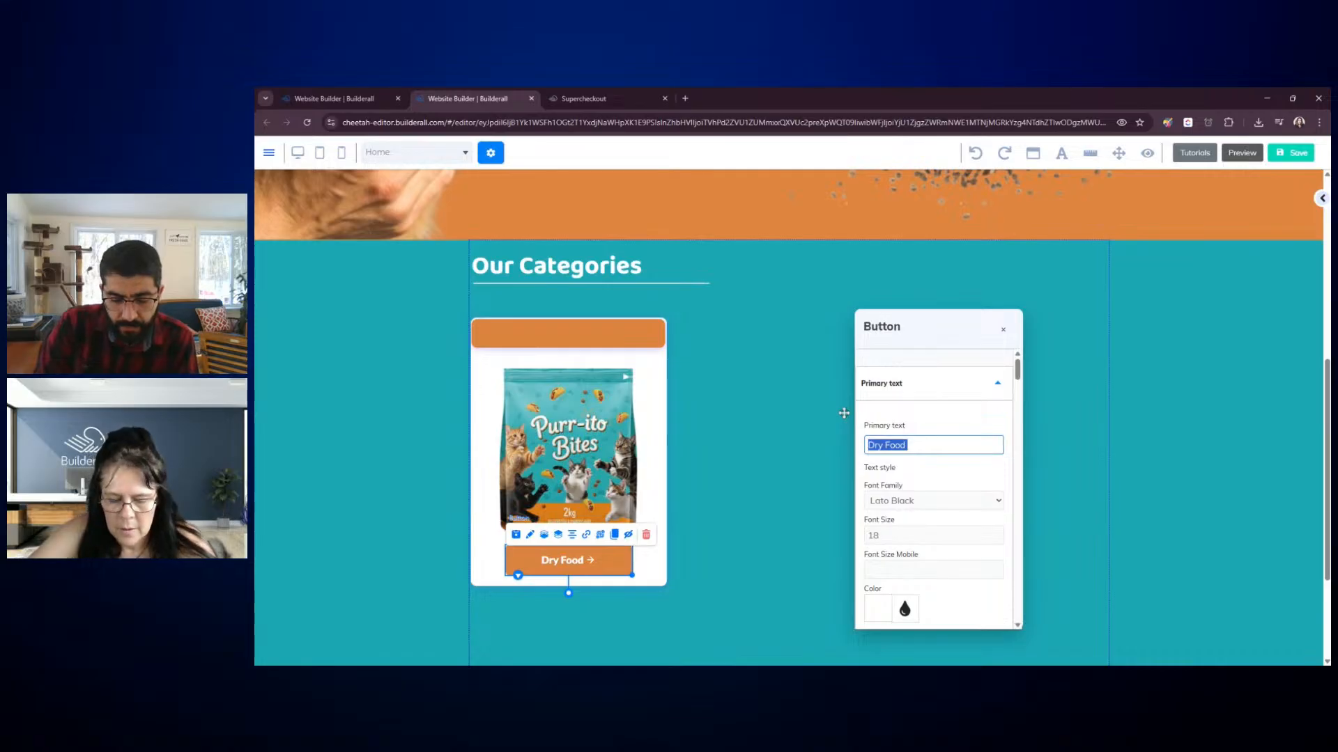
{"action": "type", "text": "Buy Now"}
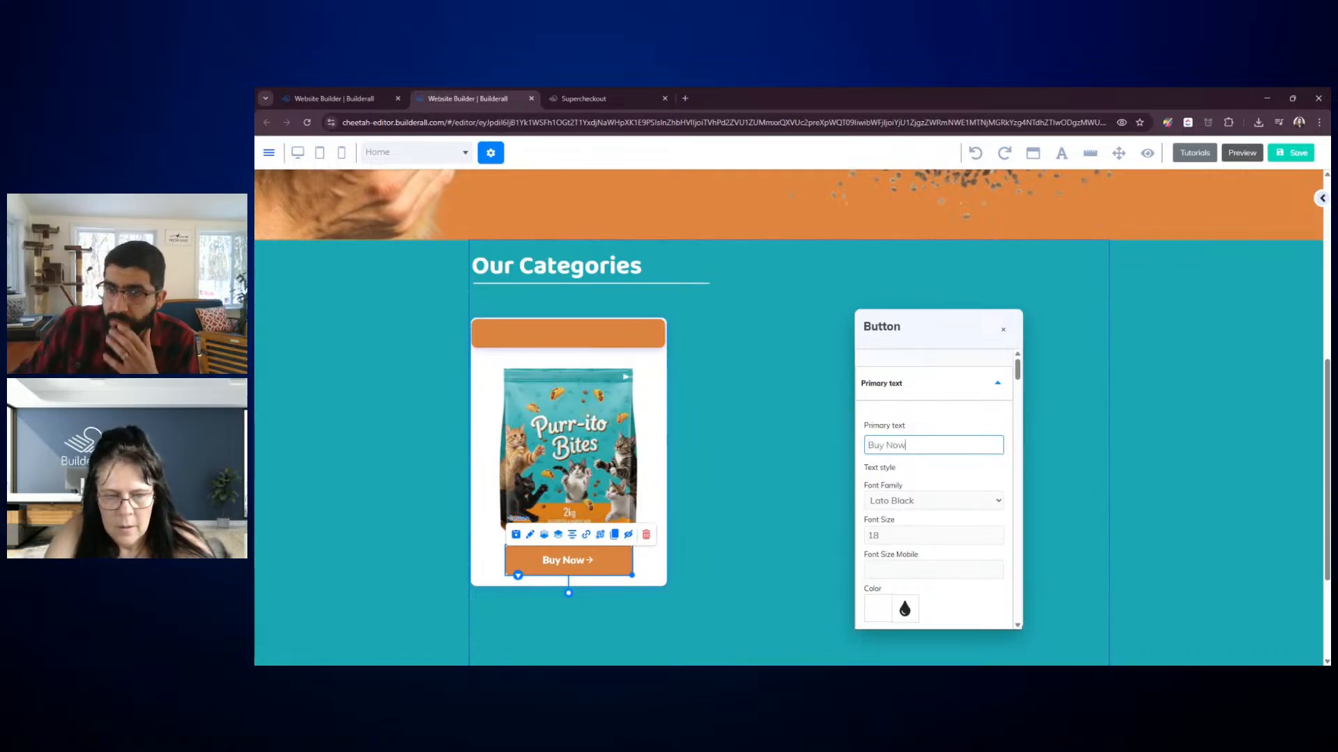
Remove the arrow icon from the Buy Now button
{"action": "scroll", "coordinate": [956, 516], "scroll_direction": "down", "scroll_amount": 5}
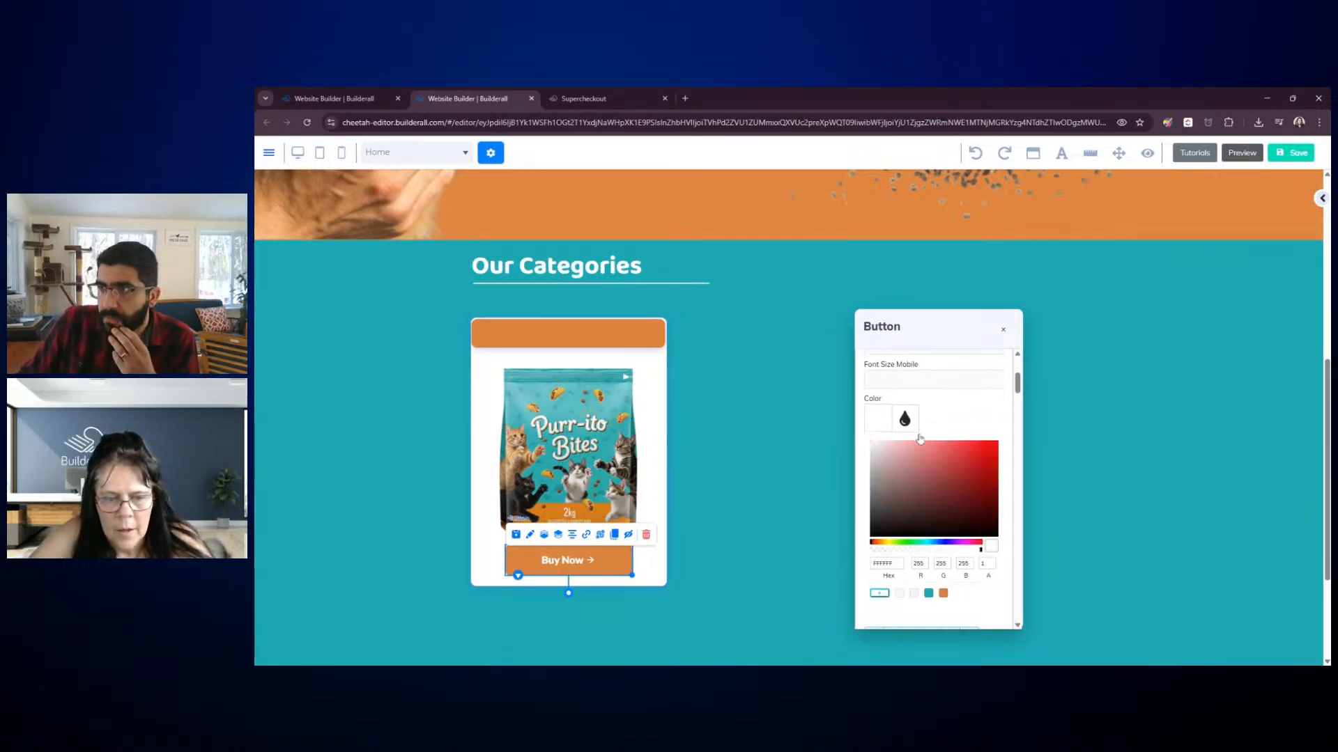
{"action": "left_click", "coordinate": [984, 516]}
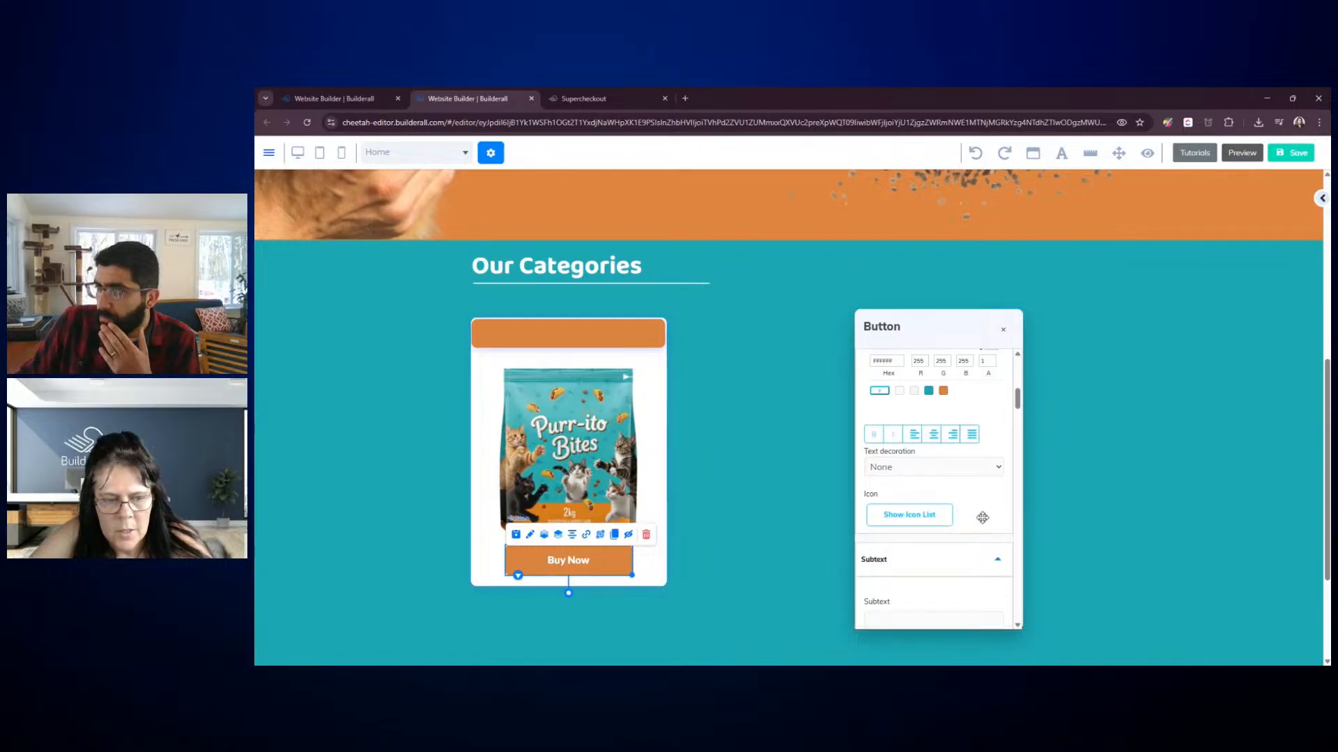
{"action": "left_click", "coordinate": [755, 415]}
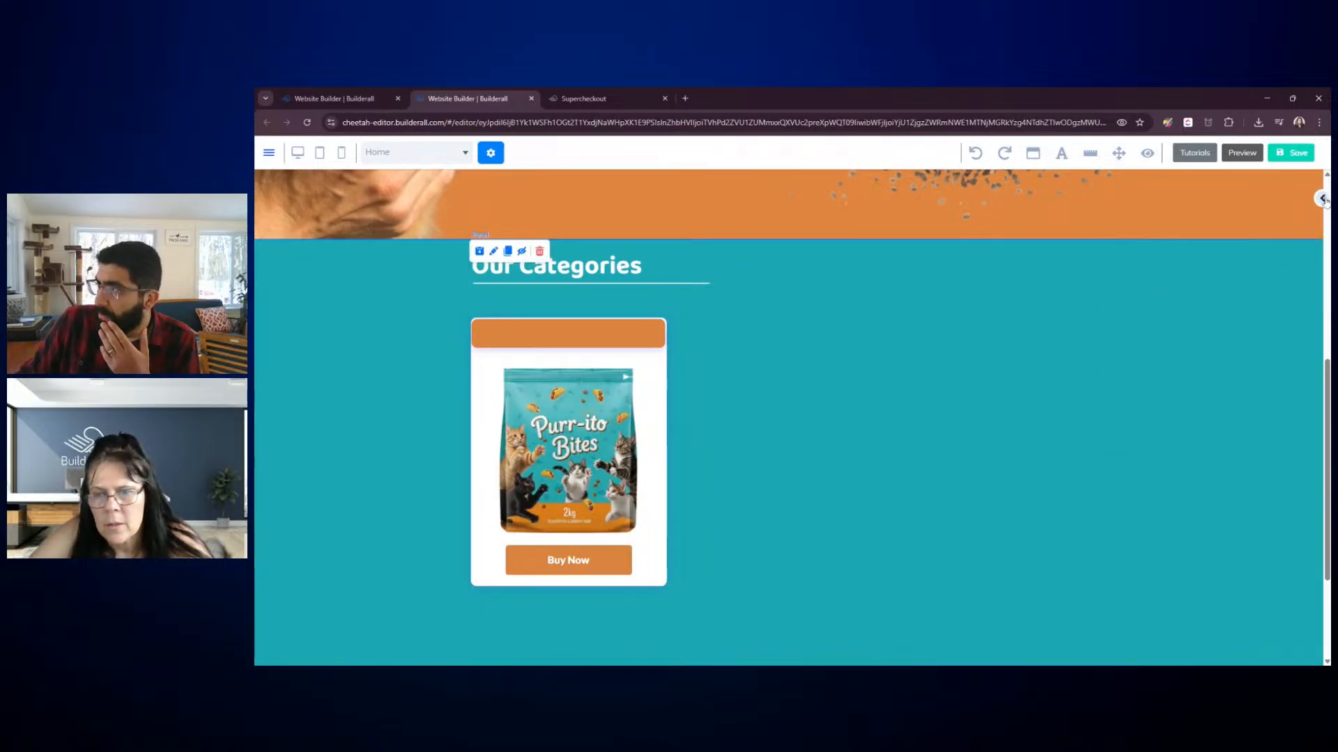
Add a Title H6 text element to the empty teal area beside the card and replace its text with "Dry Food"
{"action": "left_click", "coordinate": [1323, 200]}
{"action": "left_click_drag", "start_coordinate": [1327, 284], "coordinate": [1328, 212]}
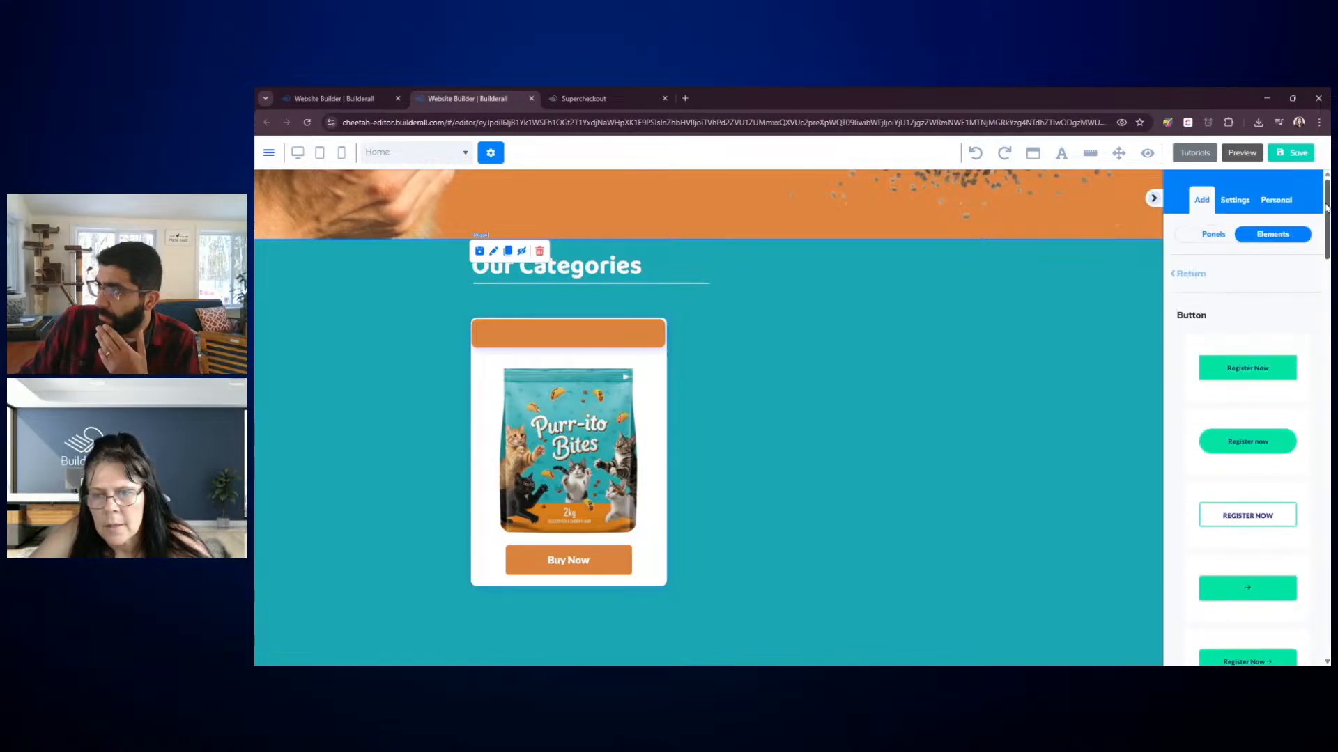
{"action": "left_click", "coordinate": [1198, 275]}
{"action": "left_click", "coordinate": [1210, 337]}
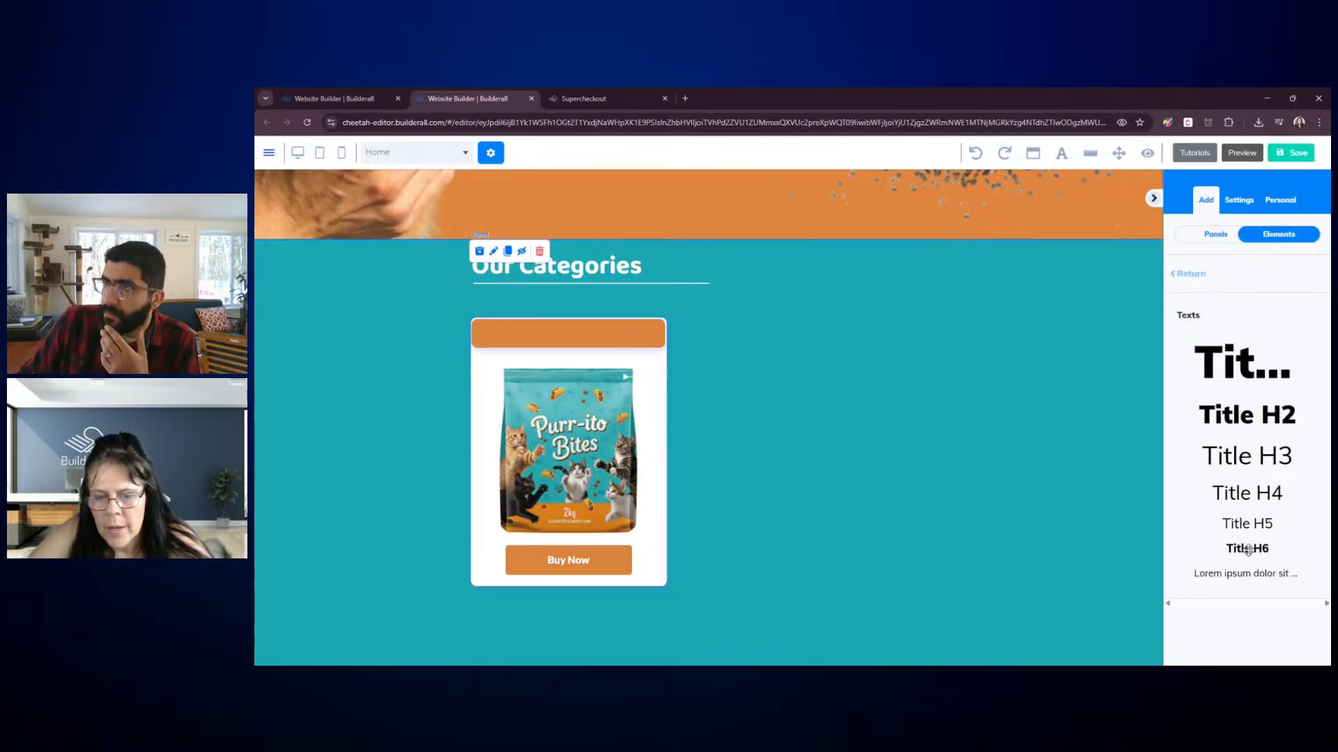
{"action": "left_click_drag", "start_coordinate": [1248, 548], "coordinate": [903, 370]}
{"action": "key", "text": "BackSpace"}
{"action": "type", "text": "Dry"}
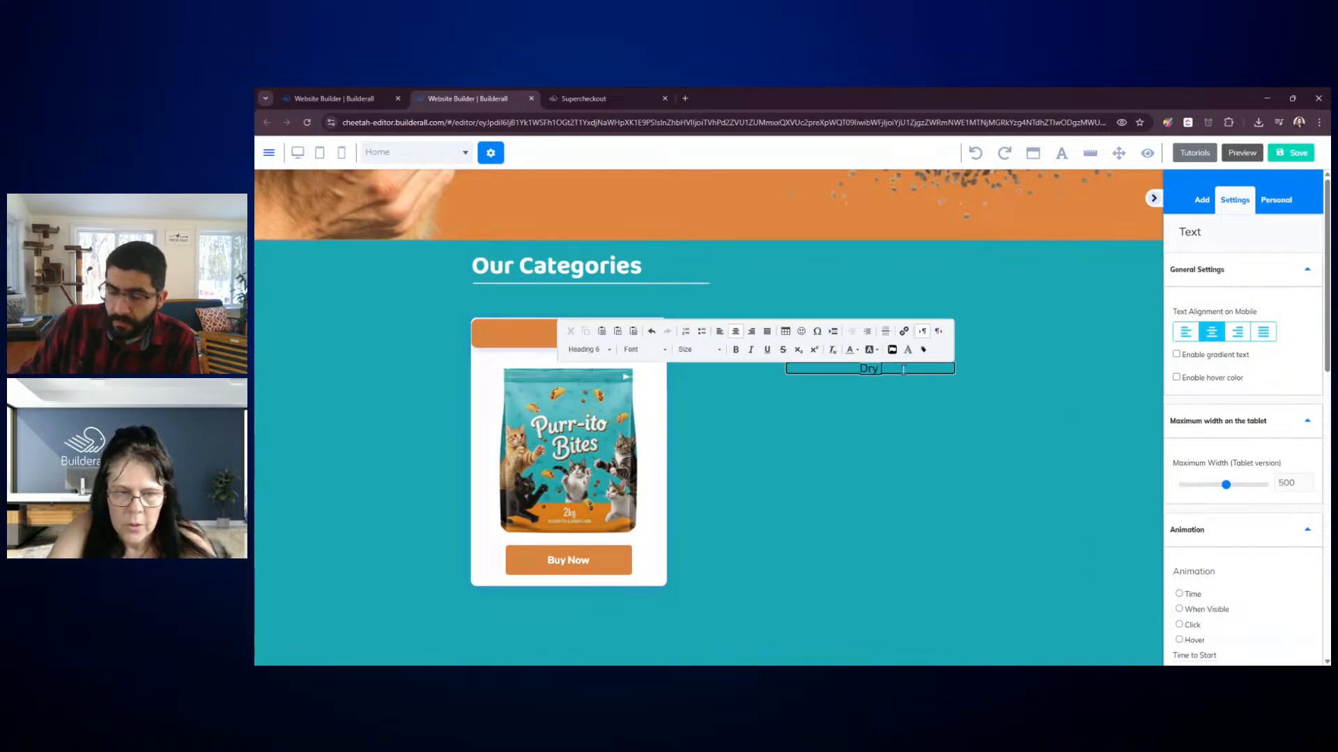
{"action": "type", "text": " Food"}
Make the Dry Food title text white and bold
{"action": "left_click_drag", "start_coordinate": [904, 368], "coordinate": [840, 368]}
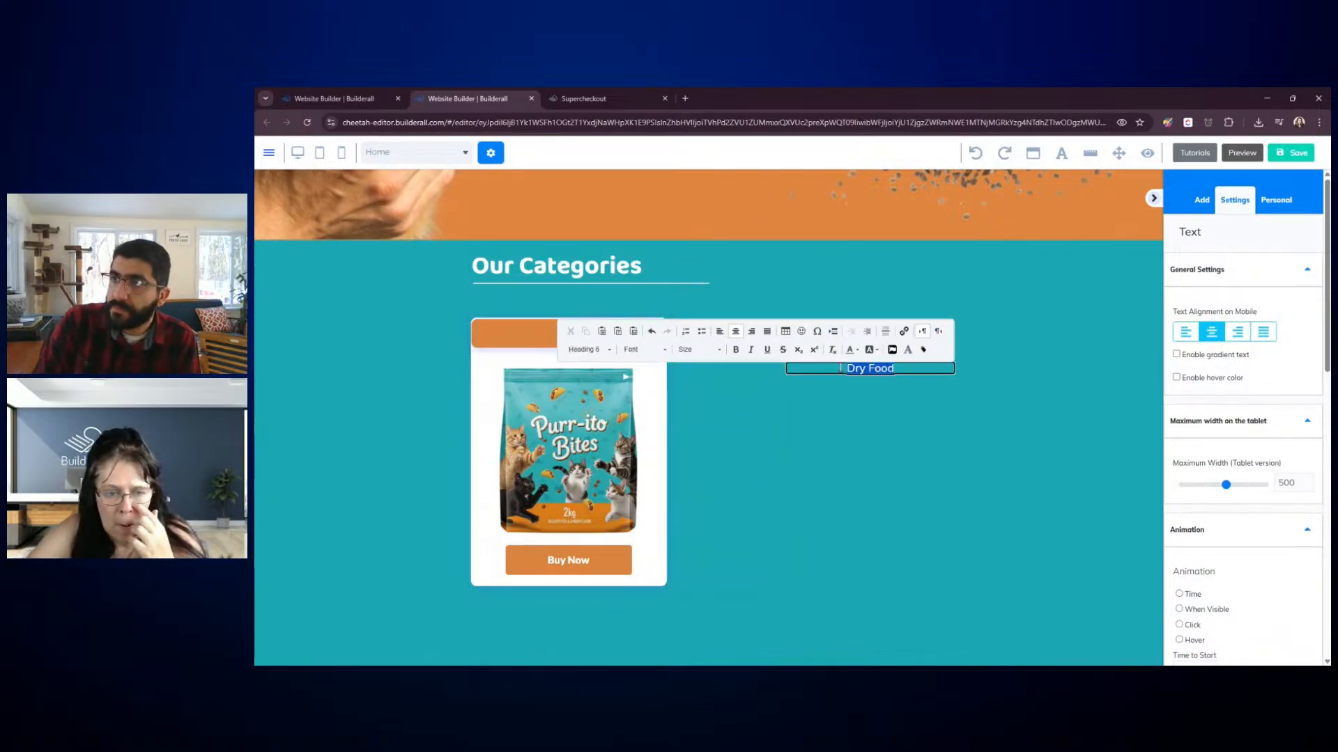
{"action": "left_click", "coordinate": [853, 350]}
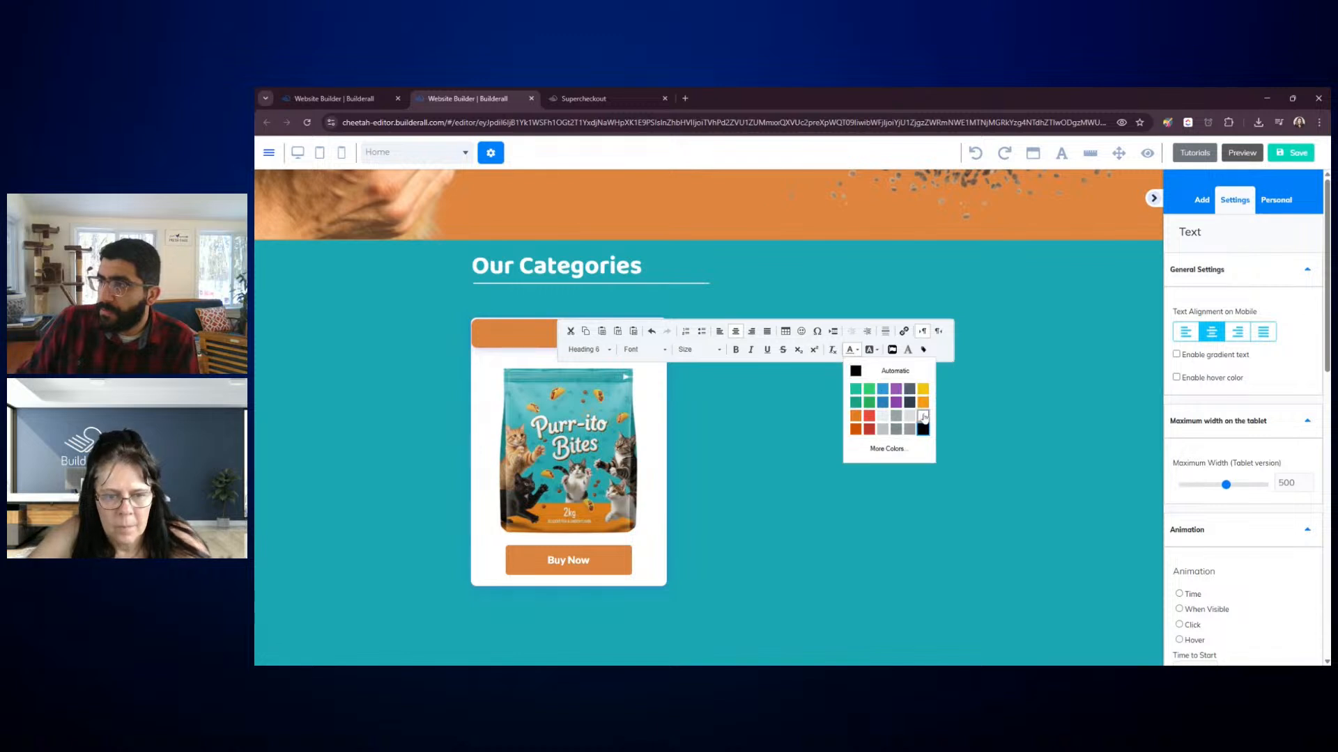
{"action": "left_click", "coordinate": [921, 416]}
{"action": "left_click", "coordinate": [899, 380]}
{"action": "left_click", "coordinate": [898, 369]}
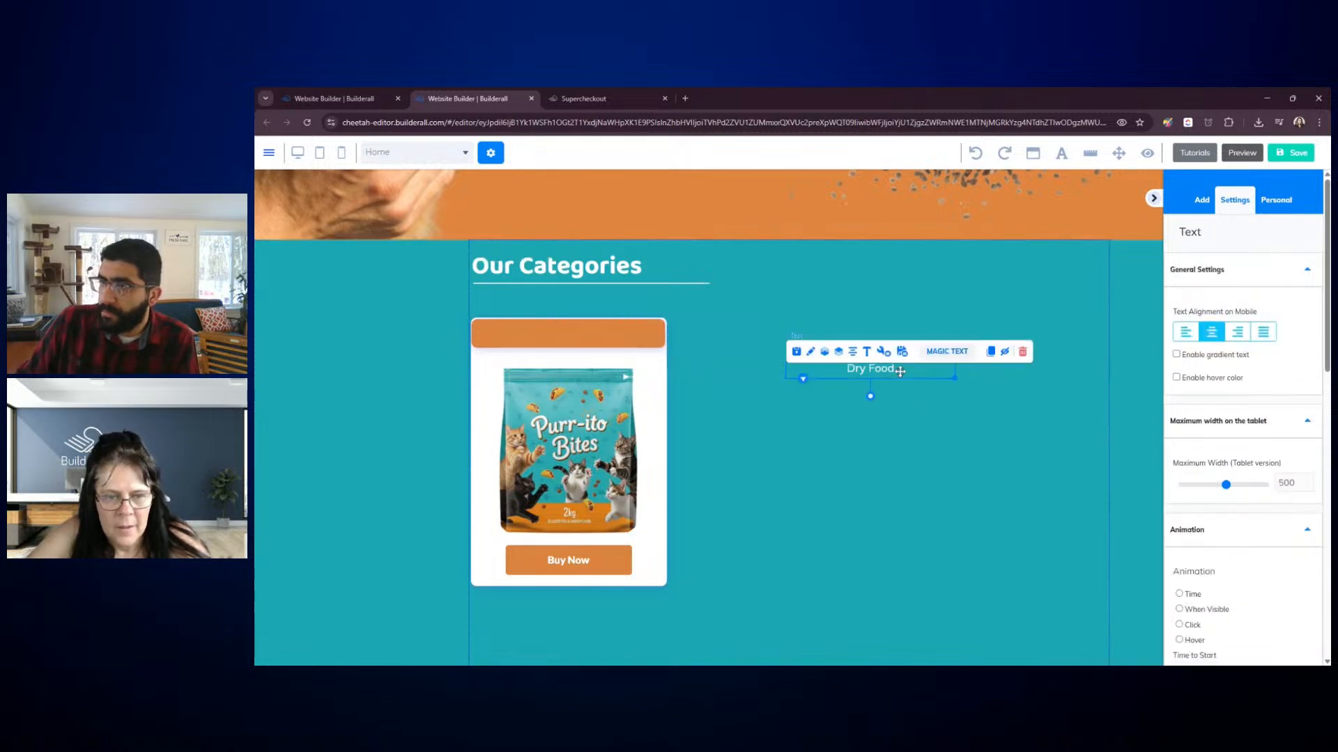
{"action": "left_click_drag", "start_coordinate": [898, 370], "coordinate": [835, 369]}
{"action": "left_click", "coordinate": [736, 350]}
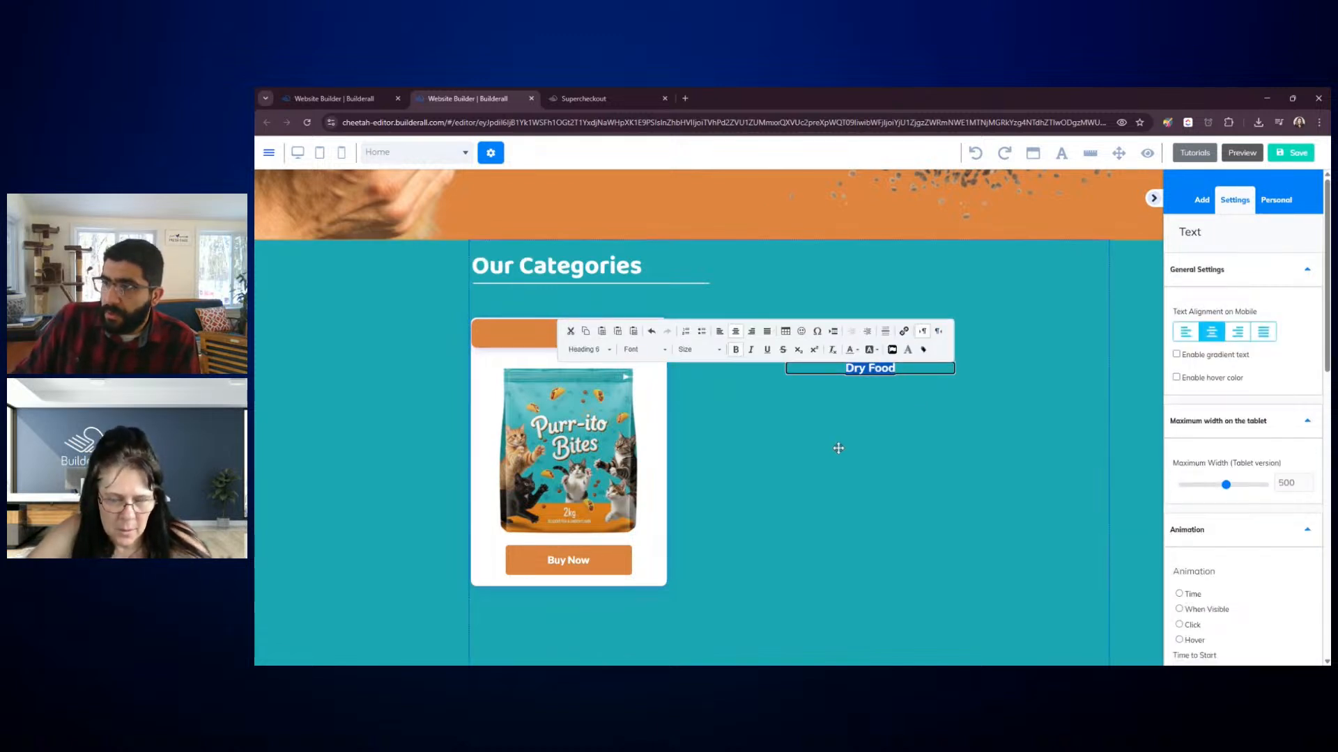
{"action": "left_click", "coordinate": [838, 448]}
Shrink the Dry Food title's frame to fit on the card's orange bar and change its font to Baloo
{"action": "left_click", "coordinate": [919, 376]}
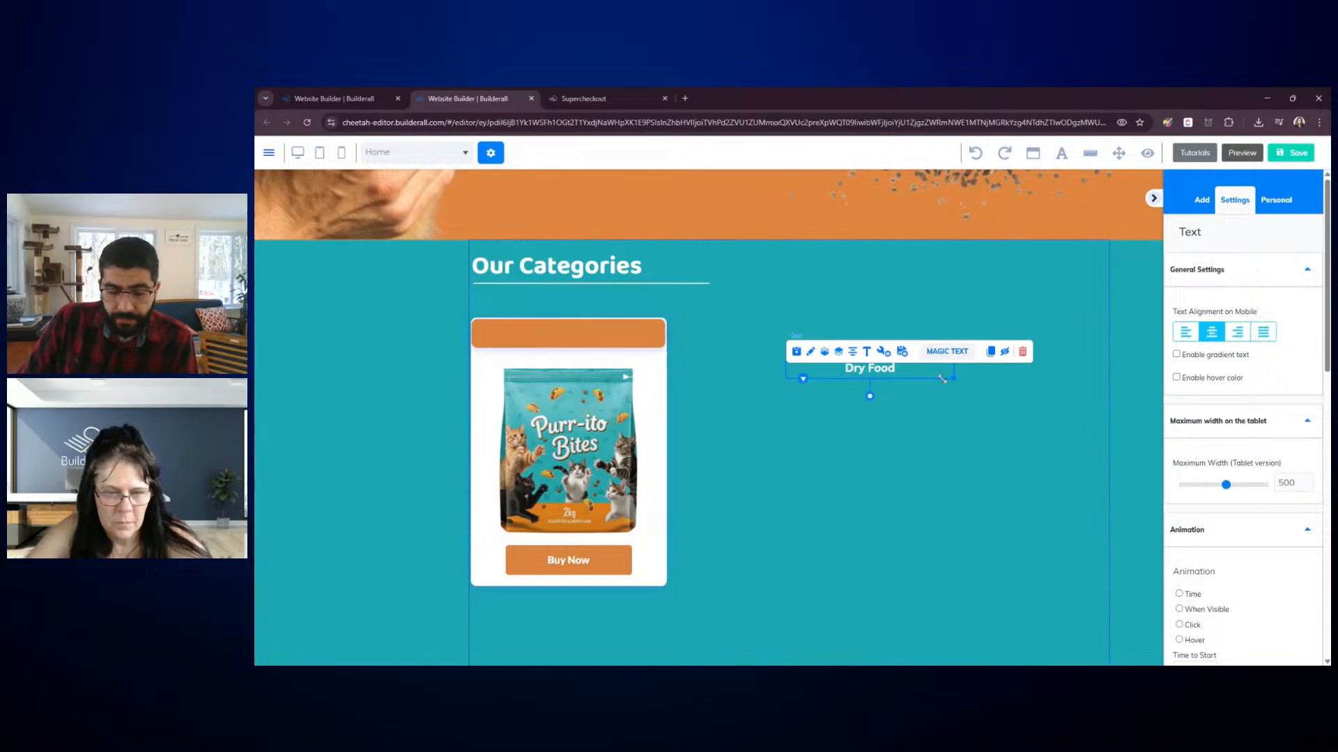
{"action": "left_click_drag", "start_coordinate": [942, 379], "coordinate": [573, 339]}
{"action": "left_click", "coordinate": [606, 319]}
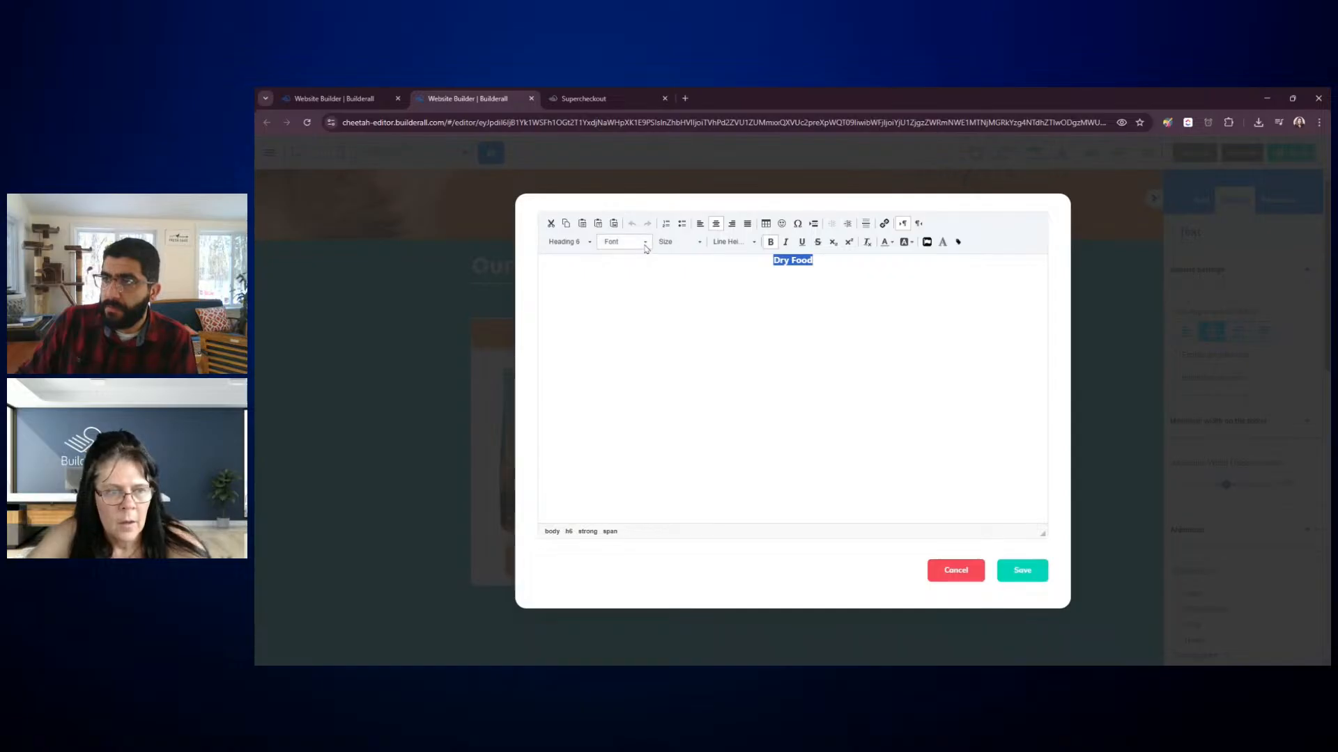
{"action": "left_click", "coordinate": [645, 244]}
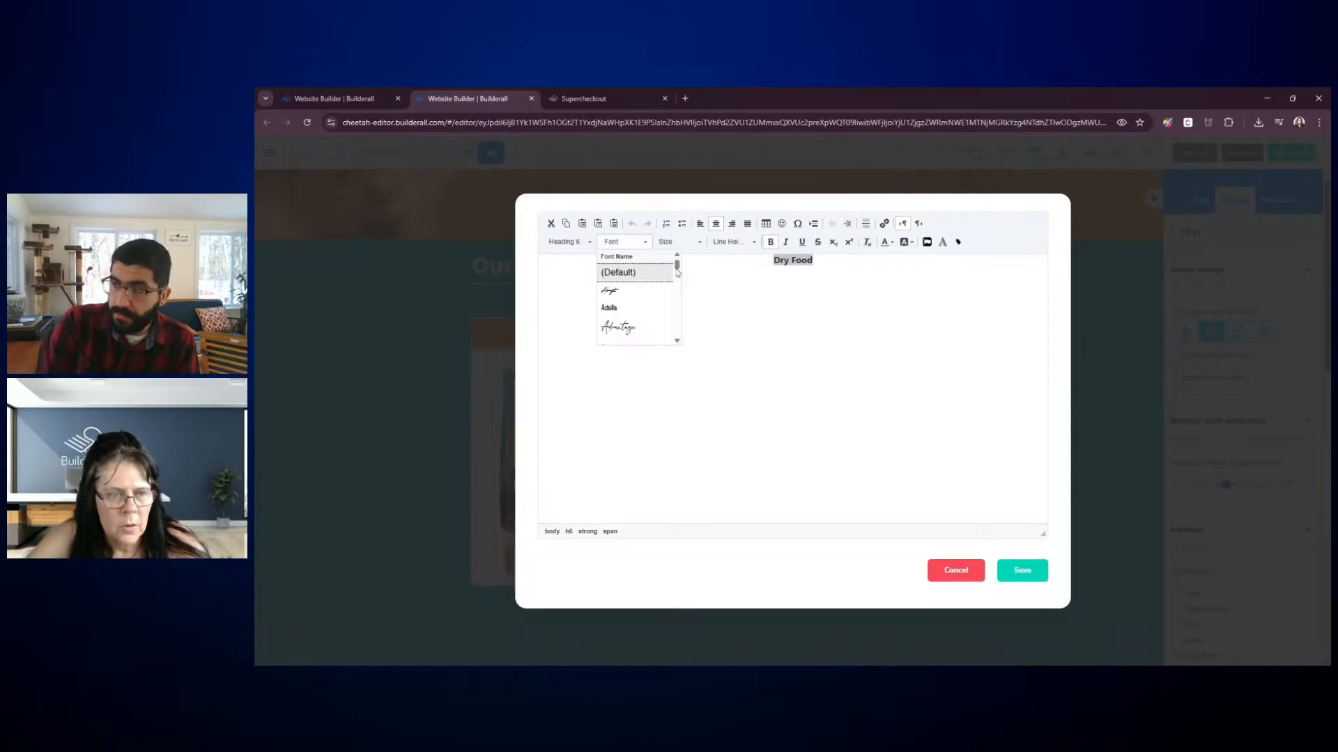
{"action": "left_click_drag", "start_coordinate": [677, 265], "coordinate": [678, 343]}
{"action": "left_click", "coordinate": [637, 321]}
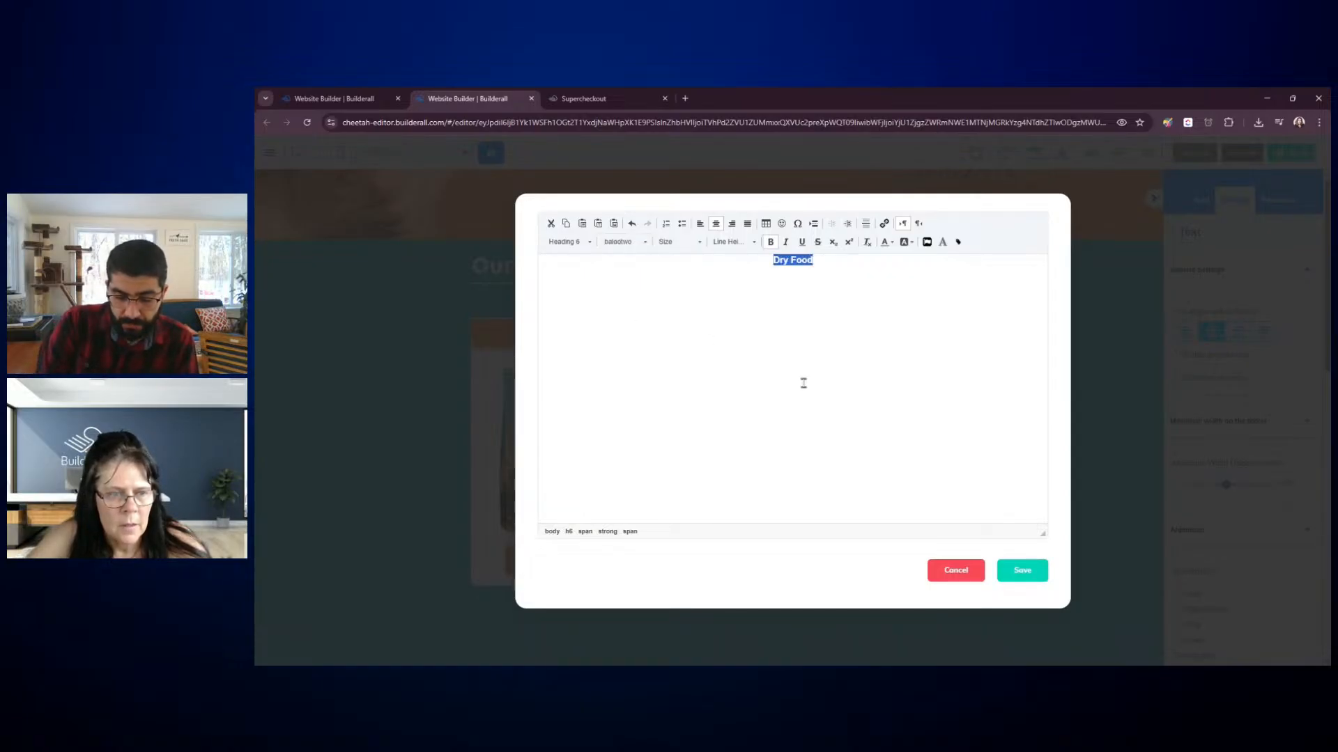
{"action": "left_click", "coordinate": [1022, 571]}
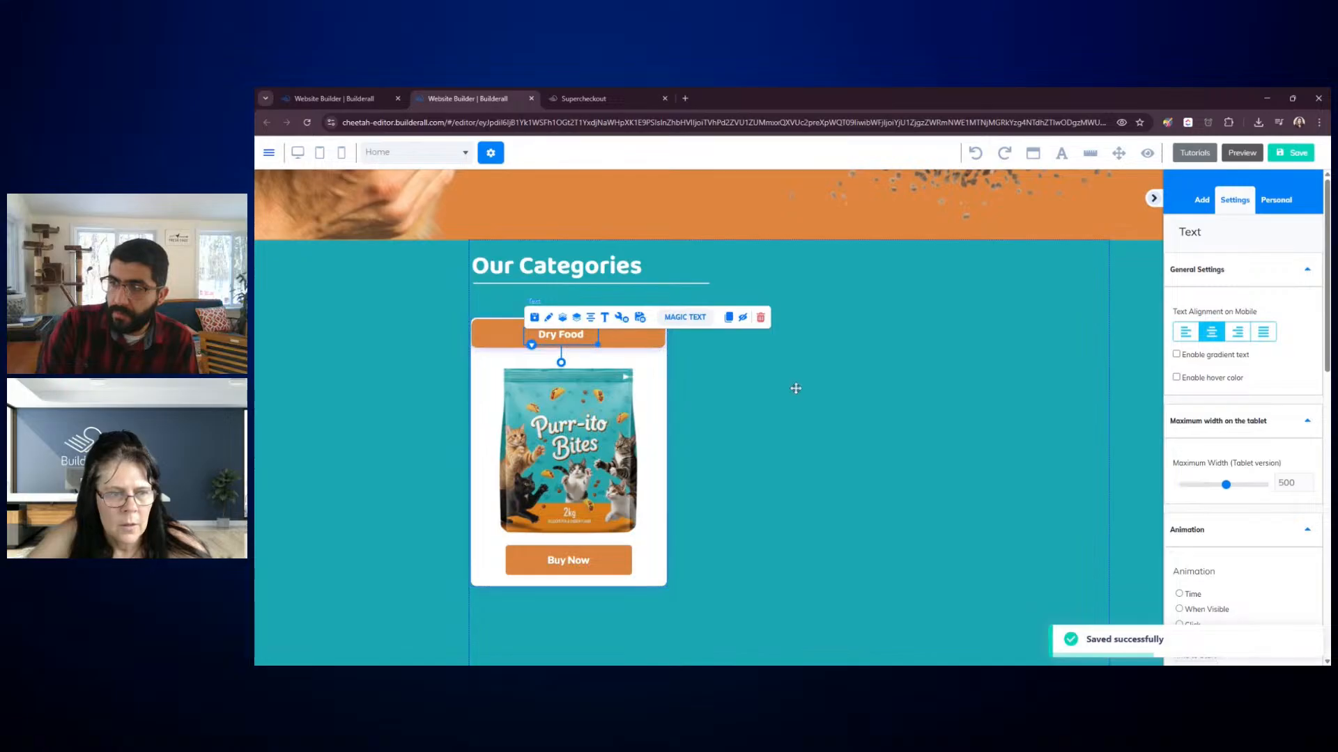
Increase the font size of the Dry Food title and nudge it up to centre it on the card's orange bar
{"action": "left_click", "coordinate": [578, 336]}
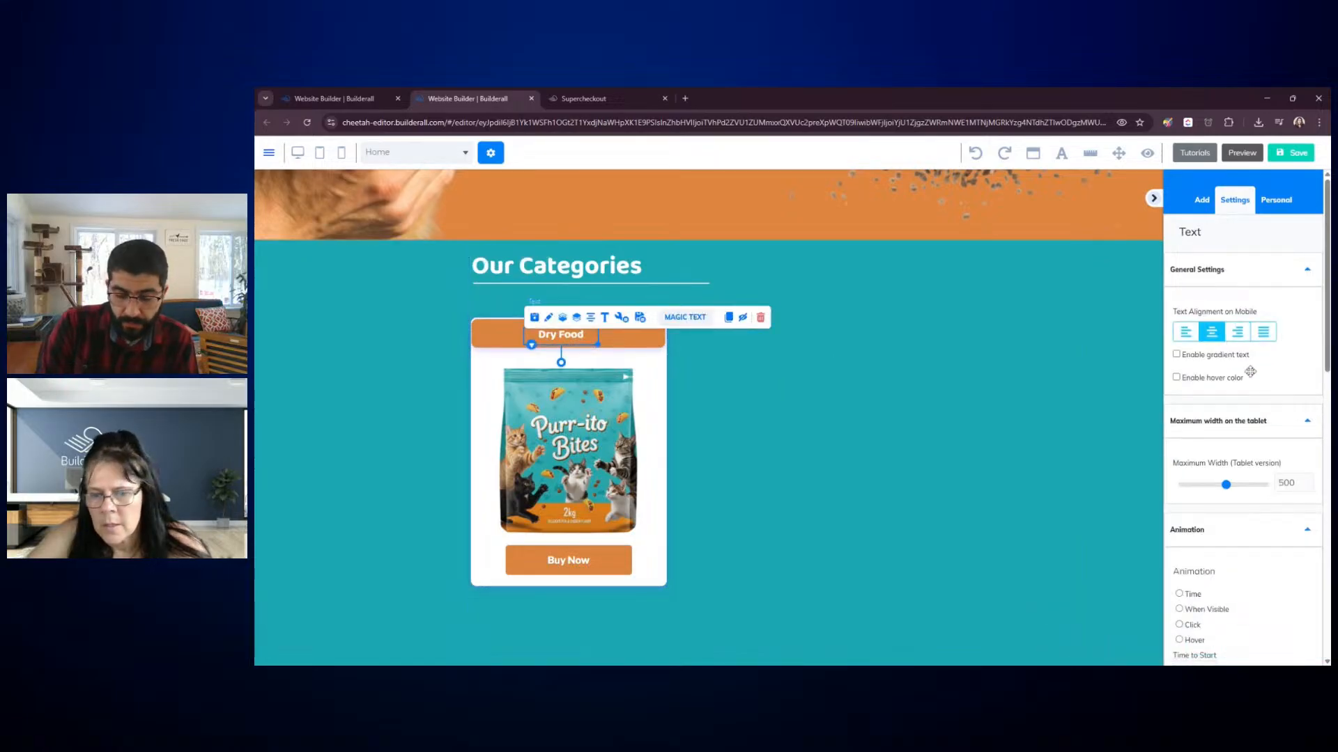
{"action": "scroll", "coordinate": [1252, 373], "scroll_direction": "down", "scroll_amount": 5}
{"action": "scroll", "coordinate": [1252, 374], "scroll_direction": "down", "scroll_amount": 3}
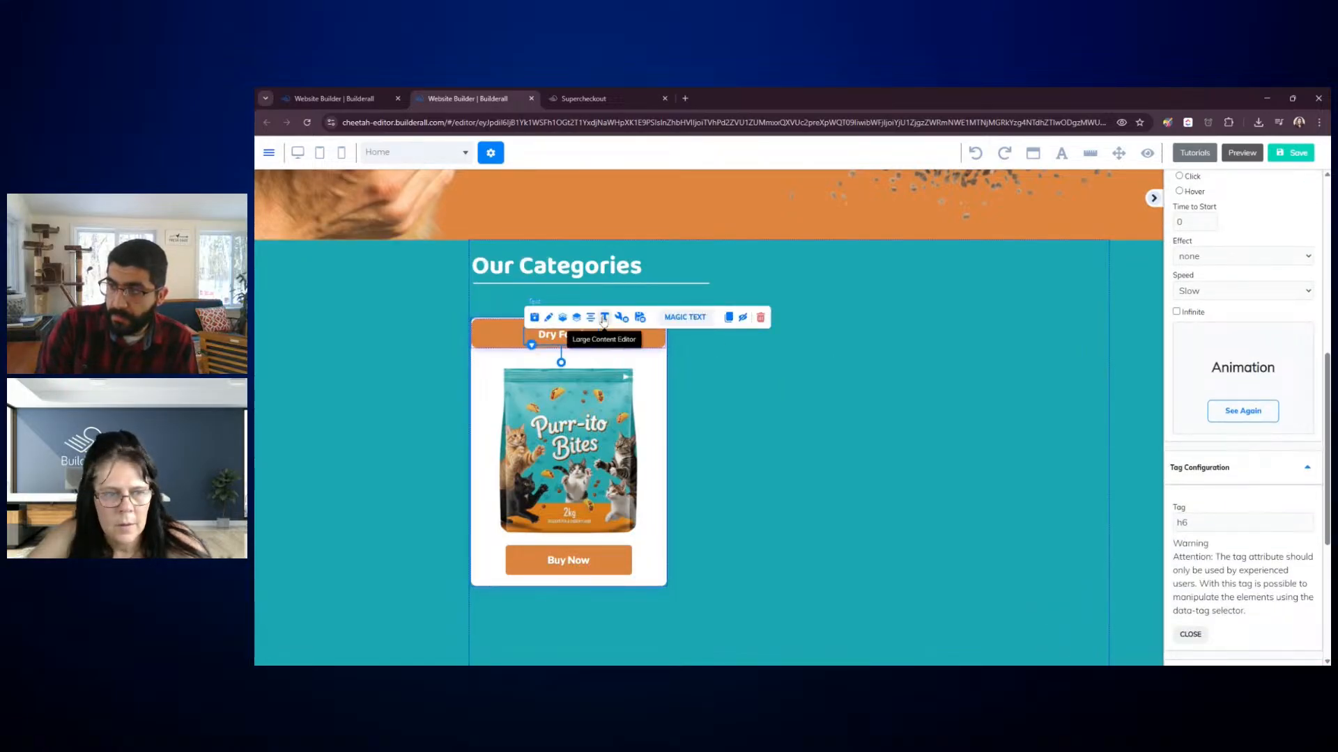
{"action": "left_click", "coordinate": [604, 317]}
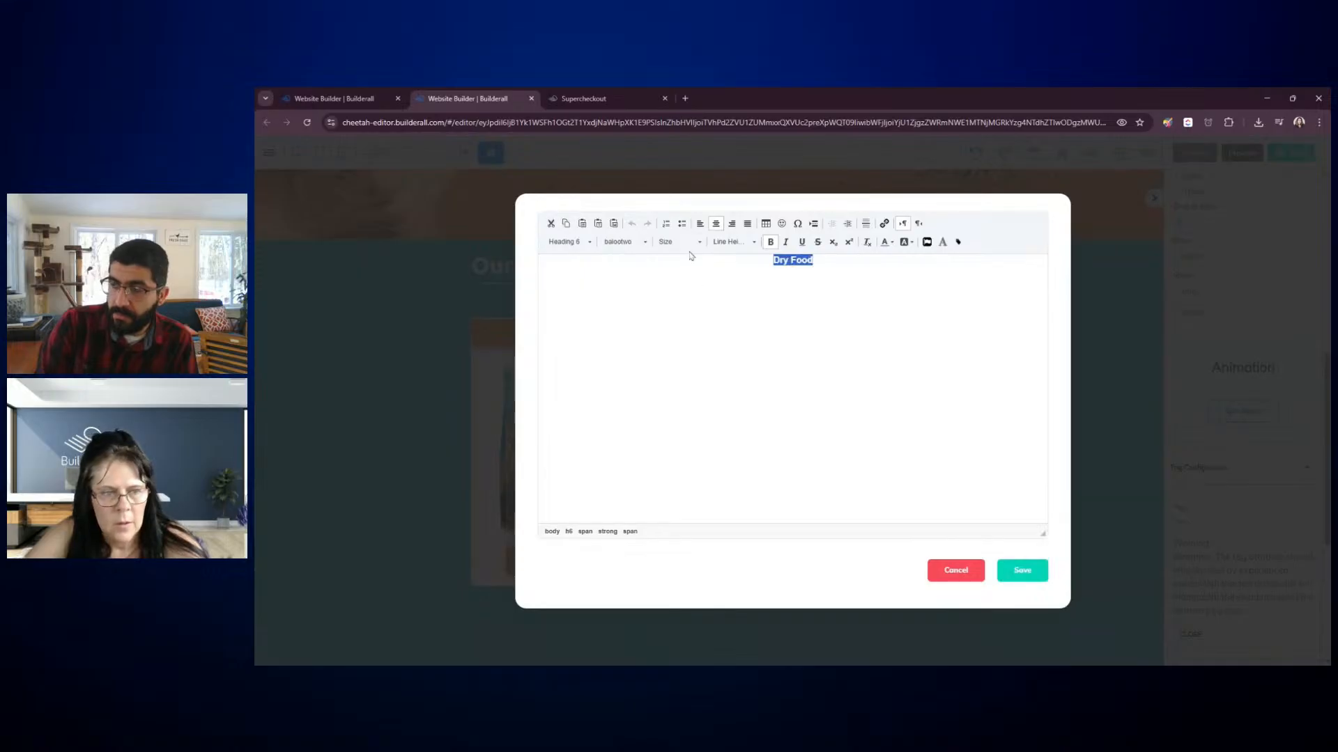
{"action": "left_click", "coordinate": [693, 242]}
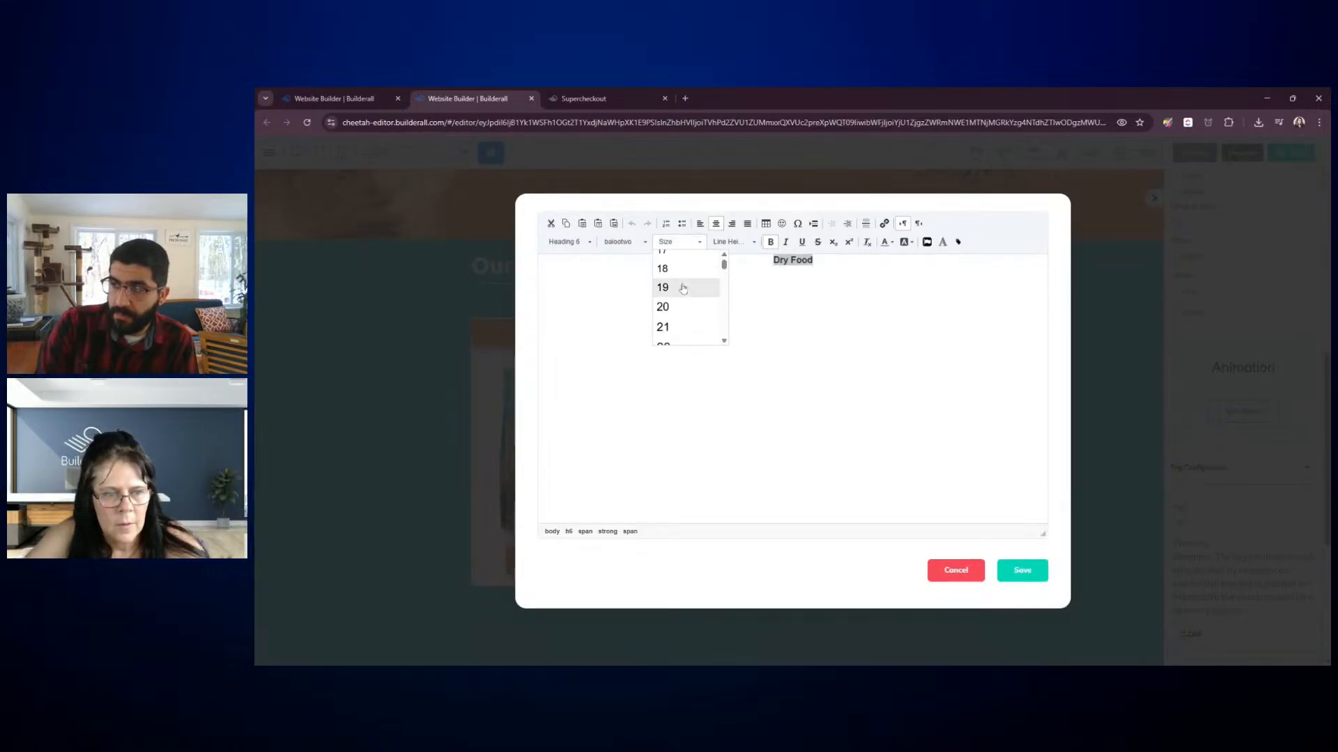
{"action": "left_click", "coordinate": [685, 268]}
{"action": "left_click", "coordinate": [681, 244]}
{"action": "scroll", "coordinate": [685, 268], "scroll_direction": "down", "scroll_amount": 3}
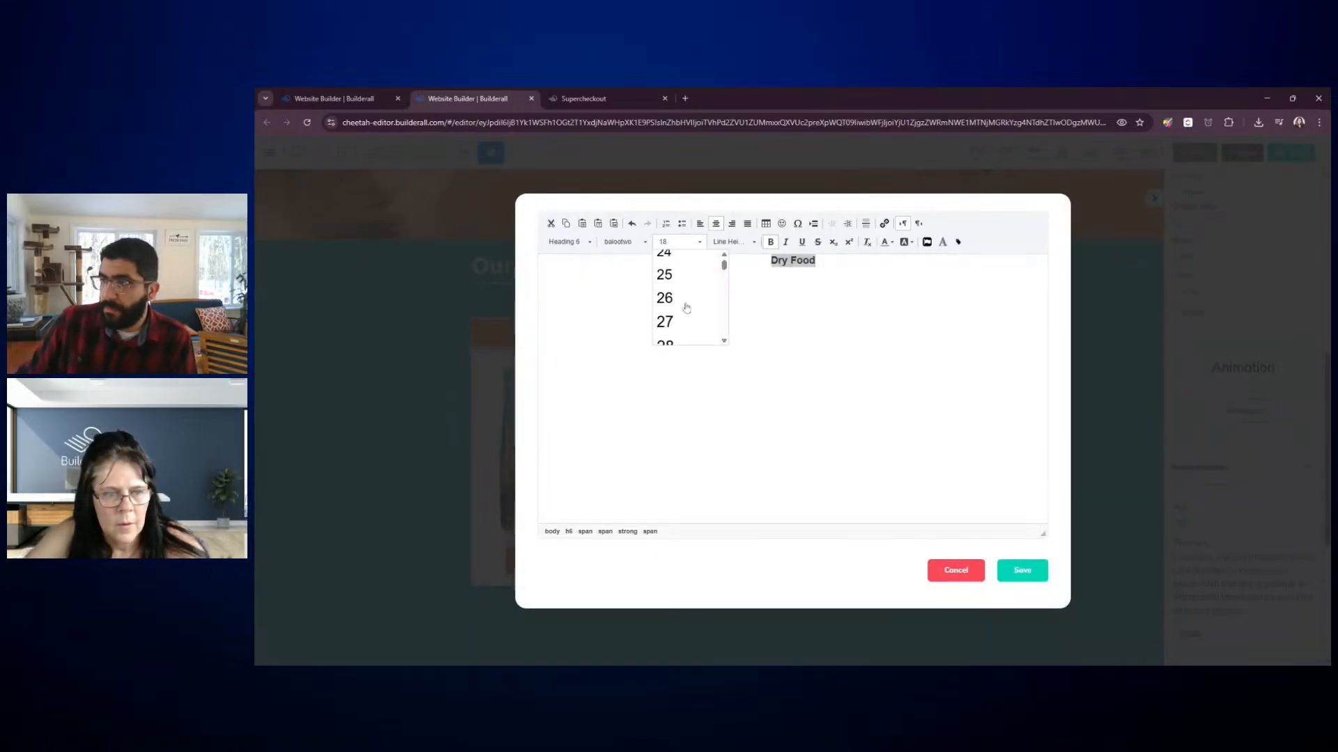
{"action": "left_click", "coordinate": [683, 302]}
{"action": "left_click", "coordinate": [1021, 569]}
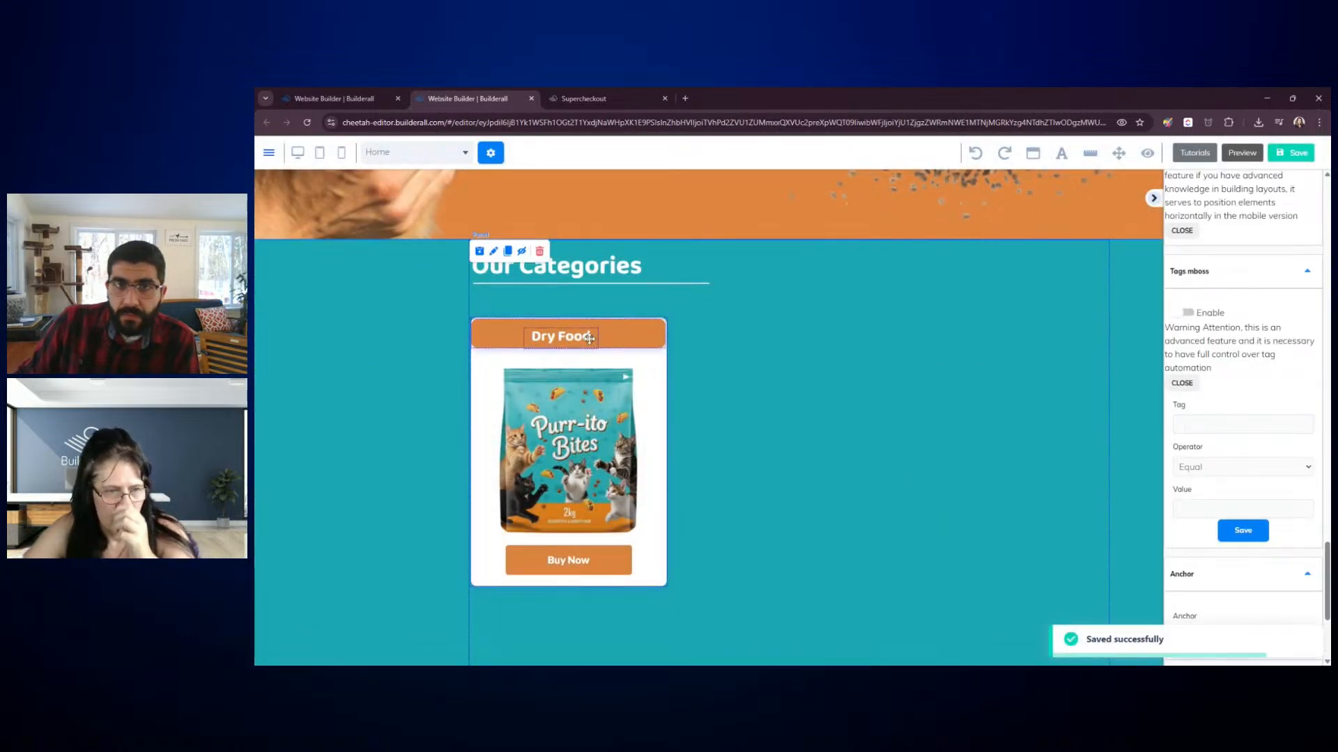
{"action": "left_click_drag", "start_coordinate": [590, 338], "coordinate": [589, 336]}
{"action": "left_click", "coordinate": [833, 426]}
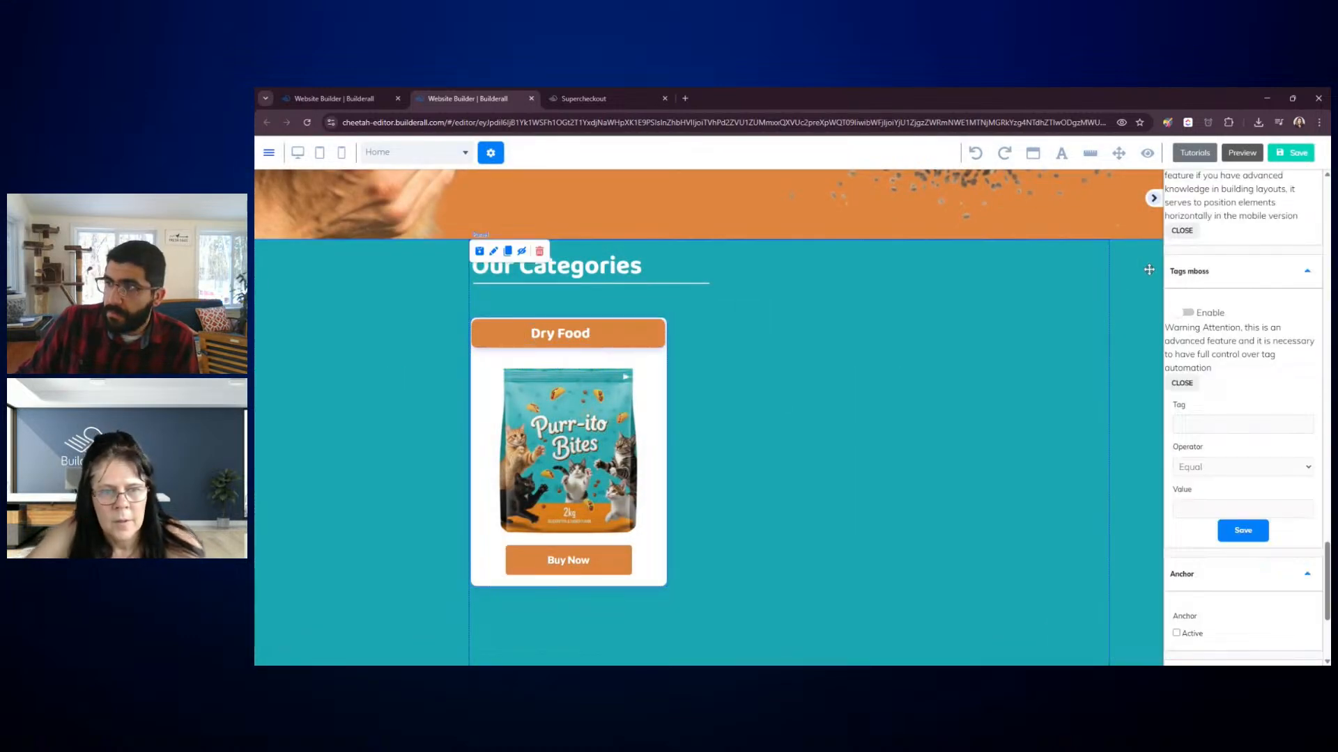
Clone the Dry Food card twice and place the copies beside the original to form an evenly spaced row of three cards
{"action": "left_click", "coordinate": [1154, 197]}
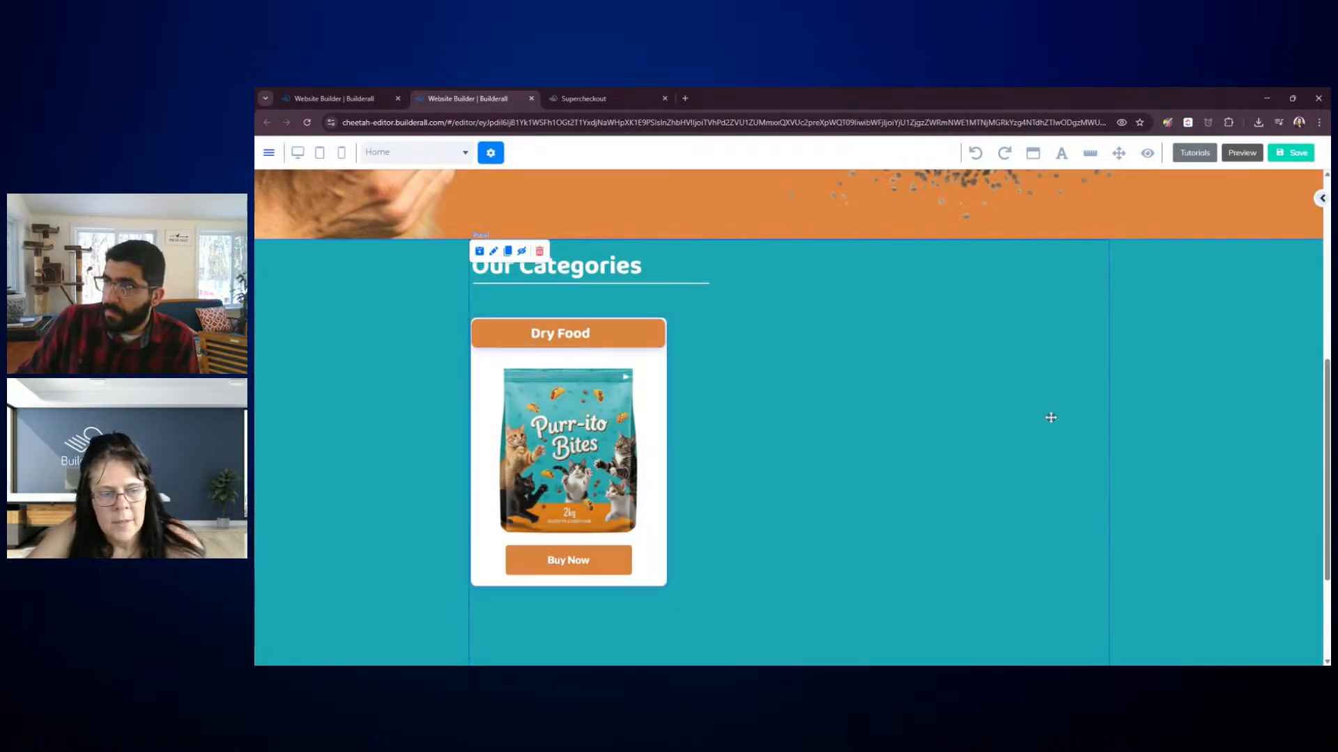
{"action": "left_click", "coordinate": [662, 576]}
{"action": "left_click_drag", "start_coordinate": [695, 344], "coordinate": [788, 305]}
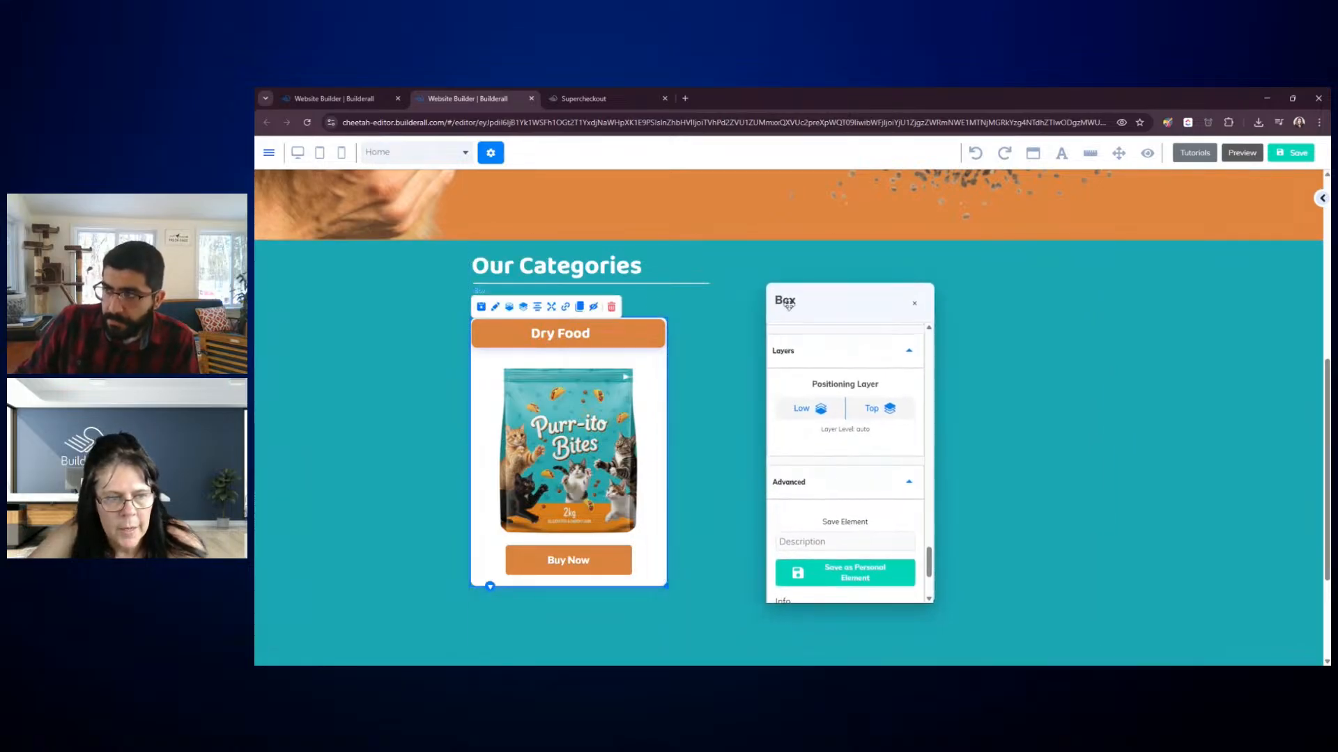
{"action": "left_click", "coordinate": [581, 309]}
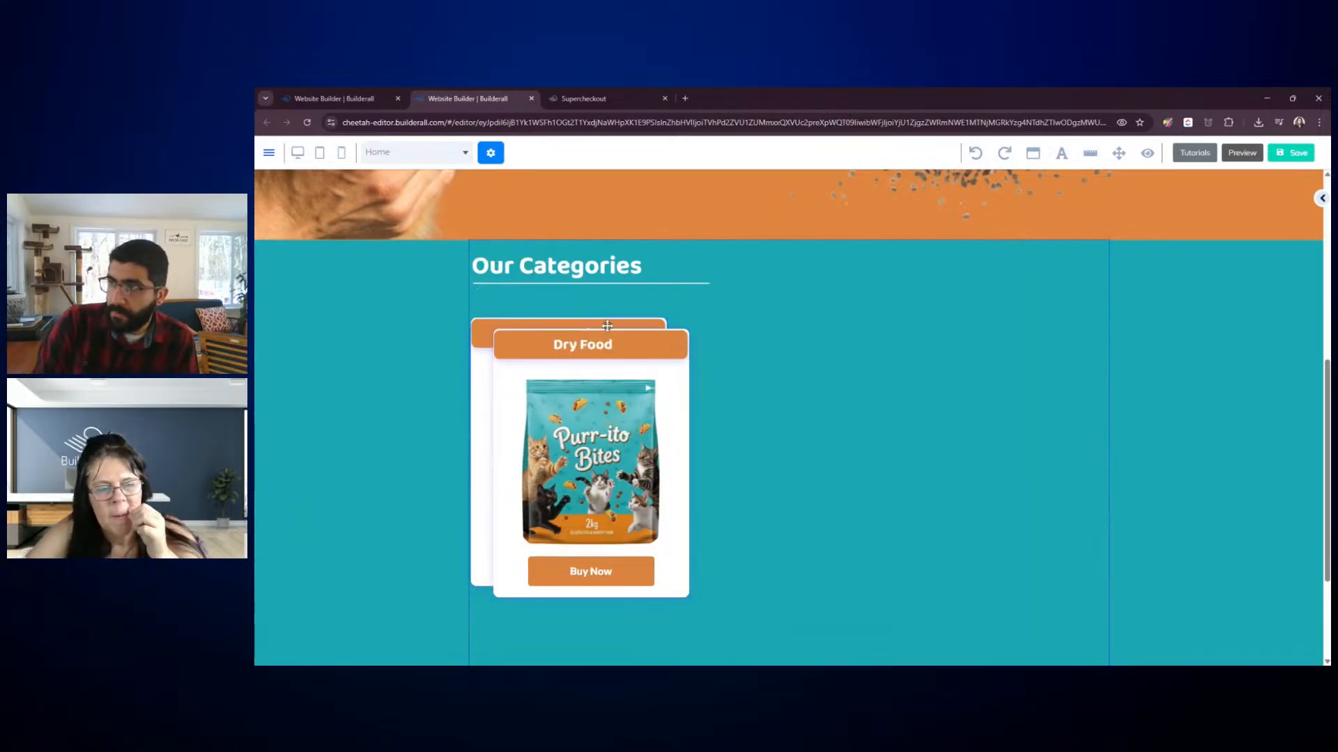
{"action": "left_click_drag", "start_coordinate": [662, 400], "coordinate": [862, 389]}
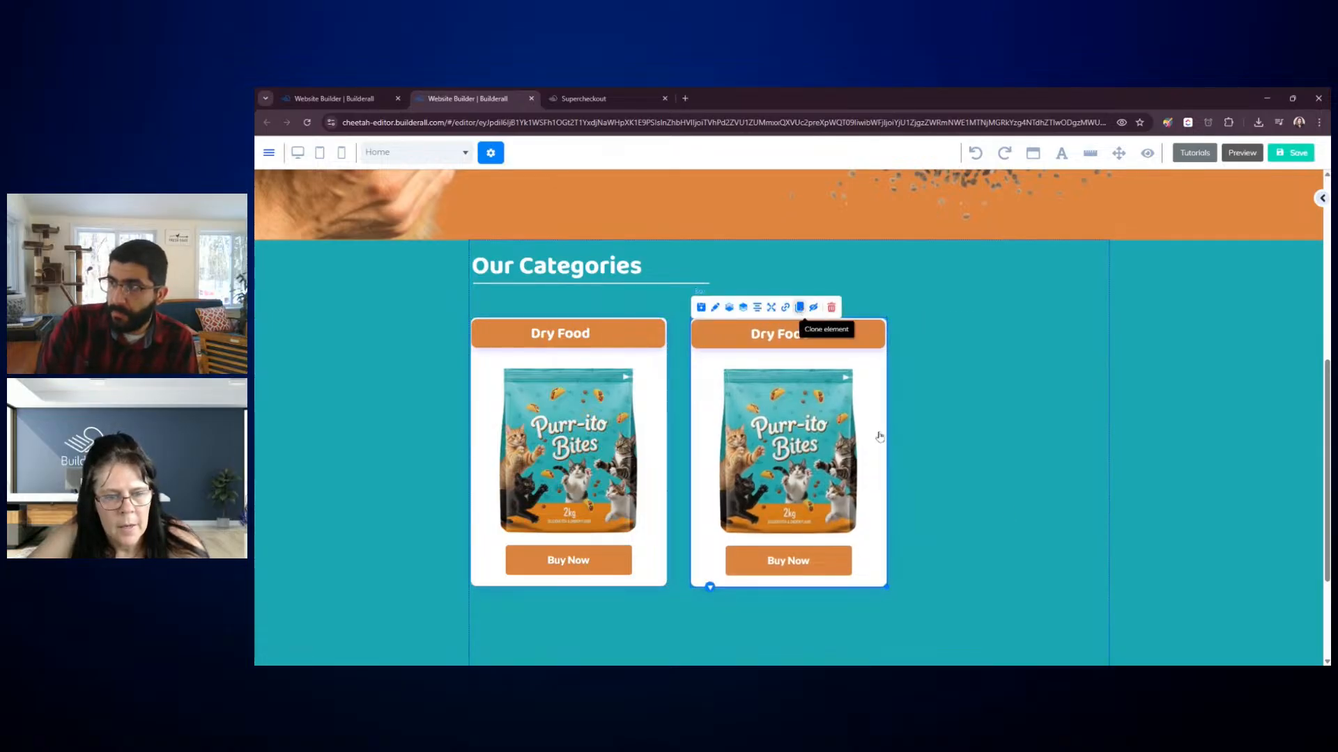
{"action": "left_click", "coordinate": [801, 307]}
{"action": "mouse_move", "coordinate": [902, 521]}
{"action": "left_mouse_down"}
{"action": "mouse_move", "coordinate": [1102, 516]}
{"action": "mouse_move", "coordinate": [1086, 508]}
{"action": "left_mouse_up"}
Open the My Files library to change the product image of the middle category card
{"action": "double_click", "coordinate": [804, 471]}
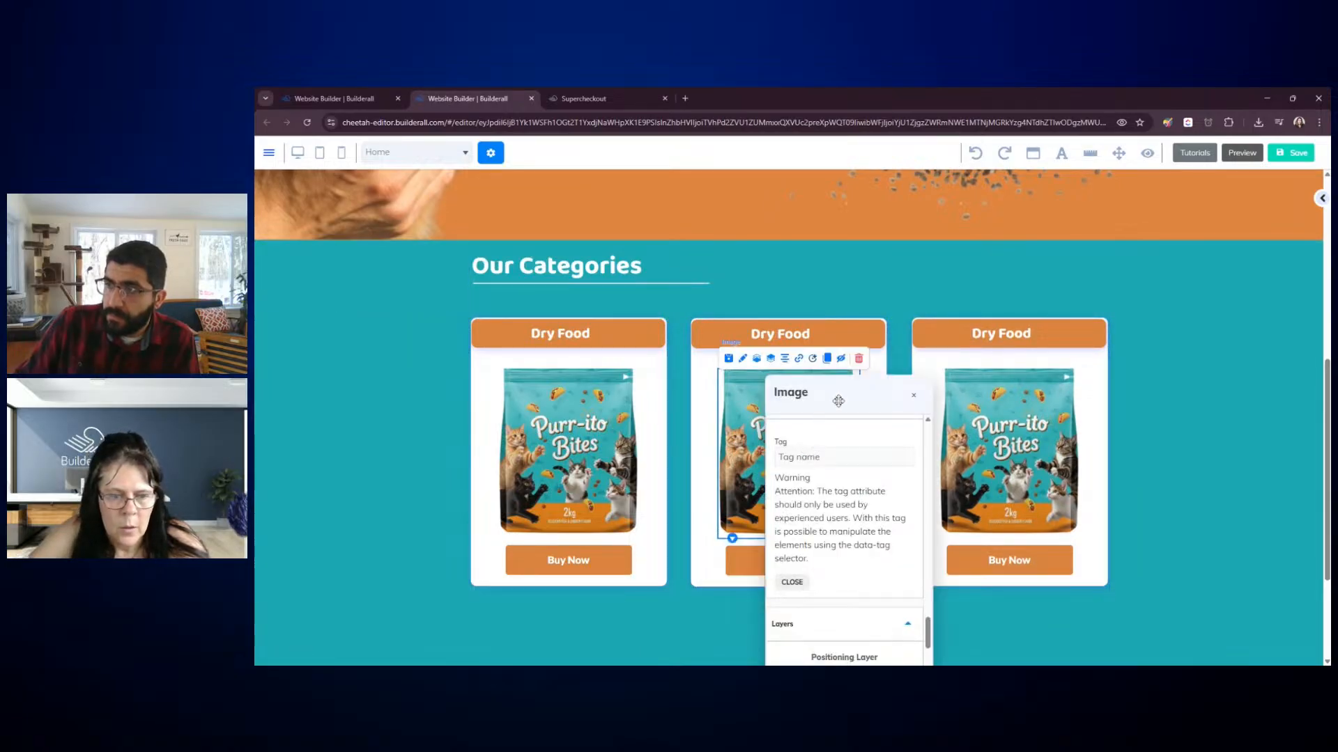
{"action": "left_click_drag", "start_coordinate": [839, 397], "coordinate": [1157, 386]}
{"action": "scroll", "coordinate": [1157, 385], "scroll_direction": "down", "scroll_amount": 5}
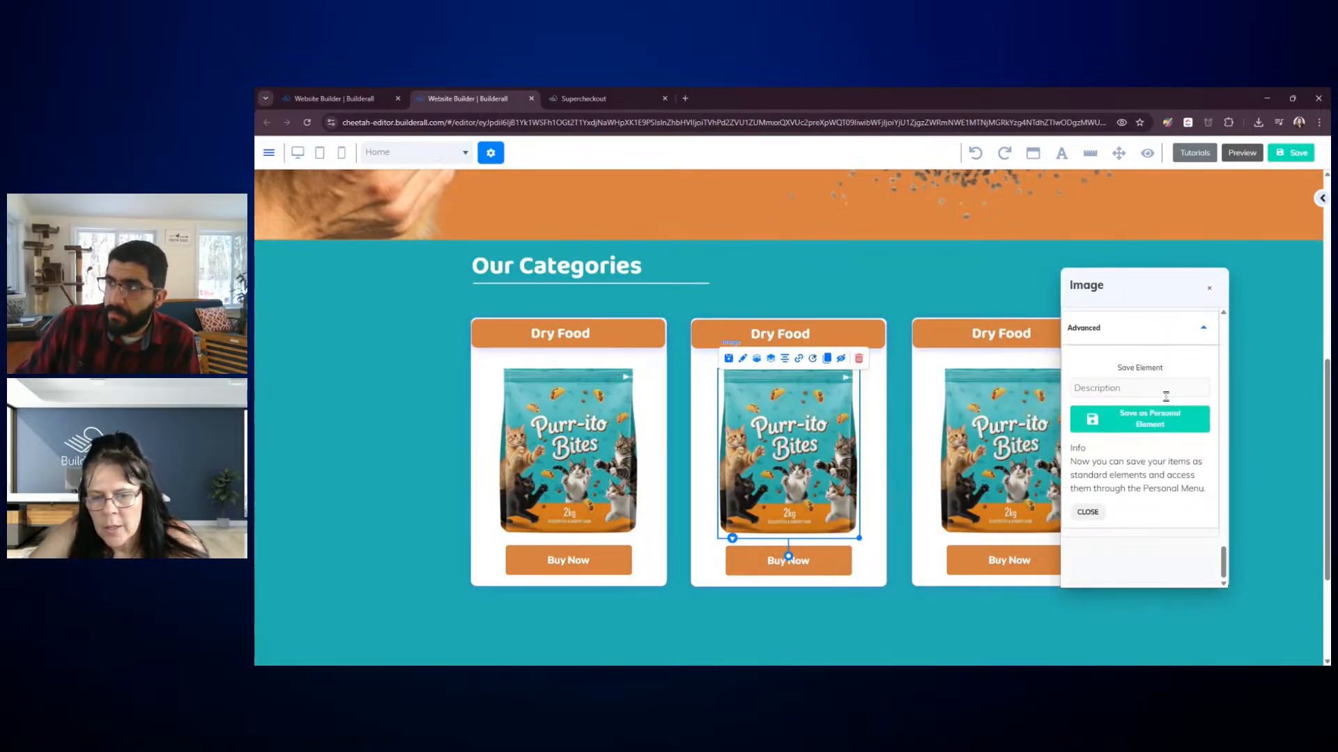
{"action": "scroll", "coordinate": [1166, 396], "scroll_direction": "up", "scroll_amount": 10}
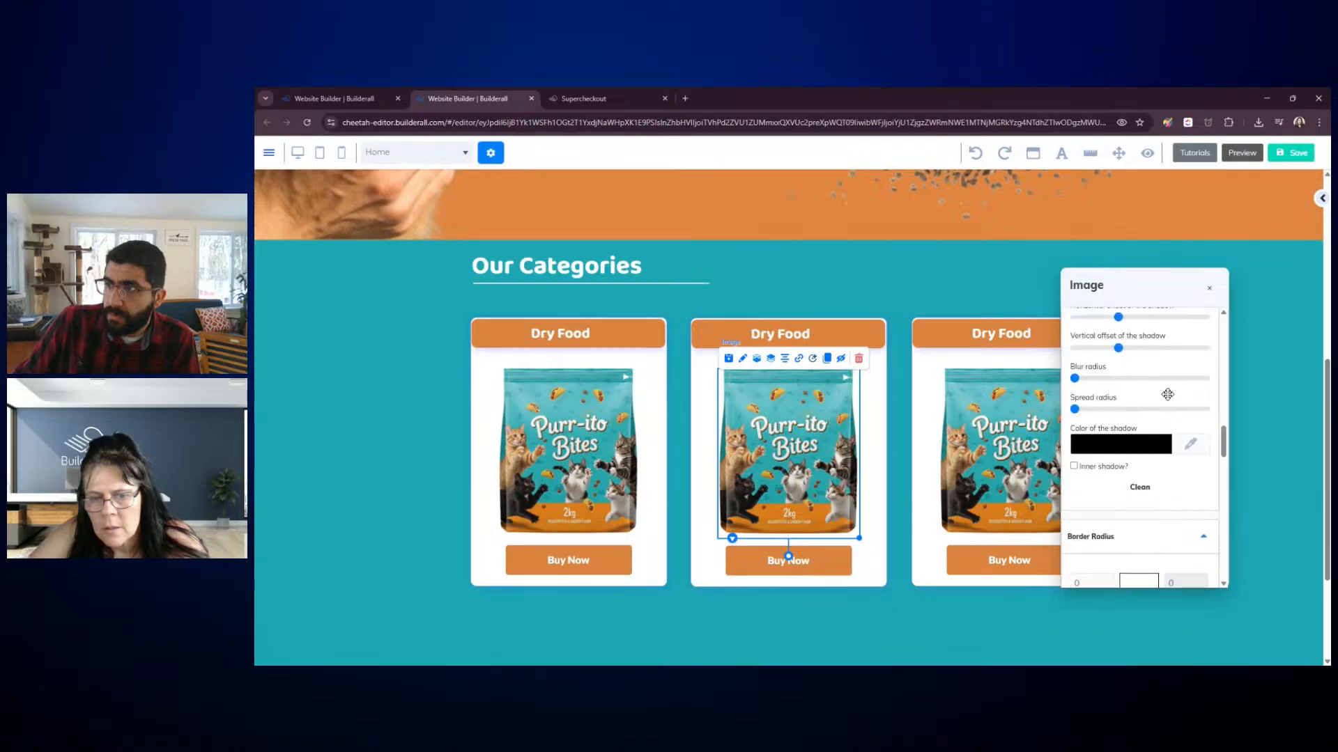
{"action": "scroll", "coordinate": [1168, 395], "scroll_direction": "up", "scroll_amount": 10}
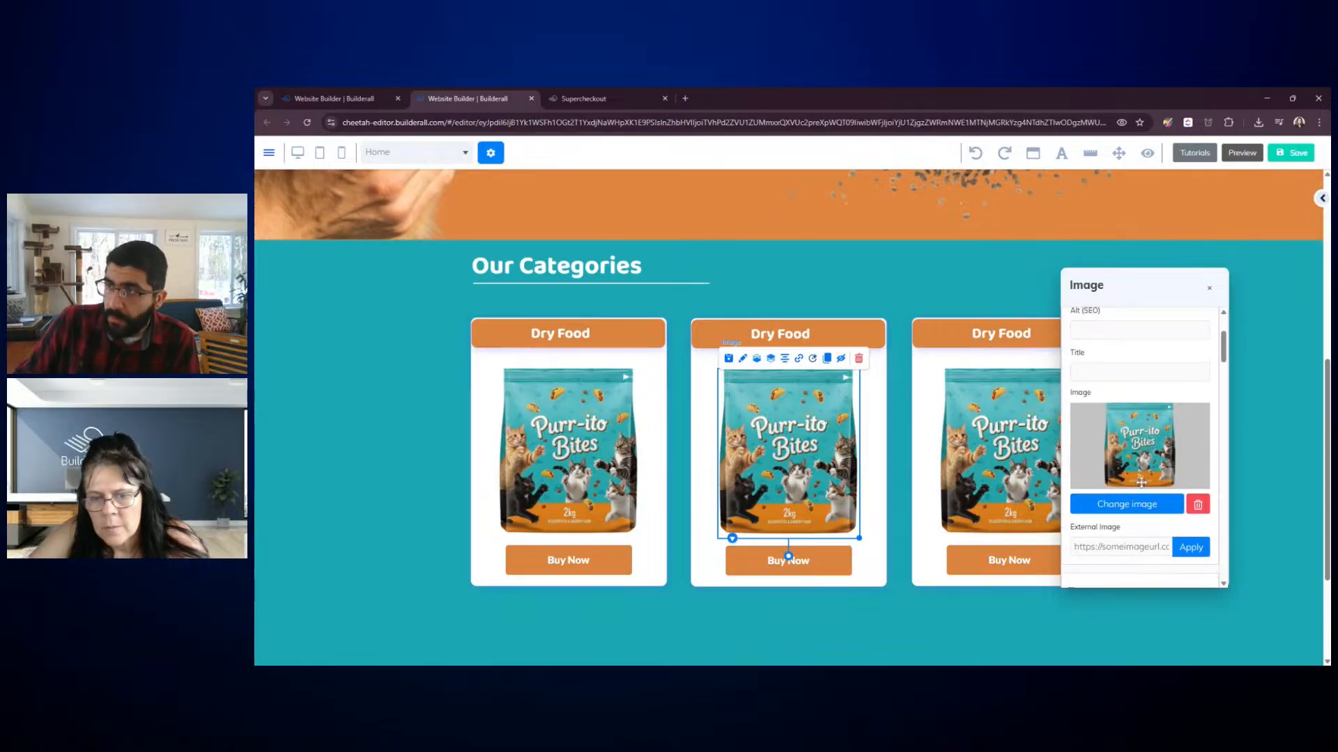
{"action": "left_click", "coordinate": [1134, 509]}
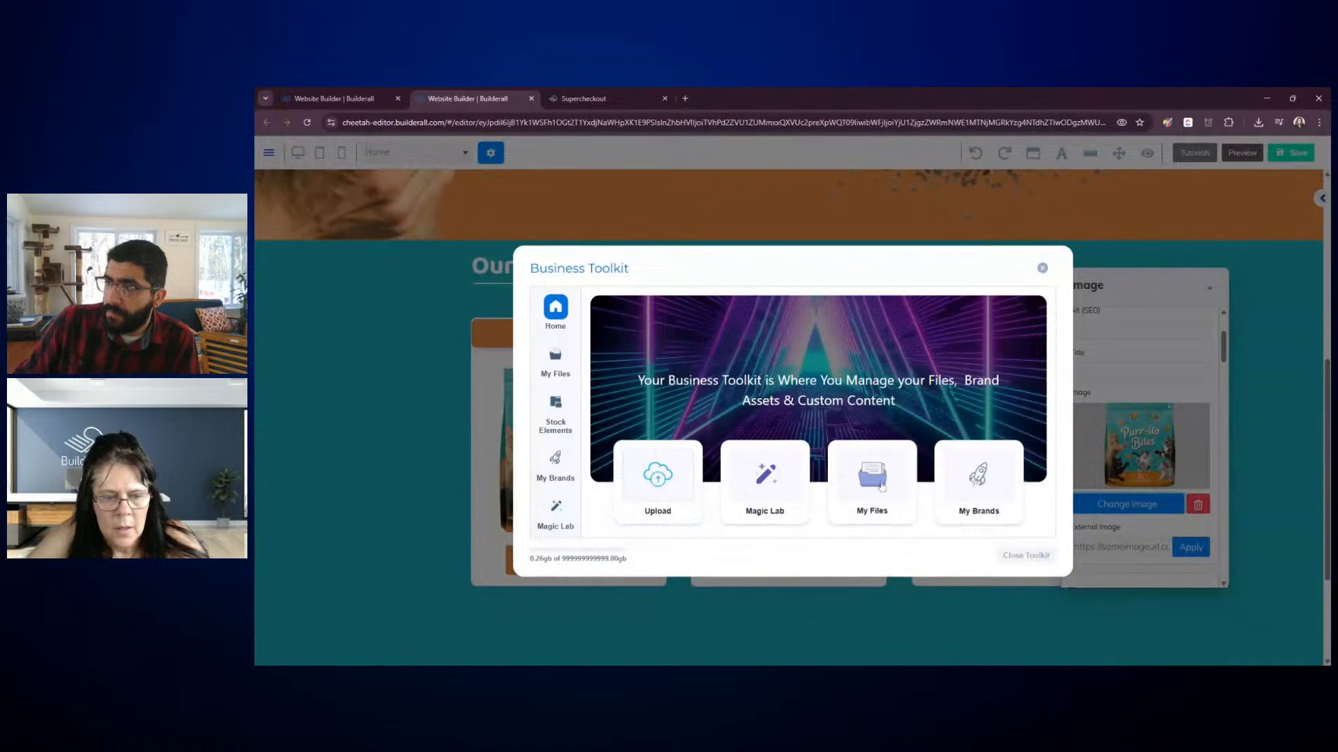
{"action": "left_click", "coordinate": [884, 488]}
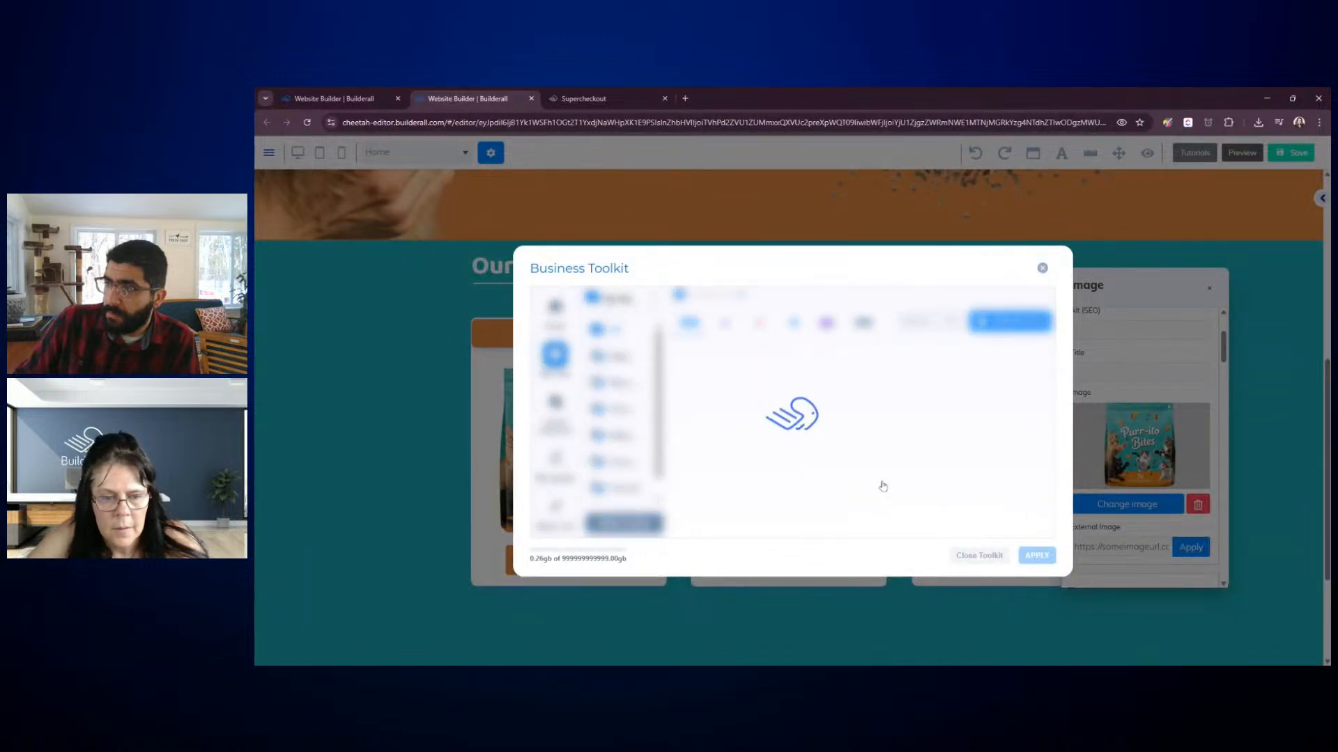
Look through the uploaded images in My Files for a replacement for the middle category card's picture, and close the toolkit
{"action": "scroll", "coordinate": [881, 474], "scroll_direction": "down", "scroll_amount": 2}
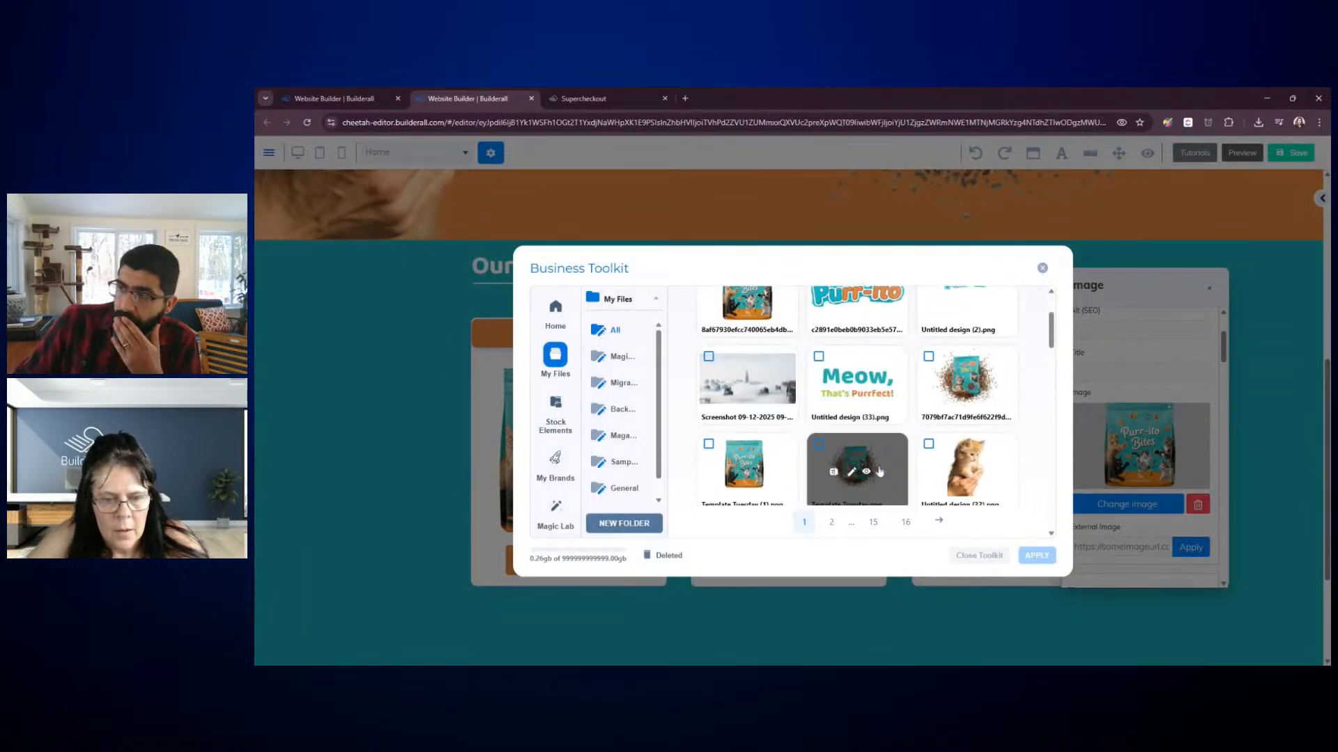
{"action": "scroll", "coordinate": [880, 472], "scroll_direction": "down", "scroll_amount": 3}
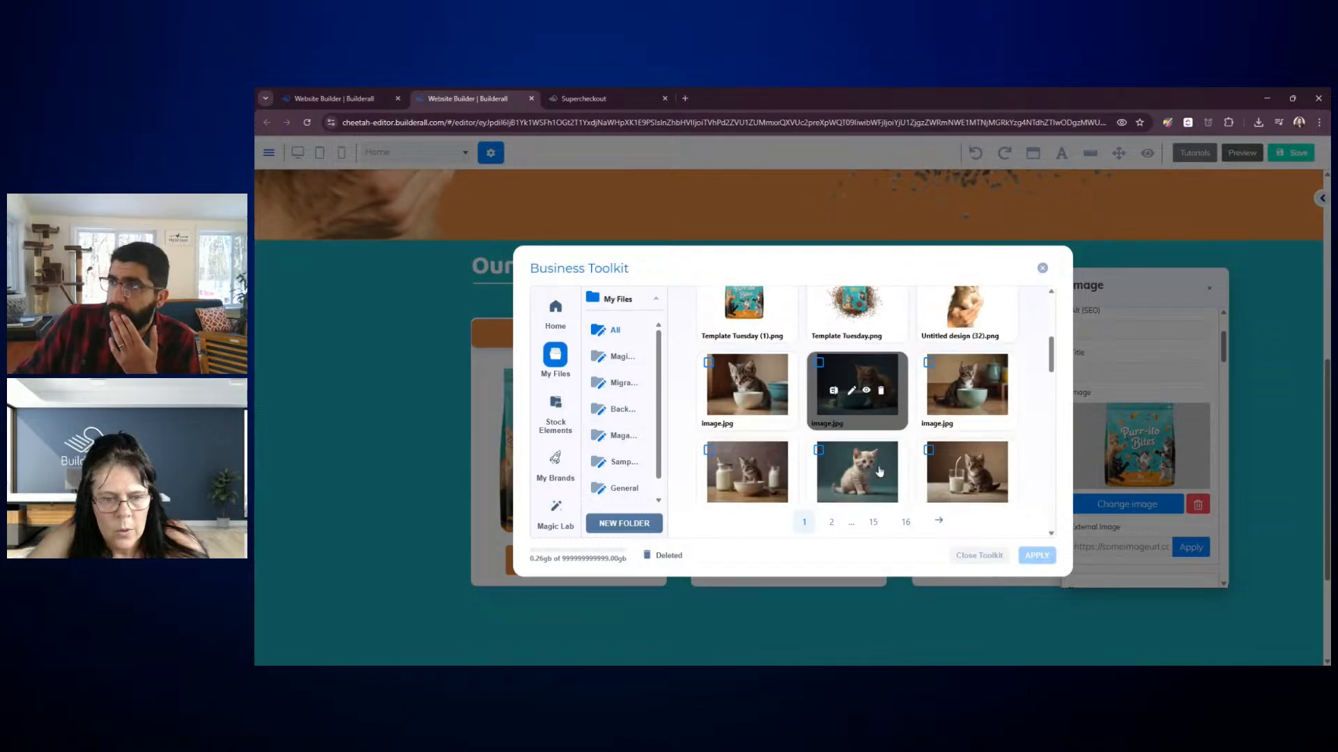
{"action": "scroll", "coordinate": [880, 471], "scroll_direction": "down", "scroll_amount": 1}
{"action": "scroll", "coordinate": [880, 471], "scroll_direction": "up", "scroll_amount": 3}
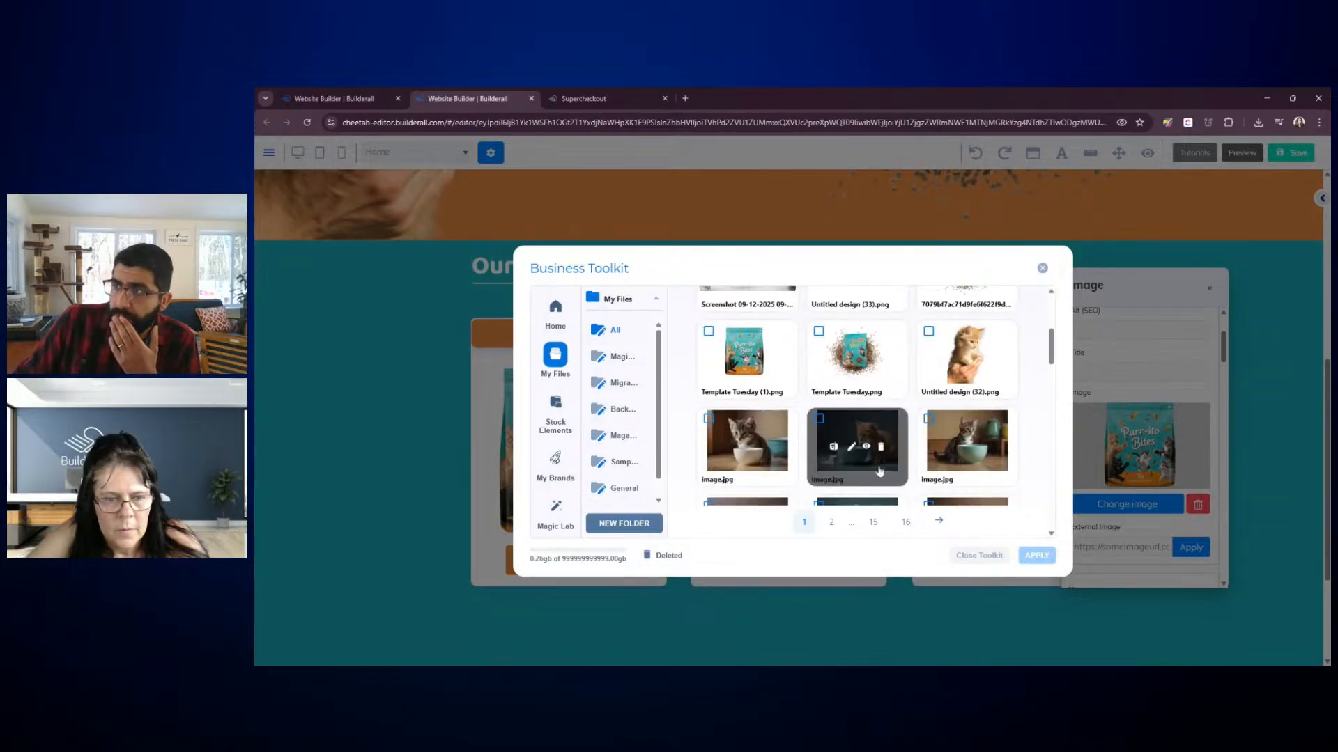
{"action": "scroll", "coordinate": [880, 472], "scroll_direction": "up", "scroll_amount": 3}
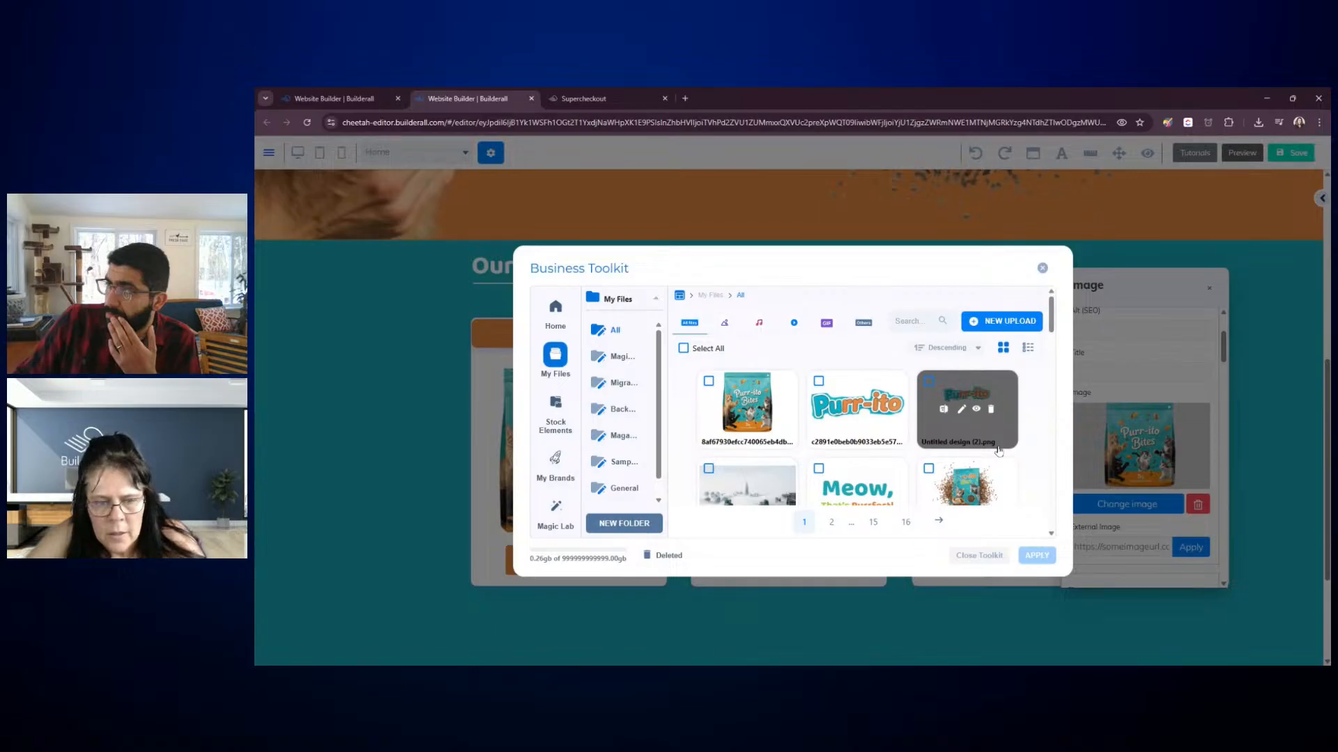
{"action": "scroll", "coordinate": [998, 451], "scroll_direction": "down", "scroll_amount": 3}
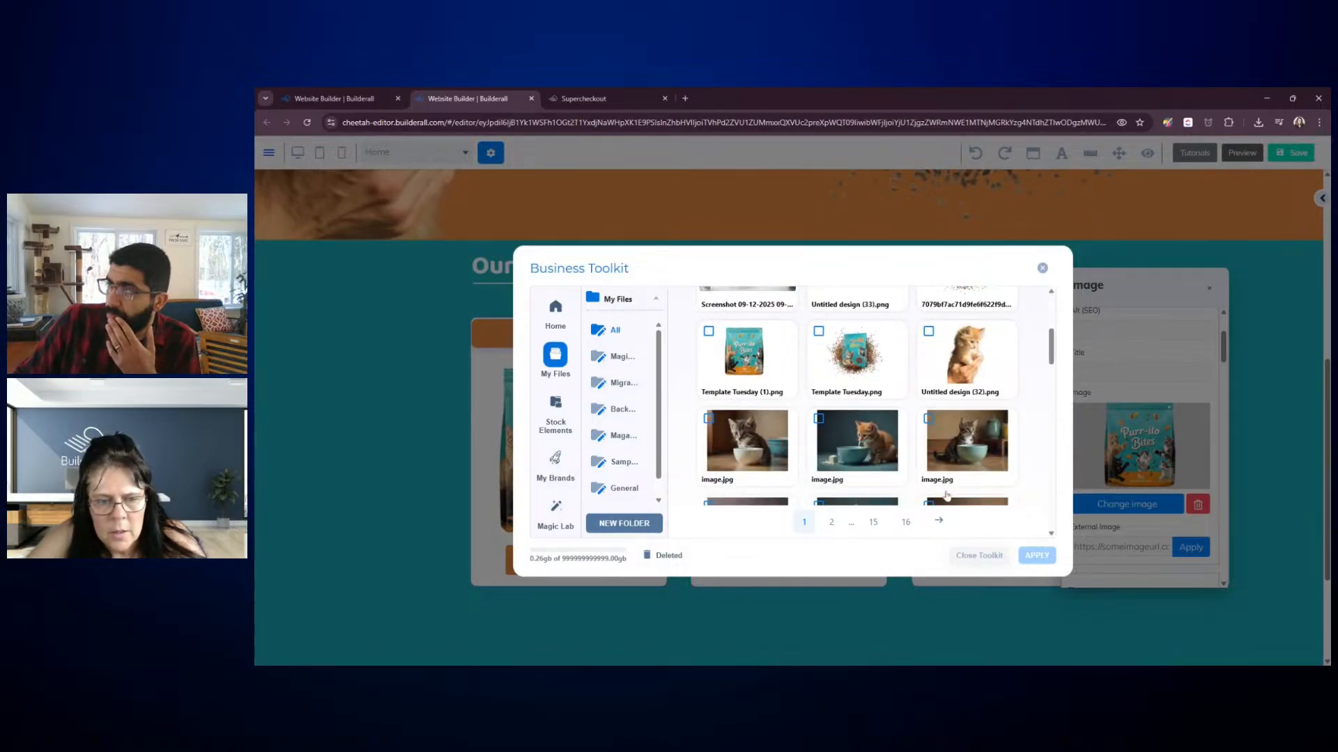
{"action": "scroll", "coordinate": [948, 488], "scroll_direction": "up", "scroll_amount": 3}
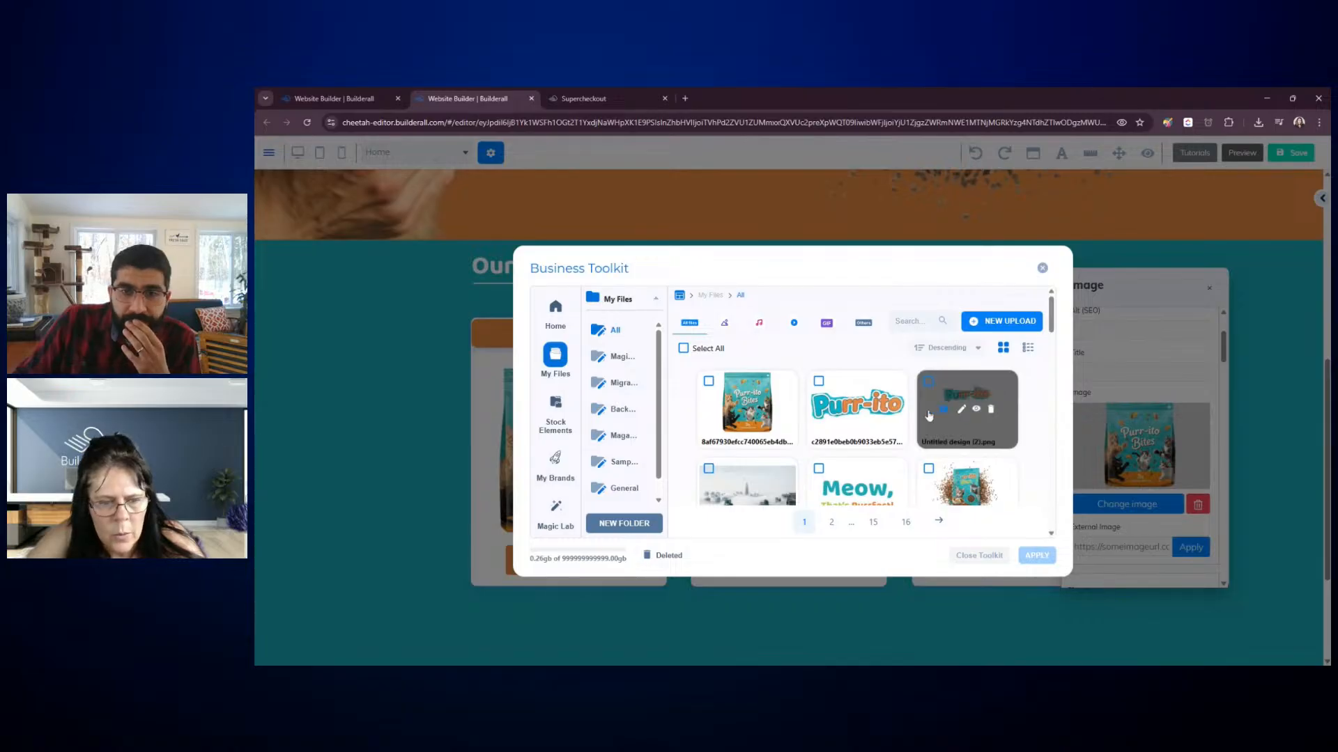
{"action": "scroll", "coordinate": [867, 418], "scroll_direction": "down", "scroll_amount": 2}
{"action": "scroll", "coordinate": [873, 422], "scroll_direction": "down", "scroll_amount": 5}
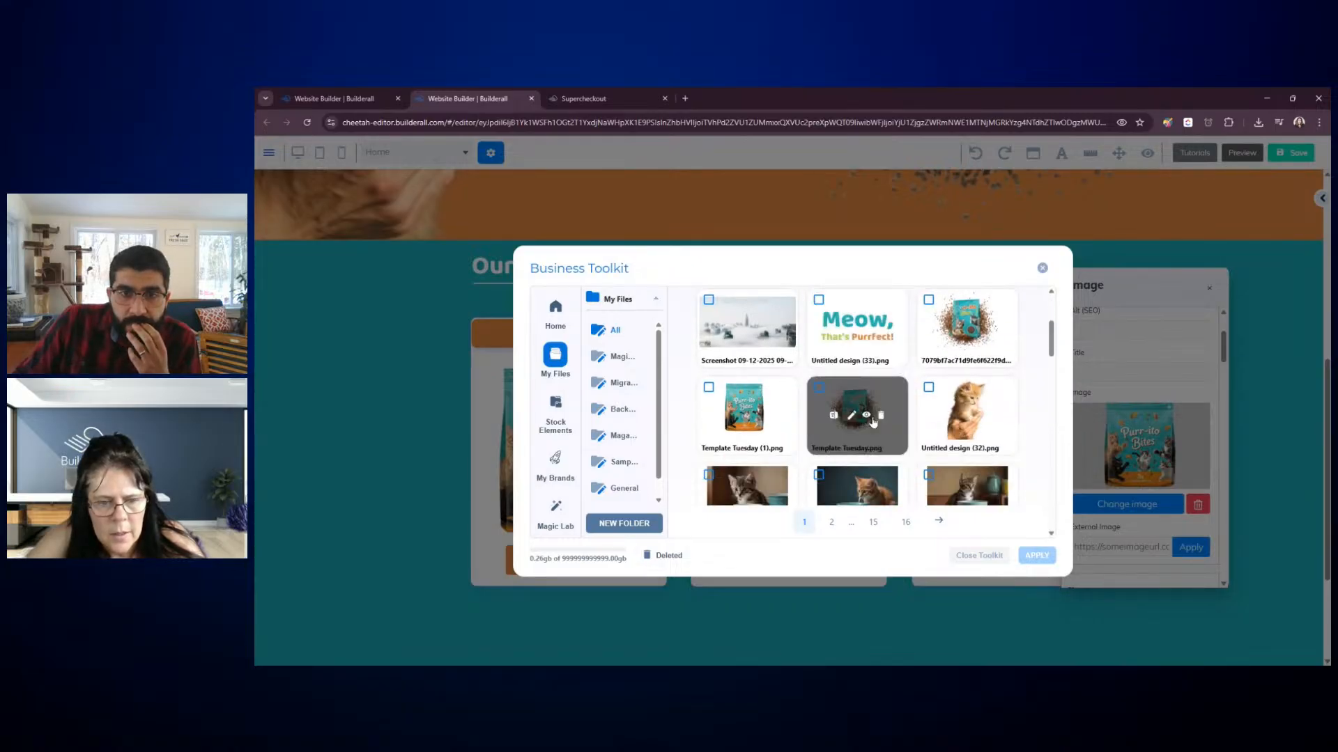
{"action": "scroll", "coordinate": [995, 430], "scroll_direction": "down", "scroll_amount": 3}
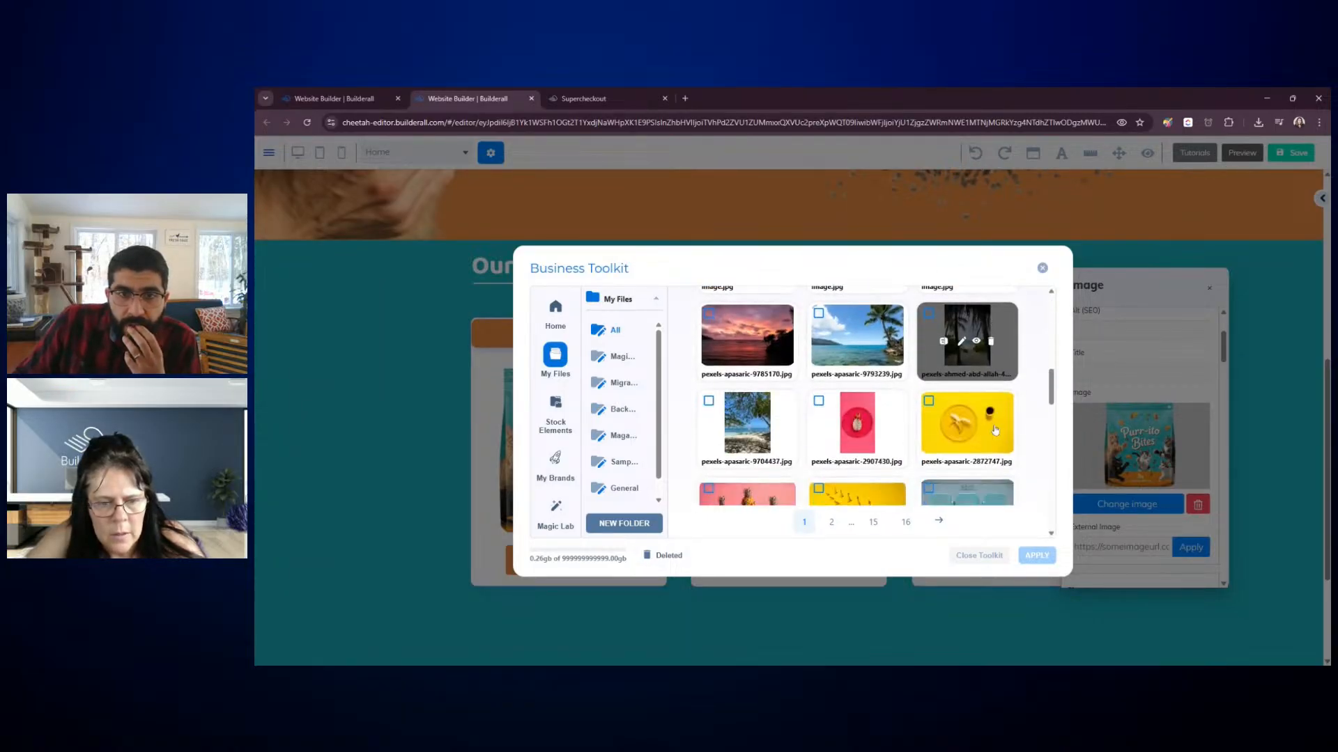
{"action": "scroll", "coordinate": [994, 426], "scroll_direction": "up", "scroll_amount": 7}
{"action": "scroll", "coordinate": [994, 424], "scroll_direction": "up", "scroll_amount": 3}
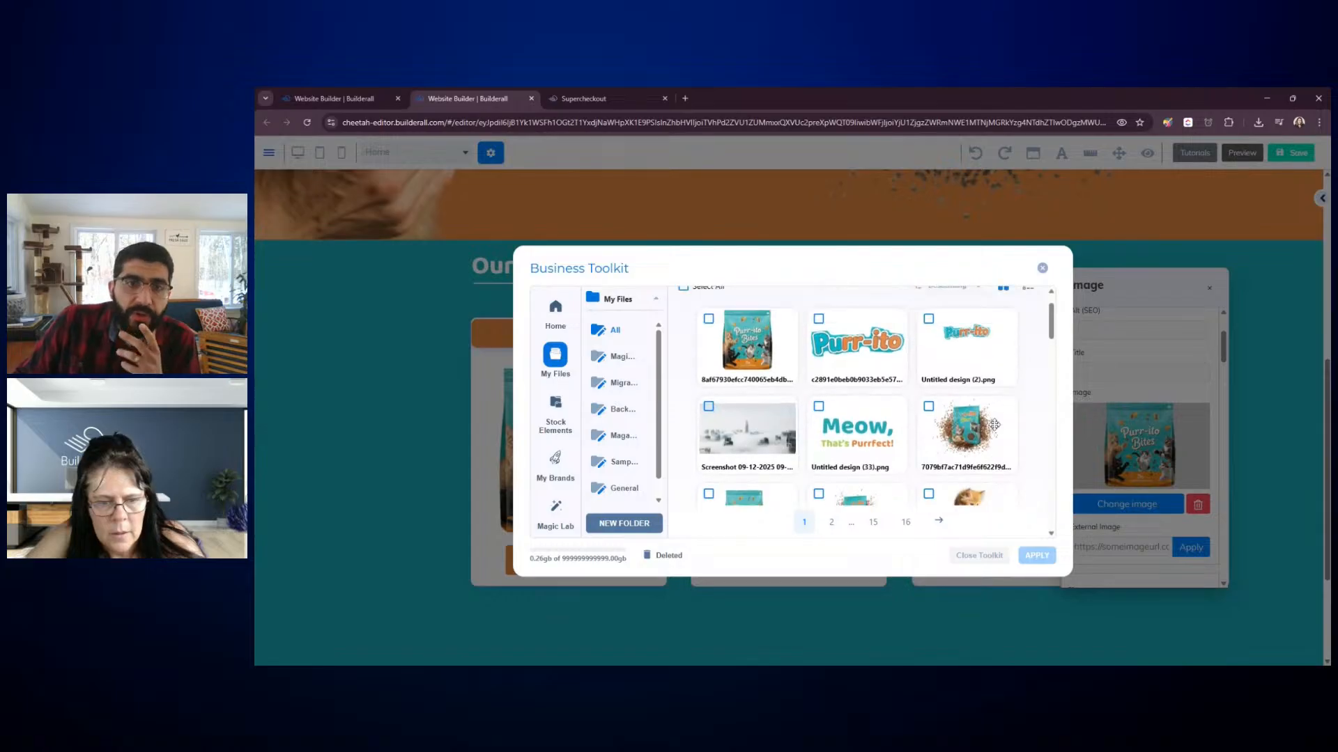
{"action": "left_click", "coordinate": [556, 357]}
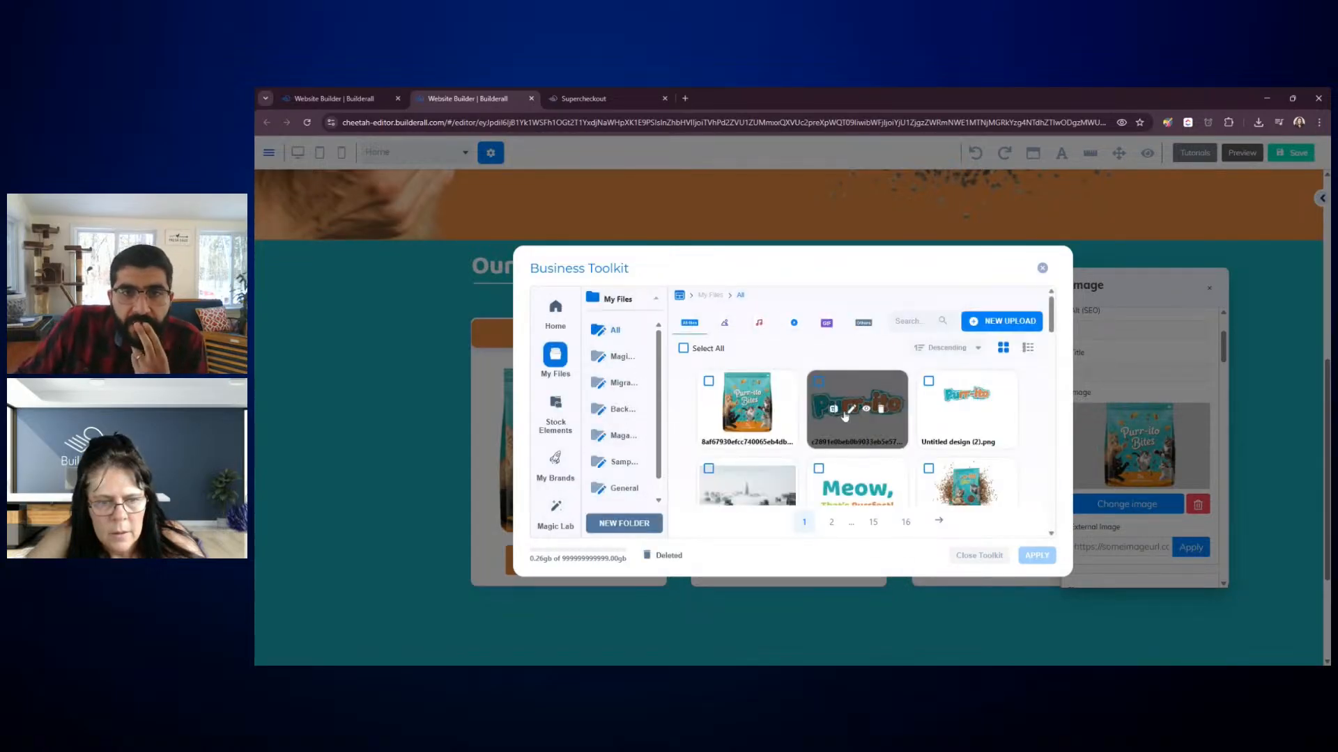
{"action": "scroll", "coordinate": [844, 416], "scroll_direction": "down", "scroll_amount": 2}
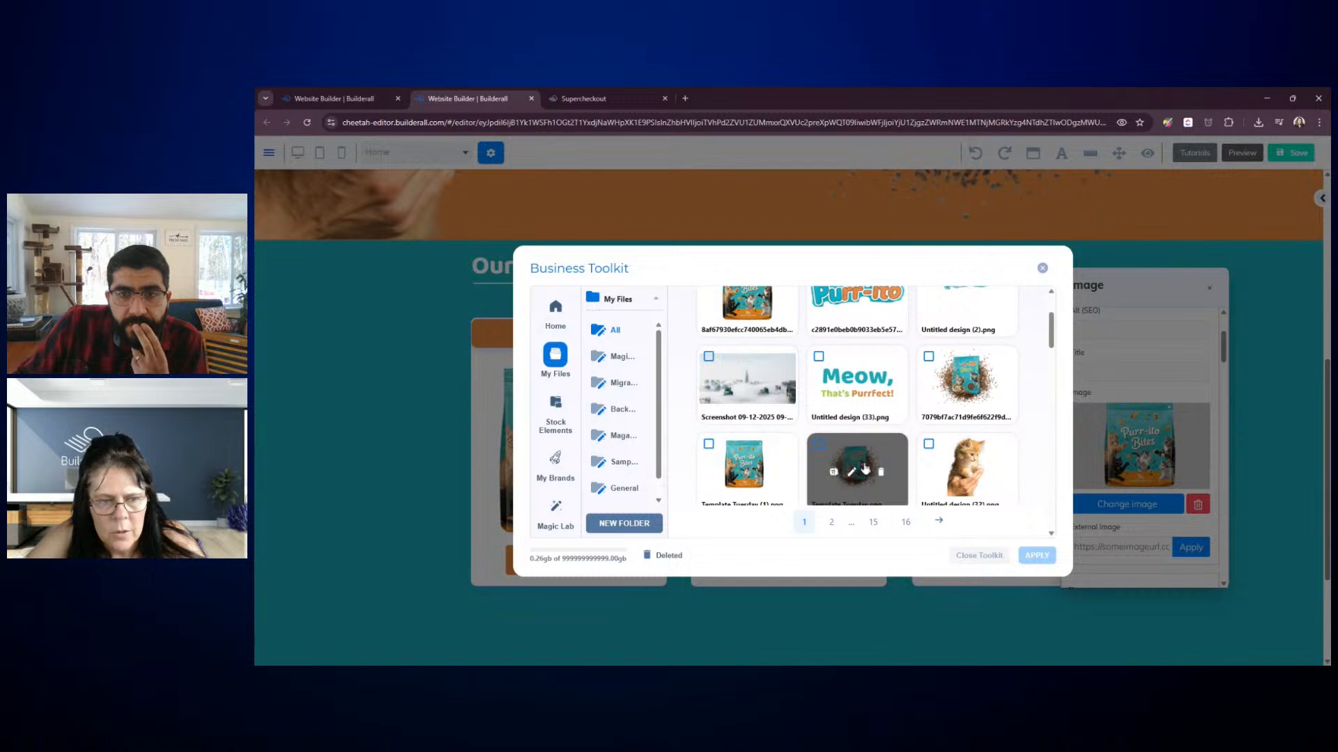
{"action": "scroll", "coordinate": [854, 463], "scroll_direction": "down", "scroll_amount": 2}
{"action": "left_click", "coordinate": [979, 555]}
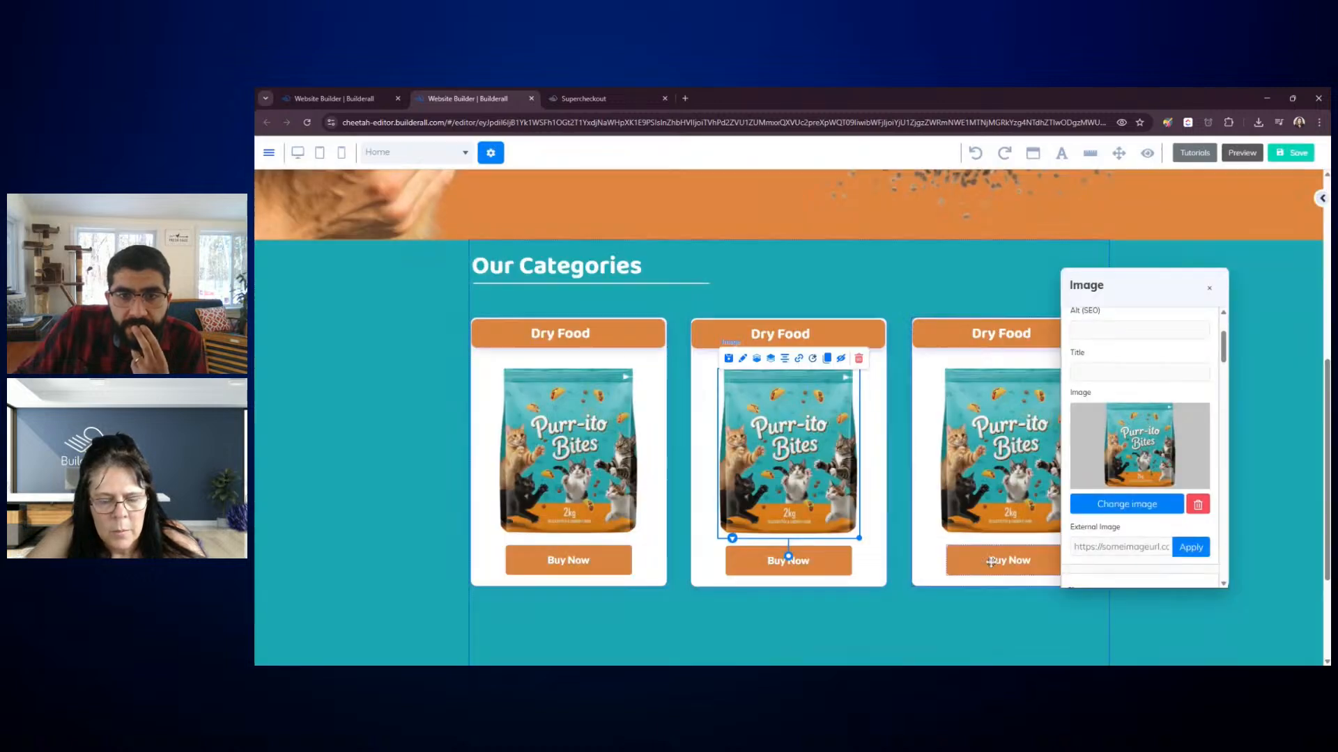
{"action": "left_click", "coordinate": [1301, 509]}
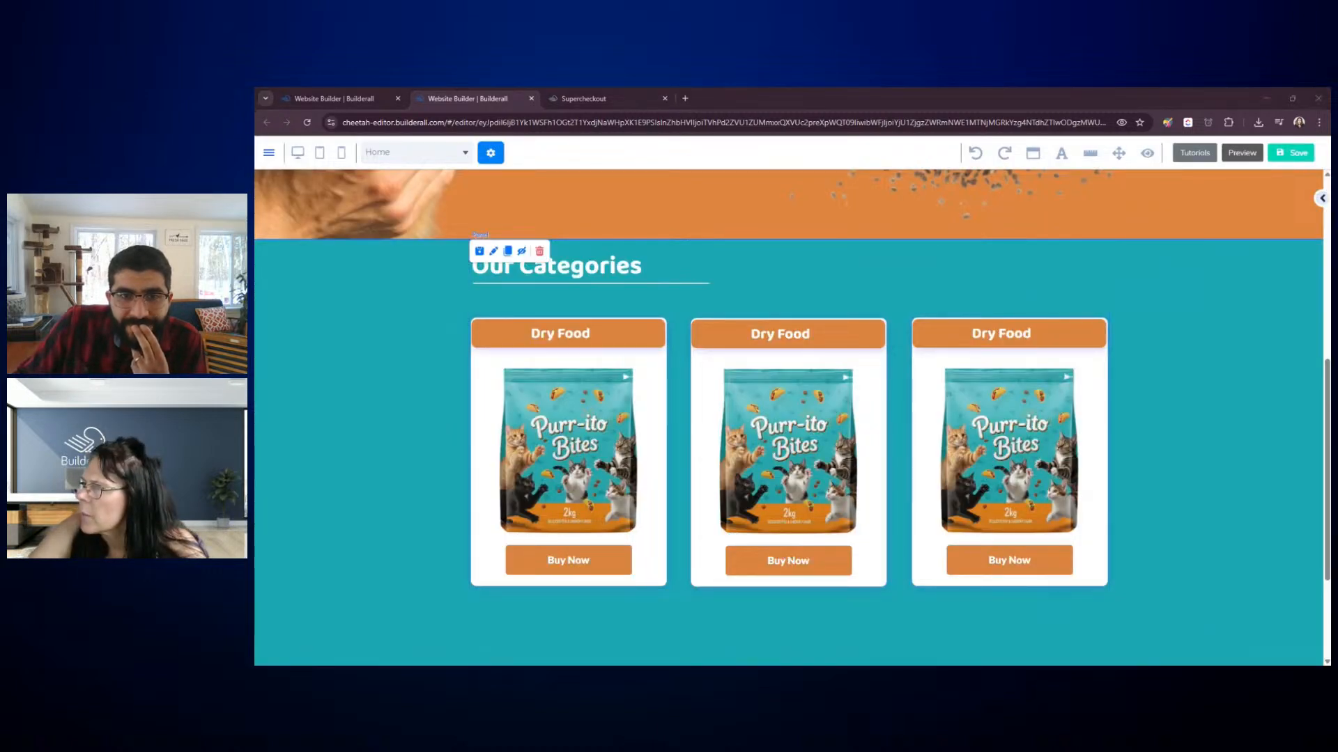
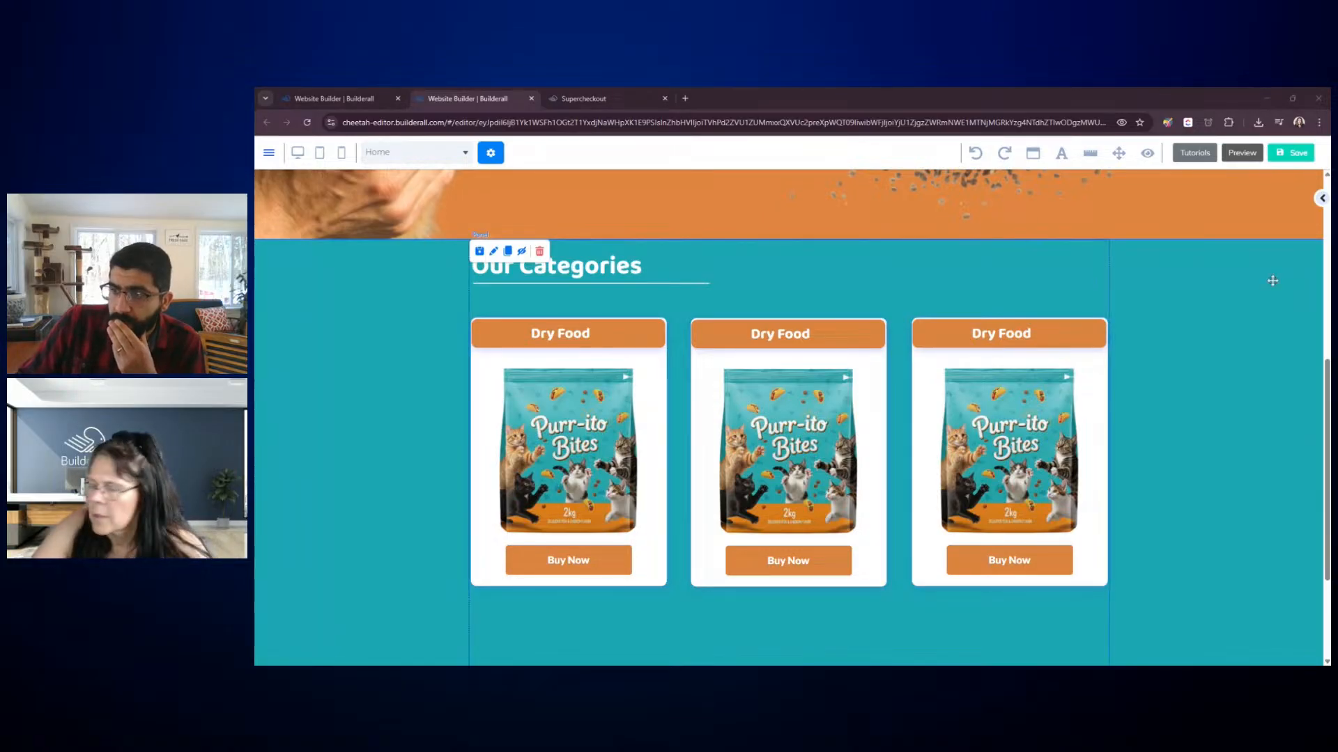
Upload the Purr-ito Bites can image to the All folder and apply it to the middle category card
{"action": "double_click", "coordinate": [769, 443]}
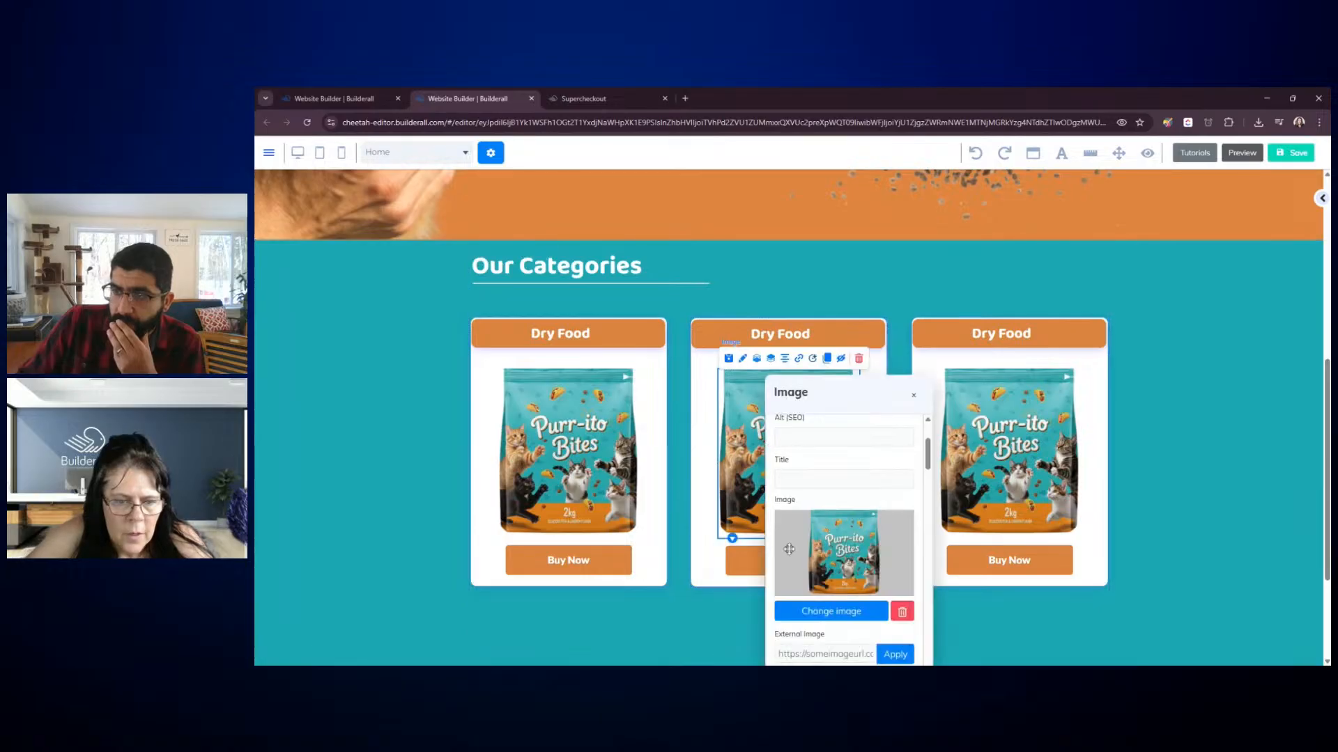
{"action": "left_click", "coordinate": [821, 613]}
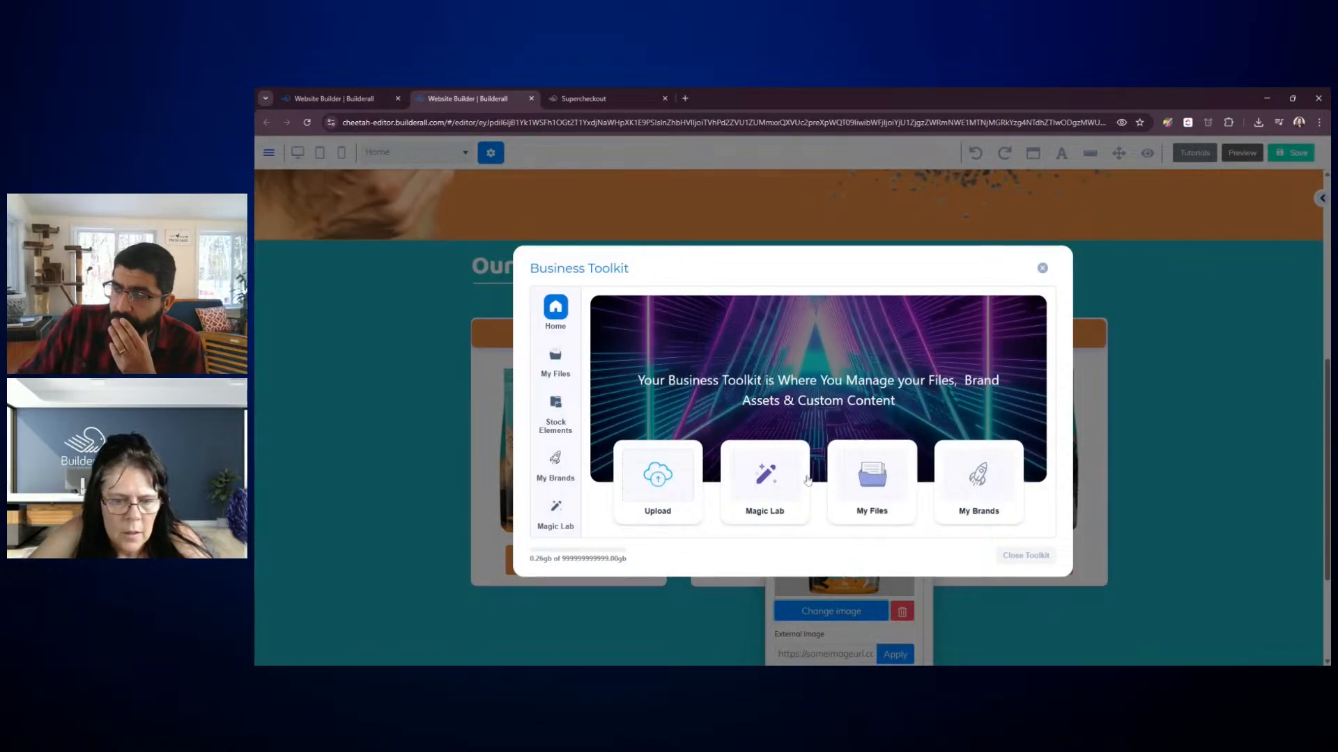
{"action": "left_click", "coordinate": [555, 356]}
{"action": "left_click", "coordinate": [982, 333]}
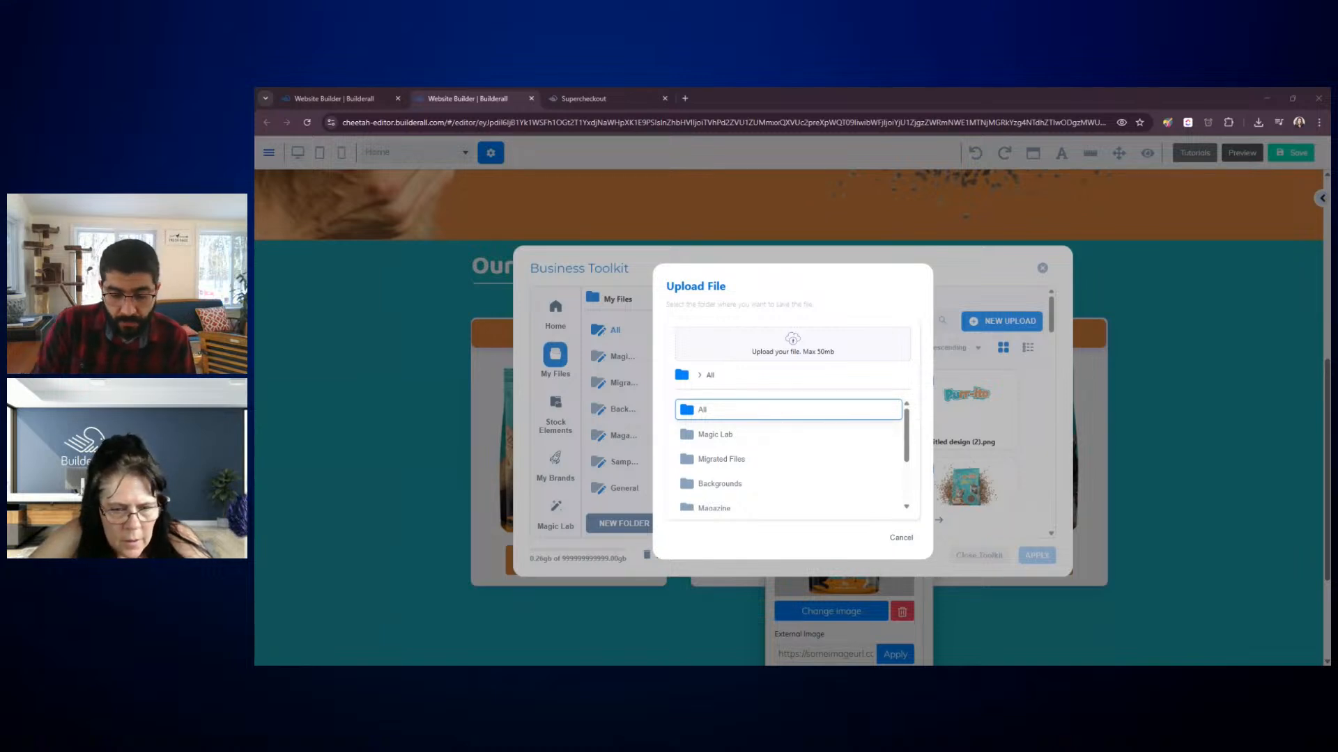
{"action": "key", "text": "Return"}
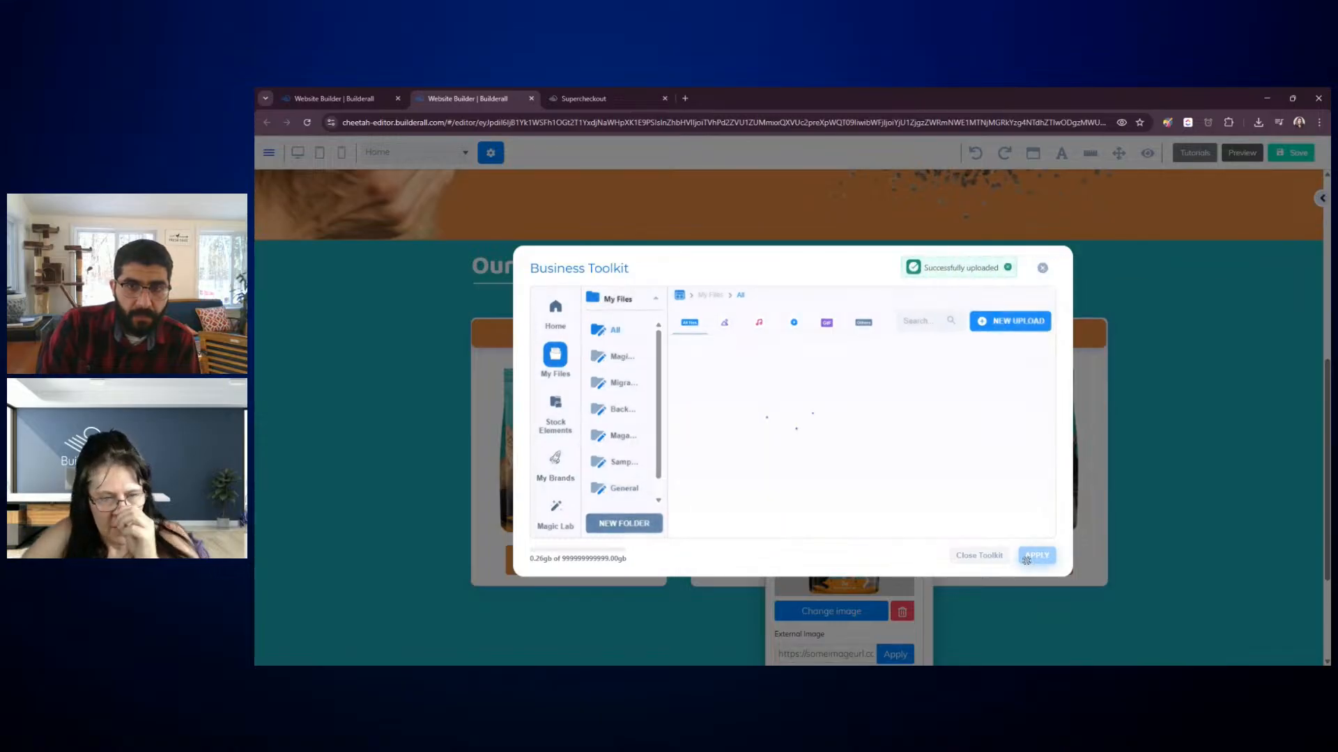
{"action": "left_click", "coordinate": [768, 430]}
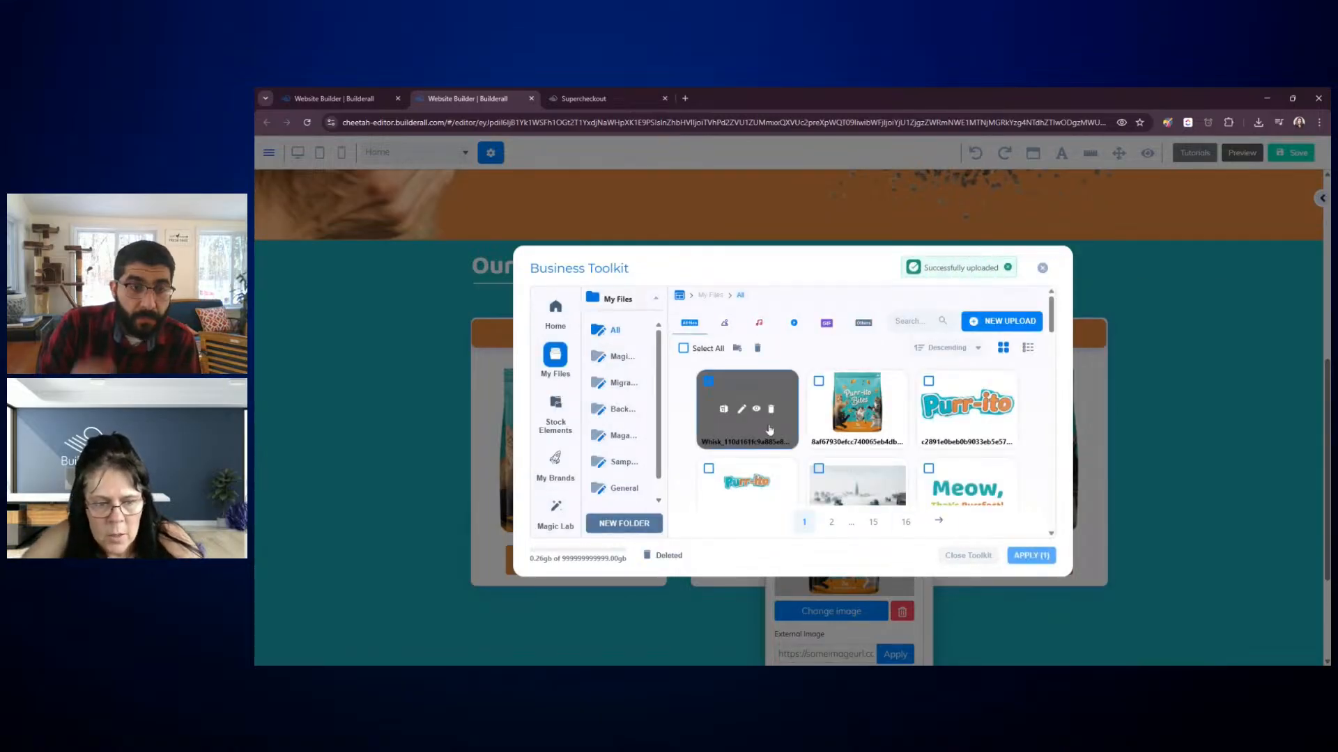
{"action": "left_click", "coordinate": [1031, 556]}
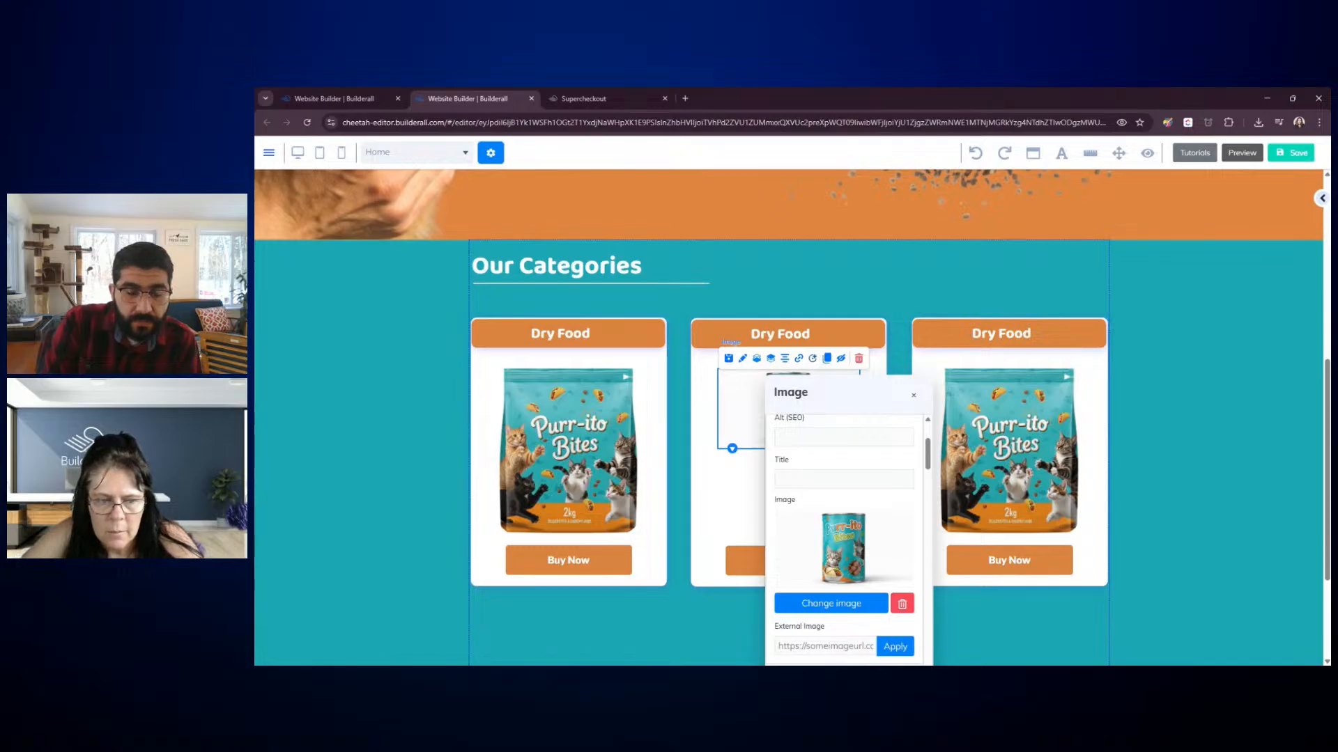
Enlarge the can image on the middle category card so the can fills the space above the Buy Now button
{"action": "left_click", "coordinate": [1161, 439]}
{"action": "double_click", "coordinate": [779, 434]}
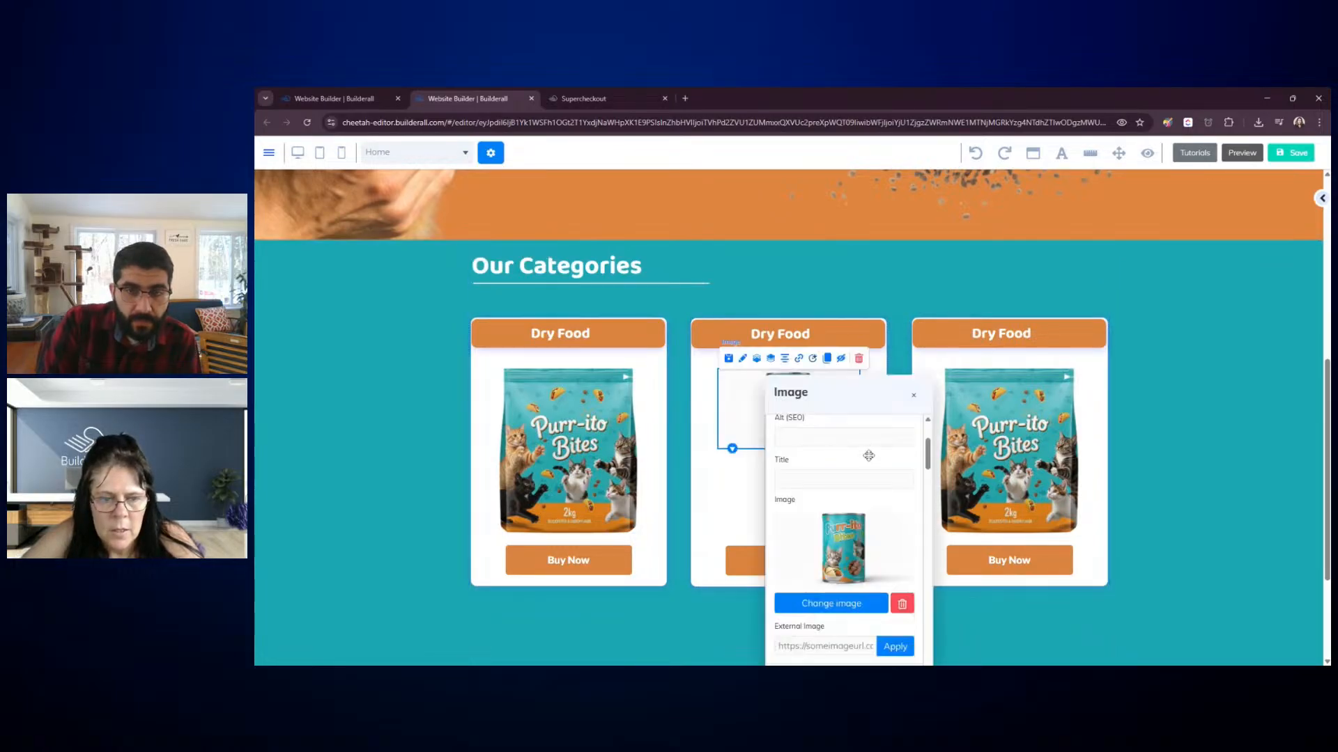
{"action": "left_click_drag", "start_coordinate": [887, 405], "coordinate": [1168, 334]}
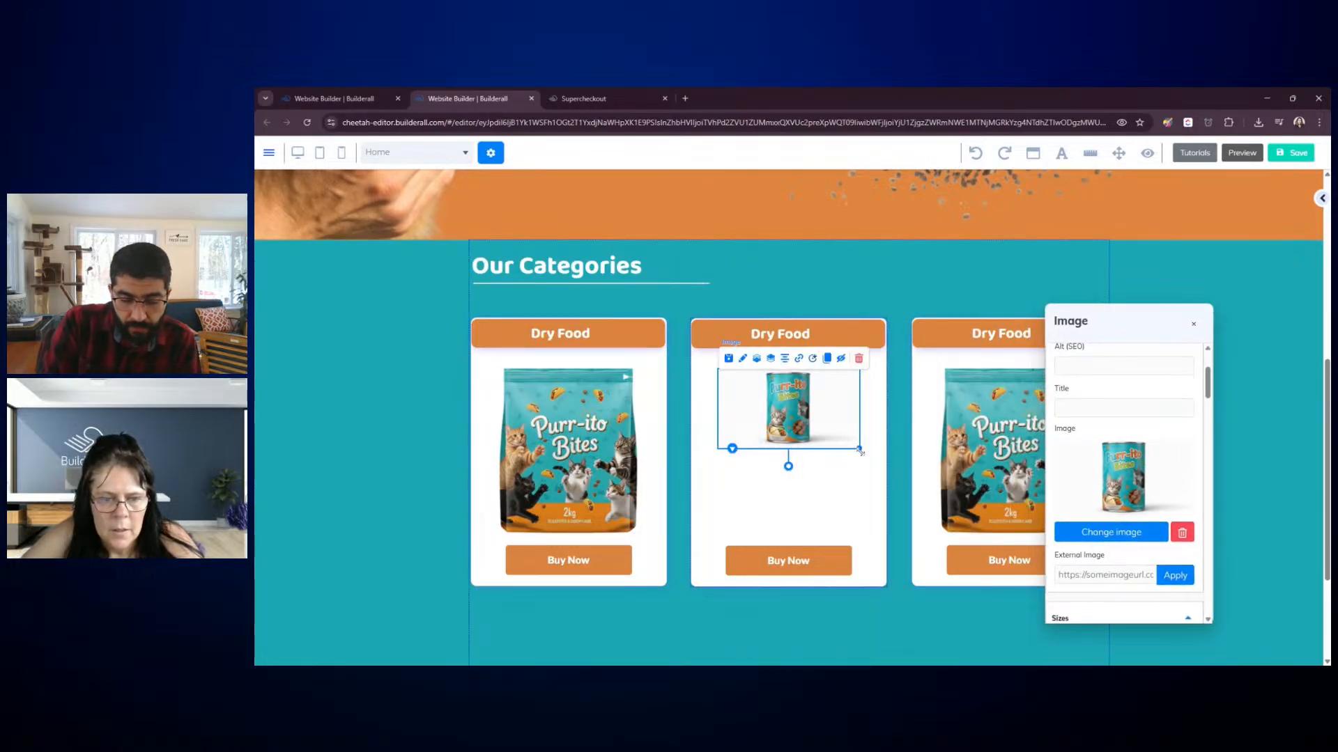
{"action": "left_click_drag", "start_coordinate": [859, 450], "coordinate": [775, 469]}
{"action": "left_click", "coordinate": [1201, 461]}
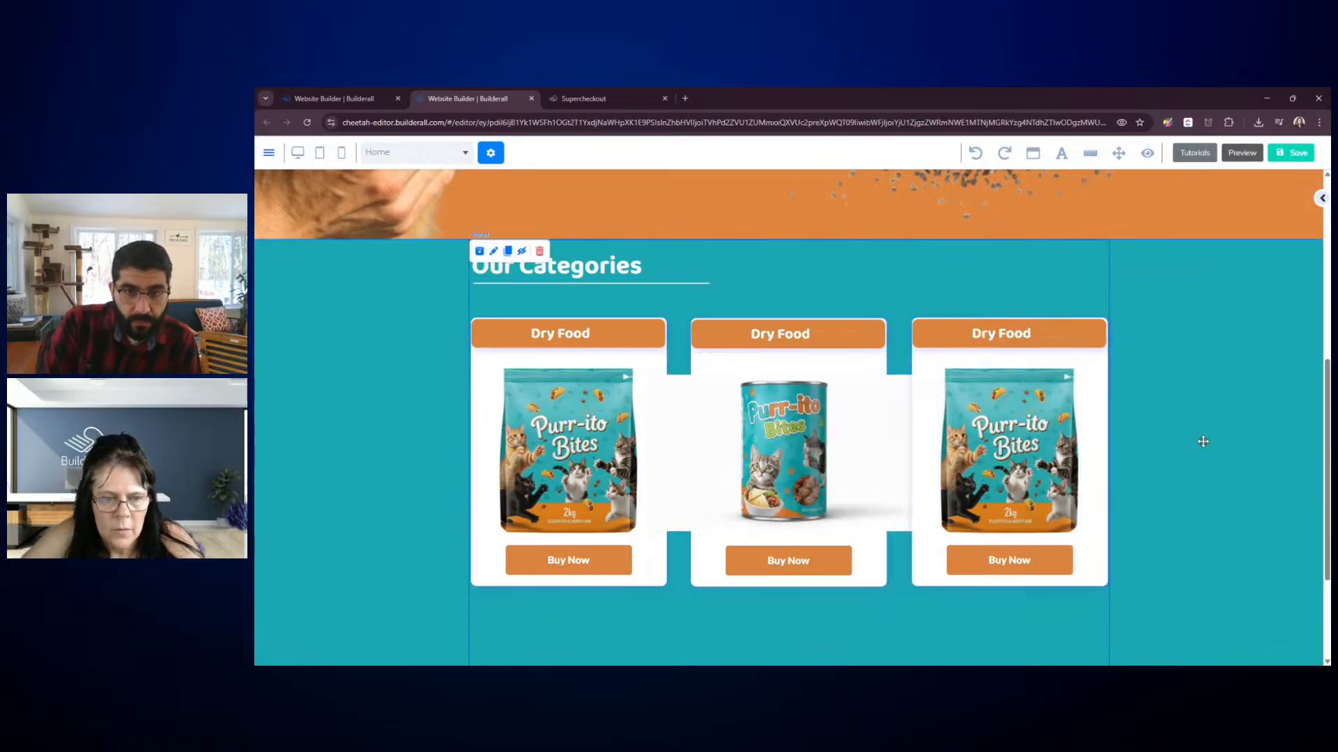
Crop the uploaded can image from My Files closely around the can with a custom crop and save the edited image
{"action": "left_click", "coordinate": [791, 427]}
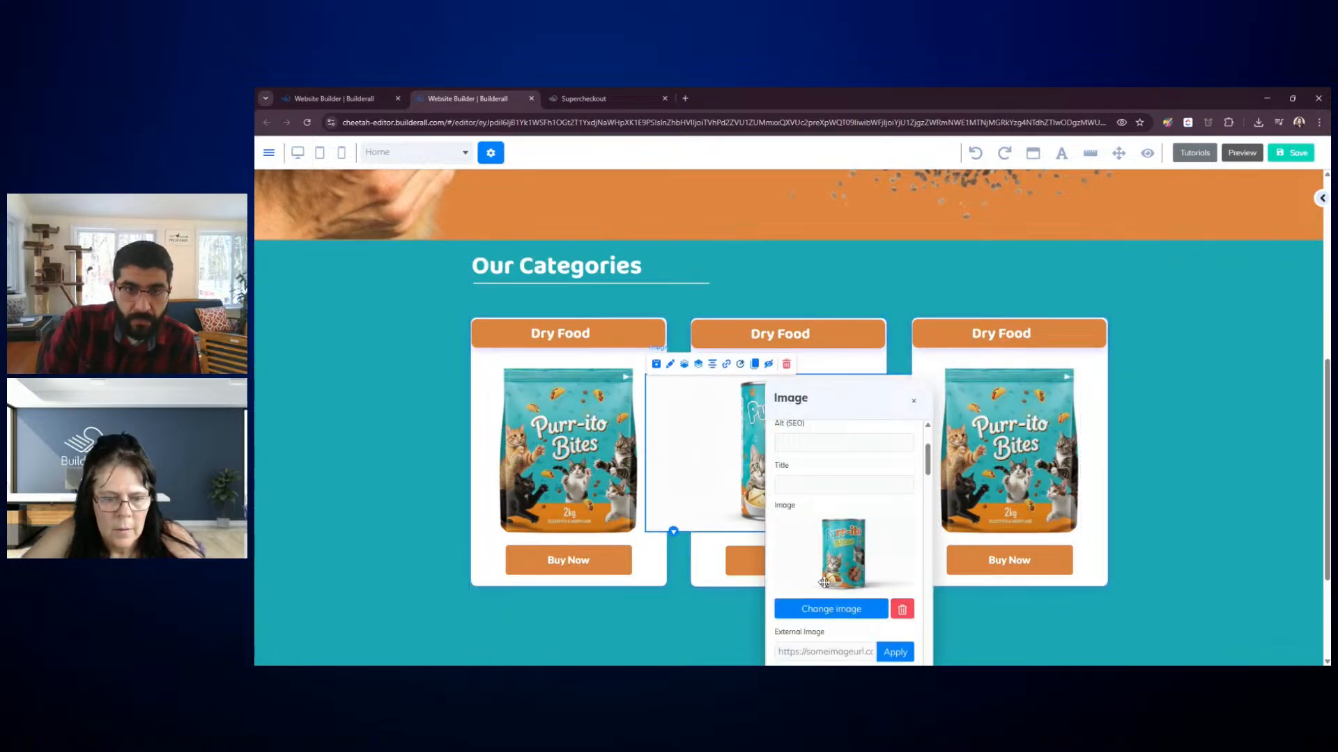
{"action": "left_click", "coordinate": [831, 609]}
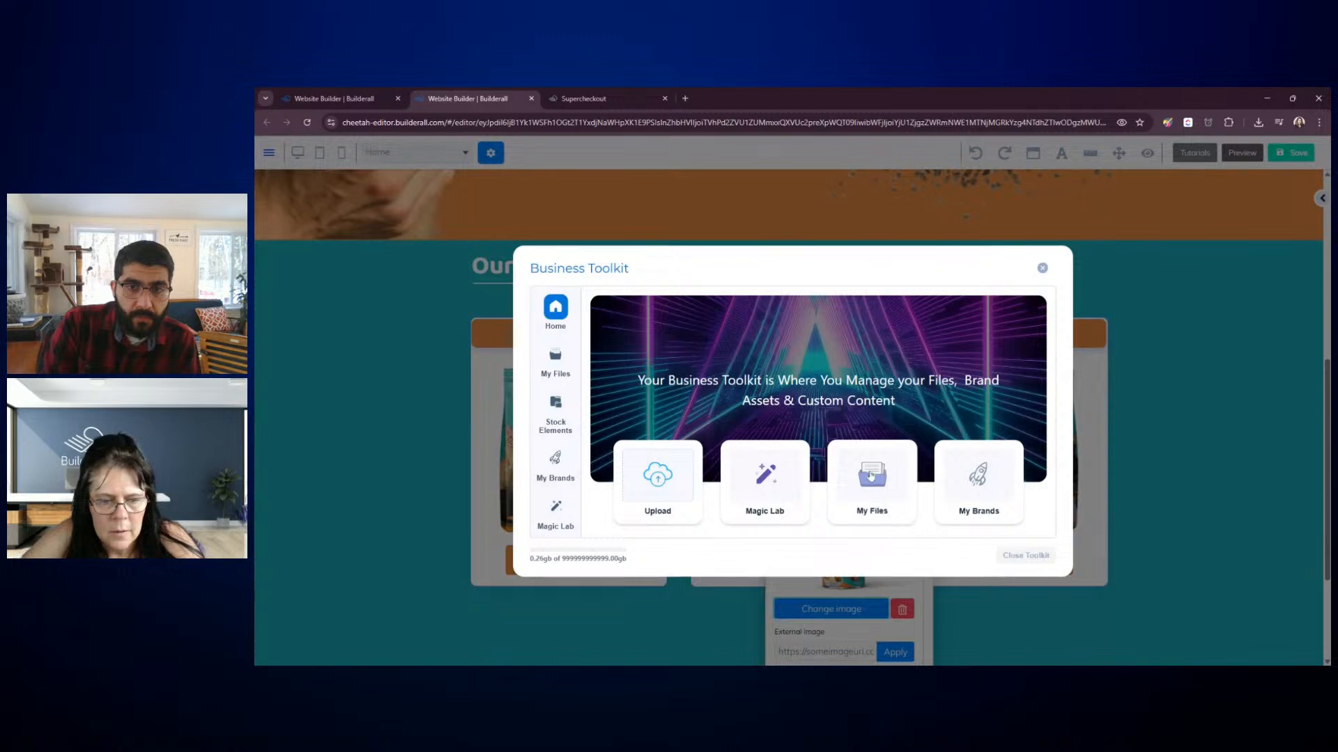
{"action": "left_click", "coordinate": [869, 496]}
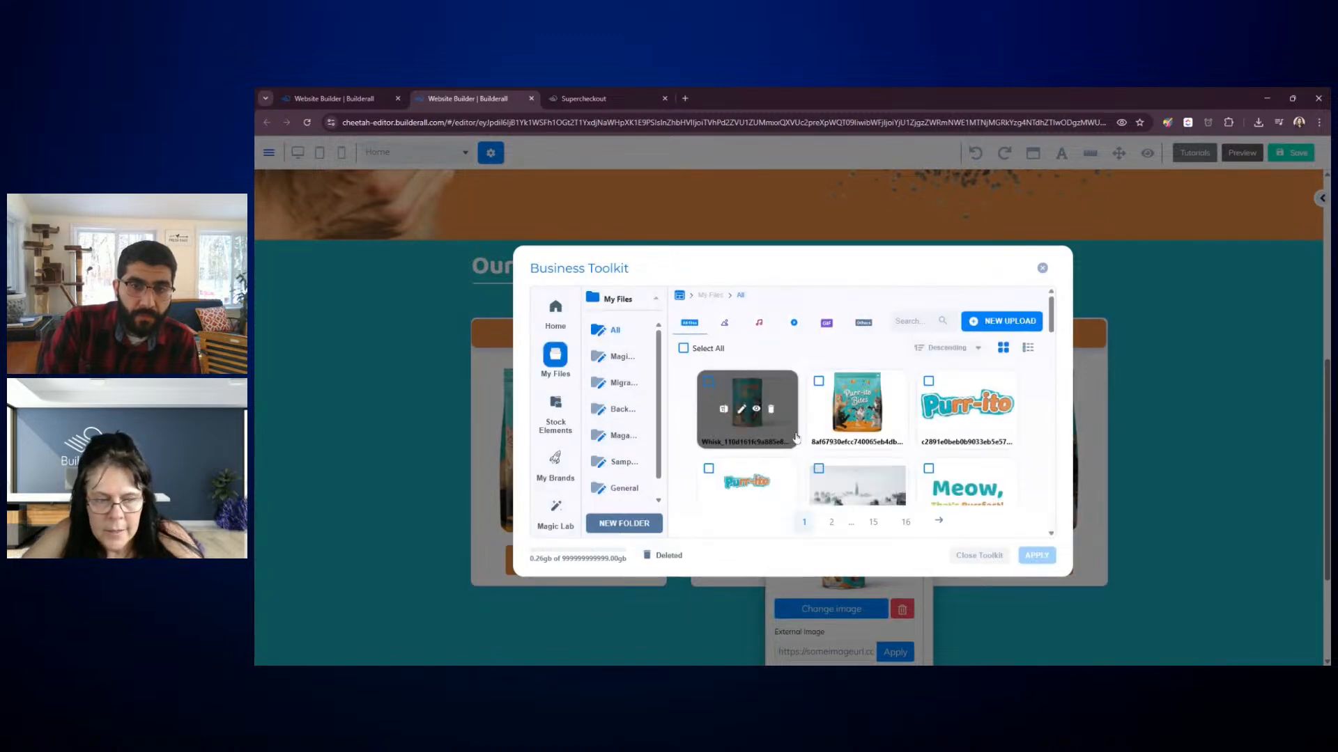
{"action": "left_click", "coordinate": [741, 410]}
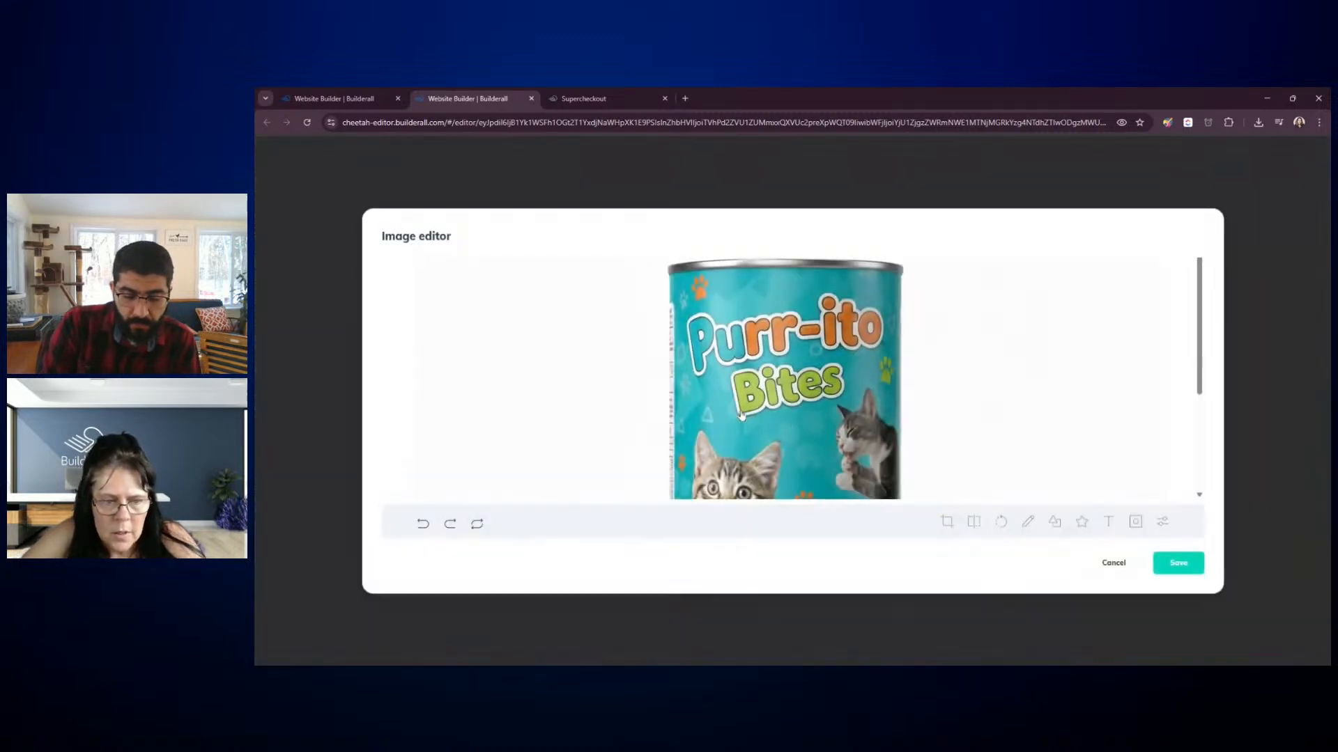
{"action": "left_click", "coordinate": [947, 521]}
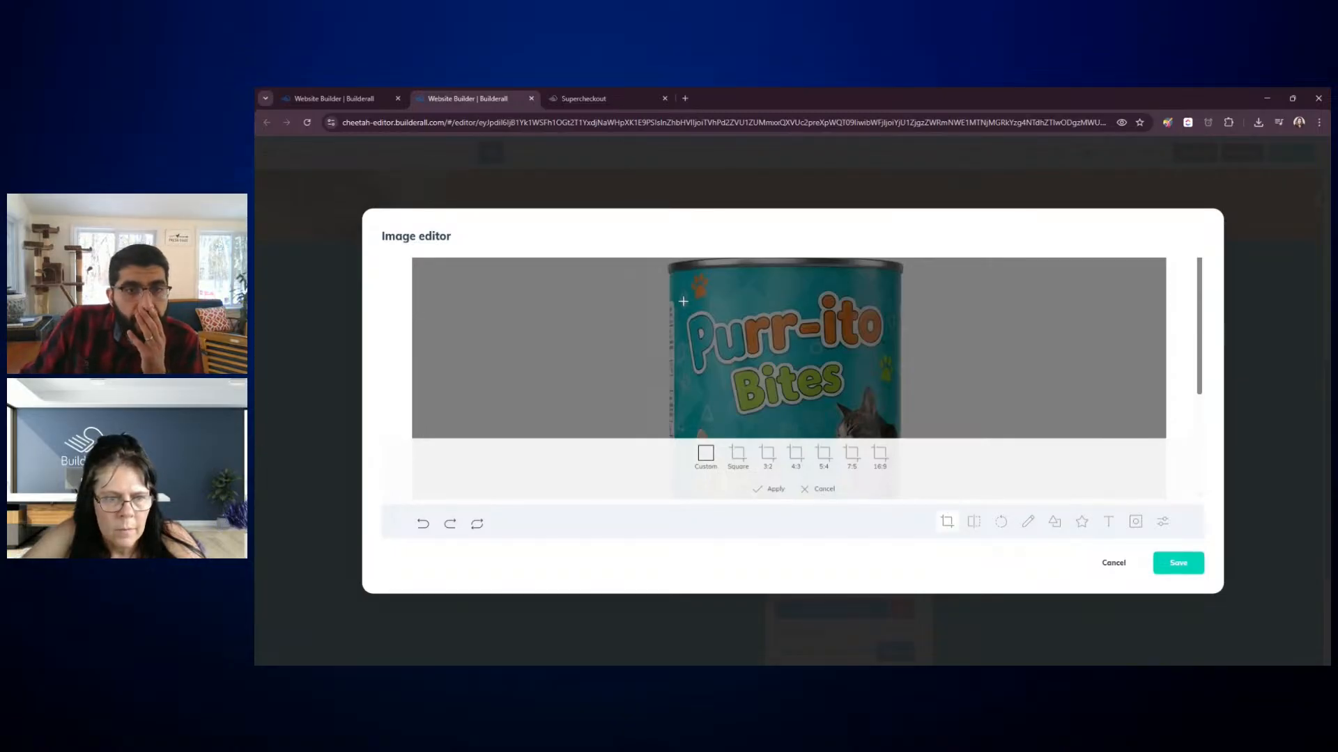
{"action": "left_click_drag", "start_coordinate": [672, 265], "coordinate": [929, 460]}
{"action": "scroll", "coordinate": [789, 313], "scroll_direction": "down", "scroll_amount": 3}
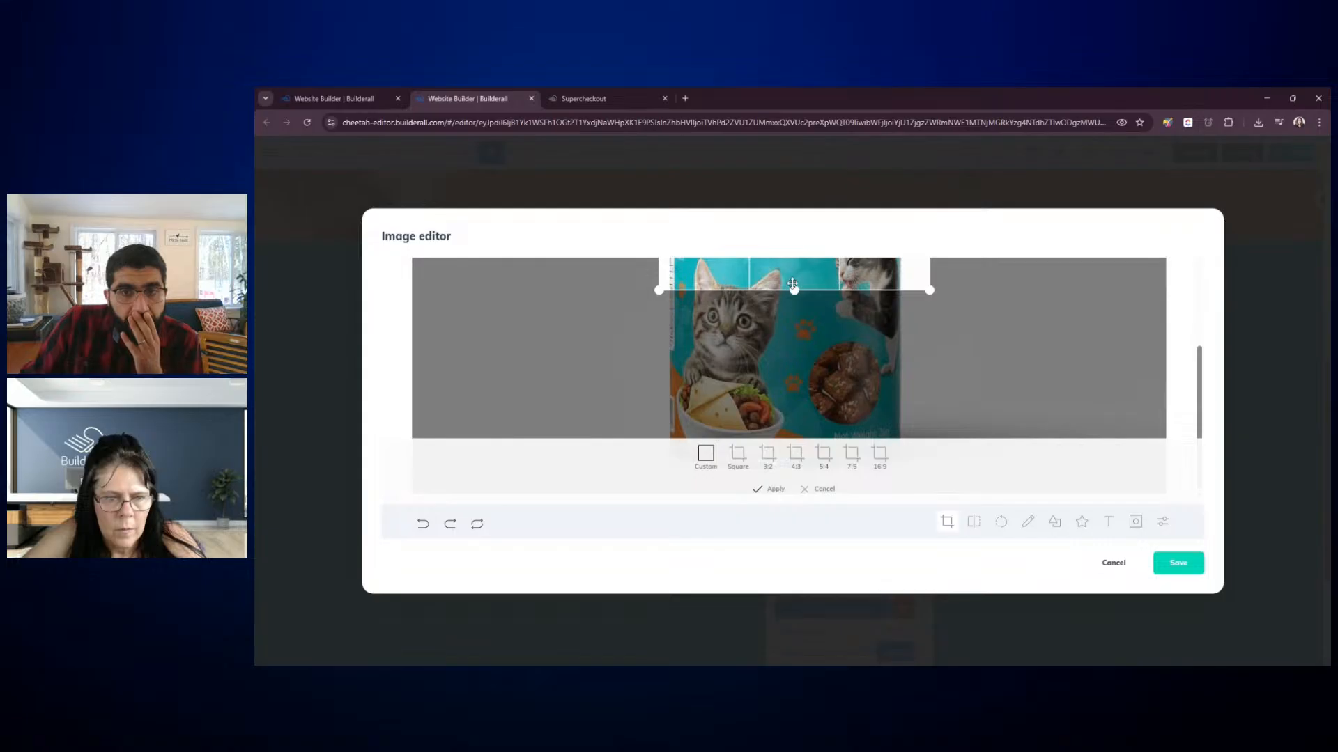
{"action": "left_click_drag", "start_coordinate": [795, 290], "coordinate": [792, 477]}
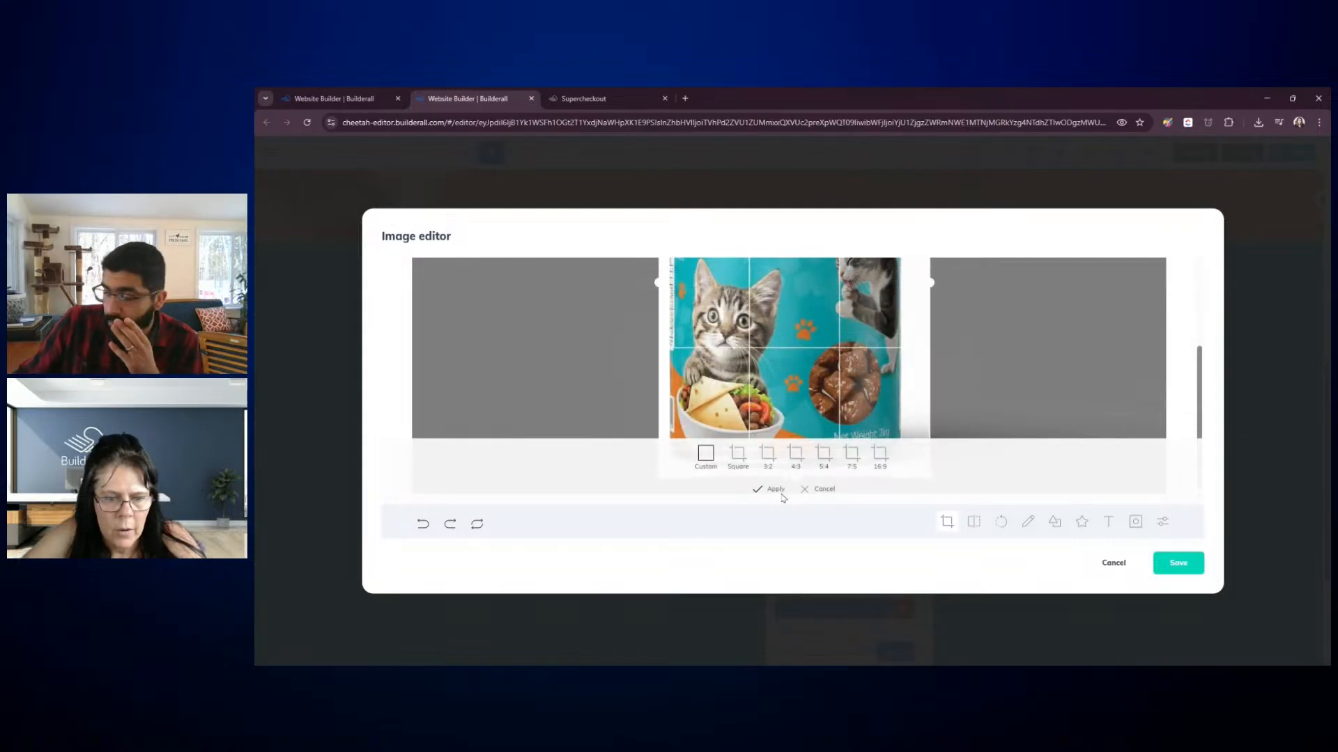
{"action": "left_click", "coordinate": [758, 492]}
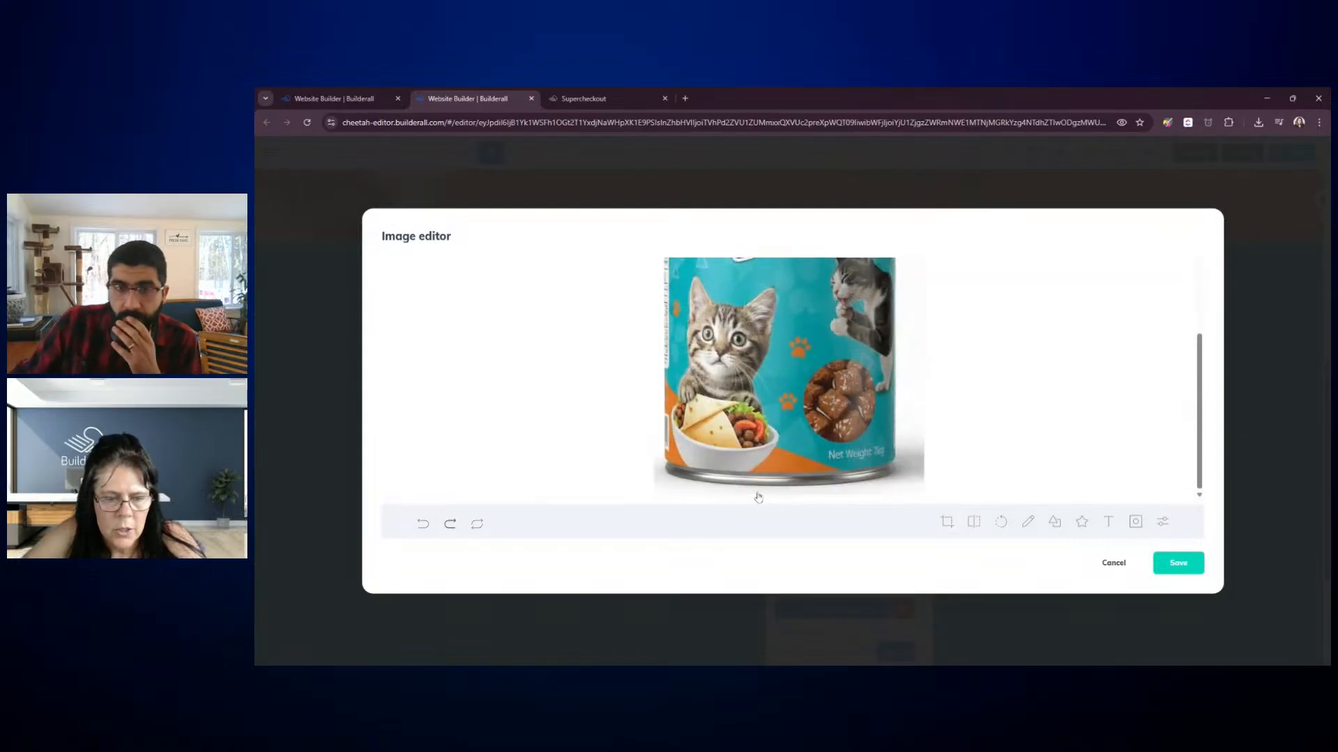
{"action": "left_click", "coordinate": [1166, 568]}
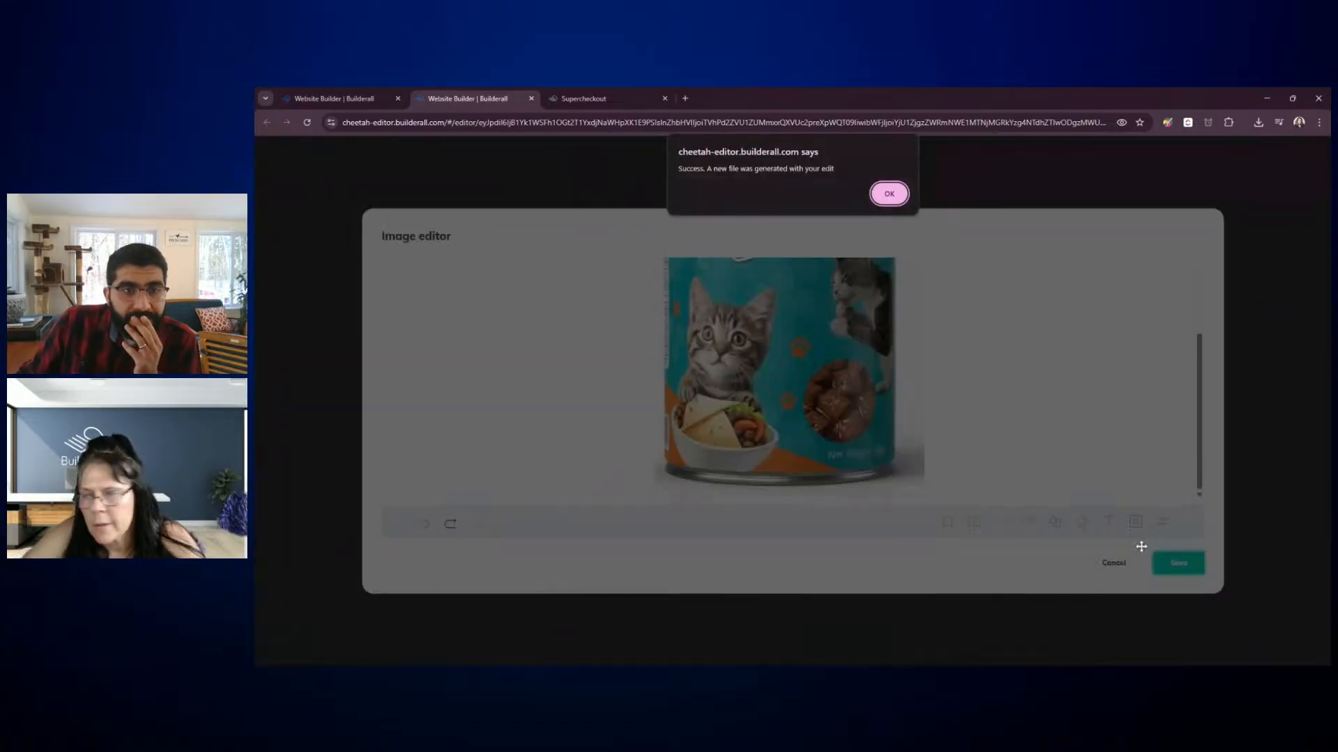
{"action": "left_click", "coordinate": [890, 195]}
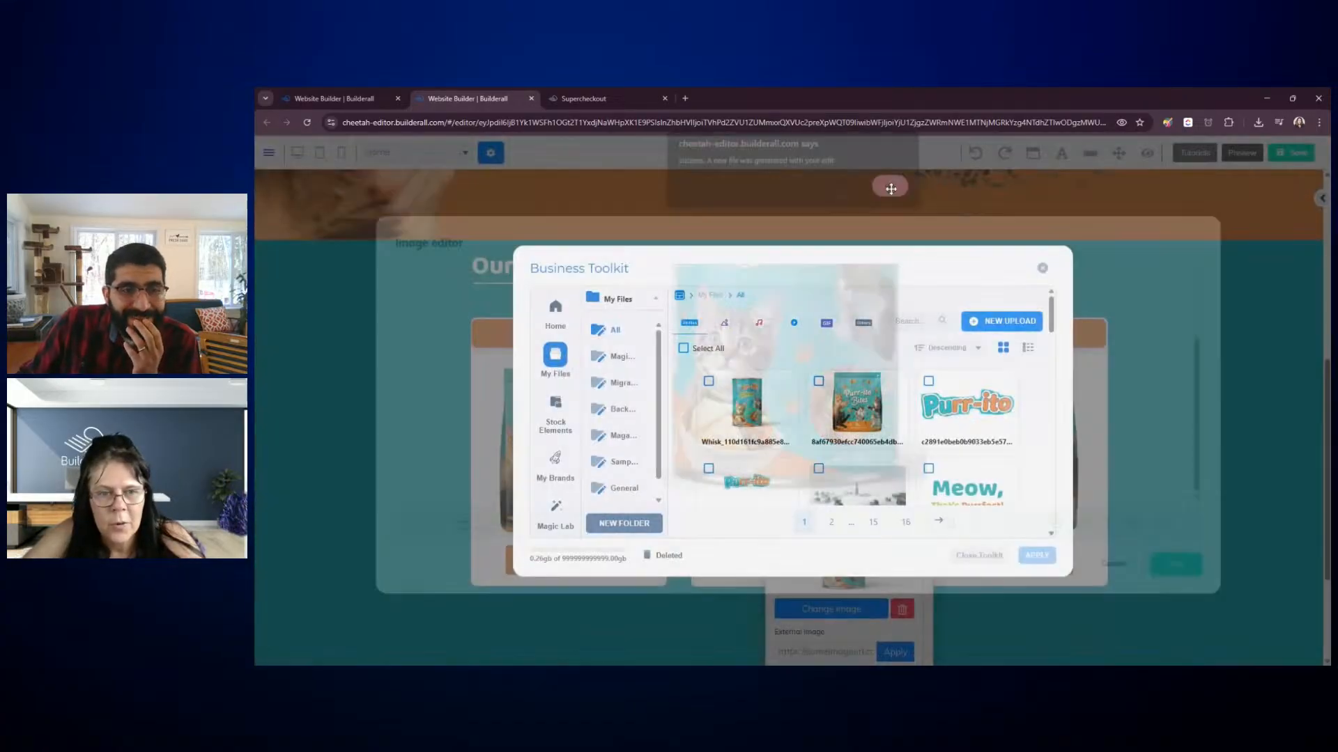
Reload My Files in the toolkit and apply the newly cropped Purr-ito Bites can image to the middle category card
{"action": "left_click", "coordinate": [988, 563]}
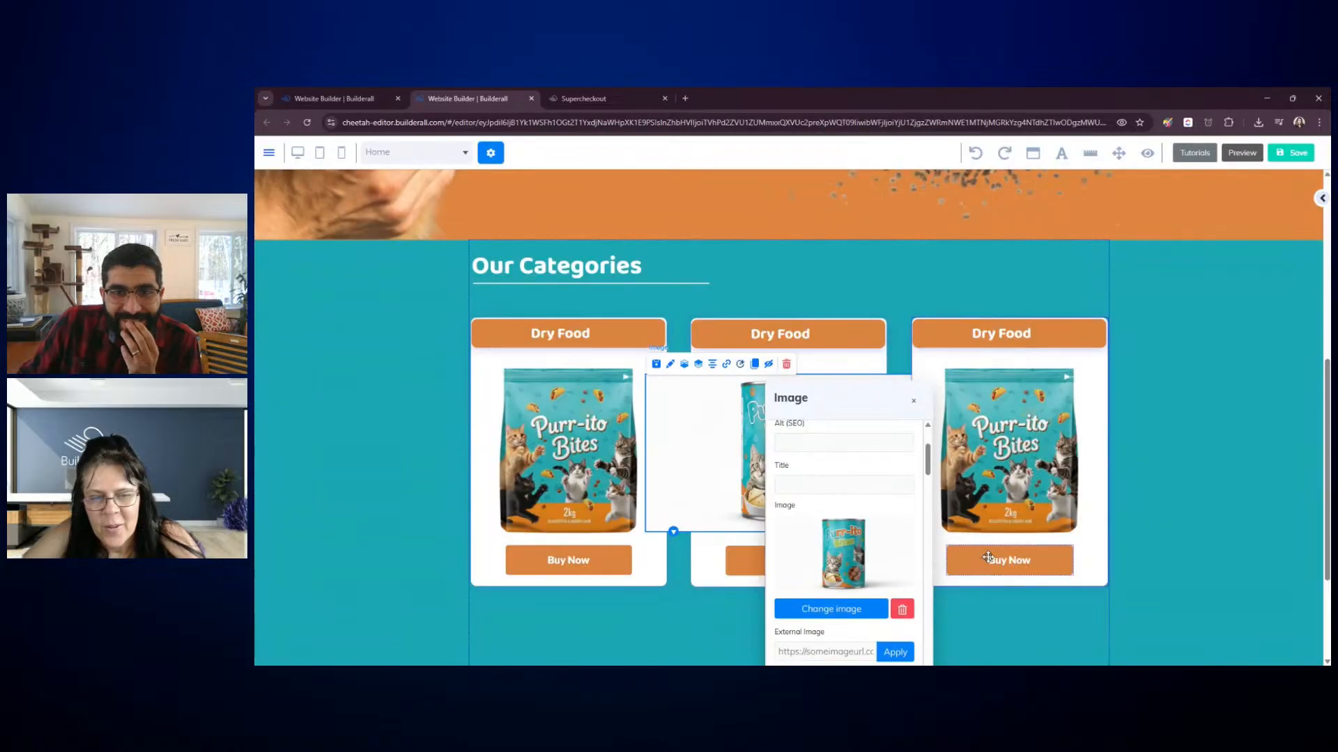
{"action": "left_click", "coordinate": [1206, 510]}
{"action": "left_click", "coordinate": [800, 466]}
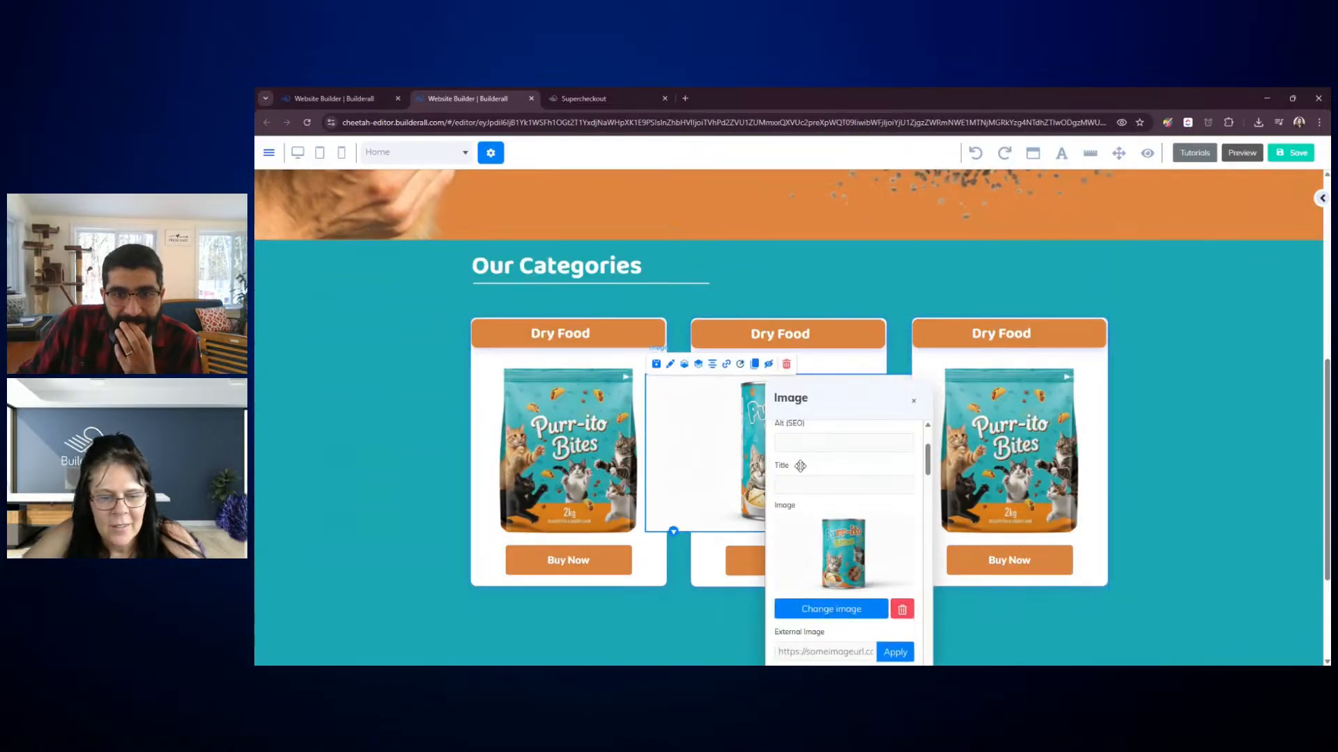
{"action": "left_click", "coordinate": [819, 608]}
{"action": "left_click", "coordinate": [776, 383]}
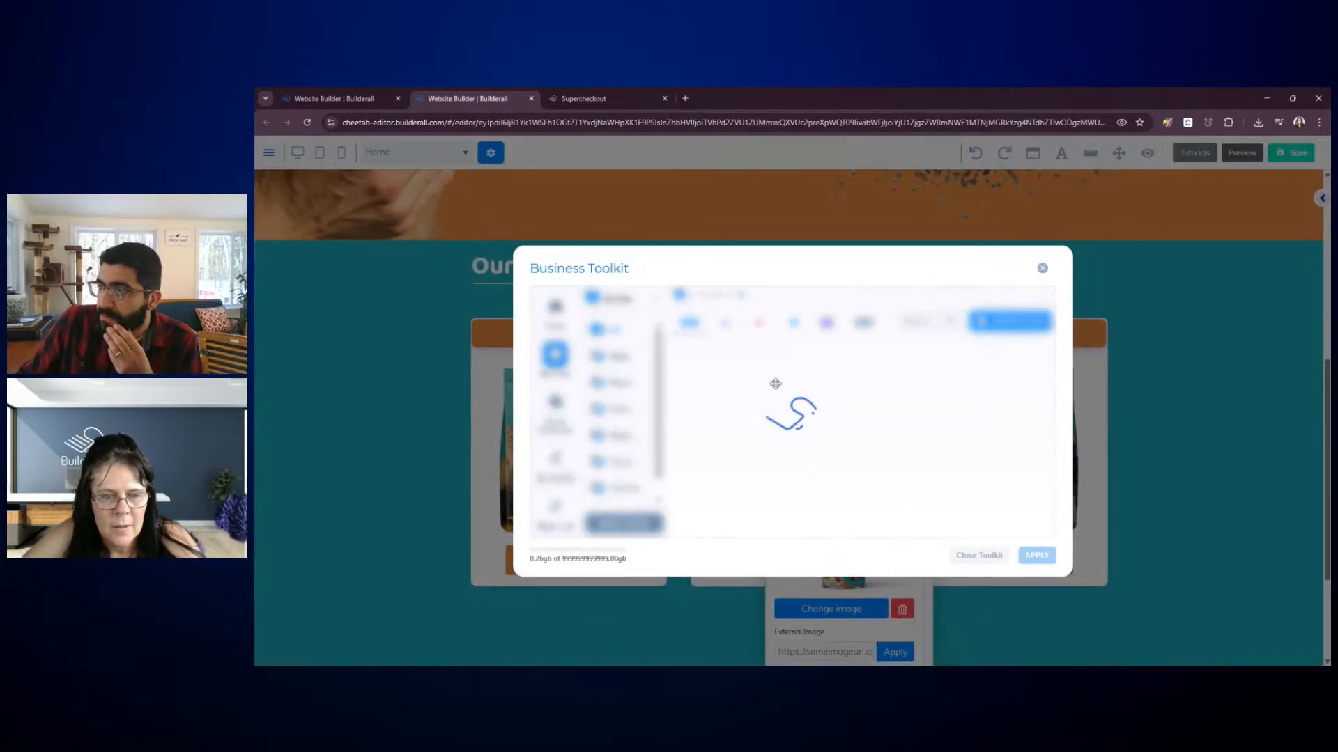
{"action": "left_click", "coordinate": [755, 433]}
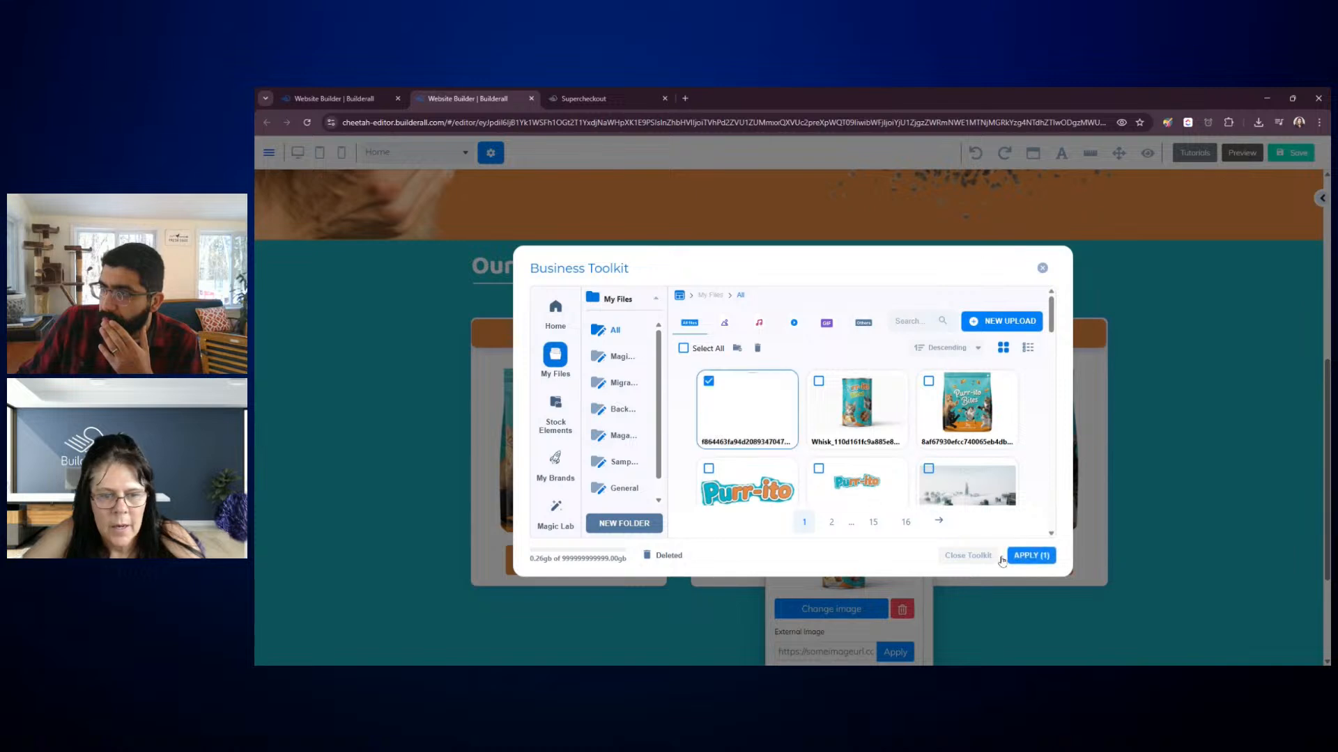
{"action": "left_click", "coordinate": [1037, 555]}
Reposition the cropped can image above the middle card's Buy Now button and close the image settings
{"action": "left_click", "coordinate": [1244, 475]}
{"action": "left_click_drag", "start_coordinate": [847, 480], "coordinate": [843, 346]}
{"action": "left_click", "coordinate": [909, 613]}
{"action": "left_click_drag", "start_coordinate": [919, 641], "coordinate": [788, 487]}
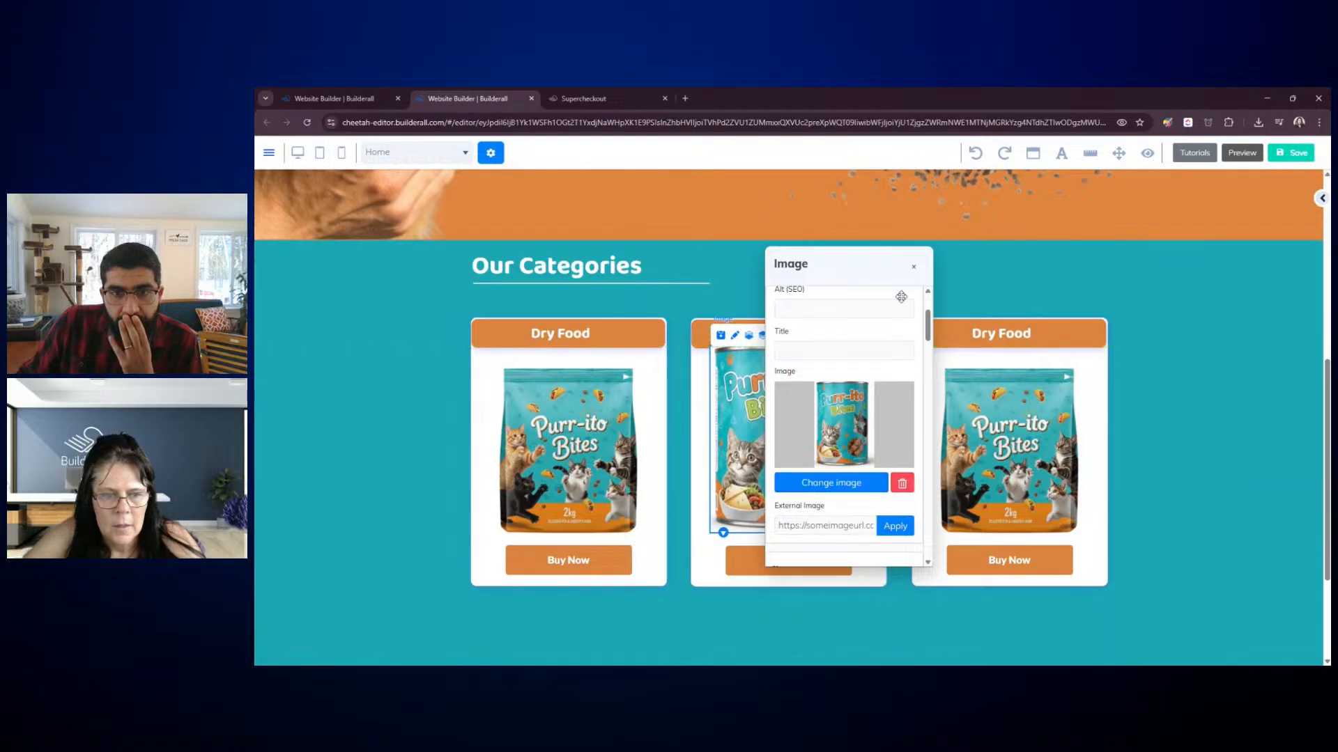
{"action": "left_click", "coordinate": [914, 269]}
{"action": "left_click", "coordinate": [802, 471]}
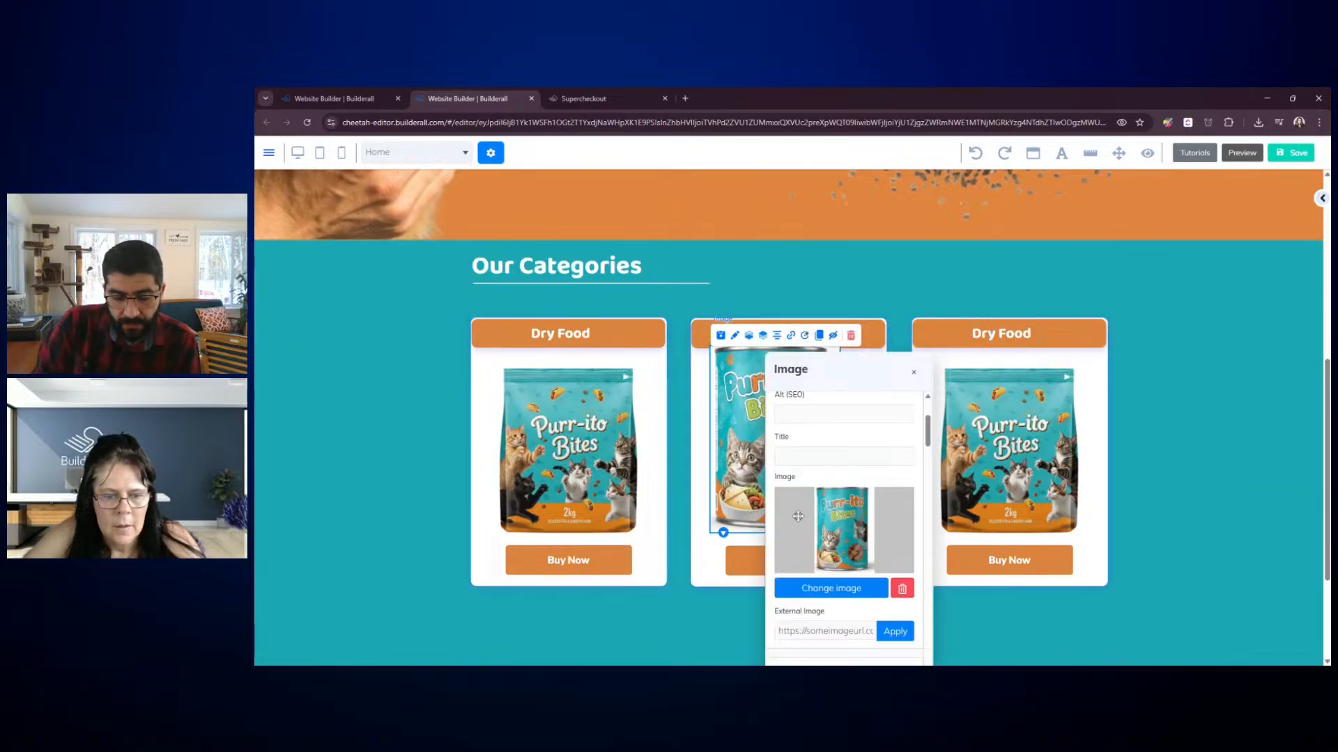
{"action": "left_click", "coordinate": [976, 265]}
{"action": "left_click_drag", "start_coordinate": [805, 451], "coordinate": [816, 460]}
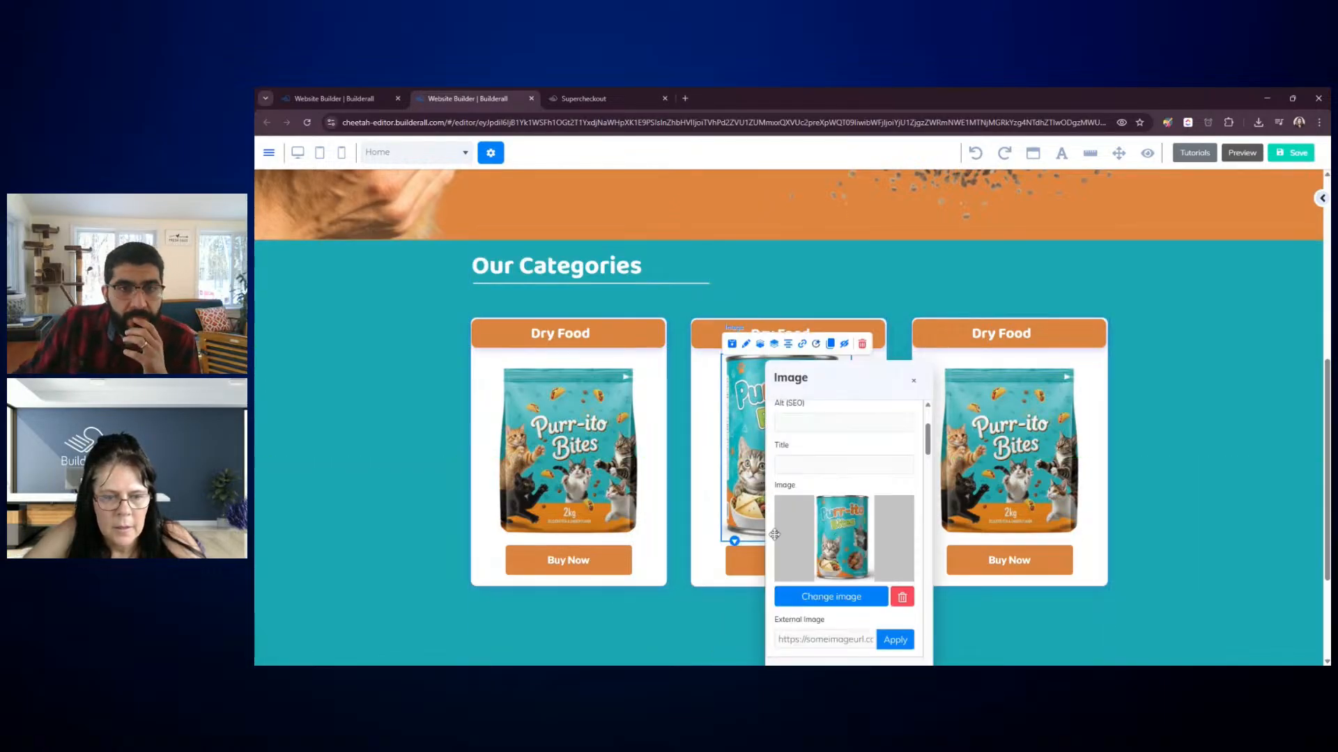
{"action": "left_click", "coordinate": [914, 381]}
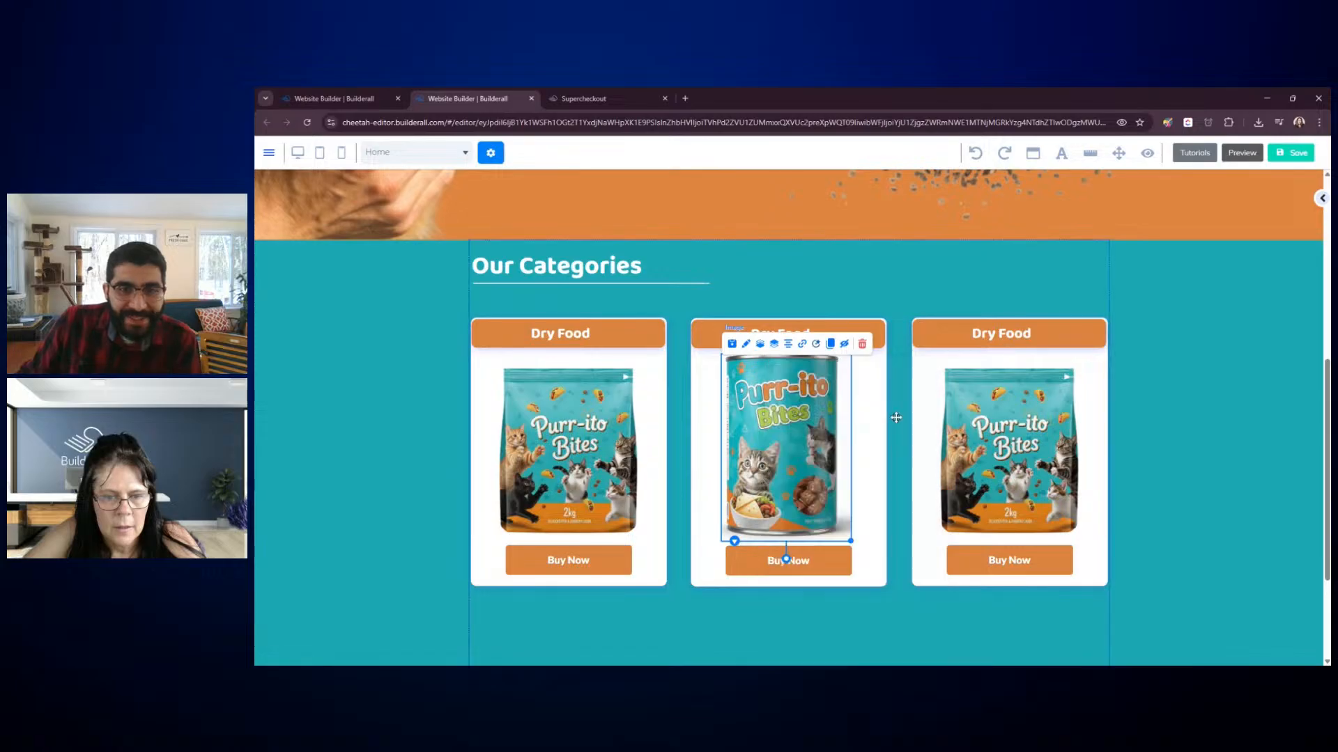
Resize the can image to about the height of the neighbouring food bags and centre it between the middle card's heading and Buy Now button
{"action": "left_click_drag", "start_coordinate": [852, 542], "coordinate": [829, 515]}
{"action": "left_click_drag", "start_coordinate": [788, 467], "coordinate": [803, 479]}
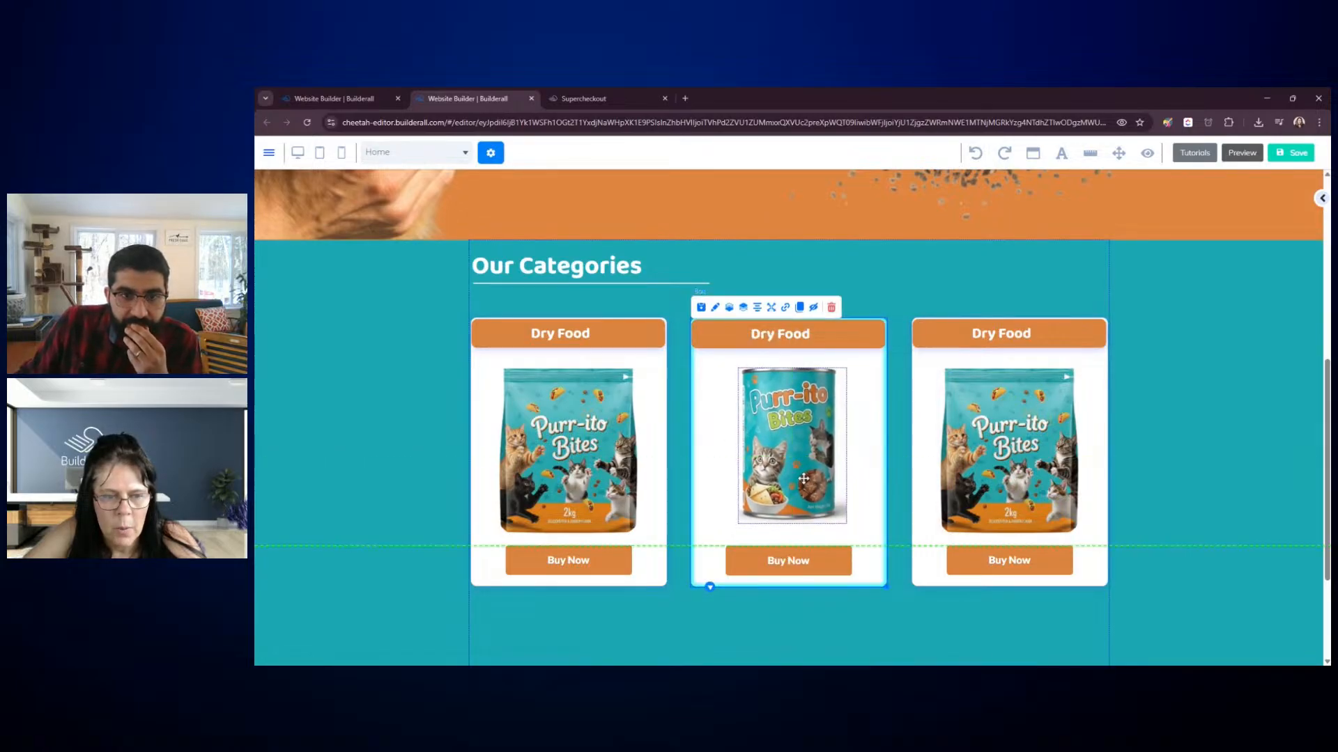
{"action": "double_click", "coordinate": [837, 524]}
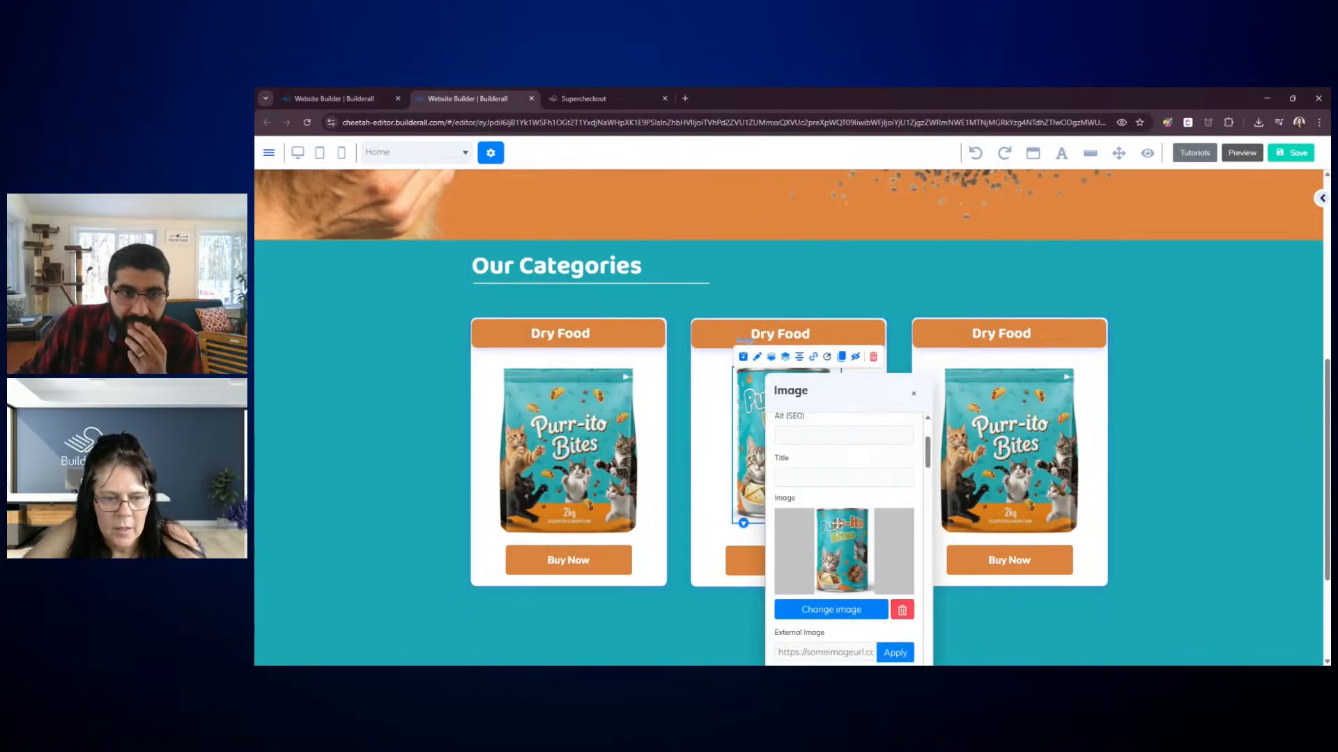
{"action": "left_click", "coordinate": [937, 281]}
{"action": "double_click", "coordinate": [818, 493]}
{"action": "left_click_drag", "start_coordinate": [858, 392], "coordinate": [599, 374]}
{"action": "left_click_drag", "start_coordinate": [840, 522], "coordinate": [851, 538]}
{"action": "left_click", "coordinate": [1191, 395]}
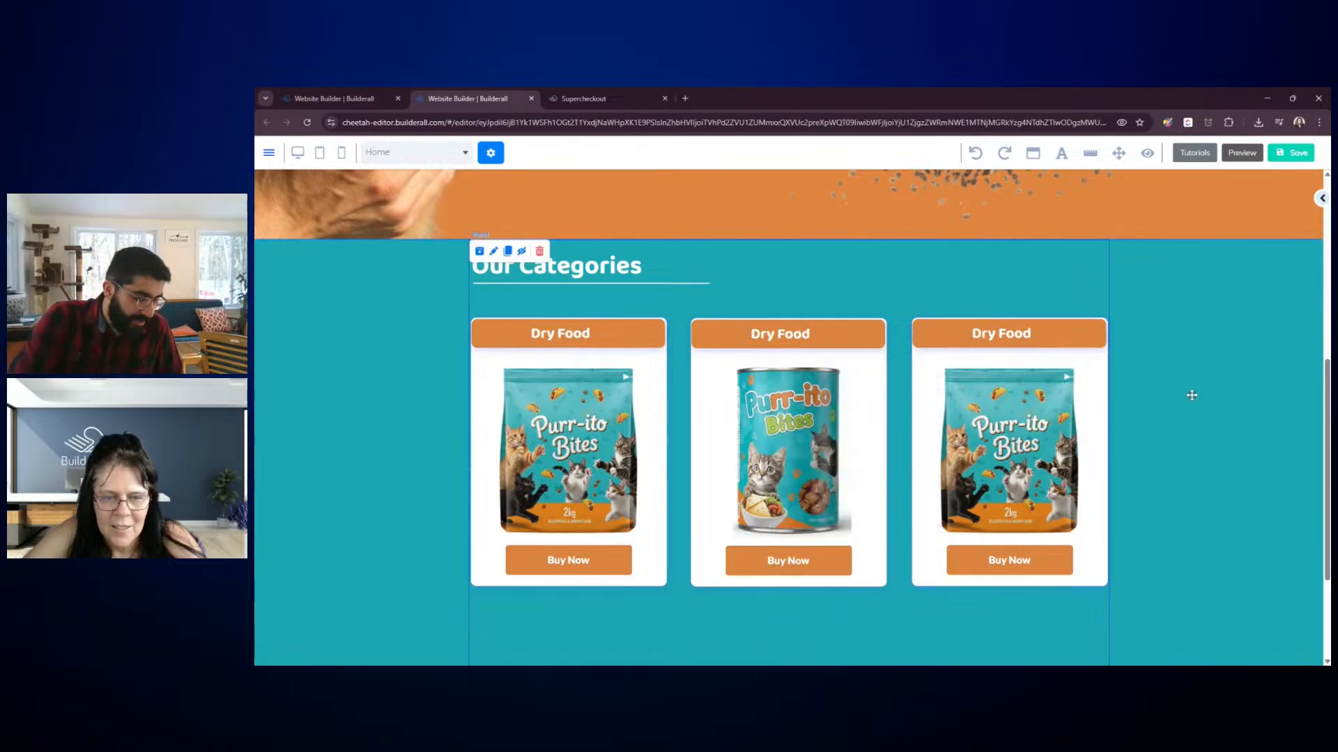
Change the middle category card's heading to "Wet Food"
{"action": "double_click", "coordinate": [775, 334]}
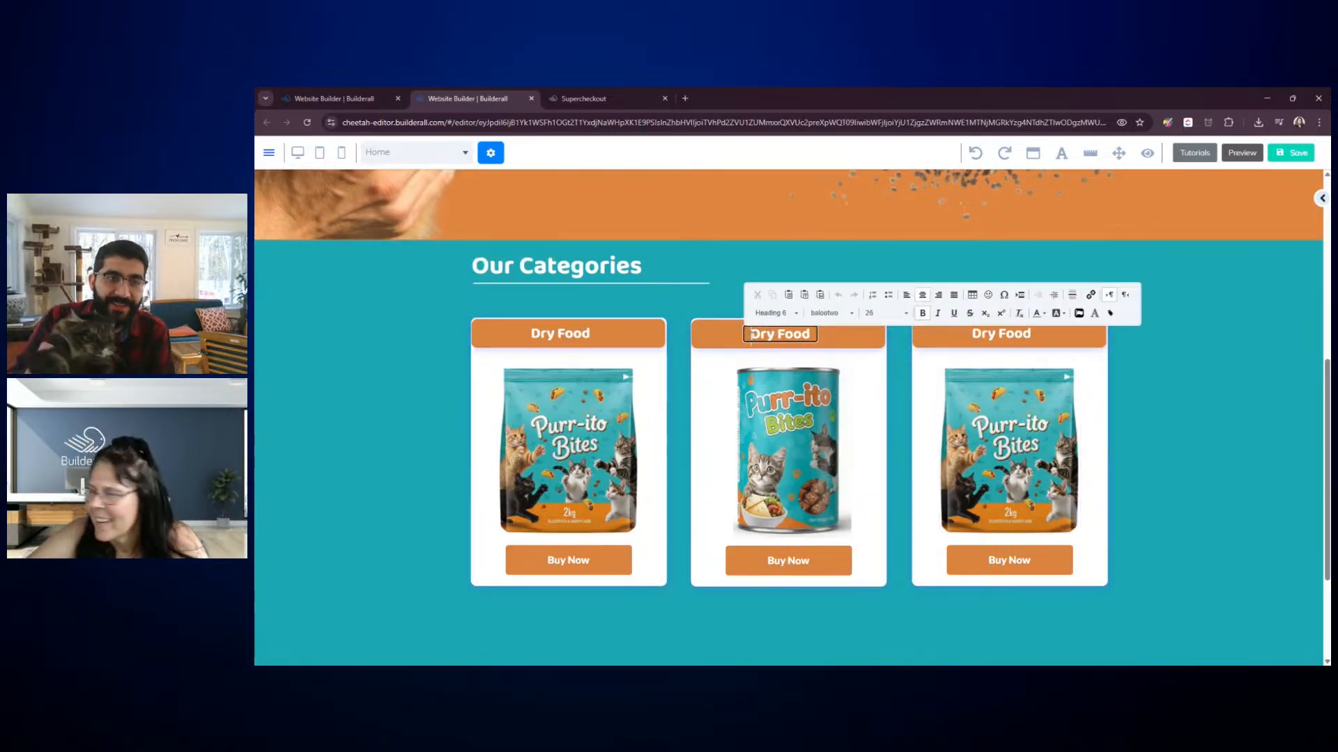
{"action": "left_click_drag", "start_coordinate": [751, 336], "coordinate": [772, 335]}
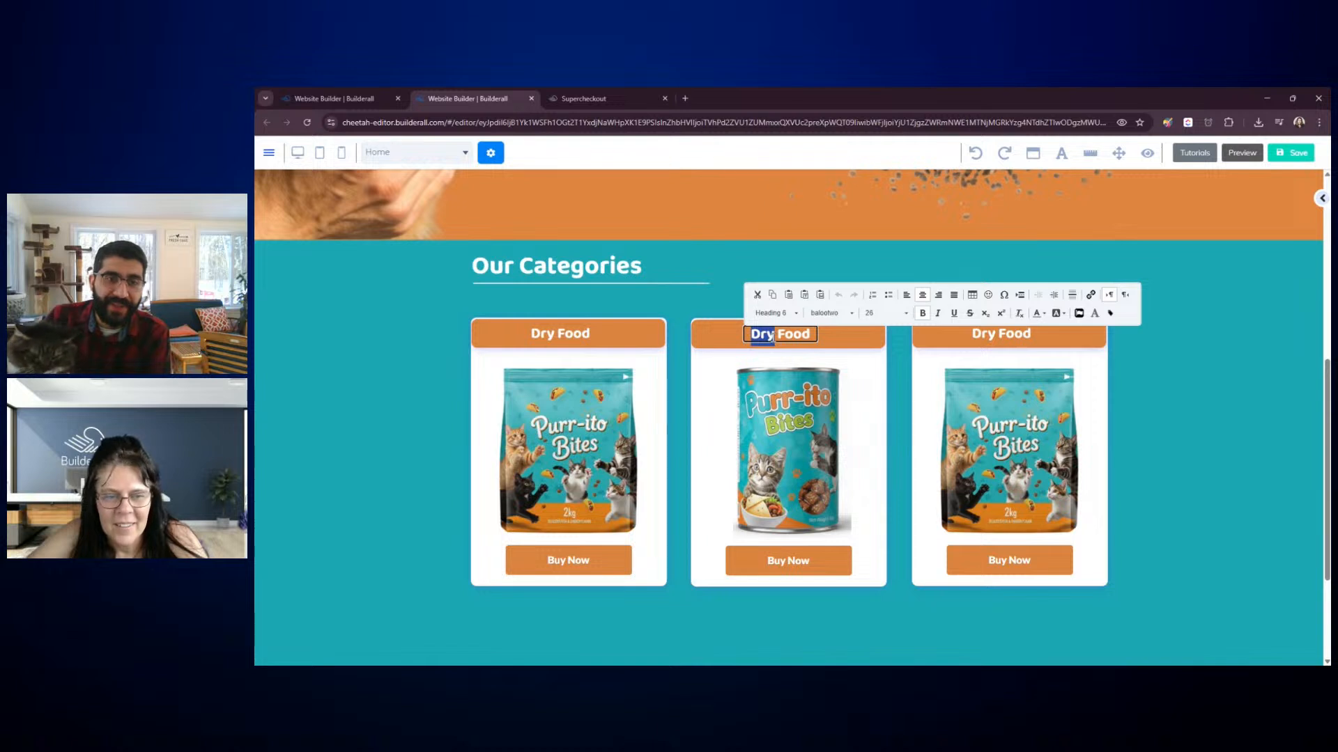
{"action": "type", "text": "Wet"}
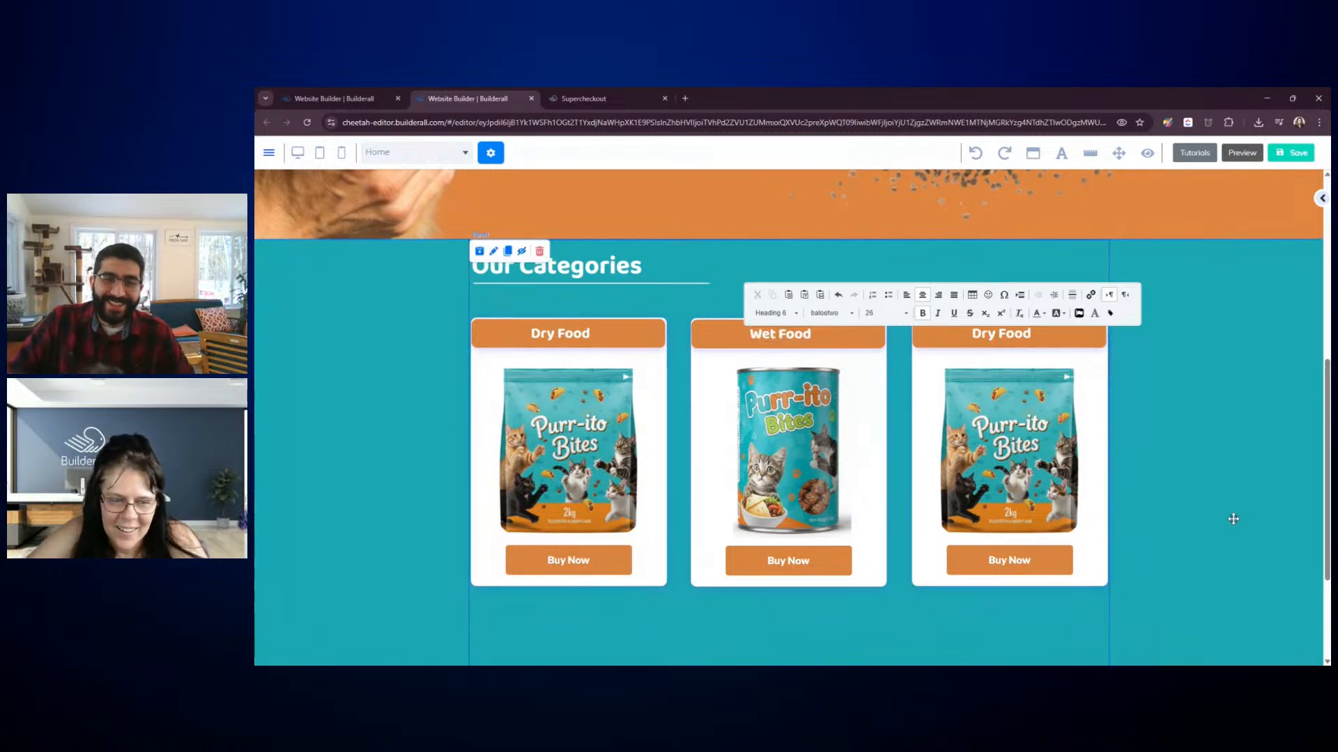
{"action": "left_click", "coordinate": [1234, 519]}
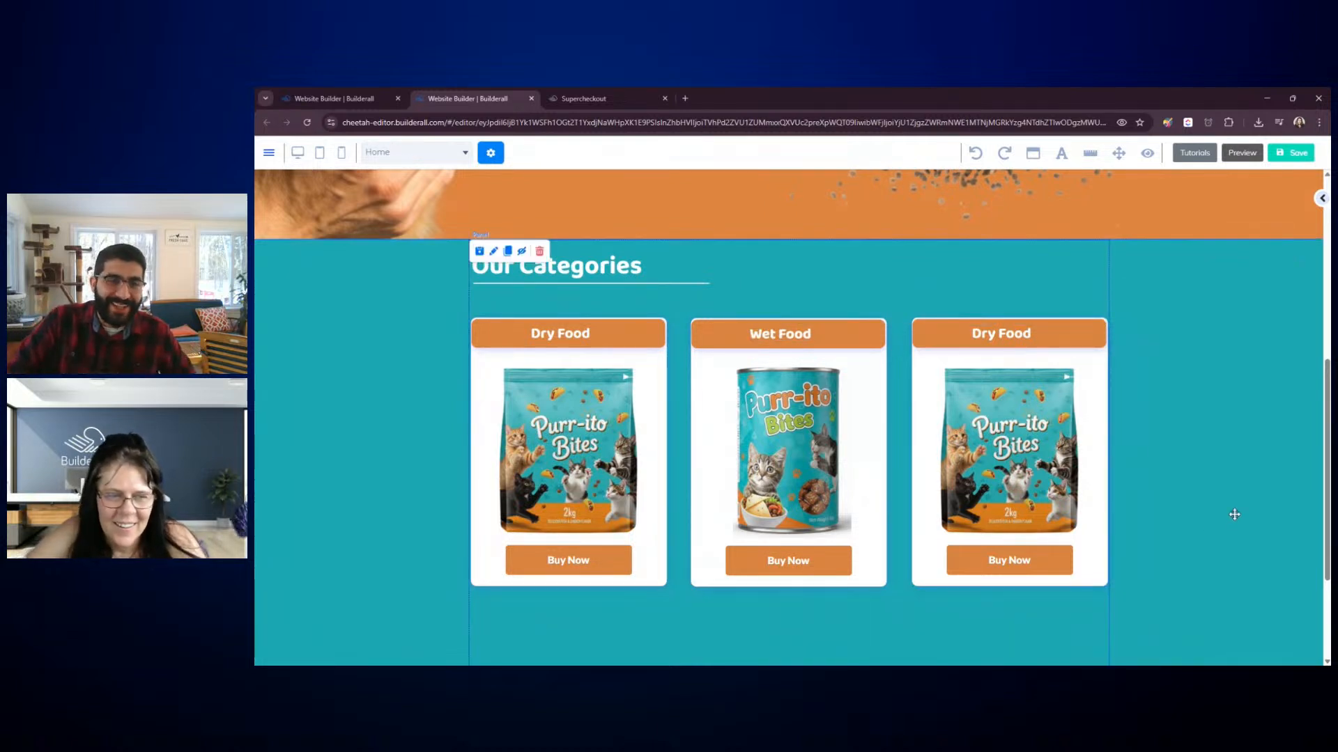
Replace the third category card's heading with "Combo"
{"action": "double_click", "coordinate": [982, 324]}
{"action": "left_click_drag", "start_coordinate": [972, 333], "coordinate": [1031, 333]}
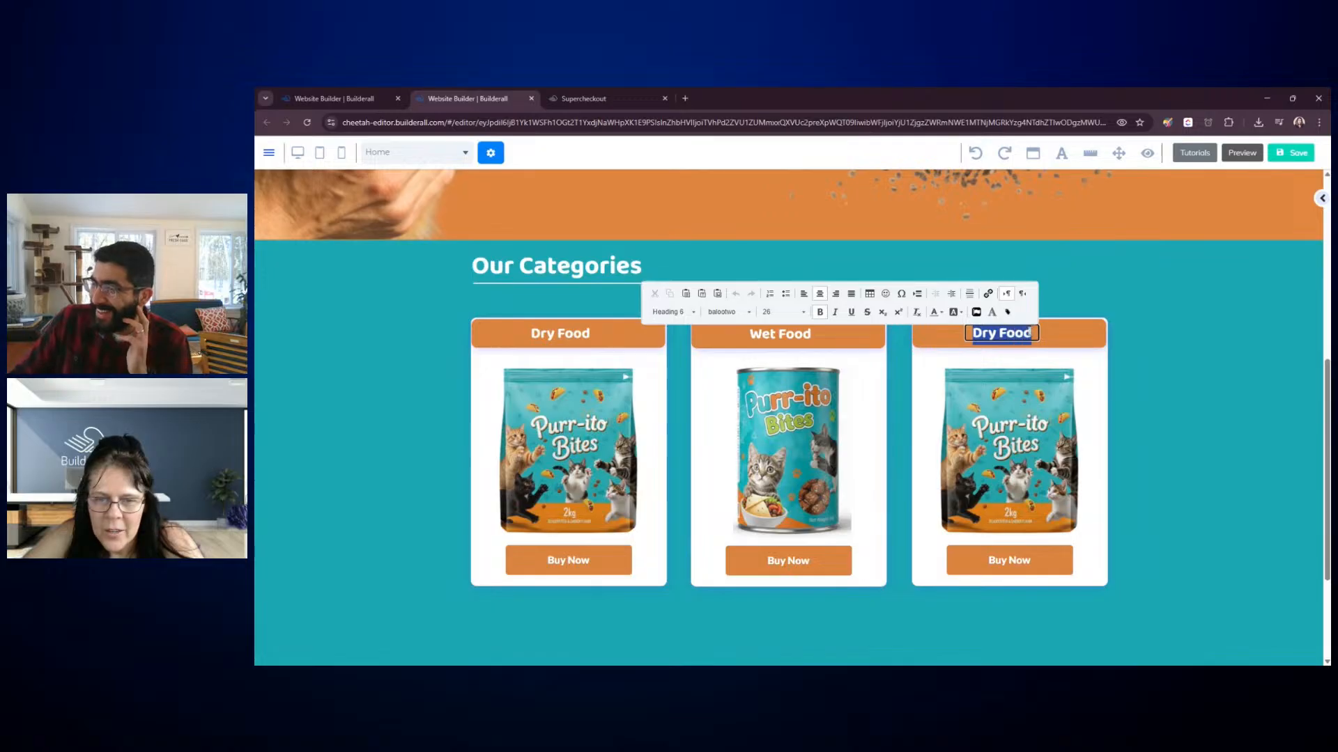
{"action": "type", "text": "Comg"}
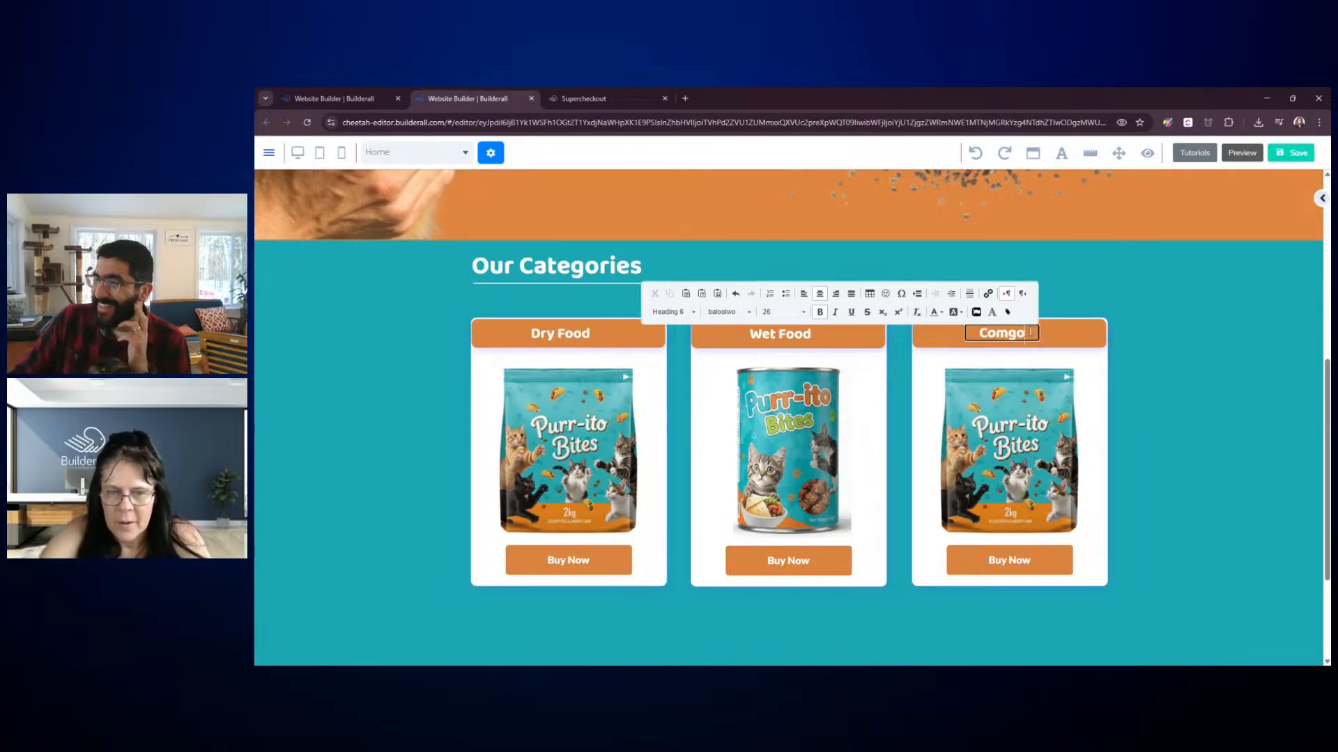
{"action": "key", "text": "BackSpace"}
{"action": "type", "text": "bo"}
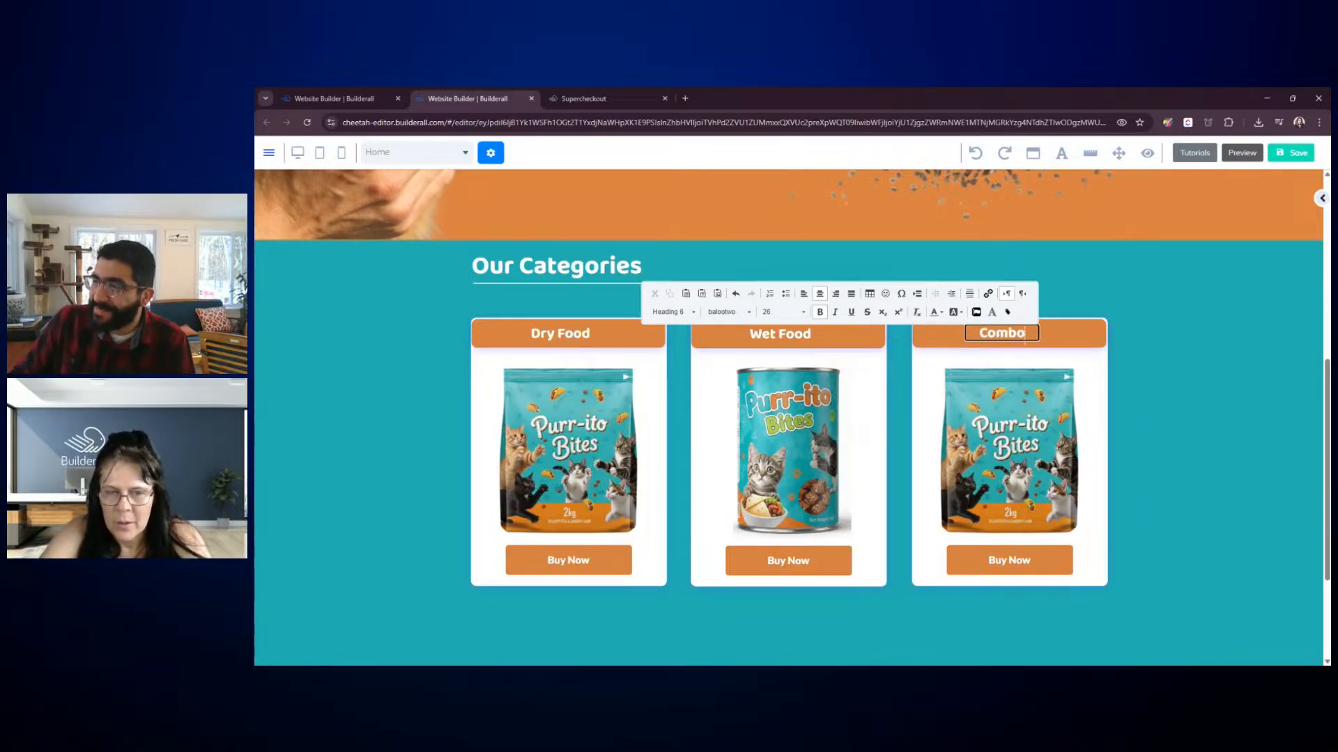
{"action": "left_click", "coordinate": [1215, 426]}
Upload the Purr-ito Bites combo pack image to the All folder from the Combo card's image settings and close the toolkit
{"action": "double_click", "coordinate": [1034, 432]}
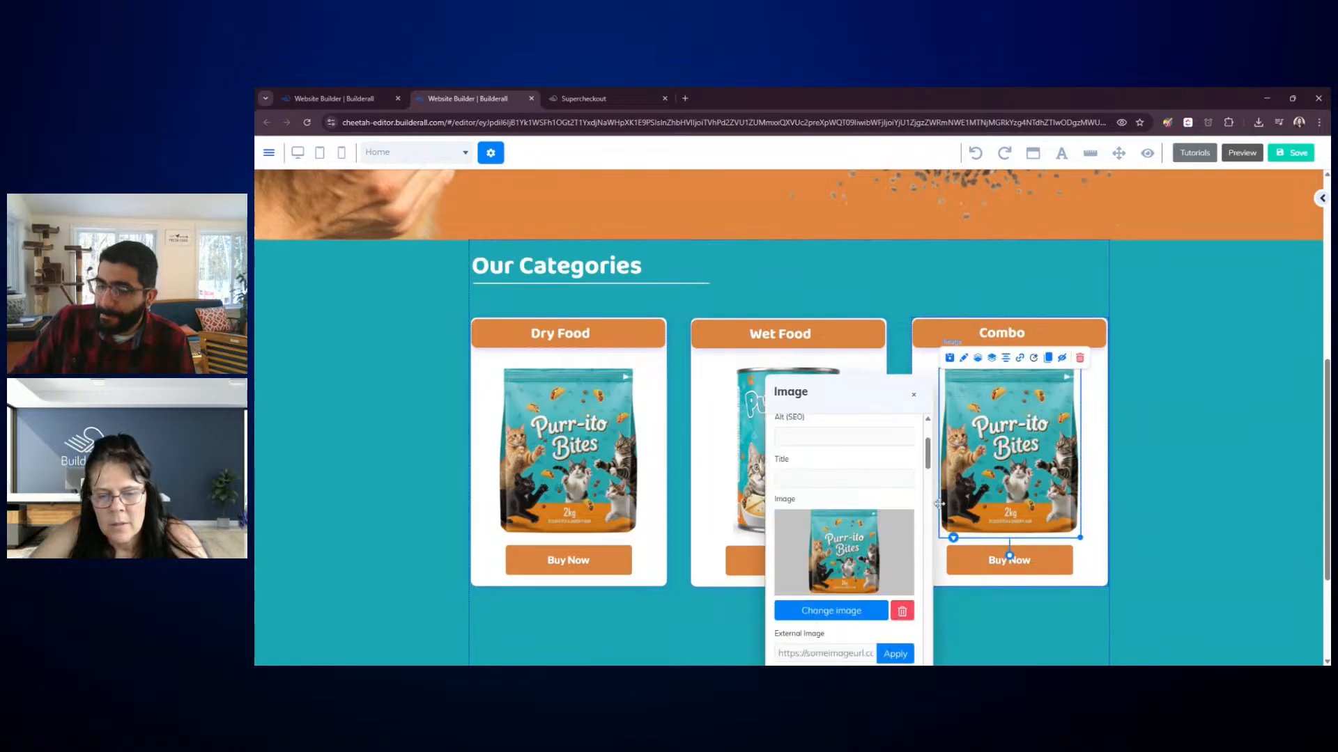
{"action": "left_click", "coordinate": [833, 611]}
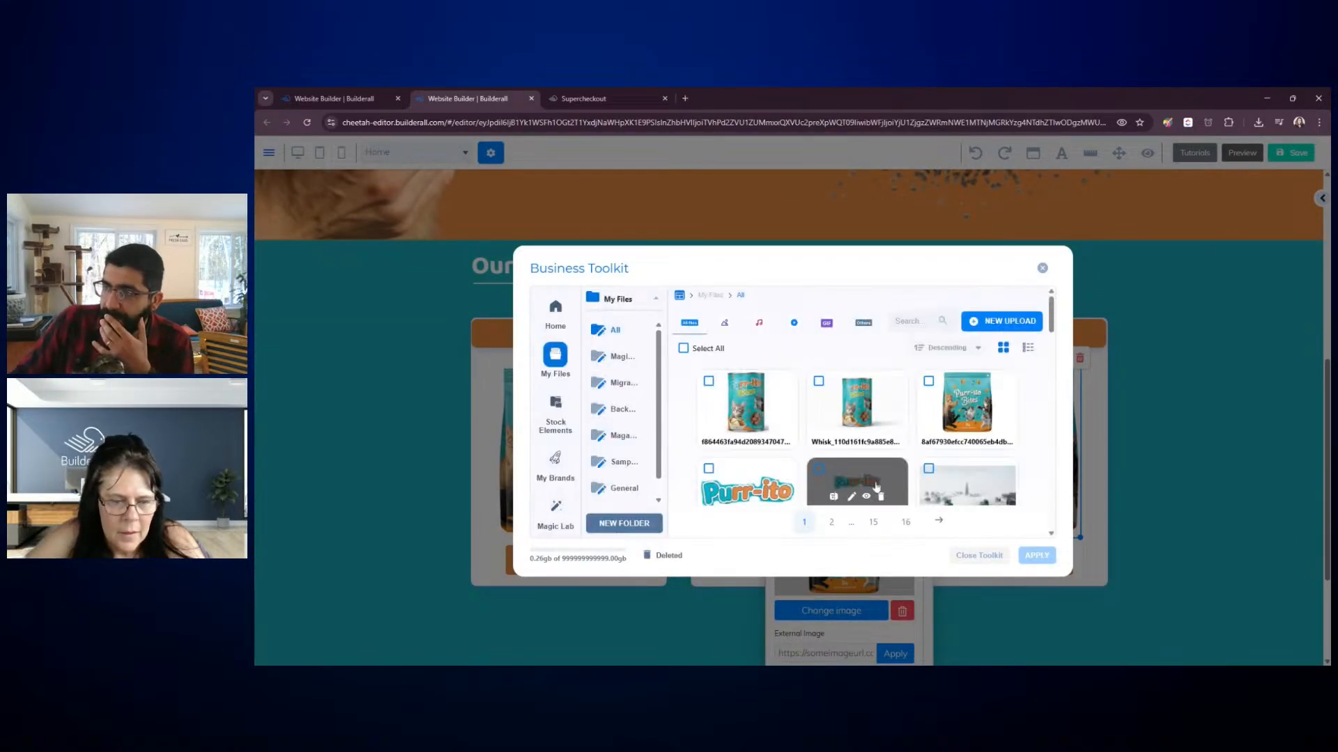
{"action": "left_click", "coordinate": [994, 324]}
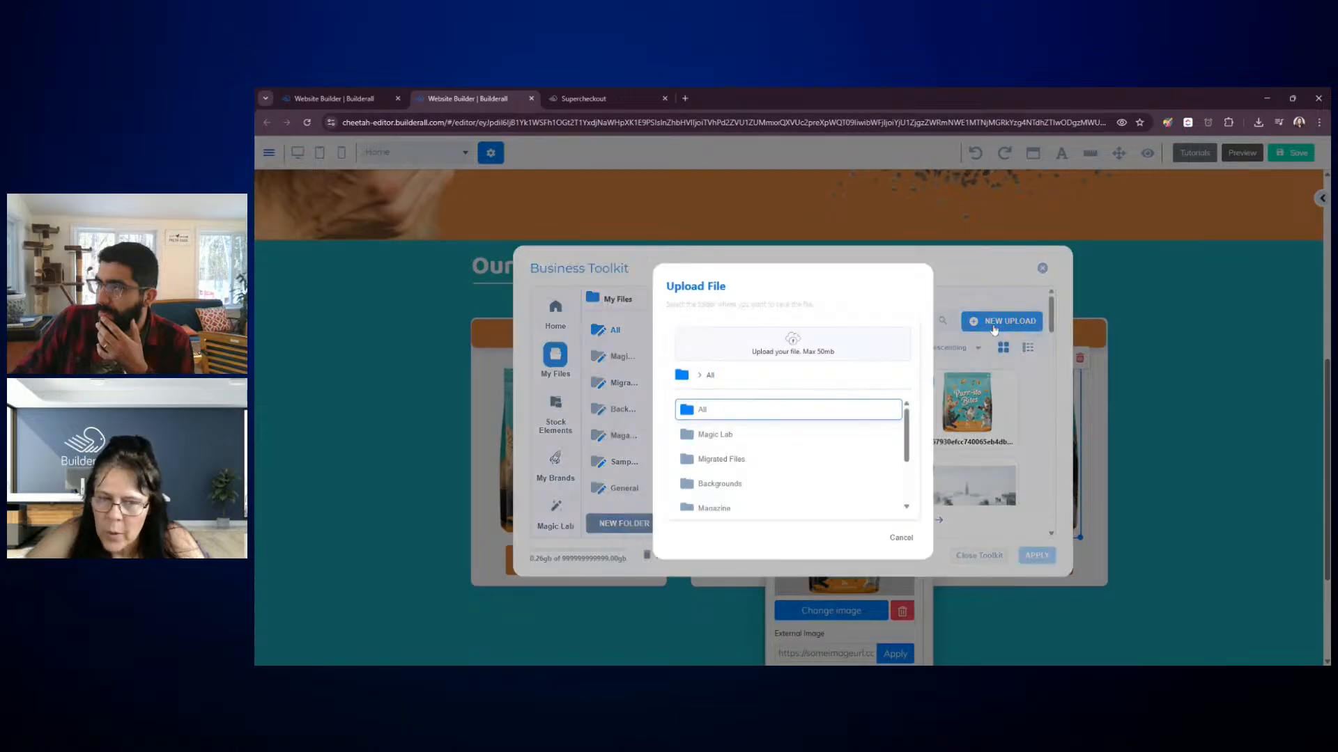
{"action": "left_click", "coordinate": [790, 350]}
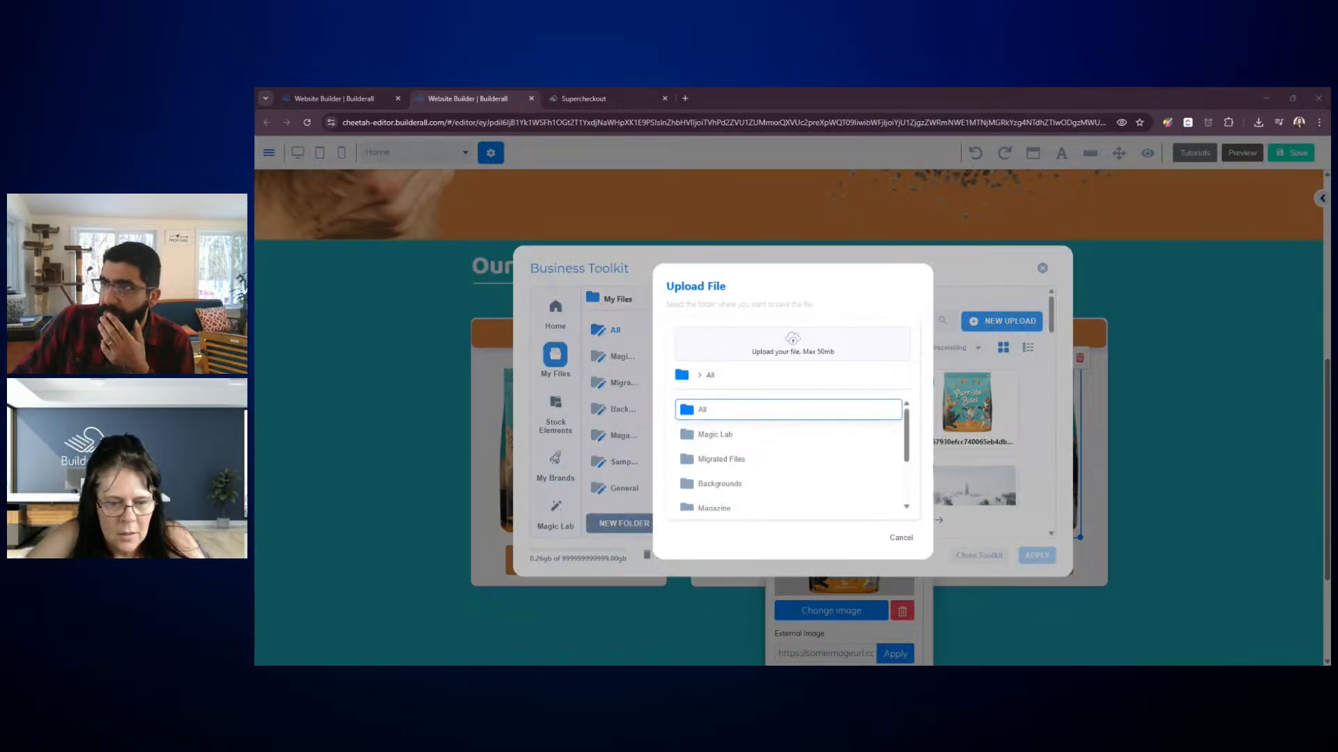
{"action": "key", "text": "Return"}
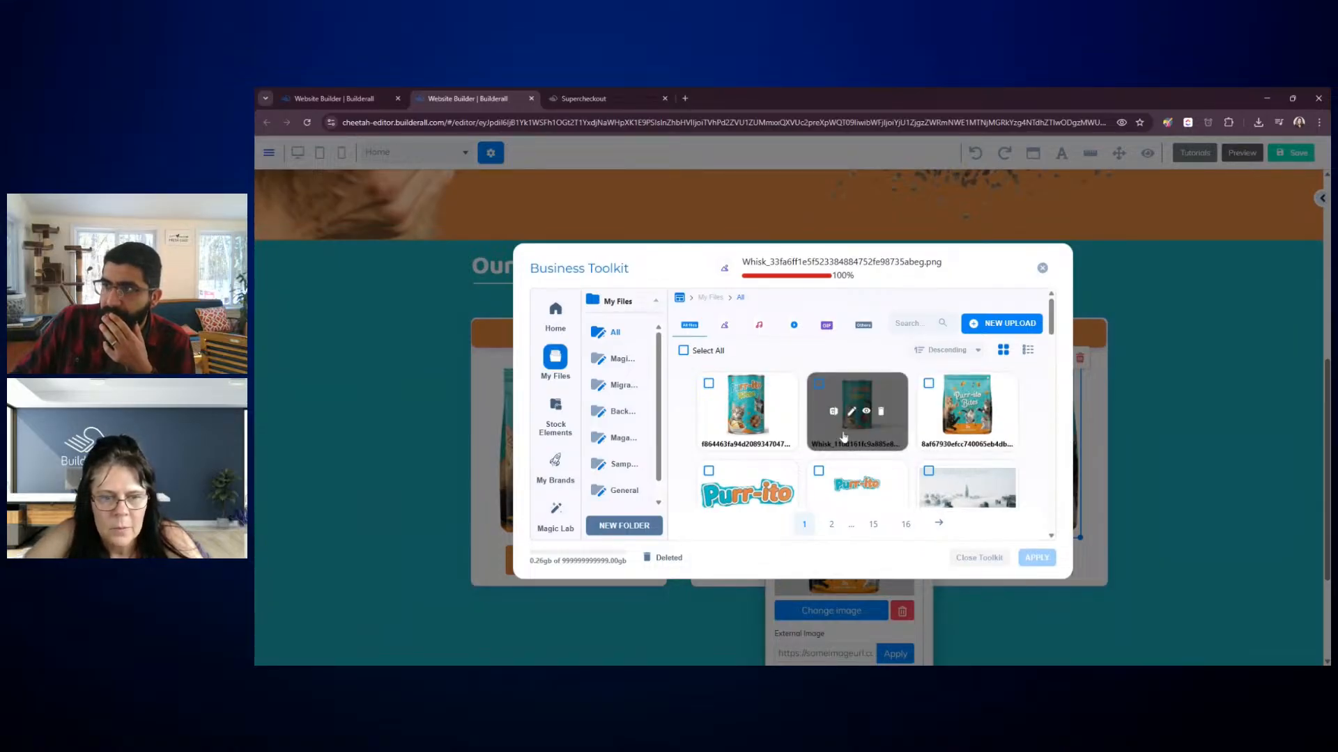
{"action": "left_click", "coordinate": [978, 556]}
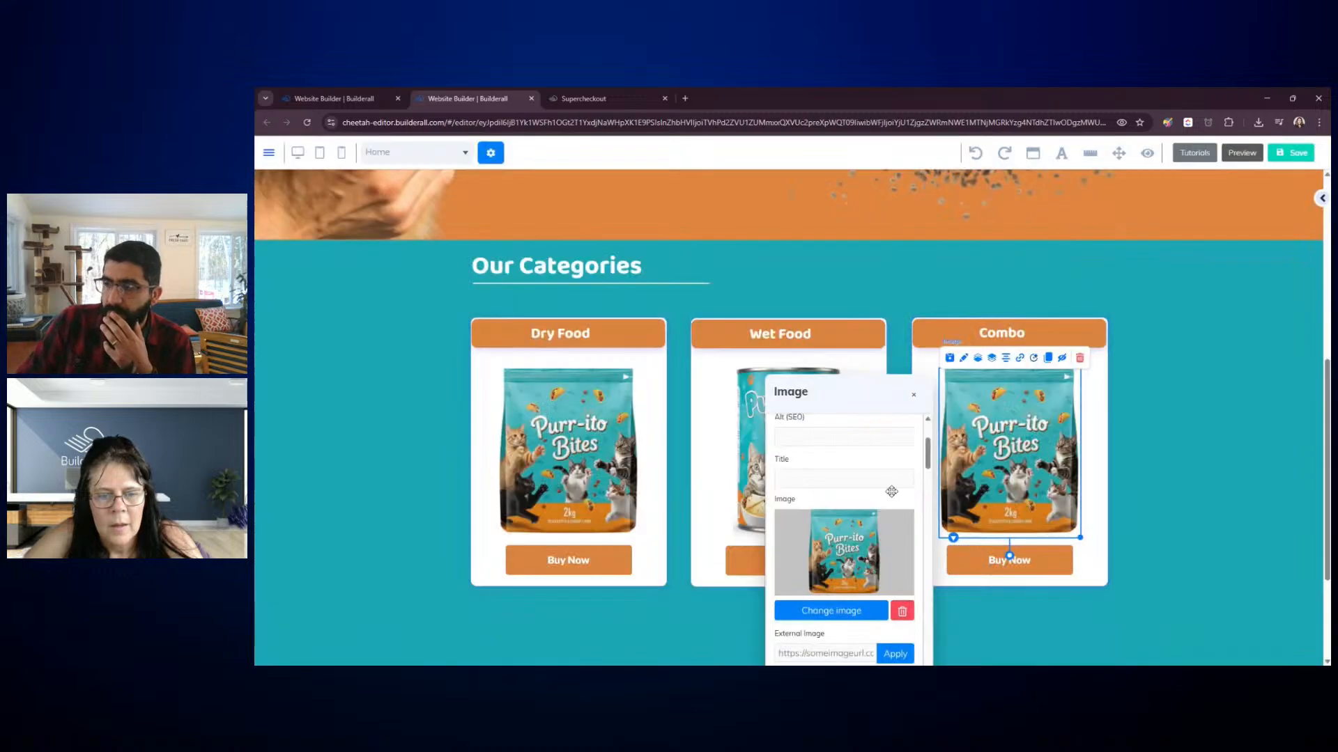
Open the uploaded combo pack image from My Files in the image editor and apply a custom crop closely around the box
{"action": "left_click", "coordinate": [836, 611]}
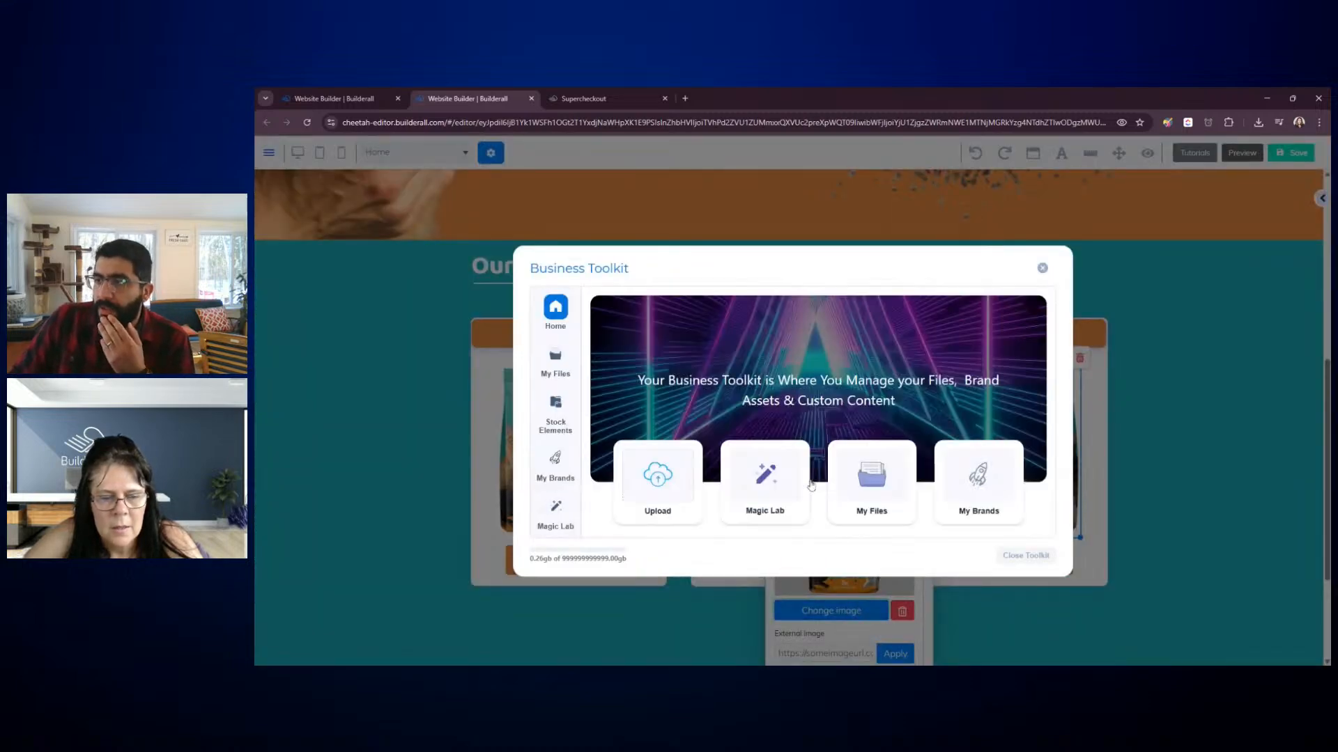
{"action": "left_click", "coordinate": [869, 496]}
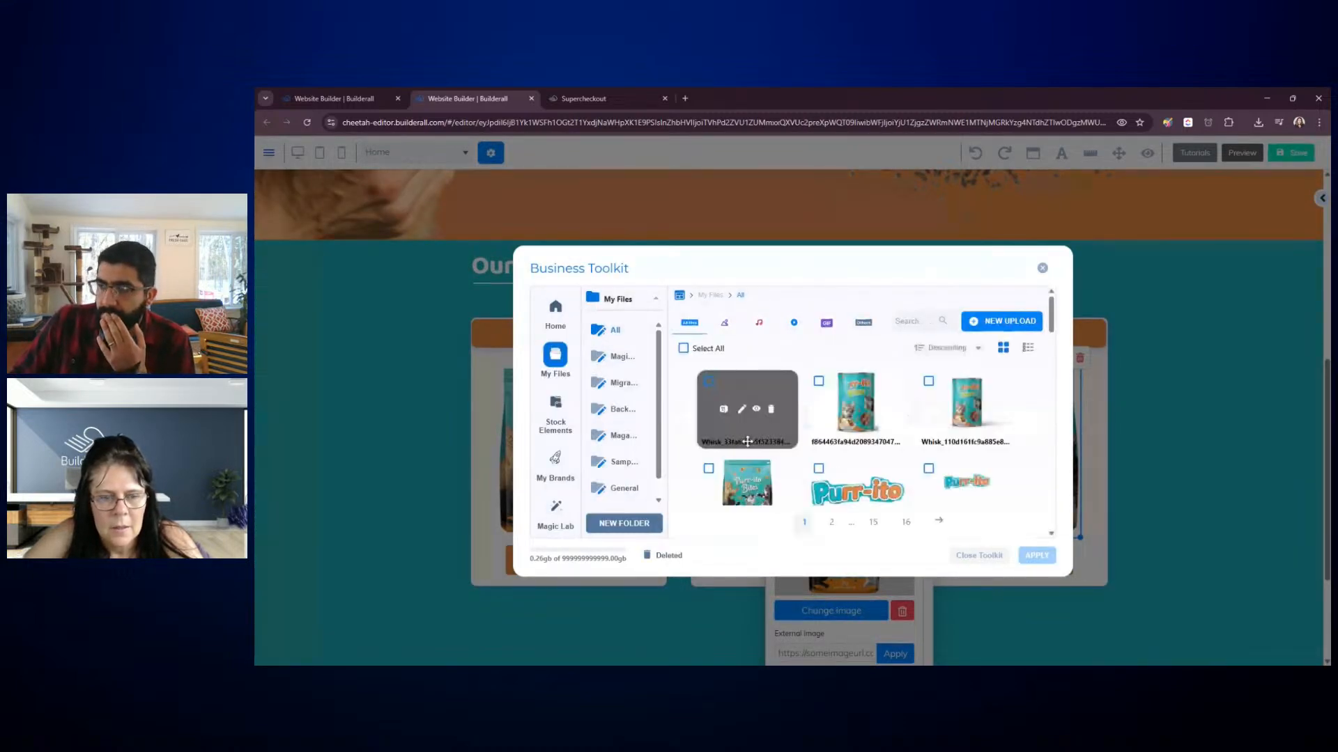
{"action": "left_click", "coordinate": [742, 412]}
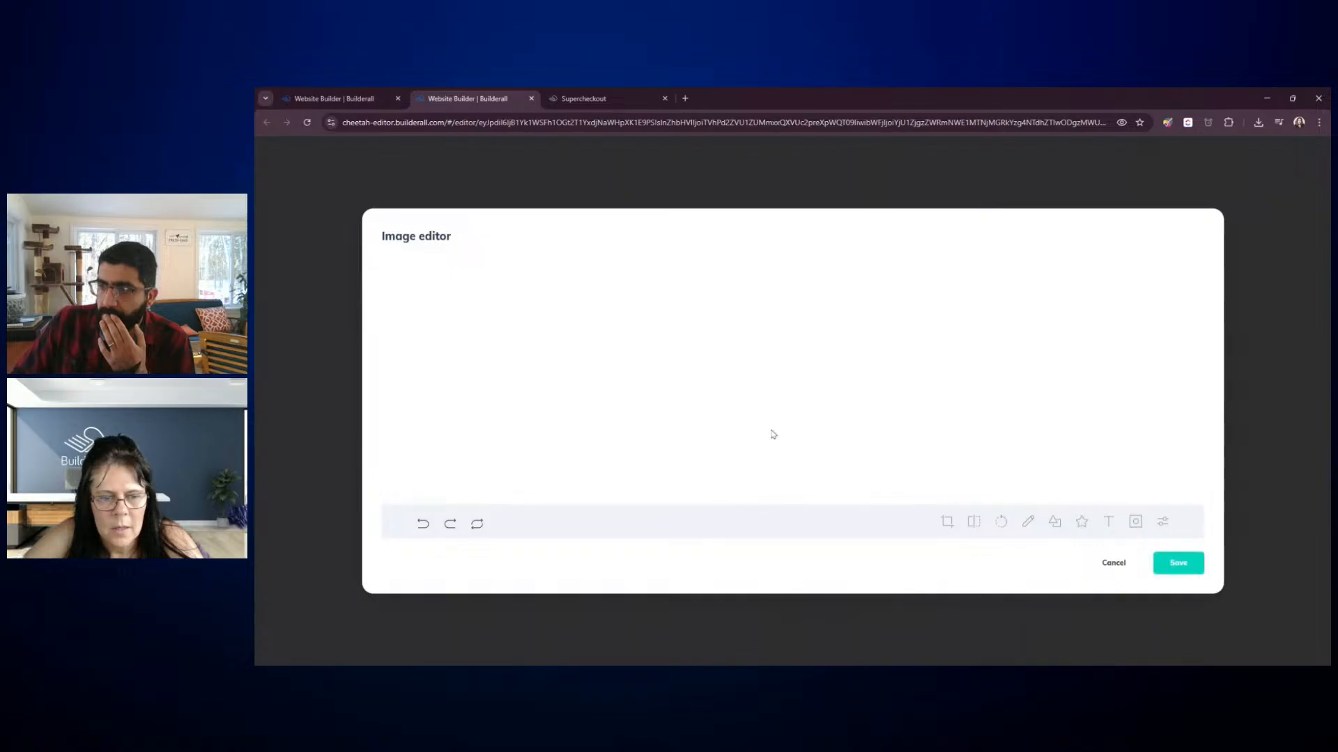
{"action": "left_click", "coordinate": [974, 522]}
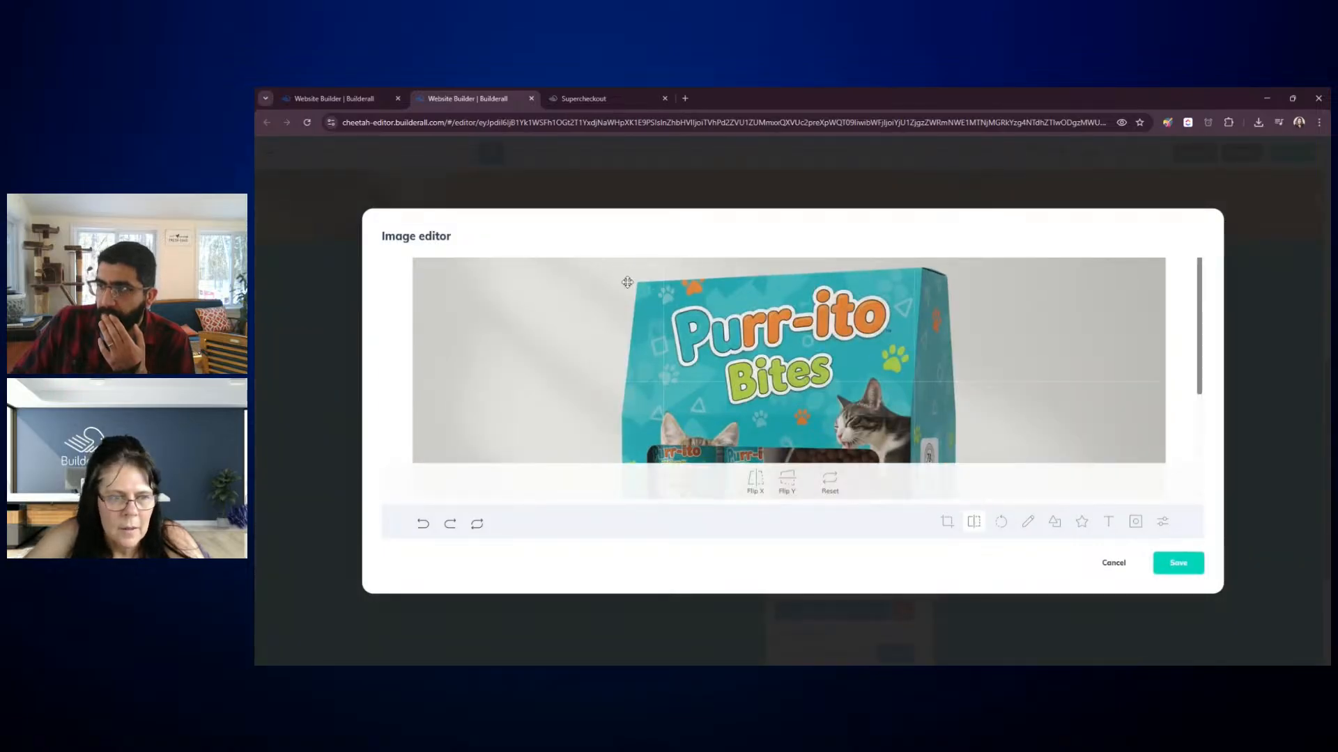
{"action": "left_click", "coordinate": [947, 522]}
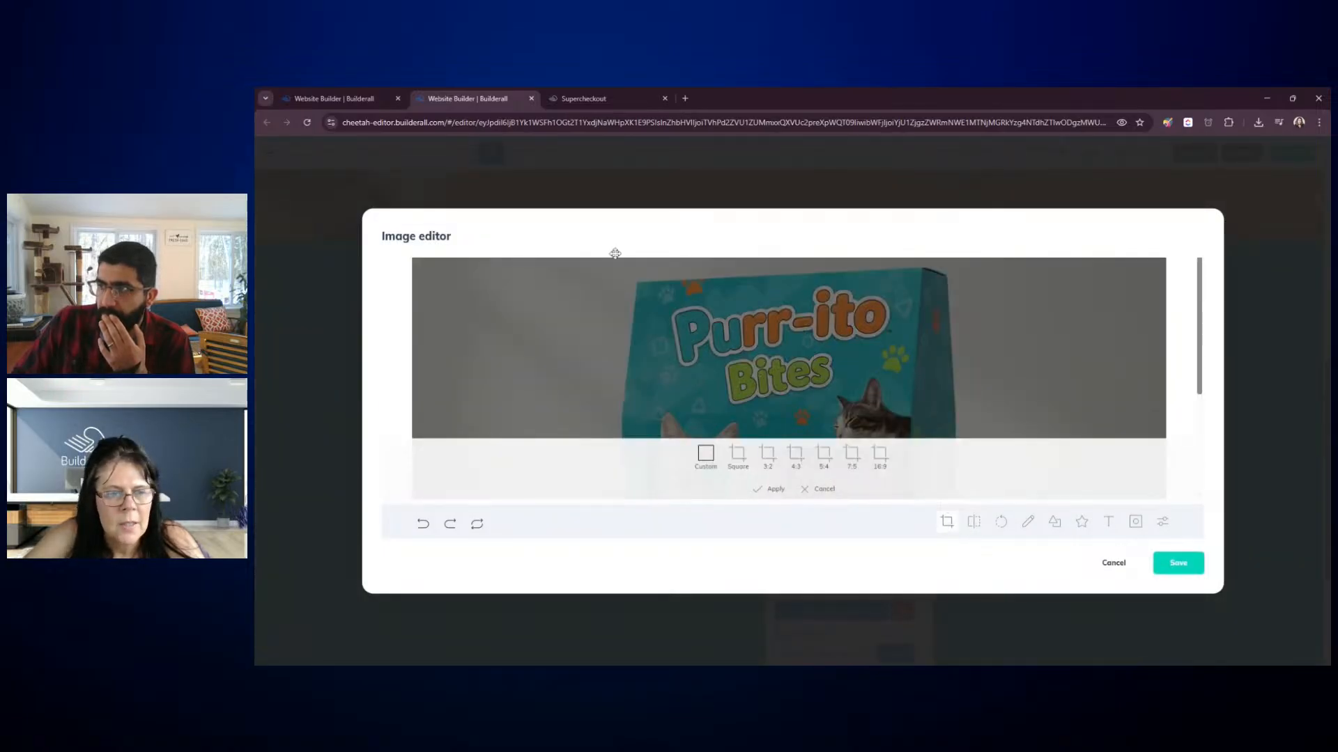
{"action": "left_click_drag", "start_coordinate": [624, 260], "coordinate": [961, 448]}
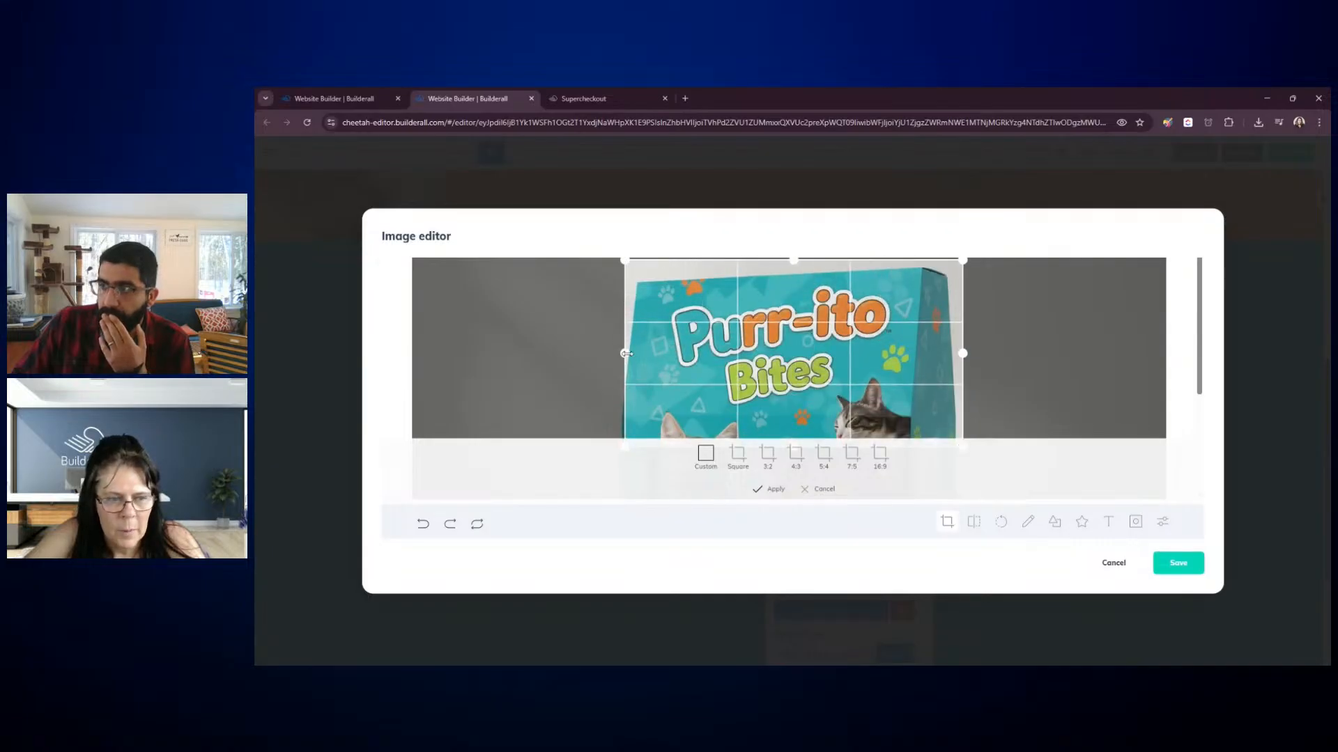
{"action": "left_click_drag", "start_coordinate": [626, 353], "coordinate": [613, 353]}
{"action": "scroll", "coordinate": [981, 396], "scroll_direction": "down", "scroll_amount": 3}
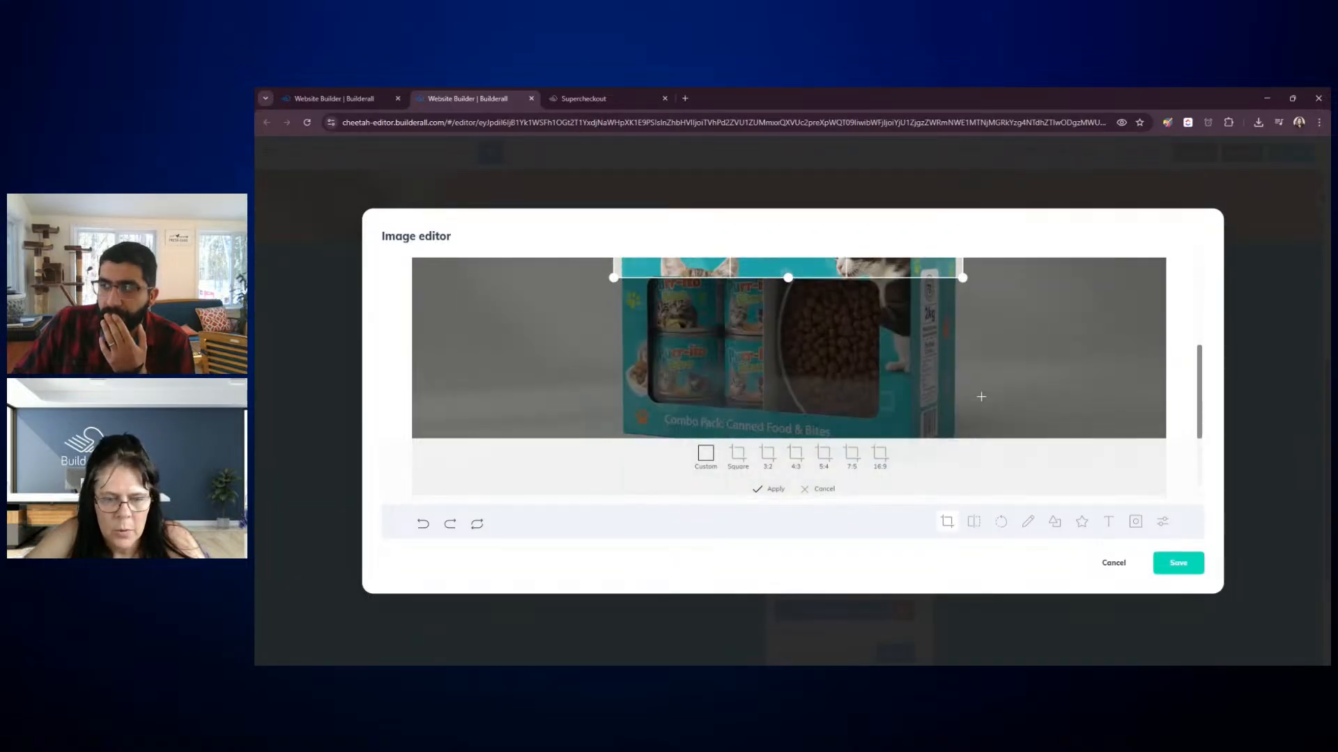
{"action": "left_click_drag", "start_coordinate": [788, 278], "coordinate": [788, 416]}
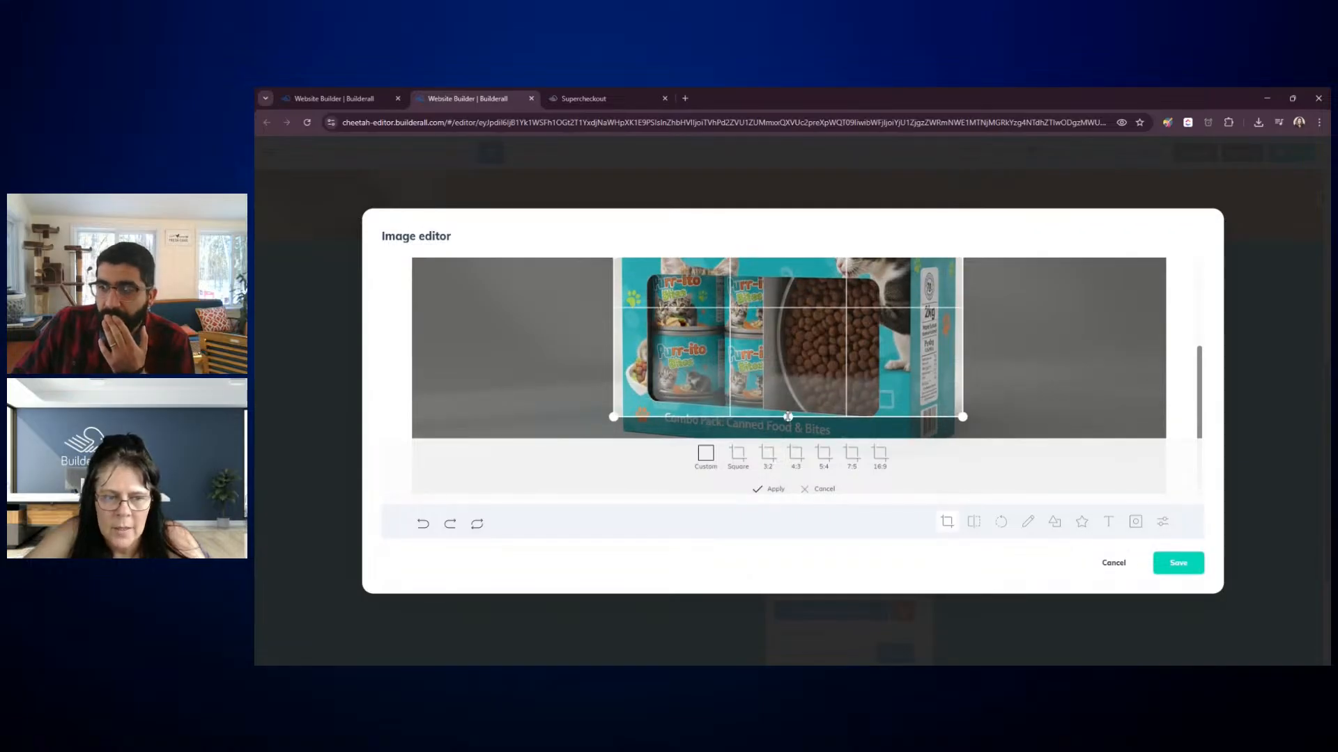
{"action": "left_click", "coordinate": [762, 491]}
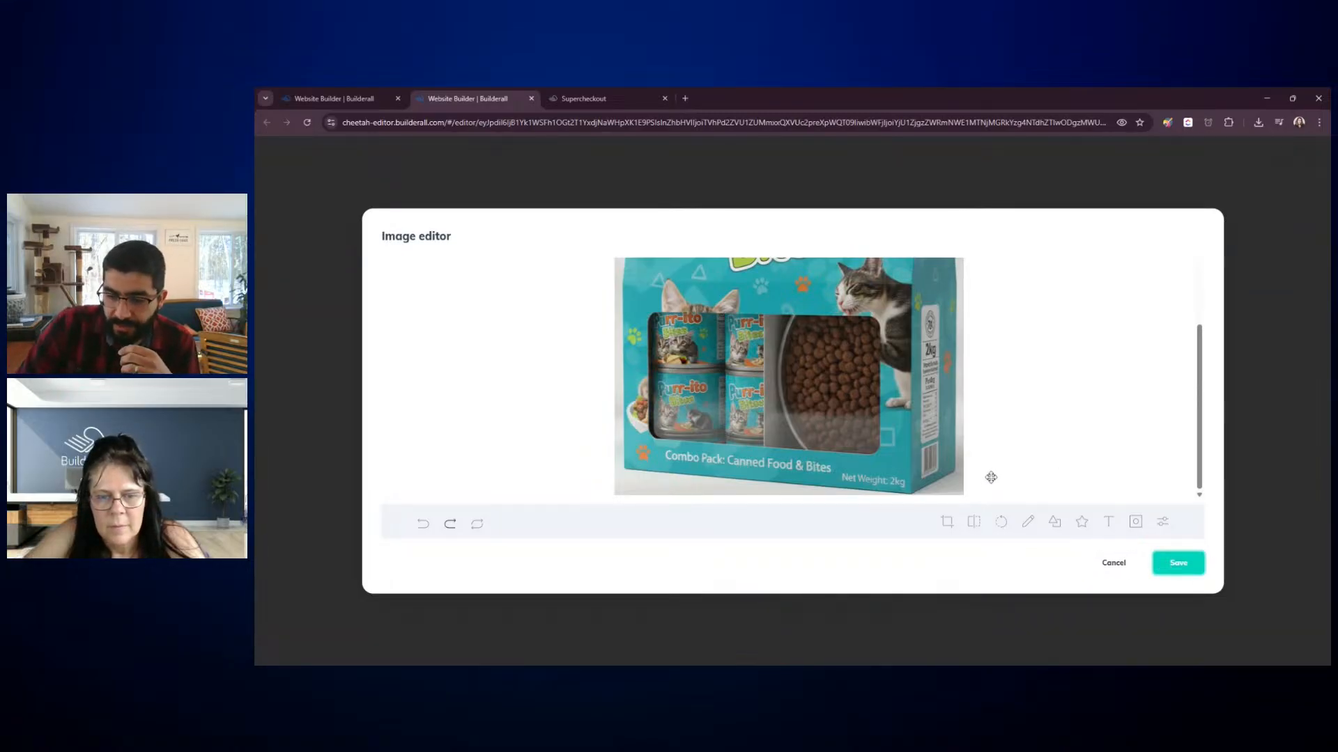
Check the cropped combo pack image, save it as an edited file, and acknowledge the confirmation
{"action": "scroll", "coordinate": [989, 472], "scroll_direction": "up", "scroll_amount": 3}
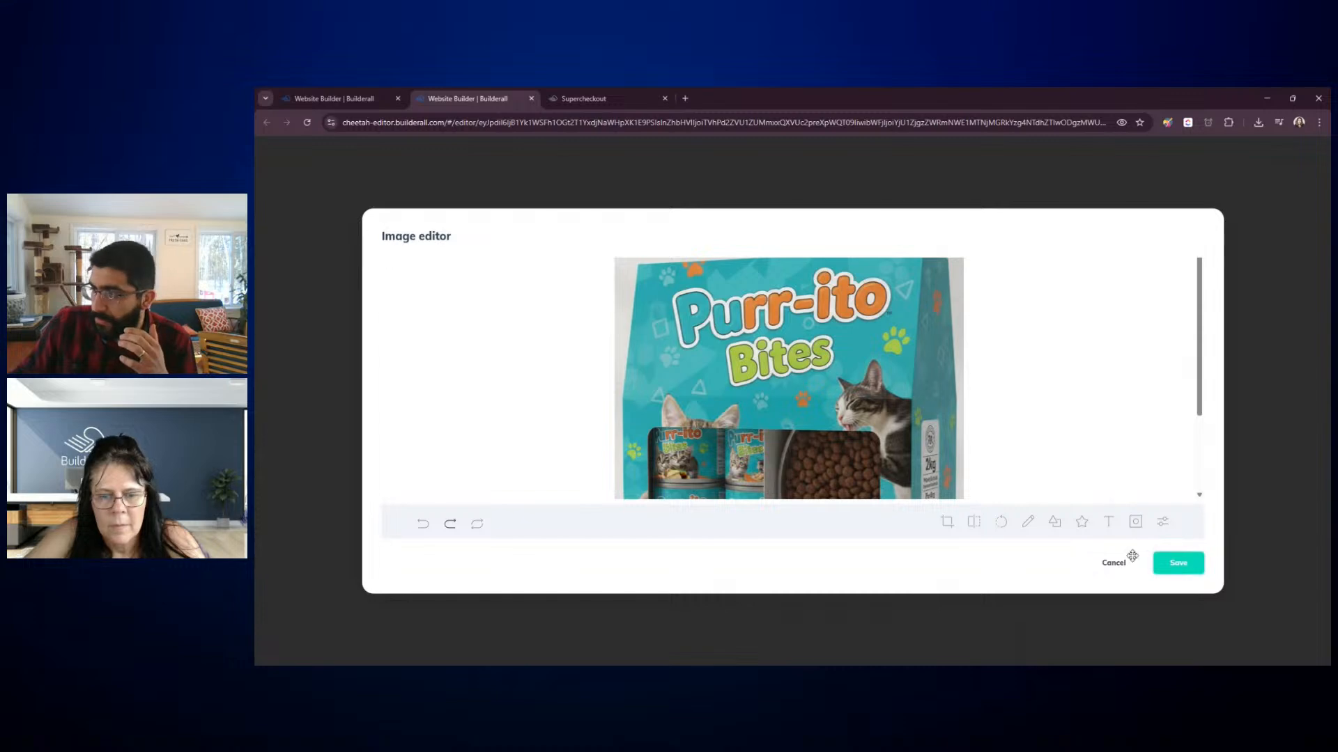
{"action": "left_click", "coordinate": [1176, 564]}
{"action": "left_click", "coordinate": [890, 194]}
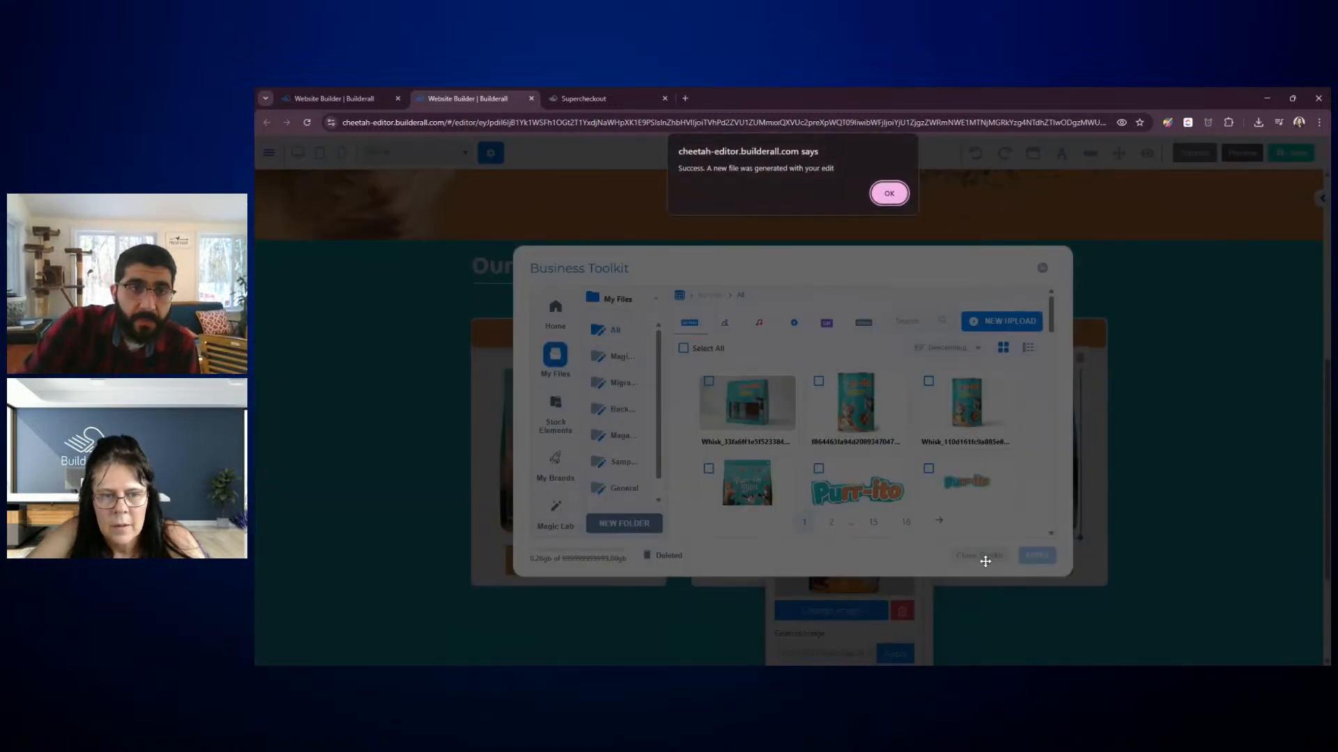
Replace the Combo card's picture with the newly cropped combo pack image from My Files
{"action": "left_click", "coordinate": [891, 194]}
{"action": "left_click", "coordinate": [978, 555]}
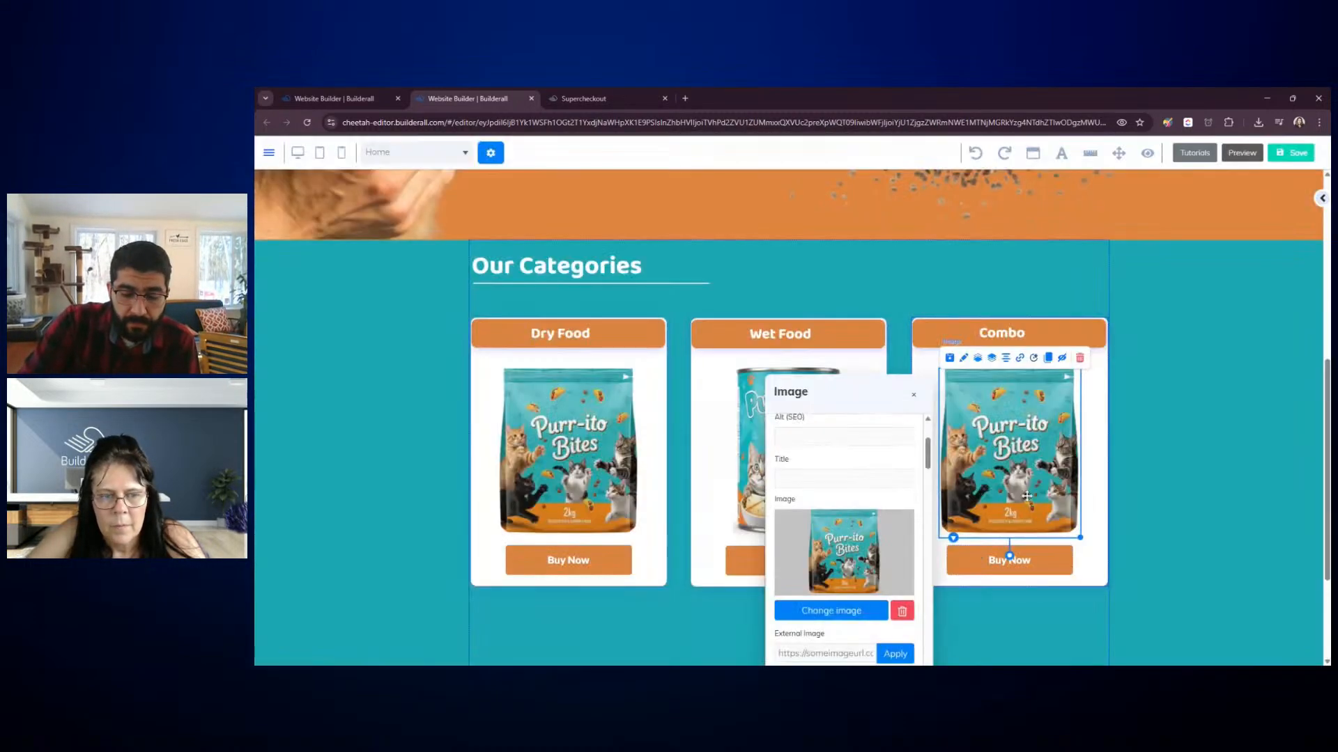
{"action": "left_click", "coordinate": [843, 613]}
{"action": "left_click", "coordinate": [879, 510]}
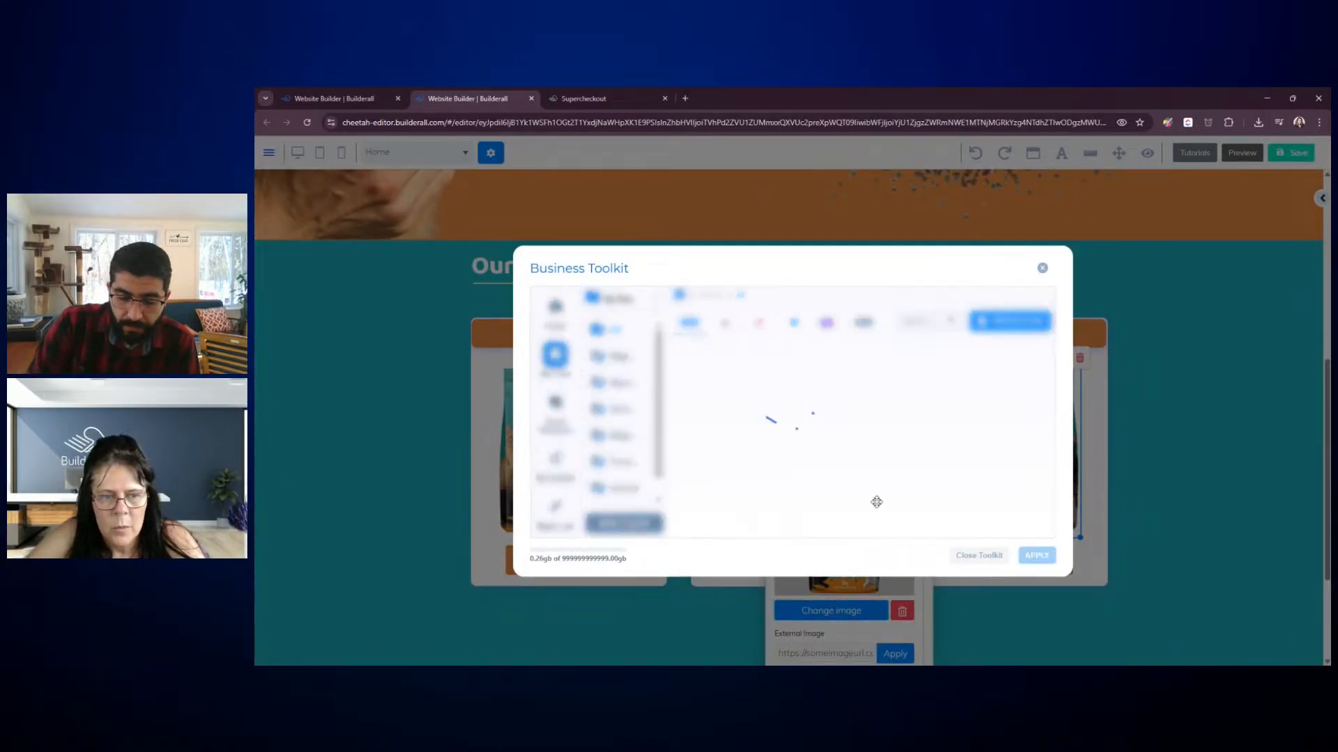
{"action": "left_click", "coordinate": [750, 430]}
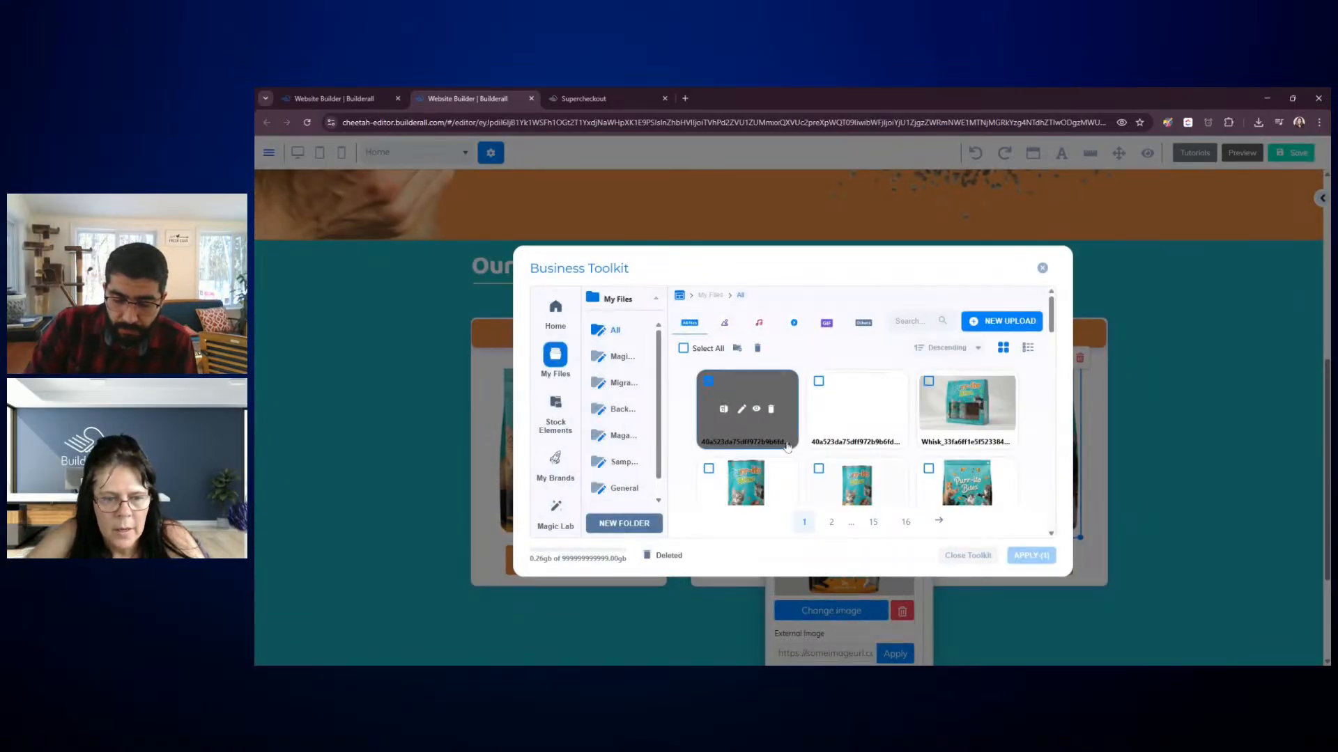
{"action": "left_click", "coordinate": [1033, 556]}
{"action": "left_click", "coordinate": [1106, 558]}
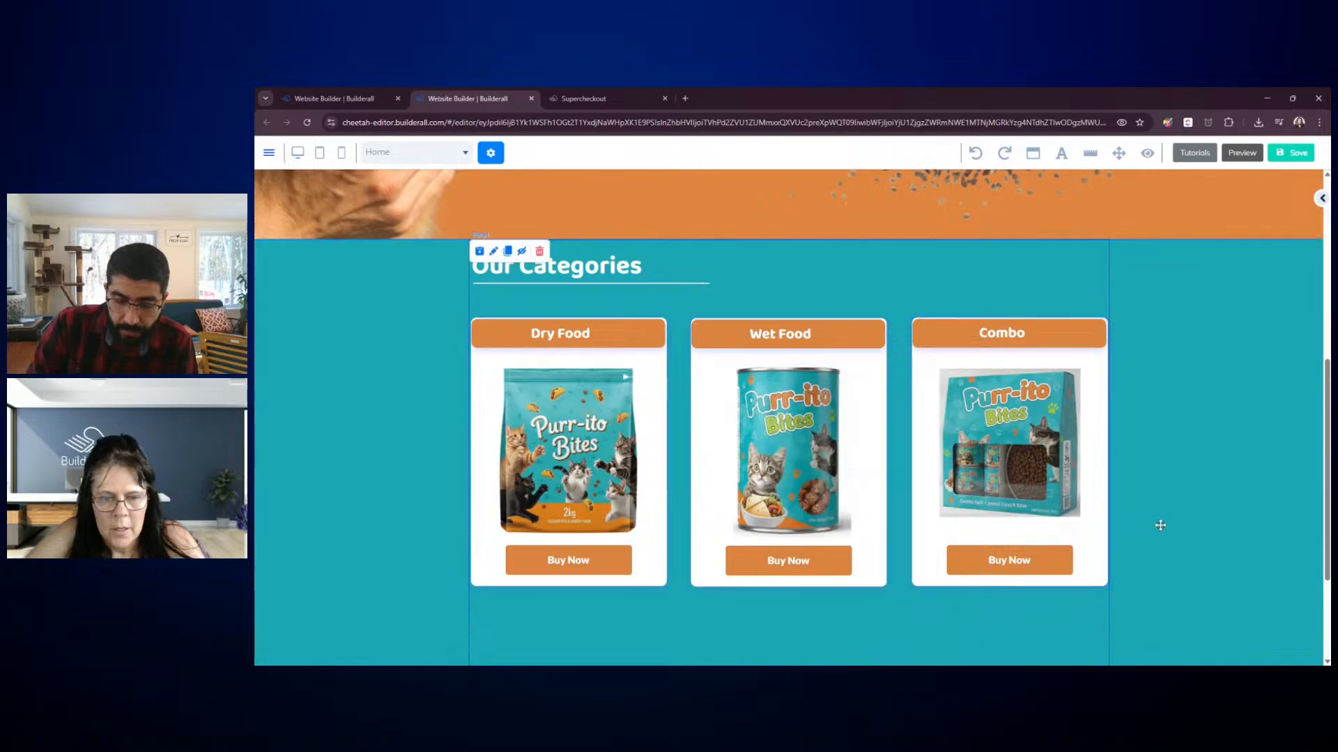
Edit the cropped combo pack image from My Files with the Remove White filter and save it as a new file
{"action": "double_click", "coordinate": [1043, 473]}
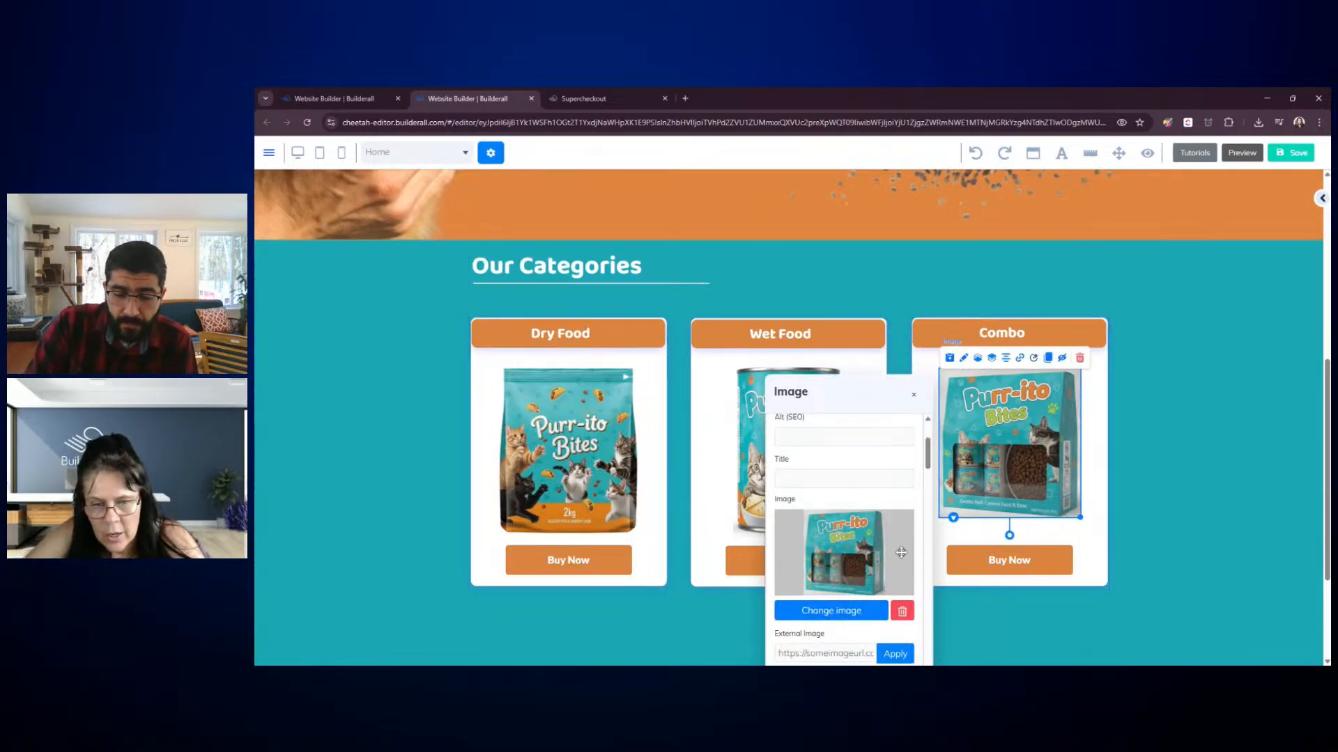
{"action": "left_click", "coordinate": [843, 612]}
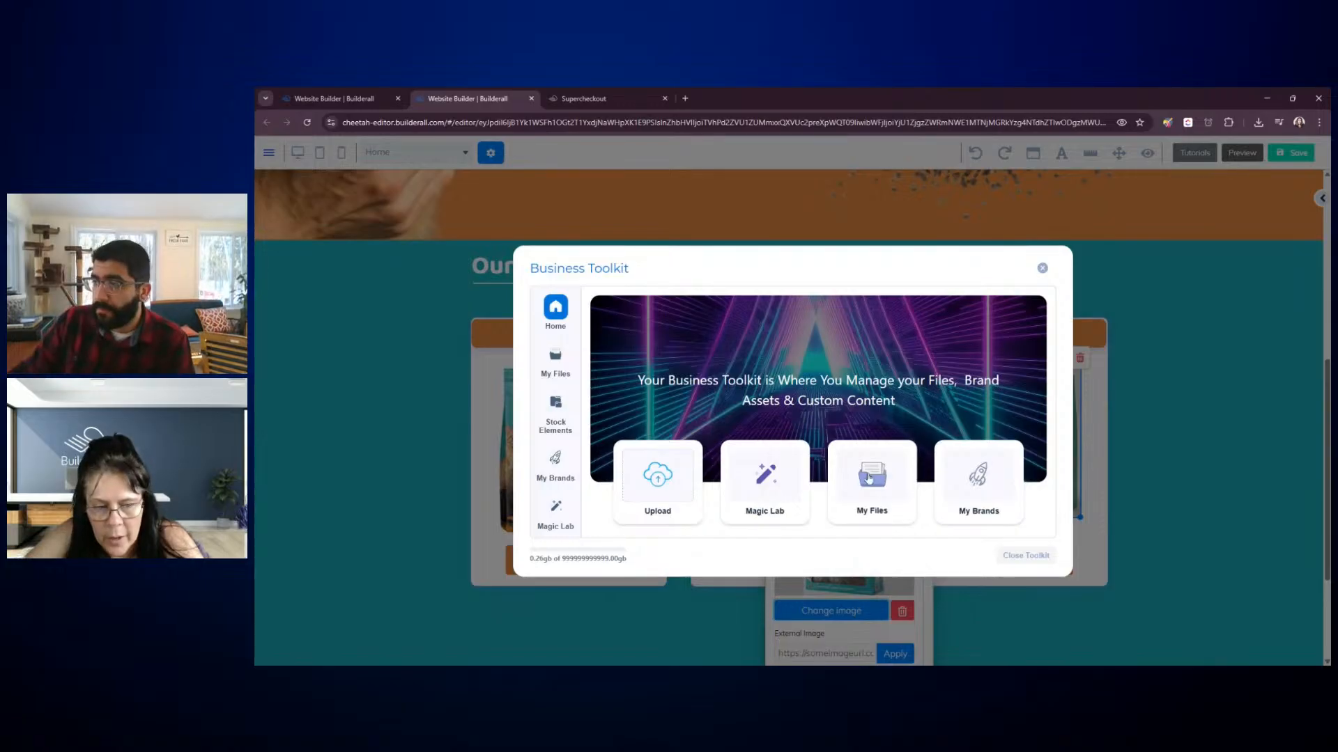
{"action": "left_click", "coordinate": [877, 477]}
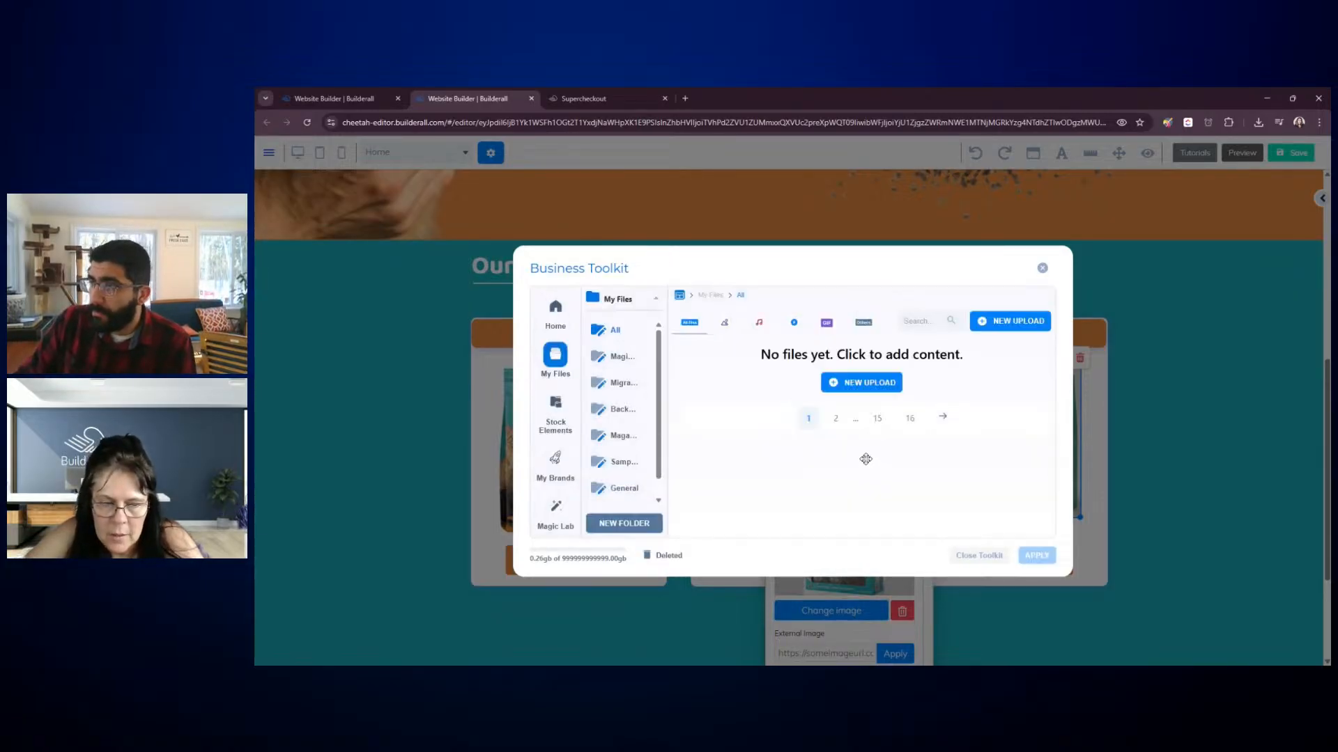
{"action": "left_click", "coordinate": [743, 413]}
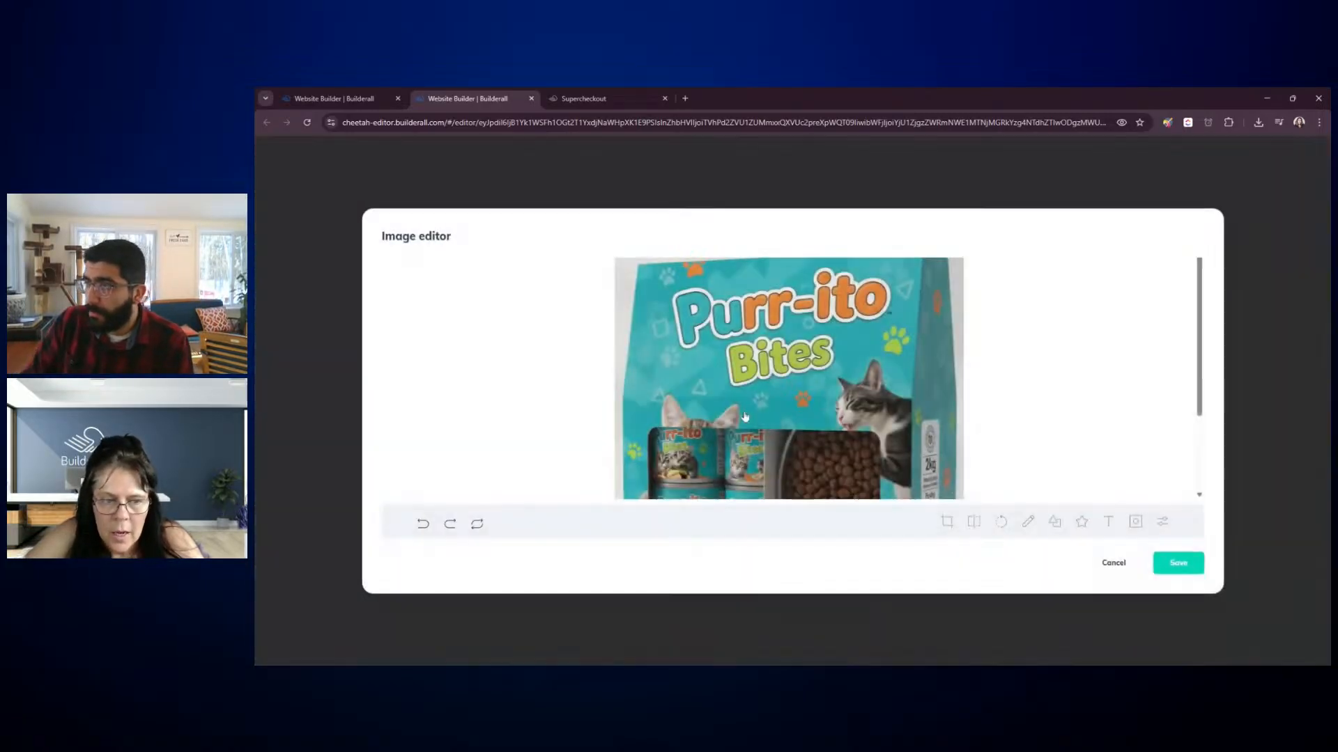
{"action": "left_click", "coordinate": [1162, 522]}
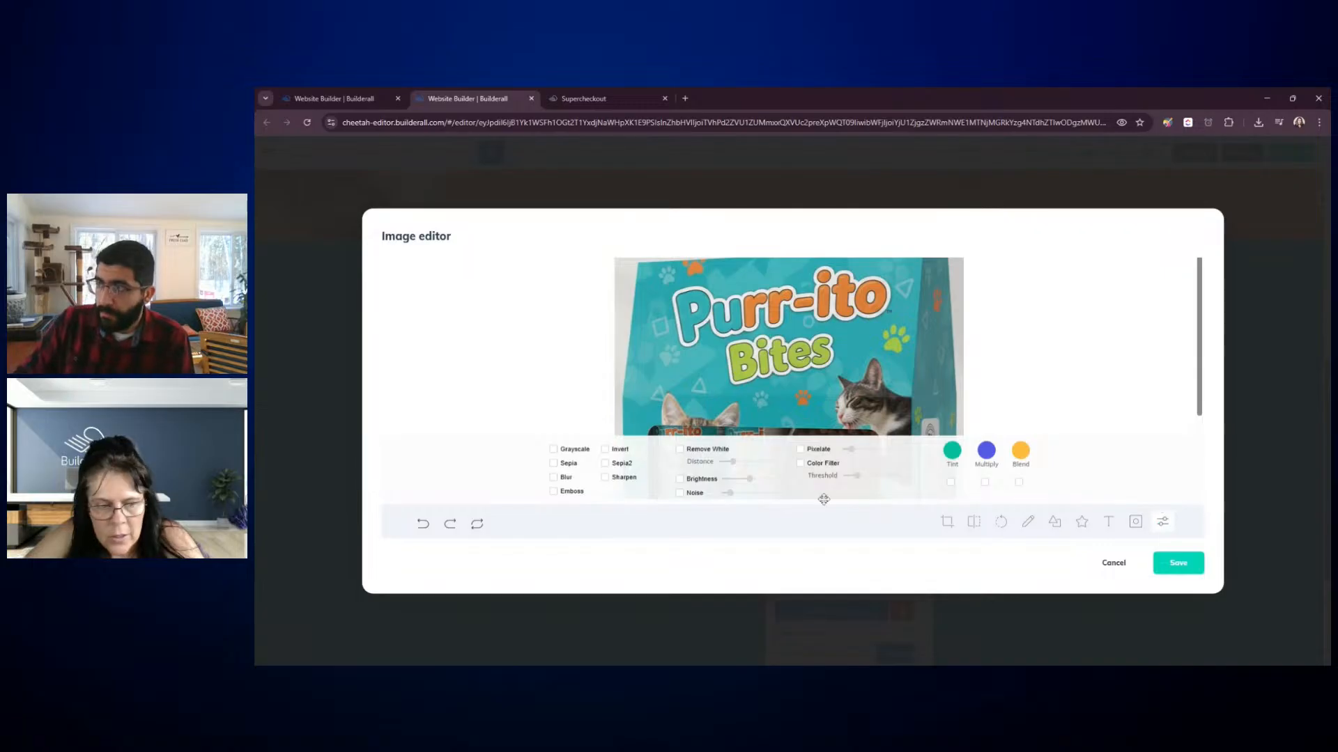
{"action": "left_click", "coordinate": [688, 451]}
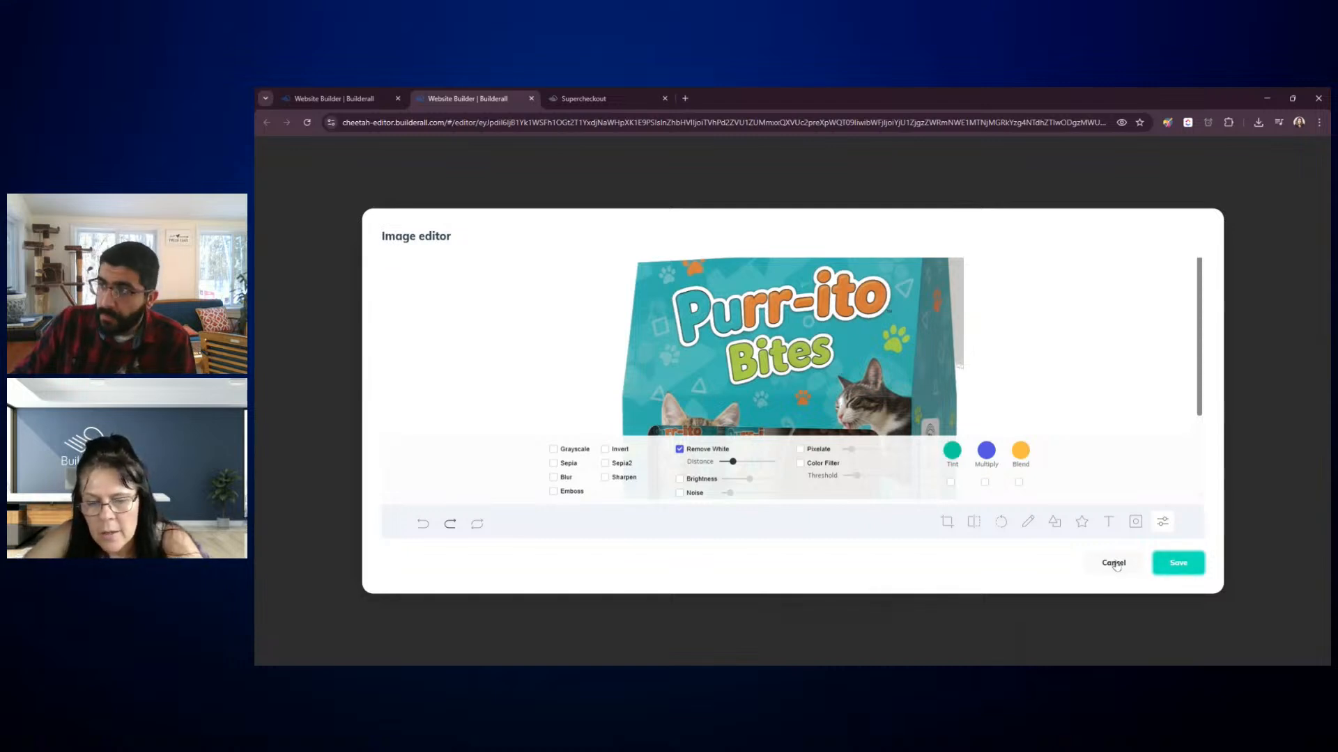
{"action": "left_click", "coordinate": [1178, 563]}
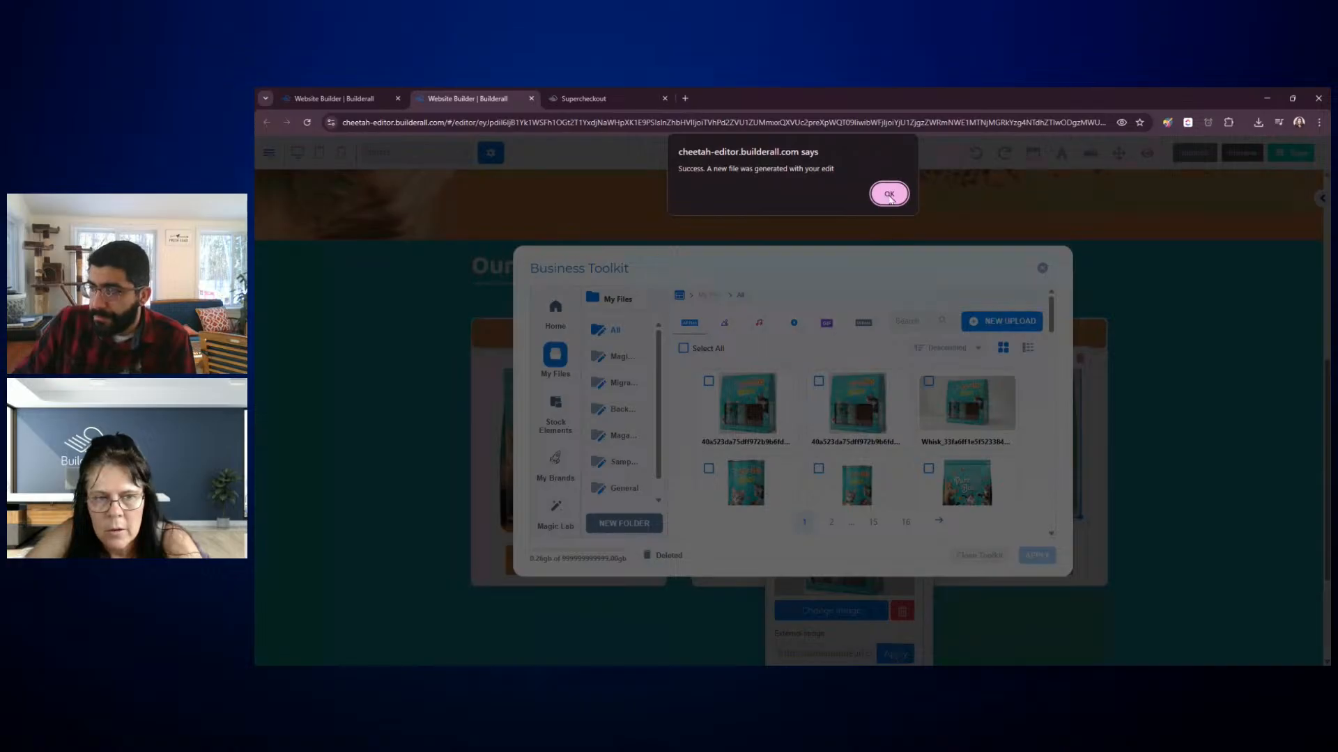
{"action": "left_click", "coordinate": [889, 194]}
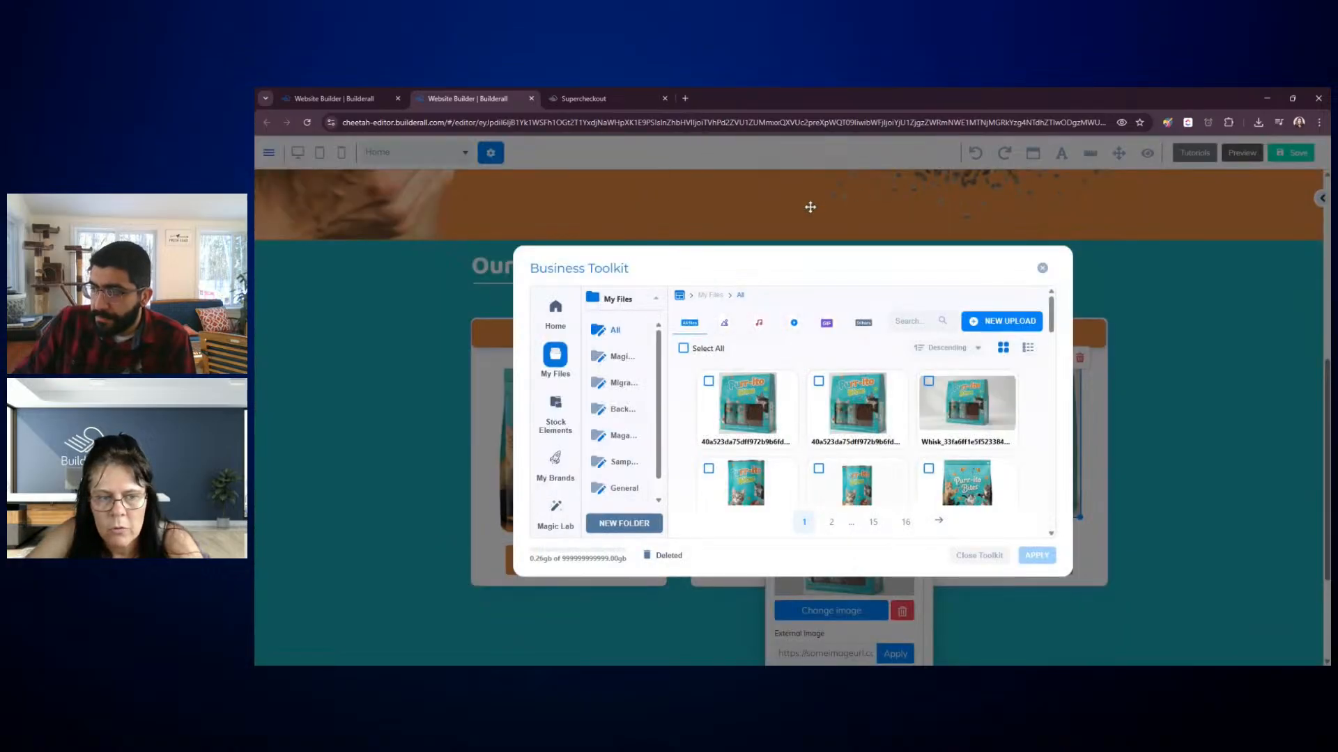
Swap the Combo card's picture for the newest combo pack image, edited with Remove White, and close its image settings
{"action": "left_click", "coordinate": [980, 556]}
{"action": "left_click", "coordinate": [851, 611]}
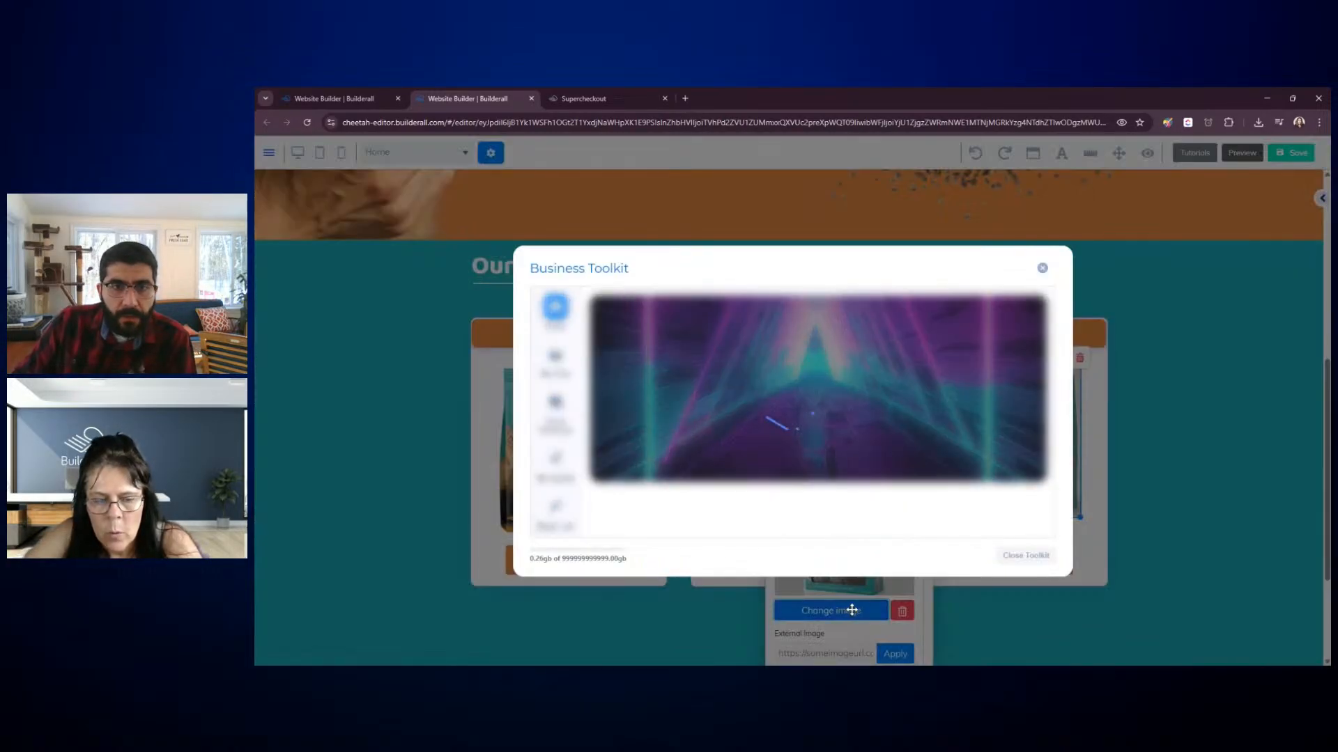
{"action": "left_click", "coordinate": [871, 467]}
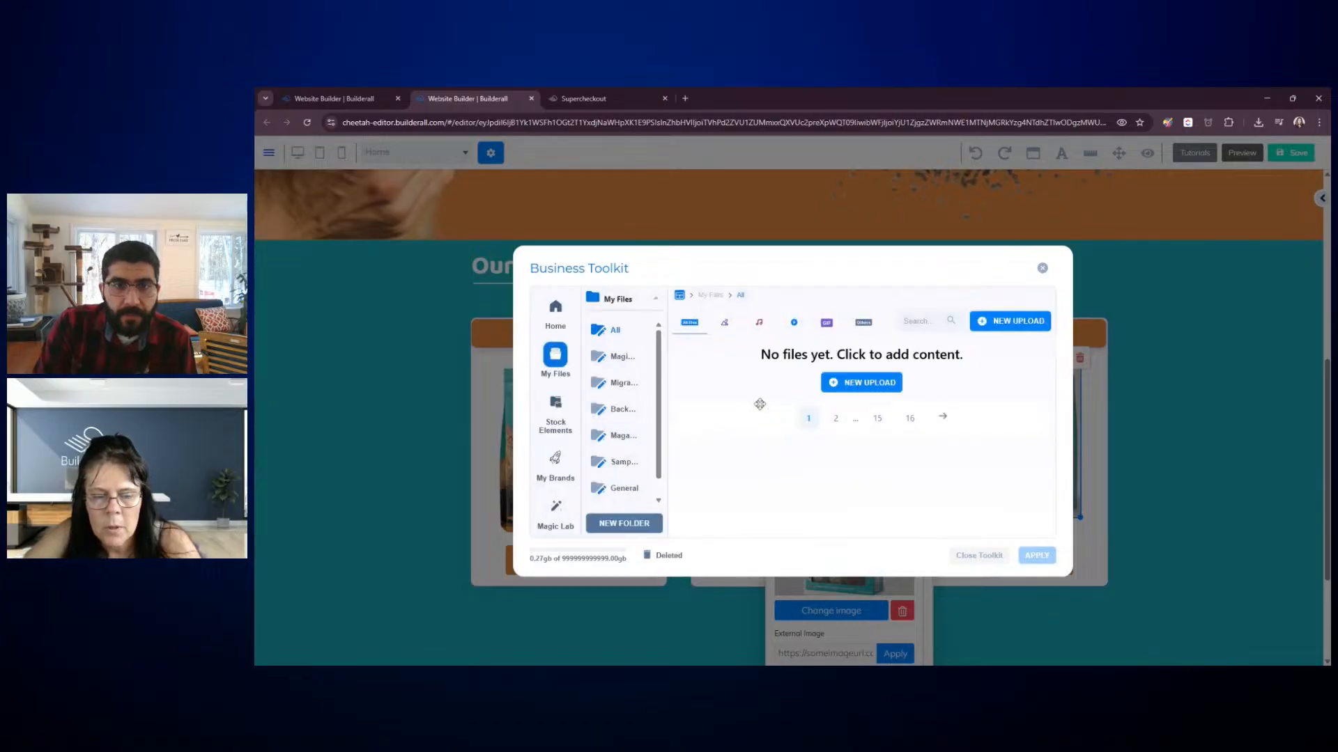
{"action": "left_click", "coordinate": [760, 433]}
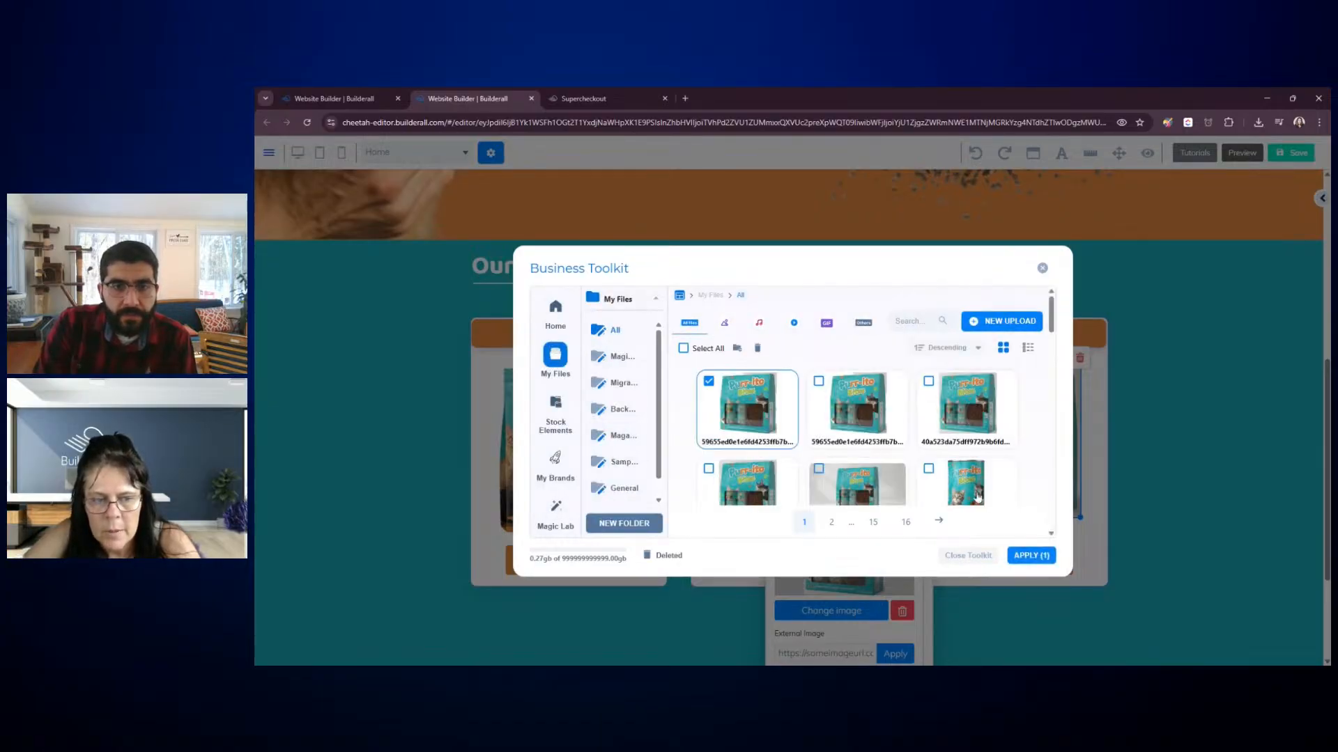
{"action": "left_click", "coordinate": [1036, 556]}
{"action": "left_click", "coordinate": [1178, 527]}
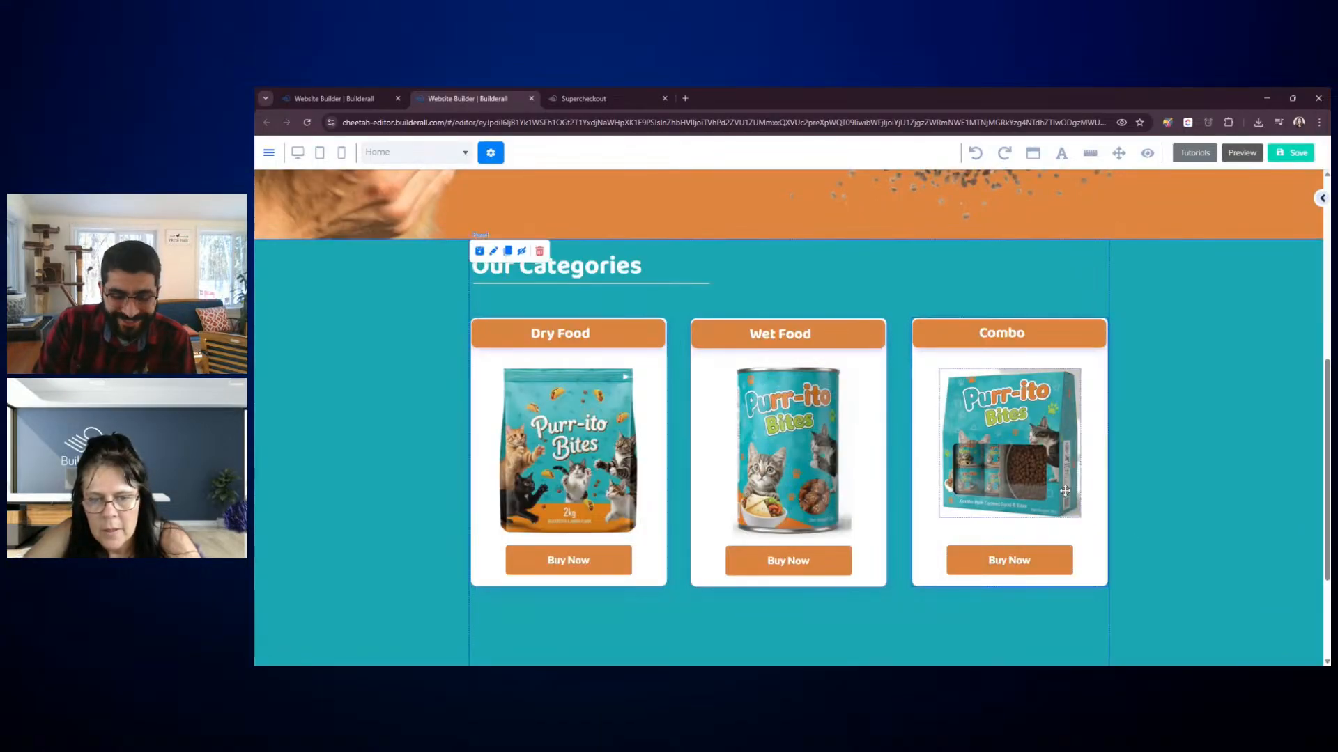
Enlarge the combo pack picture slightly so it fills more of the Combo card, and deselect it
{"action": "left_click", "coordinate": [1057, 483]}
{"action": "left_click_drag", "start_coordinate": [1081, 520], "coordinate": [1049, 493]}
{"action": "left_click", "coordinate": [1170, 547]}
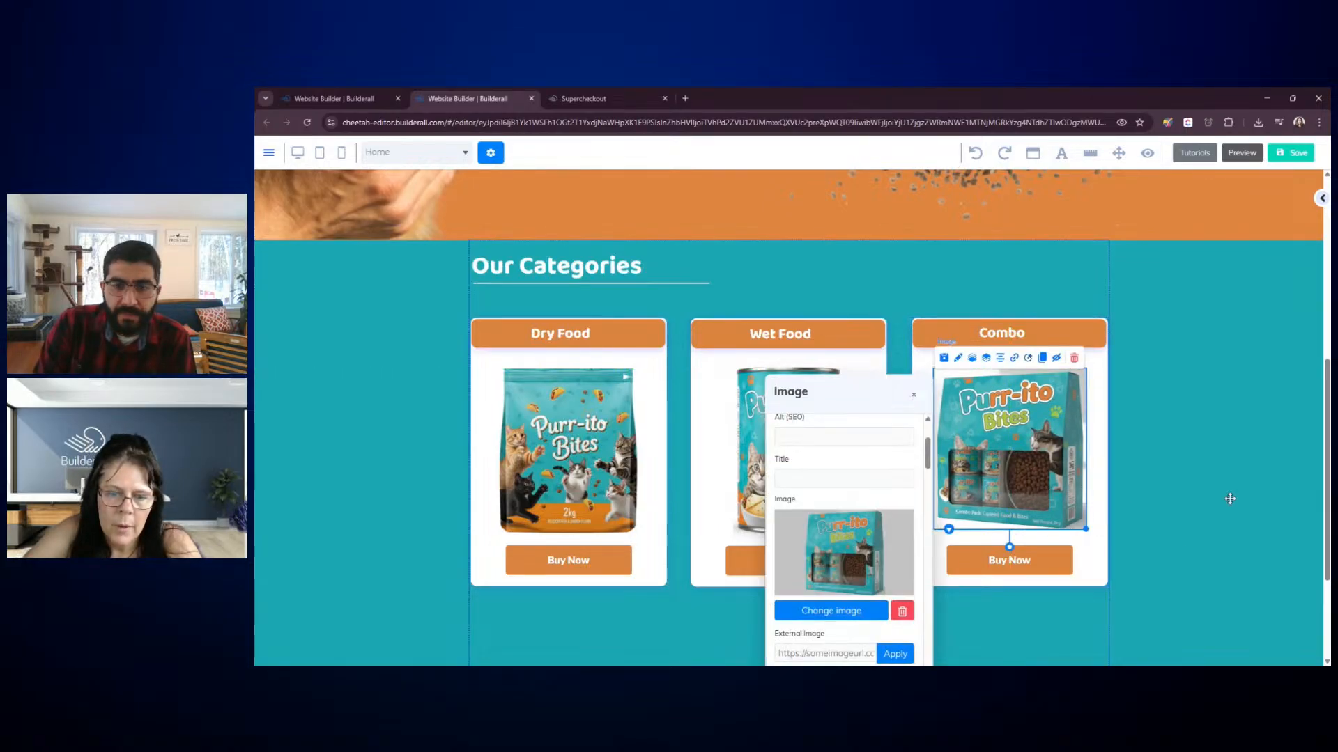
{"action": "left_click", "coordinate": [1219, 533]}
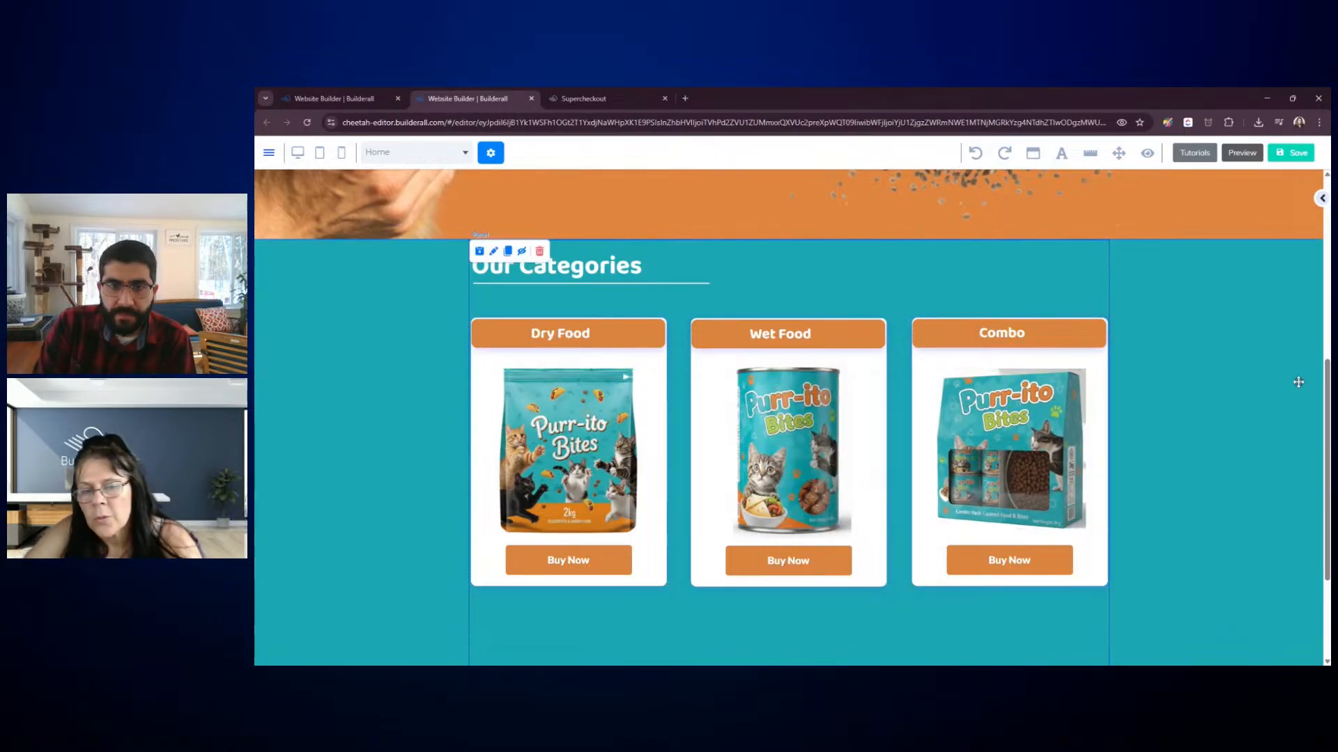
Save the website without publishing it and return to the Our Categories section
{"action": "left_click", "coordinate": [1292, 154]}
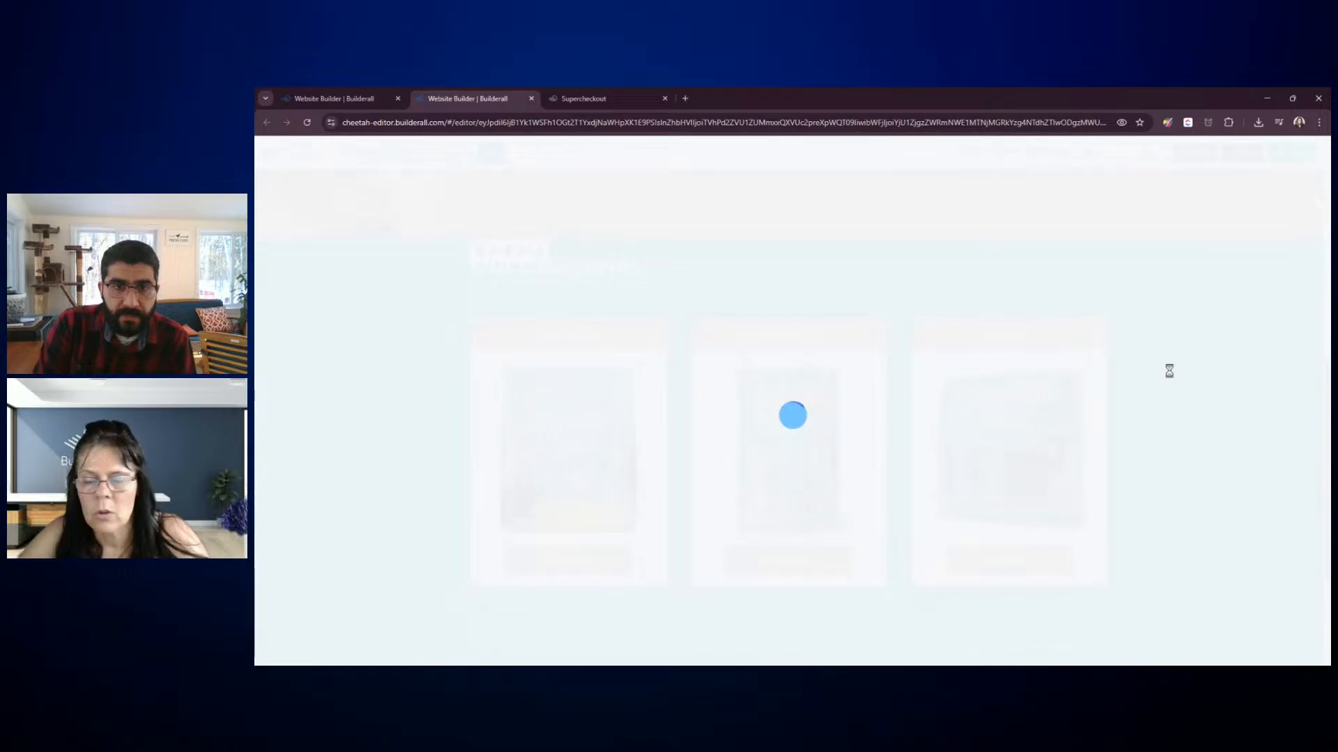
{"action": "scroll", "coordinate": [790, 642], "scroll_direction": "down", "scroll_amount": 2}
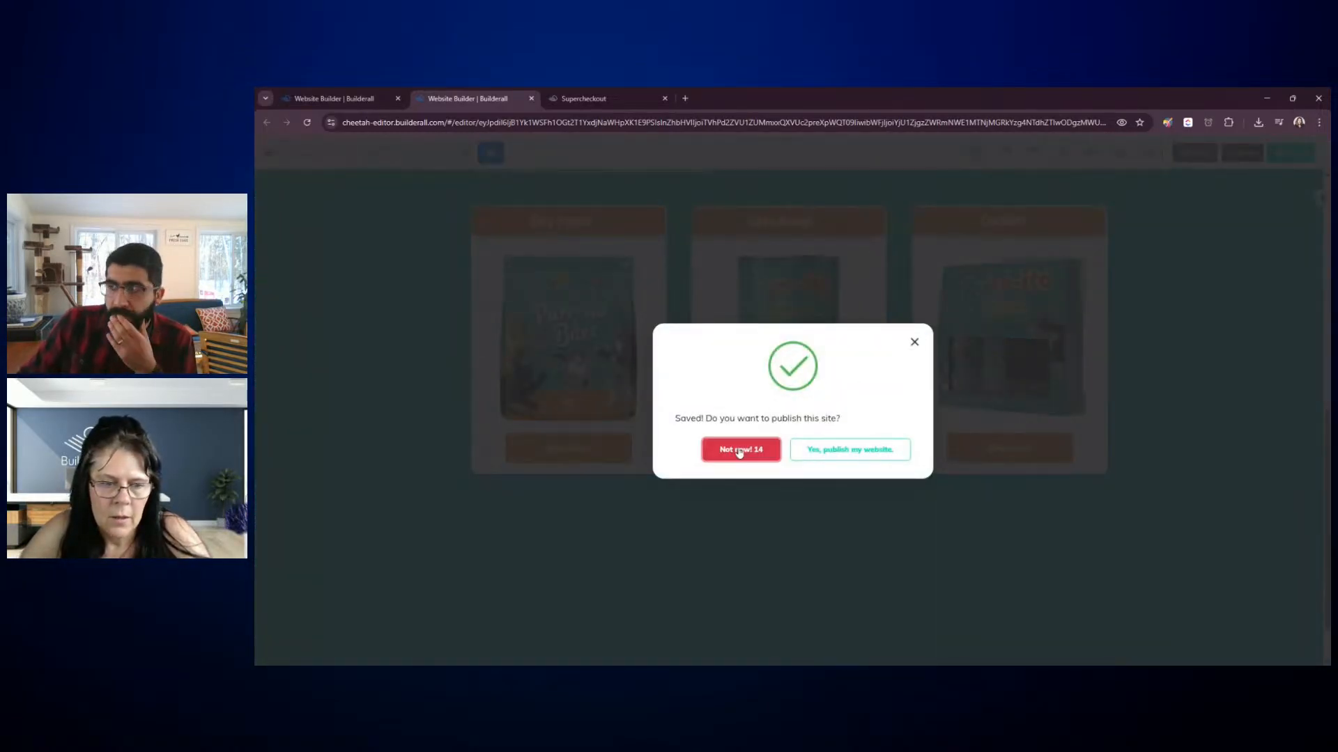
{"action": "left_click", "coordinate": [913, 351]}
{"action": "scroll", "coordinate": [797, 555], "scroll_direction": "down", "scroll_amount": 2}
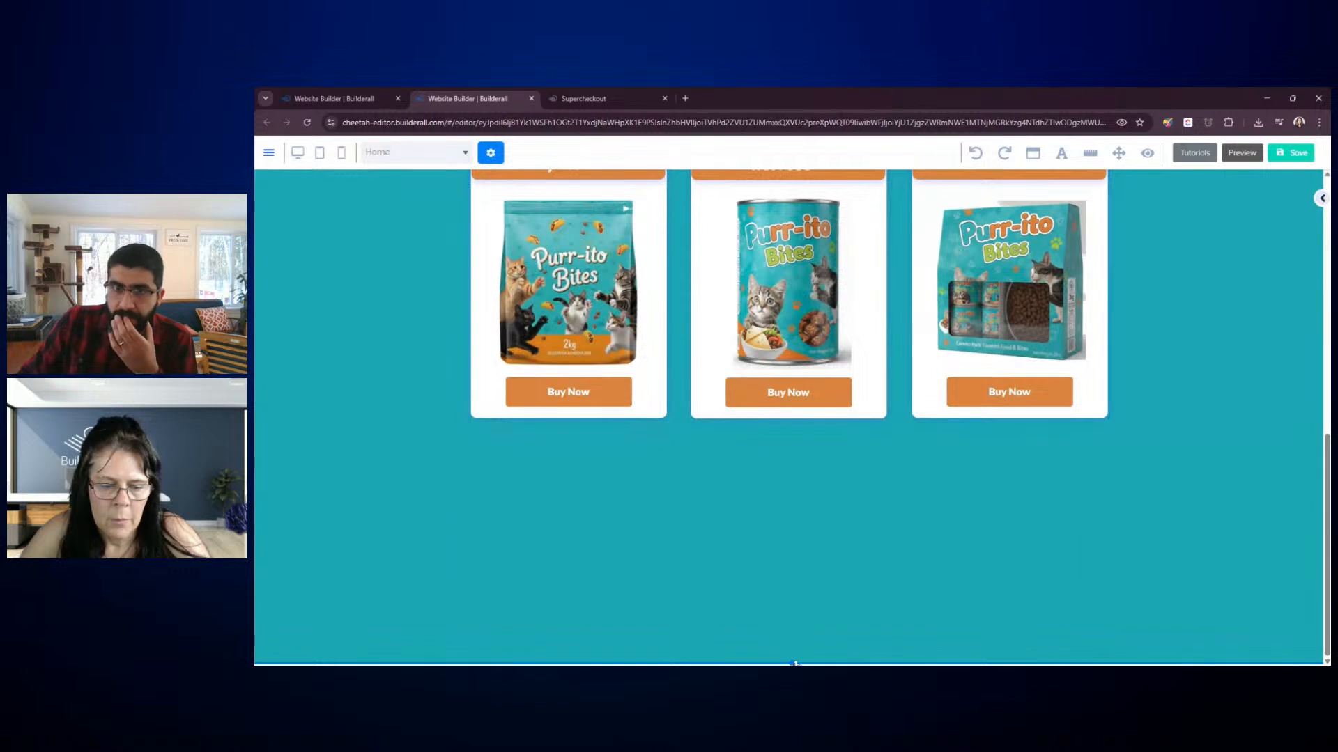
{"action": "scroll", "coordinate": [801, 544], "scroll_direction": "up", "scroll_amount": 3}
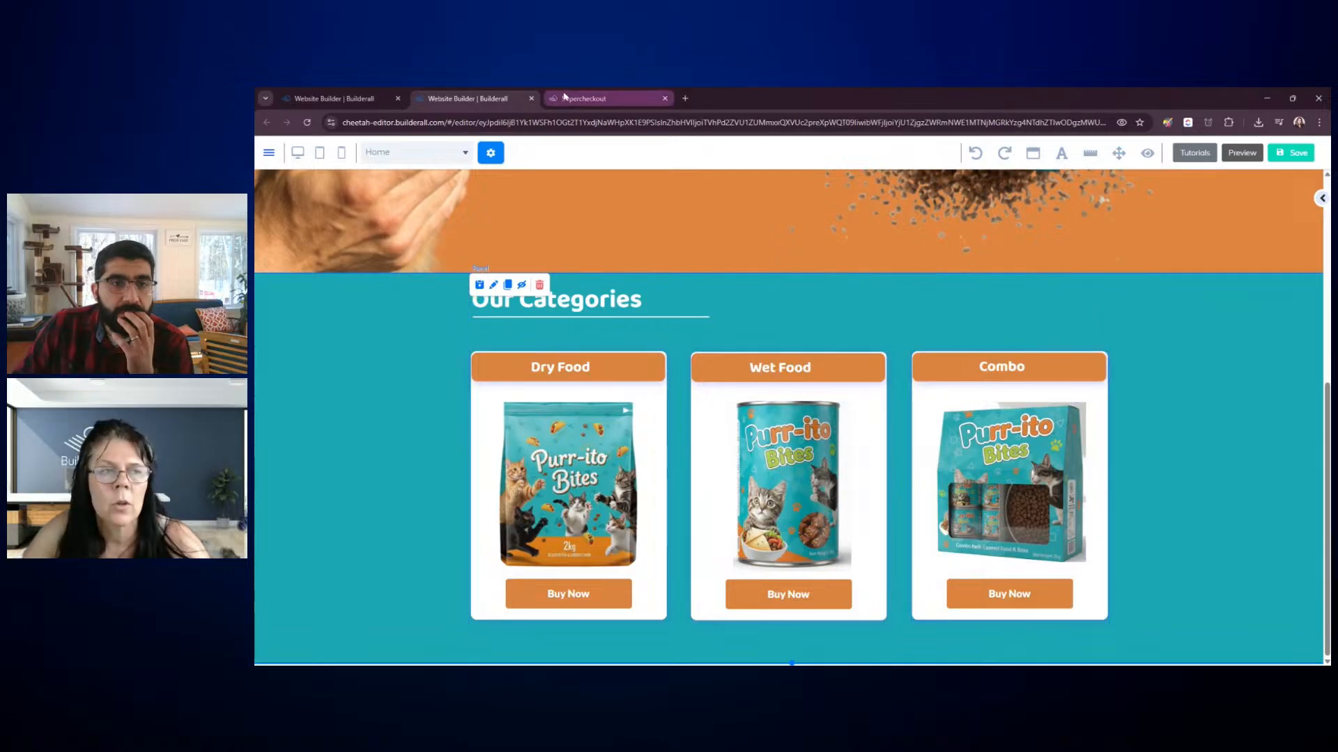
Switch to SuperCheckout's Ecommerce page and try the Food or drinks category in the Shopping URL Generator
{"action": "left_click", "coordinate": [565, 99]}
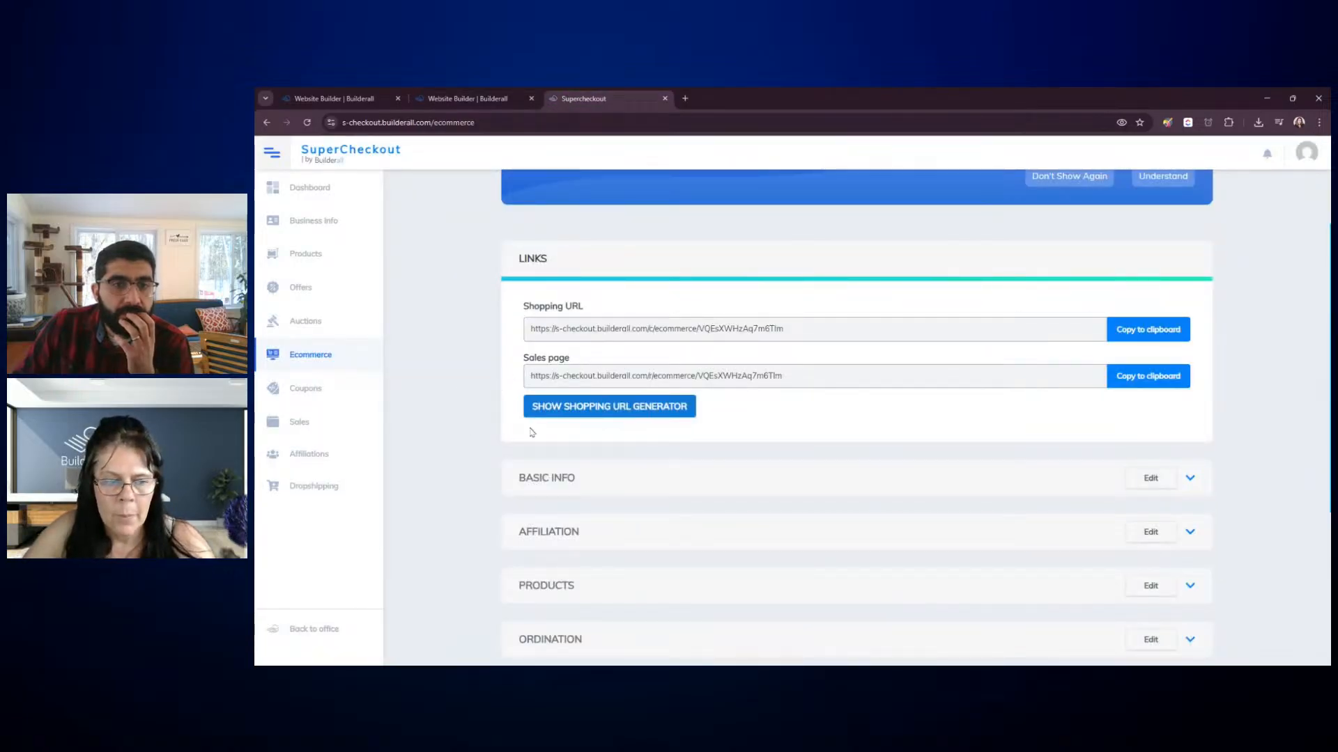
{"action": "left_click", "coordinate": [615, 418]}
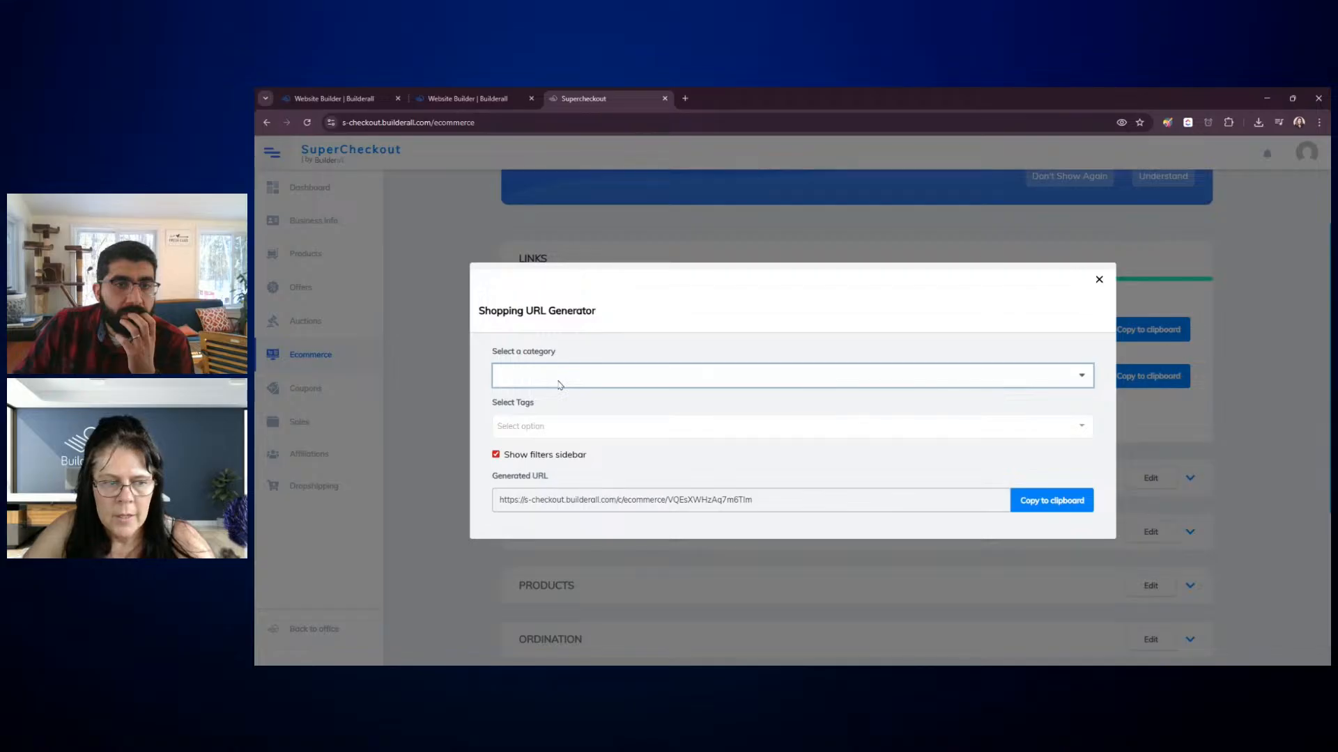
{"action": "left_click", "coordinate": [552, 408]}
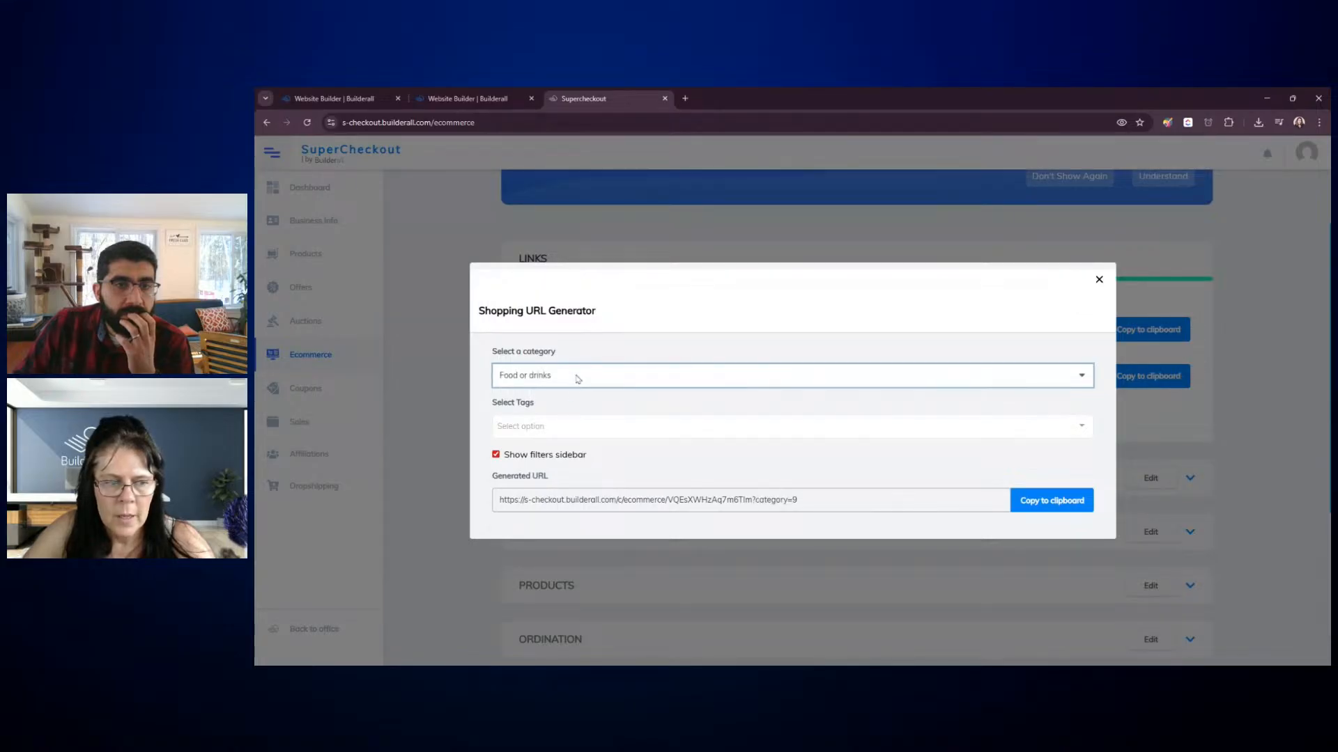
{"action": "left_click", "coordinate": [401, 395]}
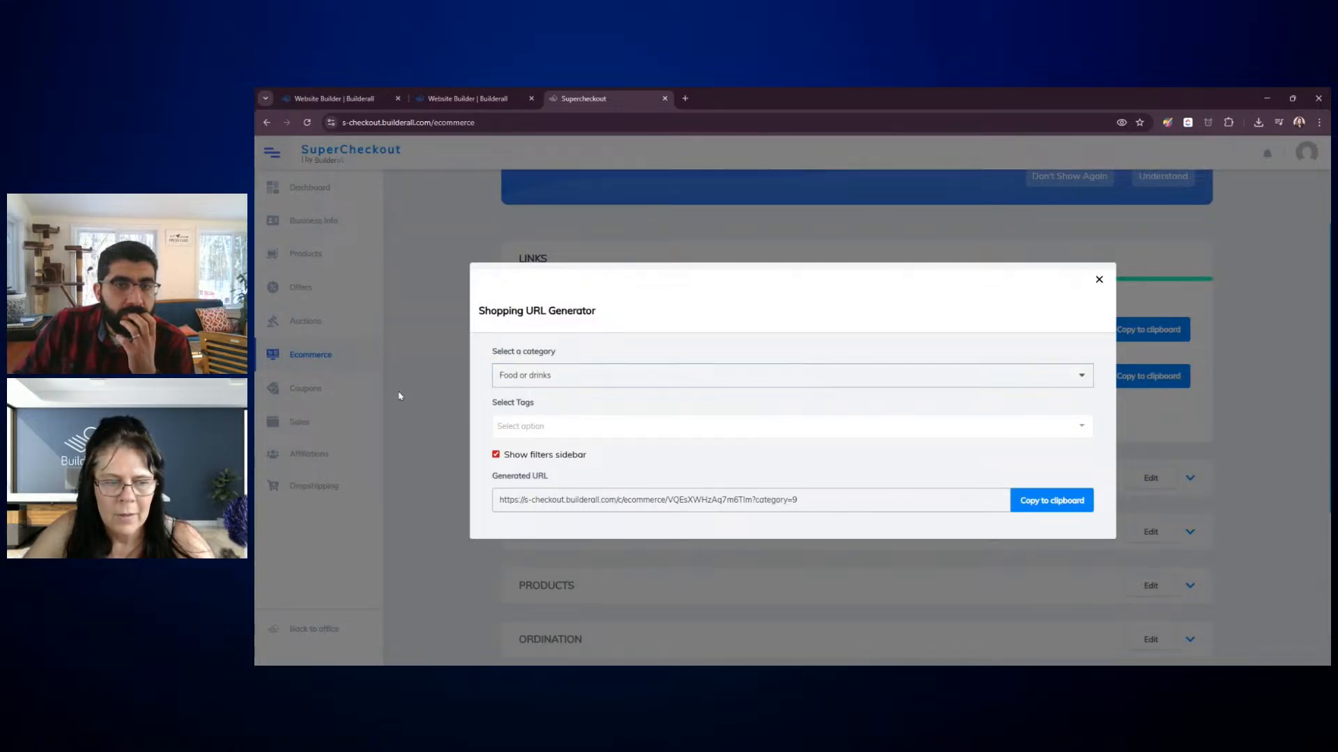
Generate a shopping URL with only the Dry Food tag selected, keeping the filters sidebar shown, and copy it
{"action": "left_click", "coordinate": [572, 411]}
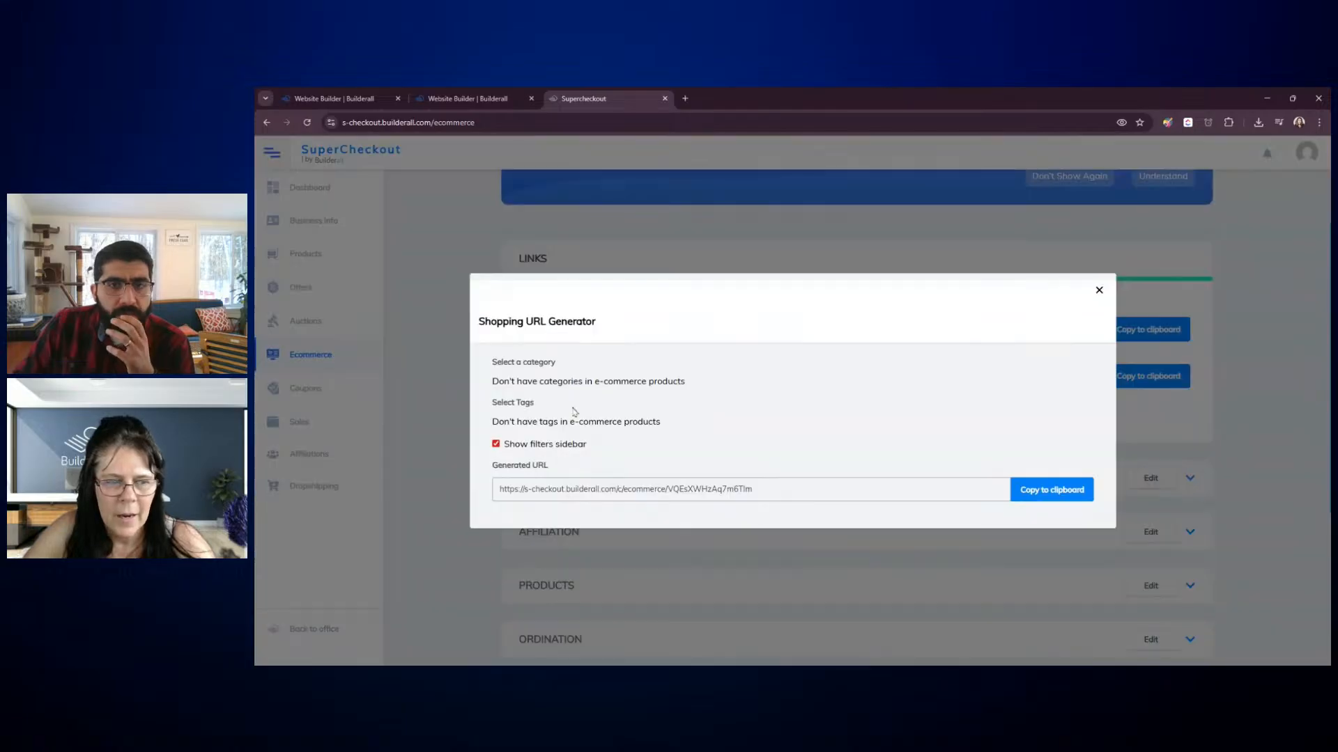
{"action": "left_click", "coordinate": [527, 426]}
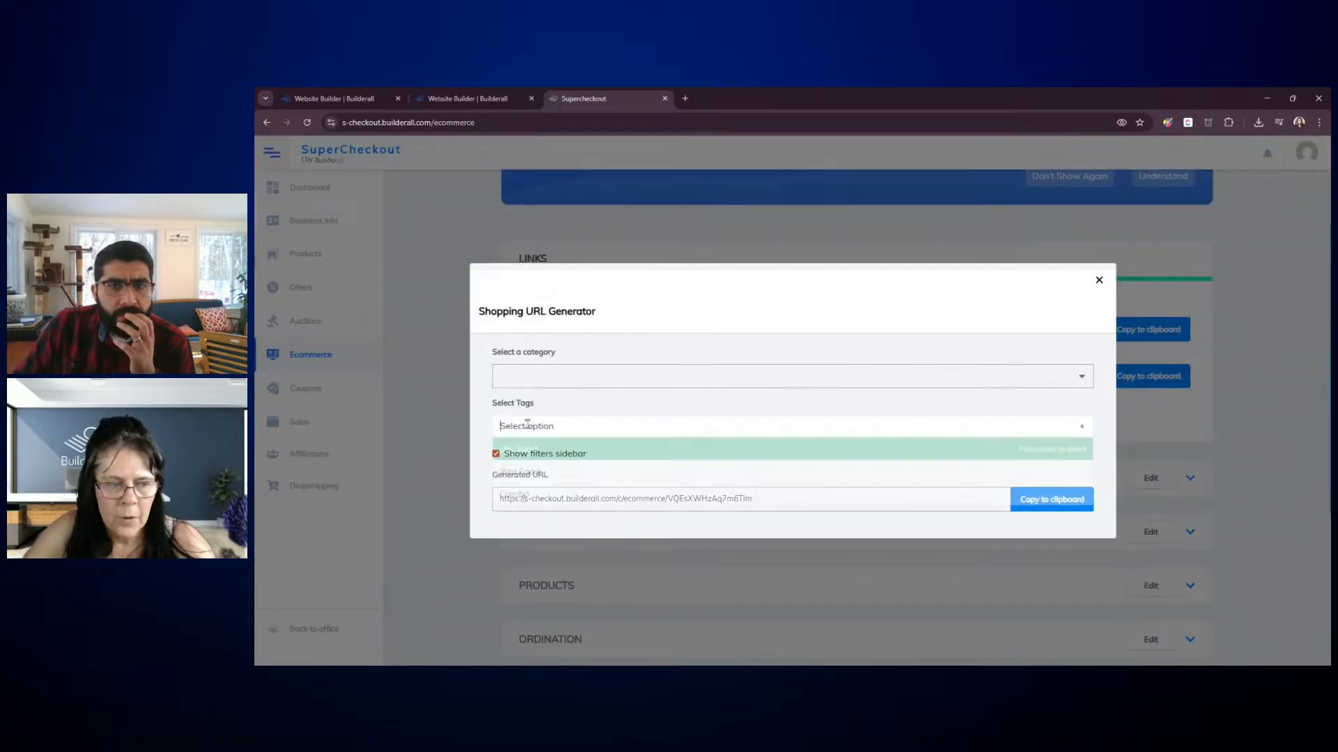
{"action": "left_click", "coordinate": [520, 456]}
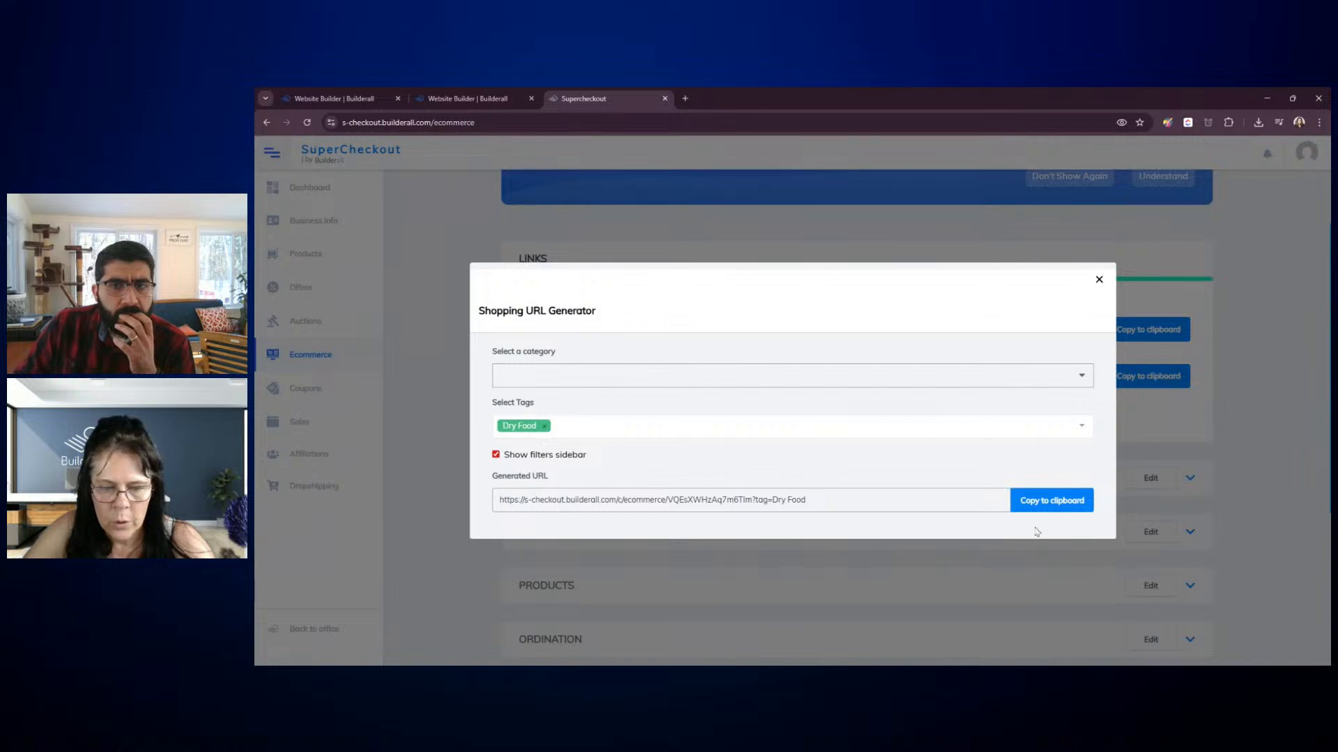
{"action": "left_click", "coordinate": [1047, 507]}
Back in the Website Builder, link the Dry Food card's Buy Now button to the copied shopping URL, opening in the same tab
{"action": "left_click", "coordinate": [470, 98]}
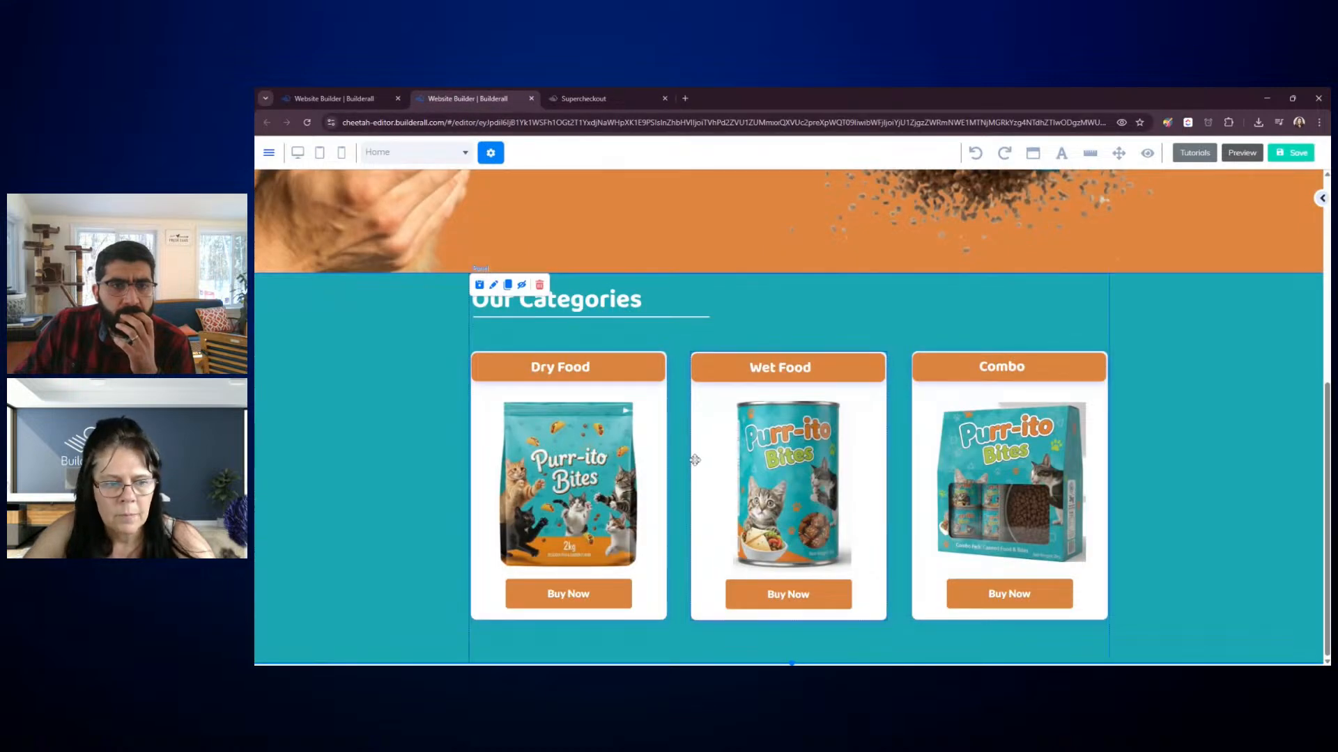
{"action": "left_click", "coordinate": [561, 594]}
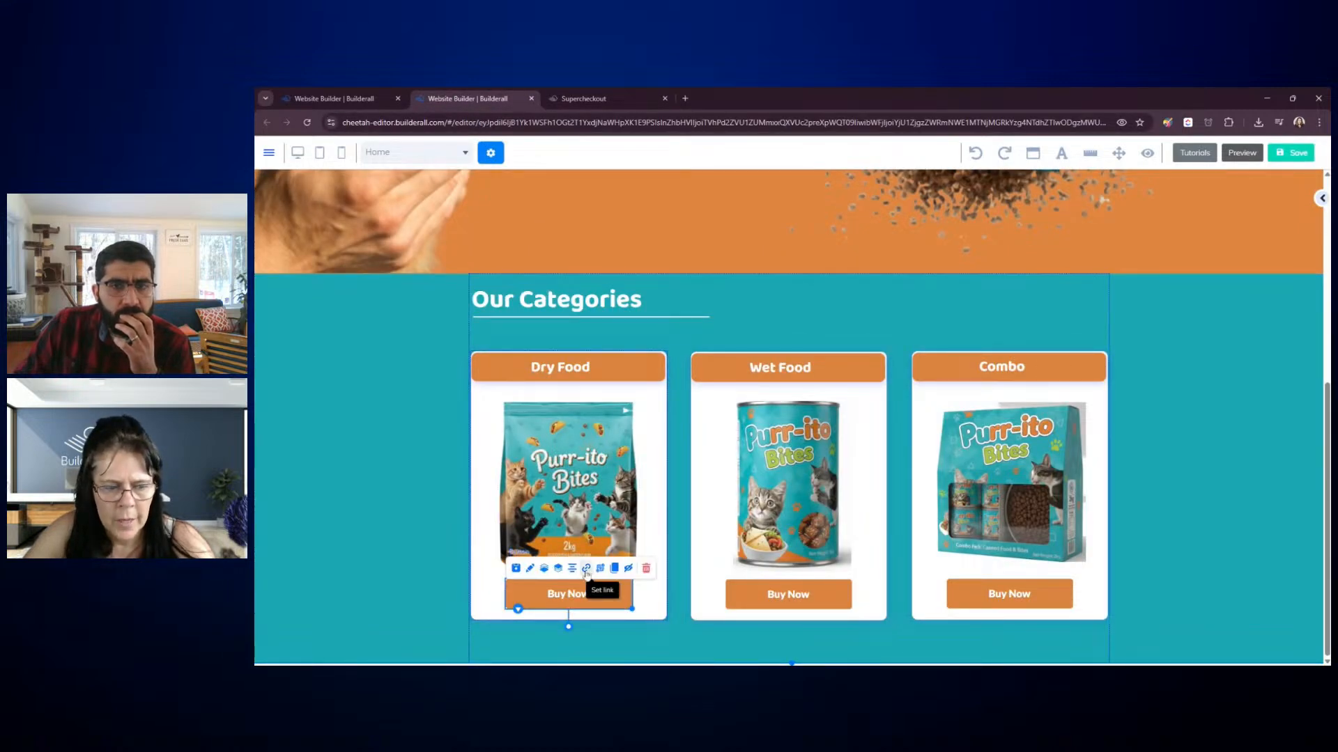
{"action": "left_click", "coordinate": [586, 569]}
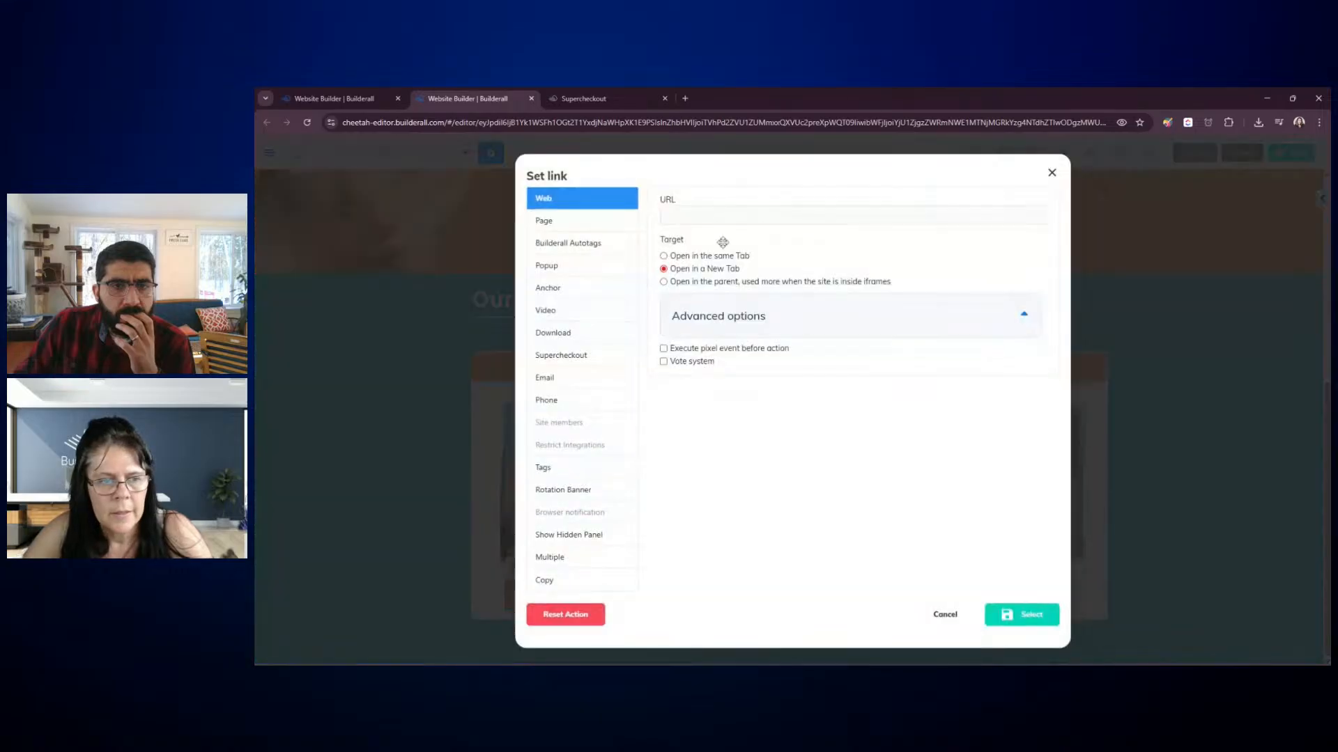
{"action": "left_click", "coordinate": [708, 210]}
{"action": "key", "text": "ctrl+v"}
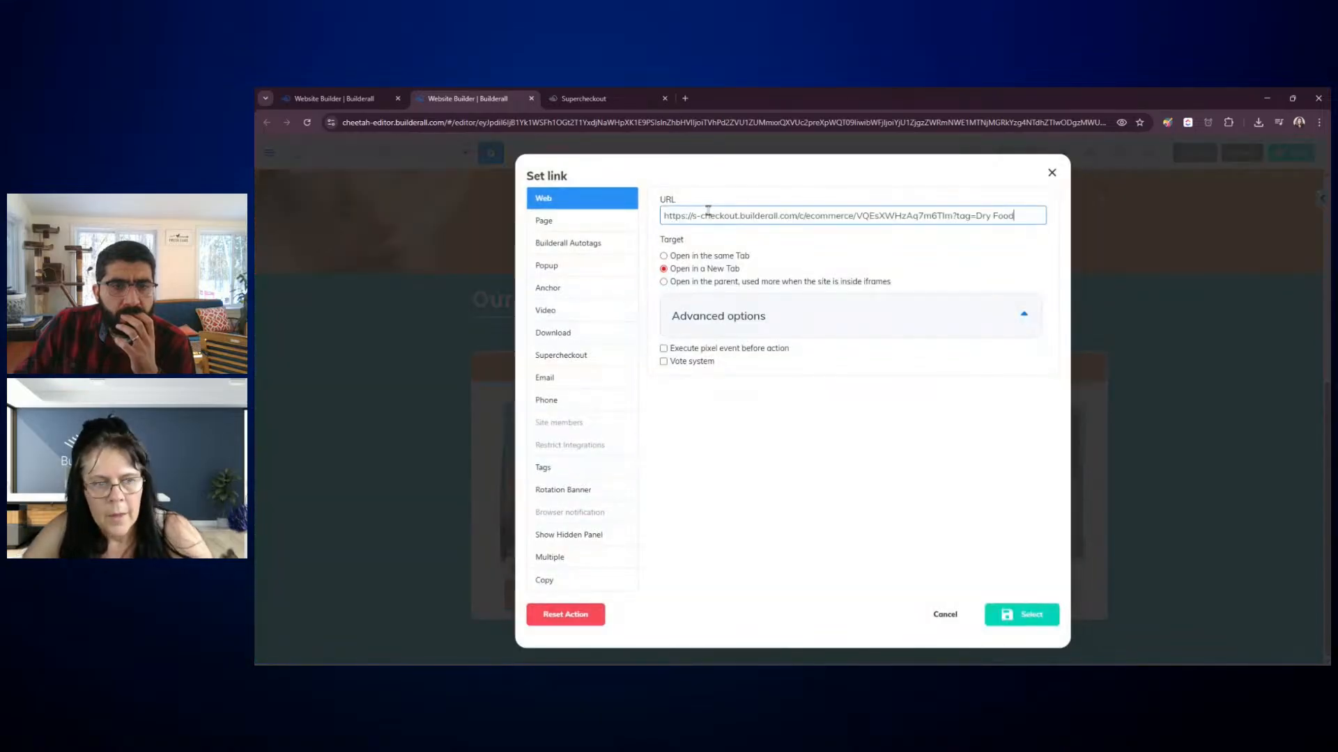
{"action": "left_click", "coordinate": [702, 257]}
{"action": "left_click", "coordinate": [1022, 616]}
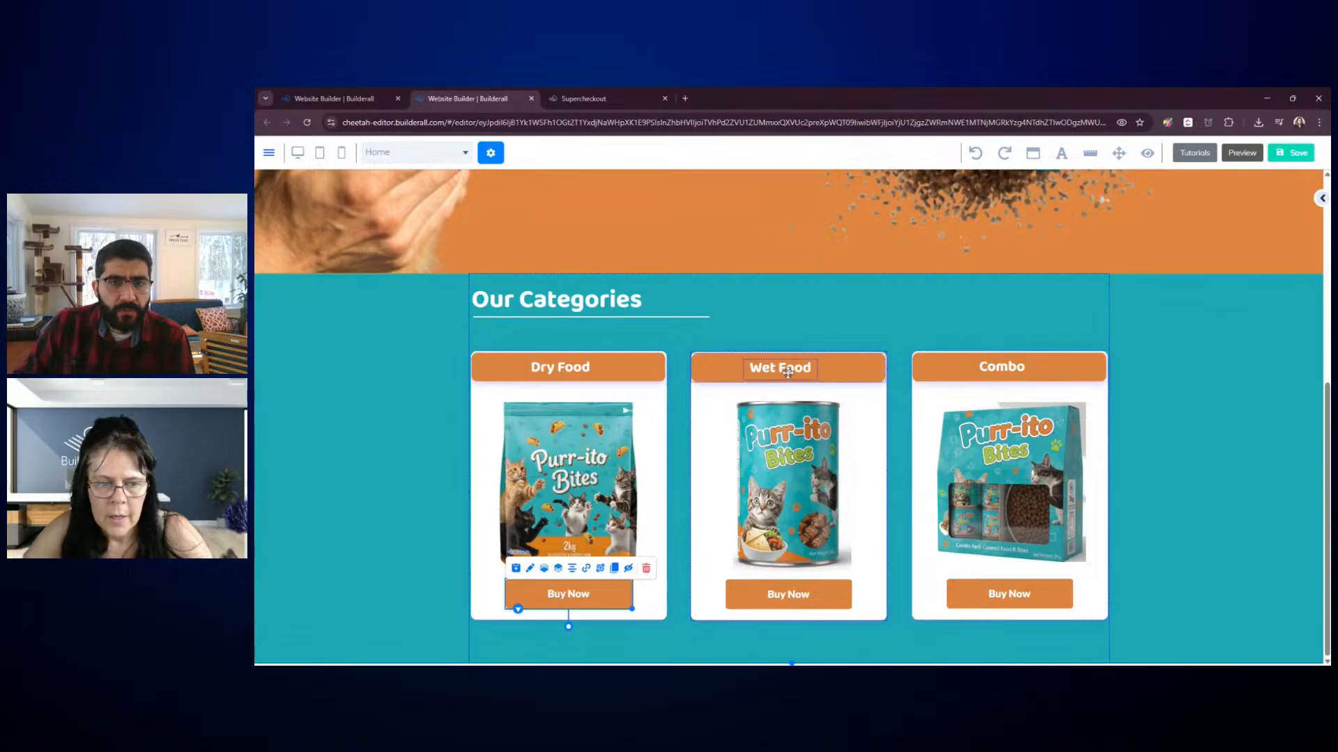
Select the Wet Food card's Buy Now button, then in SuperCheckout generate and copy a shopping URL with only the Wet Food tag
{"action": "left_click", "coordinate": [778, 599]}
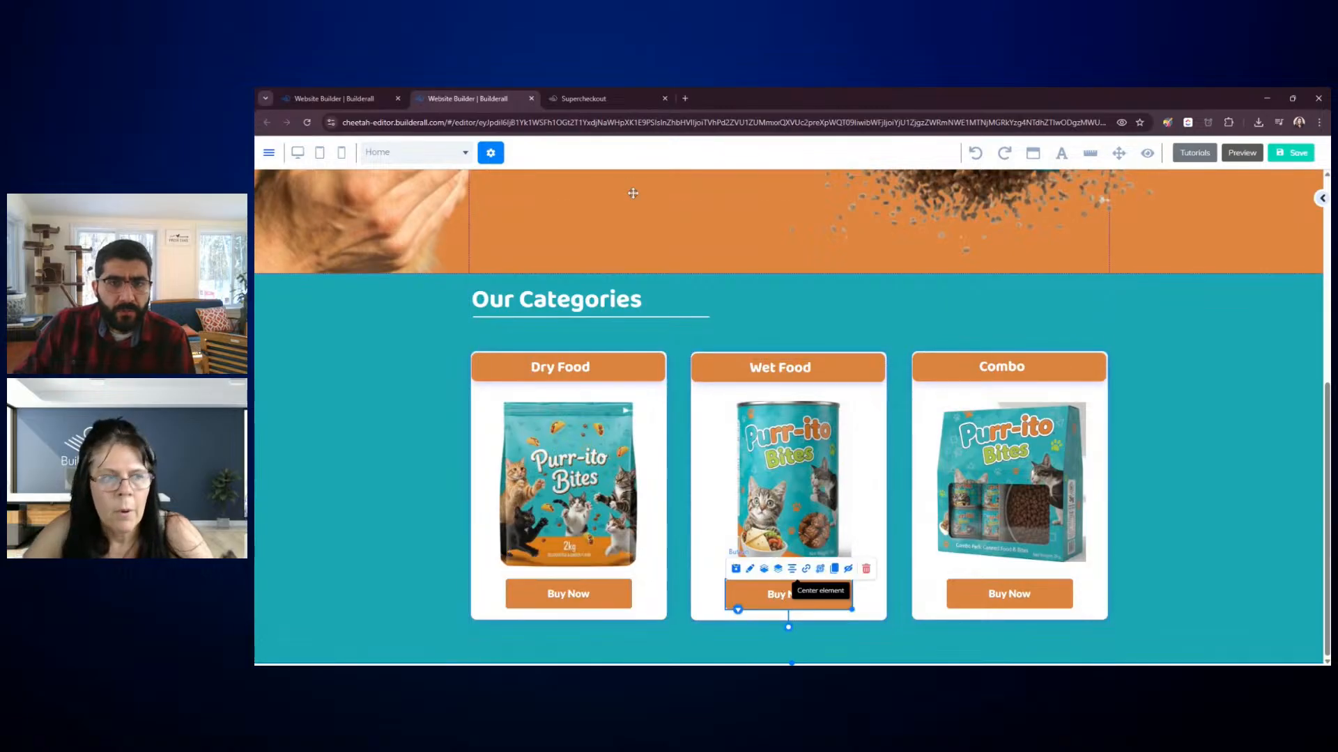
{"action": "left_click", "coordinate": [595, 98]}
{"action": "left_click", "coordinate": [545, 427]}
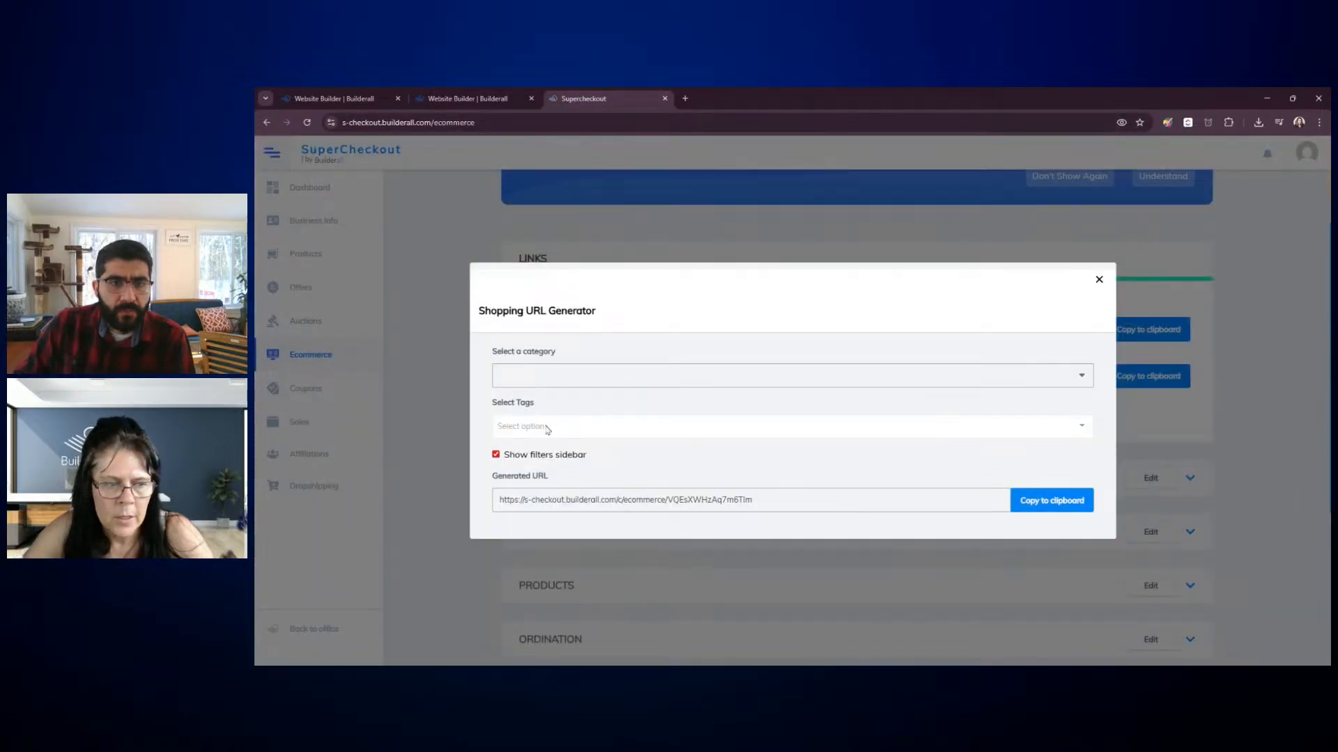
{"action": "left_click", "coordinate": [555, 425]}
{"action": "left_click", "coordinate": [540, 469]}
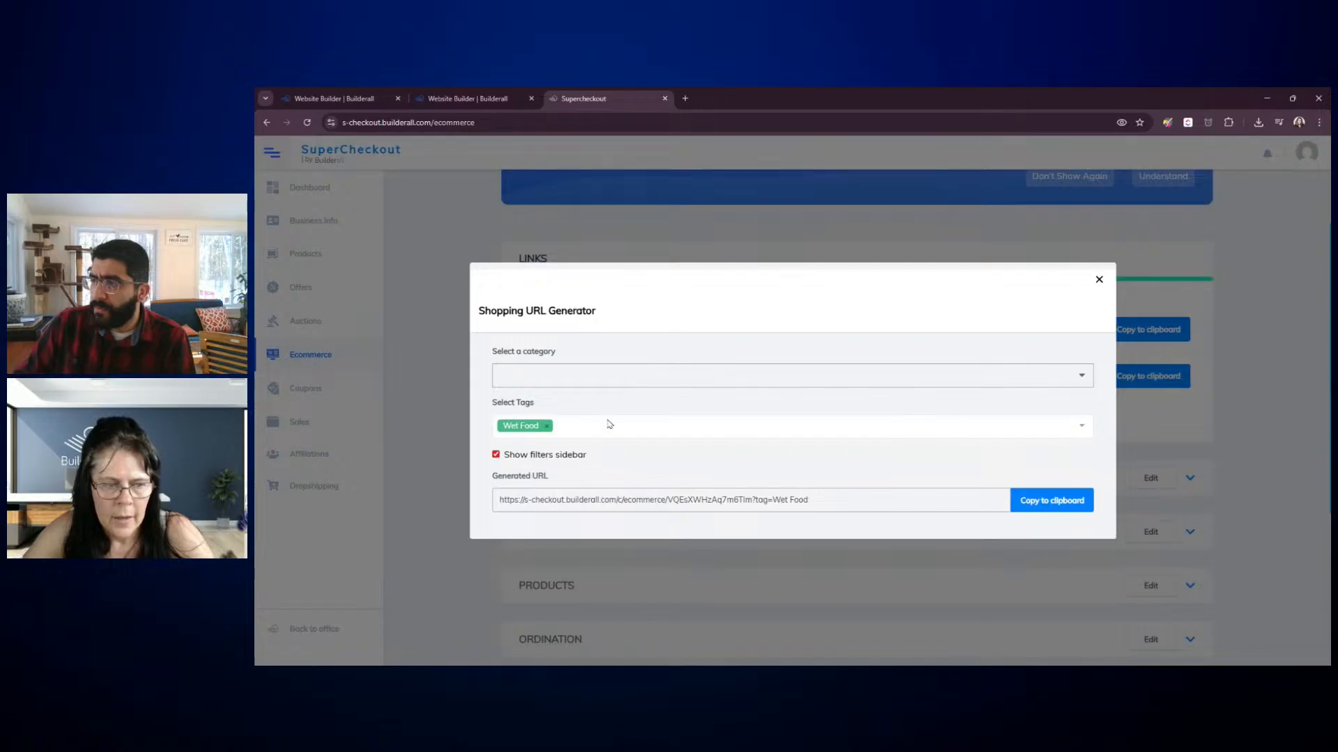
{"action": "left_click", "coordinate": [1045, 507]}
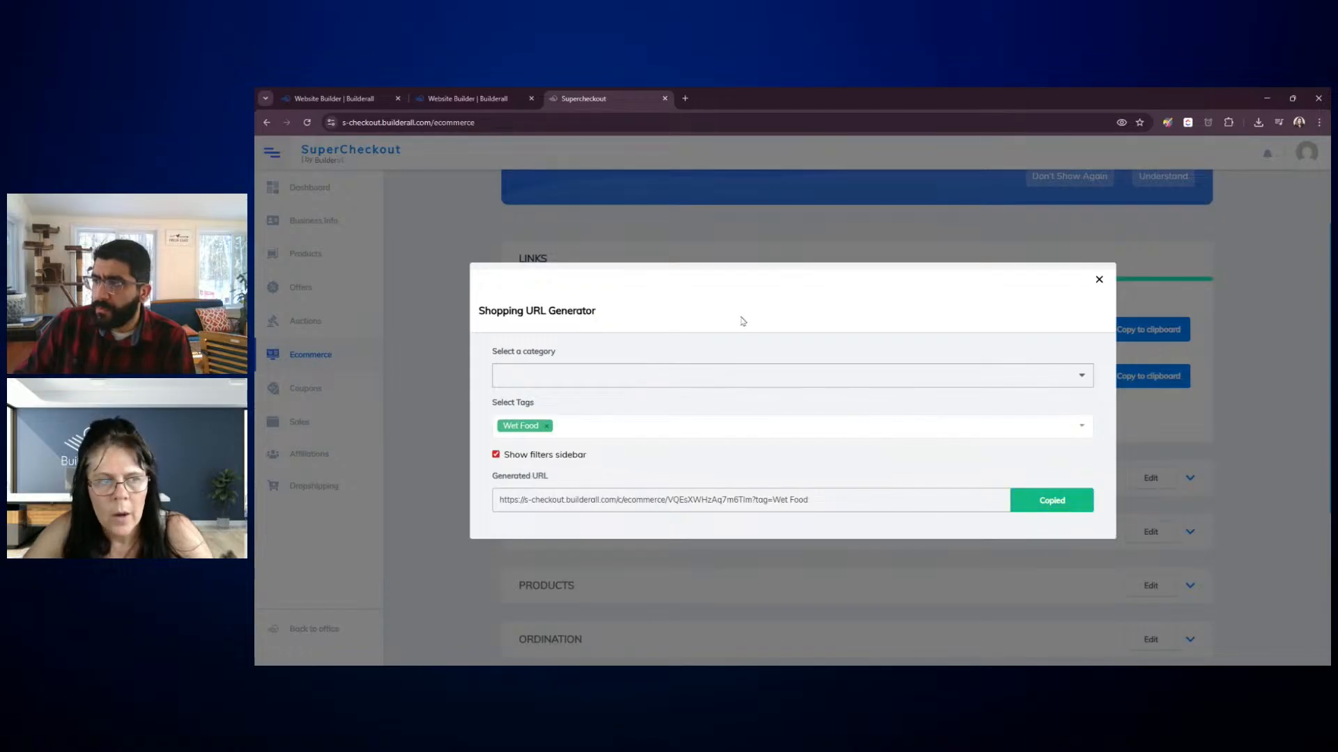
Back in the Website Builder, link the Wet Food card's Buy Now button to the copied shopping URL, opening in the same tab
{"action": "left_click", "coordinate": [485, 98]}
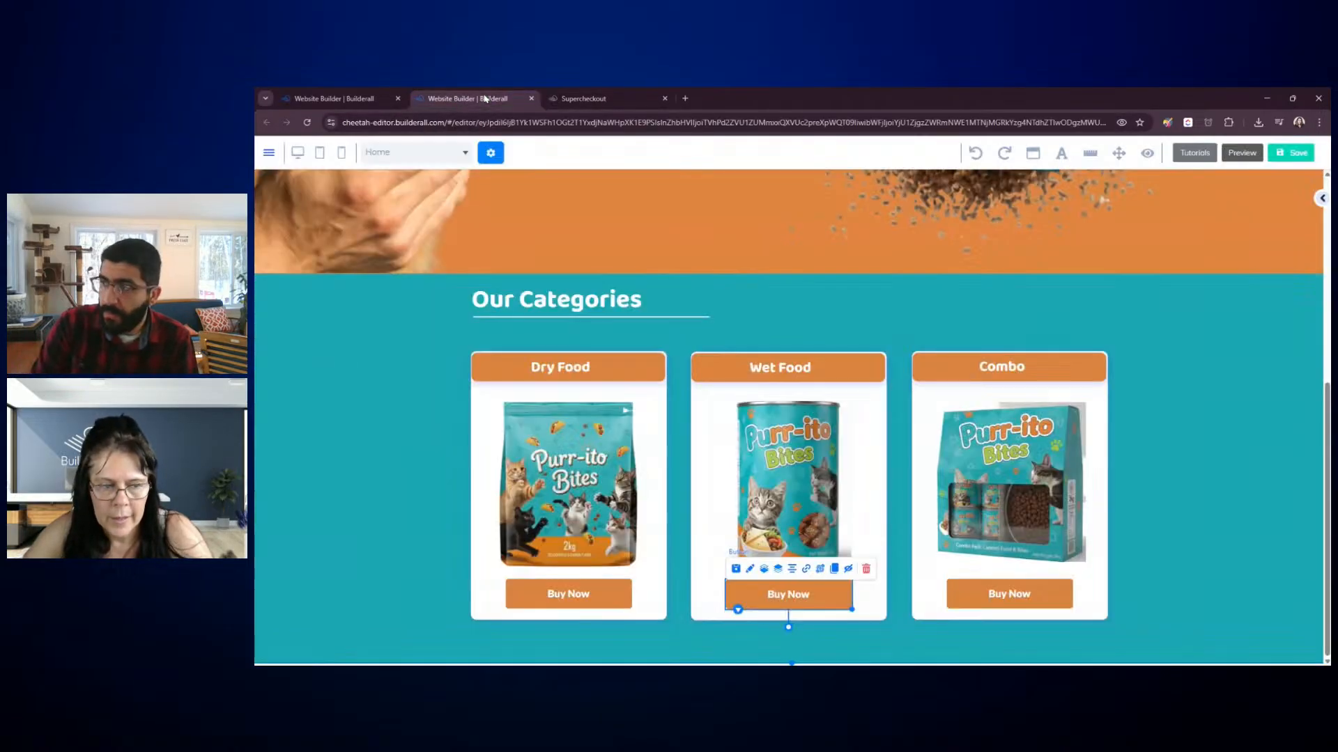
{"action": "left_click", "coordinate": [807, 570]}
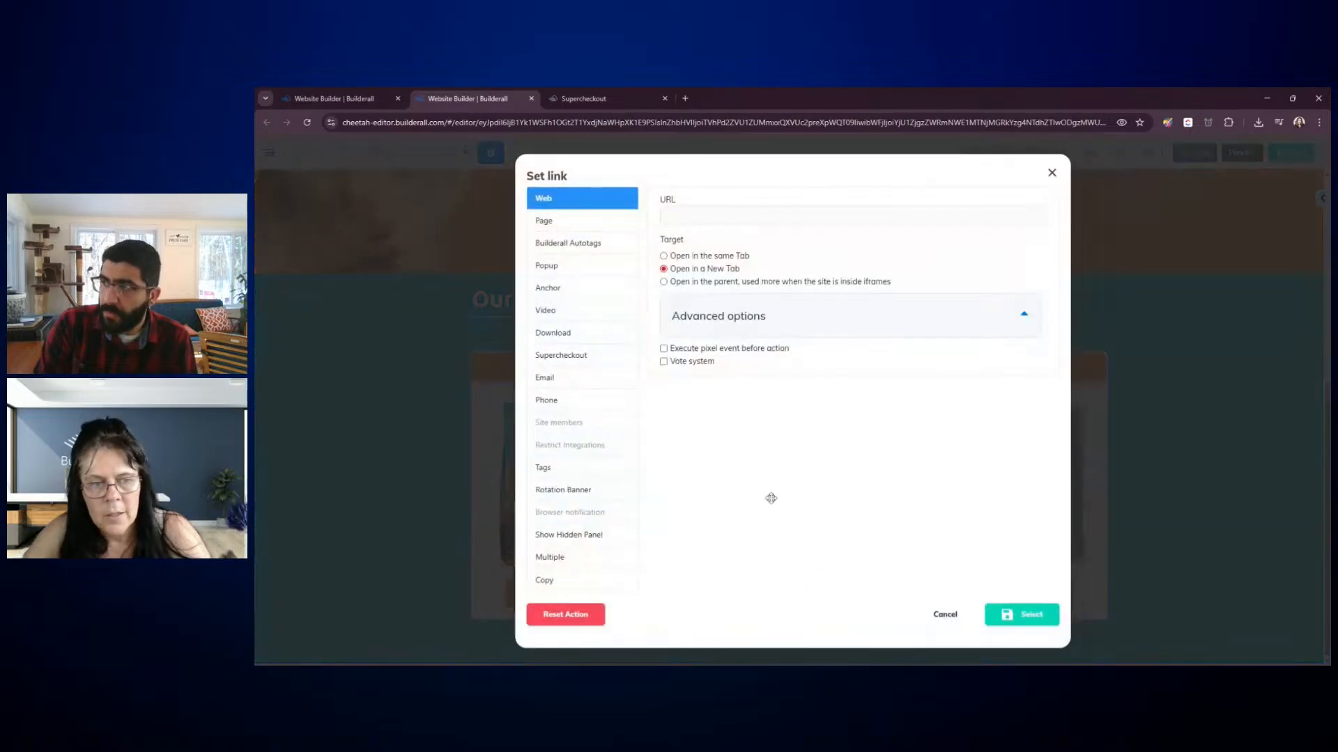
{"action": "left_click", "coordinate": [604, 222]}
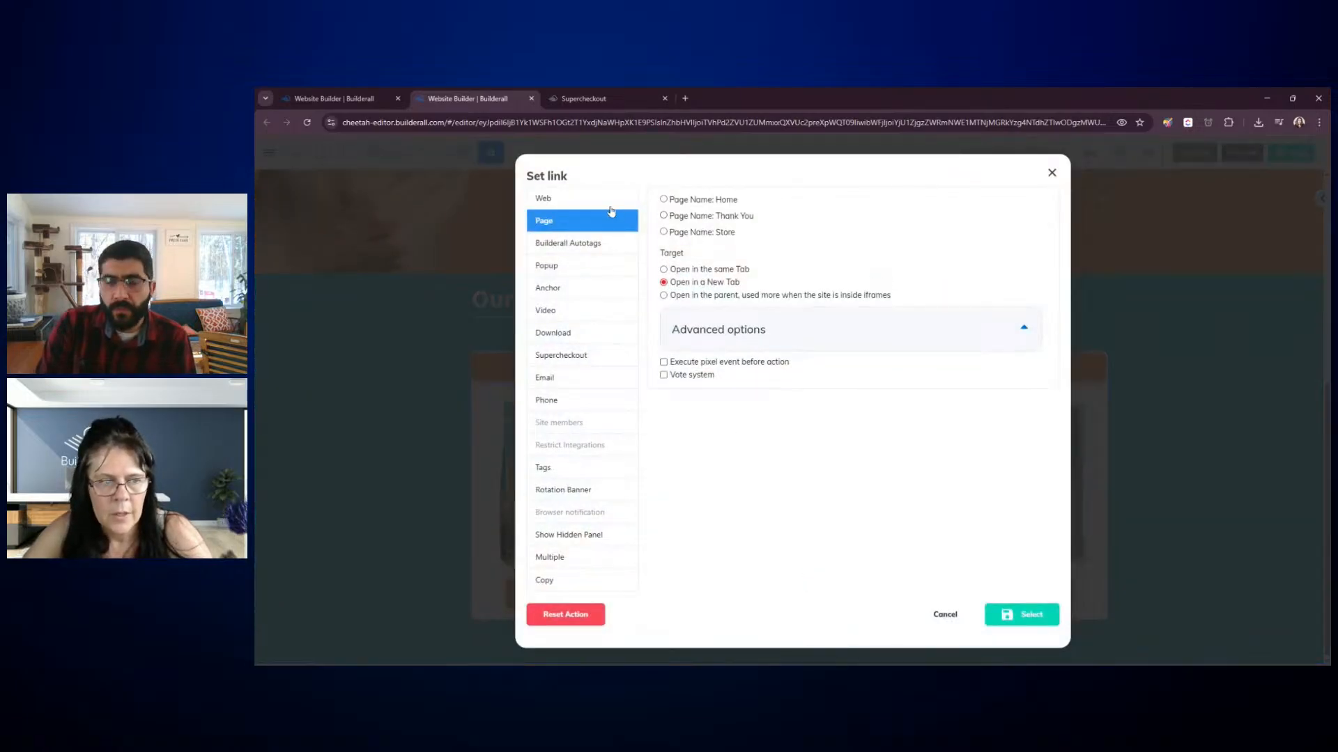
{"action": "left_click", "coordinate": [612, 199]}
{"action": "key", "text": "ctrl+v"}
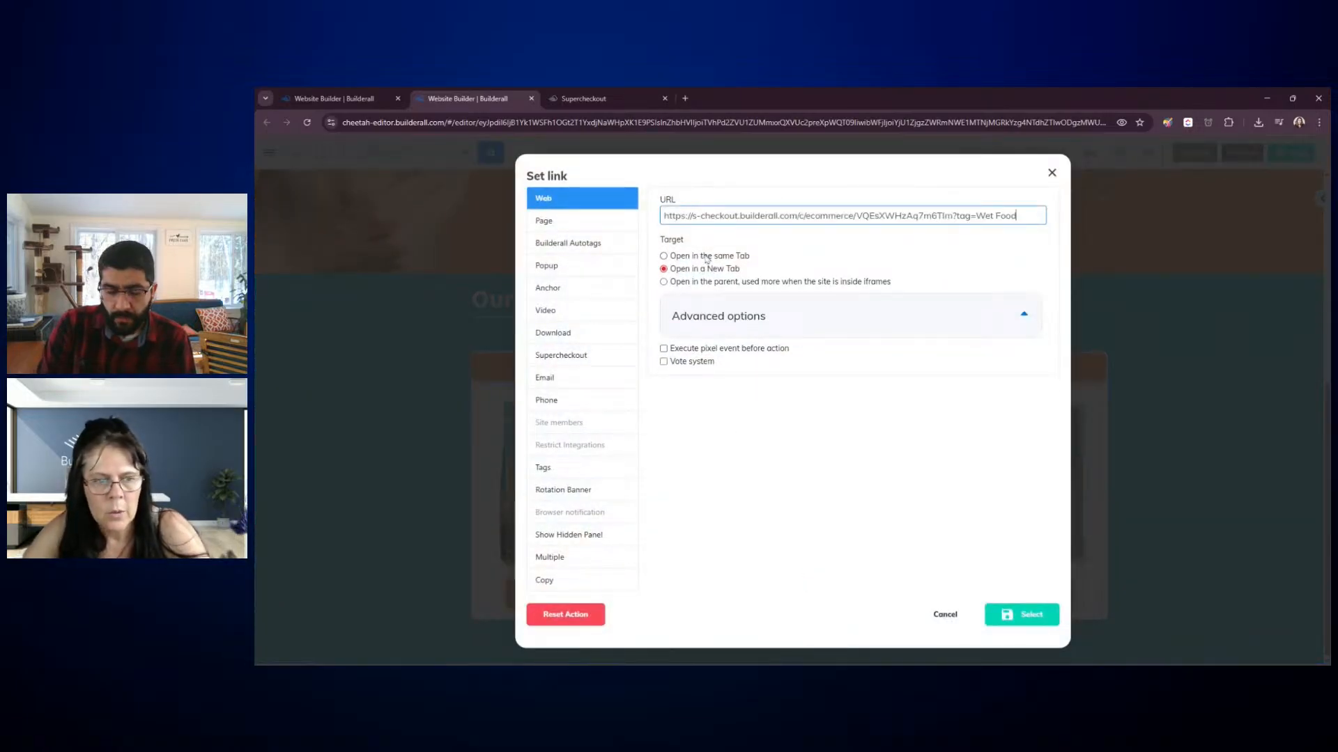
{"action": "left_click", "coordinate": [1022, 624]}
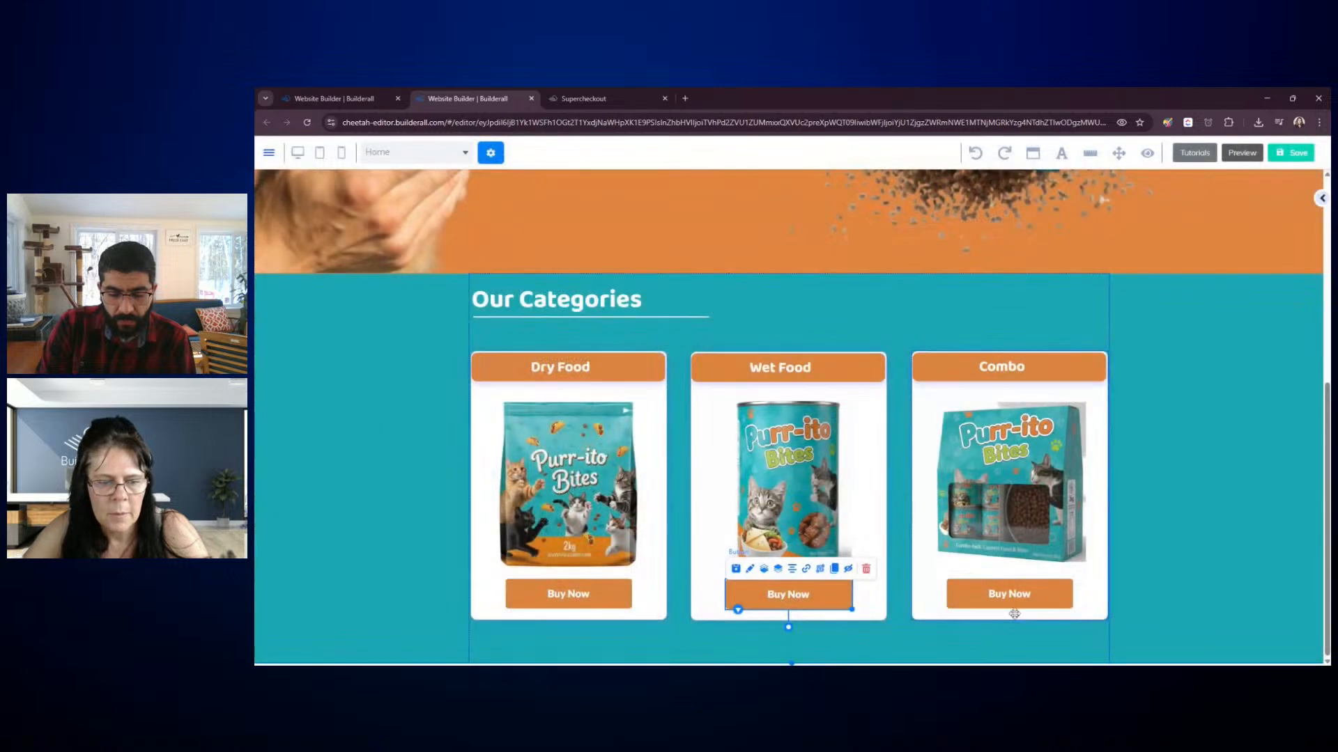
Switch to SuperCheckout and generate a shopping URL with only the Combo tag and the filters sidebar hidden, then copy it
{"action": "left_click", "coordinate": [620, 98]}
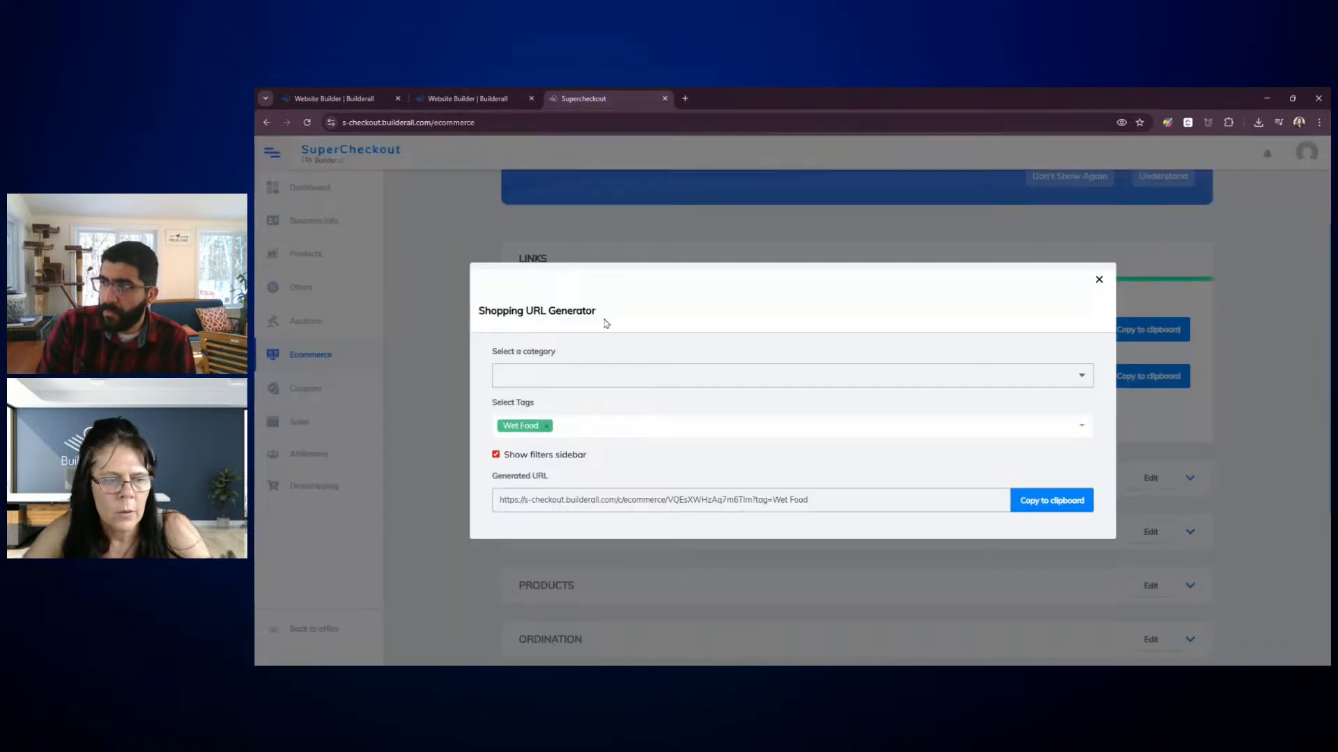
{"action": "left_click", "coordinate": [547, 425]}
{"action": "left_click", "coordinate": [589, 426]}
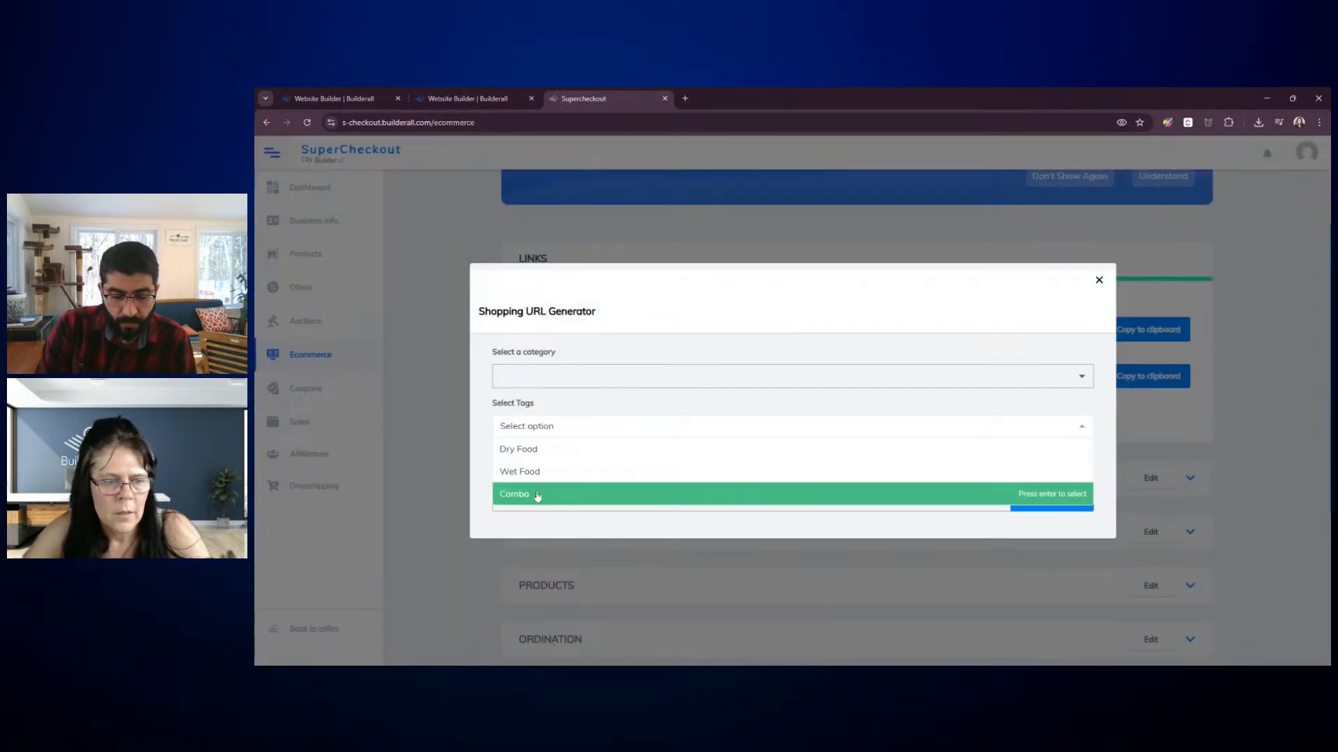
{"action": "left_click", "coordinate": [613, 493]}
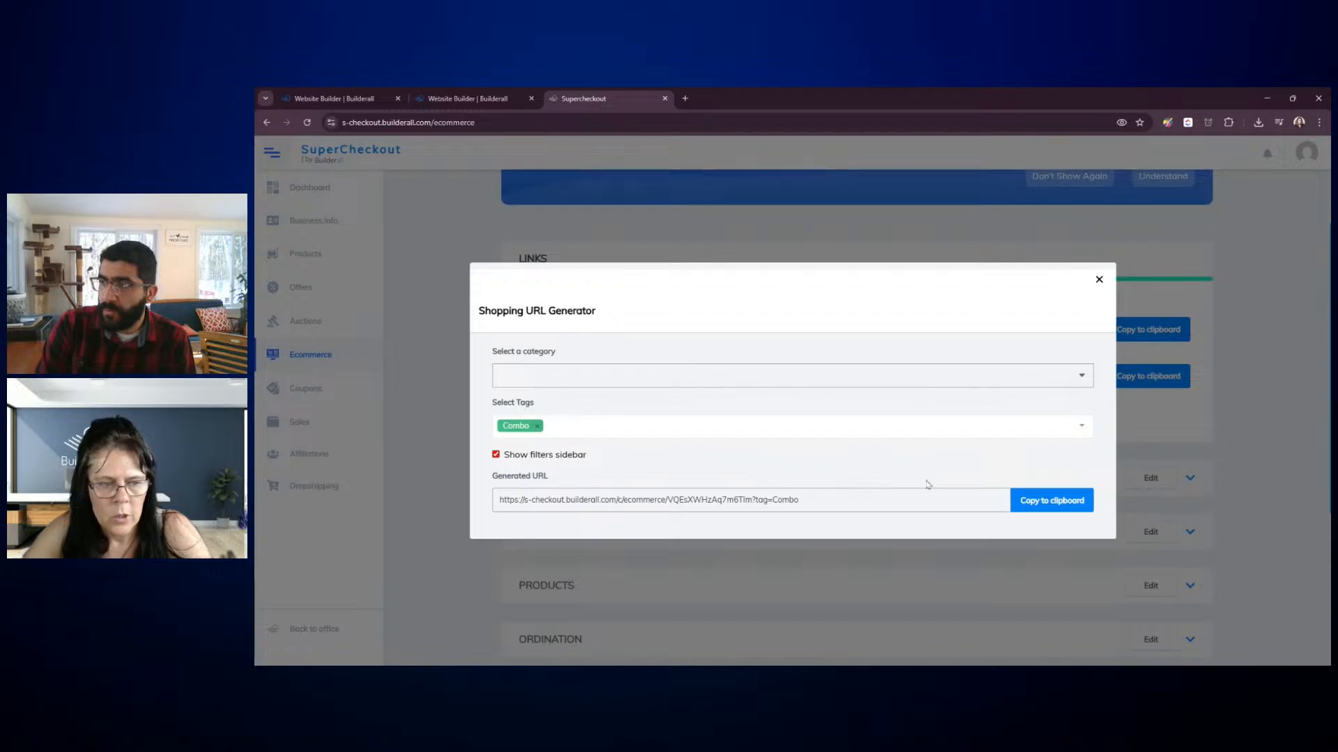
{"action": "left_click", "coordinate": [496, 455]}
{"action": "left_click", "coordinate": [1043, 510]}
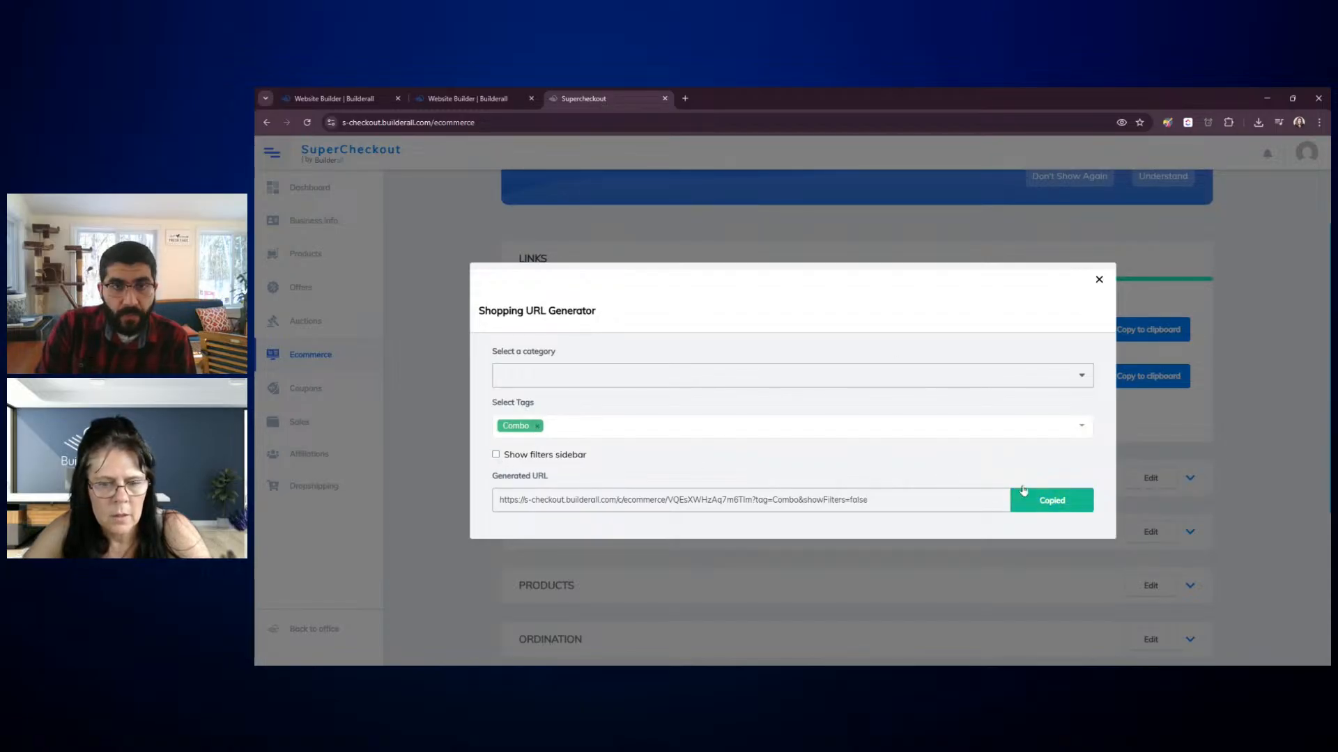
Return to the Website Builder and link the Combo card's Buy Now button to the copied Combo URL, opening in the same tab
{"action": "left_click", "coordinate": [500, 100]}
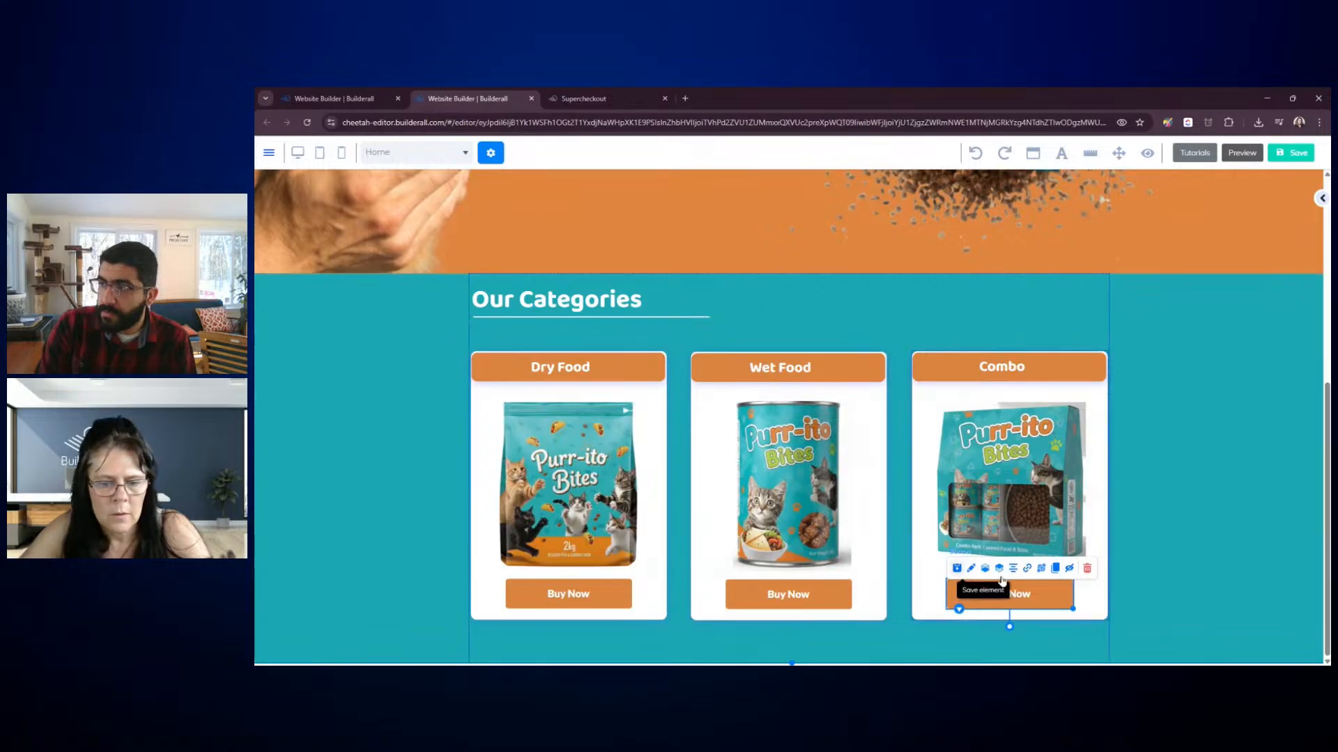
{"action": "left_click", "coordinate": [1026, 570]}
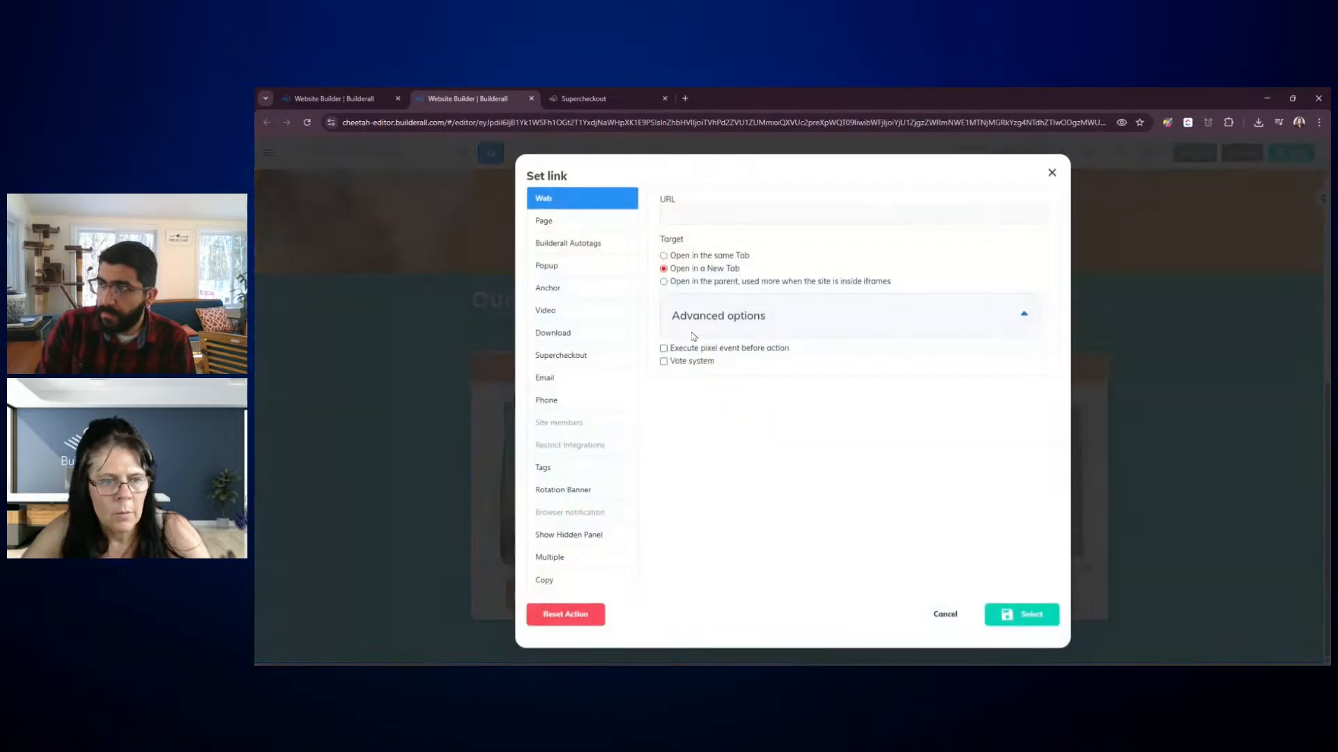
{"action": "left_click", "coordinate": [741, 215]}
{"action": "key", "text": "ctrl+v"}
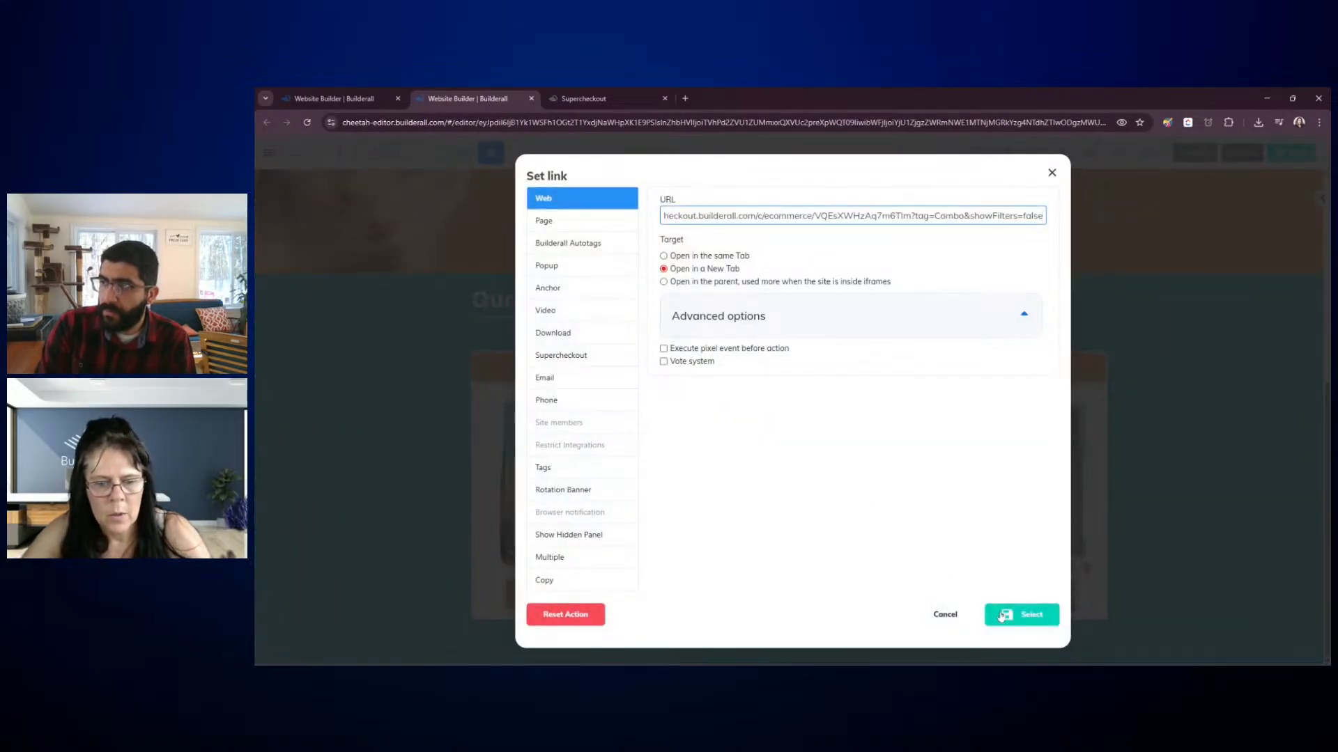
{"action": "left_click", "coordinate": [718, 258]}
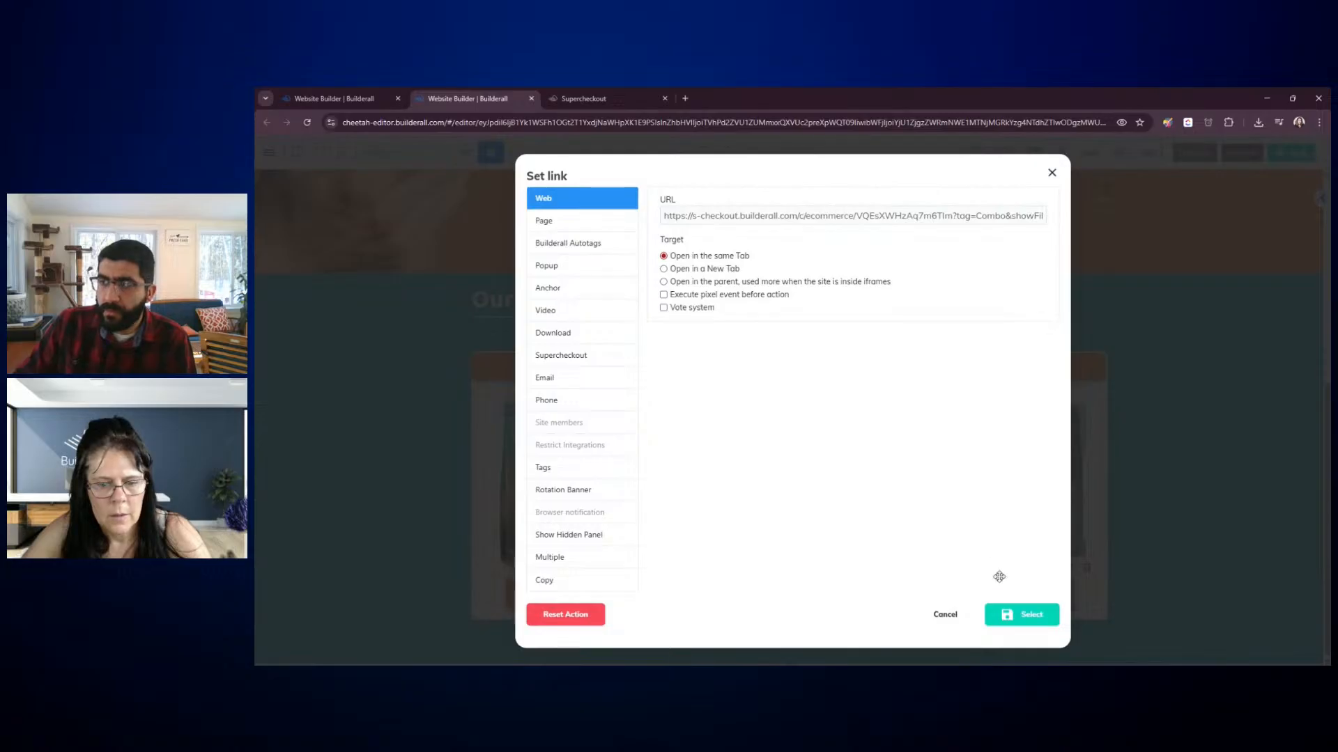
{"action": "left_click", "coordinate": [1021, 615]}
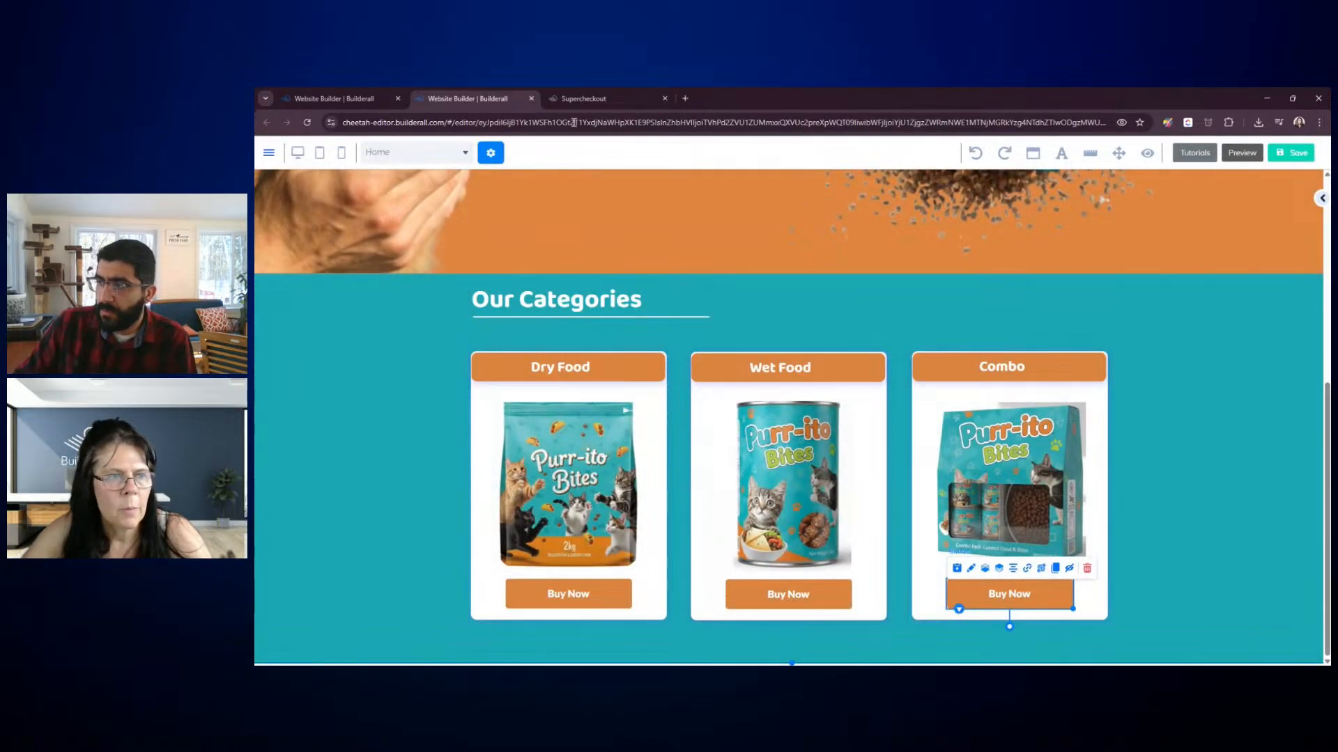
In SuperCheckout, replace the Combo tag with Wet Food, keeping the filters sidebar hidden, and copy the generated URL
{"action": "left_click", "coordinate": [581, 98]}
{"action": "left_click", "coordinate": [537, 425]}
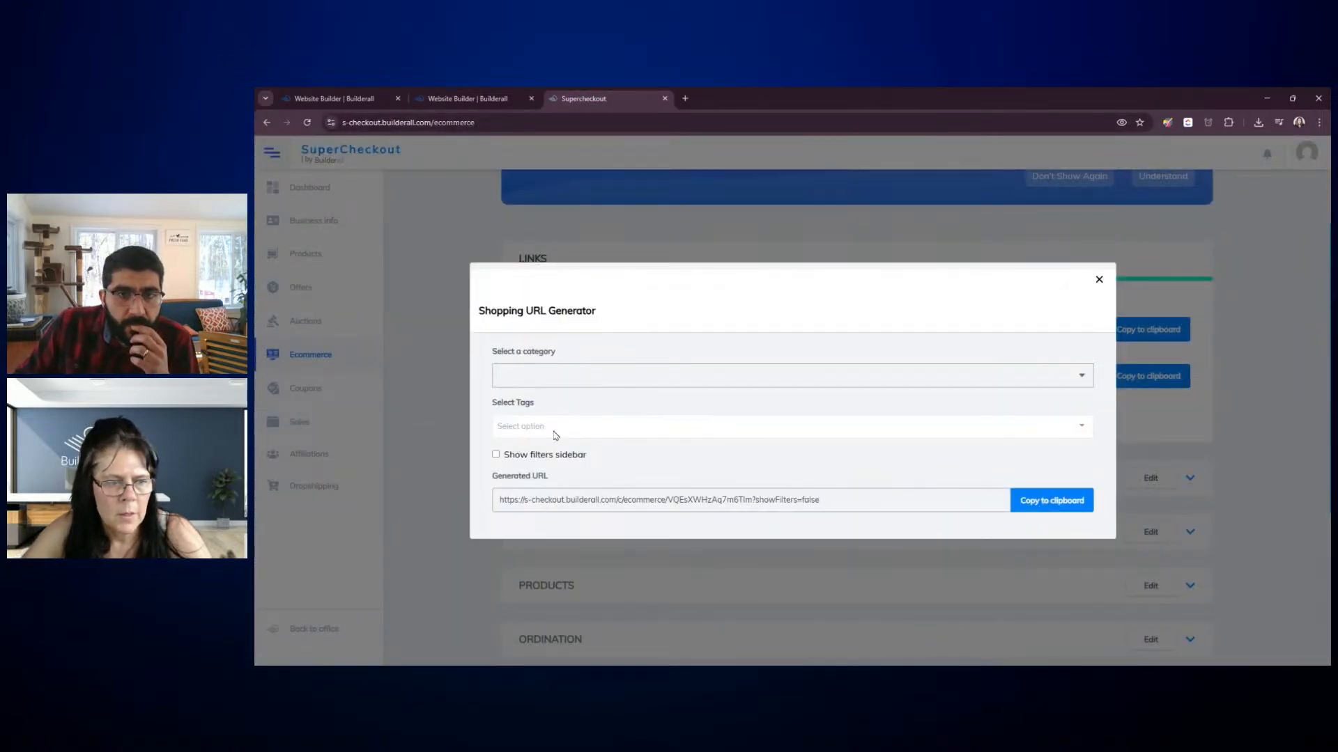
{"action": "left_click", "coordinate": [585, 432]}
{"action": "left_click", "coordinate": [539, 479]}
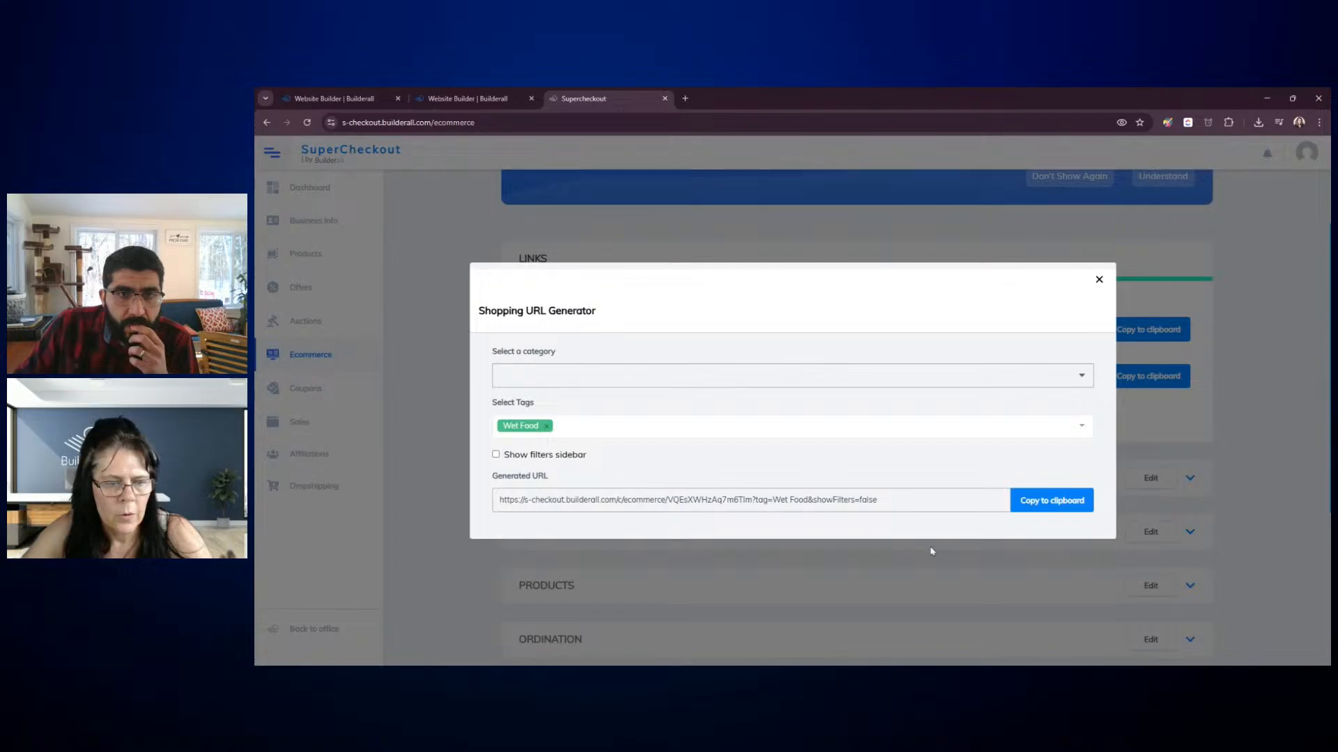
{"action": "left_click", "coordinate": [1051, 501]}
In the Website Builder, replace the Wet Food Buy Now button's link with the copied URL that hides the filters sidebar
{"action": "left_click", "coordinate": [468, 98]}
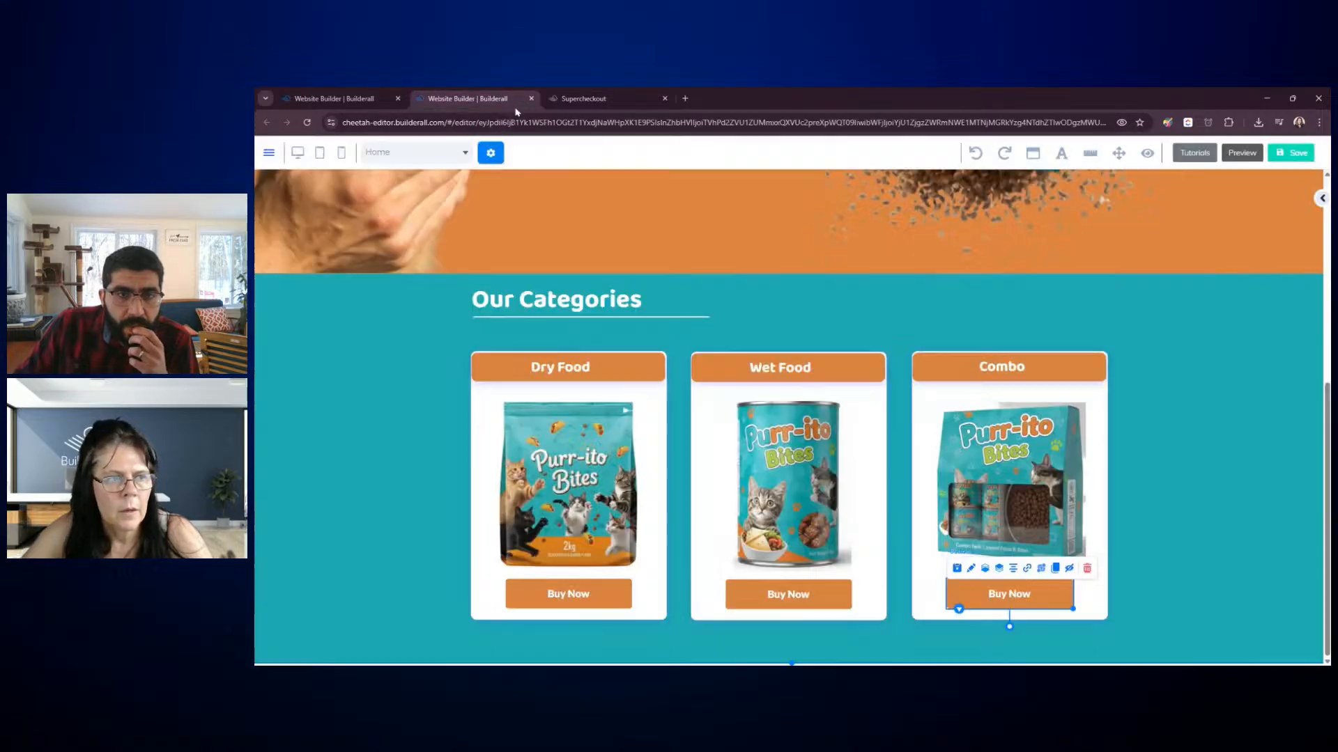
{"action": "left_click", "coordinate": [784, 594]}
{"action": "left_click", "coordinate": [807, 568]}
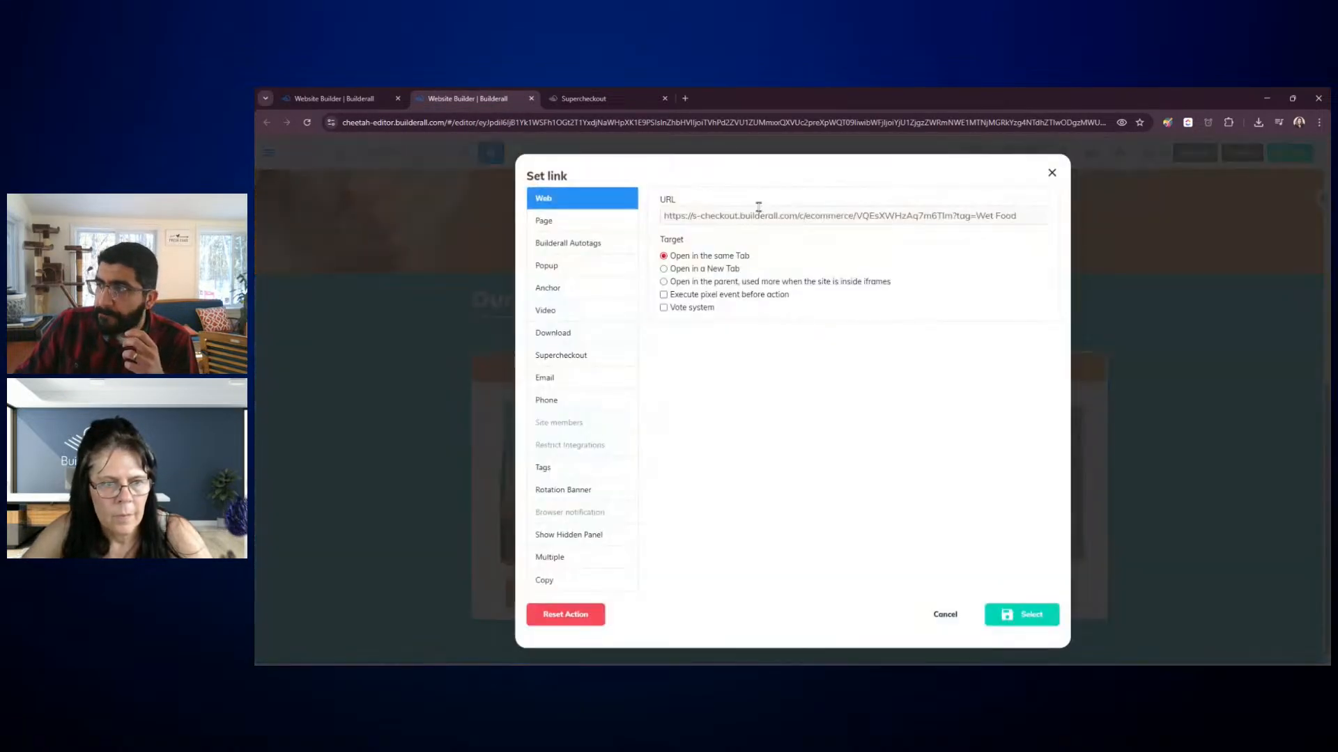
{"action": "left_click", "coordinate": [755, 216]}
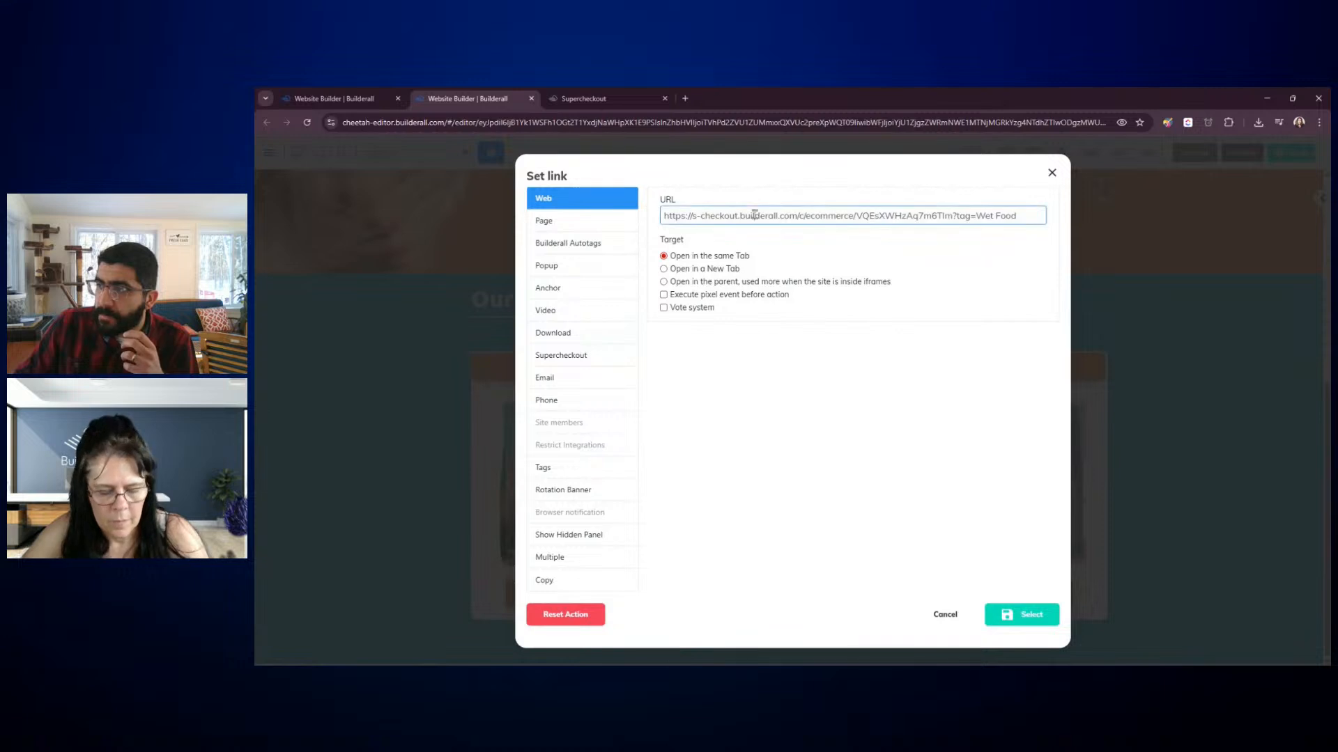
{"action": "key", "text": "ctrl+a"}
{"action": "key", "text": "ctrl+v"}
{"action": "left_click", "coordinate": [1010, 614]}
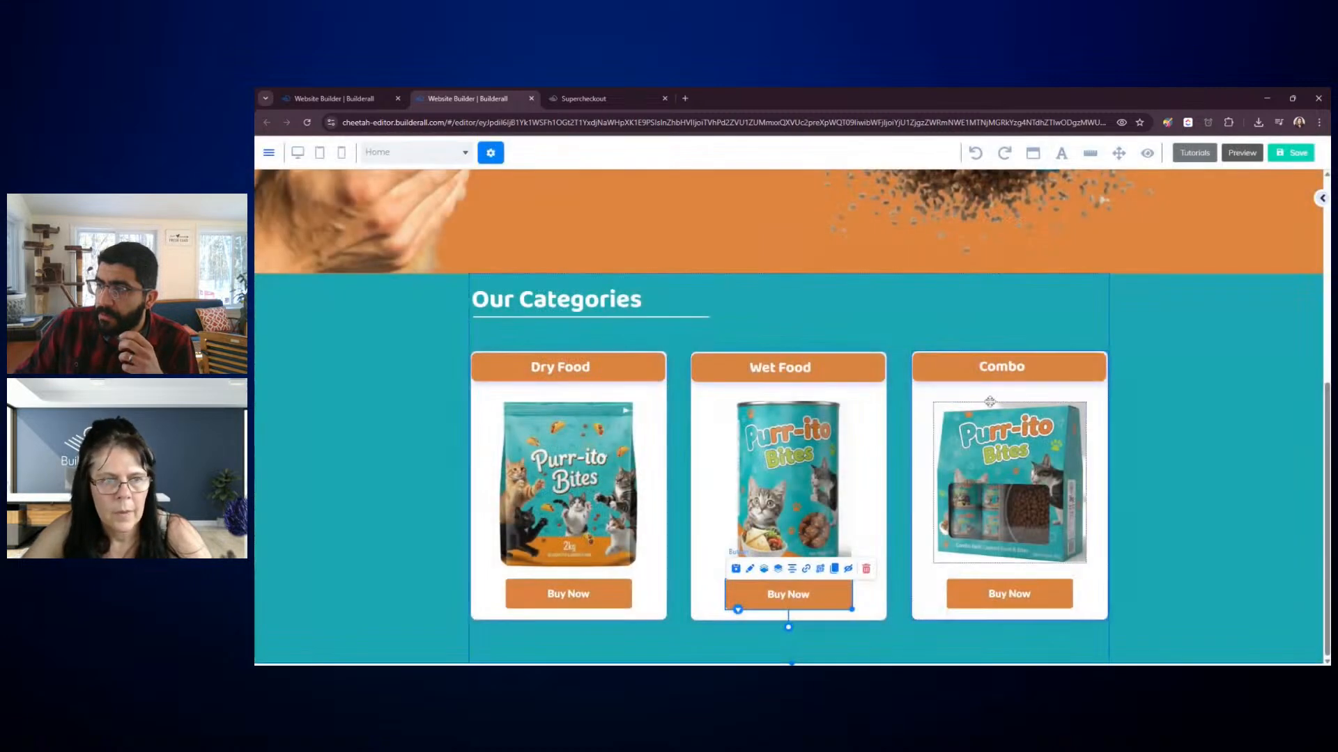
In SuperCheckout, replace the Wet Food tag with Dry Food, keeping the filters sidebar hidden, and copy the generated URL
{"action": "left_click", "coordinate": [606, 99]}
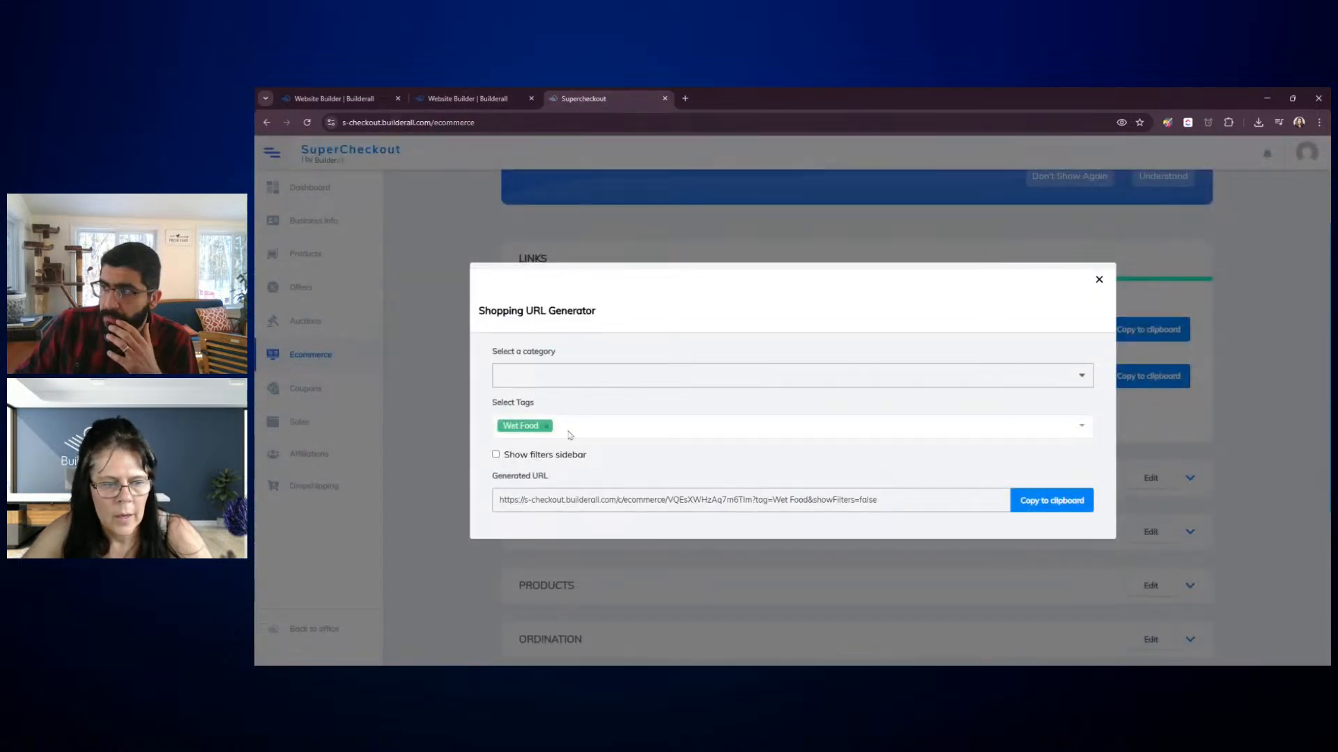
{"action": "left_click", "coordinate": [547, 425]}
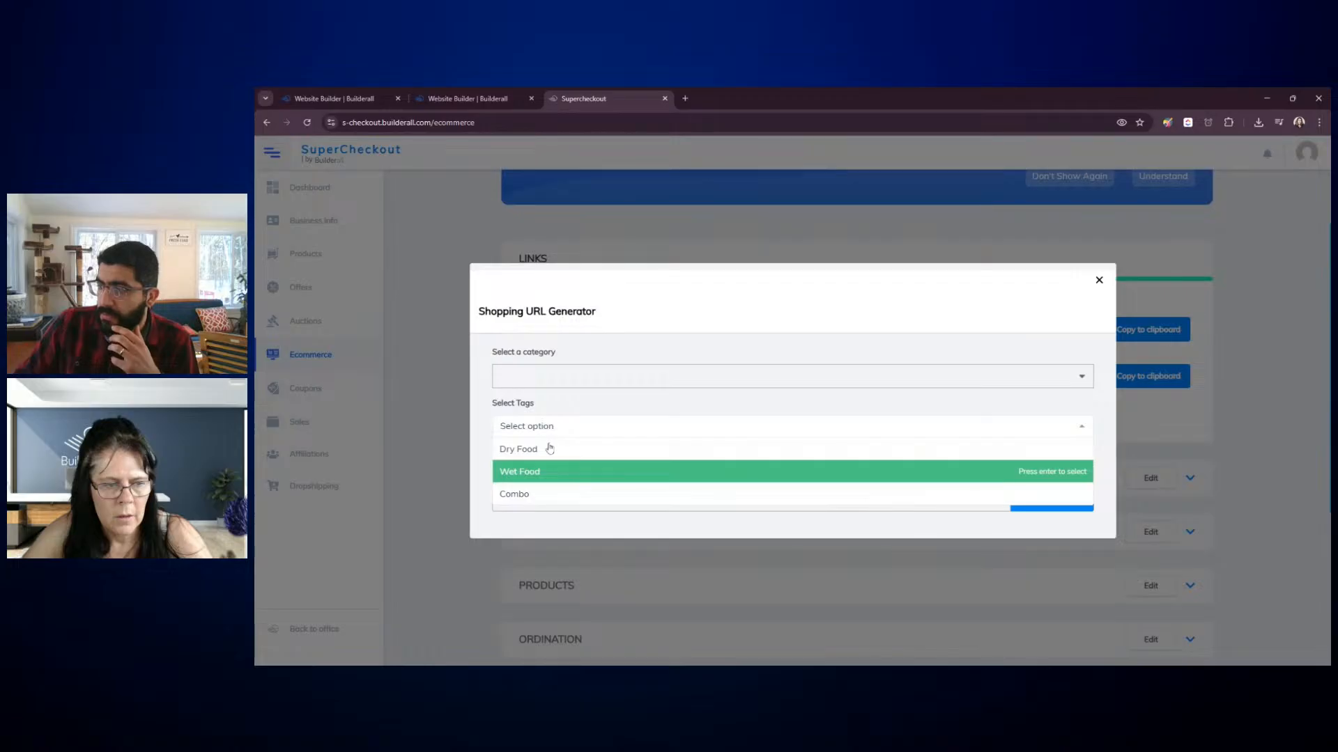
{"action": "left_click", "coordinate": [549, 449]}
{"action": "left_click", "coordinate": [1052, 503]}
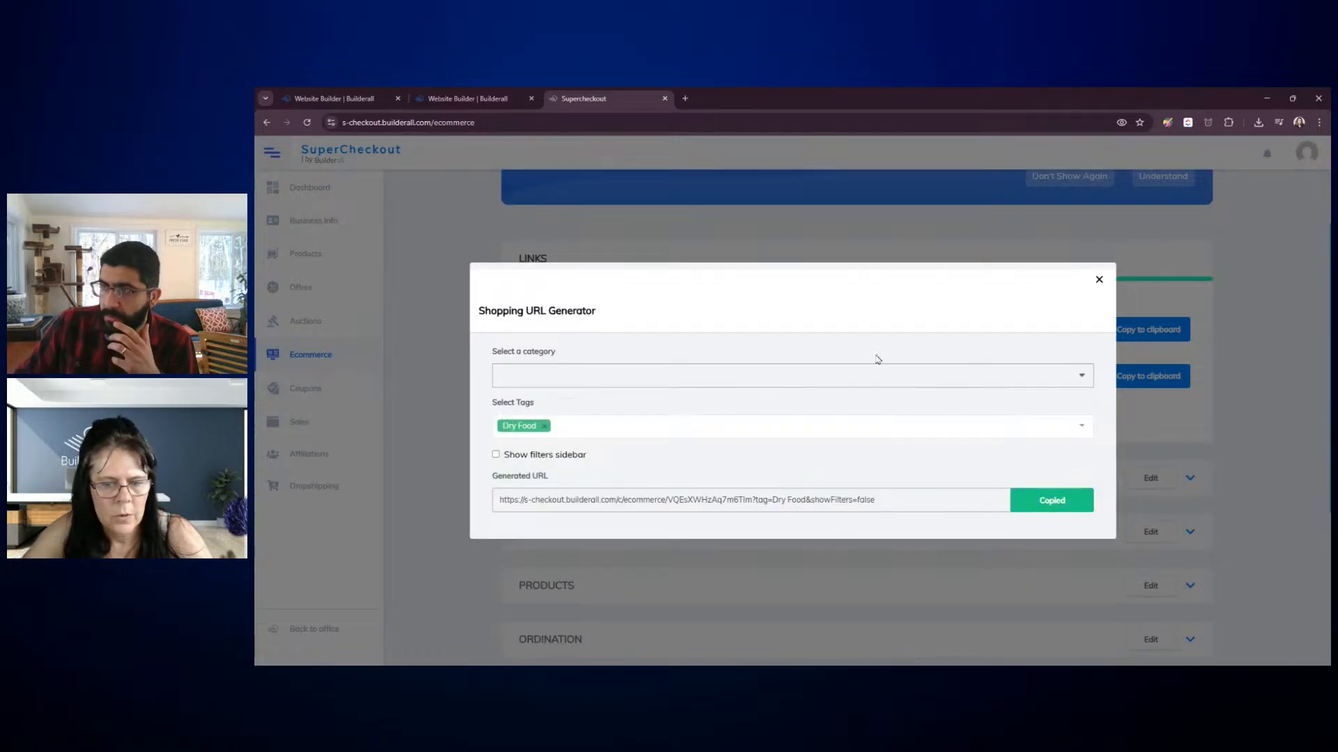
In the Website Builder, replace the Dry Food Buy Now button's link with the copied URL that hides the filters sidebar
{"action": "left_click", "coordinate": [513, 98]}
{"action": "left_click", "coordinate": [574, 593]}
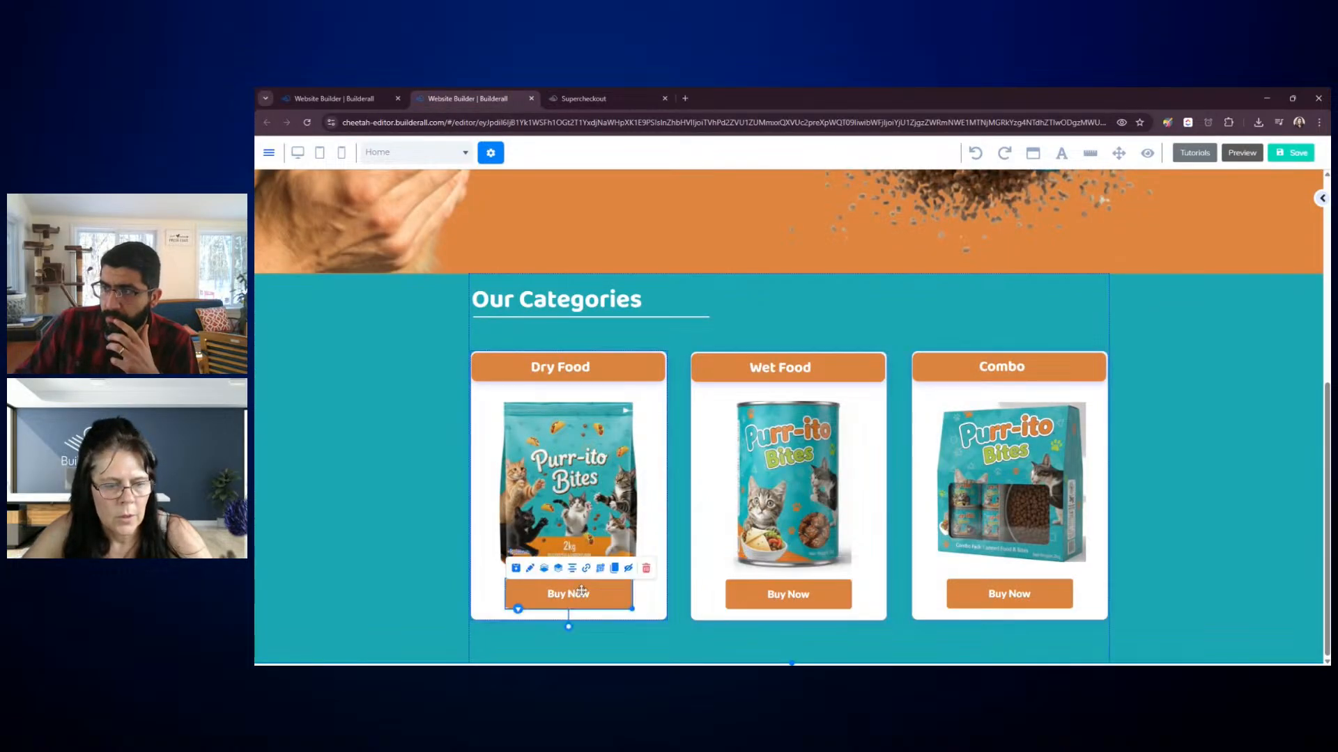
{"action": "left_click", "coordinate": [586, 569]}
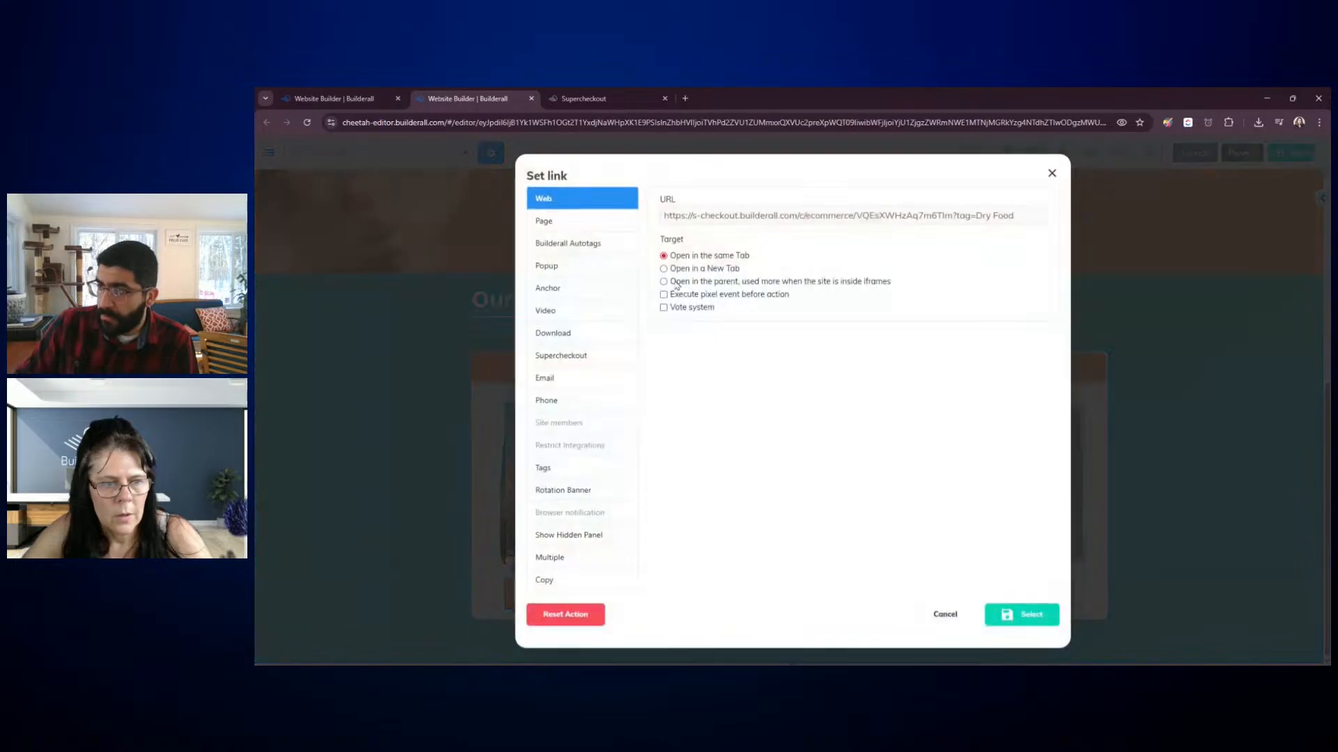
{"action": "triple_click", "coordinate": [687, 214]}
{"action": "key", "text": "ctrl+v"}
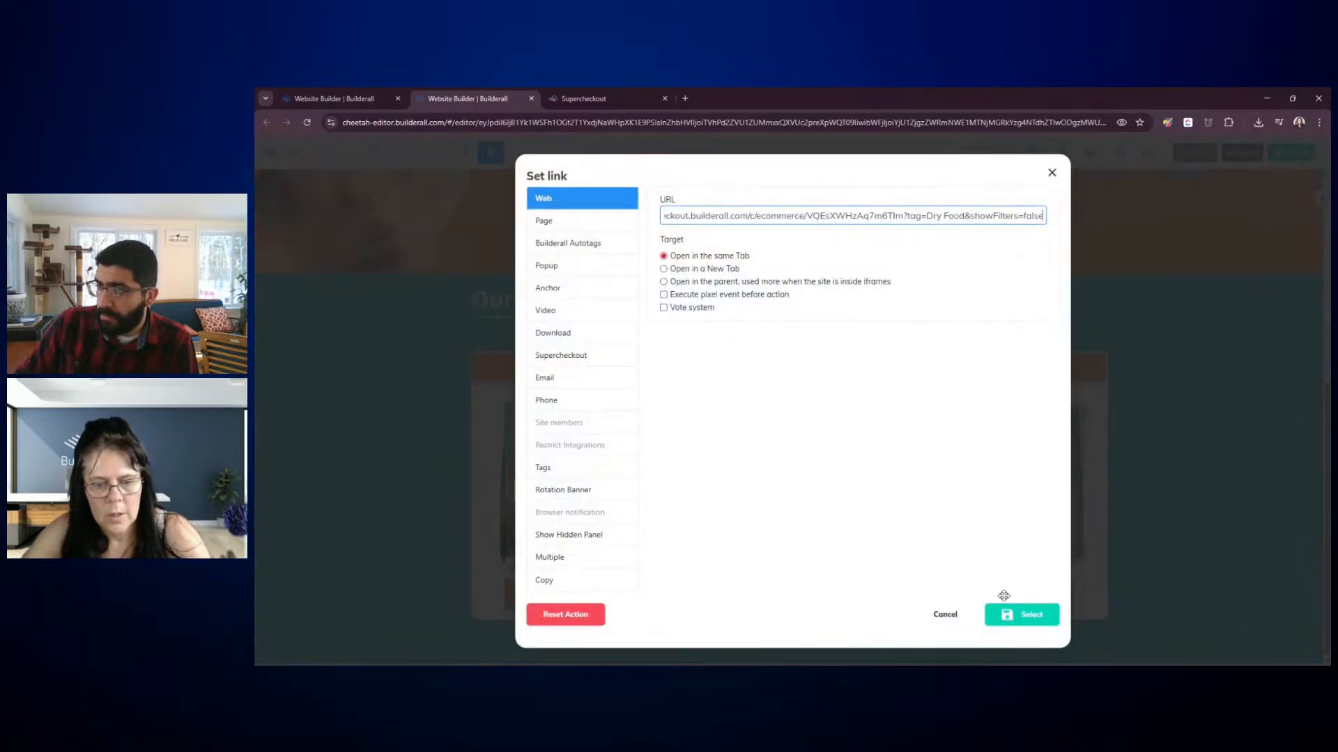
{"action": "left_click", "coordinate": [1019, 617]}
Deselect the button, save the website, publish it and close the publishing confirmation
{"action": "left_click", "coordinate": [1191, 532]}
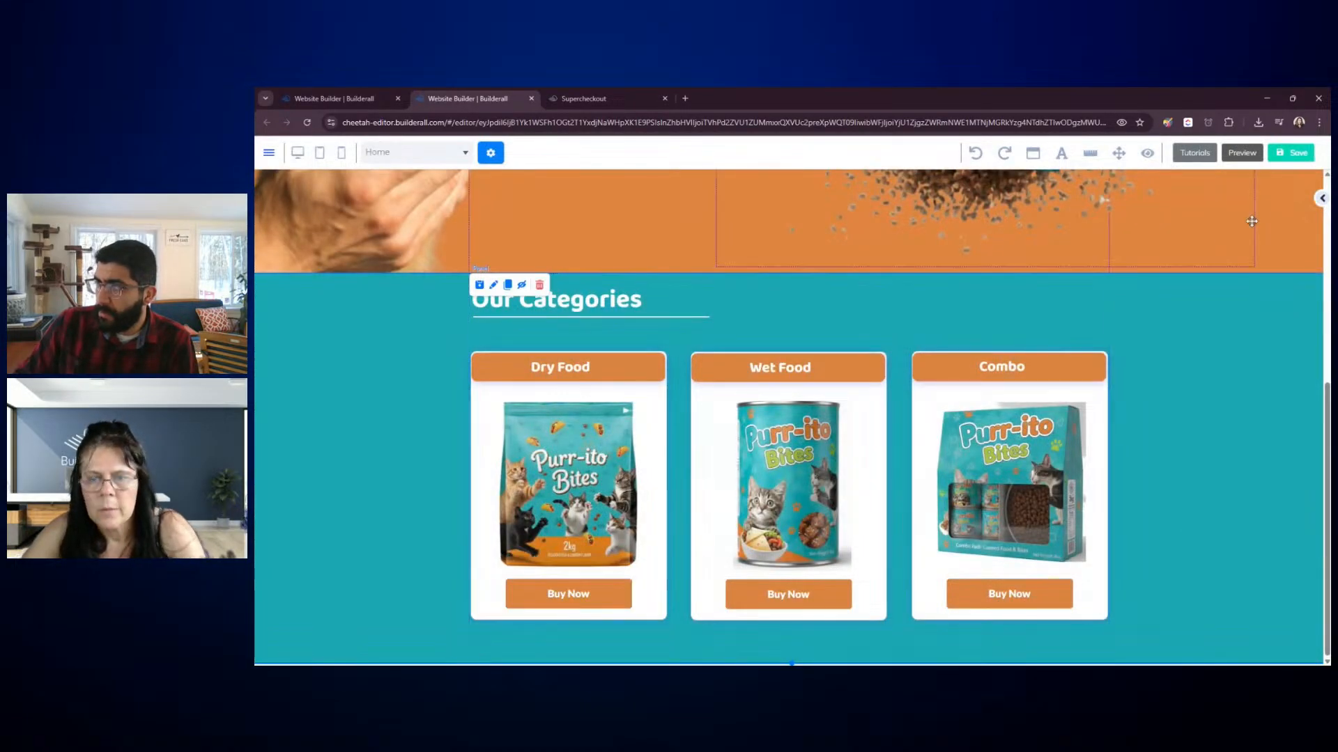
{"action": "left_click", "coordinate": [1293, 154]}
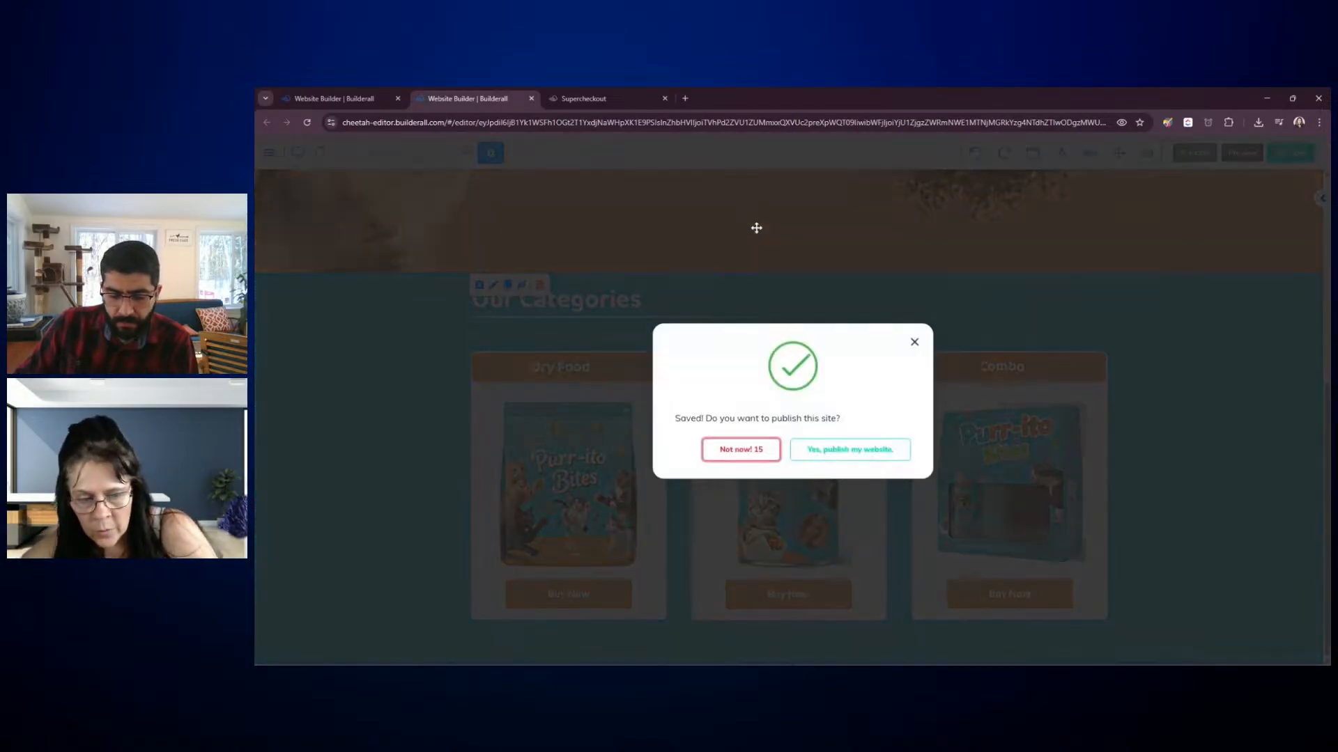
{"action": "left_click", "coordinate": [866, 452]}
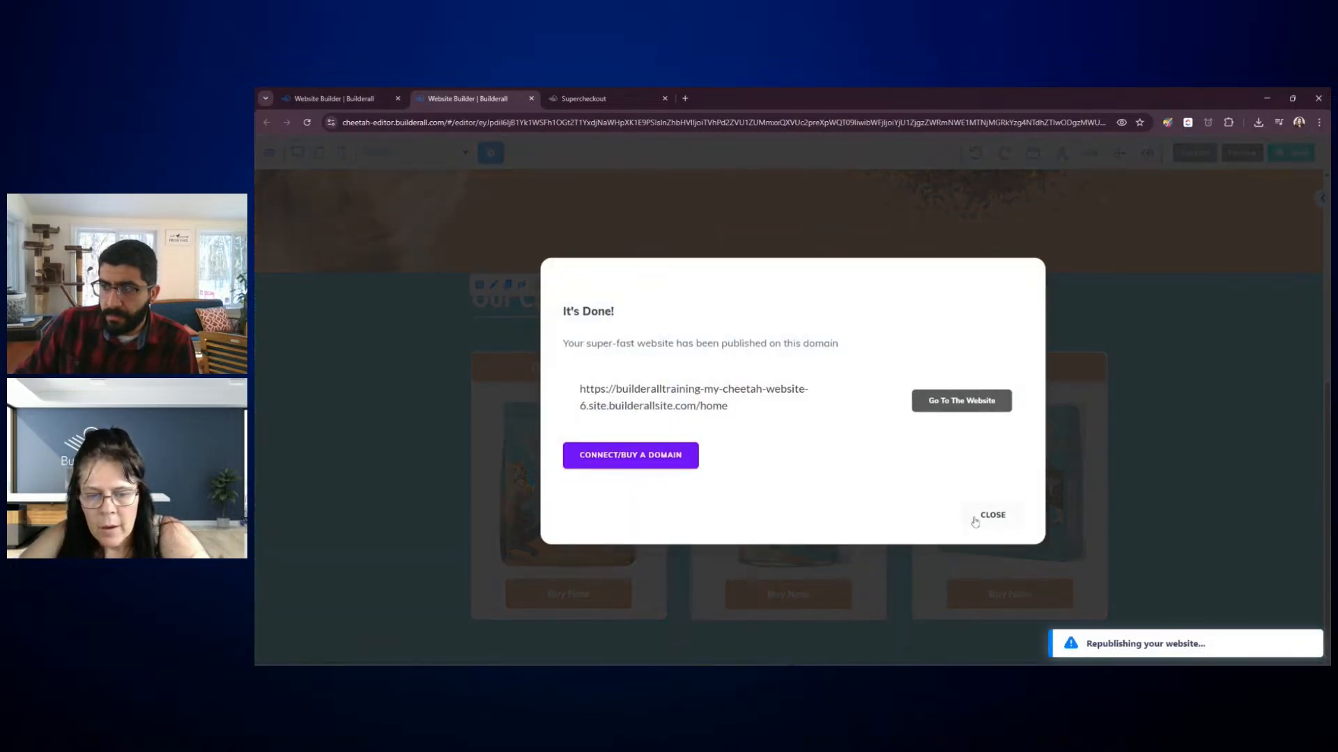
{"action": "left_click", "coordinate": [992, 516]}
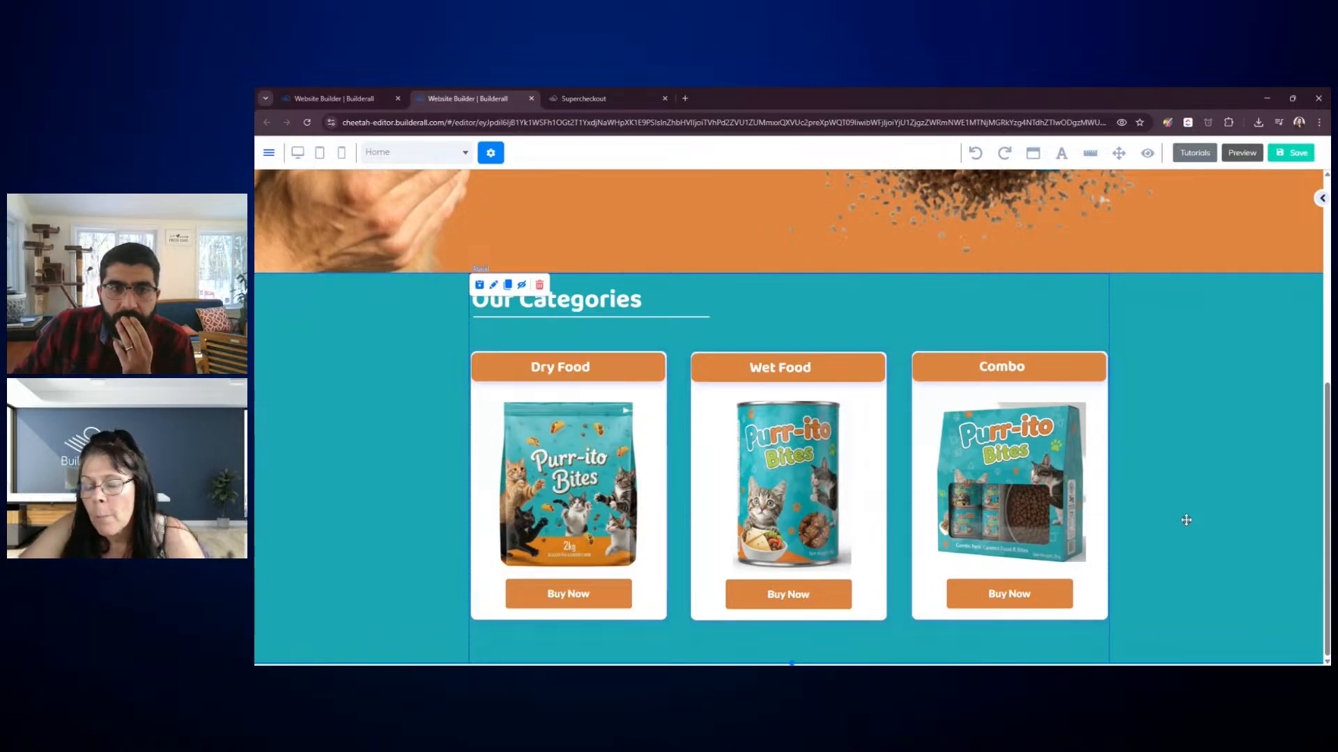
{"action": "scroll", "coordinate": [1192, 532], "scroll_direction": "up", "scroll_amount": 1}
{"action": "scroll", "coordinate": [1192, 532], "scroll_direction": "down", "scroll_amount": 1}
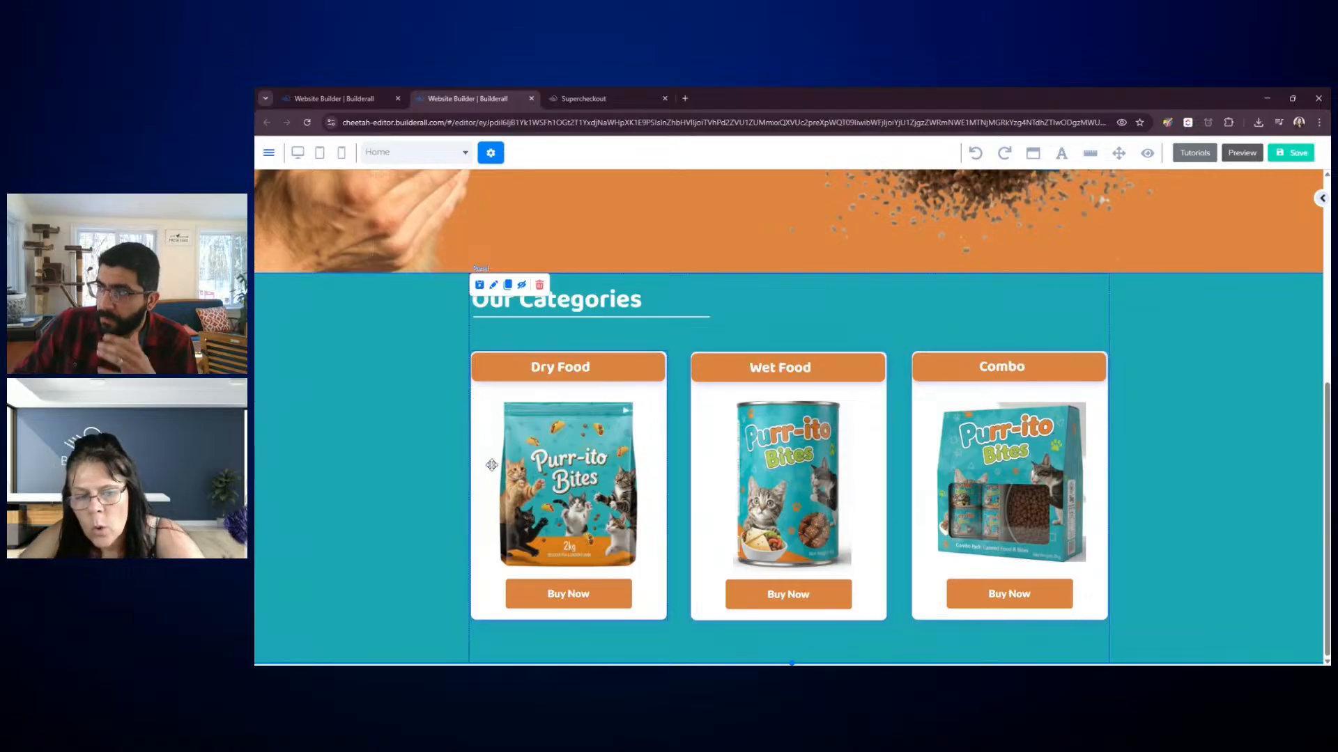
Switch to SuperCheckout and close the Shopping URL Generator
{"action": "scroll", "coordinate": [440, 373], "scroll_direction": "up", "scroll_amount": 3}
{"action": "scroll", "coordinate": [440, 373], "scroll_direction": "down", "scroll_amount": 3}
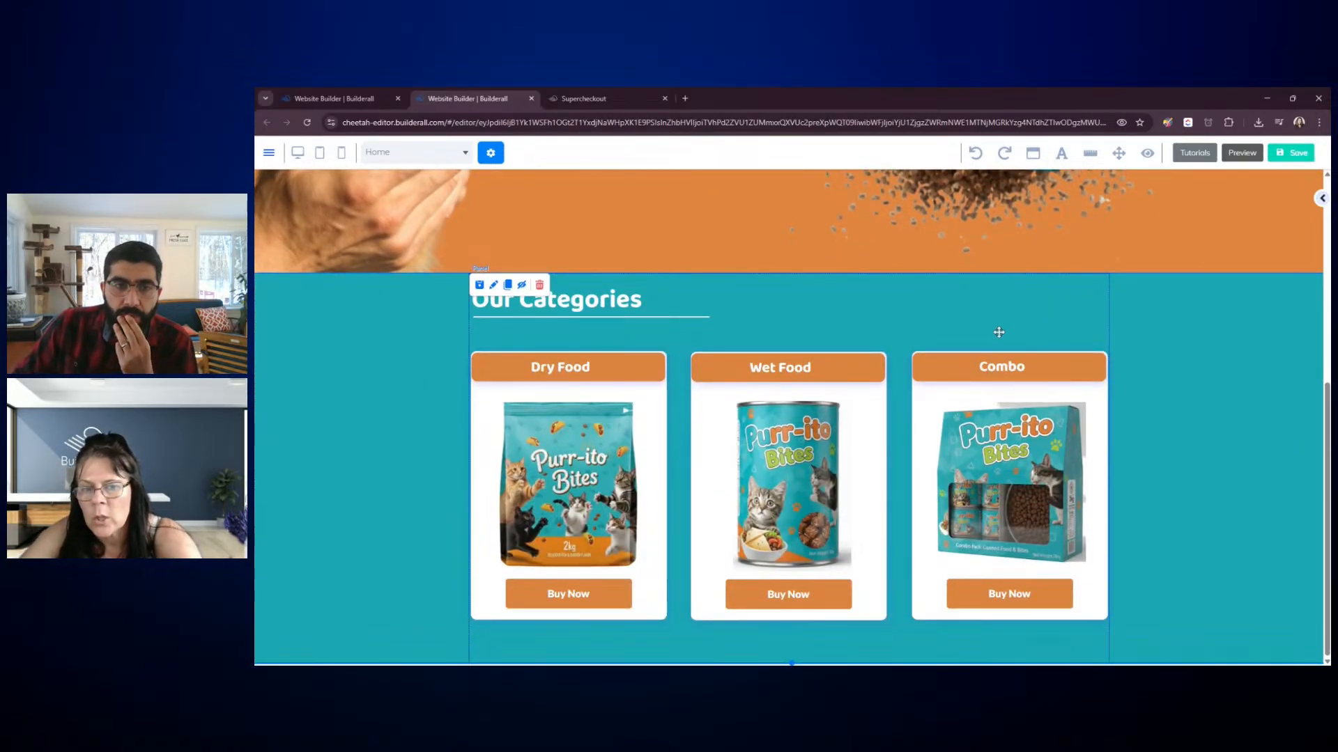
{"action": "left_click", "coordinate": [604, 98]}
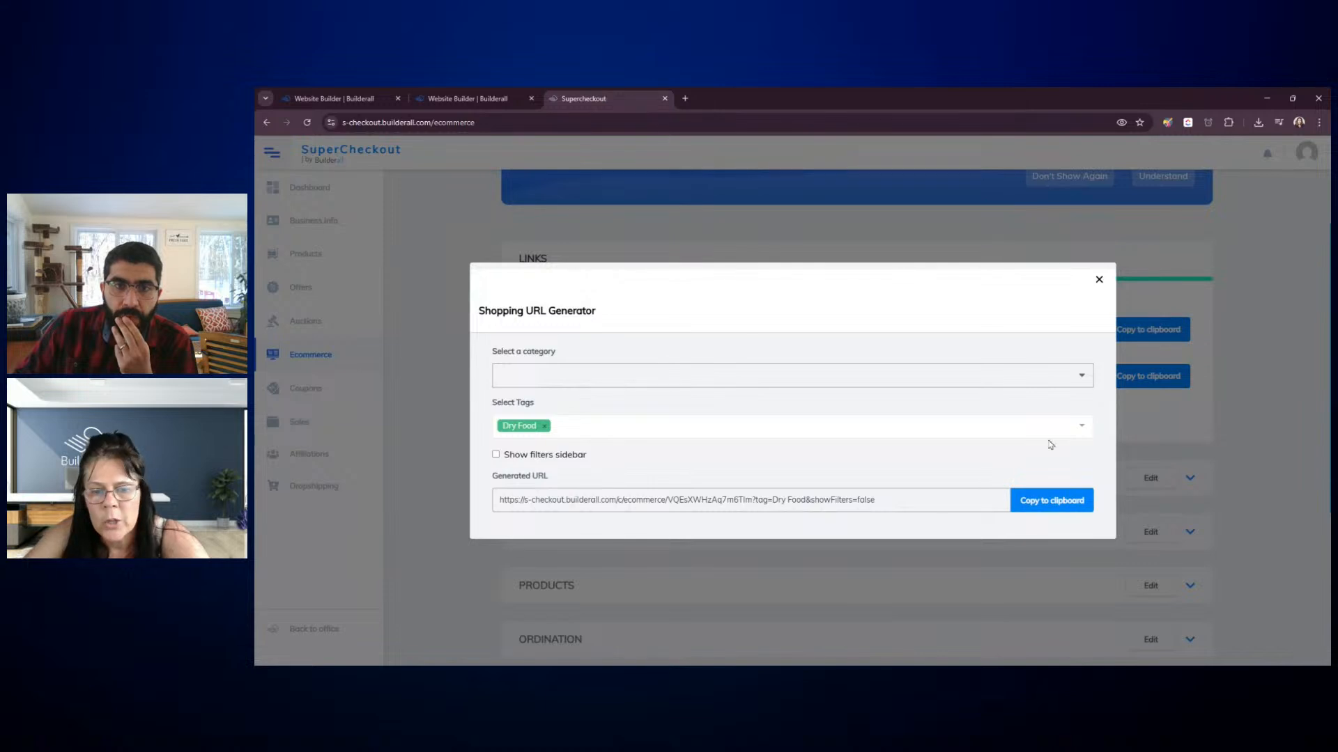
{"action": "left_click", "coordinate": [1098, 280]}
From the Website Builder's page list, try to view the published Store and Home pages, closing each page after checking it
{"action": "left_click", "coordinate": [467, 99]}
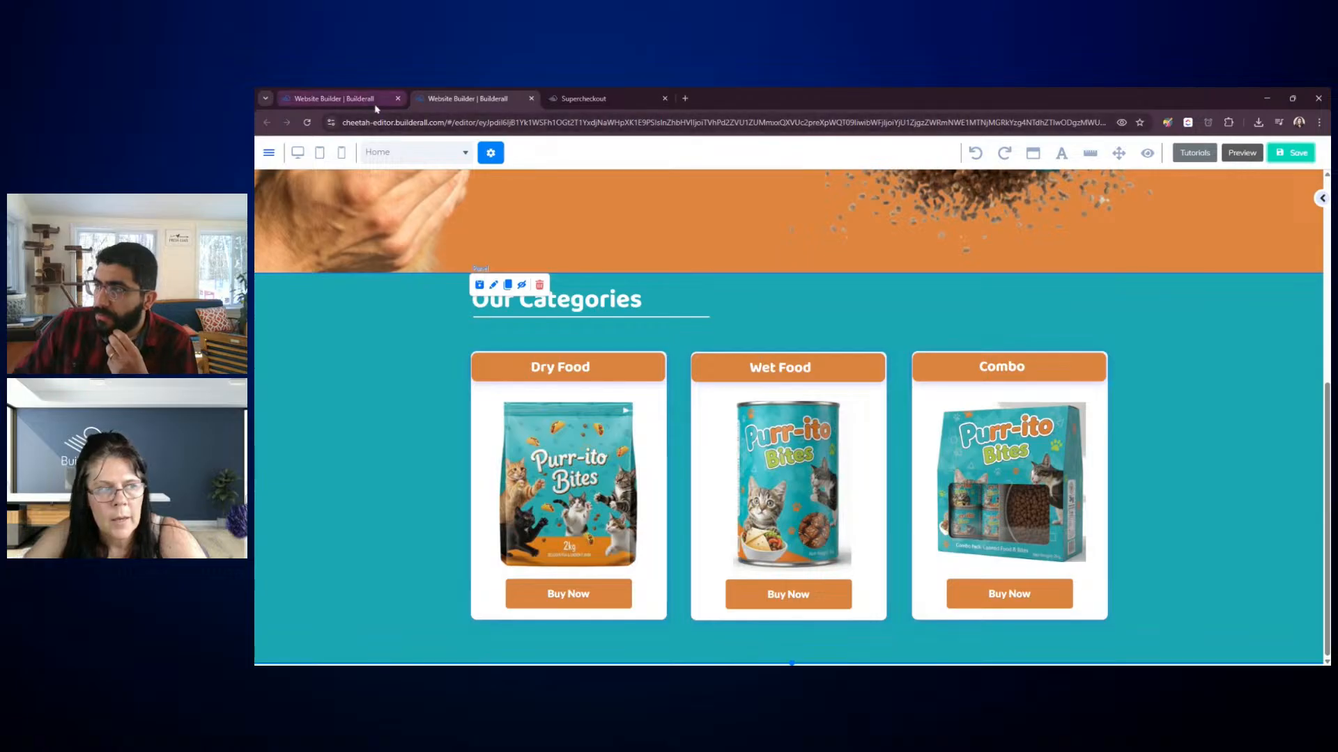
{"action": "left_click", "coordinate": [336, 98]}
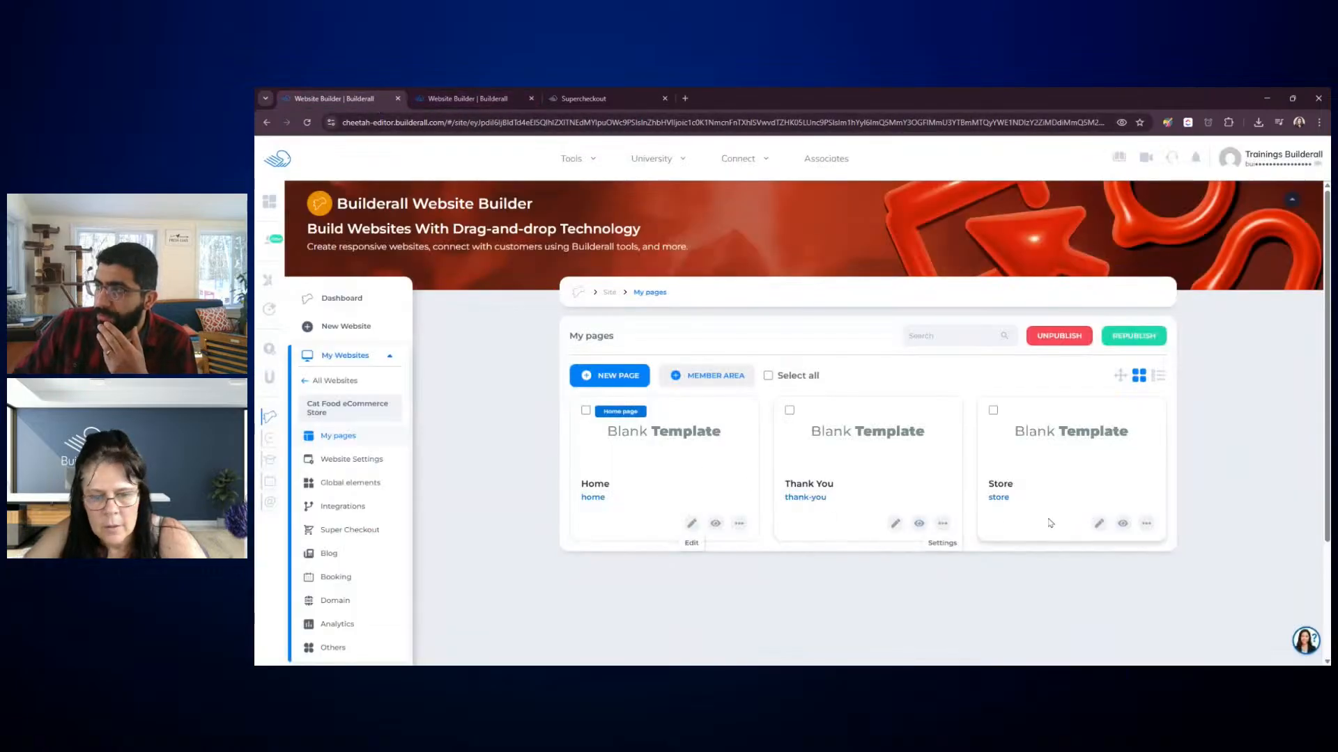
{"action": "left_click", "coordinate": [1122, 523]}
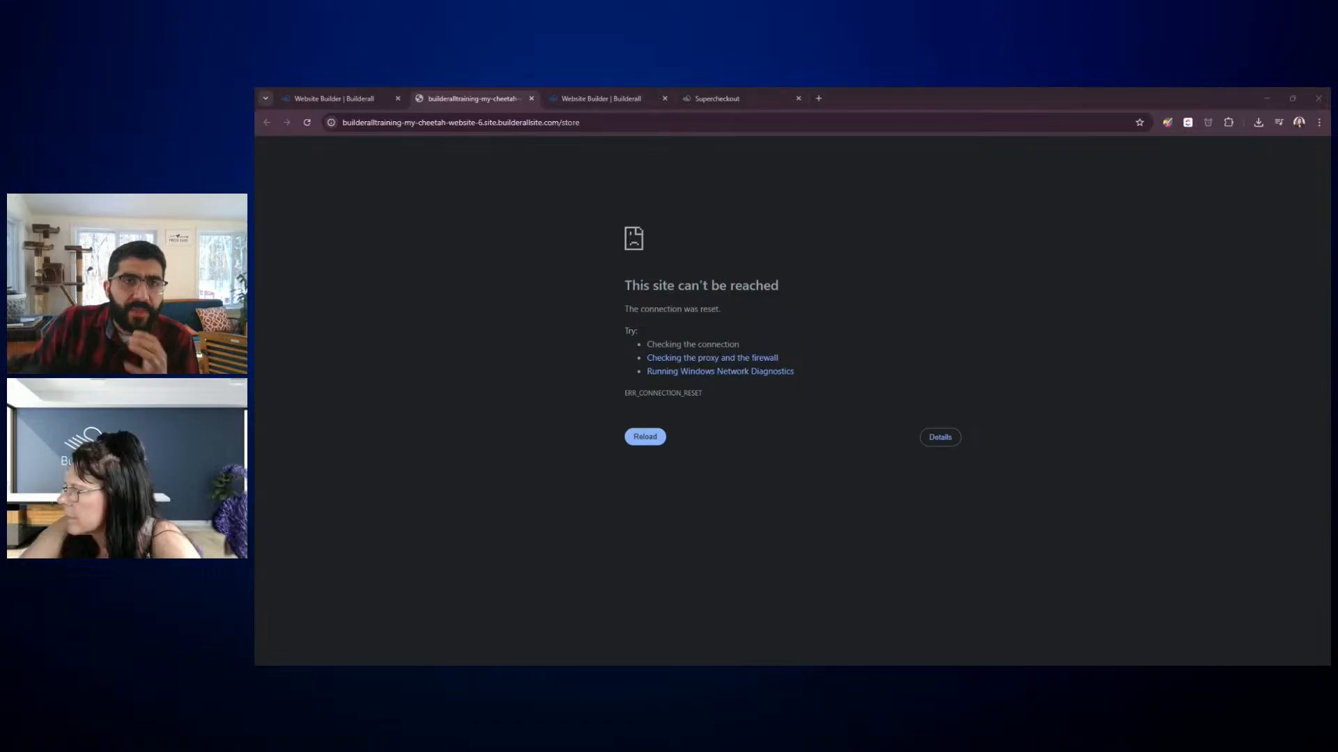
{"action": "left_click", "coordinate": [531, 98]}
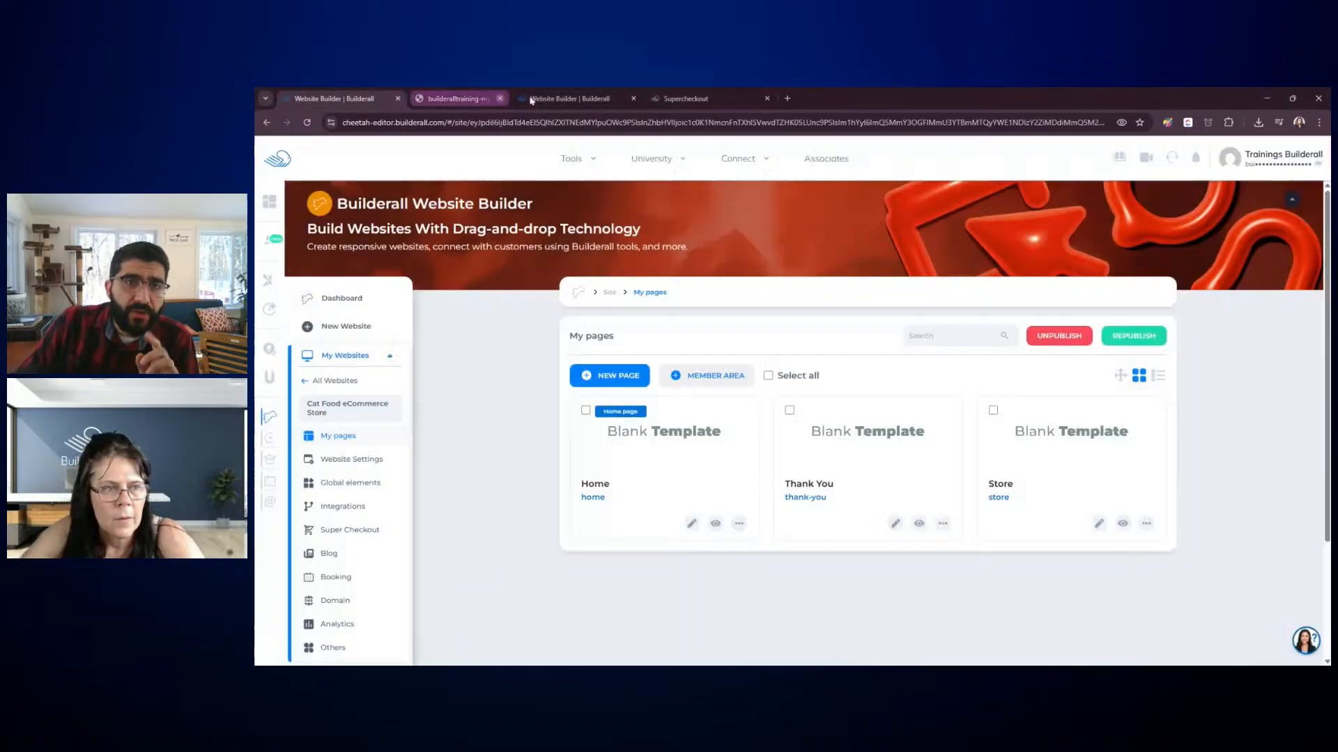
{"action": "left_click", "coordinate": [715, 528]}
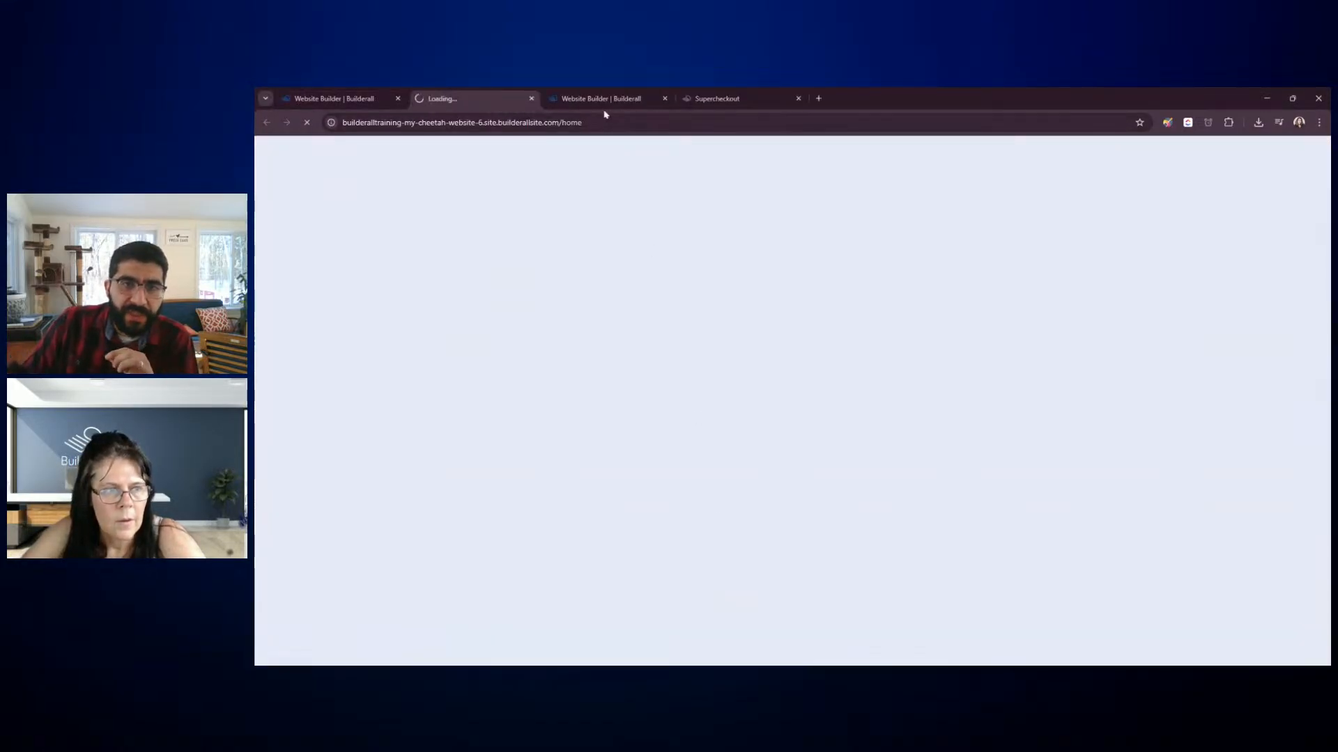
{"action": "left_click", "coordinate": [369, 123]}
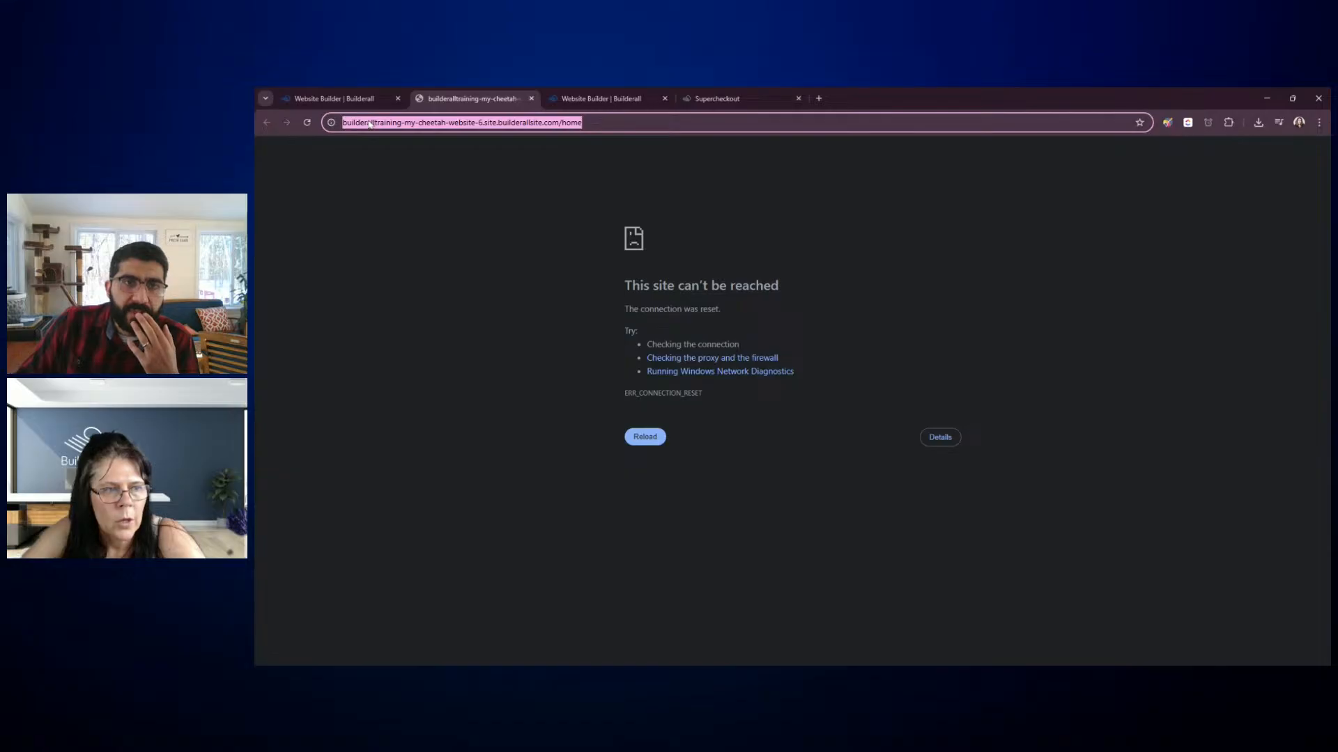
{"action": "left_click", "coordinate": [532, 98]}
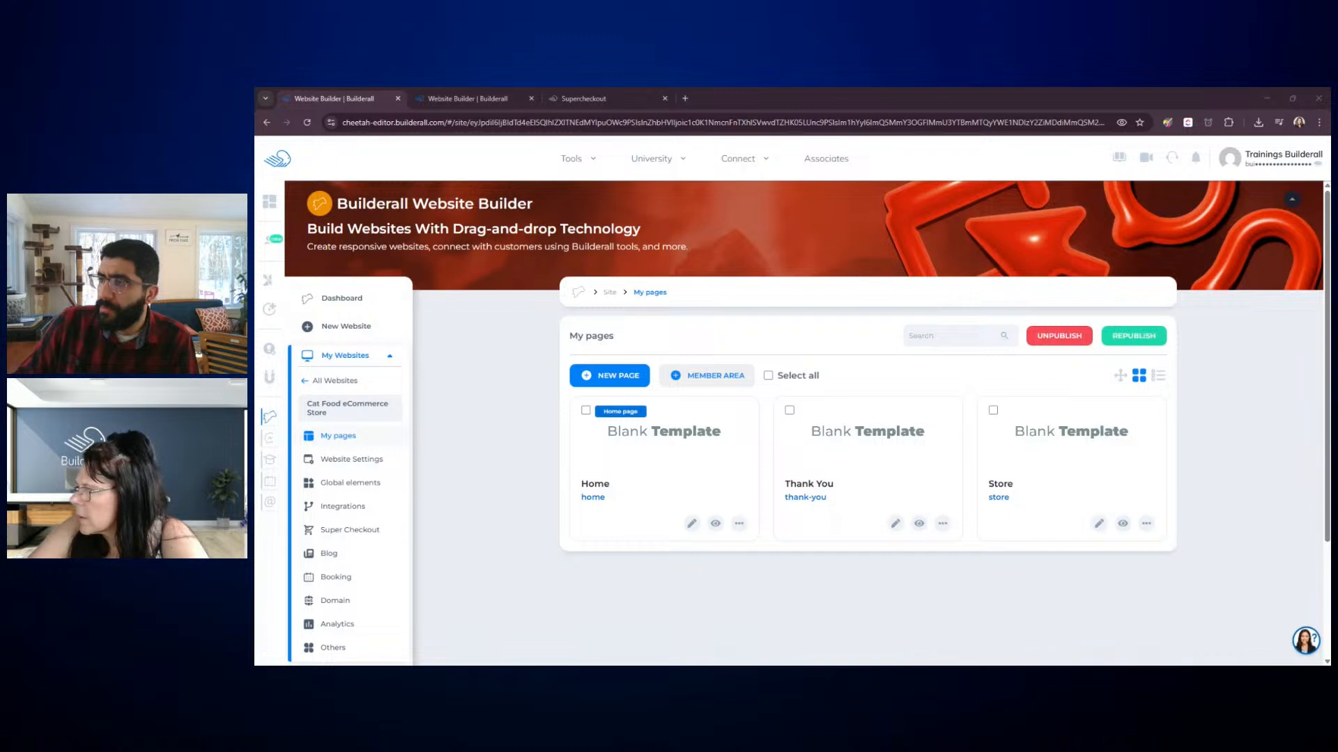
View the published Store page again from the Website Builder's page list
{"action": "key", "text": "alt+Tab"}
{"action": "key", "text": "alt+Tab"}
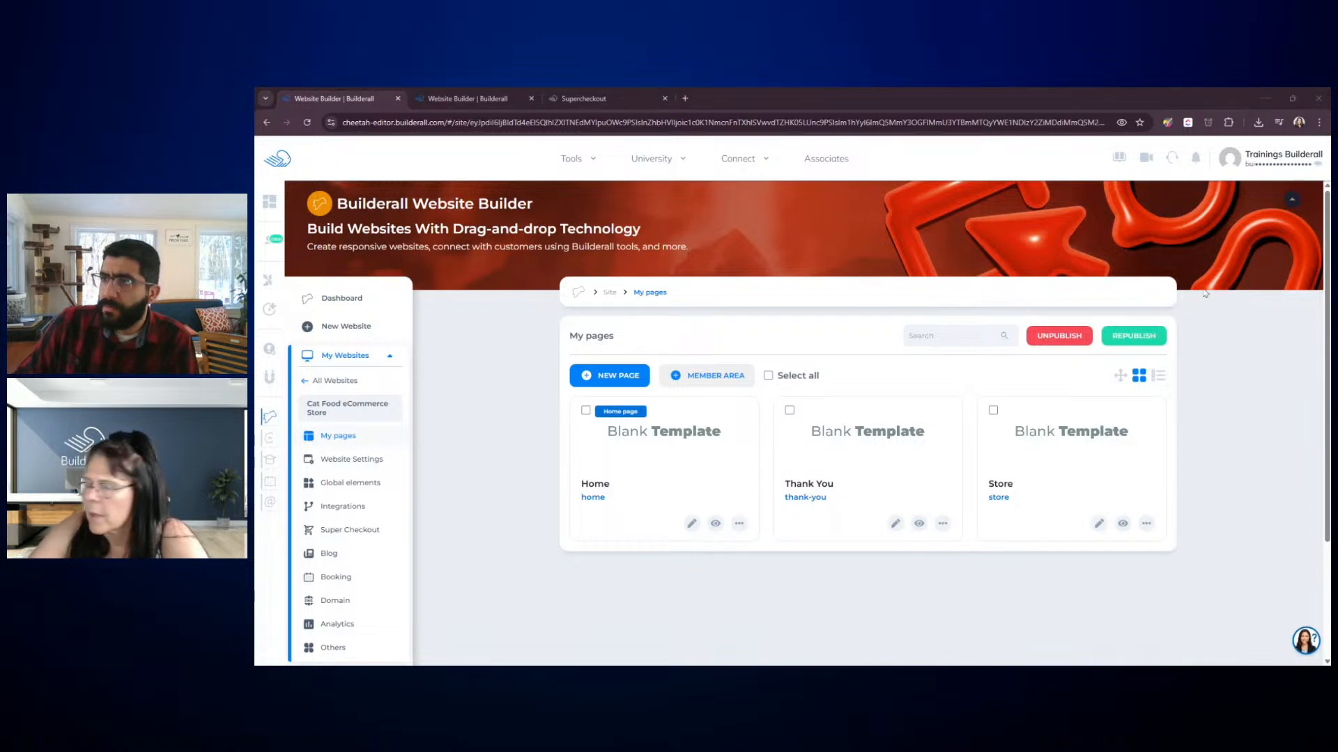
{"action": "left_click", "coordinate": [1237, 387]}
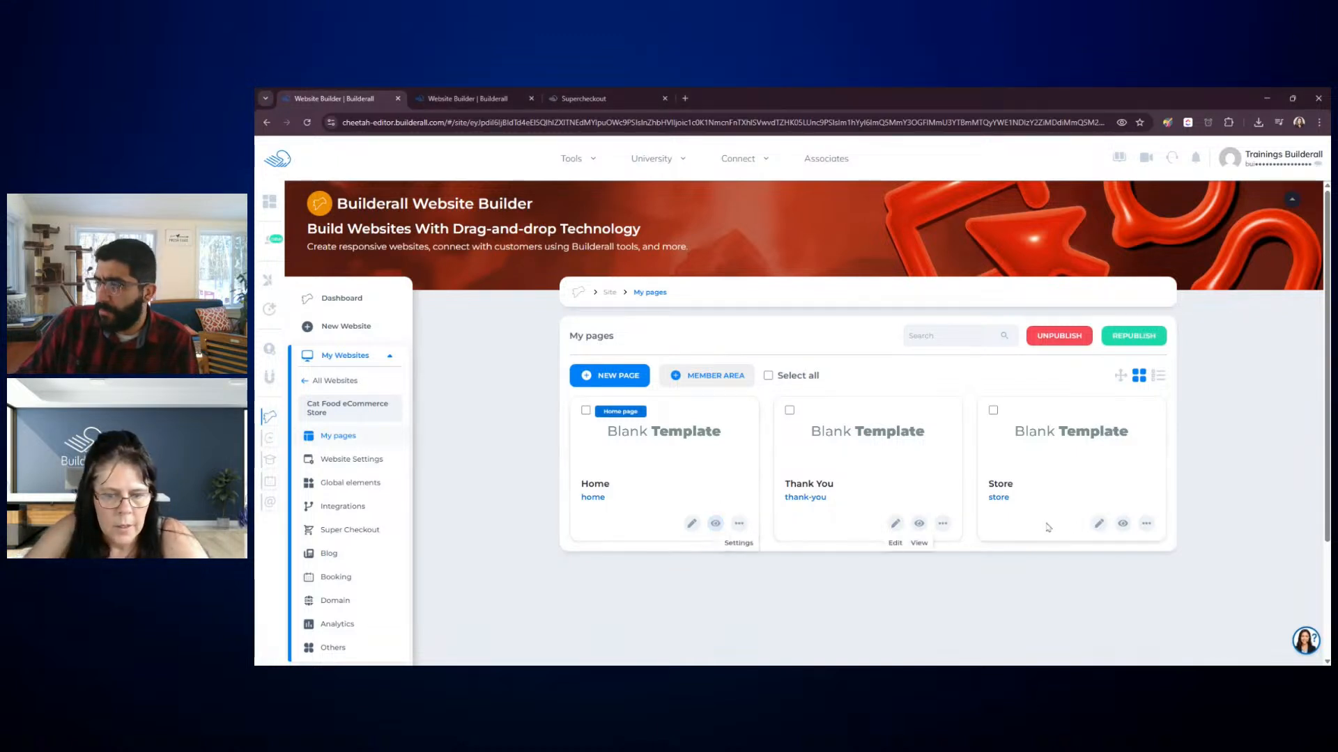
{"action": "left_click", "coordinate": [1119, 525]}
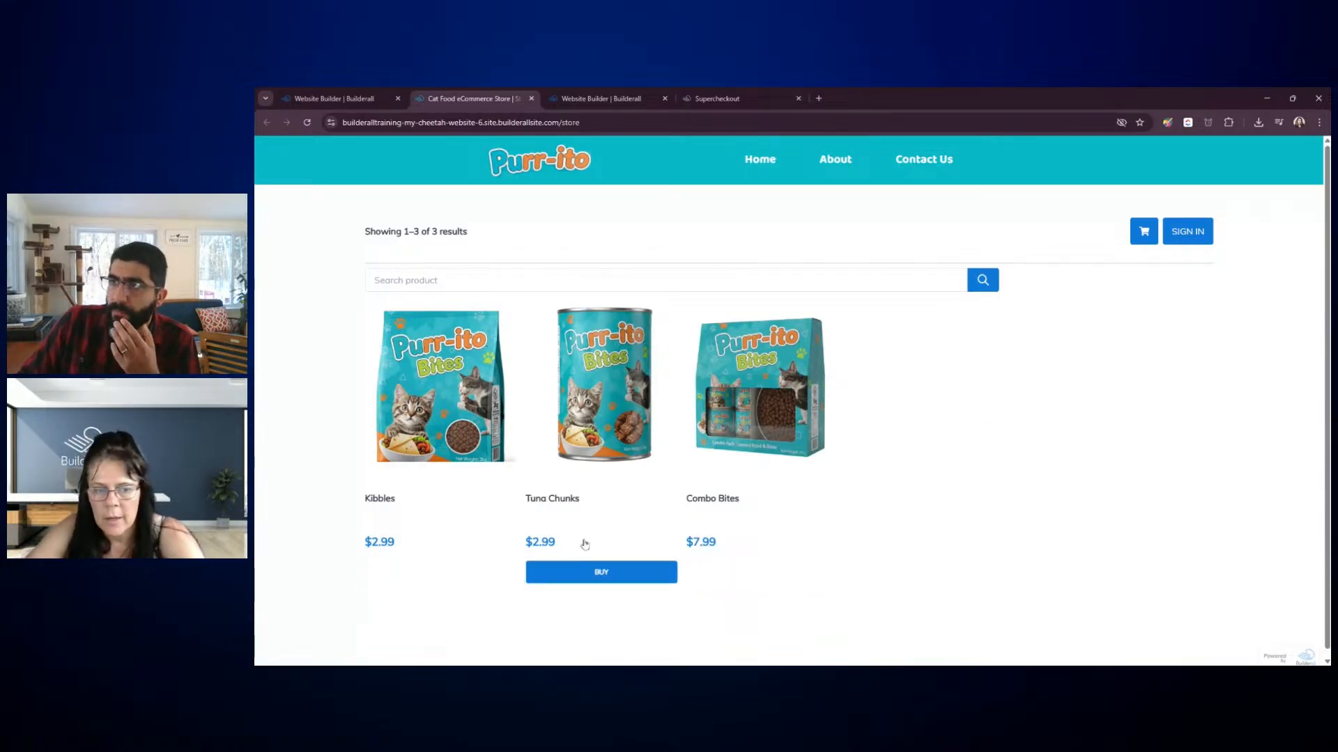
Check the Our Categories section in the Home page editor's preview, return to editing and close the editor
{"action": "left_click", "coordinate": [592, 98]}
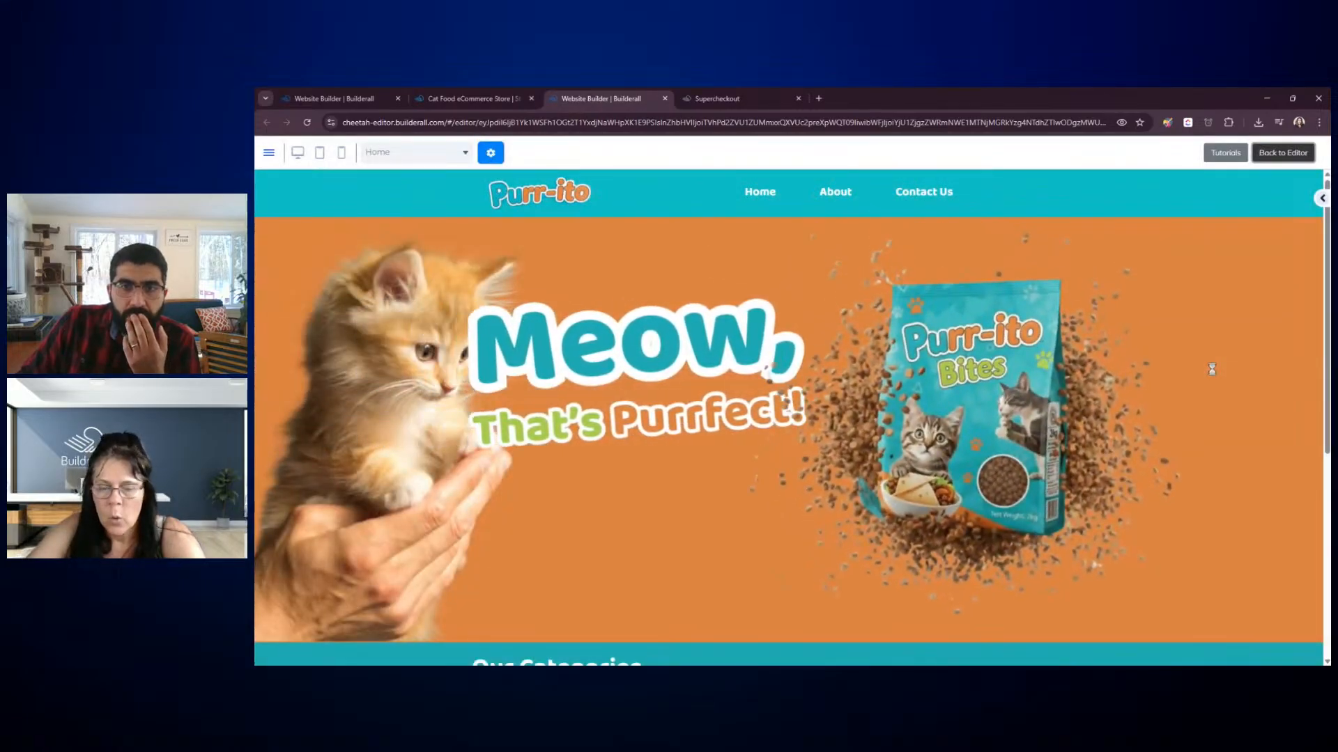
{"action": "scroll", "coordinate": [1209, 376], "scroll_direction": "down", "scroll_amount": 5}
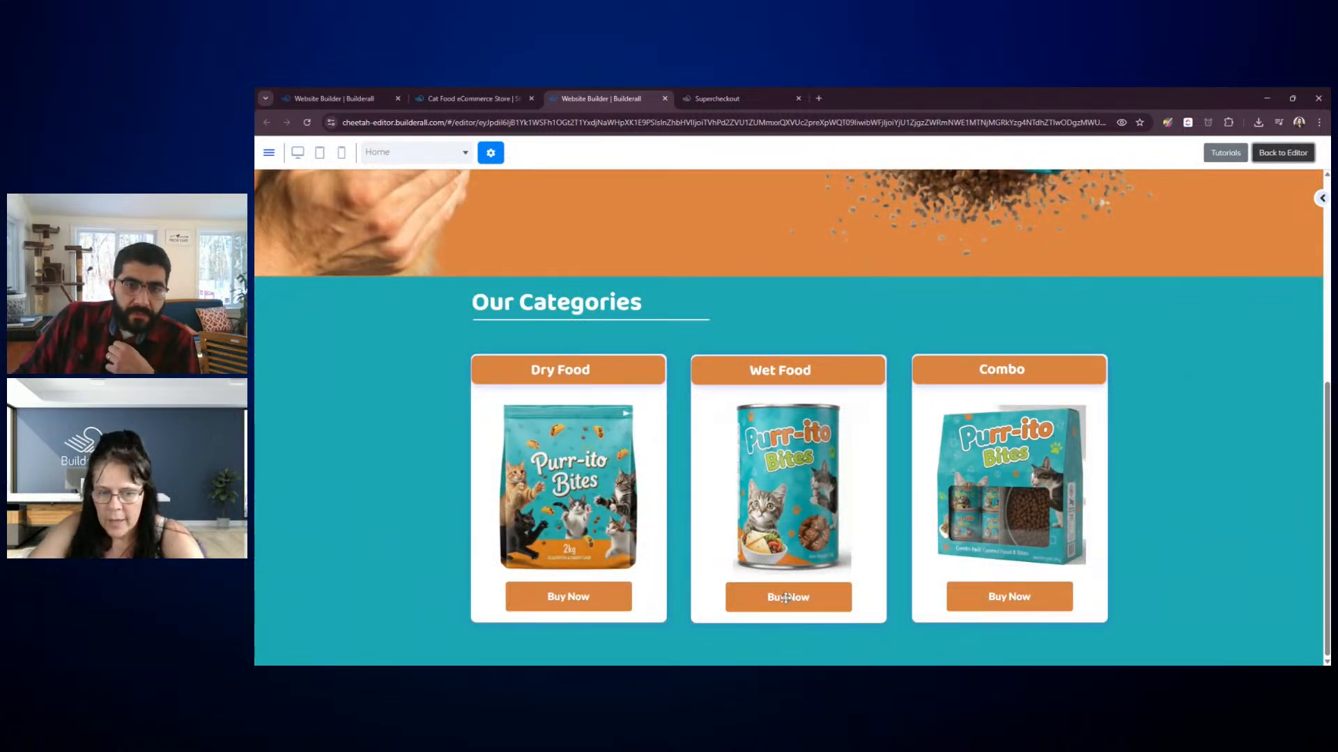
{"action": "left_click", "coordinate": [1283, 153]}
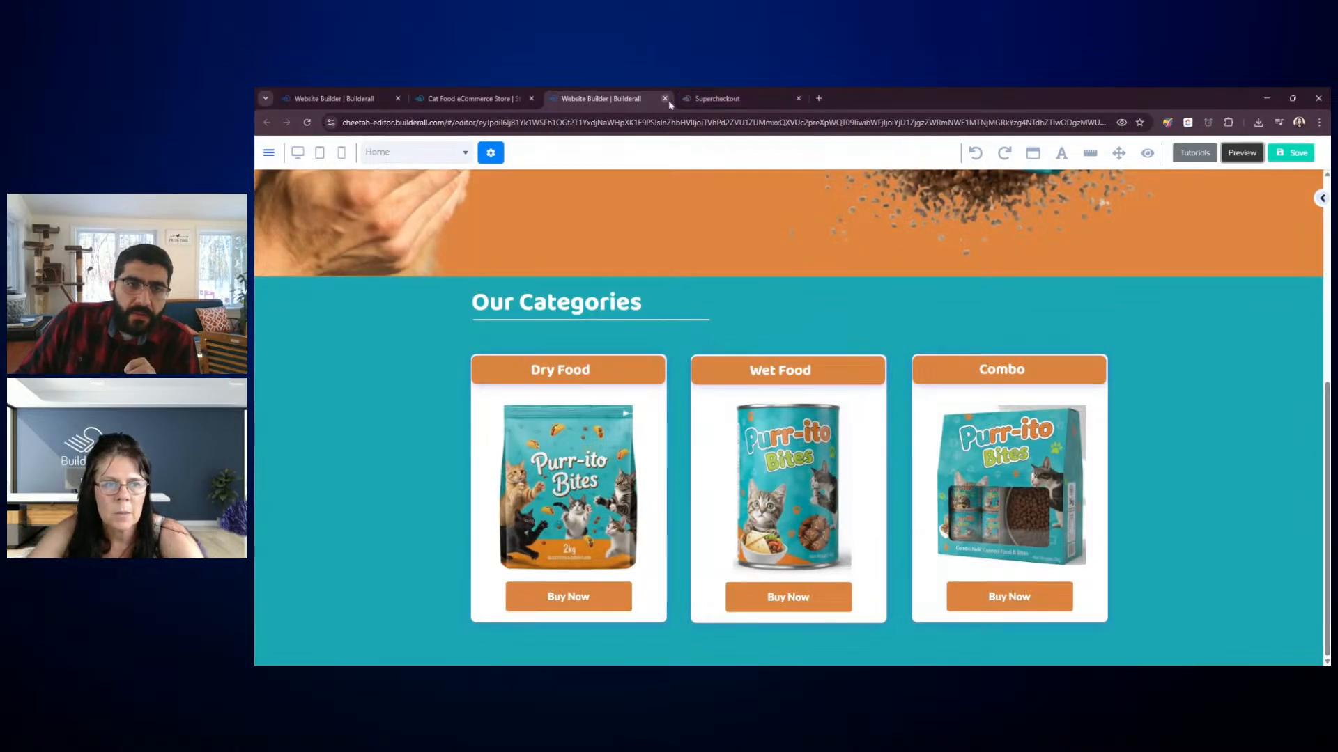
{"action": "left_click", "coordinate": [665, 100]}
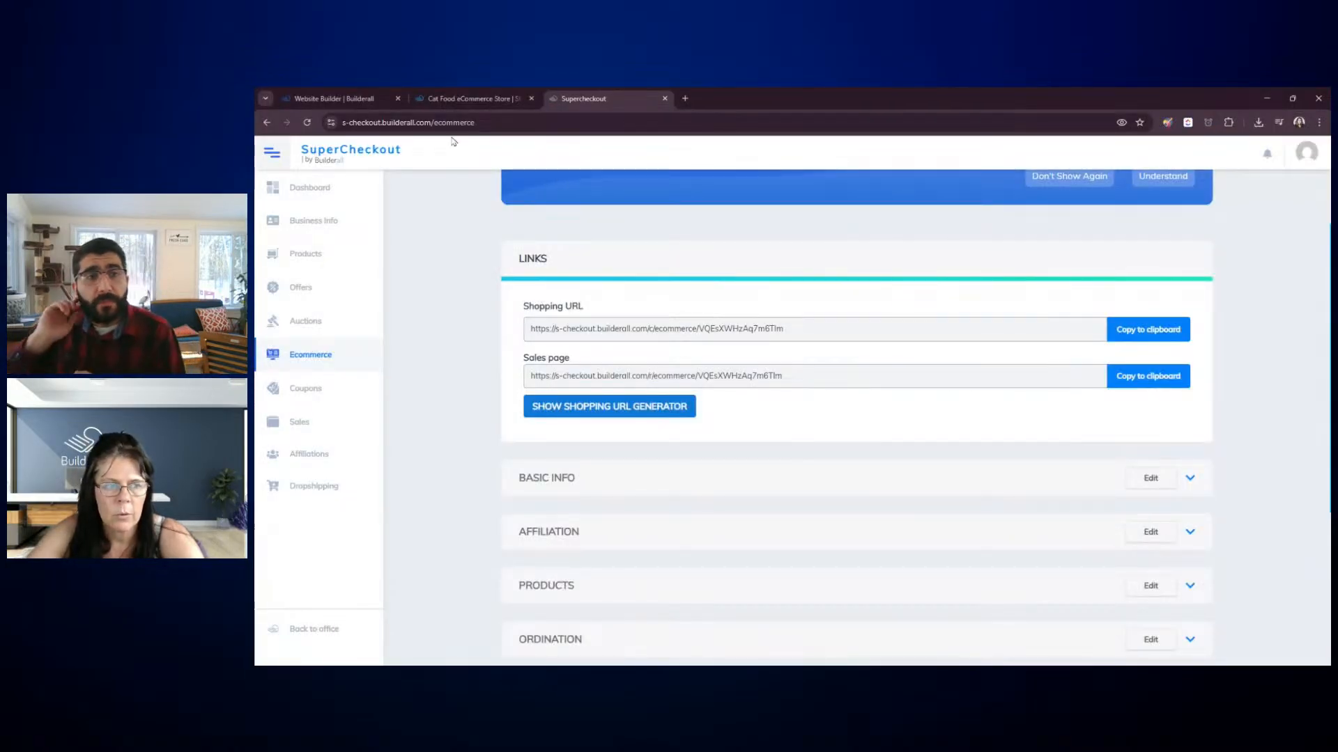
Close the published Store page, view the published Home page and follow the Wet Food Buy Now link
{"action": "left_click", "coordinate": [468, 98]}
{"action": "left_click", "coordinate": [531, 98]}
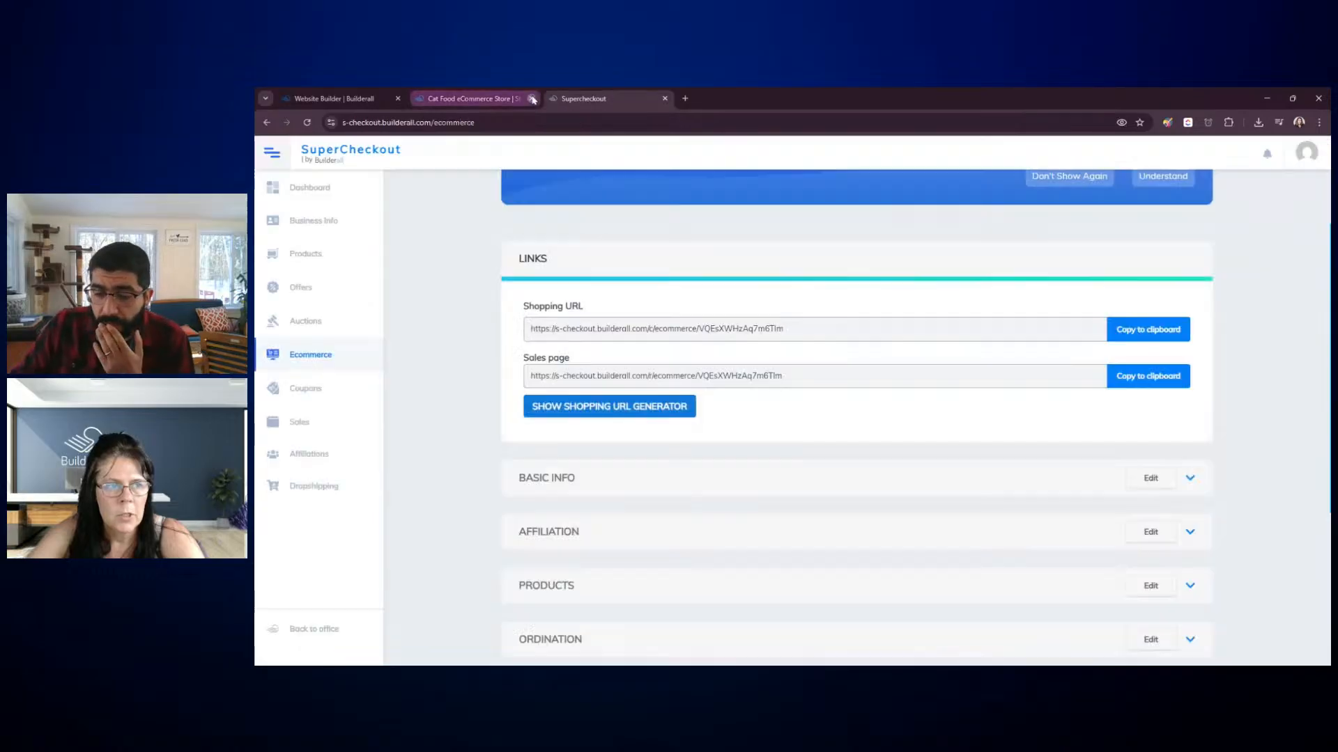
{"action": "left_click", "coordinate": [335, 98]}
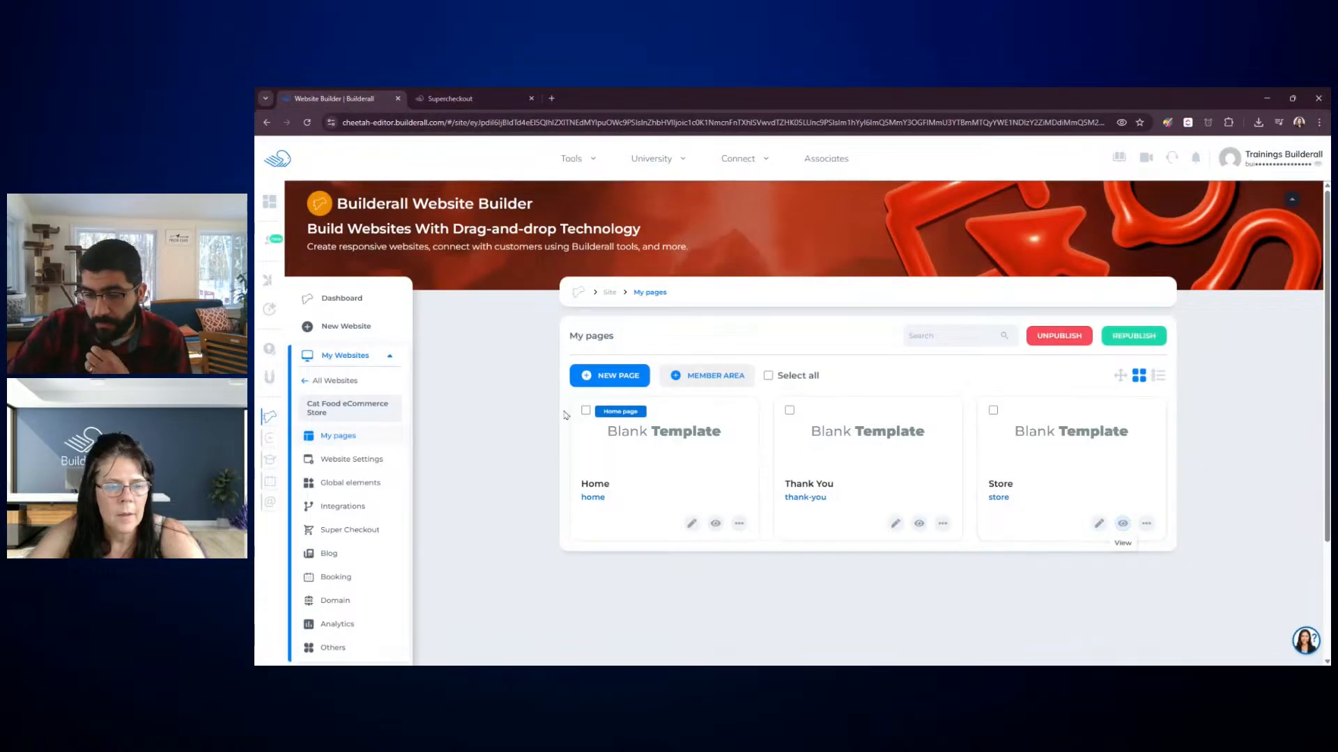
{"action": "left_click", "coordinate": [715, 524]}
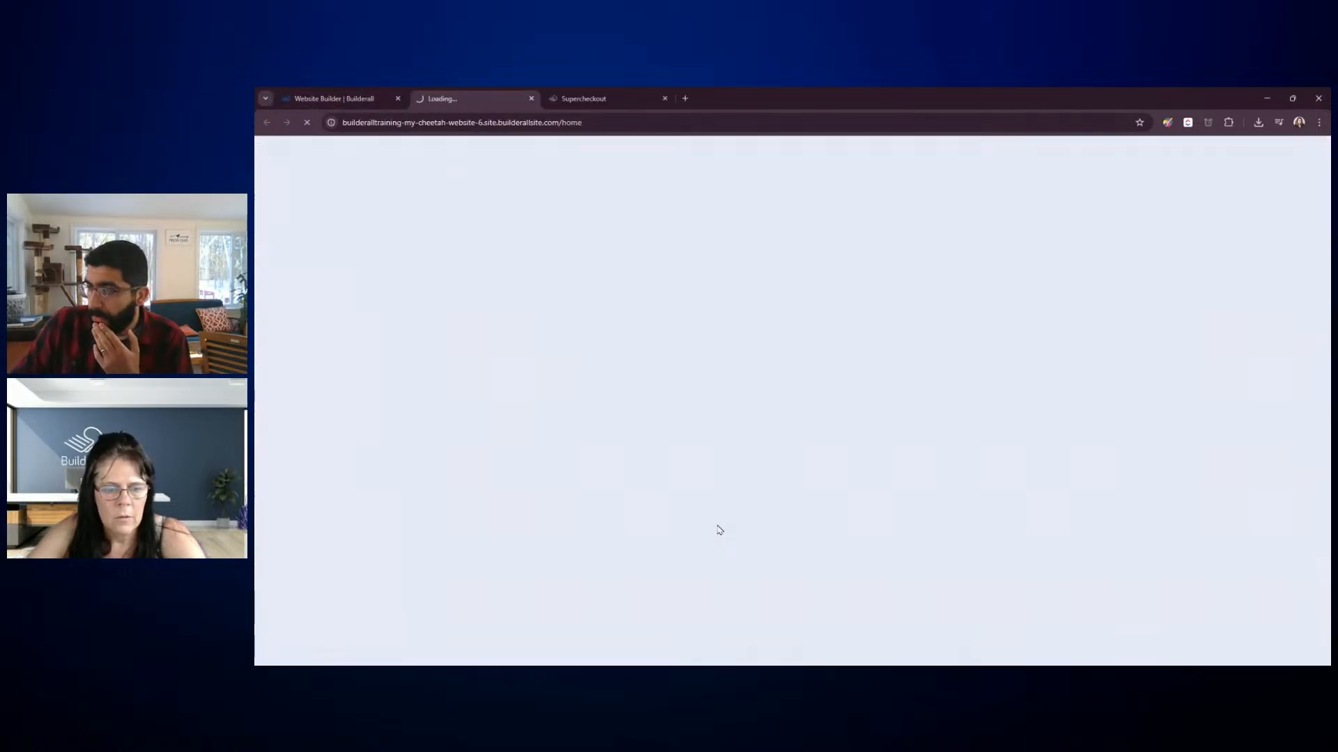
{"action": "scroll", "coordinate": [753, 327], "scroll_direction": "down", "scroll_amount": 5}
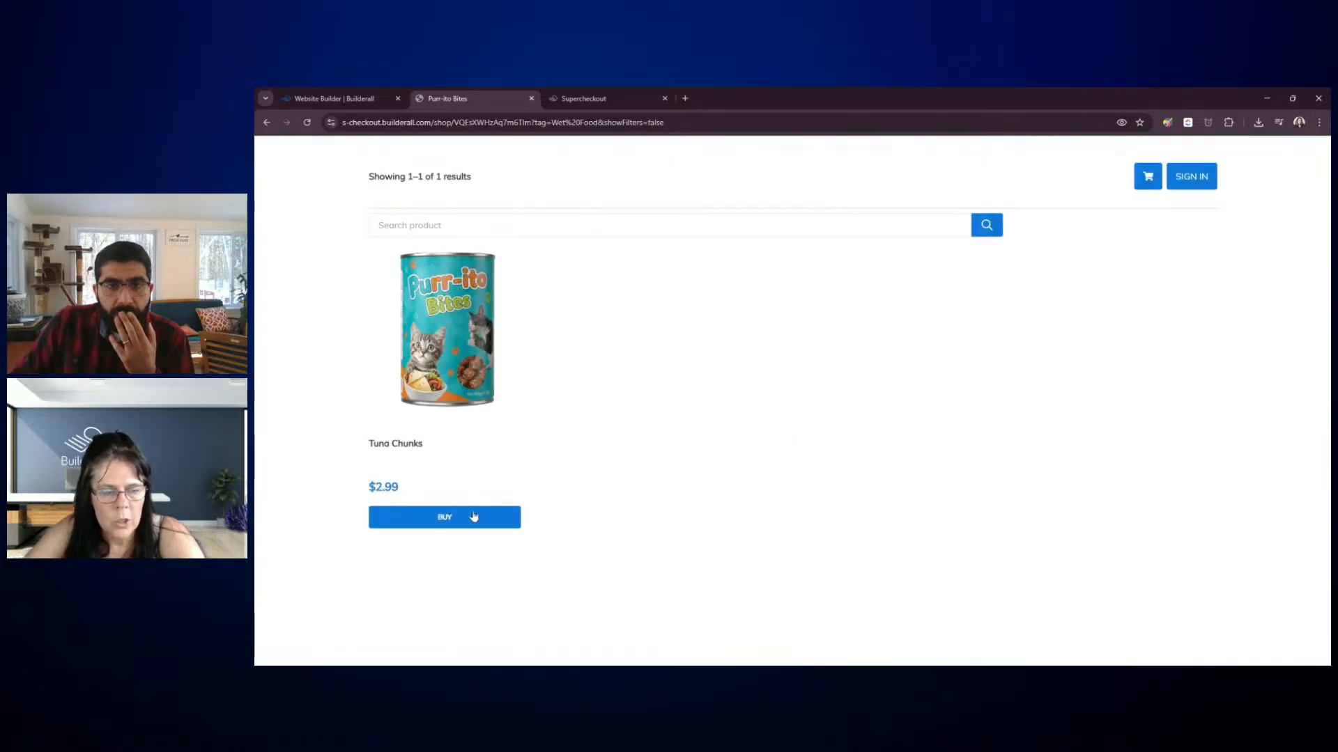
Add one Tuna Chunks in the Chicken option to the shopping cart
{"action": "left_click", "coordinate": [461, 521]}
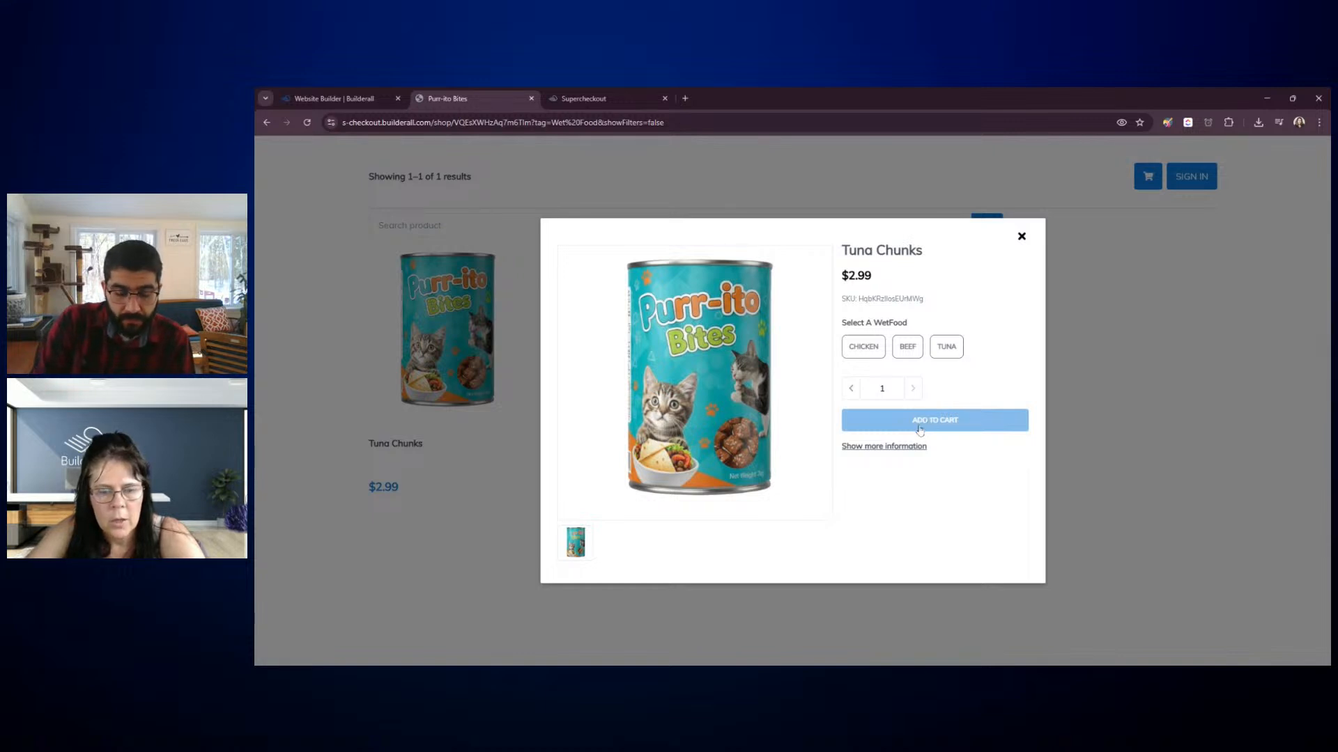
{"action": "left_click", "coordinate": [866, 350]}
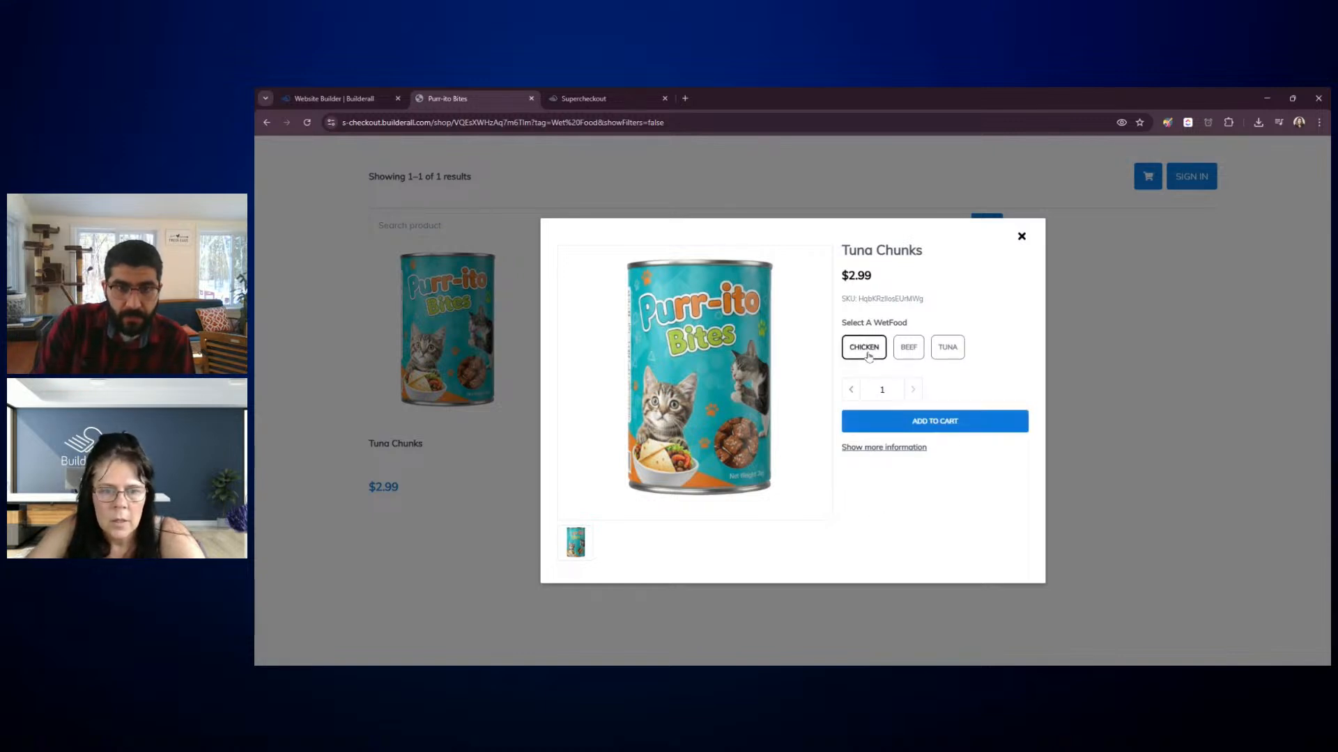
{"action": "left_click", "coordinate": [934, 422]}
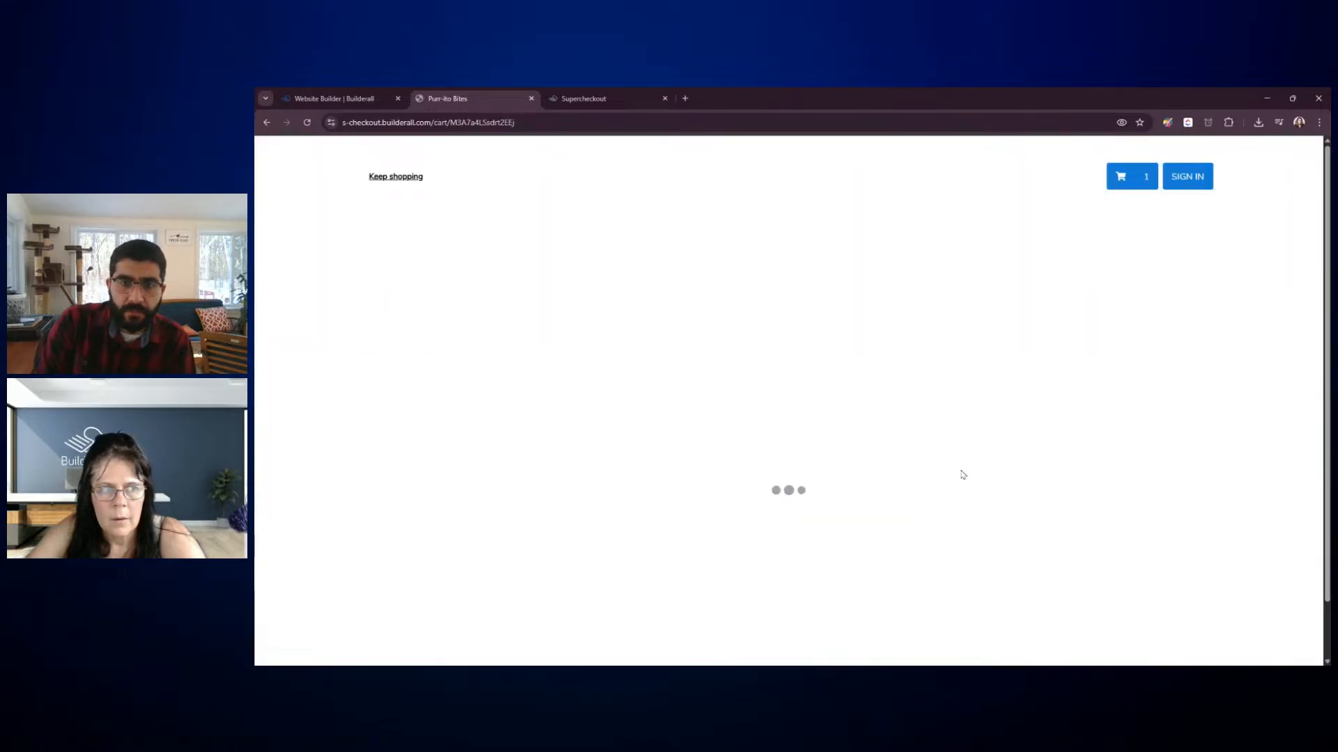
Continue shopping and add one Combo Bites in the Tuna option to the cart, then review the order summary
{"action": "left_click", "coordinate": [409, 180]}
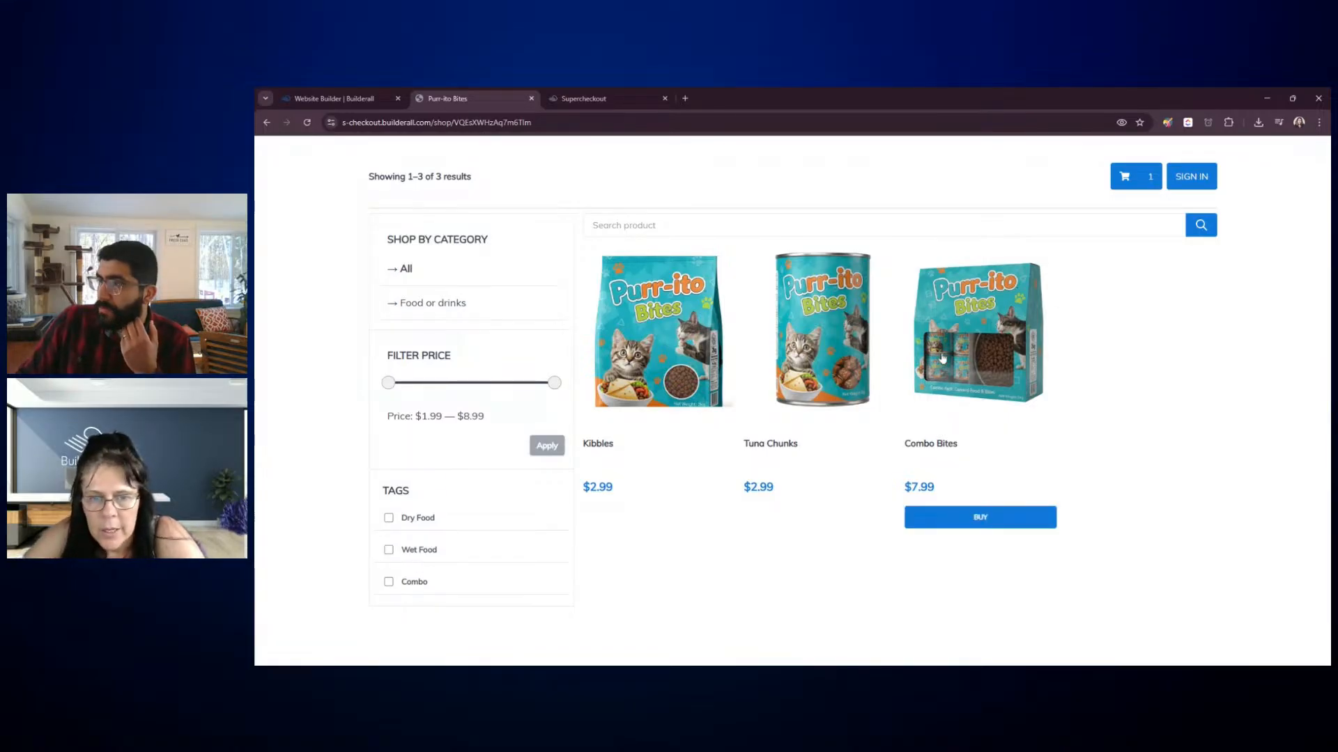
{"action": "left_click", "coordinate": [972, 519]}
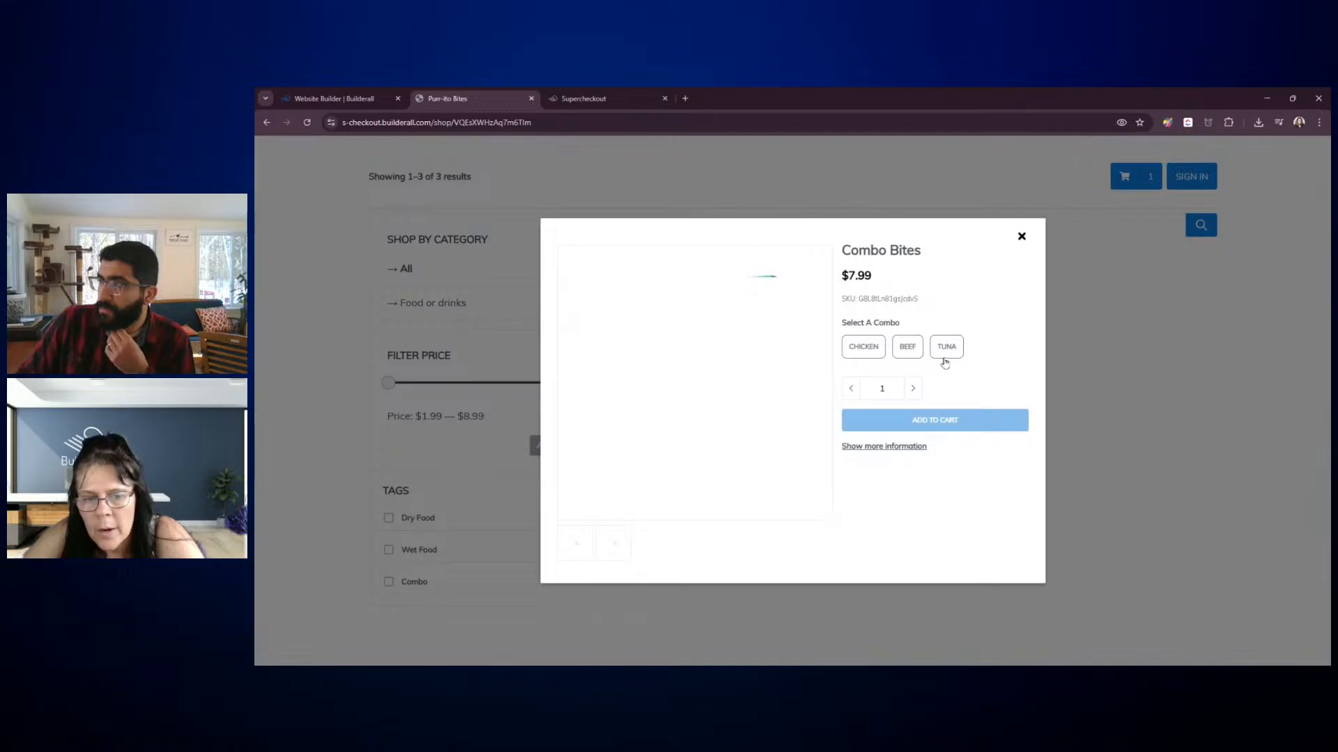
{"action": "left_click", "coordinate": [945, 349]}
{"action": "left_click", "coordinate": [926, 422]}
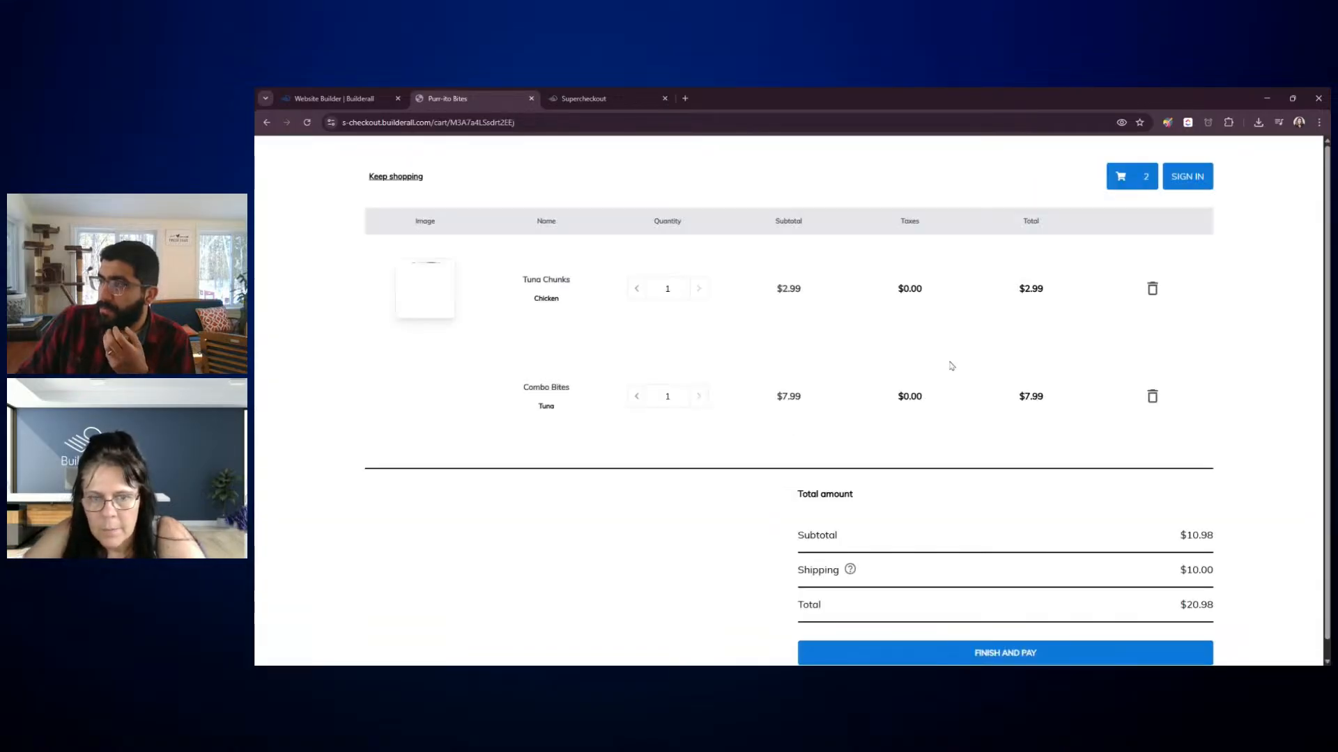
{"action": "scroll", "coordinate": [955, 365], "scroll_direction": "down", "scroll_amount": 1}
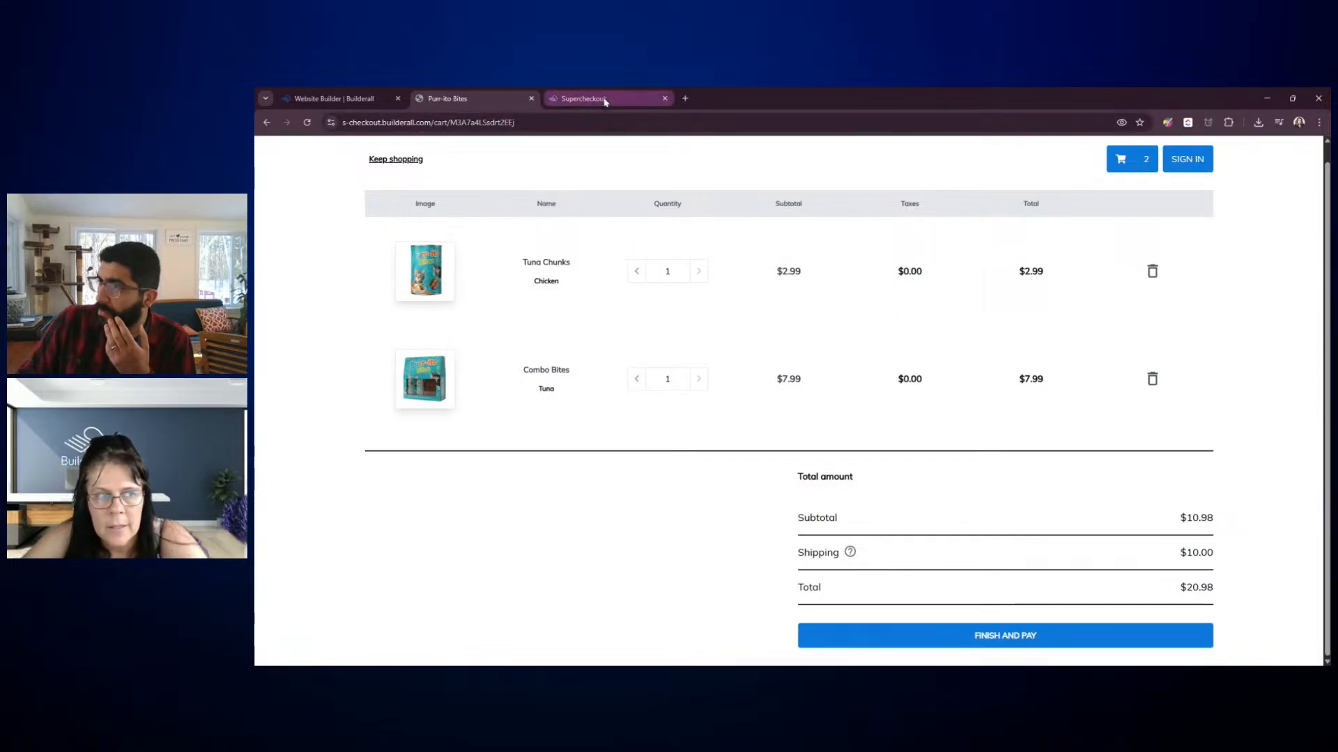
Close the cart page, reopen the Home page in the Website Builder editor and collapse the side panel
{"action": "left_click", "coordinate": [531, 98]}
{"action": "left_click", "coordinate": [493, 101]}
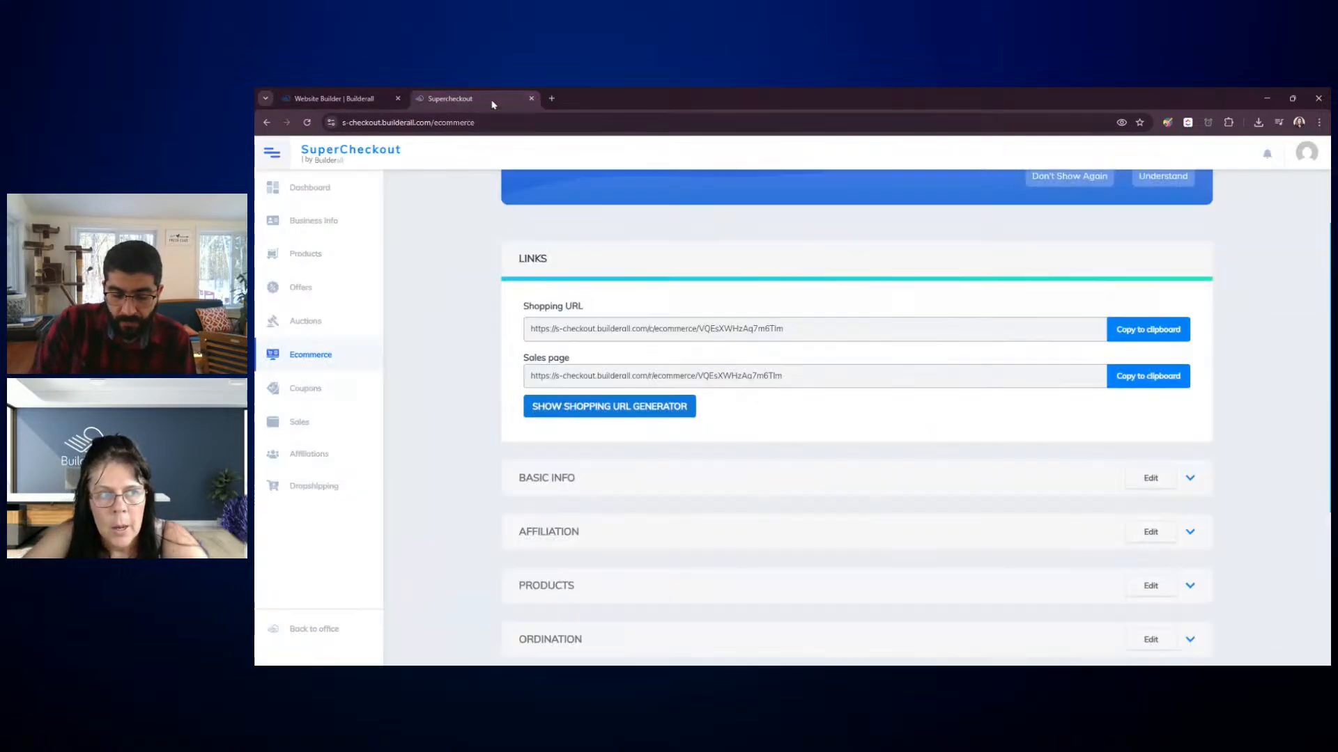
{"action": "left_click", "coordinate": [334, 98]}
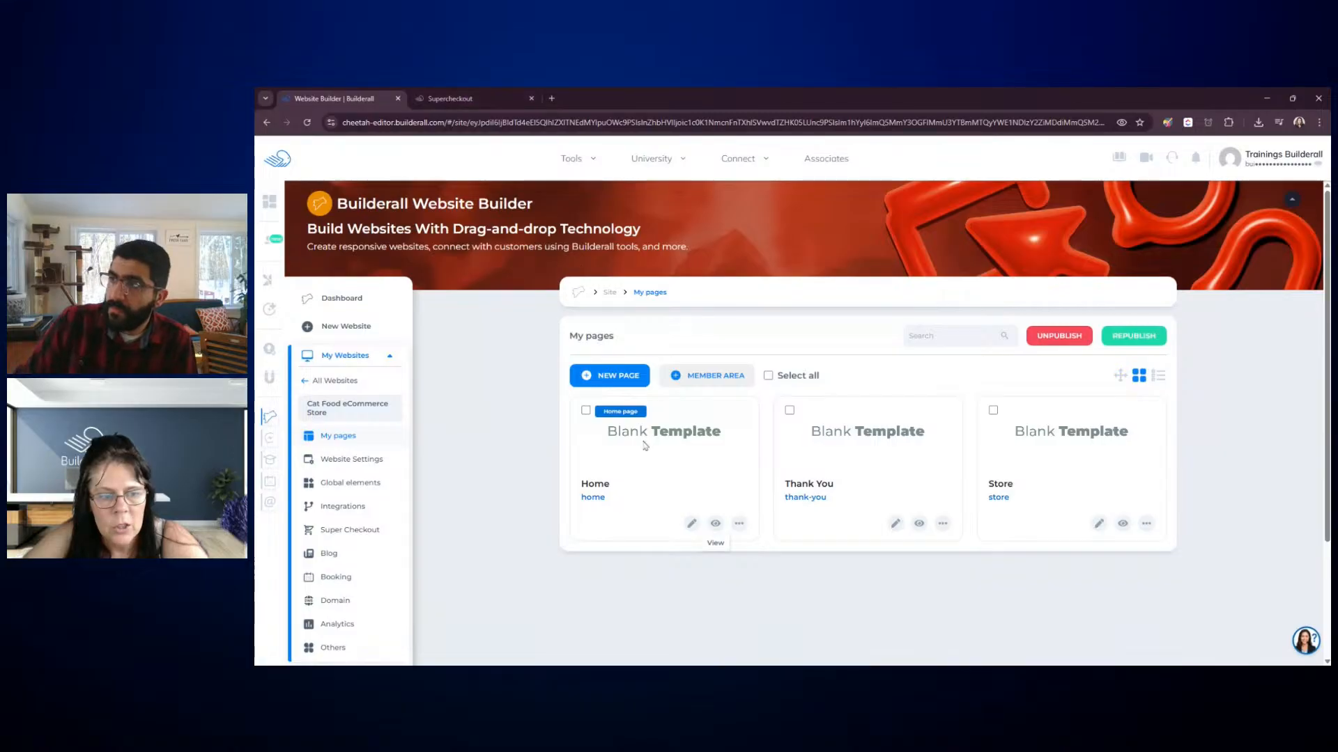
{"action": "left_click", "coordinate": [692, 526]}
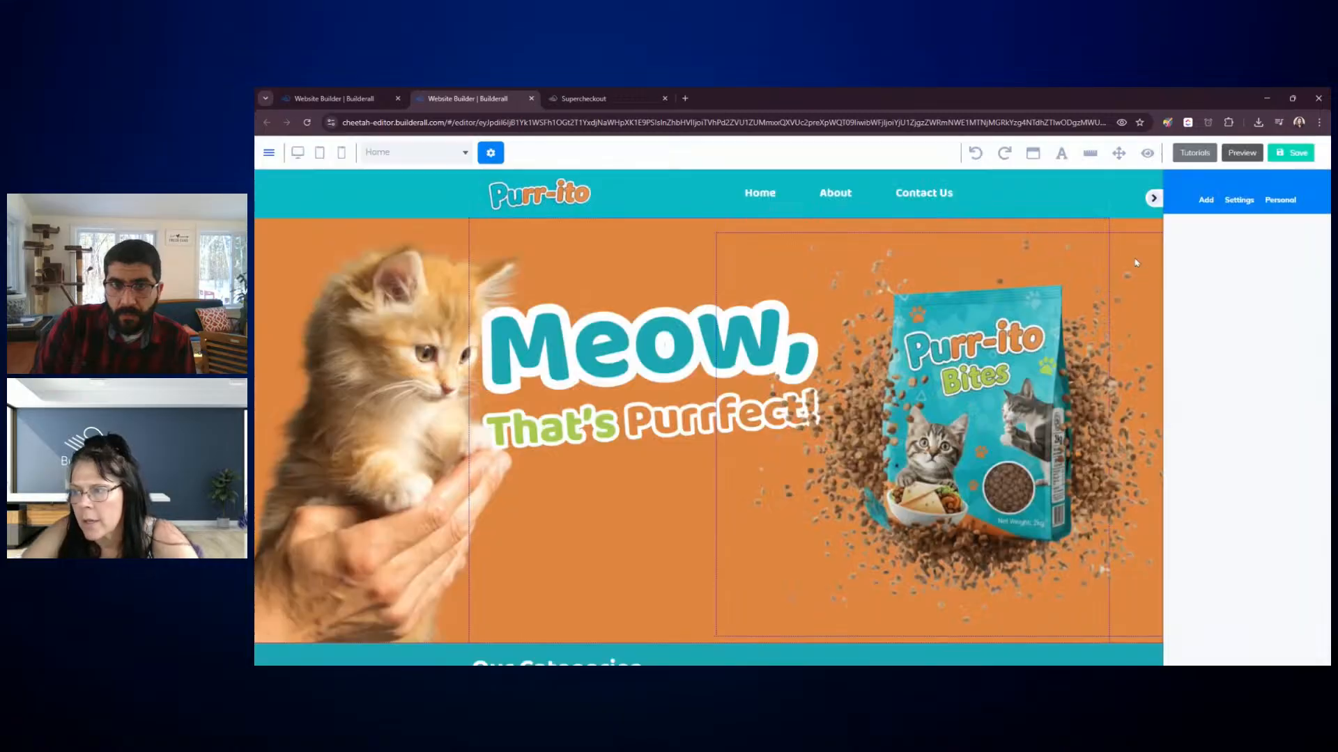
{"action": "left_click", "coordinate": [1154, 198]}
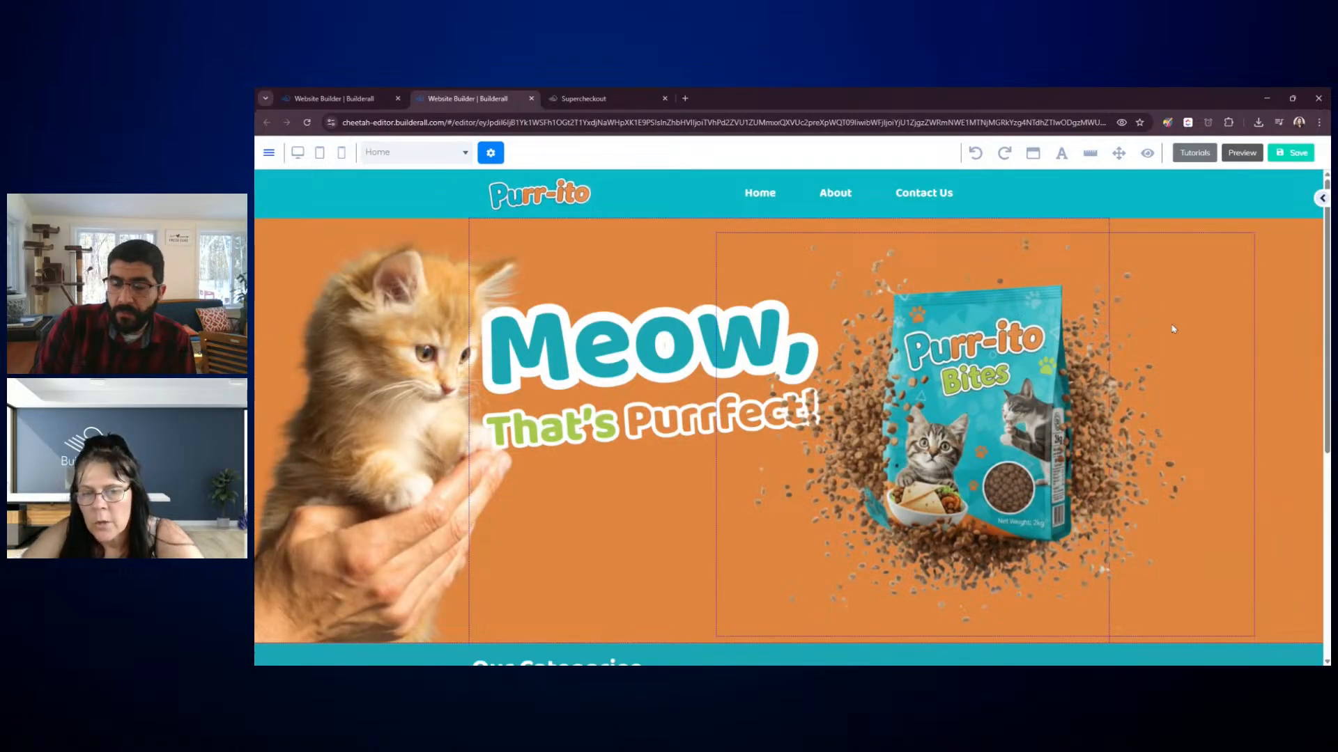
{"action": "left_click", "coordinate": [1220, 279]}
{"action": "left_click", "coordinate": [1306, 280]}
{"action": "scroll", "coordinate": [971, 380], "scroll_direction": "down", "scroll_amount": 5}
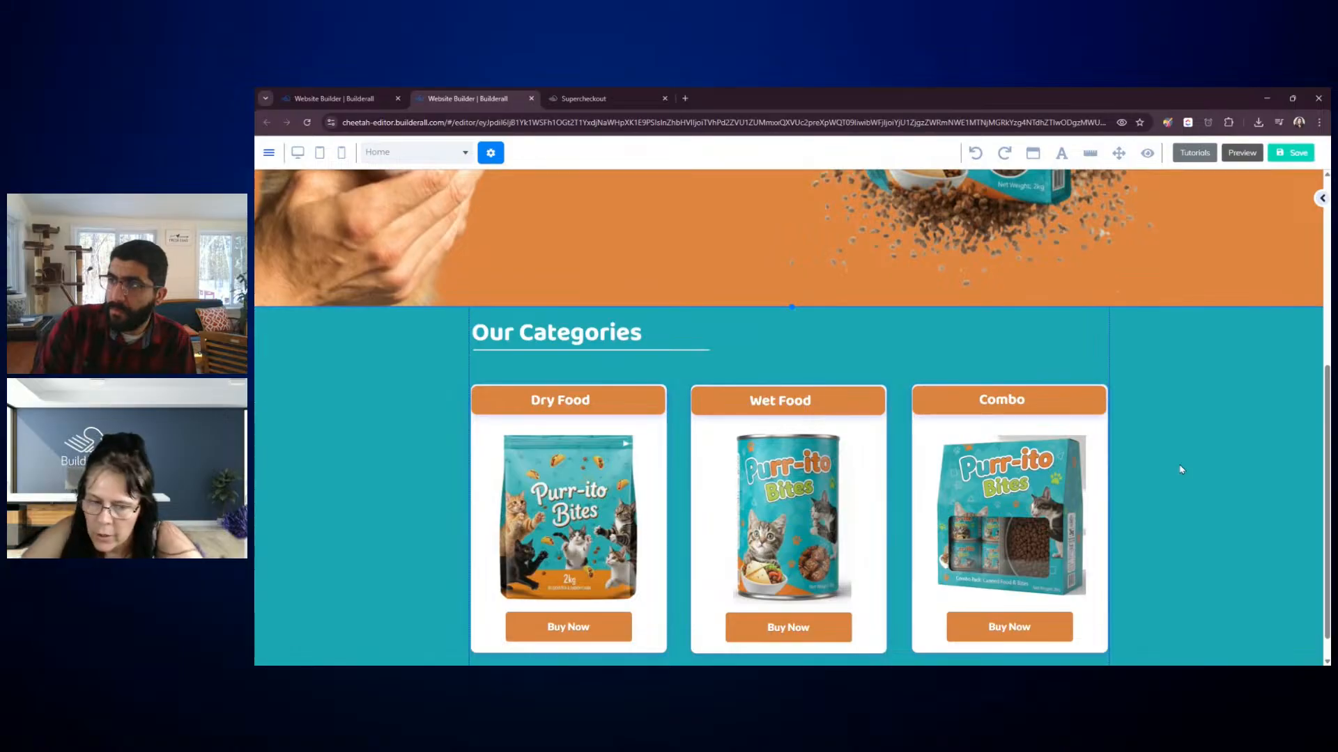
{"action": "scroll", "coordinate": [1188, 496], "scroll_direction": "up", "scroll_amount": 5}
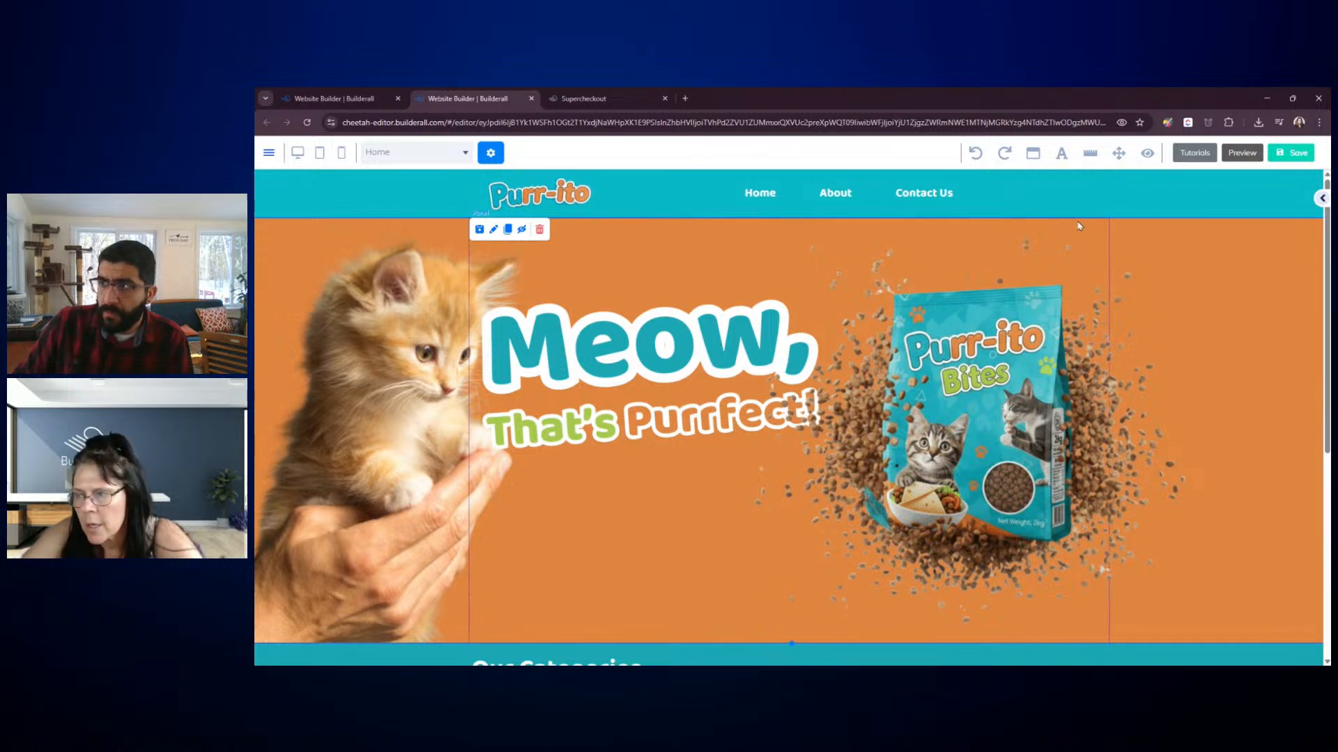
Add a green arrow button from the Button elements to the header, beside the Contact Us menu item
{"action": "left_click", "coordinate": [1321, 201]}
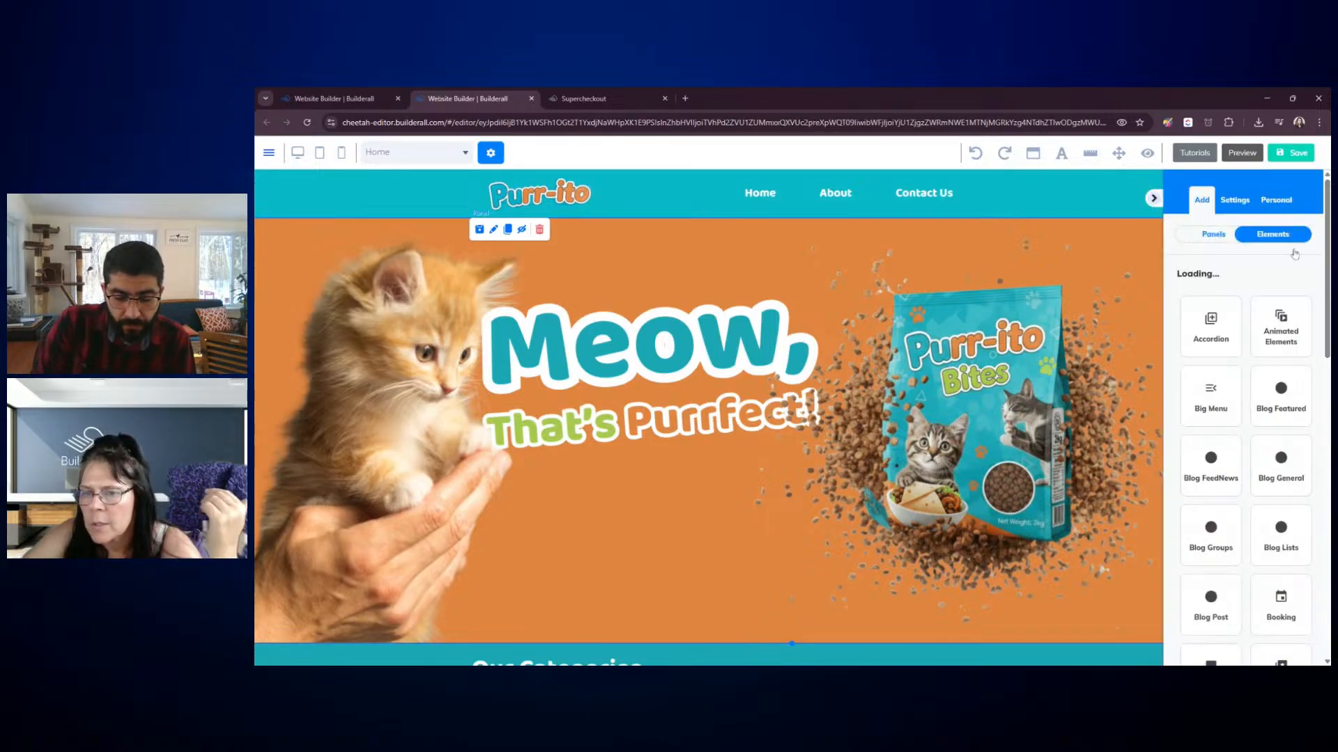
{"action": "scroll", "coordinate": [1212, 314], "scroll_direction": "down", "scroll_amount": 4}
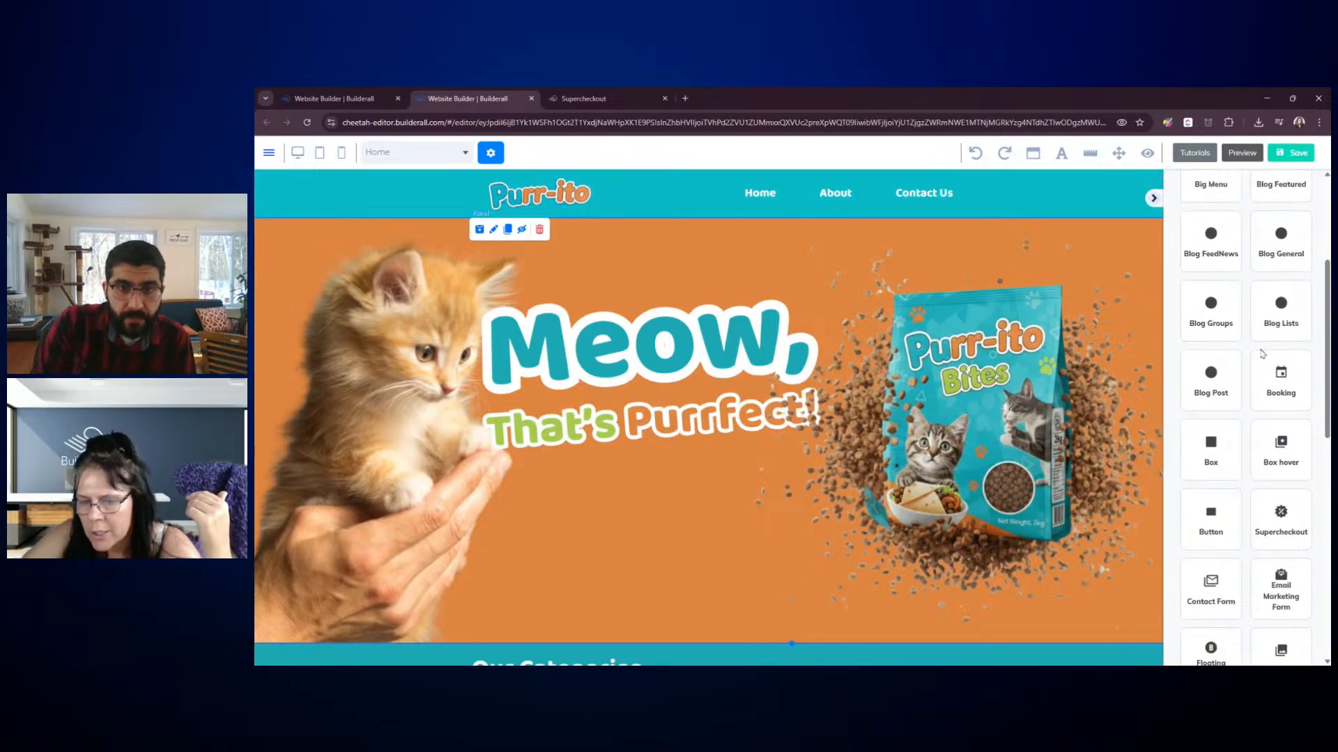
{"action": "left_click", "coordinate": [1212, 465]}
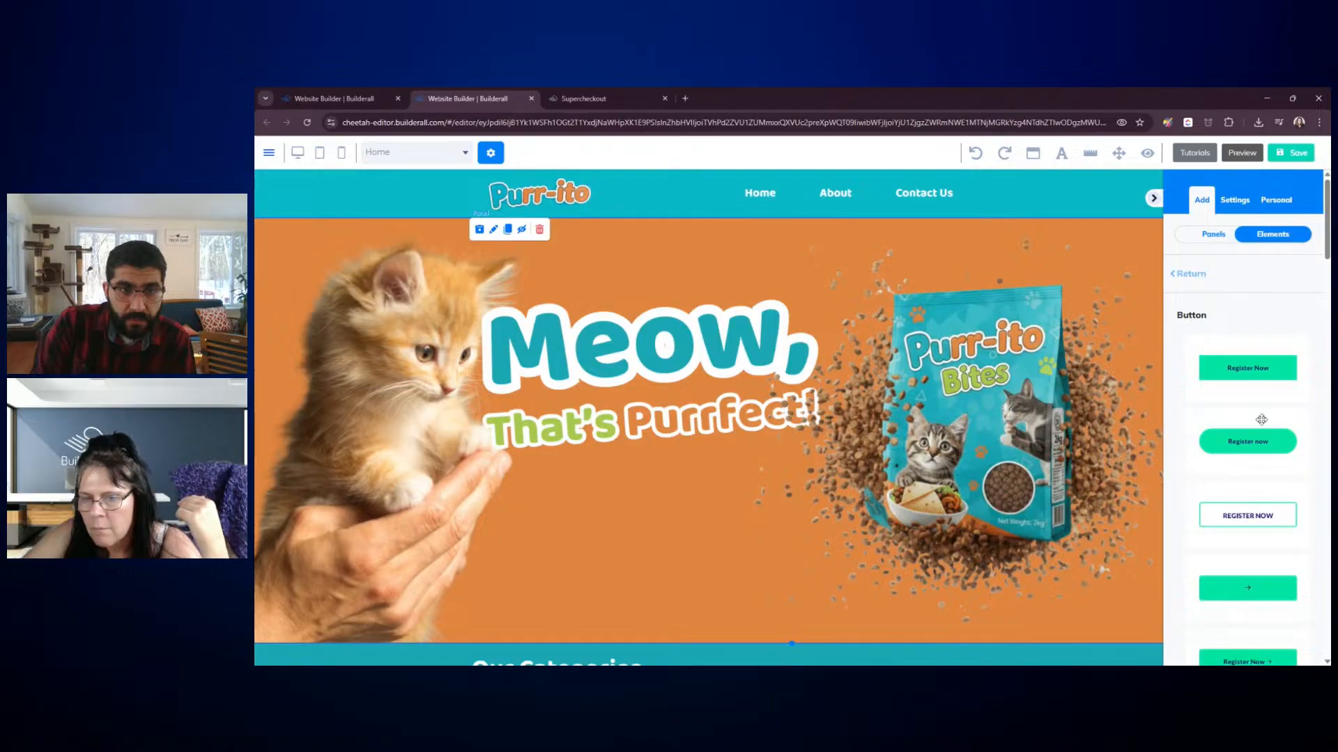
{"action": "left_click_drag", "start_coordinate": [1245, 587], "coordinate": [1047, 198]}
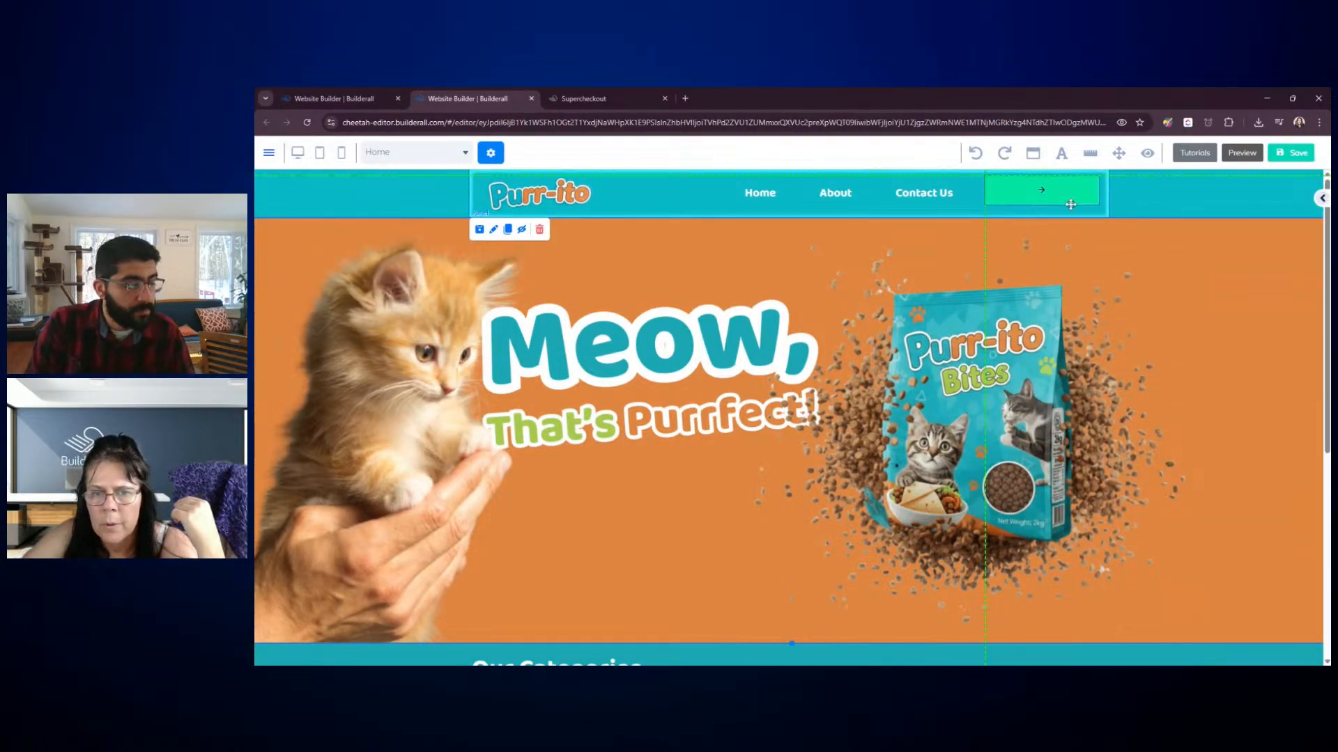
{"action": "left_click", "coordinate": [1071, 205]}
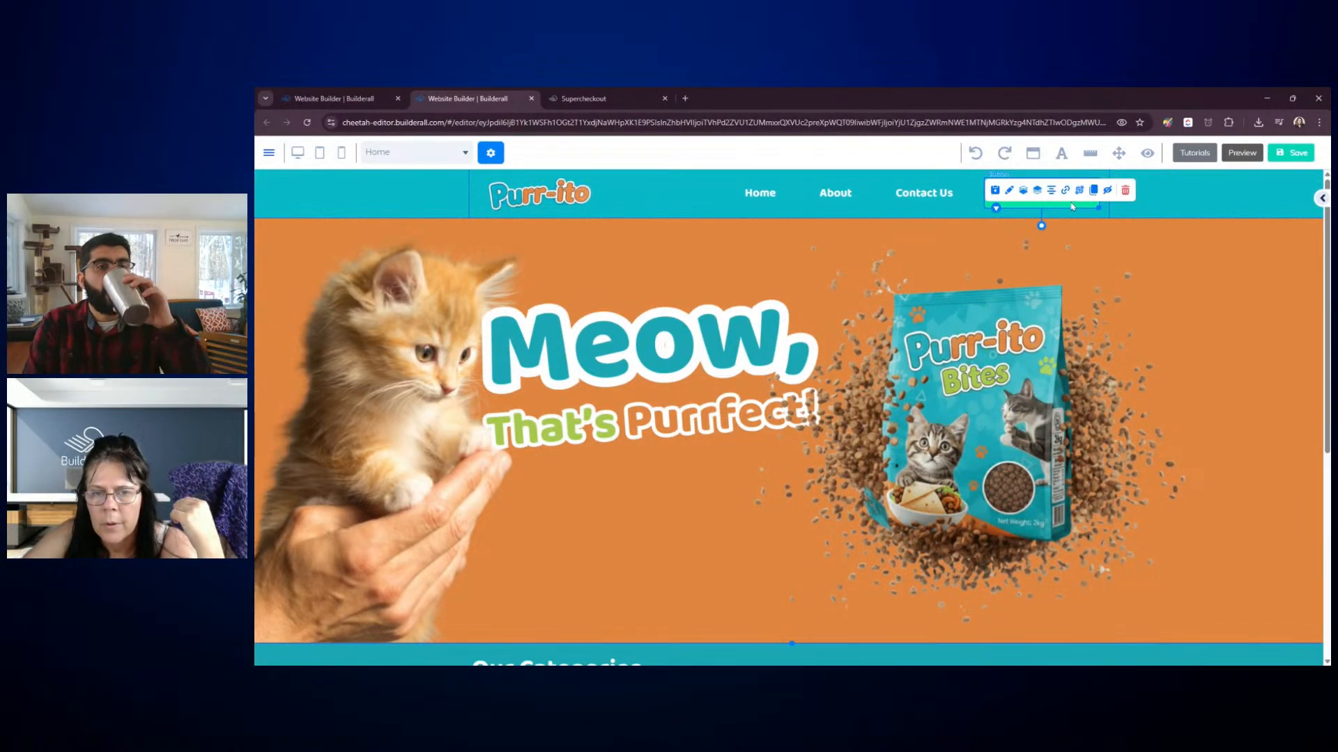
{"action": "left_click", "coordinate": [1199, 214]}
Open the new header button's settings and set its primary text to "Login"
{"action": "double_click", "coordinate": [1072, 206]}
{"action": "scroll", "coordinate": [870, 314], "scroll_direction": "down", "scroll_amount": 2}
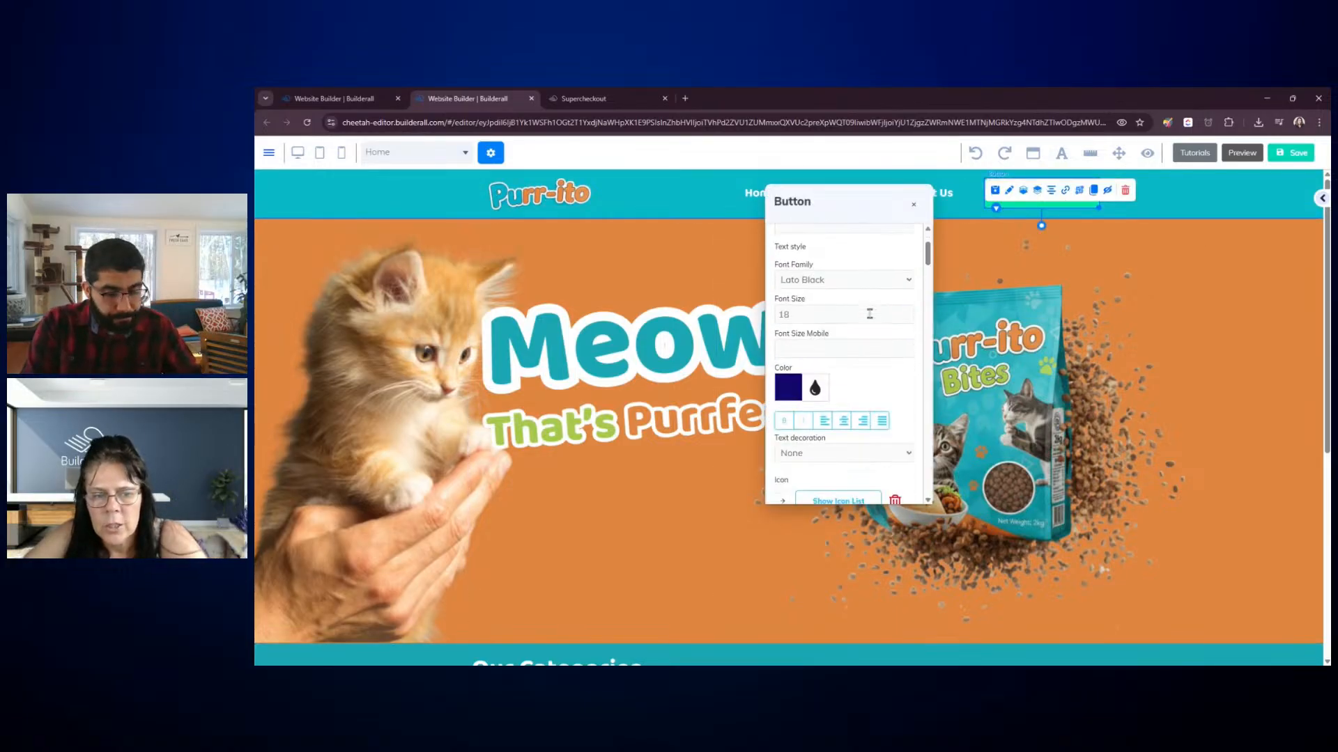
{"action": "scroll", "coordinate": [870, 313], "scroll_direction": "down", "scroll_amount": 2}
{"action": "left_click", "coordinate": [791, 317]}
{"action": "scroll", "coordinate": [836, 314], "scroll_direction": "down", "scroll_amount": 2}
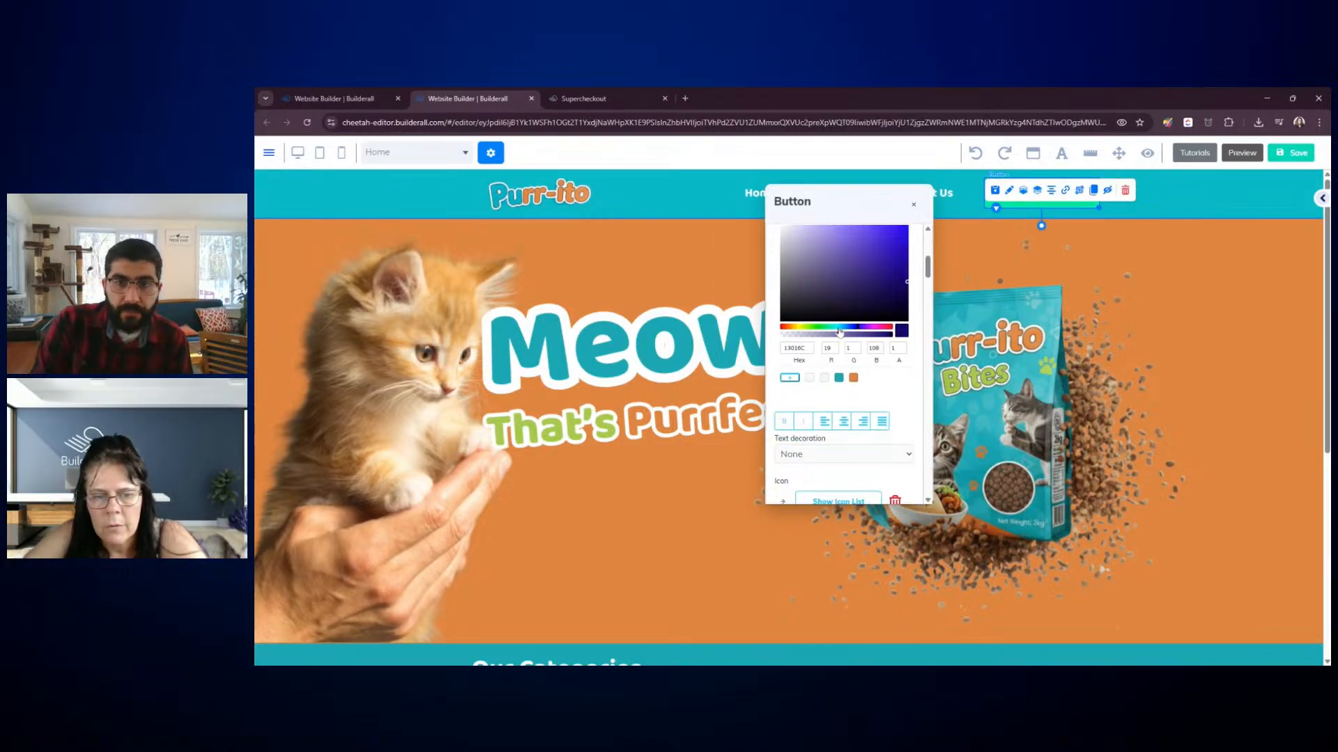
{"action": "scroll", "coordinate": [865, 310], "scroll_direction": "up", "scroll_amount": 3}
{"action": "scroll", "coordinate": [867, 312], "scroll_direction": "up", "scroll_amount": 2}
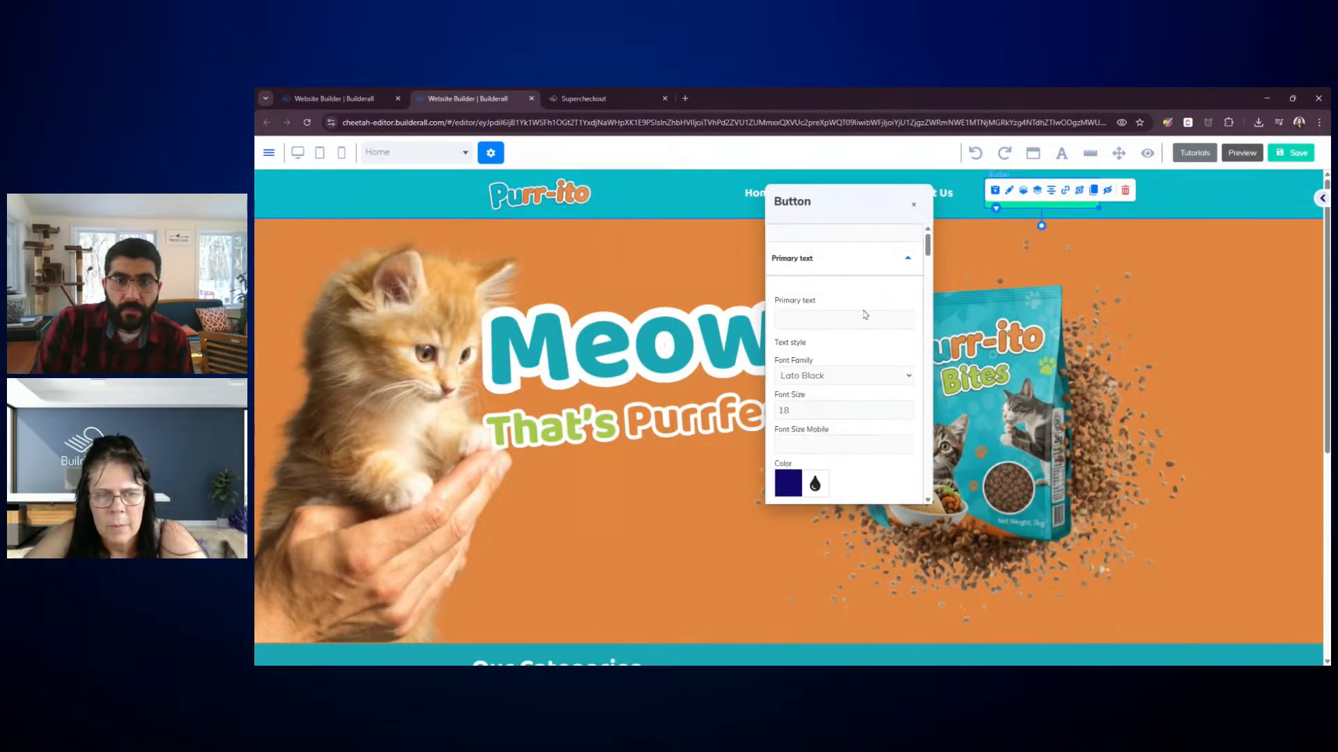
{"action": "left_click", "coordinate": [829, 321]}
{"action": "type", "text": "Login"}
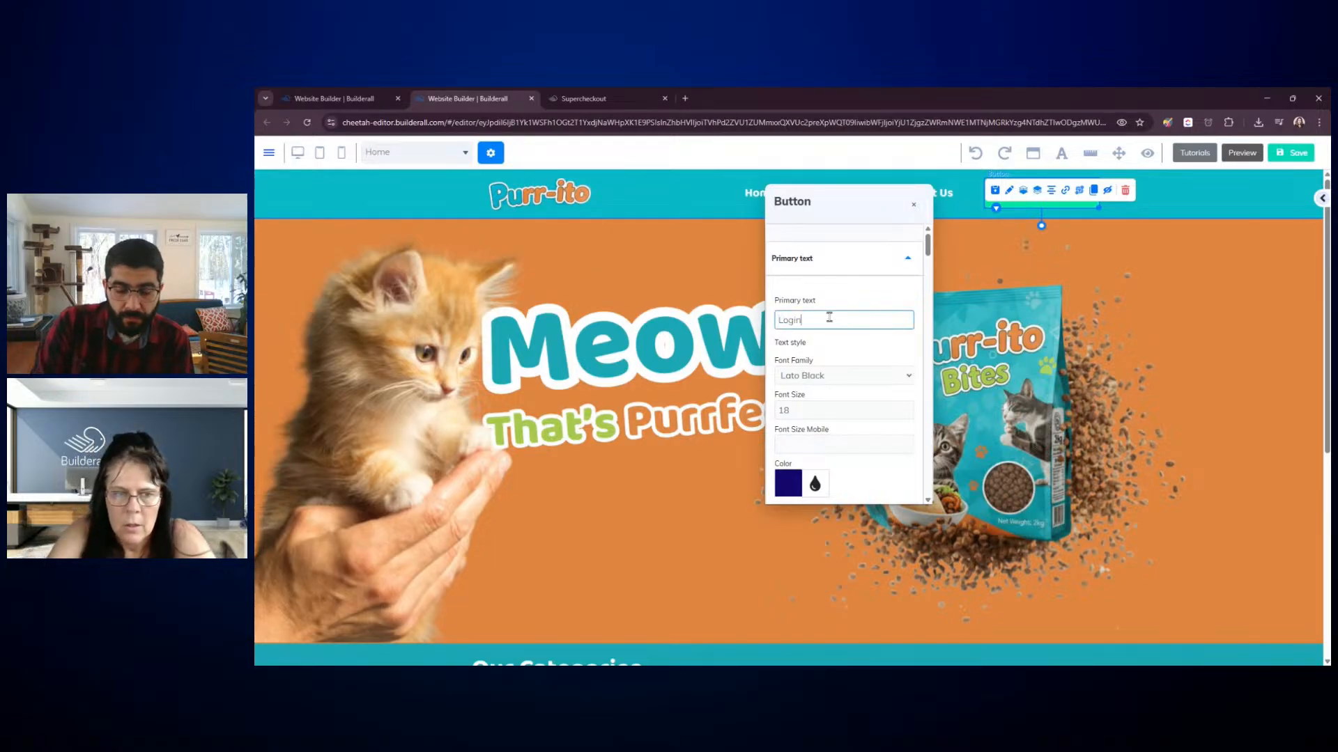
Set the Login button's primary text color to white (FFFFFF)
{"action": "scroll", "coordinate": [830, 319], "scroll_direction": "down", "scroll_amount": 2}
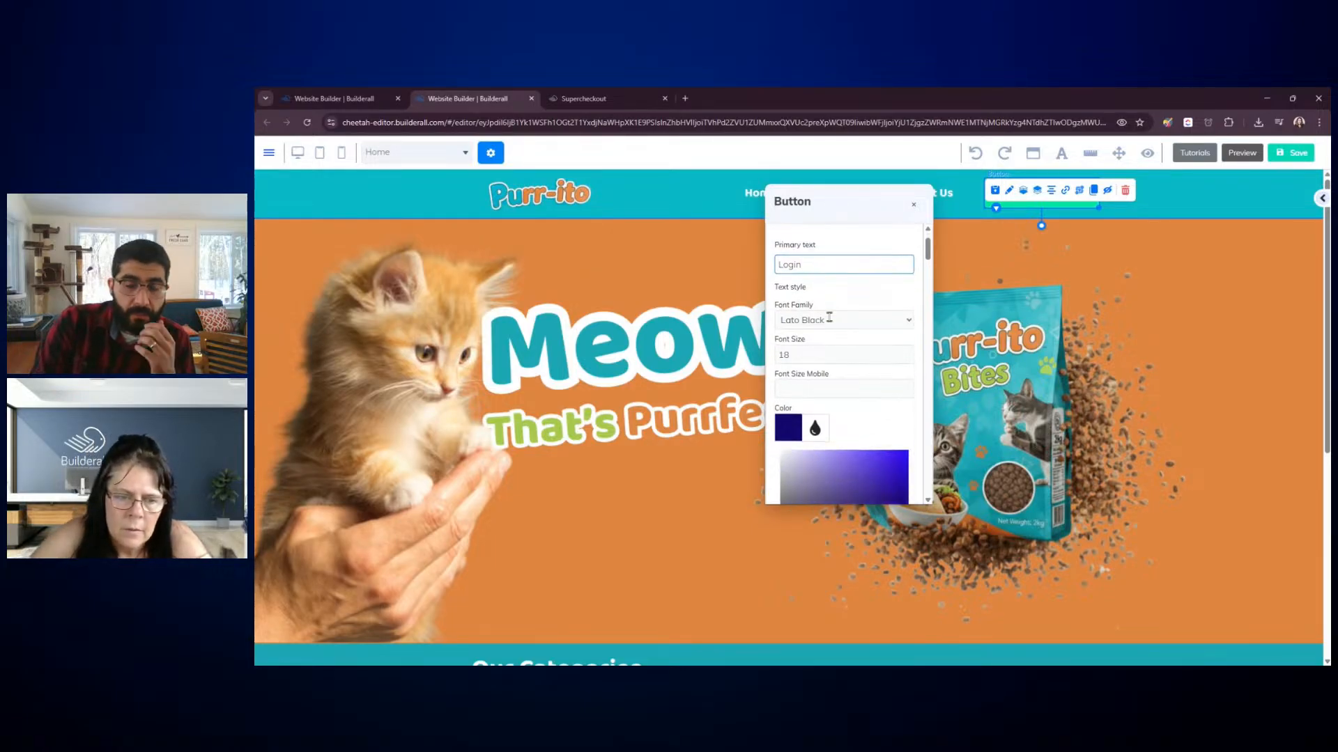
{"action": "scroll", "coordinate": [794, 364], "scroll_direction": "down", "scroll_amount": 3}
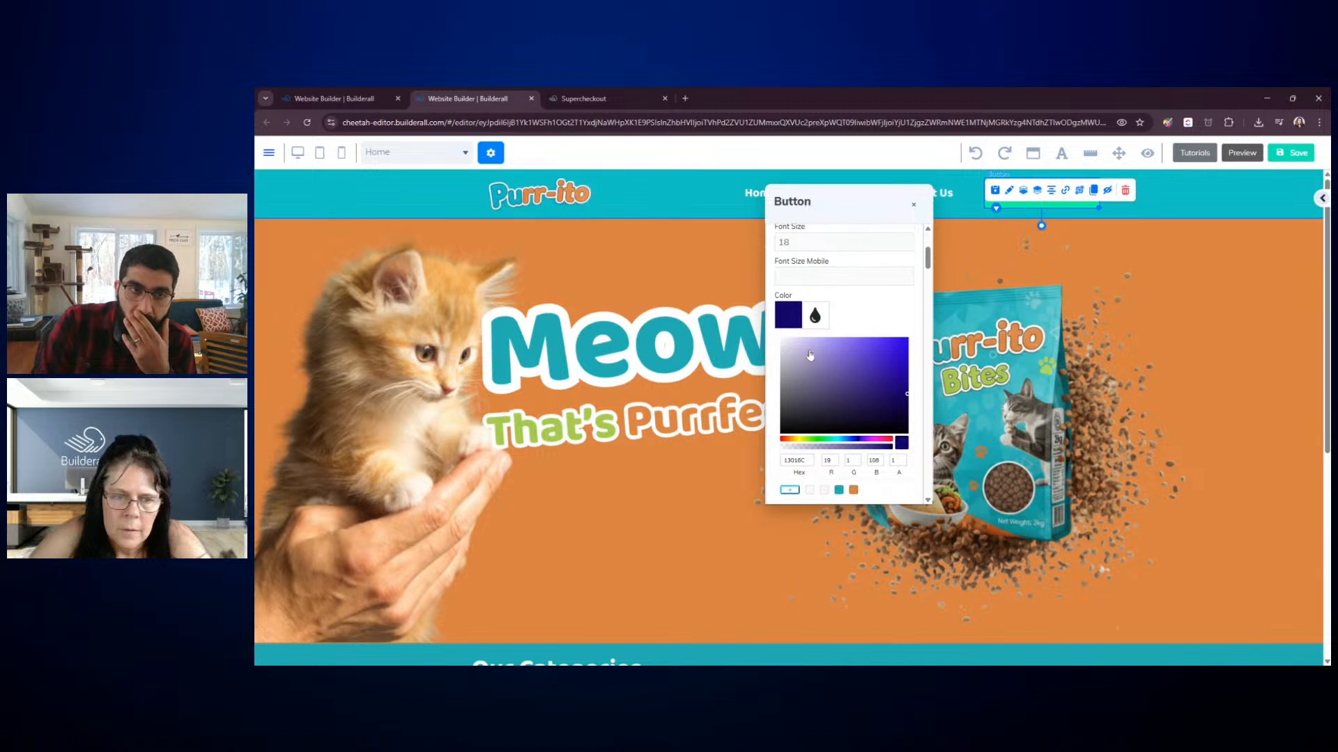
{"action": "scroll", "coordinate": [808, 350], "scroll_direction": "up", "scroll_amount": 1}
{"action": "left_click_drag", "start_coordinate": [795, 350], "coordinate": [777, 337]}
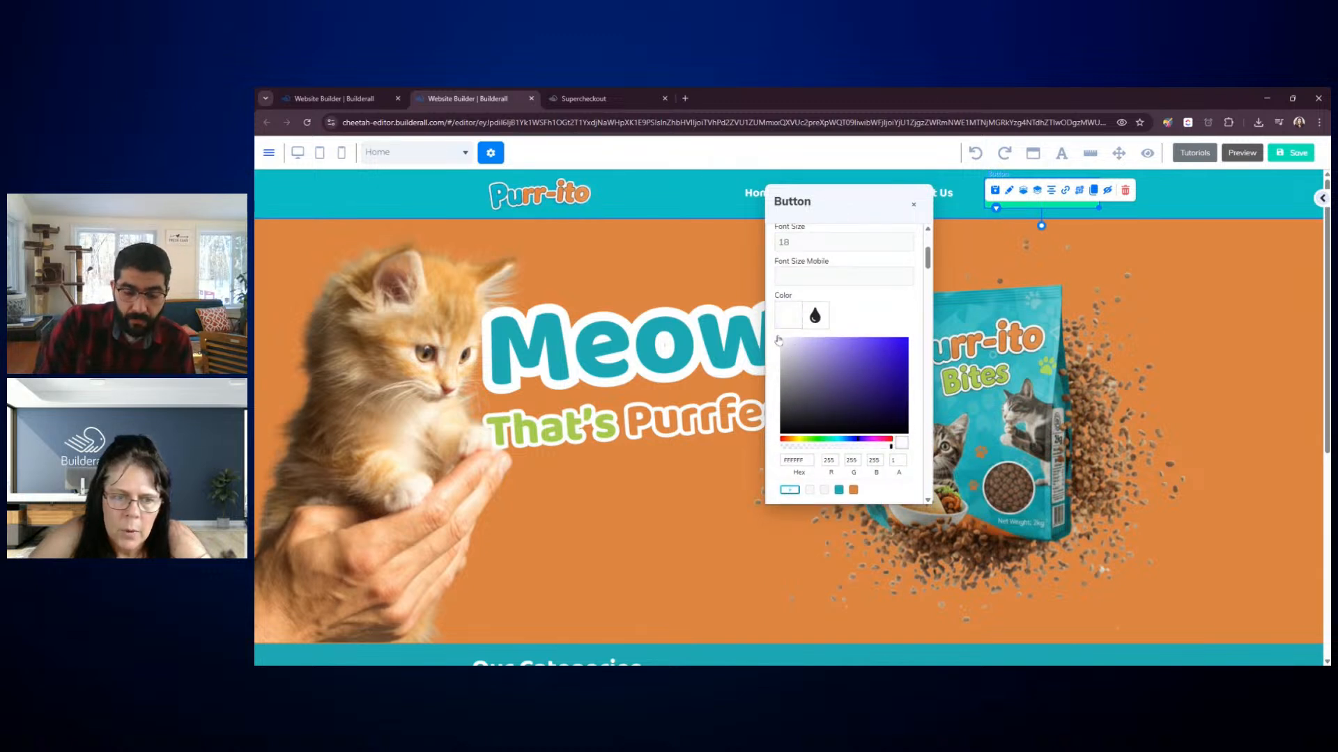
Turn off the Login button's hover effect and set its solid background color to the saved orange swatch
{"action": "scroll", "coordinate": [812, 356], "scroll_direction": "down", "scroll_amount": 3}
{"action": "scroll", "coordinate": [828, 360], "scroll_direction": "down", "scroll_amount": 10}
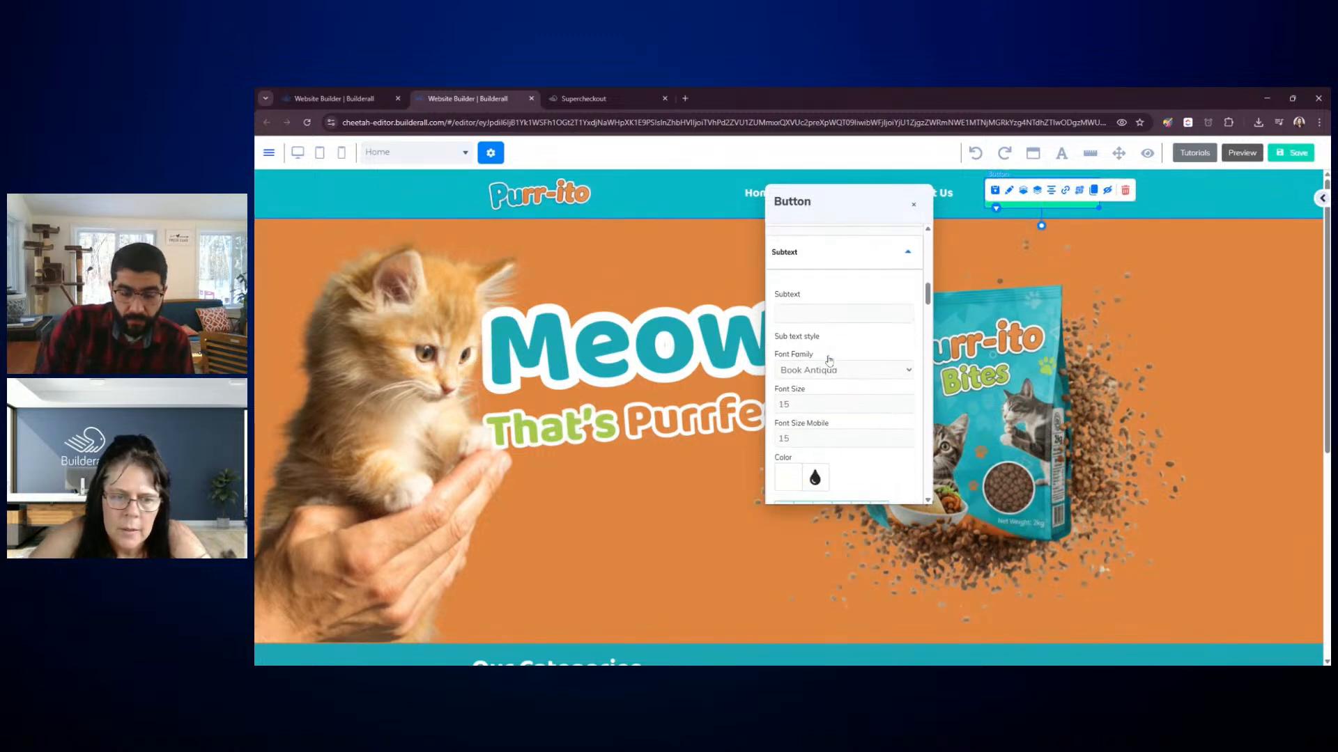
{"action": "scroll", "coordinate": [828, 359], "scroll_direction": "down", "scroll_amount": 3}
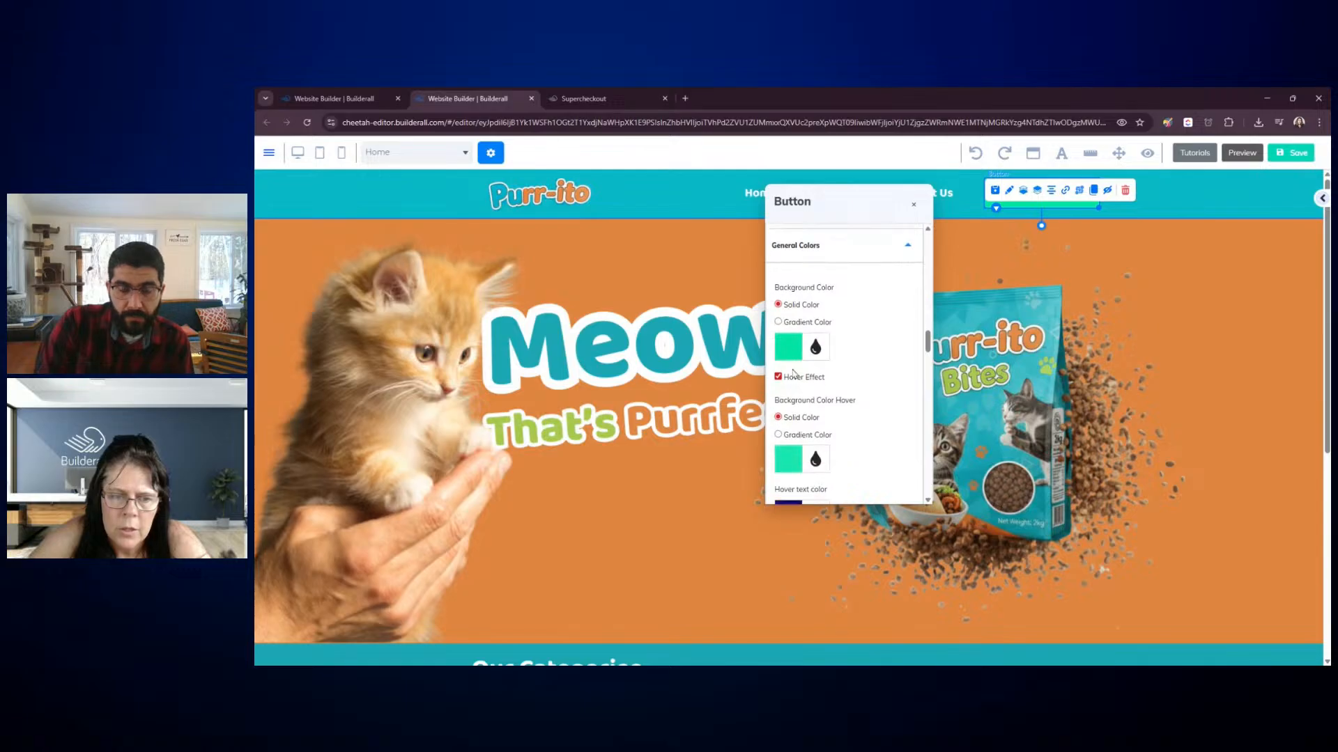
{"action": "left_click", "coordinate": [778, 377]}
{"action": "left_click", "coordinate": [794, 355]}
{"action": "scroll", "coordinate": [804, 376], "scroll_direction": "down", "scroll_amount": 2}
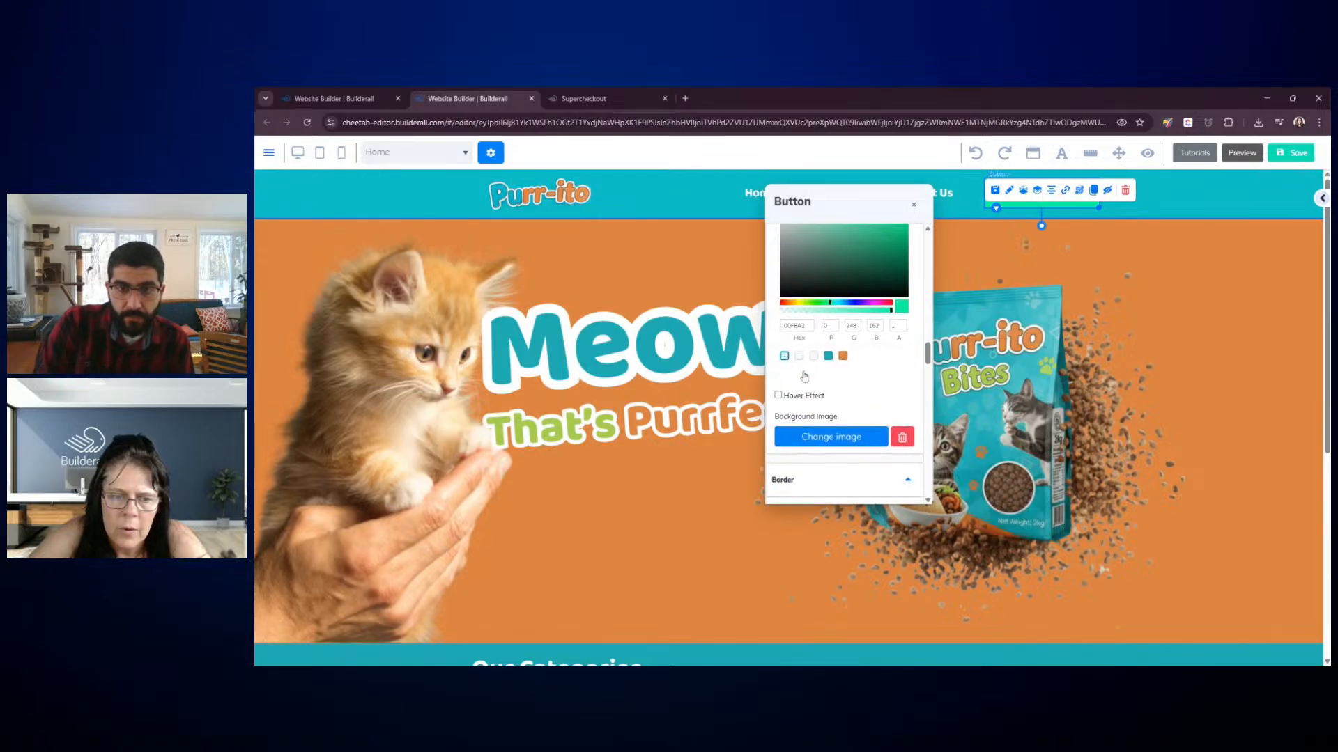
{"action": "left_click", "coordinate": [843, 356]}
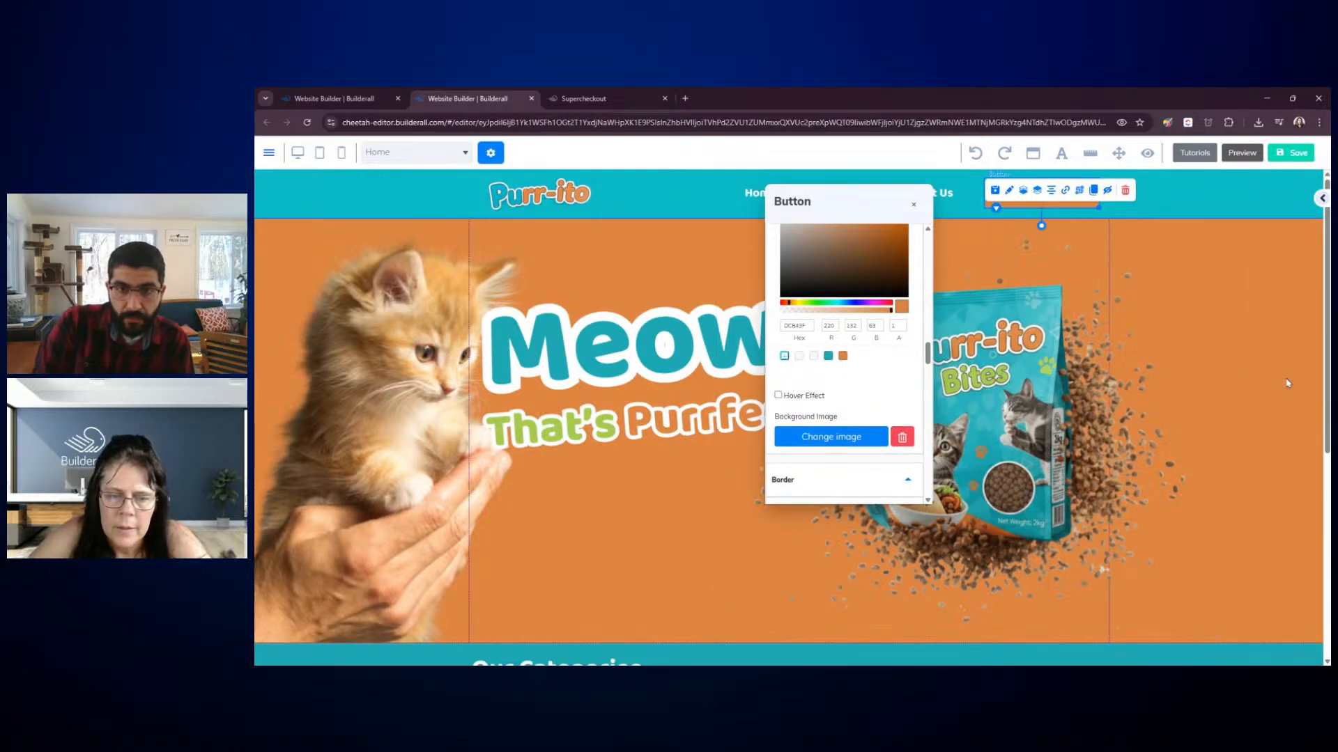
{"action": "left_click", "coordinate": [1230, 351]}
Reposition the Login button so it lines up with the menu items in the header
{"action": "left_click", "coordinate": [1096, 209]}
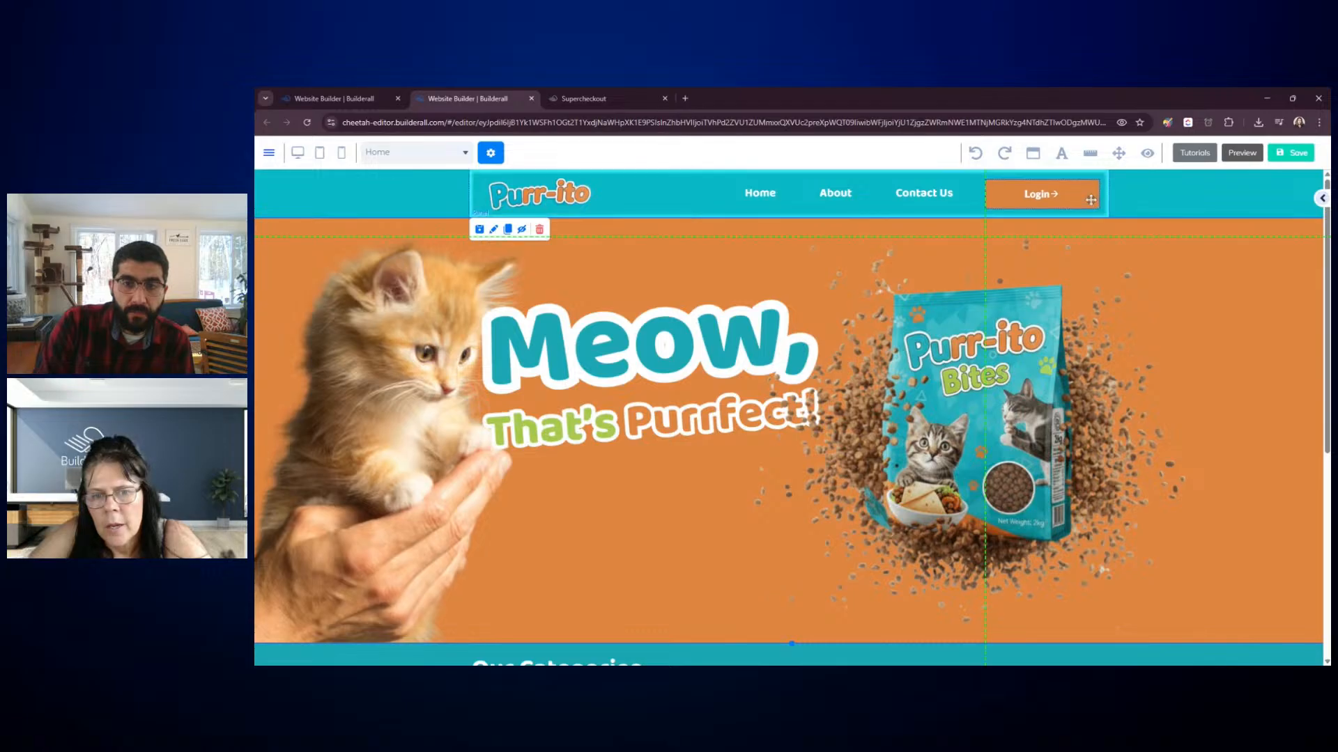
{"action": "left_click", "coordinate": [1096, 209]}
{"action": "left_click_drag", "start_coordinate": [1096, 207], "coordinate": [1042, 197]}
{"action": "left_click", "coordinate": [1206, 198]}
{"action": "left_click", "coordinate": [1206, 199]}
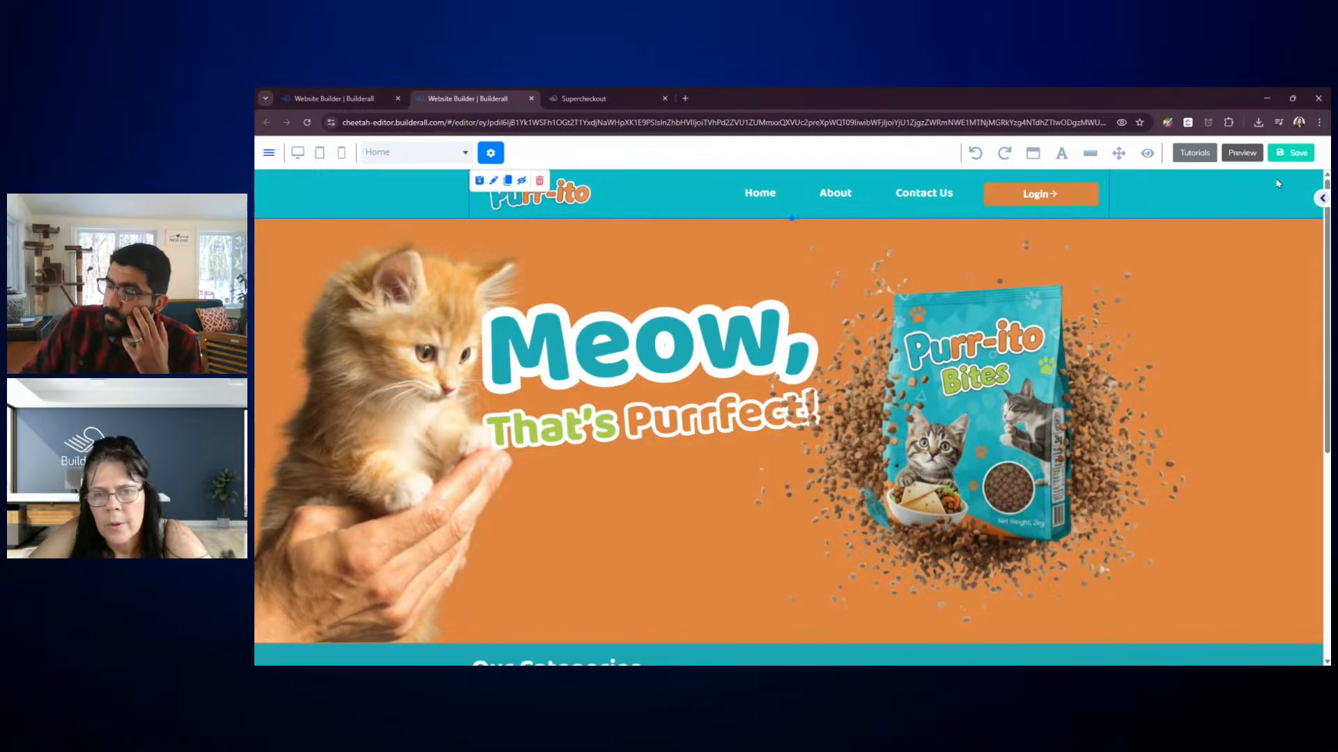
Copy the Shopping URL from the SuperCheckout Ecommerce page and open it in a new browser tab
{"action": "left_click", "coordinate": [603, 101]}
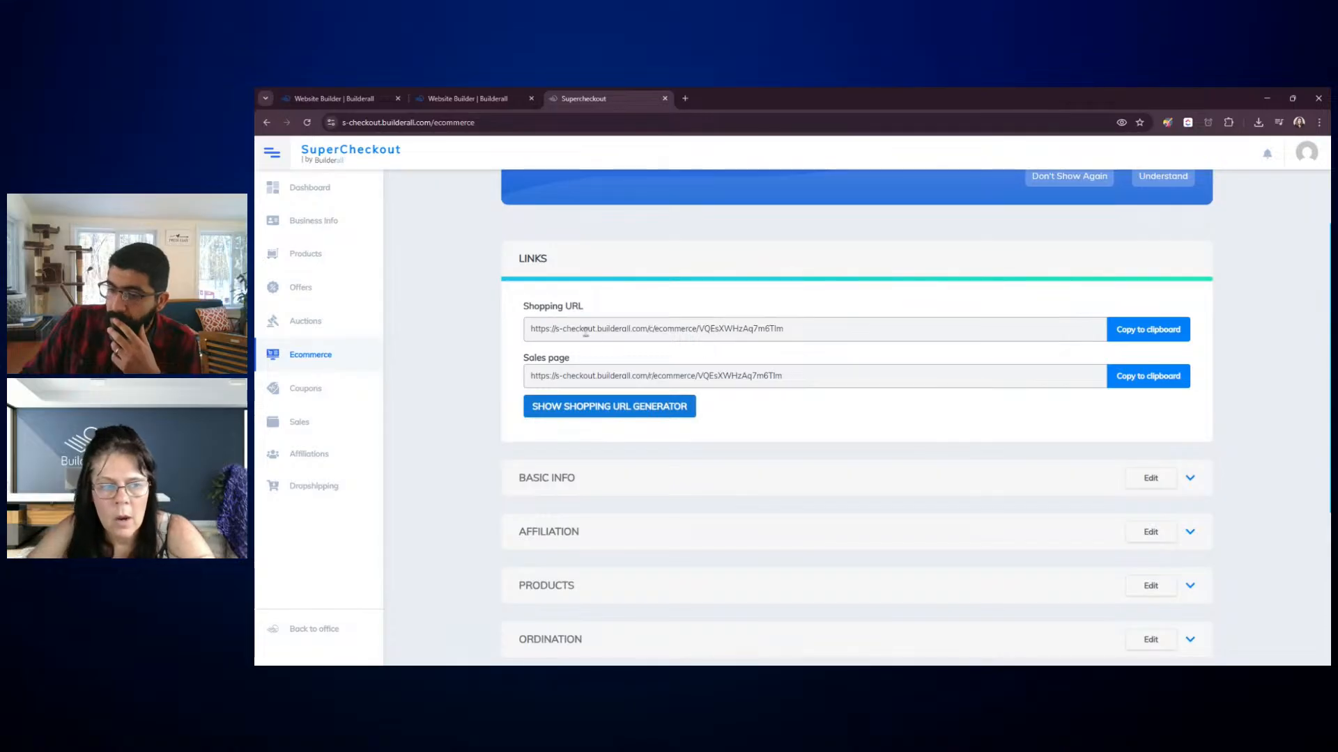
{"action": "left_click", "coordinate": [1148, 329]}
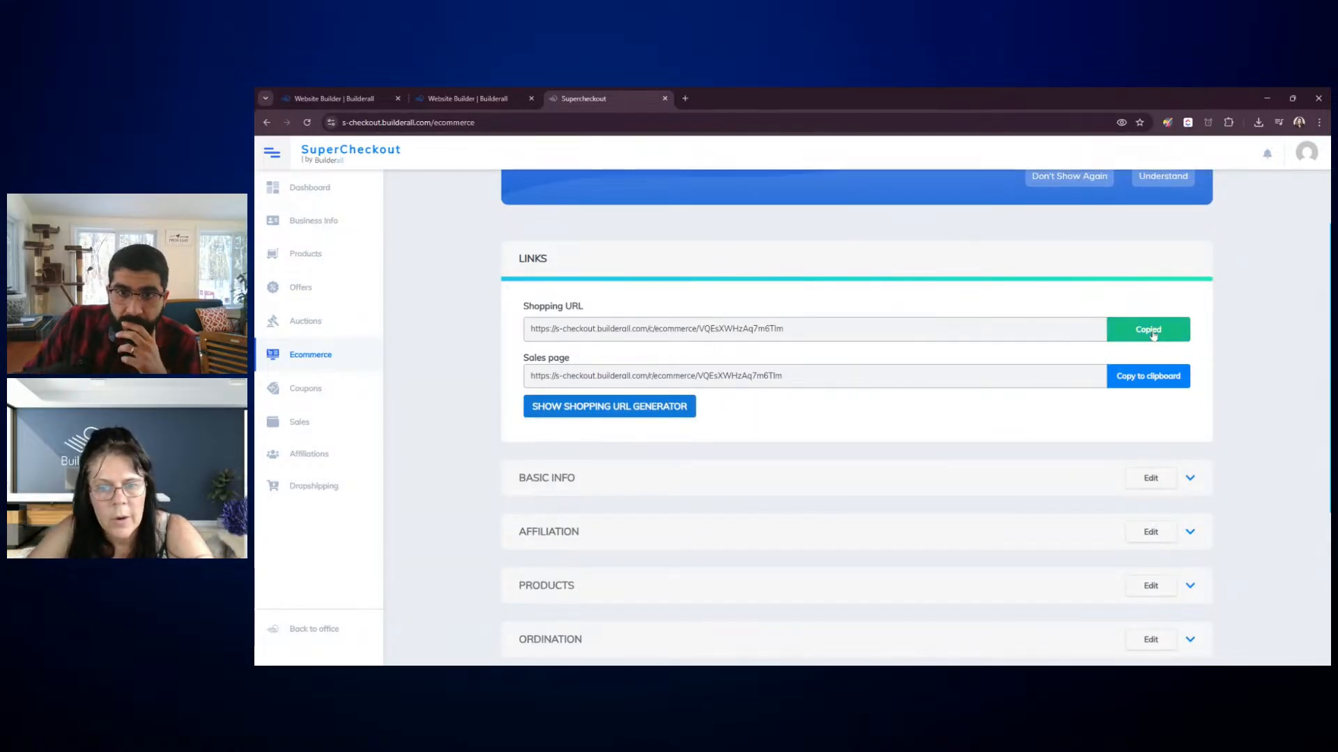
{"action": "left_click", "coordinate": [685, 99]}
{"action": "type", "text": "https://s-checkout.builderall.com/c/ecommerce/VQEsXWHzAq7m6Tlm"}
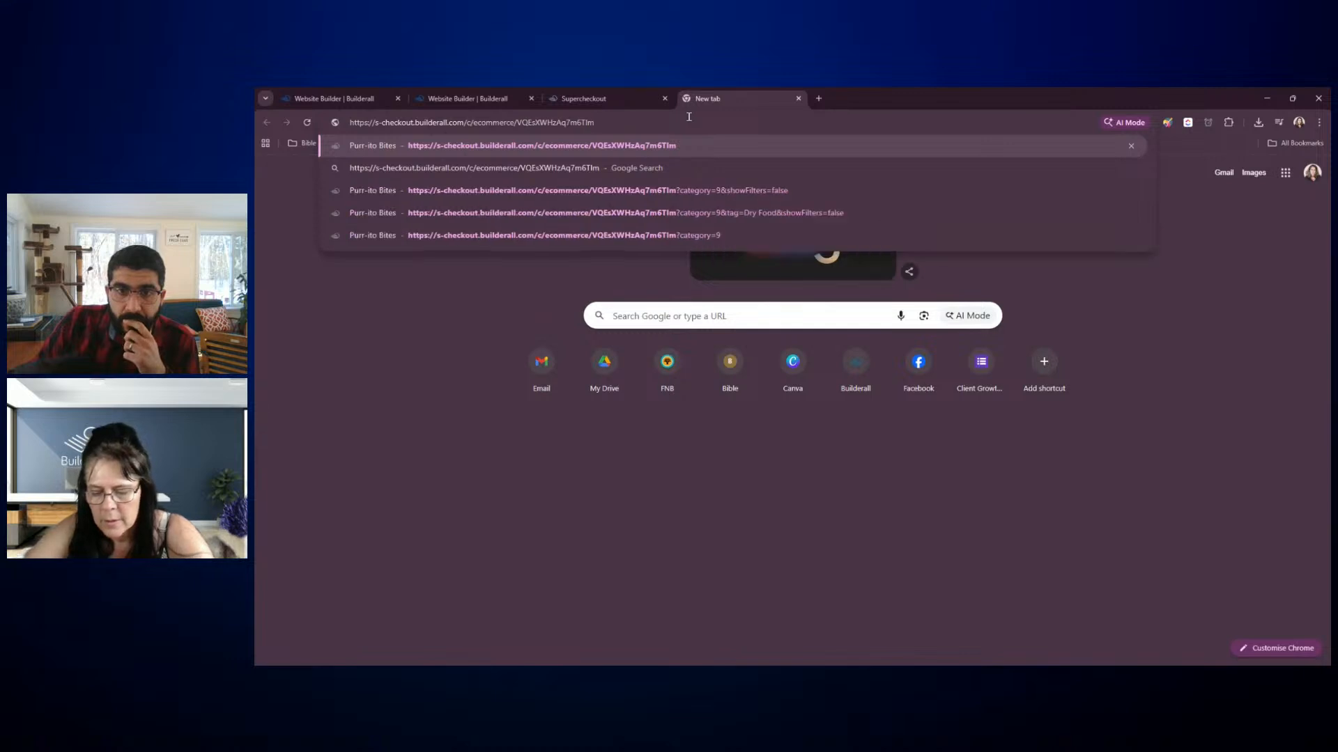
{"action": "key", "text": "Return"}
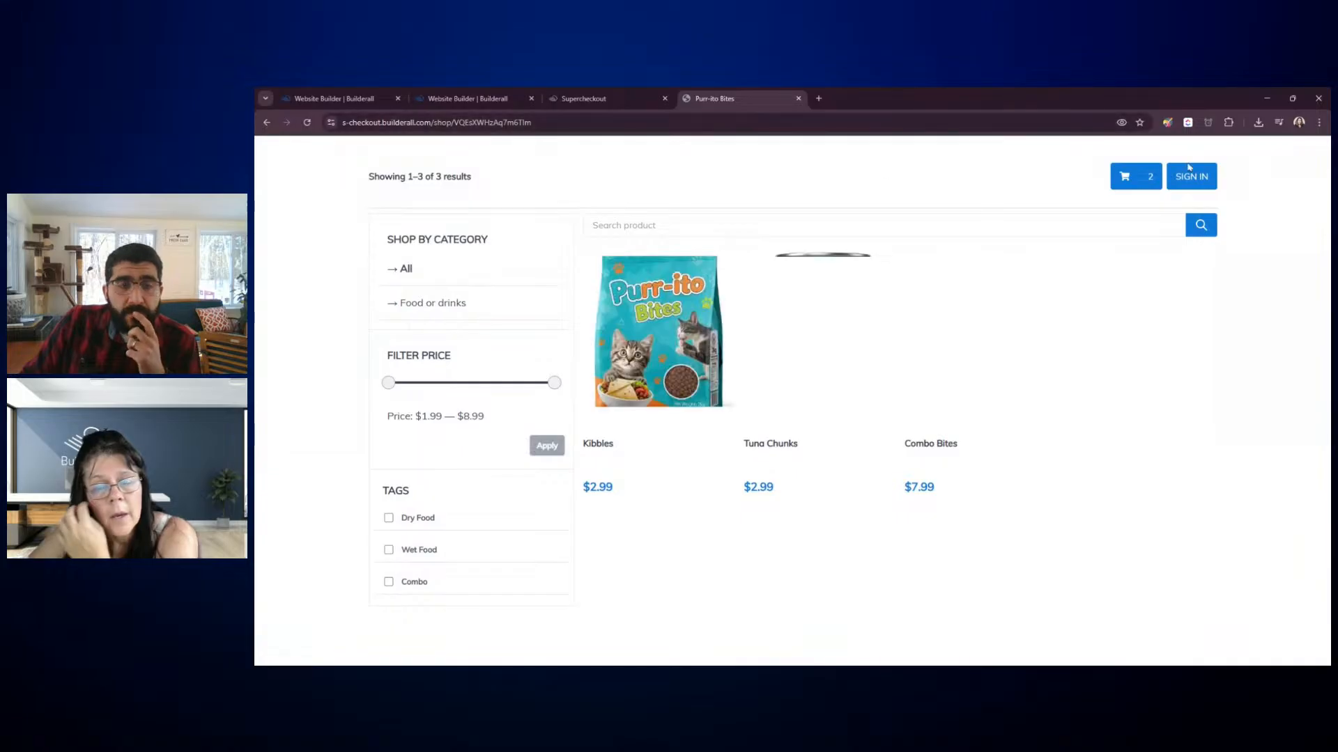
Copy the address of the store's sign-in page and set it as the web link of the header Login button in the Website Builder
{"action": "left_click", "coordinate": [1192, 182]}
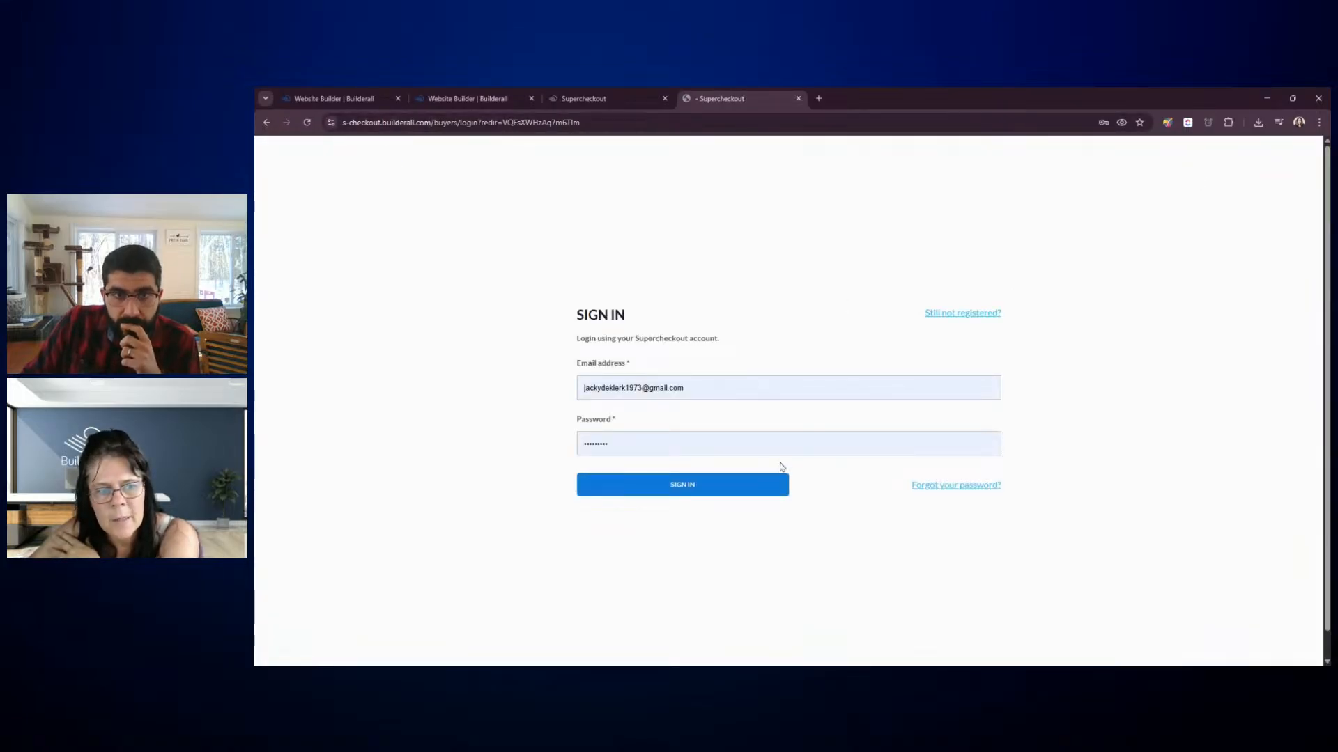
{"action": "left_click_drag", "start_coordinate": [580, 123], "coordinate": [342, 124]}
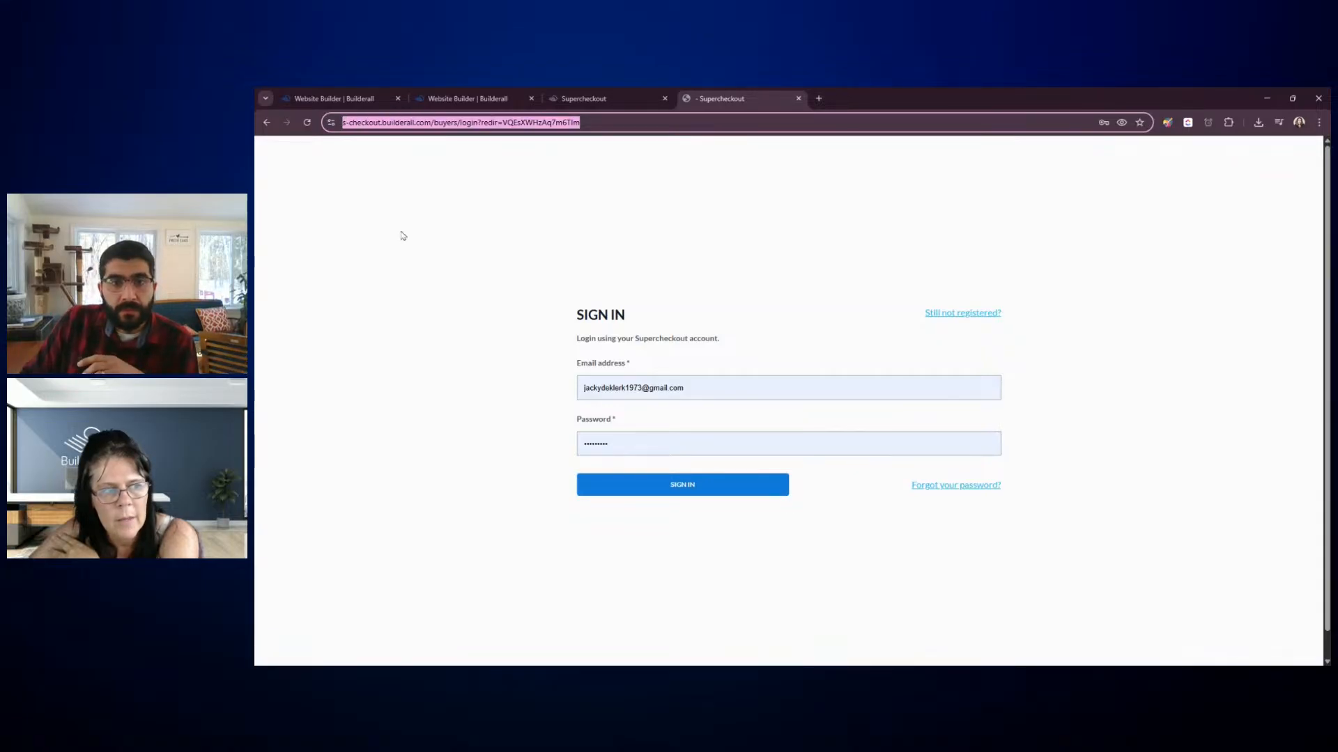
{"action": "left_click", "coordinate": [467, 99]}
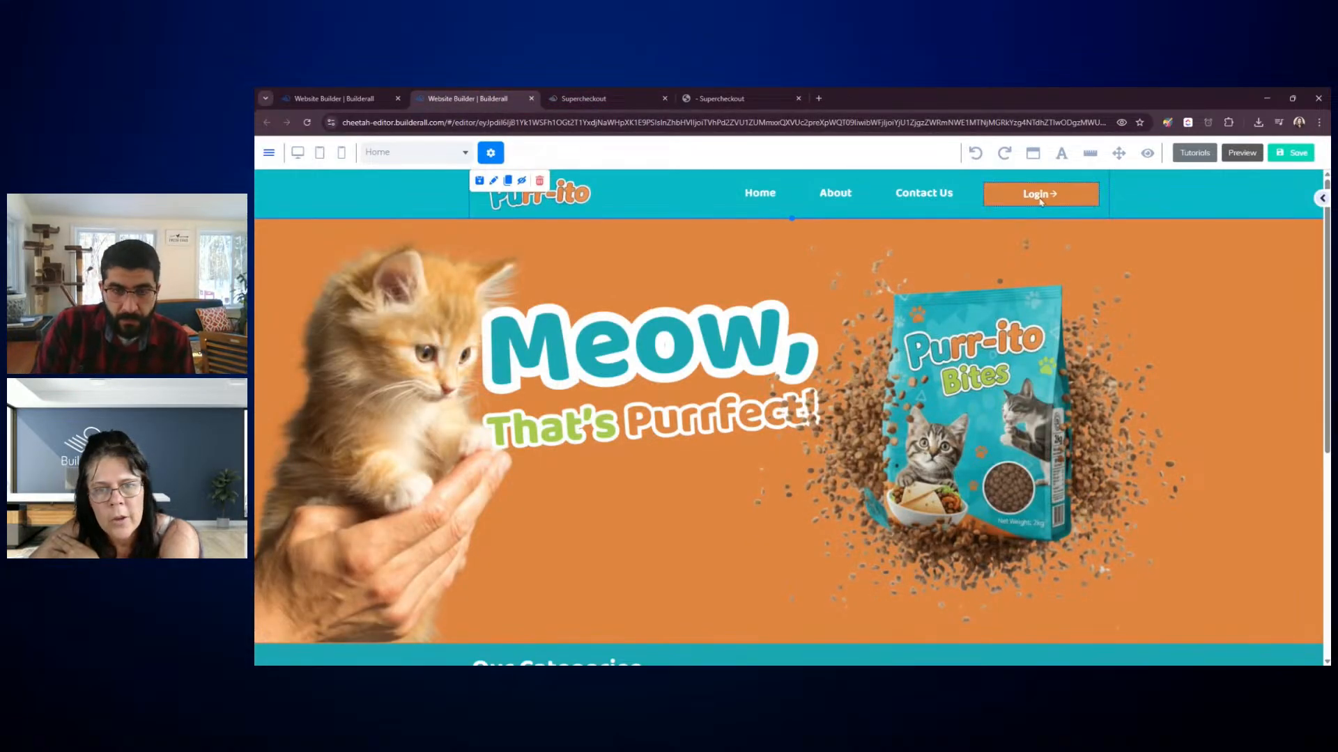
{"action": "left_click", "coordinate": [1064, 196]}
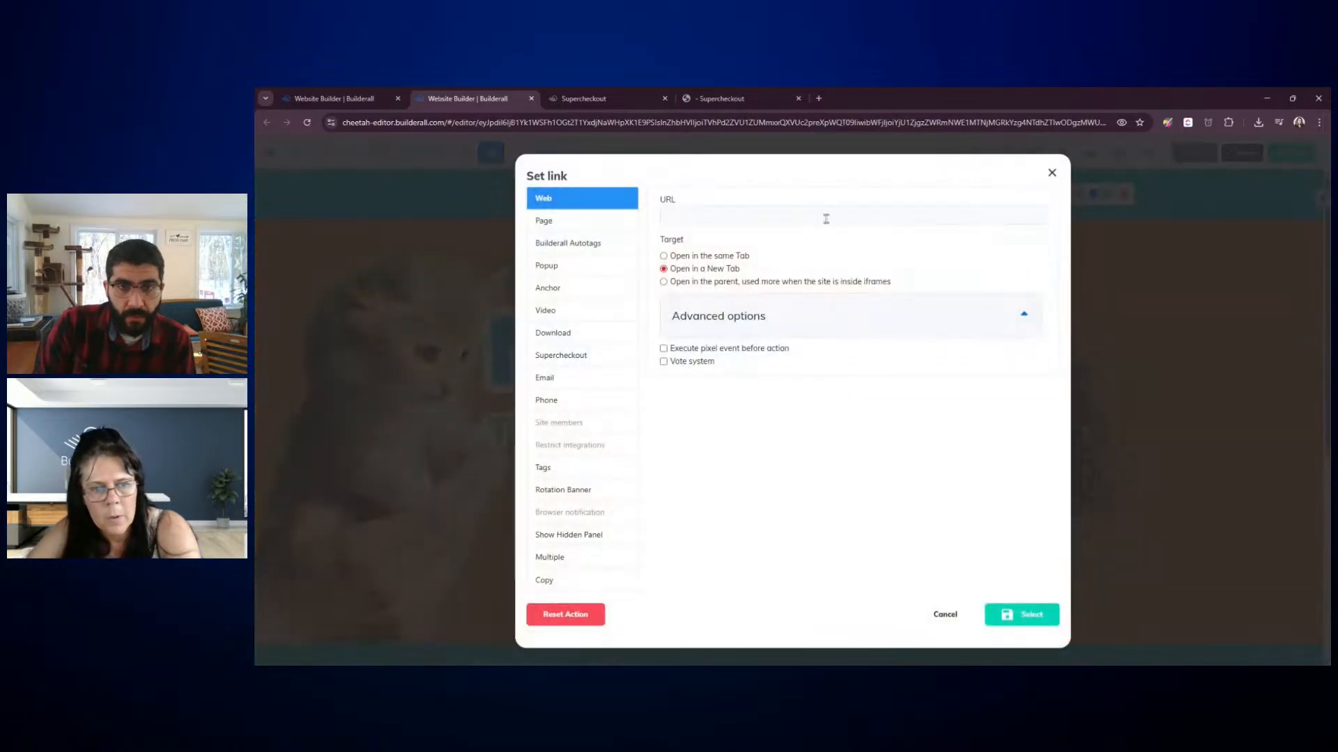
{"action": "left_click", "coordinate": [826, 216]}
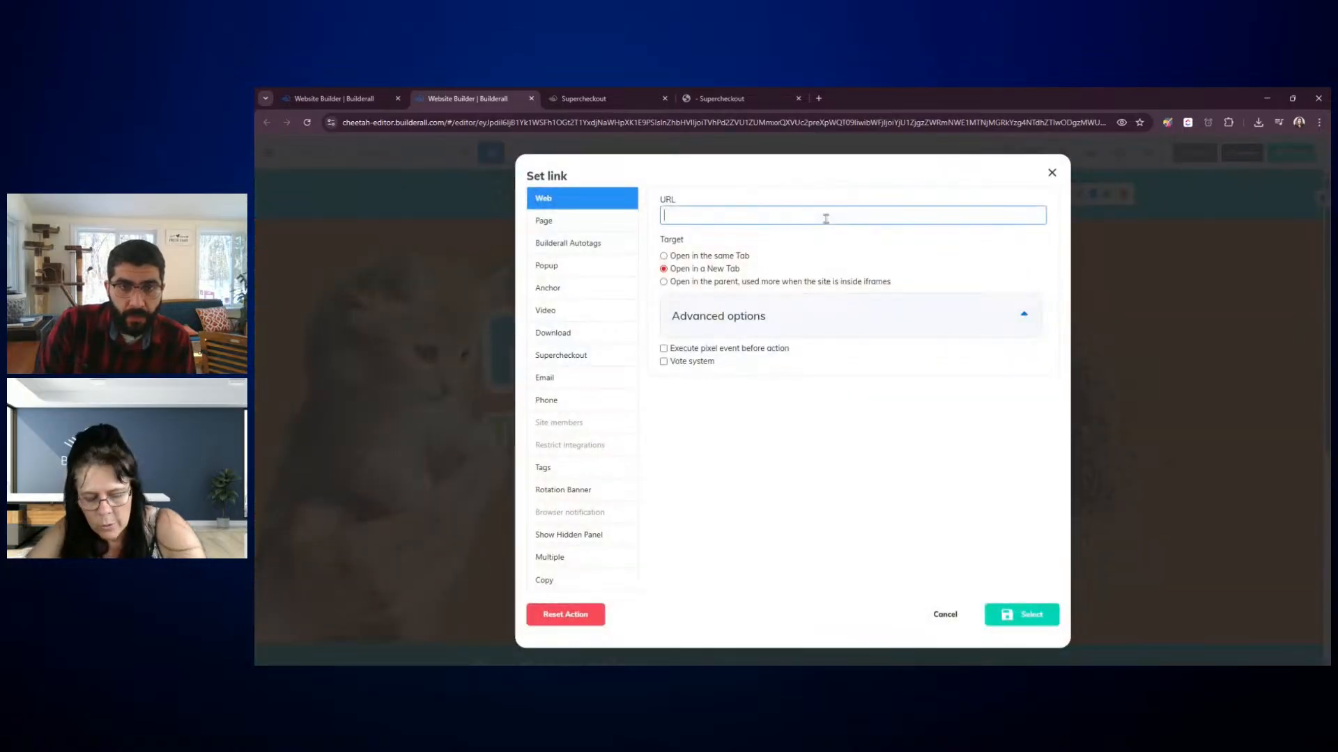
{"action": "type", "text": "https://s-checkout.builderall.com/buyer/login?redir=VQEsXWHzAq7m6TIm"}
{"action": "left_click", "coordinate": [1021, 615]}
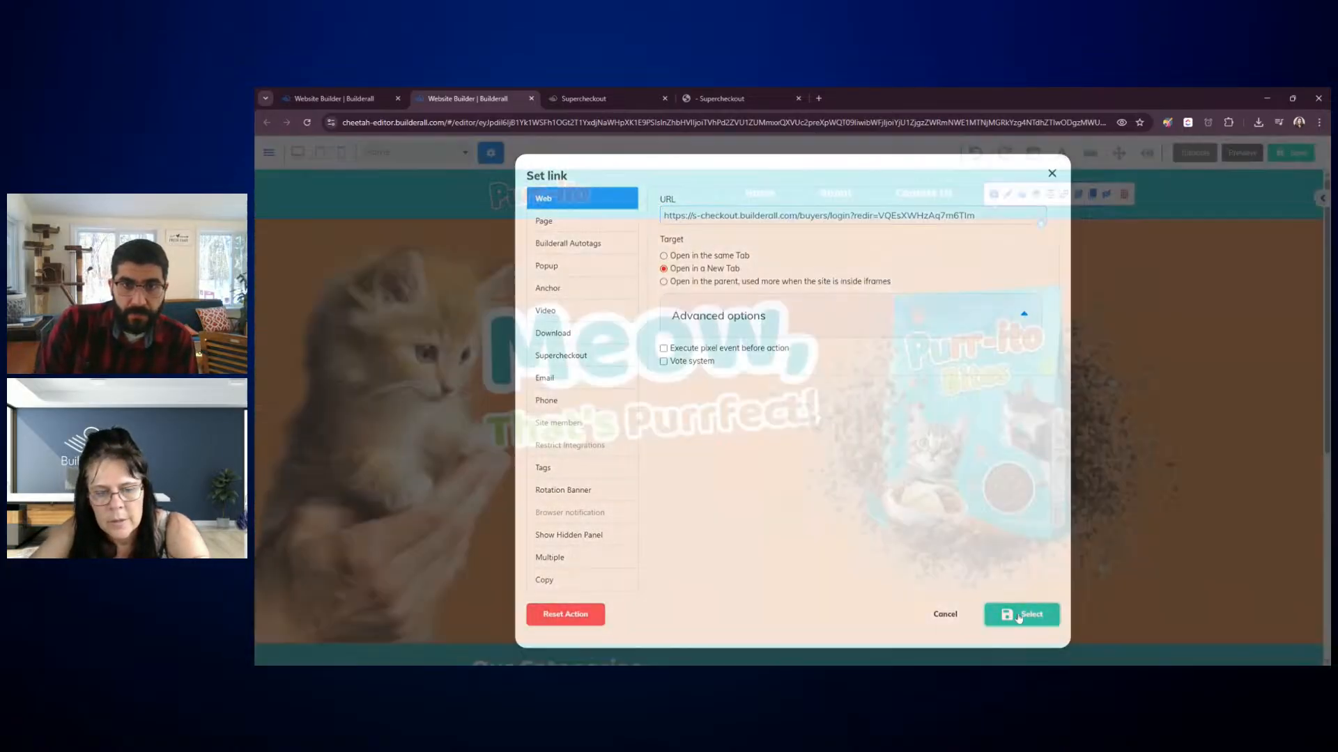
{"action": "left_click", "coordinate": [1164, 466]}
Save the site, publish it, and dismiss the publishing confirmation and the image settings
{"action": "left_click", "coordinate": [1292, 154]}
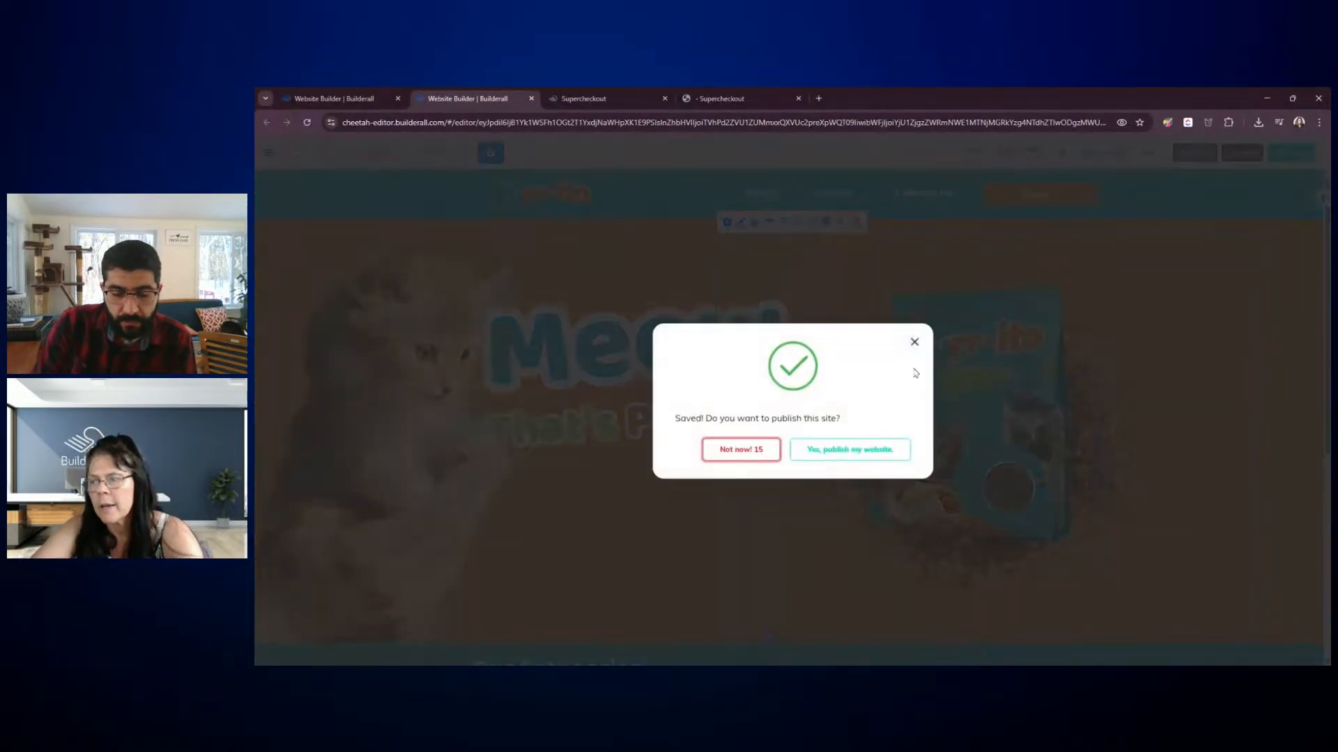
{"action": "left_click", "coordinate": [852, 449]}
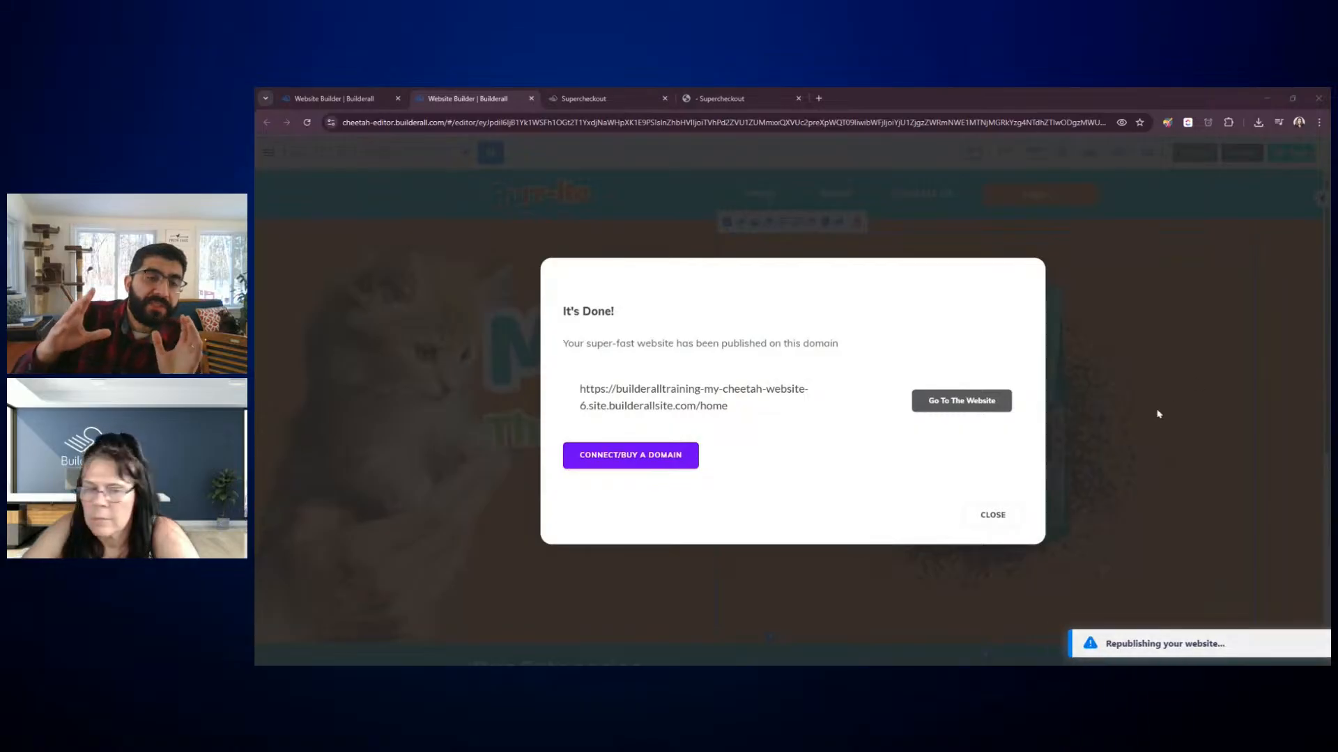
{"action": "left_click", "coordinate": [993, 515]}
{"action": "left_click", "coordinate": [1256, 427]}
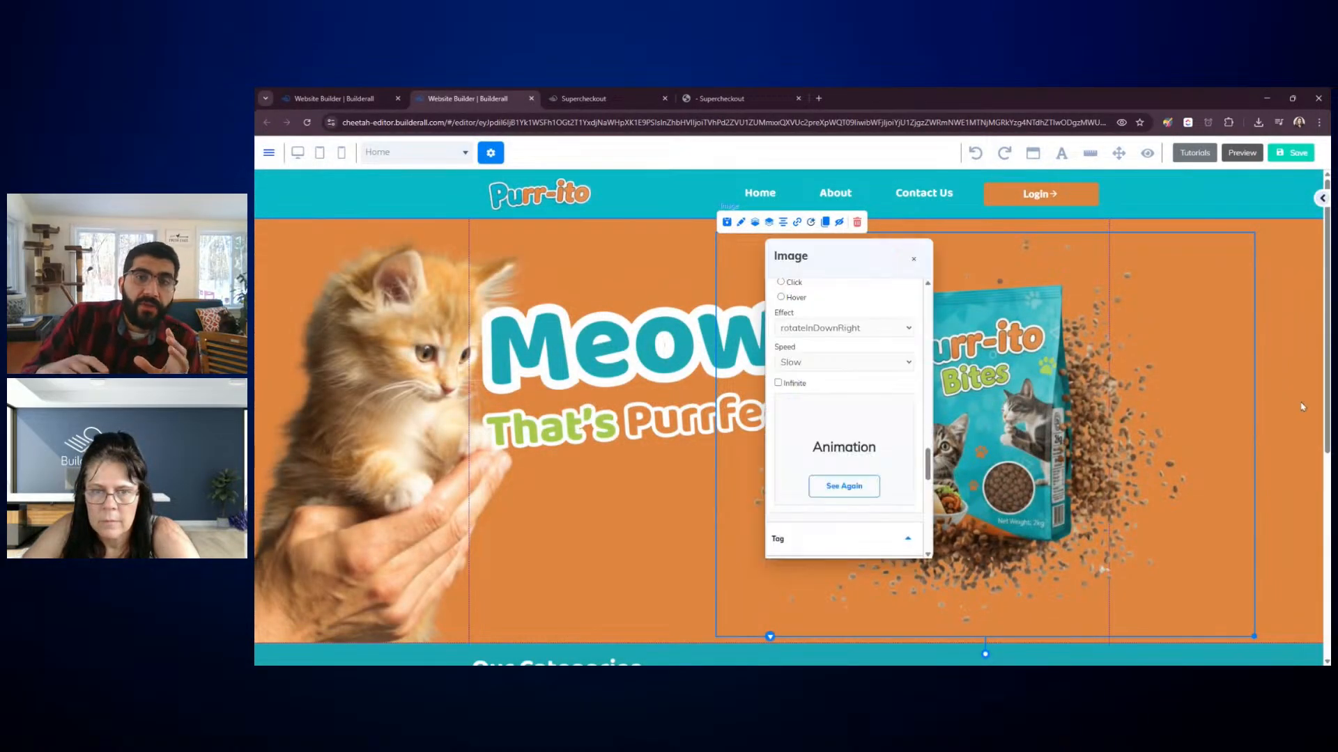
{"action": "left_click", "coordinate": [1276, 425]}
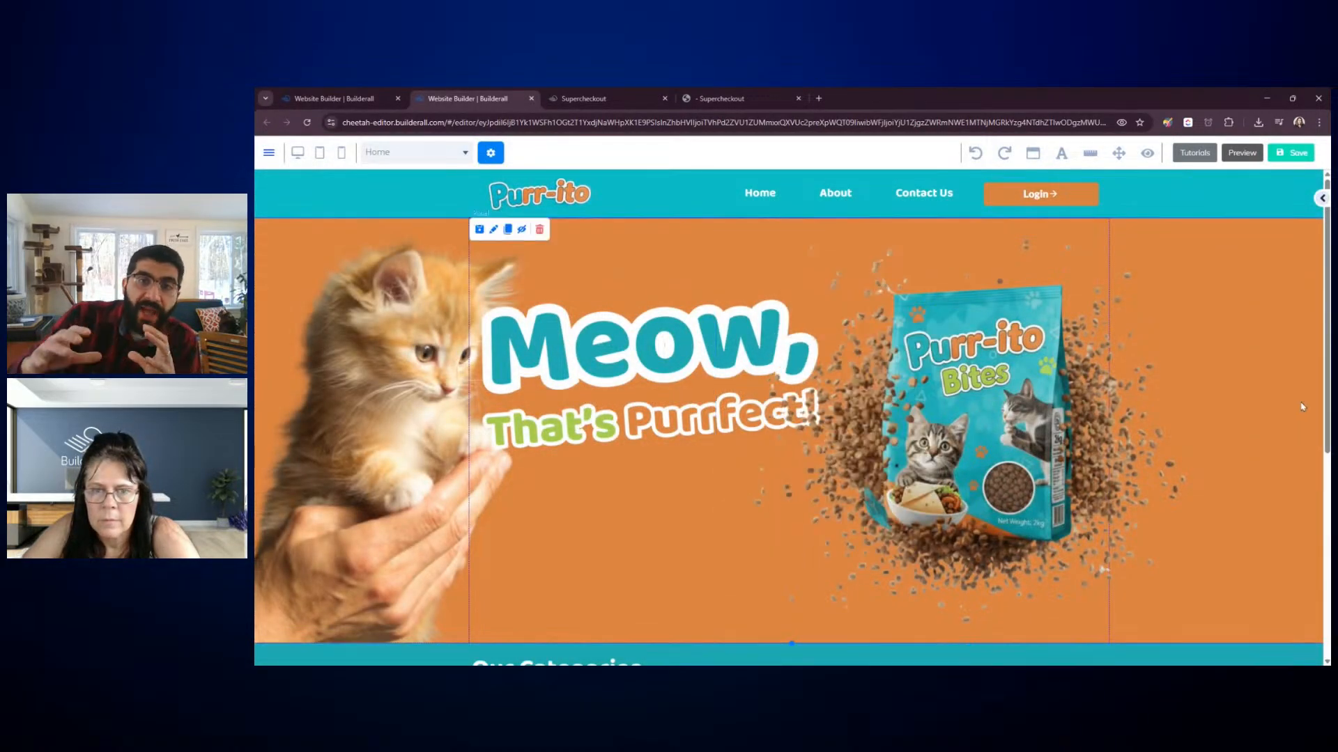
Close the sign-in and SuperCheckout browser tabs and view the Our Categories section of the Home page
{"action": "left_click", "coordinate": [798, 98]}
{"action": "left_click", "coordinate": [664, 98]}
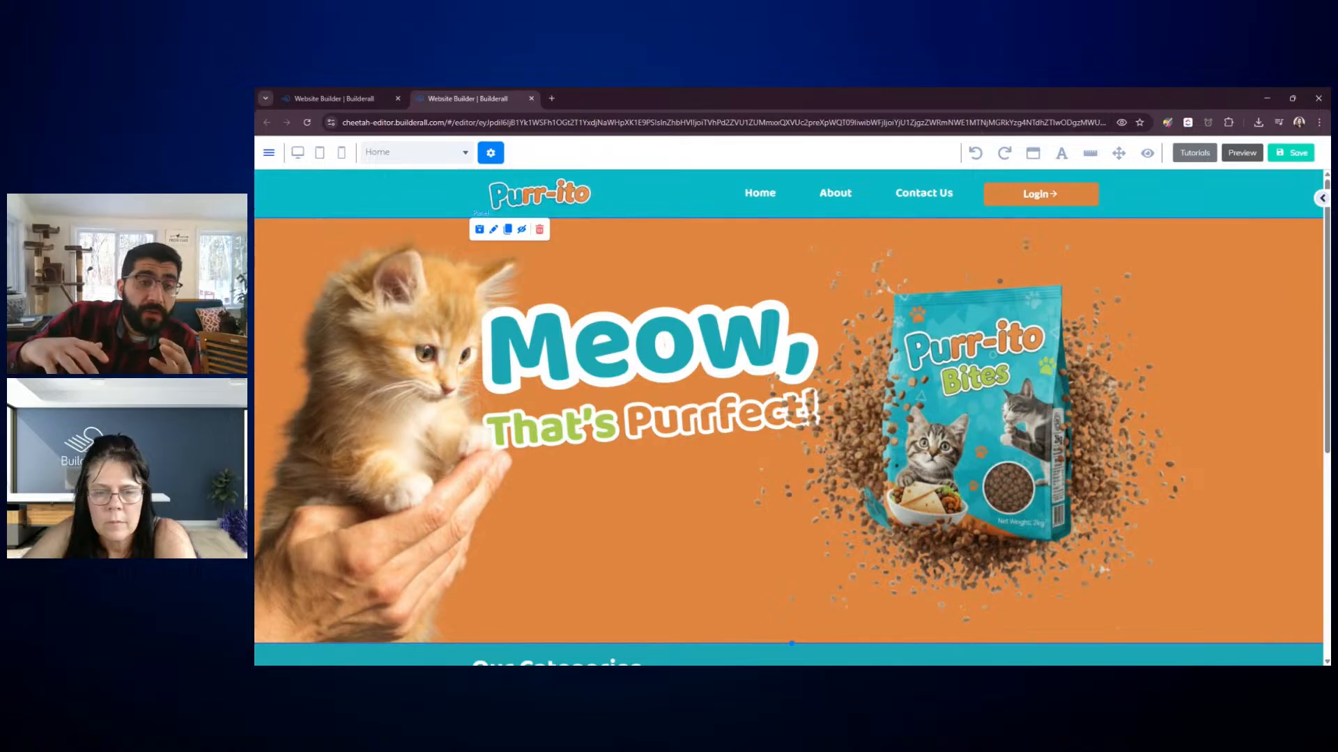
{"action": "scroll", "coordinate": [1311, 309], "scroll_direction": "down", "scroll_amount": 5}
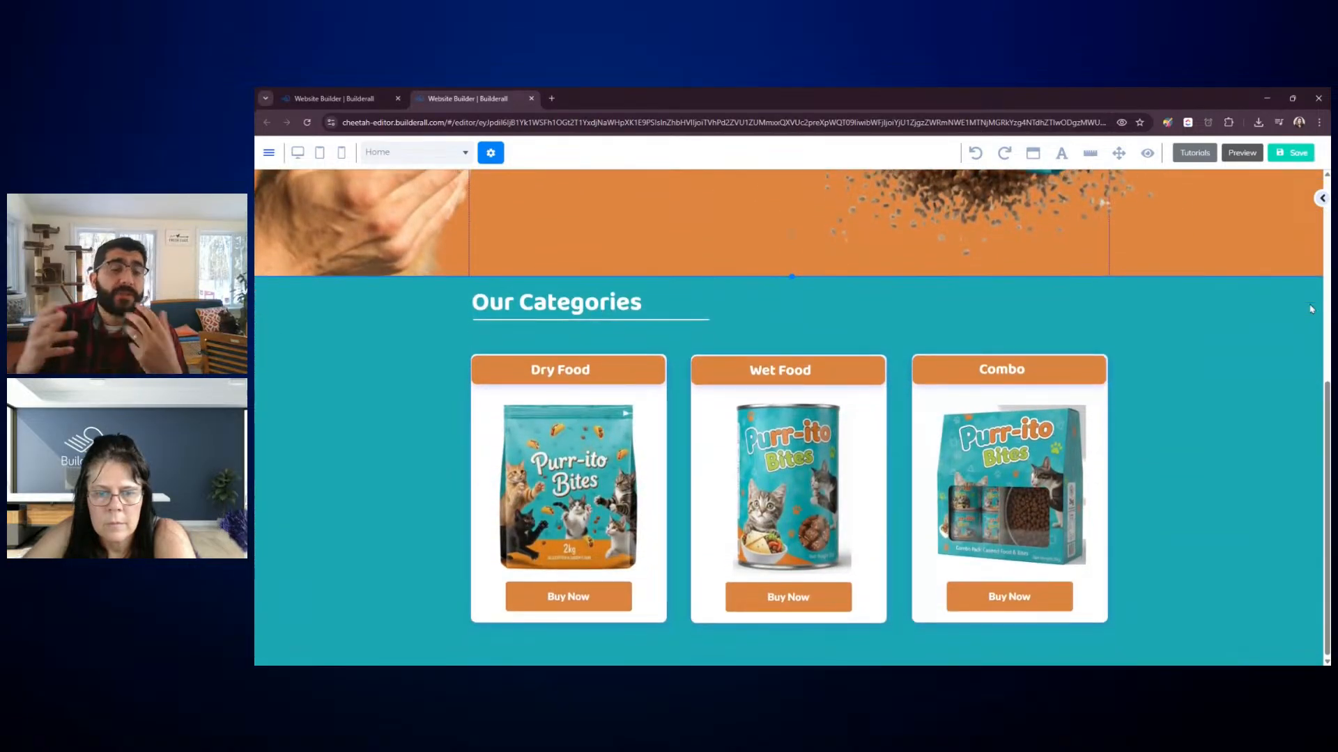
{"action": "scroll", "coordinate": [1310, 308], "scroll_direction": "up", "scroll_amount": 3}
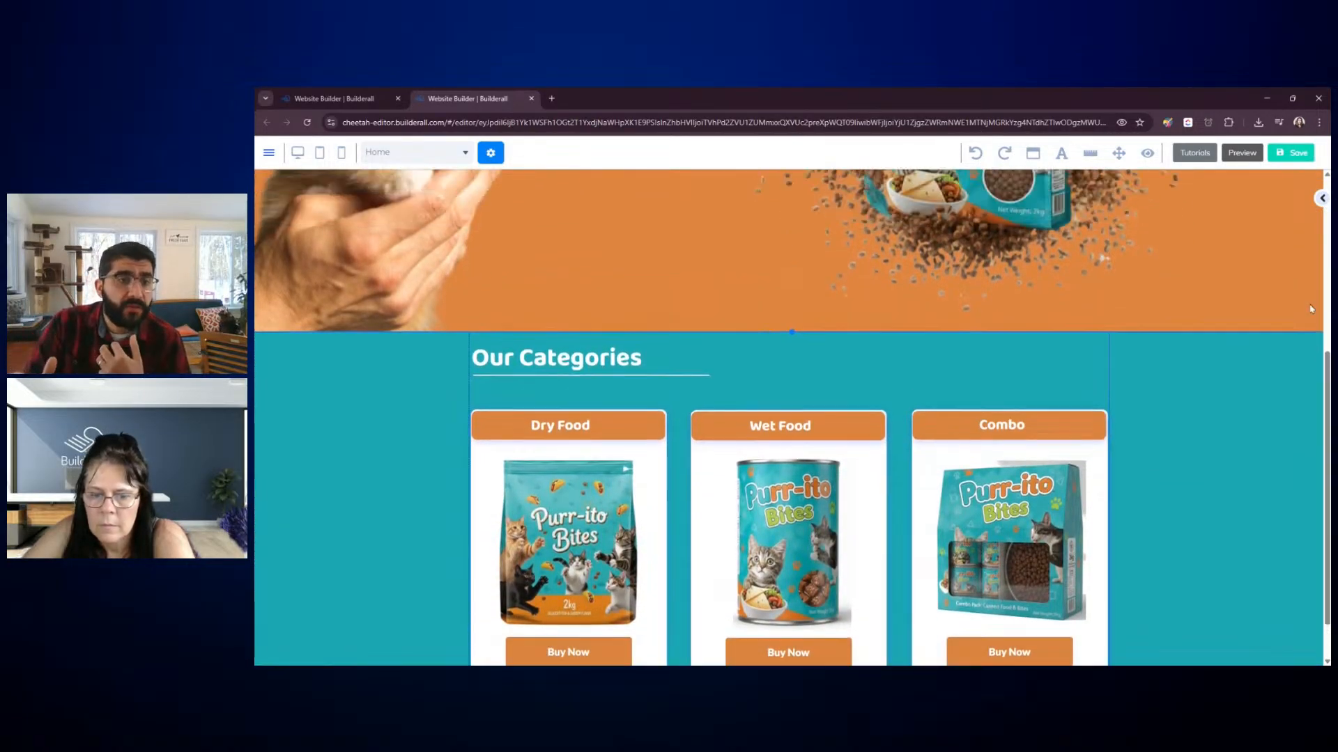
Duplicate the header Login button and place the copy in the hero banner below the "That's Purrfect!" text
{"action": "left_click", "coordinate": [1321, 201]}
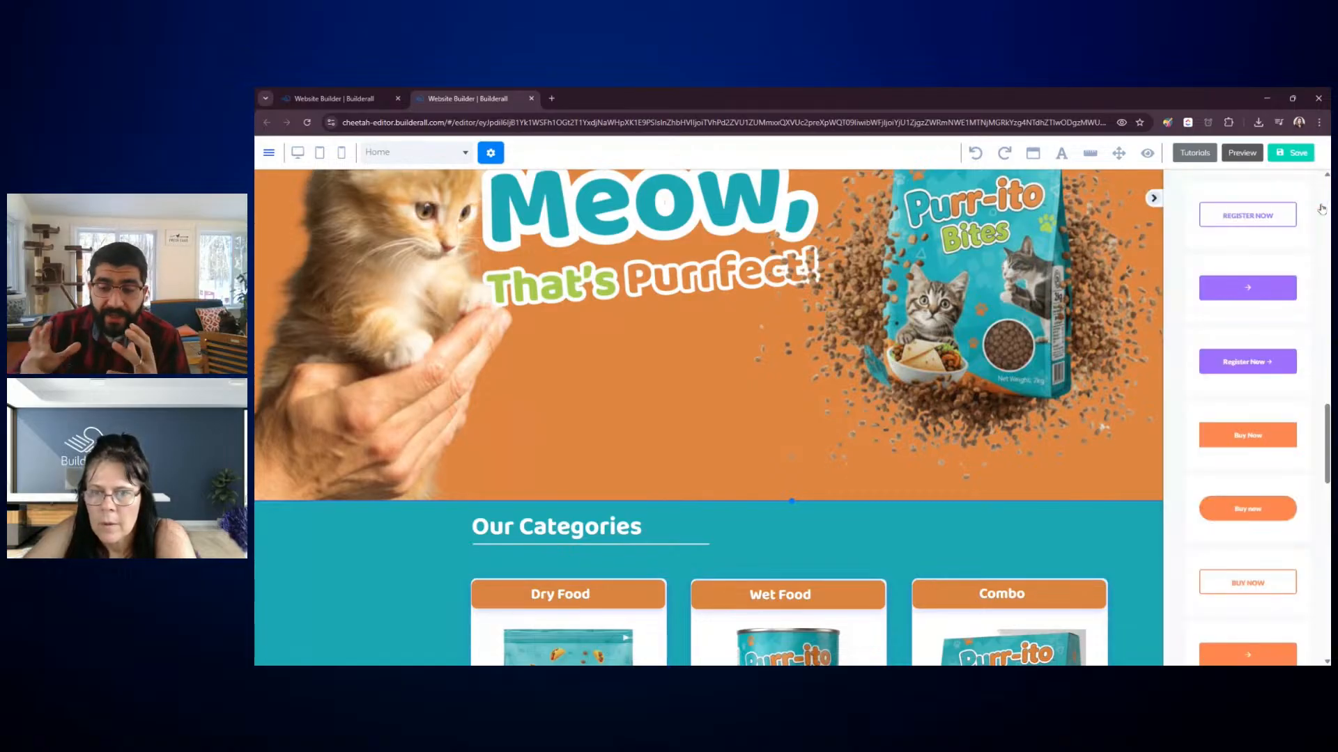
{"action": "left_click", "coordinate": [1154, 200]}
{"action": "scroll", "coordinate": [1149, 278], "scroll_direction": "up", "scroll_amount": 2}
{"action": "mouse_move", "coordinate": [1017, 197]}
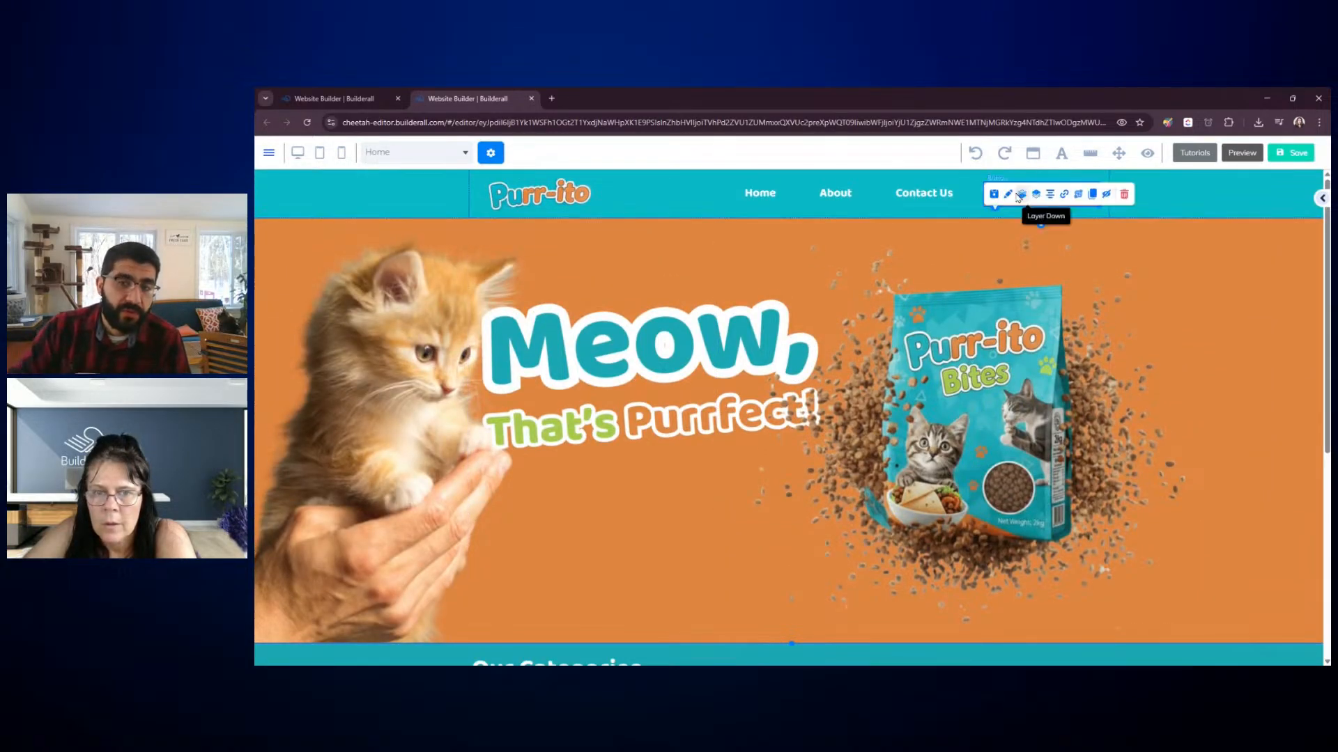
{"action": "left_click_drag", "start_coordinate": [1093, 202], "coordinate": [595, 522]}
Set the background color of the copied Login button in the hero banner to the site's teal
{"action": "double_click", "coordinate": [602, 532]}
{"action": "left_click_drag", "start_coordinate": [716, 537], "coordinate": [983, 277]}
{"action": "left_click", "coordinate": [985, 429]}
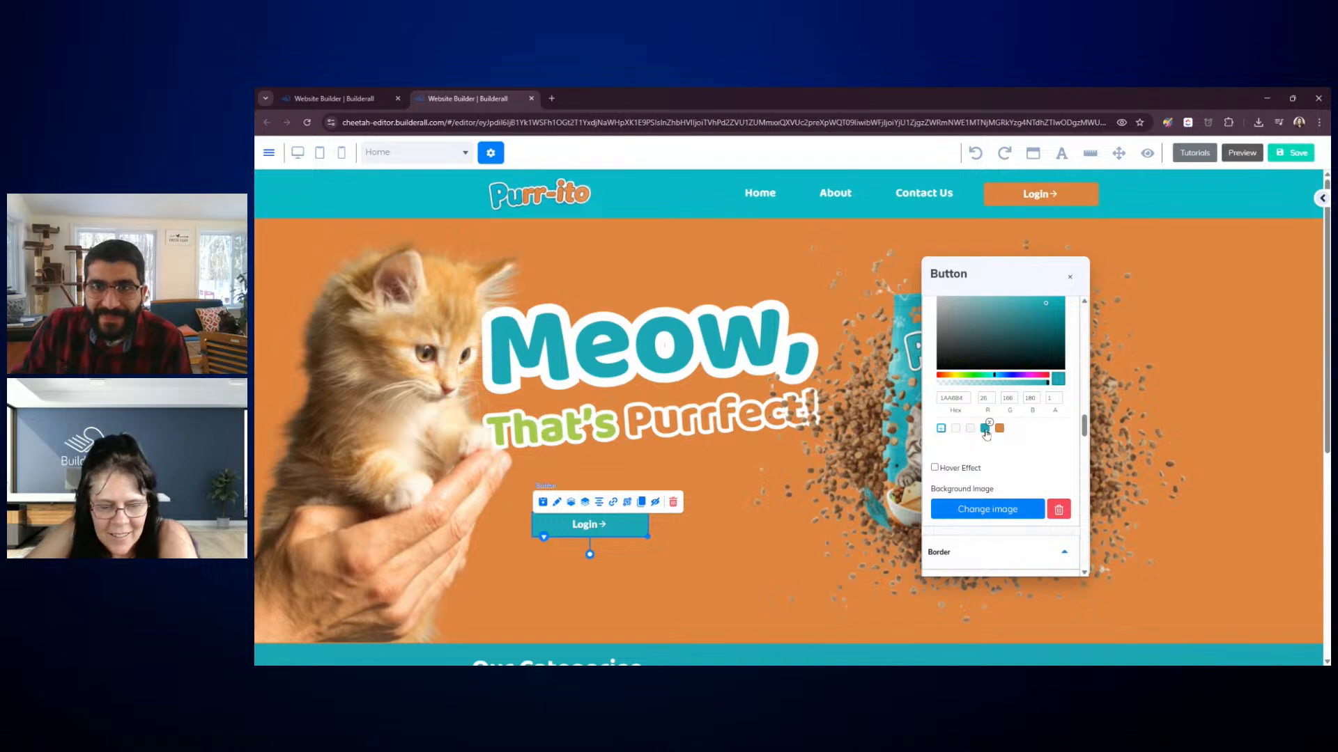
Change the primary text of the hero banner's teal button to "Start Shopping"
{"action": "scroll", "coordinate": [994, 404], "scroll_direction": "up", "scroll_amount": 9}
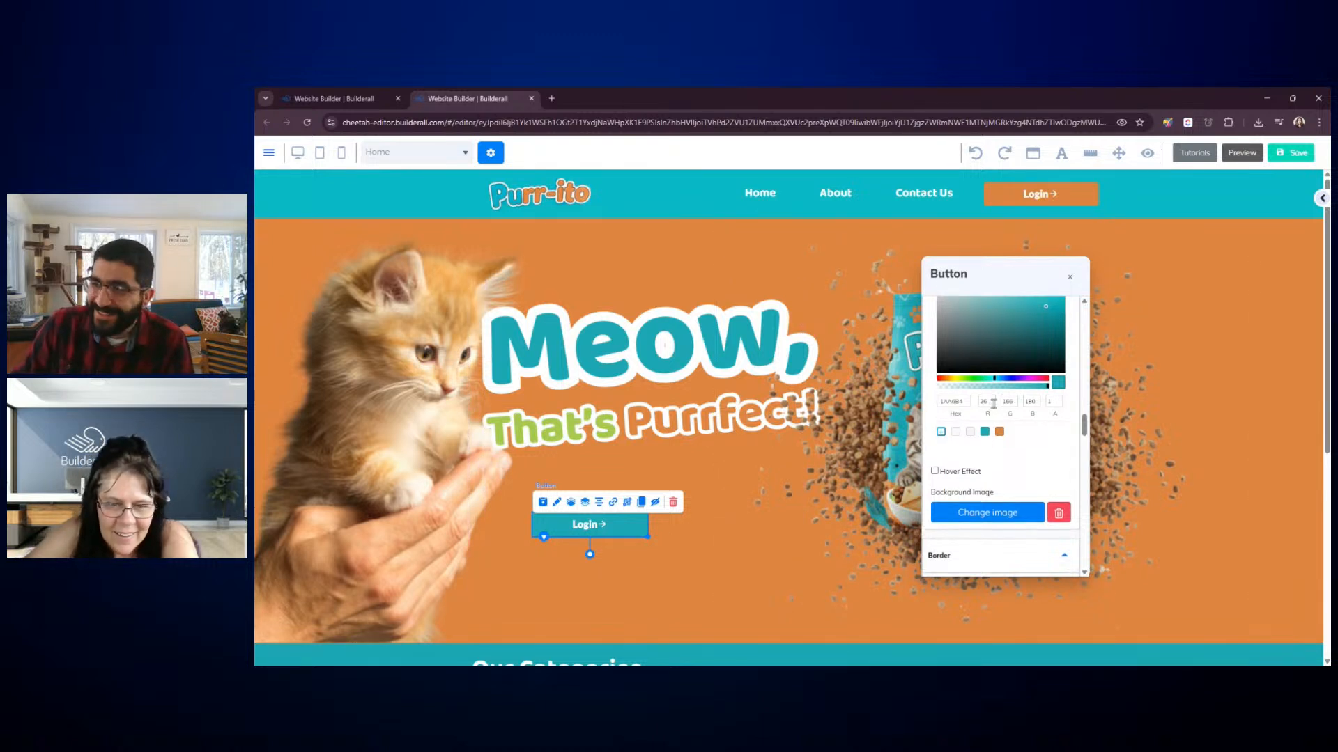
{"action": "scroll", "coordinate": [995, 405], "scroll_direction": "up", "scroll_amount": 10}
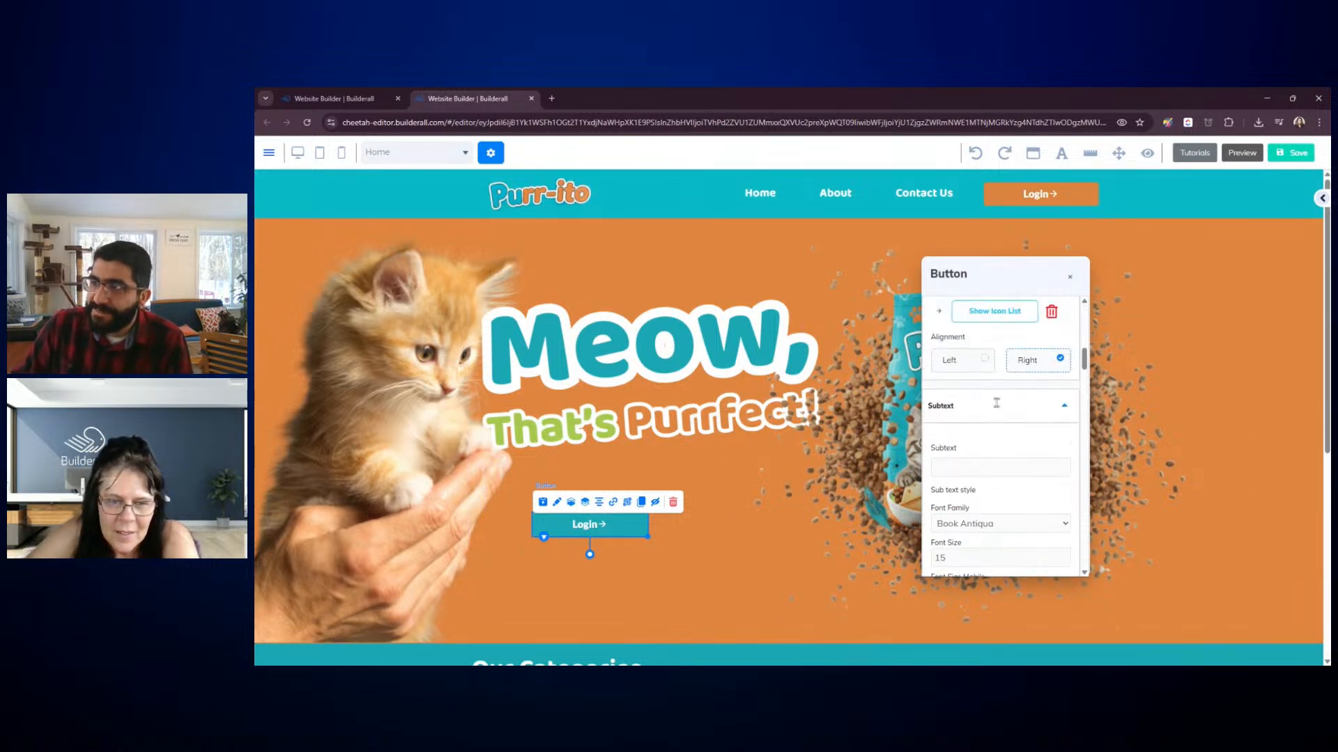
{"action": "scroll", "coordinate": [996, 403], "scroll_direction": "up", "scroll_amount": 3}
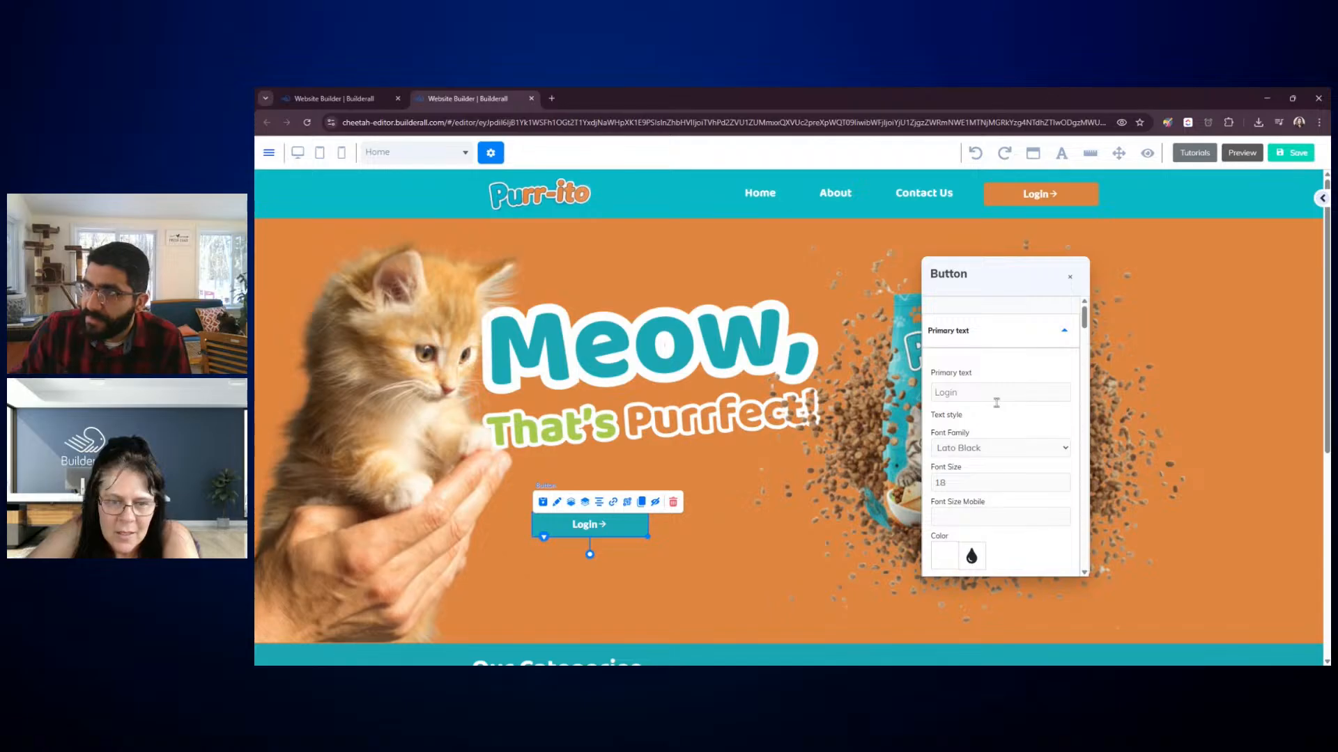
{"action": "left_click_drag", "start_coordinate": [982, 394], "coordinate": [918, 381]}
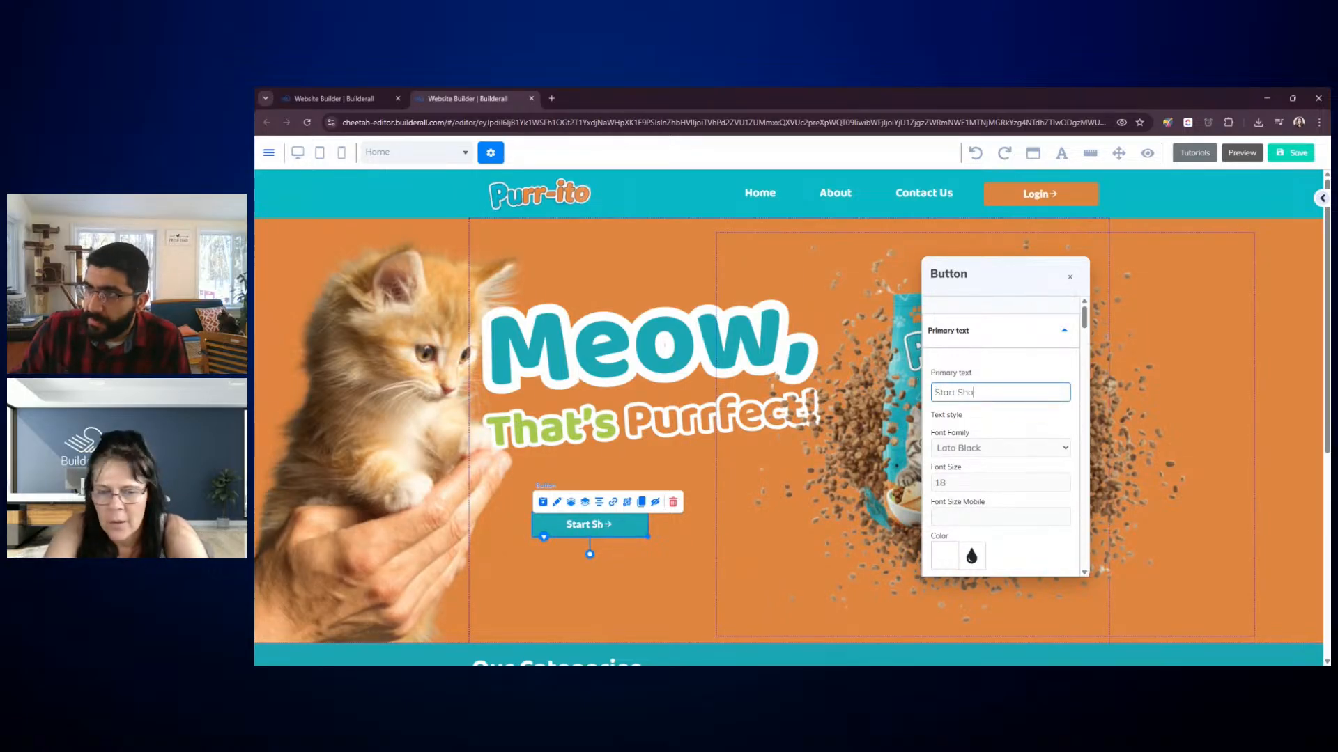
{"action": "type", "text": "Start Shopping"}
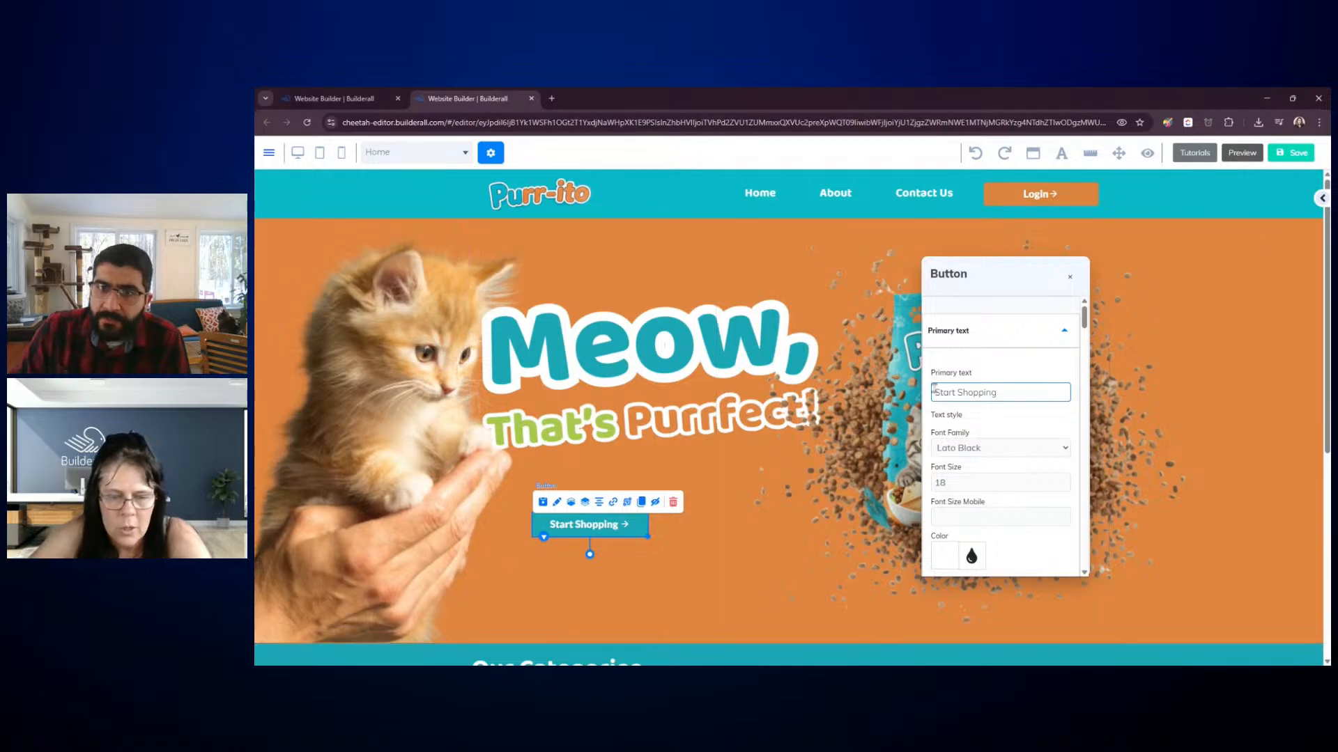
Remove the arrow icon from the Start Shopping button
{"action": "scroll", "coordinate": [978, 417], "scroll_direction": "down", "scroll_amount": 3}
{"action": "scroll", "coordinate": [982, 417], "scroll_direction": "down", "scroll_amount": 5}
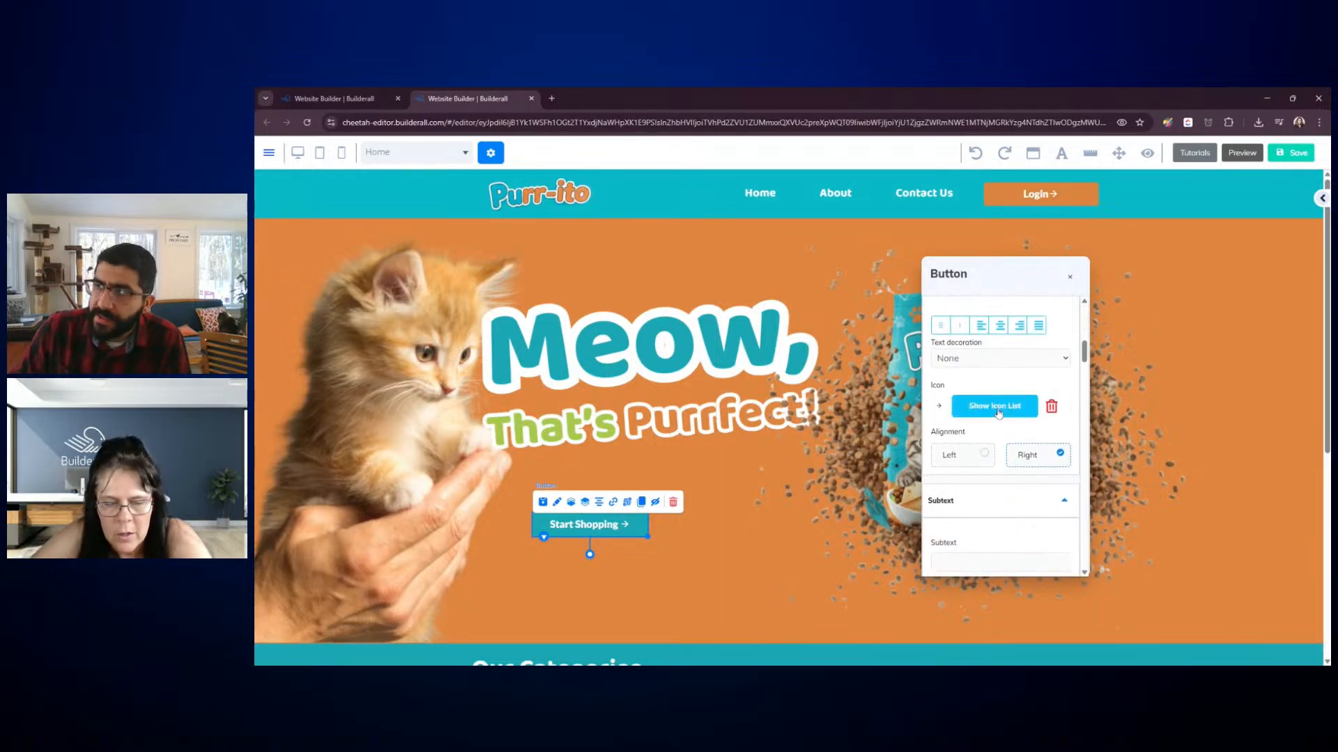
{"action": "left_click", "coordinate": [1052, 408]}
{"action": "scroll", "coordinate": [1036, 395], "scroll_direction": "up", "scroll_amount": 3}
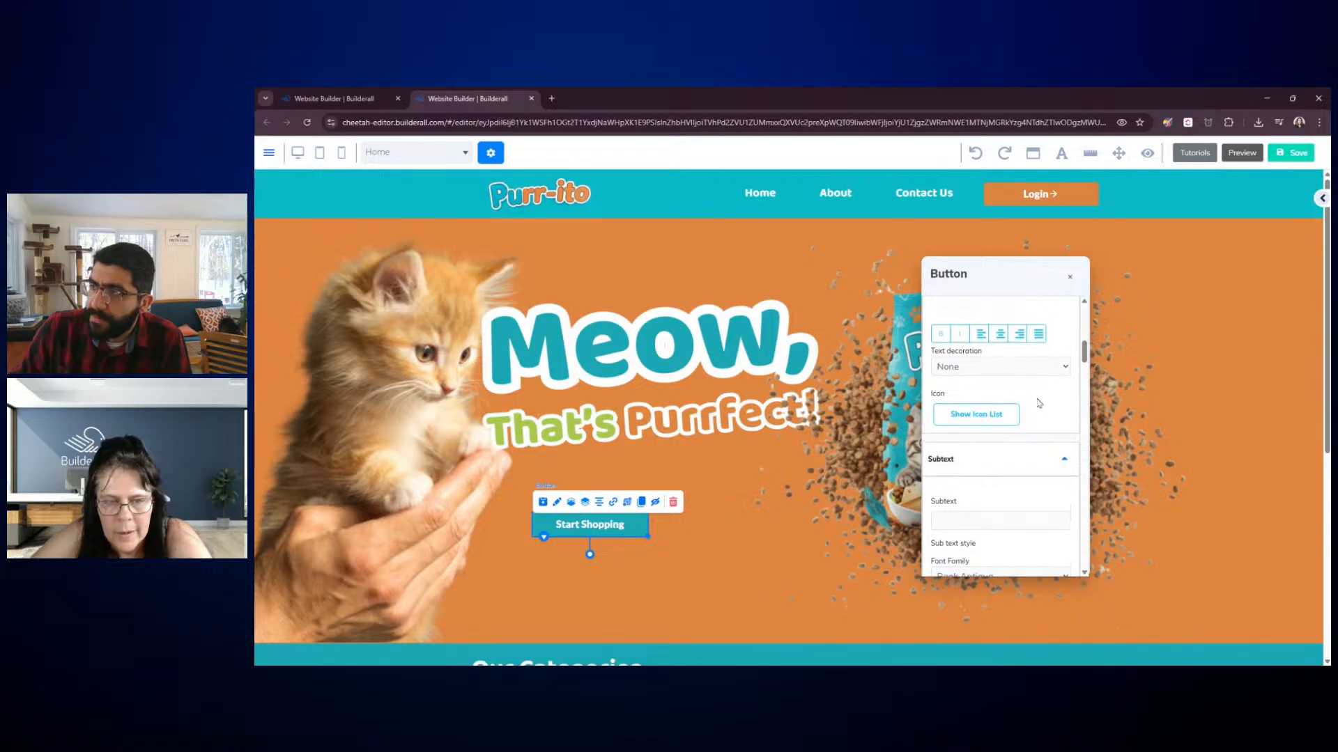
Set the Start Shopping button's primary text to the balootwo font at size 20 and close its settings
{"action": "scroll", "coordinate": [1035, 399], "scroll_direction": "down", "scroll_amount": 4}
{"action": "scroll", "coordinate": [1035, 400], "scroll_direction": "up", "scroll_amount": 6}
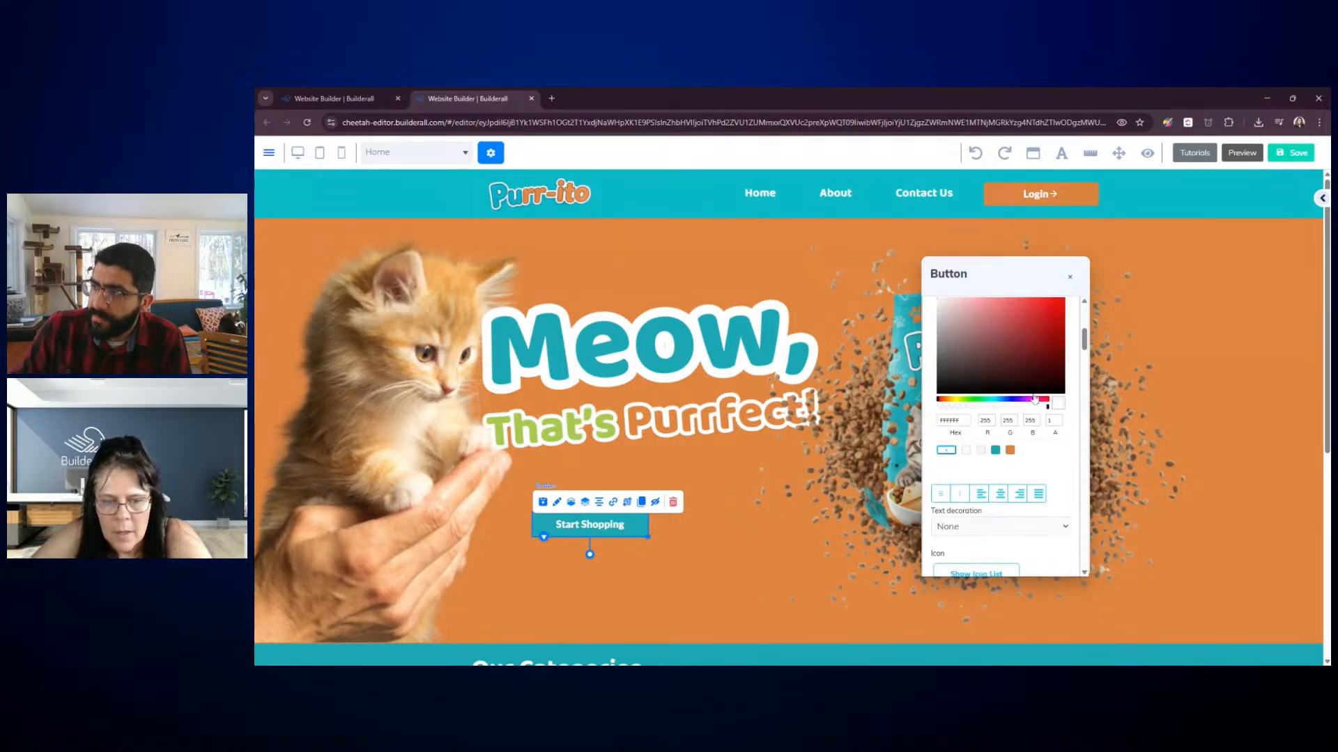
{"action": "left_click", "coordinate": [1011, 453]}
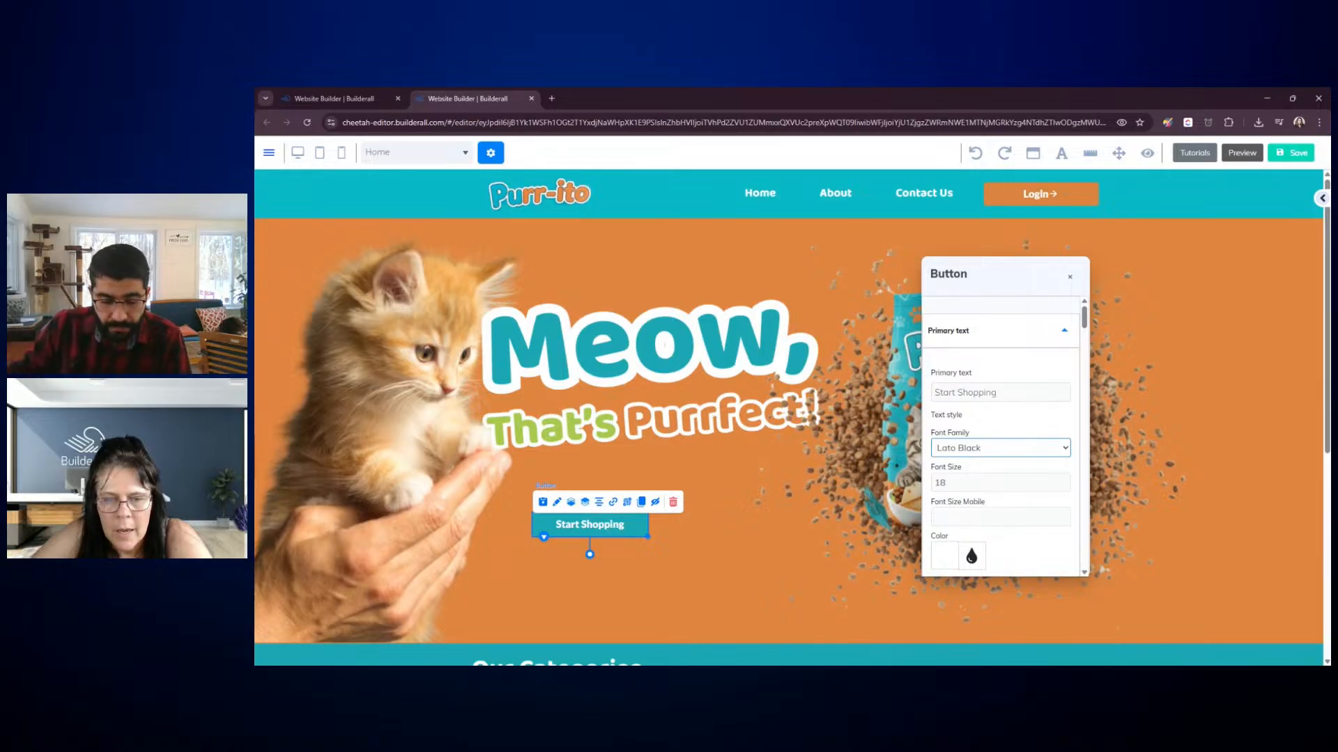
{"action": "left_click", "coordinate": [1067, 480]}
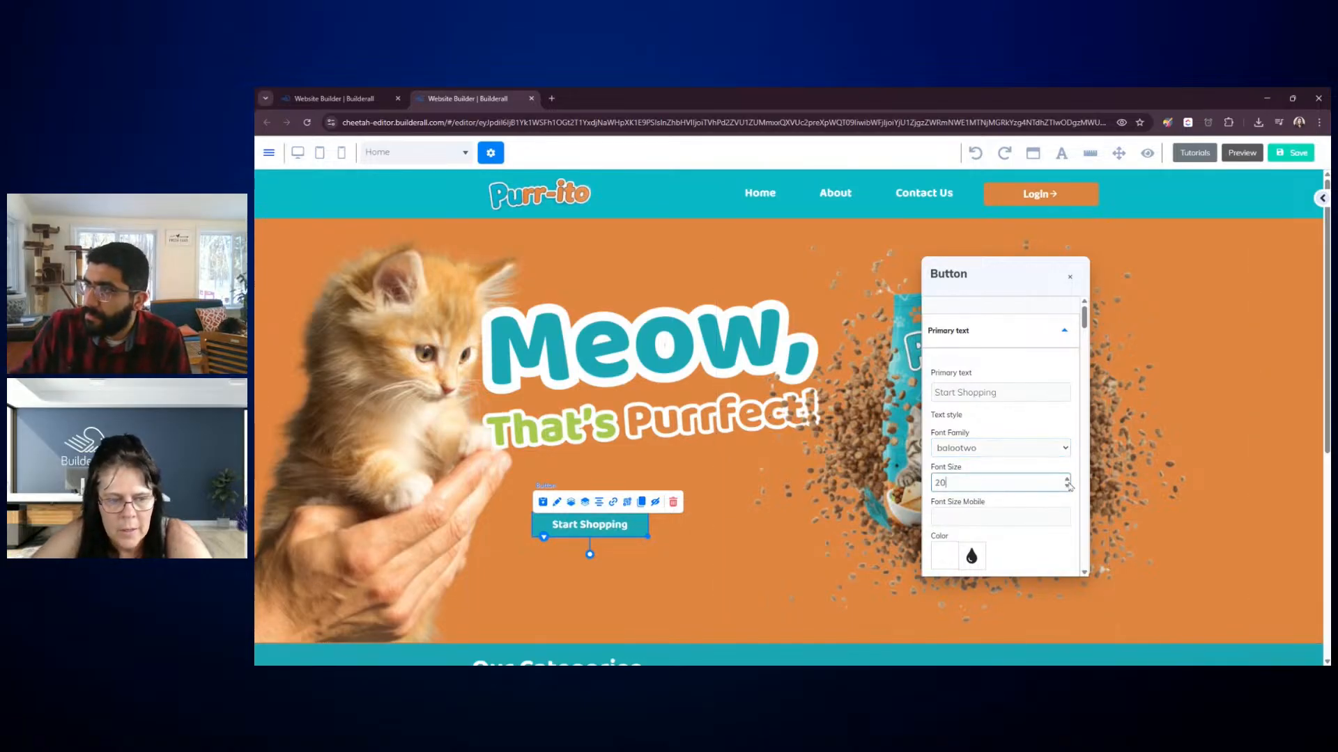
{"action": "left_click", "coordinate": [1199, 488]}
Enlarge the Start Shopping button and center it beneath the hero heading text
{"action": "left_click", "coordinate": [607, 525]}
{"action": "left_click_drag", "start_coordinate": [628, 543], "coordinate": [684, 511]}
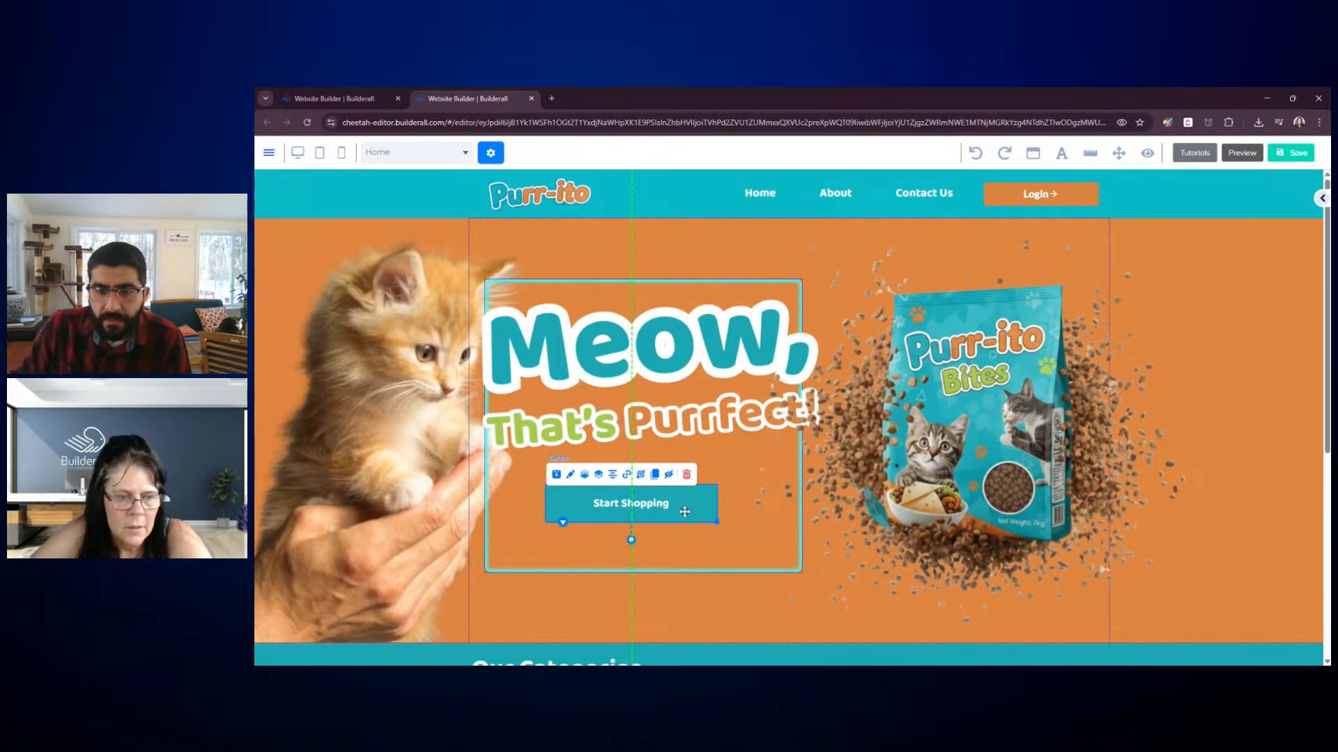
{"action": "left_click", "coordinate": [1182, 481]}
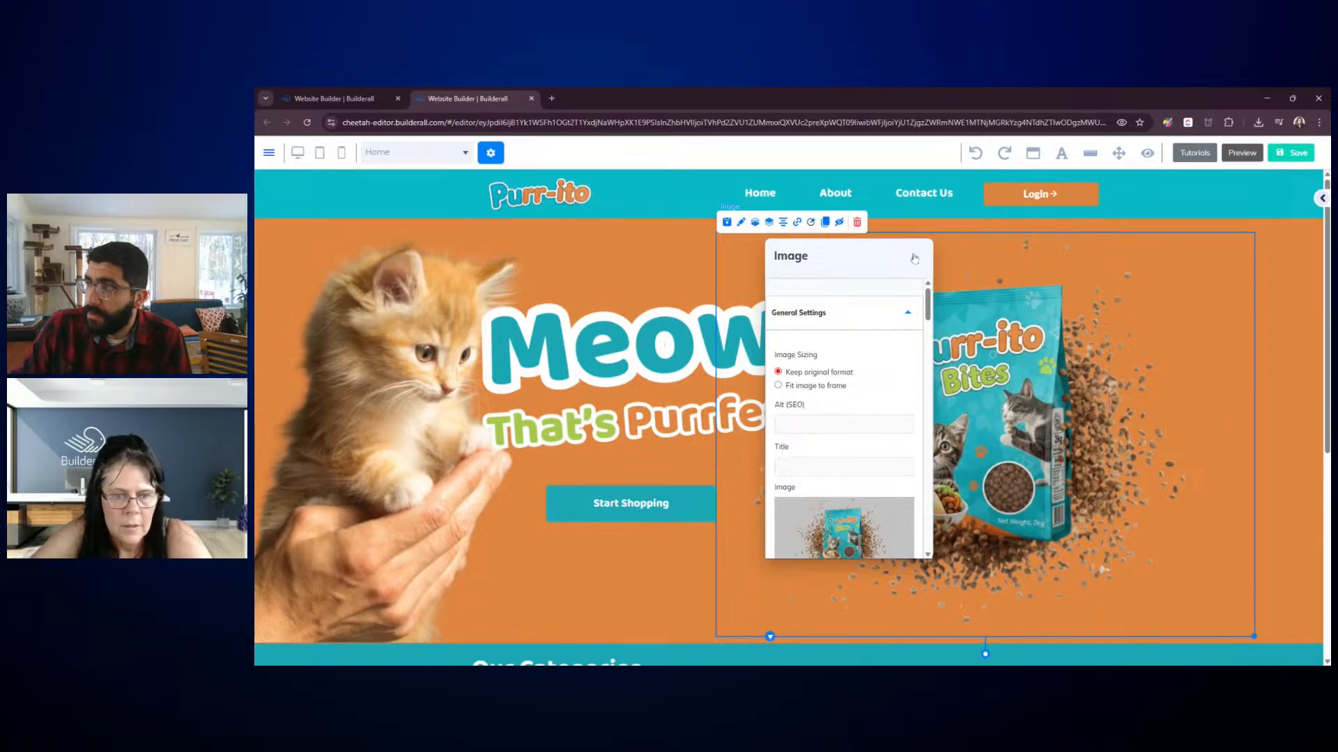
Review the Start Shopping button's settings, reduce its height slightly, and deselect it
{"action": "left_click", "coordinate": [699, 507]}
{"action": "scroll", "coordinate": [844, 424], "scroll_direction": "down", "scroll_amount": 5}
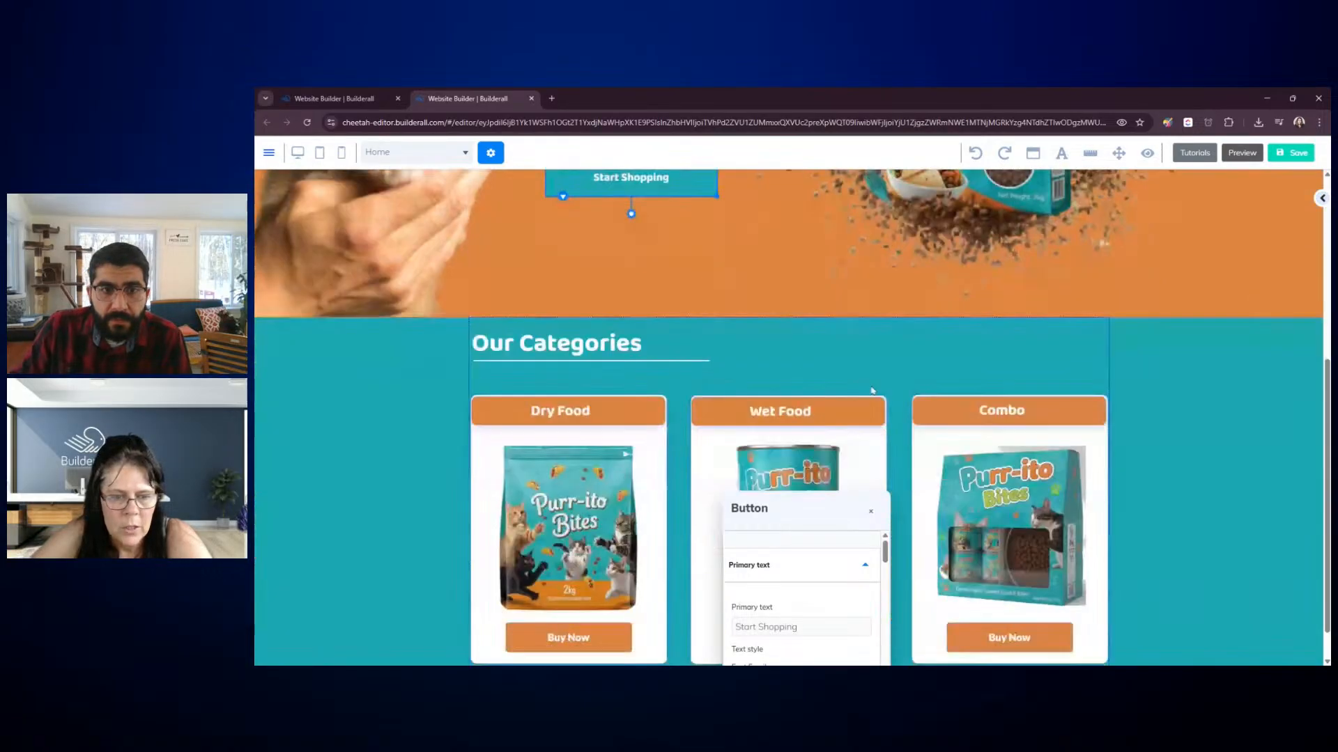
{"action": "scroll", "coordinate": [844, 425], "scroll_direction": "up", "scroll_amount": 5}
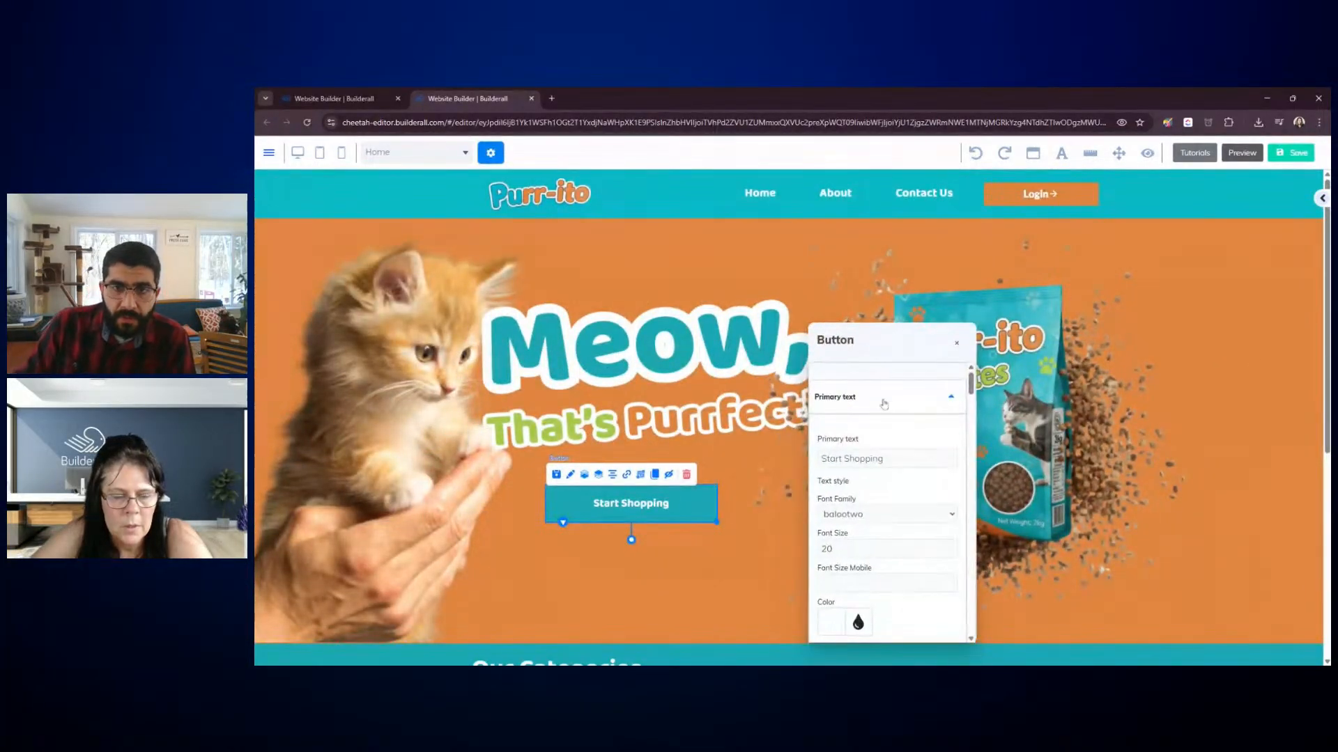
{"action": "scroll", "coordinate": [886, 430], "scroll_direction": "down", "scroll_amount": 2}
{"action": "scroll", "coordinate": [886, 430], "scroll_direction": "down", "scroll_amount": 6}
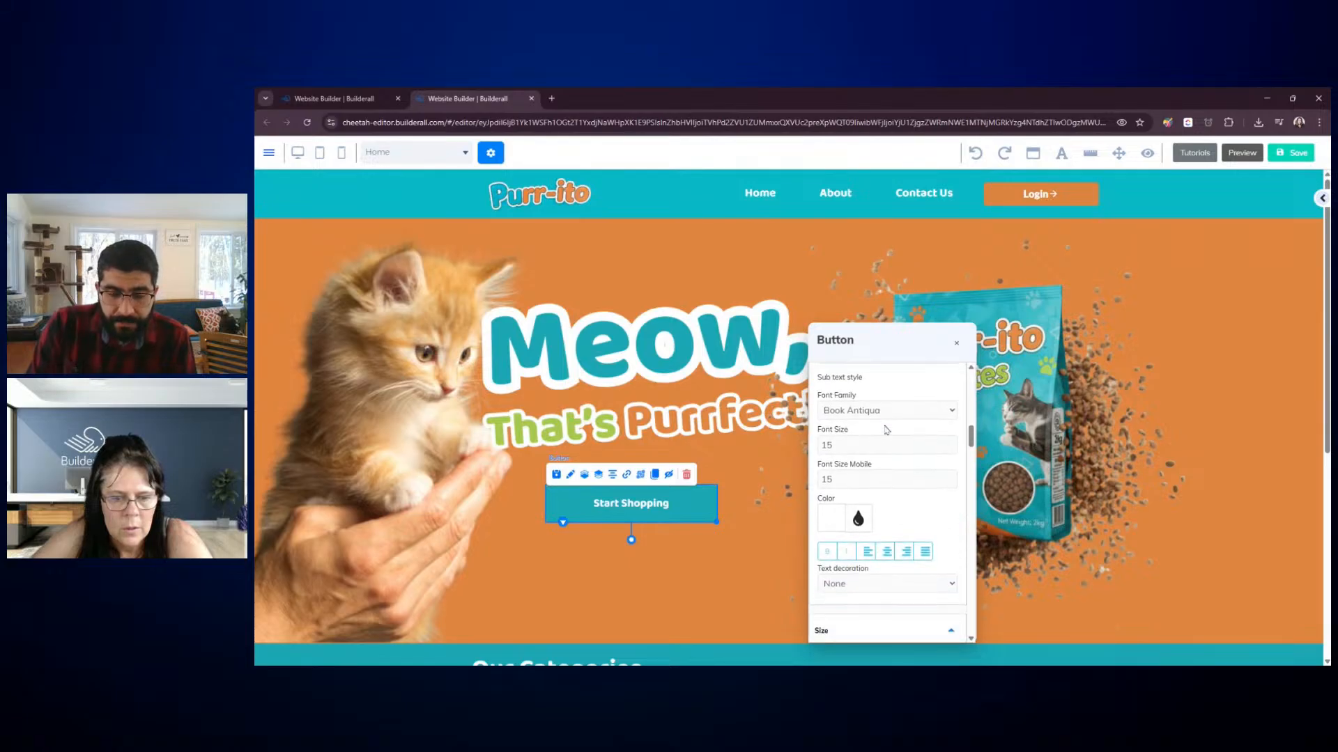
{"action": "scroll", "coordinate": [886, 430], "scroll_direction": "down", "scroll_amount": 8}
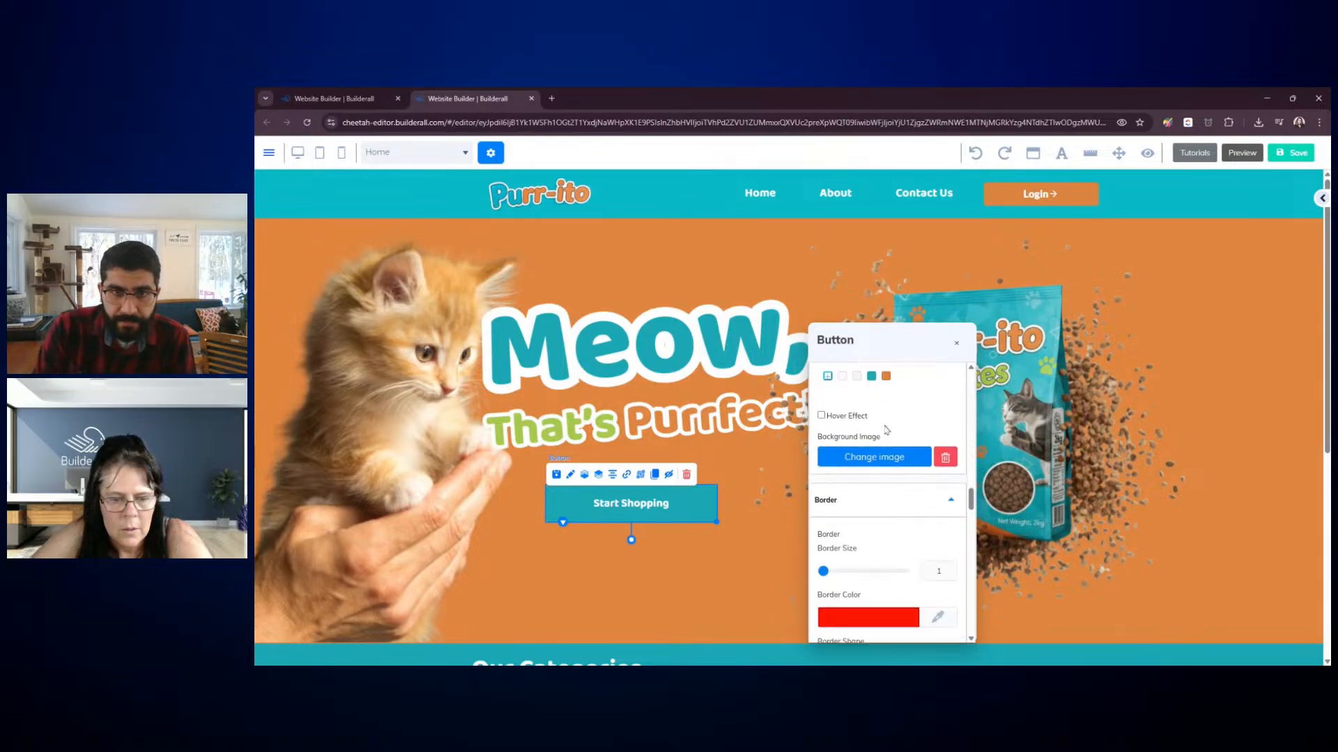
{"action": "scroll", "coordinate": [885, 430], "scroll_direction": "down", "scroll_amount": 8}
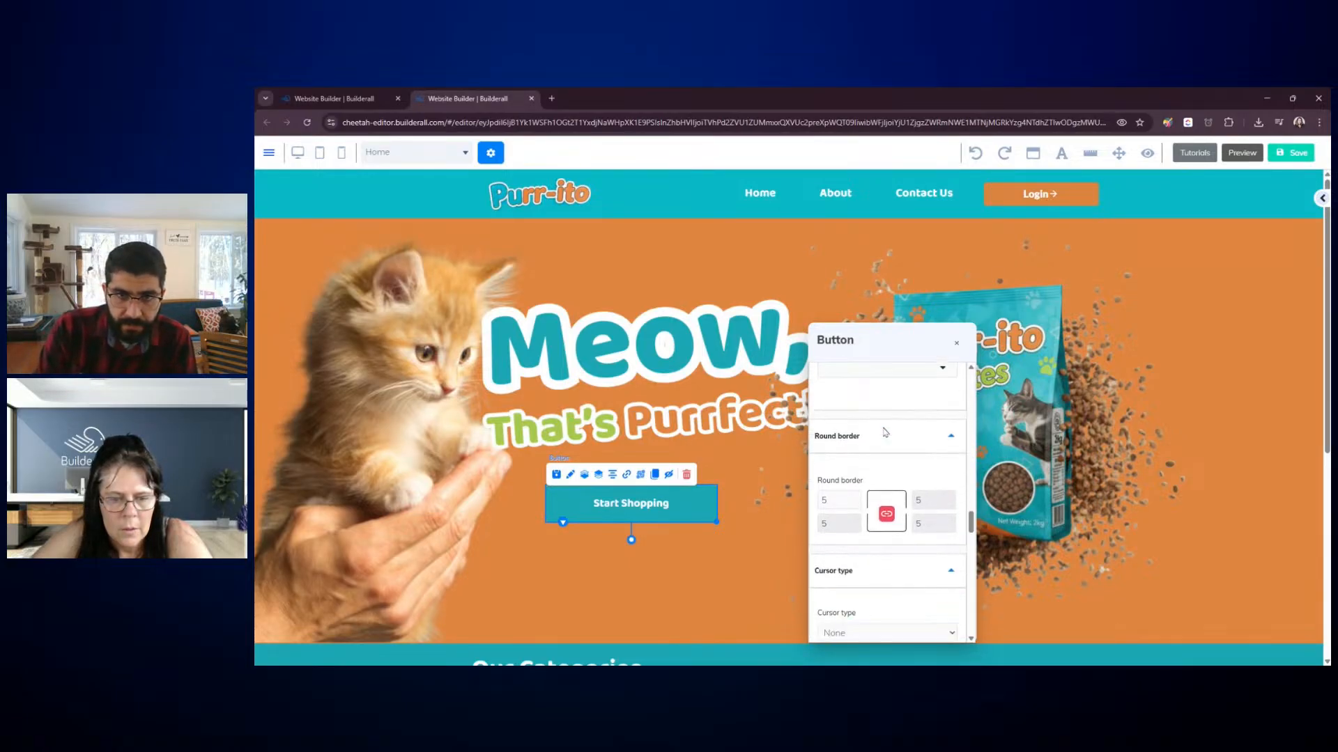
{"action": "left_click", "coordinate": [716, 523]}
{"action": "left_click", "coordinate": [1250, 467]}
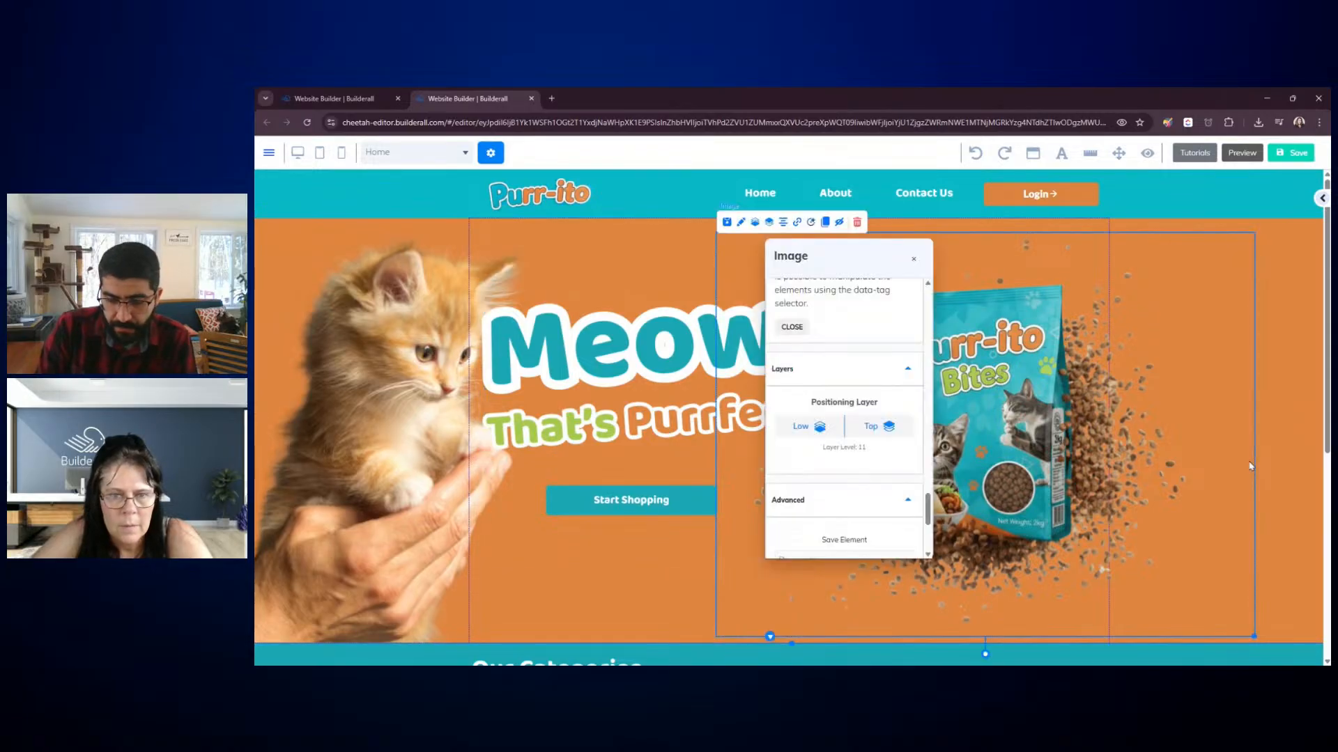
{"action": "left_click", "coordinate": [1299, 284]}
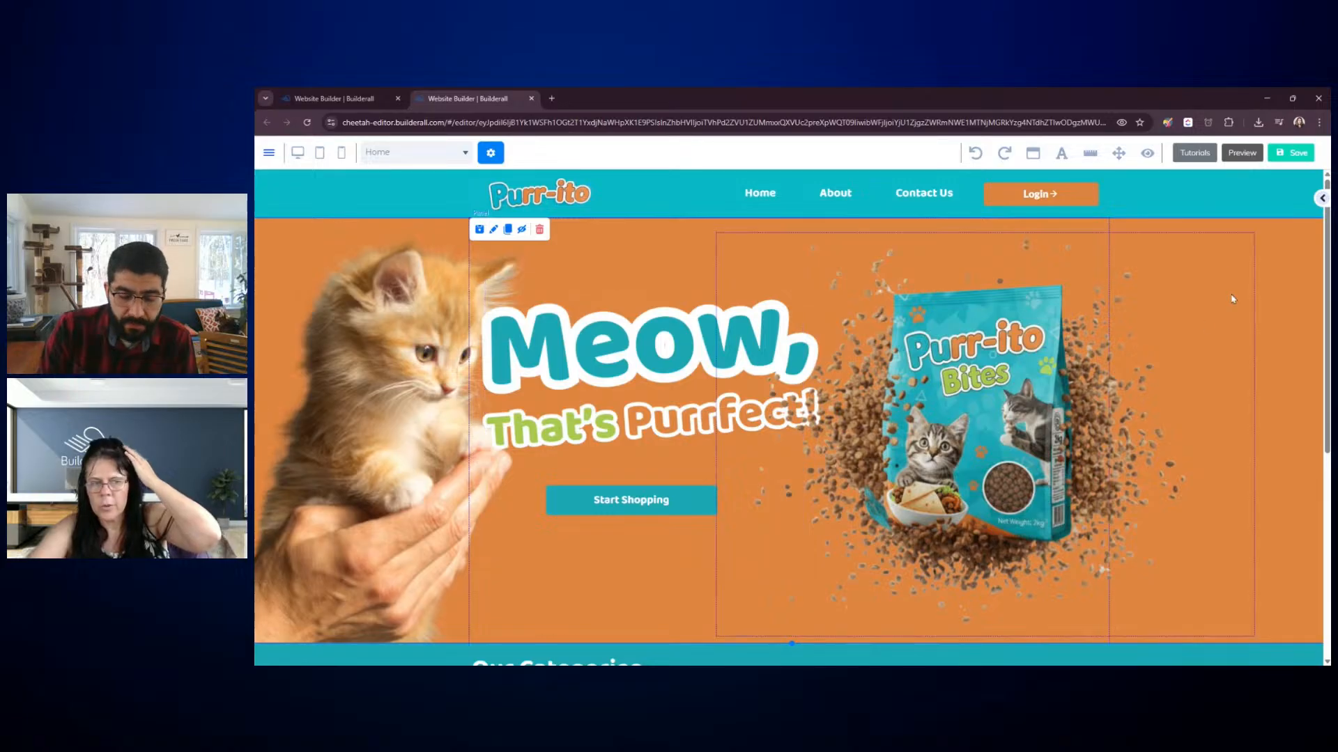
Save the website with the hero button, publish it, and dismiss the publishing confirmation
{"action": "left_click", "coordinate": [1301, 159]}
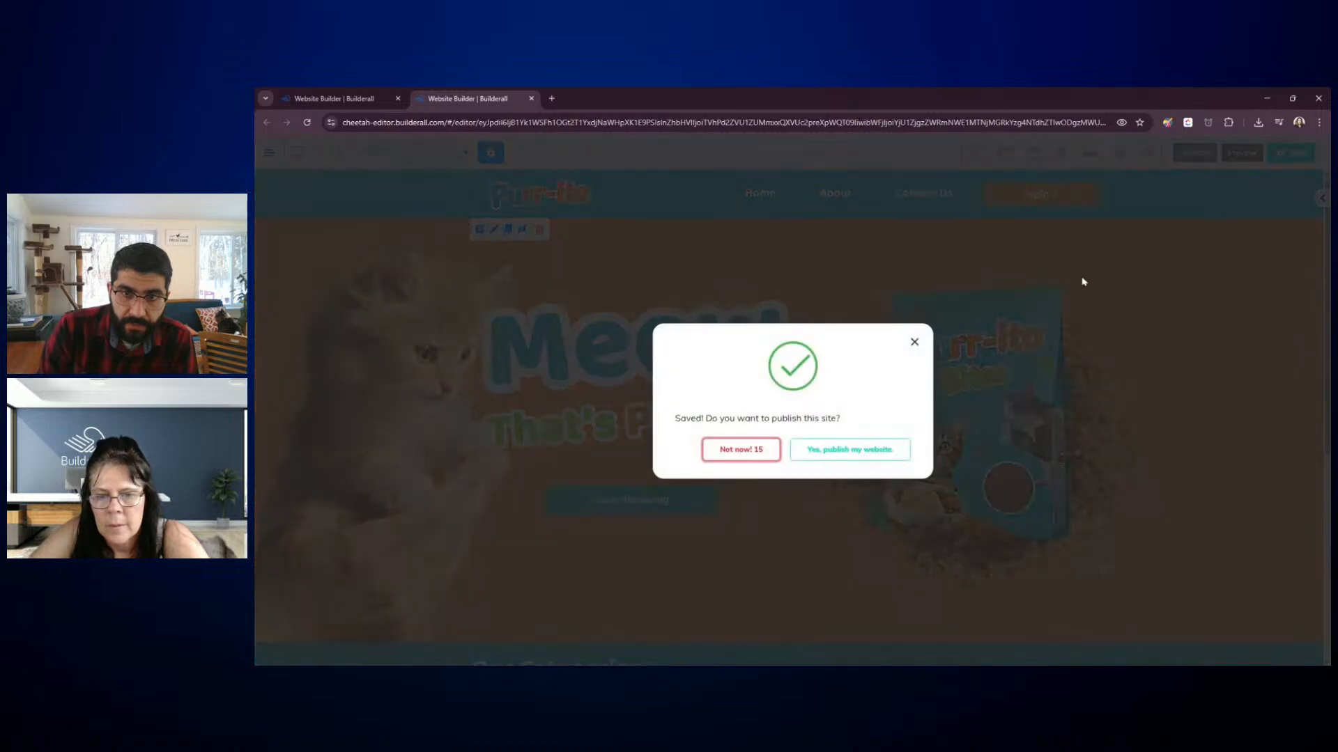
{"action": "left_click", "coordinate": [826, 455]}
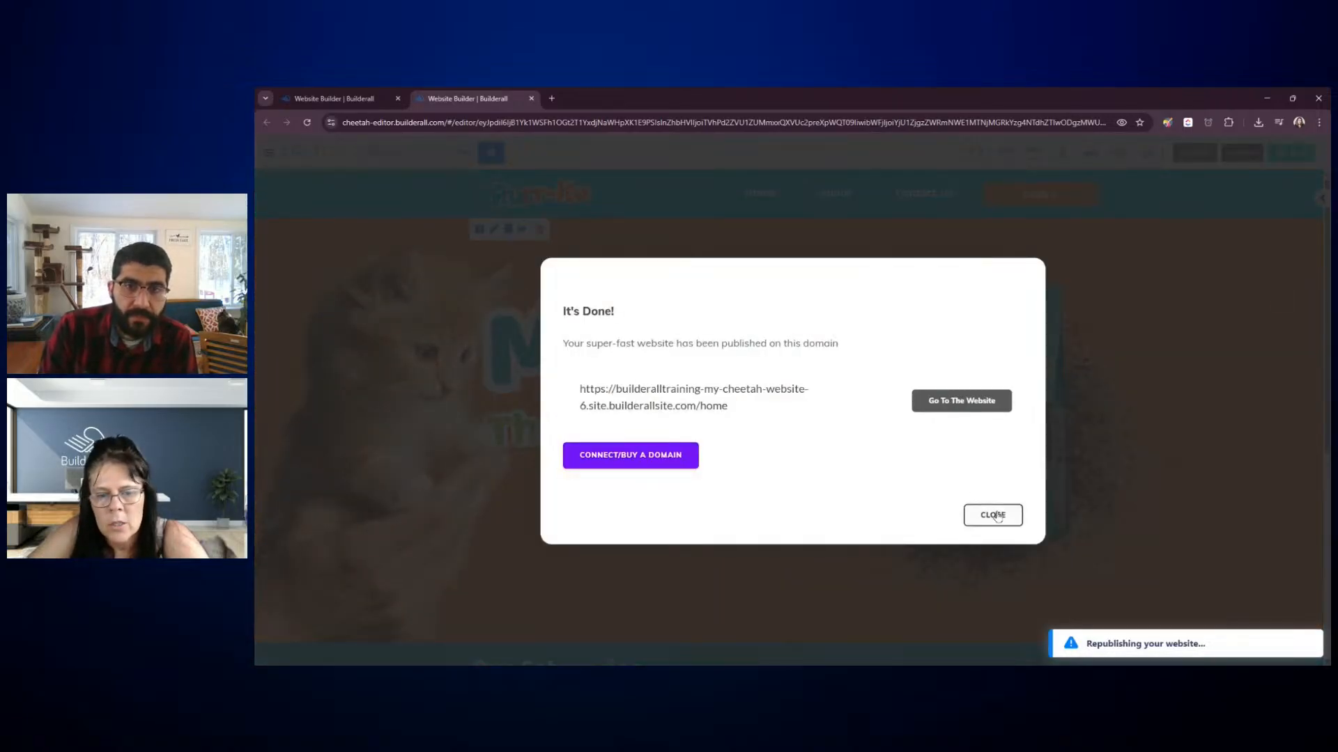
{"action": "left_click", "coordinate": [997, 516]}
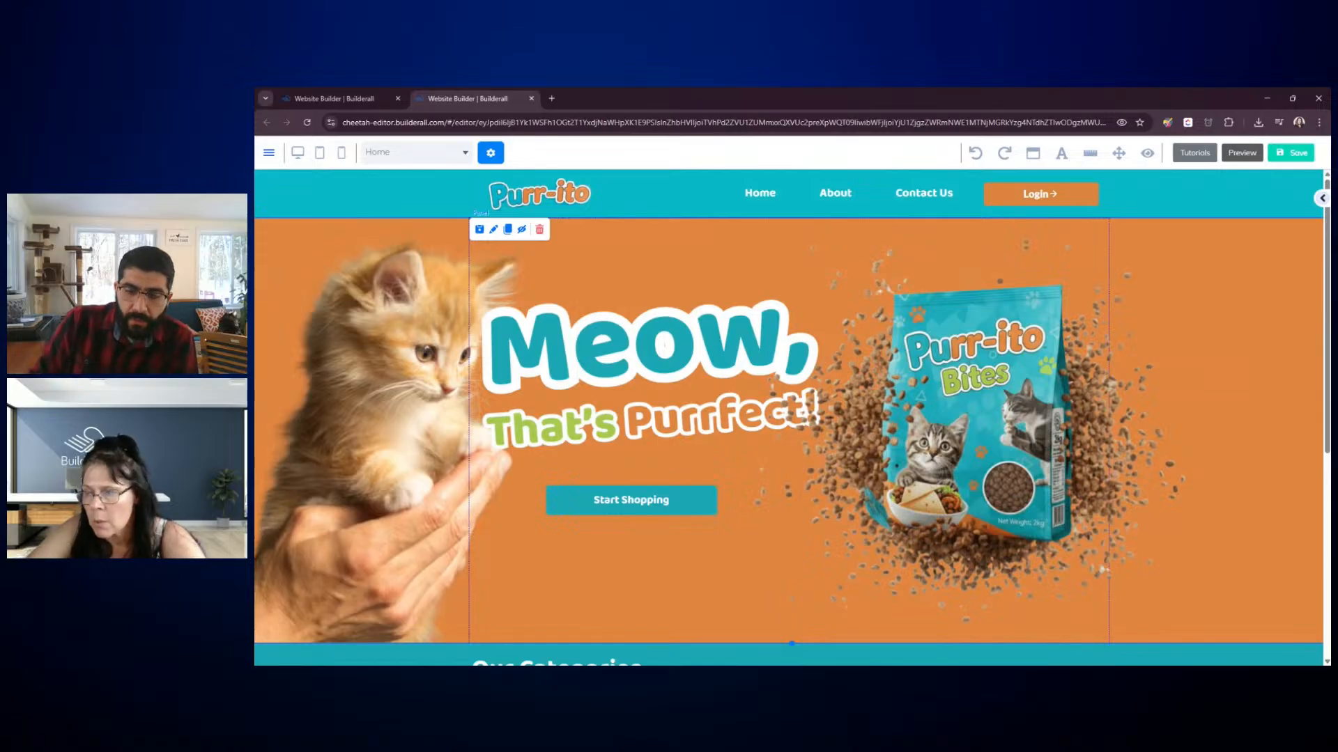
Open the ThemeForest website in a new browser tab
{"action": "left_click", "coordinate": [551, 98]}
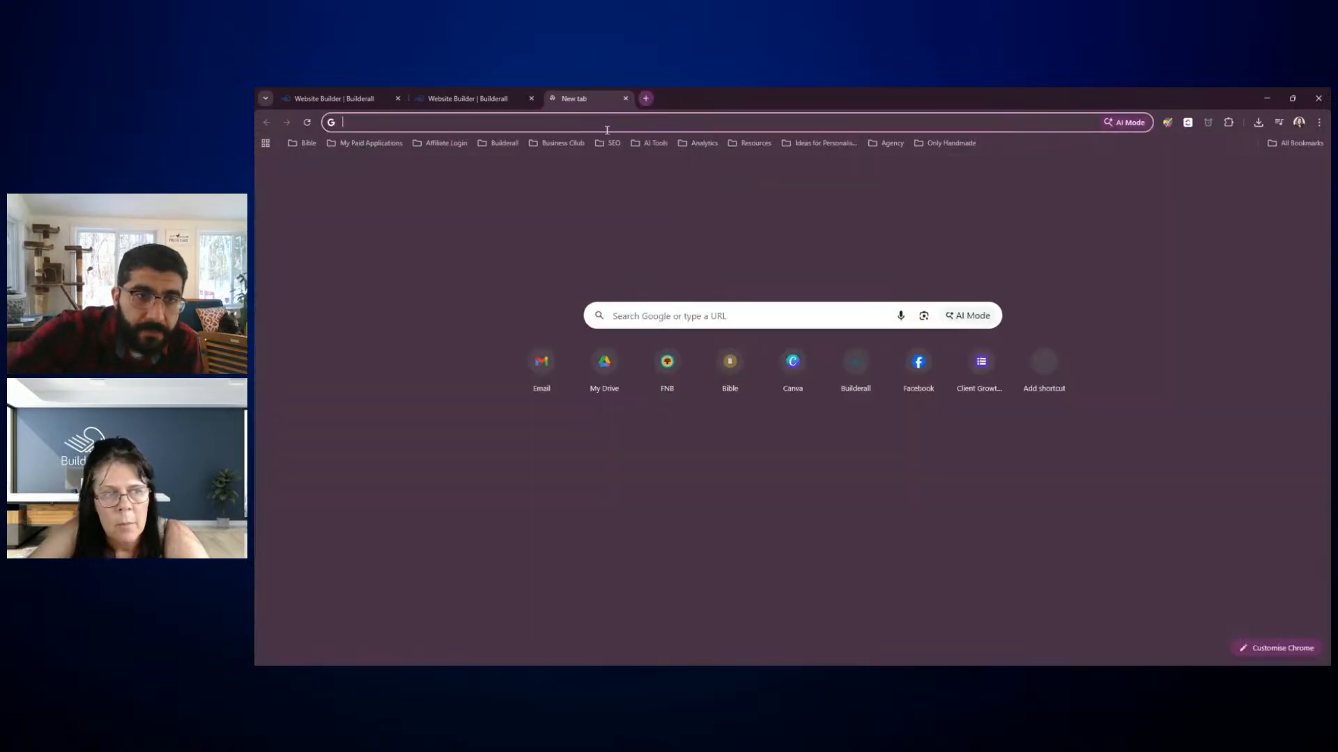
{"action": "type", "text": "themeforest.net/downloads?utm_campaign=item_update&utm_content=item_update&utm_keyword=sysemail&utm_medium=email&utm_source=System+Email&utm_term=sysemail"}
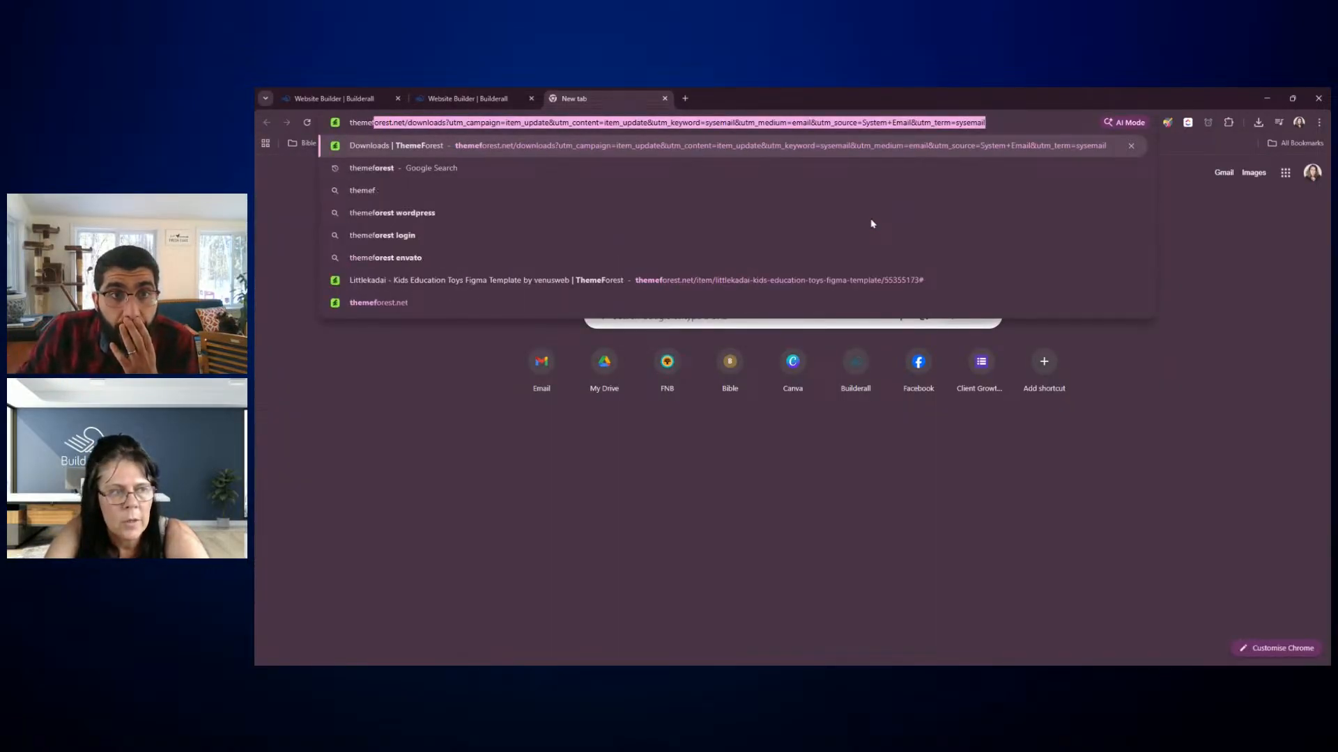
{"action": "key", "text": "Return"}
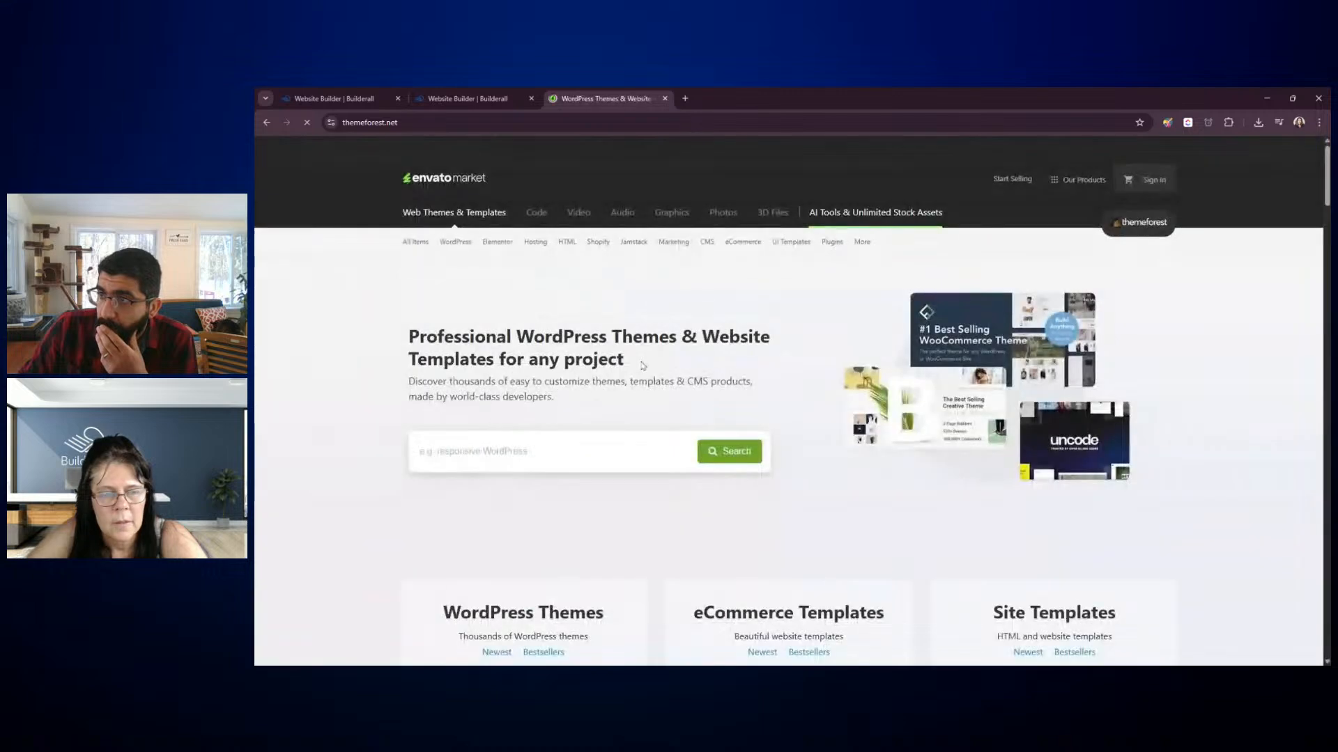
Search ThemeForest for "cat food store" and open the Petszone - Pets Care & Pet Shop WordPress Theme
{"action": "left_click", "coordinate": [522, 437]}
{"action": "type", "text": "cat "}
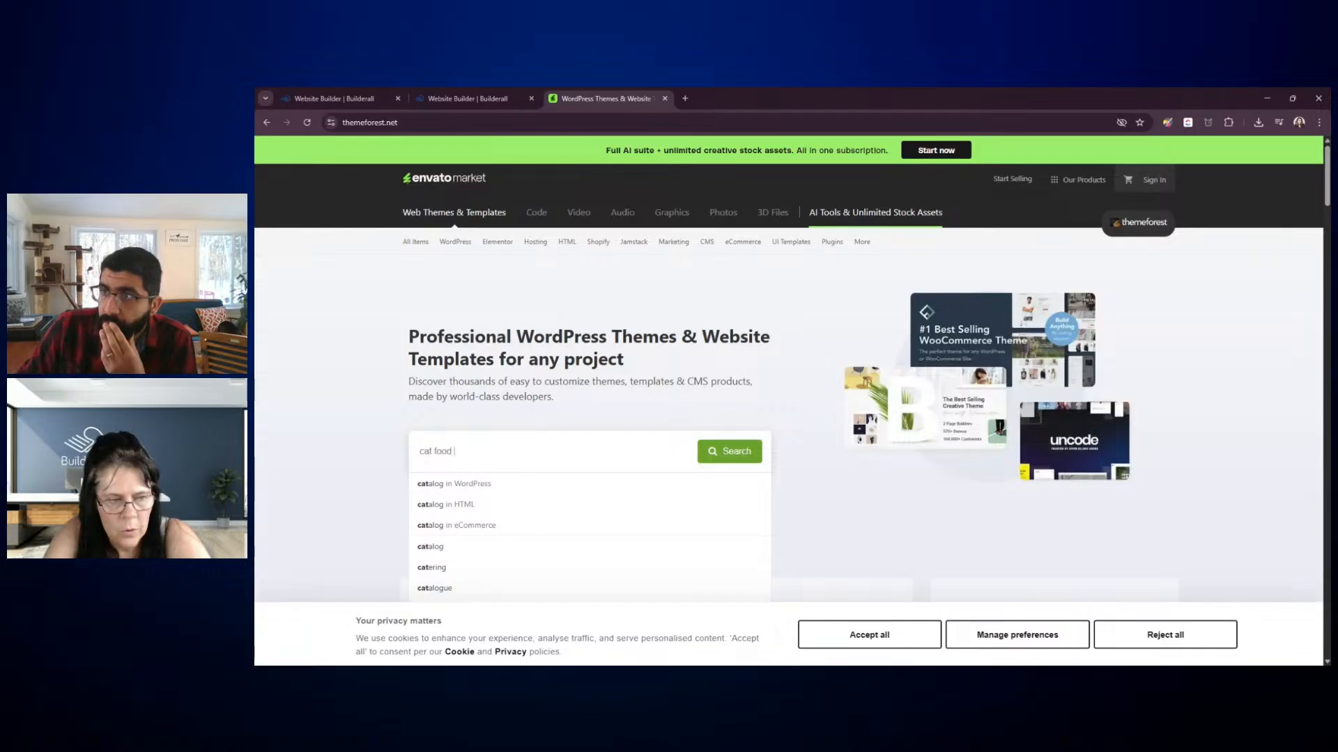
{"action": "type", "text": "food store"}
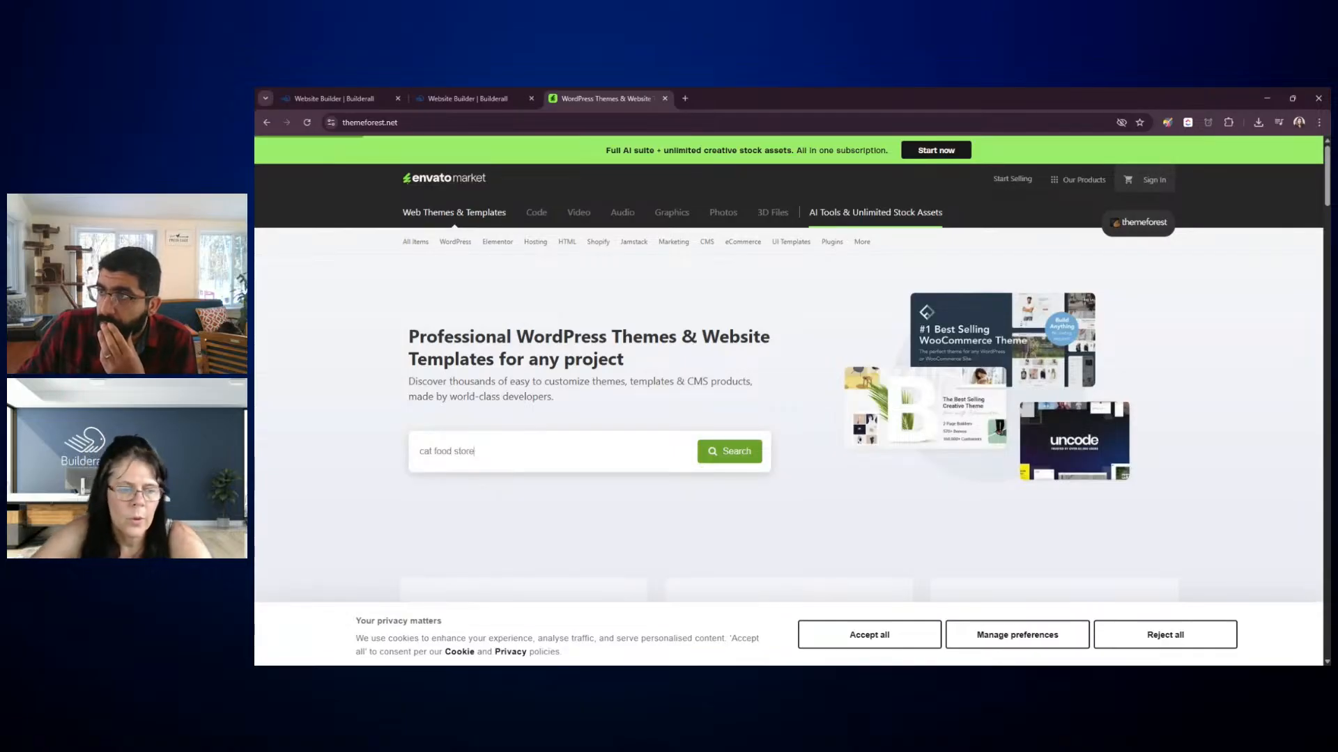
{"action": "left_click", "coordinate": [732, 455]}
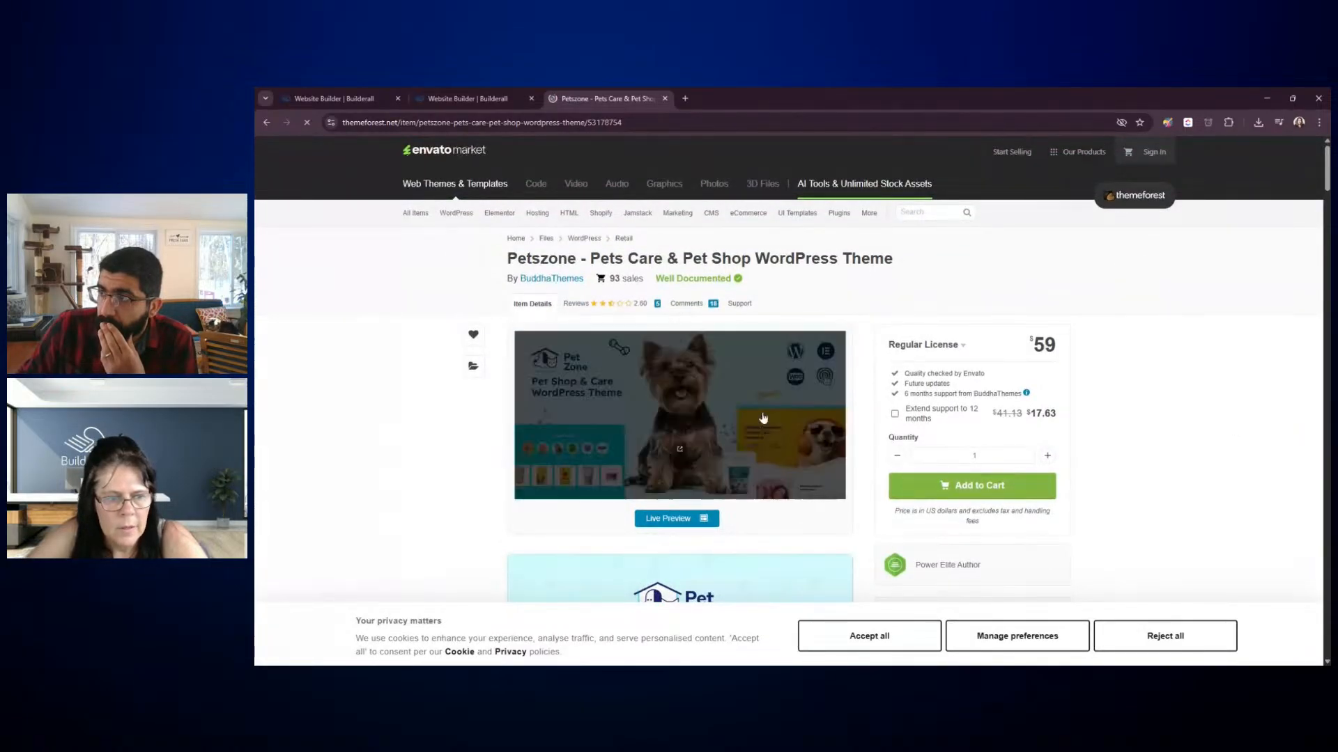
Open the Petszone theme's live preview, reject all cookies, and open its Main Home demo
{"action": "left_click", "coordinate": [678, 518]}
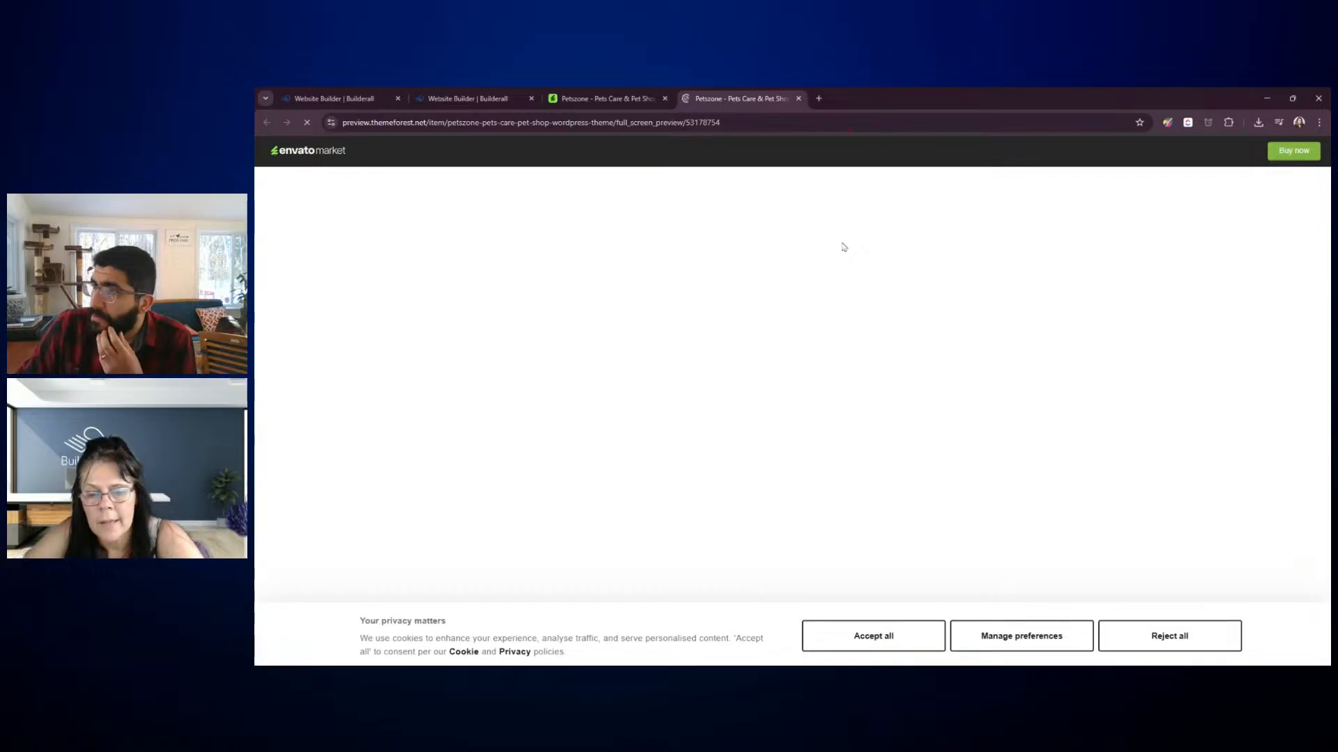
{"action": "left_click", "coordinate": [1187, 636]}
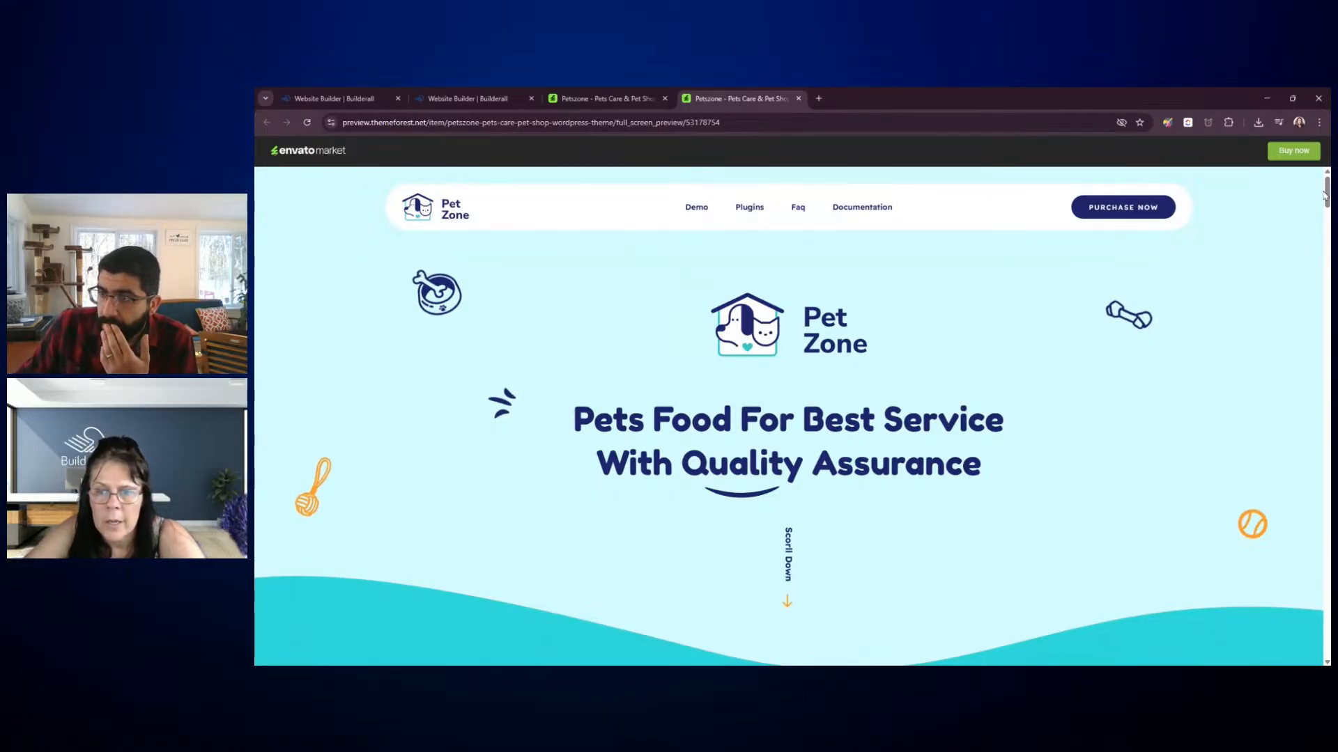
{"action": "left_click_drag", "start_coordinate": [1327, 196], "coordinate": [1327, 240]}
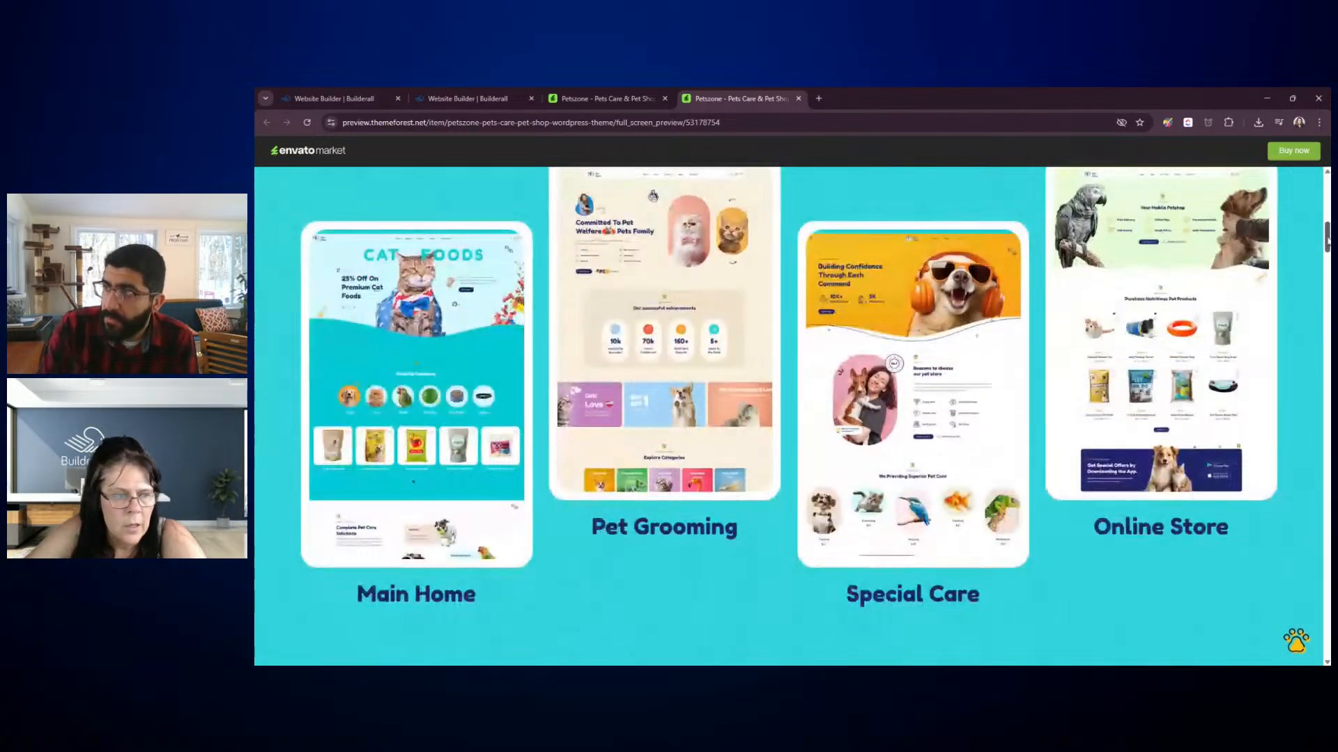
{"action": "left_click", "coordinate": [412, 393]}
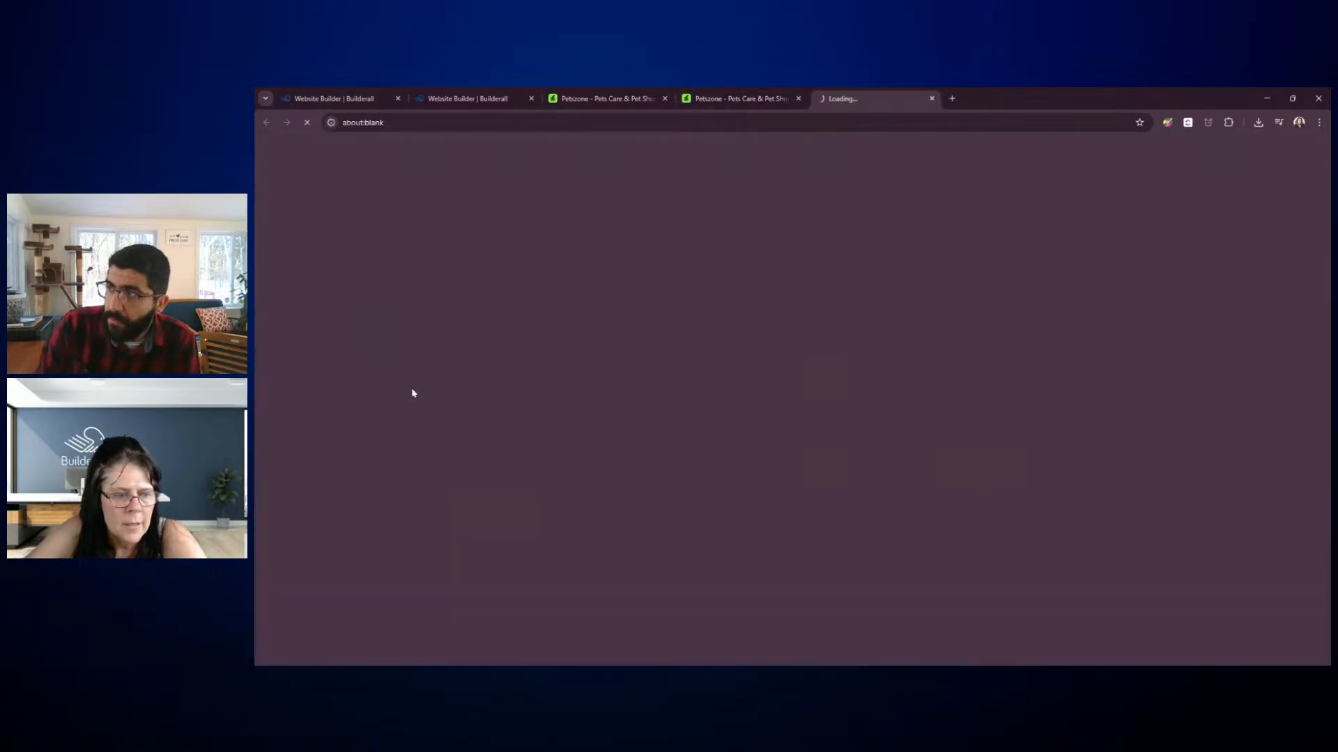
Close the duplicate Petszone theme tab and examine the demo home page's hero, Shop By Category and Complete Pet Care Solutions sections
{"action": "left_click", "coordinate": [799, 99]}
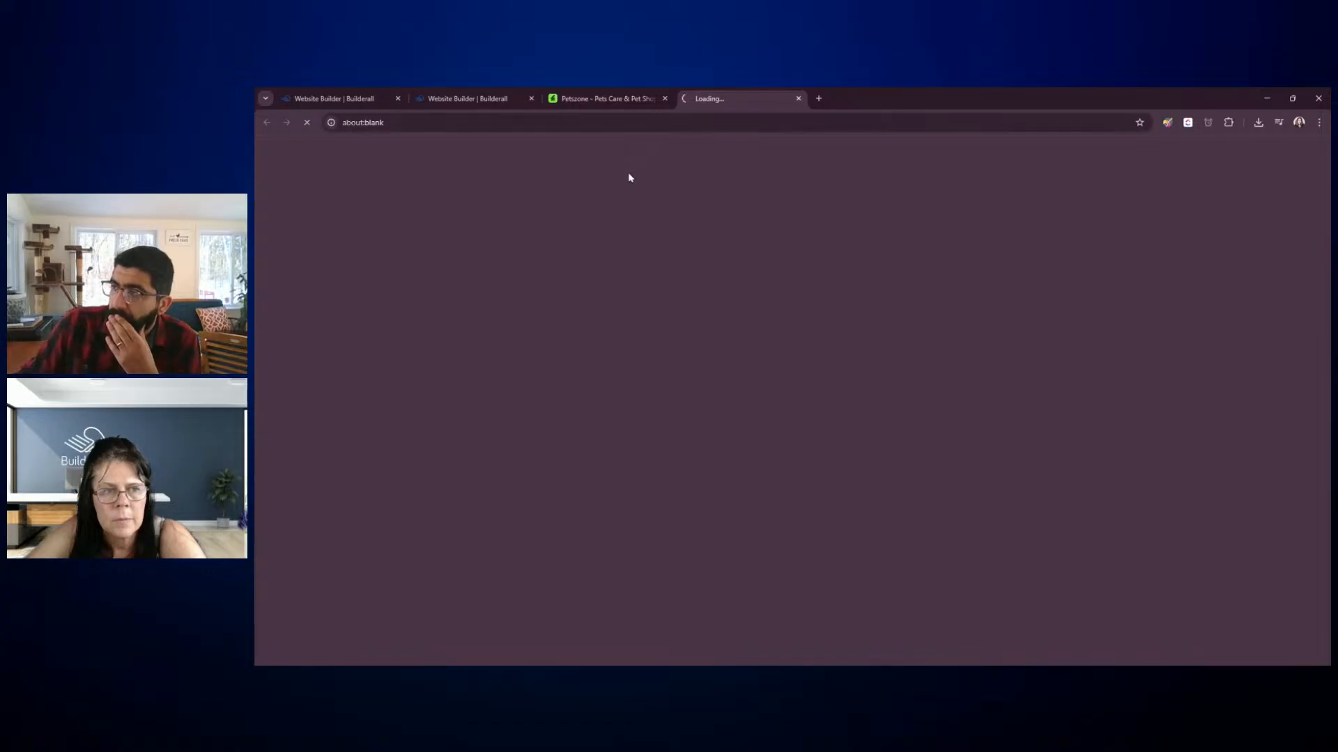
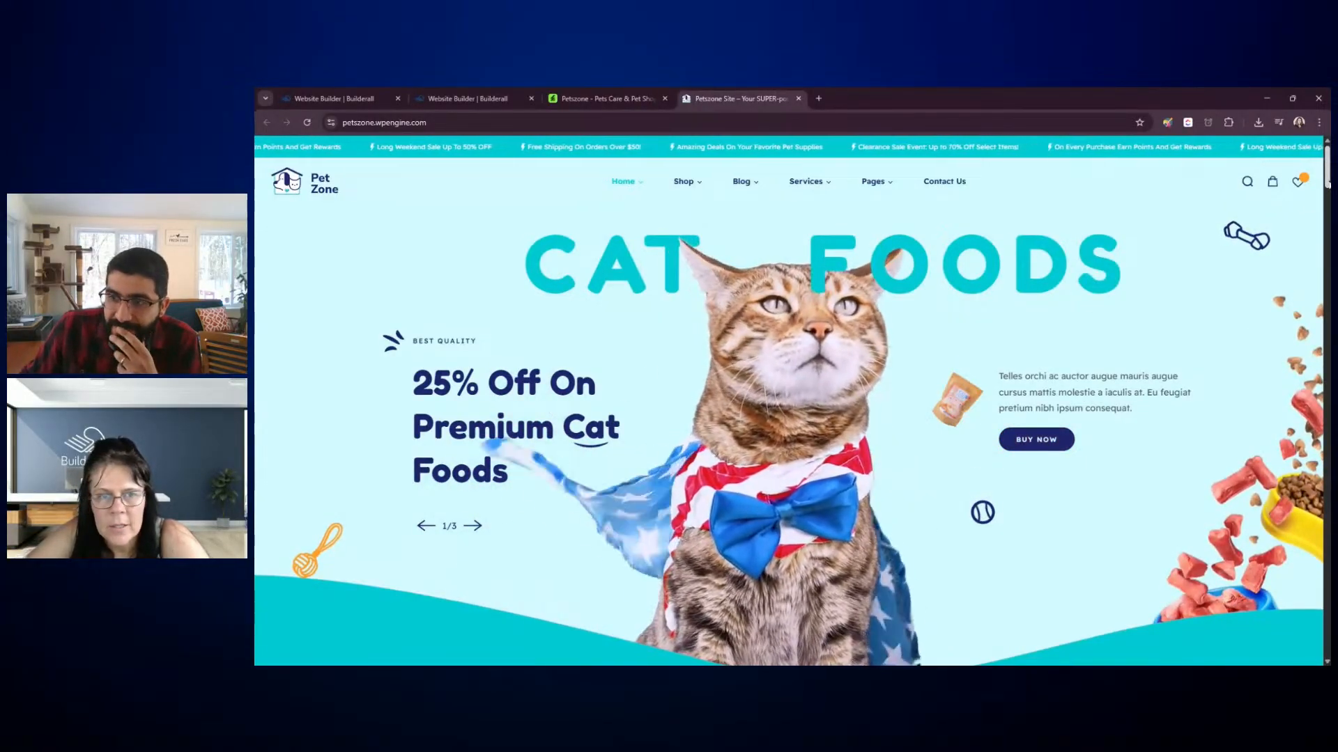
{"action": "left_click_drag", "start_coordinate": [1326, 183], "coordinate": [1326, 221]}
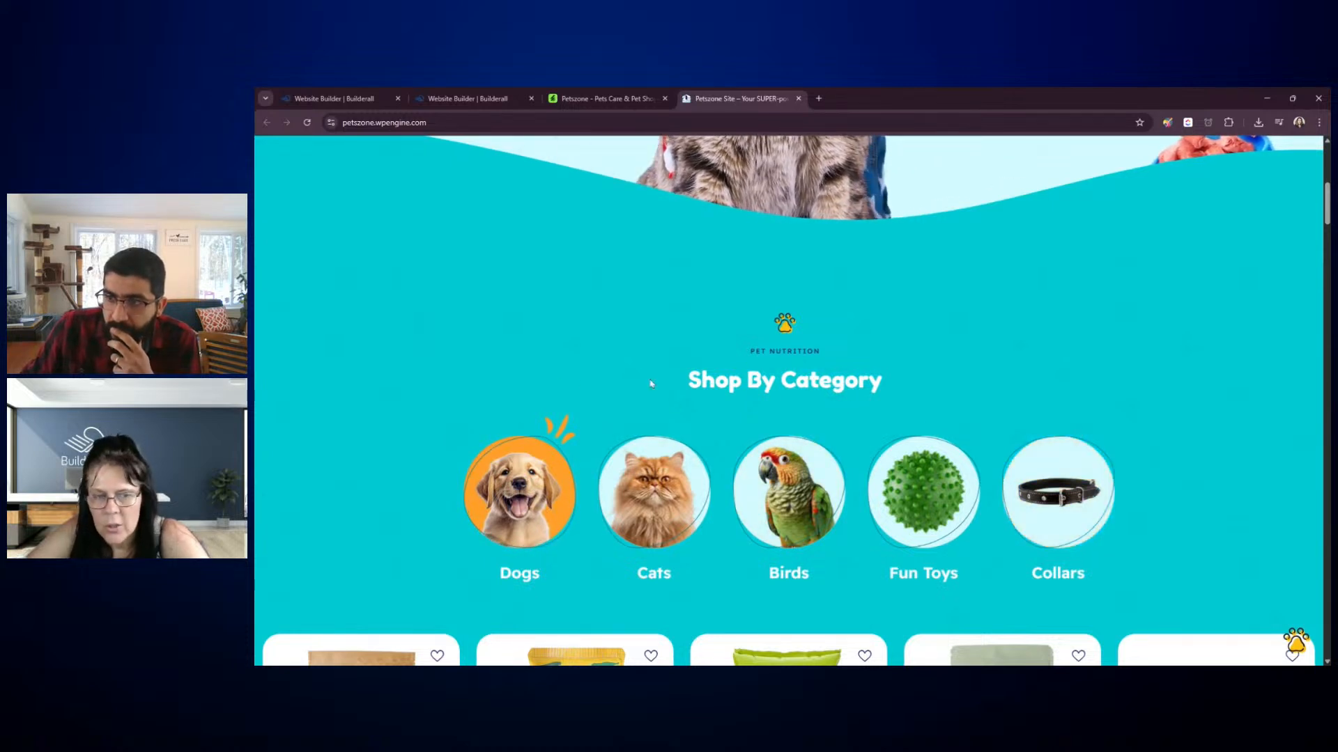
{"action": "left_click_drag", "start_coordinate": [1327, 212], "coordinate": [1327, 241]}
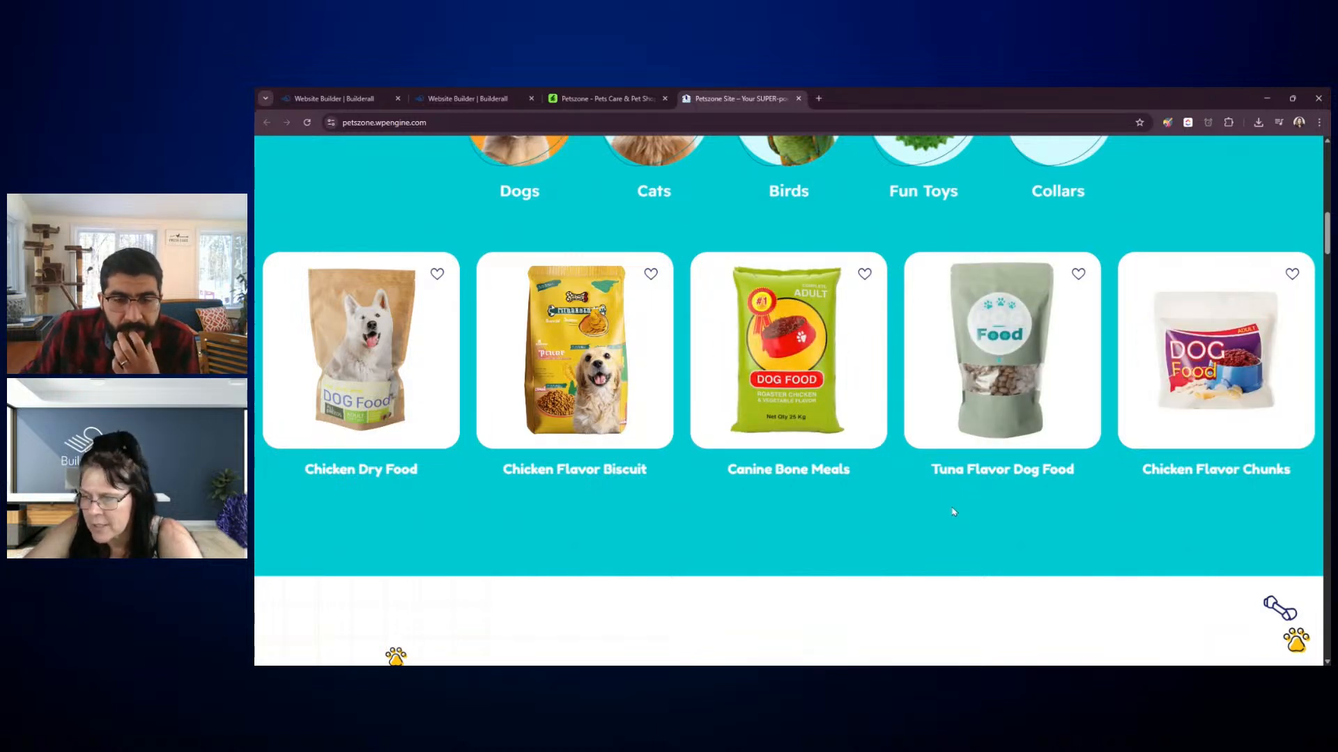
{"action": "scroll", "coordinate": [953, 512], "scroll_direction": "up", "scroll_amount": 4}
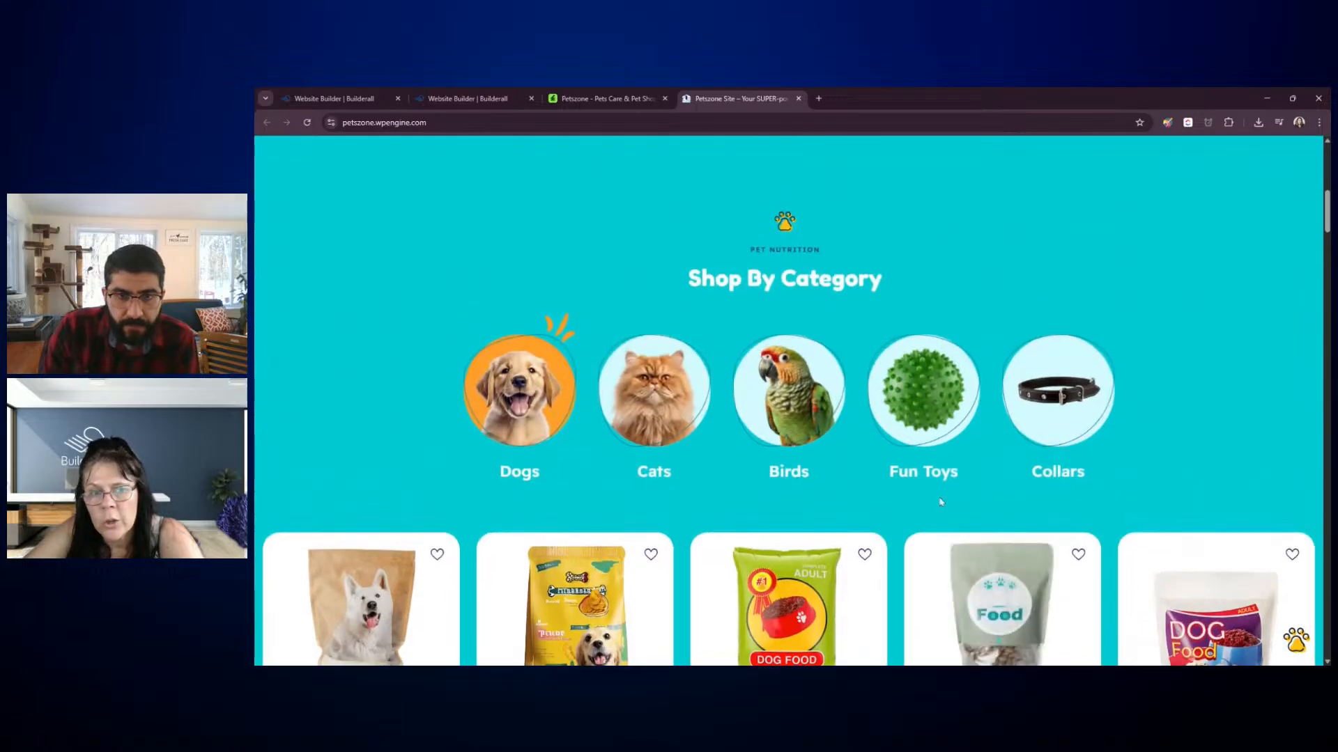
{"action": "scroll", "coordinate": [1138, 376], "scroll_direction": "down", "scroll_amount": 4}
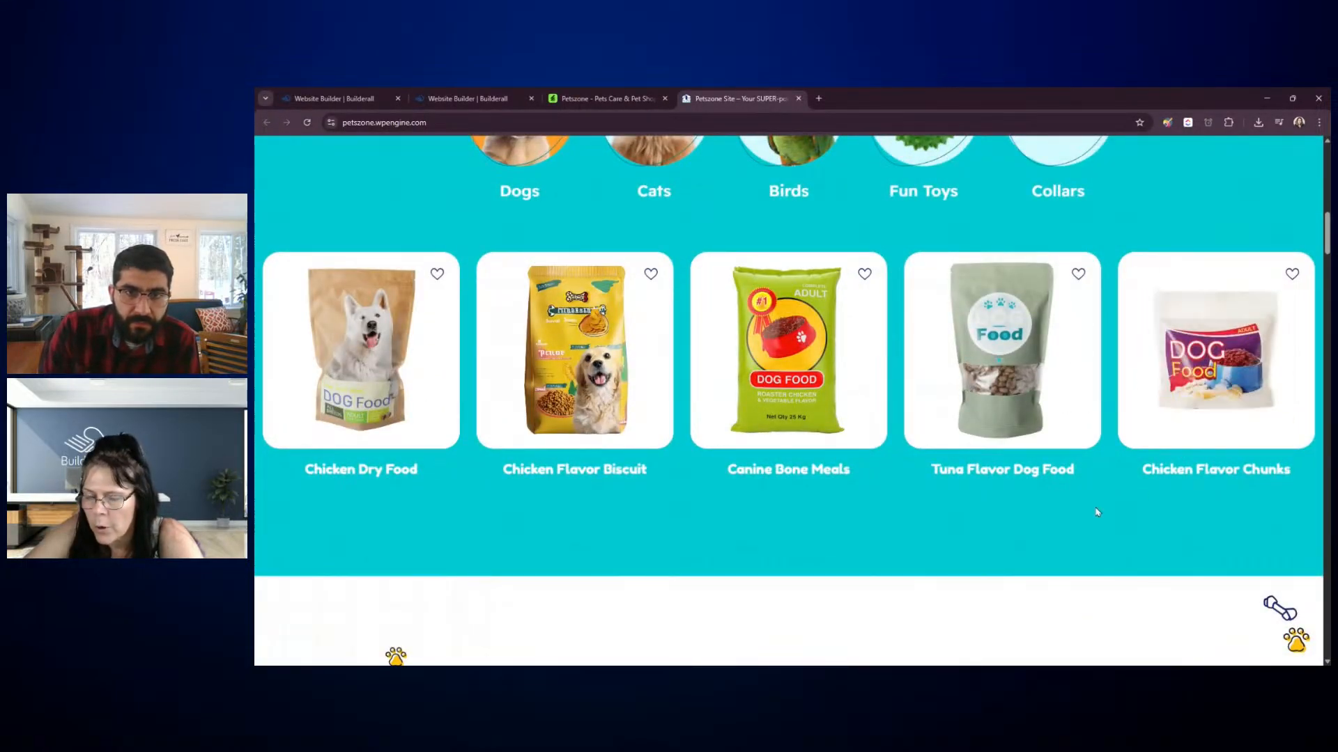
{"action": "scroll", "coordinate": [1097, 512], "scroll_direction": "down", "scroll_amount": 5}
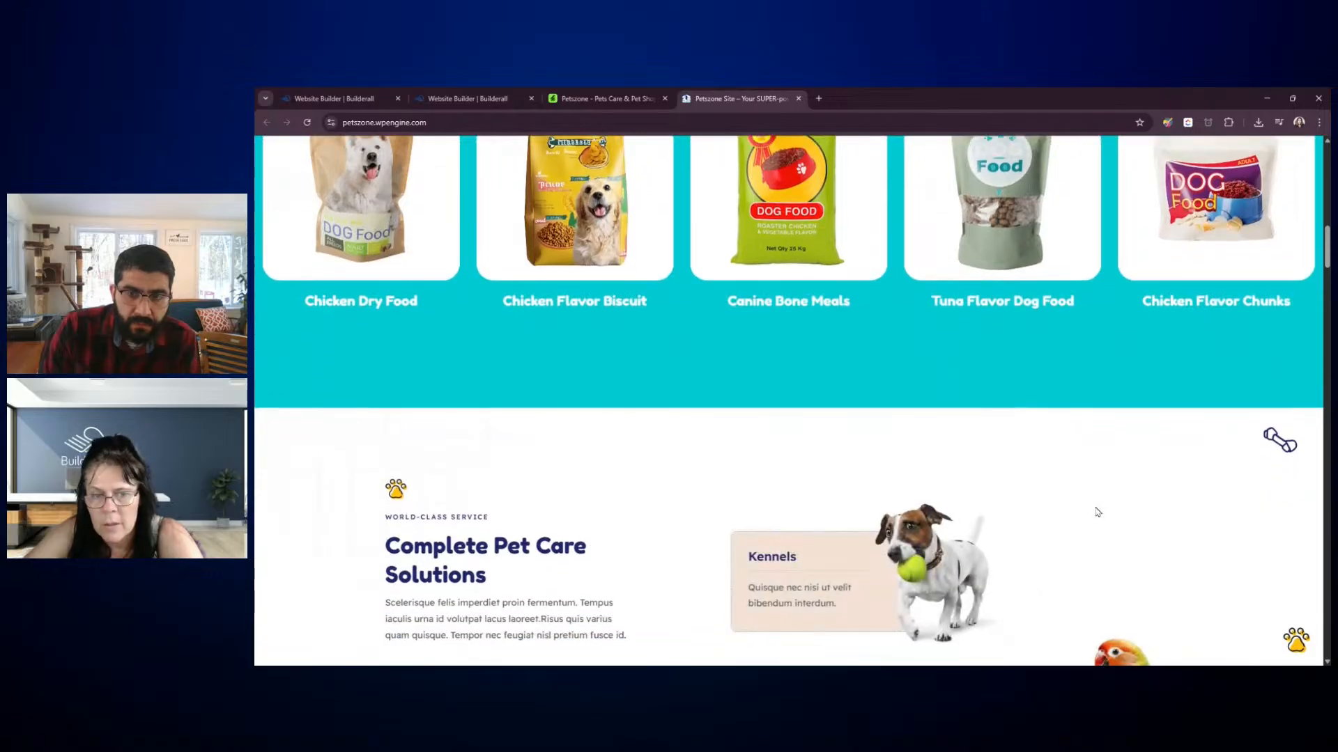
{"action": "scroll", "coordinate": [1101, 500], "scroll_direction": "down", "scroll_amount": 2}
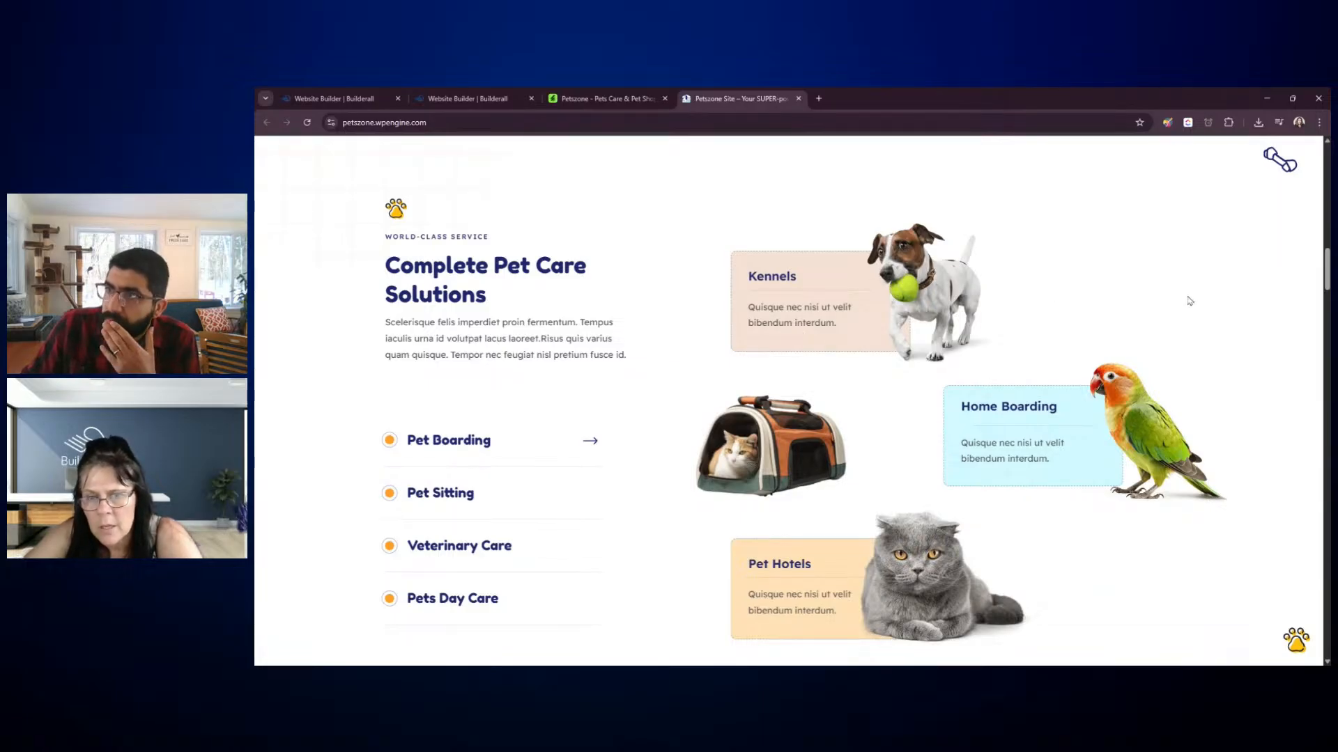
{"action": "scroll", "coordinate": [1252, 332], "scroll_direction": "down", "scroll_amount": 3}
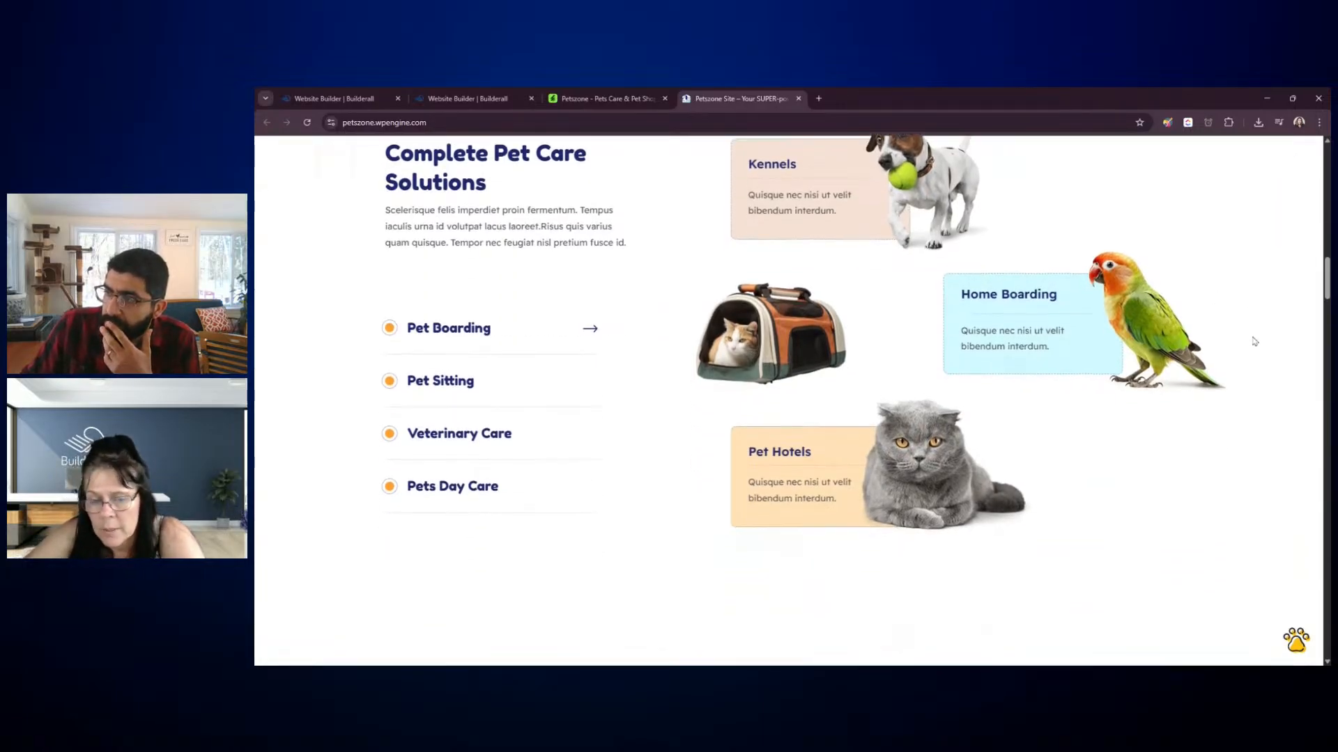
{"action": "scroll", "coordinate": [1254, 342], "scroll_direction": "down", "scroll_amount": 4}
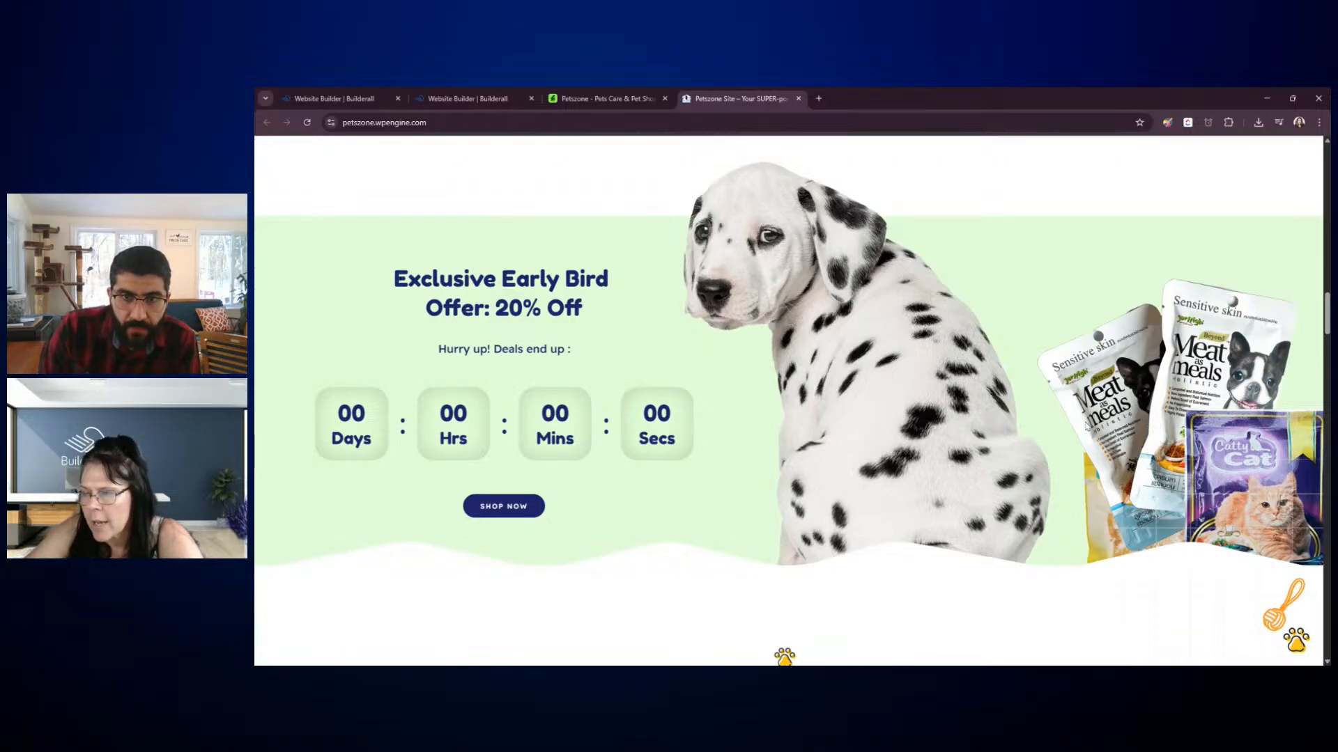
Examine the rest of the Petszone demo home page, from the early bird offer and popular products down to the blog updates
{"action": "scroll", "coordinate": [1086, 427], "scroll_direction": "down", "scroll_amount": 5}
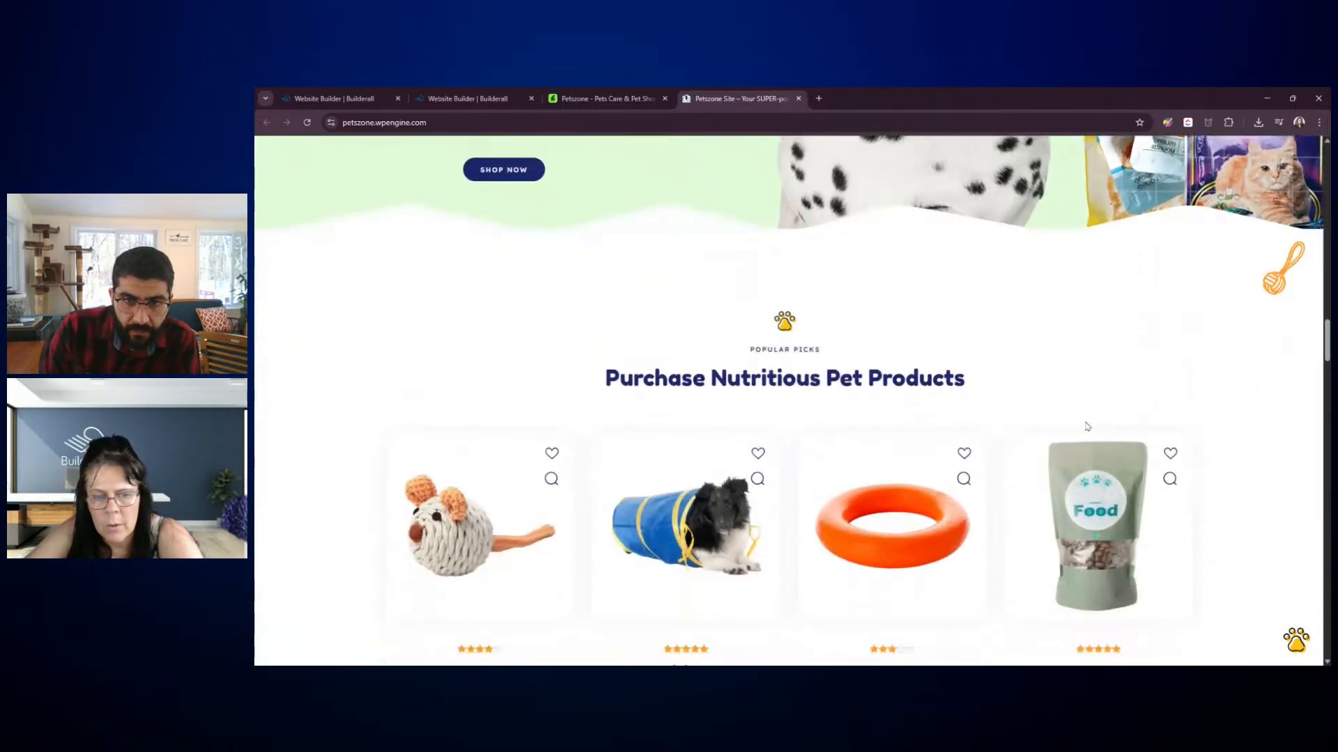
{"action": "scroll", "coordinate": [1087, 427], "scroll_direction": "down", "scroll_amount": 5}
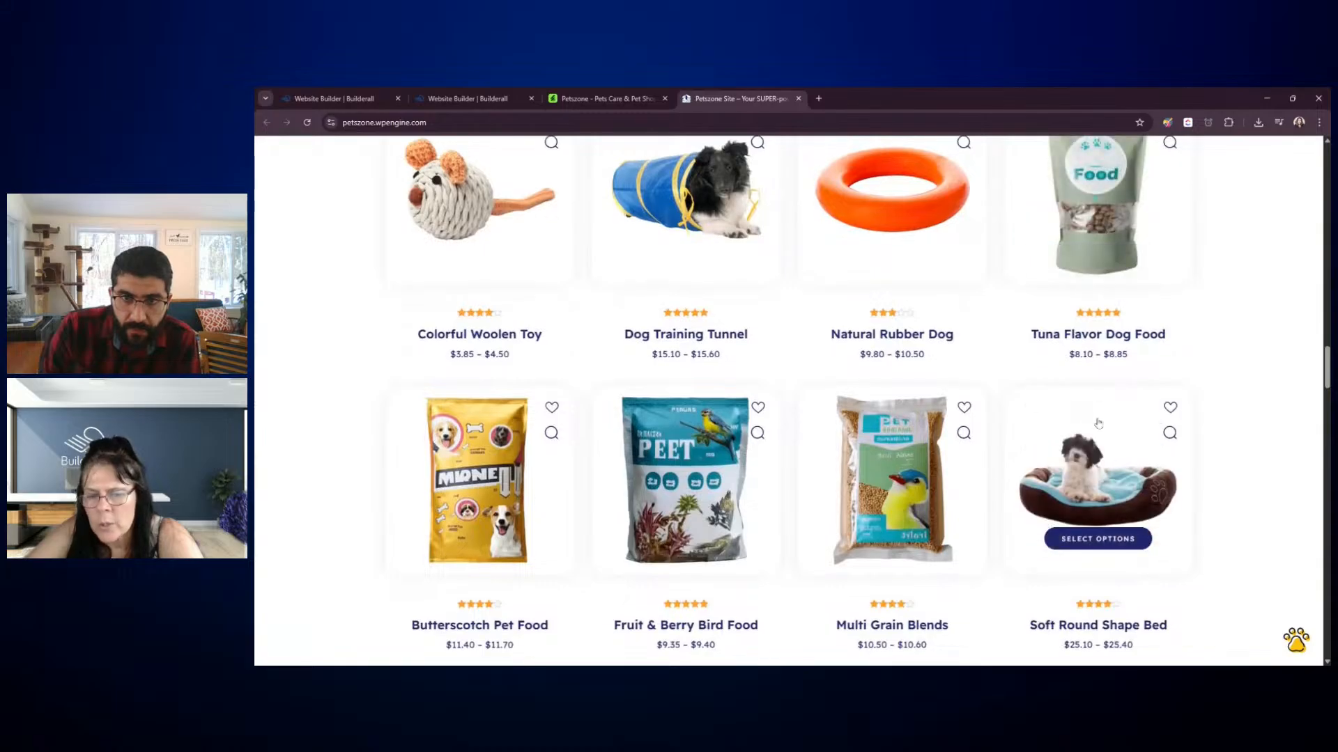
{"action": "scroll", "coordinate": [1098, 423], "scroll_direction": "down", "scroll_amount": 5}
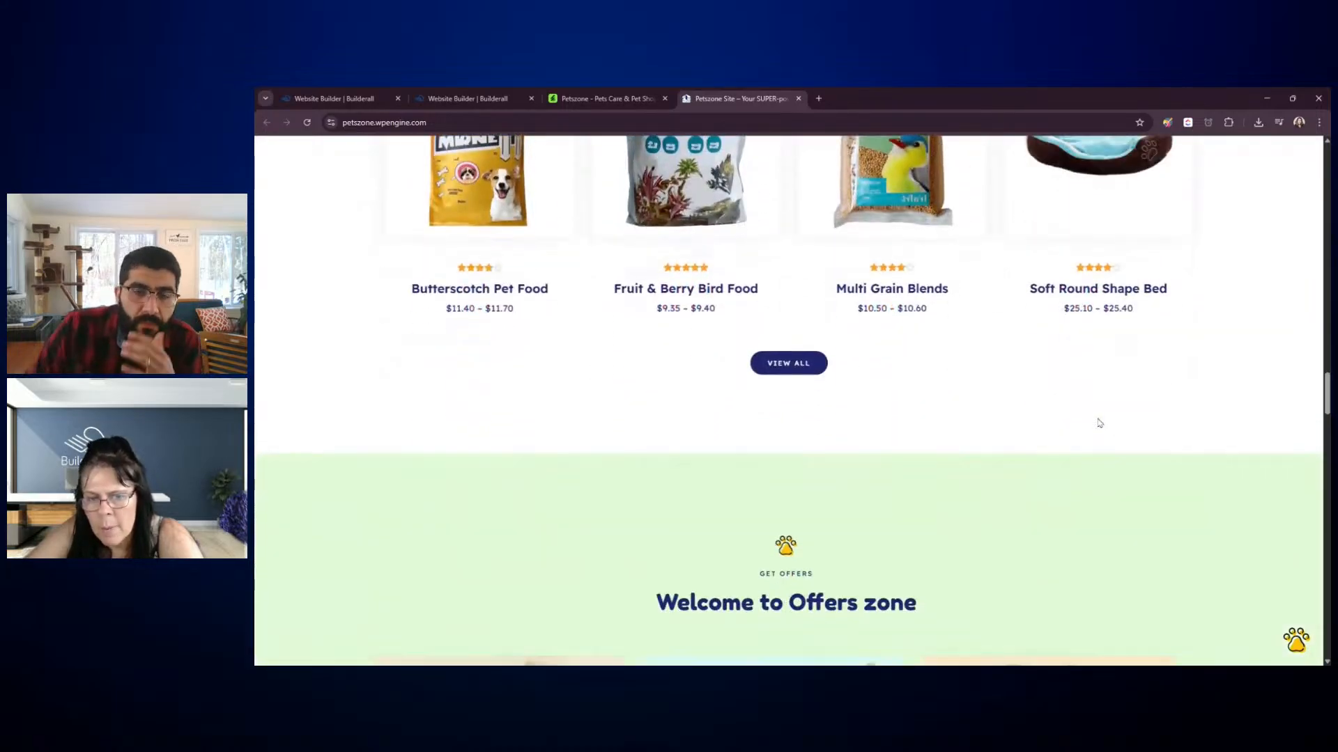
{"action": "scroll", "coordinate": [1099, 423], "scroll_direction": "down", "scroll_amount": 4}
{"action": "scroll", "coordinate": [1099, 423], "scroll_direction": "down", "scroll_amount": 3}
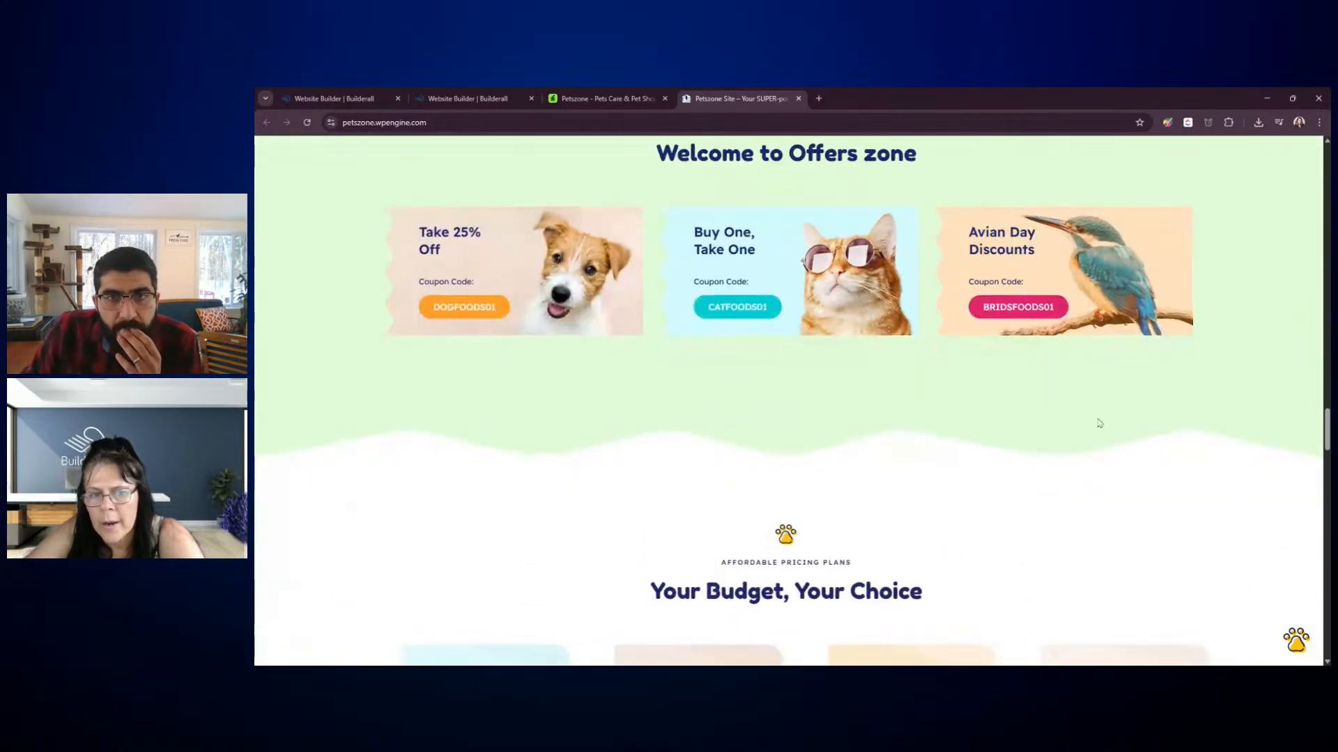
{"action": "scroll", "coordinate": [1099, 423], "scroll_direction": "down", "scroll_amount": 5}
{"action": "scroll", "coordinate": [1099, 423], "scroll_direction": "down", "scroll_amount": 3}
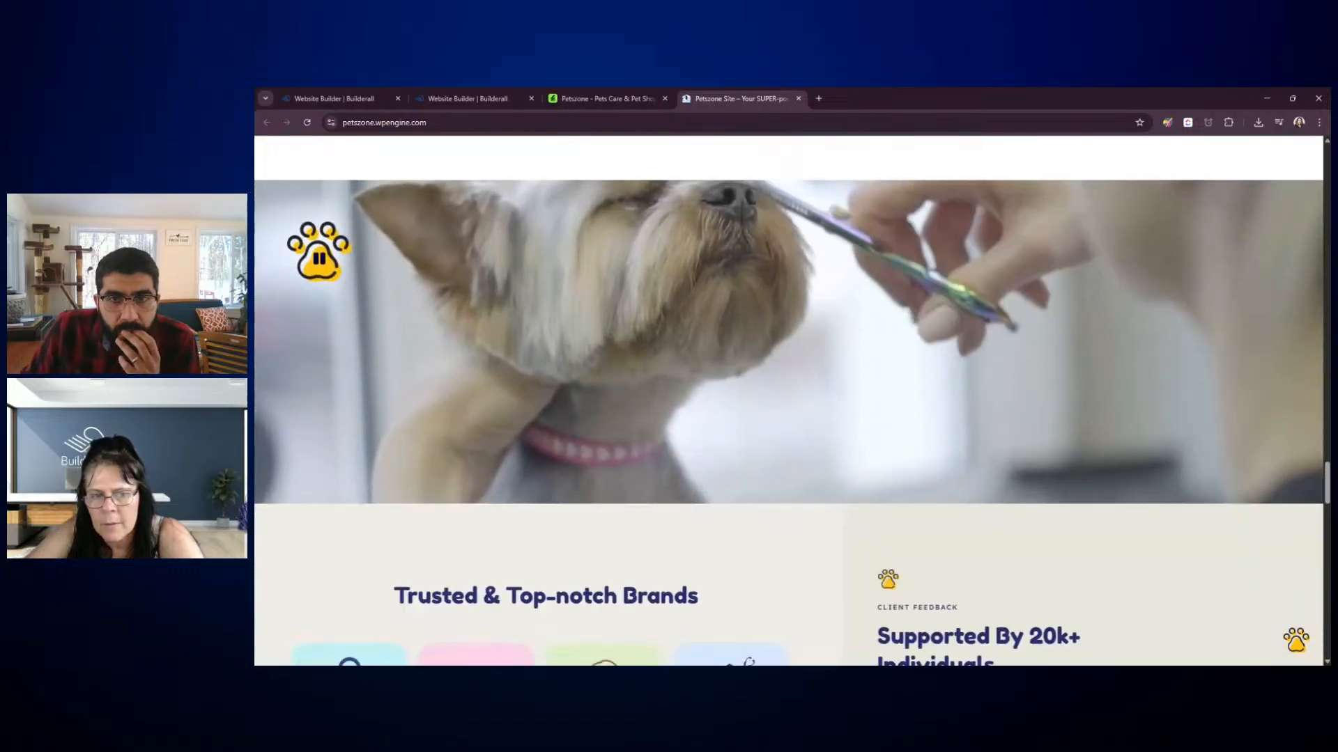
{"action": "scroll", "coordinate": [1099, 423], "scroll_direction": "down", "scroll_amount": 3}
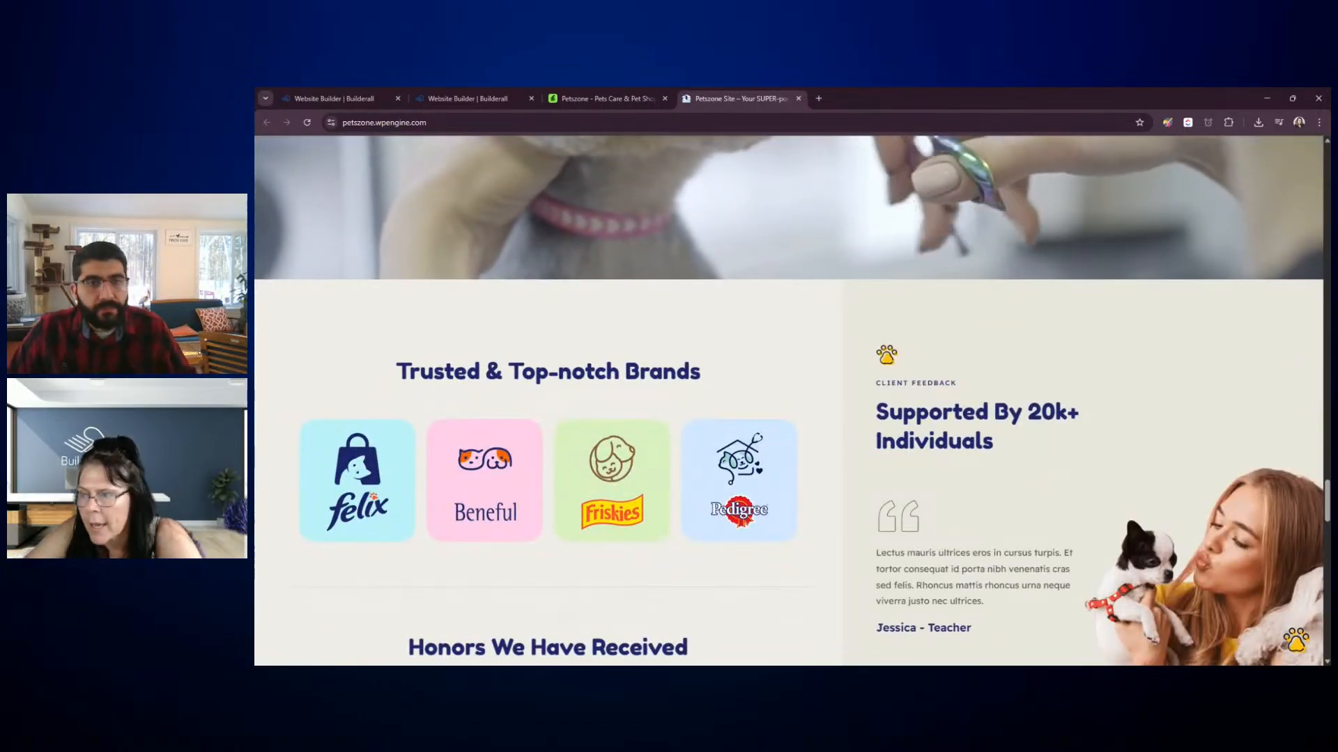
{"action": "scroll", "coordinate": [1096, 420], "scroll_direction": "down", "scroll_amount": 8}
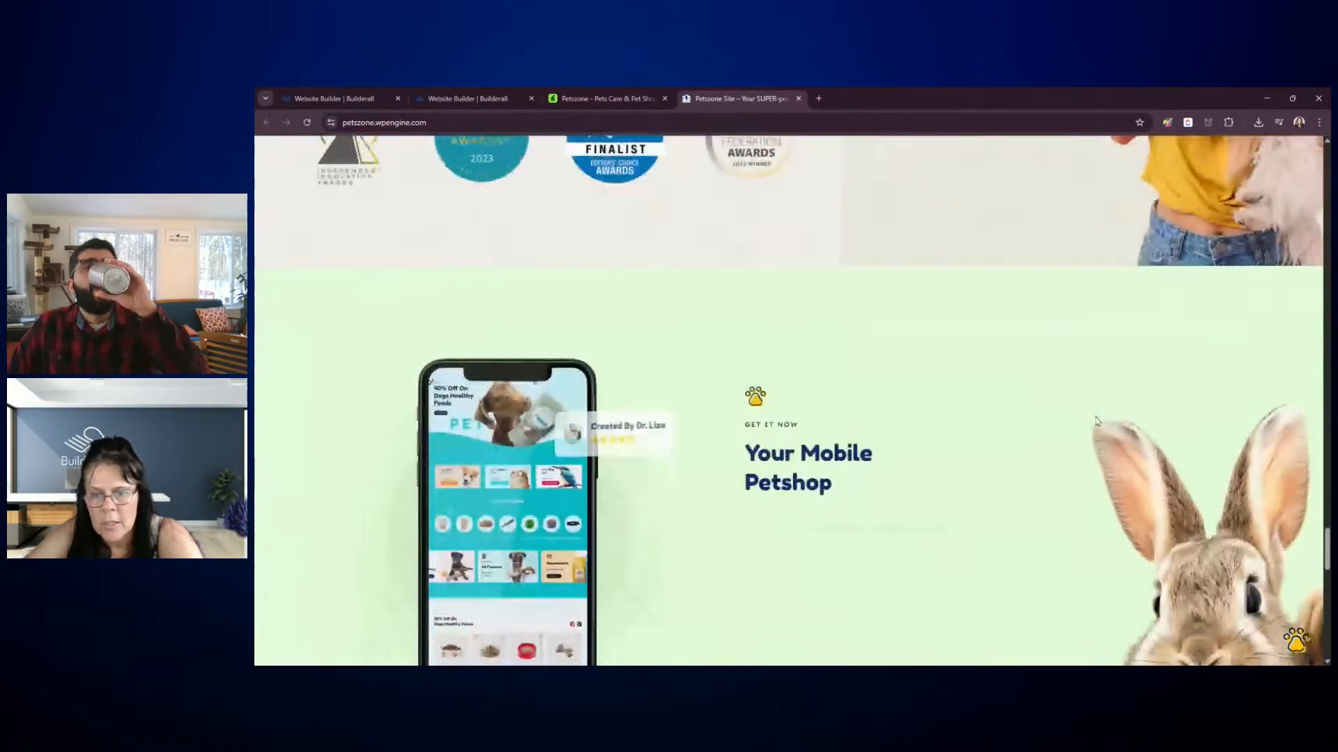
{"action": "scroll", "coordinate": [1096, 421], "scroll_direction": "down", "scroll_amount": 2}
{"action": "scroll", "coordinate": [1097, 421], "scroll_direction": "down", "scroll_amount": 3}
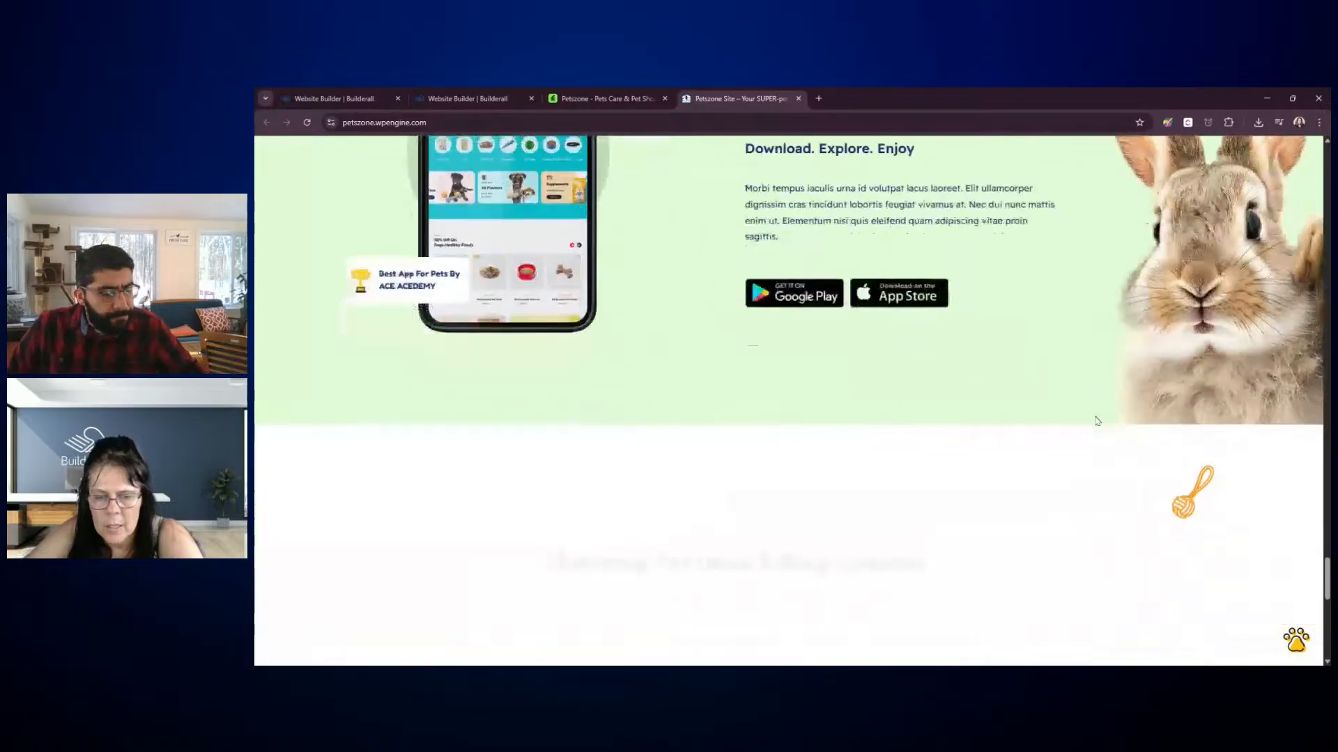
{"action": "scroll", "coordinate": [1095, 421], "scroll_direction": "down", "scroll_amount": 5}
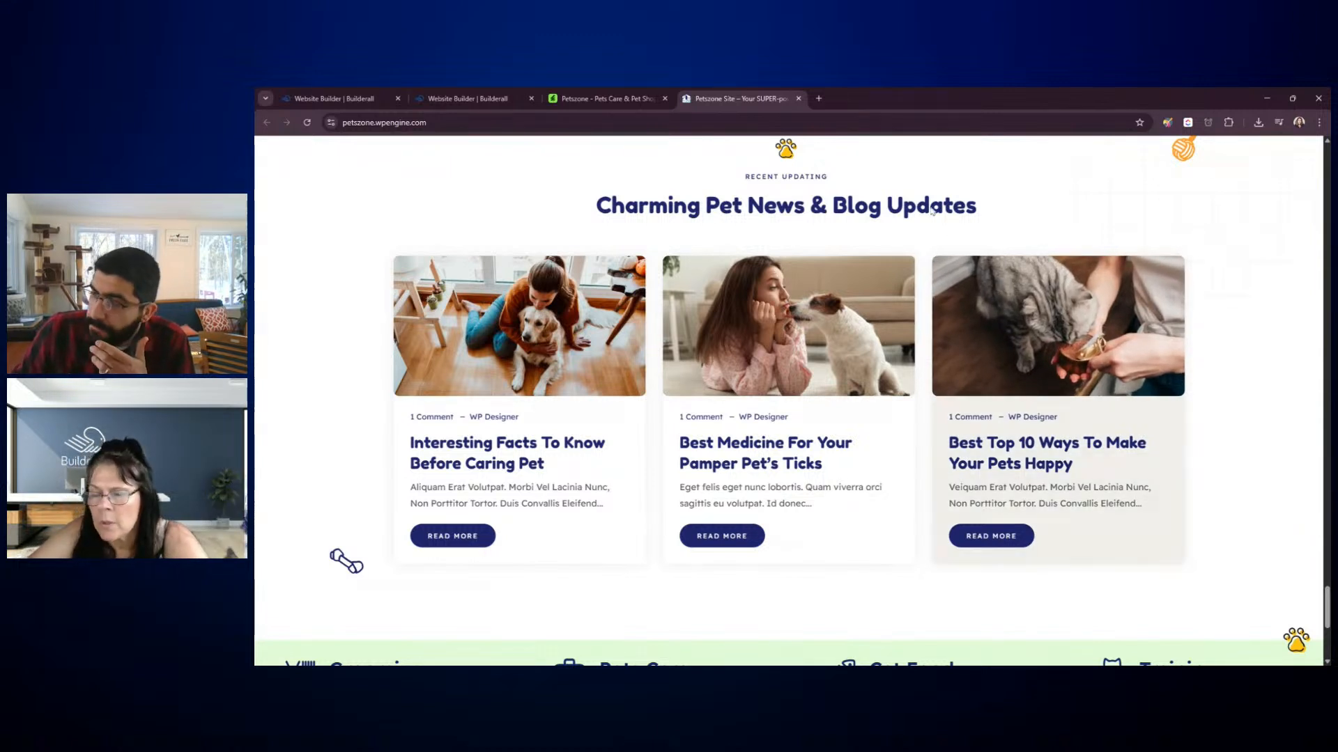
Close the Petszone demo, return to the Builderall website editor and duplicate the Our Categories panel
{"action": "left_click", "coordinate": [799, 99]}
{"action": "left_click", "coordinate": [488, 98]}
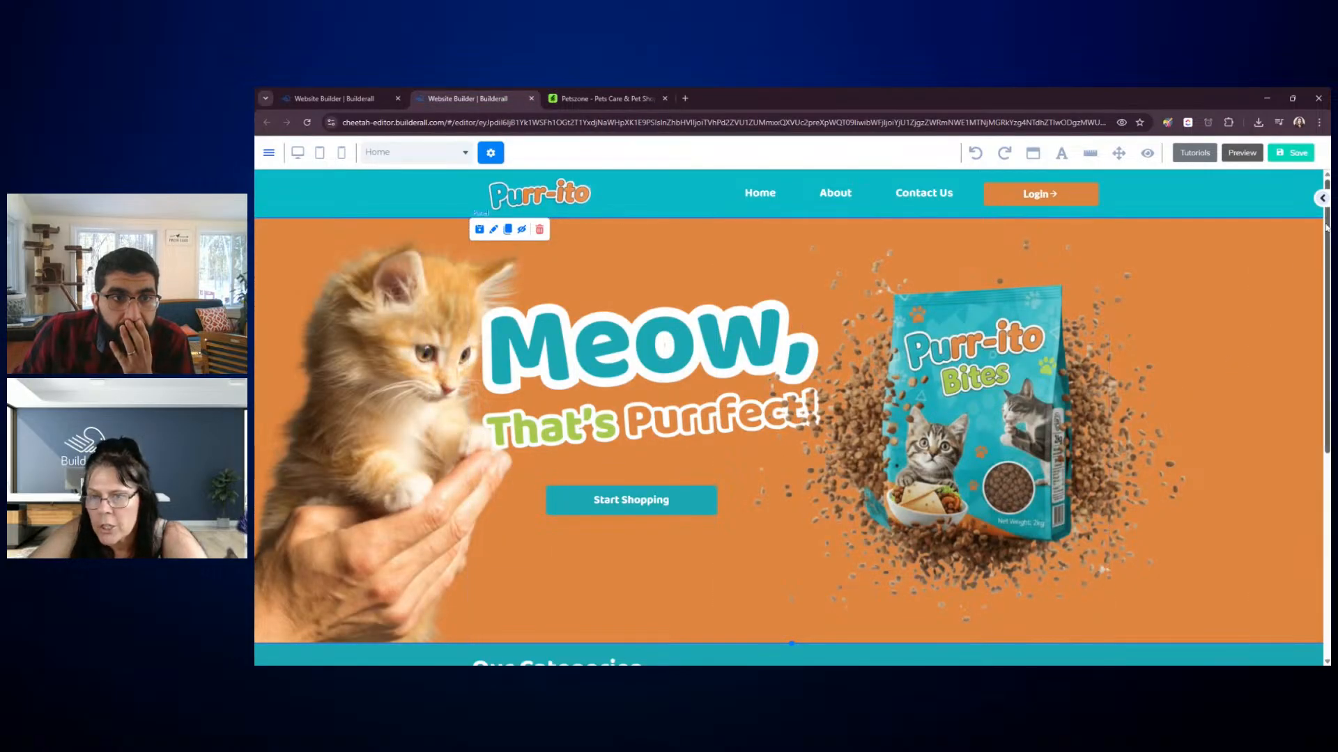
{"action": "left_click_drag", "start_coordinate": [1326, 241], "coordinate": [1324, 443]}
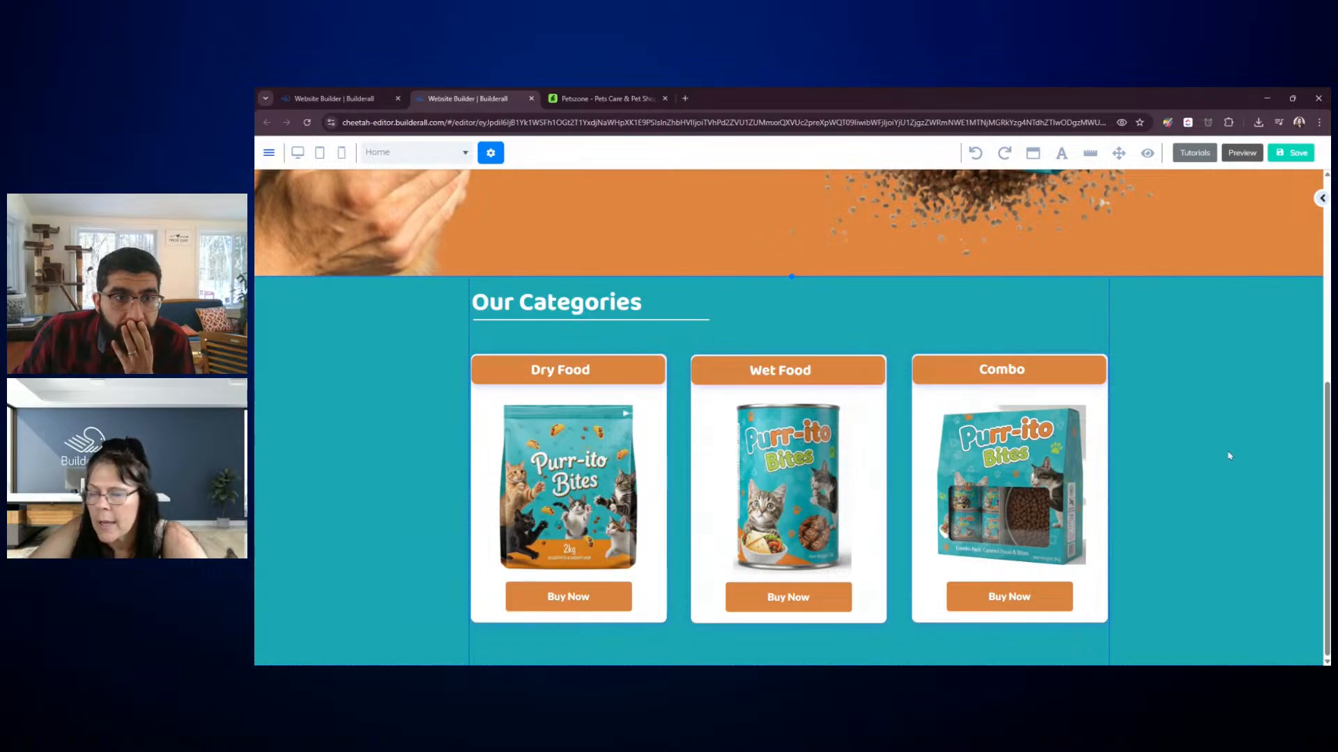
{"action": "left_click", "coordinate": [345, 430]}
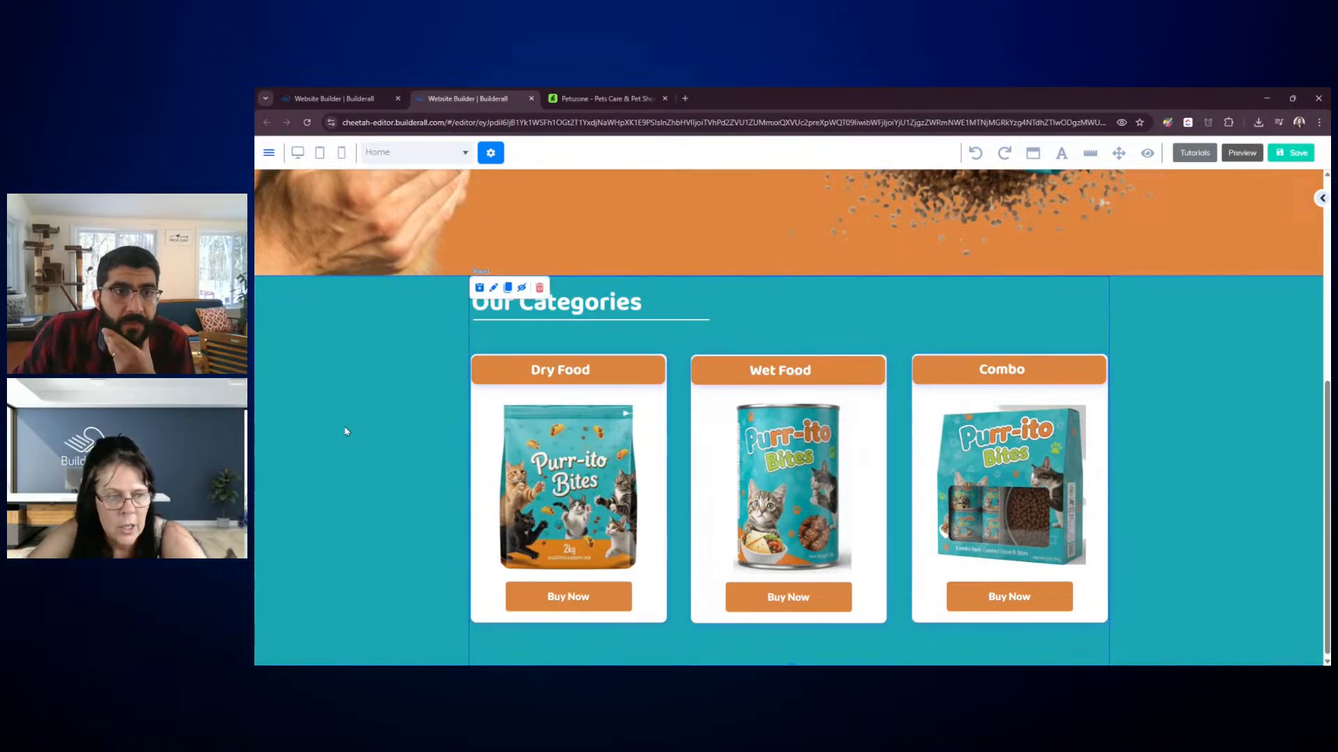
{"action": "left_click", "coordinate": [508, 289]}
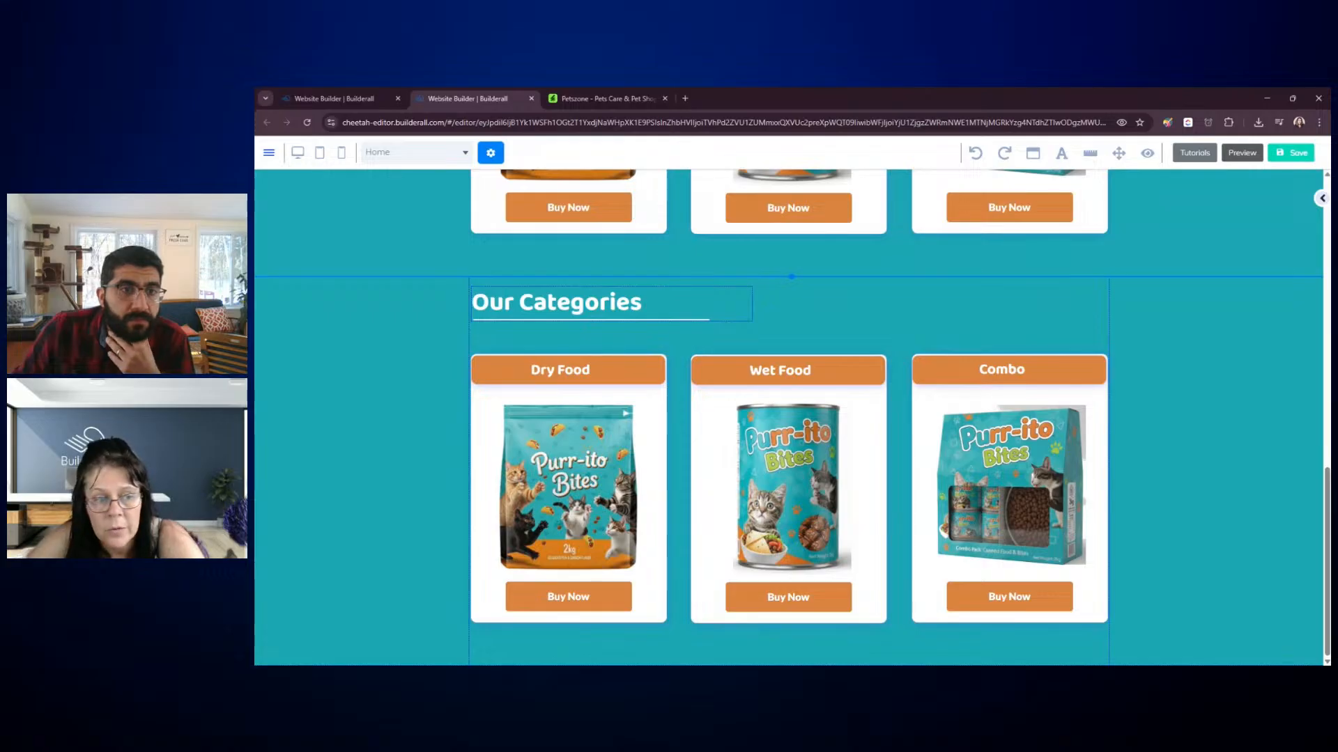
Move the duplicated panel's heading above the Combo card and change its text to "Best Sellers"
{"action": "left_click", "coordinate": [699, 321]}
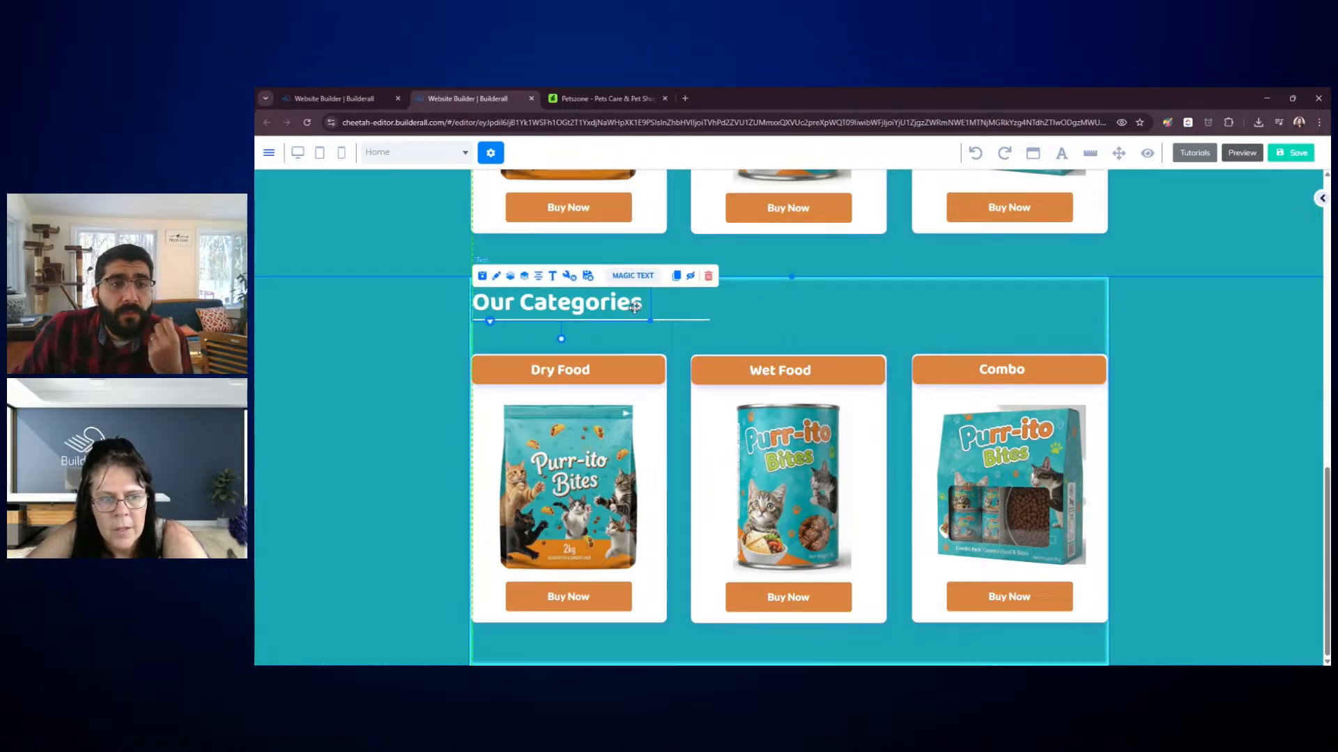
{"action": "left_click_drag", "start_coordinate": [600, 301], "coordinate": [1050, 297]}
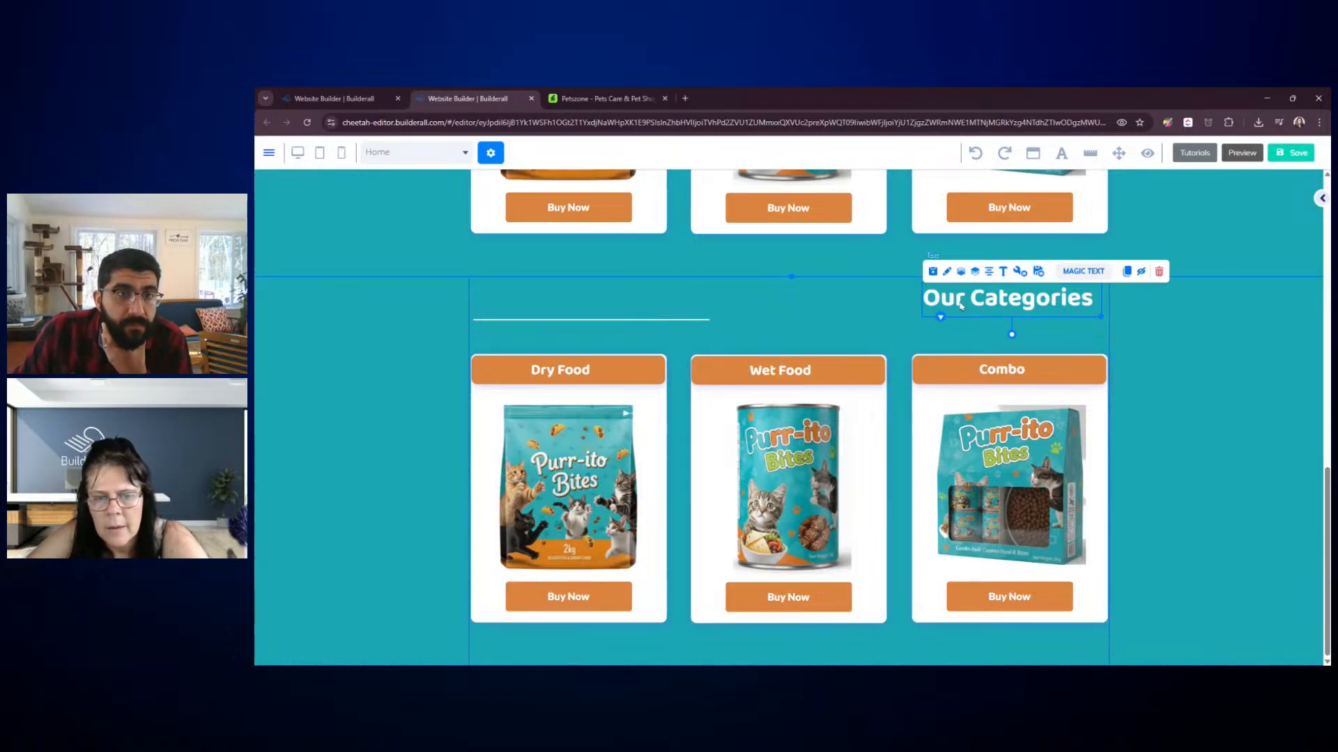
{"action": "double_click", "coordinate": [1003, 301]}
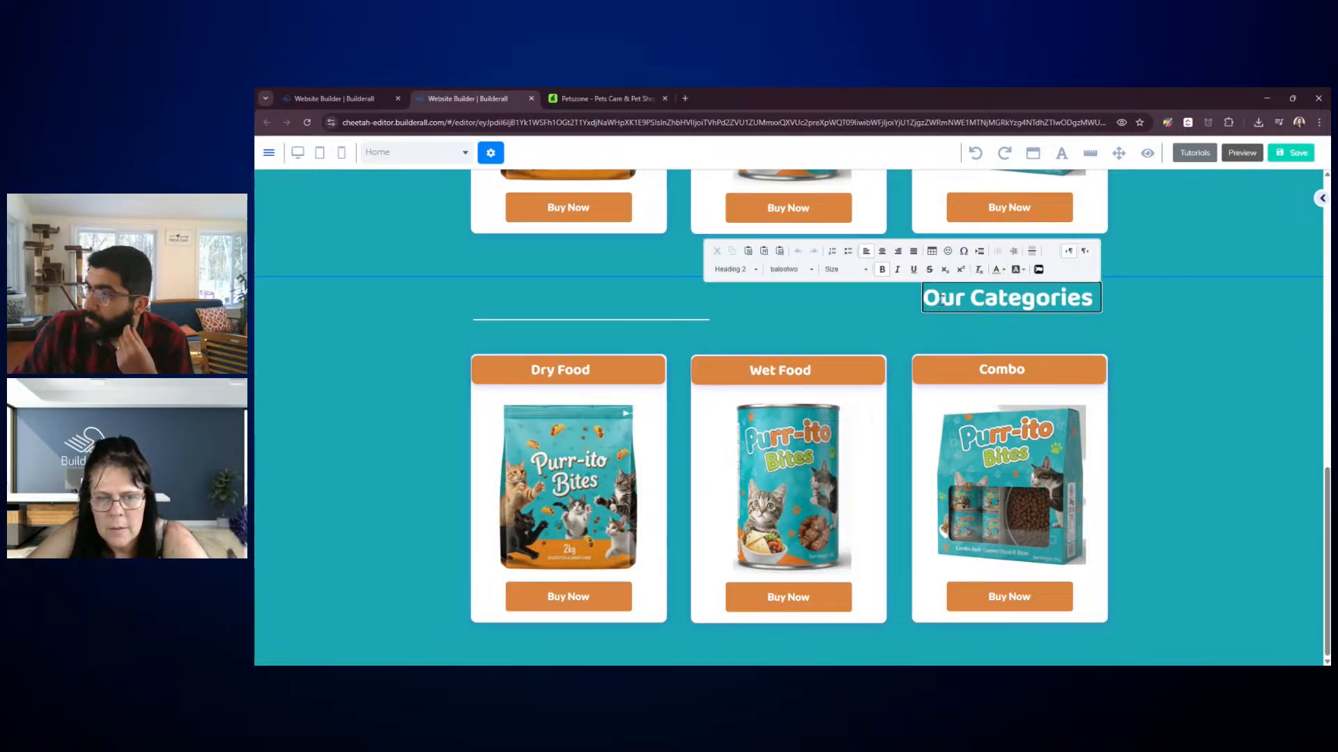
{"action": "left_click_drag", "start_coordinate": [928, 299], "coordinate": [1091, 300]}
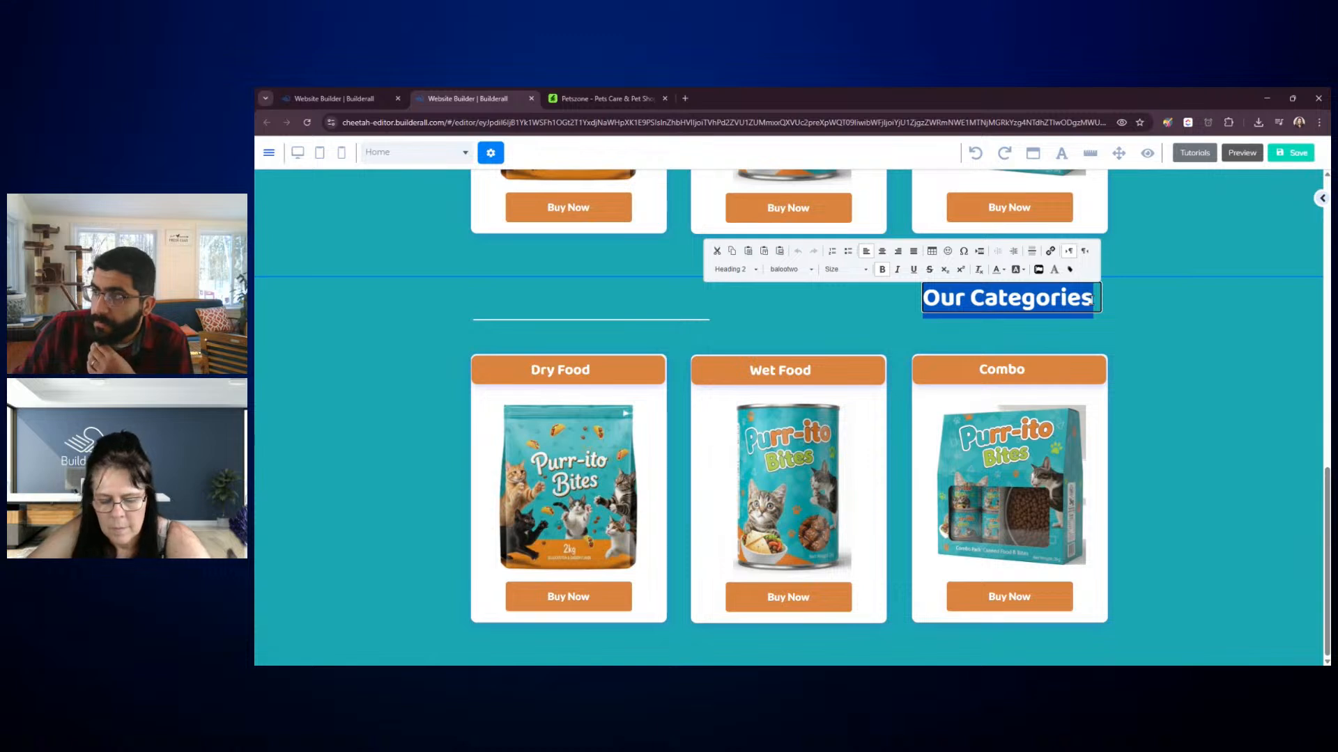
{"action": "type", "text": "Best Sellers"}
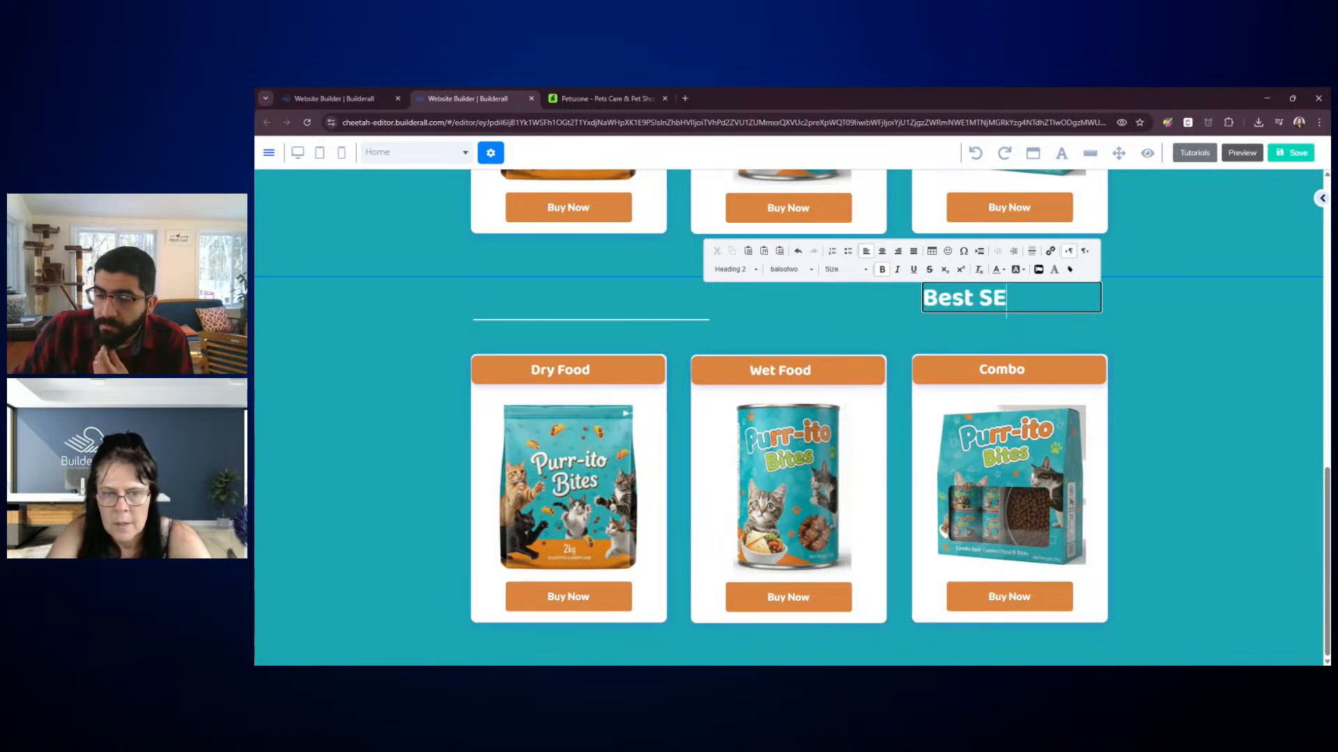
{"action": "left_click", "coordinate": [758, 325]}
Move the duplicated panel's divider line above the Combo card, directly beneath the Best Sellers heading
{"action": "left_click_drag", "start_coordinate": [686, 319], "coordinate": [1074, 296]}
{"action": "left_click", "coordinate": [1224, 318]}
{"action": "left_click", "coordinate": [1209, 384]}
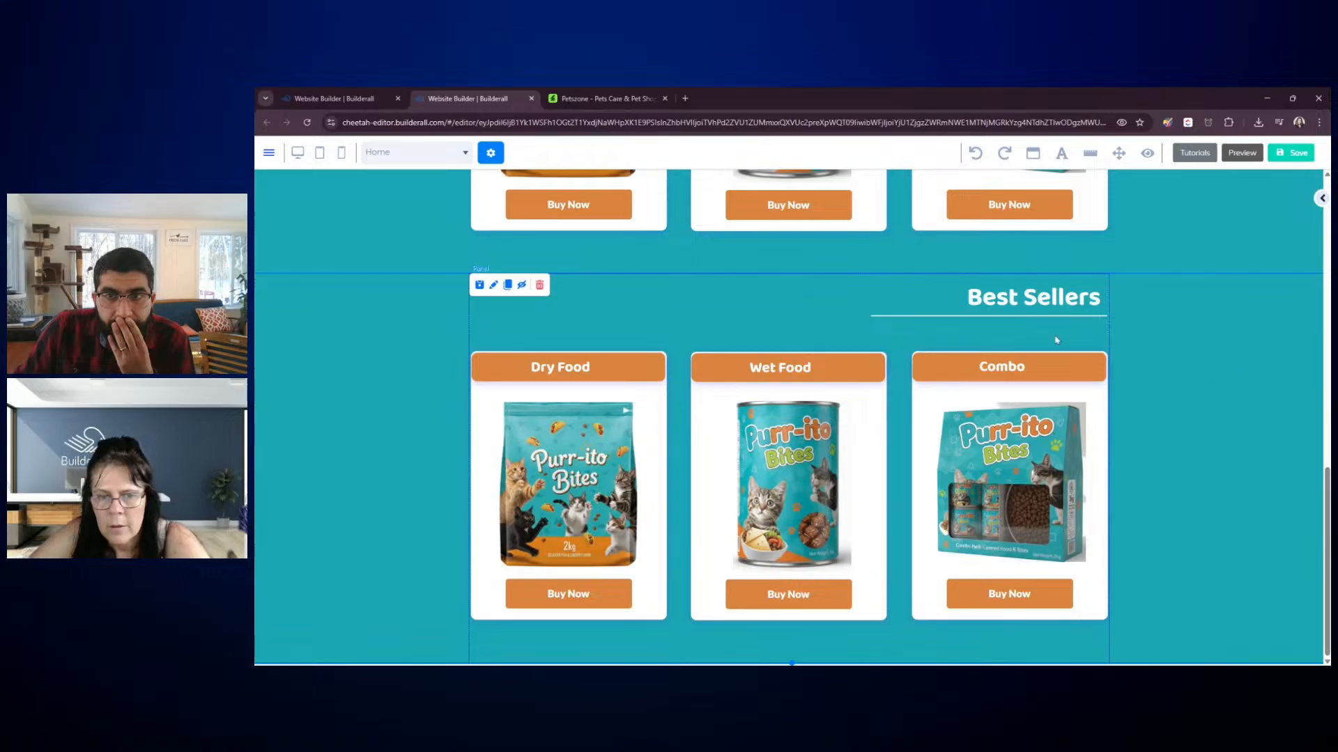
Shorten the divider line to about the width of the Best Sellers heading and position it centred beneath the text
{"action": "left_click", "coordinate": [894, 319]}
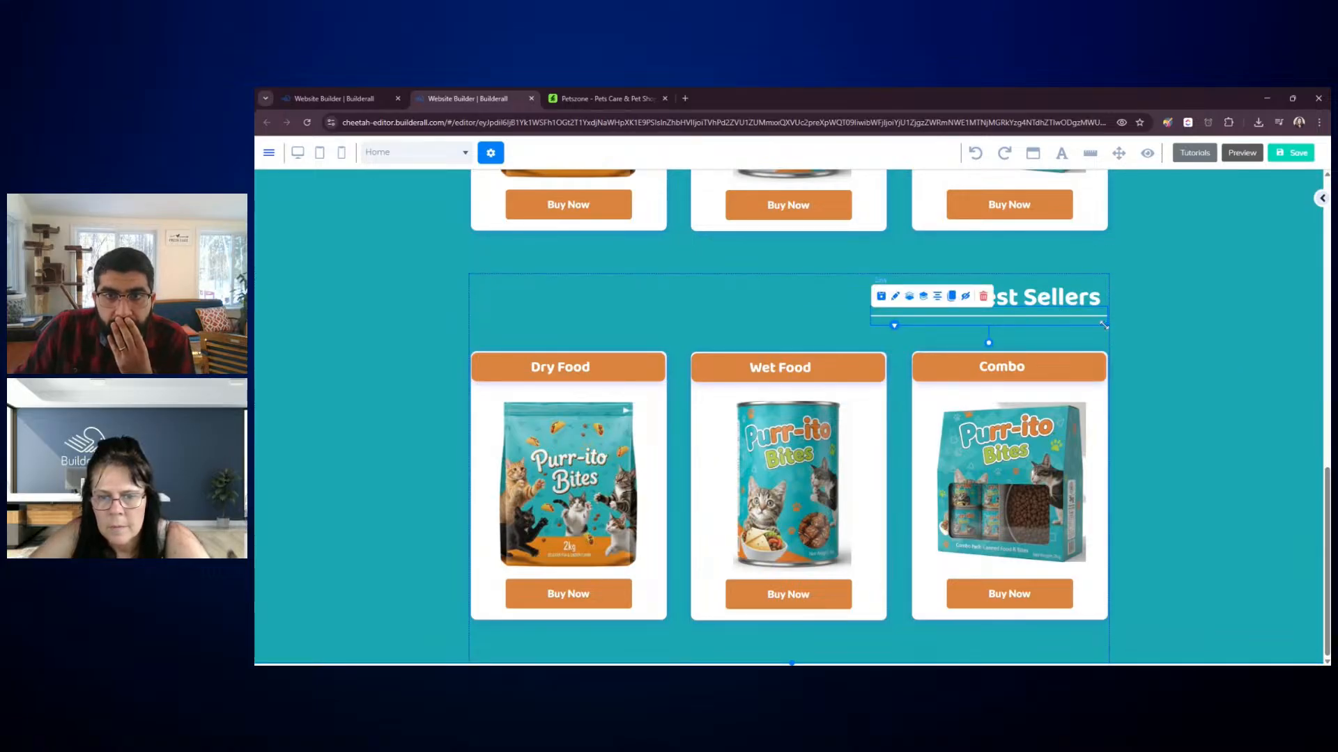
{"action": "mouse_move", "coordinate": [1103, 325]}
{"action": "left_mouse_down"}
{"action": "mouse_move", "coordinate": [1045, 325]}
{"action": "mouse_move", "coordinate": [1104, 321]}
{"action": "left_mouse_up"}
{"action": "left_click", "coordinate": [1176, 379]}
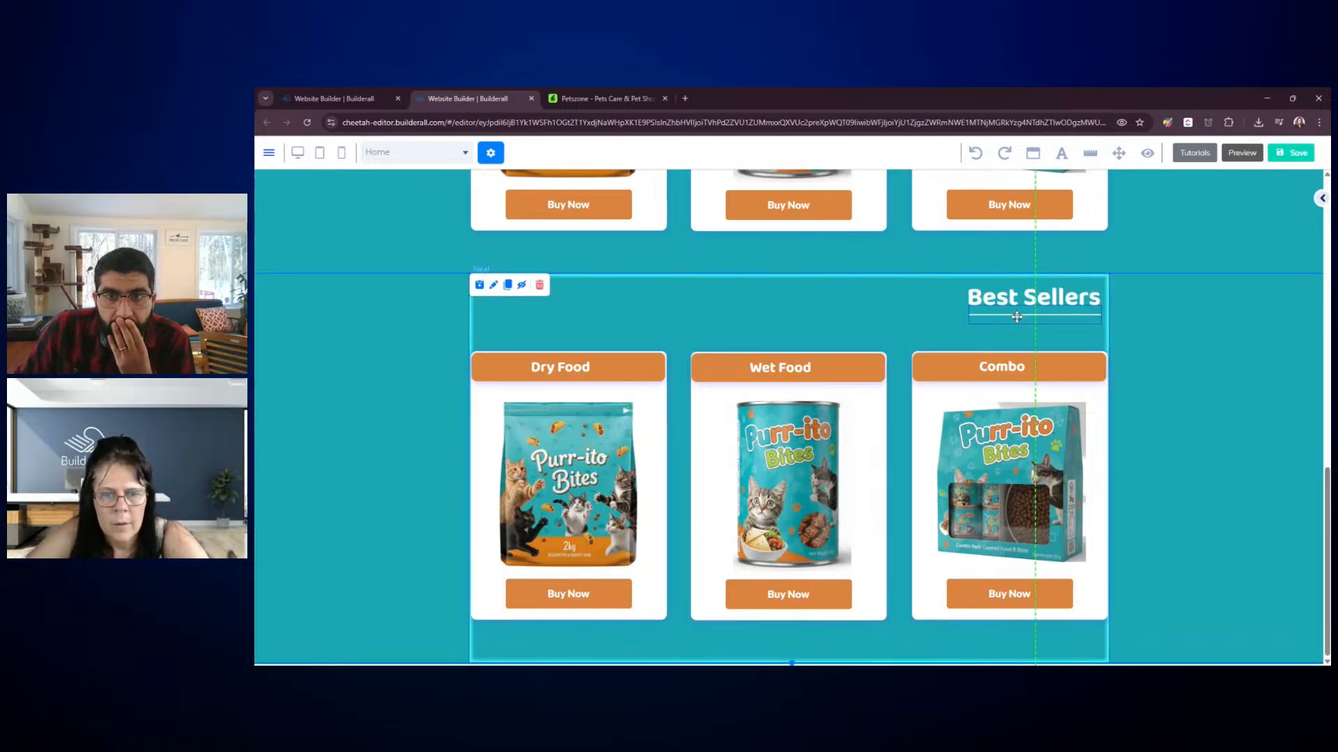
{"action": "left_click", "coordinate": [1020, 321]}
{"action": "left_click", "coordinate": [1205, 386]}
Compare with the Our Categories heading, then lengthen the Best Sellers divider line so it starts slightly before the heading and ends beneath its last letter
{"action": "scroll", "coordinate": [1207, 388], "scroll_direction": "up", "scroll_amount": 3}
{"action": "scroll", "coordinate": [1207, 387], "scroll_direction": "up", "scroll_amount": 4}
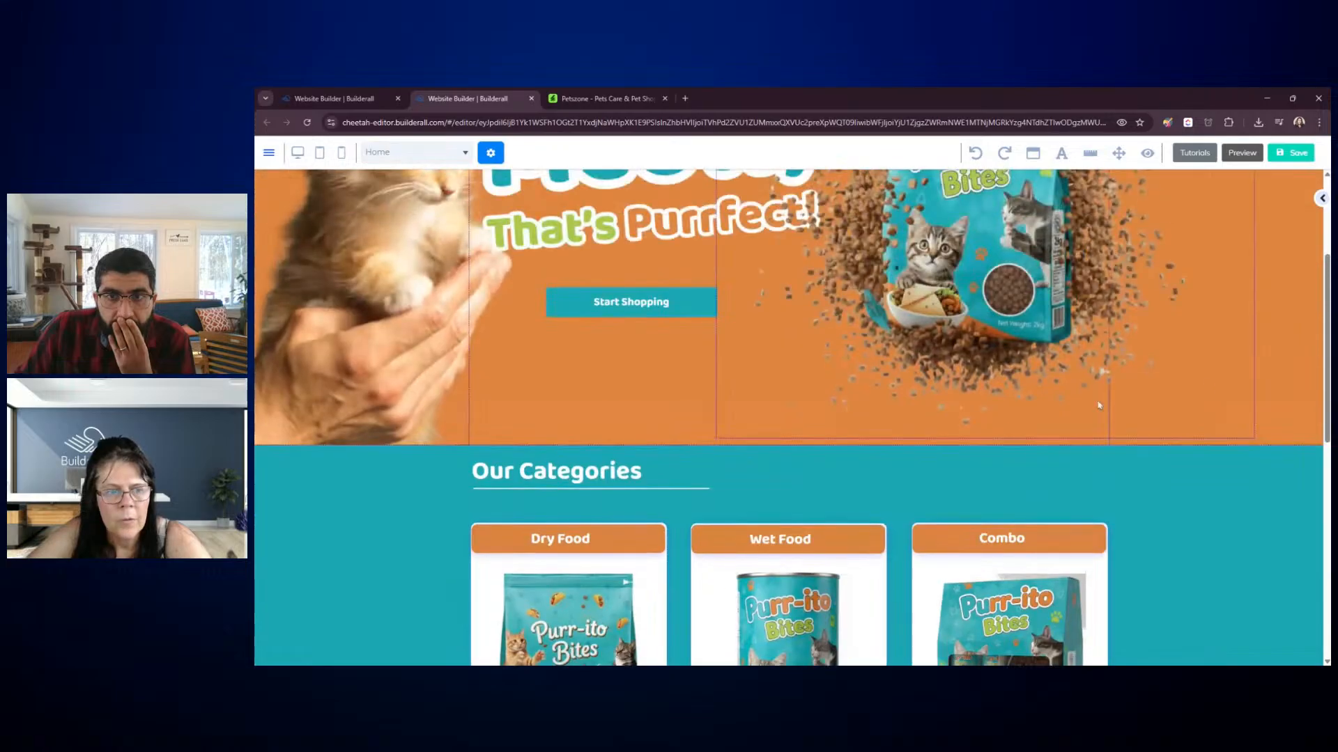
{"action": "scroll", "coordinate": [1191, 412], "scroll_direction": "down", "scroll_amount": 6}
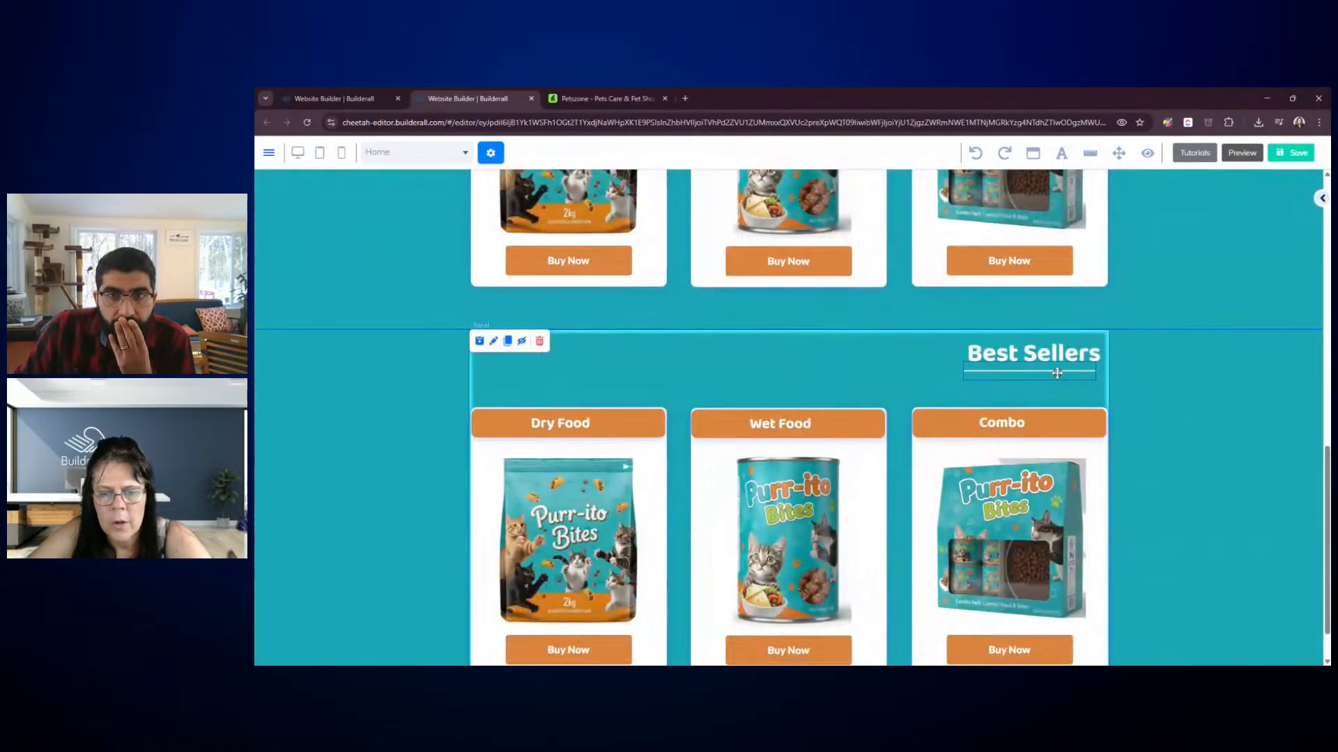
{"action": "left_click", "coordinate": [1064, 376]}
{"action": "left_click_drag", "start_coordinate": [1065, 377], "coordinate": [1096, 380]}
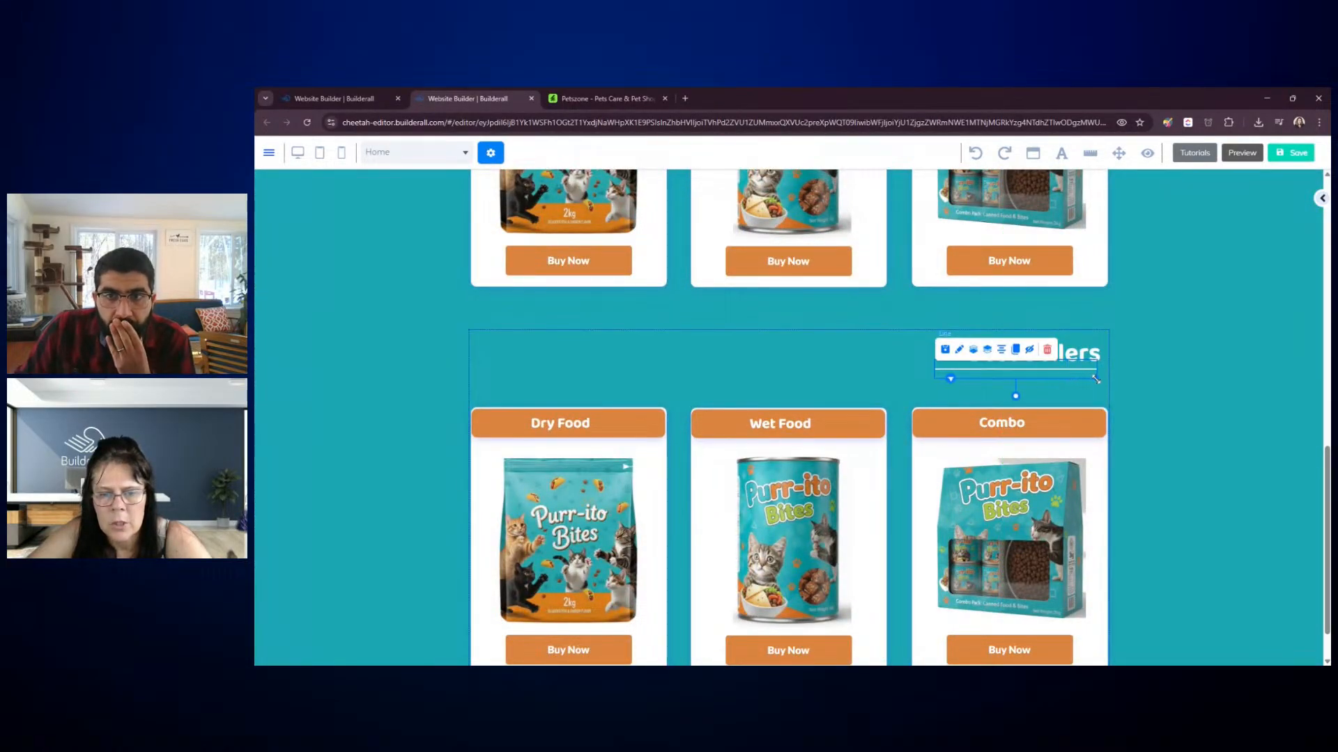
{"action": "left_click", "coordinate": [1251, 409]}
{"action": "scroll", "coordinate": [1247, 421], "scroll_direction": "down", "scroll_amount": 1}
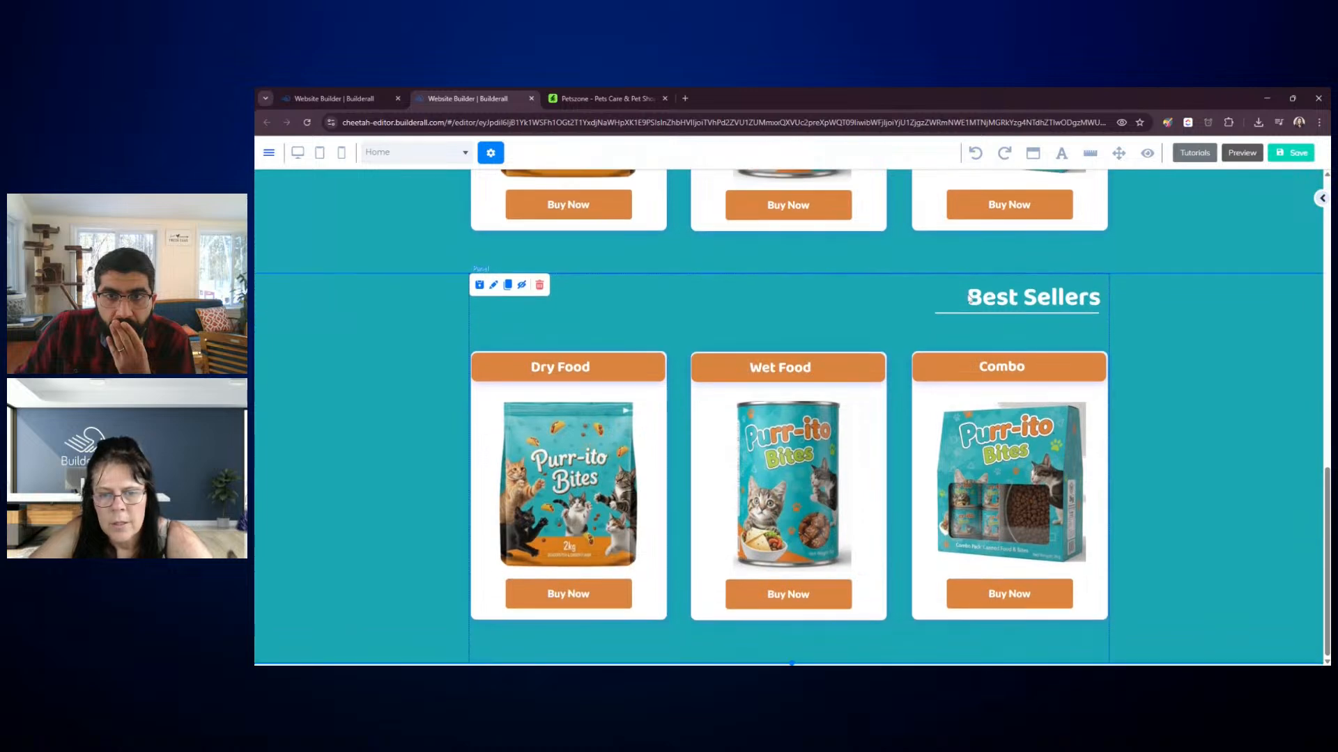
Delete the orange Dry Food, Wet Food and Combo title boxes from the three product cards in the Best Sellers panel
{"action": "left_click", "coordinate": [648, 369]}
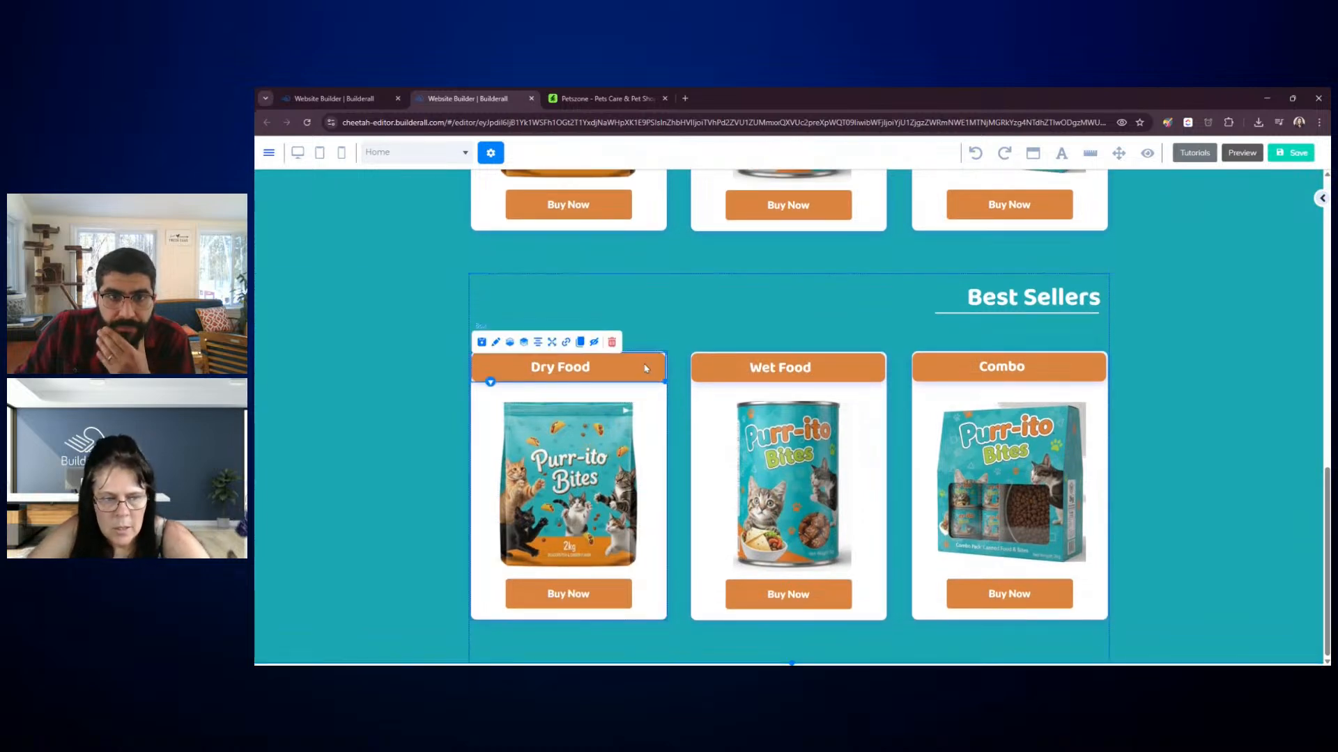
{"action": "key", "text": "Delete"}
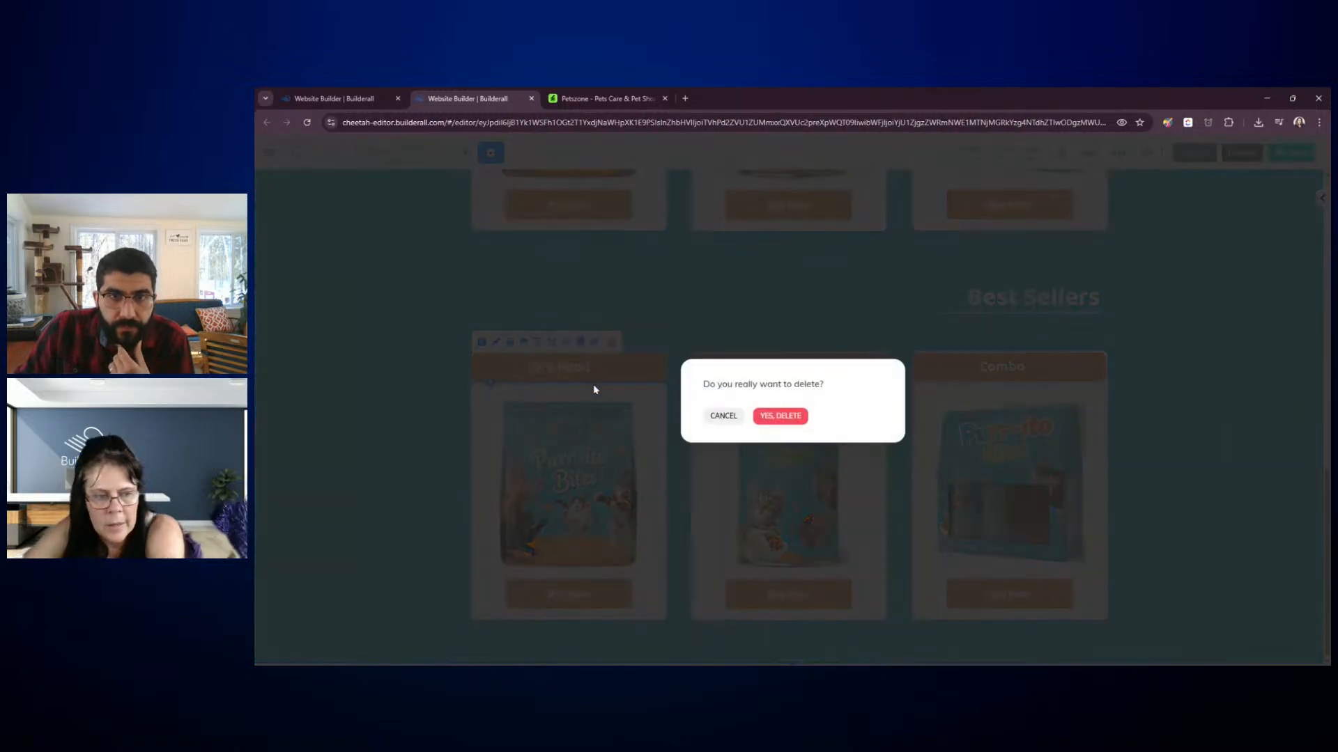
{"action": "left_click", "coordinate": [729, 416]}
{"action": "left_click", "coordinate": [769, 381]}
{"action": "key", "text": "Delete"}
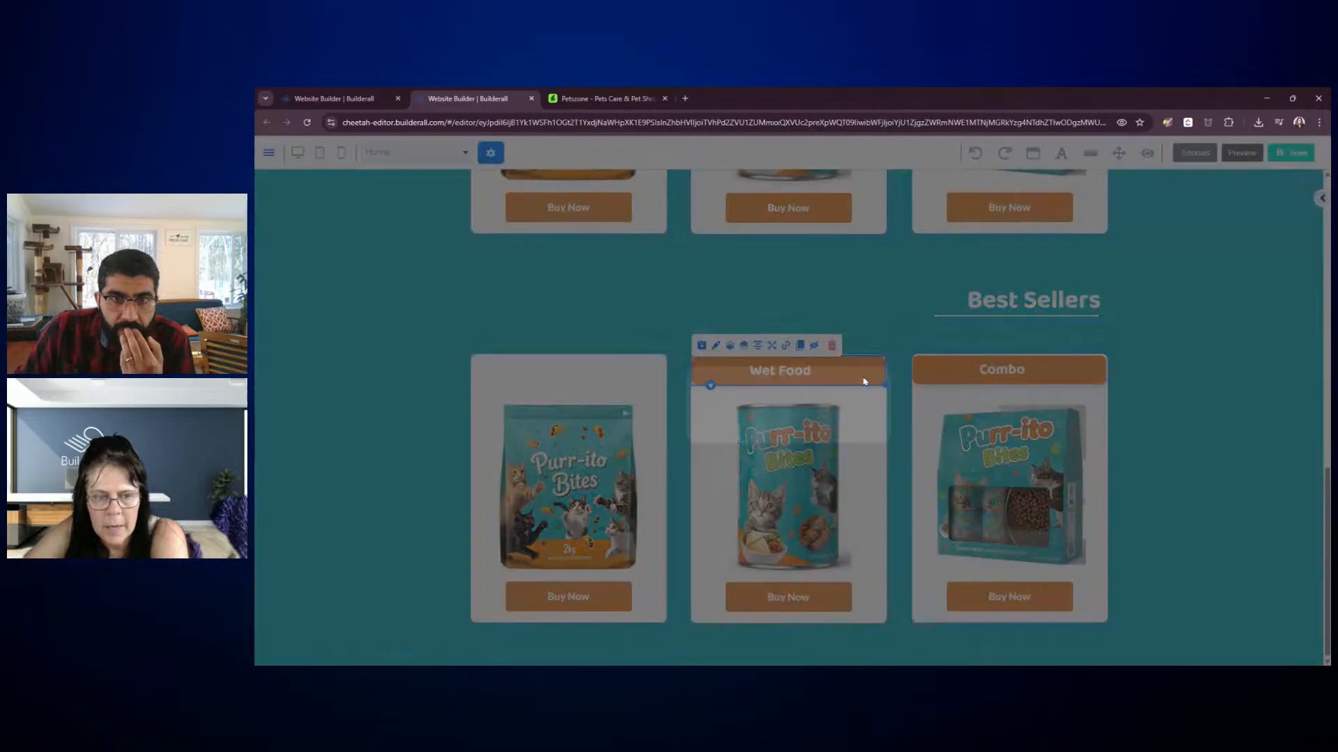
{"action": "left_click", "coordinate": [780, 416]}
{"action": "left_click", "coordinate": [1001, 369]}
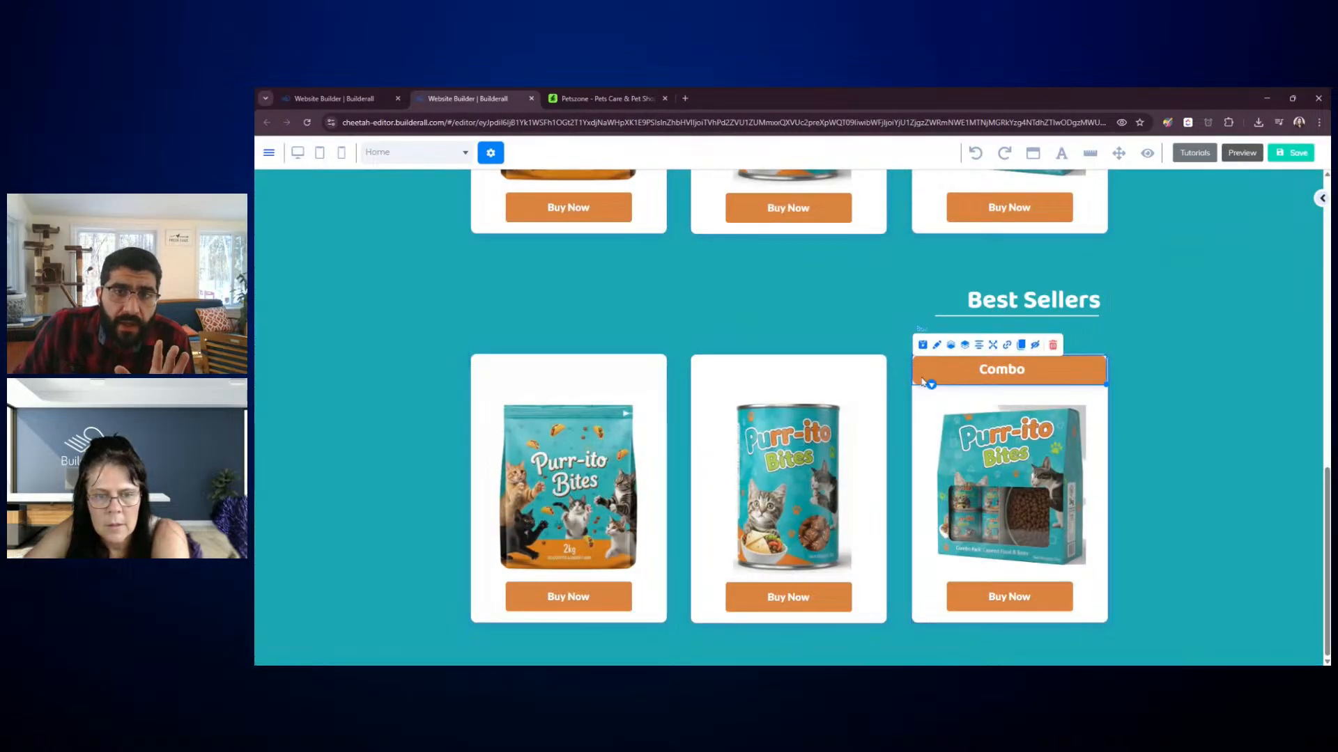
{"action": "key", "text": "Delete"}
{"action": "left_click", "coordinate": [780, 416]}
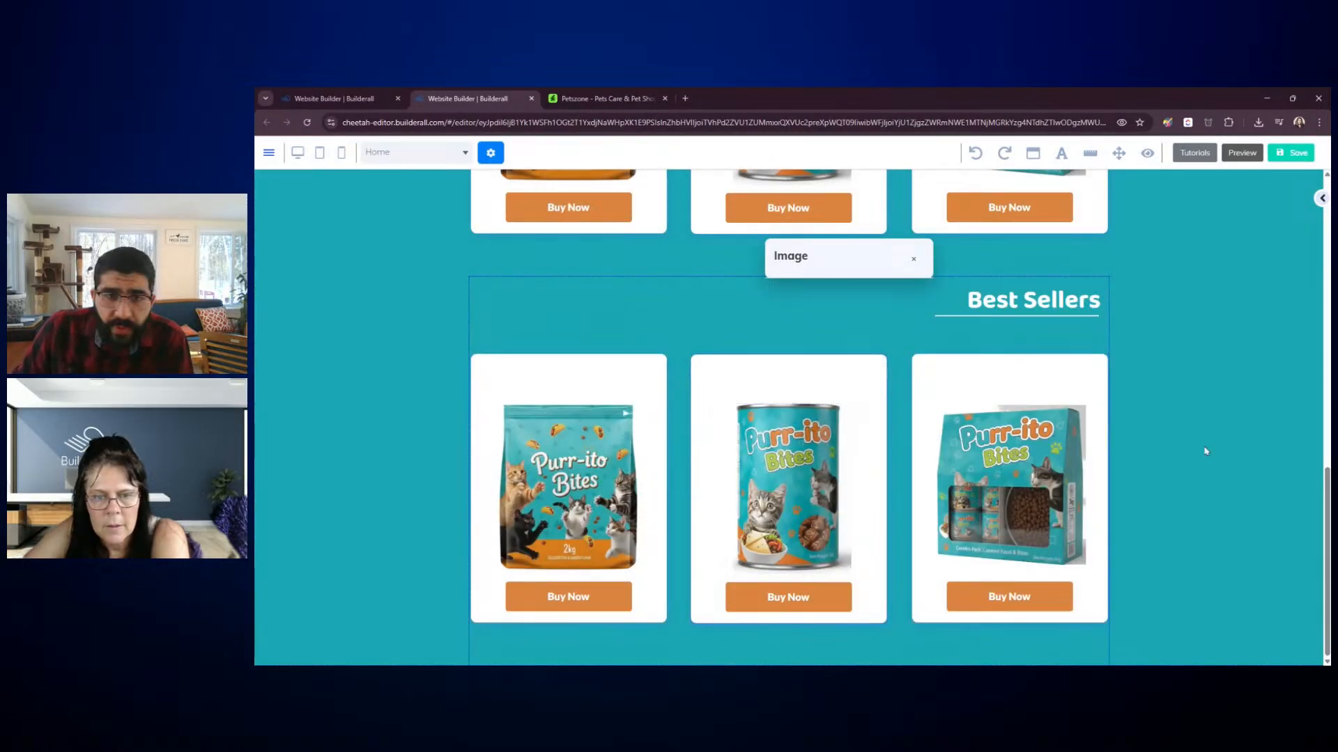
Select the white card box behind the dry food bag in the Best Sellers panel
{"action": "left_click", "coordinate": [1065, 614]}
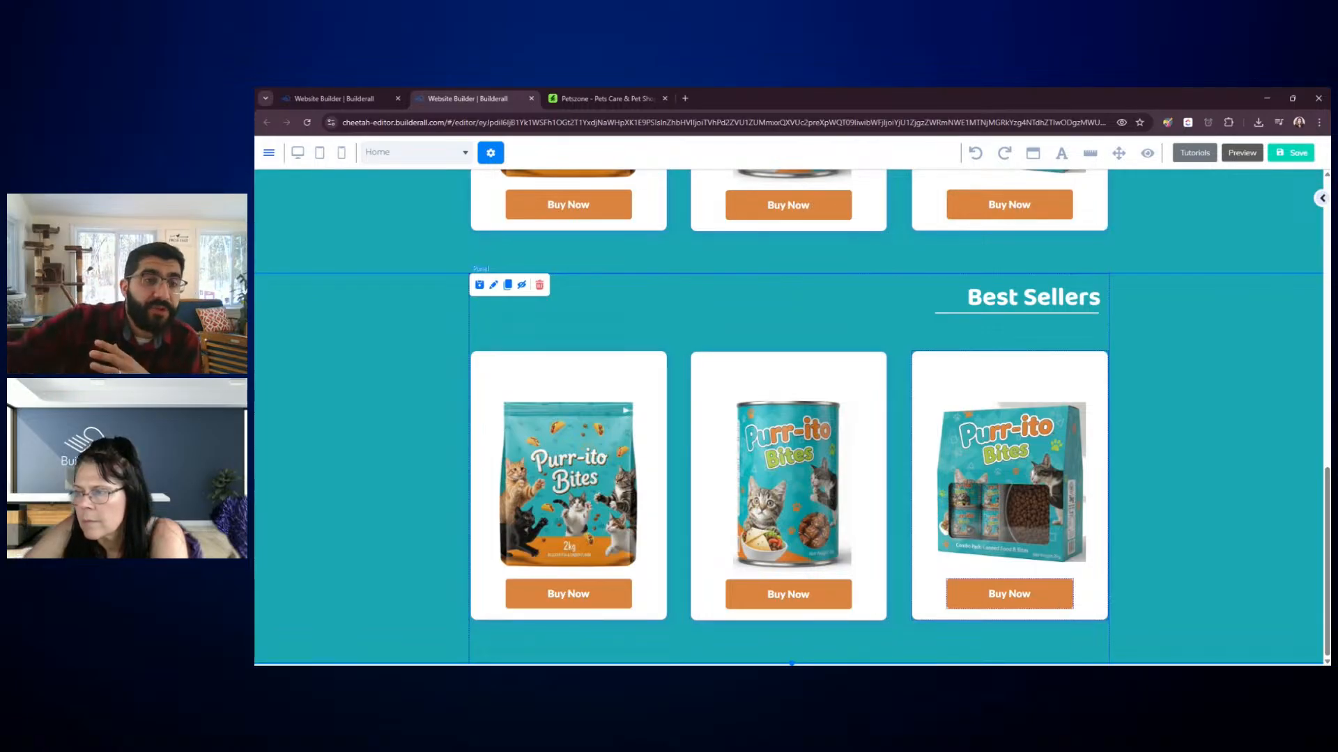
{"action": "left_click", "coordinate": [1008, 593]}
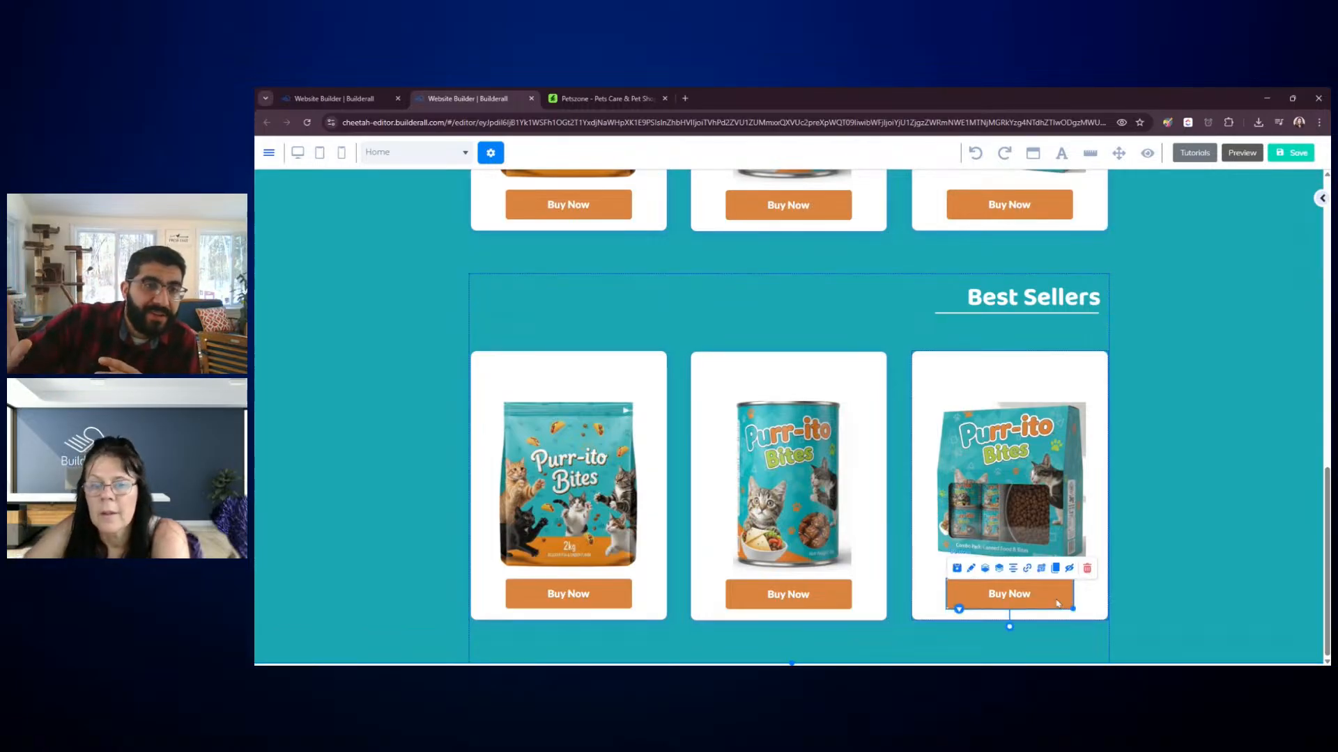
{"action": "left_click", "coordinate": [648, 608]}
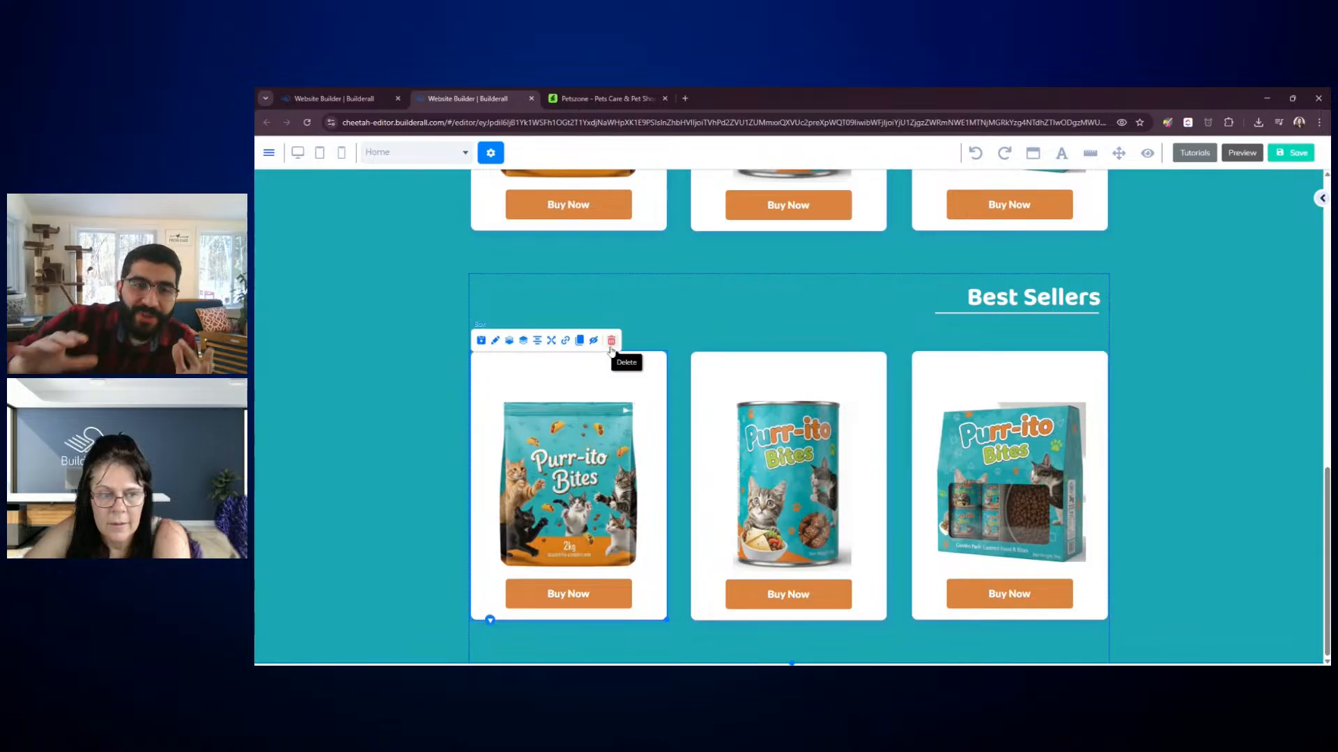
Delete the bag and can product cards from the Best Sellers section and move the remaining box card to the row's left end
{"action": "left_click", "coordinate": [611, 340]}
{"action": "left_click", "coordinate": [780, 416]}
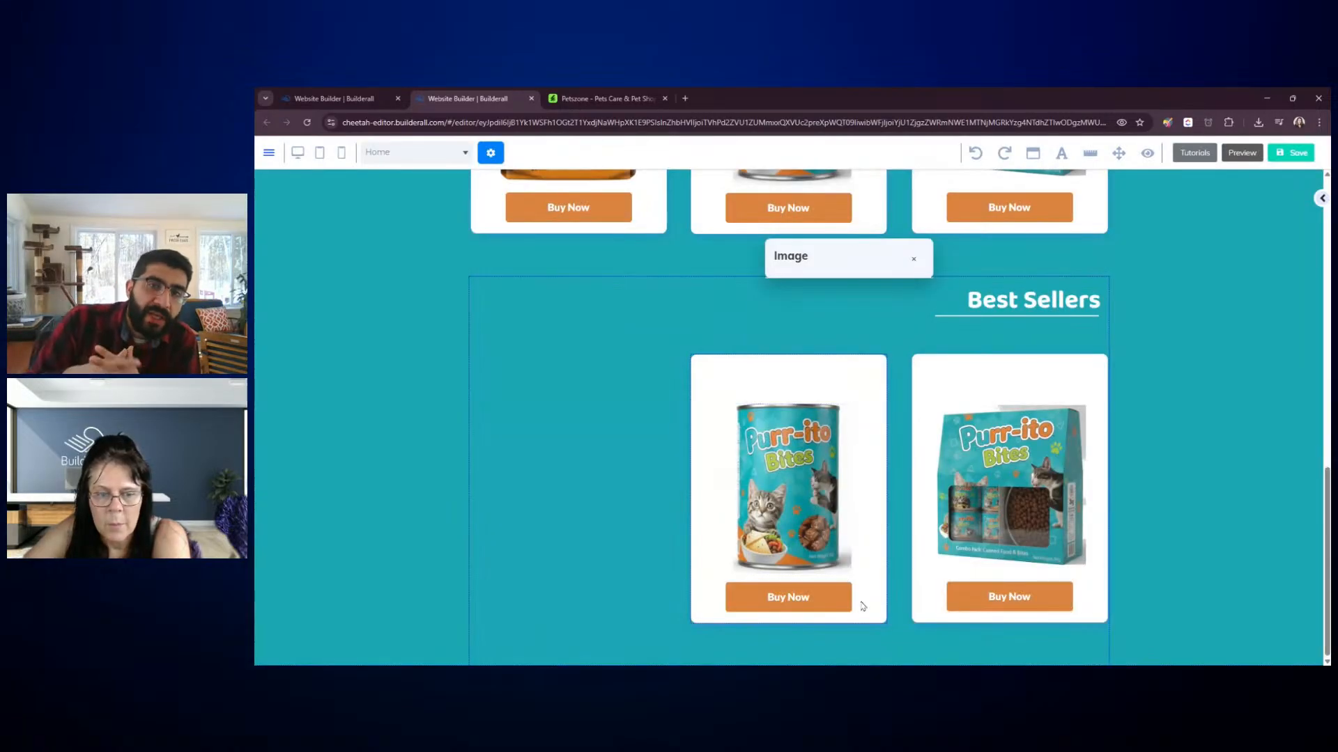
{"action": "left_click", "coordinate": [863, 603]}
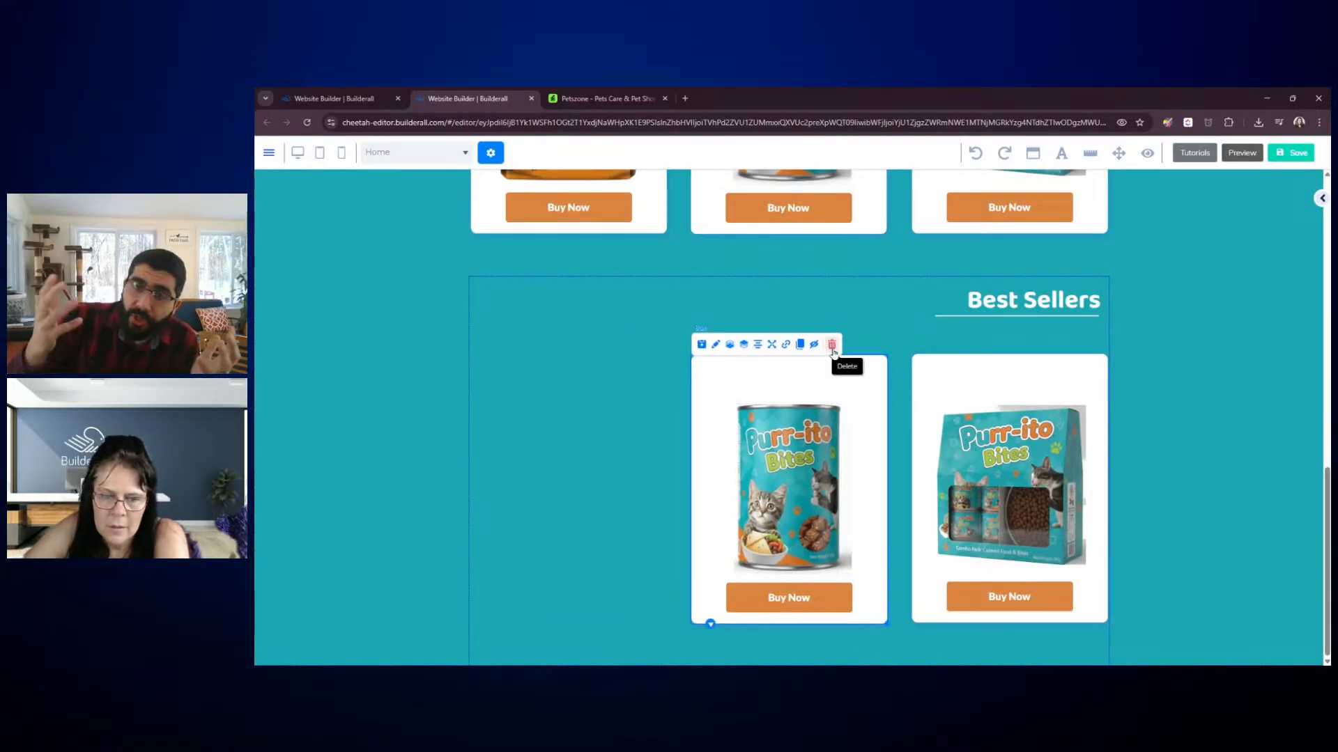
{"action": "left_click", "coordinate": [832, 352]}
{"action": "left_click", "coordinate": [780, 416]}
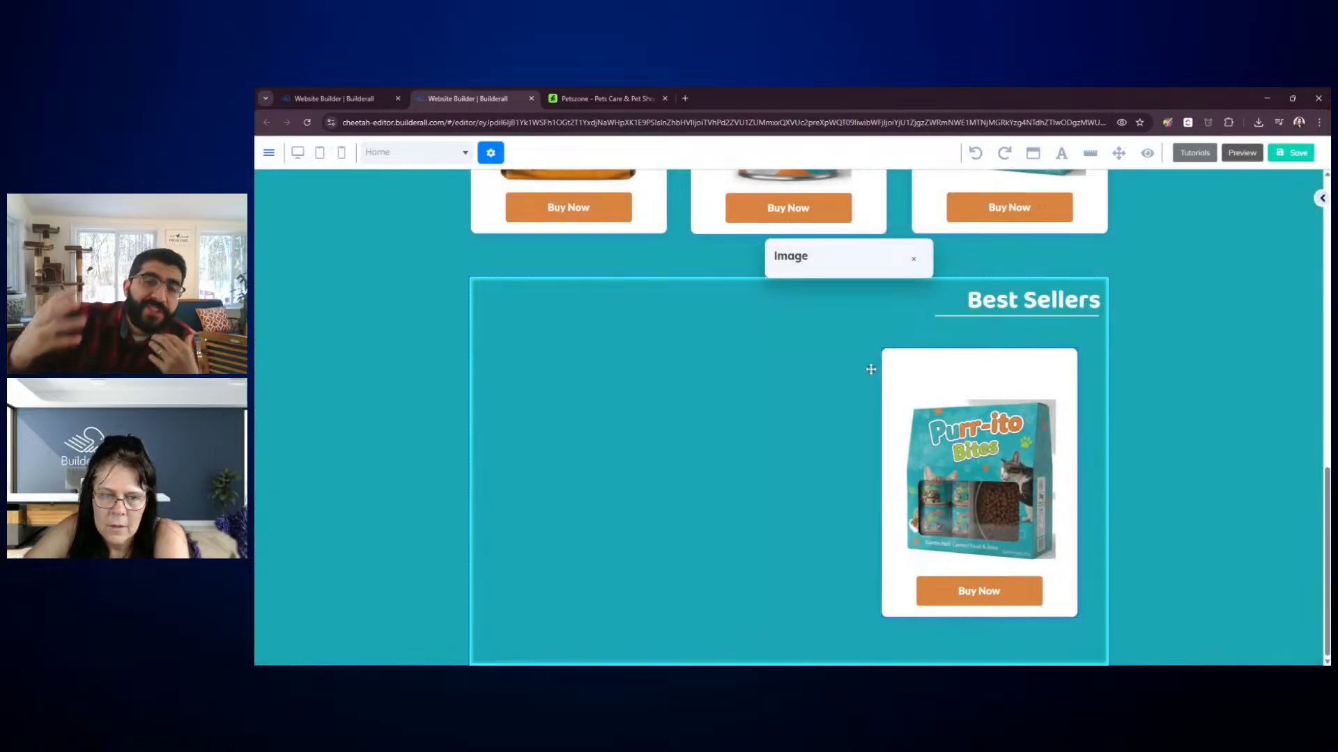
{"action": "left_click_drag", "start_coordinate": [506, 380], "coordinate": [506, 381]}
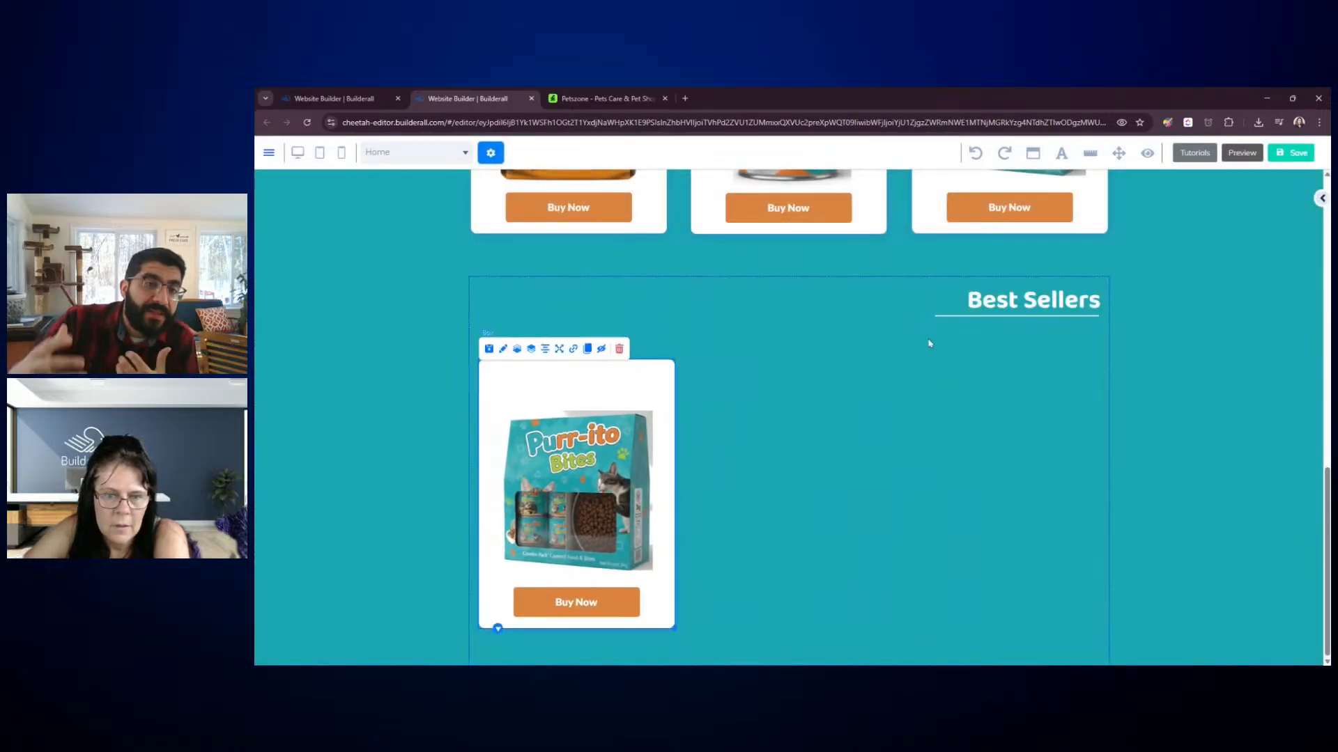
Change the Best Sellers heading to "Testimonials" and shift it slightly left to line up with its underline
{"action": "left_click", "coordinate": [997, 304]}
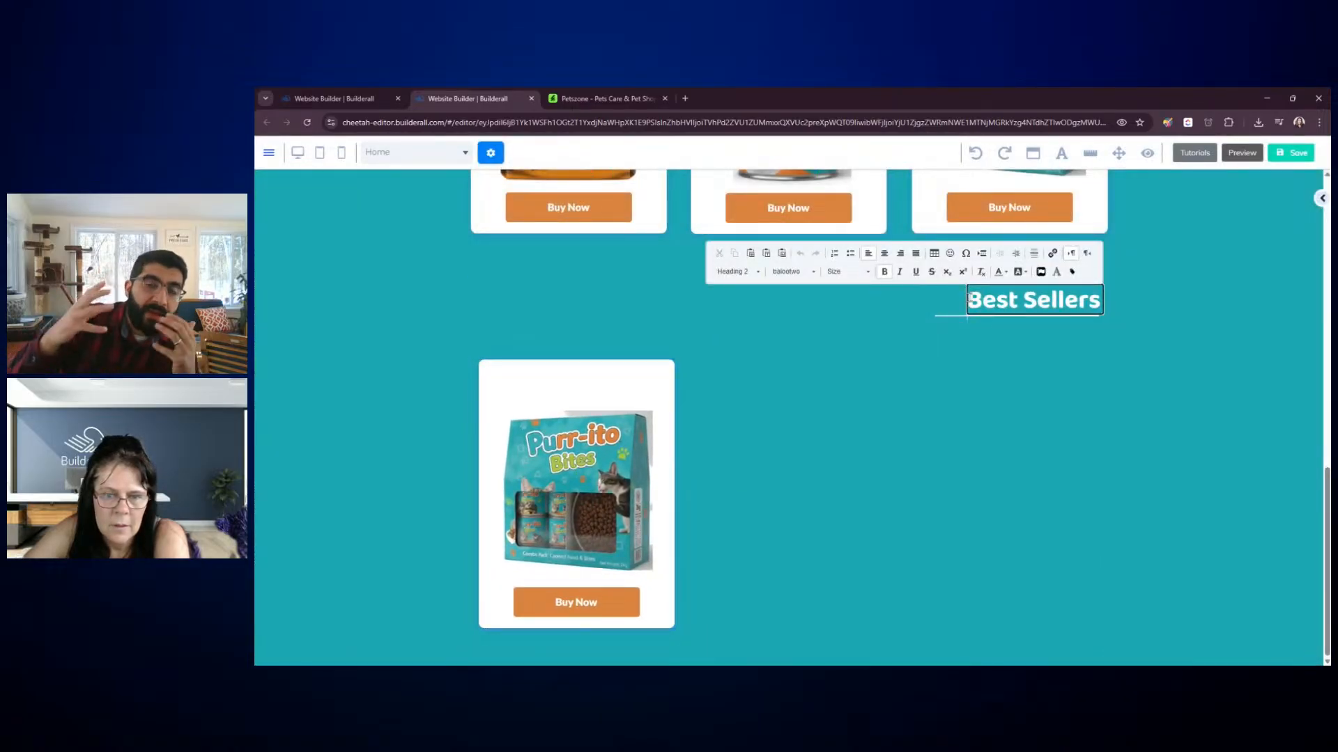
{"action": "left_click_drag", "start_coordinate": [967, 302], "coordinate": [1092, 309]}
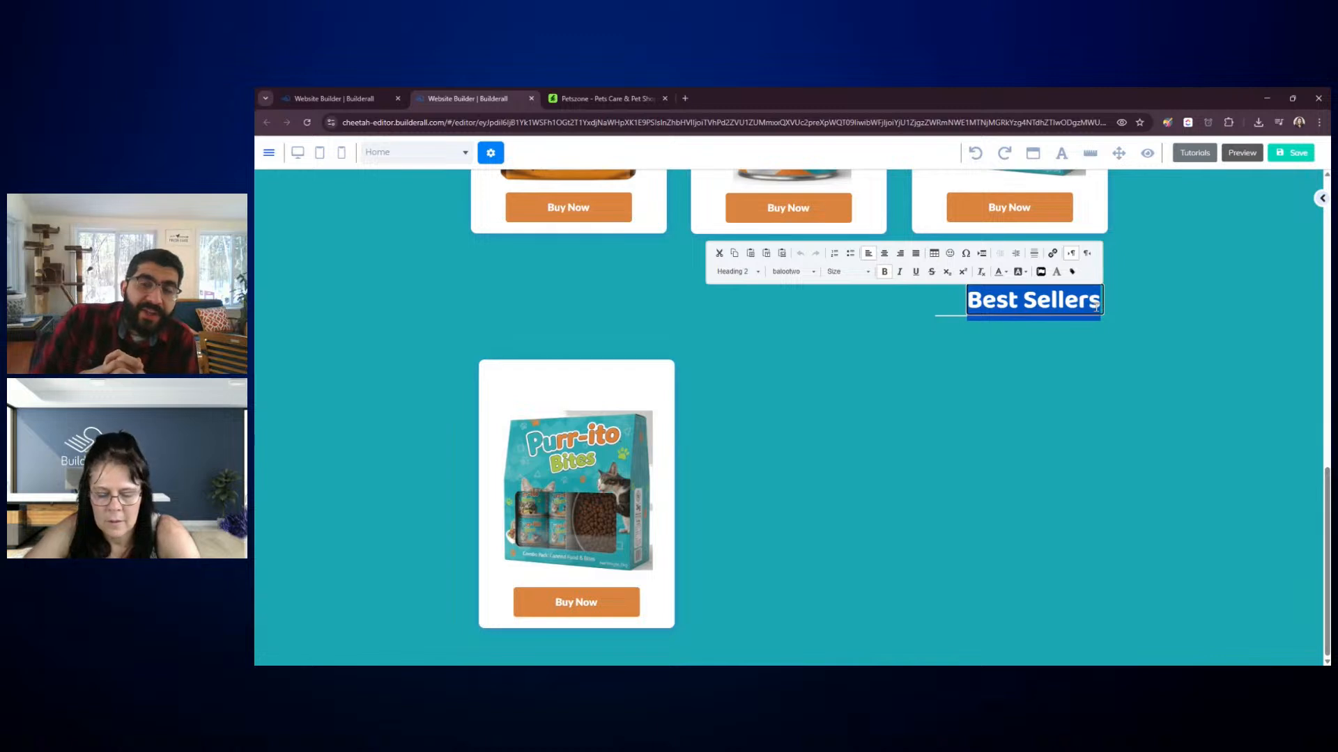
{"action": "type", "text": "Testimonial"}
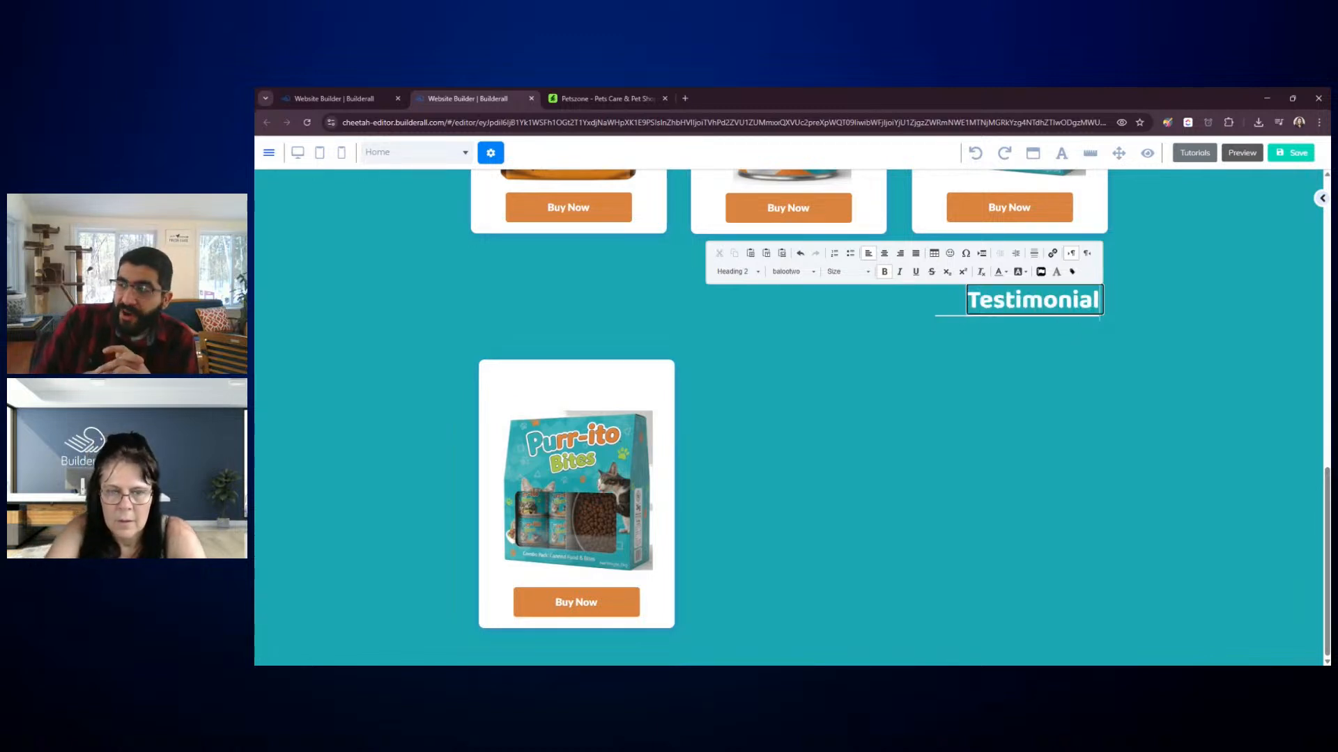
{"action": "type", "text": "s"}
{"action": "left_click", "coordinate": [1104, 315]}
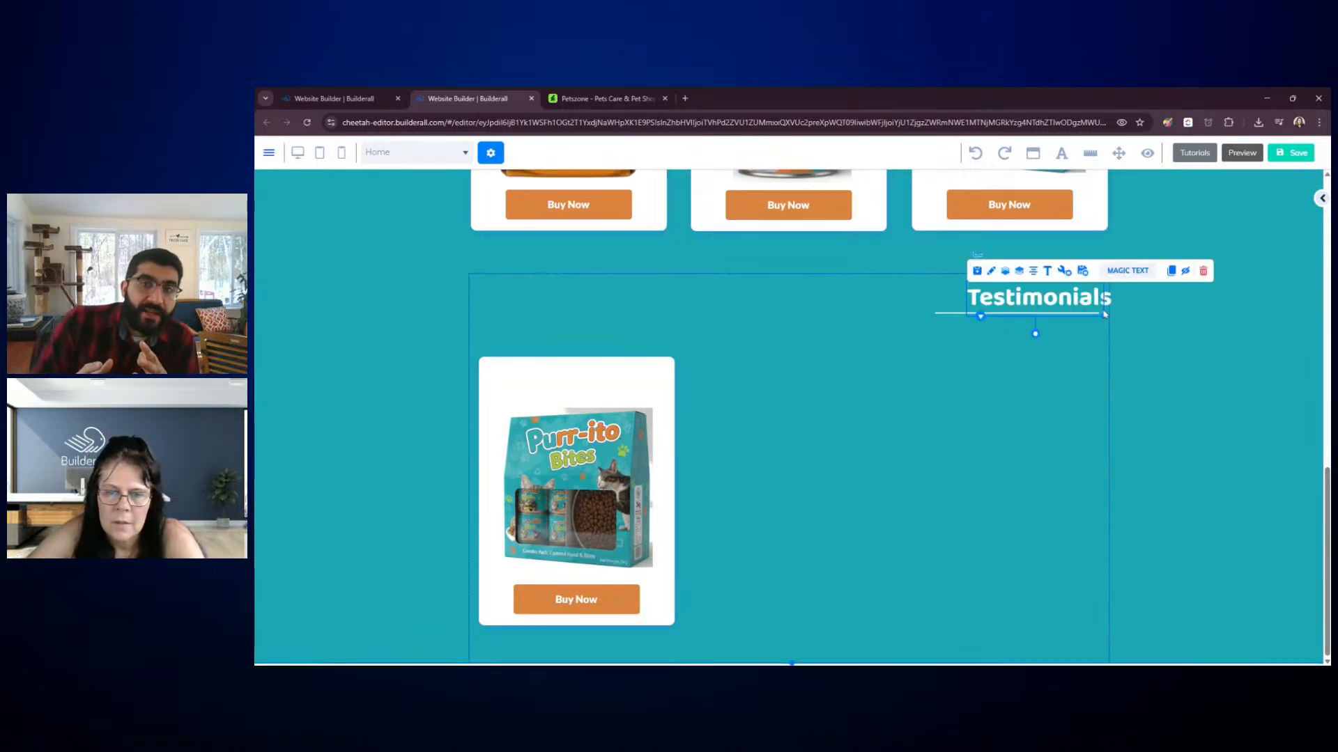
{"action": "left_click_drag", "start_coordinate": [1084, 298], "coordinate": [1071, 298]}
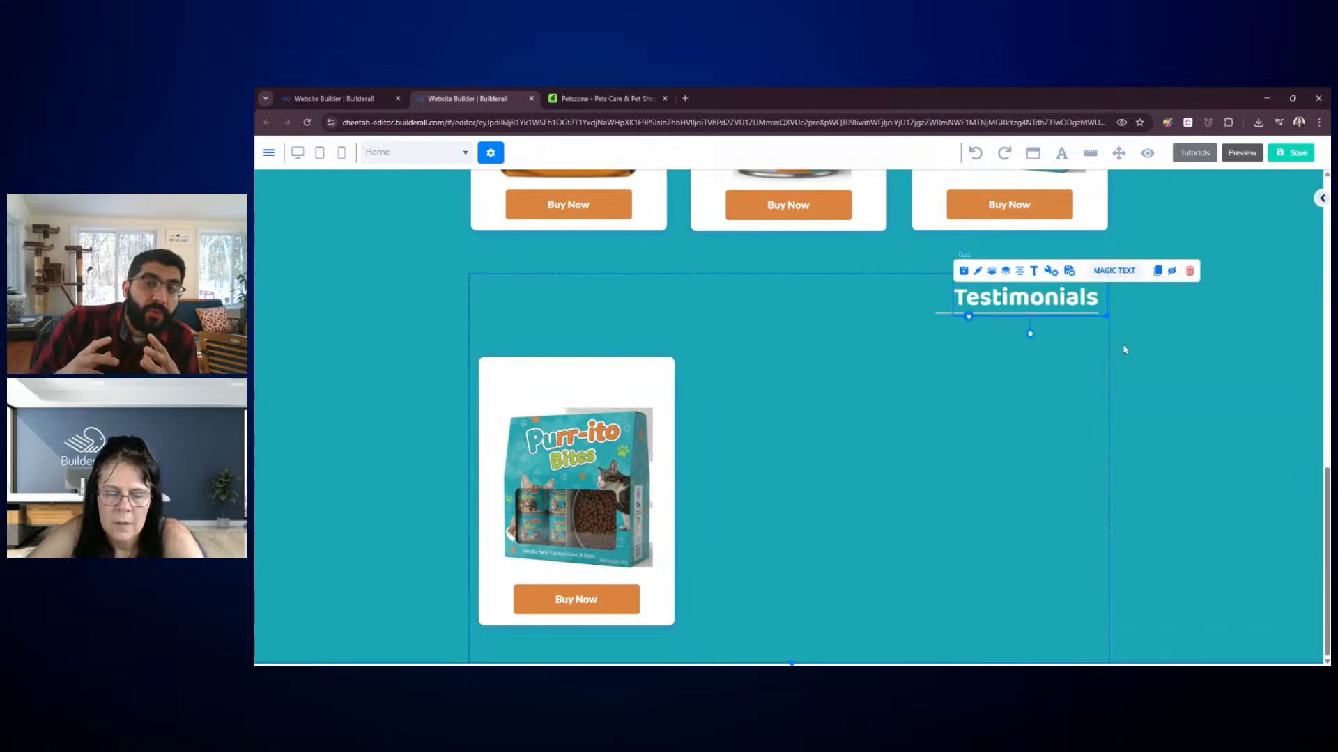
{"action": "left_click", "coordinate": [1207, 410]}
Widen the white card under the Testimonials heading to span nearly the full content width
{"action": "left_click", "coordinate": [663, 492]}
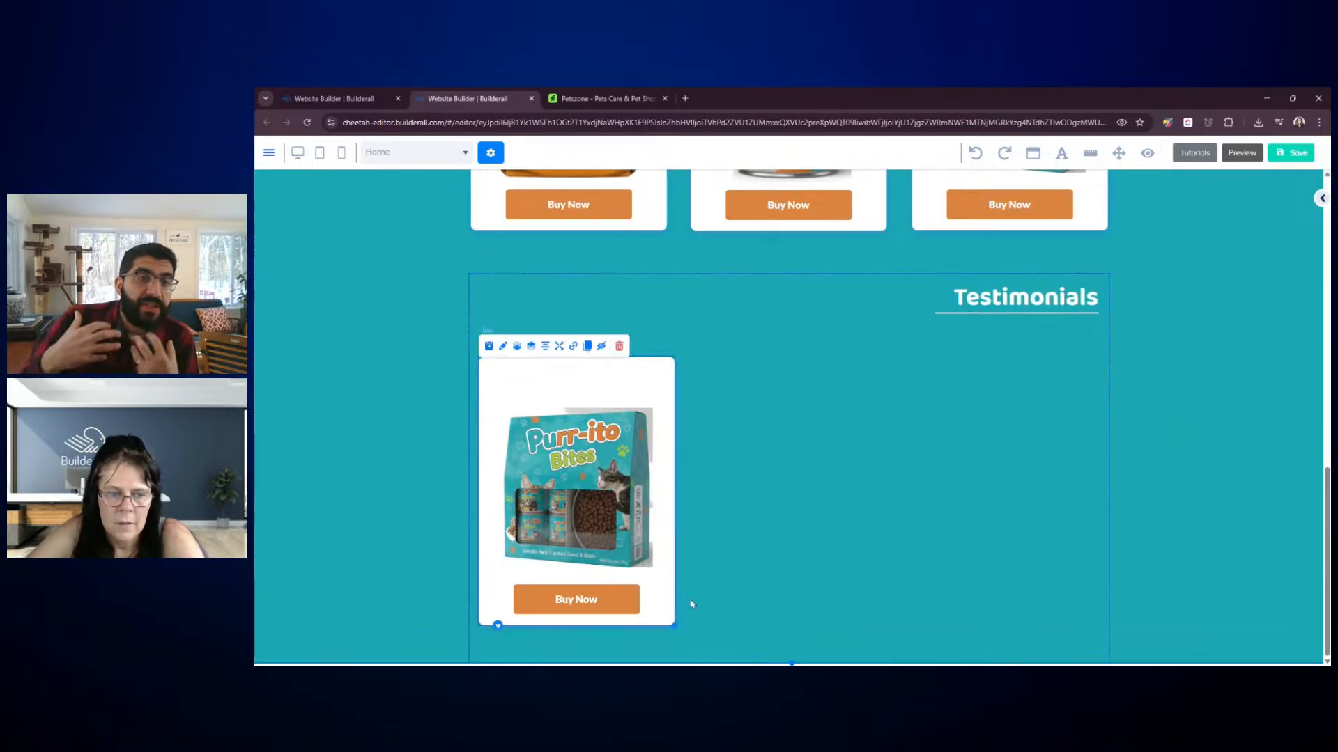
{"action": "left_click_drag", "start_coordinate": [673, 626], "coordinate": [1079, 627]}
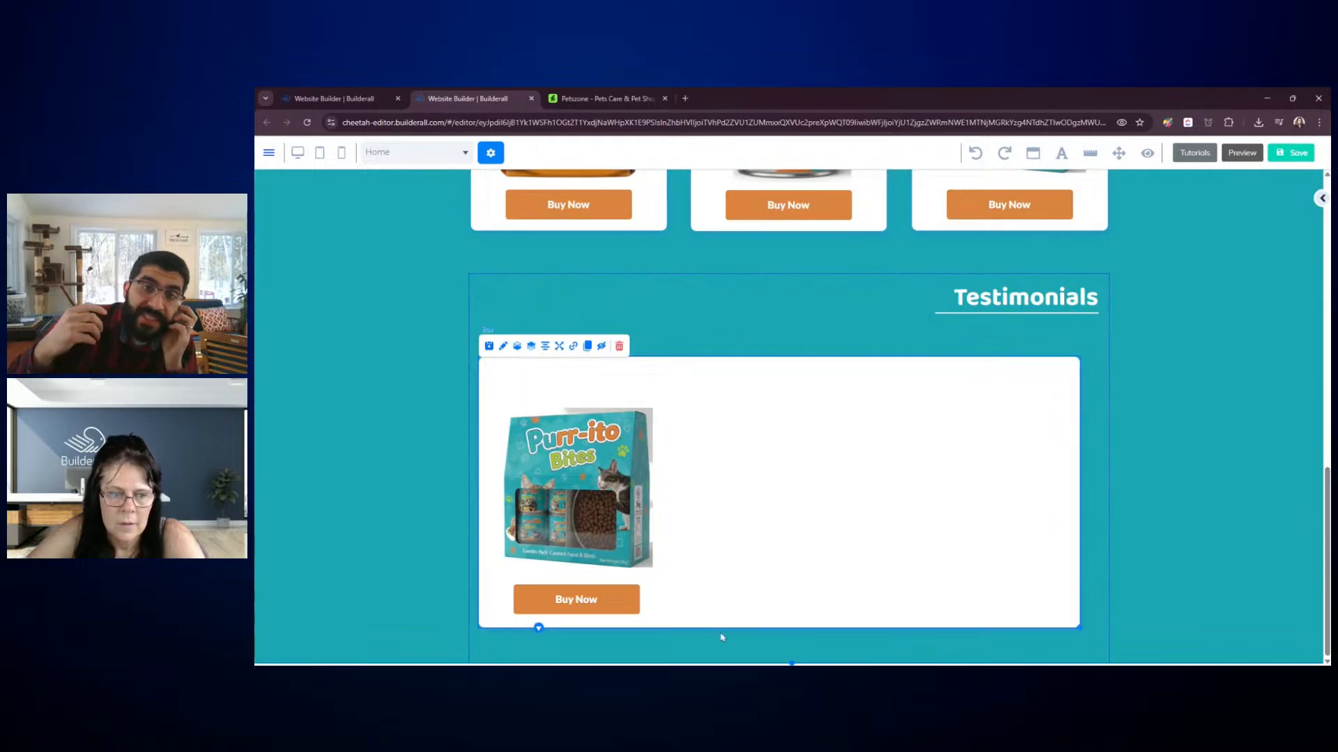
{"action": "left_click", "coordinate": [618, 612]}
{"action": "left_click", "coordinate": [802, 490]}
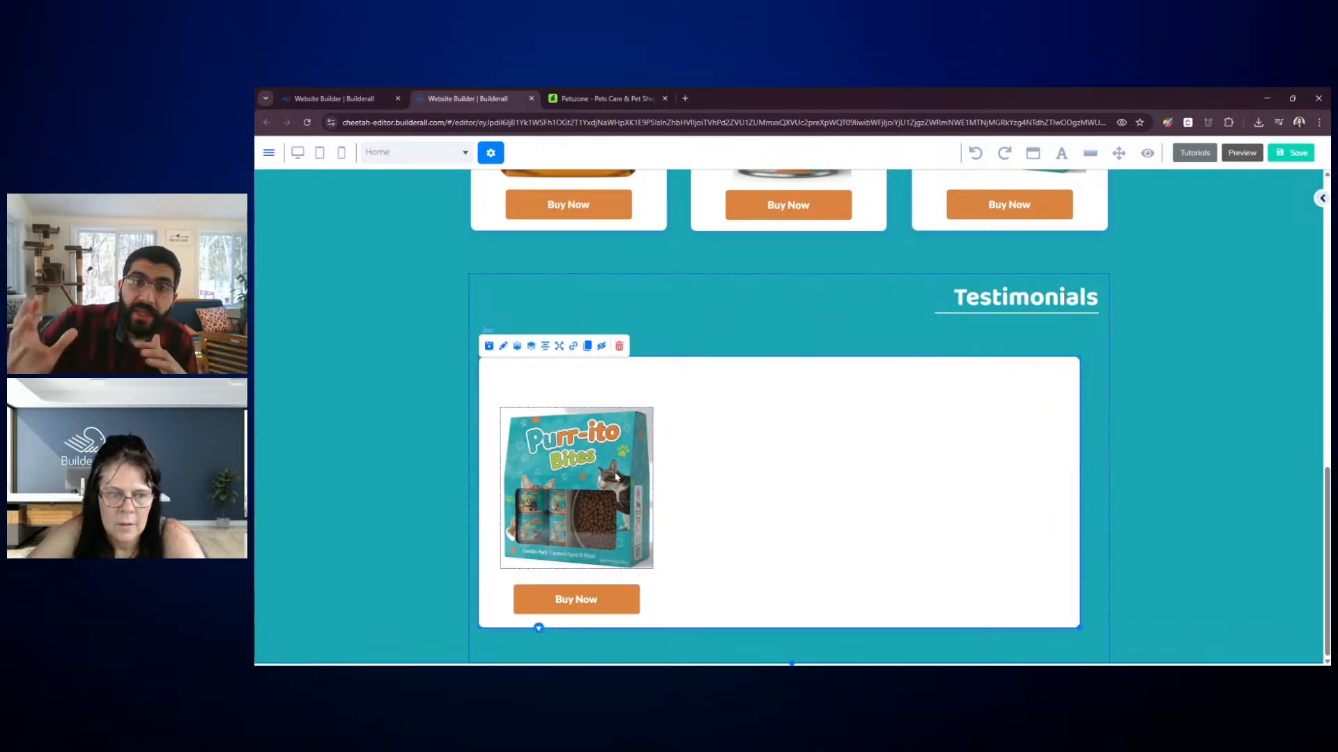
From the card's image settings, upload the Whisk PNG product image to the All folder of My Files and close the toolkit
{"action": "left_click", "coordinate": [616, 477]}
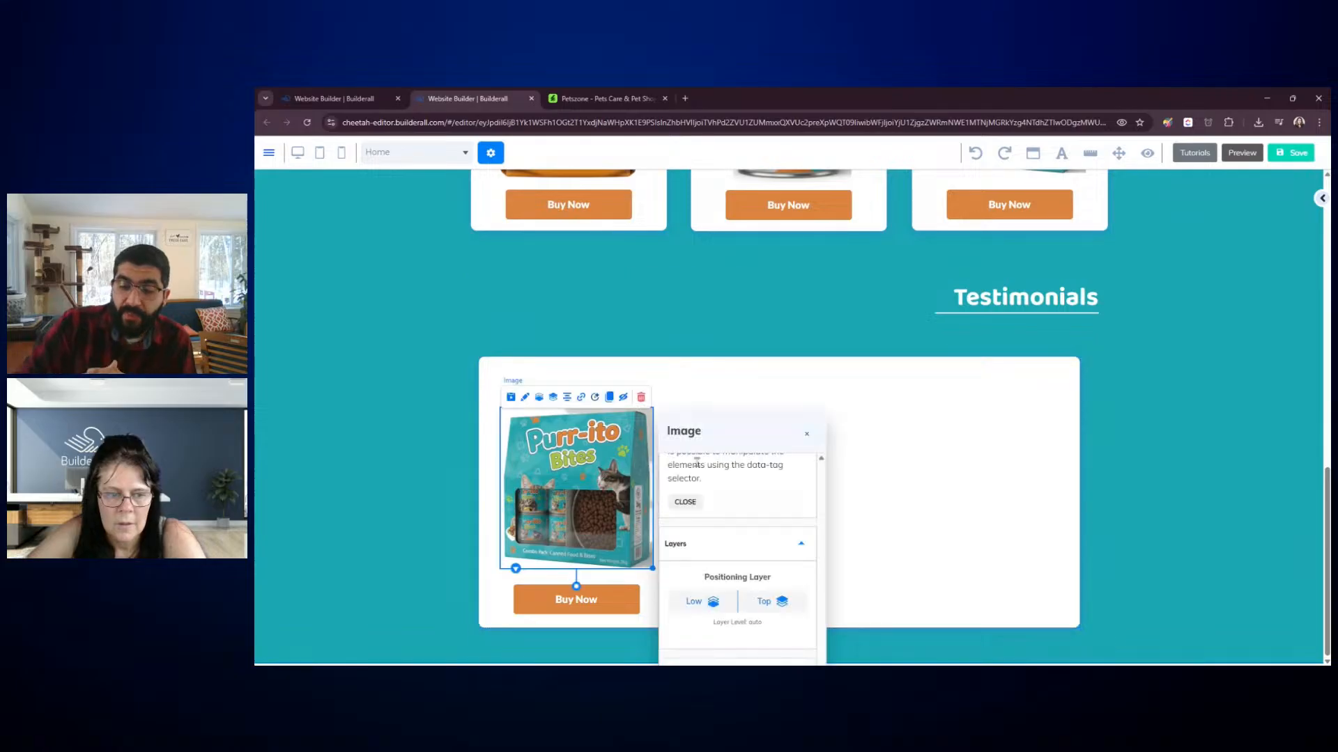
{"action": "left_click_drag", "start_coordinate": [757, 435], "coordinate": [822, 335]}
{"action": "scroll", "coordinate": [816, 435], "scroll_direction": "down", "scroll_amount": 4}
{"action": "scroll", "coordinate": [822, 436], "scroll_direction": "up", "scroll_amount": 3}
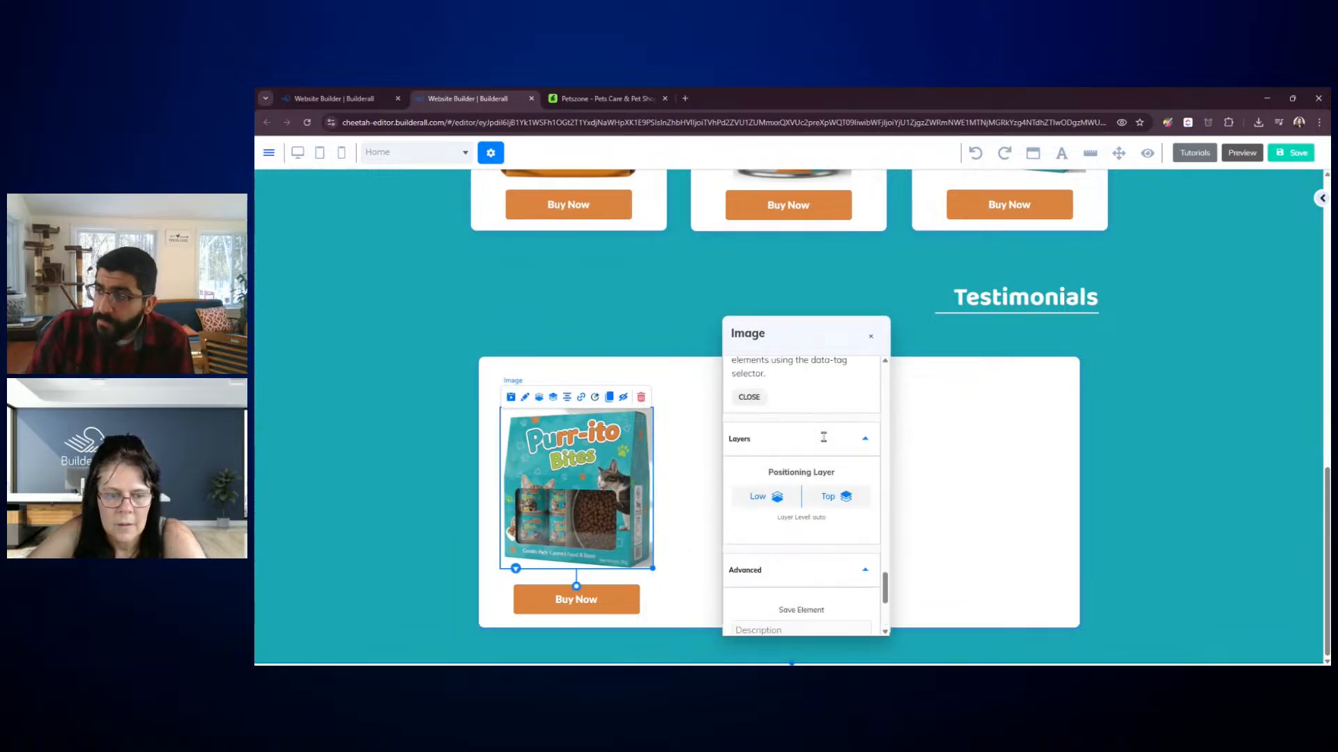
{"action": "scroll", "coordinate": [823, 438], "scroll_direction": "up", "scroll_amount": 6}
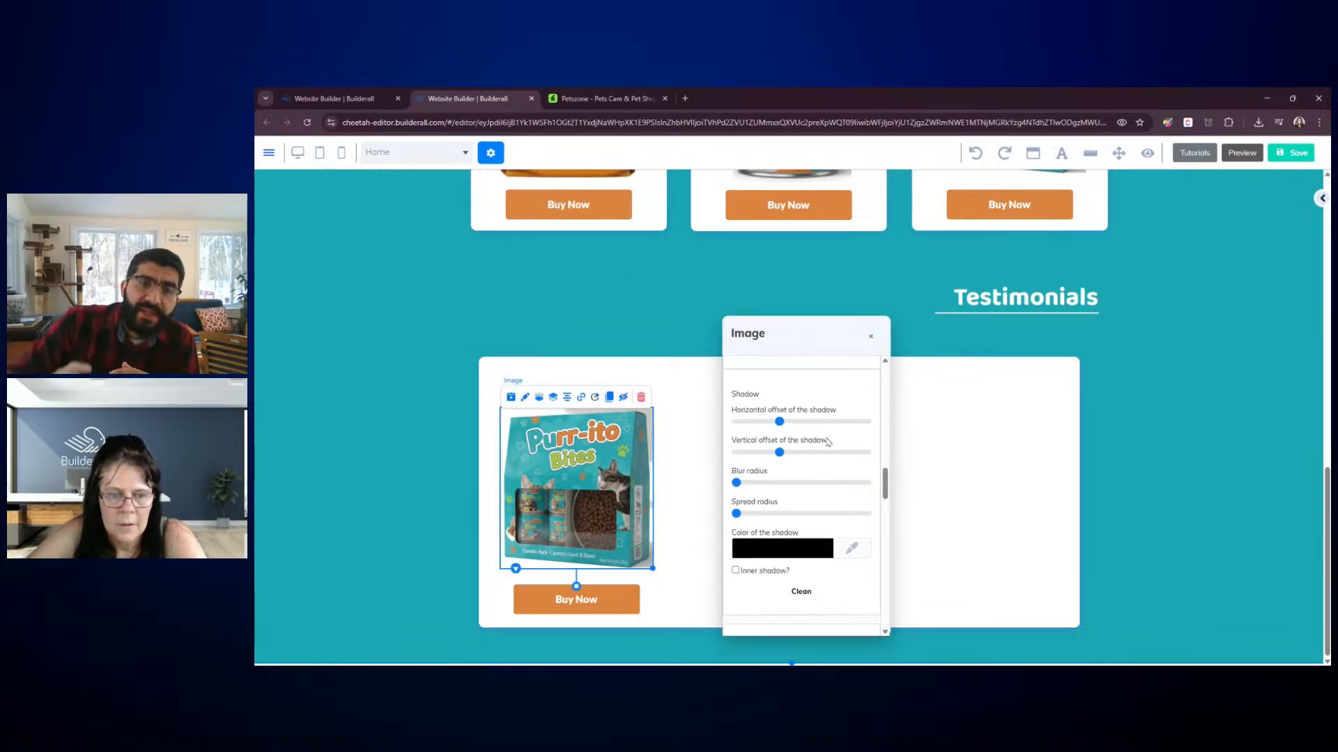
{"action": "scroll", "coordinate": [828, 442], "scroll_direction": "up", "scroll_amount": 8}
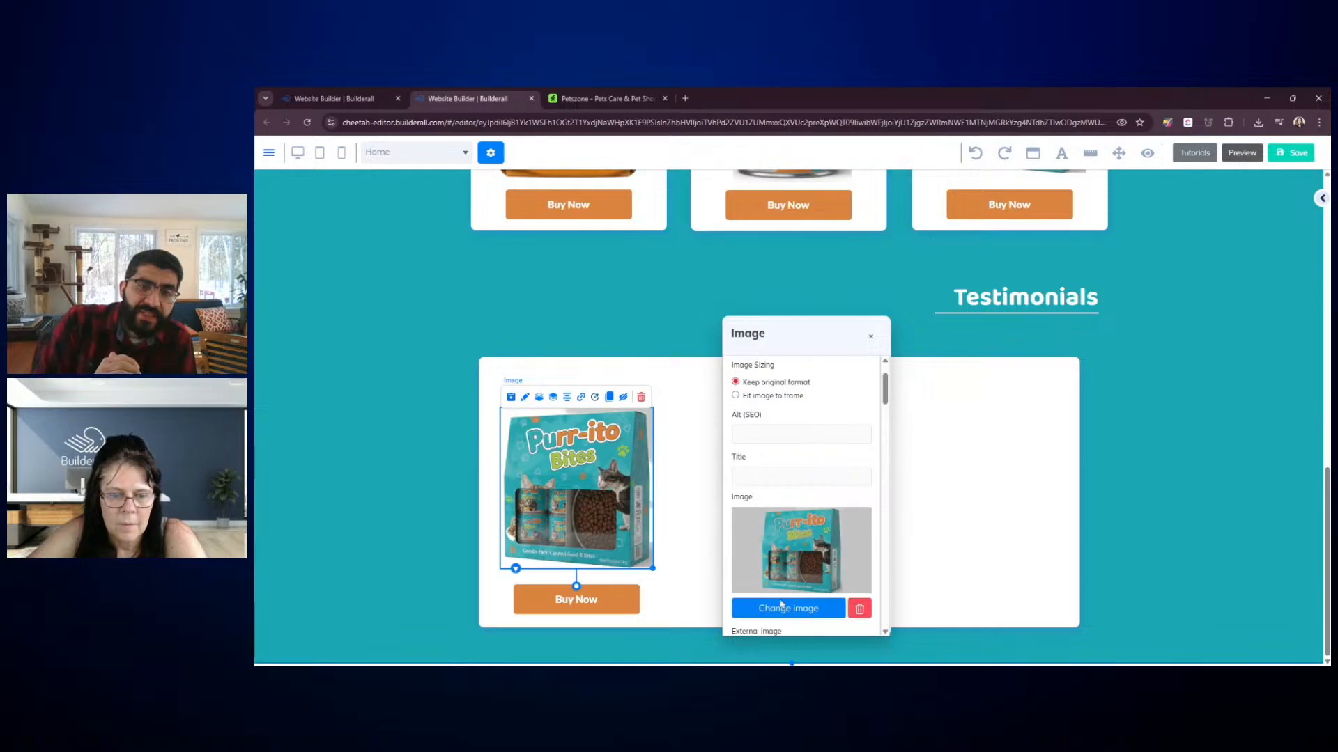
{"action": "left_click", "coordinate": [781, 606]}
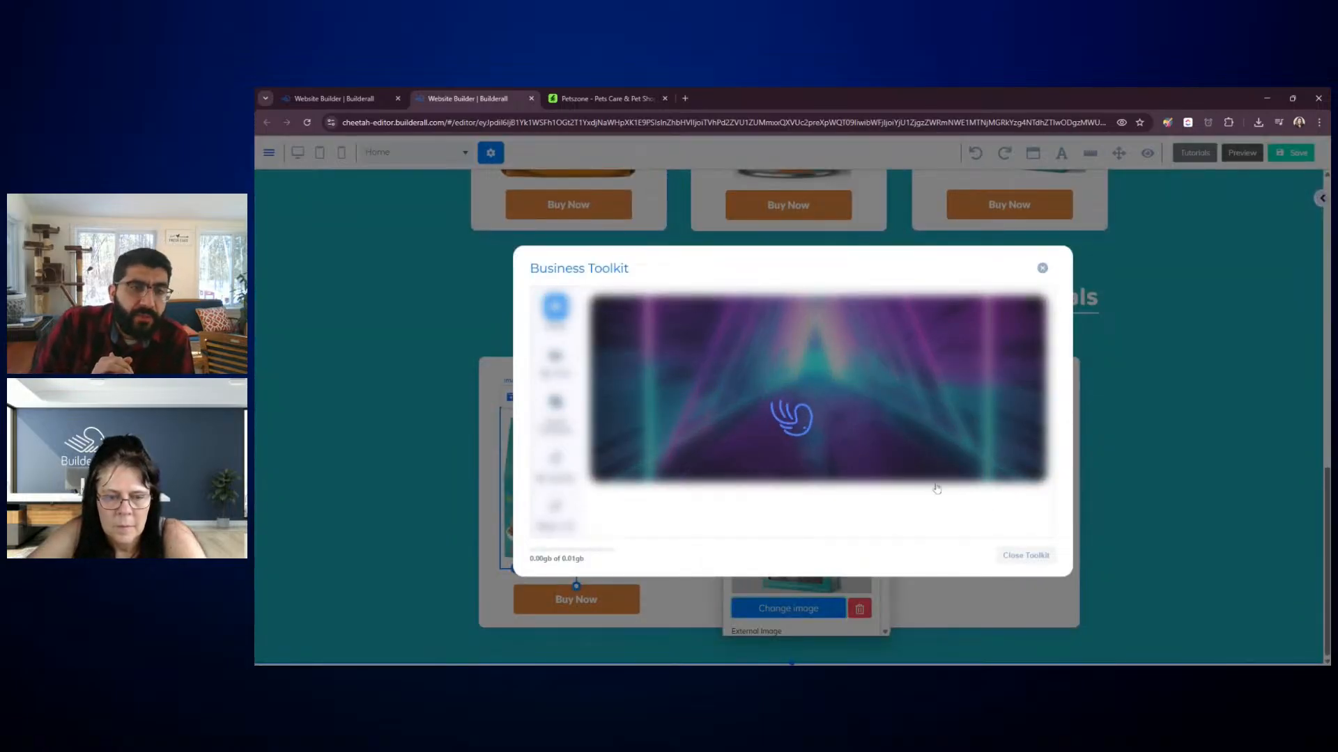
{"action": "left_click", "coordinate": [875, 488]}
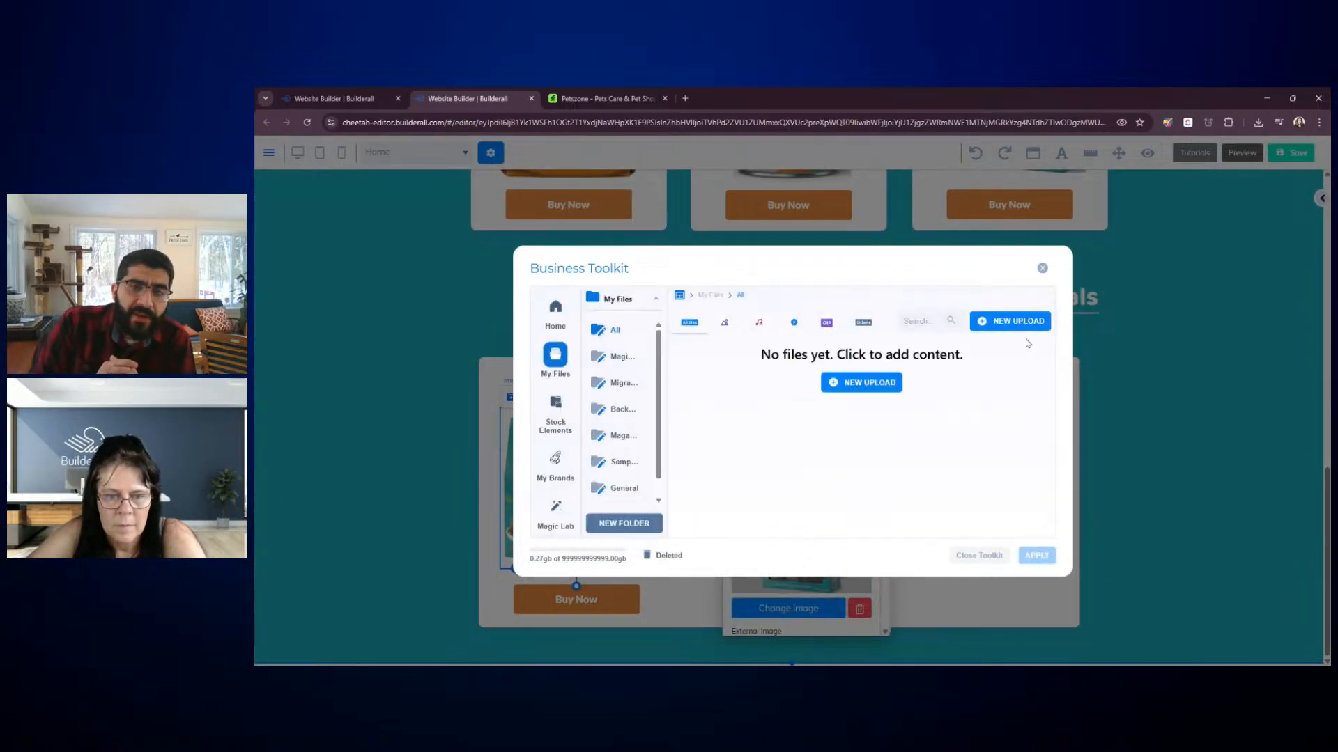
{"action": "left_click", "coordinate": [1022, 326]}
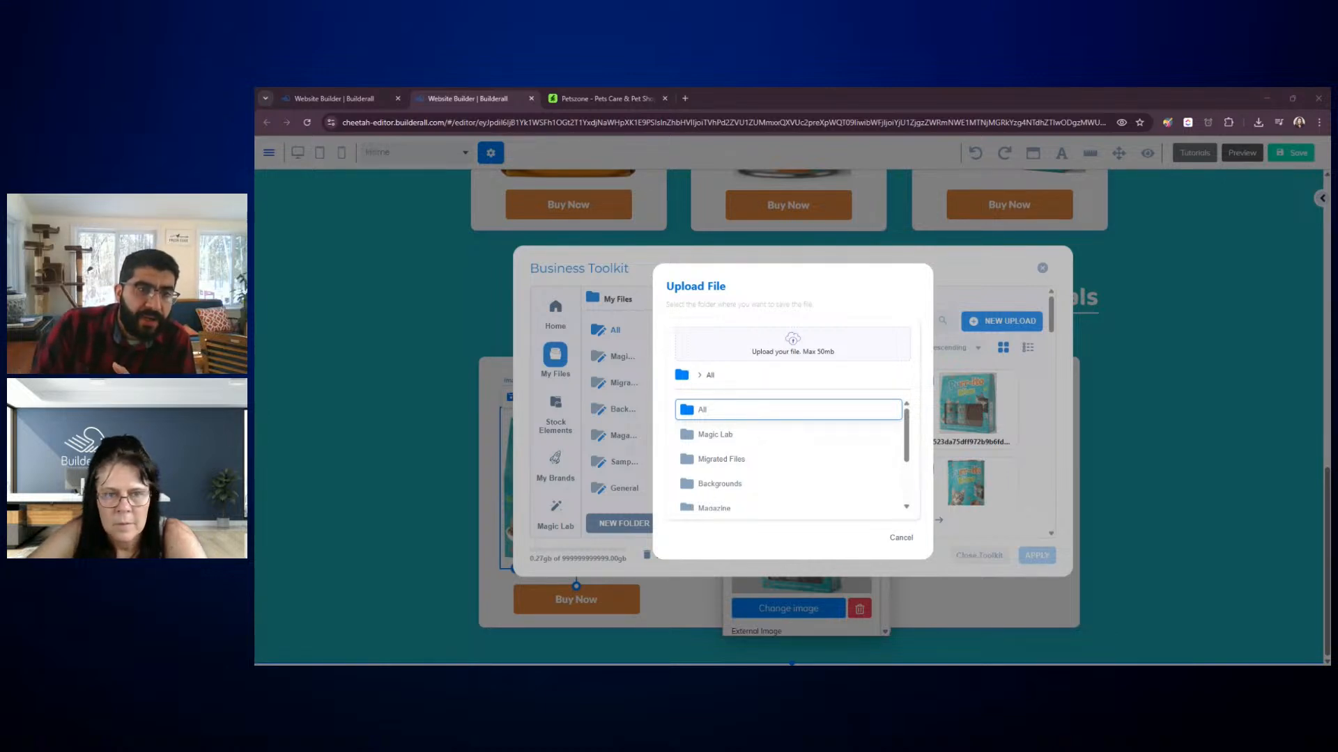
{"action": "left_click", "coordinate": [1146, 512]}
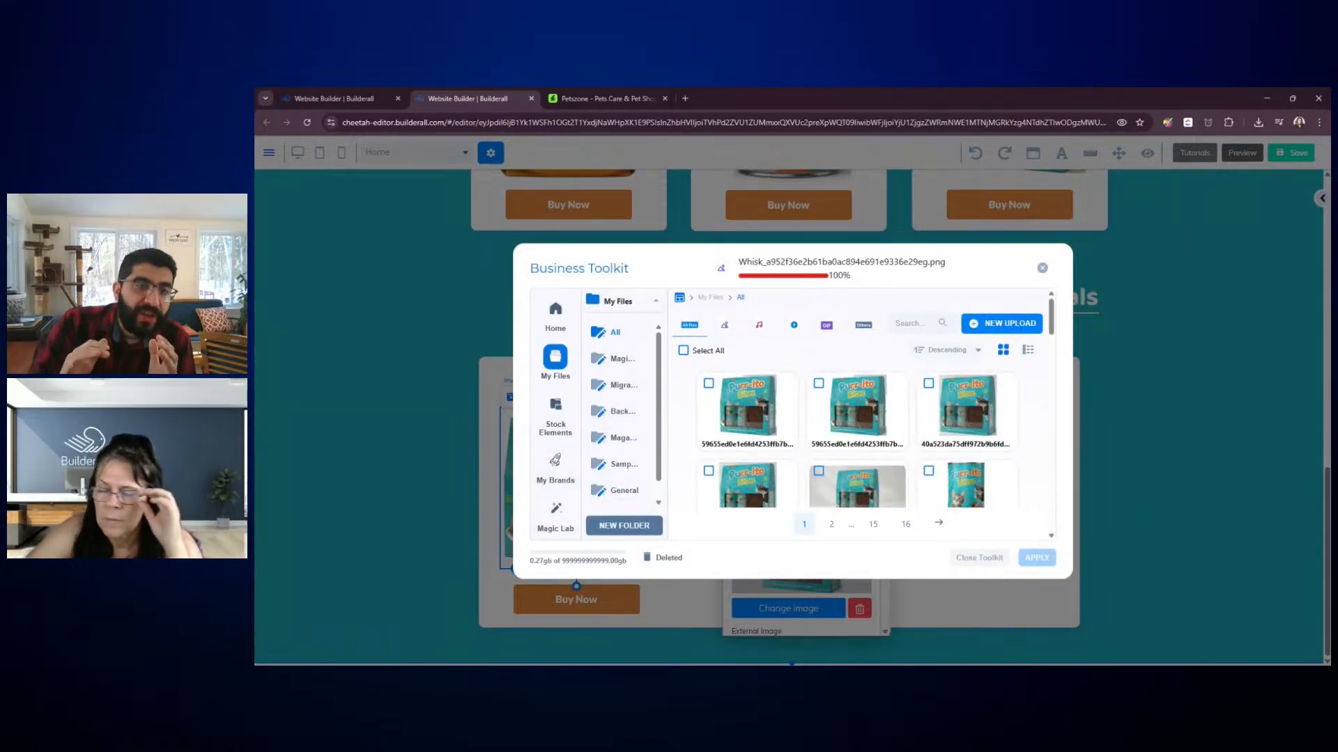
{"action": "left_click", "coordinate": [979, 566]}
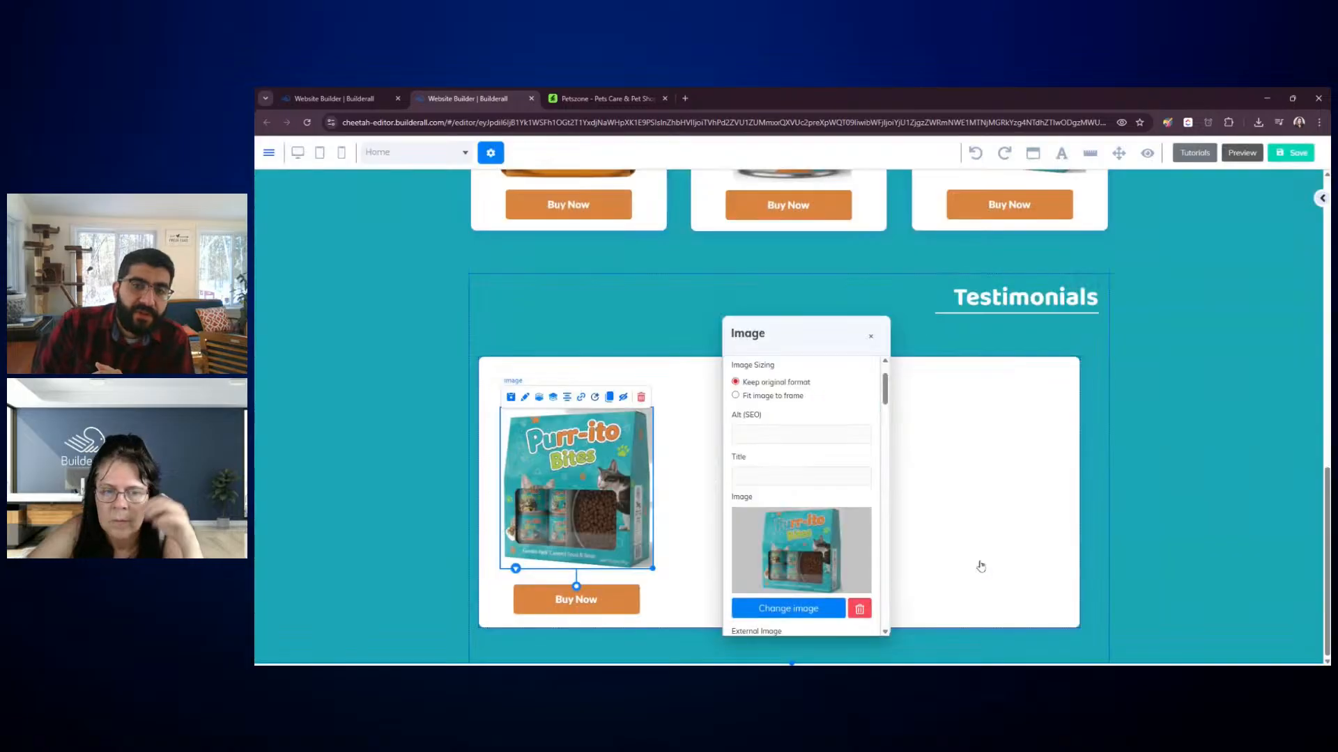
Replace the card's box image with the uploaded Whisk PNG from My Files
{"action": "left_click", "coordinate": [798, 613]}
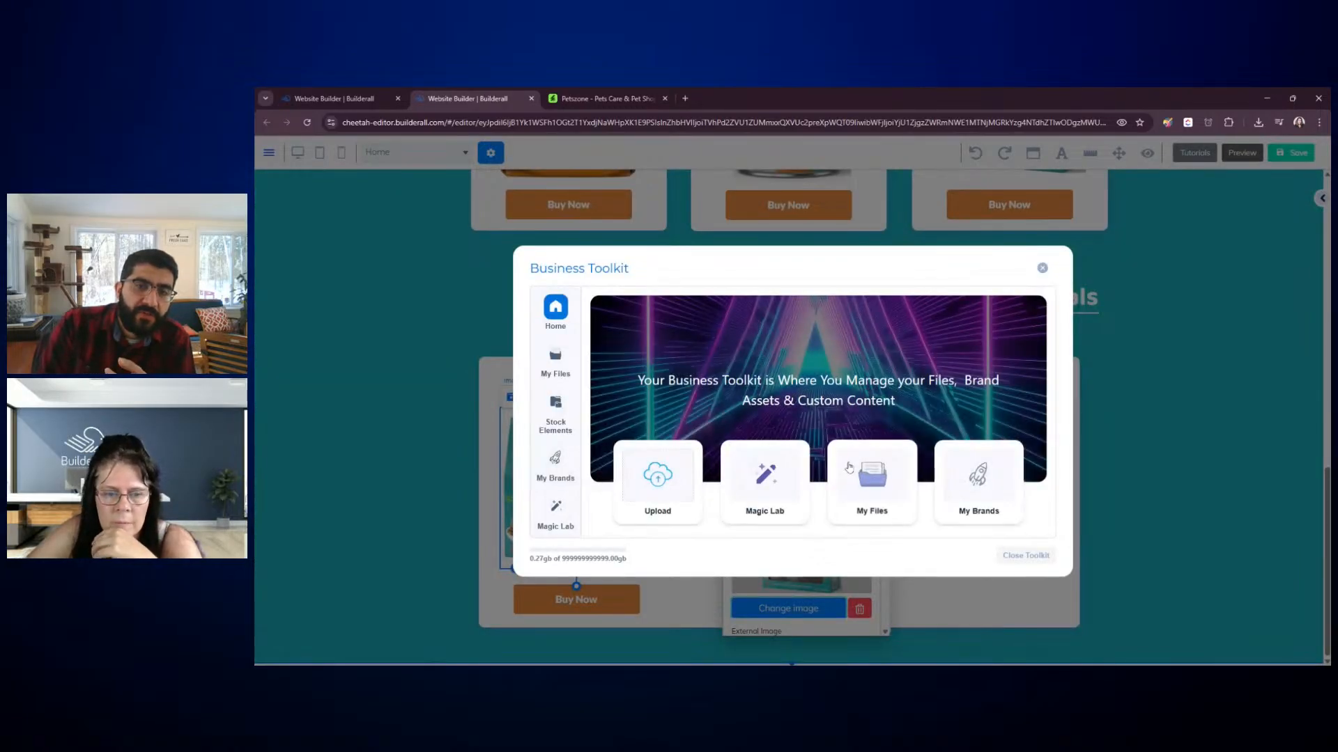
{"action": "left_click", "coordinate": [884, 494]}
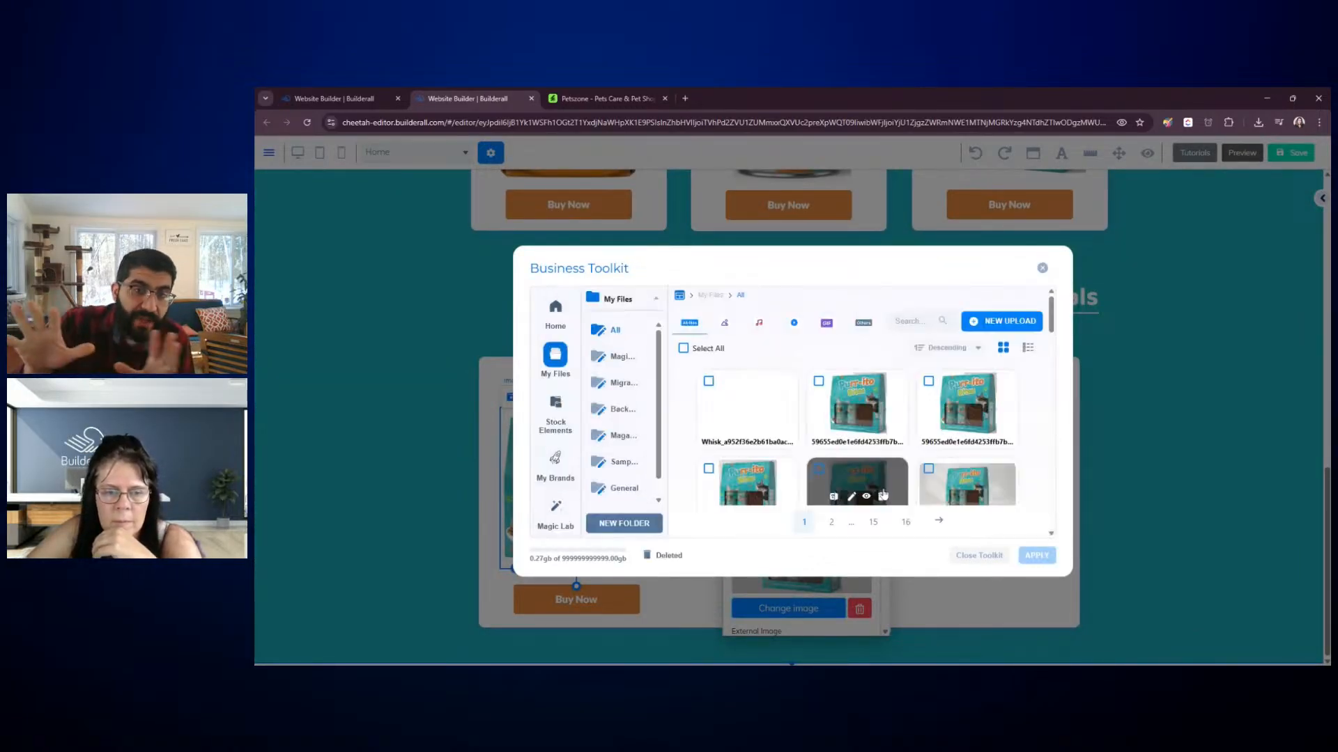
{"action": "left_click", "coordinate": [749, 407]}
{"action": "left_click", "coordinate": [1027, 556]}
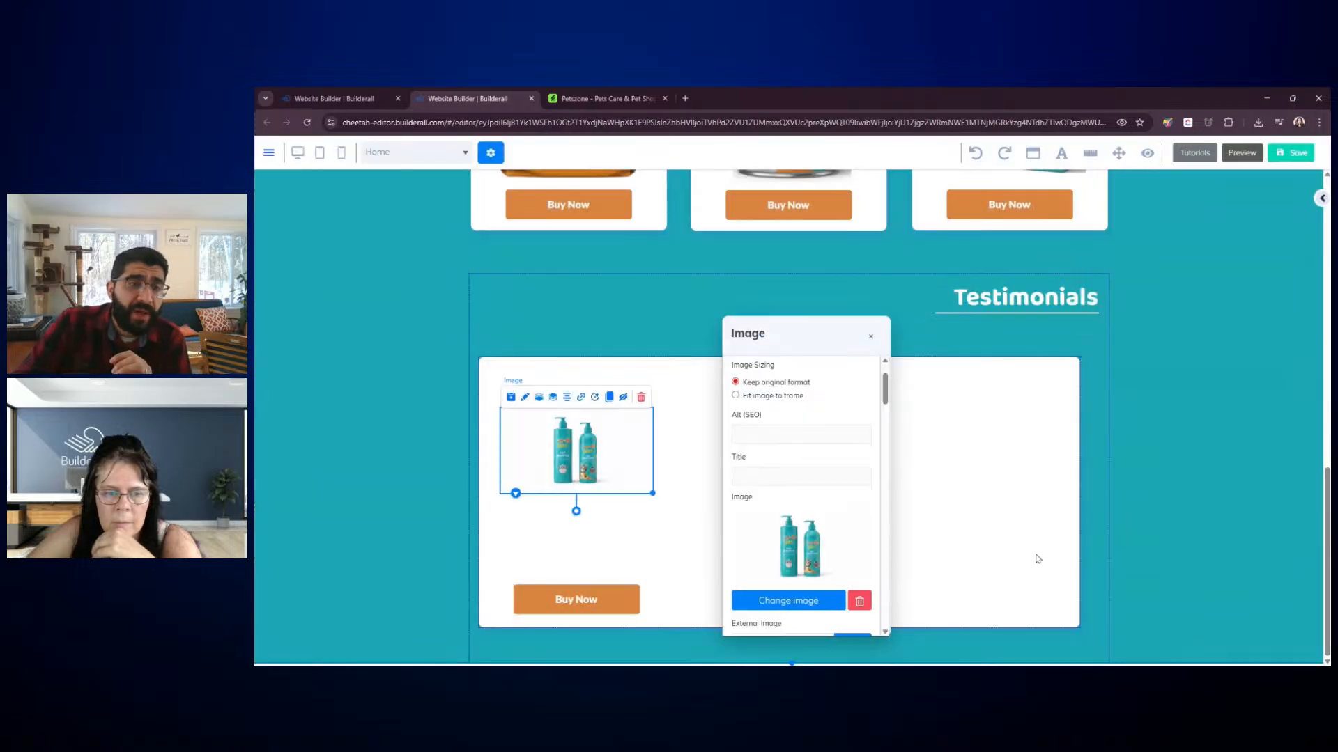
{"action": "left_click", "coordinate": [911, 519]}
Enlarge the shampoo bottles image to roughly double its size and move it right so it sits inside the white card
{"action": "left_click", "coordinate": [624, 478]}
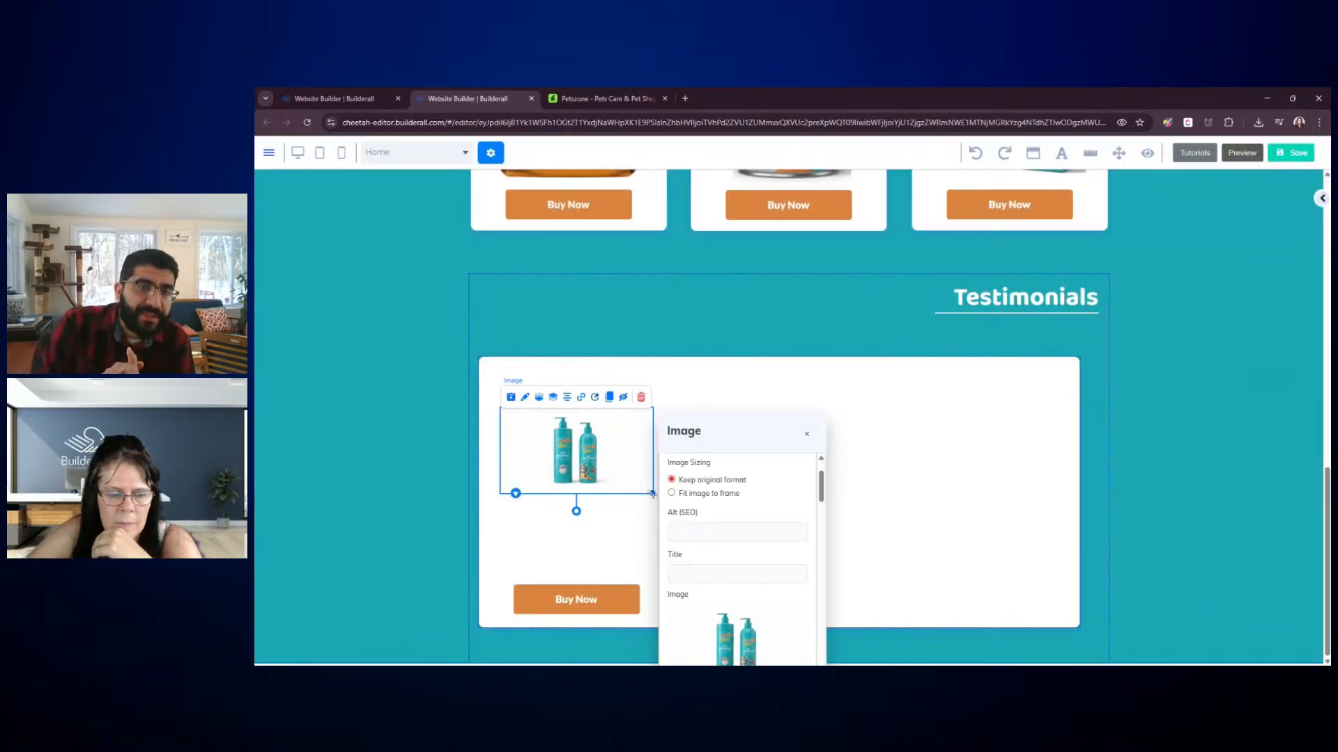
{"action": "left_click_drag", "start_coordinate": [652, 494], "coordinate": [546, 459]}
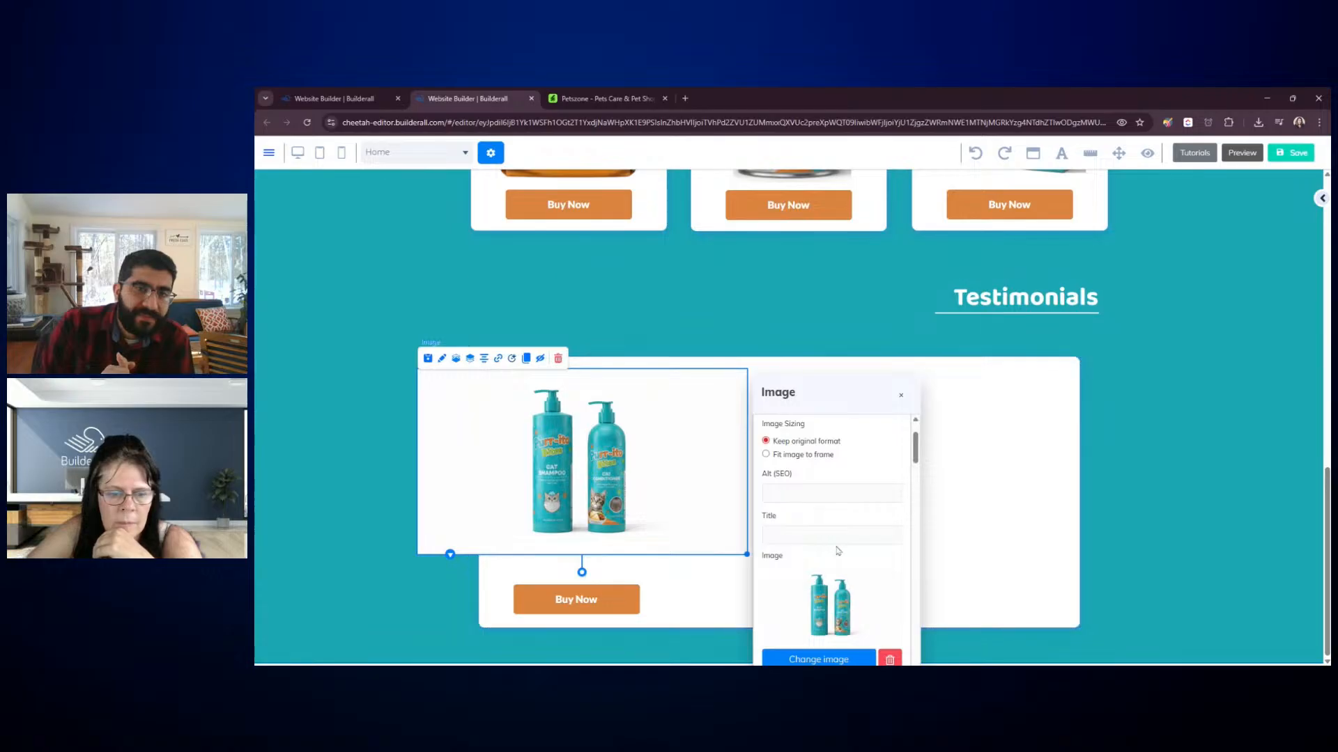
{"action": "left_click_drag", "start_coordinate": [839, 388], "coordinate": [856, 315]}
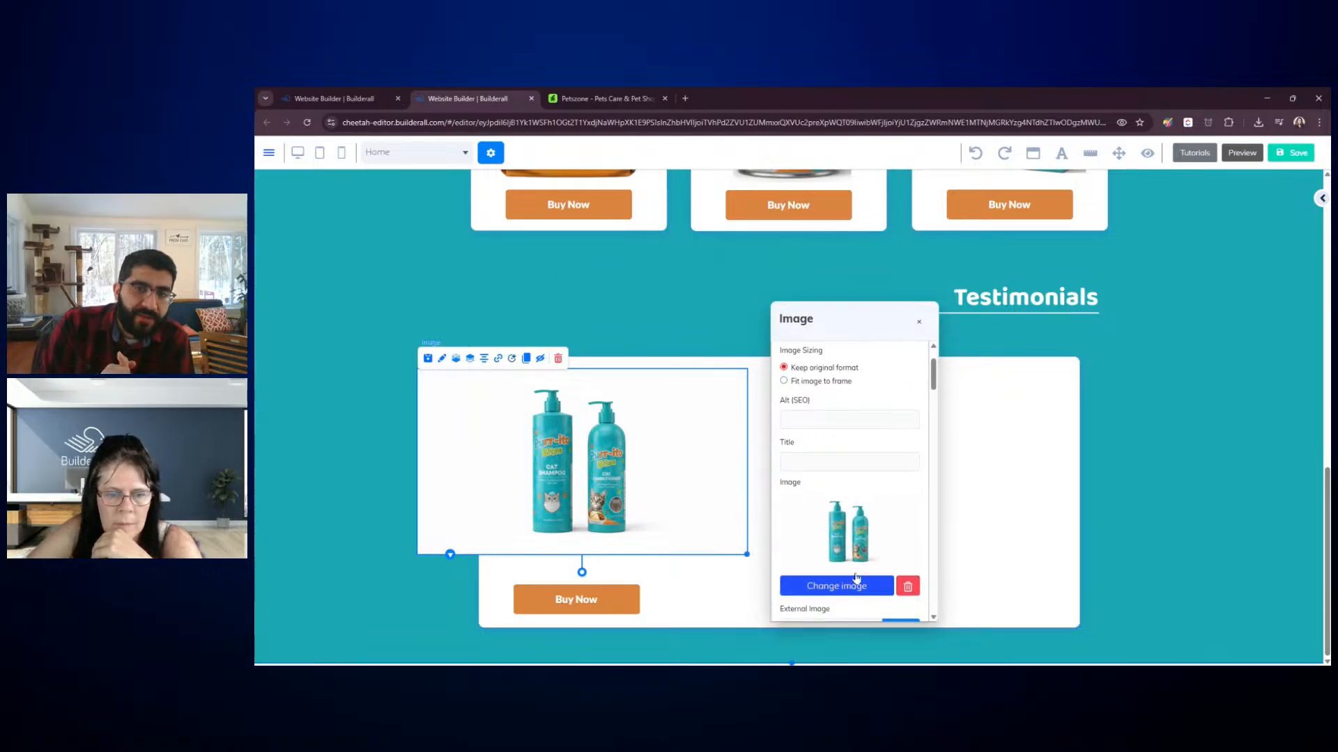
{"action": "left_click", "coordinate": [1049, 515]}
{"action": "left_click", "coordinate": [1173, 429]}
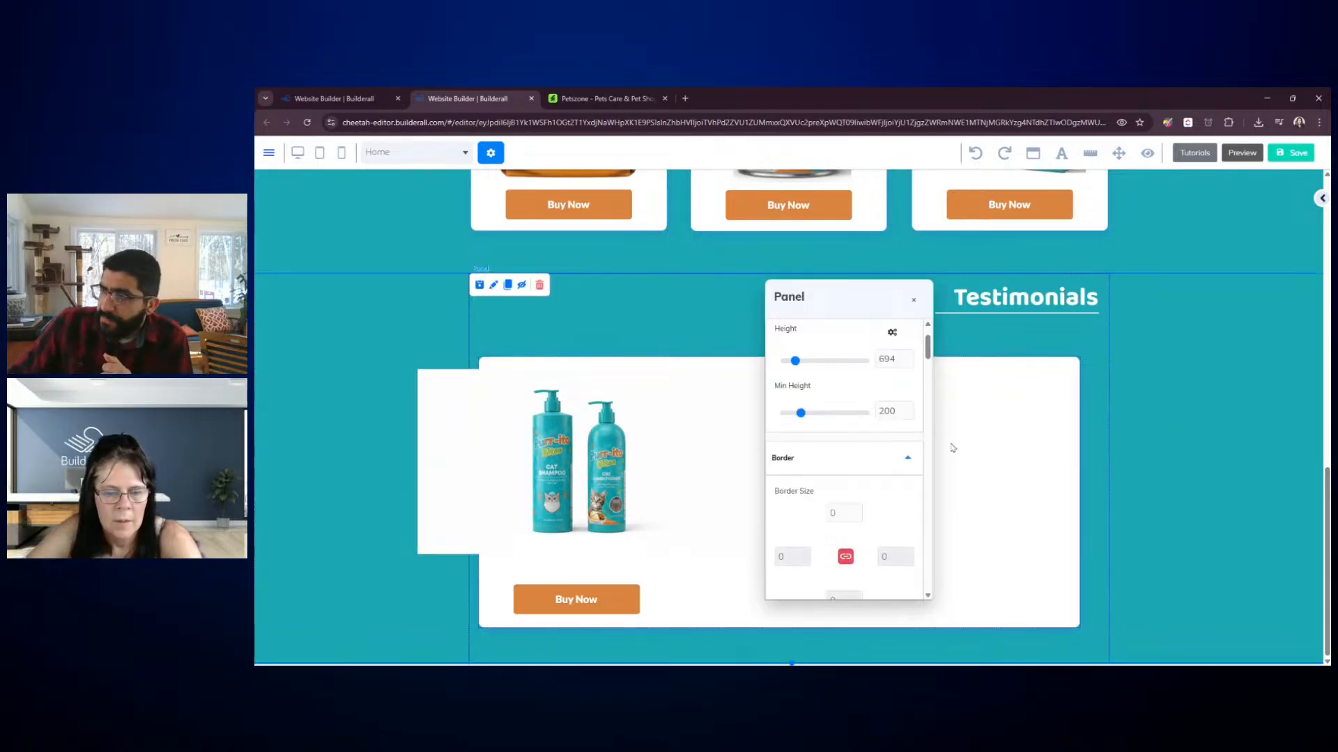
{"action": "left_click", "coordinate": [968, 445]}
{"action": "left_click_drag", "start_coordinate": [581, 439], "coordinate": [919, 484]}
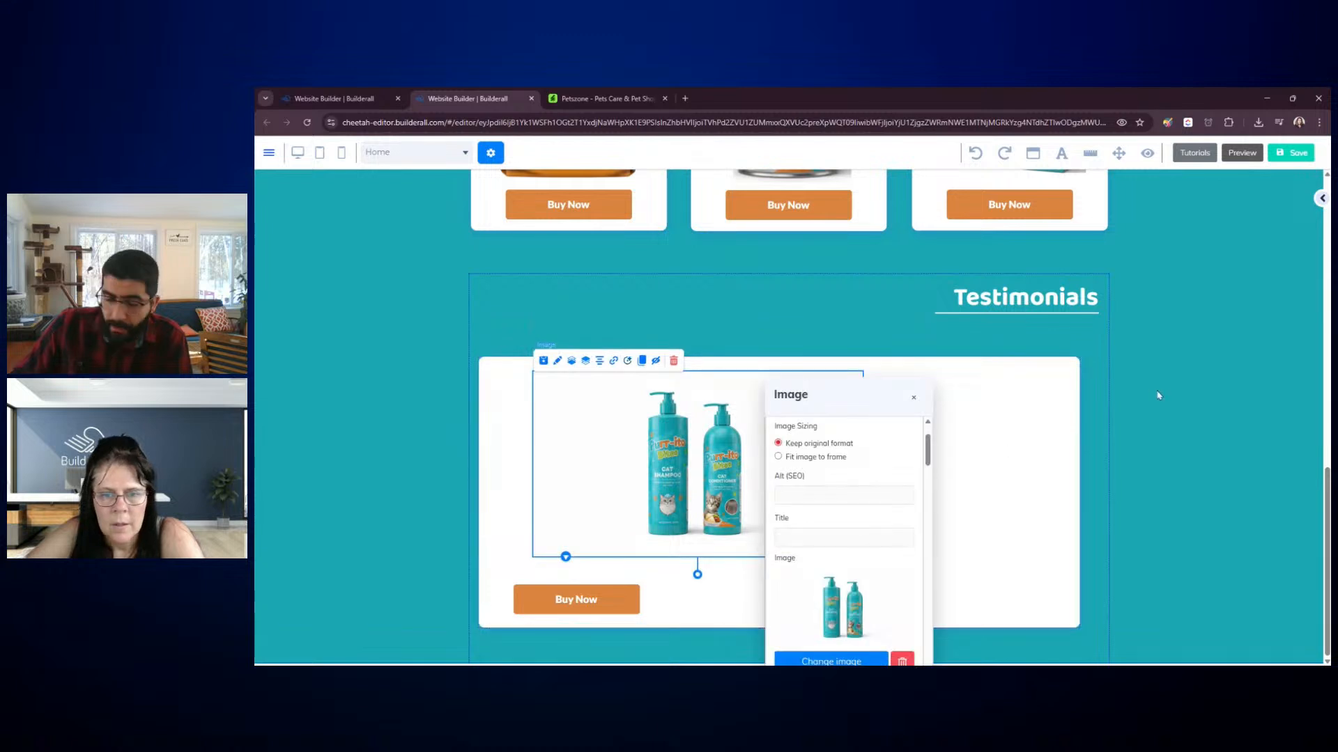
Set the Testimonials section's solid background color to white and move the card slightly down
{"action": "left_click", "coordinate": [1158, 395]}
{"action": "scroll", "coordinate": [831, 420], "scroll_direction": "down", "scroll_amount": 1}
{"action": "scroll", "coordinate": [831, 420], "scroll_direction": "down", "scroll_amount": 2}
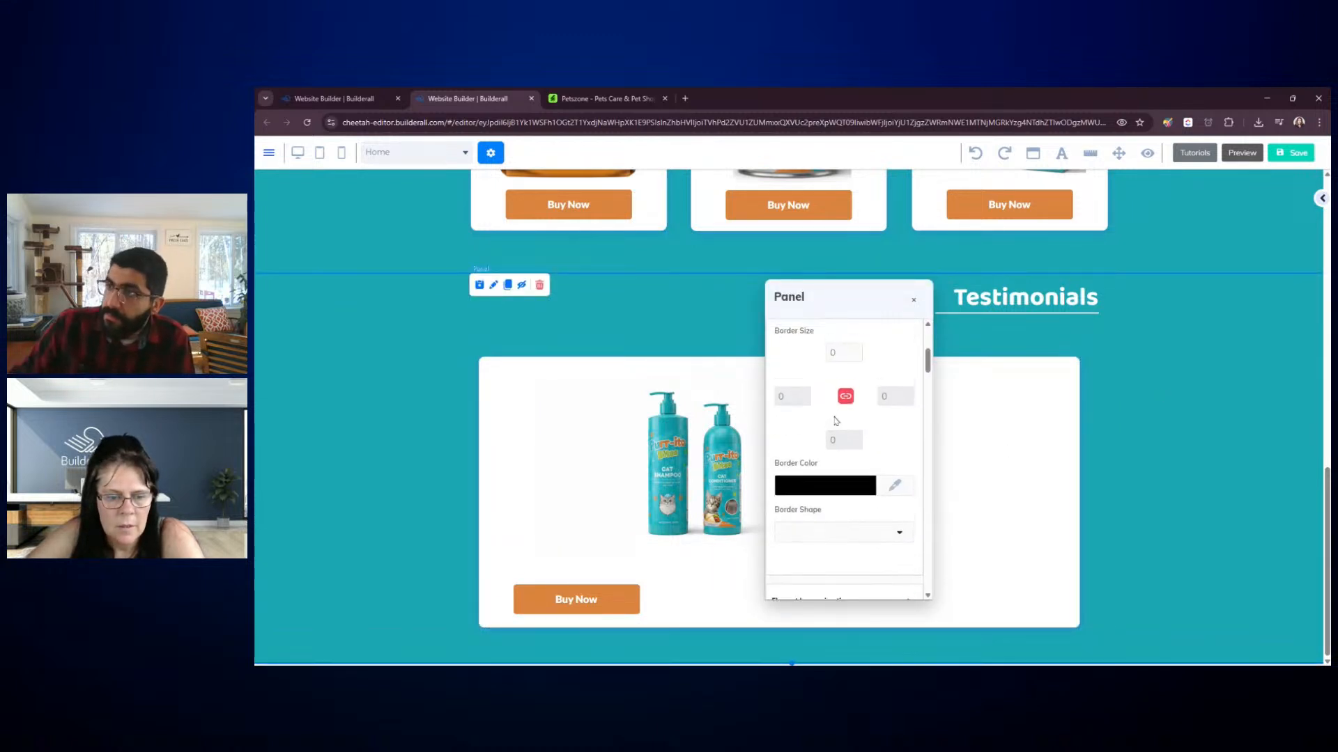
{"action": "scroll", "coordinate": [832, 420], "scroll_direction": "up", "scroll_amount": 2}
{"action": "scroll", "coordinate": [836, 420], "scroll_direction": "down", "scroll_amount": 6}
{"action": "scroll", "coordinate": [829, 429], "scroll_direction": "down", "scroll_amount": 4}
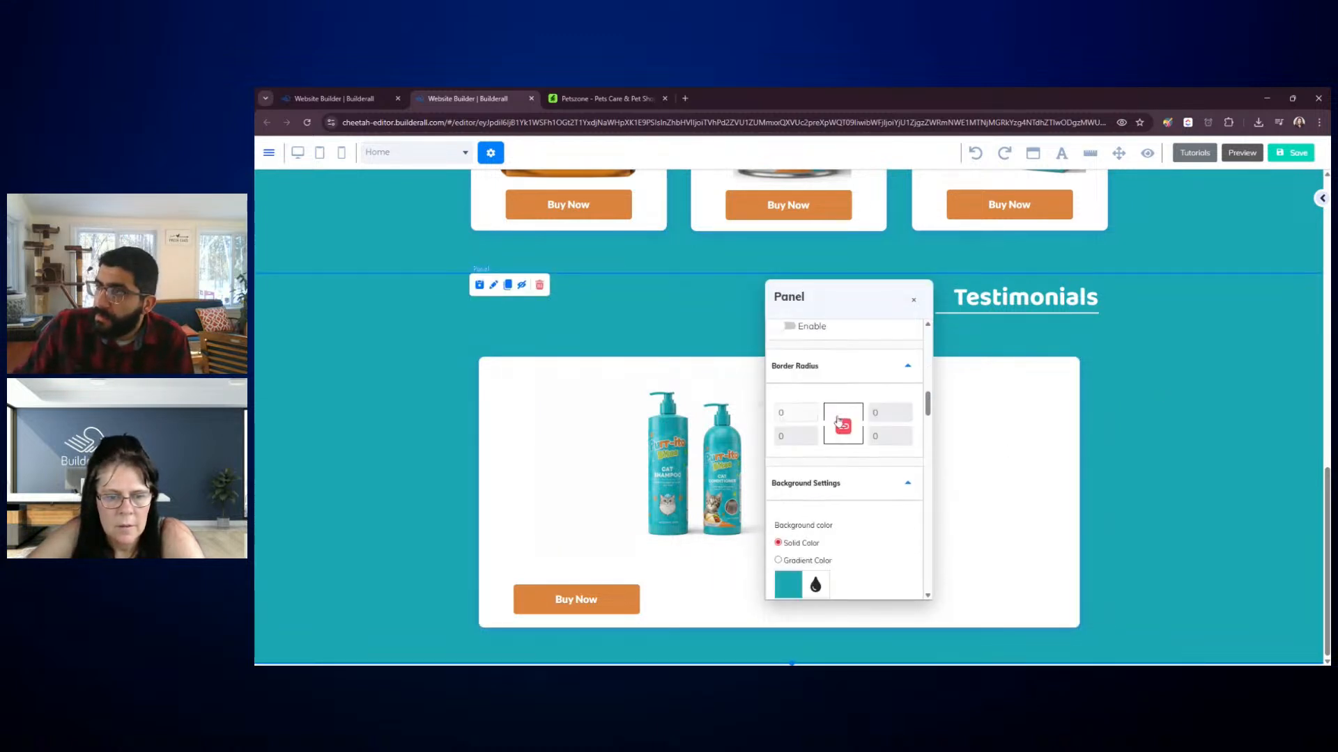
{"action": "left_click", "coordinate": [788, 420]}
{"action": "left_click_drag", "start_coordinate": [825, 512], "coordinate": [780, 438]}
{"action": "left_click", "coordinate": [1165, 451]}
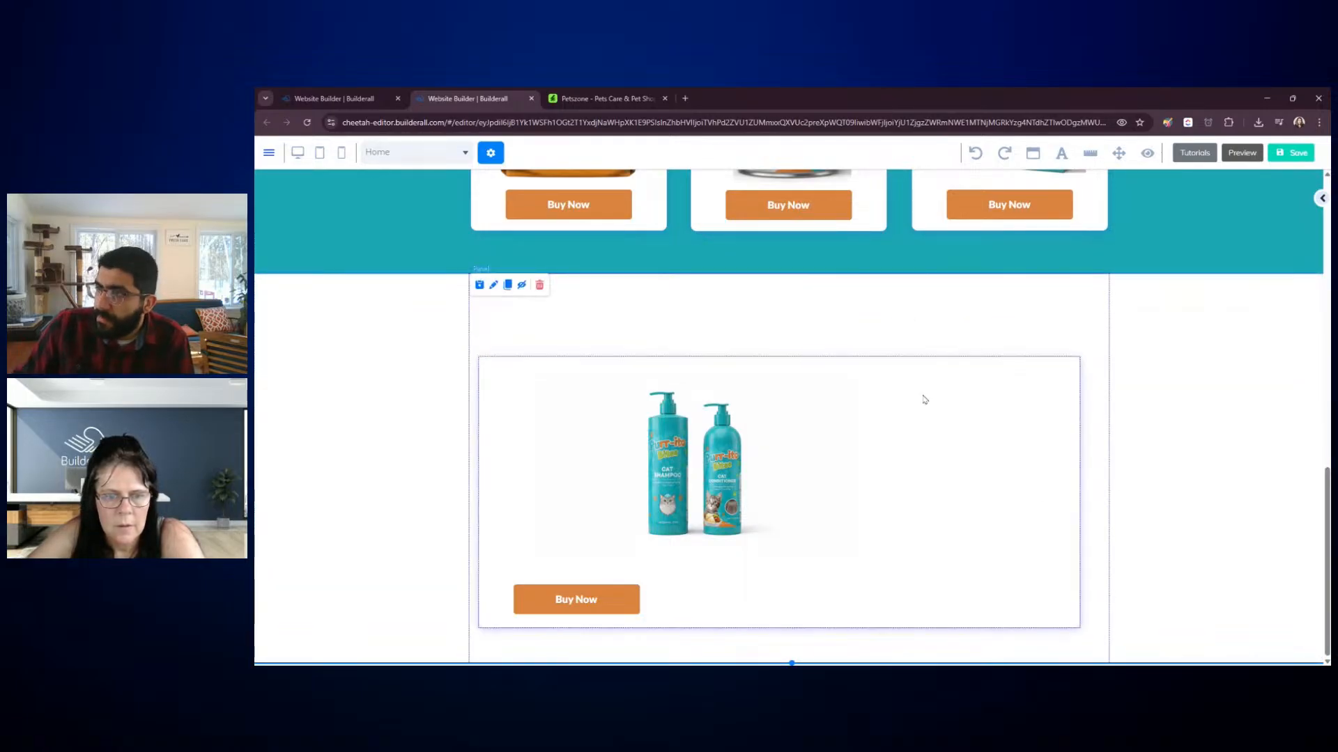
{"action": "left_click_drag", "start_coordinate": [923, 398], "coordinate": [924, 429]}
{"action": "left_click", "coordinate": [961, 291]}
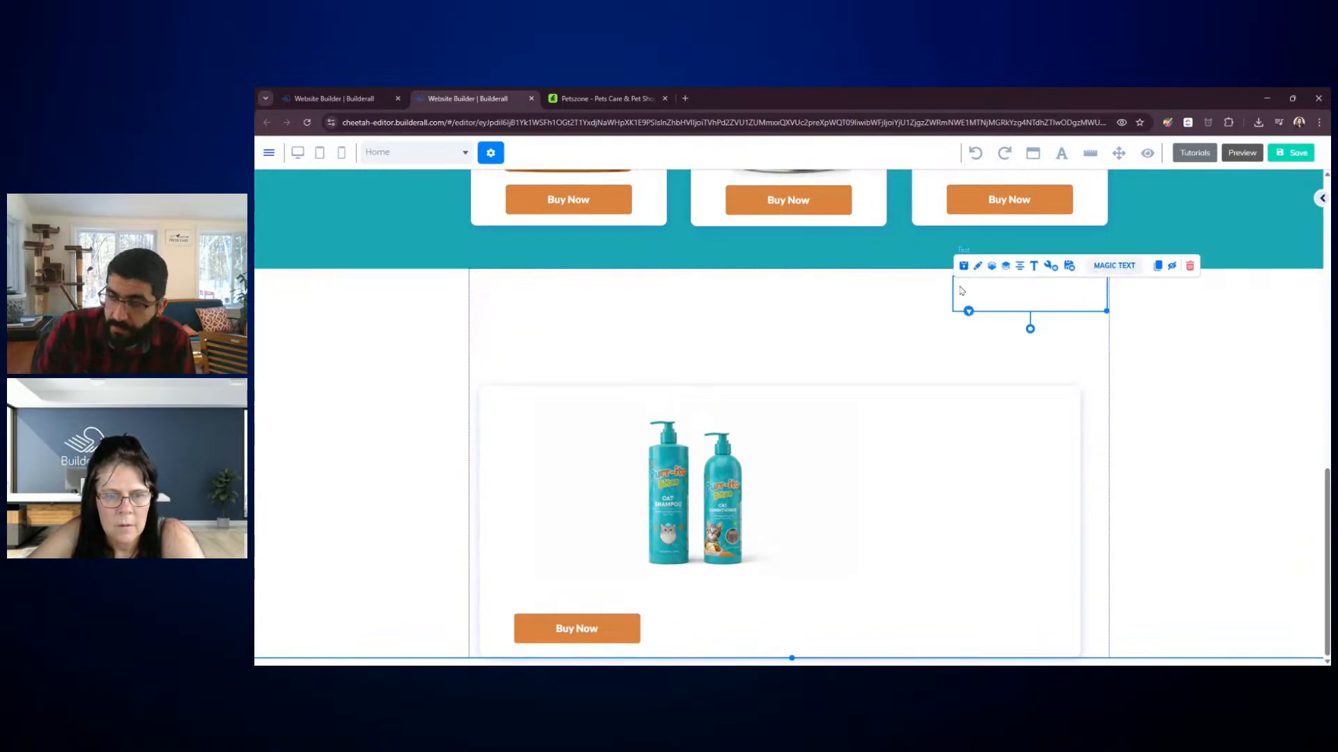
{"action": "left_click", "coordinate": [1036, 267]}
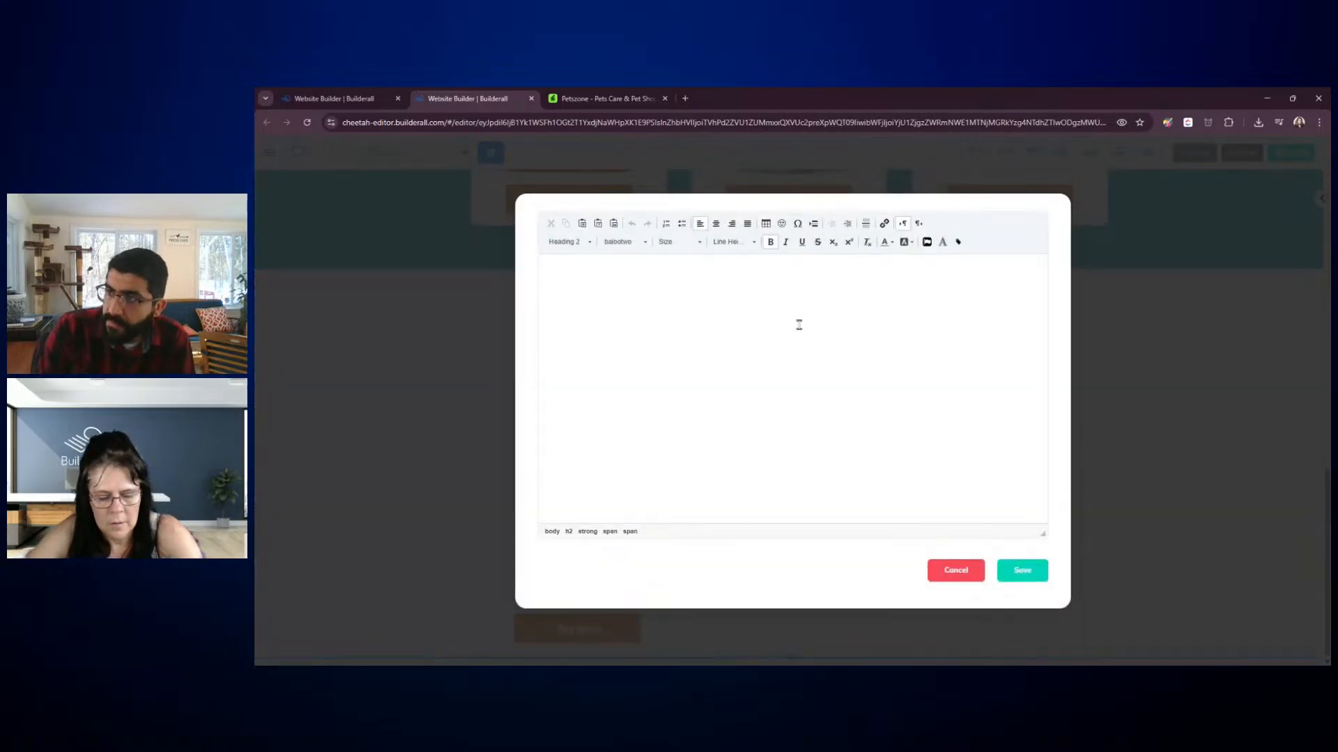
{"action": "left_click", "coordinate": [893, 243]}
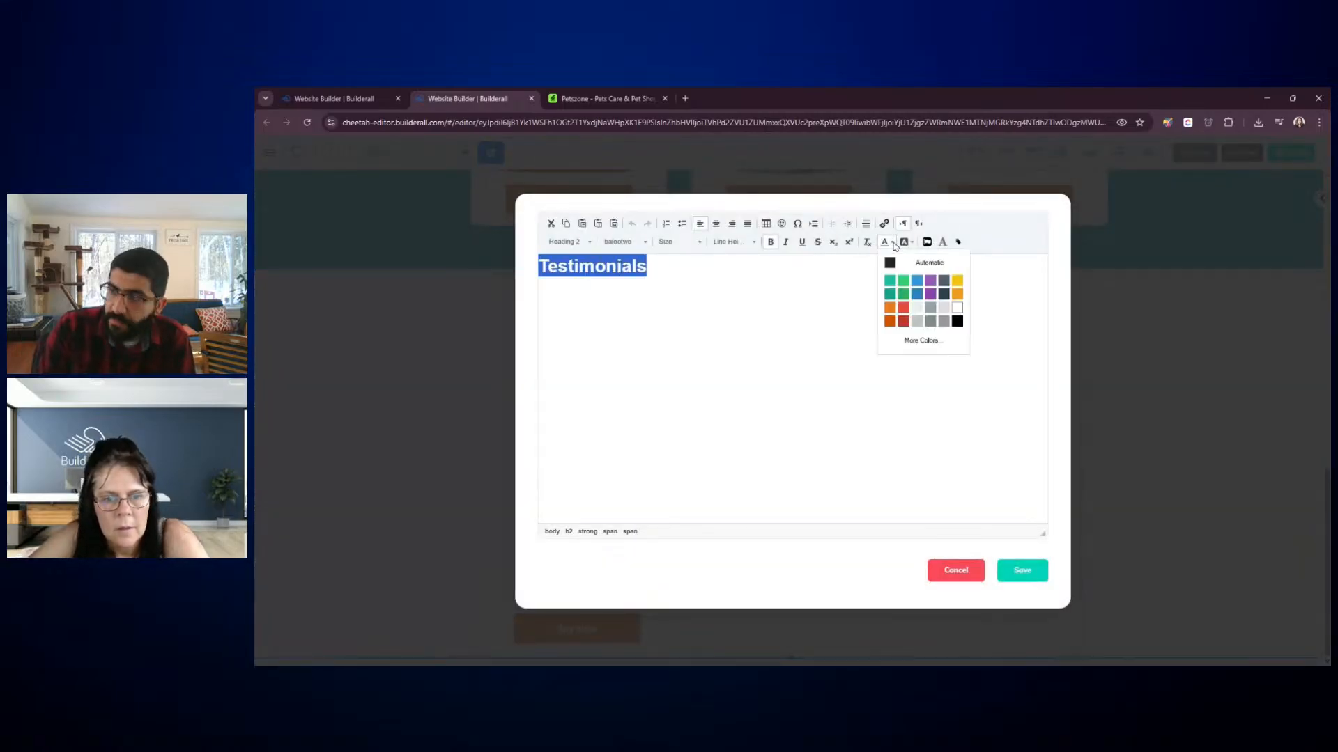
{"action": "left_click", "coordinate": [1219, 365]}
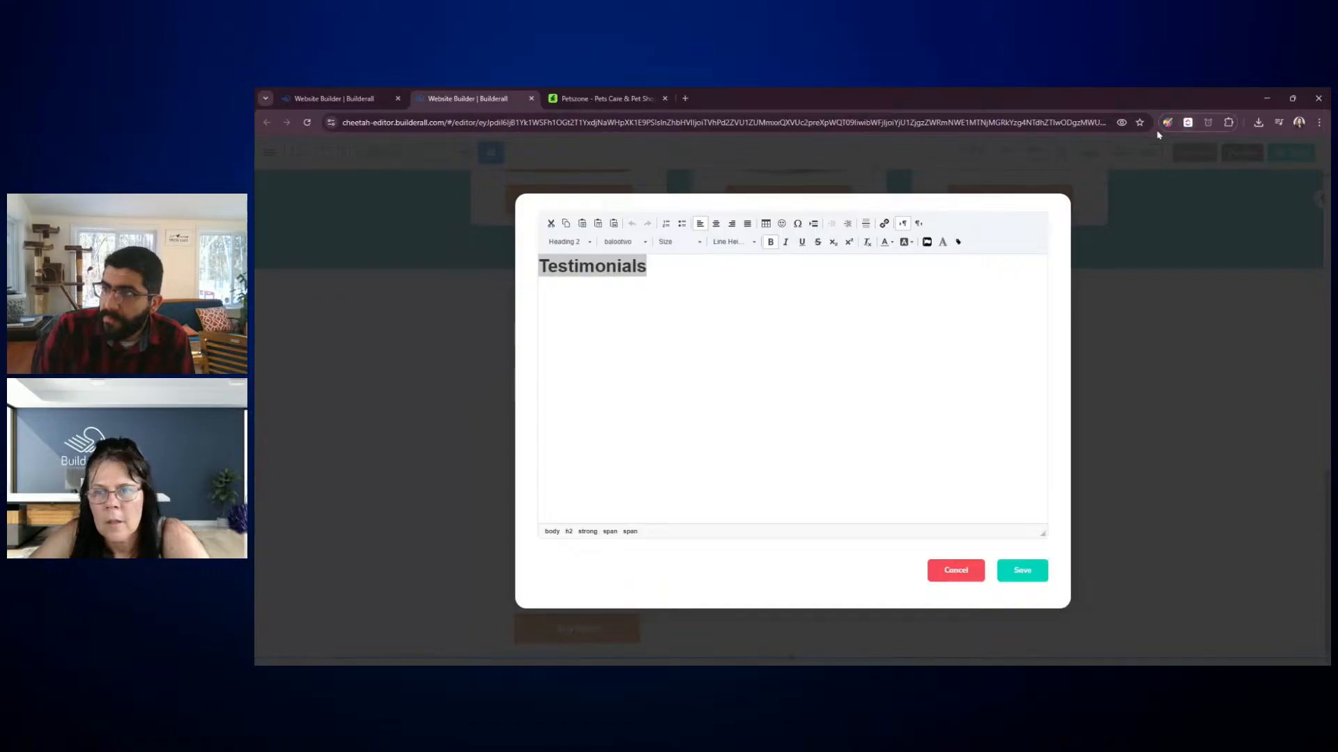
{"action": "left_click", "coordinate": [956, 570]}
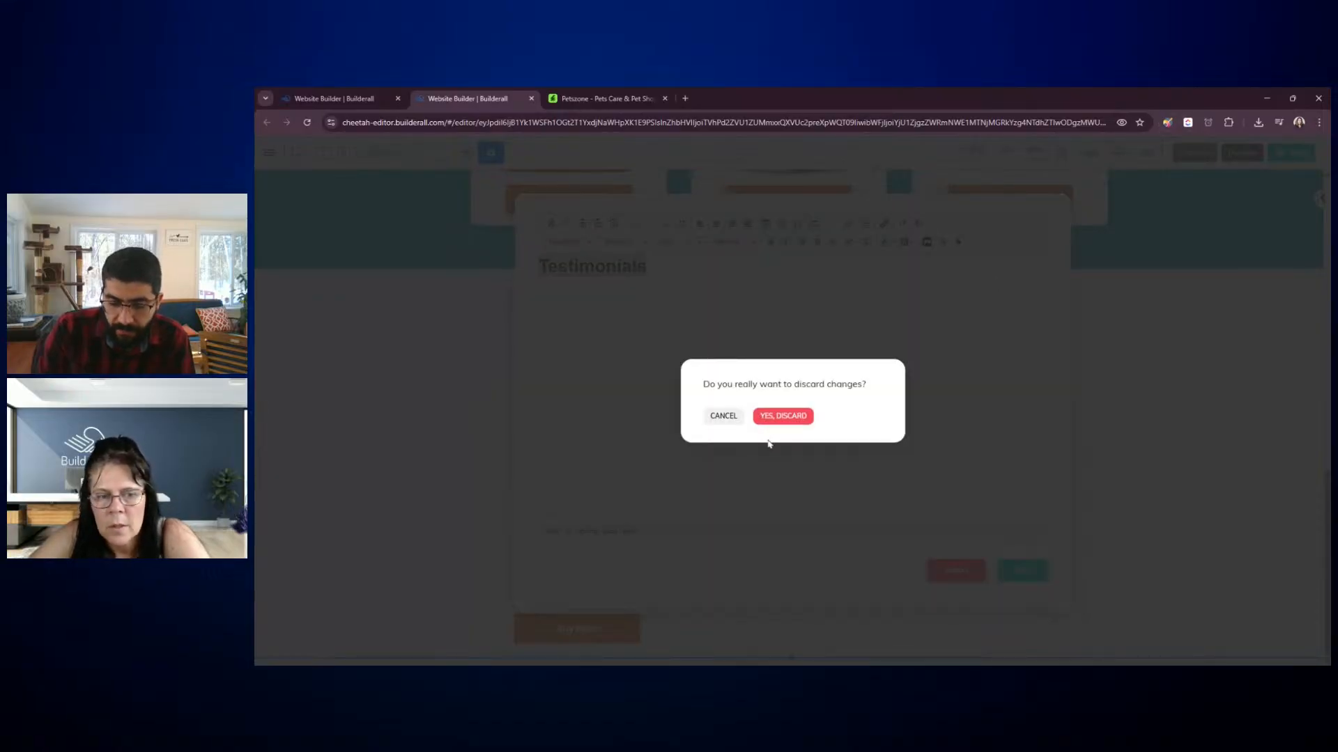
{"action": "left_click", "coordinate": [784, 416]}
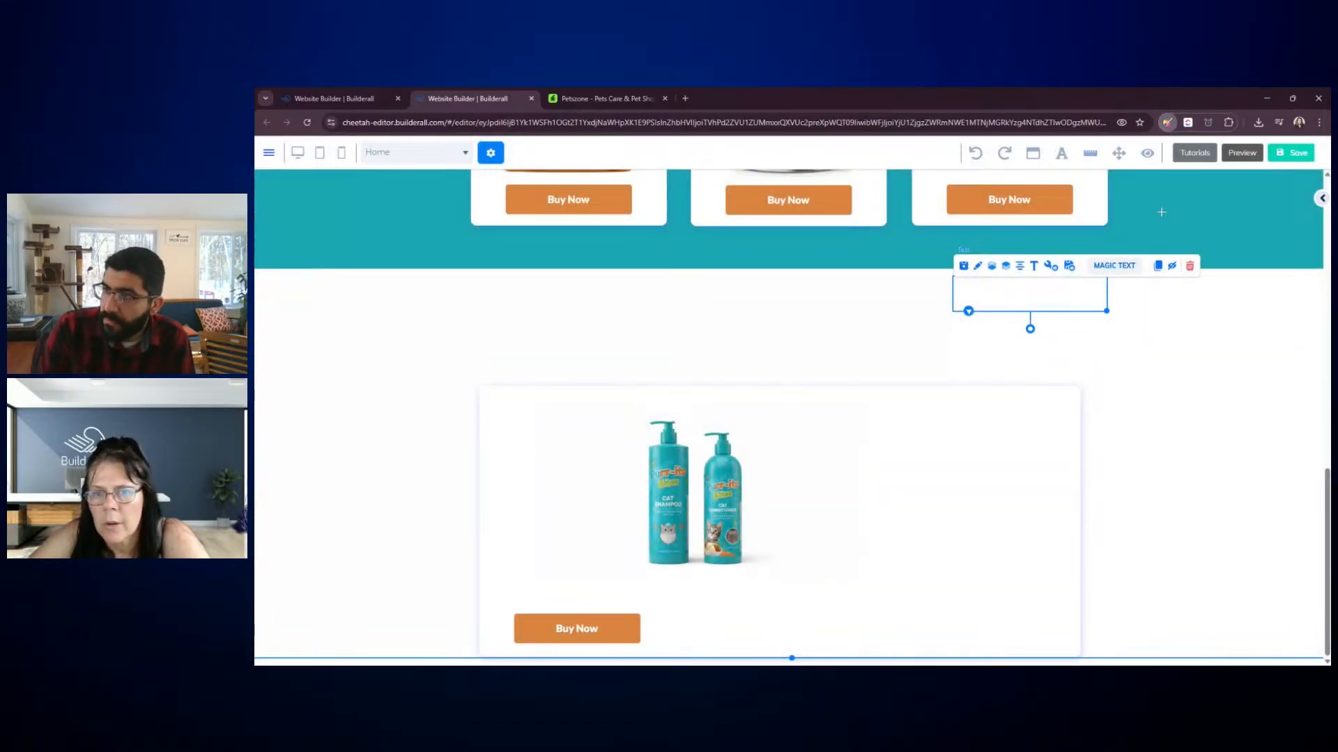
Sample the teal #1AA6B4 from the section above and apply it as the Testimonials heading's text color
{"action": "left_click", "coordinate": [1192, 246]}
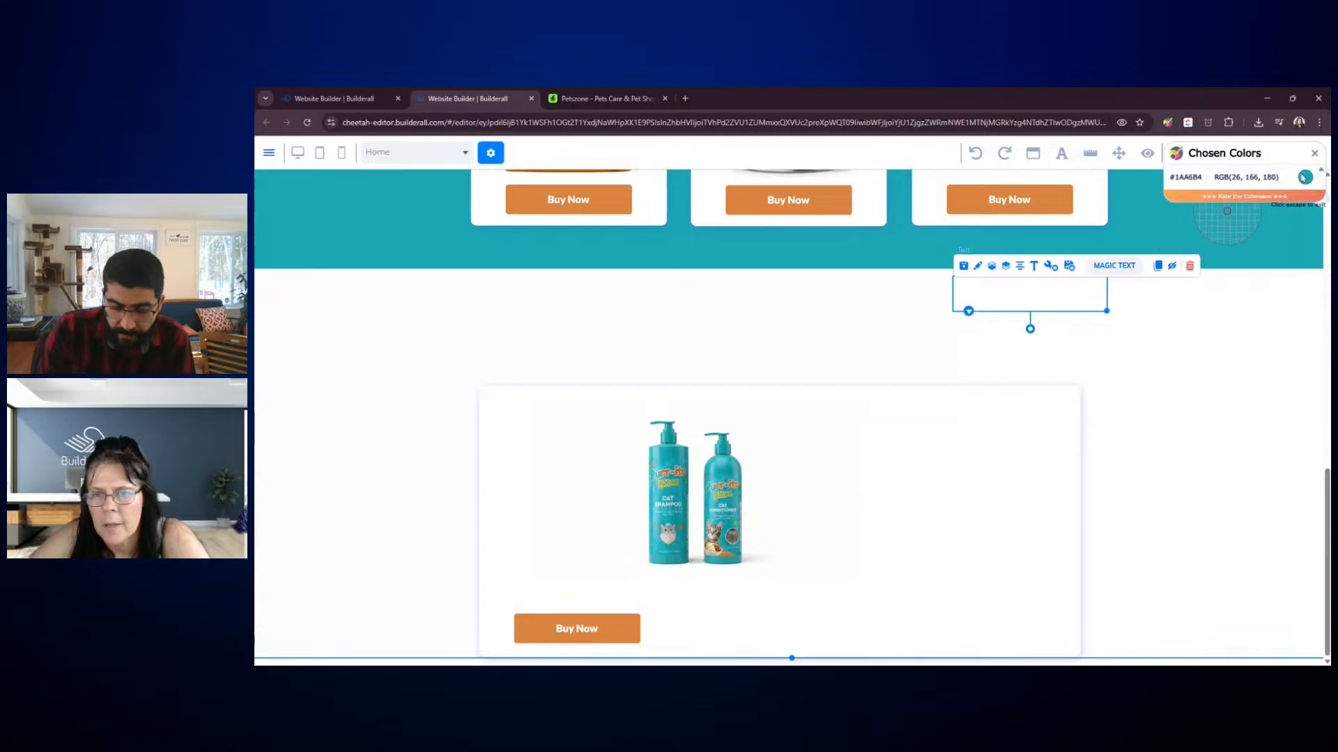
{"action": "left_click", "coordinate": [1314, 155]}
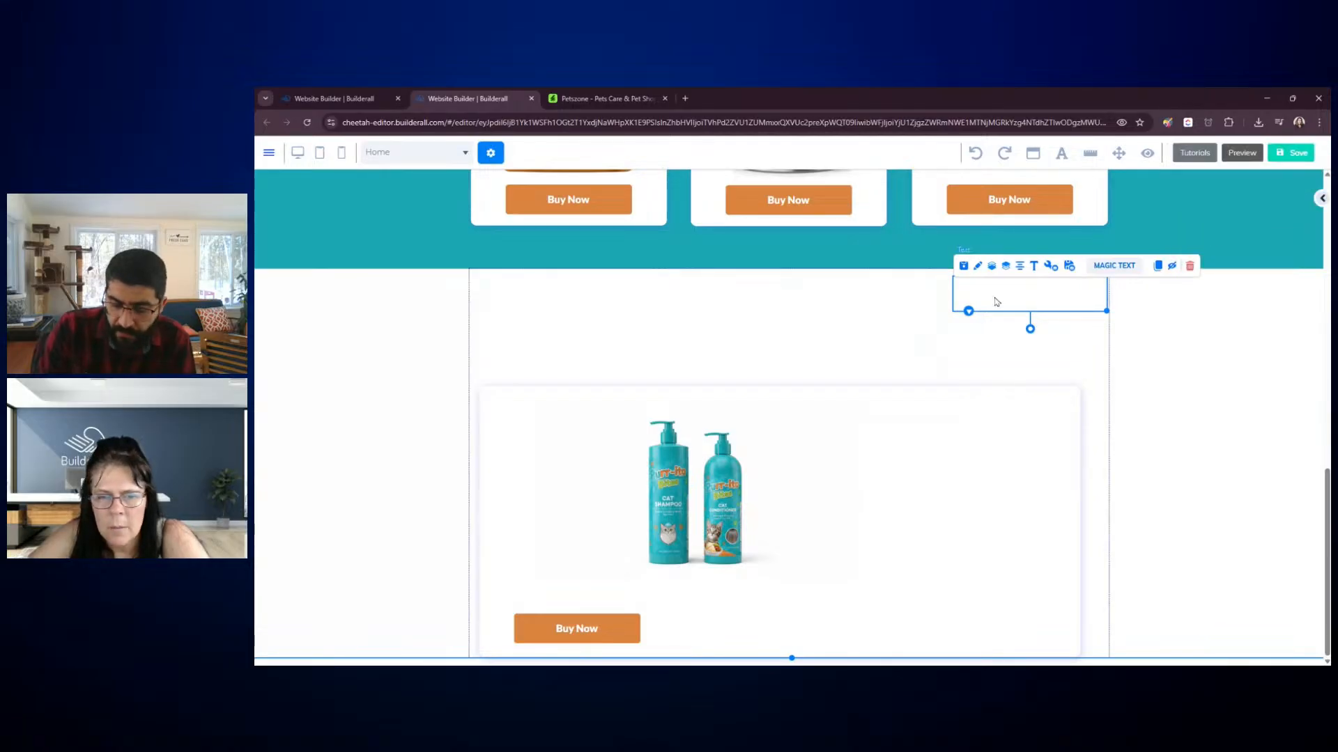
{"action": "left_click", "coordinate": [1033, 267]}
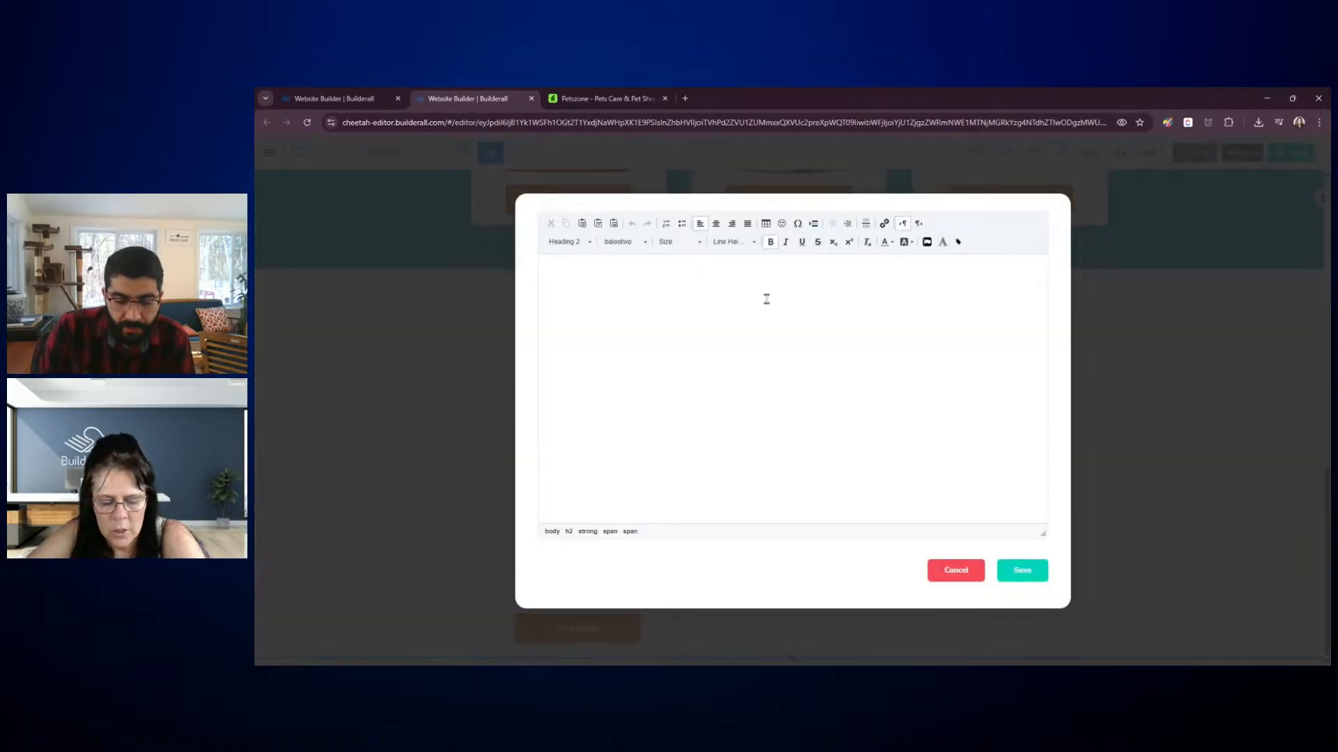
{"action": "left_click", "coordinate": [893, 247]}
{"action": "left_click", "coordinate": [932, 340]}
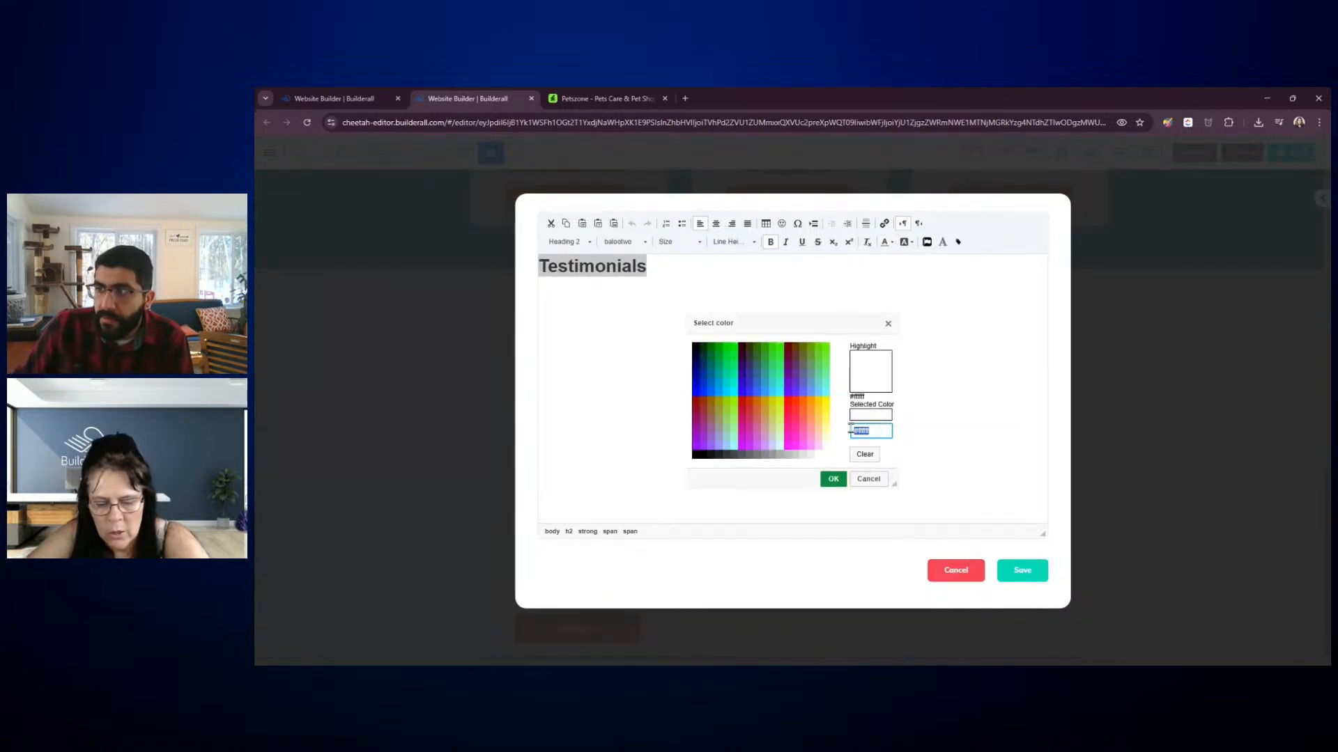
{"action": "left_click", "coordinate": [834, 478]}
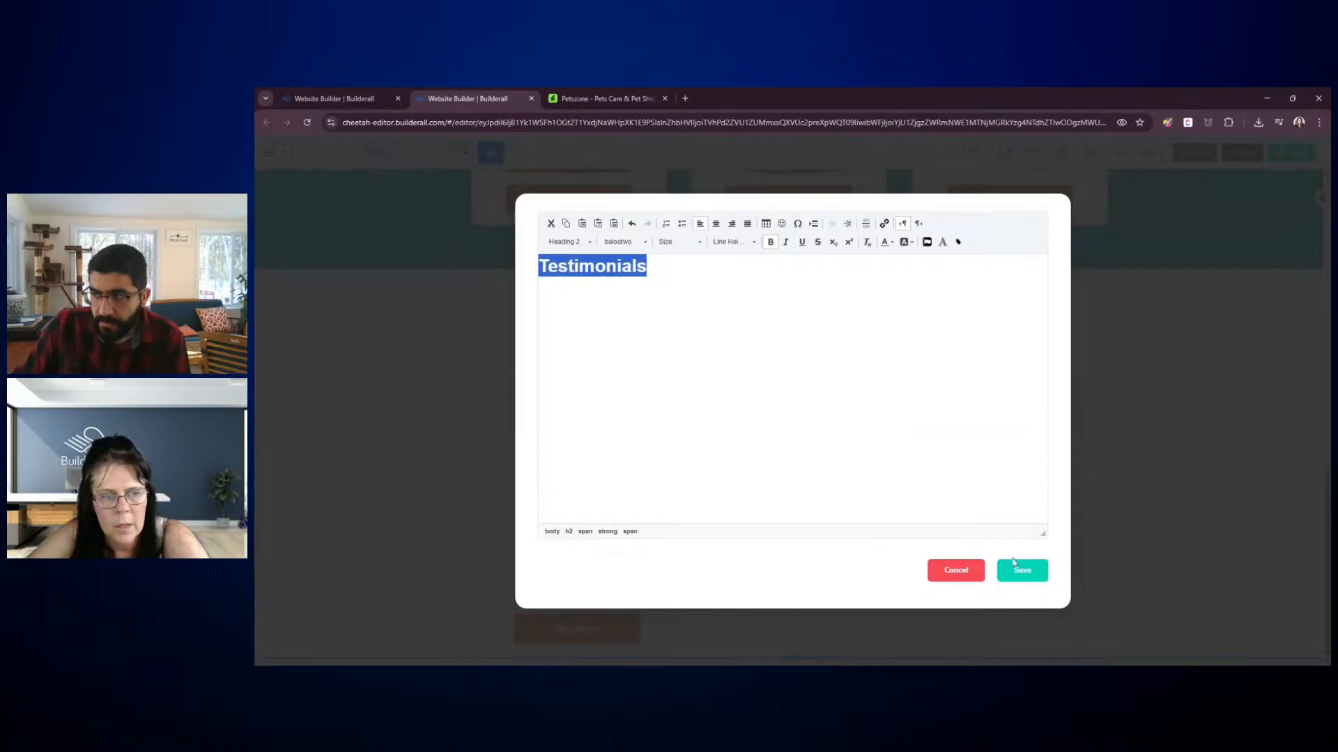
{"action": "left_click", "coordinate": [1020, 571]}
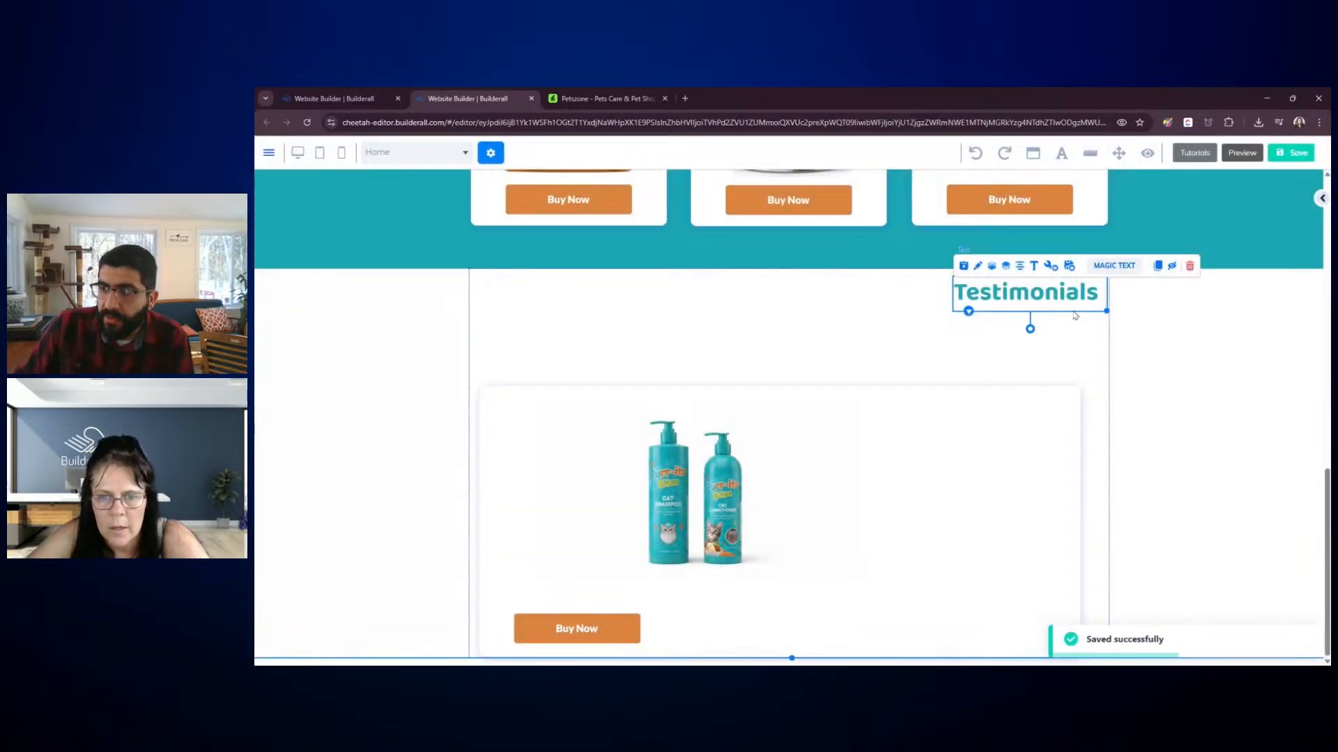
Set the border color of the line under the Testimonials heading to the saved teal swatch
{"action": "left_click", "coordinate": [937, 312]}
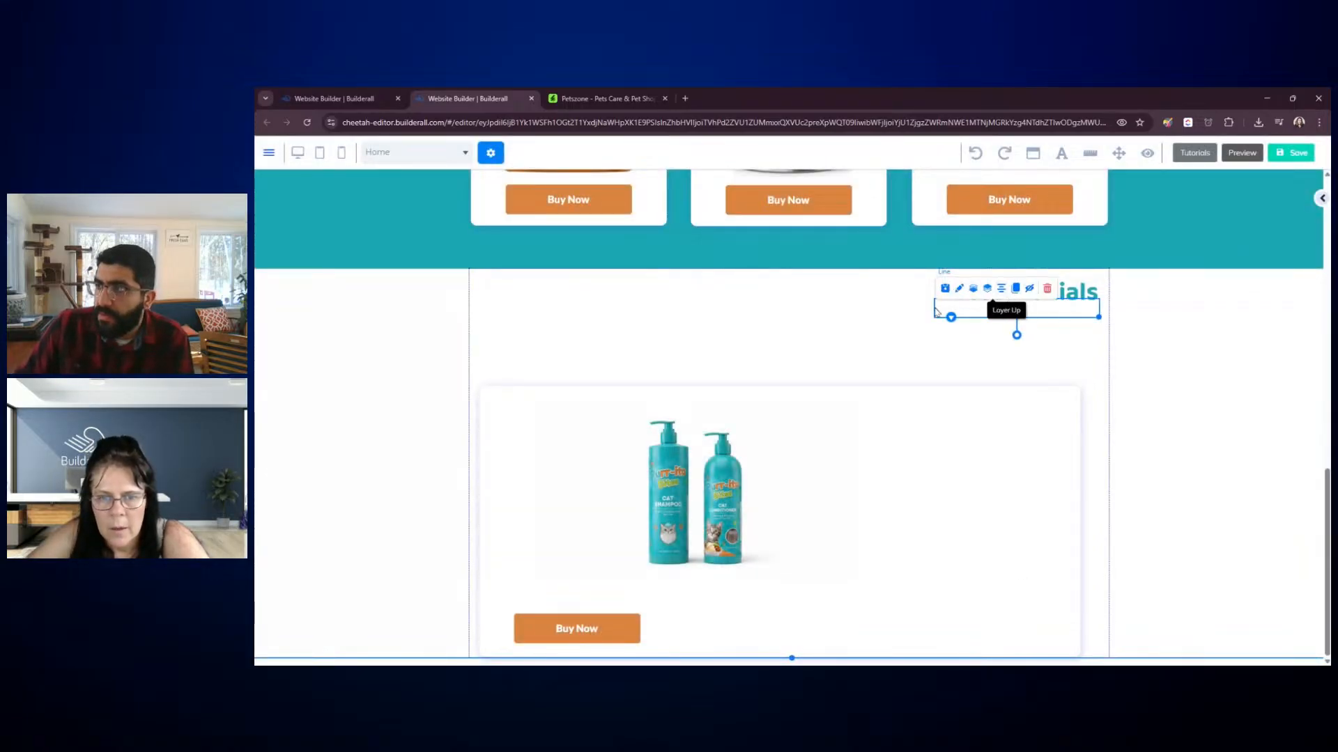
{"action": "left_click", "coordinate": [959, 287]}
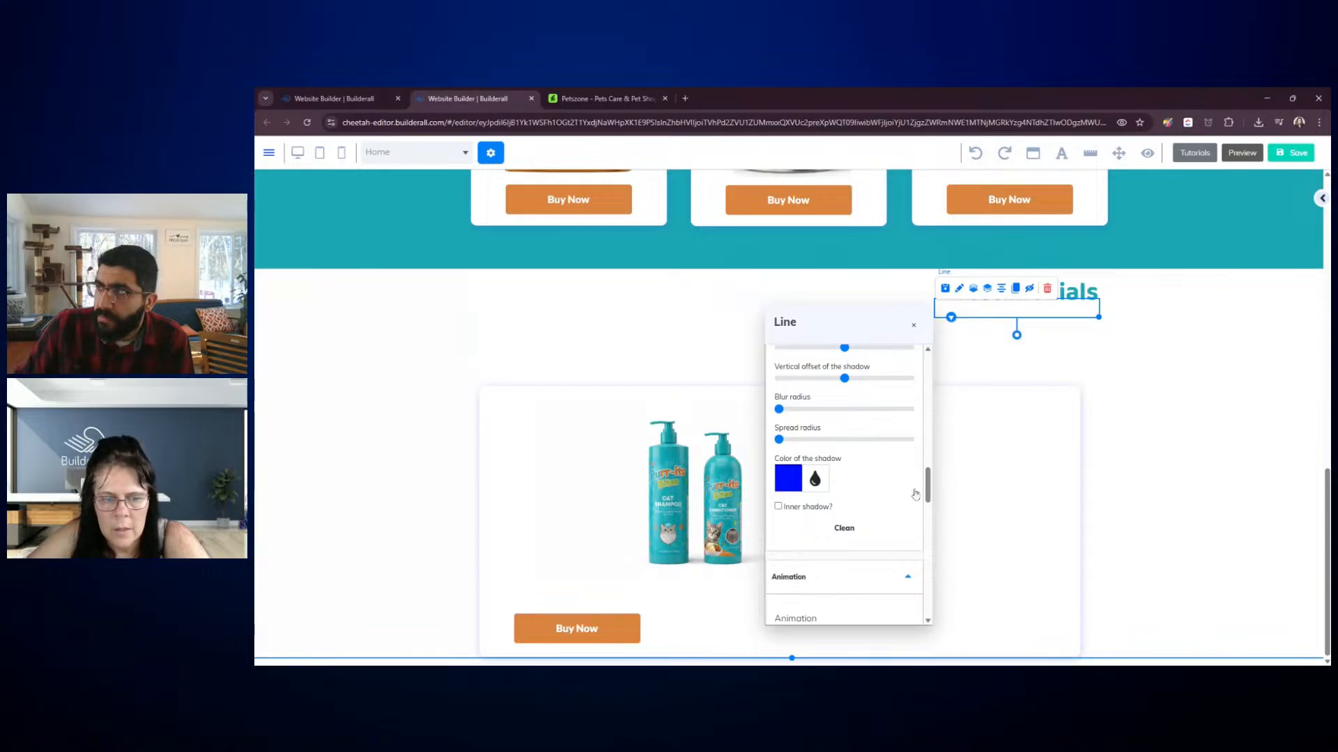
{"action": "left_click_drag", "start_coordinate": [928, 487], "coordinate": [946, 409]}
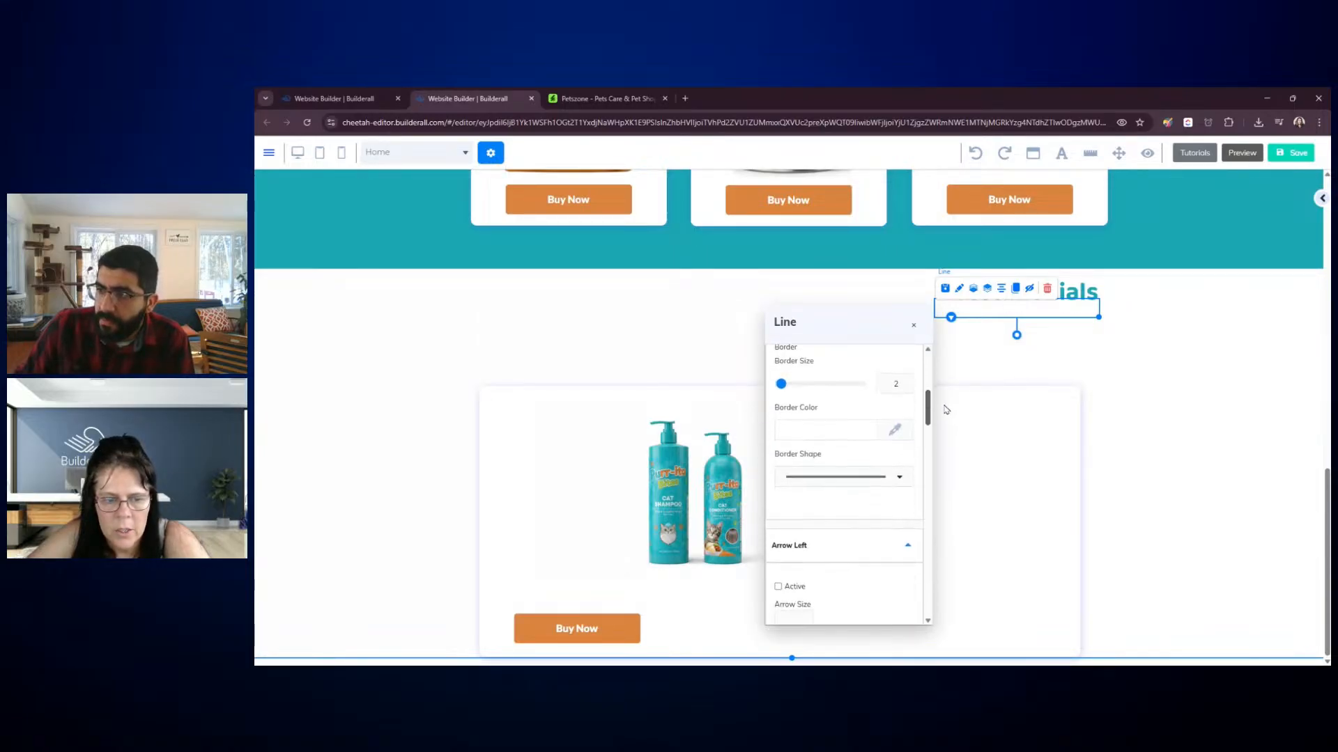
{"action": "left_click", "coordinate": [820, 428]}
{"action": "scroll", "coordinate": [826, 453], "scroll_direction": "down", "scroll_amount": 2}
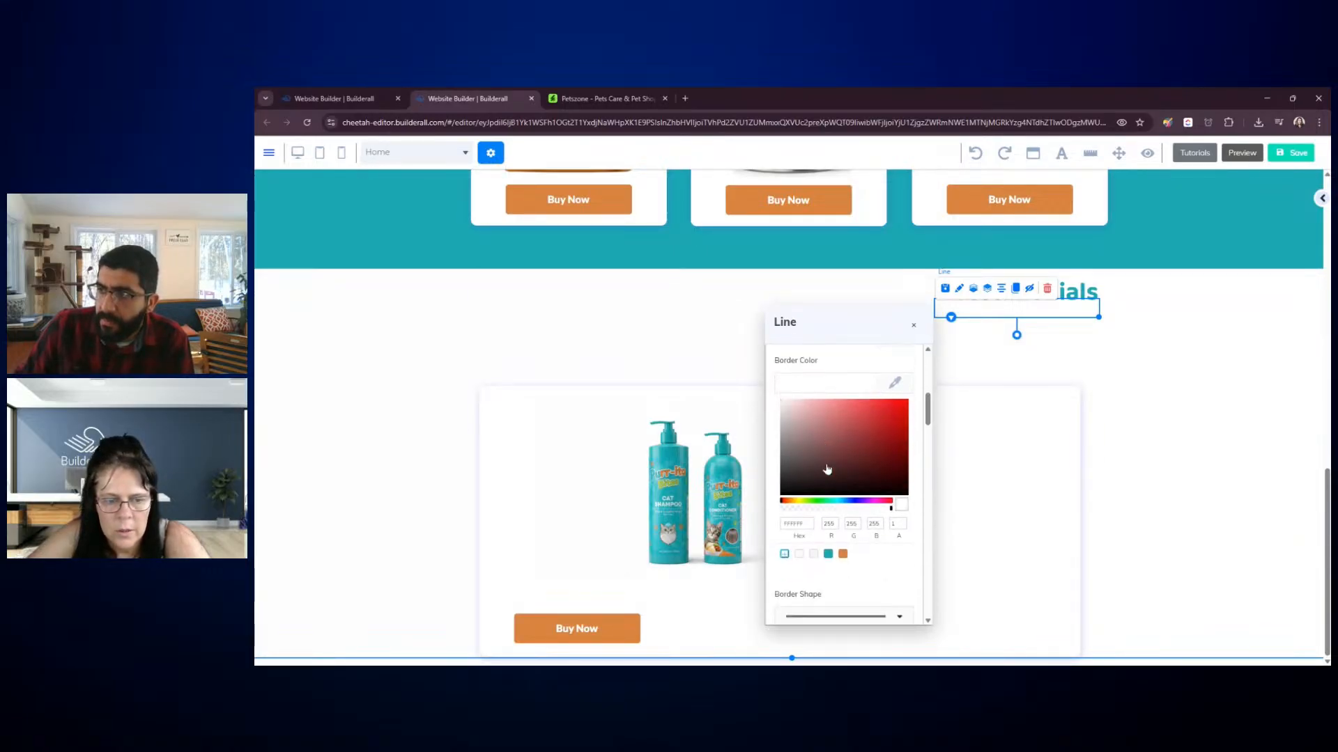
{"action": "left_click", "coordinate": [829, 489]}
{"action": "left_click", "coordinate": [1154, 472]}
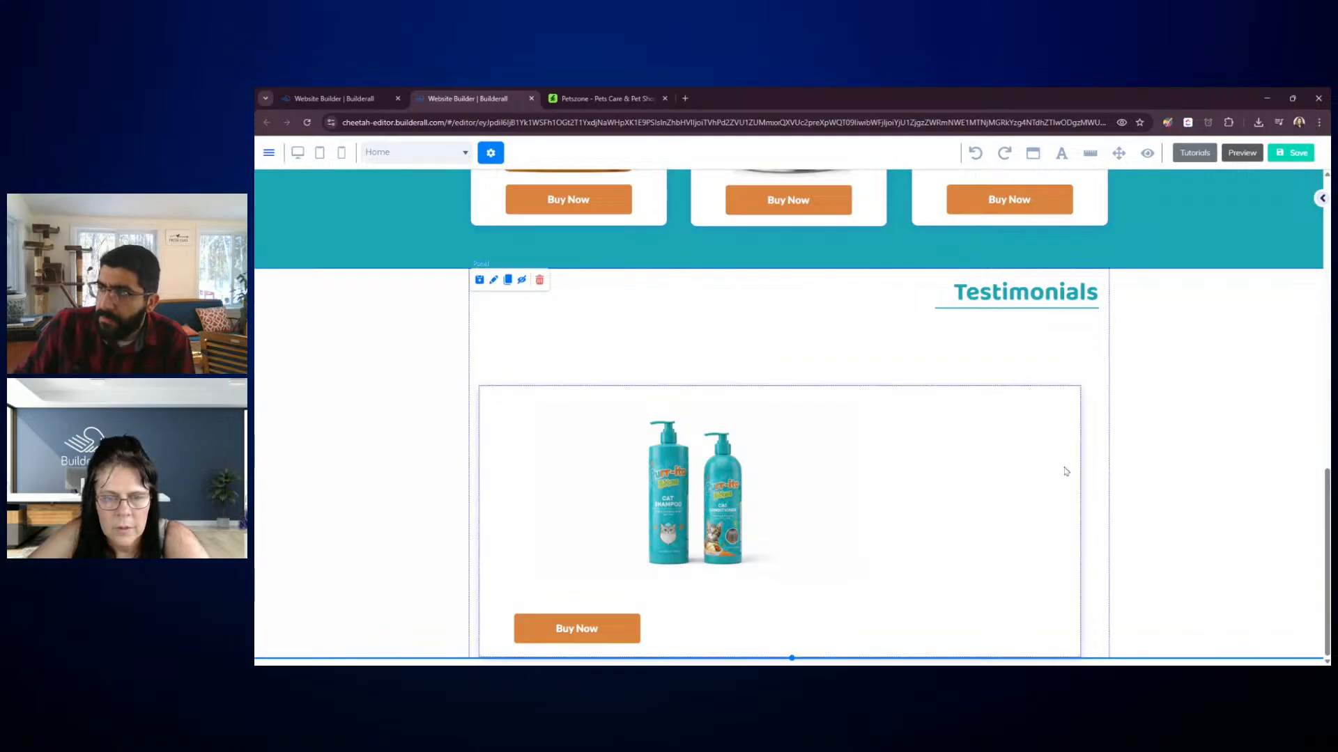
Move the white card up closer to the Testimonials heading and widen it to line up with the heading underline's right end
{"action": "left_click_drag", "start_coordinate": [1062, 467], "coordinate": [1058, 419]}
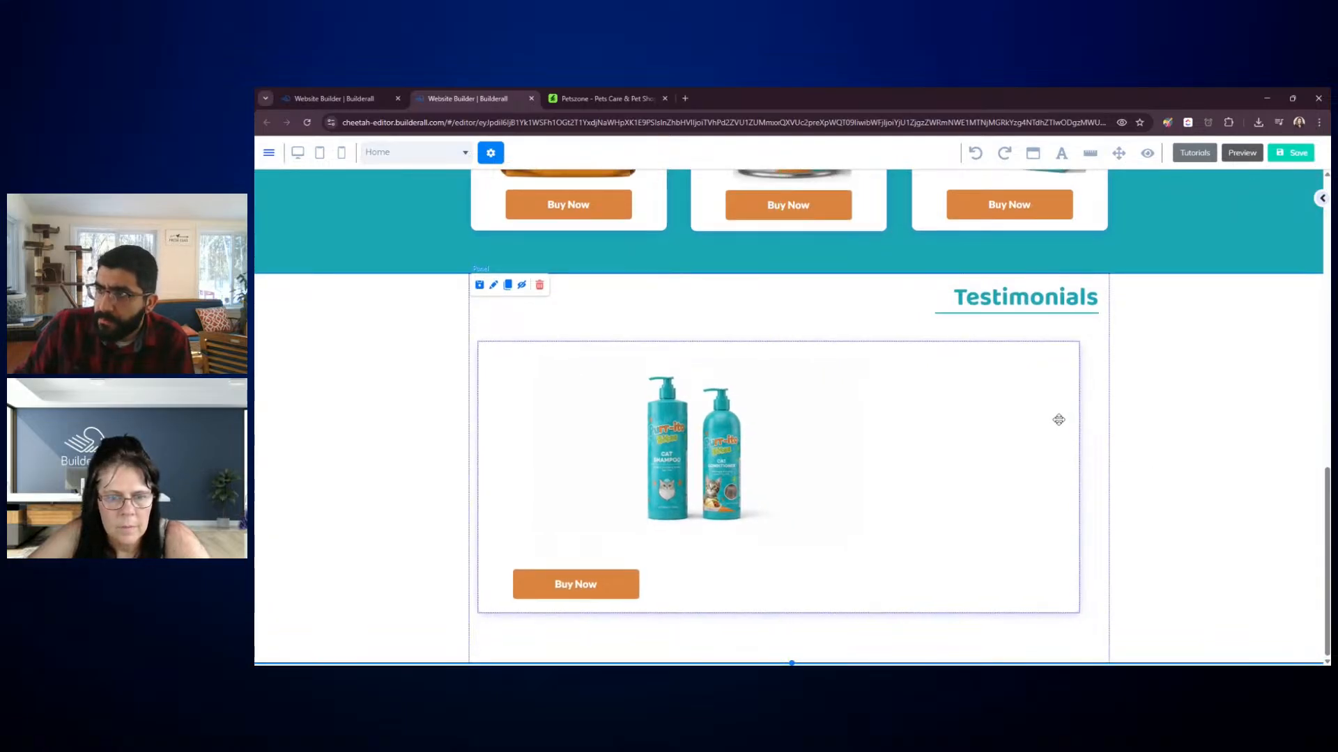
{"action": "left_click", "coordinate": [1058, 420]}
{"action": "left_click_drag", "start_coordinate": [1078, 611], "coordinate": [1094, 604]}
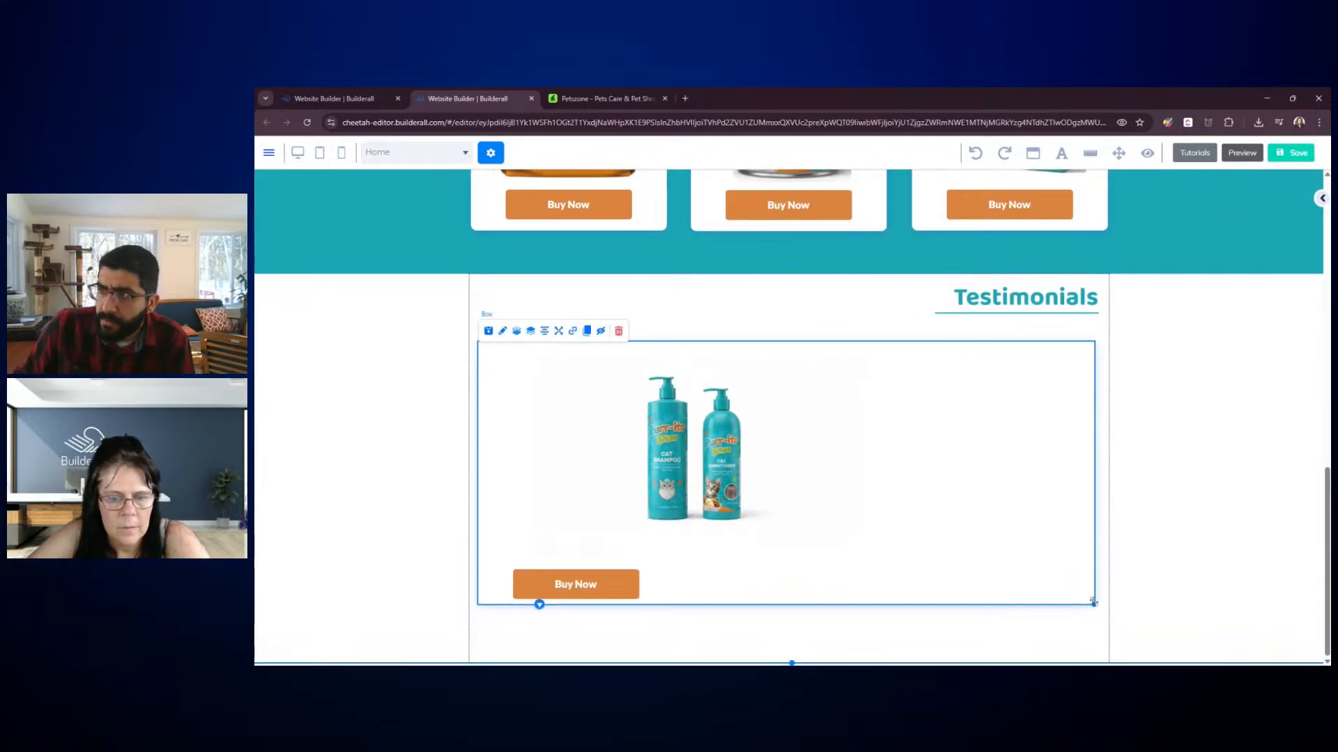
Move the shampoo bottles image left so the bottles sit in the left part of the white card
{"action": "left_click", "coordinate": [707, 468]}
{"action": "left_click_drag", "start_coordinate": [707, 468], "coordinate": [585, 462]}
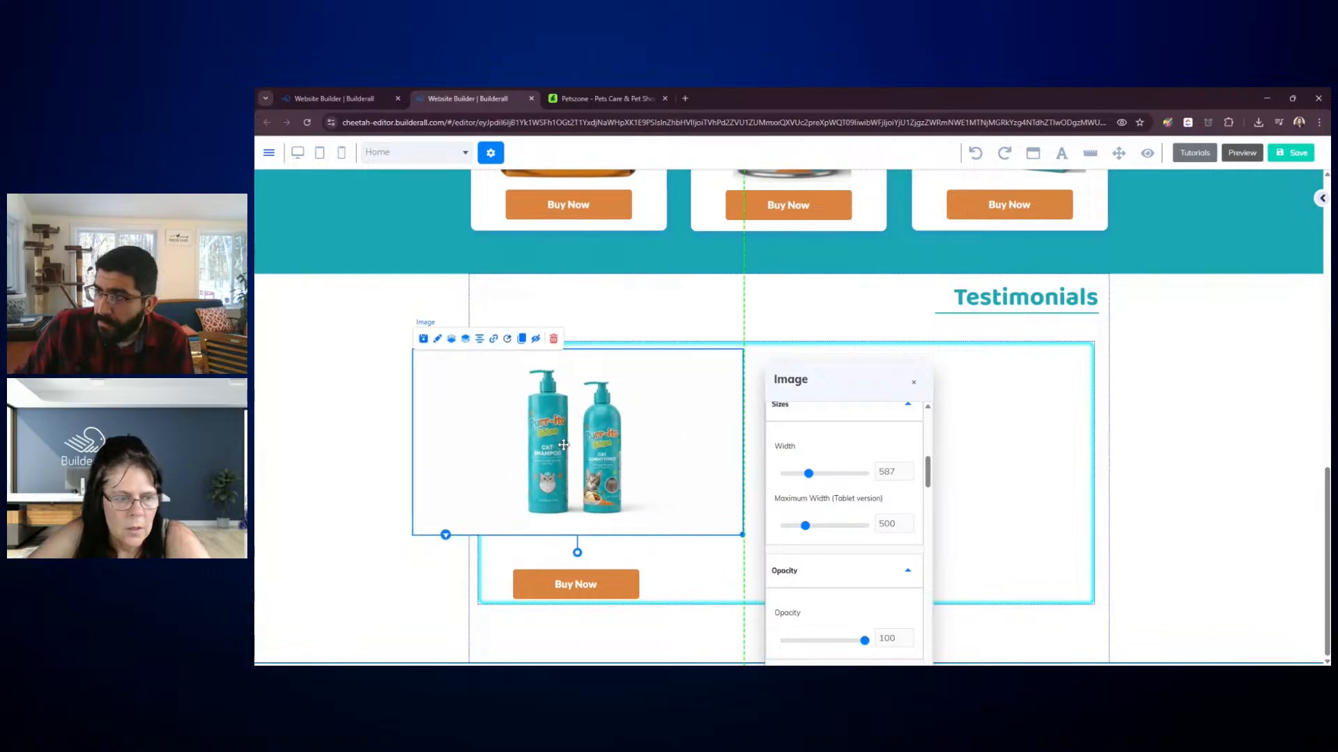
{"action": "left_click", "coordinate": [982, 494]}
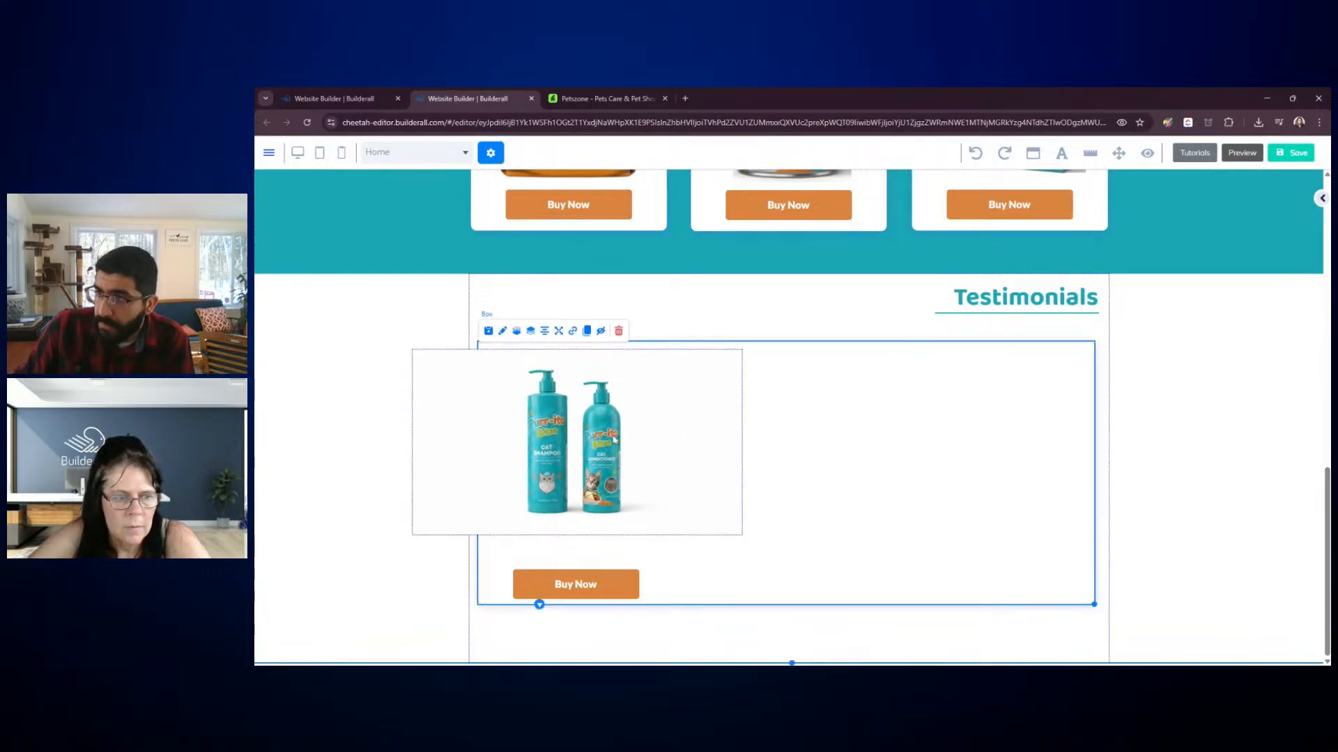
From the shampoo image's settings, find the Whisk file in My Files and open it in the image editor
{"action": "left_click", "coordinate": [724, 429]}
{"action": "left_click_drag", "start_coordinate": [803, 390], "coordinate": [829, 301]}
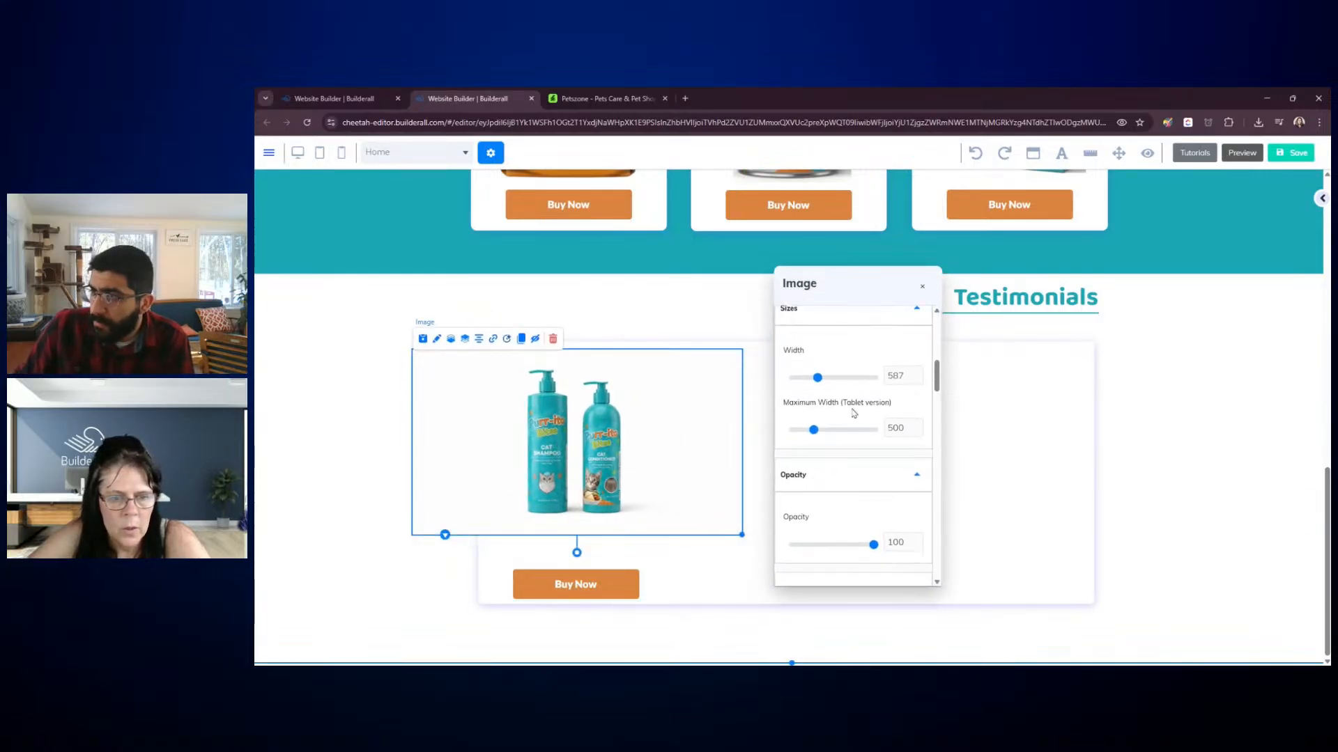
{"action": "scroll", "coordinate": [853, 411], "scroll_direction": "down", "scroll_amount": 3}
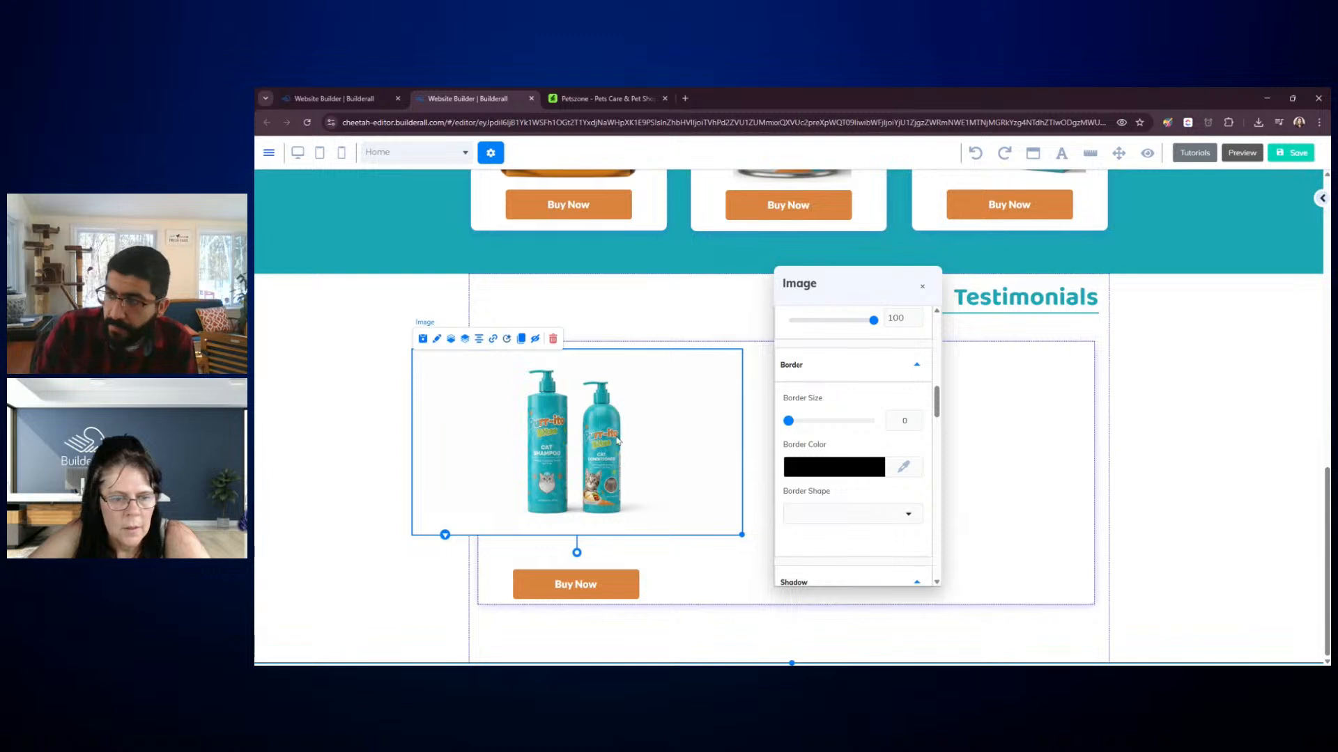
{"action": "scroll", "coordinate": [864, 418], "scroll_direction": "down", "scroll_amount": 5}
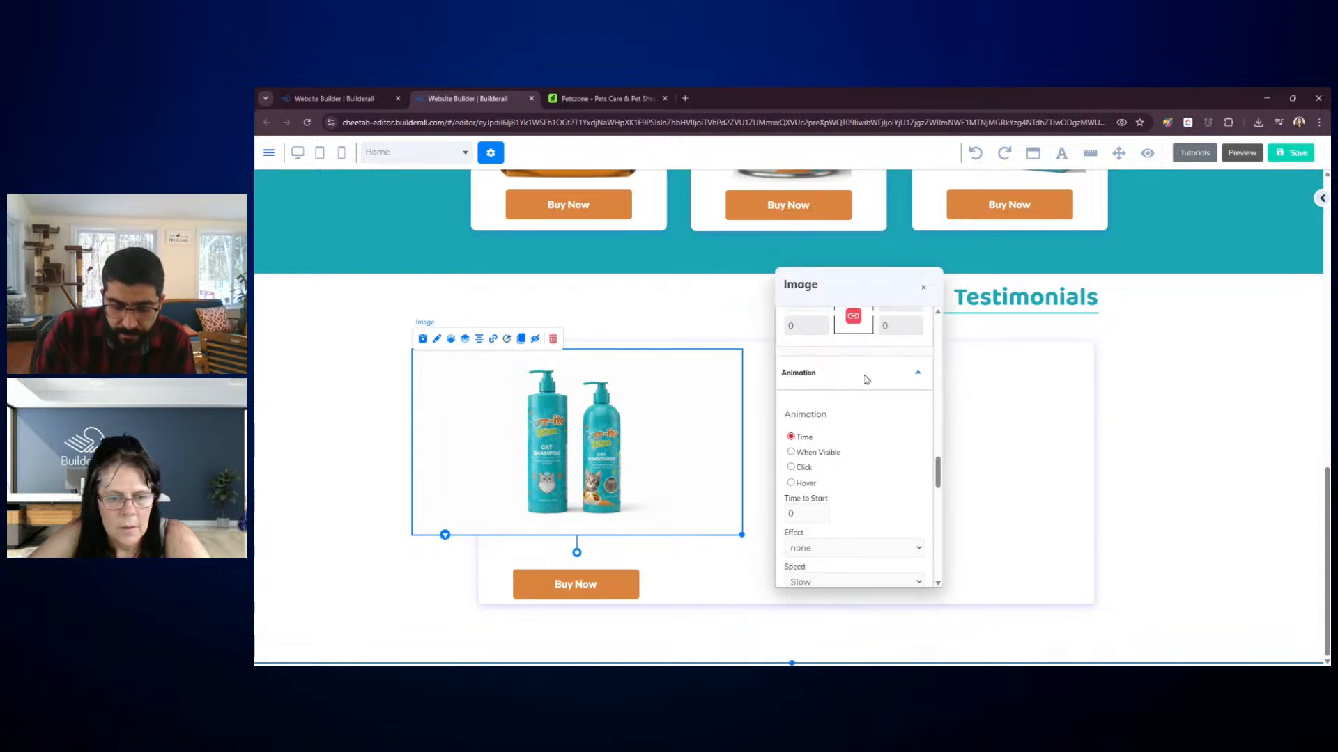
{"action": "scroll", "coordinate": [866, 380], "scroll_direction": "down", "scroll_amount": 8}
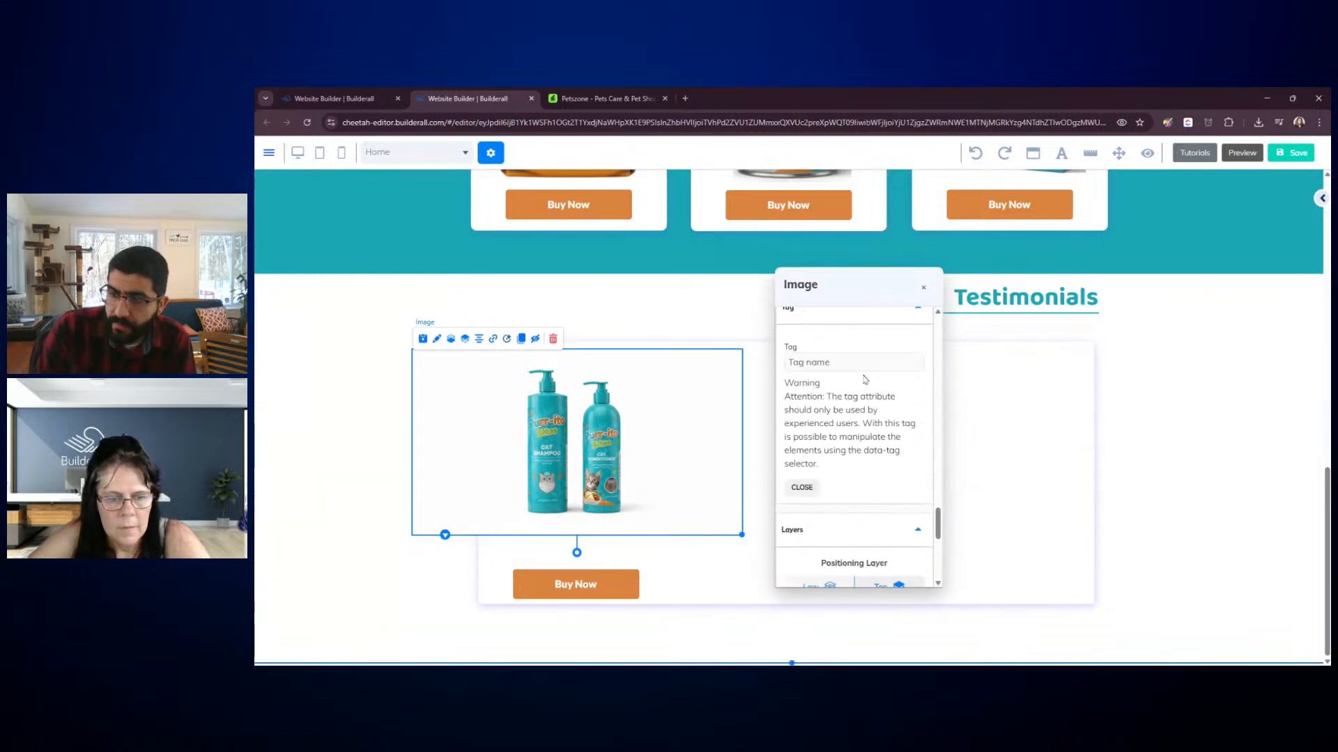
{"action": "scroll", "coordinate": [864, 382], "scroll_direction": "up", "scroll_amount": 15}
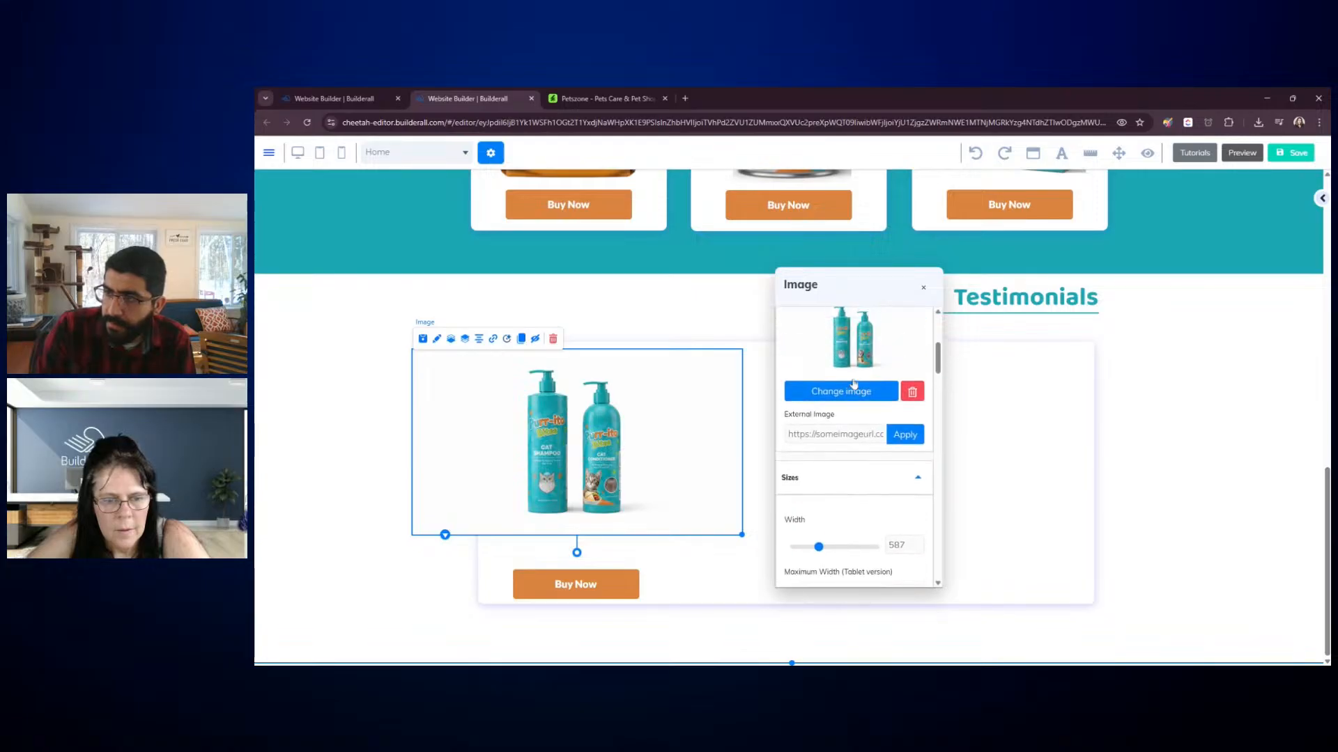
{"action": "left_click", "coordinate": [853, 389]}
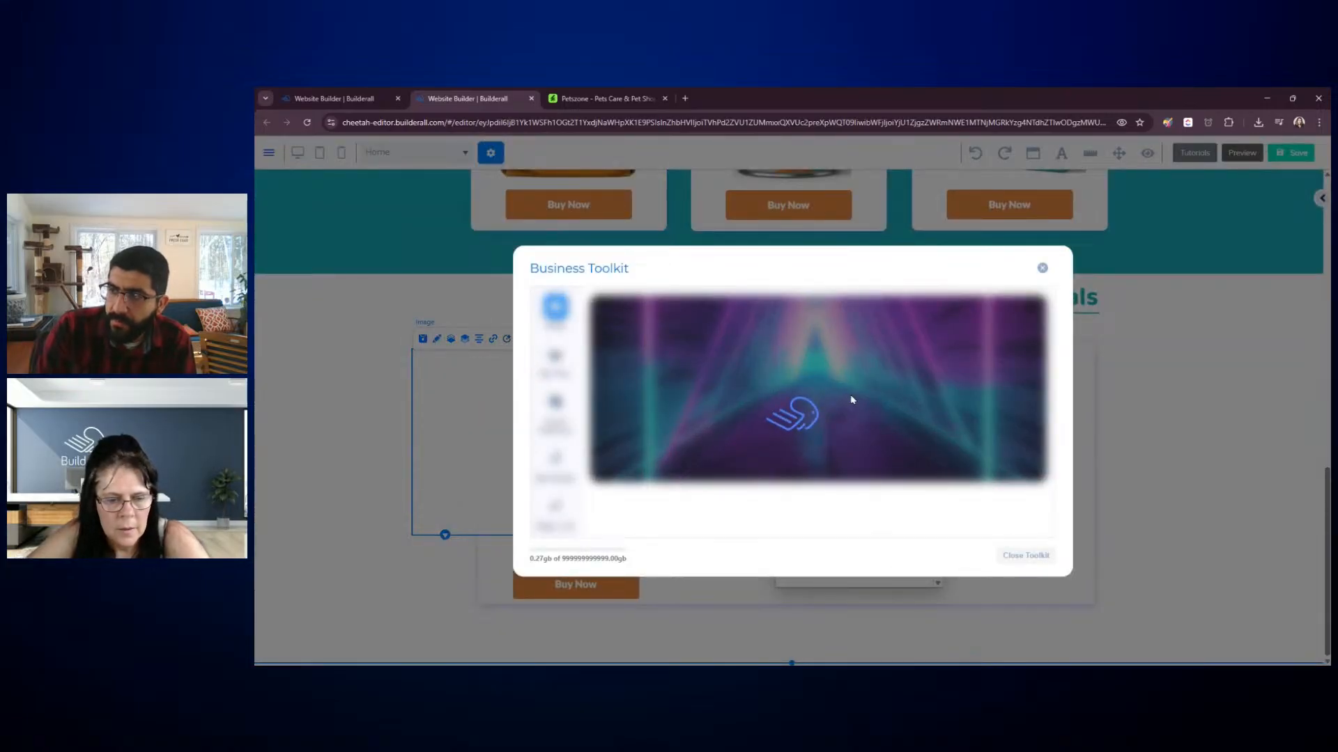
{"action": "left_click", "coordinate": [876, 482]}
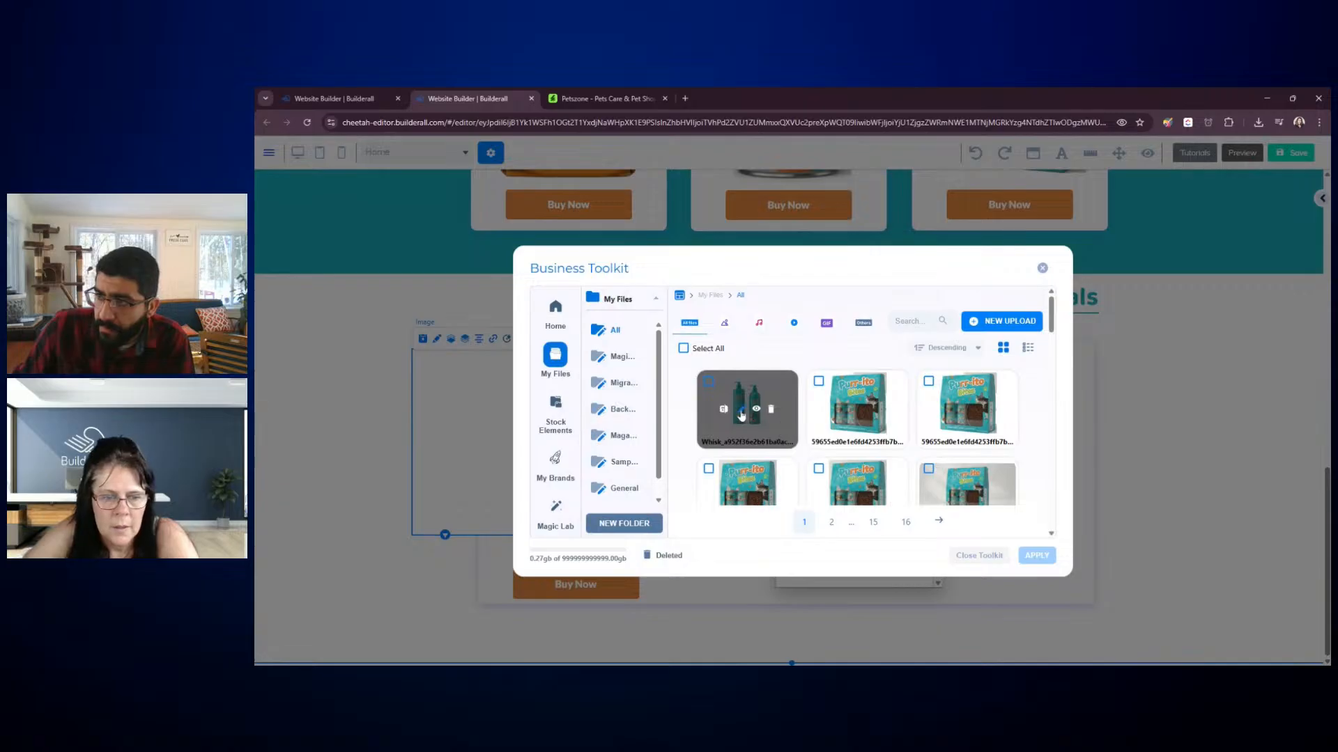
{"action": "left_click", "coordinate": [742, 412]}
Crop the image with a custom frame closely around the two bottles and save the edit as a new file
{"action": "left_click", "coordinate": [946, 524]}
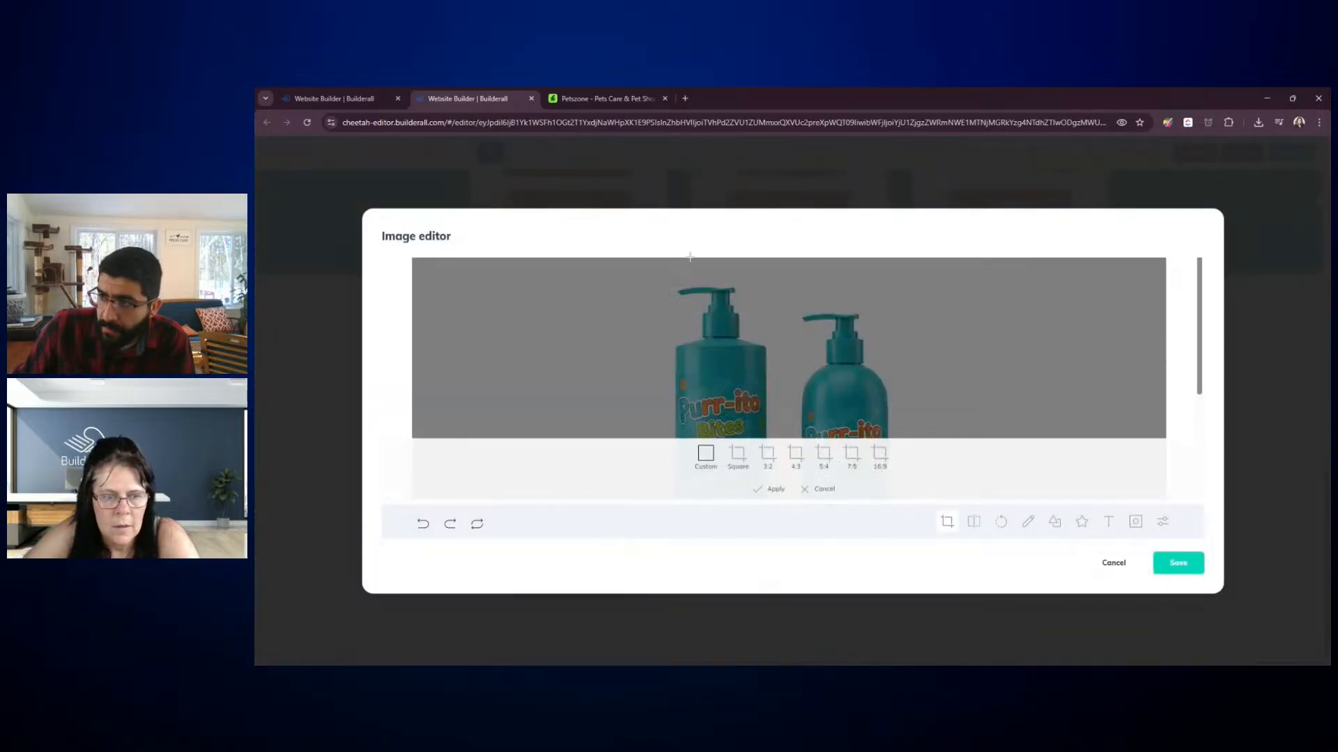
{"action": "left_click_drag", "start_coordinate": [652, 276], "coordinate": [911, 450]}
{"action": "scroll", "coordinate": [939, 377], "scroll_direction": "down", "scroll_amount": 2}
{"action": "left_click_drag", "start_coordinate": [783, 277], "coordinate": [790, 477]}
{"action": "left_click", "coordinate": [765, 491]}
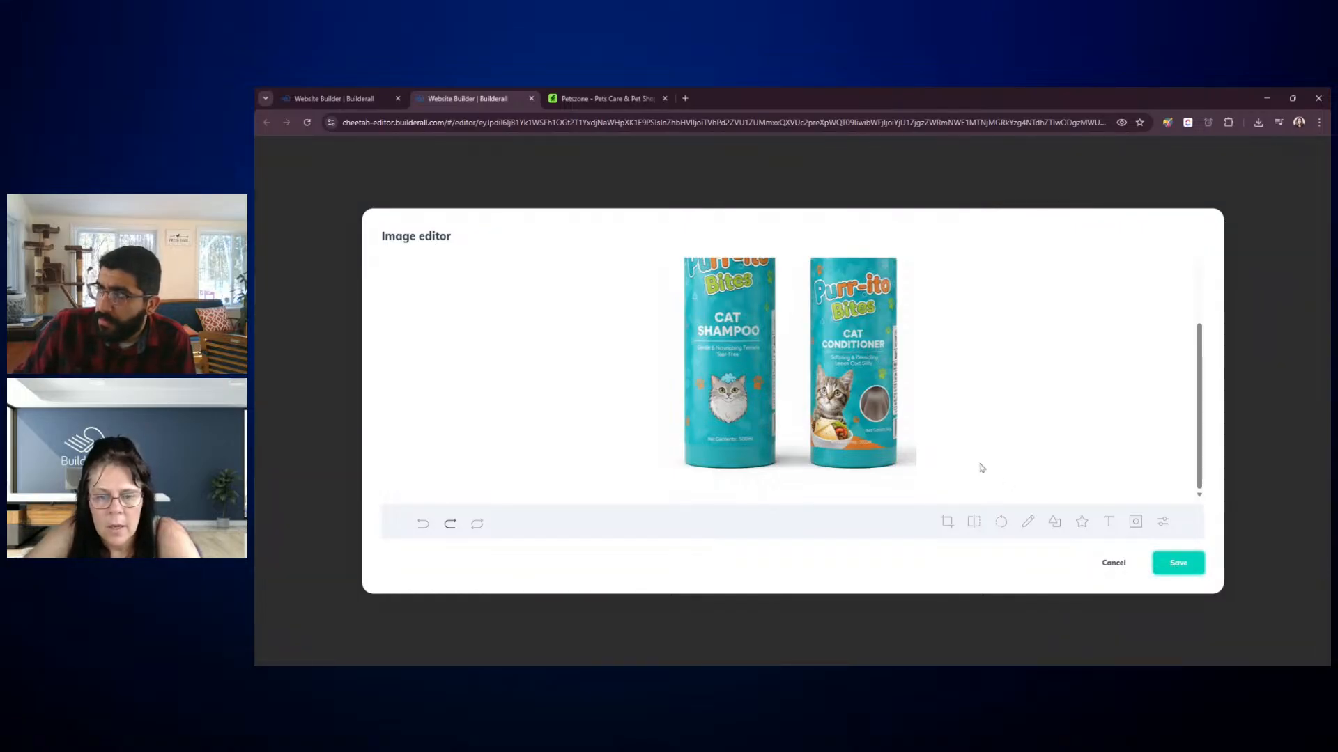
{"action": "left_click", "coordinate": [1189, 567]}
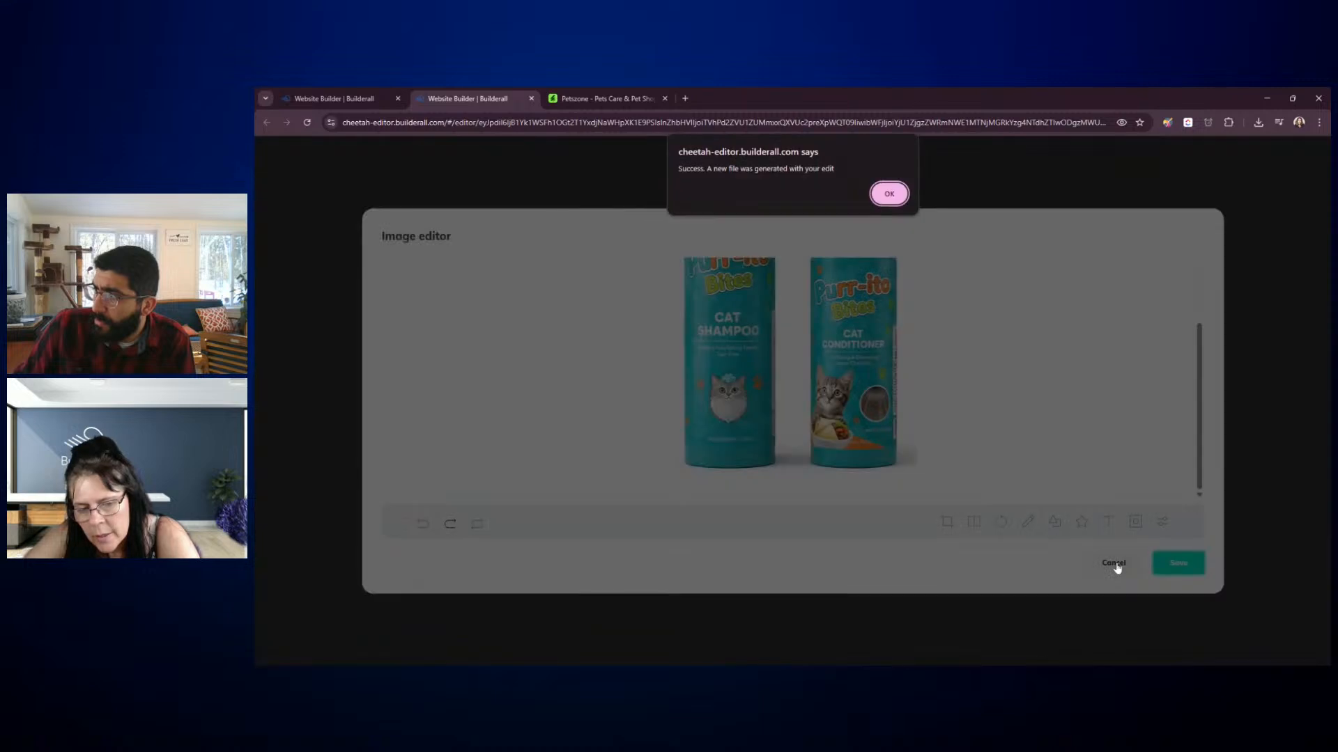
{"action": "left_click", "coordinate": [890, 195]}
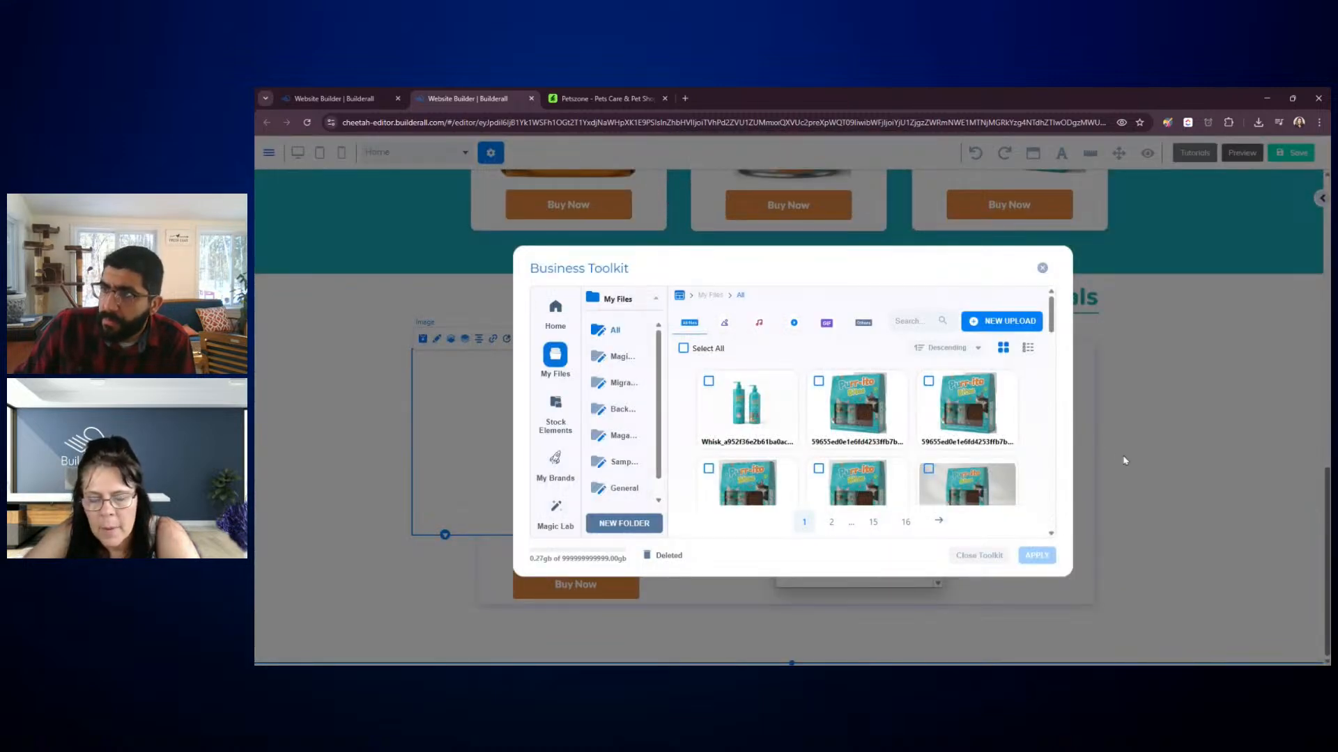
Replace the shampoo bottles image with the newly cropped version from My Files
{"action": "left_click", "coordinate": [782, 427]}
{"action": "left_click", "coordinate": [1037, 556]}
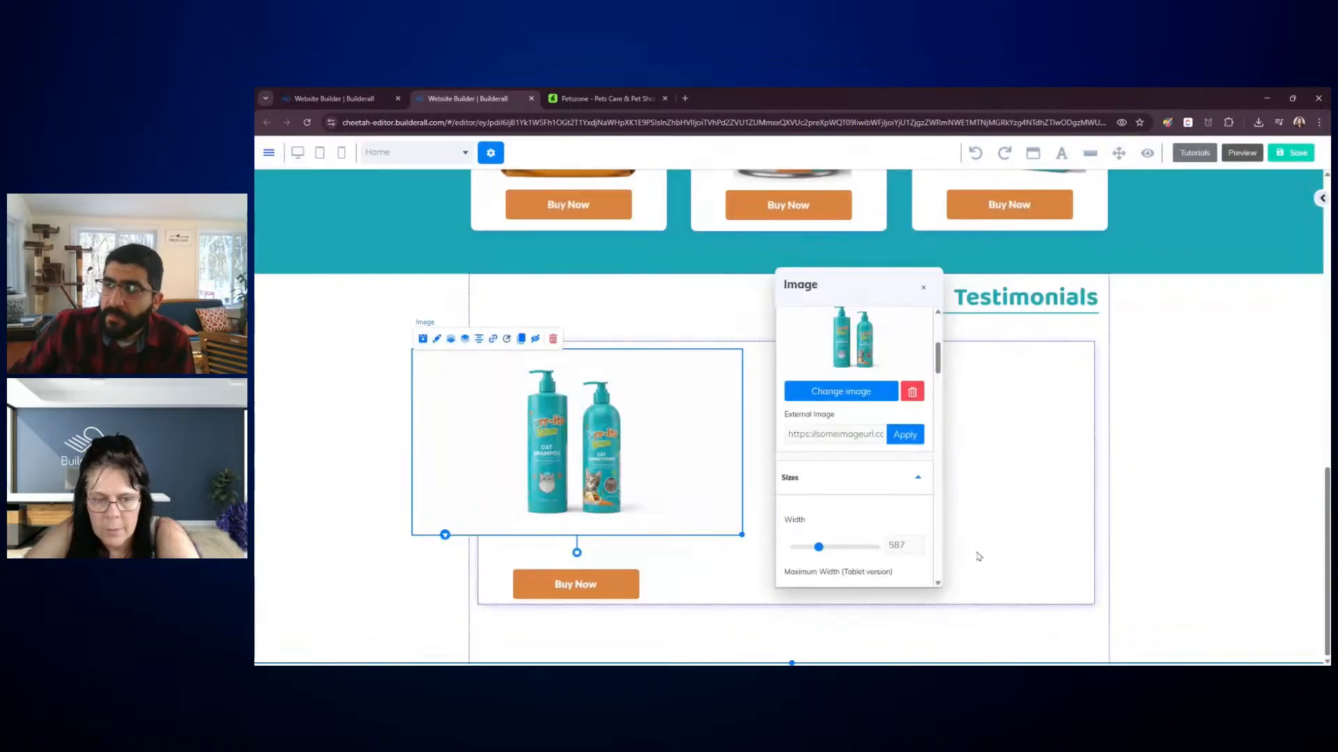
{"action": "left_click", "coordinate": [860, 393]}
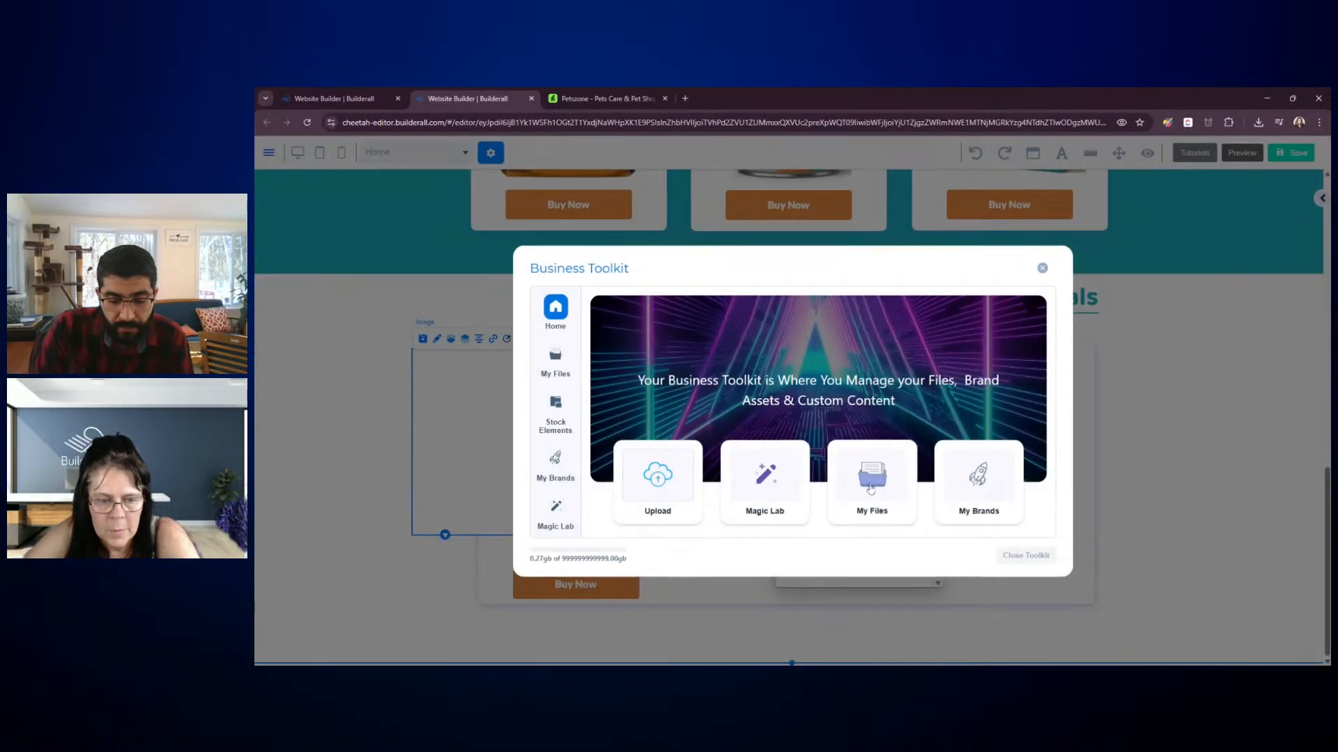
{"action": "left_click", "coordinate": [870, 487]}
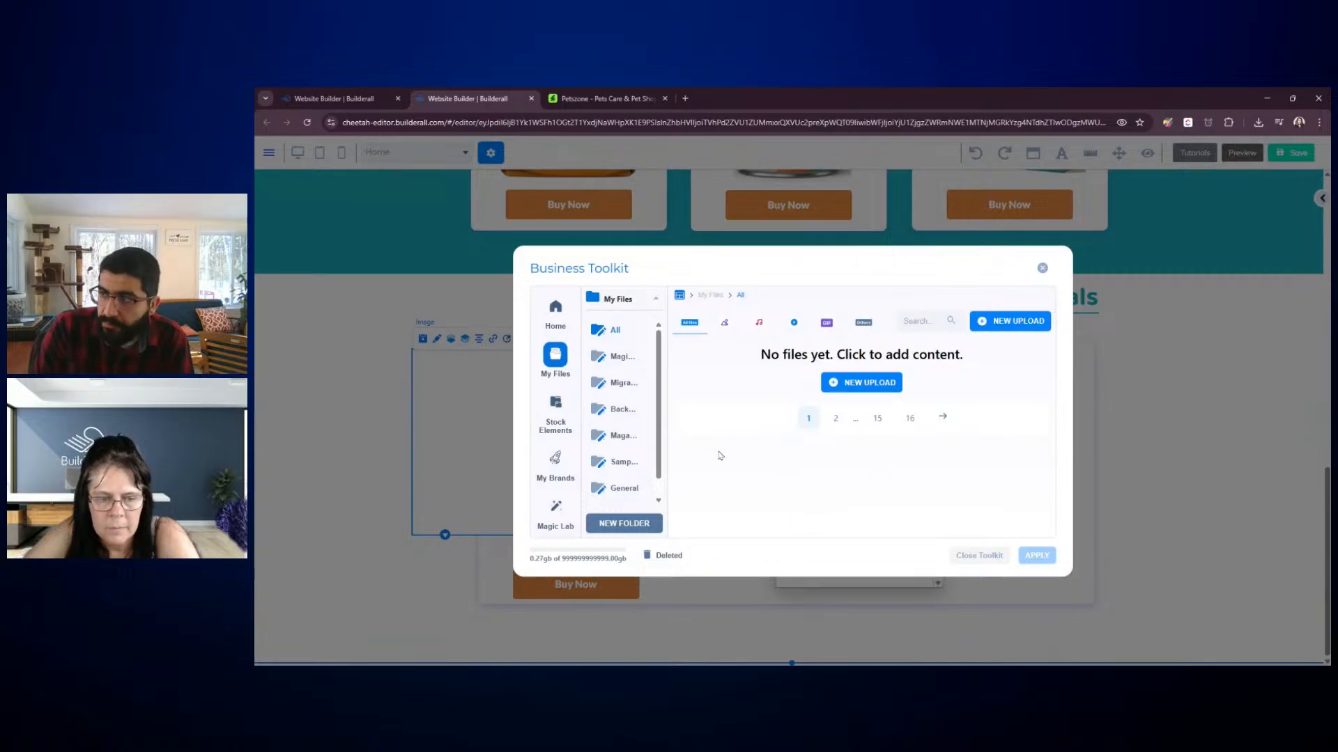
{"action": "left_click", "coordinate": [742, 408]}
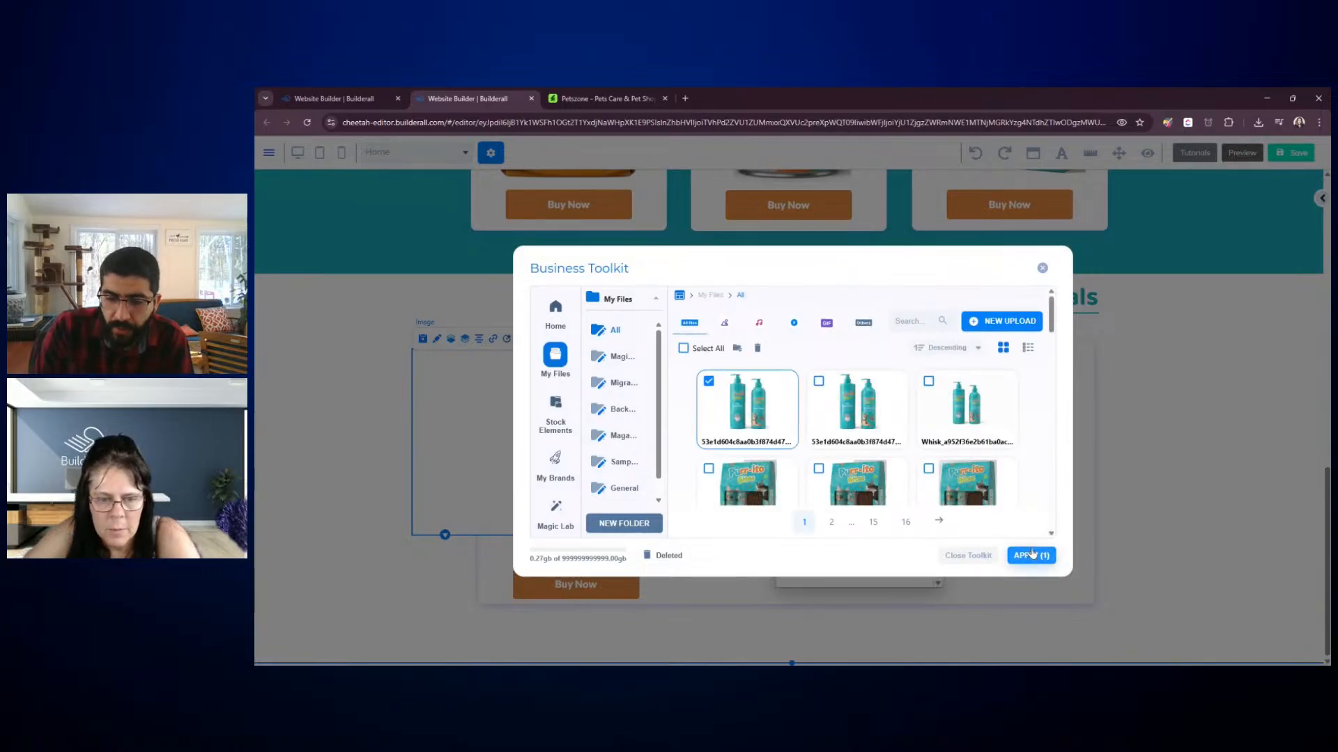
{"action": "left_click", "coordinate": [1031, 556]}
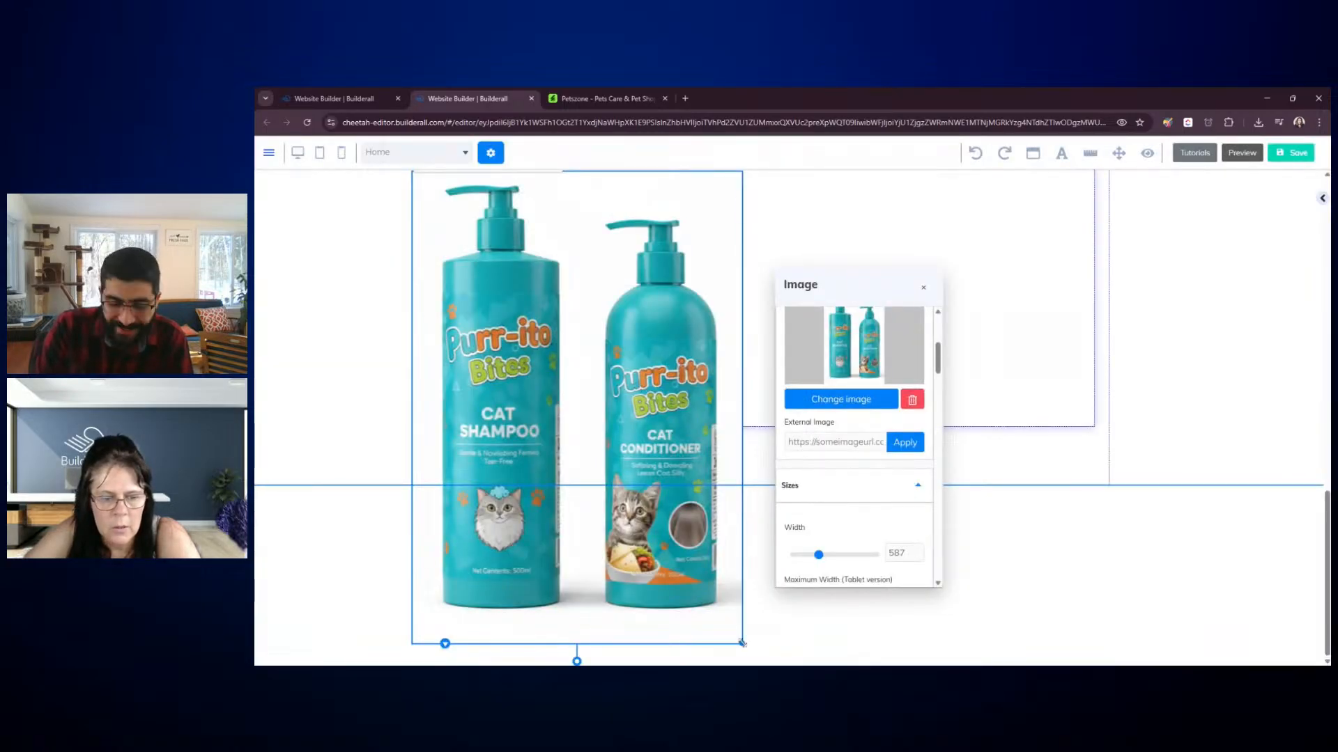
Shrink the cropped bottles image and place it inside the white card, just above the Buy Now button
{"action": "left_click_drag", "start_coordinate": [742, 642], "coordinate": [542, 535]}
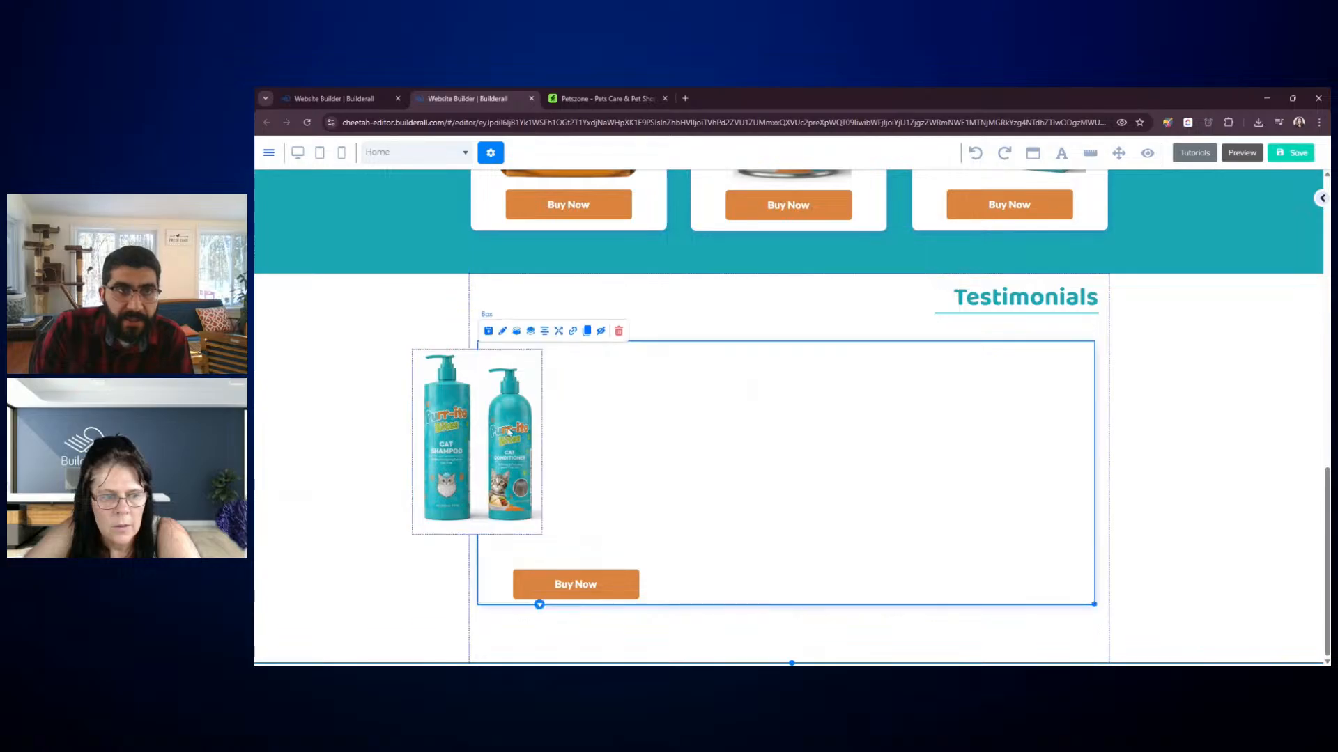
{"action": "left_click_drag", "start_coordinate": [509, 432], "coordinate": [595, 446]}
{"action": "left_click_drag", "start_coordinate": [624, 536], "coordinate": [642, 559]}
{"action": "left_click", "coordinate": [829, 515]}
{"action": "left_click_drag", "start_coordinate": [600, 462], "coordinate": [613, 463]}
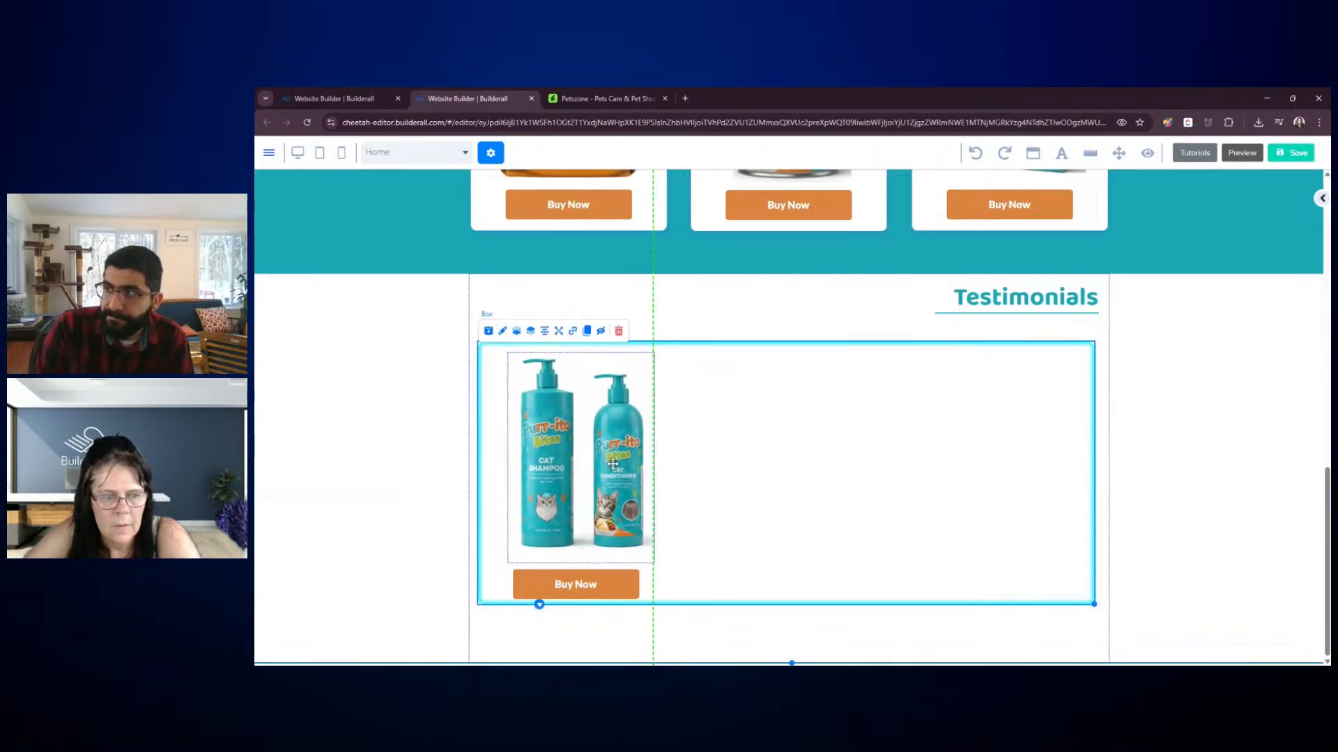
{"action": "left_click", "coordinate": [1177, 484]}
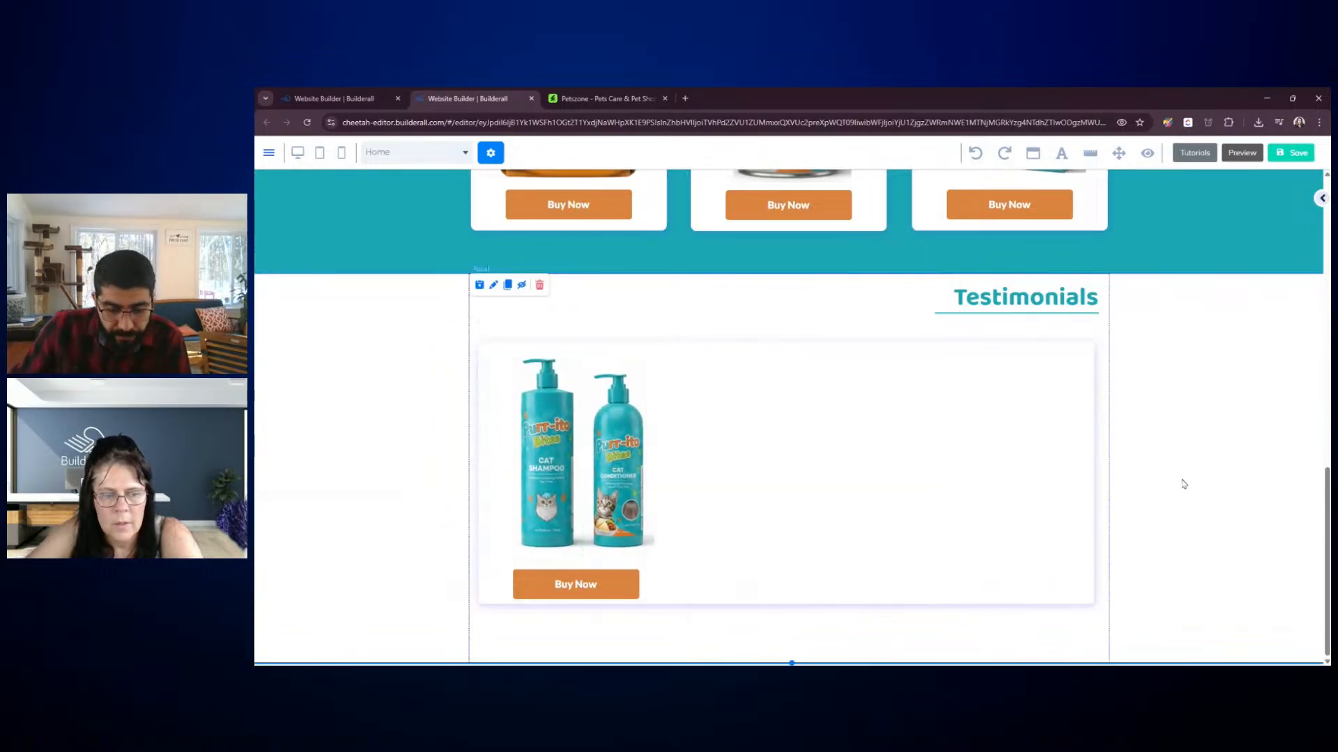
Add the ready-made Testimonials - 10 panel below the current Testimonials section
{"action": "left_click", "coordinate": [1321, 199]}
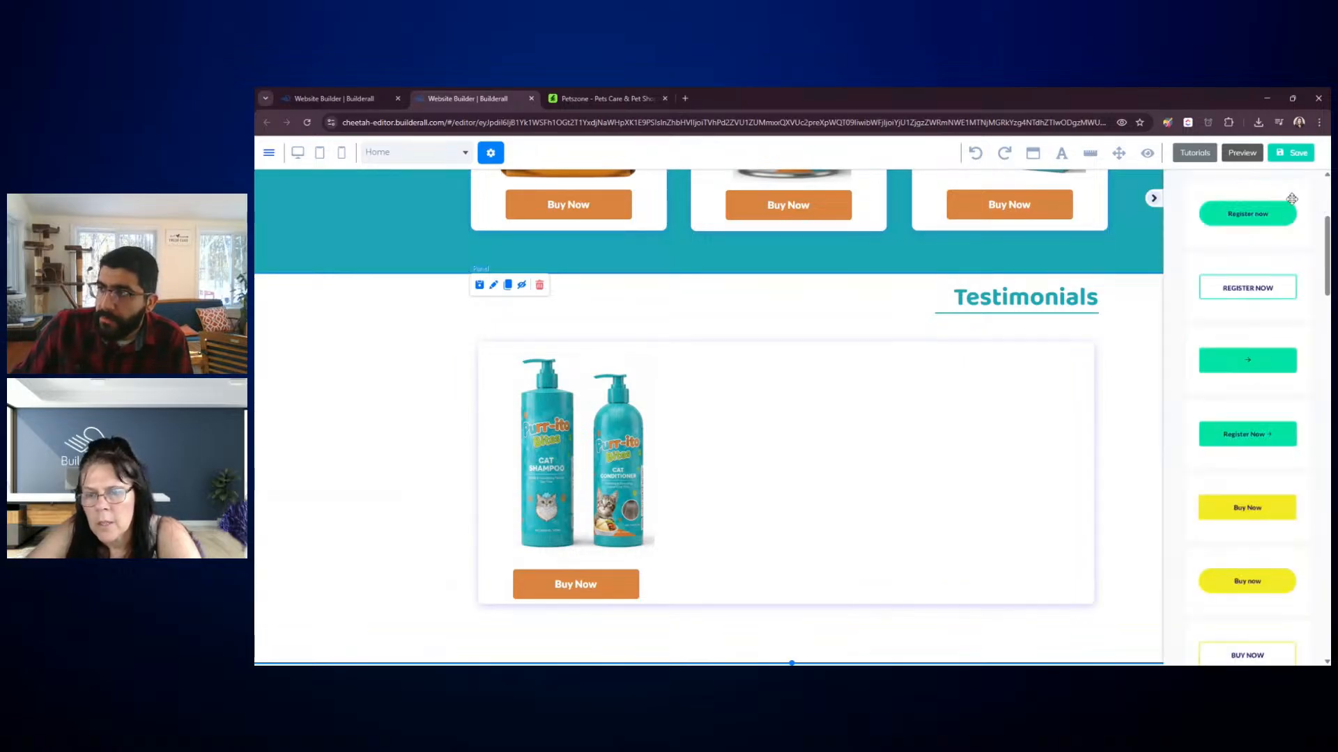
{"action": "left_click", "coordinate": [1193, 275]}
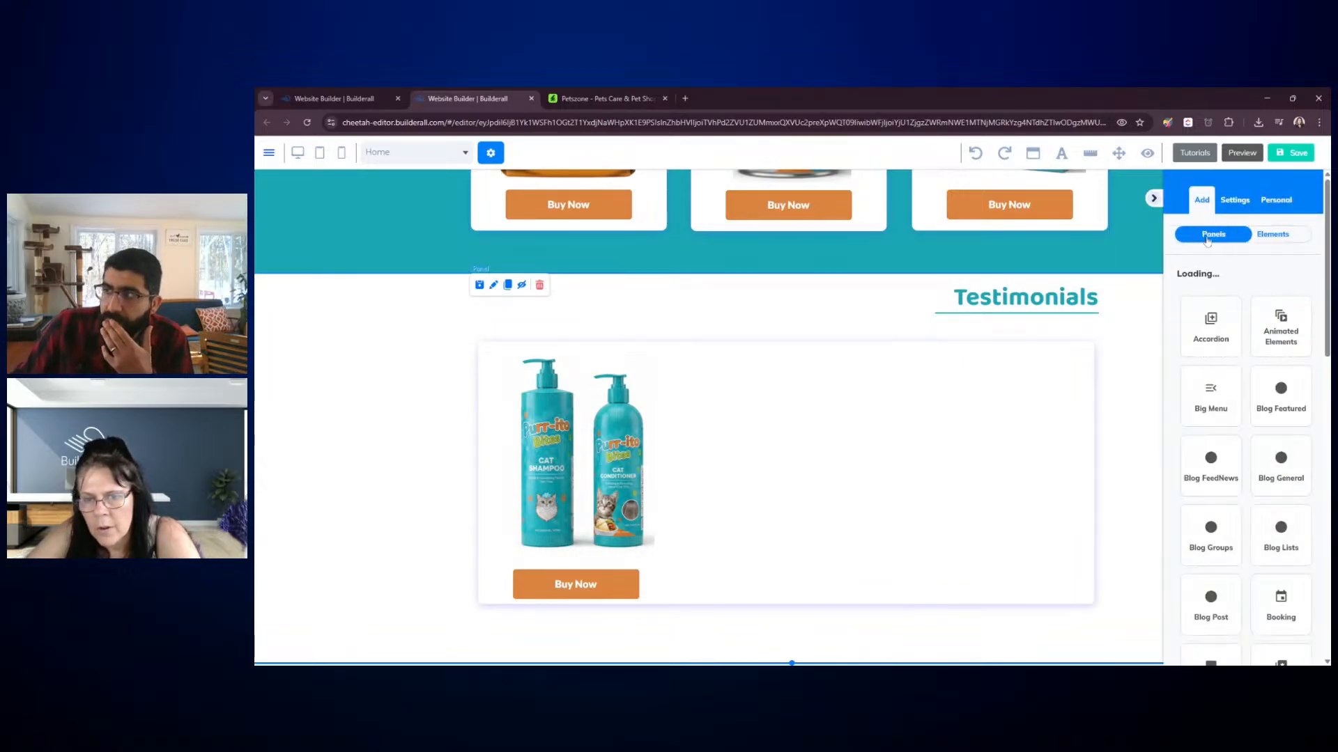
{"action": "scroll", "coordinate": [1272, 339], "scroll_direction": "down", "scroll_amount": 4}
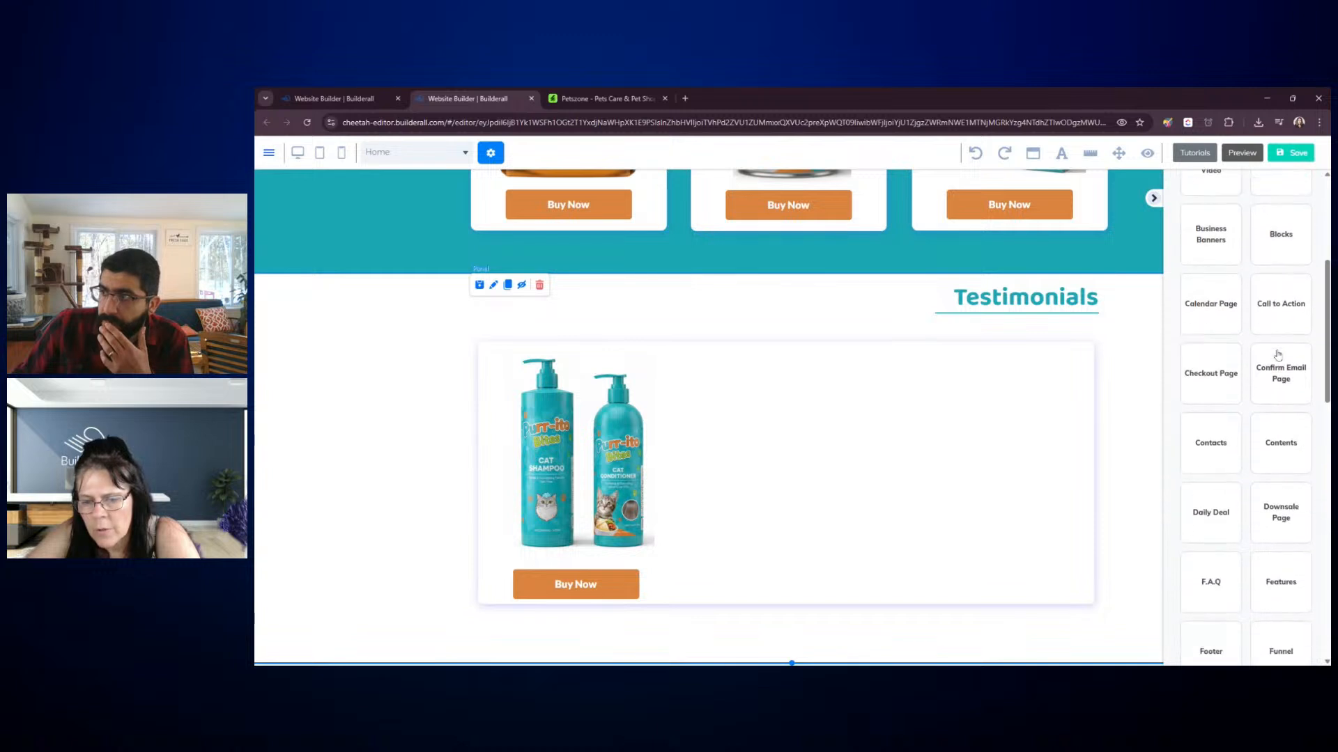
{"action": "scroll", "coordinate": [1278, 354], "scroll_direction": "down", "scroll_amount": 7}
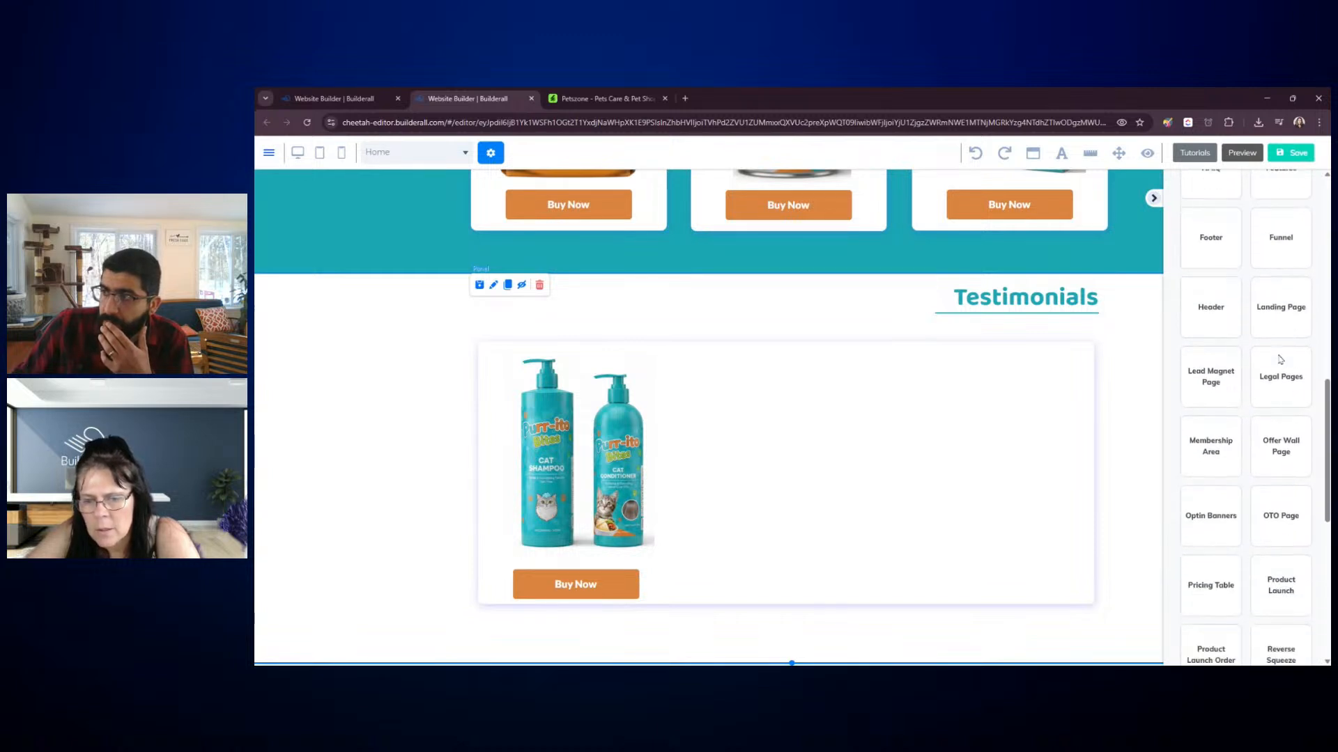
{"action": "scroll", "coordinate": [1279, 359], "scroll_direction": "down", "scroll_amount": 4}
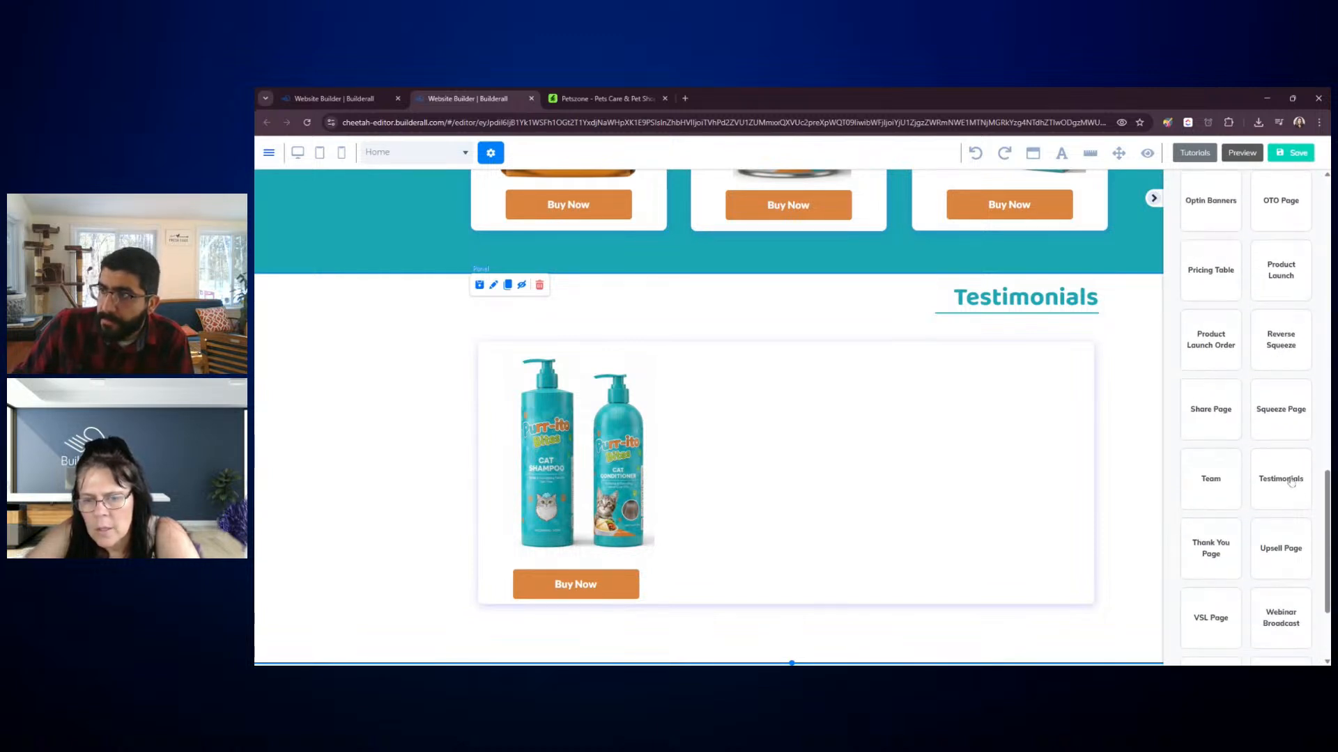
{"action": "left_click", "coordinate": [1284, 480]}
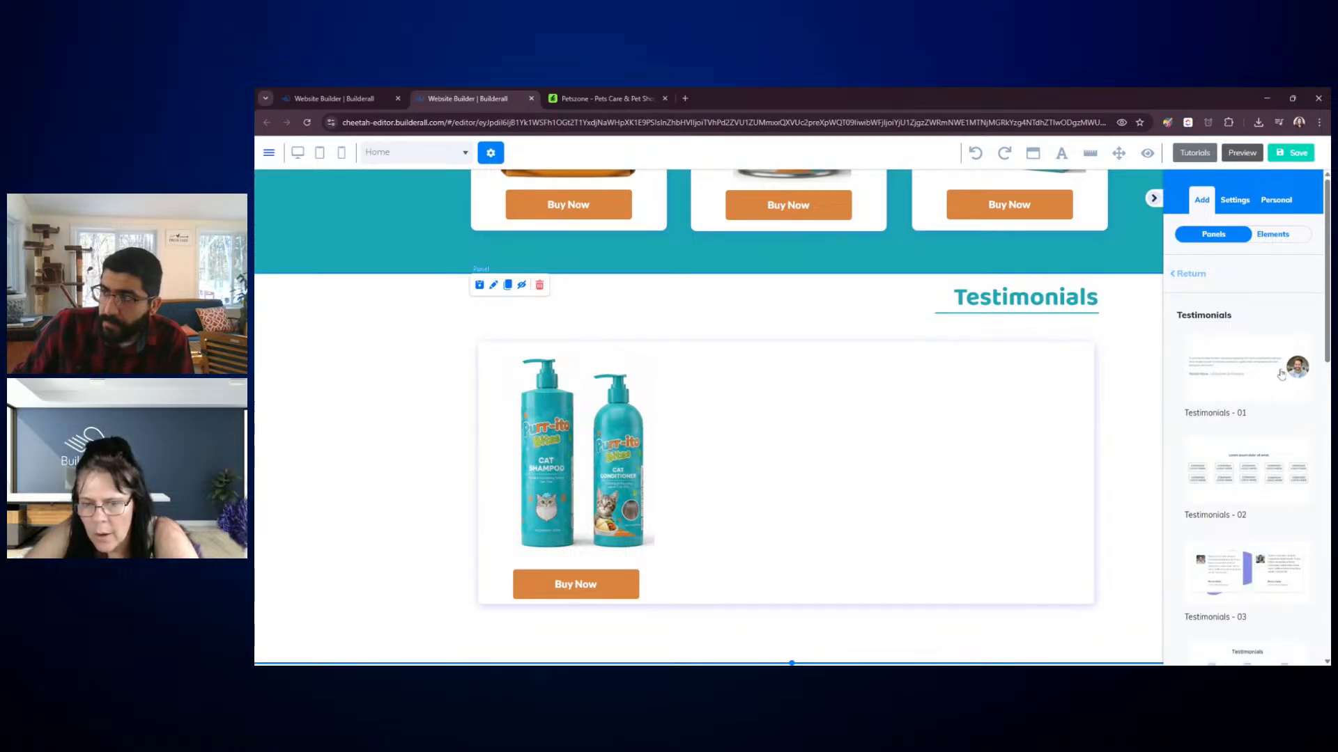
{"action": "scroll", "coordinate": [1281, 374], "scroll_direction": "down", "scroll_amount": 6}
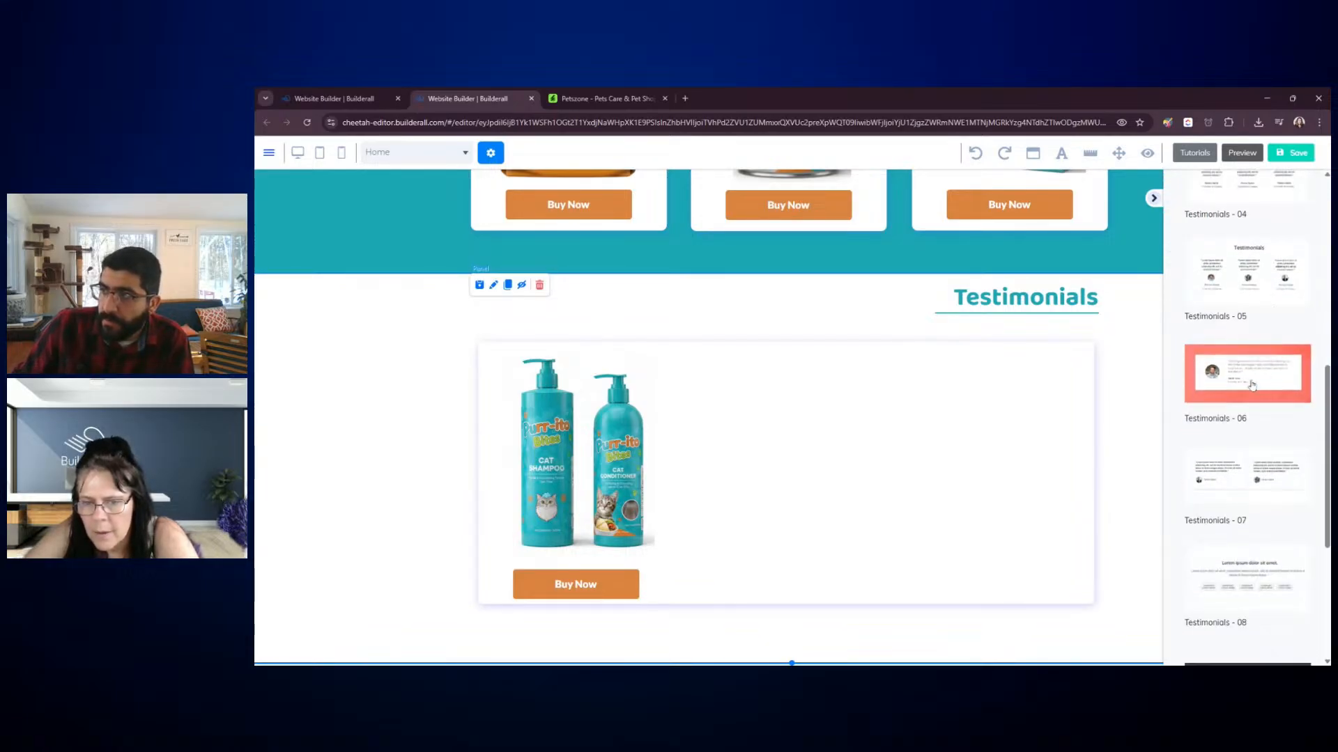
{"action": "scroll", "coordinate": [1255, 388], "scroll_direction": "down", "scroll_amount": 2}
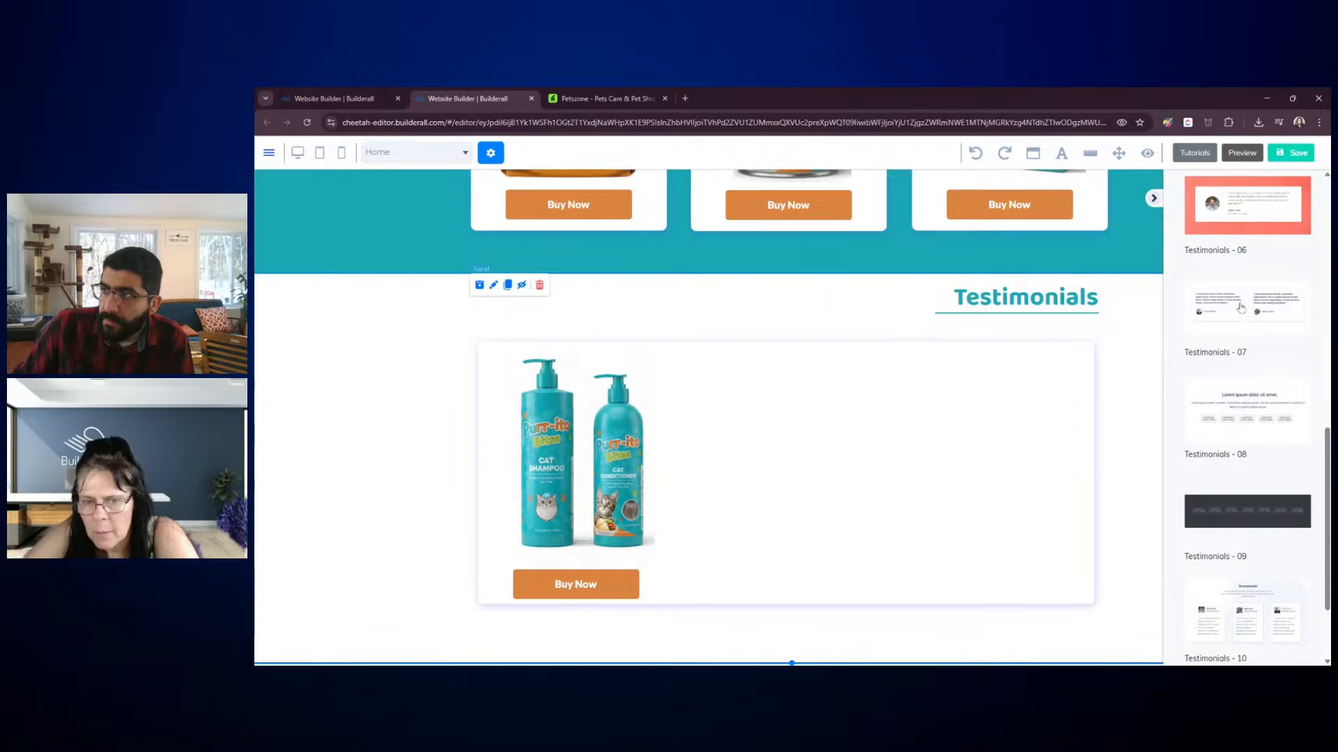
{"action": "scroll", "coordinate": [1254, 416], "scroll_direction": "down", "scroll_amount": 2}
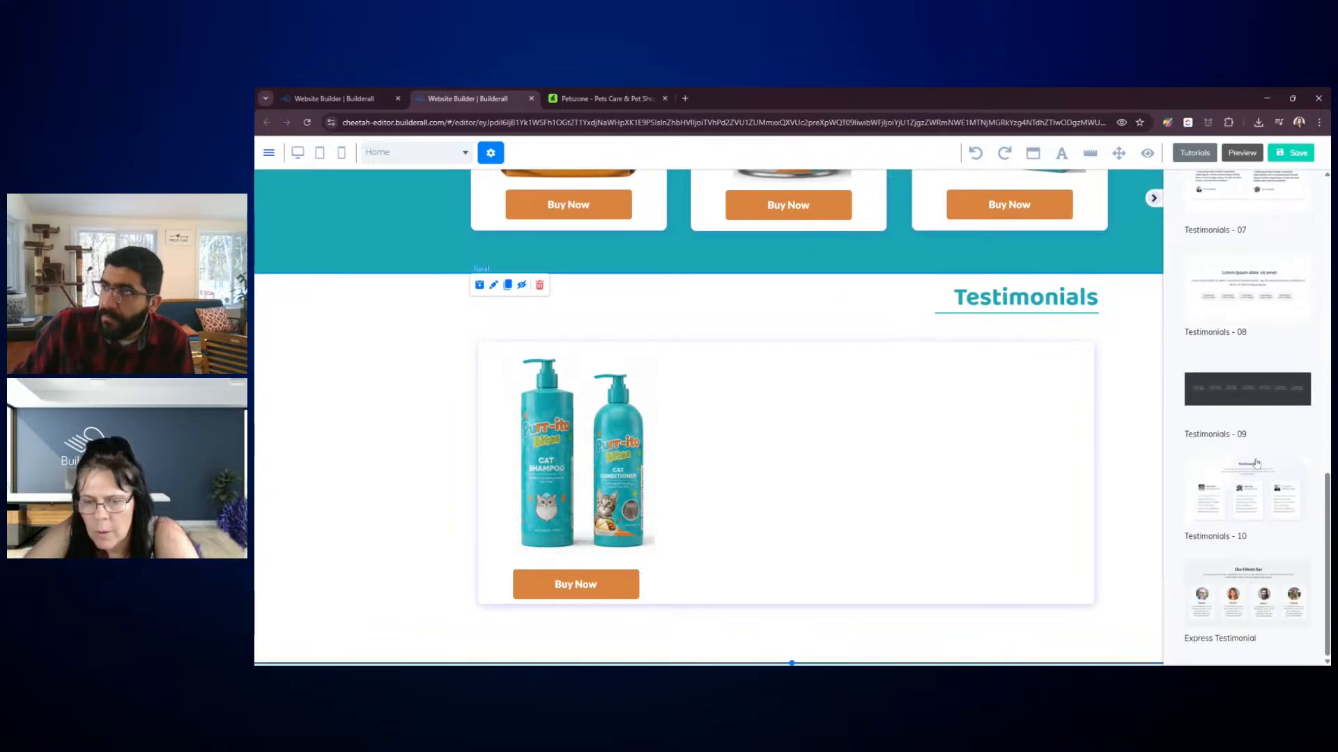
{"action": "left_click", "coordinate": [1230, 524]}
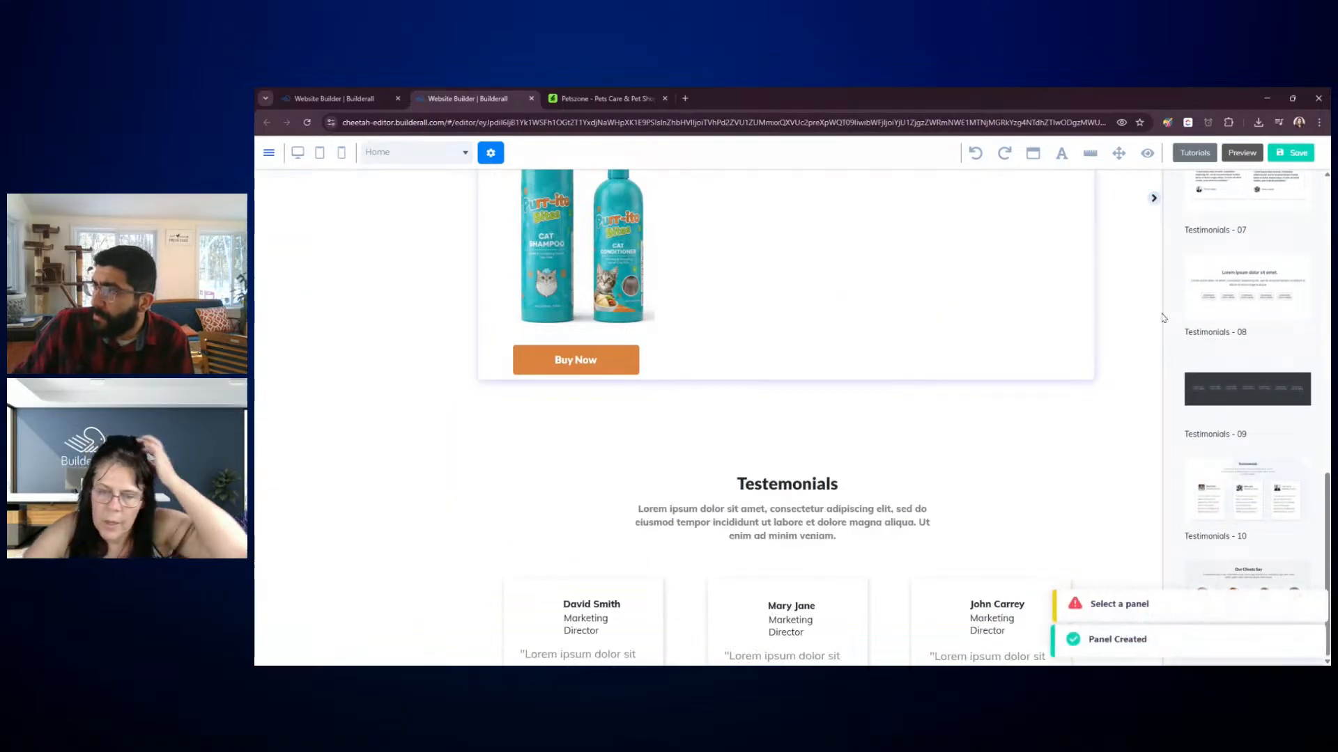
{"action": "left_click", "coordinate": [1154, 198]}
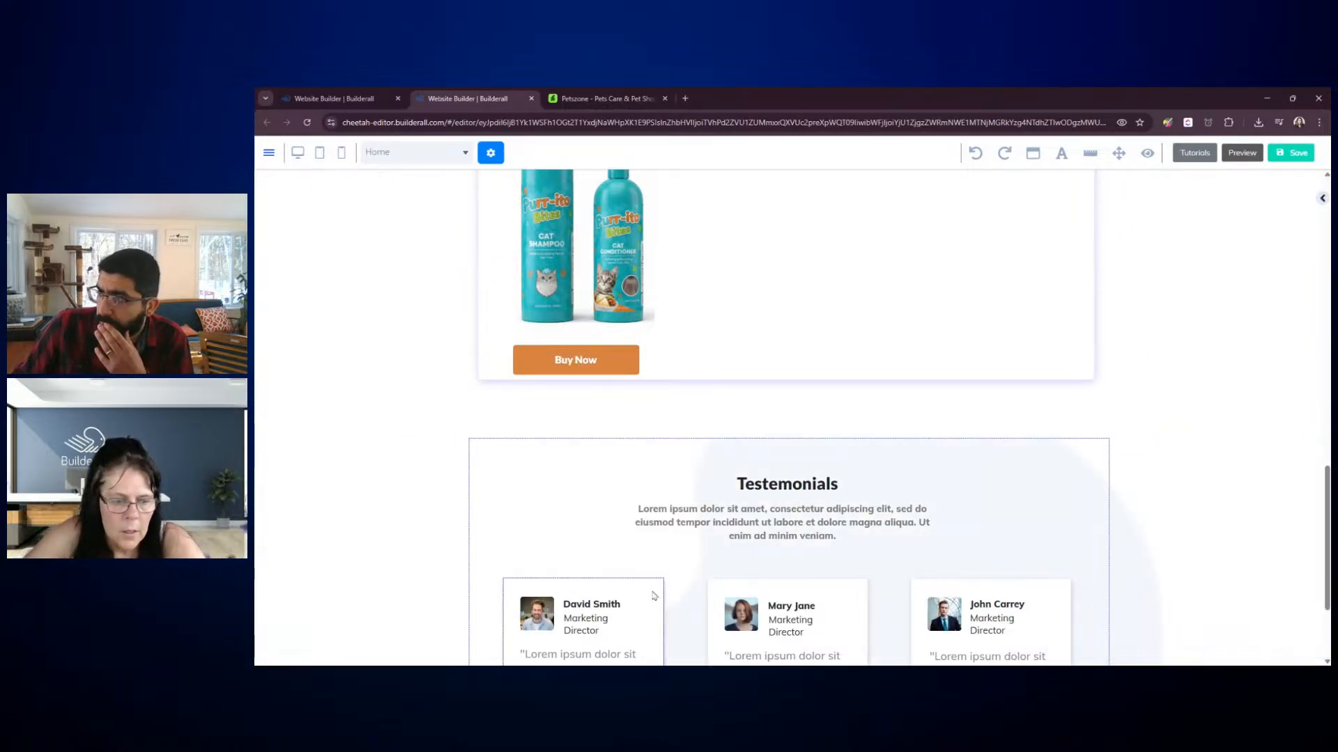
Move the first two testimonial cards from the new panel into the white product card and delete the leftover panel
{"action": "left_click_drag", "start_coordinate": [654, 596], "coordinate": [826, 188]}
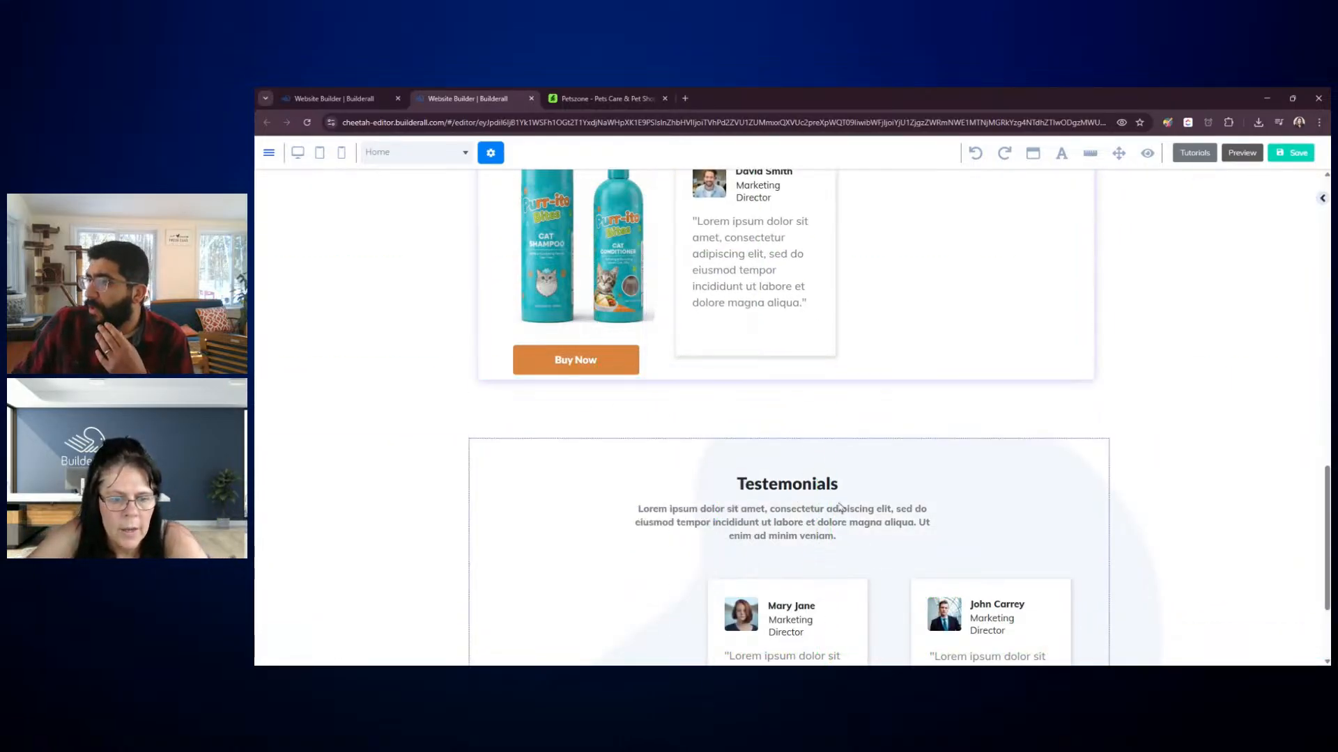
{"action": "left_click_drag", "start_coordinate": [849, 597], "coordinate": [993, 166]}
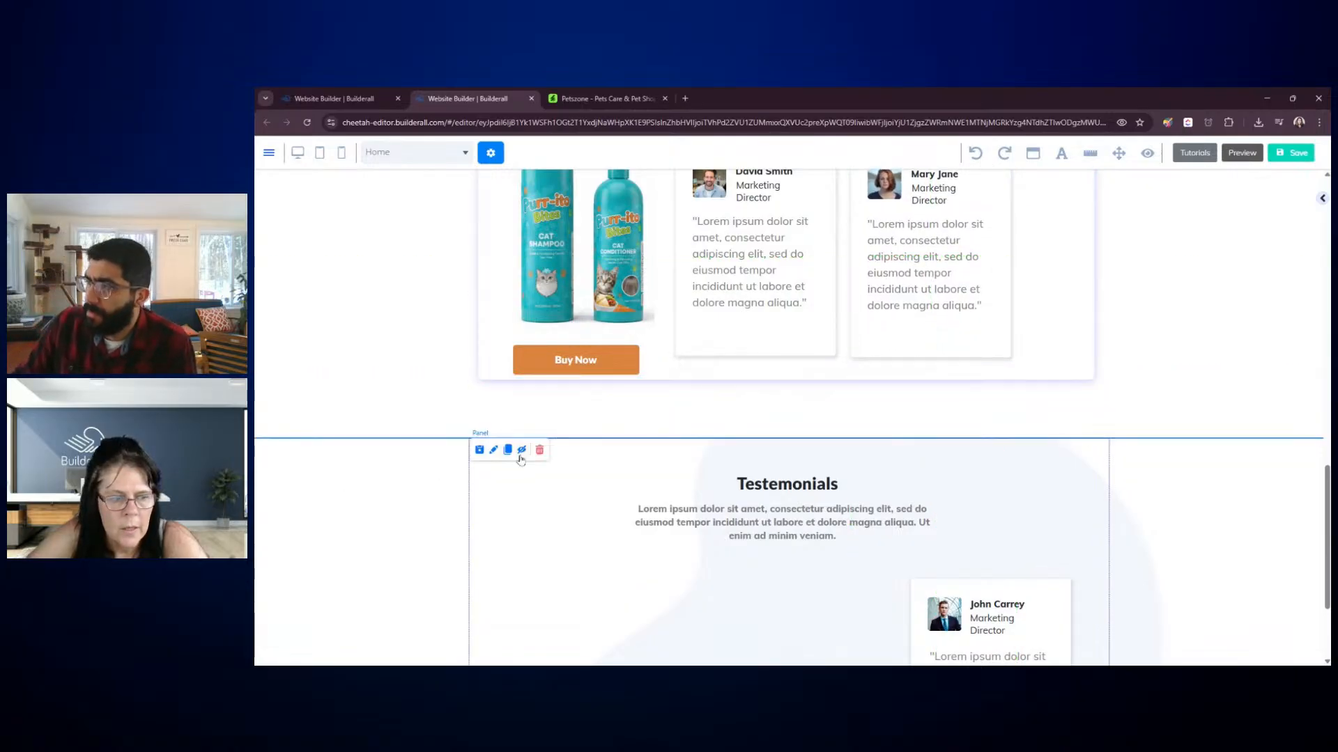
{"action": "left_click", "coordinate": [538, 451]}
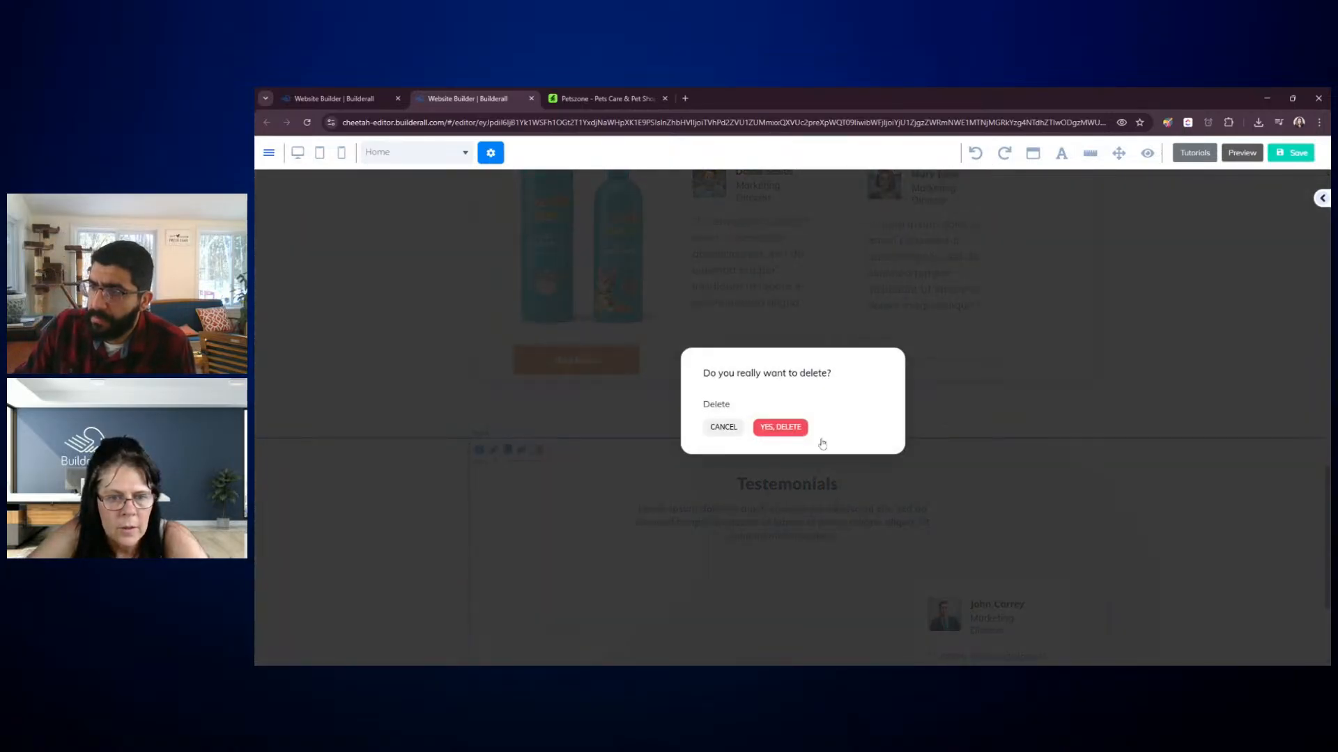
{"action": "left_click", "coordinate": [781, 428]}
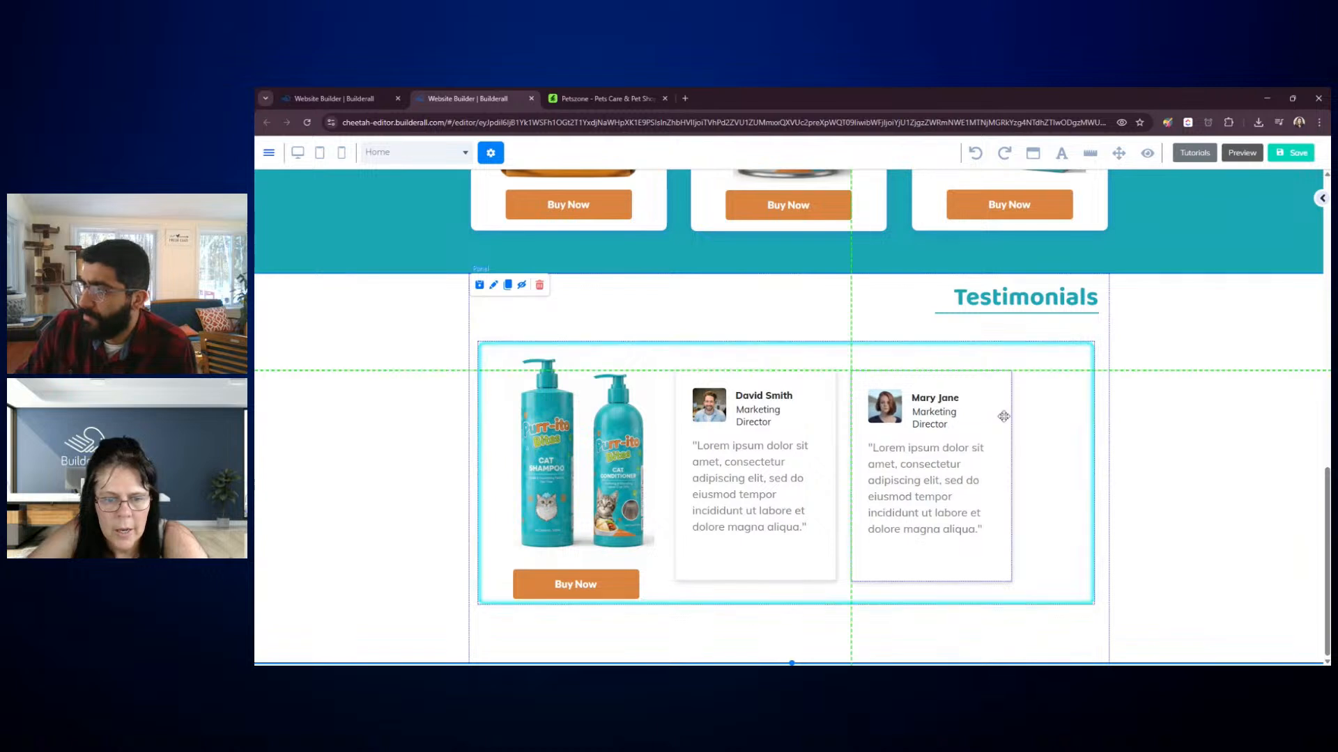
Arrange the two testimonial cards side by side in the empty area beside the bottles, with their upper edges roughly level
{"action": "left_click_drag", "start_coordinate": [1003, 416], "coordinate": [1052, 410]}
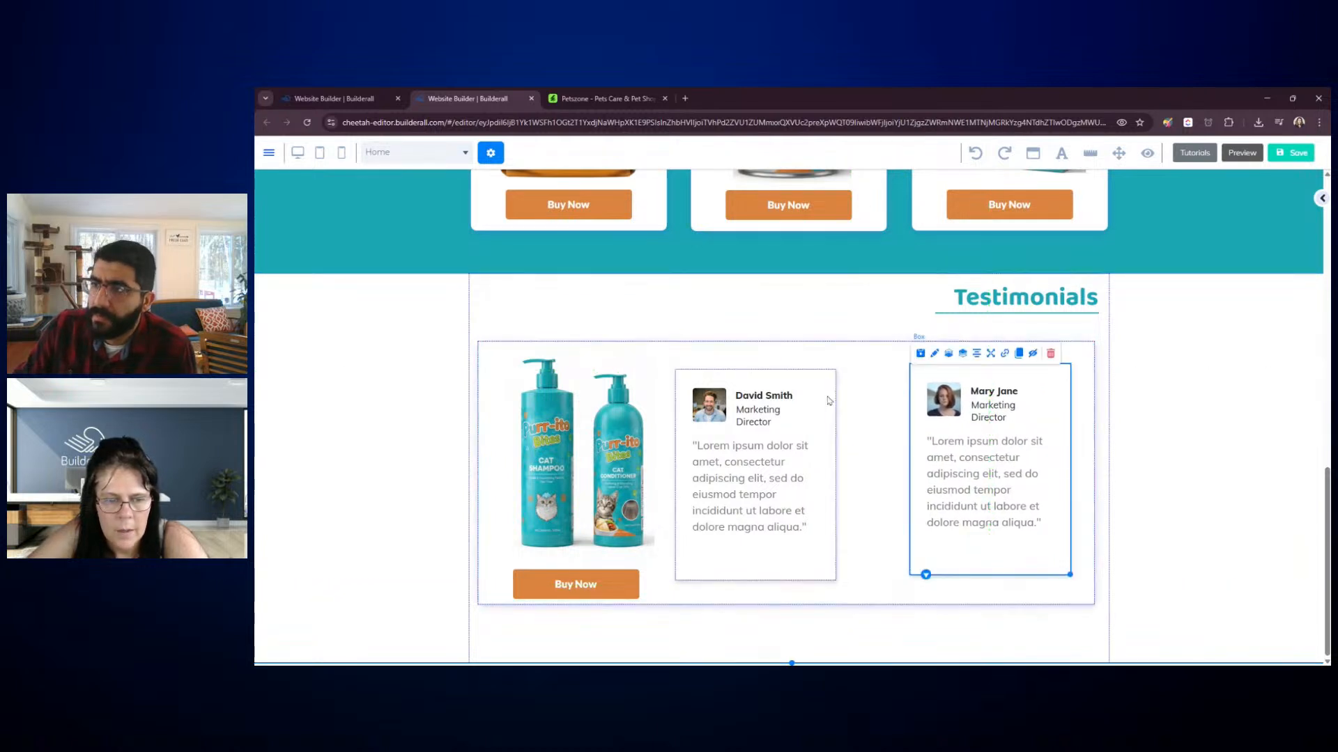
{"action": "left_click_drag", "start_coordinate": [828, 400], "coordinate": [873, 389]}
{"action": "left_click", "coordinate": [1254, 441]}
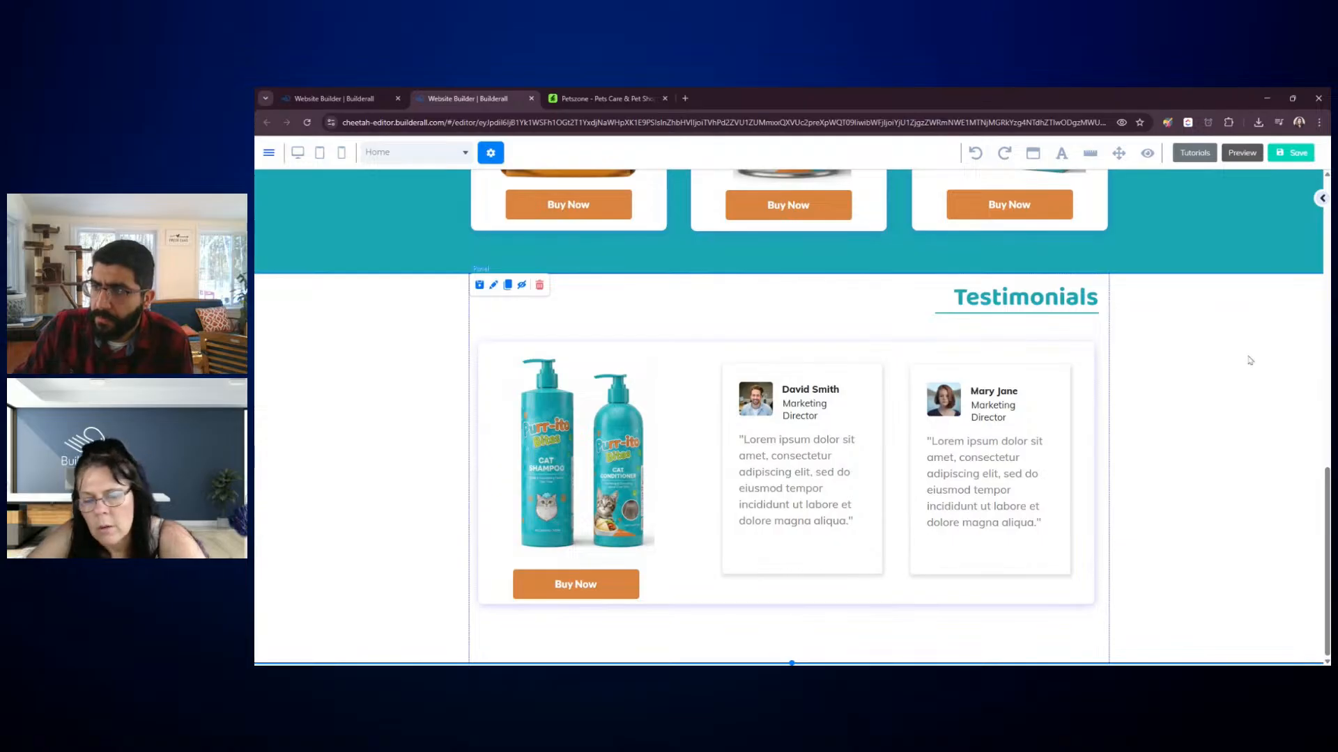
Save the page and publish the website
{"action": "left_click", "coordinate": [1289, 156]}
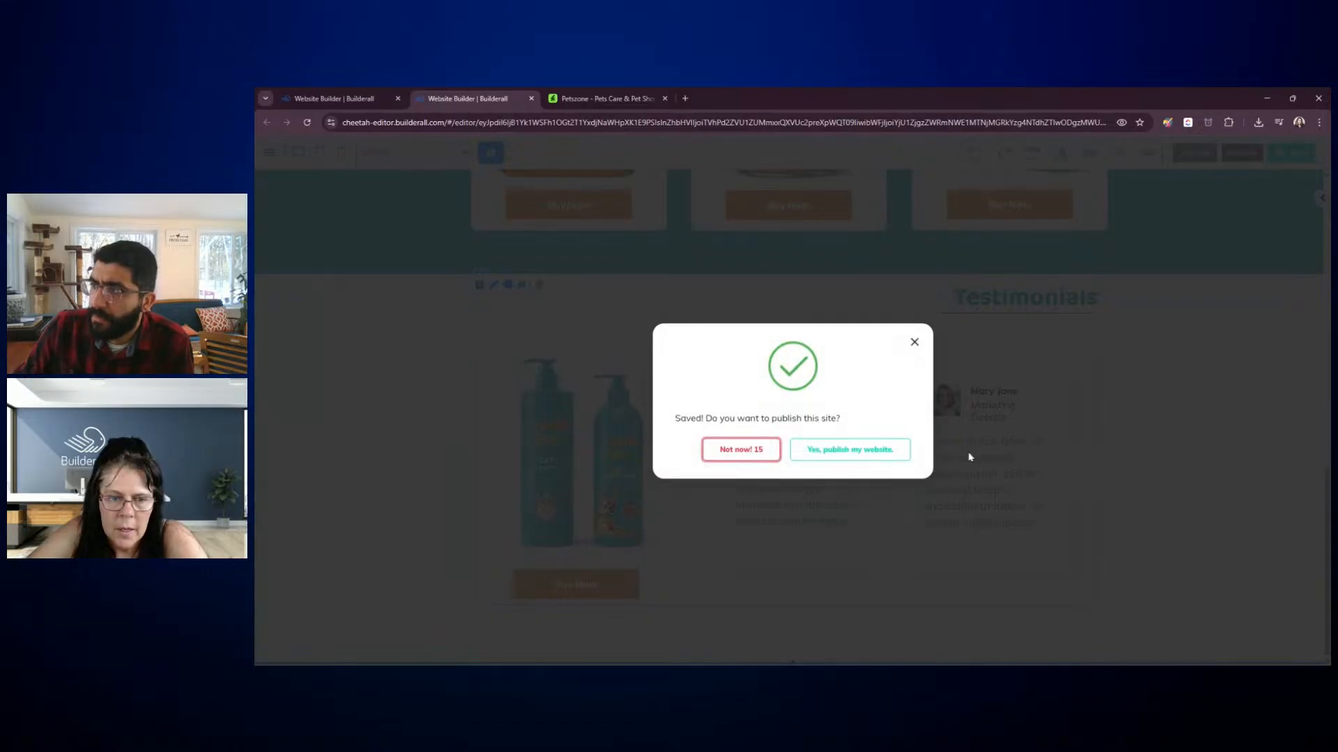
{"action": "left_click", "coordinate": [866, 452]}
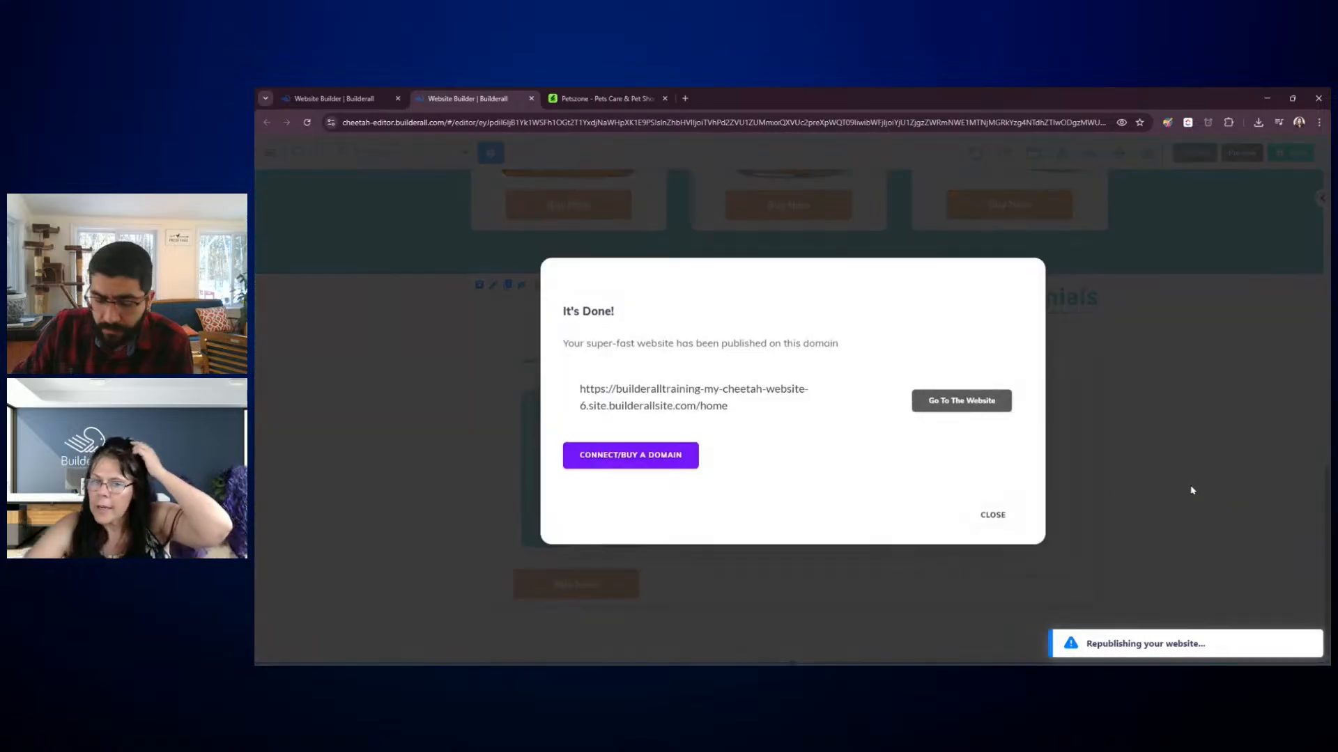
{"action": "left_click", "coordinate": [991, 516]}
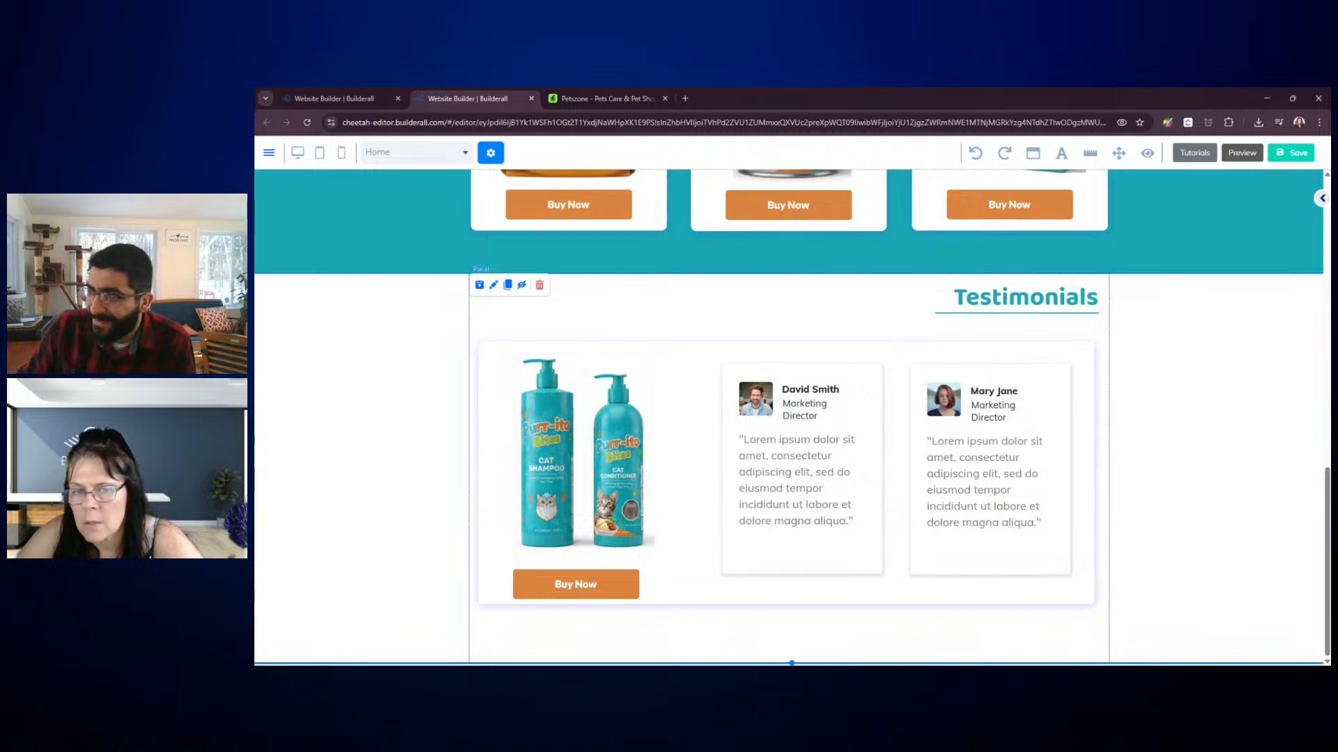
Shorten the Testimonials panel slightly by raising its lower edge
{"action": "scroll", "coordinate": [1206, 464], "scroll_direction": "up", "scroll_amount": 3}
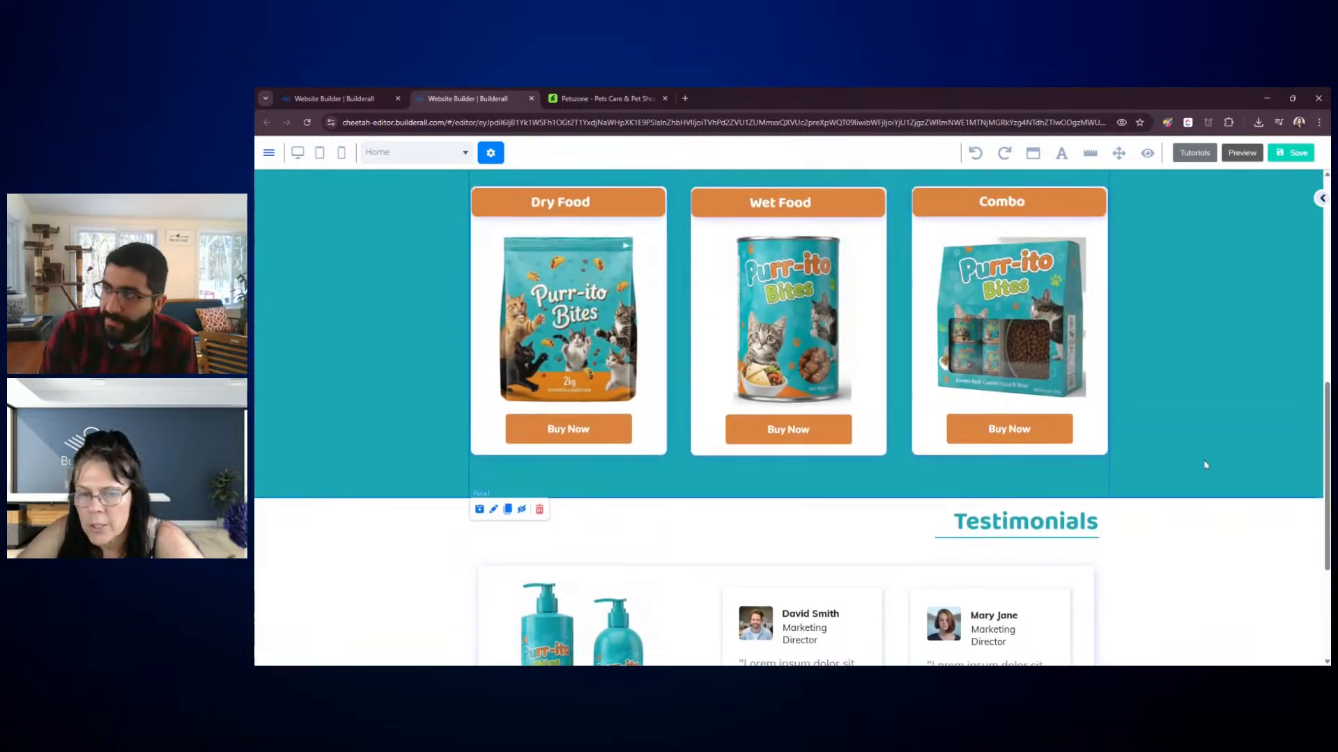
{"action": "scroll", "coordinate": [1206, 465], "scroll_direction": "down", "scroll_amount": 3}
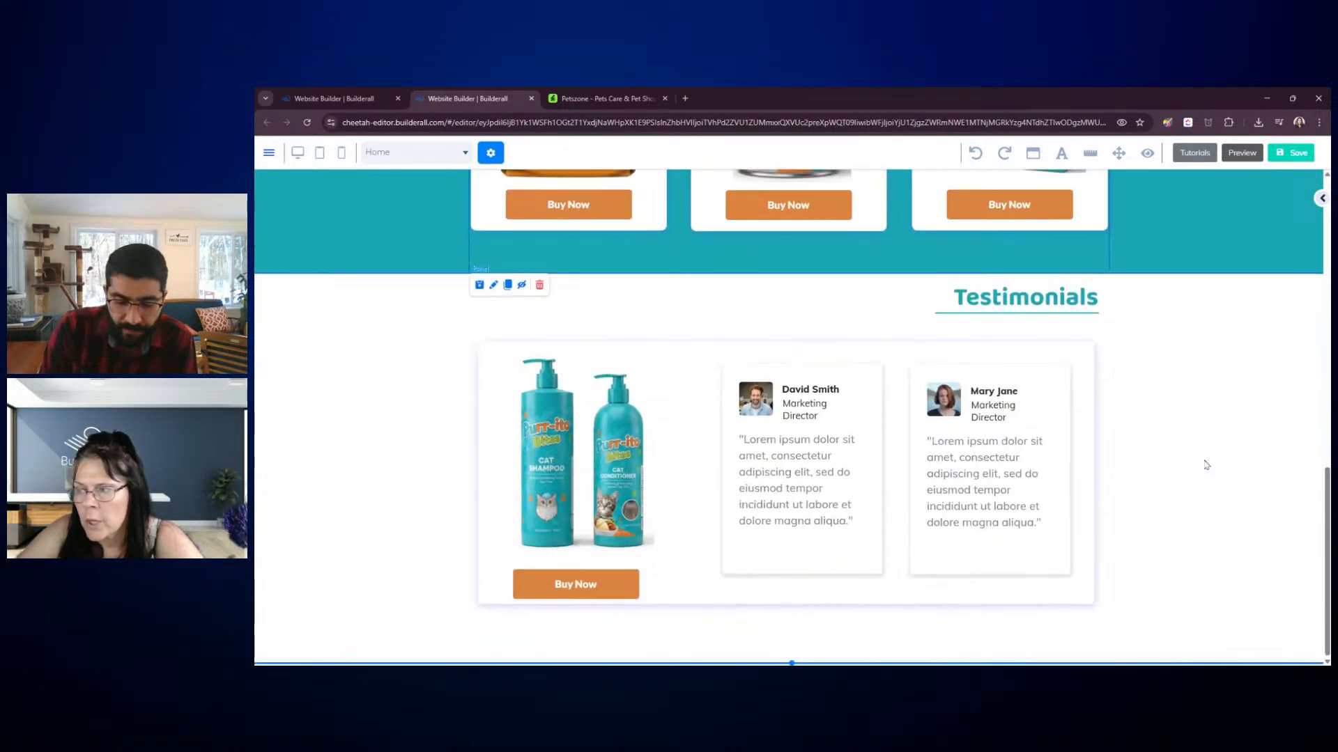
{"action": "left_click_drag", "start_coordinate": [792, 663], "coordinate": [792, 648]}
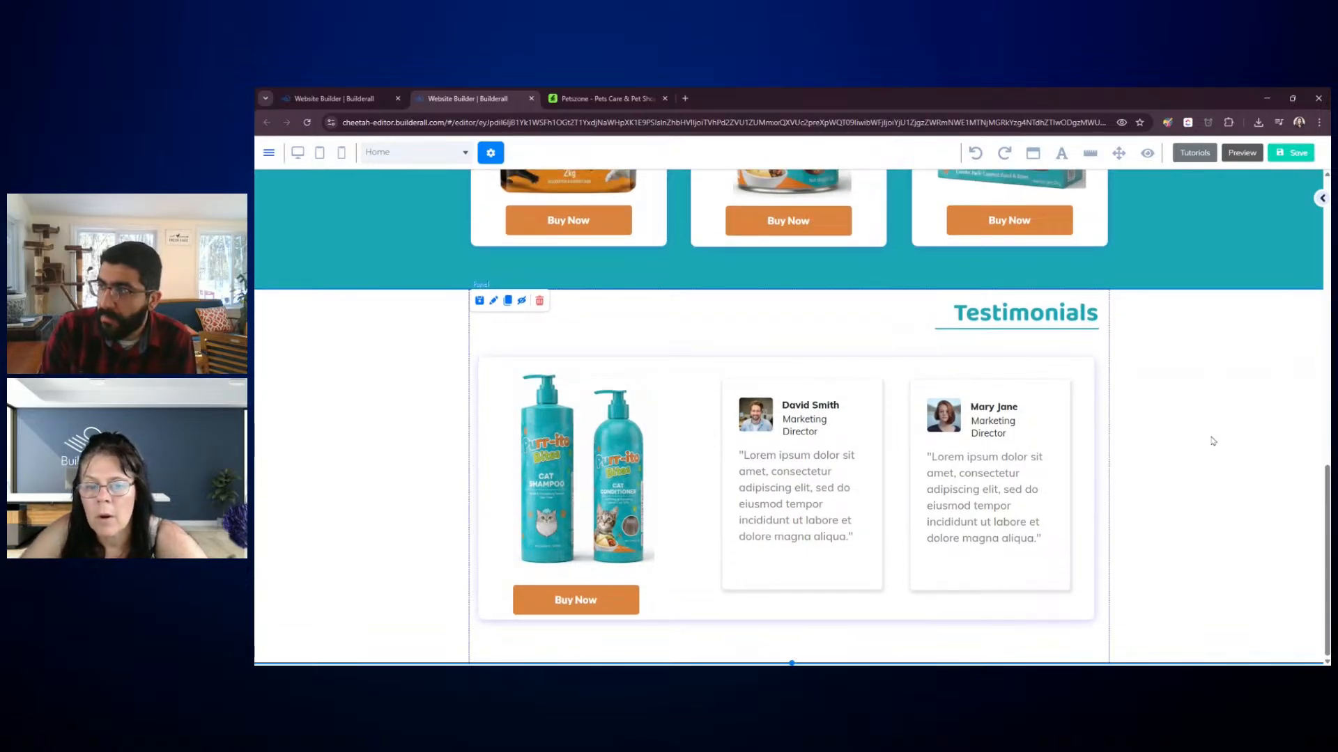
Switch to the Petszone theme page on ThemeForest, open its live preview and launch the Main Home demo
{"action": "left_click", "coordinate": [645, 98]}
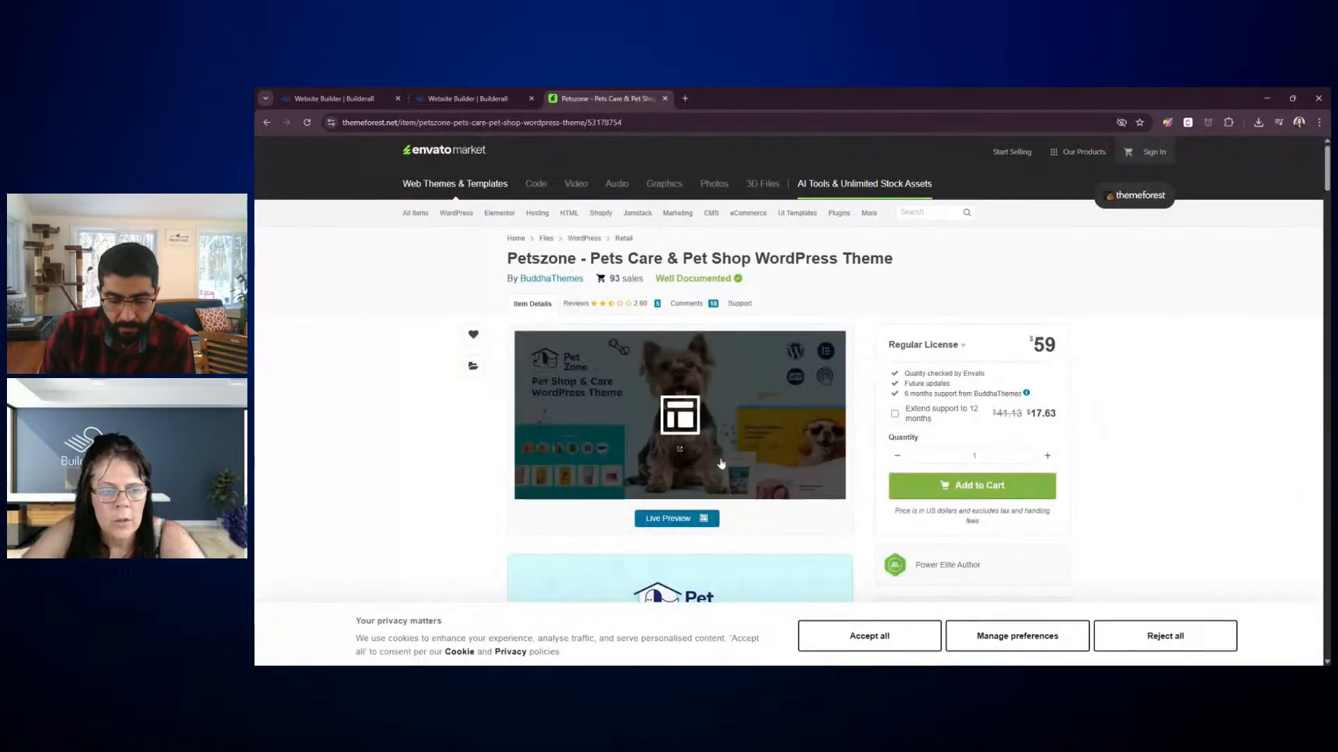
{"action": "left_click", "coordinate": [676, 521]}
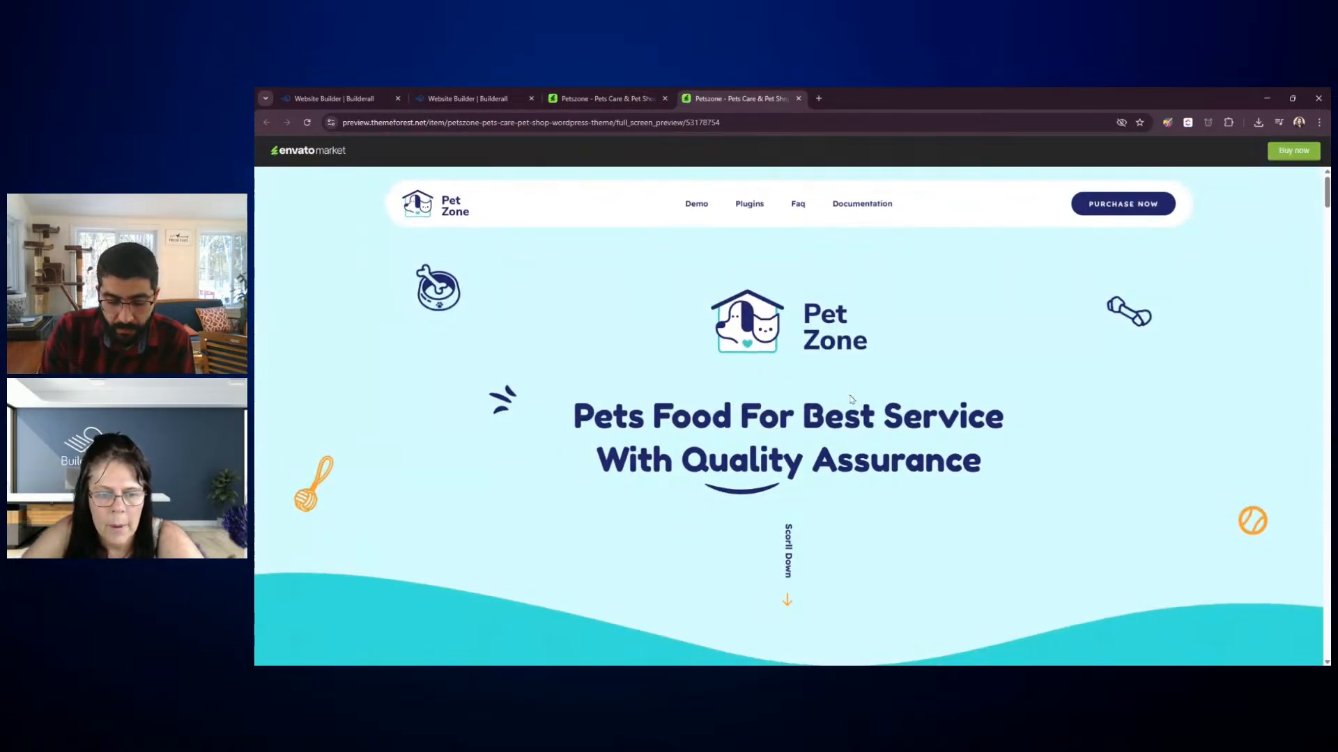
{"action": "scroll", "coordinate": [850, 399], "scroll_direction": "down", "scroll_amount": 3}
{"action": "scroll", "coordinate": [851, 400], "scroll_direction": "down", "scroll_amount": 5}
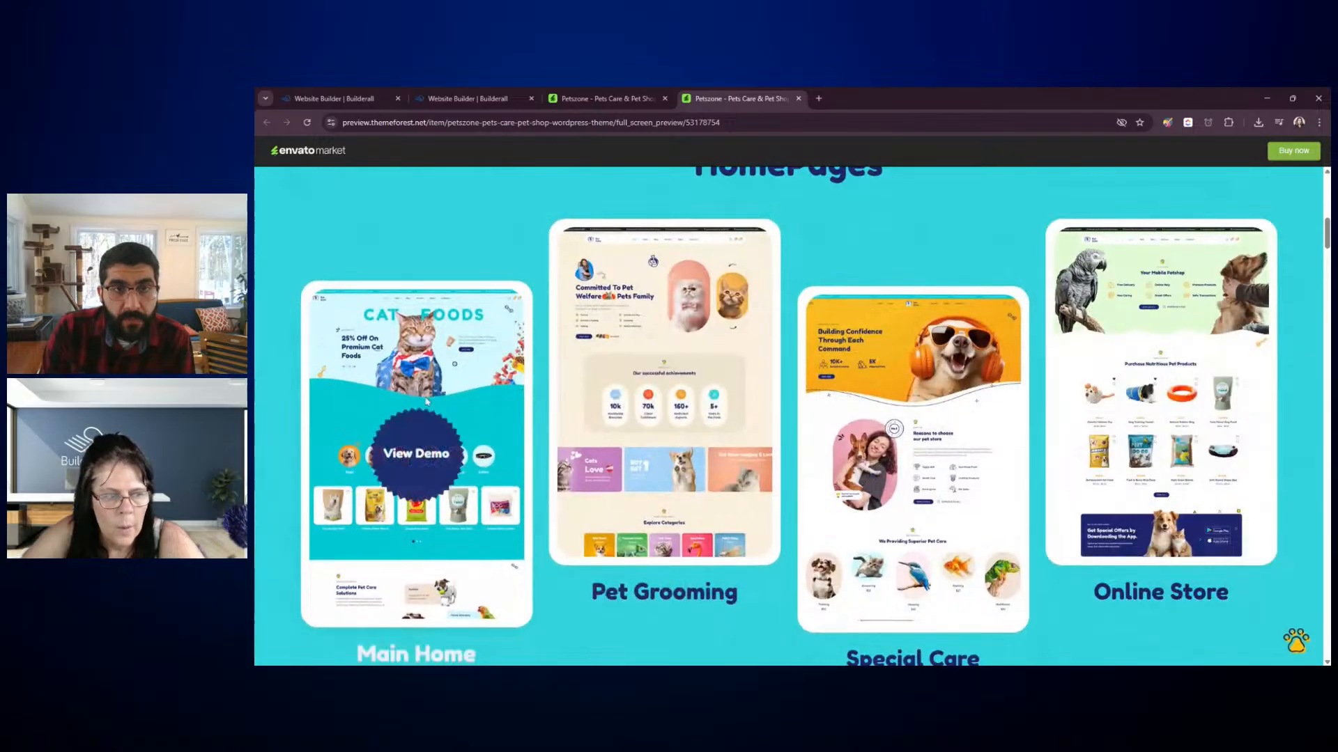
{"action": "left_click", "coordinate": [428, 451]}
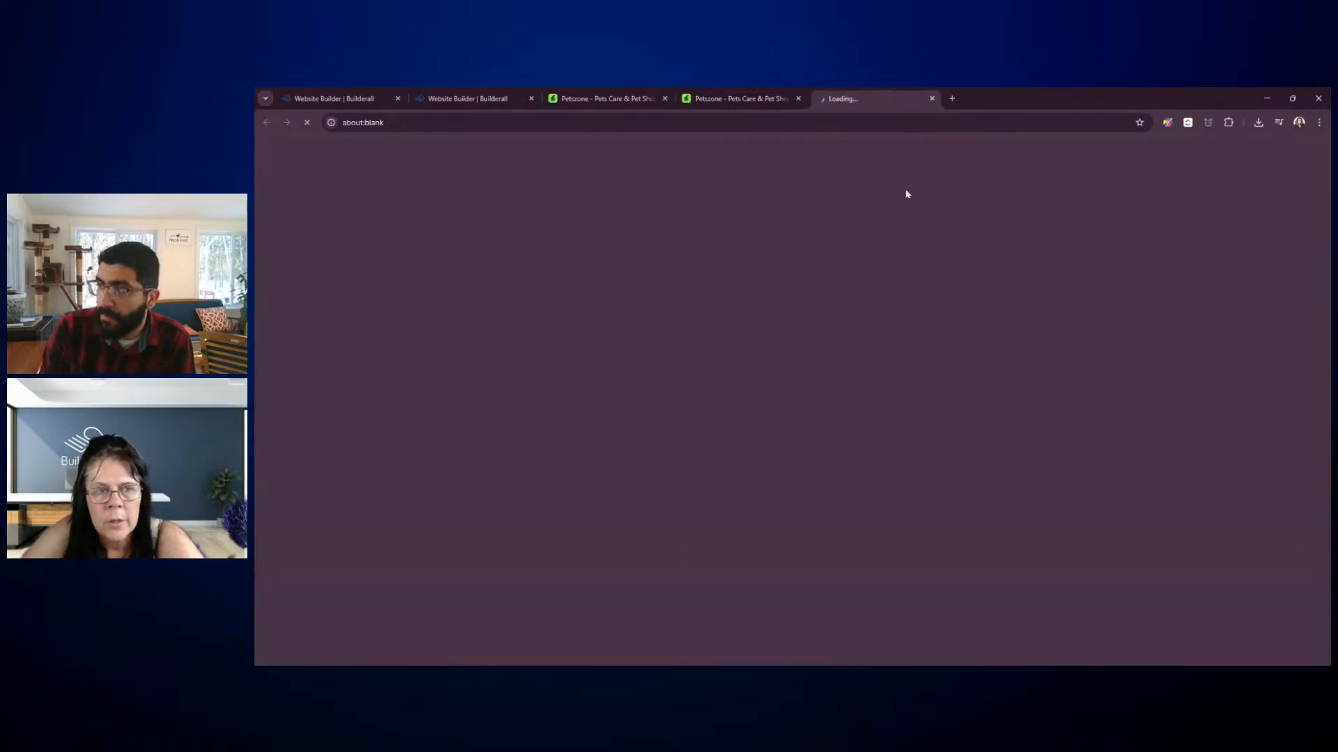
Close the two ThemeForest tabs and look through the Petszone demo down to the Charming Pet News & Blog Updates section
{"action": "left_click", "coordinate": [798, 98]}
{"action": "left_click", "coordinate": [665, 98]}
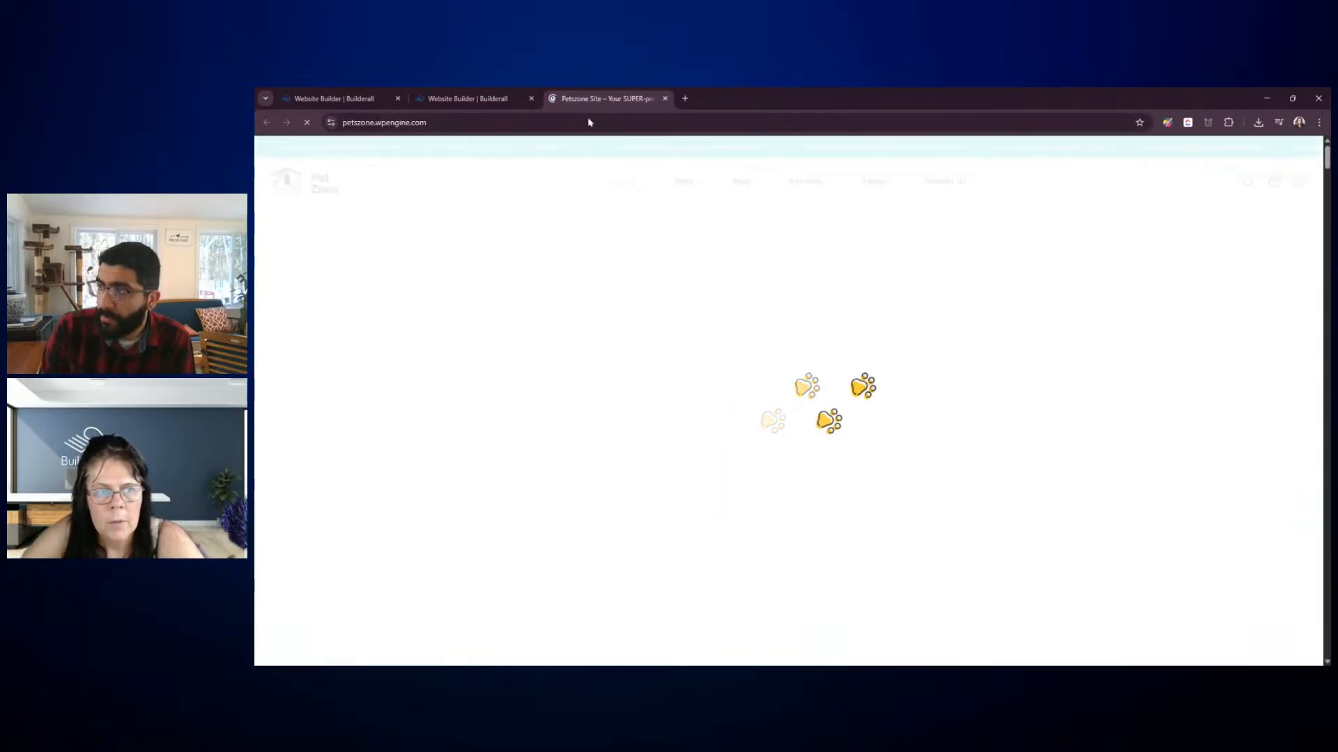
{"action": "scroll", "coordinate": [937, 395], "scroll_direction": "down", "scroll_amount": 8}
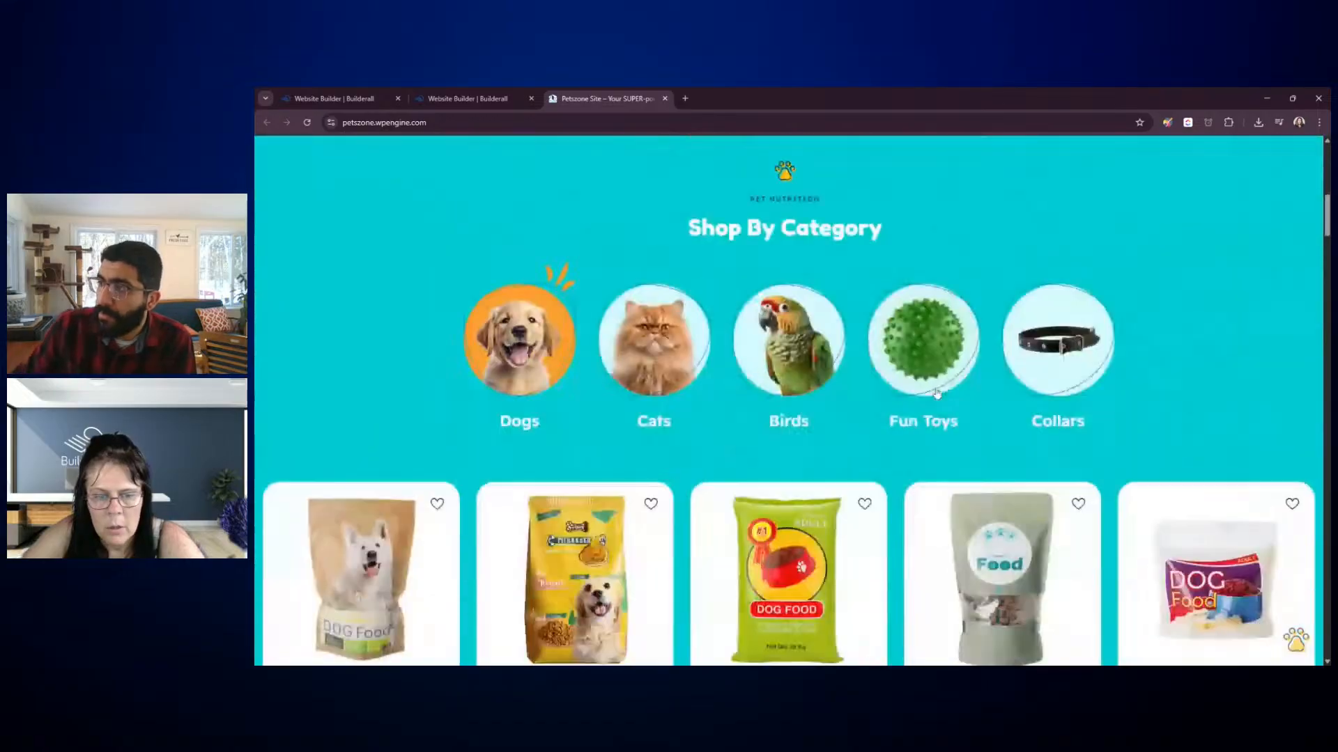
{"action": "scroll", "coordinate": [938, 395], "scroll_direction": "down", "scroll_amount": 15}
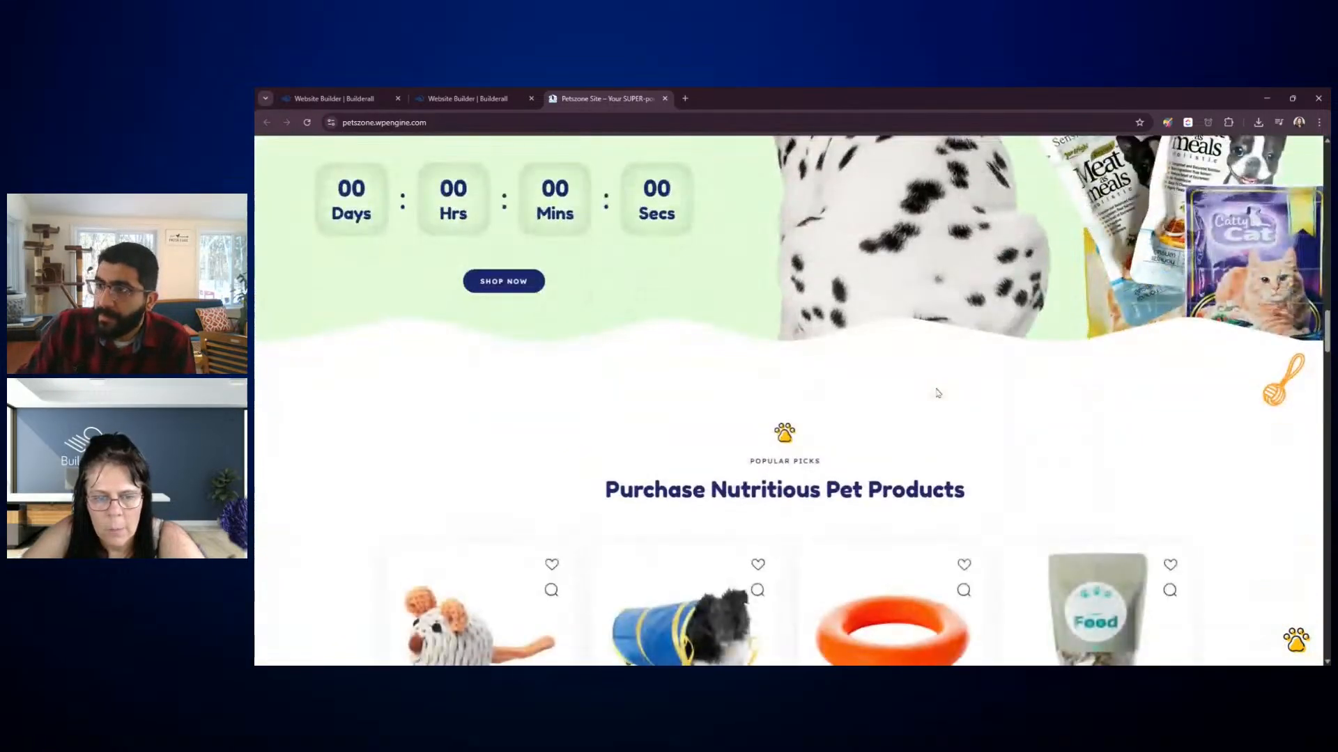
{"action": "scroll", "coordinate": [937, 394], "scroll_direction": "down", "scroll_amount": 15}
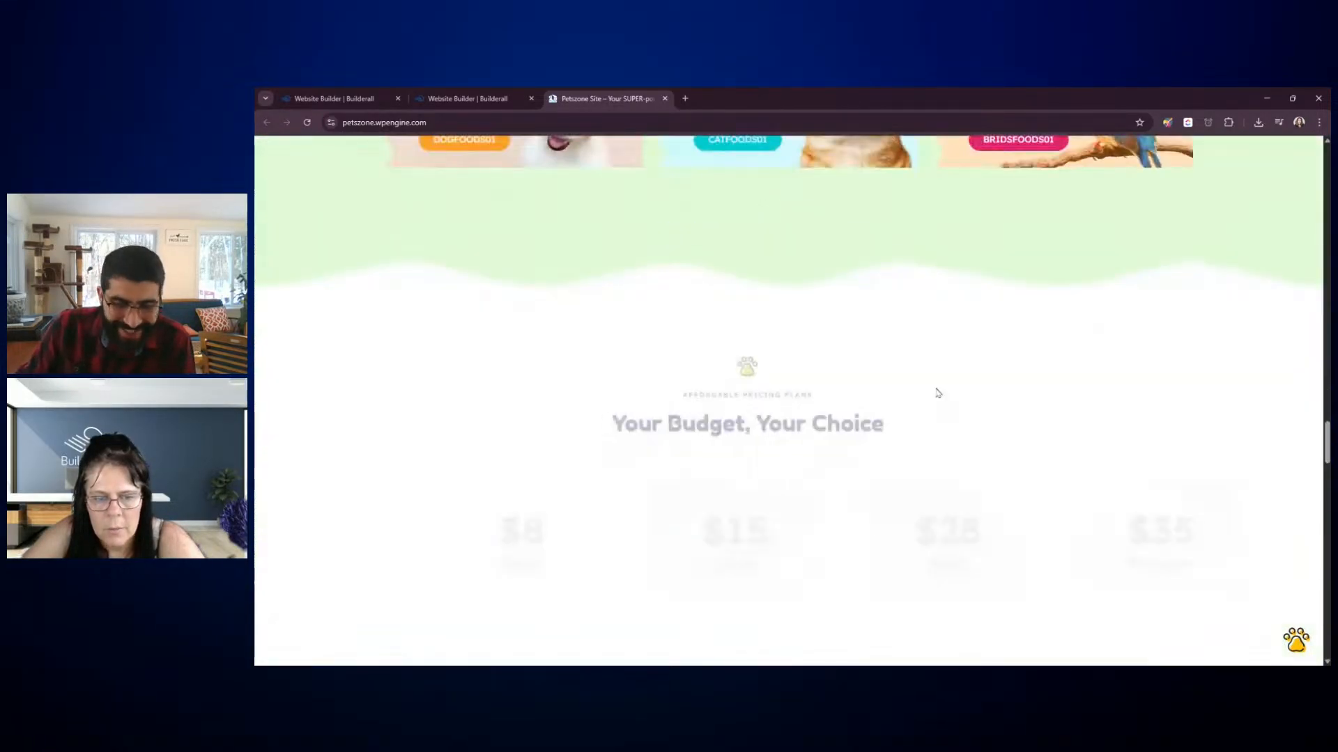
{"action": "scroll", "coordinate": [937, 394], "scroll_direction": "down", "scroll_amount": 15}
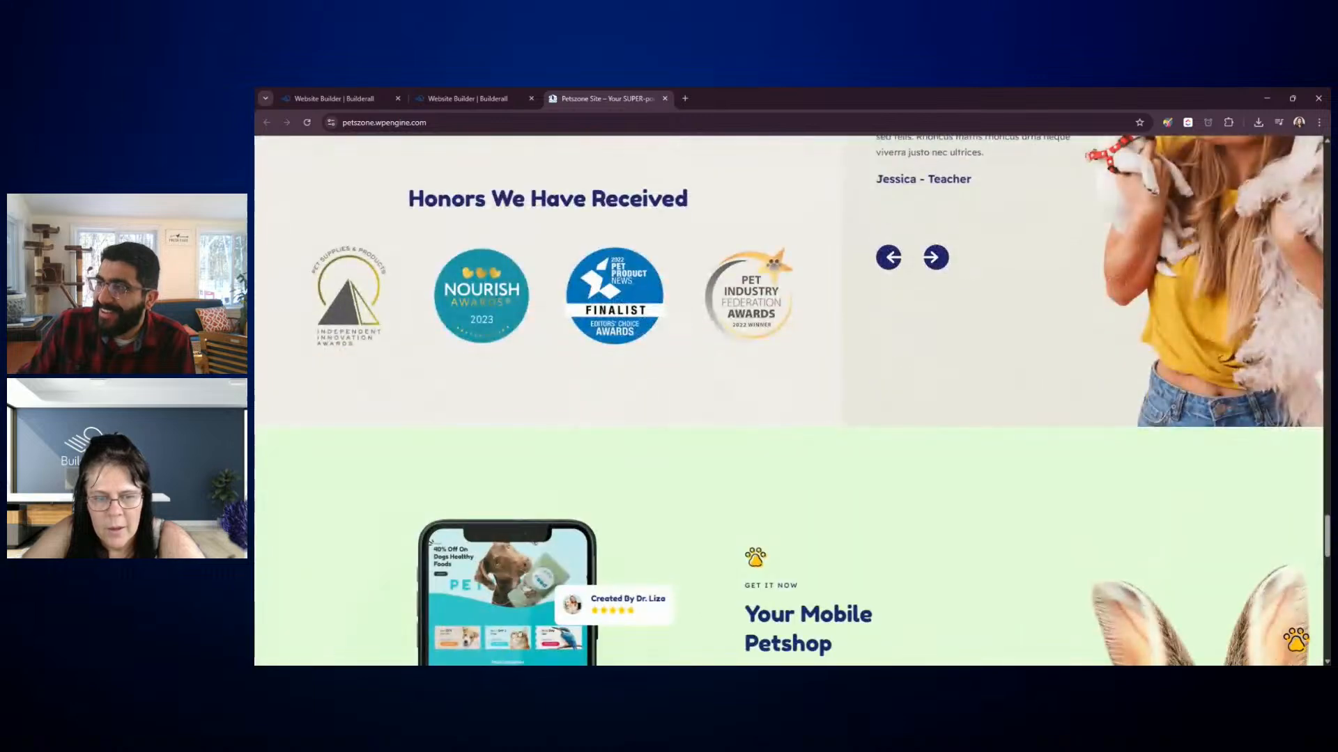
{"action": "scroll", "coordinate": [937, 394], "scroll_direction": "down", "scroll_amount": 12}
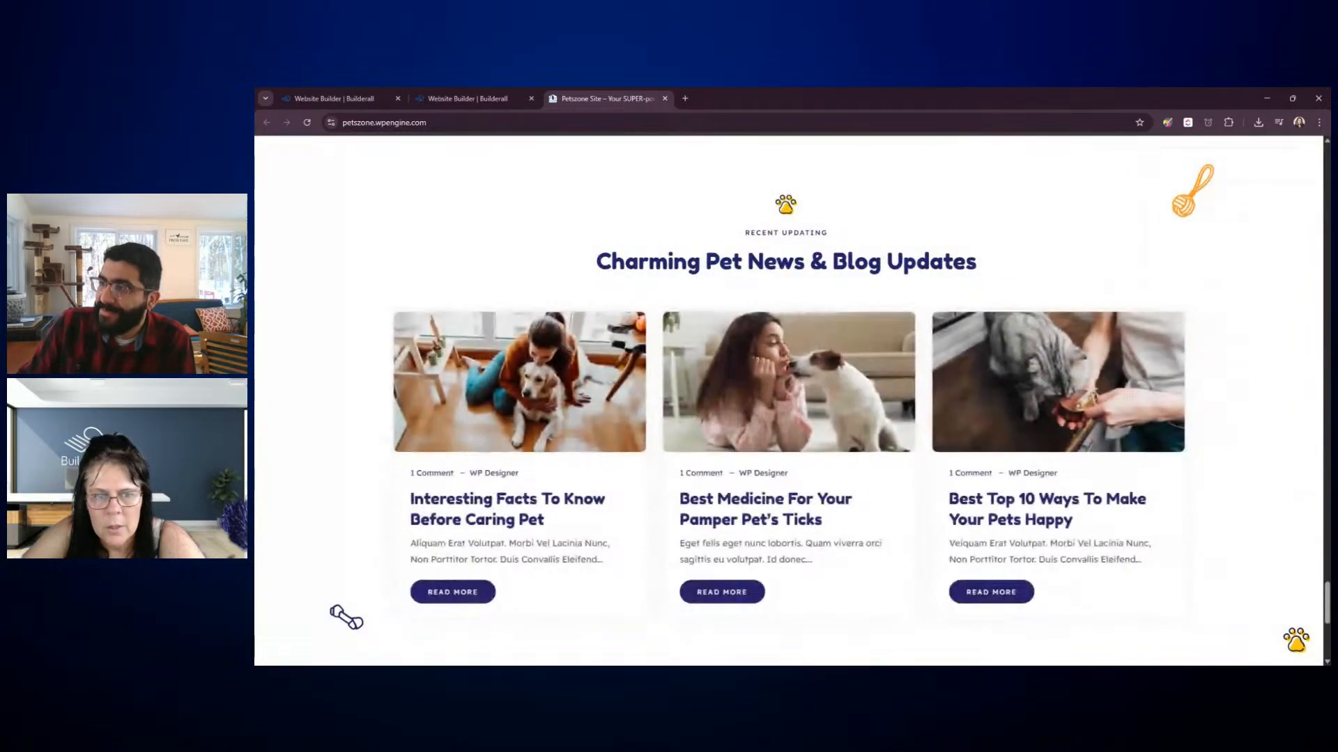
{"action": "scroll", "coordinate": [937, 394], "scroll_direction": "down", "scroll_amount": 1}
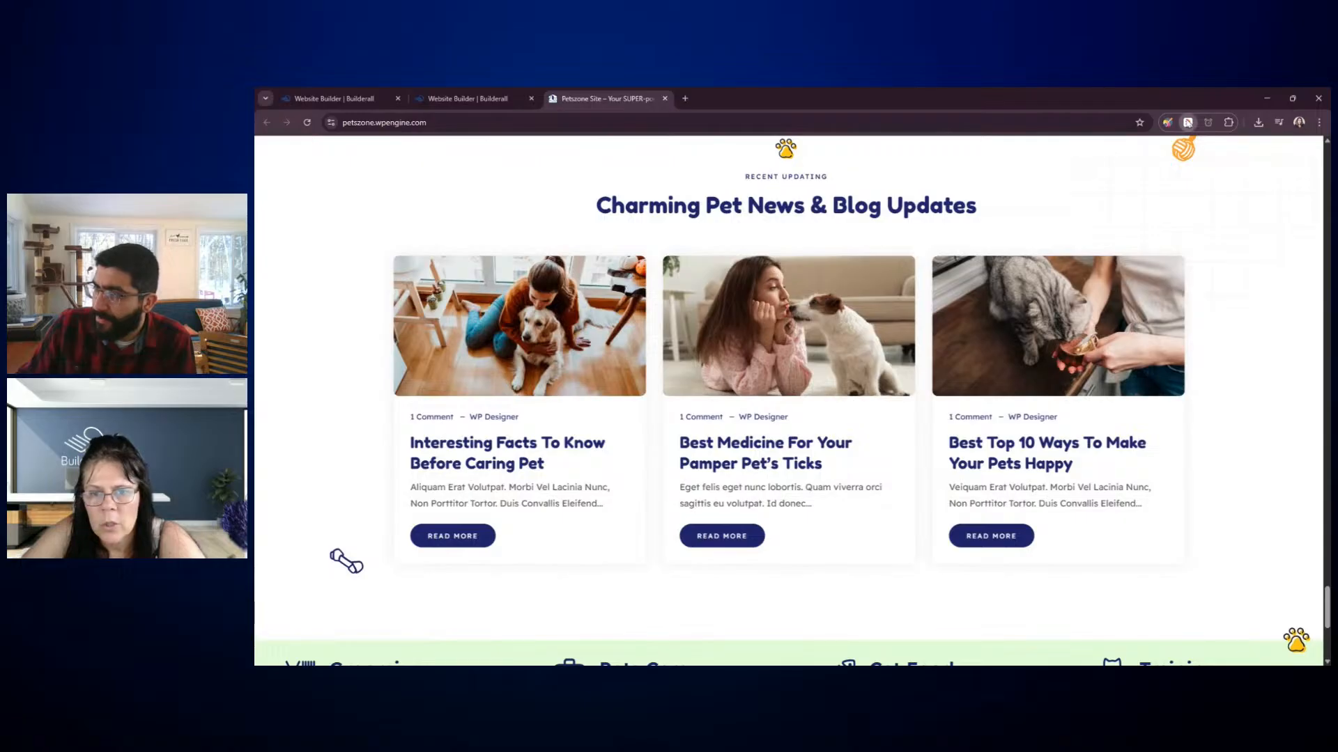
Capture an area screenshot of the Charming Pet News & Blog Updates heading and its three cards, and close the demo site
{"action": "left_click", "coordinate": [1188, 122]}
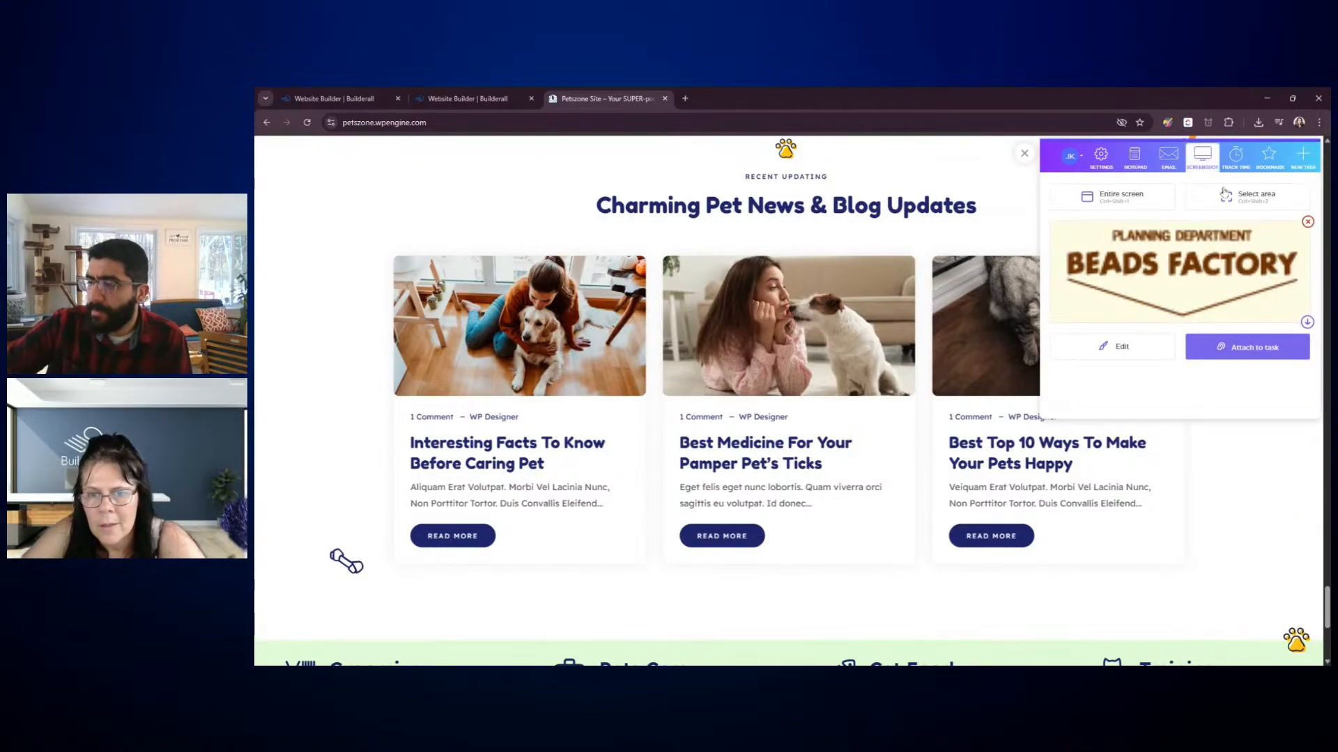
{"action": "left_click", "coordinate": [1224, 194]}
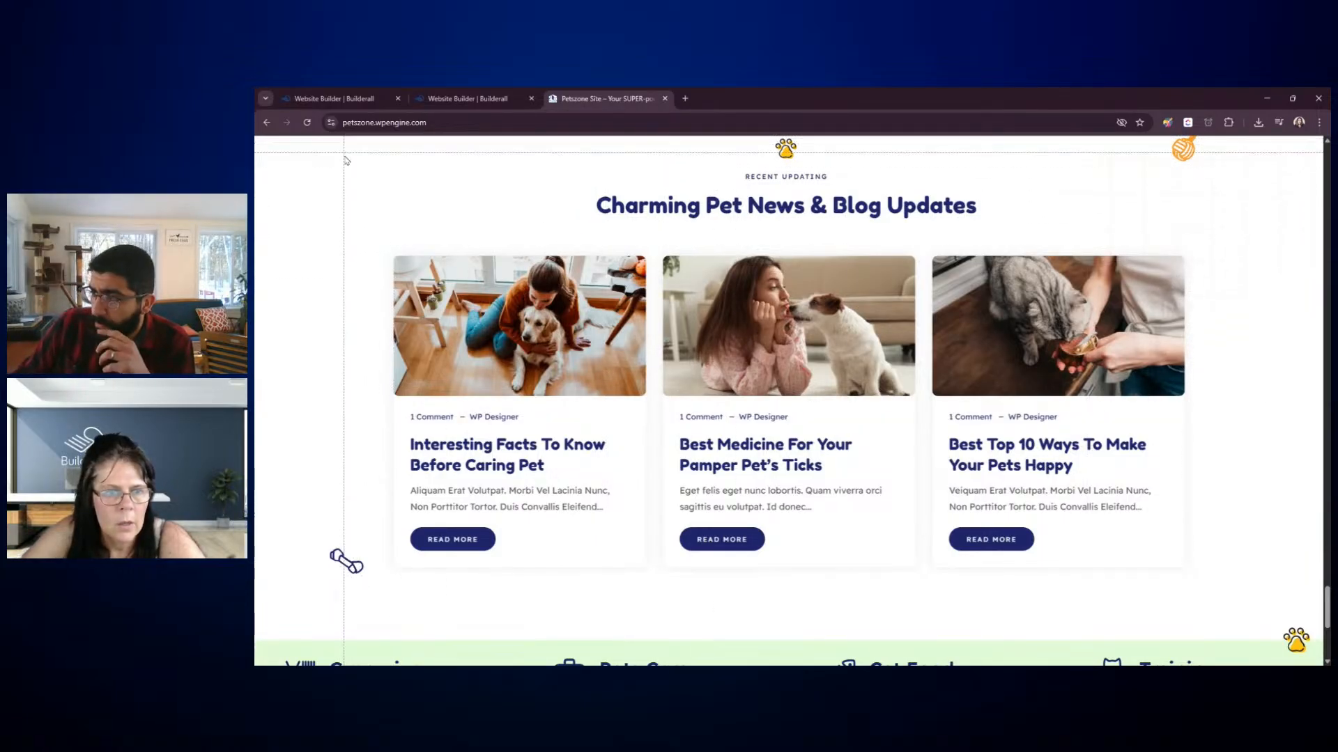
{"action": "mouse_move", "coordinate": [372, 170]}
{"action": "left_mouse_down"}
{"action": "mouse_move", "coordinate": [650, 393]}
{"action": "mouse_move", "coordinate": [1076, 630]}
{"action": "mouse_move", "coordinate": [1210, 595]}
{"action": "left_mouse_up"}
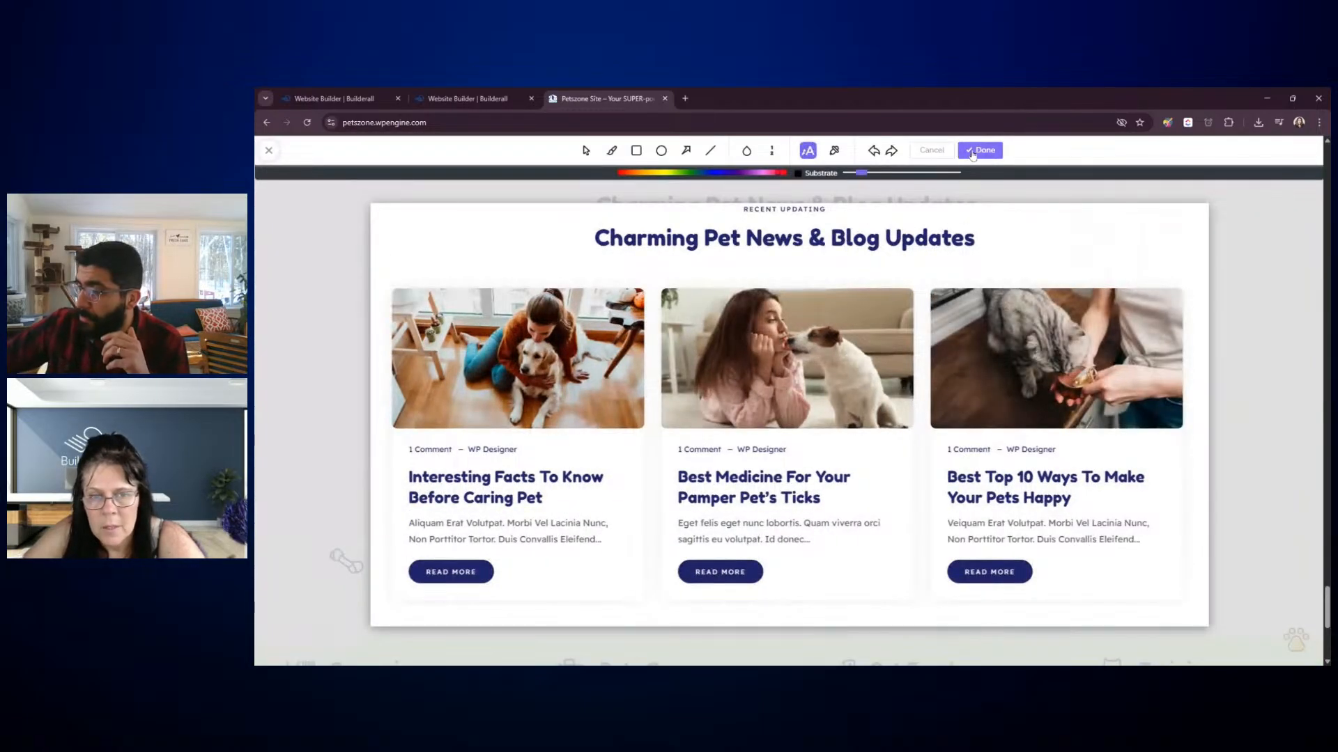
{"action": "left_click", "coordinate": [978, 150]}
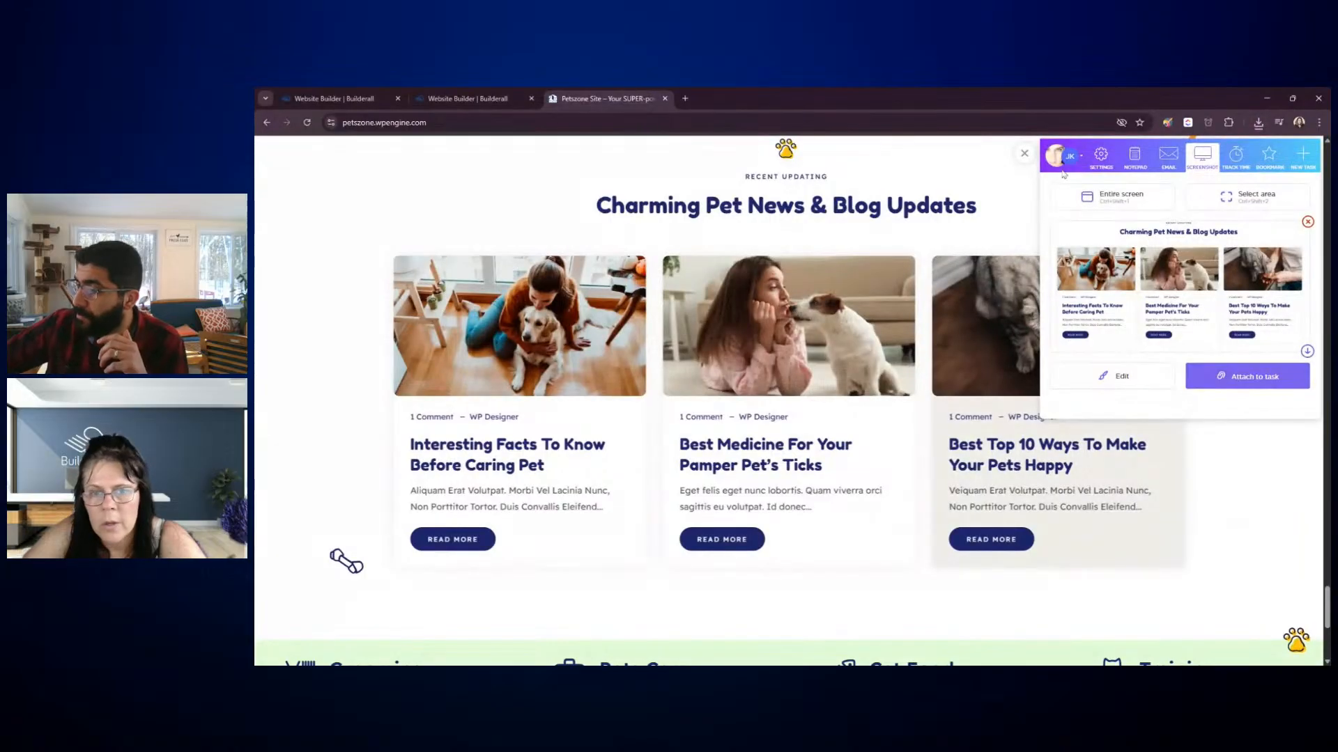
{"action": "left_click", "coordinate": [1024, 154]}
{"action": "left_click", "coordinate": [665, 99]}
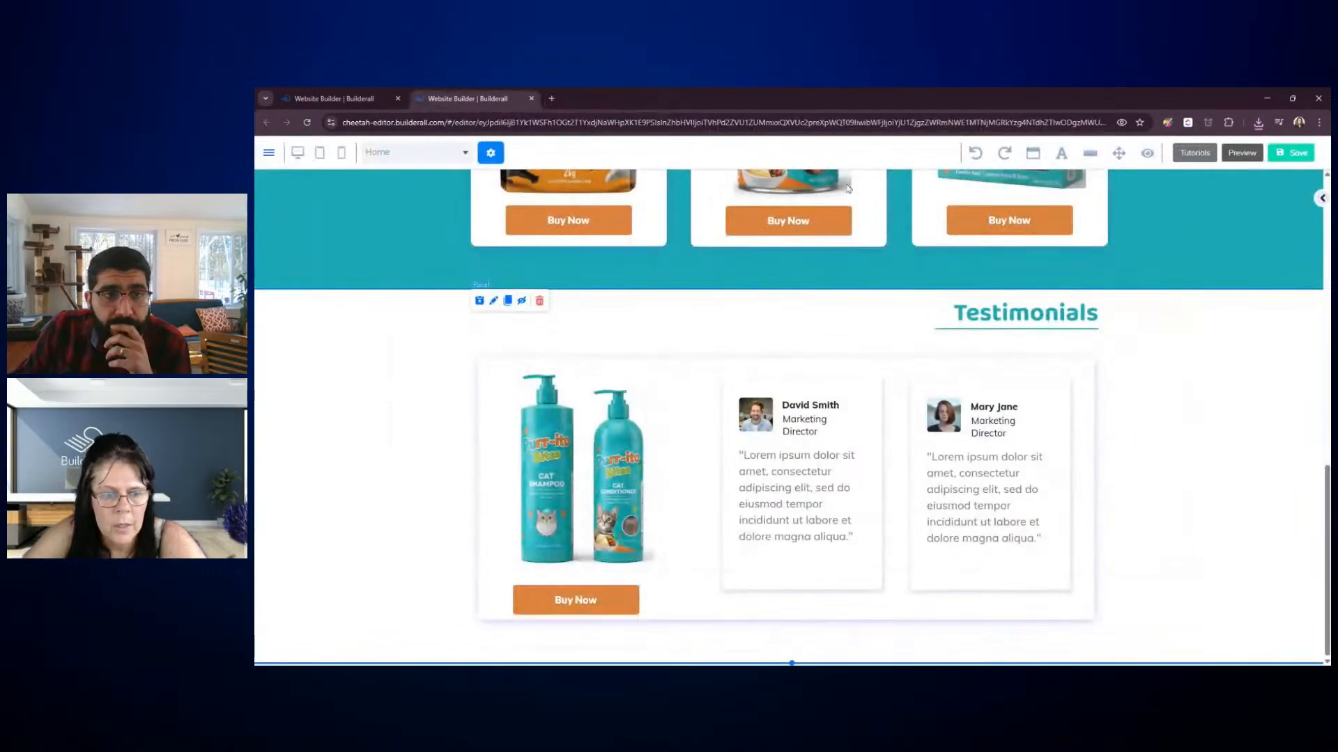
Add an Image element to the page, placing it over the outer edge of the second testimonial card
{"action": "left_click", "coordinate": [1319, 200]}
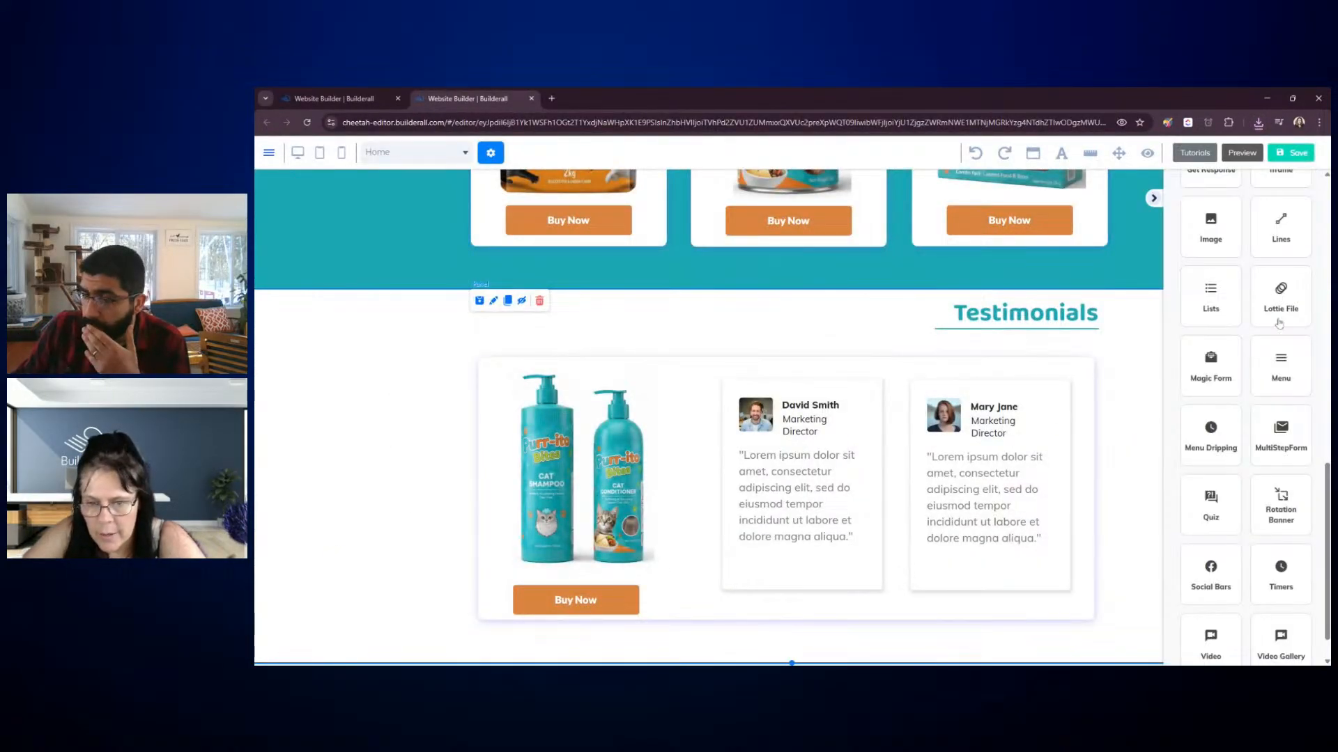
{"action": "scroll", "coordinate": [1279, 324], "scroll_direction": "up", "scroll_amount": 10}
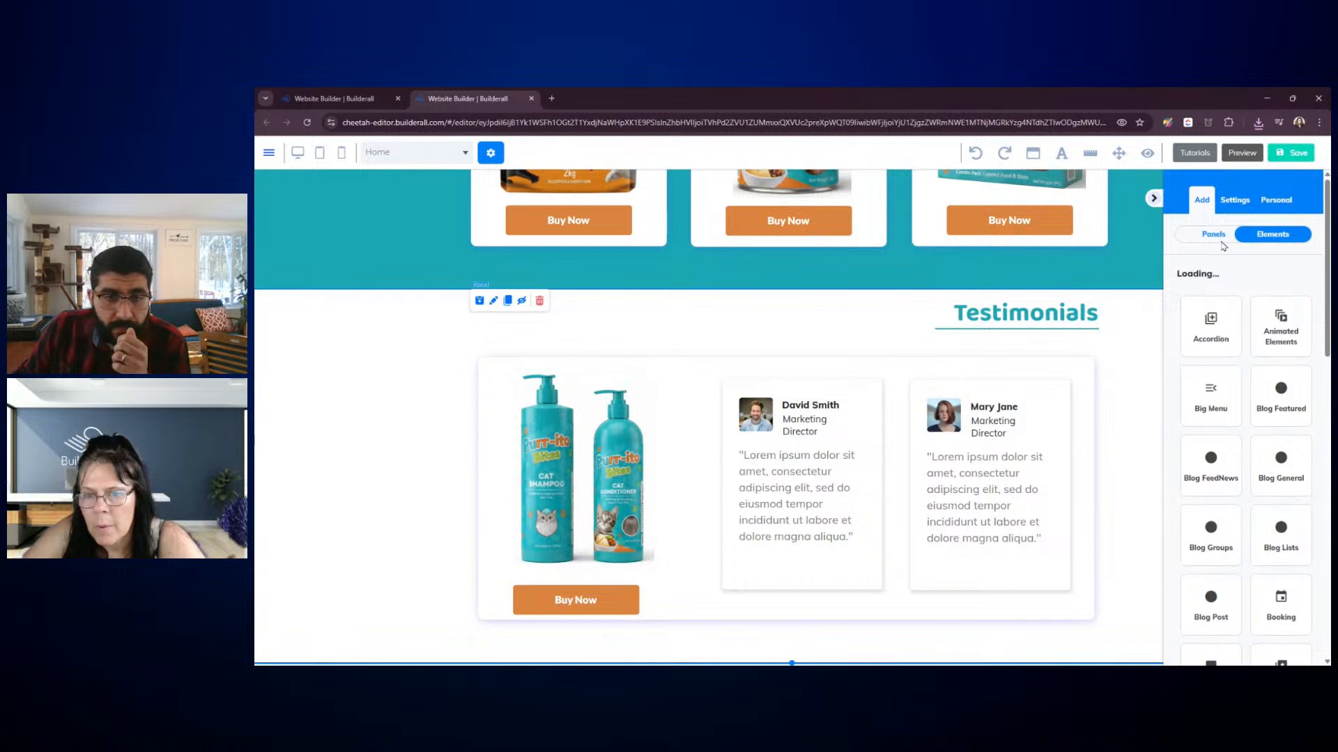
{"action": "left_click", "coordinate": [1218, 237]}
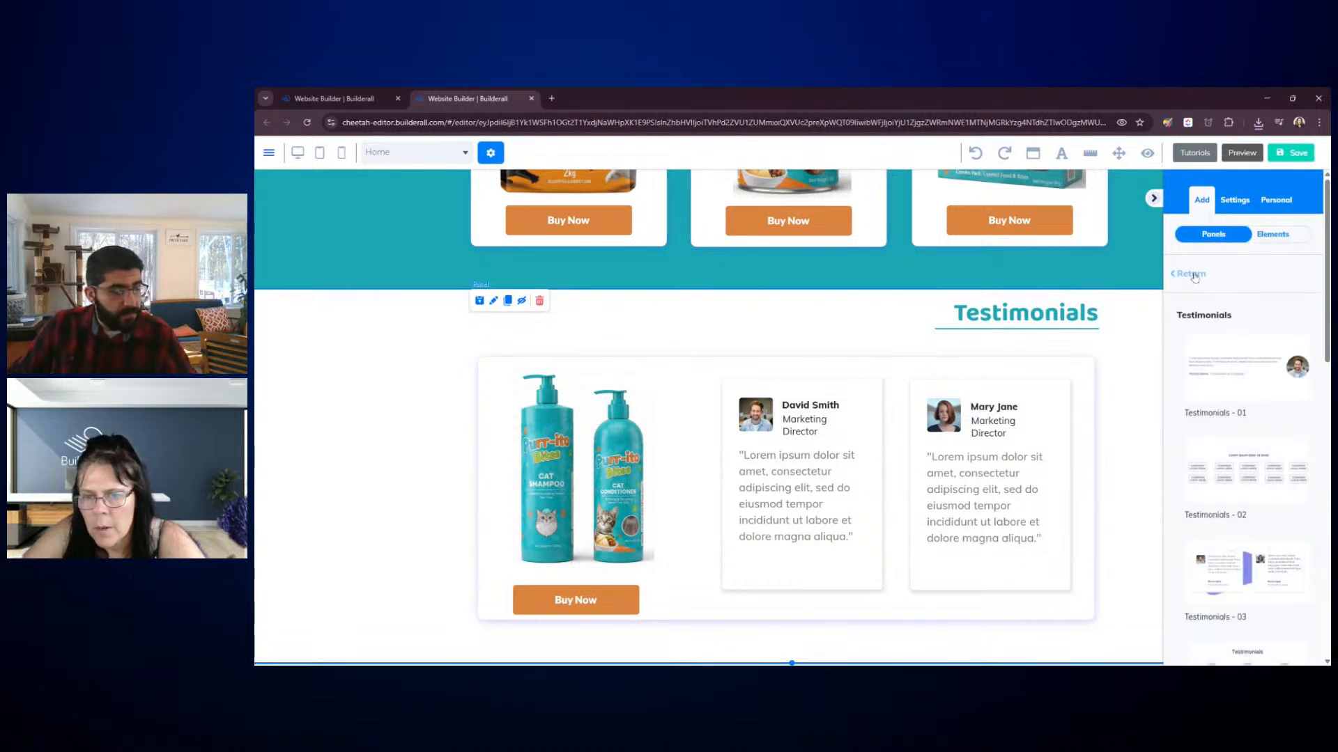
{"action": "left_click", "coordinate": [1193, 274]}
{"action": "scroll", "coordinate": [1272, 333], "scroll_direction": "down", "scroll_amount": 5}
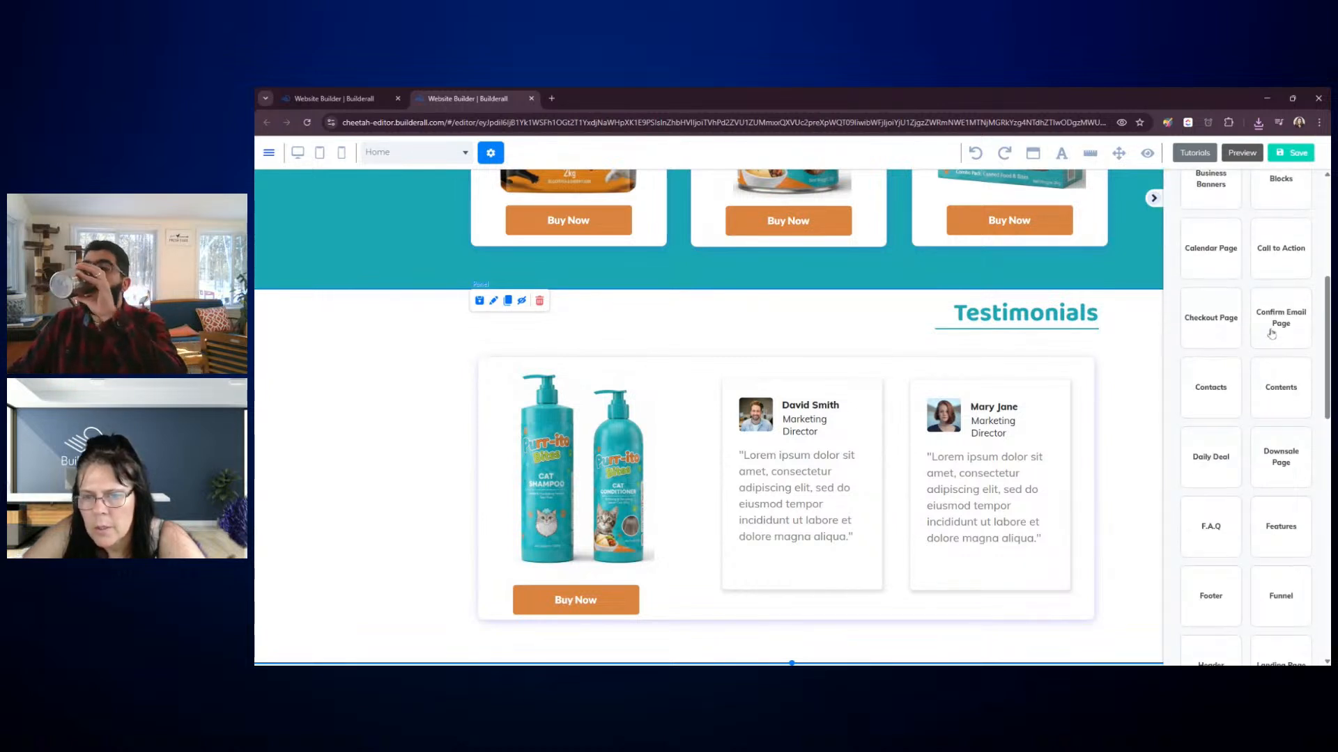
{"action": "scroll", "coordinate": [1271, 333], "scroll_direction": "up", "scroll_amount": 5}
{"action": "left_click", "coordinate": [1269, 235]}
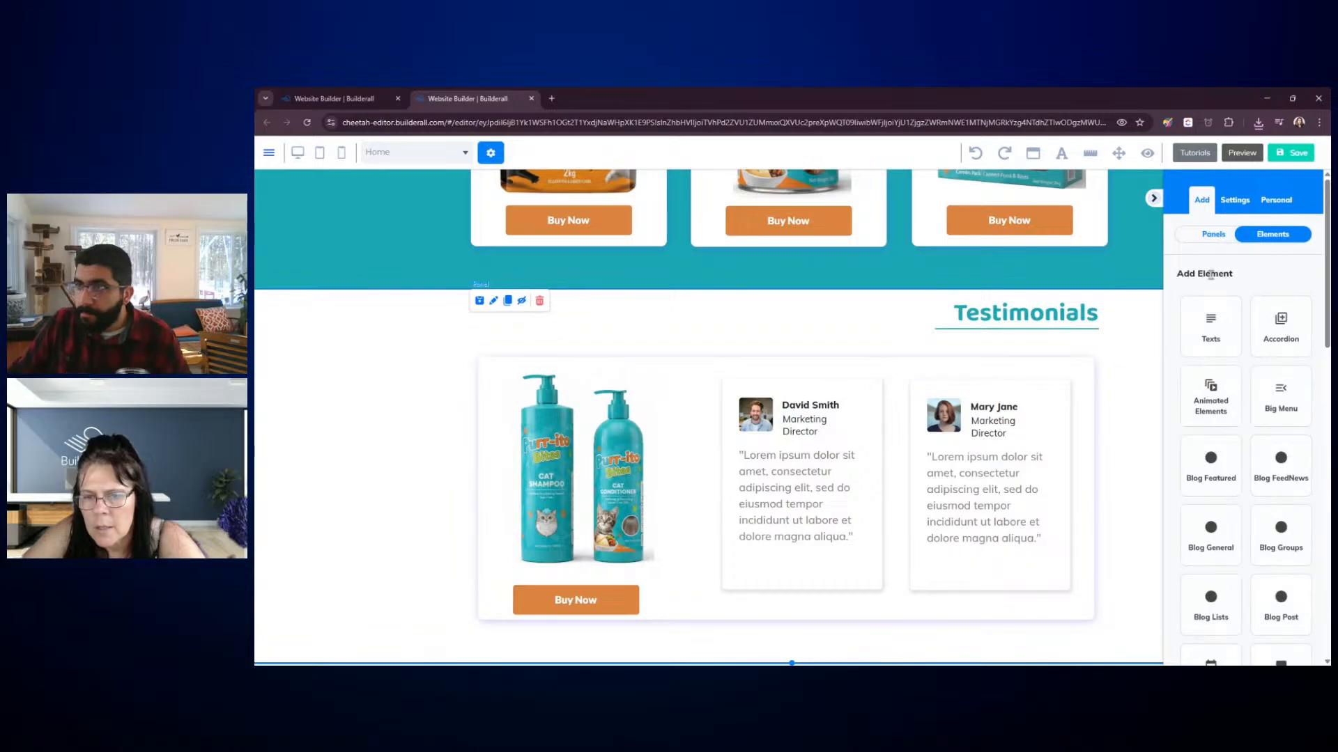
{"action": "scroll", "coordinate": [1261, 380], "scroll_direction": "down", "scroll_amount": 8}
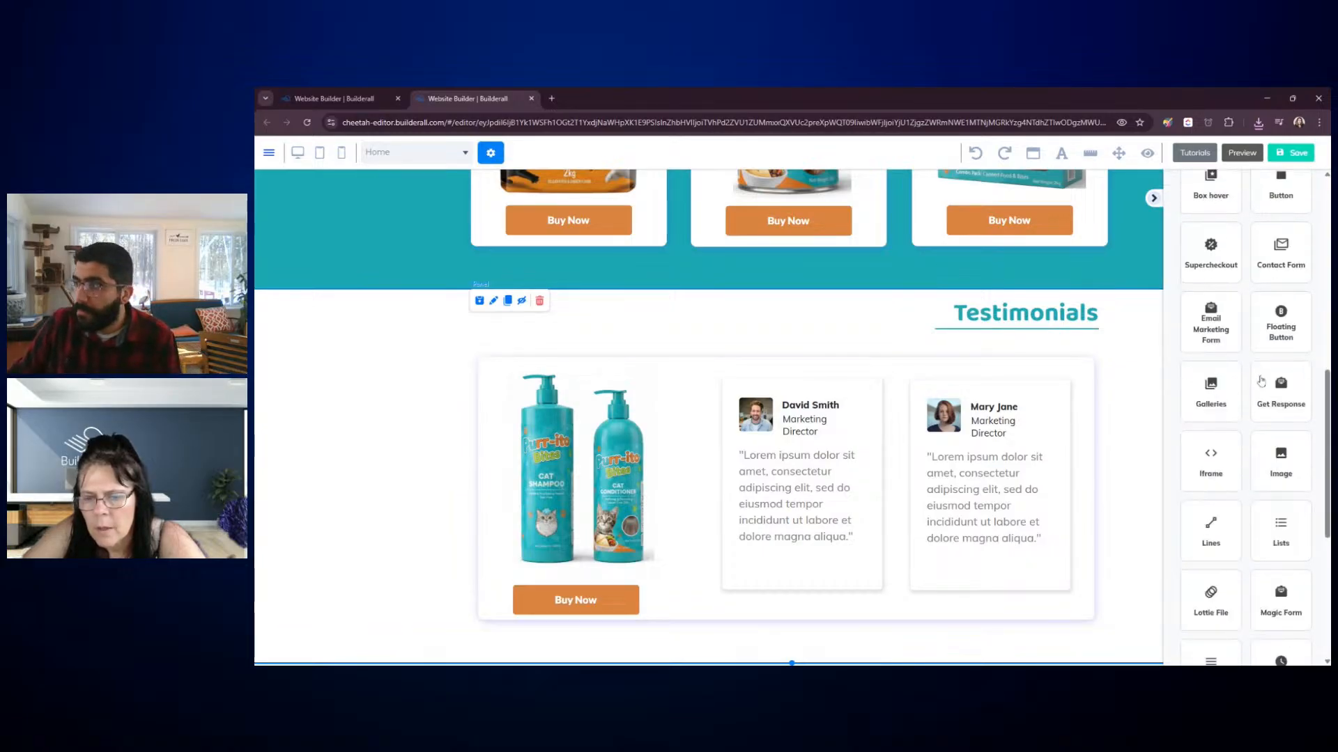
{"action": "scroll", "coordinate": [1261, 381], "scroll_direction": "down", "scroll_amount": 1}
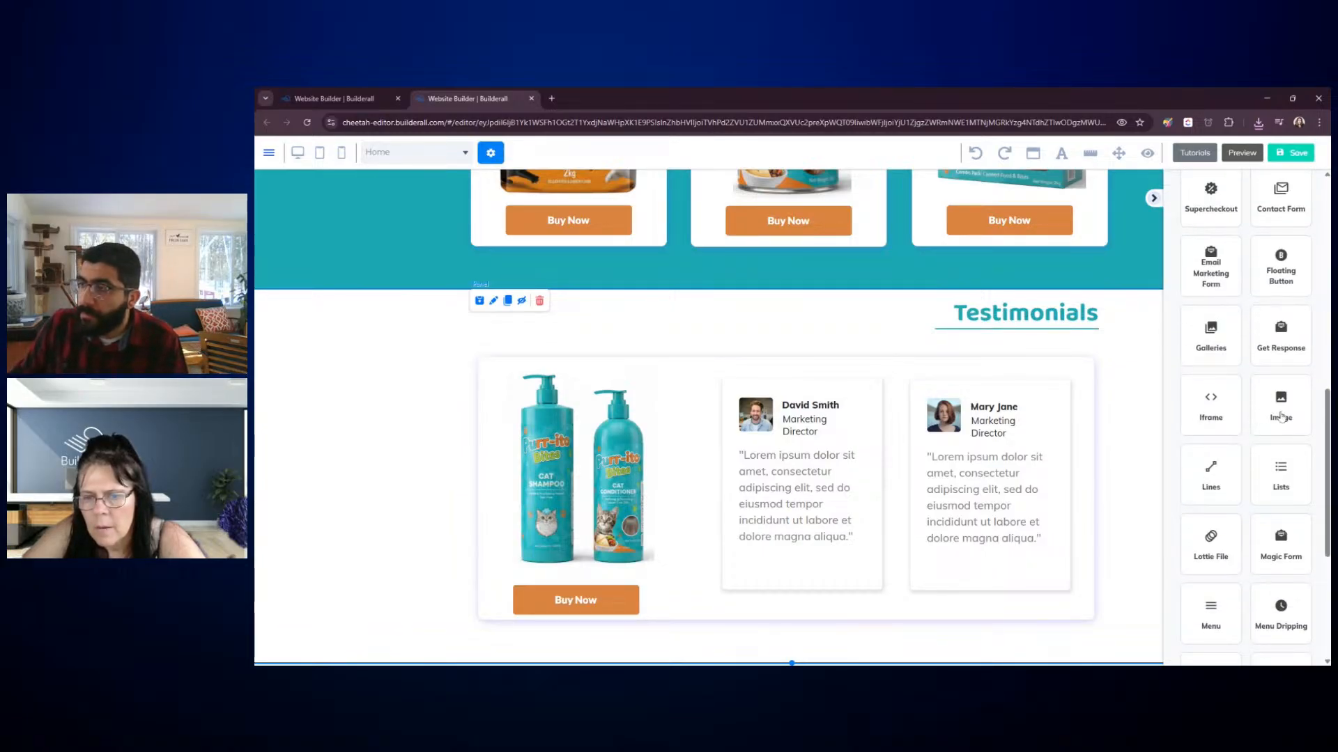
{"action": "left_click", "coordinate": [1281, 416]}
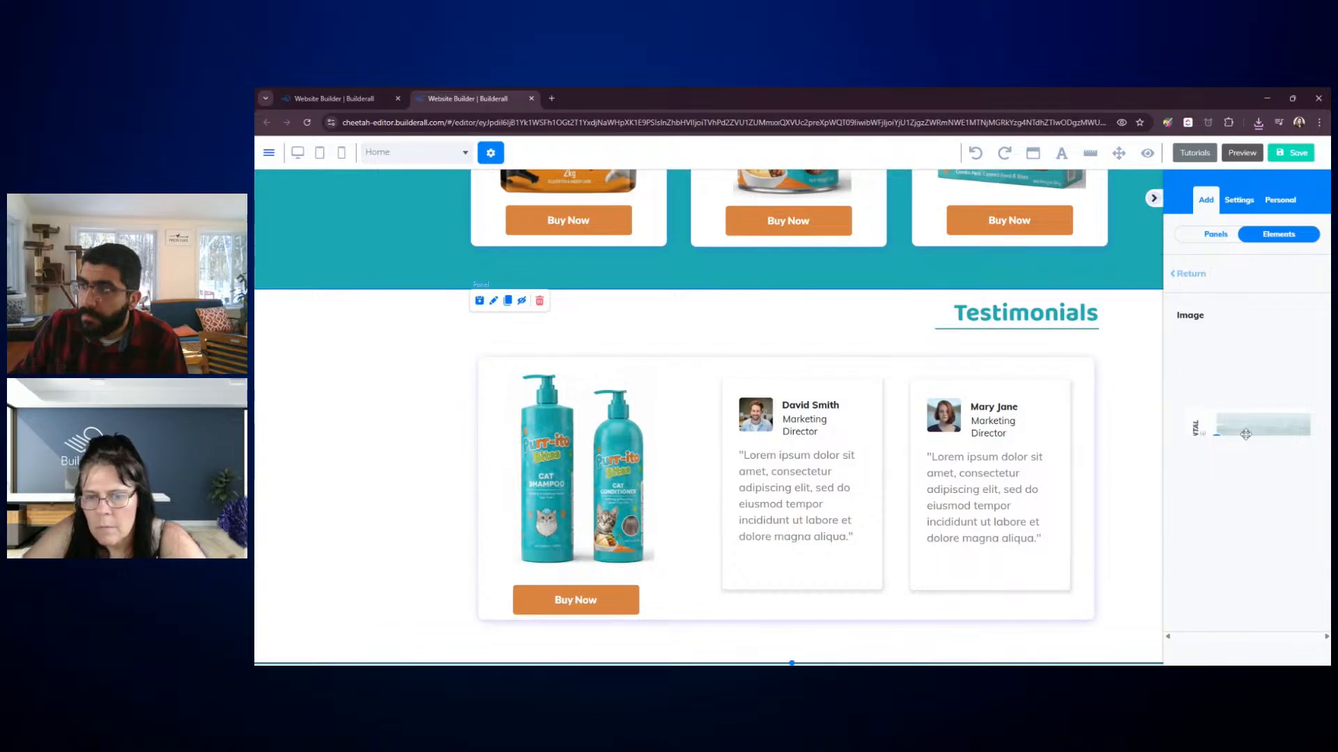
{"action": "left_click_drag", "start_coordinate": [1245, 435], "coordinate": [1077, 464]}
Add a blank panel below the Testimonials section and move the placeholder mountain image into it
{"action": "left_click", "coordinate": [1204, 238]}
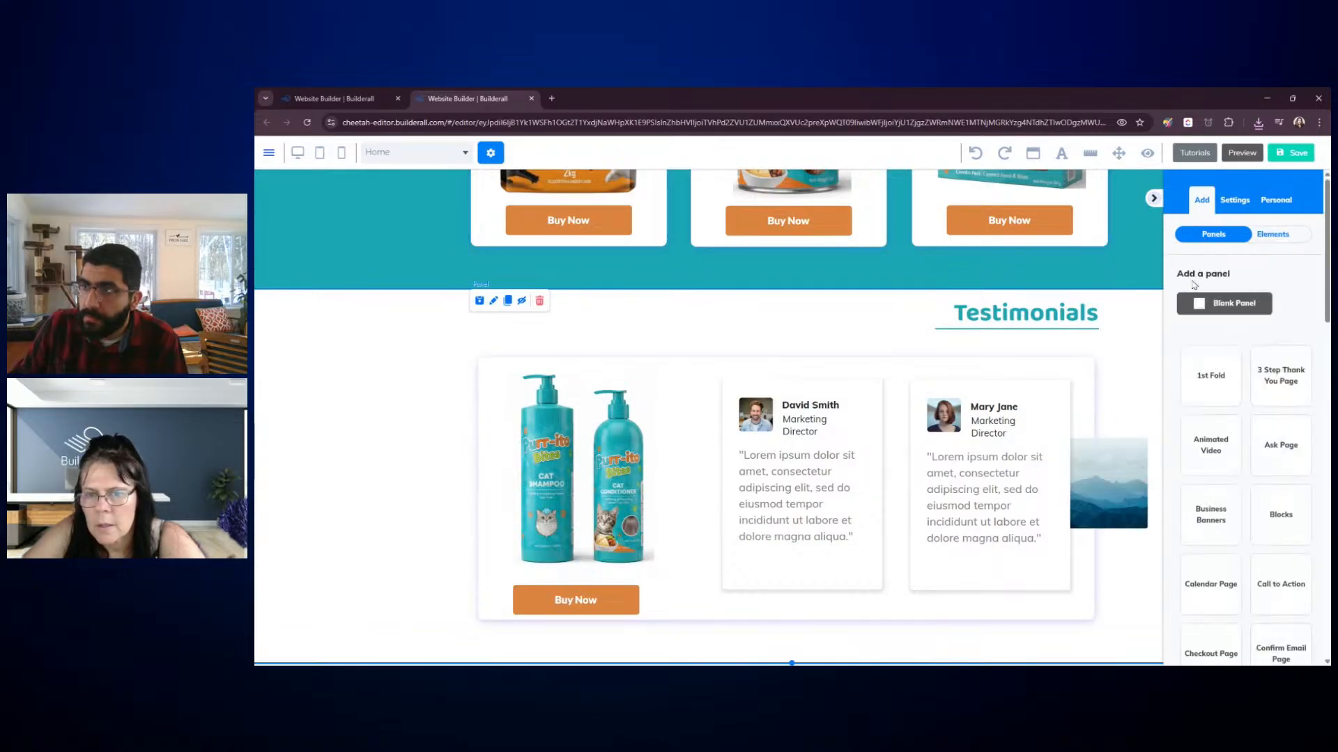
{"action": "left_click", "coordinate": [1216, 303]}
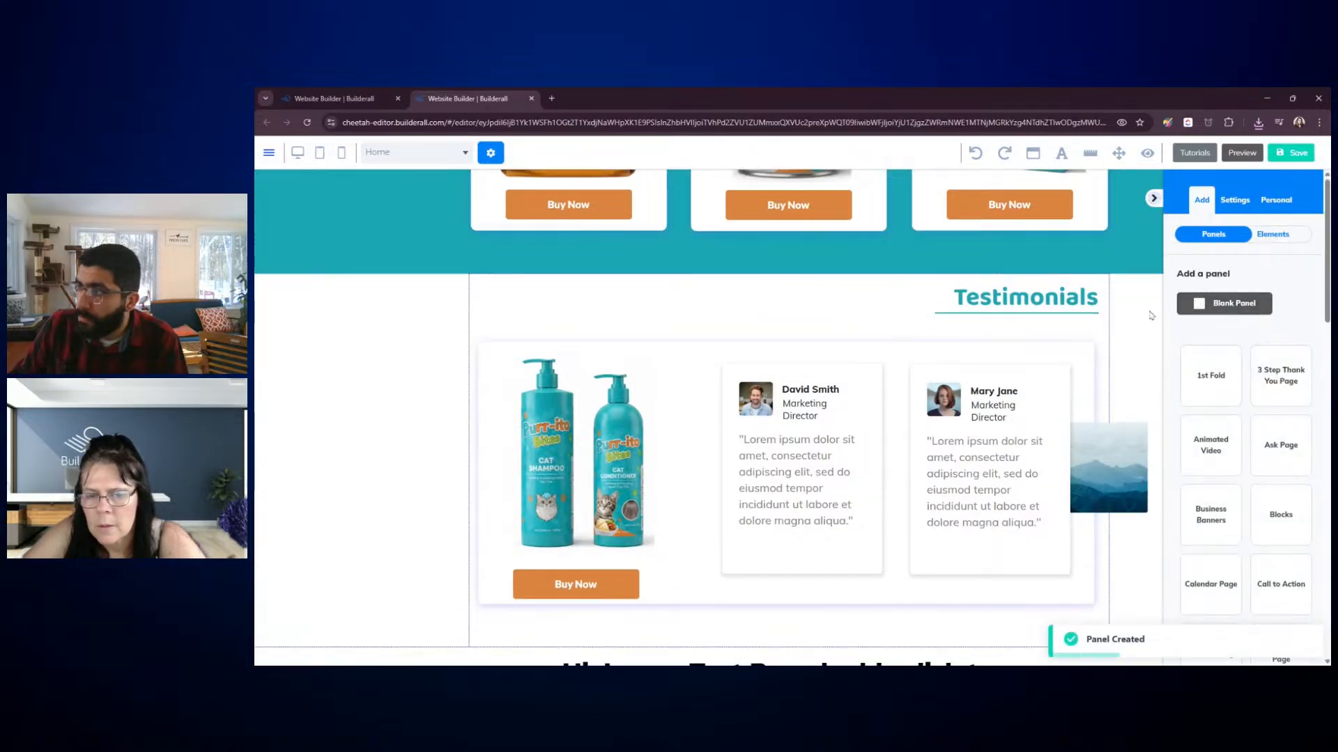
{"action": "left_click_drag", "start_coordinate": [1129, 293], "coordinate": [984, 626]}
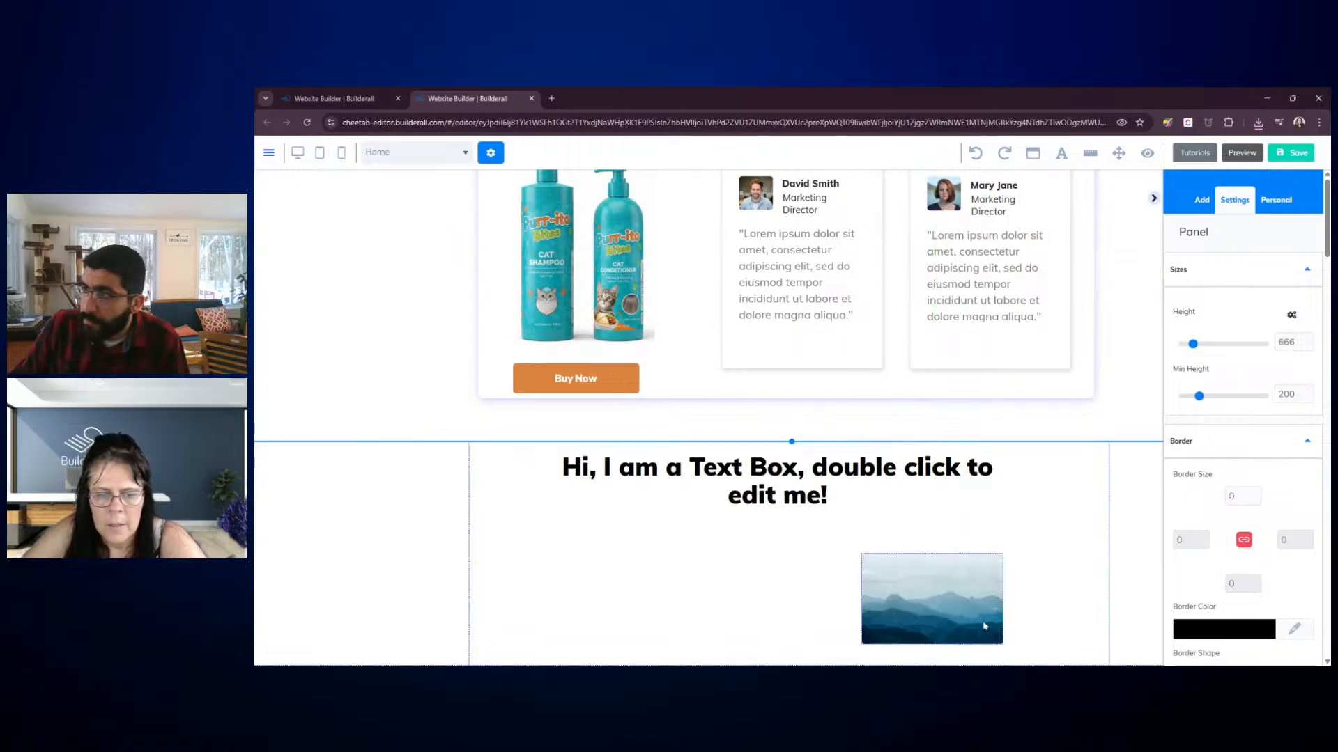
Upload the captured blog section screenshot to My Files and use it to replace the placeholder mountain image
{"action": "left_click", "coordinate": [984, 599]}
{"action": "left_click", "coordinate": [1230, 555]}
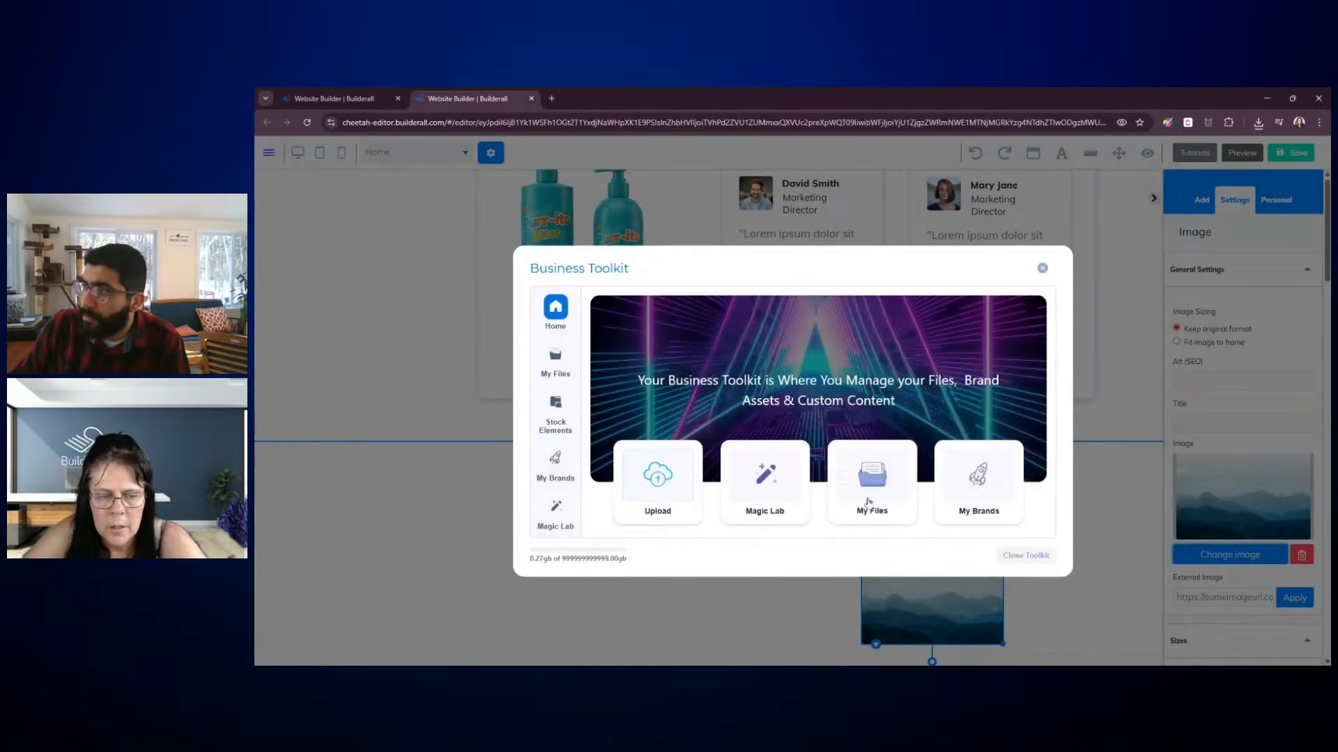
{"action": "left_click", "coordinate": [868, 501]}
{"action": "left_click", "coordinate": [1013, 322]}
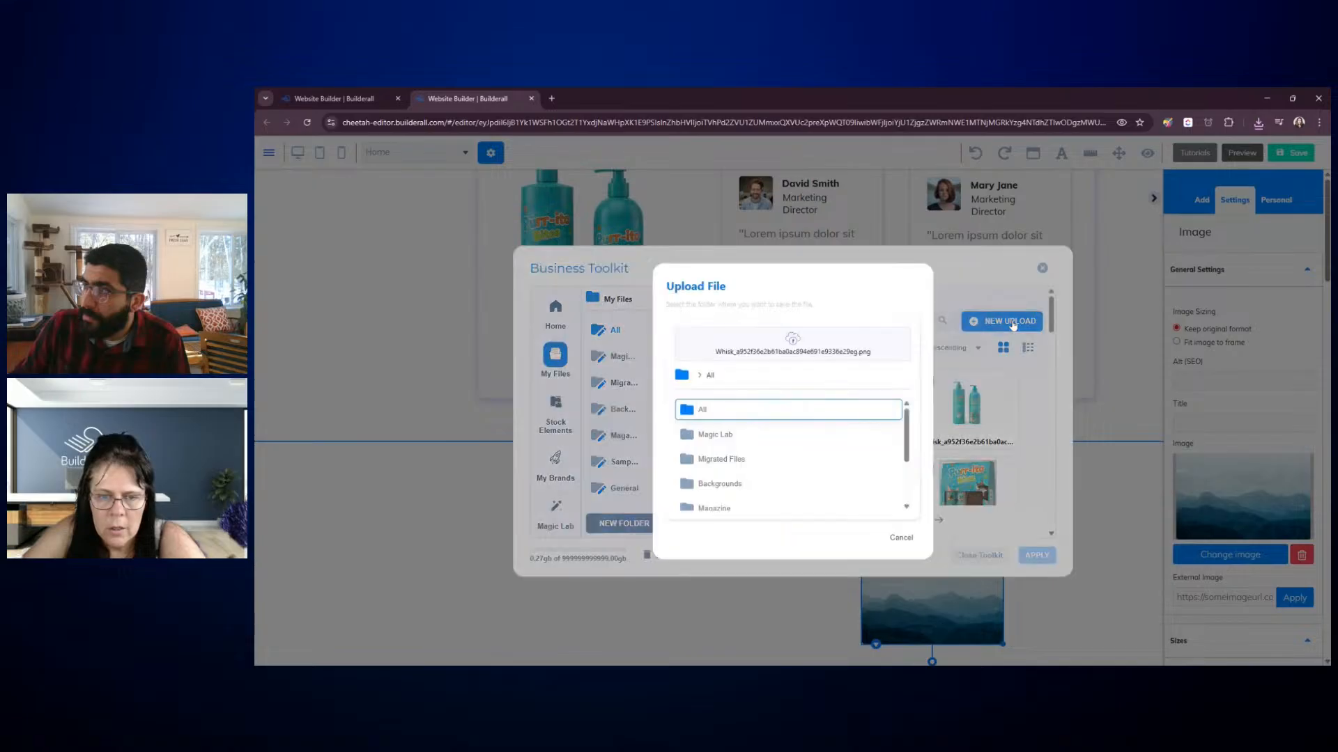
{"action": "double_click", "coordinate": [779, 352]}
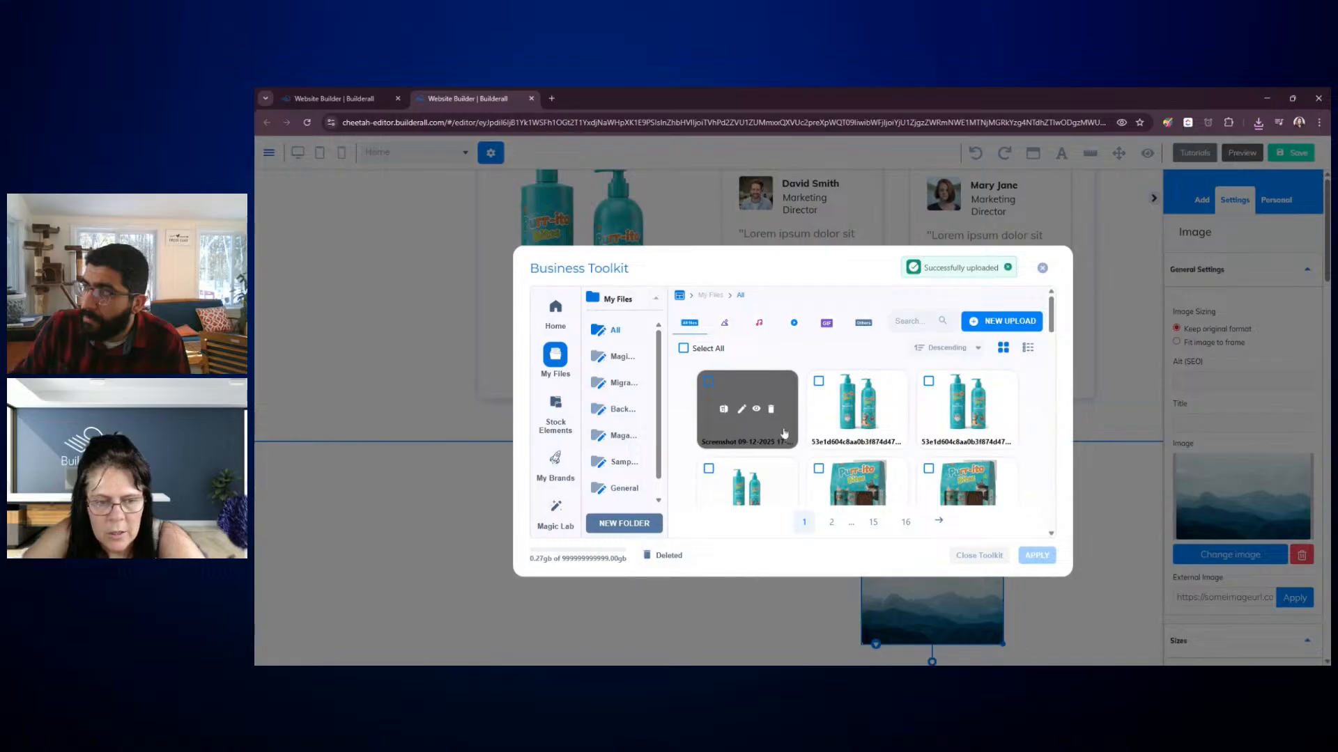
{"action": "left_click", "coordinate": [796, 433]}
{"action": "left_click", "coordinate": [1038, 556]}
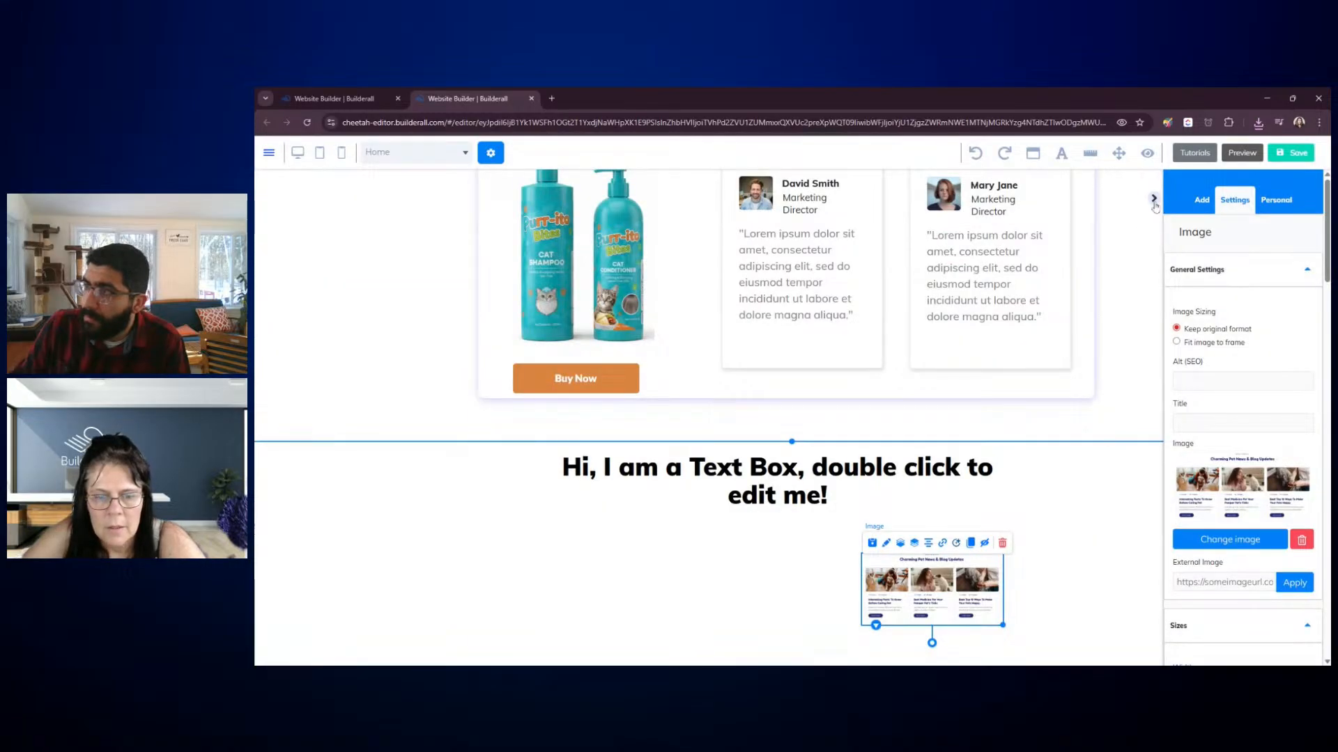
Delete the default text box from the new panel
{"action": "left_click", "coordinate": [761, 468]}
{"action": "left_click", "coordinate": [791, 443]}
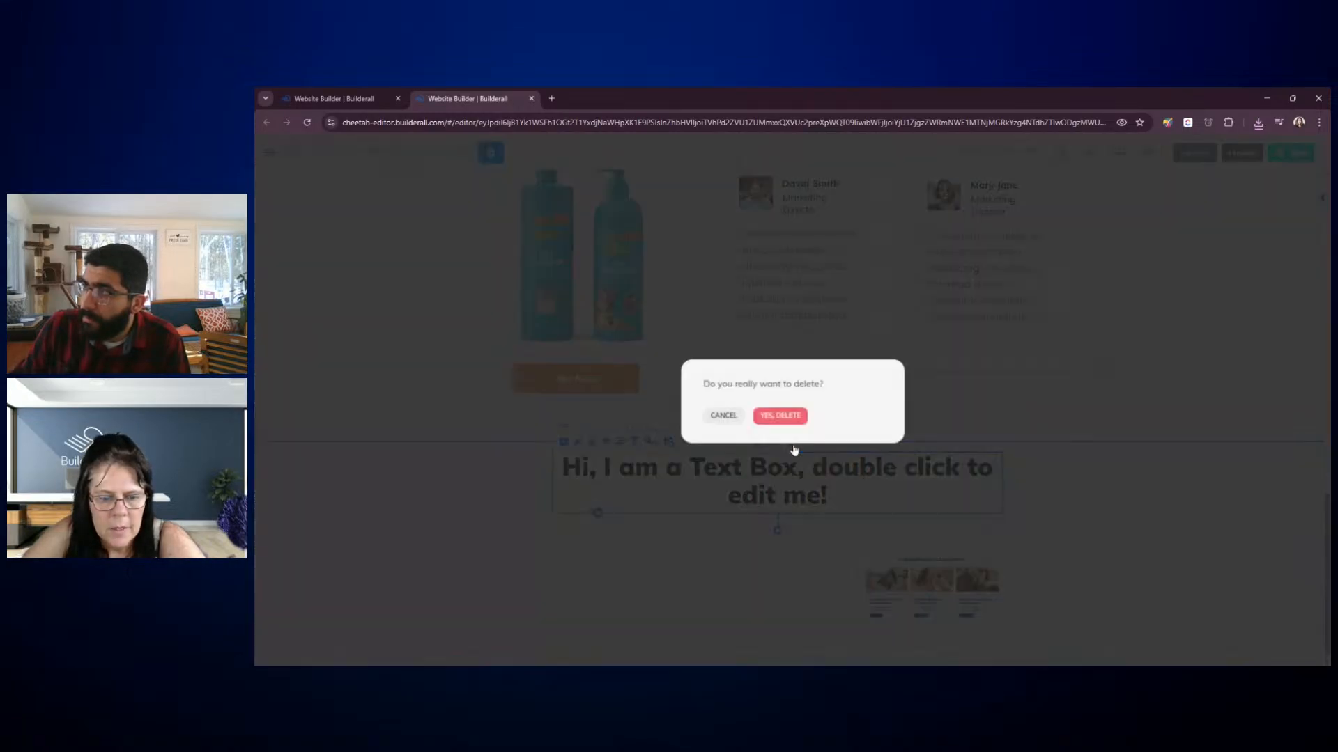
{"action": "left_click", "coordinate": [926, 578]}
Move the blog screenshot to the new panel's upper left area and enlarge it across nearly the full content width
{"action": "left_click_drag", "start_coordinate": [880, 564], "coordinate": [593, 455]}
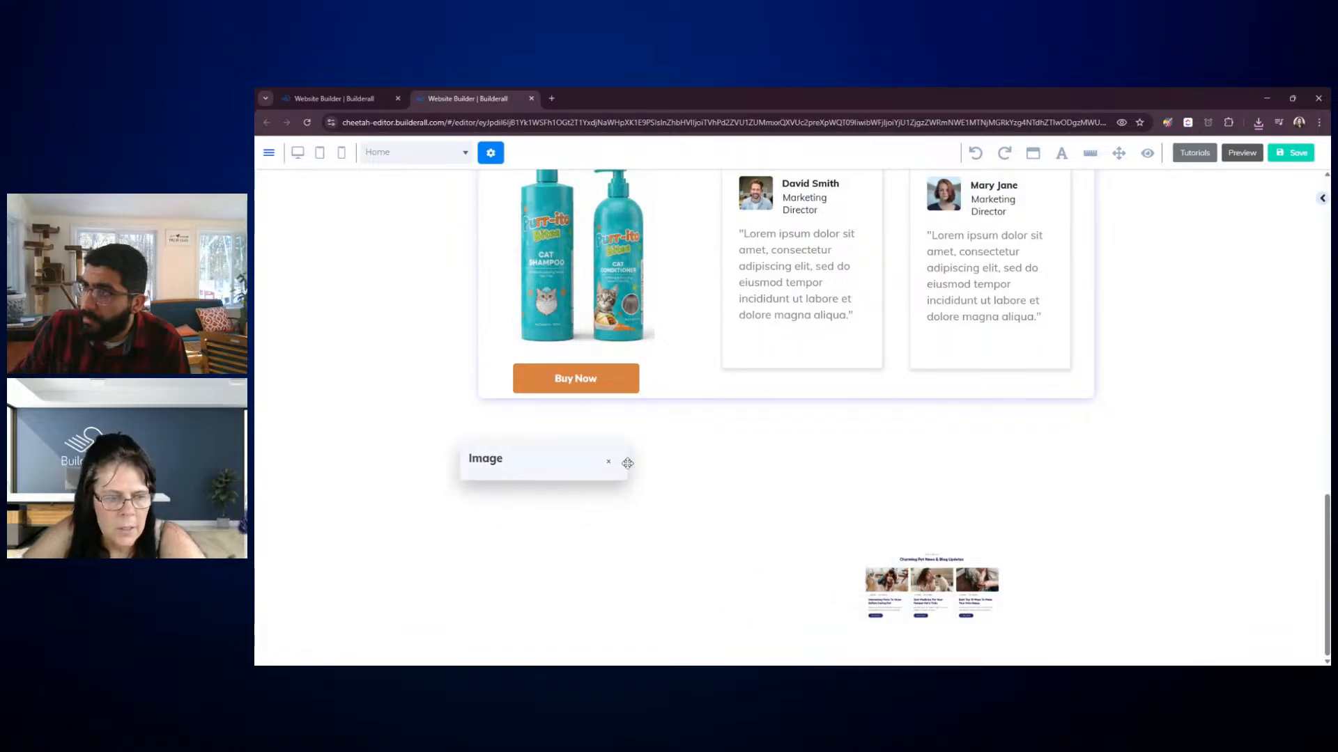
{"action": "left_click_drag", "start_coordinate": [887, 579], "coordinate": [547, 482]}
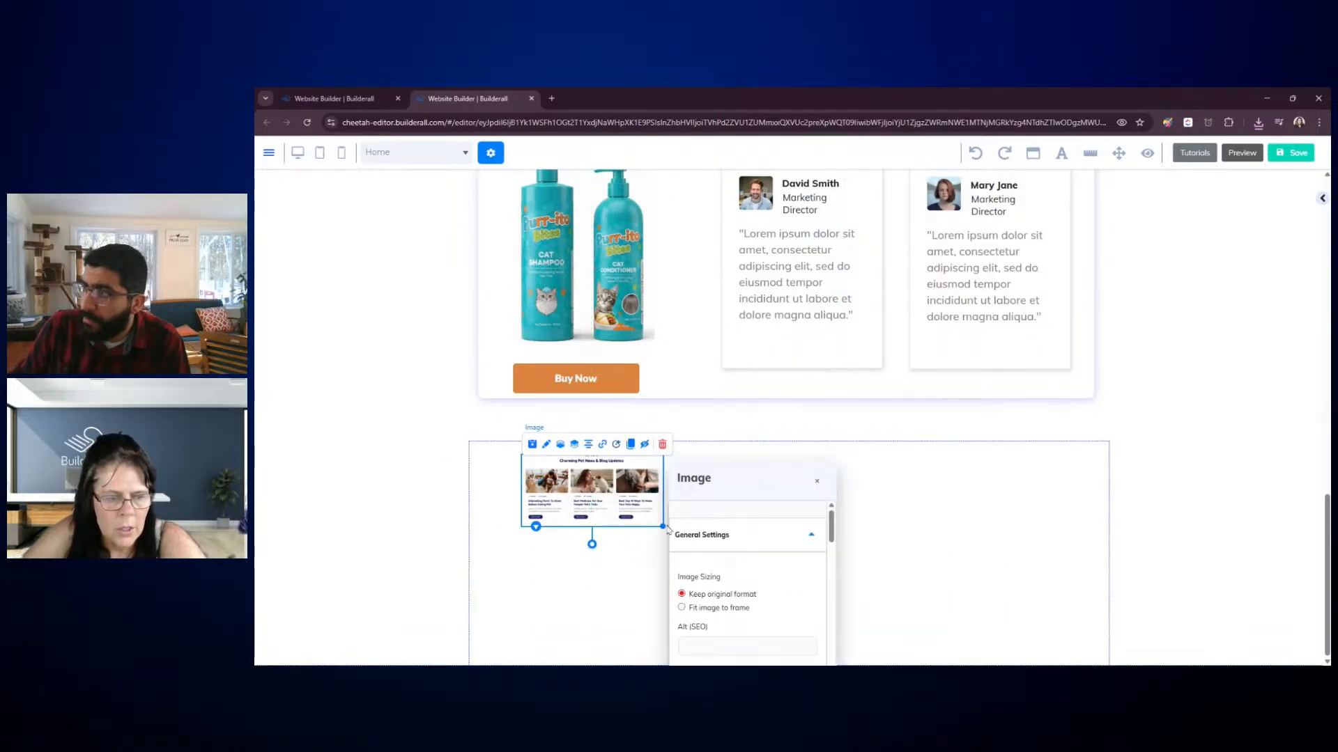
{"action": "left_click_drag", "start_coordinate": [663, 527], "coordinate": [1158, 655]}
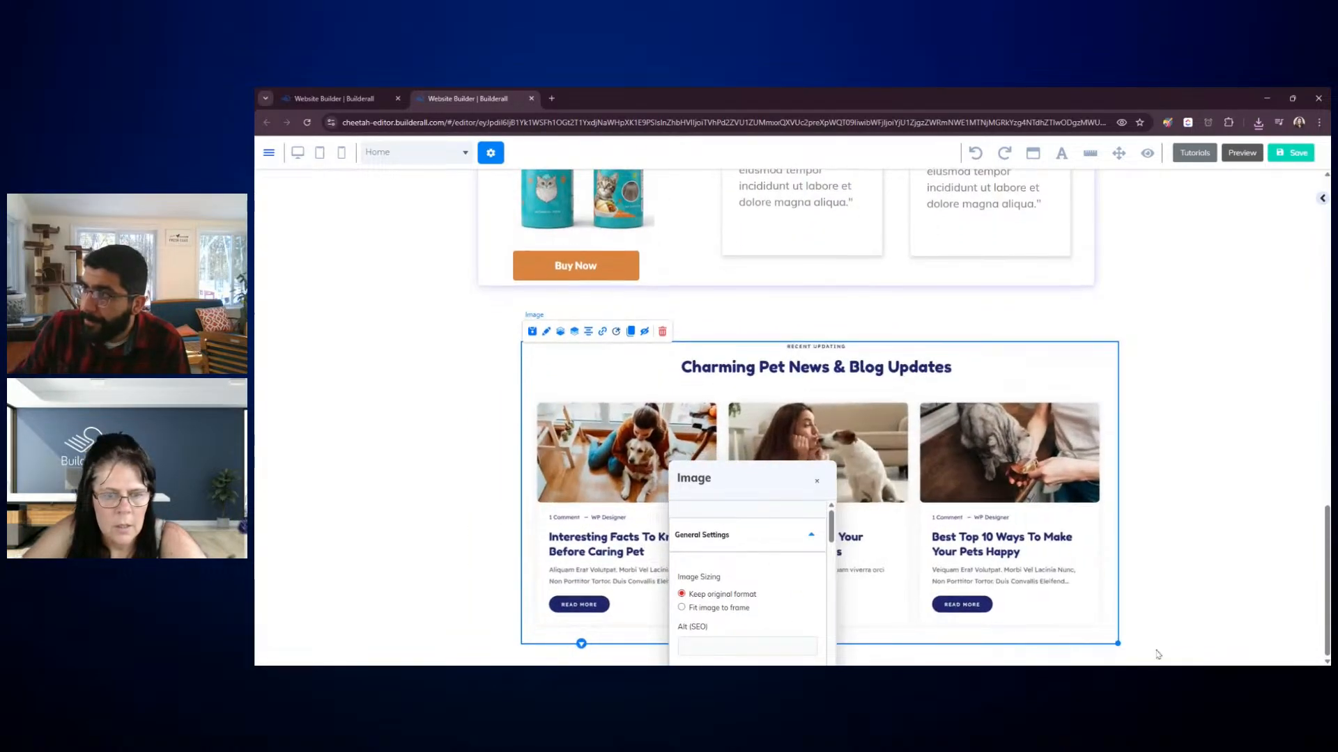
{"action": "left_click_drag", "start_coordinate": [990, 487], "coordinate": [946, 531]}
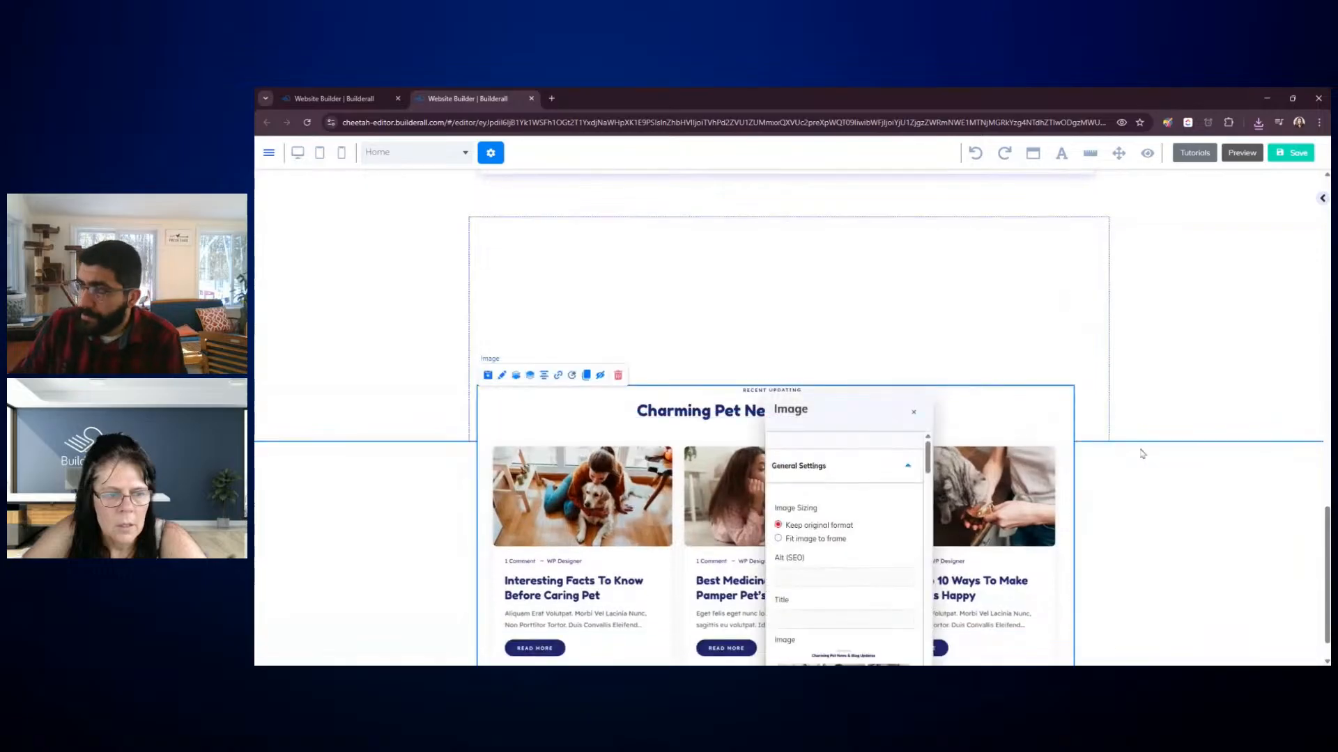
{"action": "scroll", "coordinate": [1209, 383], "scroll_direction": "up", "scroll_amount": 1}
{"action": "left_click", "coordinate": [1182, 466]}
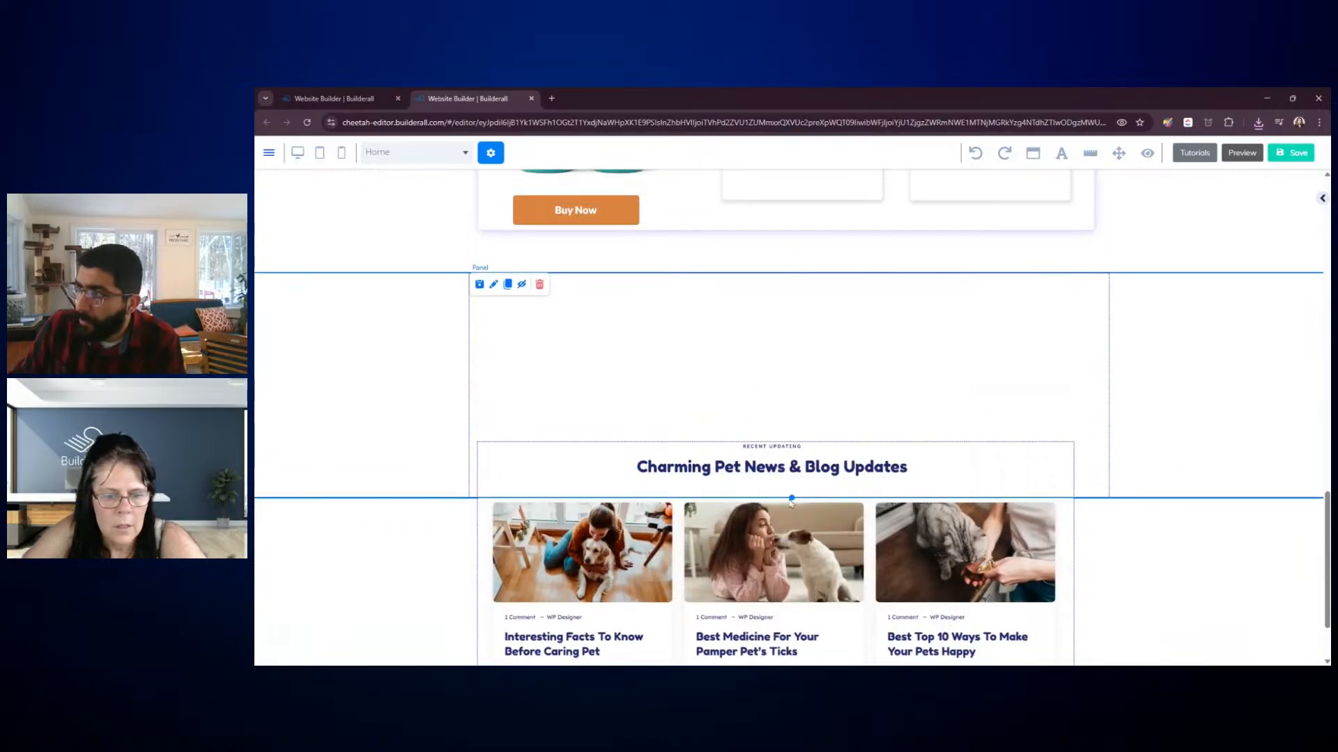
{"action": "left_click_drag", "start_coordinate": [791, 484], "coordinate": [834, 383]}
Extend the new panel's lower edge downward until it encloses the whole blog screenshot
{"action": "left_click", "coordinate": [486, 463]}
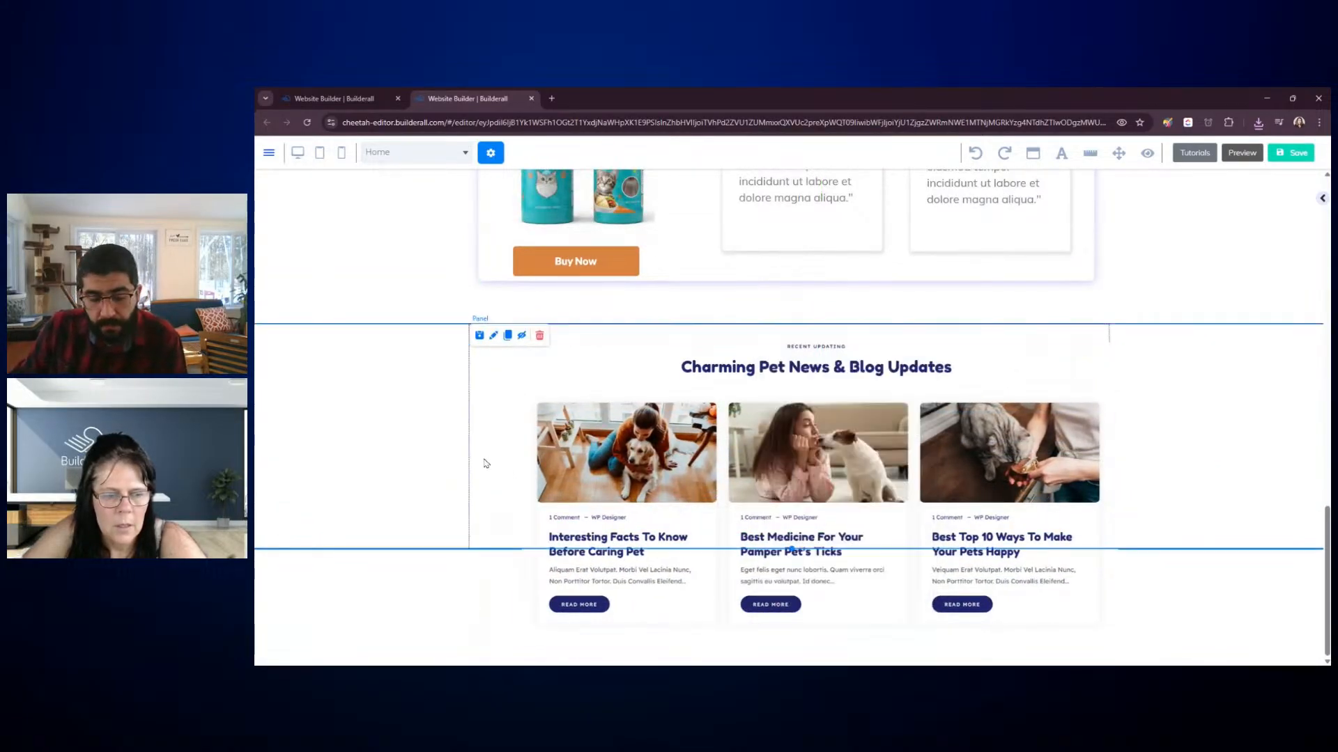
{"action": "left_click_drag", "start_coordinate": [792, 549], "coordinate": [792, 662]}
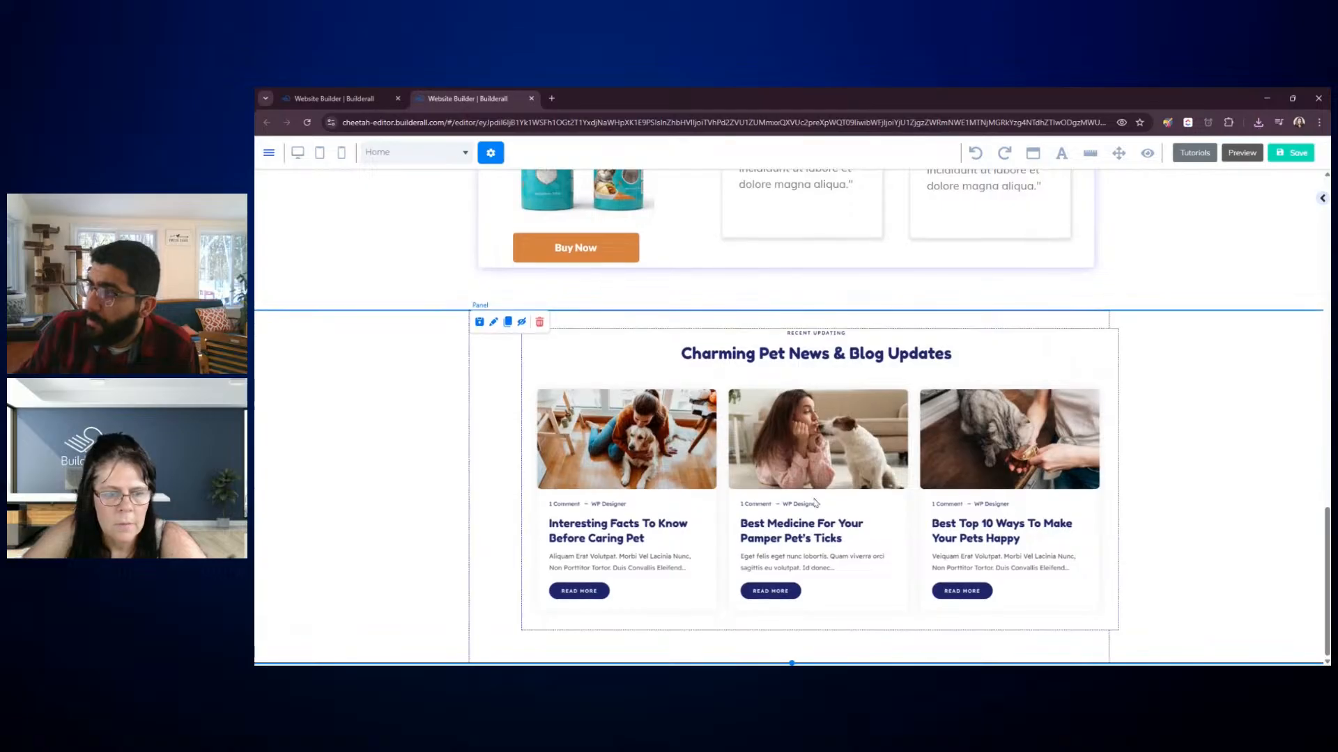
Enlarge the blog screenshot slightly beyond the content width and centre it horizontally in its panel
{"action": "left_click_drag", "start_coordinate": [815, 502], "coordinate": [767, 482]}
{"action": "left_click", "coordinate": [1072, 621]}
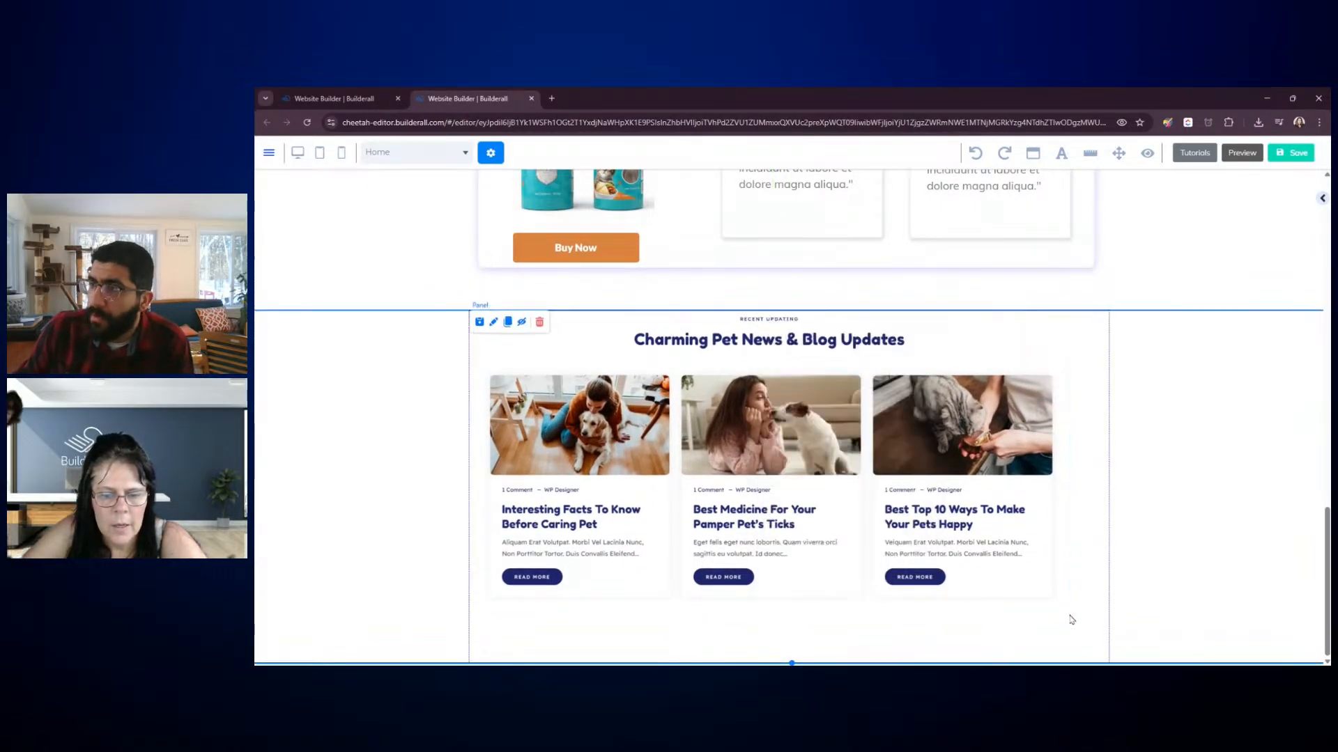
{"action": "left_click", "coordinate": [1052, 612]}
{"action": "left_click_drag", "start_coordinate": [1070, 616], "coordinate": [1175, 643]}
{"action": "left_click_drag", "start_coordinate": [1036, 498], "coordinate": [1002, 486]}
{"action": "left_click", "coordinate": [1060, 636]}
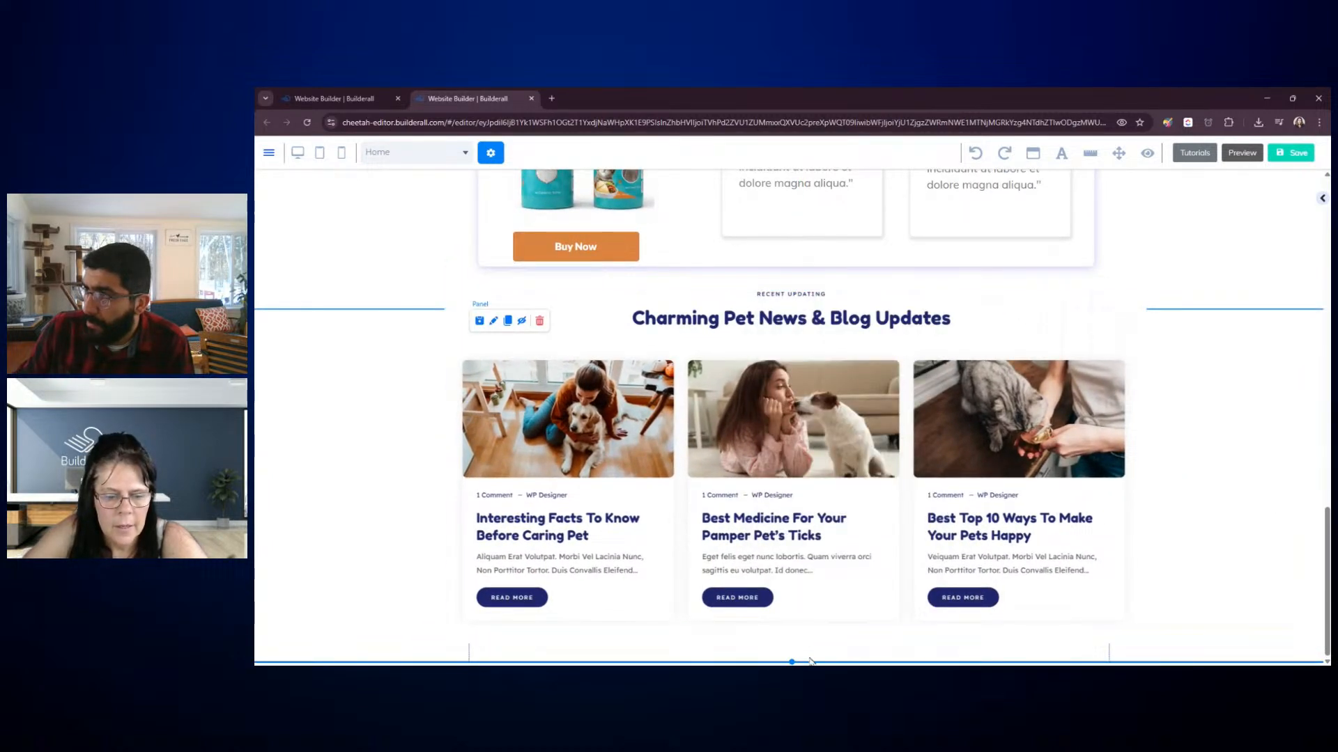
Tighten the space between the Testimonials section and the blog screenshot, and save and publish the website
{"action": "scroll", "coordinate": [792, 660], "scroll_direction": "down", "scroll_amount": 1}
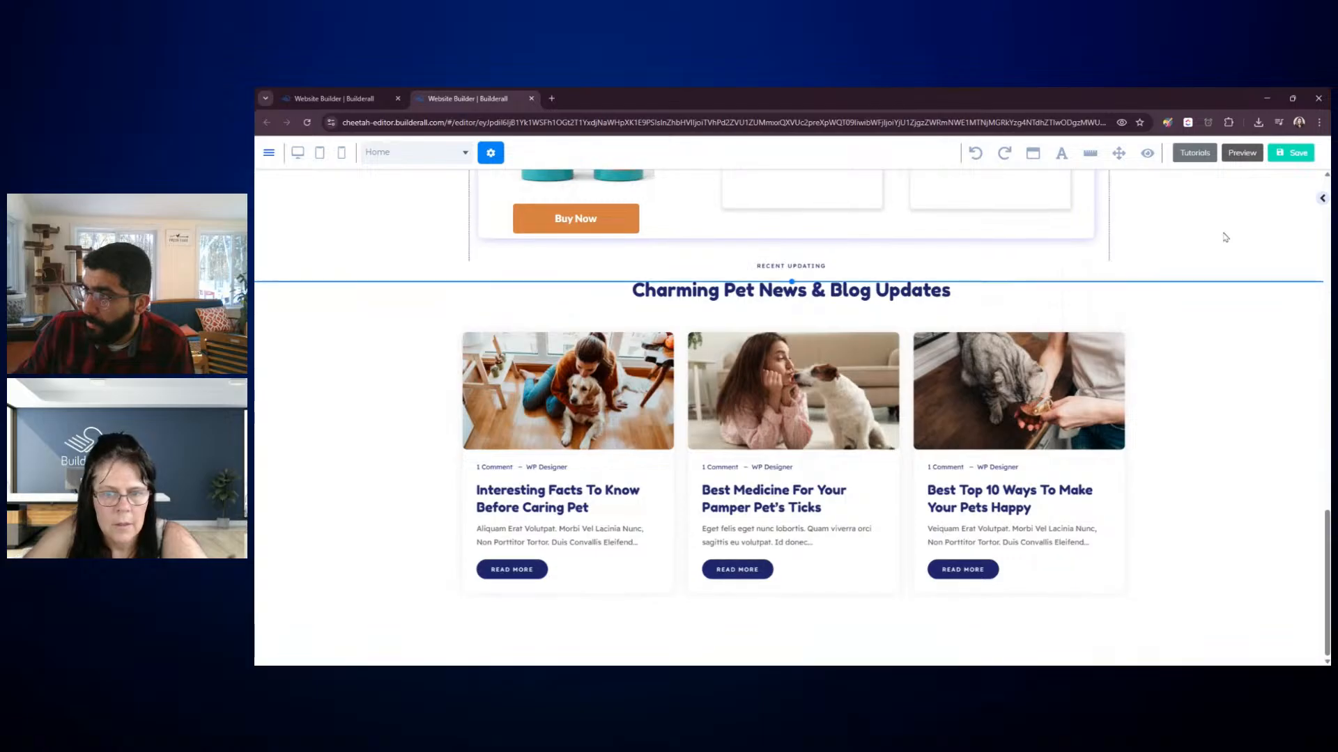
{"action": "mouse_move", "coordinate": [793, 282]}
{"action": "left_mouse_down"}
{"action": "mouse_move", "coordinate": [787, 340]}
{"action": "mouse_move", "coordinate": [791, 274]}
{"action": "left_mouse_up"}
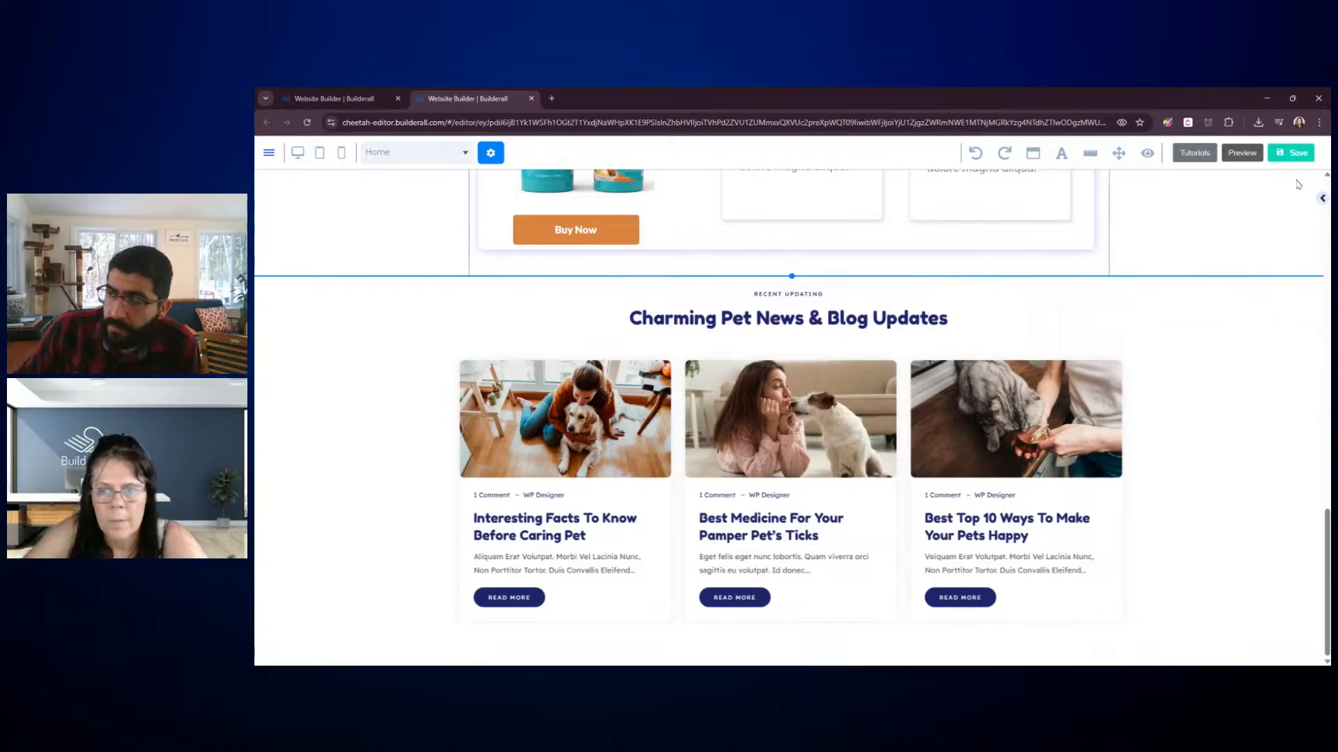
{"action": "left_click", "coordinate": [1294, 156]}
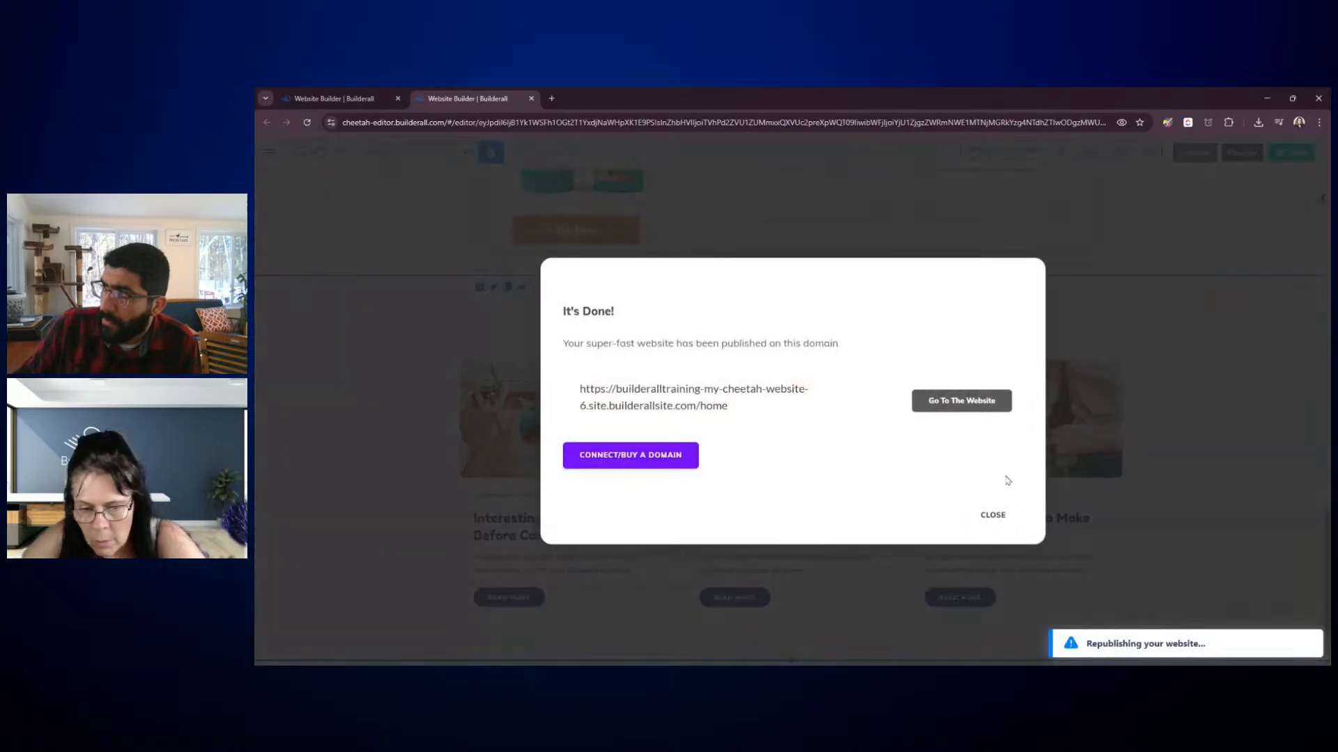
{"action": "left_click", "coordinate": [990, 515]}
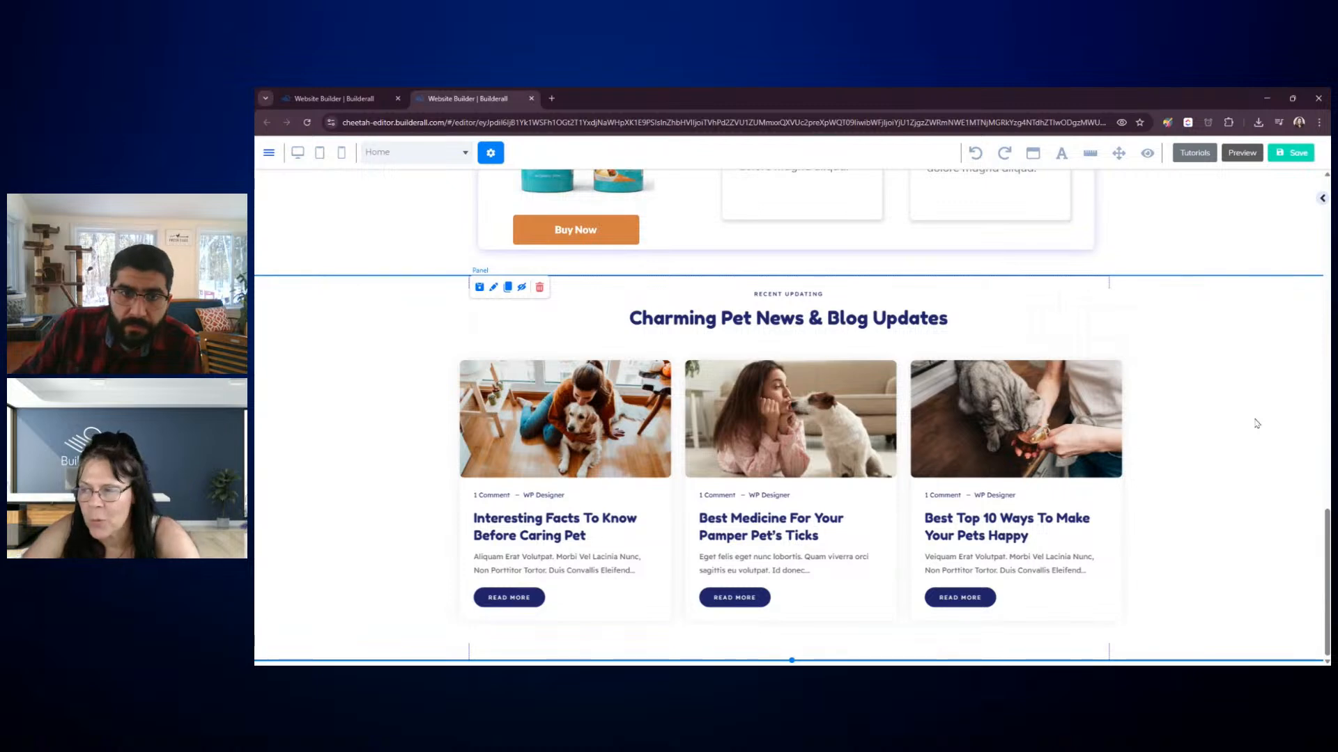
Add an item labelled Online Store to the header navigation menu
{"action": "scroll", "coordinate": [1256, 423], "scroll_direction": "up", "scroll_amount": 15}
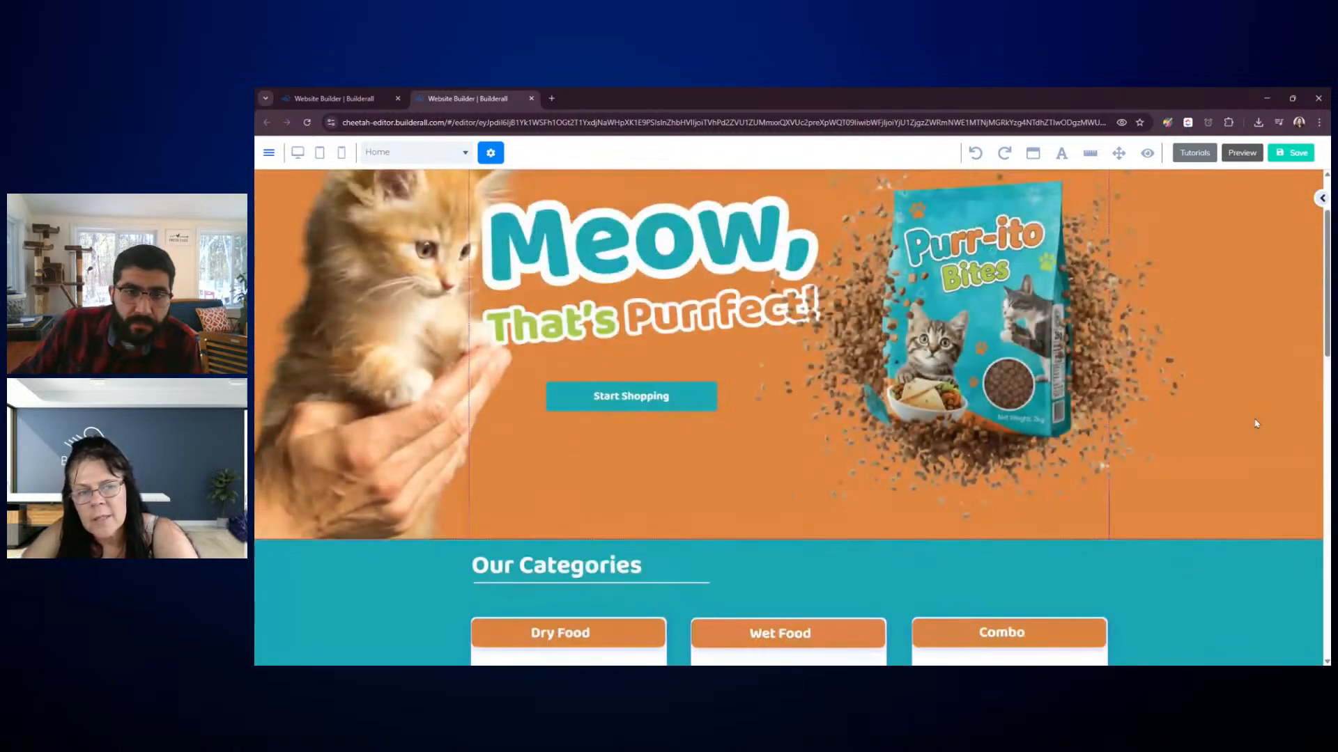
{"action": "scroll", "coordinate": [1121, 364], "scroll_direction": "up", "scroll_amount": 2}
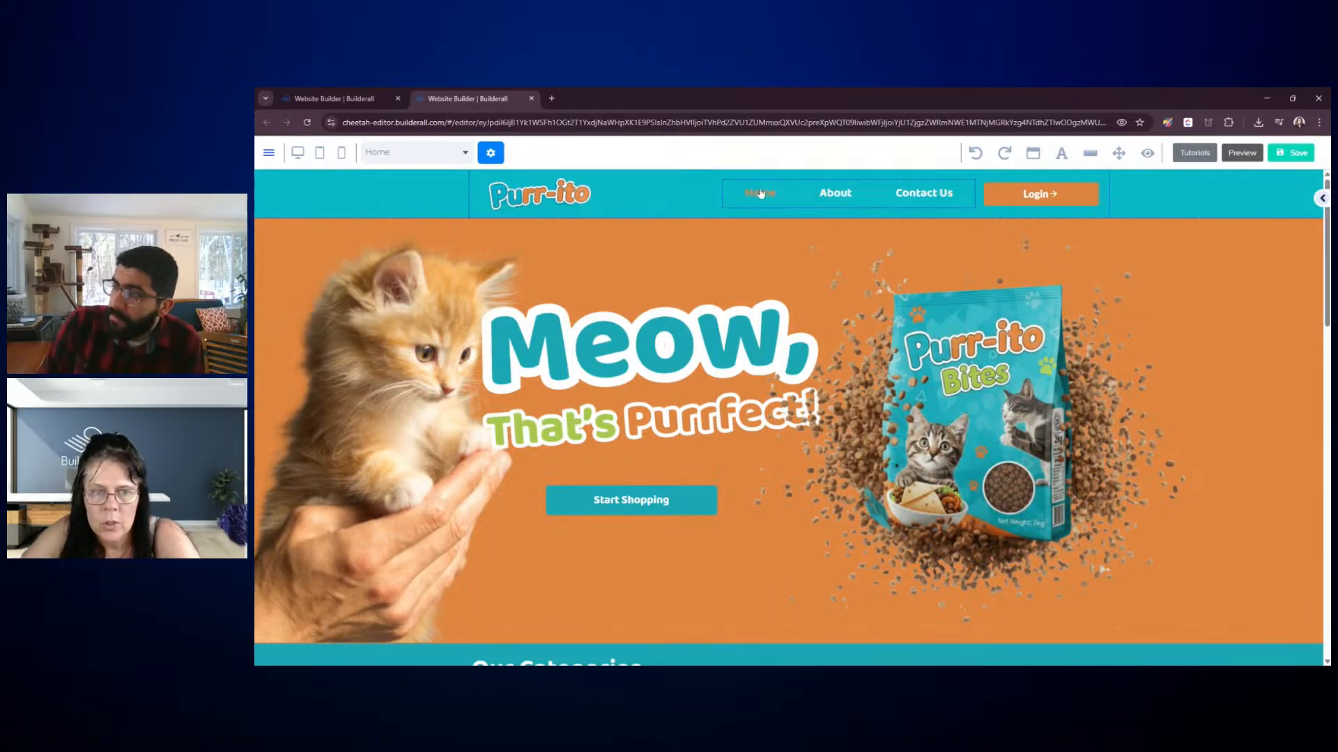
{"action": "left_click", "coordinate": [807, 197]}
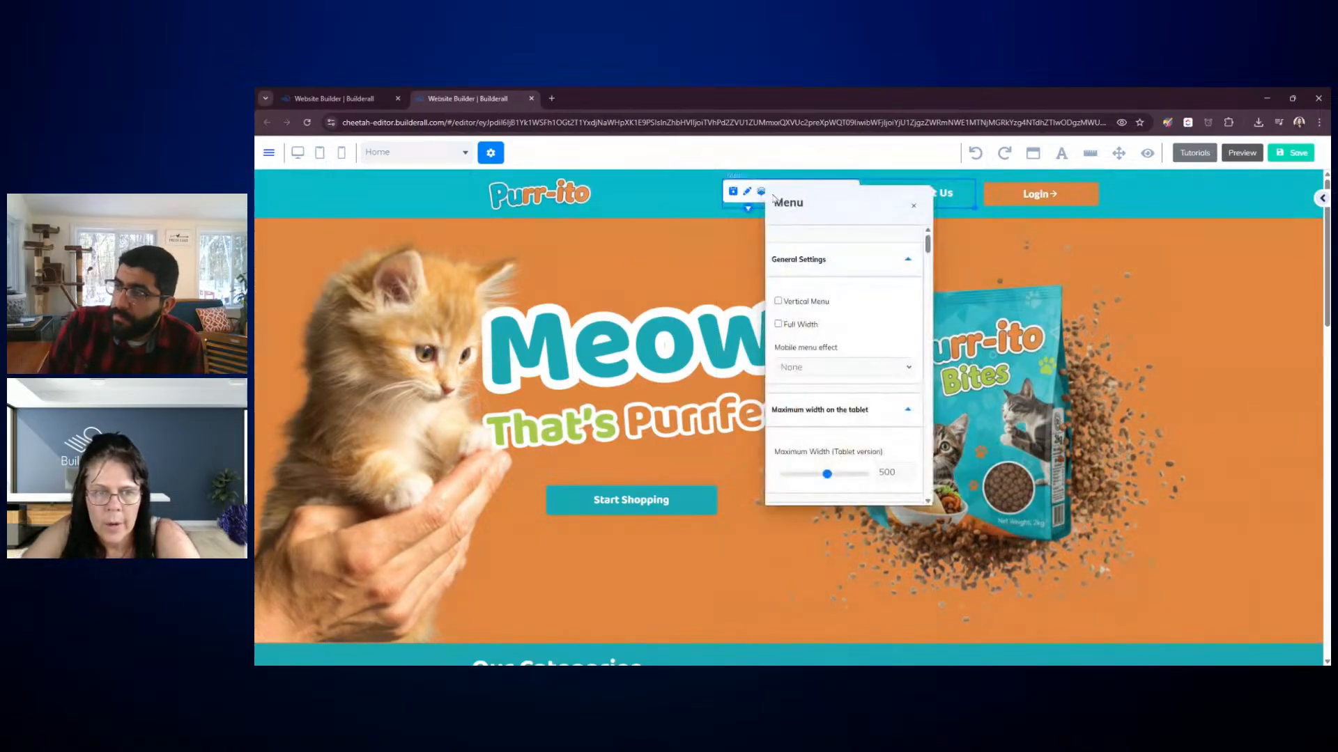
{"action": "left_click", "coordinate": [742, 194]}
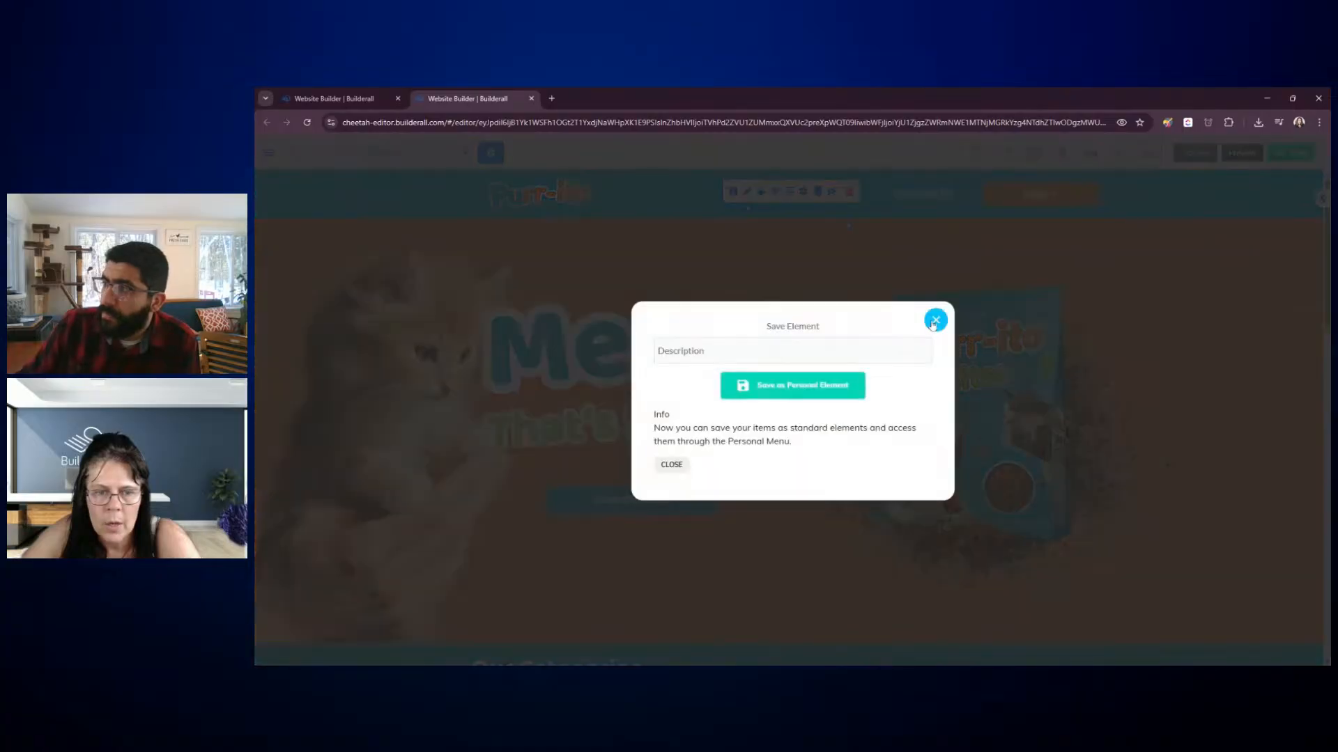
{"action": "left_click", "coordinate": [934, 319]}
{"action": "left_click", "coordinate": [806, 198]}
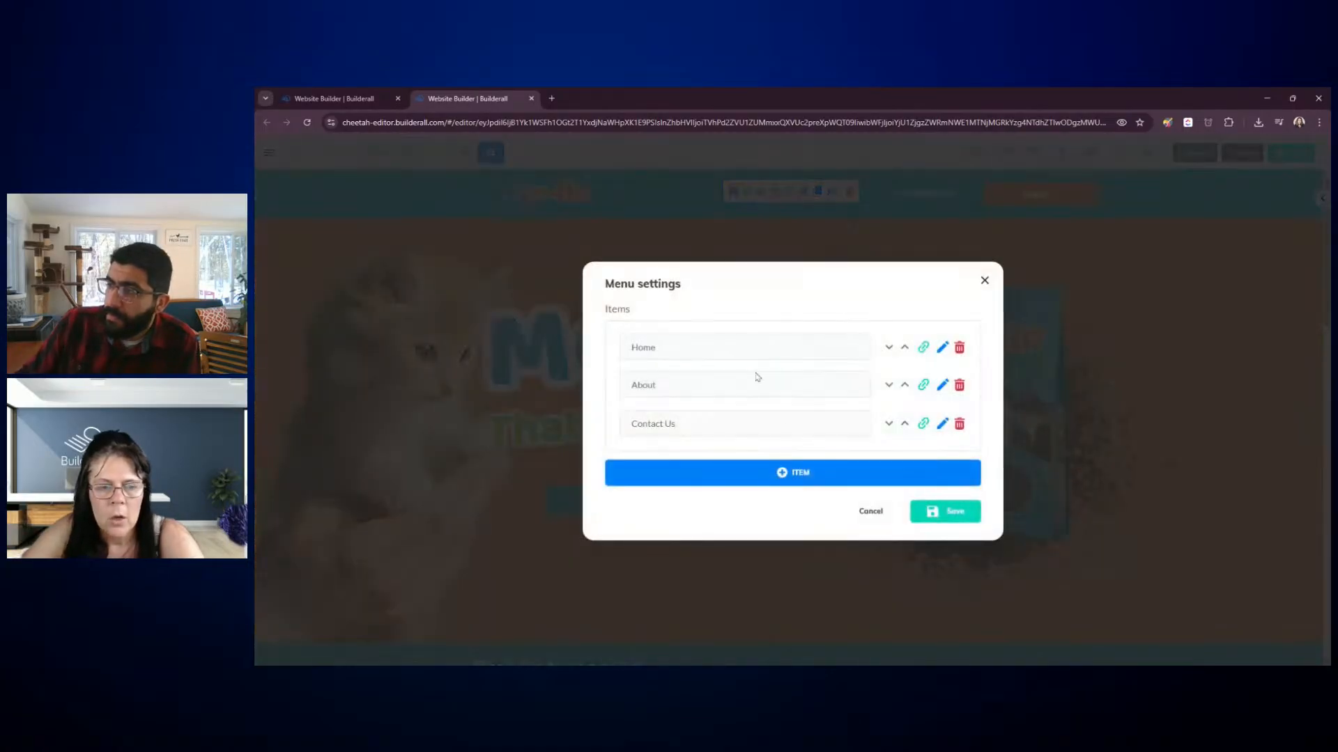
{"action": "left_click", "coordinate": [819, 471]}
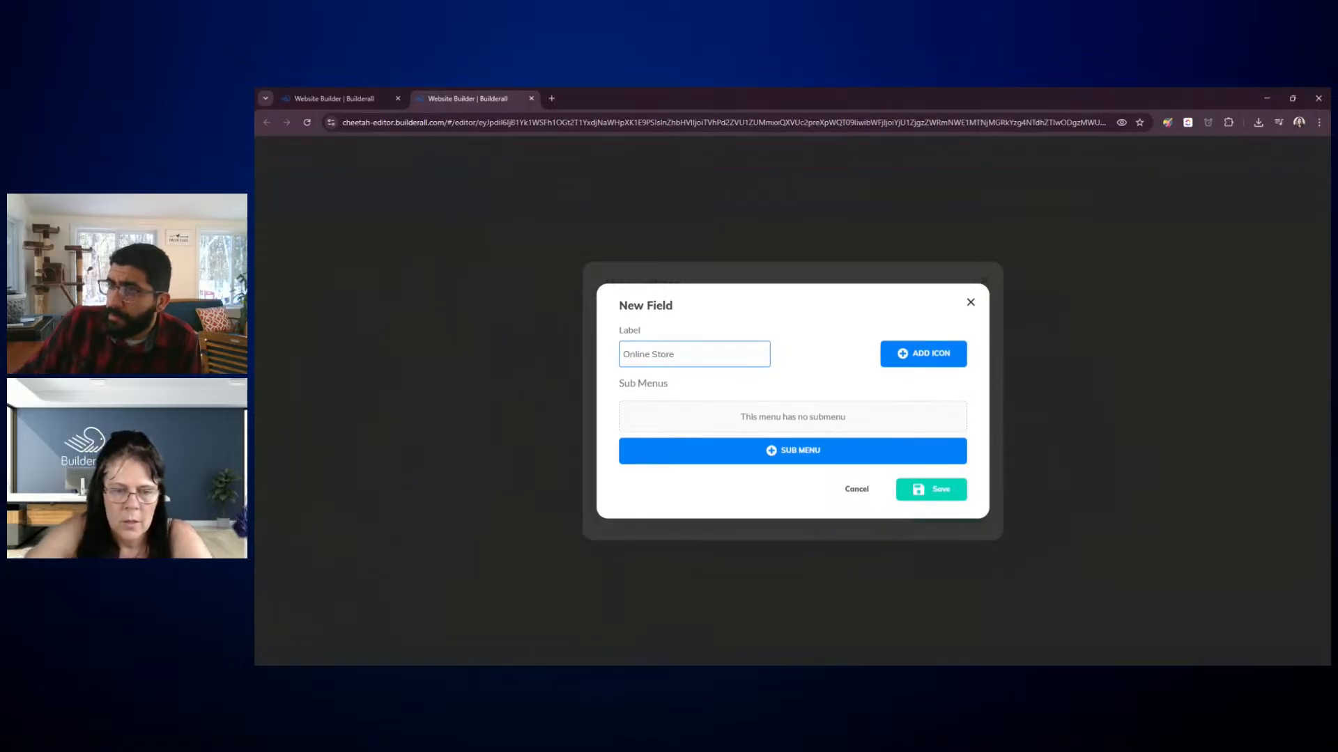
{"action": "left_click", "coordinate": [927, 490]}
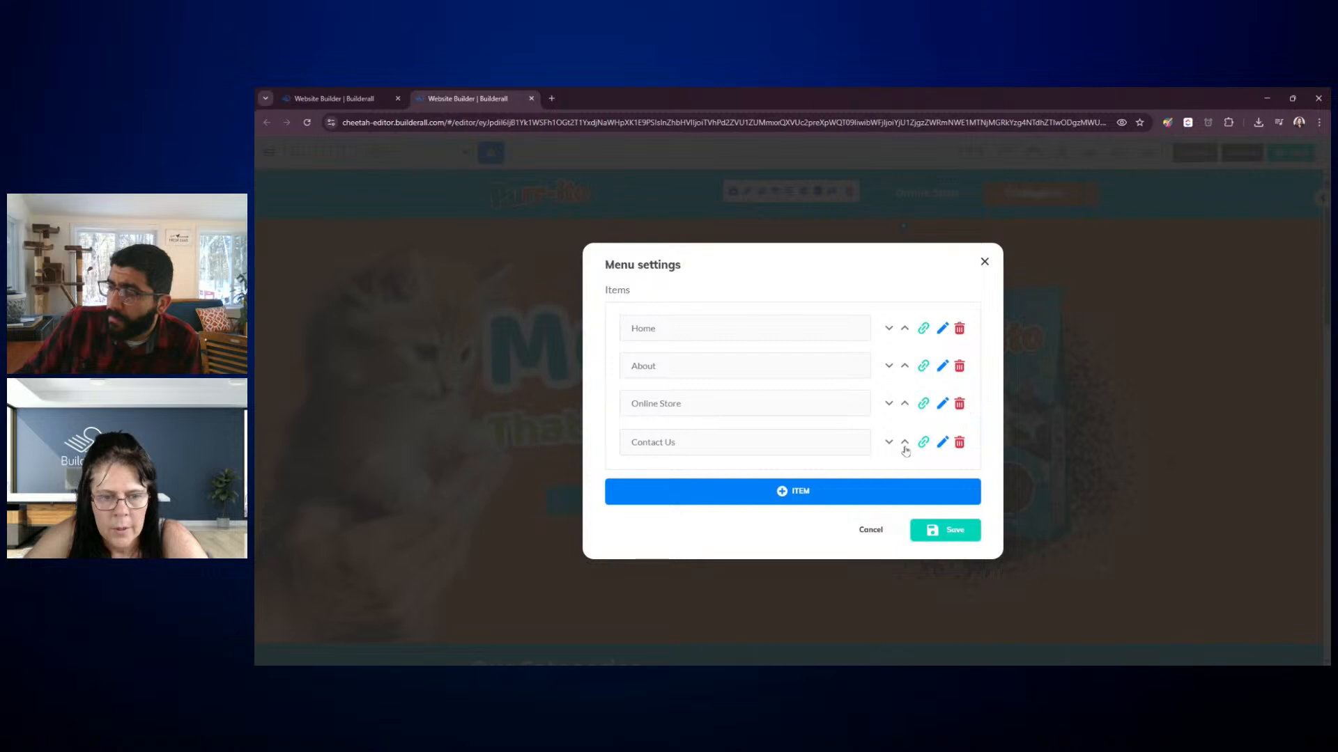
Reorder the menu items so that Online Store sits directly after Home
{"action": "left_click", "coordinate": [905, 449]}
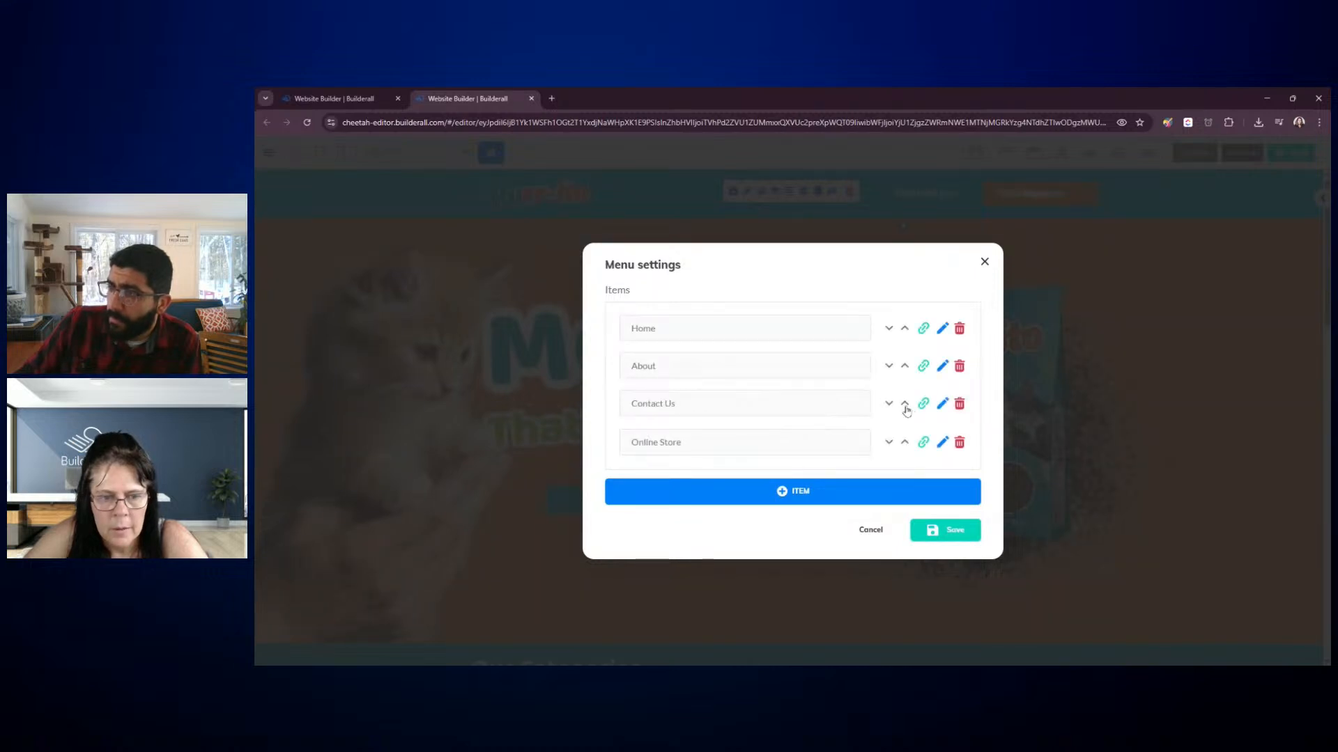
{"action": "left_click", "coordinate": [907, 444]}
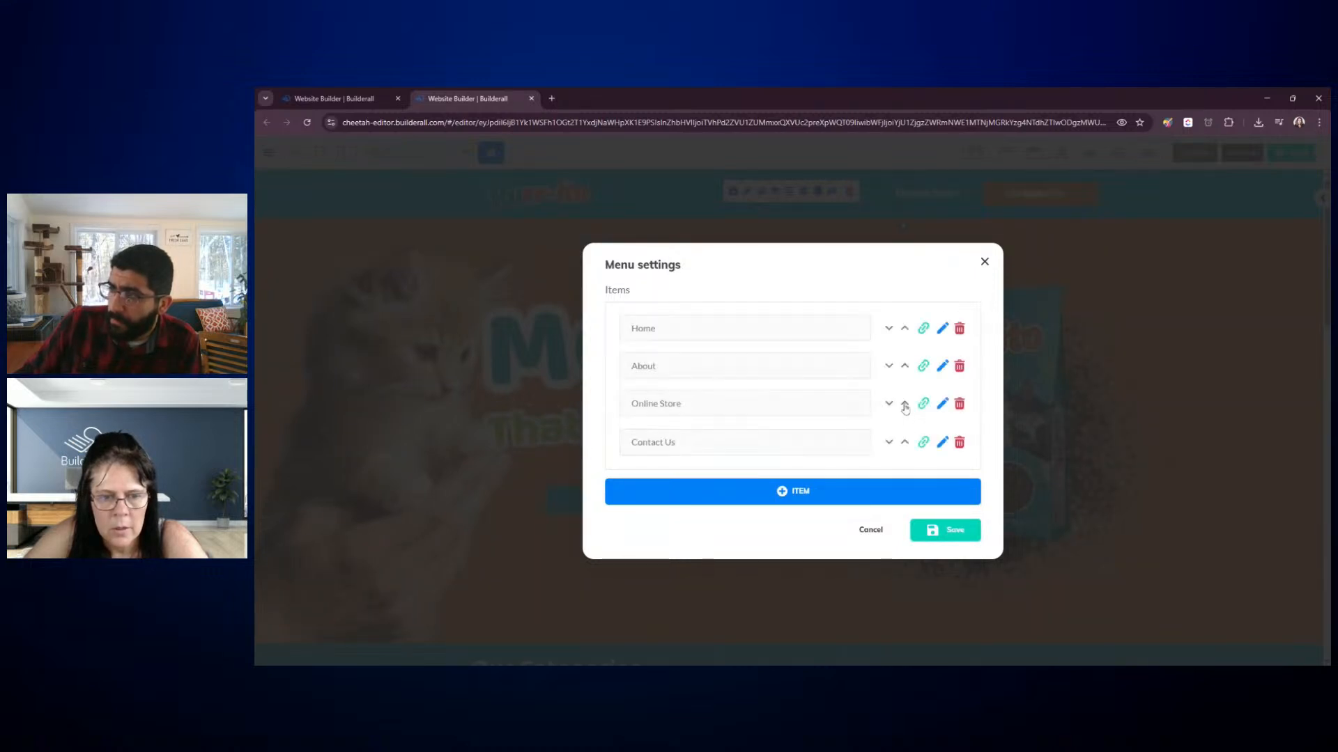
{"action": "left_click", "coordinate": [905, 406]}
Add a Blog menu item, place it between Online Store and About, and save the menu settings
{"action": "left_click", "coordinate": [800, 492]}
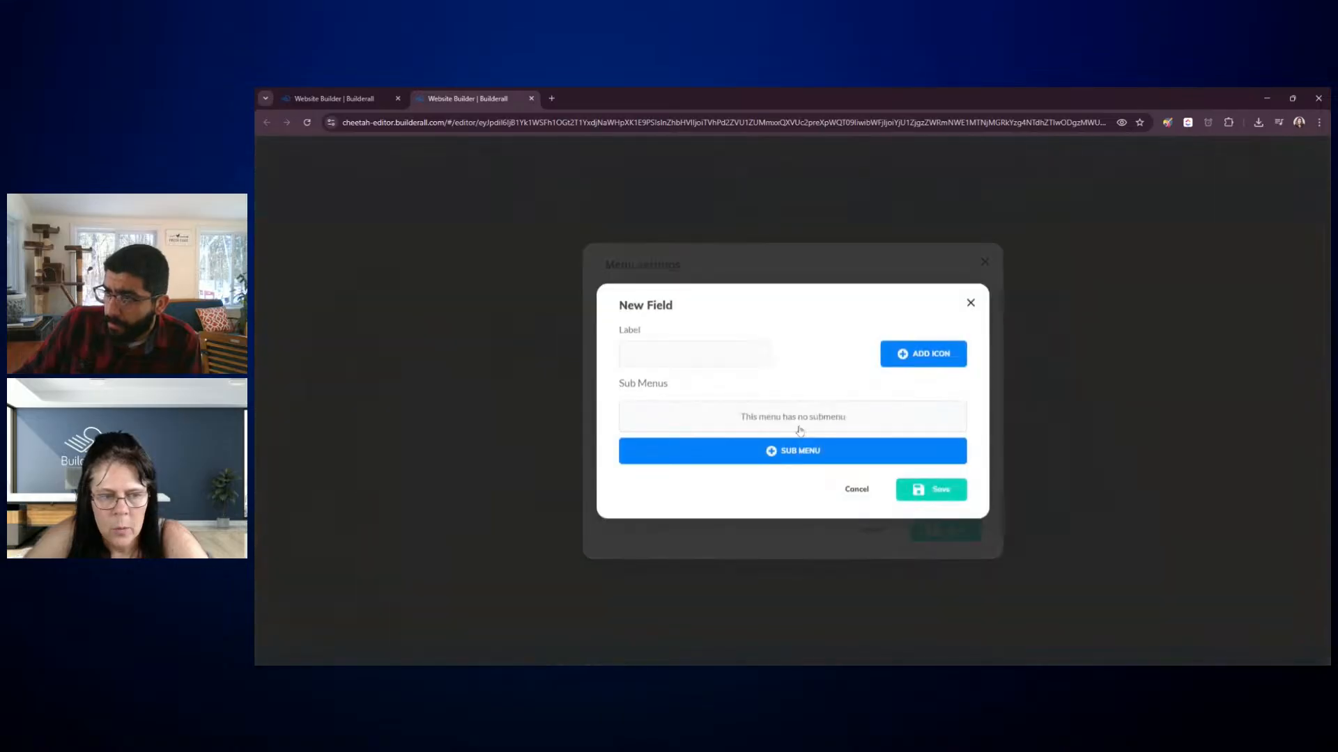
{"action": "left_click", "coordinate": [688, 354]}
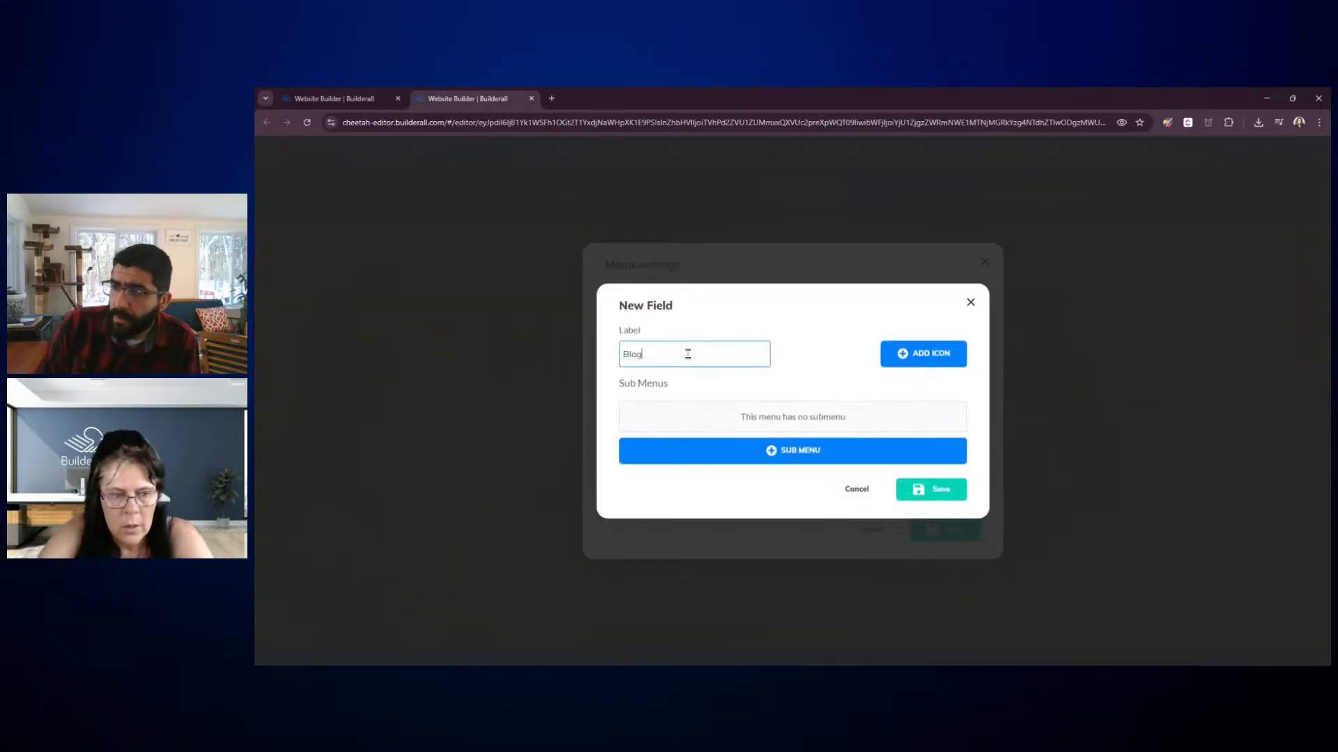
{"action": "left_click", "coordinate": [931, 490]}
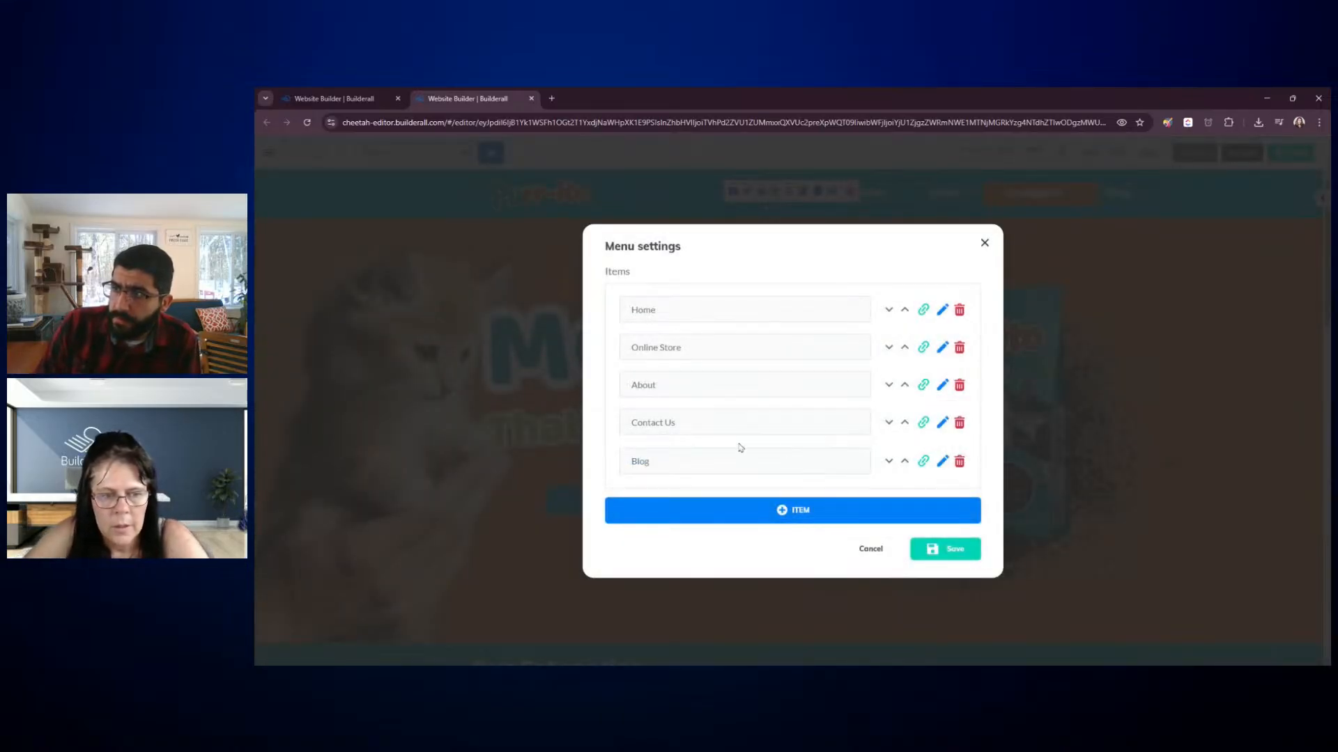
{"action": "left_click", "coordinate": [904, 462]}
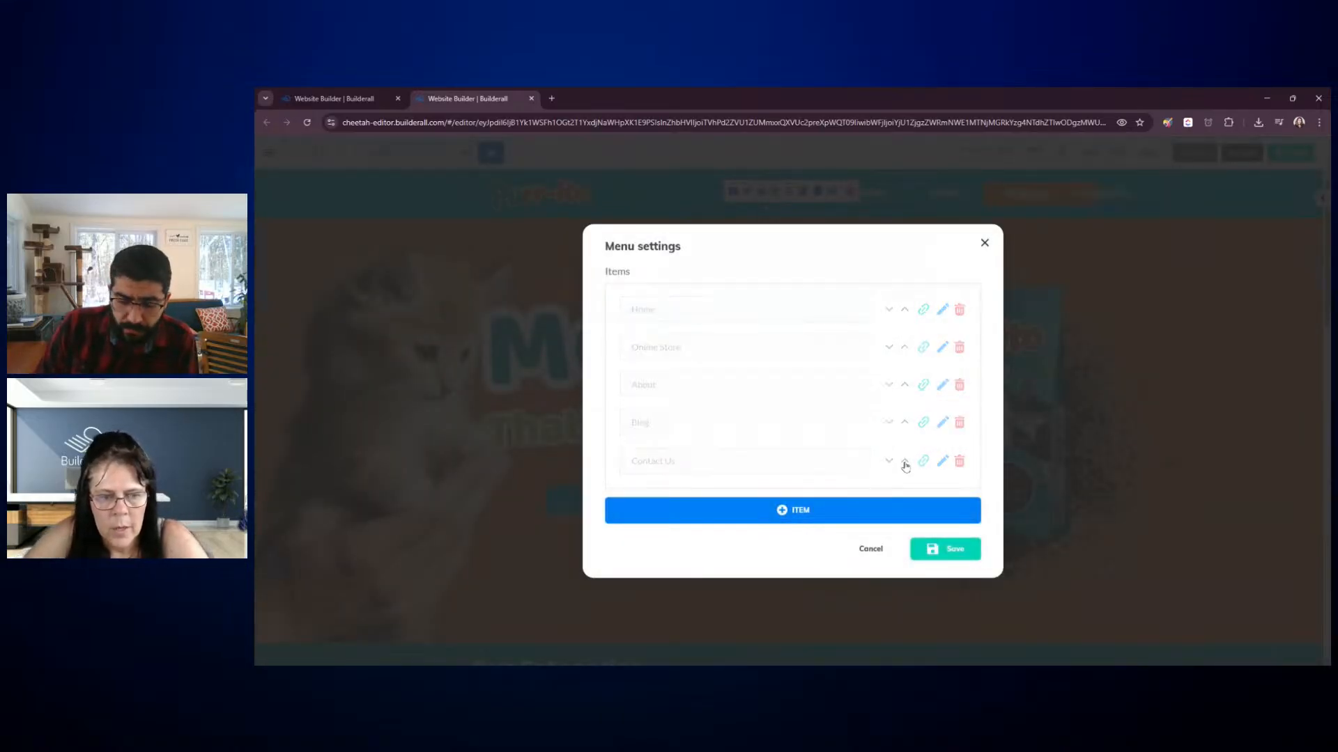
{"action": "left_click", "coordinate": [904, 423]}
{"action": "left_click", "coordinate": [946, 549]}
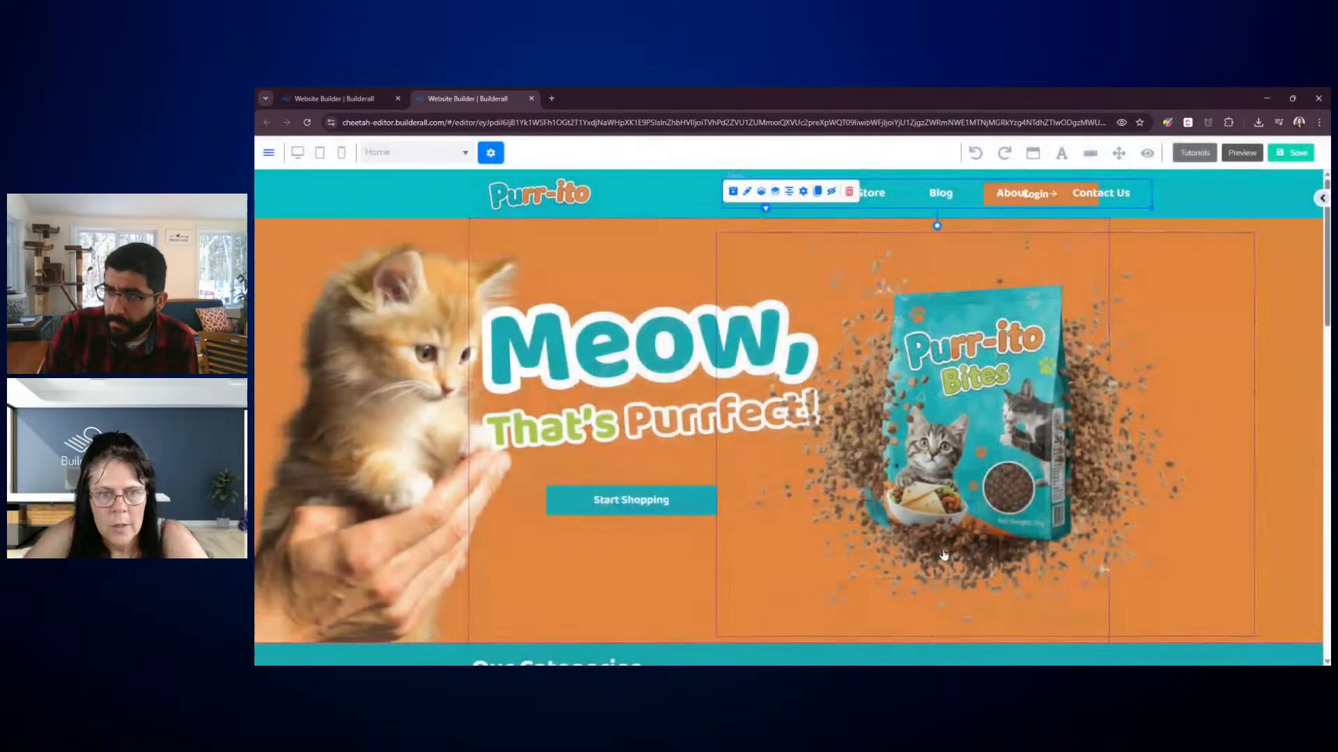
Shift the header menu and the Purr-ito logo to the left to make room for the Login button
{"action": "left_click_drag", "start_coordinate": [927, 202], "coordinate": [791, 200]}
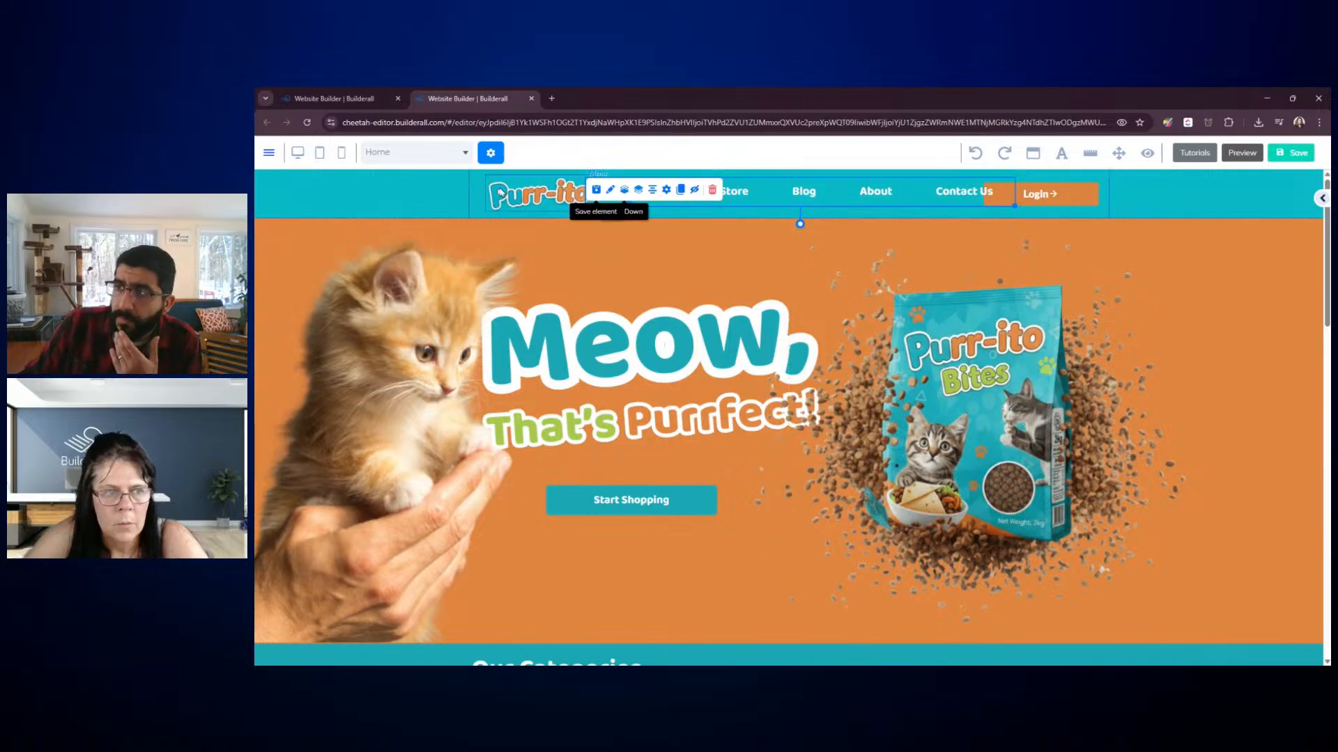
{"action": "left_click_drag", "start_coordinate": [506, 193], "coordinate": [491, 190]}
{"action": "double_click", "coordinate": [805, 240]}
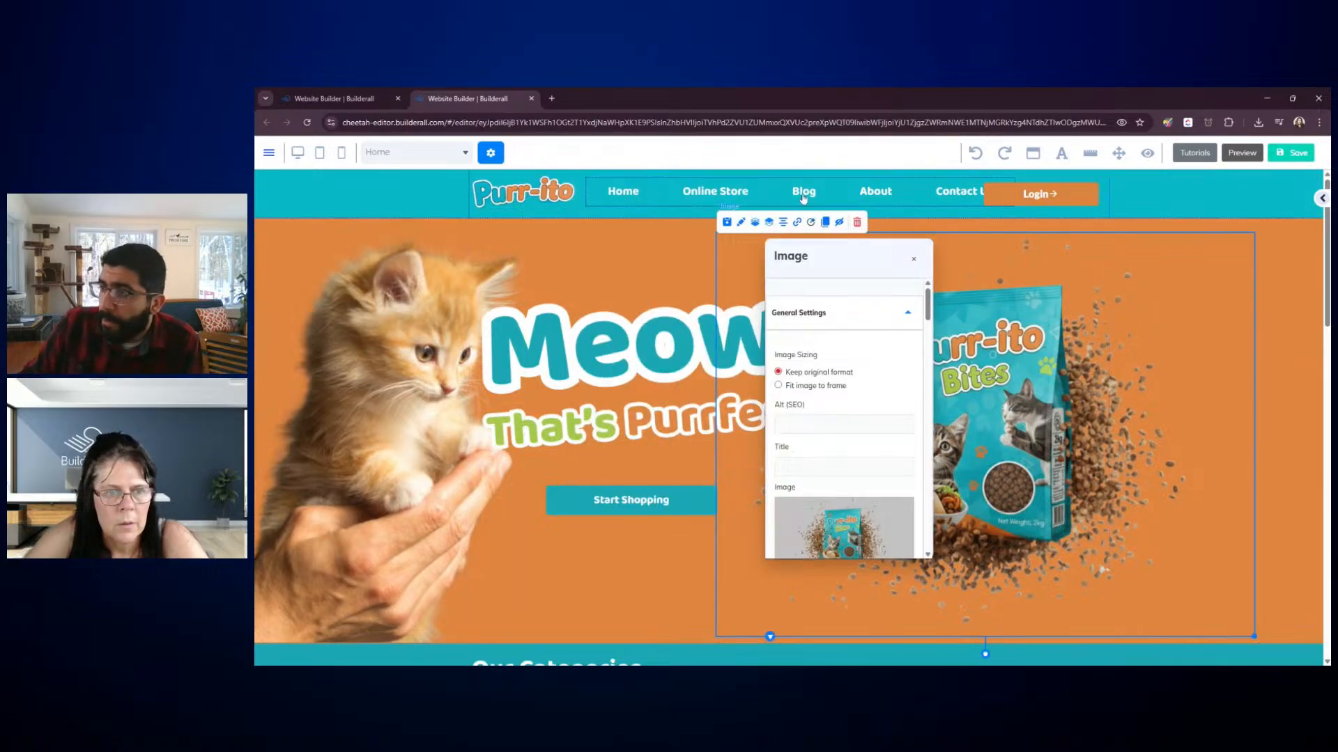
{"action": "left_click_drag", "start_coordinate": [803, 199], "coordinate": [788, 200]}
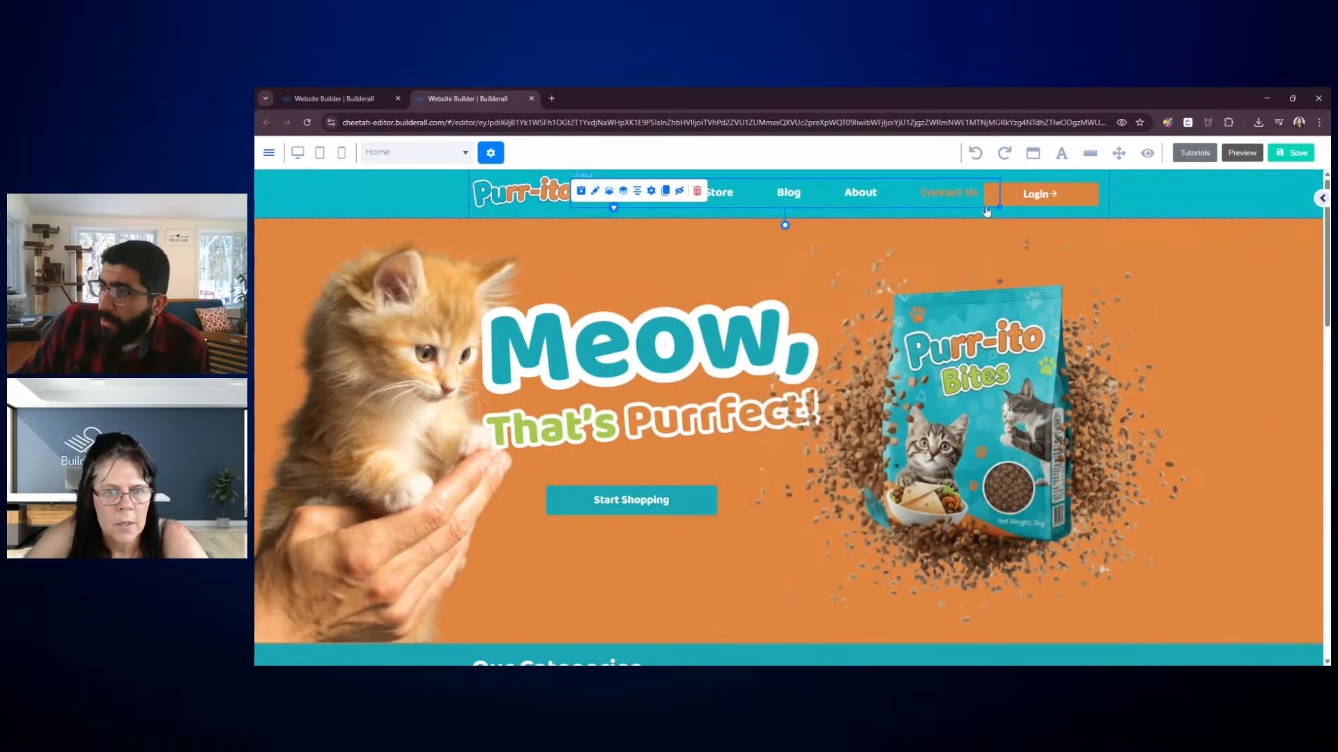
Move the Login button clear of the menu and extend the header panel downward so it encloses the button
{"action": "left_click", "coordinate": [1087, 200]}
{"action": "double_click", "coordinate": [1143, 321]}
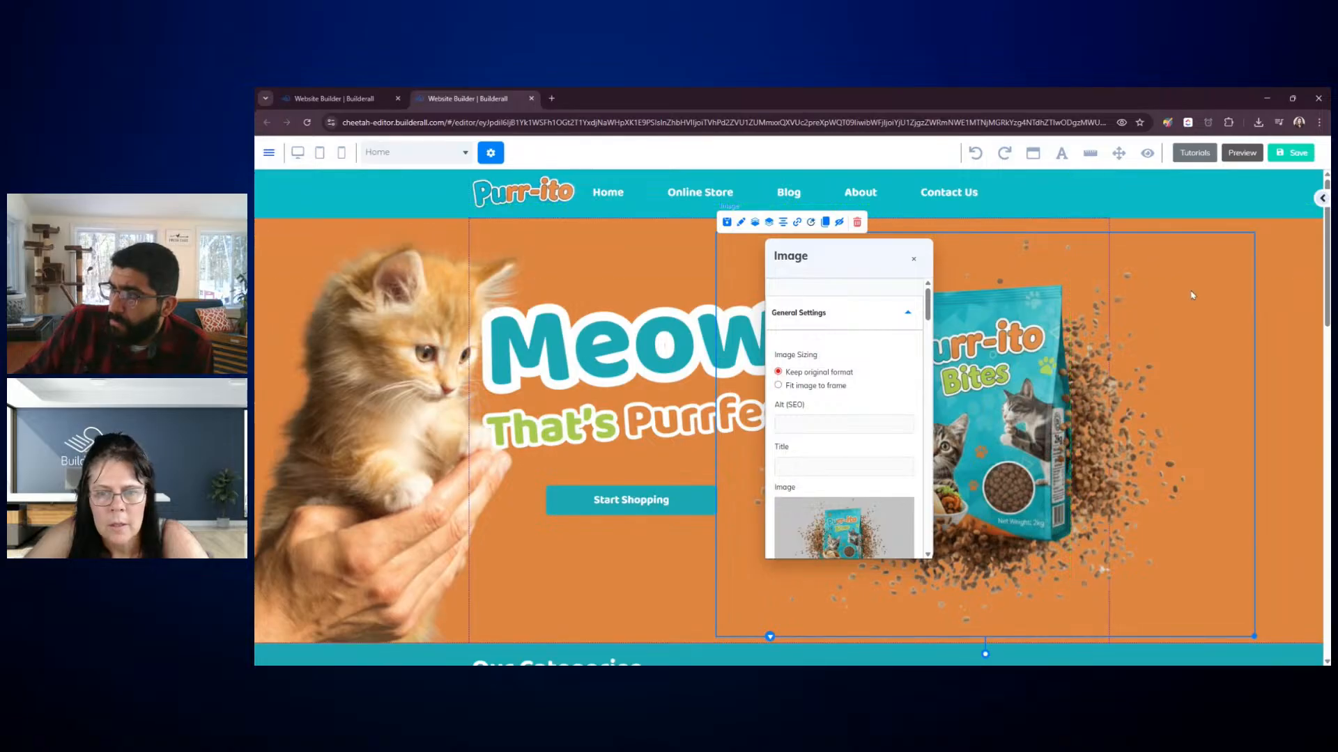
{"action": "left_click", "coordinate": [808, 209]}
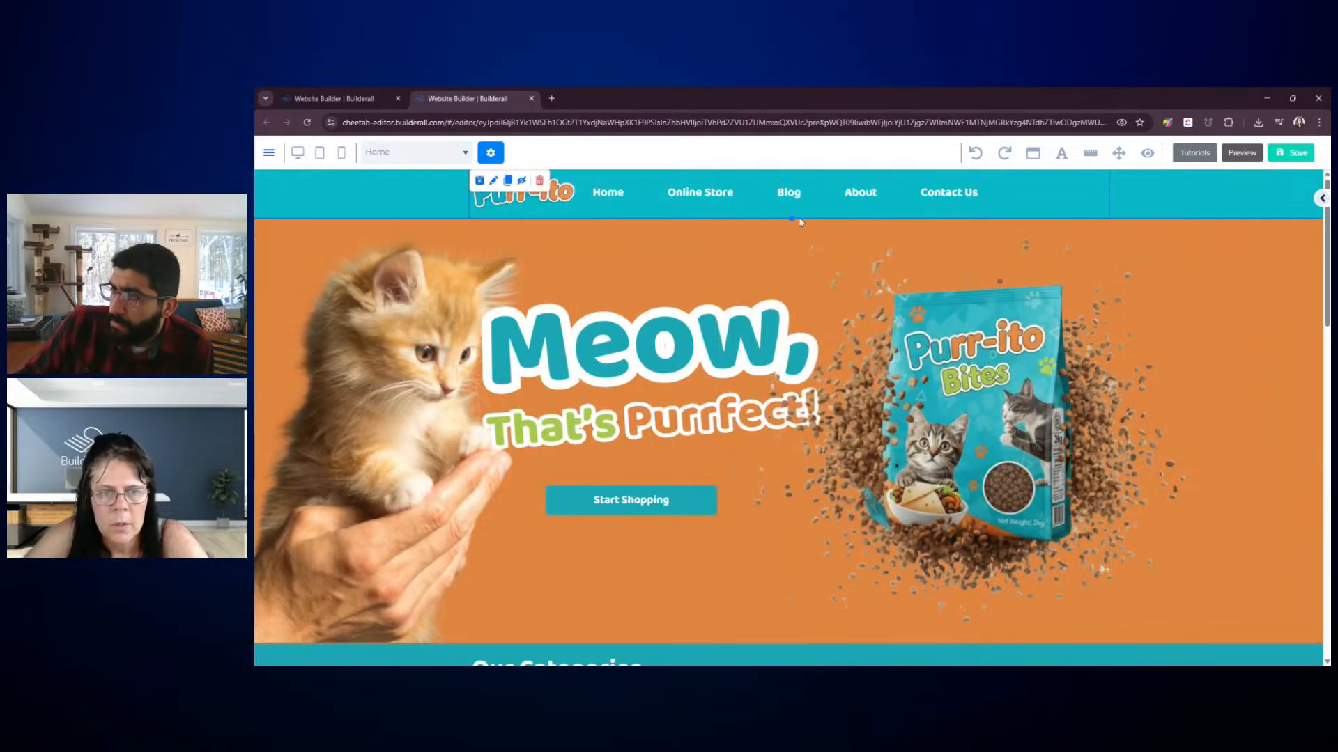
{"action": "left_click_drag", "start_coordinate": [791, 218], "coordinate": [792, 346]}
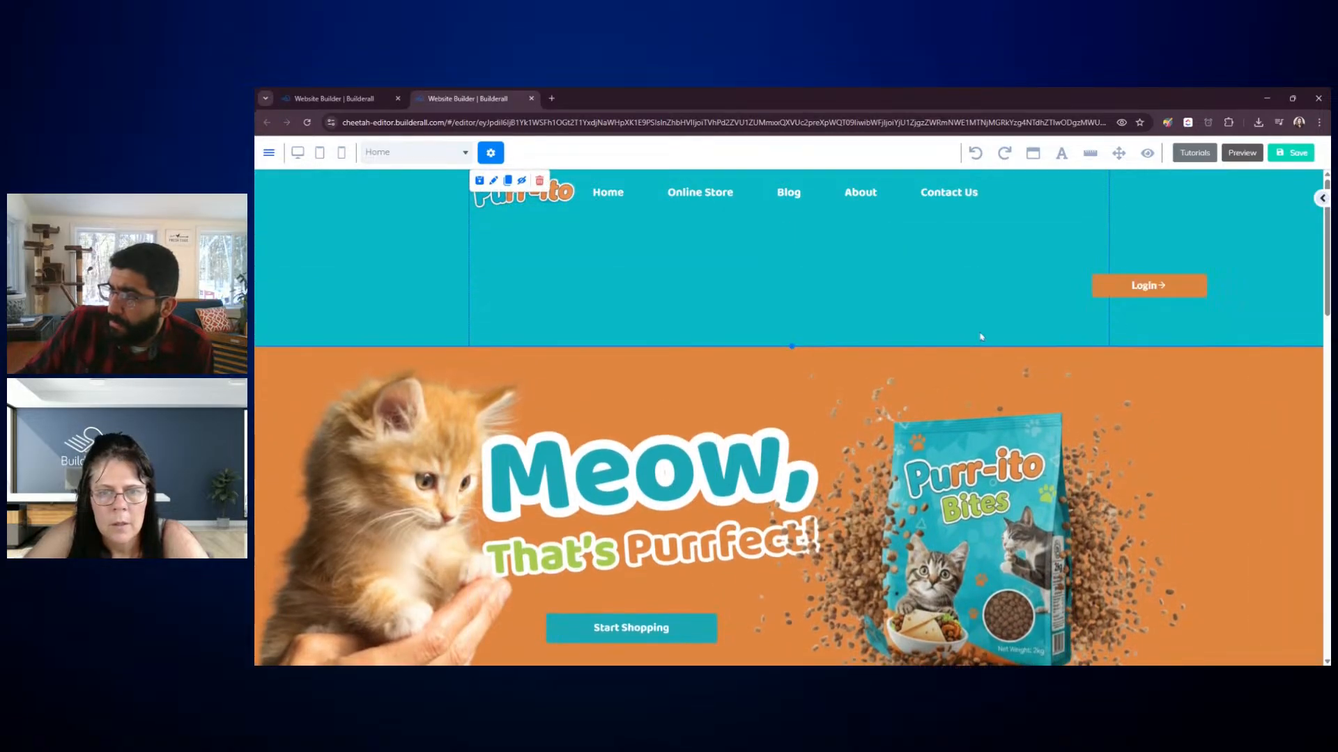
Narrow the Login button, align it right beside Contact Us, and shrink the header panel to a slim bar around the menu
{"action": "left_click", "coordinate": [1196, 295]}
{"action": "left_click_drag", "start_coordinate": [1198, 297], "coordinate": [1057, 196]}
{"action": "left_click", "coordinate": [823, 319]}
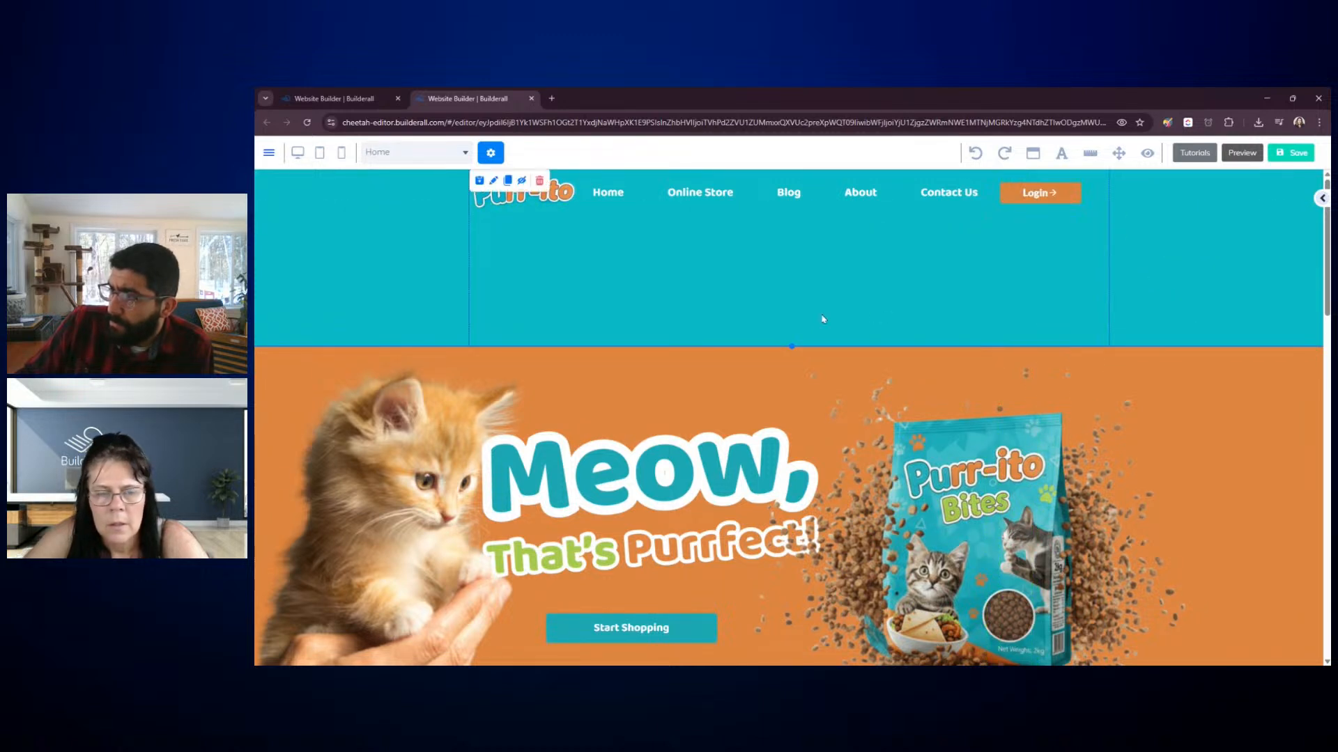
{"action": "left_click_drag", "start_coordinate": [792, 346], "coordinate": [809, 224]}
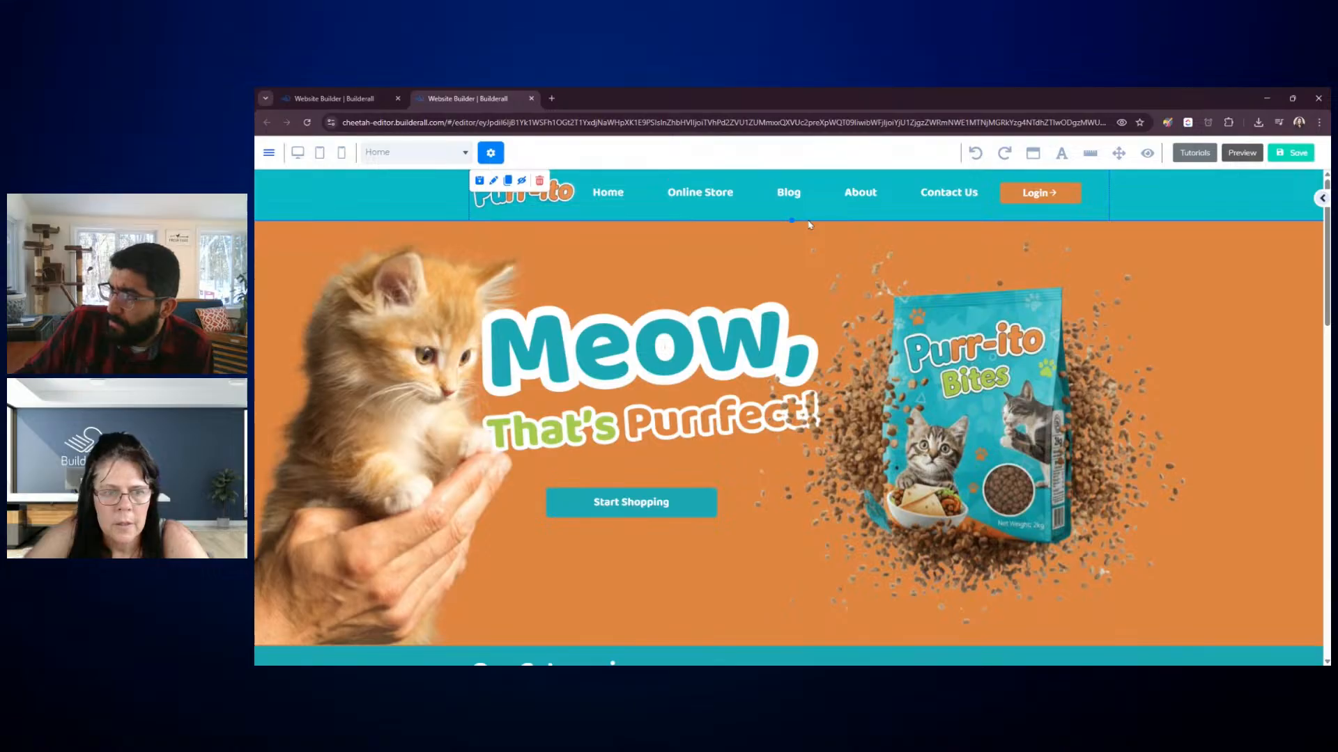
{"action": "double_click", "coordinate": [1109, 270]}
Save the updated header and republish the website
{"action": "left_click", "coordinate": [1289, 154]}
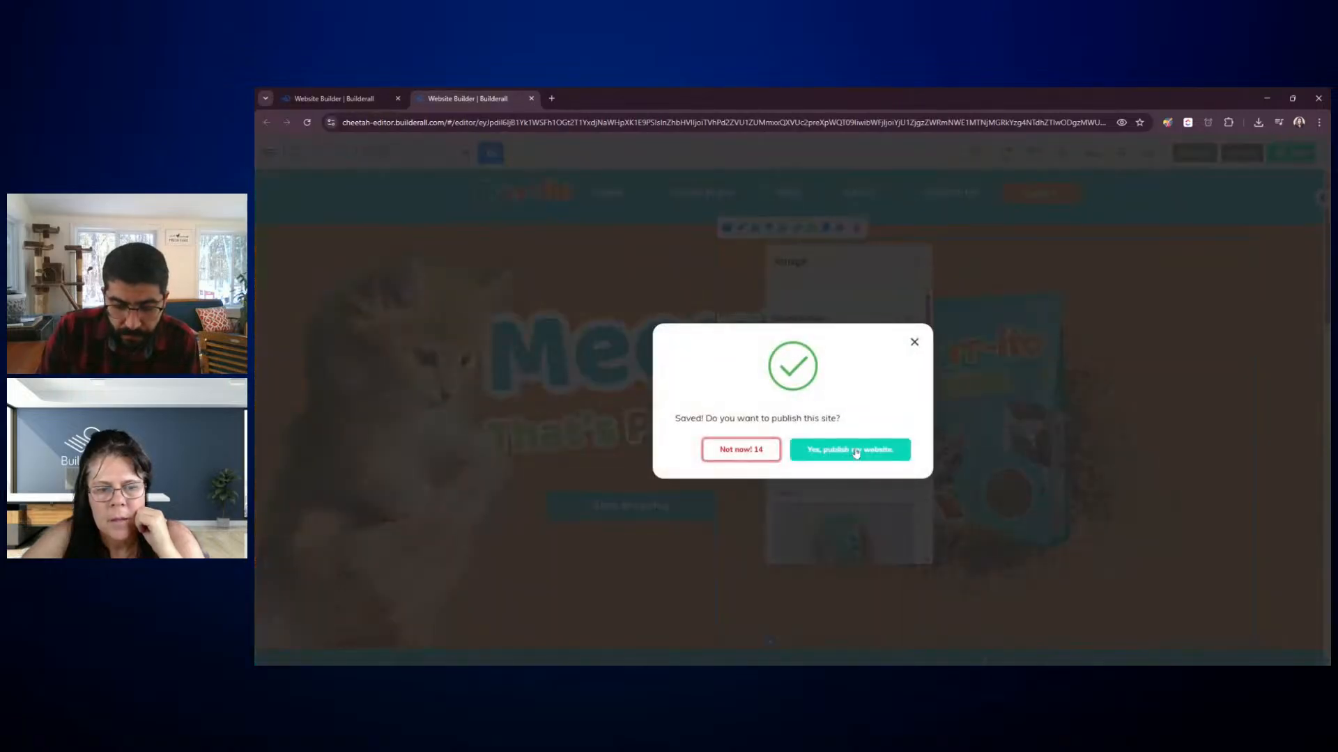
{"action": "left_click", "coordinate": [857, 451]}
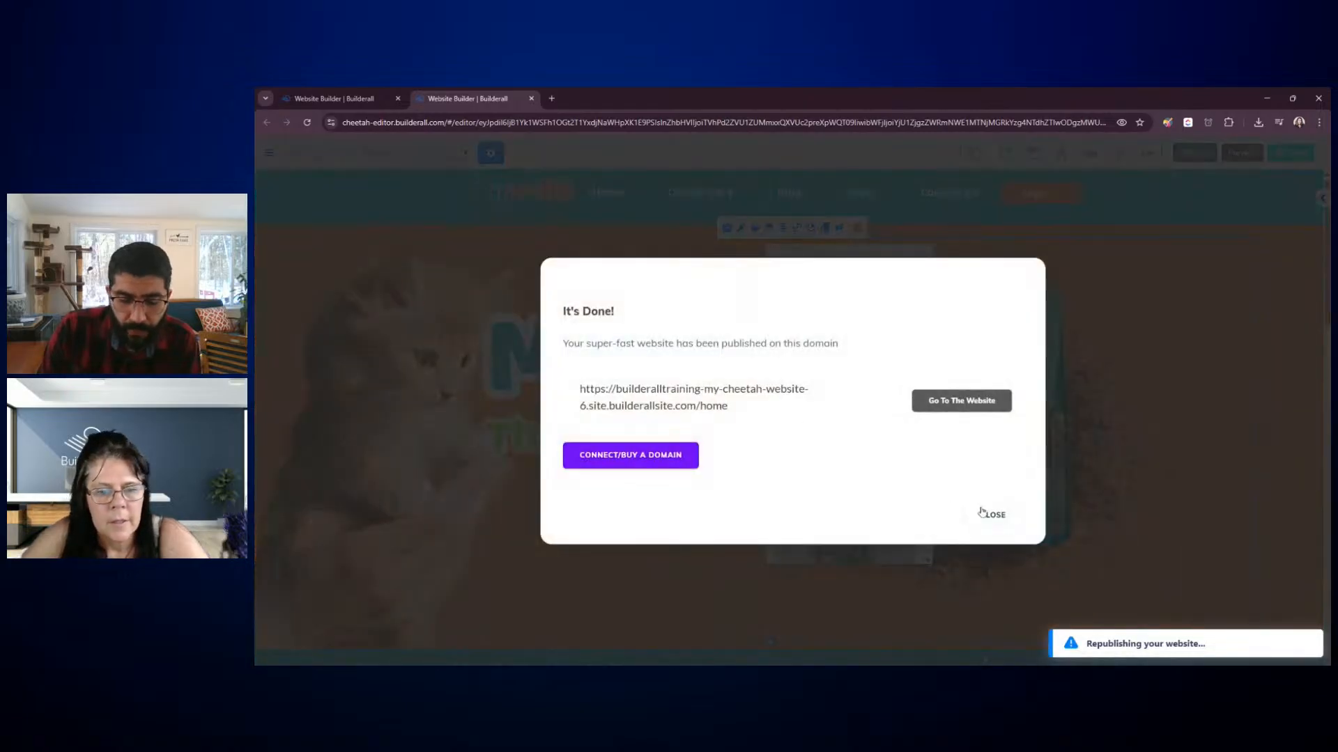
{"action": "left_click", "coordinate": [981, 513]}
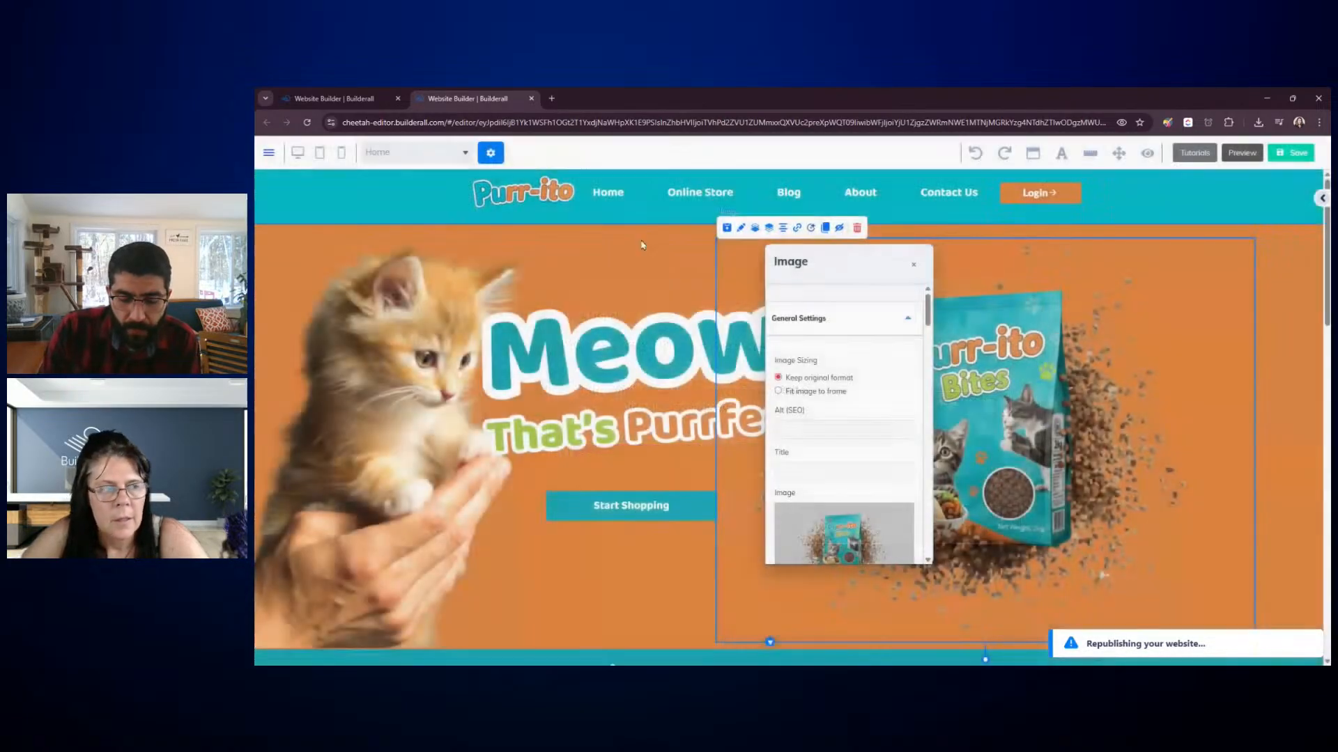
View the published Home page from the site's page list, check it from the header to the blog section, and close it
{"action": "left_click", "coordinate": [334, 99]}
{"action": "left_click", "coordinate": [715, 526]}
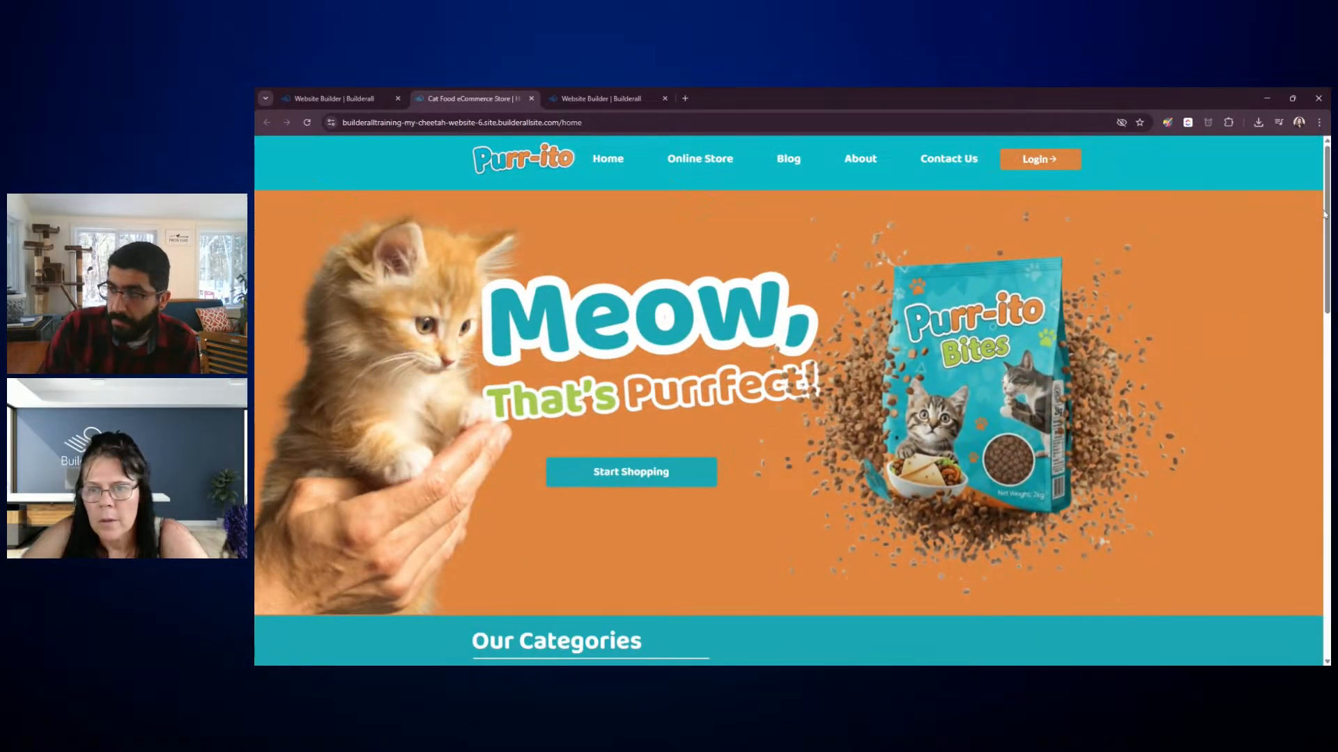
{"action": "left_click_drag", "start_coordinate": [1324, 214], "coordinate": [1327, 561]}
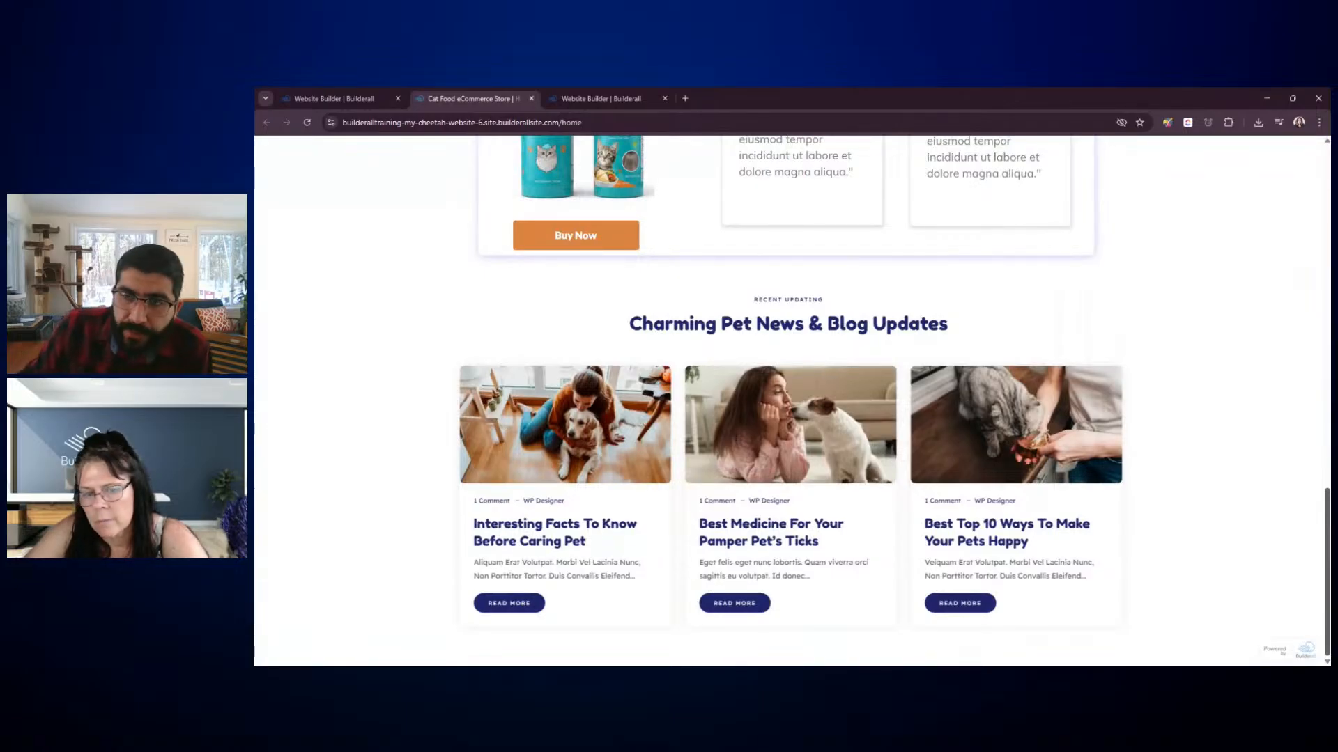
{"action": "left_click_drag", "start_coordinate": [1327, 561], "coordinate": [1327, 212]}
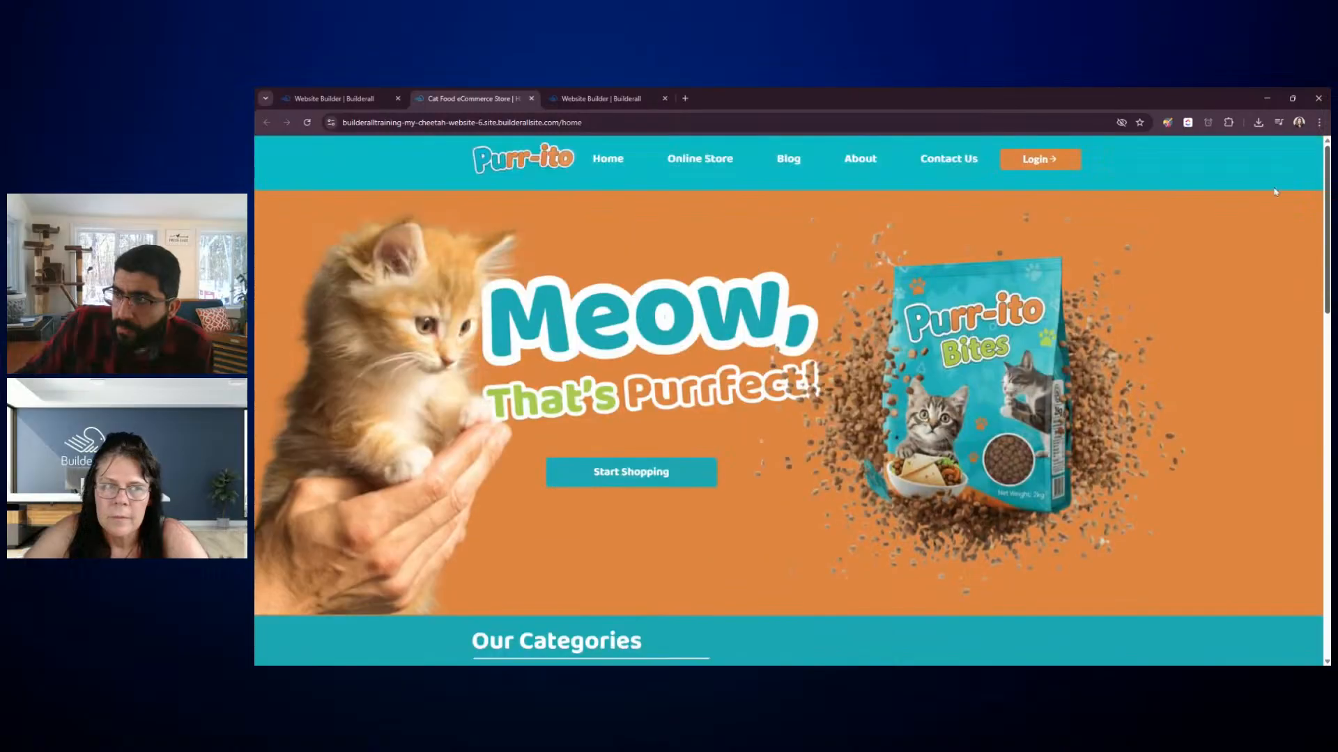
{"action": "left_click", "coordinate": [531, 99]}
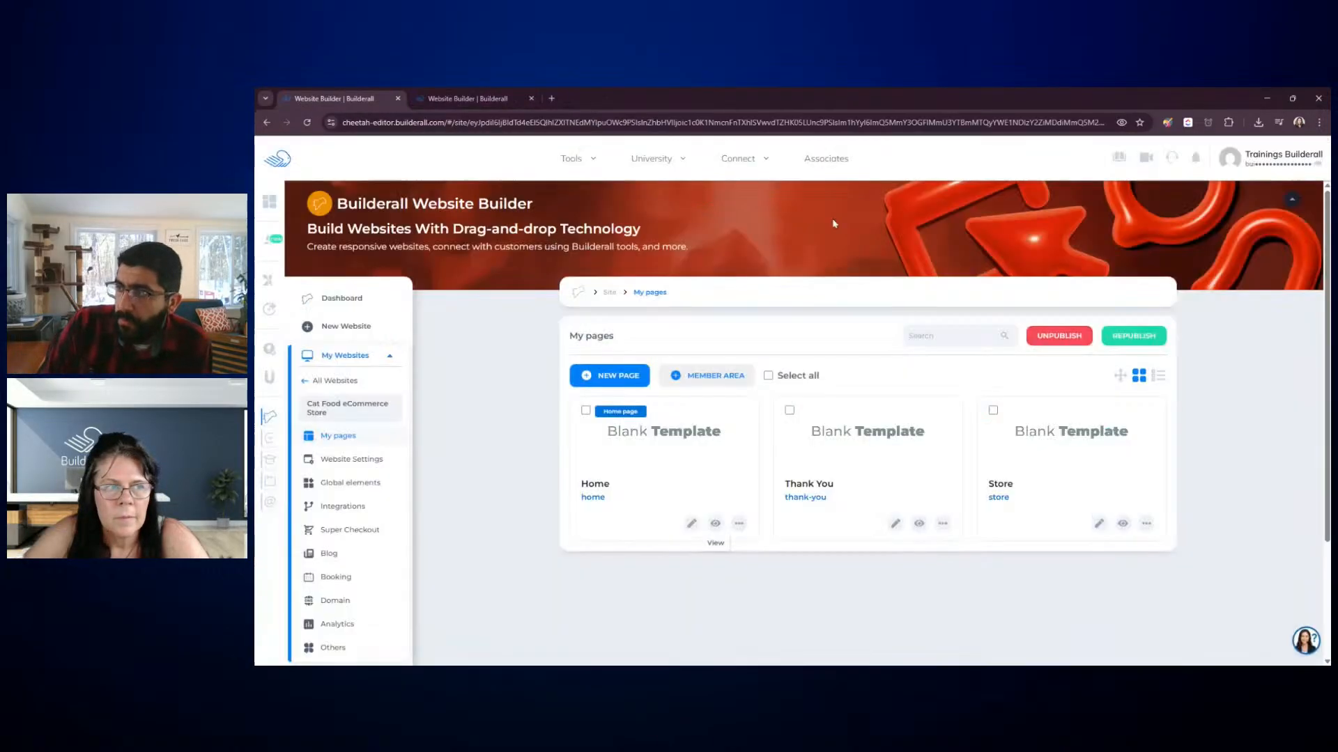
Return to the Home page editor and add a white rounded box to the hero section, overlapping the product image's upper corner
{"action": "left_click", "coordinate": [516, 101]}
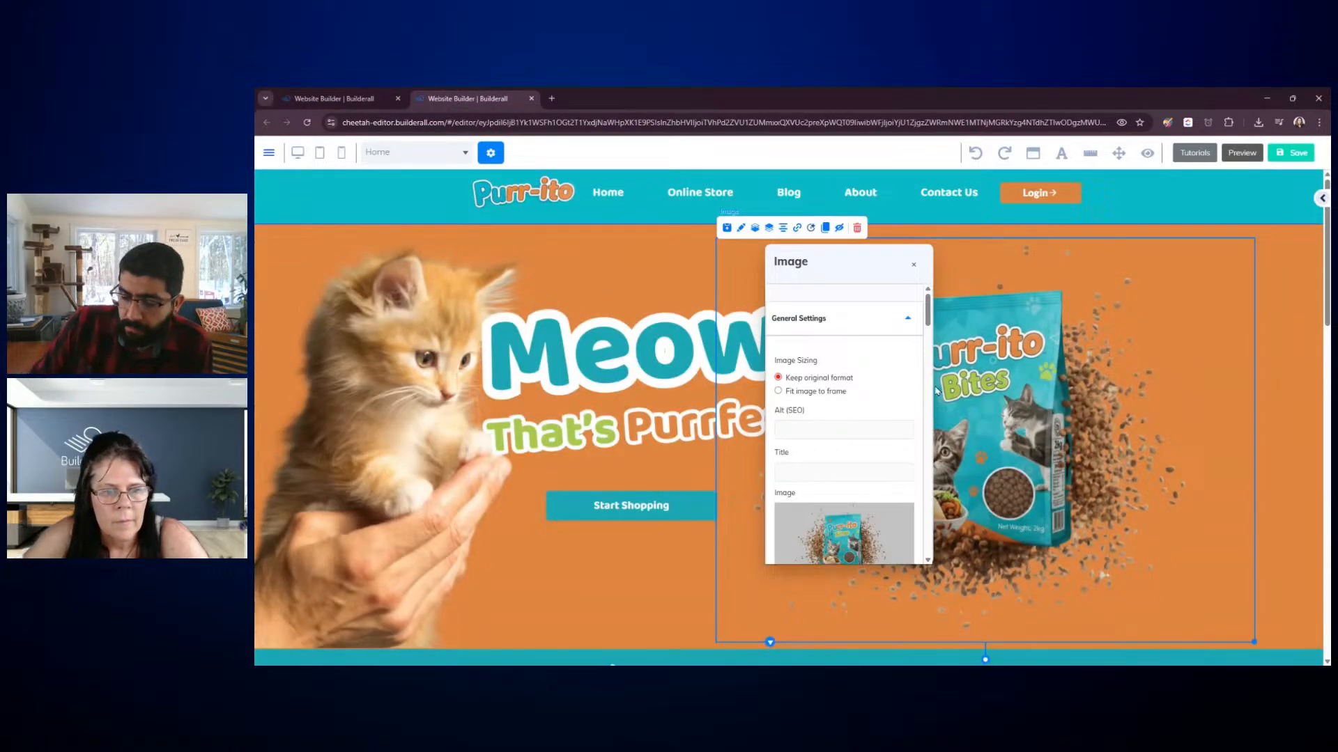
{"action": "left_click", "coordinate": [914, 267]}
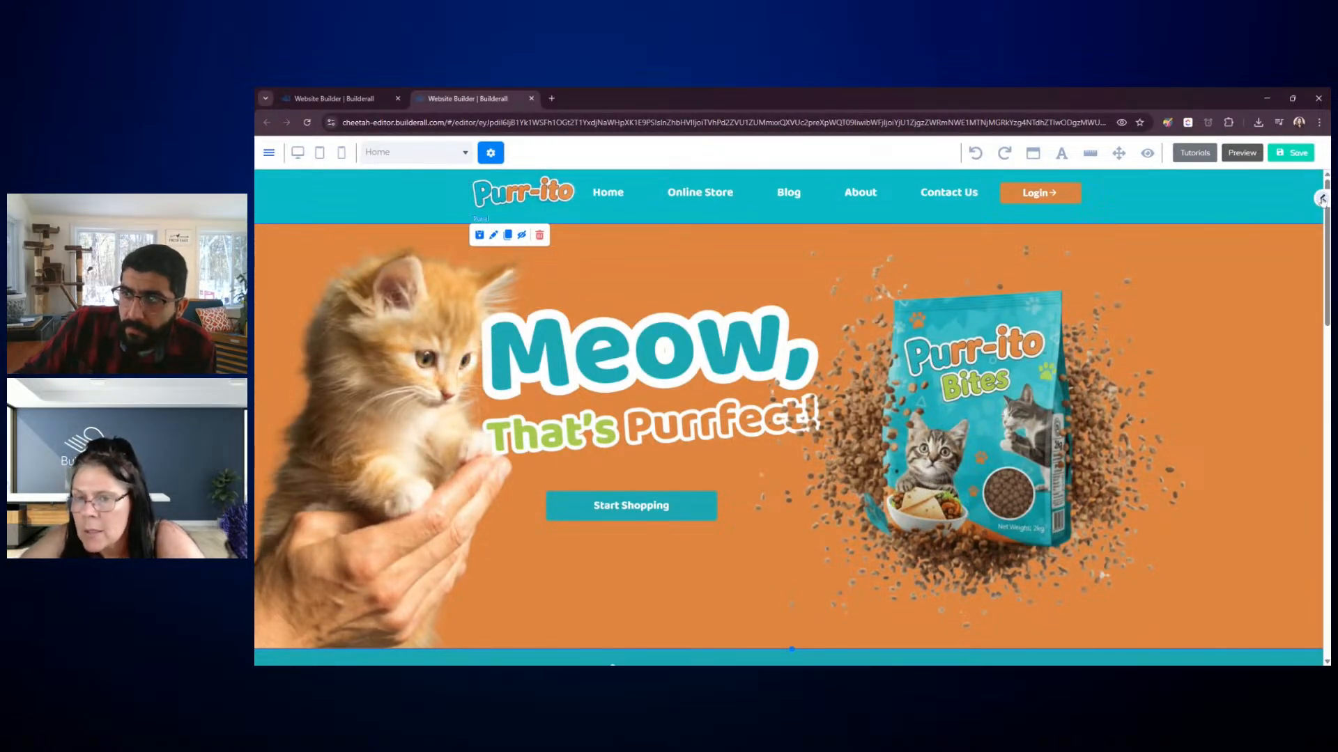
{"action": "left_click", "coordinate": [1321, 199]}
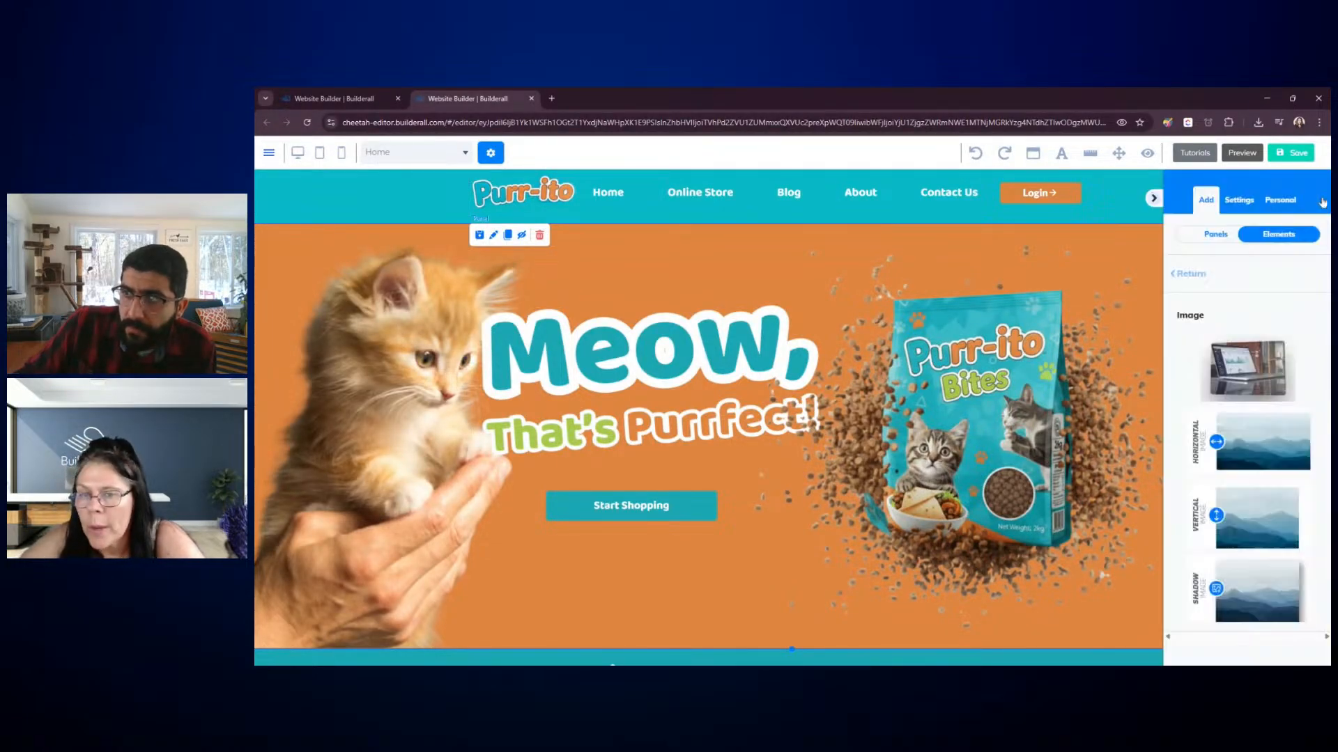
{"action": "left_click", "coordinate": [1199, 274]}
{"action": "scroll", "coordinate": [1258, 390], "scroll_direction": "down", "scroll_amount": 3}
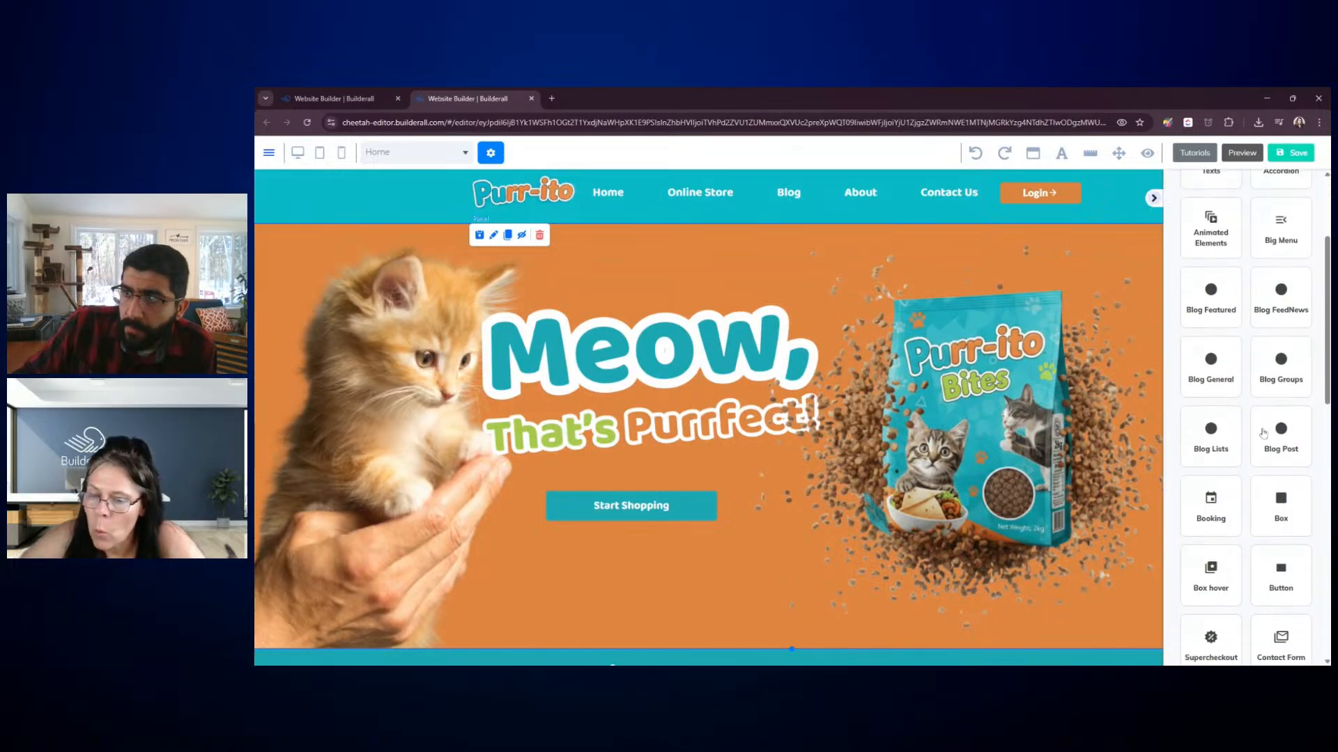
{"action": "left_click", "coordinate": [1289, 503]}
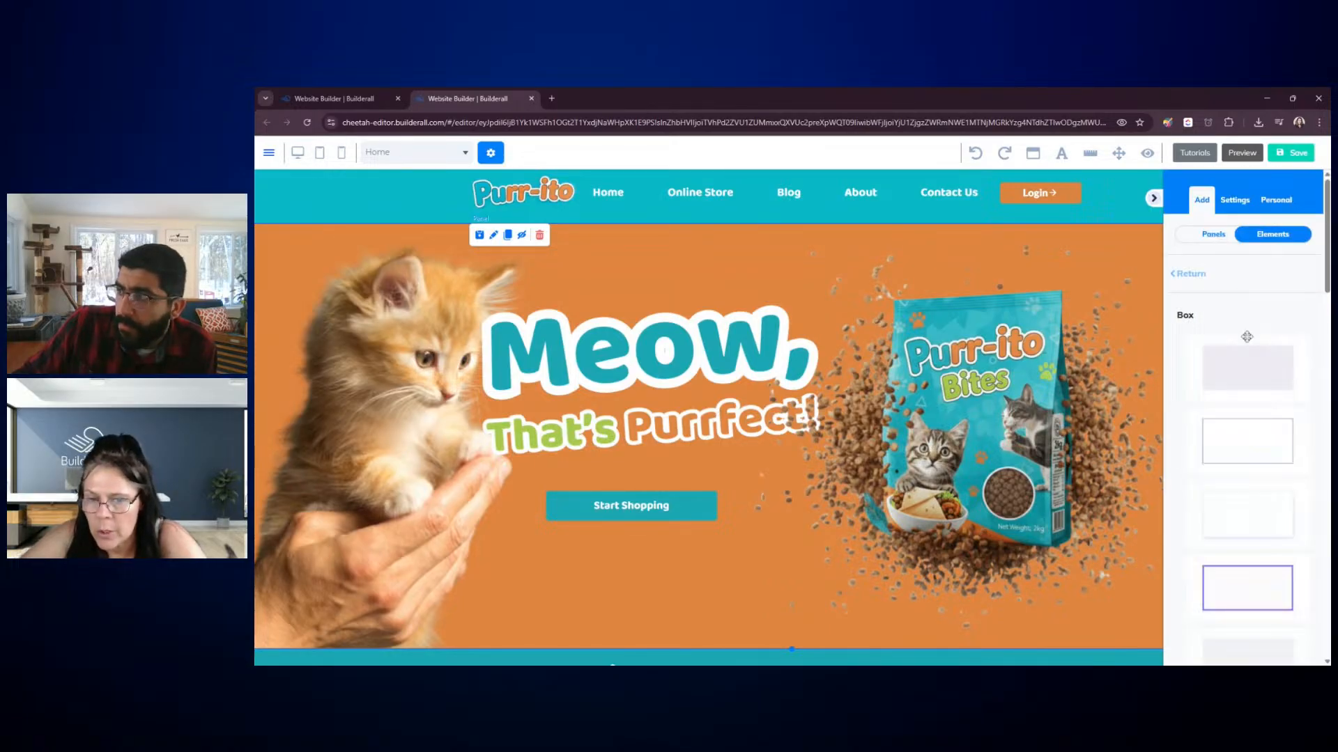
{"action": "mouse_move", "coordinate": [1259, 369]}
{"action": "left_mouse_down"}
{"action": "mouse_move", "coordinate": [1117, 290]}
{"action": "mouse_move", "coordinate": [1293, 361]}
{"action": "mouse_move", "coordinate": [1277, 364]}
{"action": "left_mouse_up"}
{"action": "left_click_drag", "start_coordinate": [1255, 517], "coordinate": [1122, 282]}
Shrink the white box to a narrow upright rectangle and place it beside the cat food bag, outside the content guides
{"action": "left_click", "coordinate": [1158, 277]}
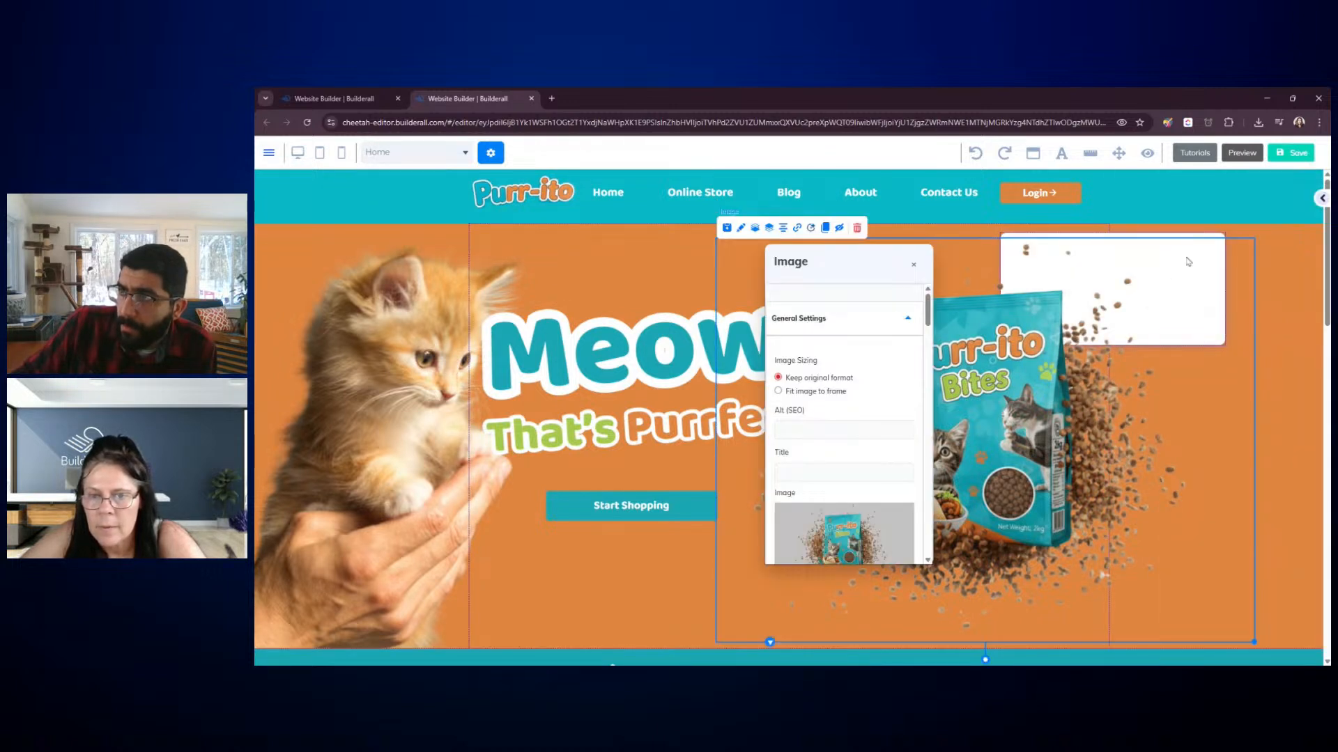
{"action": "left_click", "coordinate": [1210, 240]}
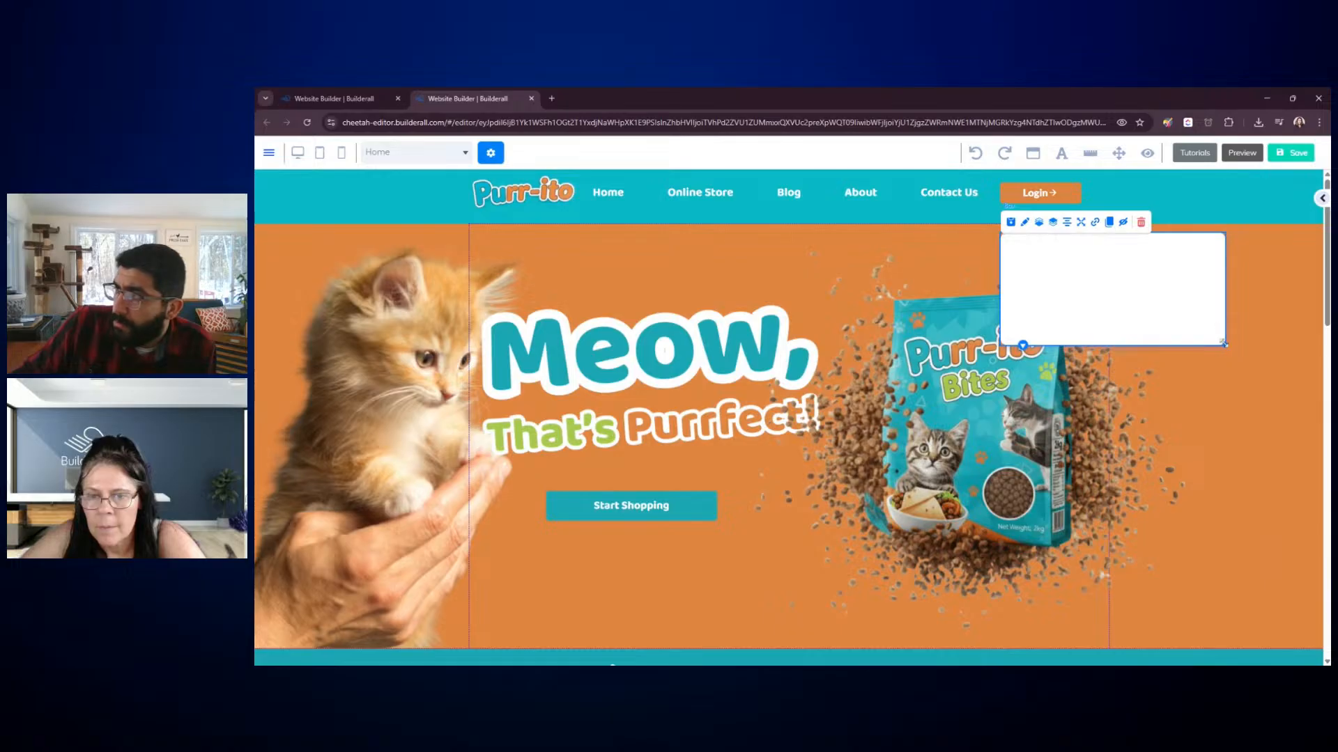
{"action": "left_click_drag", "start_coordinate": [1223, 343], "coordinate": [1202, 390]}
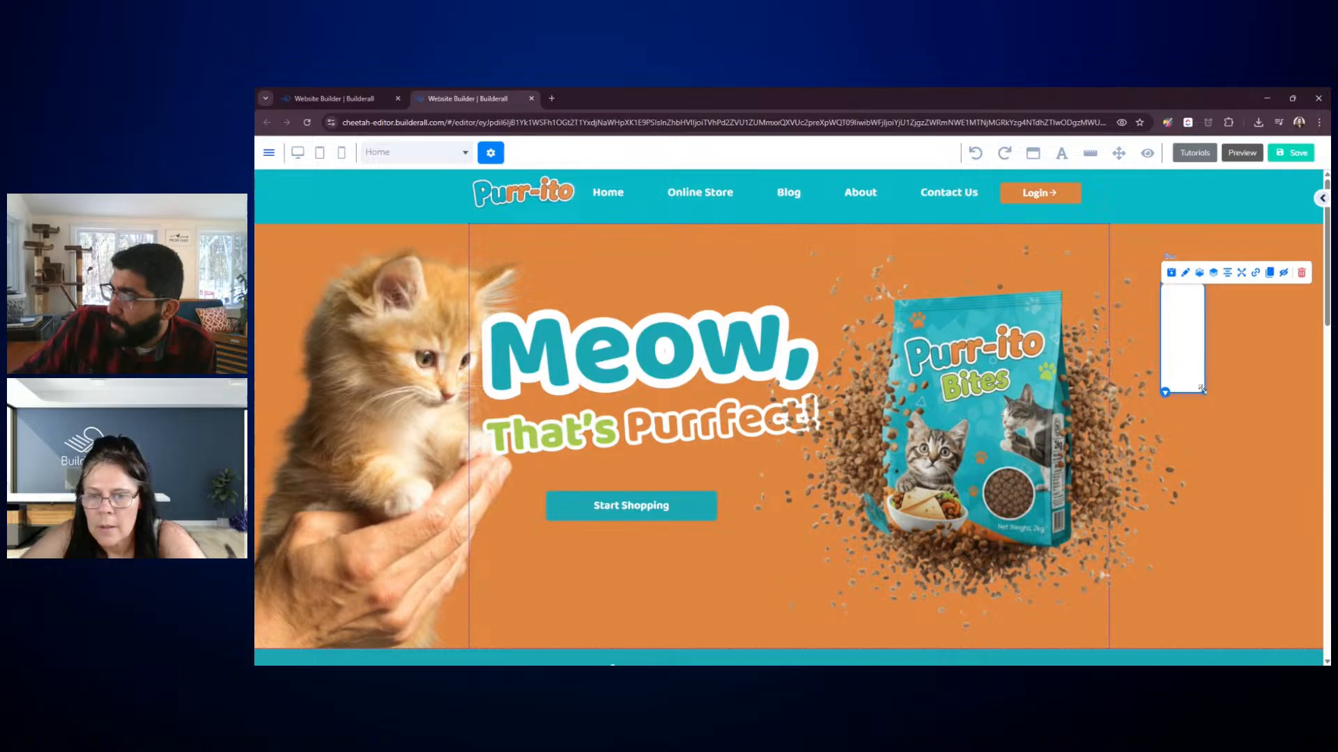
Add a Title H2 text below the cat food bag and move the product image up clear of it
{"action": "left_click", "coordinate": [1321, 199]}
{"action": "left_click", "coordinate": [1188, 273]}
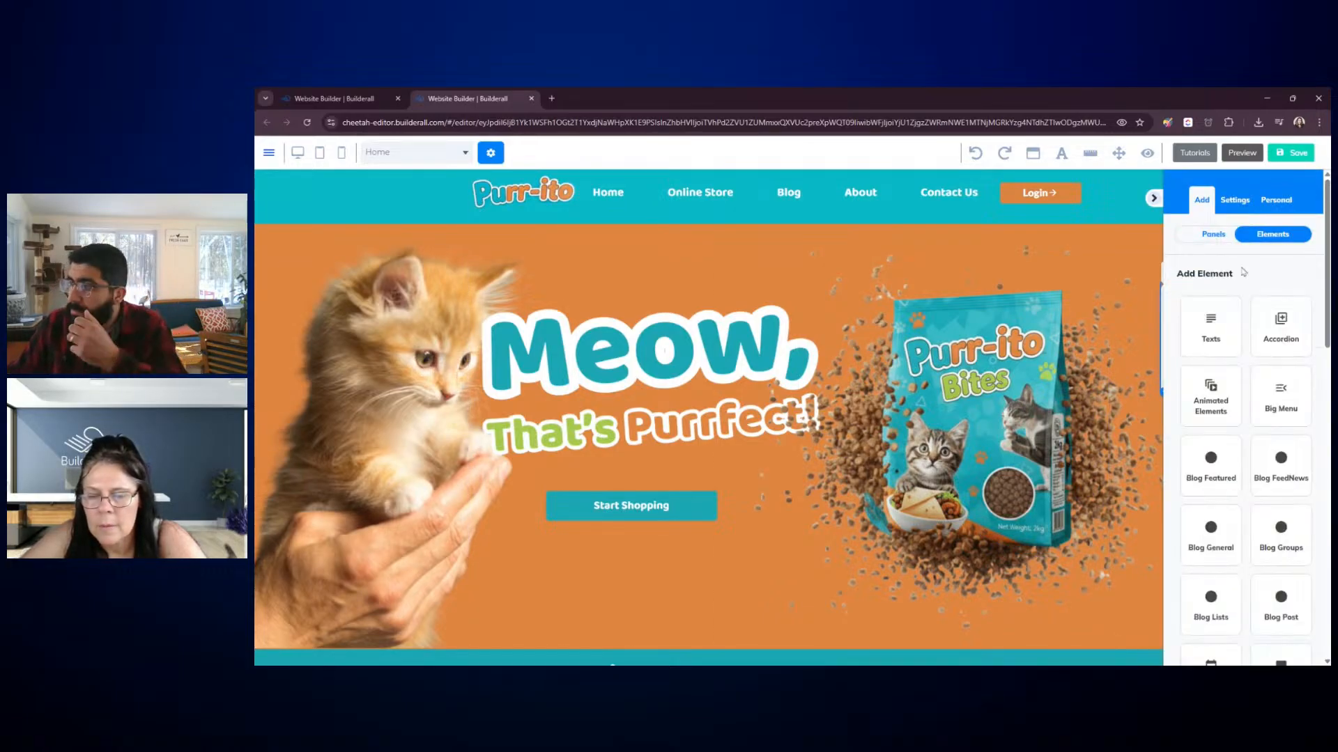
{"action": "left_click", "coordinate": [1214, 328]}
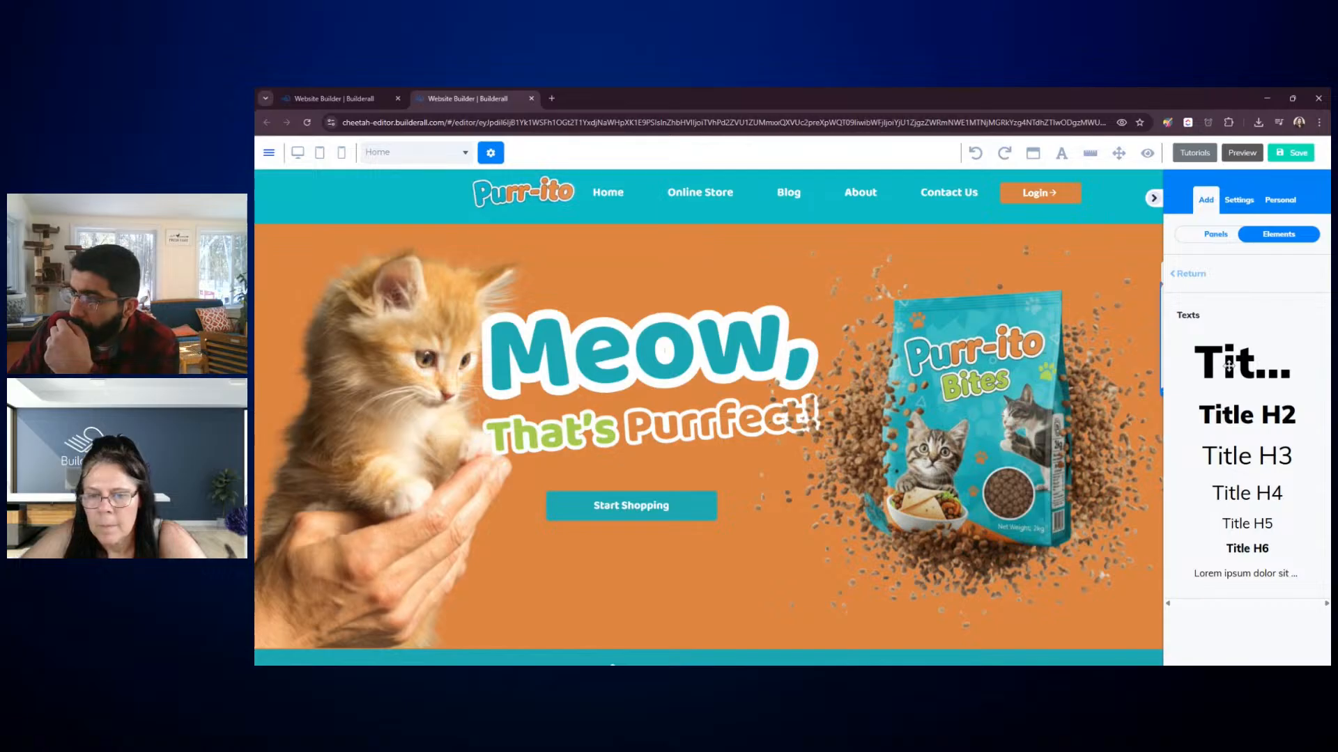
{"action": "left_click_drag", "start_coordinate": [1228, 418], "coordinate": [848, 610]}
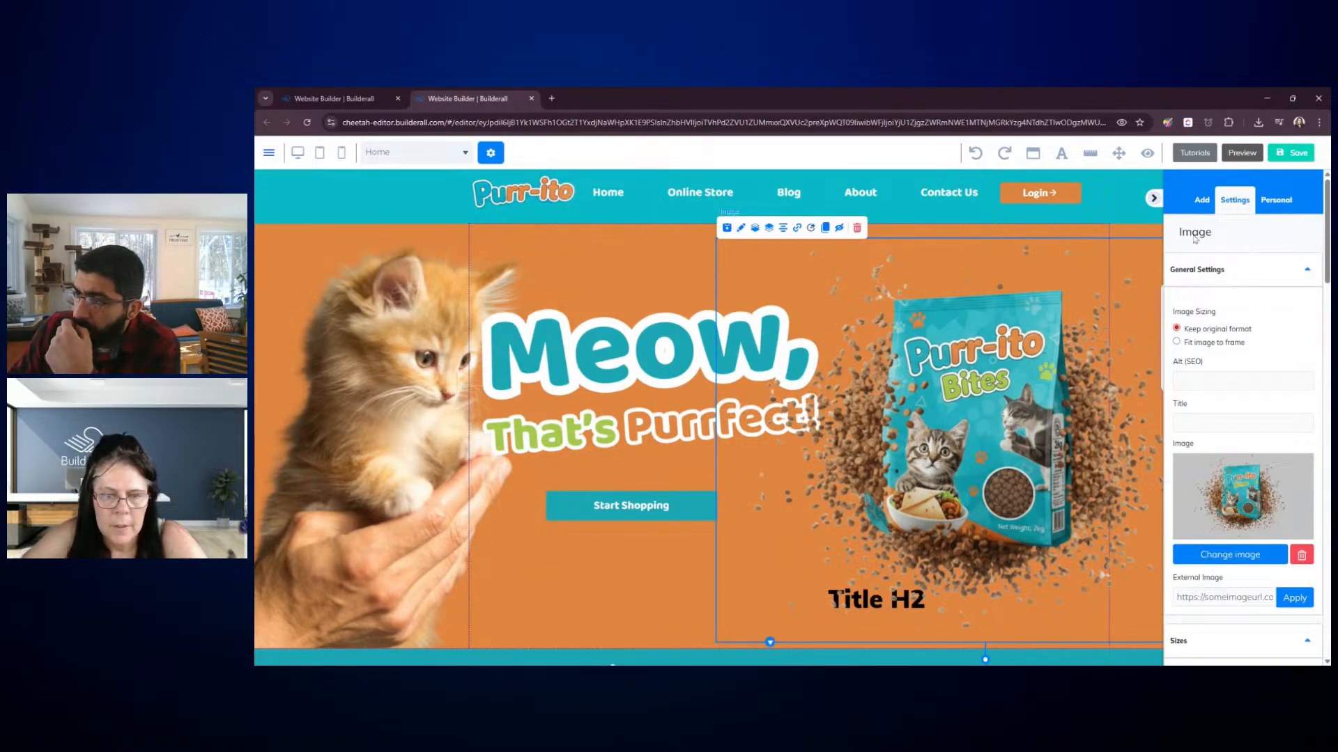
{"action": "left_click", "coordinate": [1154, 198]}
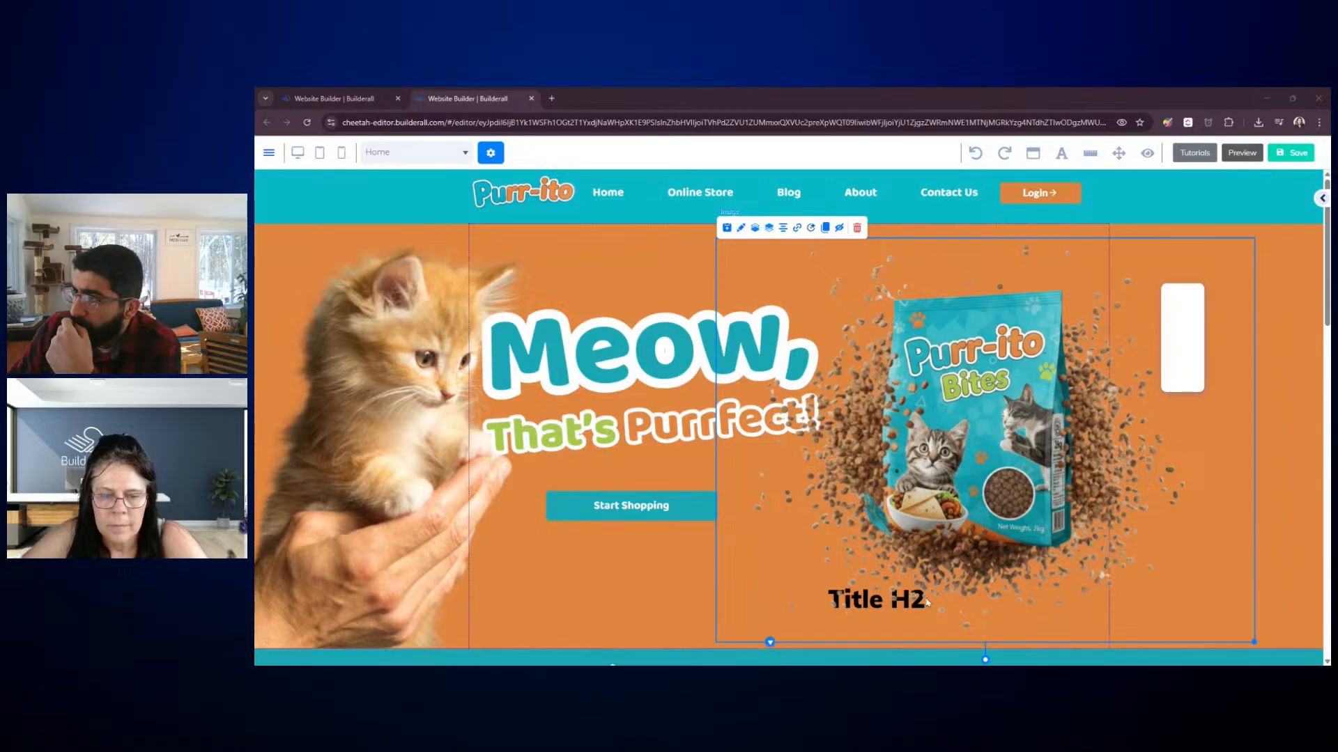
{"action": "left_click_drag", "start_coordinate": [1001, 454], "coordinate": [1011, 376]}
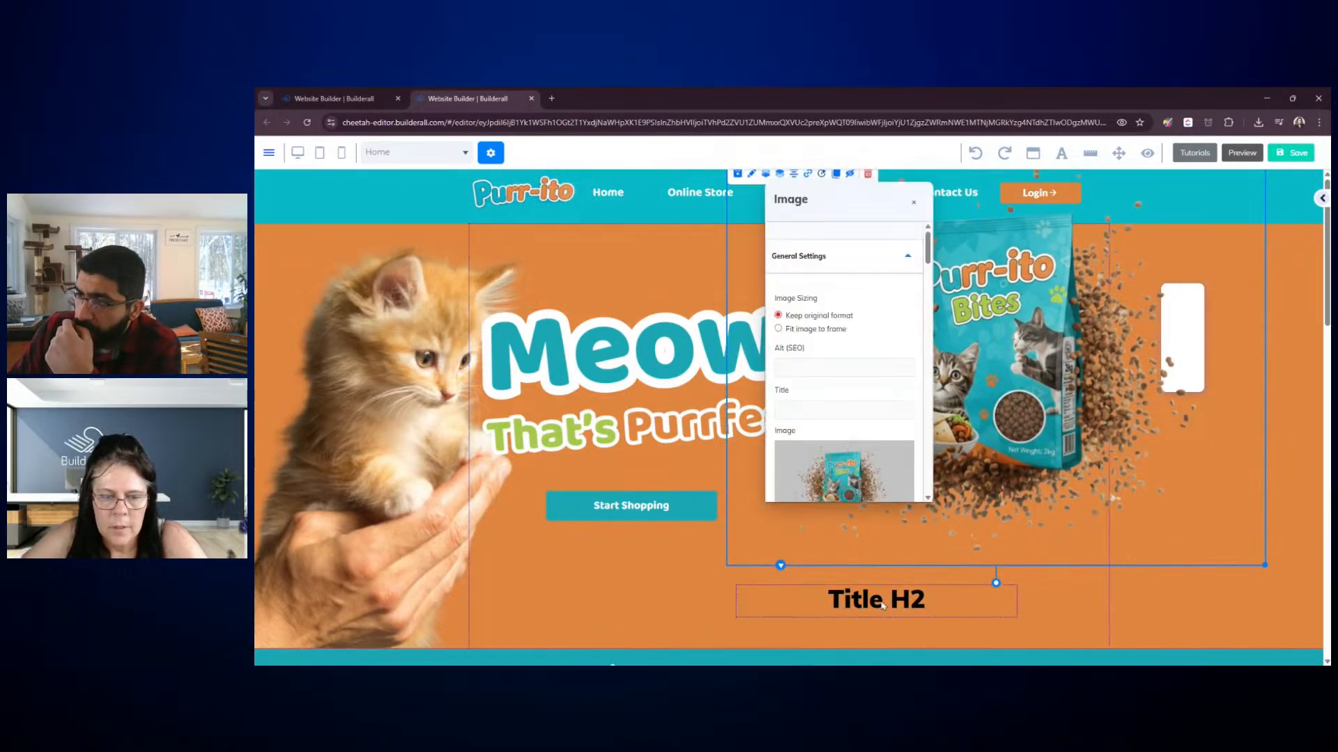
Replace the new heading's placeholder text with "Get 20% Discount"
{"action": "double_click", "coordinate": [889, 603]}
{"action": "left_click_drag", "start_coordinate": [926, 603], "coordinate": [832, 603]}
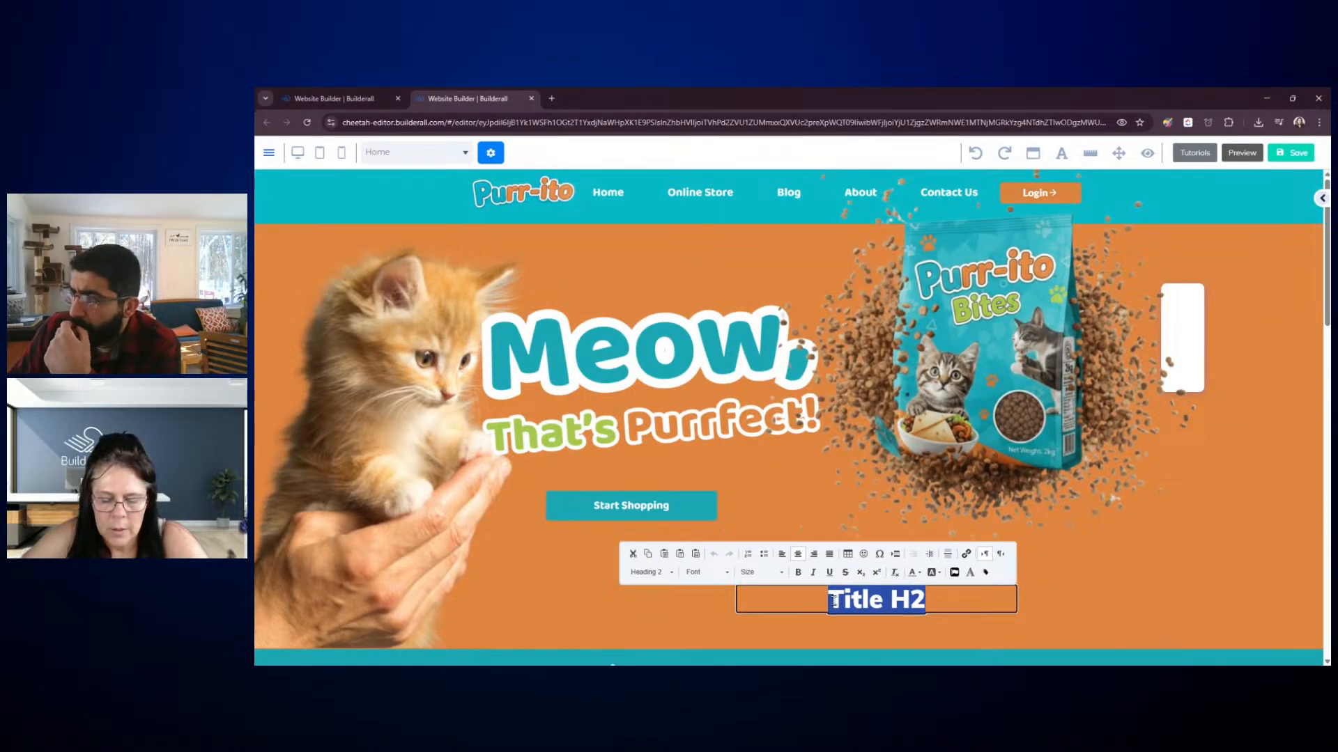
{"action": "type", "text": "g"}
{"action": "key", "text": "Menu"}
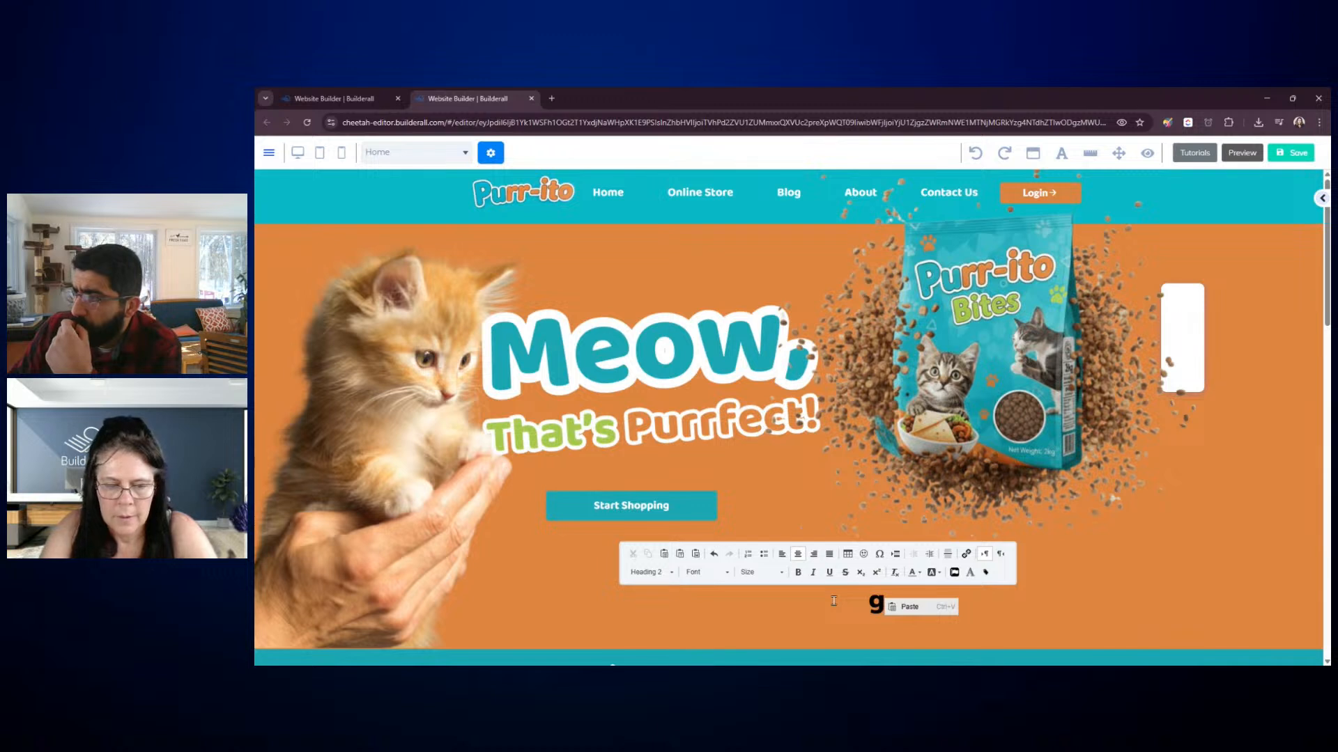
{"action": "double_click", "coordinate": [883, 598]}
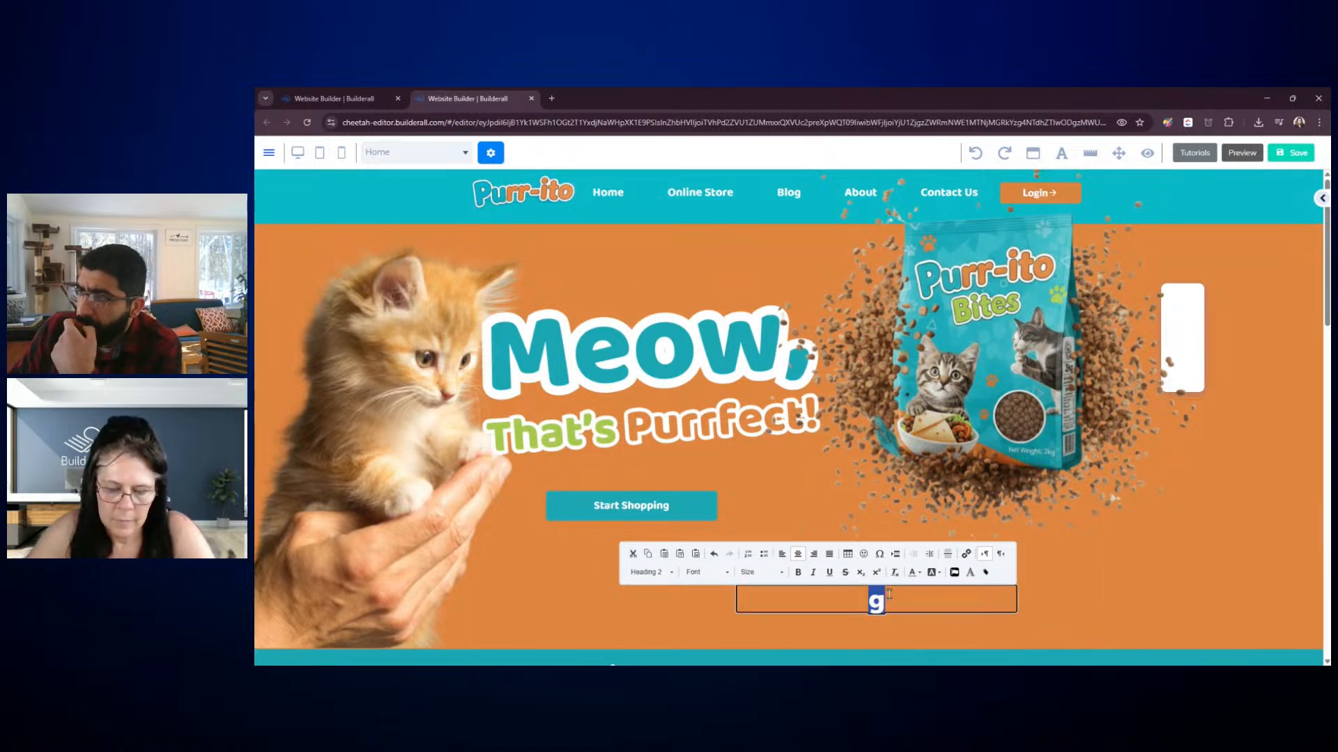
{"action": "key", "text": "BackSpace"}
{"action": "type", "text": "Ge"}
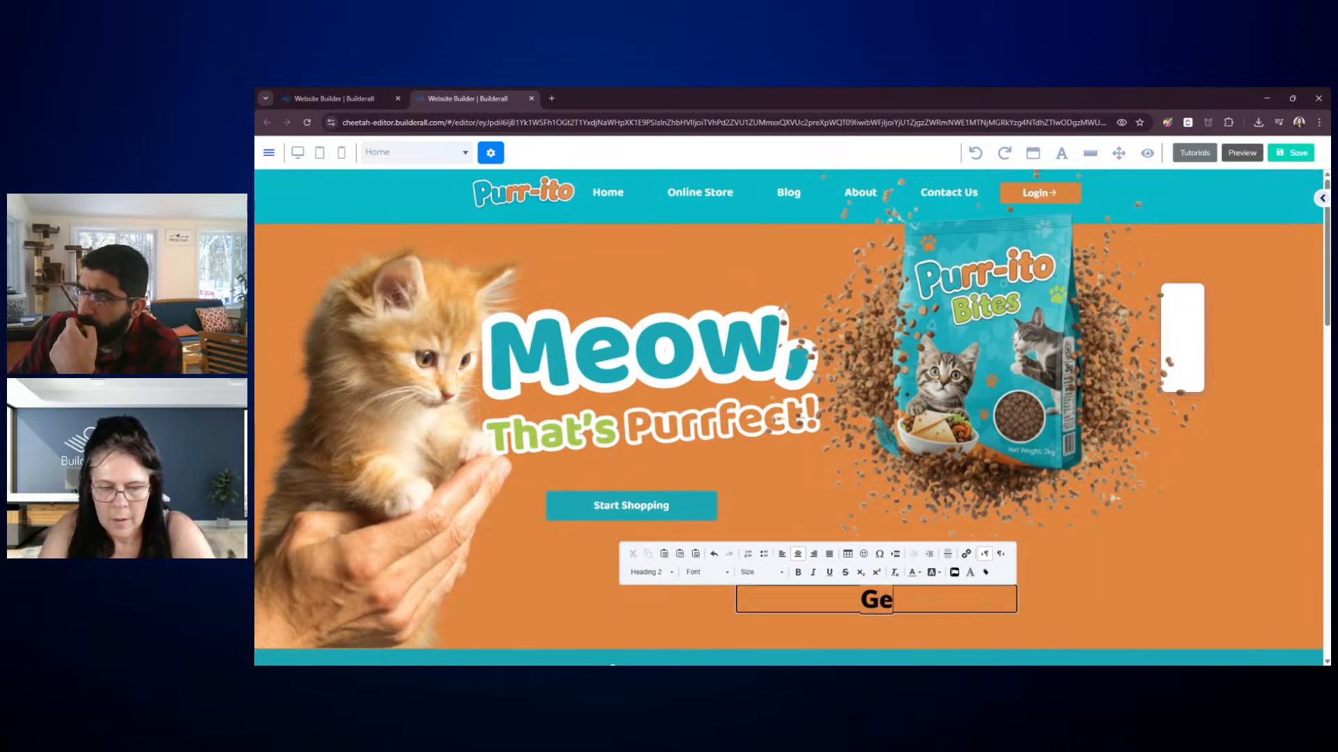
{"action": "type", "text": "t 20"}
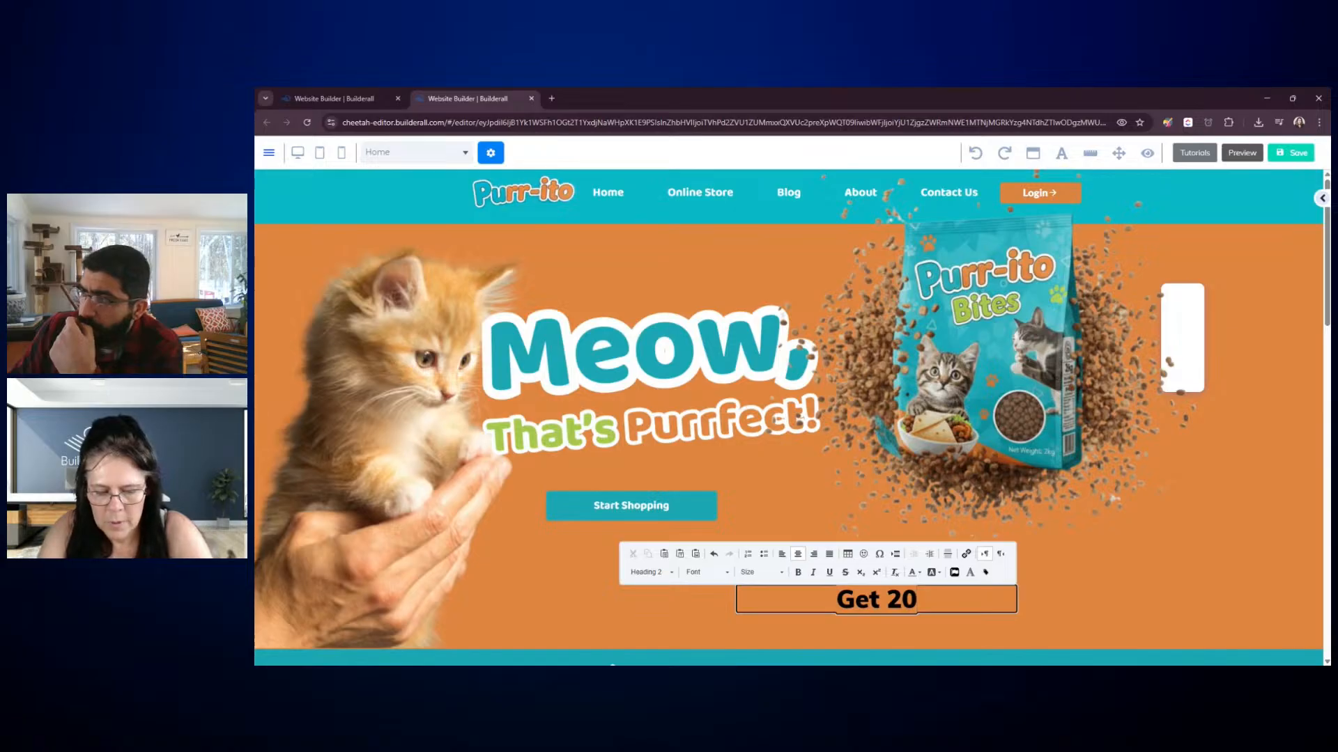
{"action": "type", "text": "% Disc"}
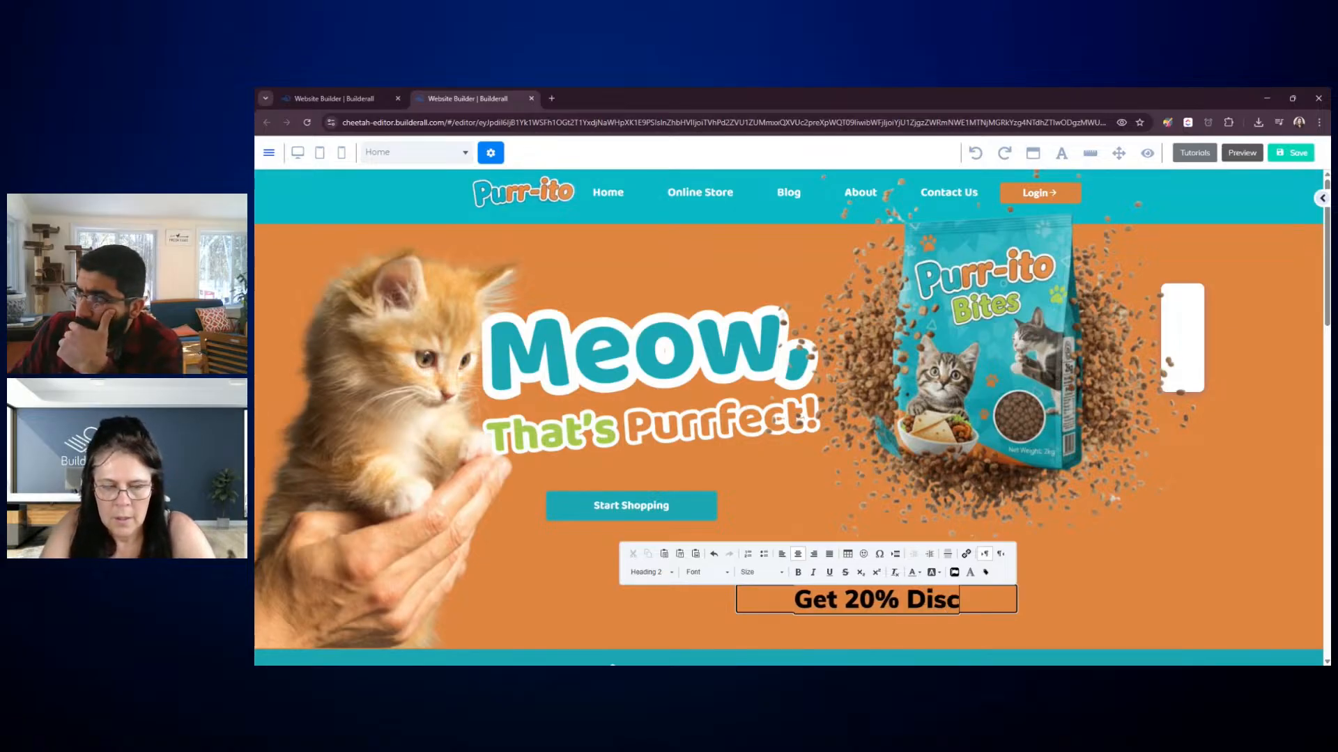
{"action": "type", "text": "ount"}
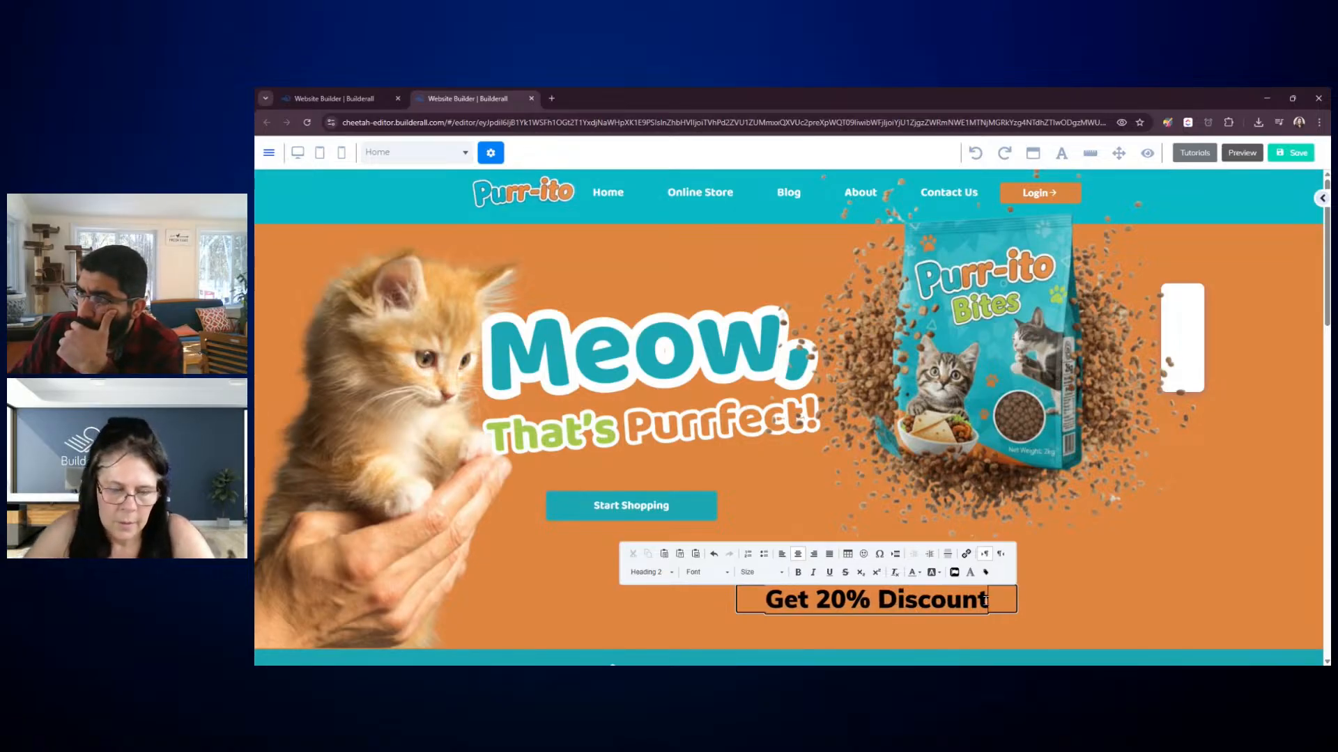
Change the font of the whole "Get 20% Discount" heading to the rounded Baloo typeface
{"action": "left_click_drag", "start_coordinate": [985, 601], "coordinate": [742, 600]}
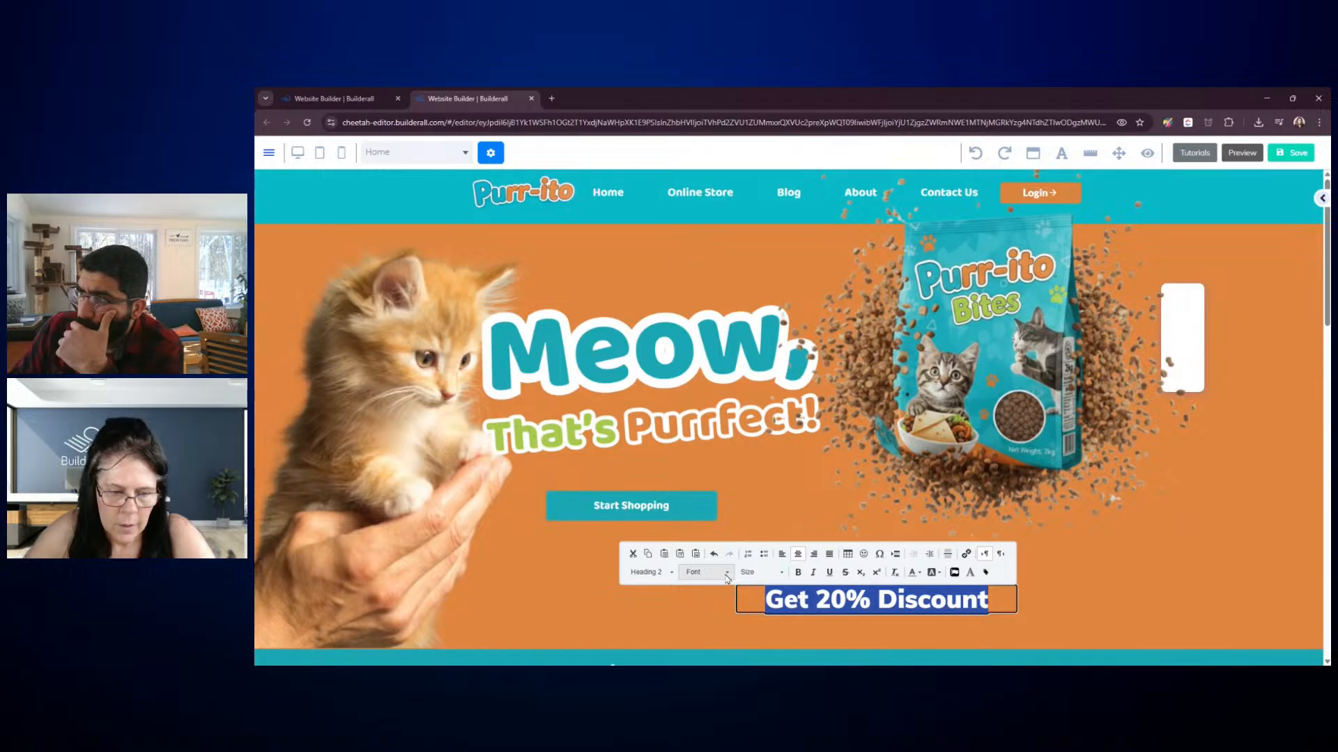
{"action": "left_click", "coordinate": [726, 575]}
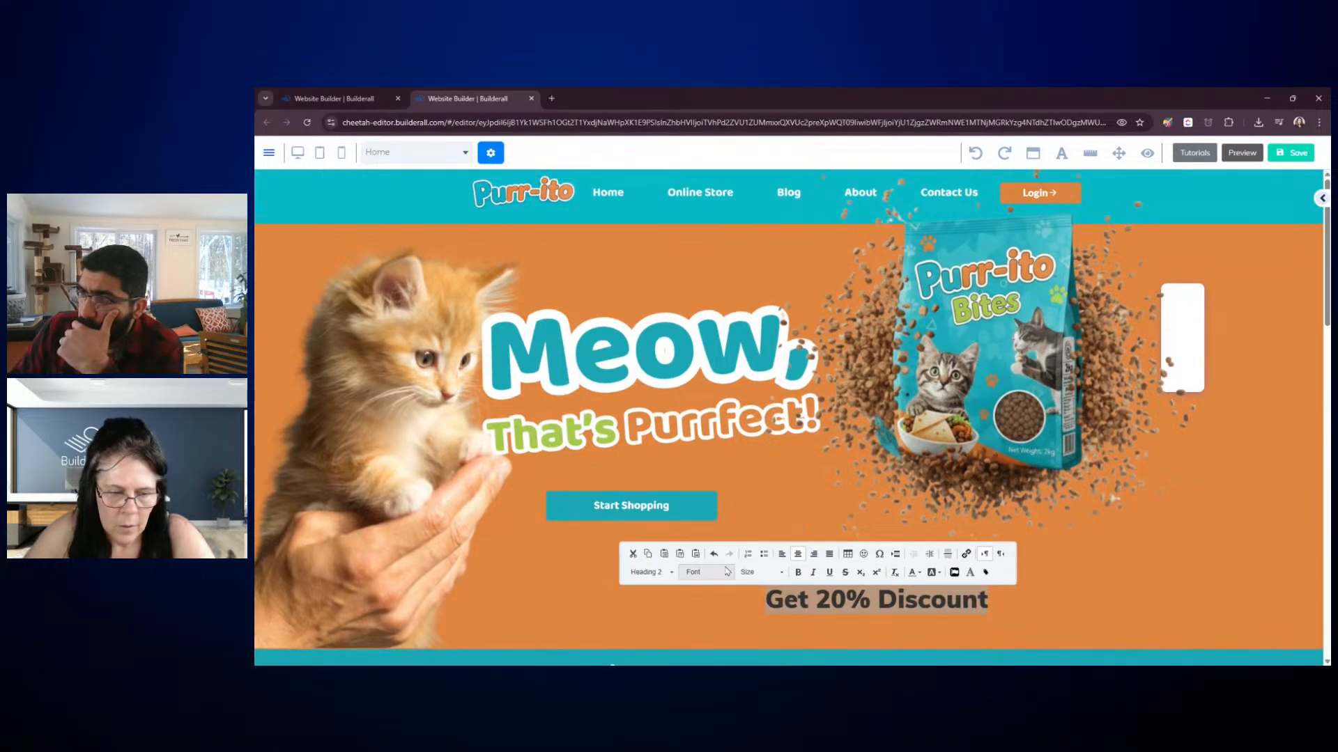
{"action": "left_click", "coordinate": [728, 563]}
{"action": "scroll", "coordinate": [725, 580], "scroll_direction": "down", "scroll_amount": 20}
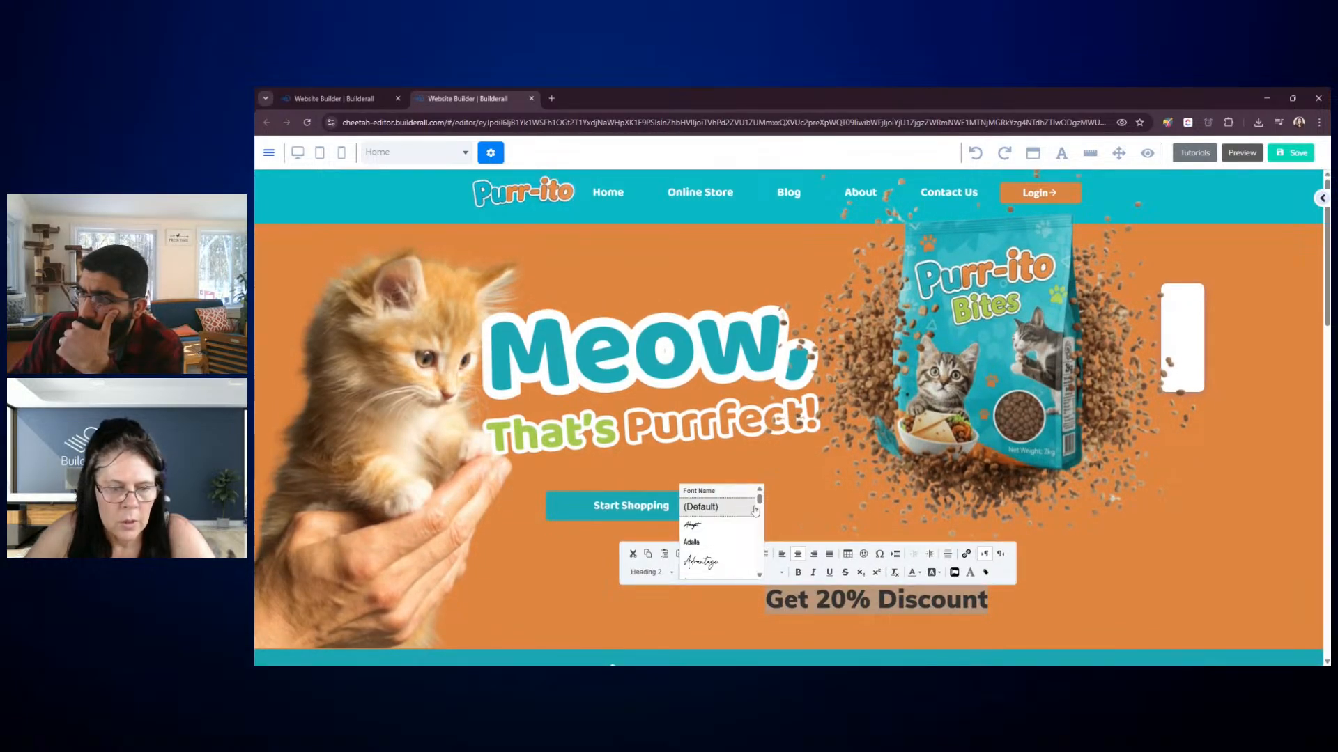
{"action": "left_click", "coordinate": [702, 554]}
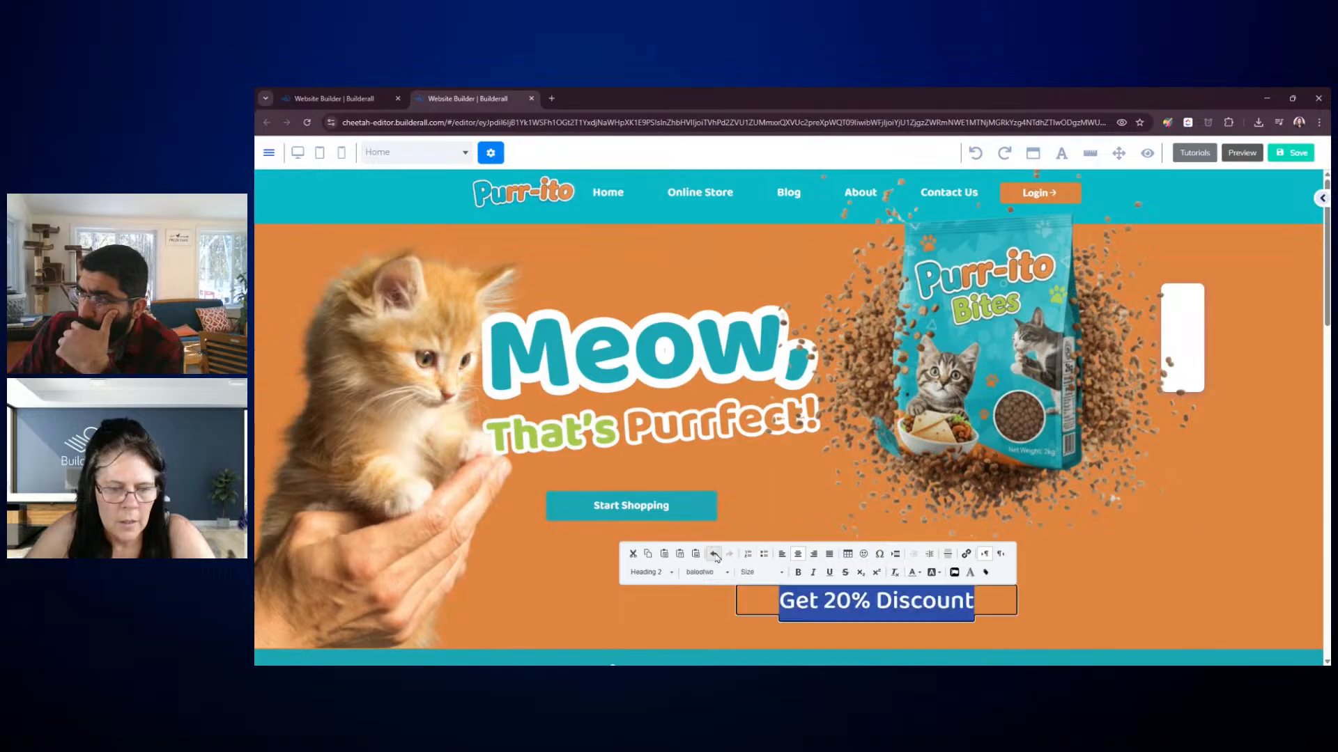
Set the font size of the "Get 20% Discount" heading to 34
{"action": "left_click", "coordinate": [782, 572]}
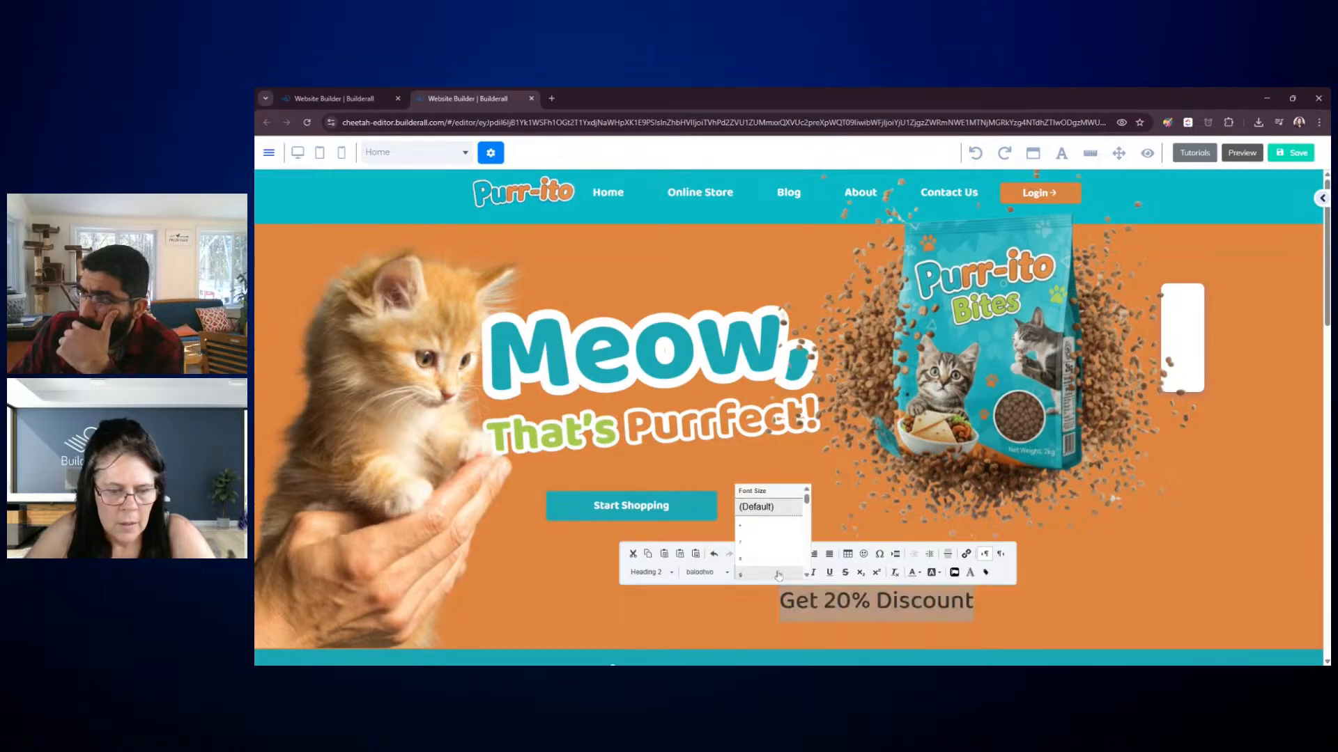
{"action": "scroll", "coordinate": [769, 565], "scroll_direction": "down", "scroll_amount": 2}
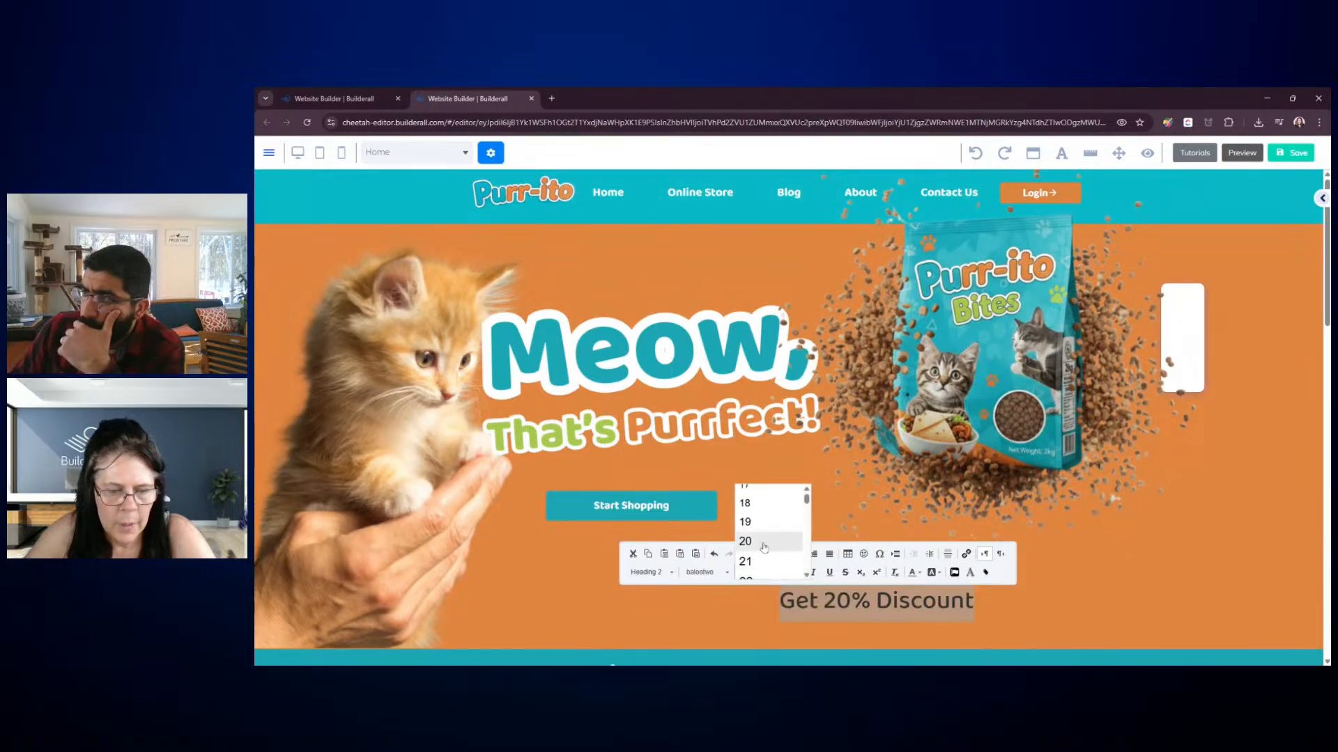
{"action": "left_click", "coordinate": [763, 546]}
{"action": "left_click", "coordinate": [782, 573]}
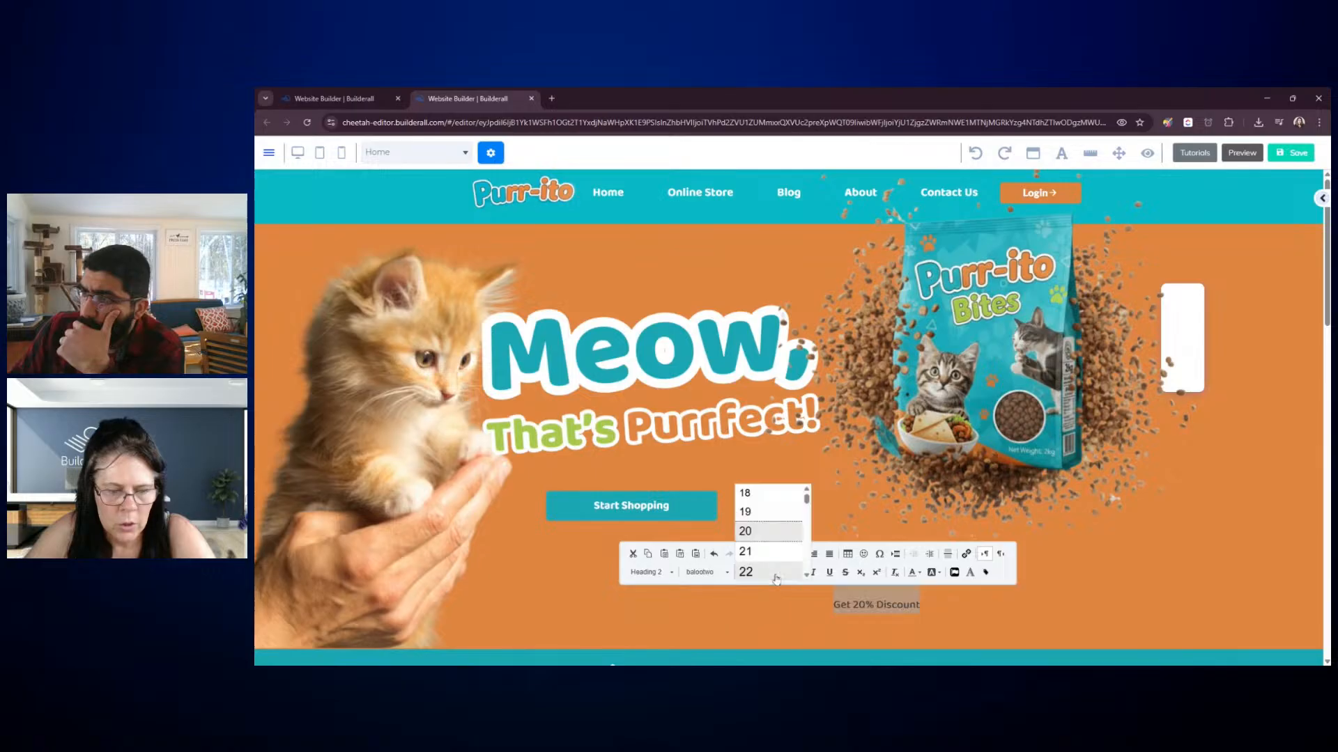
{"action": "scroll", "coordinate": [782, 556], "scroll_direction": "down", "scroll_amount": 3}
{"action": "left_click", "coordinate": [770, 570]}
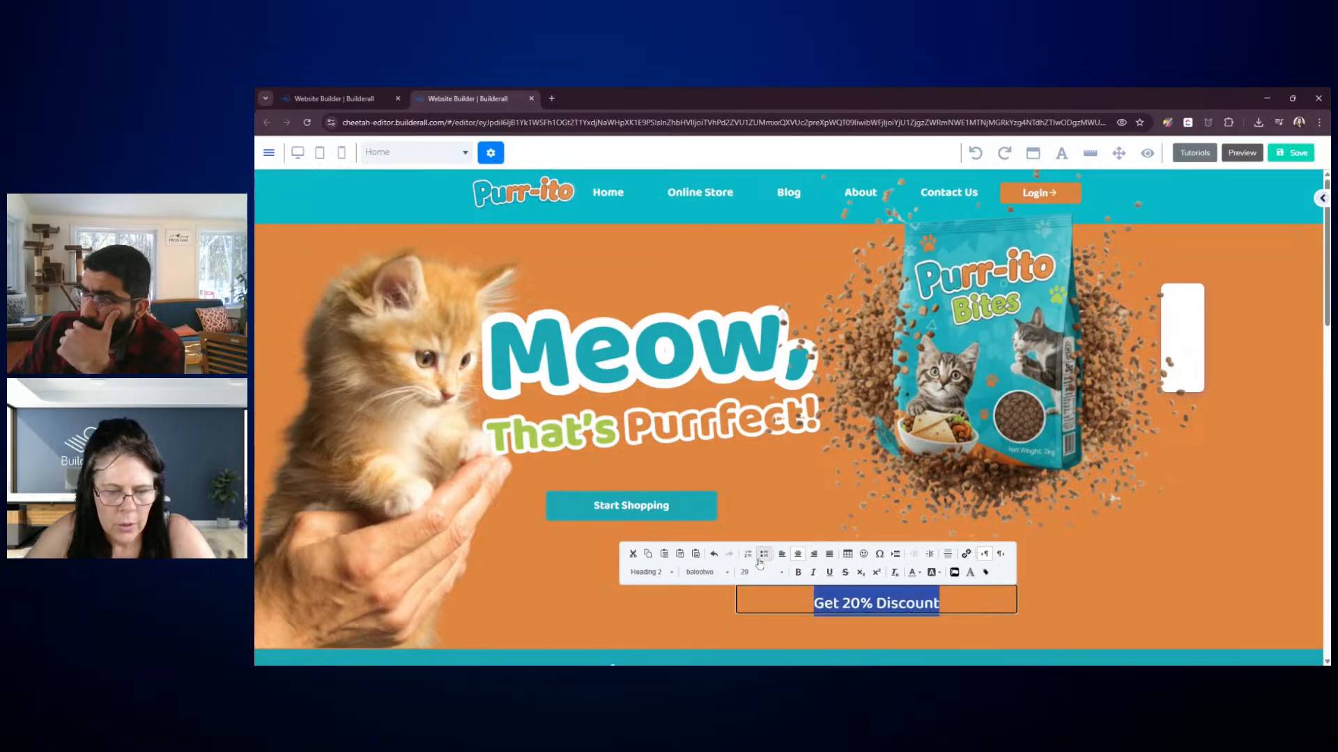
{"action": "left_click", "coordinate": [767, 577]}
{"action": "scroll", "coordinate": [766, 578], "scroll_direction": "down", "scroll_amount": 2}
{"action": "left_click", "coordinate": [764, 554]}
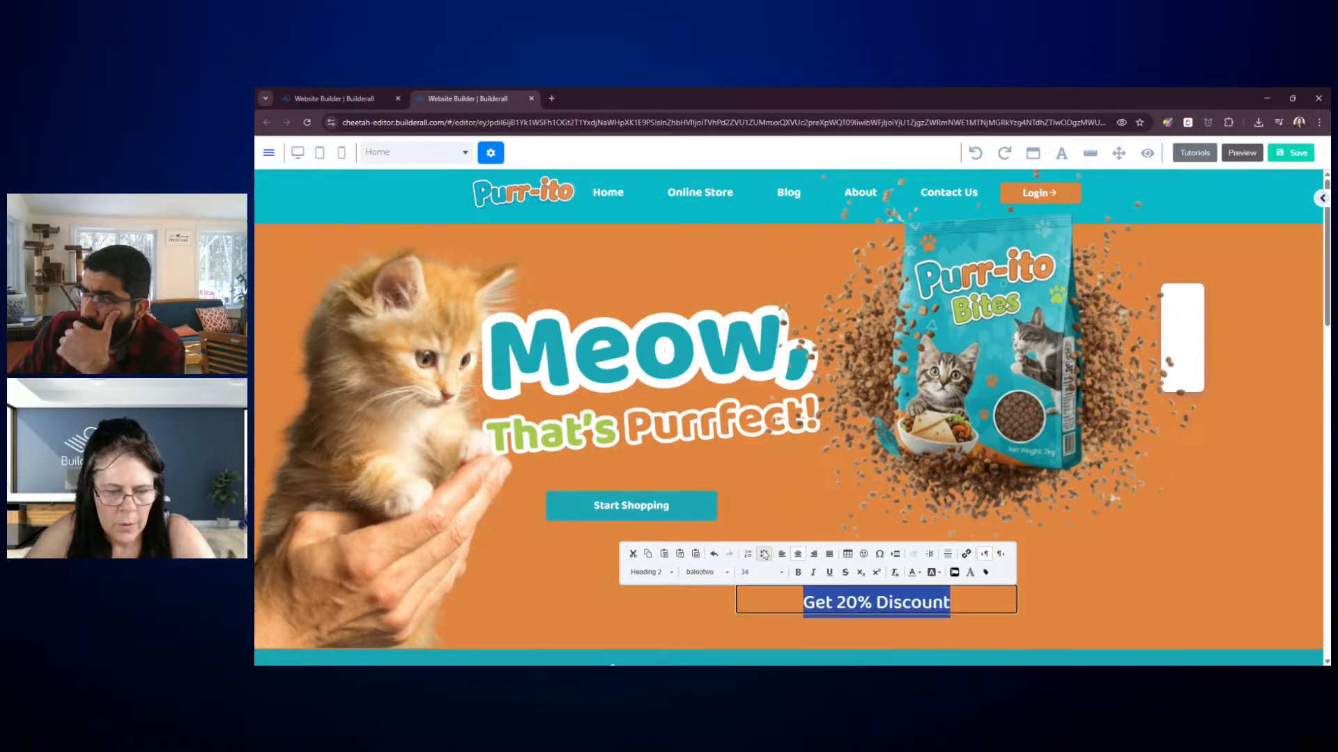
Narrow the "Get 20% Discount" text frame to fit its wording and move it to the hero section's lower-right area
{"action": "left_click", "coordinate": [1161, 606]}
{"action": "left_click", "coordinate": [955, 605]}
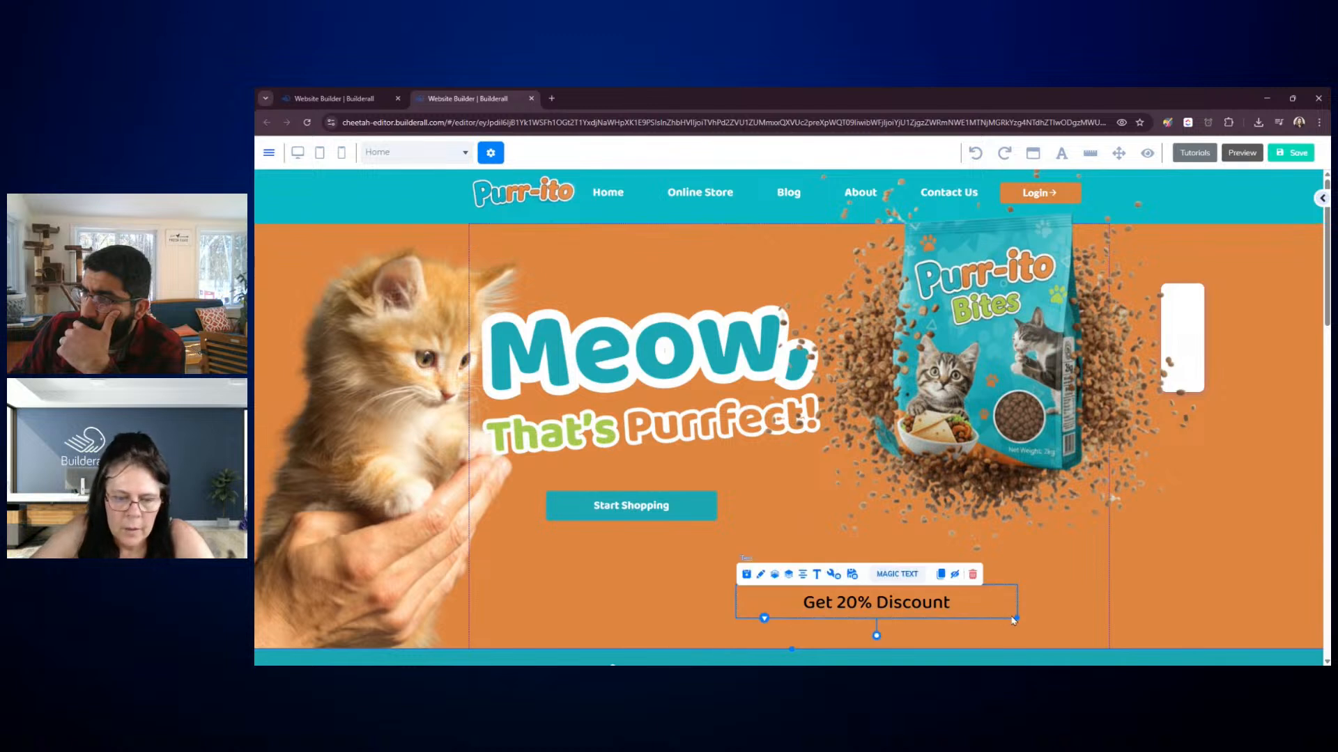
{"action": "left_click_drag", "start_coordinate": [1016, 618], "coordinate": [1233, 576]}
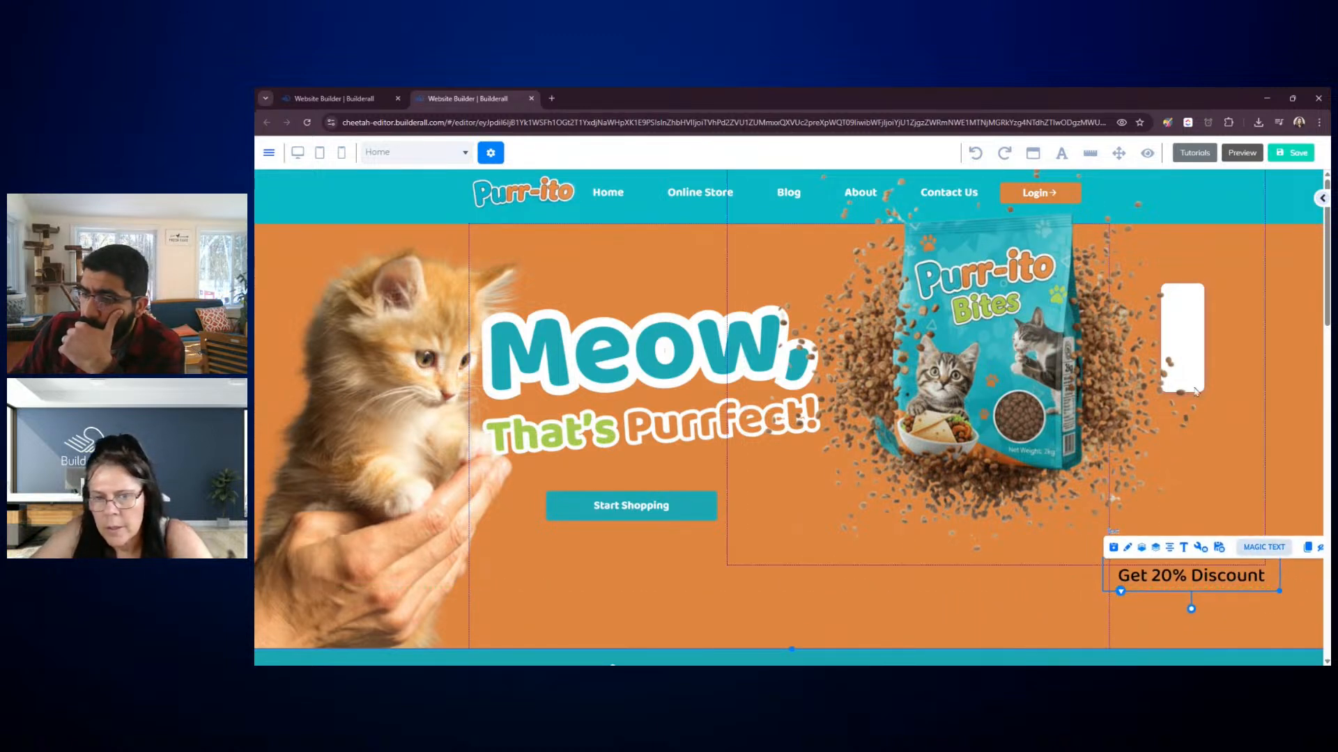
Sample the header's teal background colour with the browser's colour picker extension and dismiss the picker
{"action": "left_click", "coordinate": [1167, 124]}
{"action": "left_click", "coordinate": [1144, 215]}
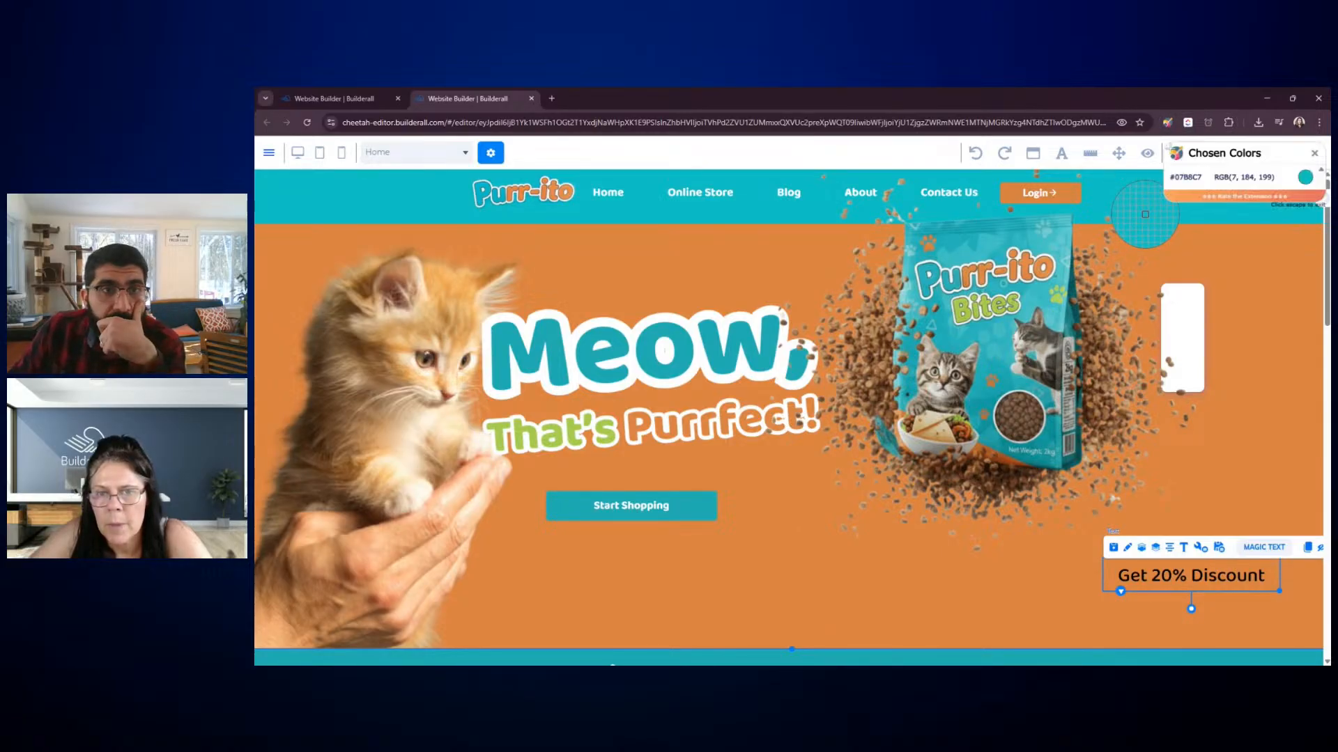
{"action": "left_click", "coordinate": [1315, 154]}
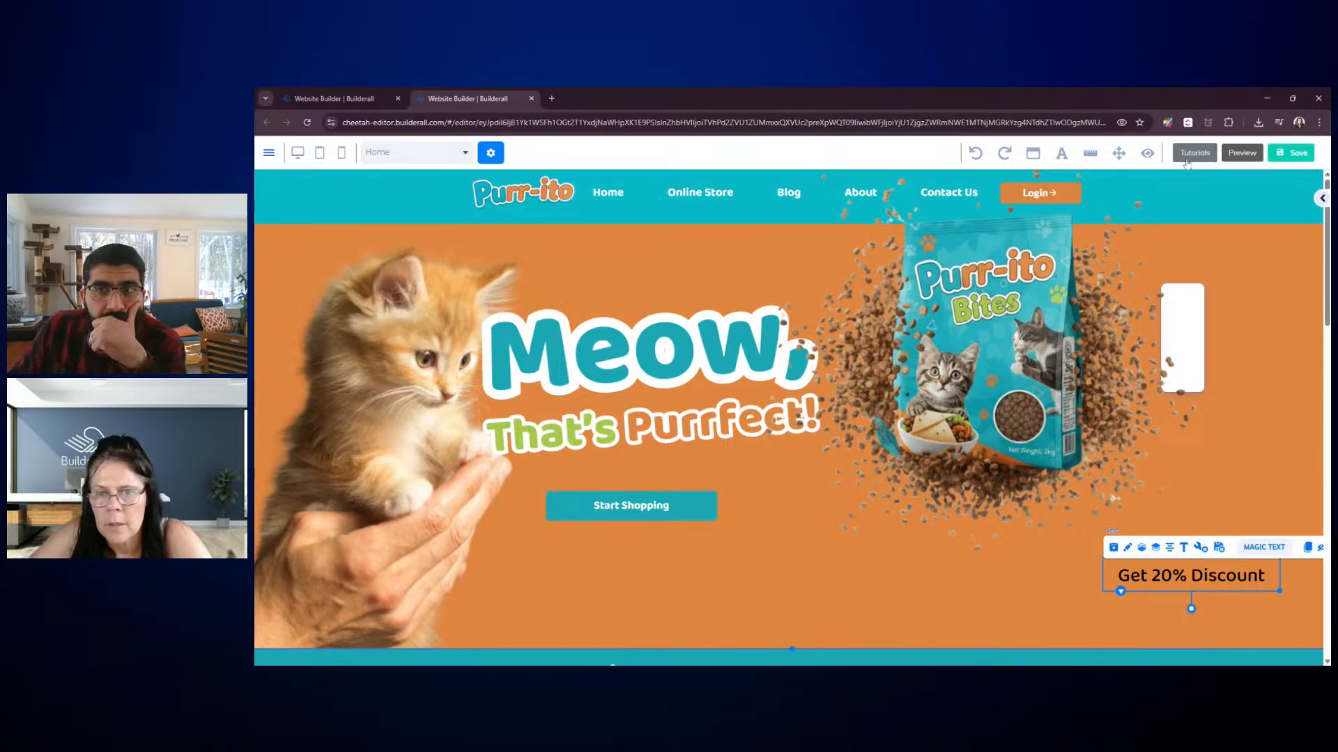
Colour the whole "Get 20% Discount" heading in the sampled teal
{"action": "double_click", "coordinate": [1122, 575]}
{"action": "left_click_drag", "start_coordinate": [1119, 575], "coordinate": [1270, 577]}
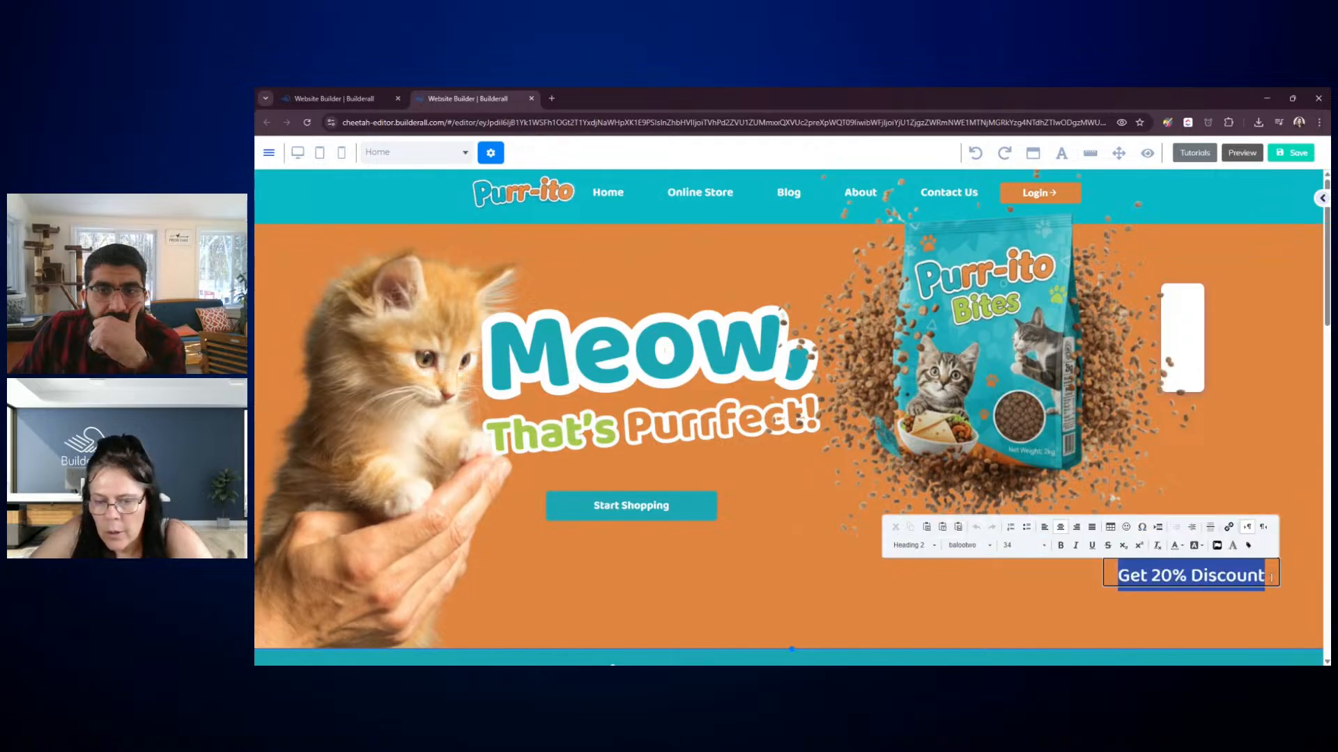
{"action": "left_click", "coordinate": [1185, 548]}
{"action": "left_click", "coordinate": [1198, 647]}
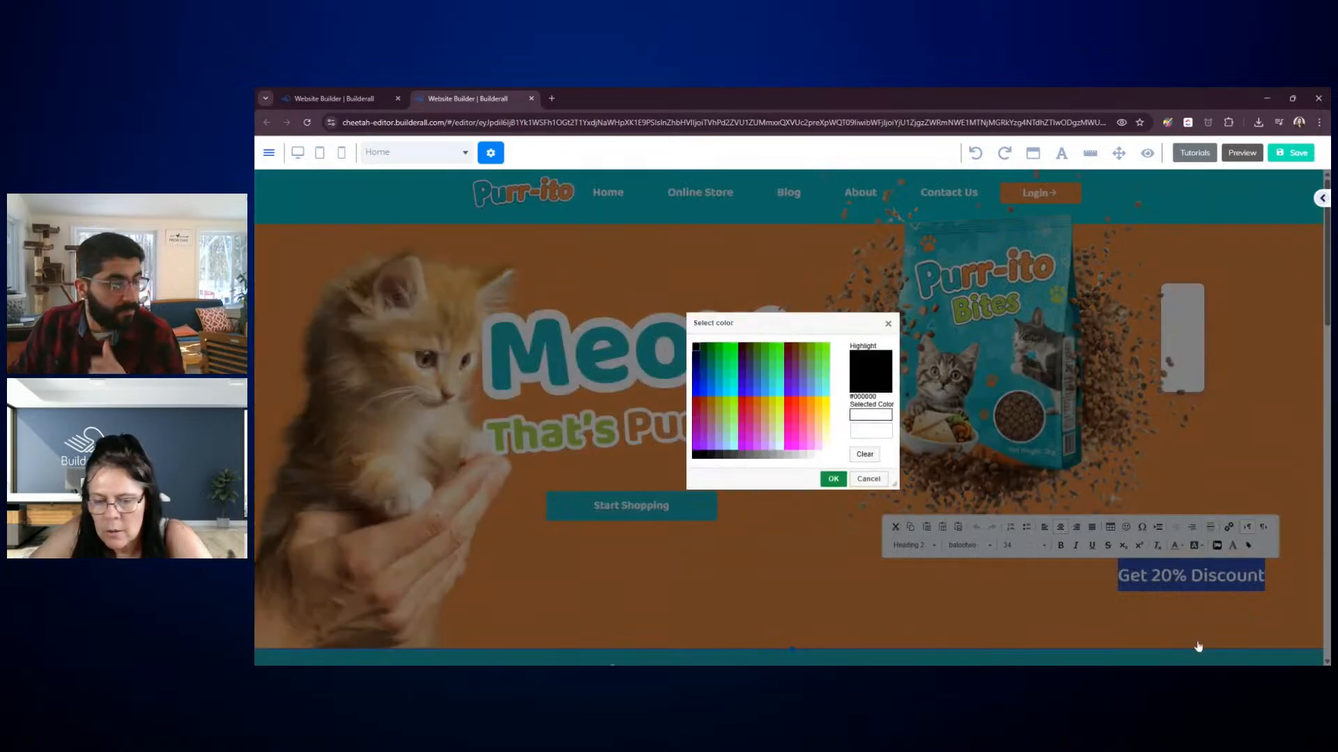
{"action": "left_click", "coordinate": [836, 481]}
{"action": "left_click", "coordinate": [1283, 519]}
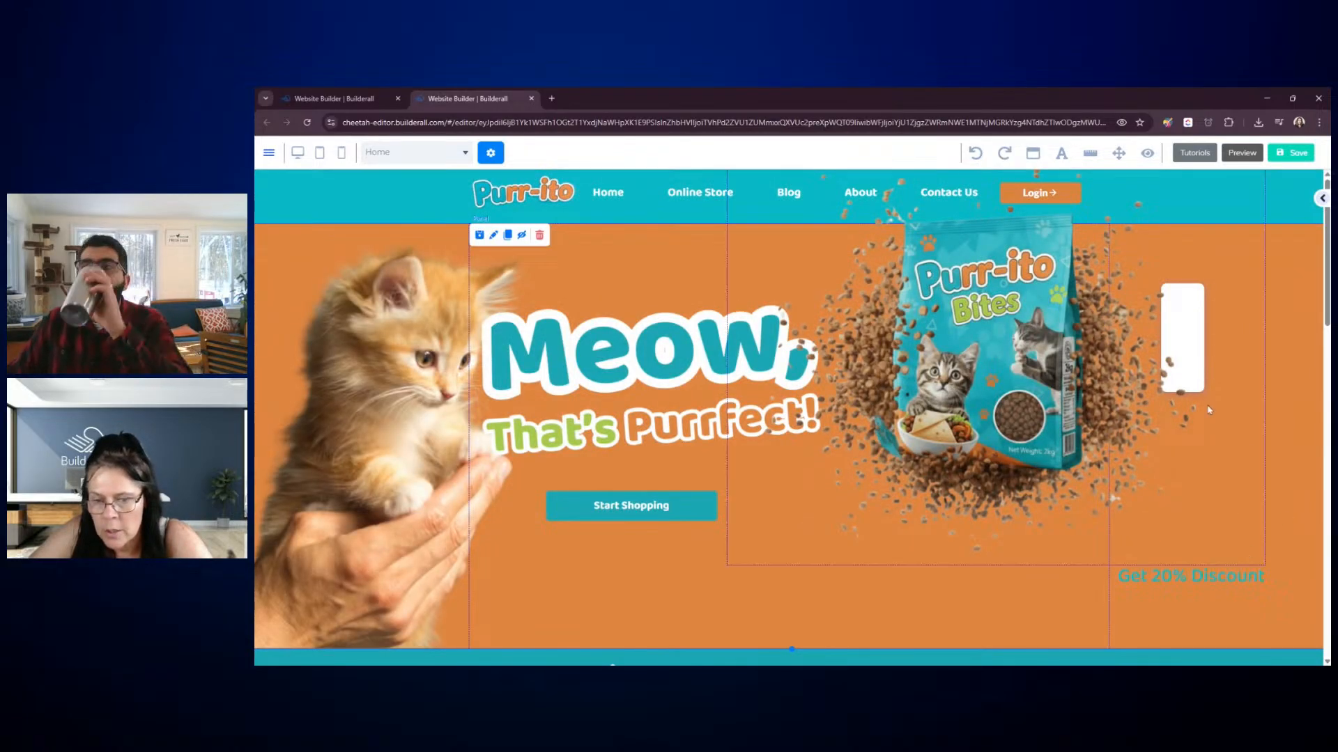
Move the Purr-ito Bites bag image towards the hero headline, then raise the "Get 20% Discount" heading and rotate it to read vertically downwards
{"action": "left_click_drag", "start_coordinate": [1077, 423], "coordinate": [845, 428]}
{"action": "left_click_drag", "start_coordinate": [1174, 578], "coordinate": [1167, 480]}
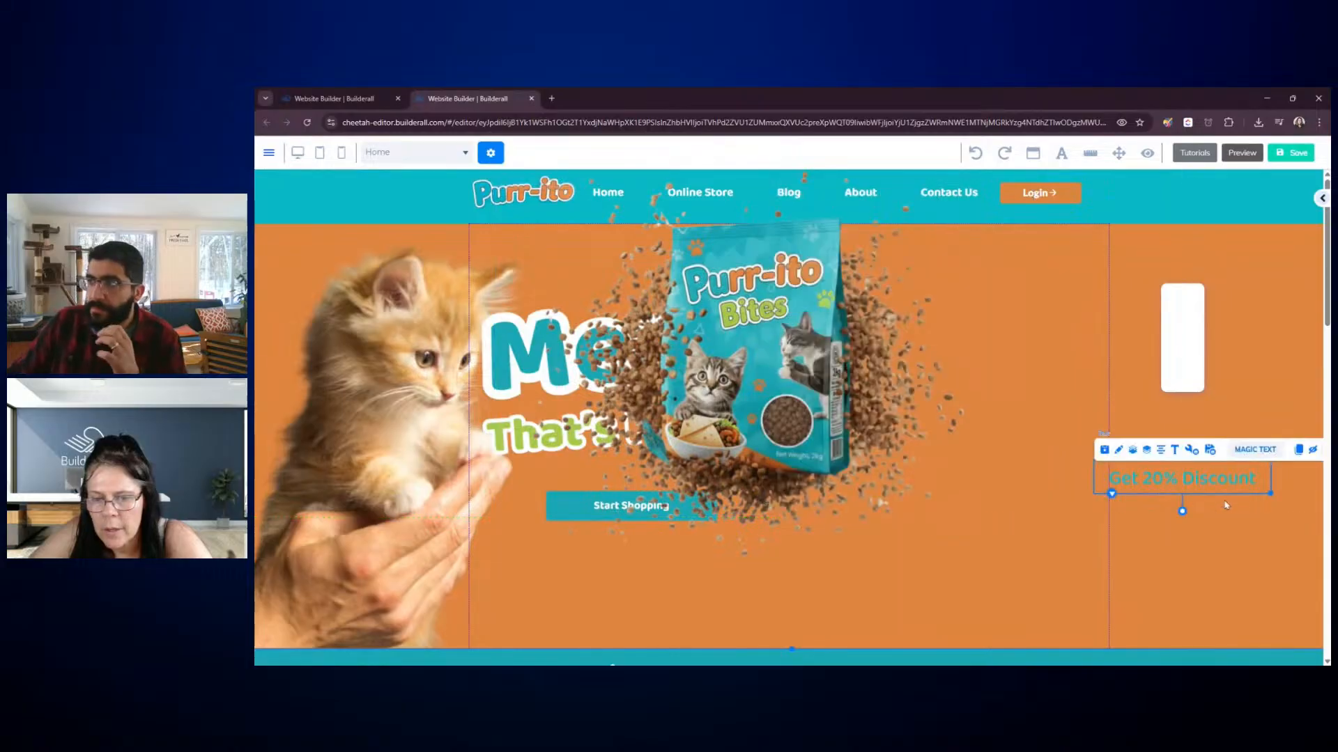
{"action": "left_click_drag", "start_coordinate": [1152, 512], "coordinate": [1133, 484]}
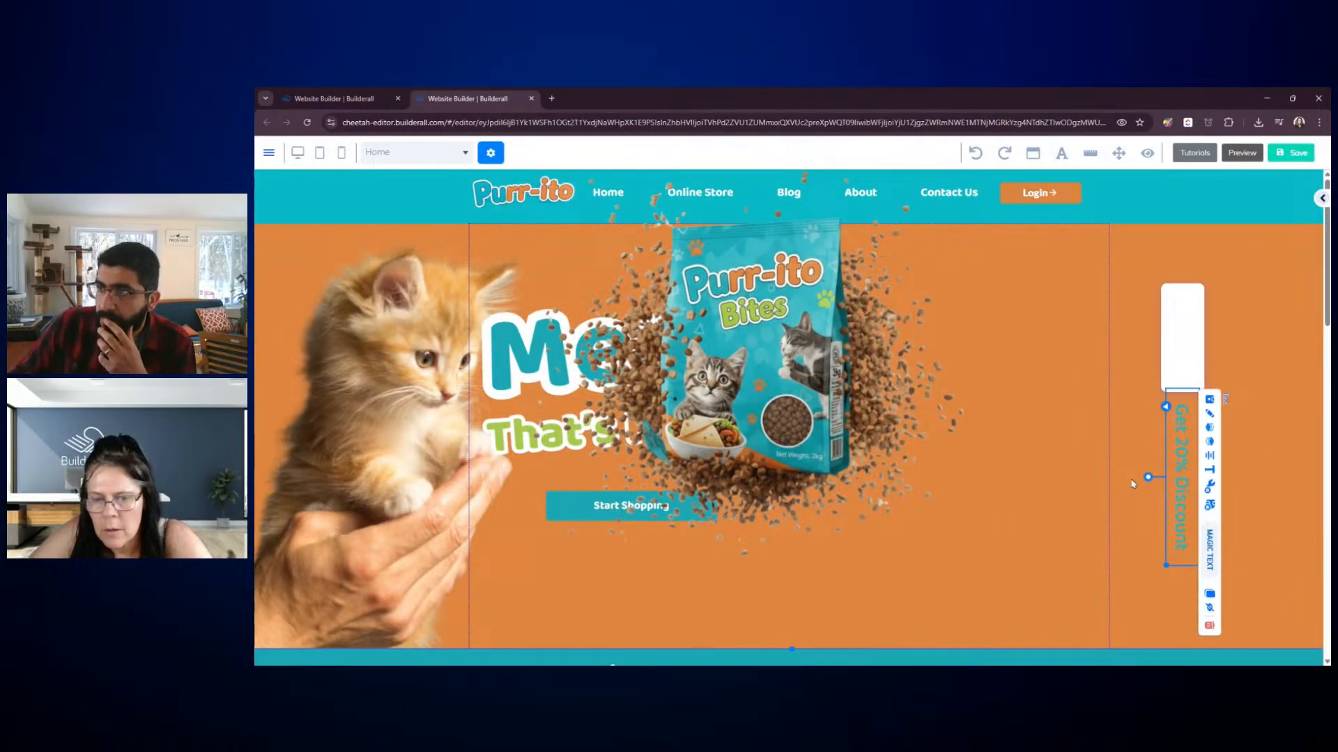
Place the vertical "Get 20% Discount" heading over the white box and shorten its text frame to fit the wording
{"action": "left_click_drag", "start_coordinate": [1181, 474], "coordinate": [1179, 364]}
{"action": "left_click", "coordinate": [1182, 449]}
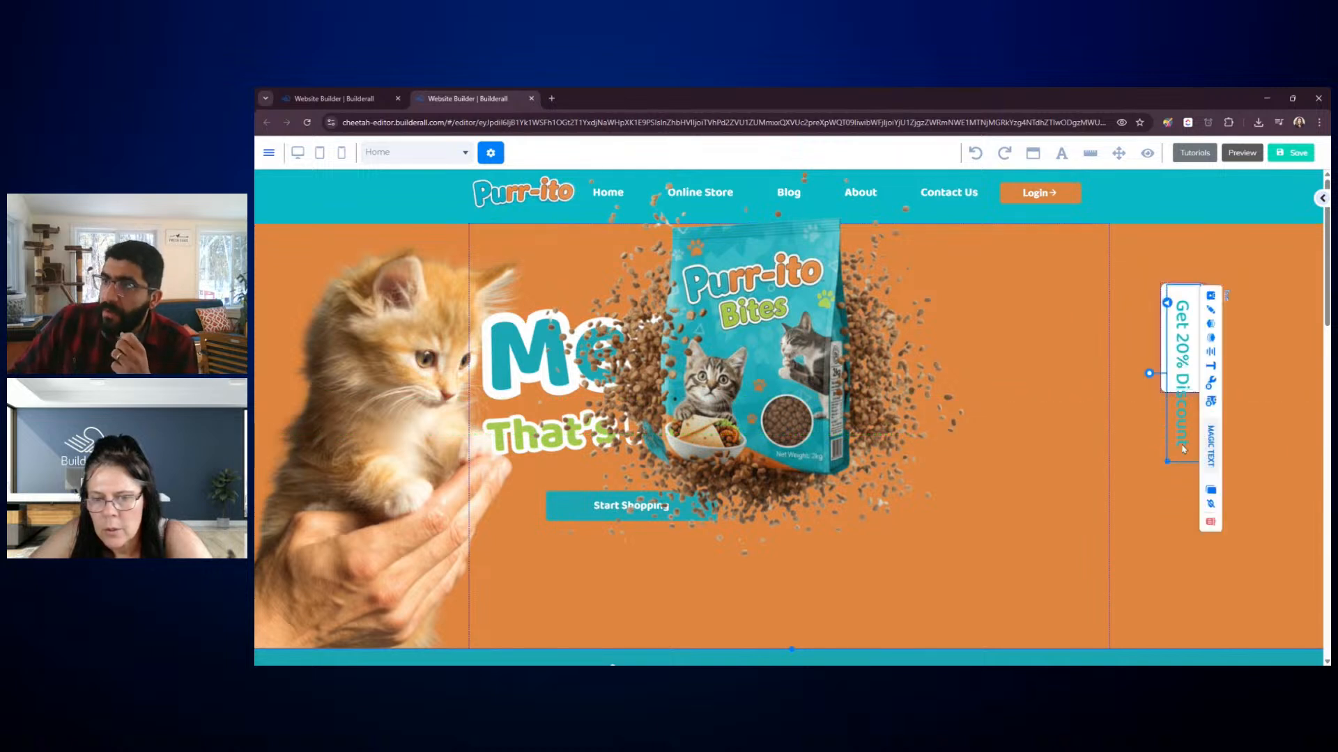
{"action": "left_click_drag", "start_coordinate": [1169, 462], "coordinate": [1151, 468]}
{"action": "left_click", "coordinate": [1146, 507]}
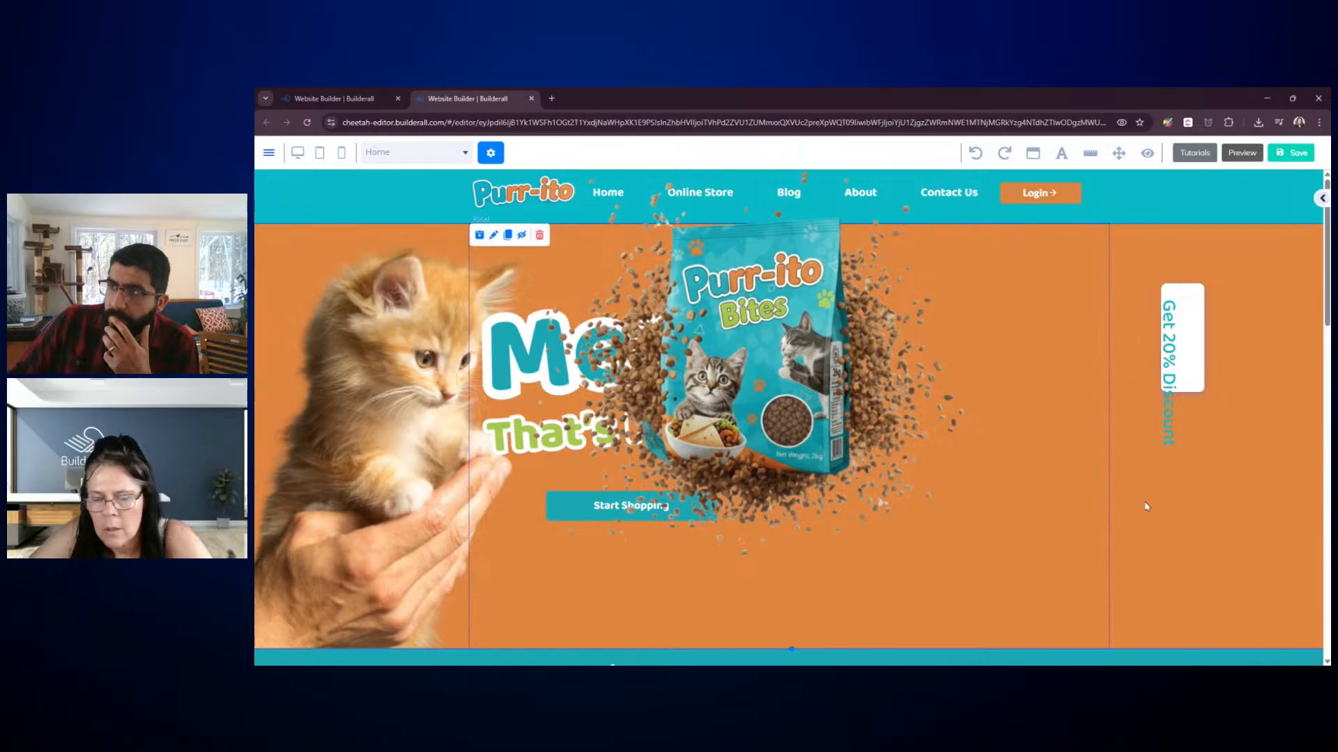
{"action": "left_click", "coordinate": [1173, 404]}
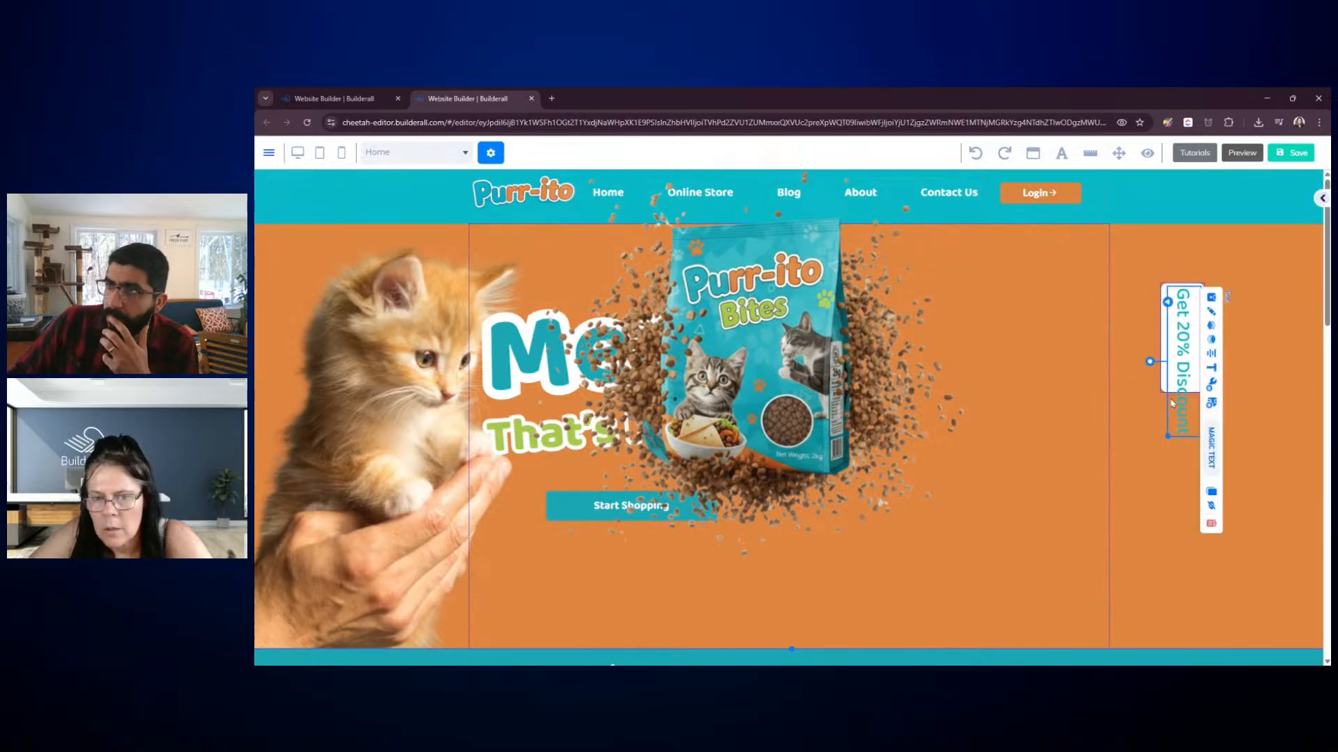
Lengthen and narrow the white box so it surrounds the vertical discount heading, with the text centred across its width
{"action": "left_click", "coordinate": [1162, 389]}
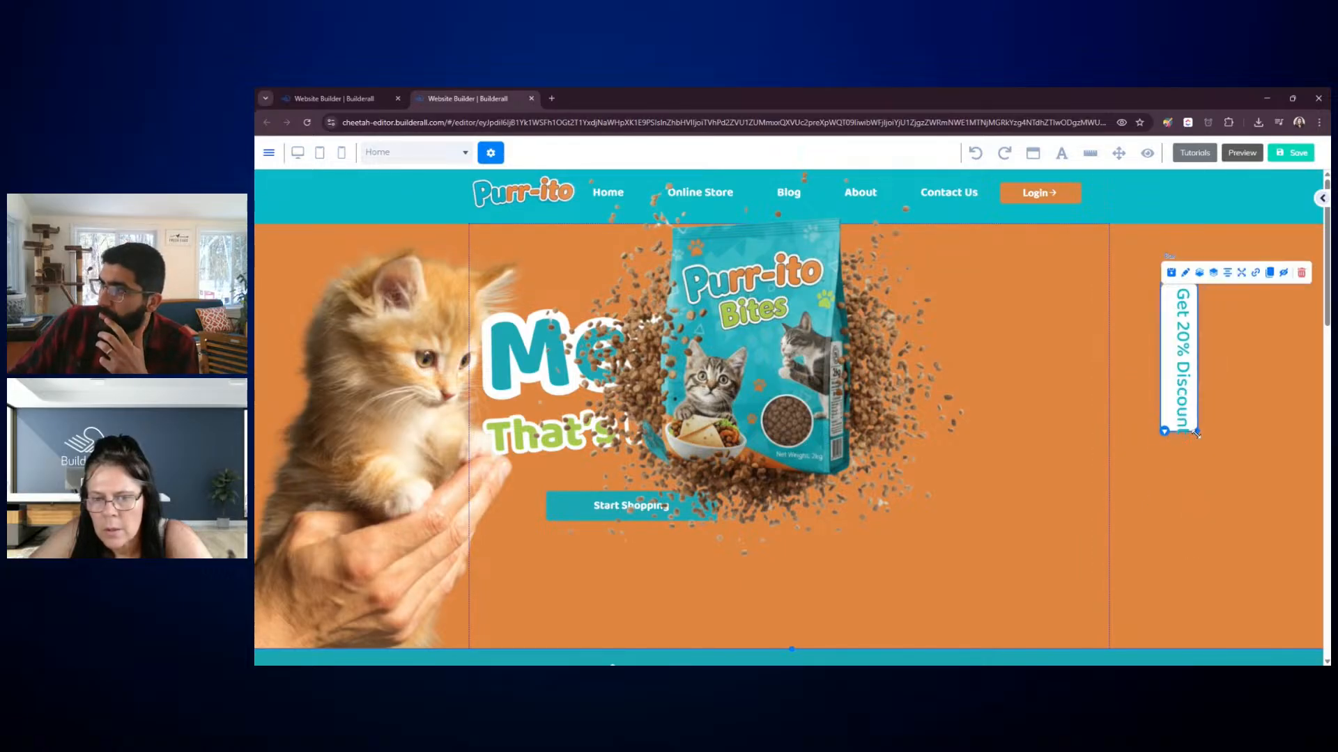
{"action": "mouse_move", "coordinate": [1195, 443]}
{"action": "left_mouse_down"}
{"action": "mouse_move", "coordinate": [1183, 423]}
{"action": "mouse_move", "coordinate": [1200, 464]}
{"action": "mouse_move", "coordinate": [1182, 438]}
{"action": "left_mouse_up"}
{"action": "left_click", "coordinate": [1204, 453]}
{"action": "left_click", "coordinate": [1275, 454]}
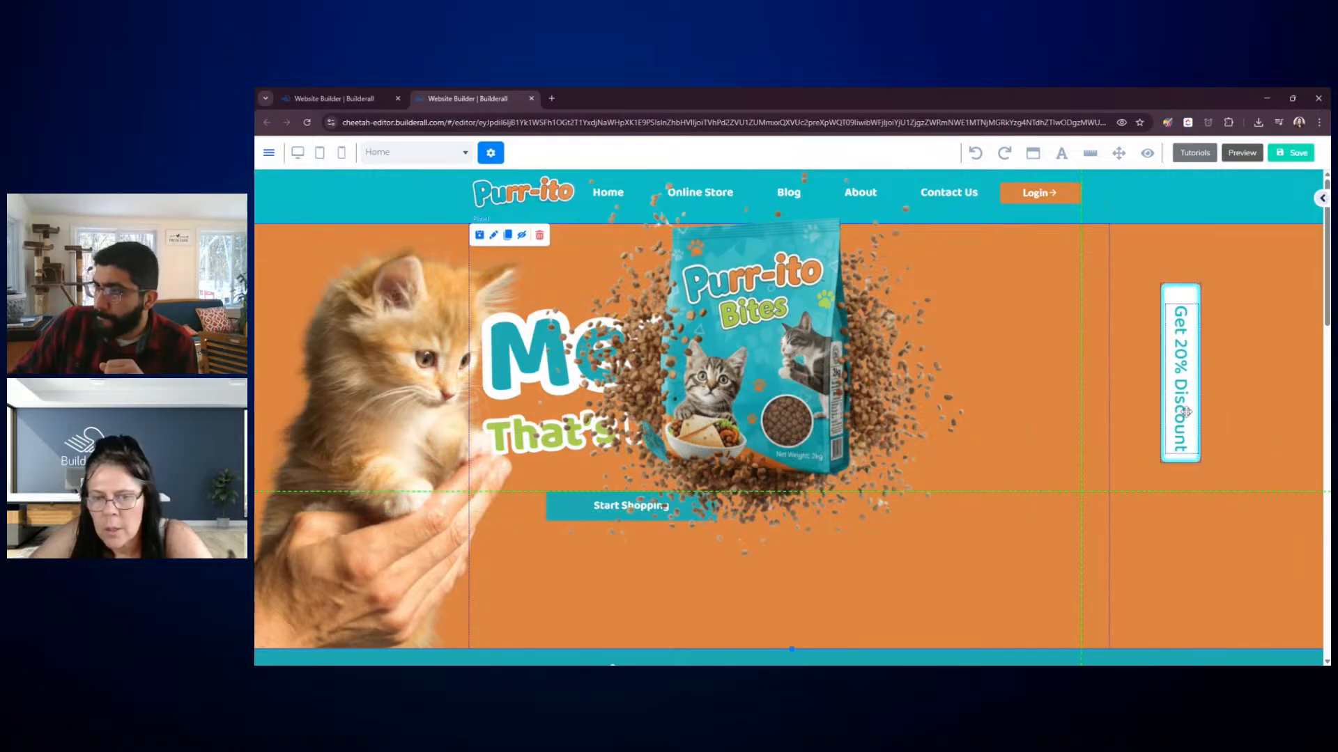
Open Canva in a new browser tab, create a blank Logo design and close the Canva home tab
{"action": "left_click", "coordinate": [556, 101]}
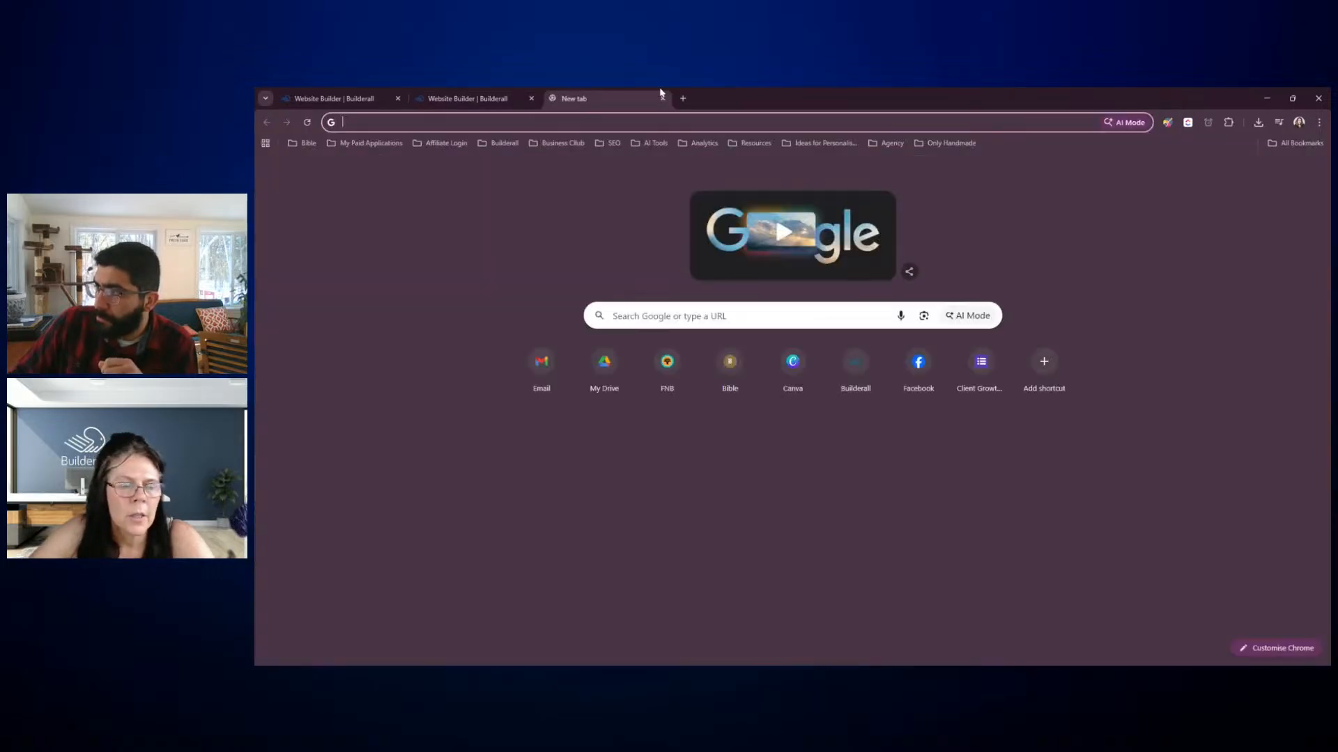
{"action": "left_click", "coordinate": [792, 354]}
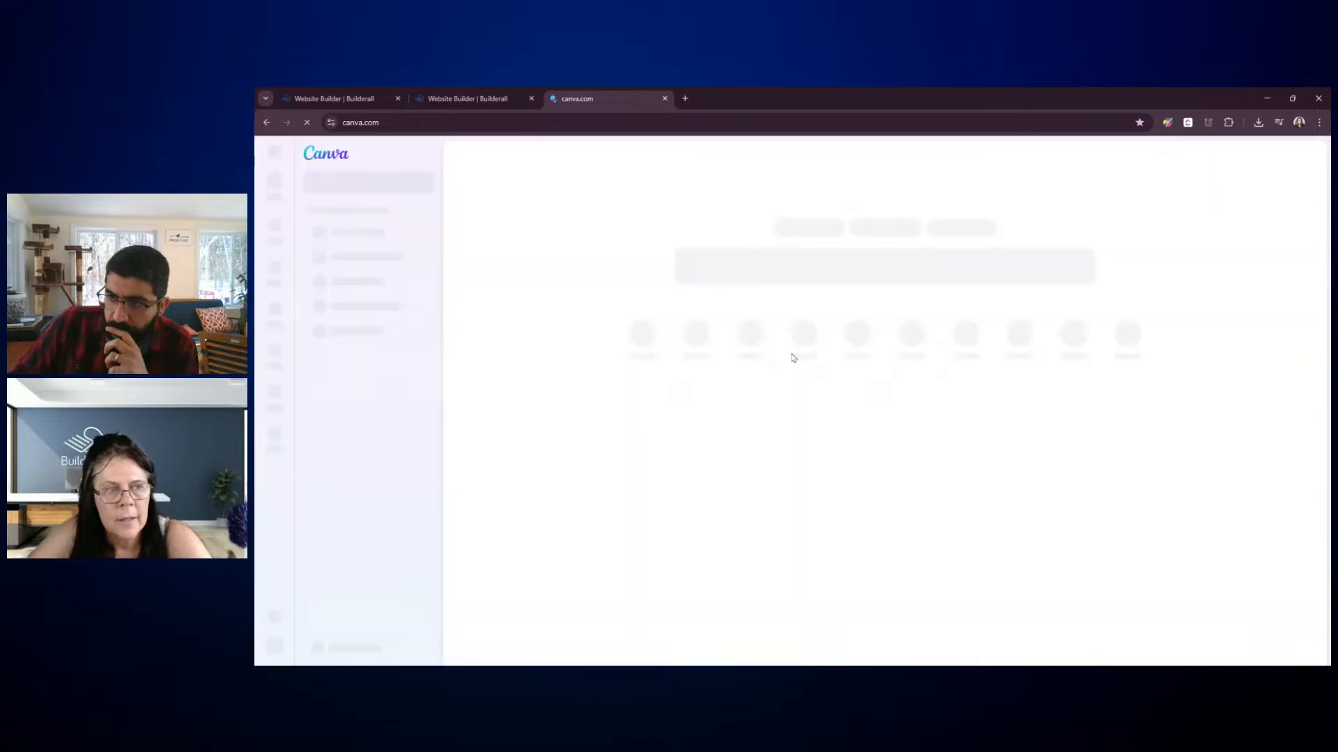
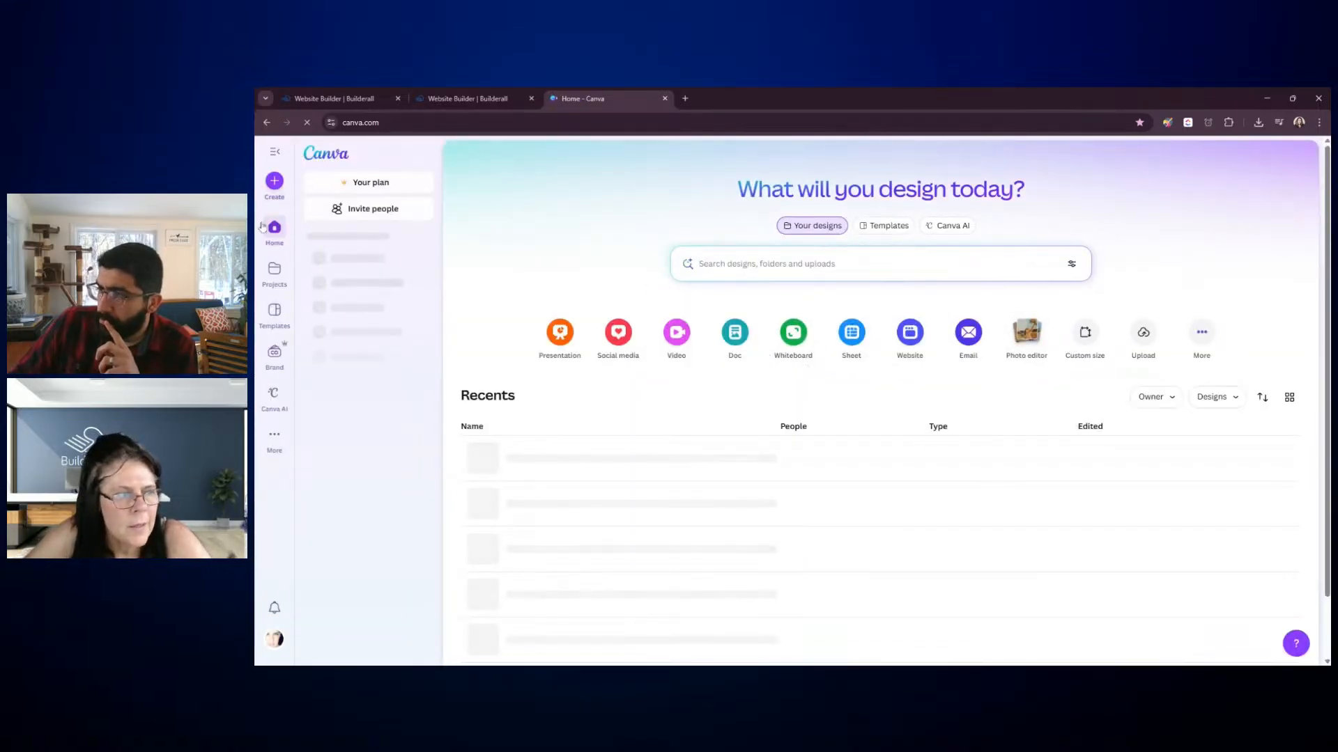
{"action": "left_click", "coordinate": [279, 185]}
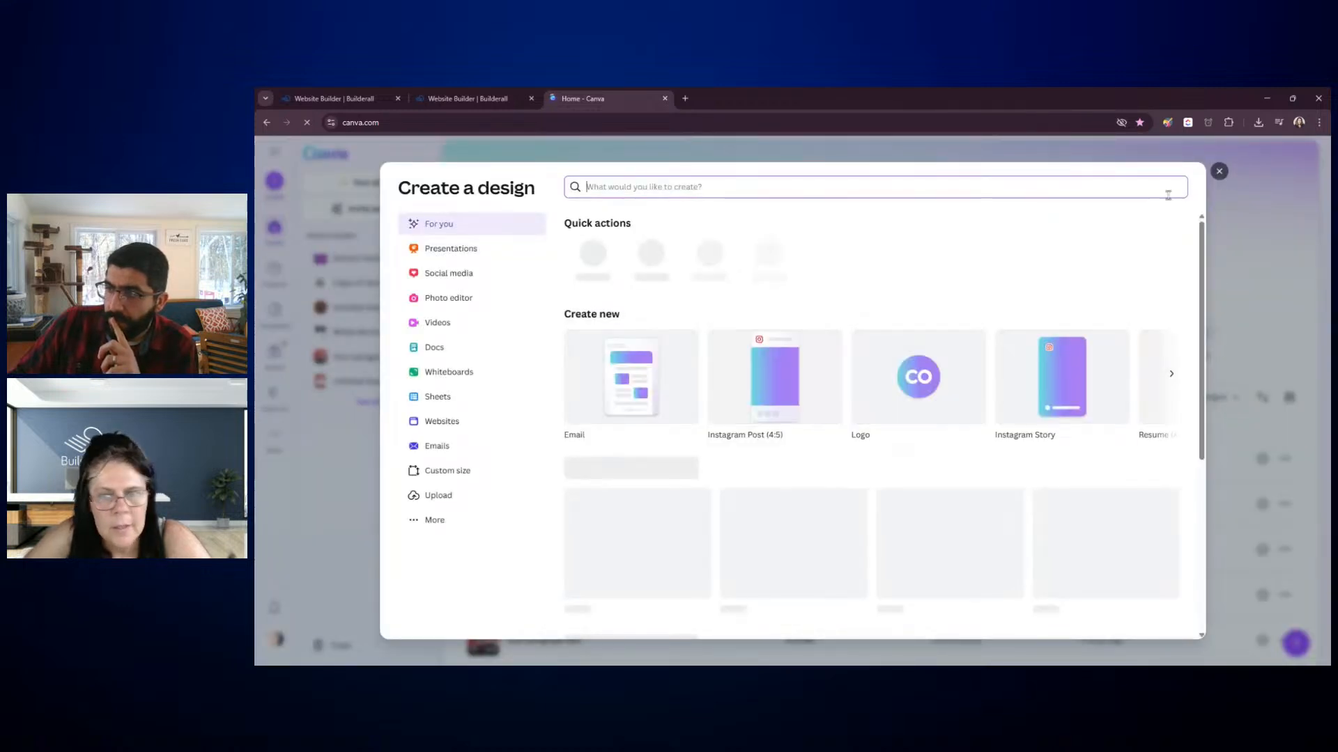
{"action": "left_click", "coordinate": [916, 377]}
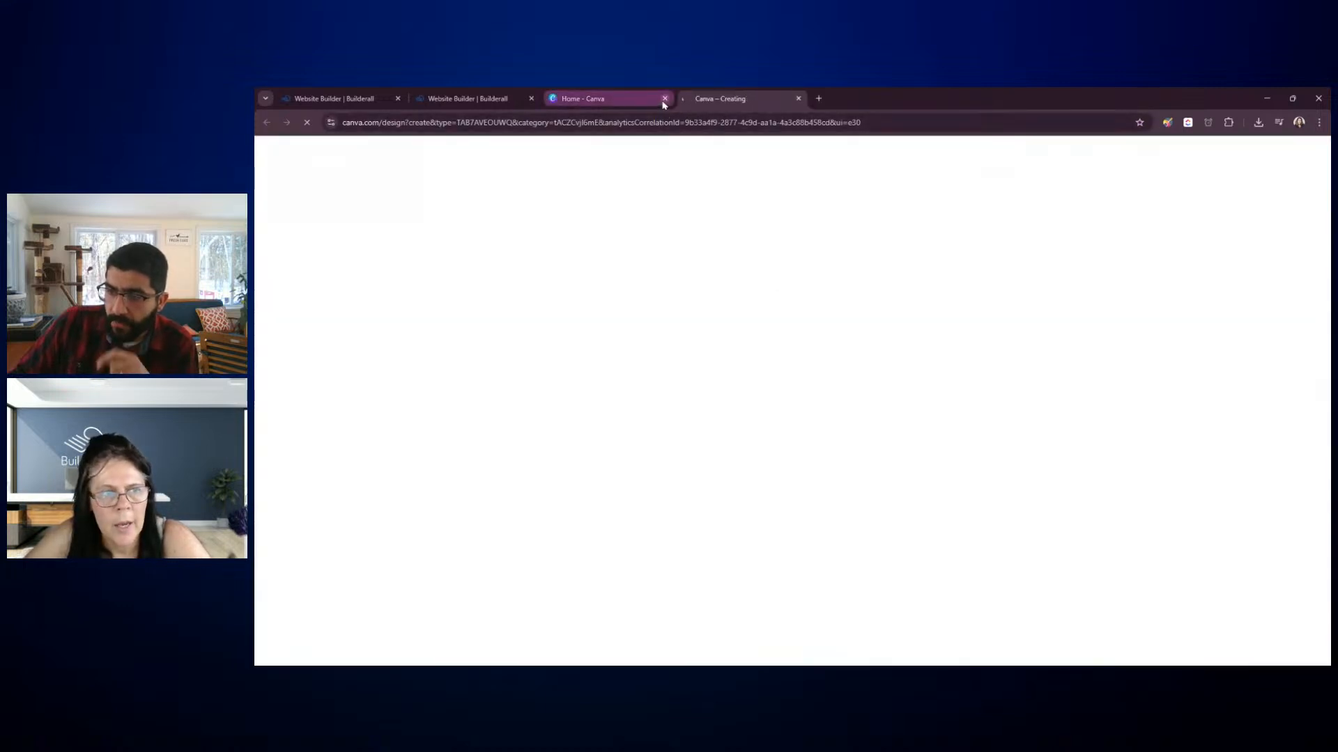
{"action": "left_click", "coordinate": [664, 98]}
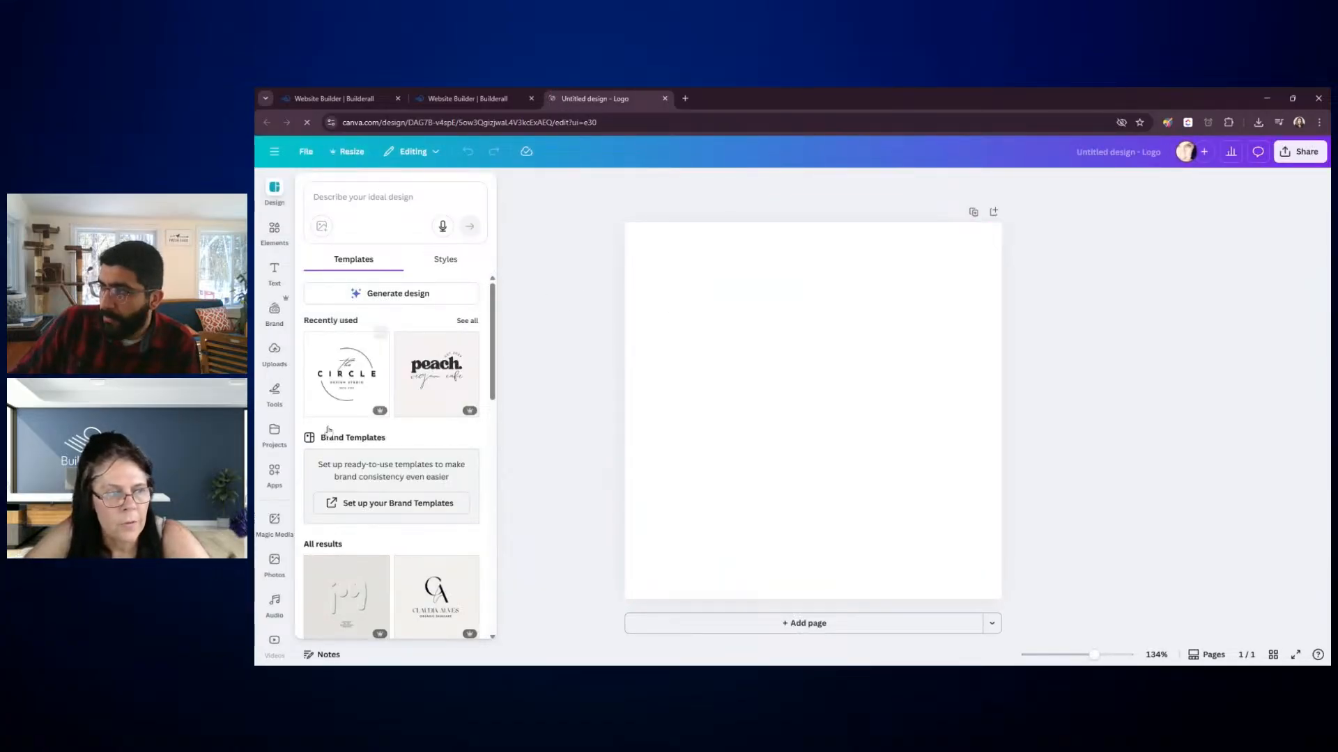
Search the Graphics elements for "cat" and add the orange striped cat with two front paws to the page
{"action": "left_click", "coordinate": [275, 563]}
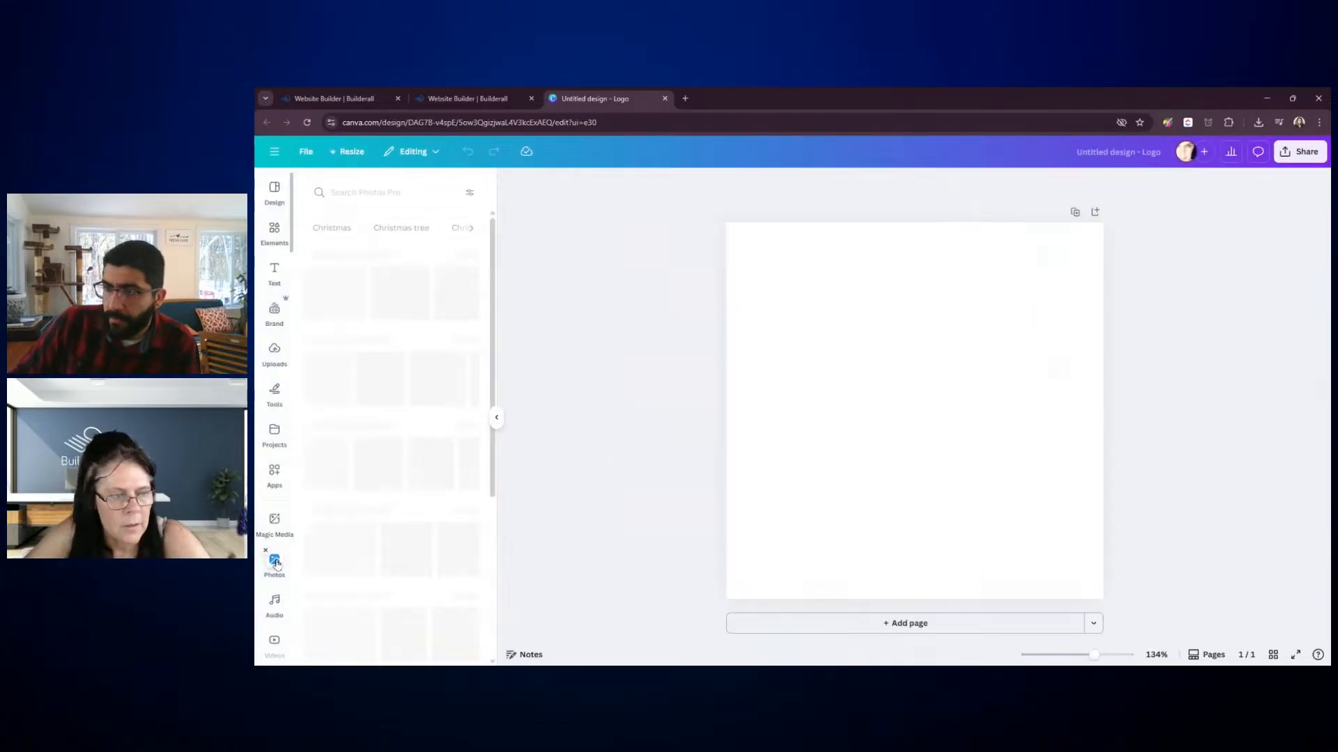
{"action": "left_click", "coordinate": [276, 236]}
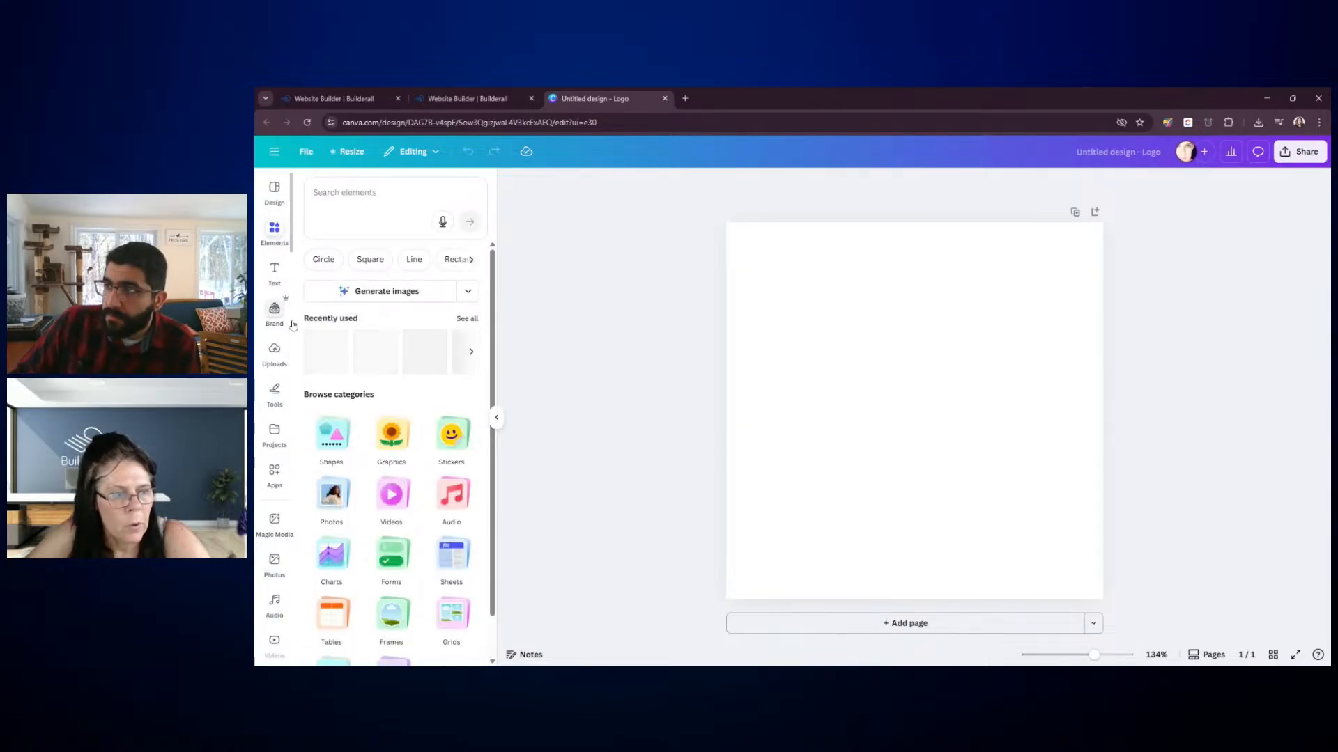
{"action": "left_click", "coordinate": [392, 446]}
{"action": "left_click", "coordinate": [370, 218]}
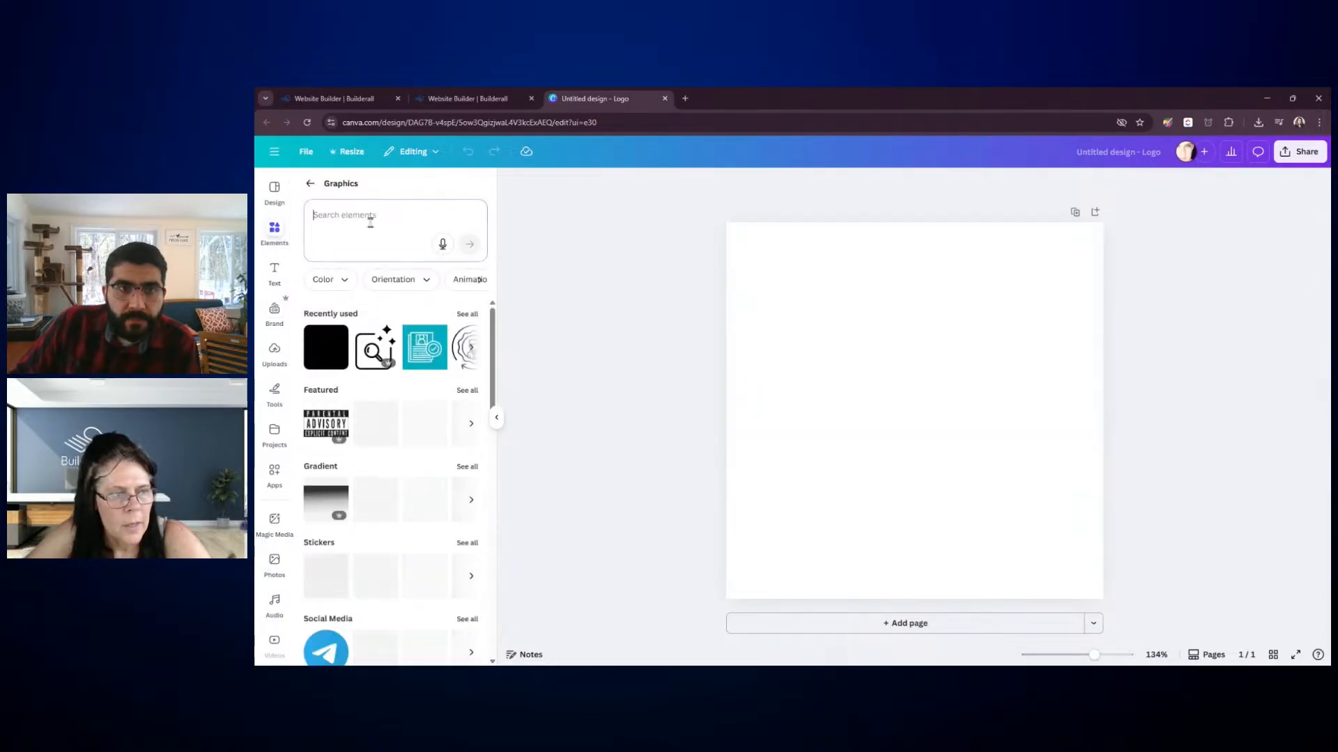
{"action": "type", "text": "ca"}
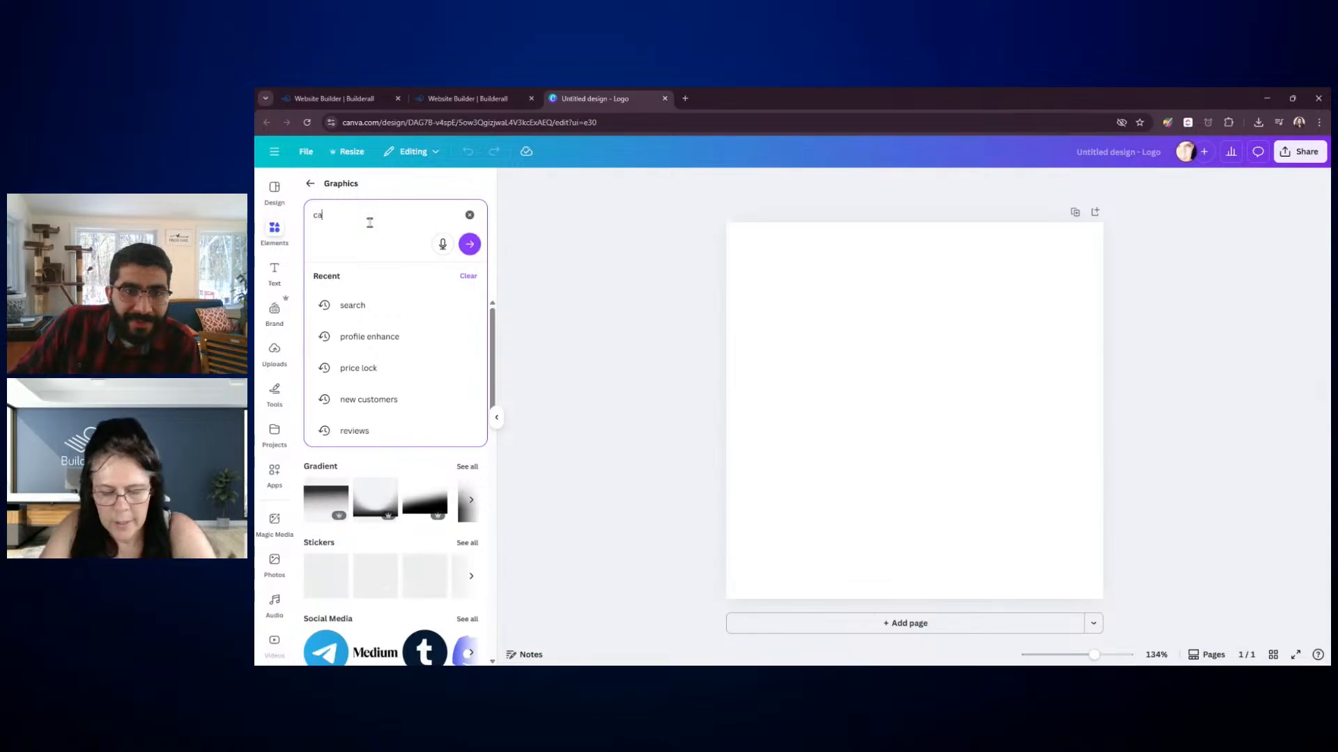
{"action": "type", "text": "t"}
{"action": "key", "text": "Return"}
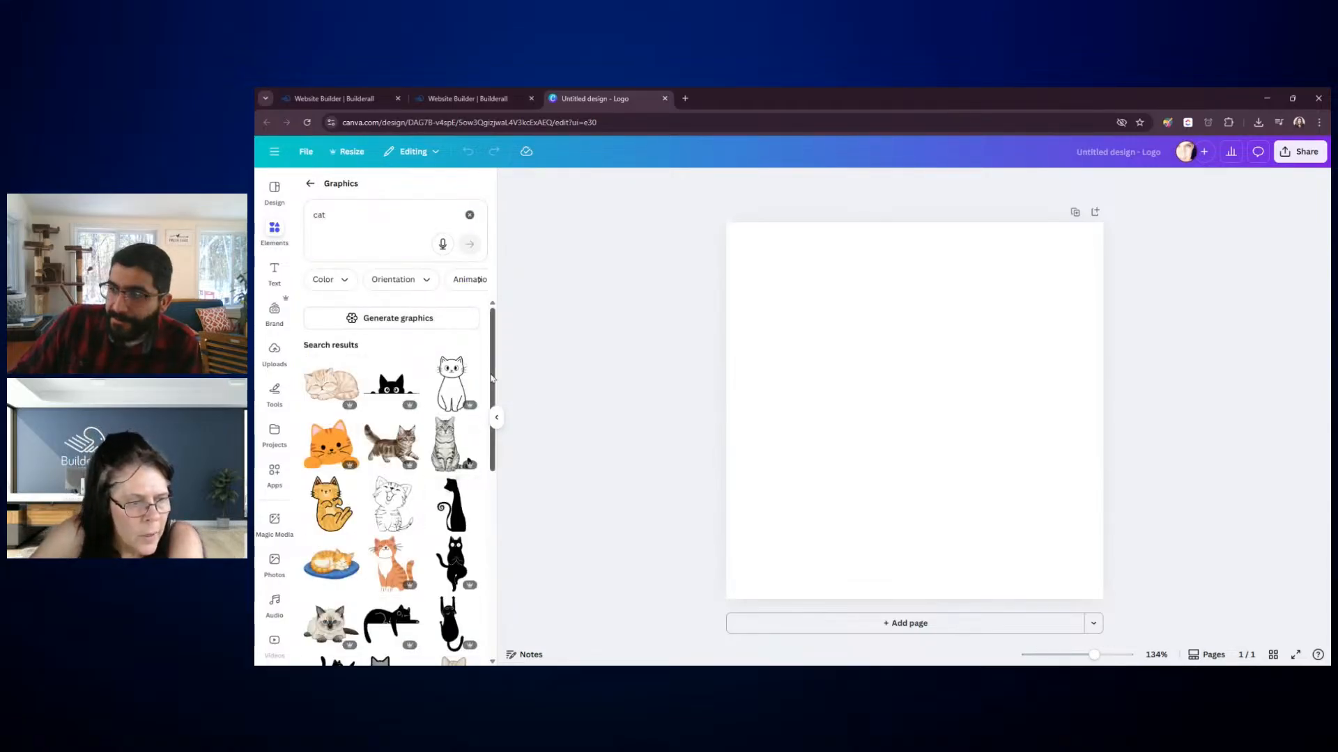
{"action": "scroll", "coordinate": [393, 412], "scroll_direction": "down", "scroll_amount": 1}
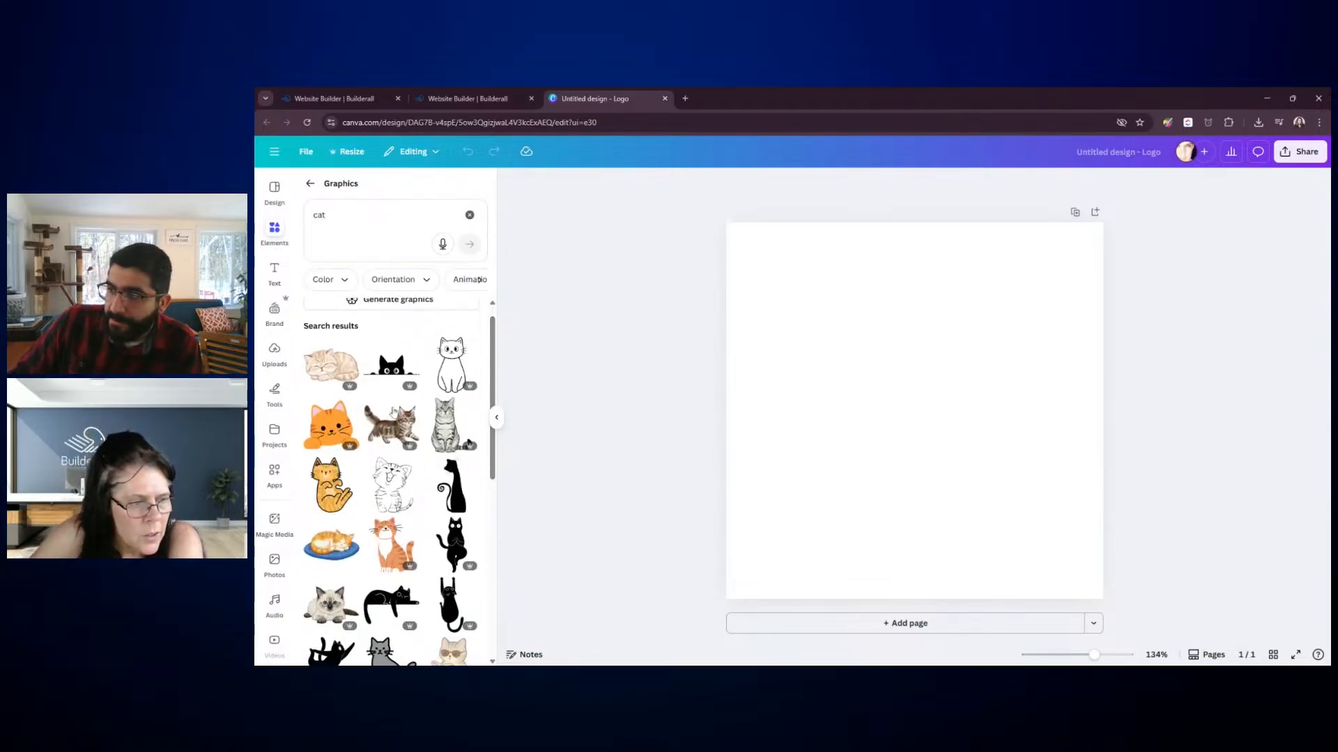
{"action": "left_click", "coordinate": [332, 430]}
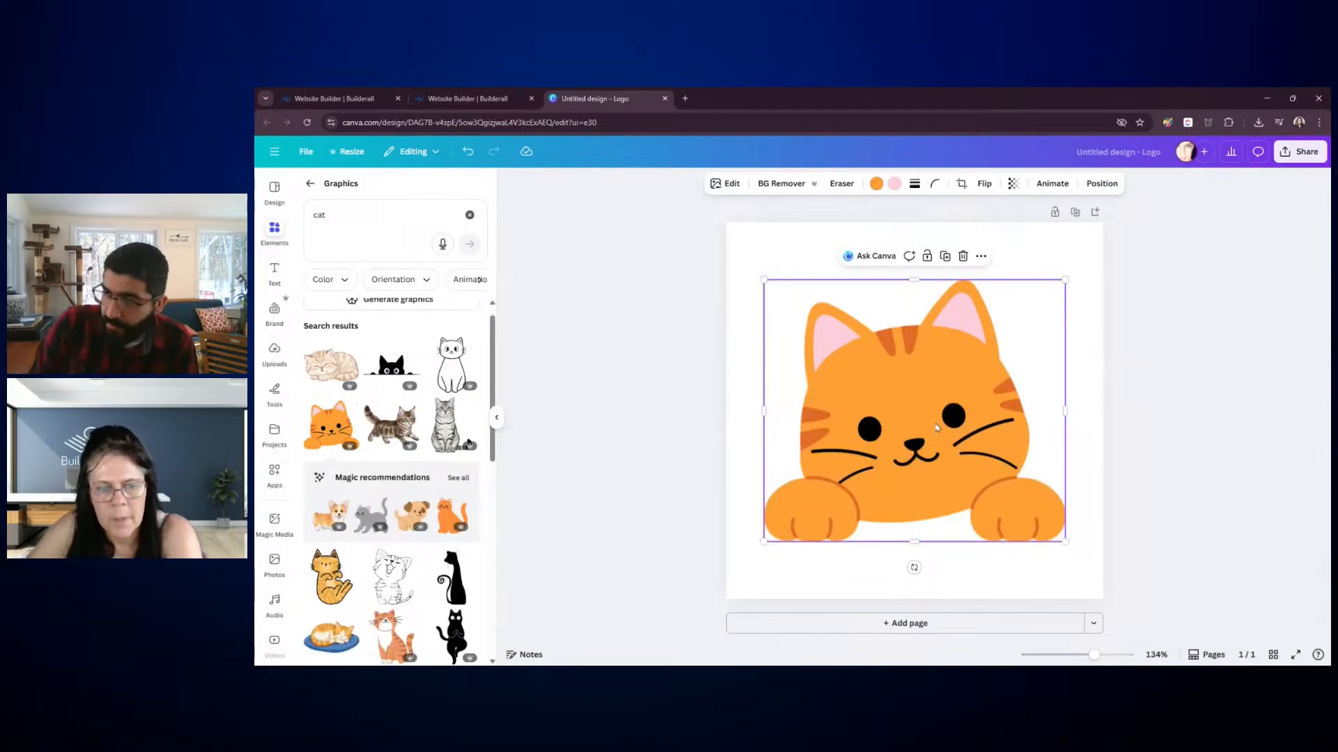
Enlarge the orange cat graphic to nearly the full page width and centre it horizontally on the page
{"action": "left_click_drag", "start_coordinate": [921, 395], "coordinate": [919, 388]}
{"action": "left_click_drag", "start_coordinate": [1050, 506], "coordinate": [1091, 542]}
{"action": "left_click_drag", "start_coordinate": [1010, 481], "coordinate": [1005, 481]}
{"action": "left_click", "coordinate": [1188, 464]}
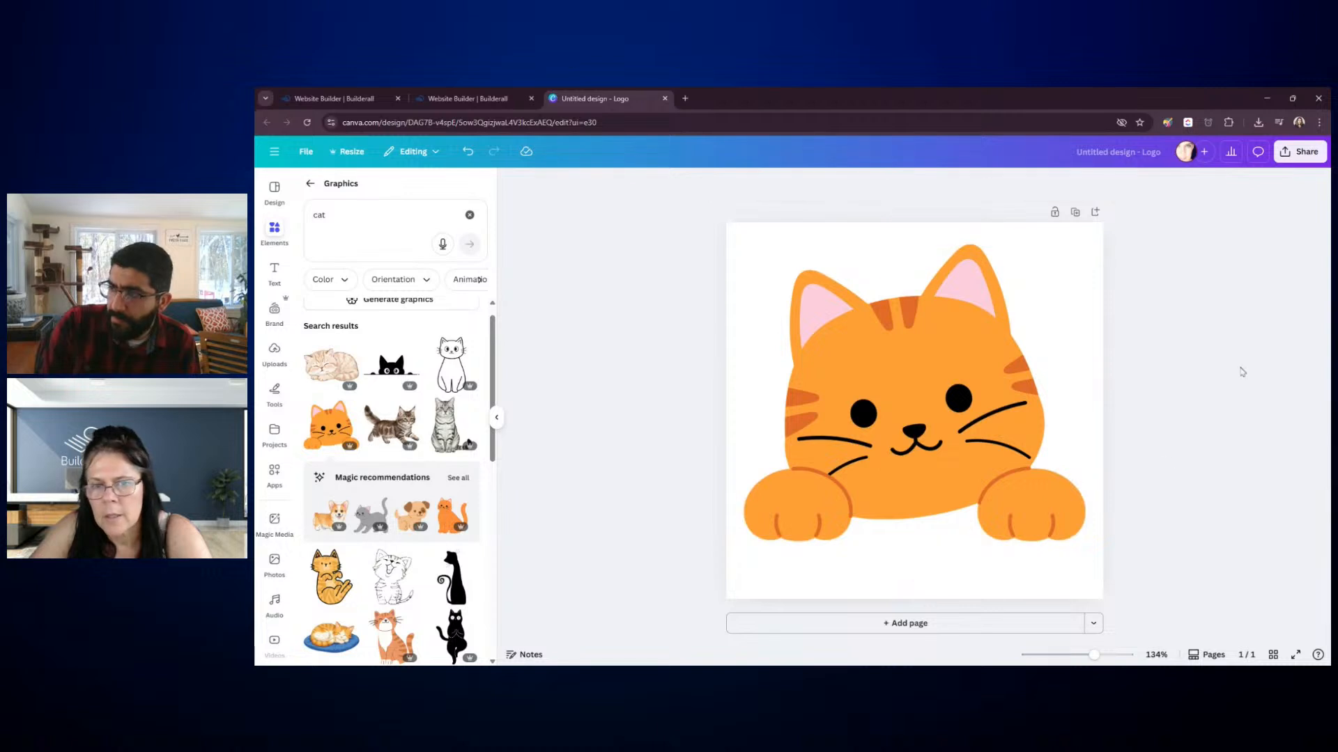
Download the cat design as a PNG with a transparent background and file compression
{"action": "left_click", "coordinate": [1292, 168]}
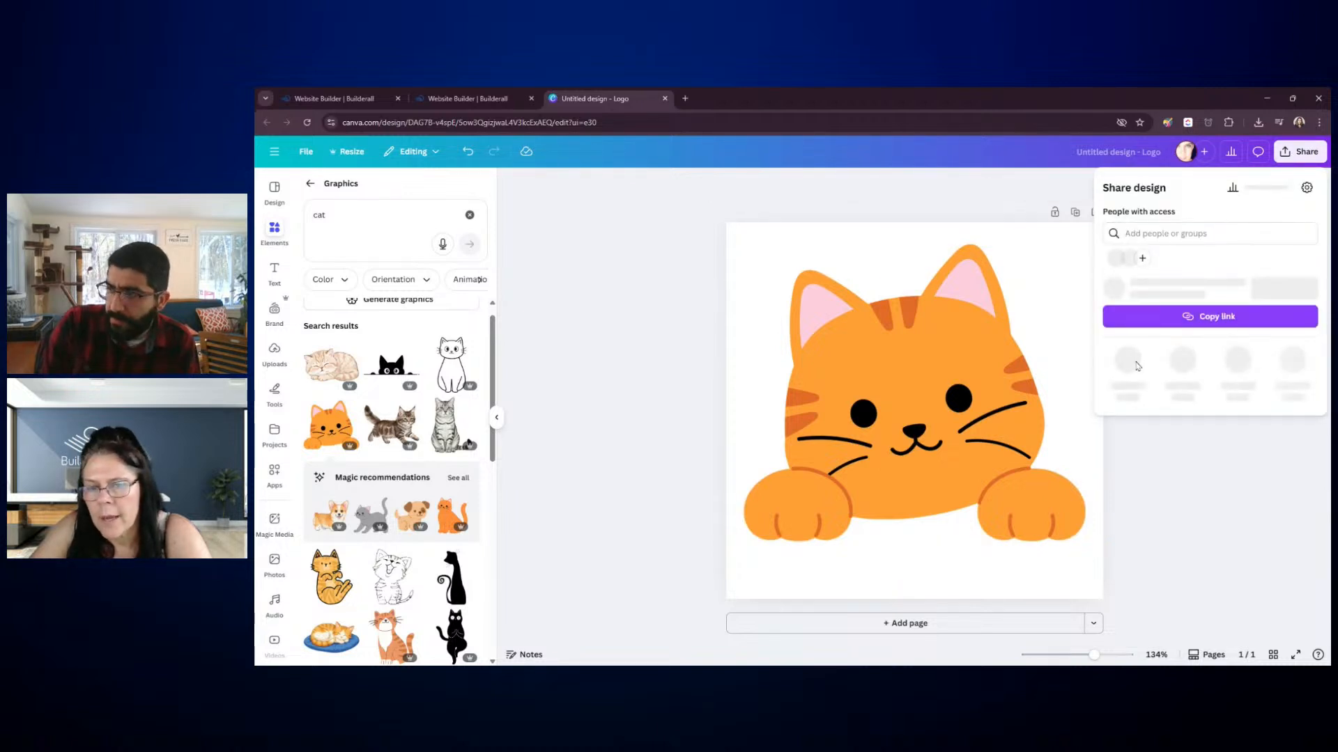
{"action": "left_click", "coordinate": [1127, 387]}
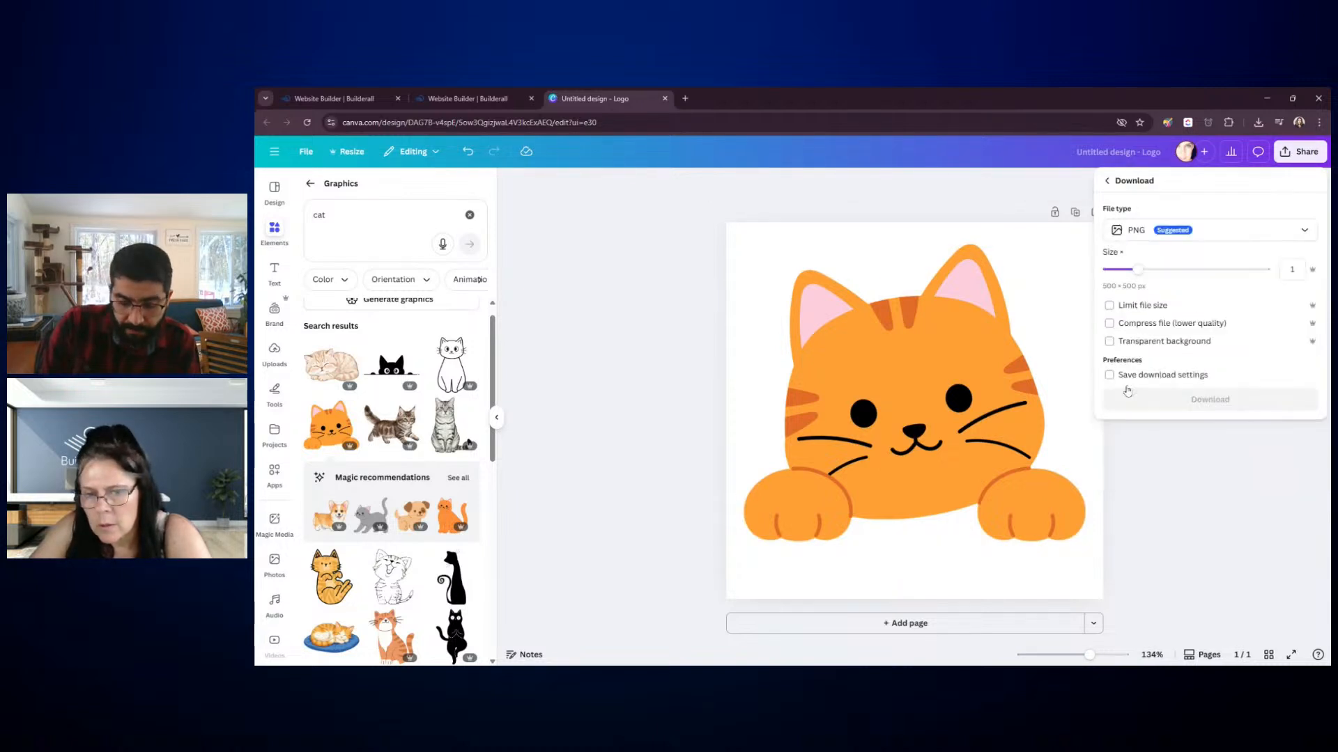
{"action": "left_click", "coordinate": [1143, 348]}
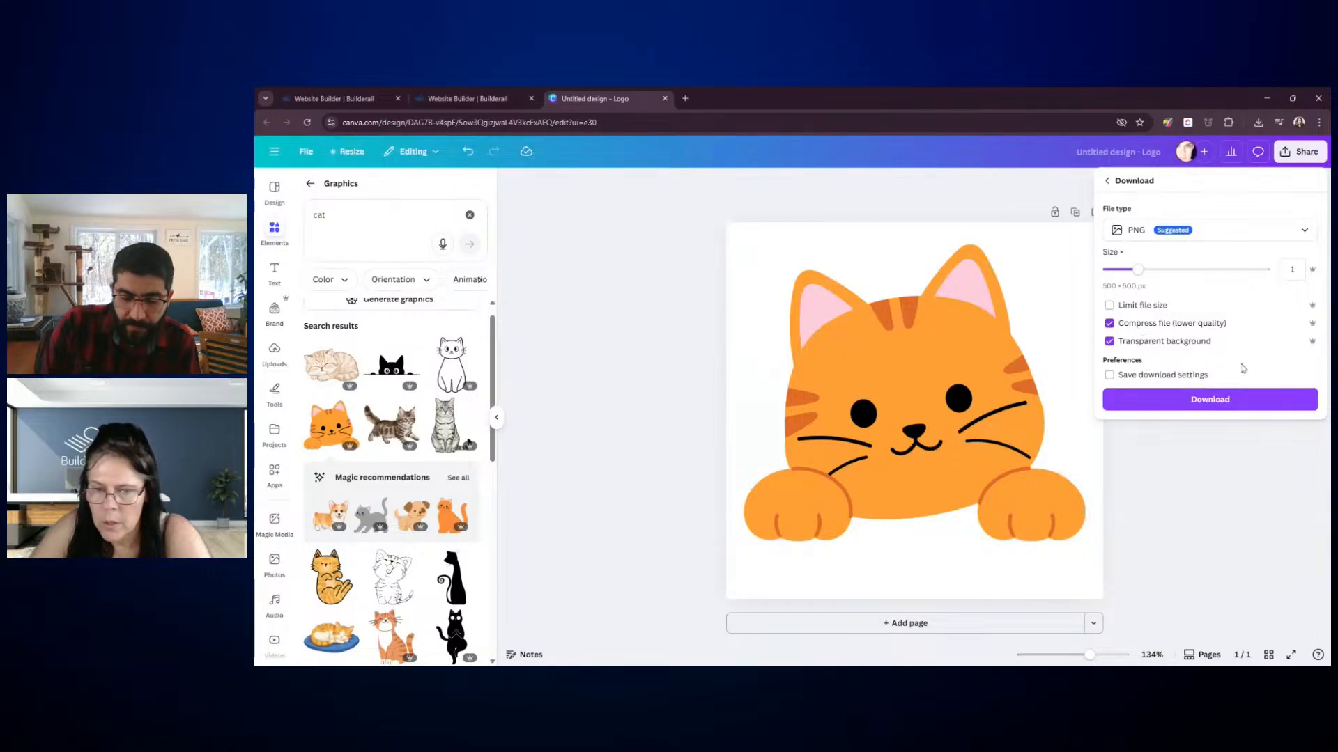
{"action": "left_click", "coordinate": [1207, 396]}
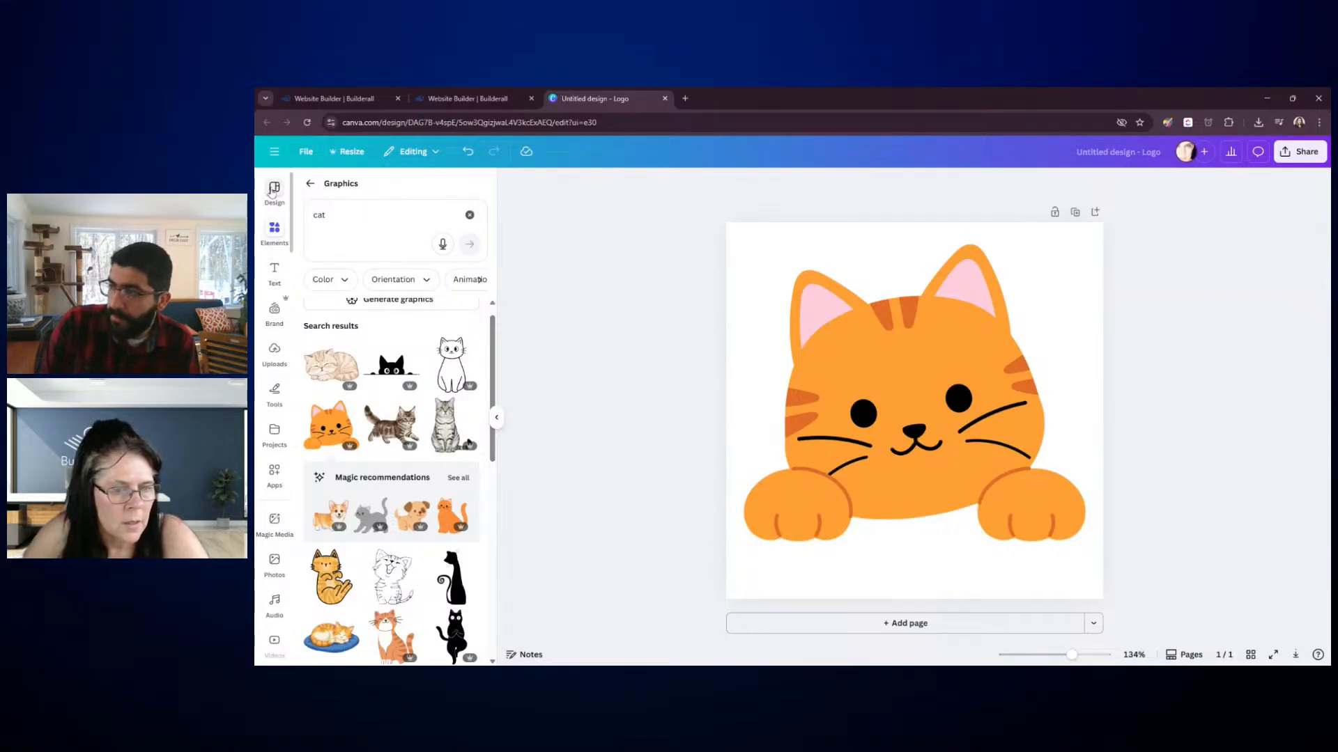
Search all elements for "circle" and place the solid circle shape on the cat's face
{"action": "left_click", "coordinate": [274, 189]}
{"action": "left_click", "coordinate": [271, 230]}
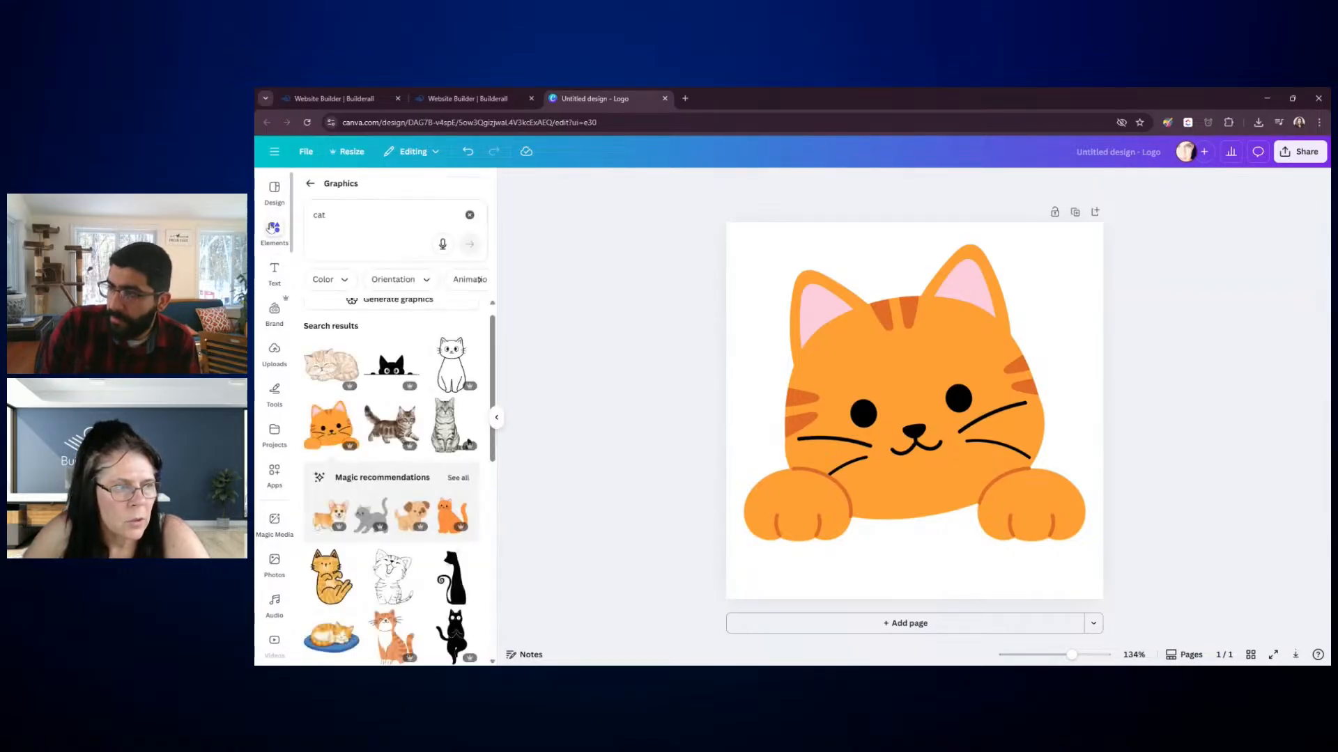
{"action": "left_click", "coordinate": [311, 185]}
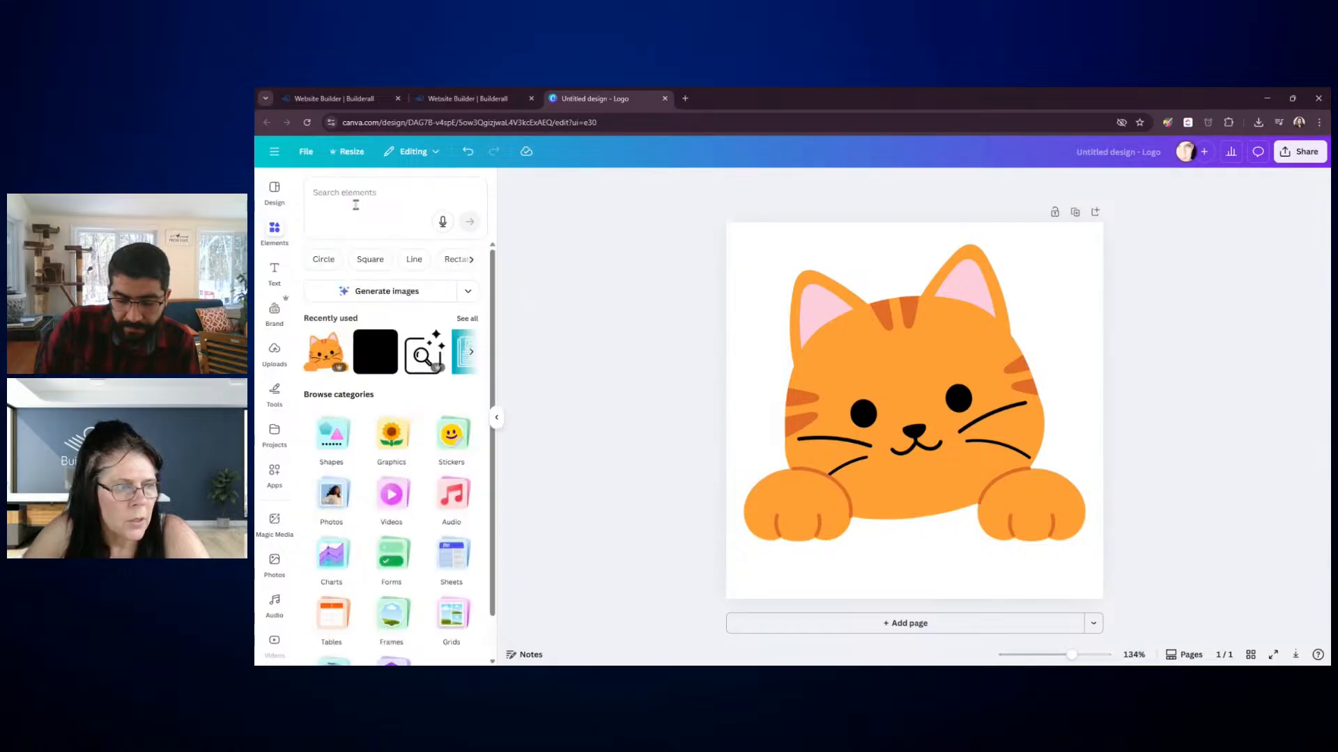
{"action": "left_click", "coordinate": [347, 201]}
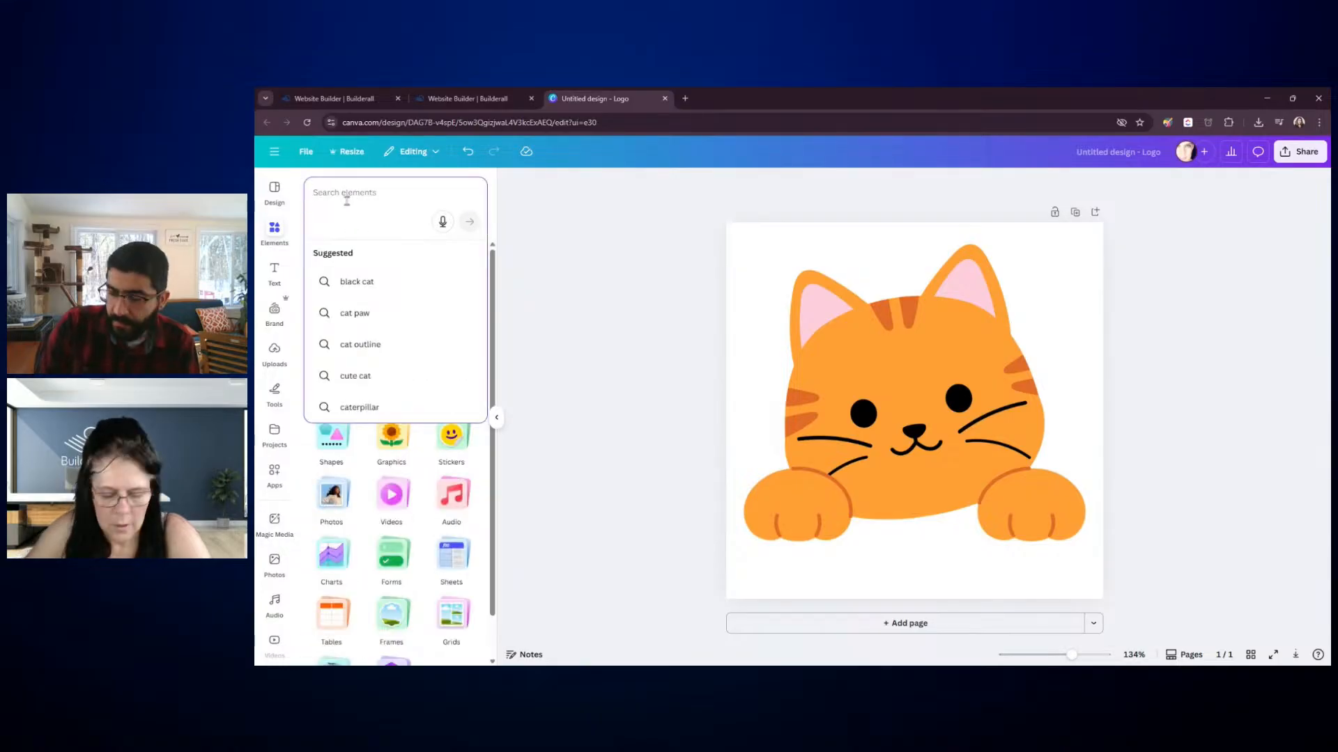
{"action": "type", "text": "circle"}
{"action": "key", "text": "Return"}
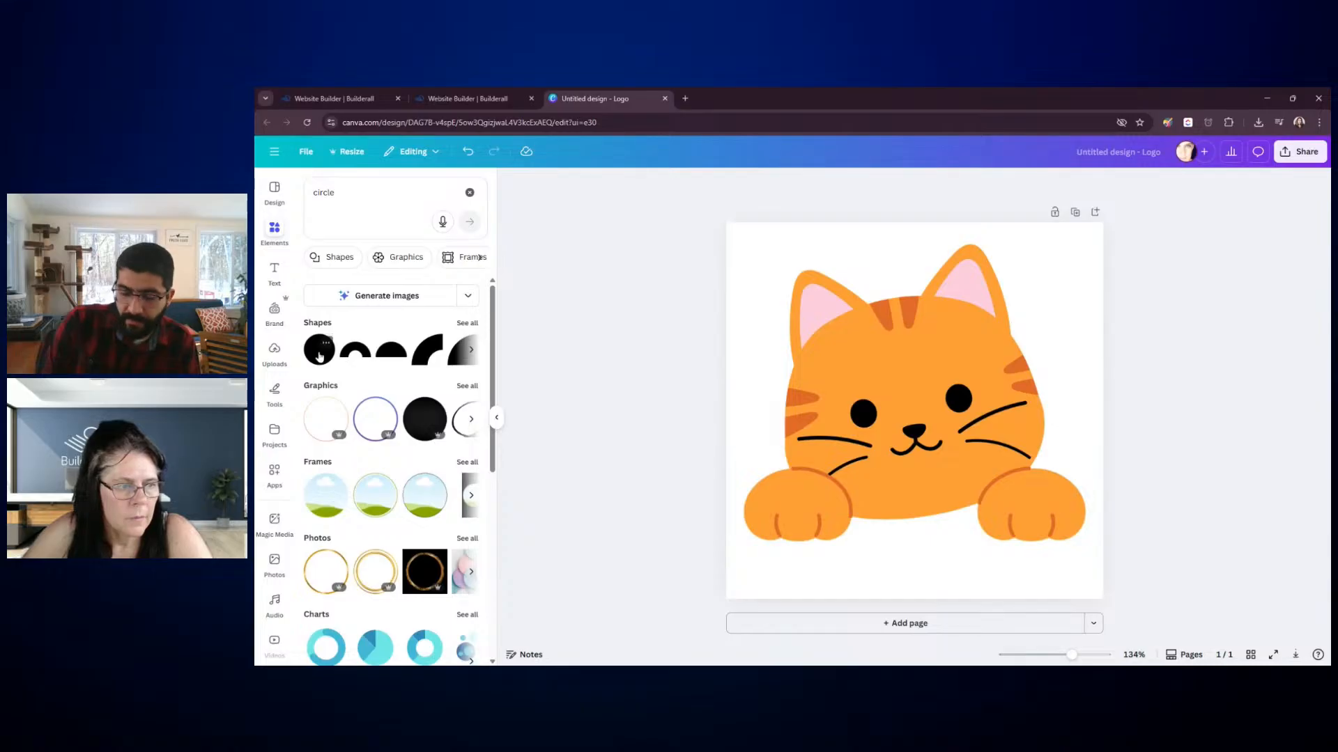
{"action": "left_click_drag", "start_coordinate": [331, 364], "coordinate": [885, 453]}
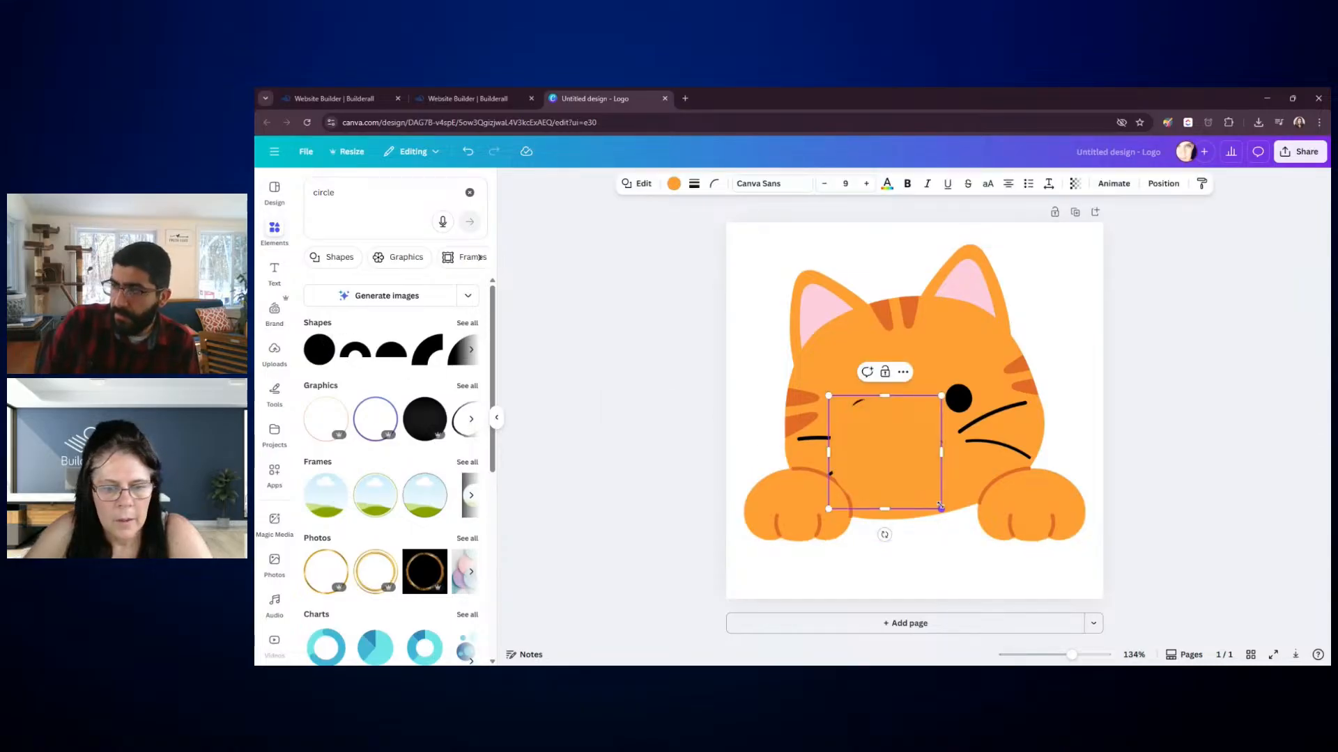
Shrink the circle to a small dot, colour it white, and place one as a highlight in each of the cat's eyes
{"action": "left_click_drag", "start_coordinate": [941, 509], "coordinate": [848, 413]}
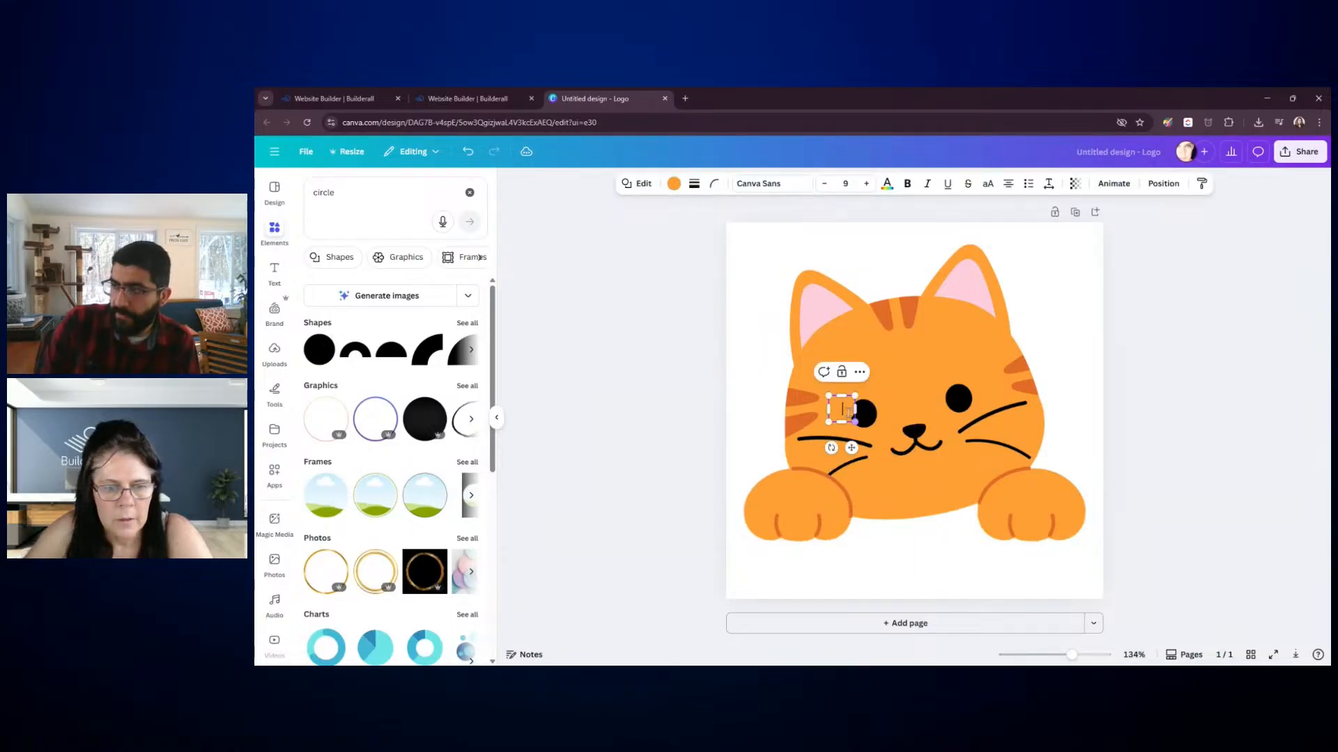
{"action": "left_click", "coordinate": [673, 184]}
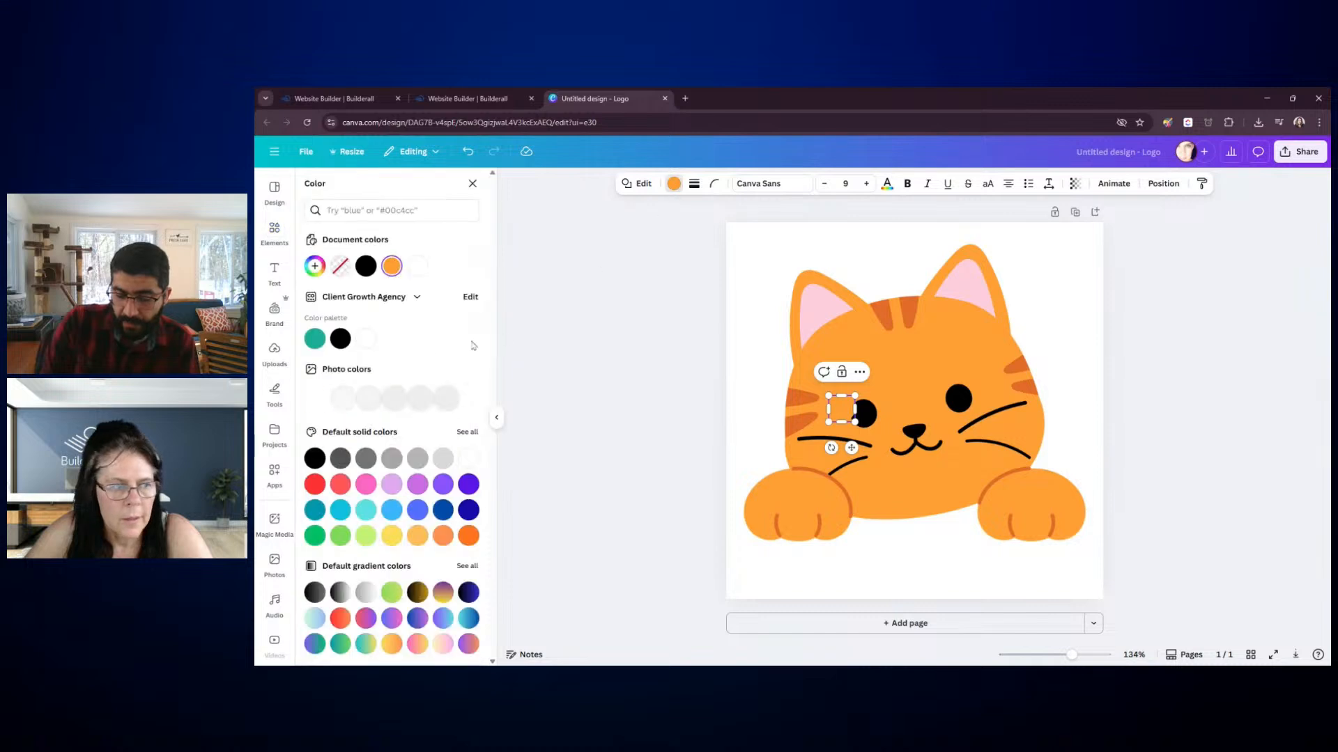
{"action": "left_click", "coordinate": [366, 339]}
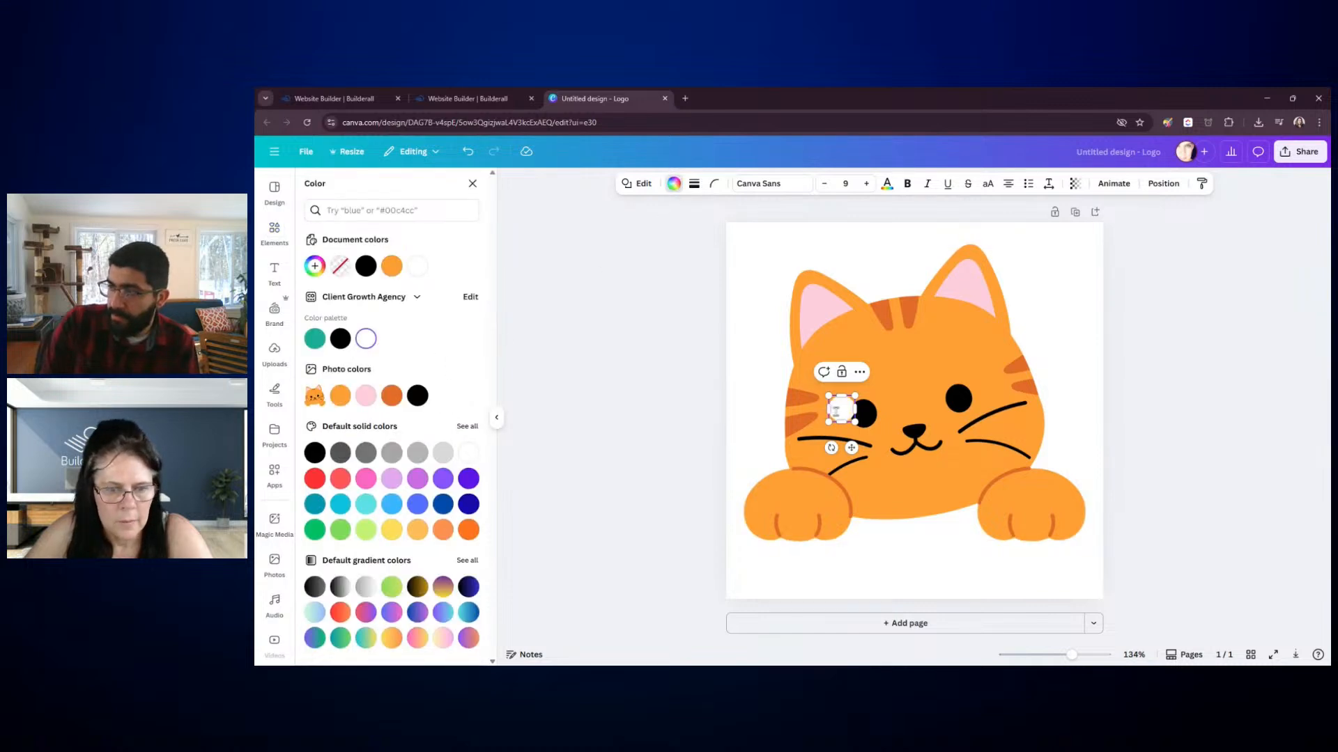
{"action": "left_click_drag", "start_coordinate": [854, 421], "coordinate": [962, 431]}
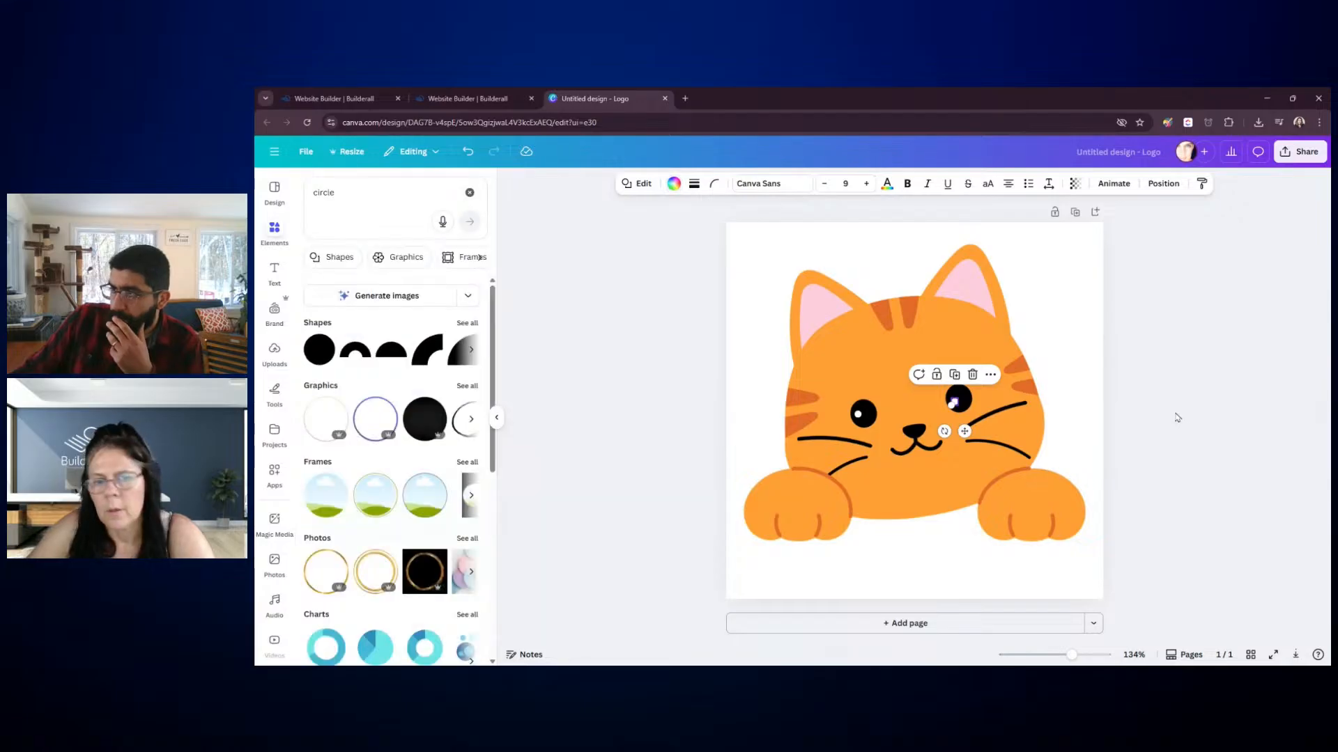
{"action": "left_click", "coordinate": [1129, 308]}
Download the finished cat design as a PNG with a transparent background and close the Canva design
{"action": "left_click", "coordinate": [1305, 152]}
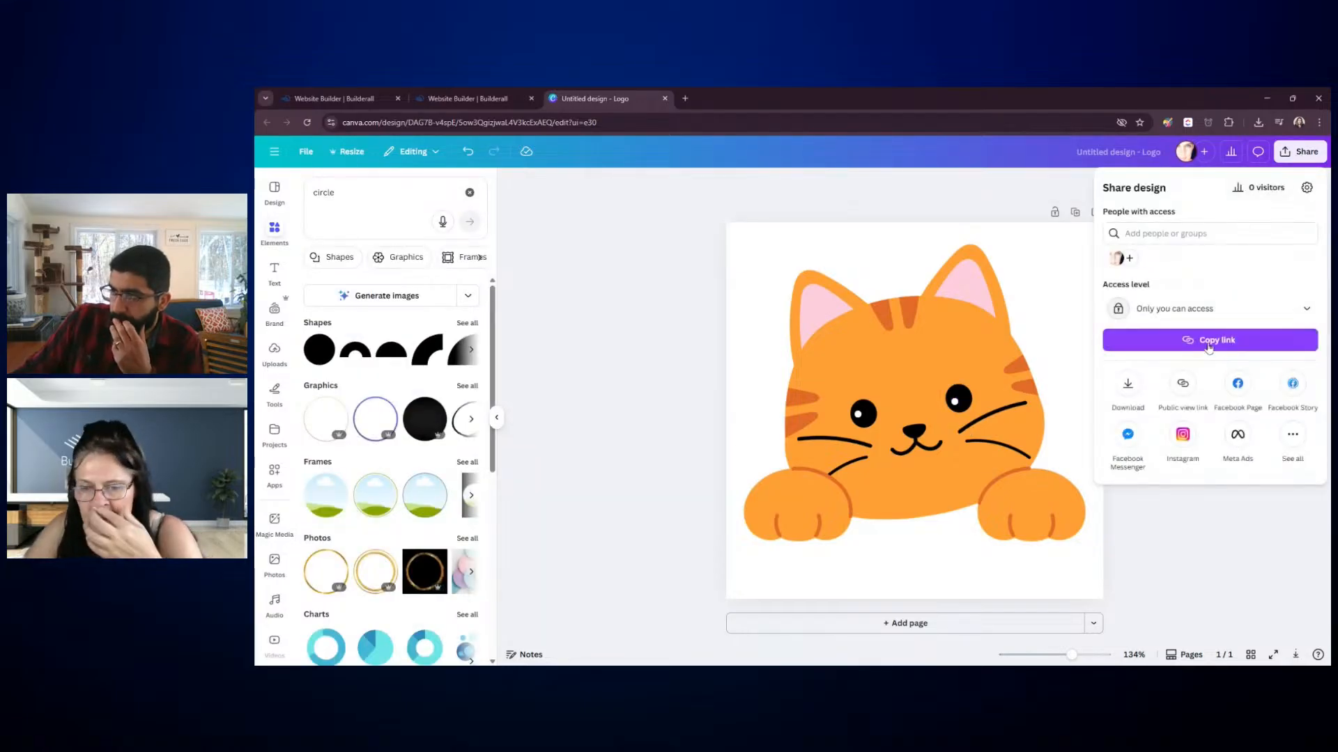
{"action": "left_click", "coordinate": [1129, 390]}
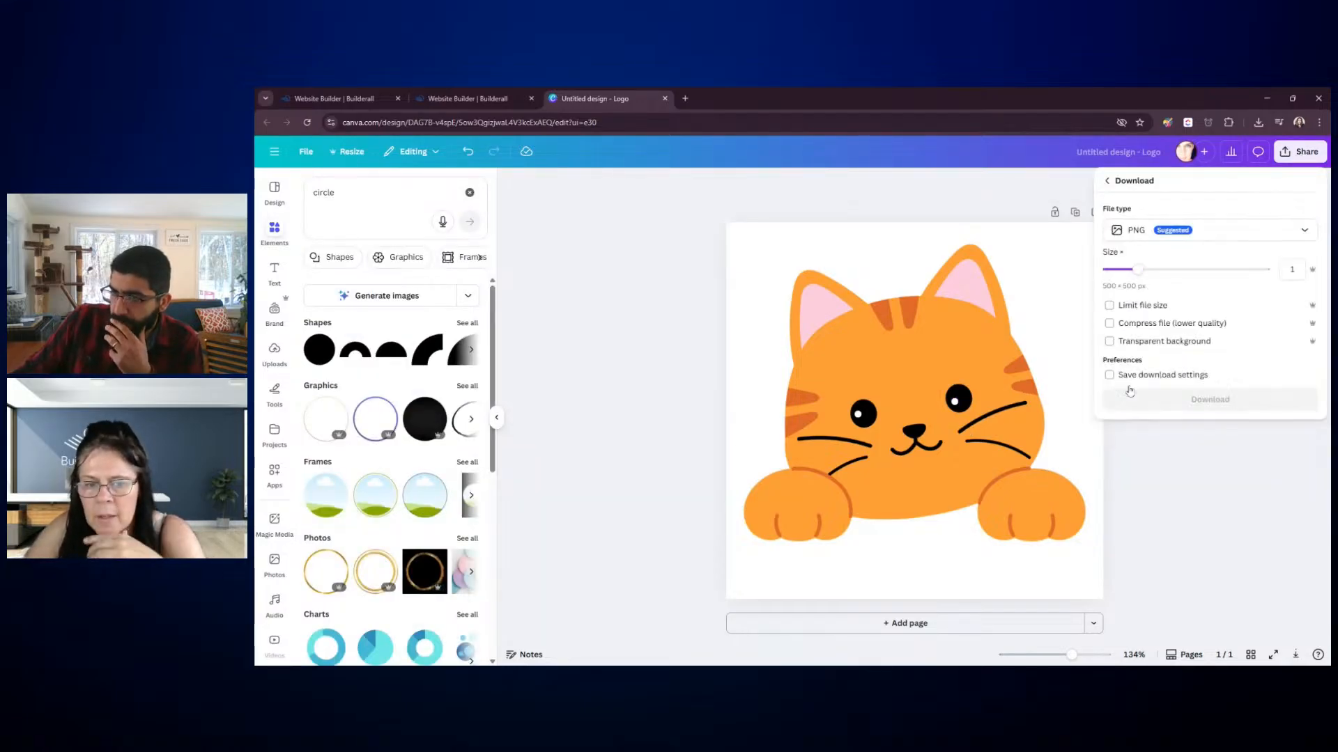
{"action": "left_click", "coordinate": [1162, 341]}
{"action": "left_click", "coordinate": [1216, 402]}
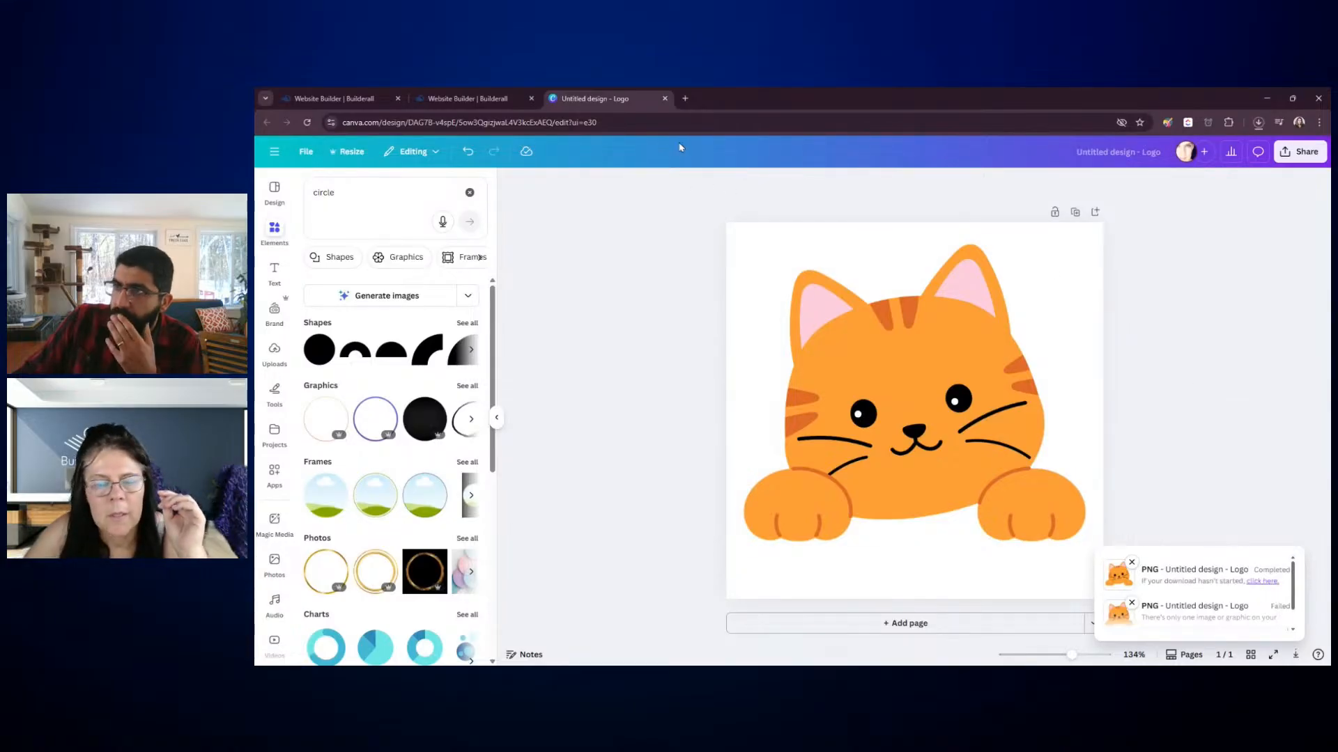
{"action": "left_click", "coordinate": [665, 99]}
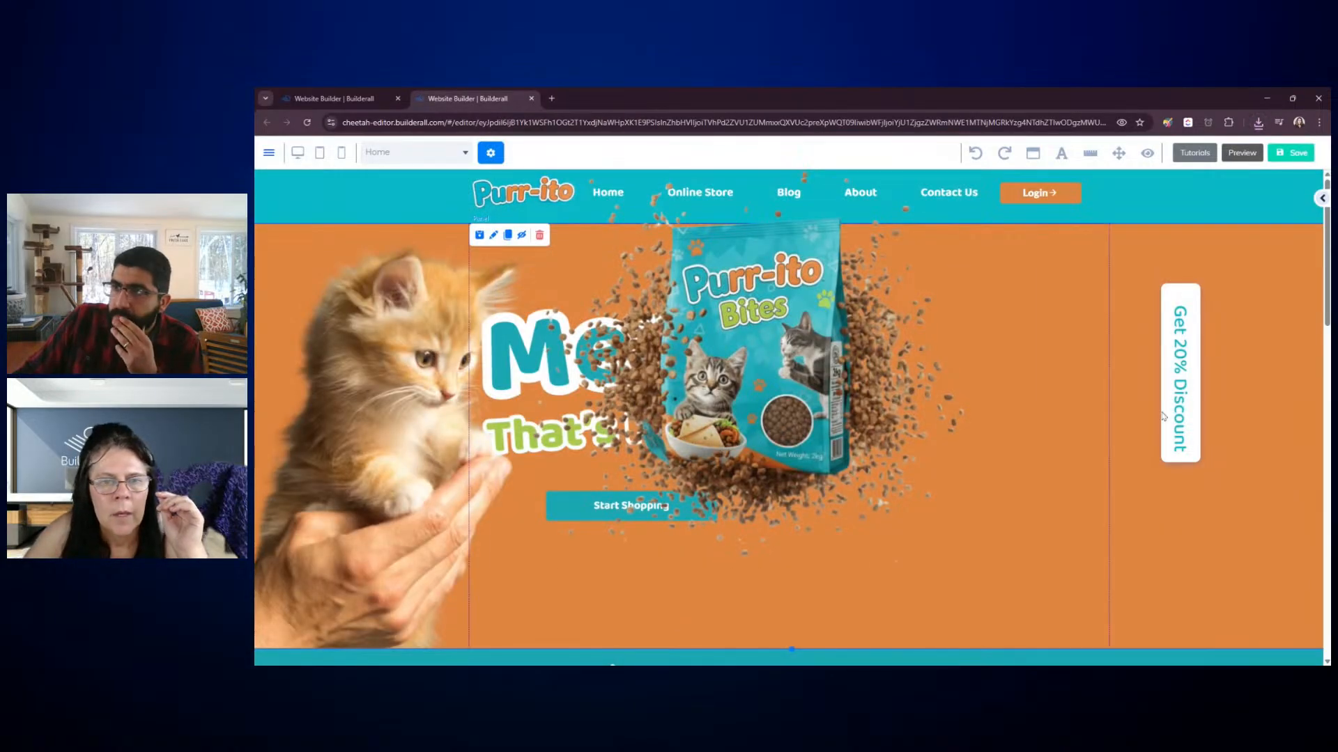
Add a horizontal image element to the right side of the hero, beside the "Get 20% Discount" tag
{"action": "left_click", "coordinate": [1323, 199]}
{"action": "left_click", "coordinate": [1186, 275]}
{"action": "scroll", "coordinate": [1211, 313], "scroll_direction": "down", "scroll_amount": 10}
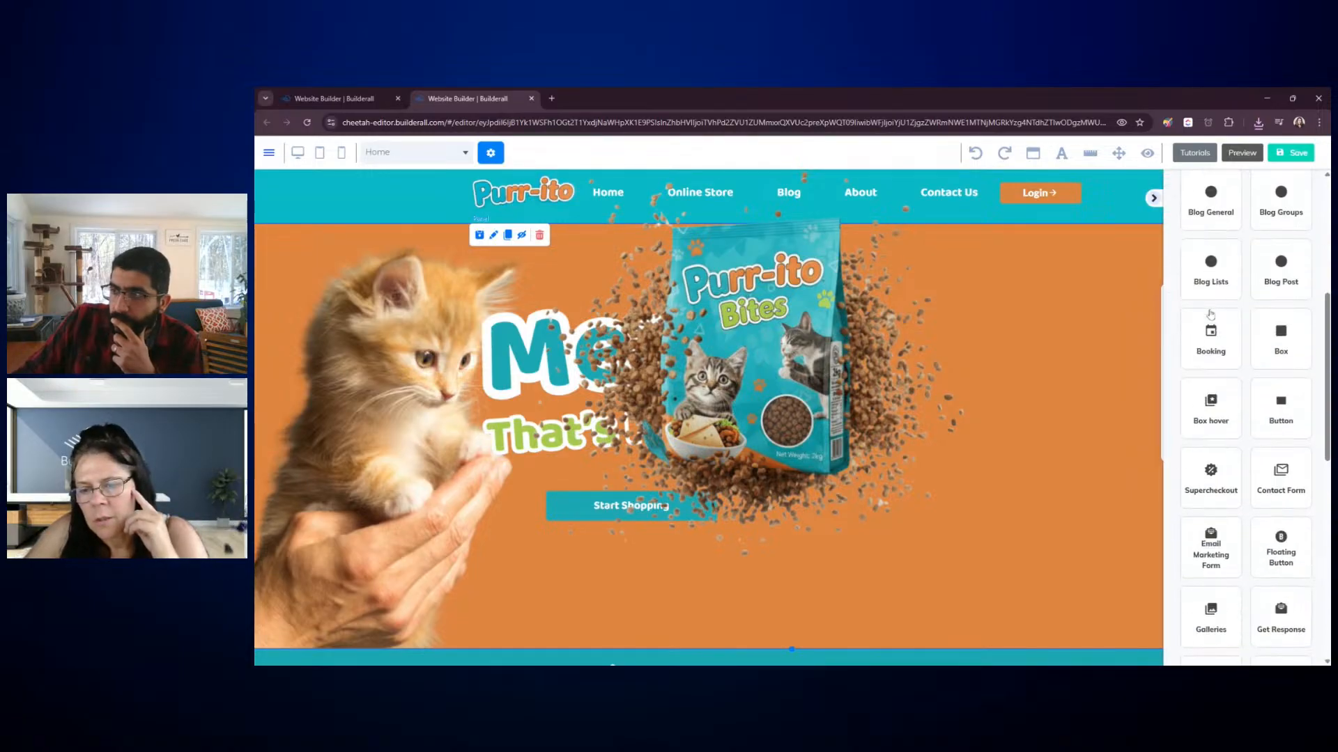
{"action": "scroll", "coordinate": [1212, 320], "scroll_direction": "down", "scroll_amount": 2}
{"action": "left_click", "coordinate": [1288, 411]}
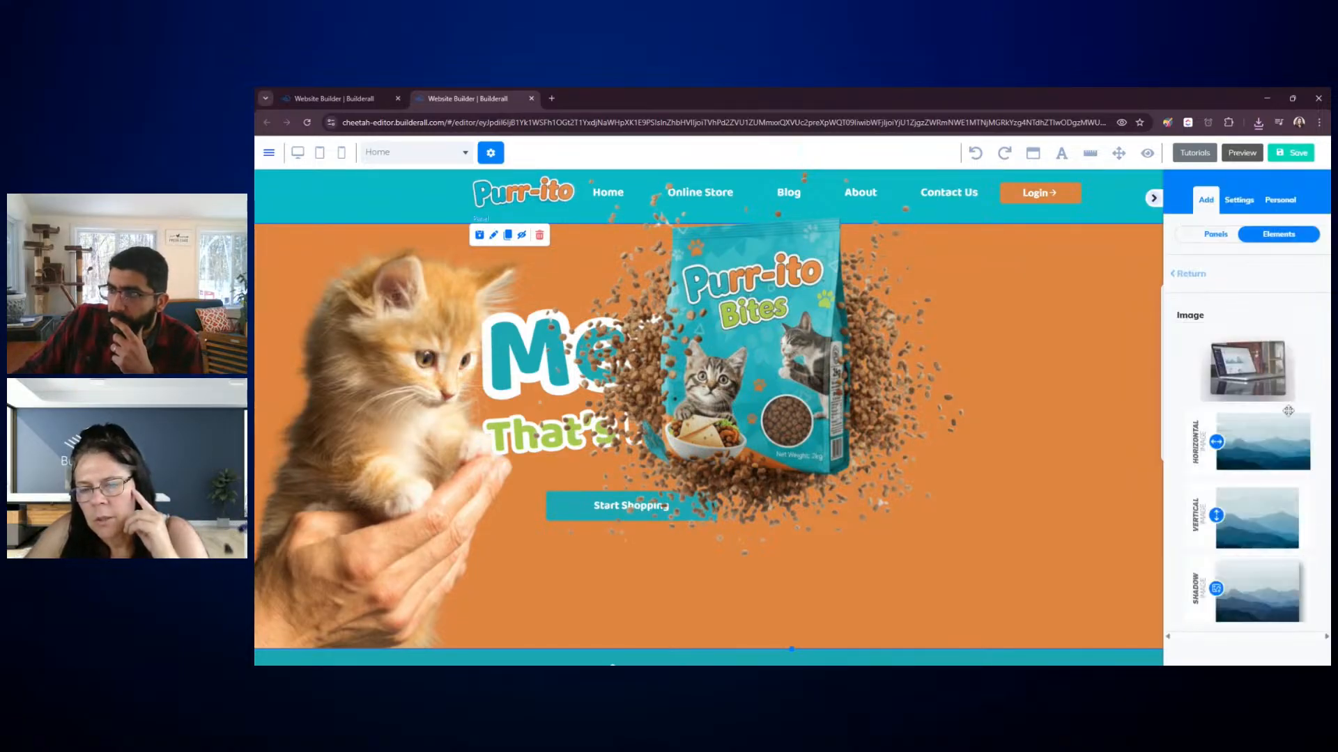
{"action": "left_click_drag", "start_coordinate": [1267, 453], "coordinate": [1078, 432]}
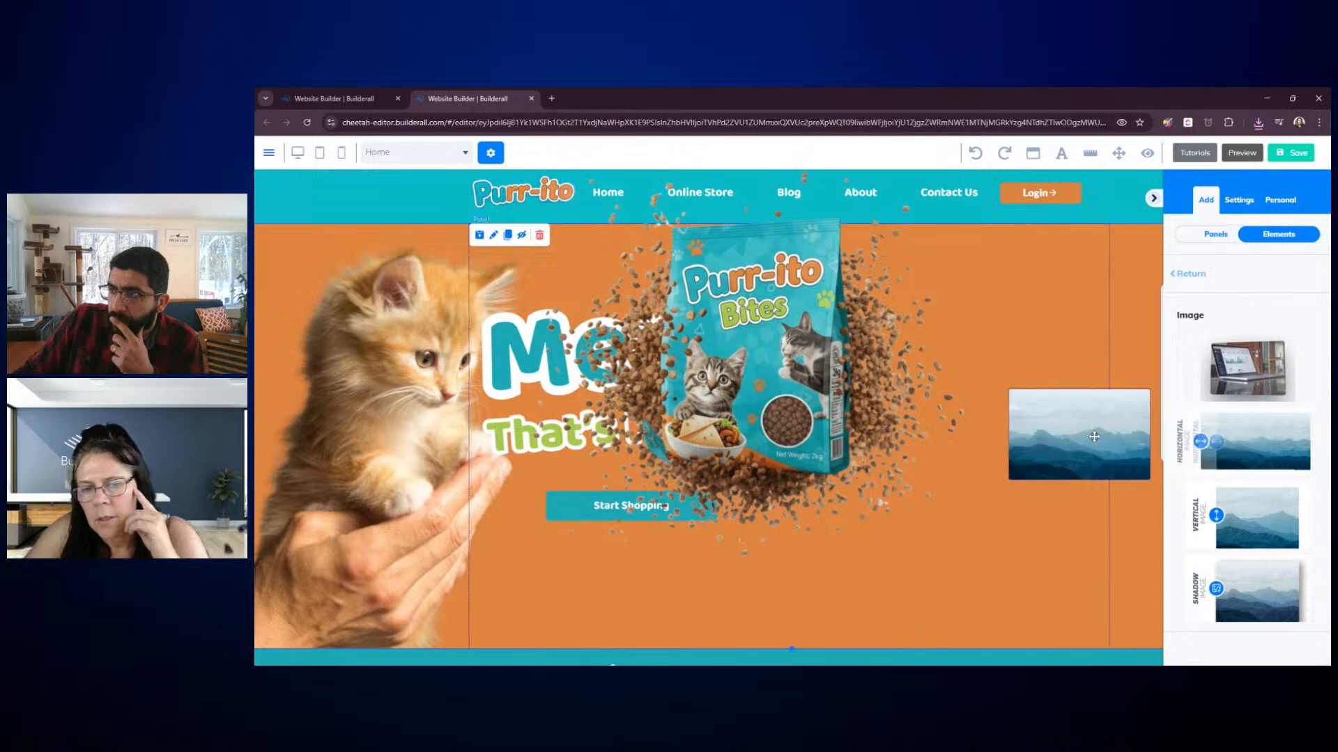
Upload the downloaded cat PNG to My Files and apply it in place of the placeholder image
{"action": "left_click", "coordinate": [1218, 554]}
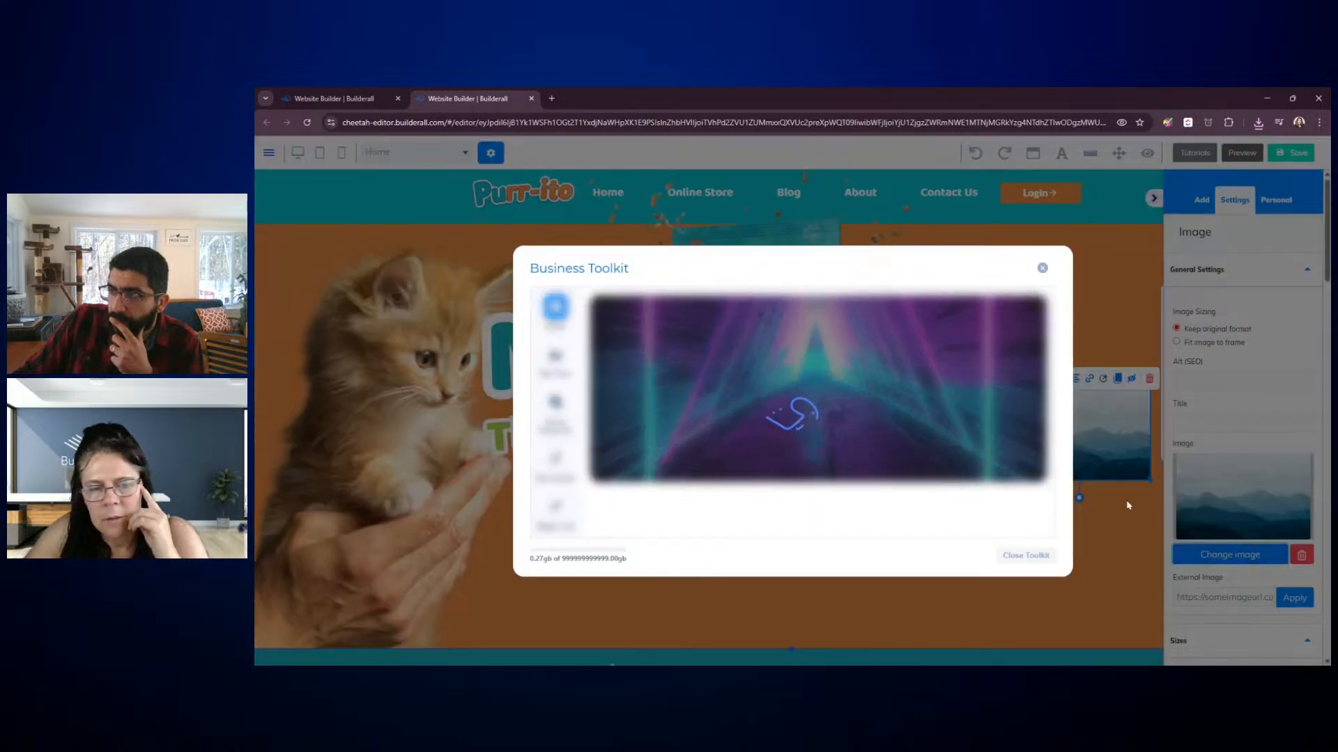
{"action": "left_click", "coordinate": [874, 481]}
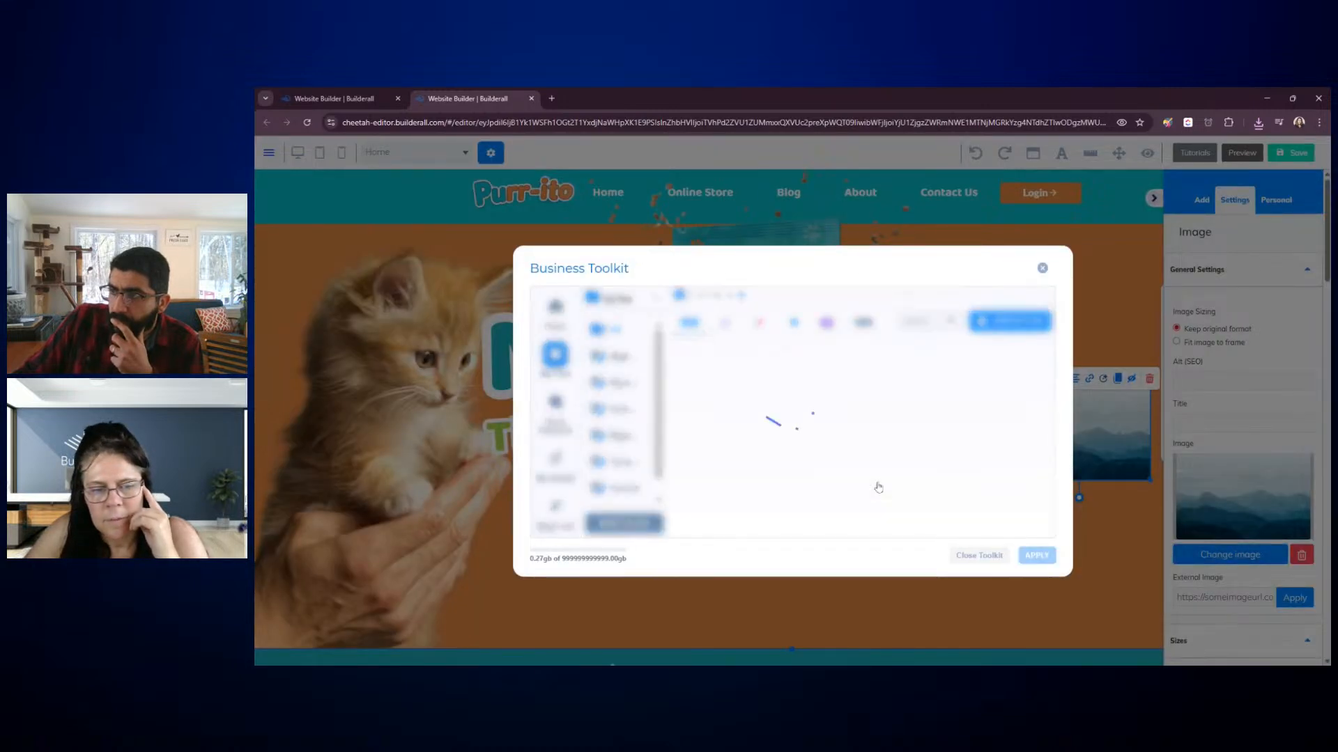
{"action": "left_click", "coordinate": [988, 323]}
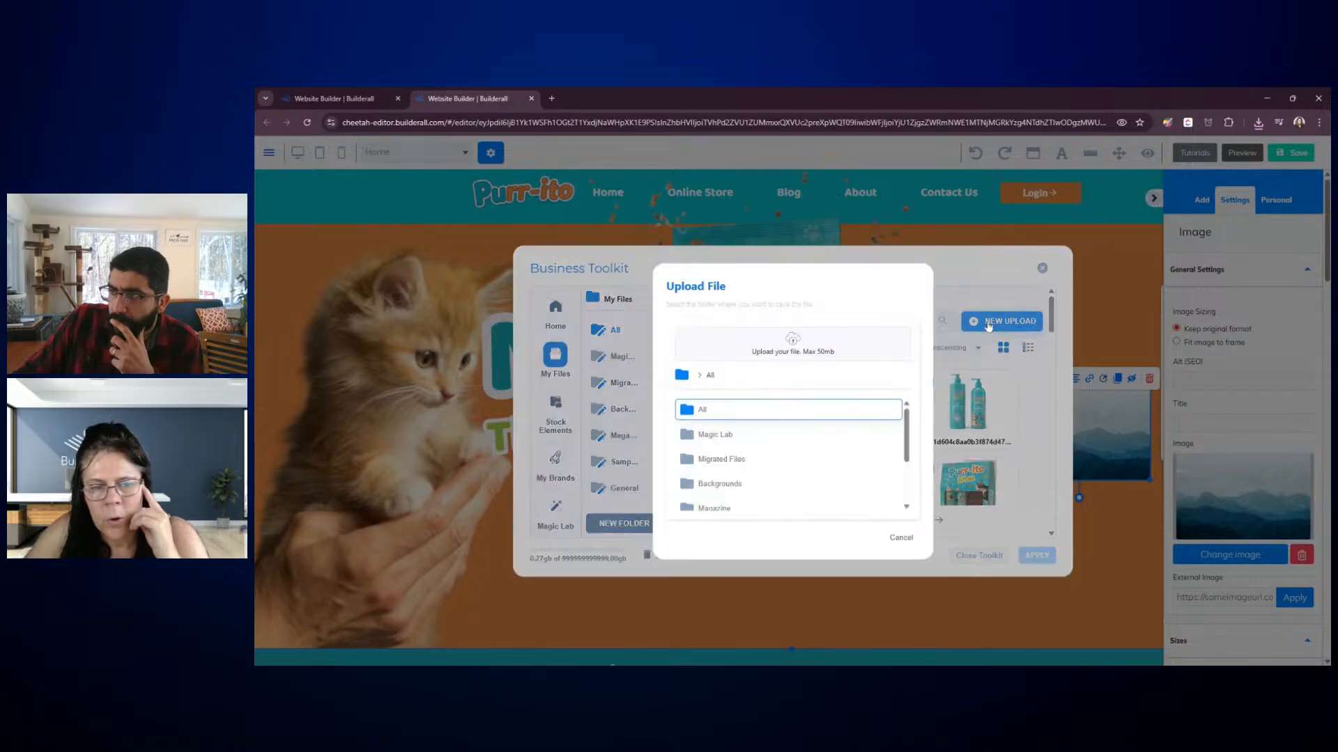
{"action": "left_click", "coordinate": [771, 339]}
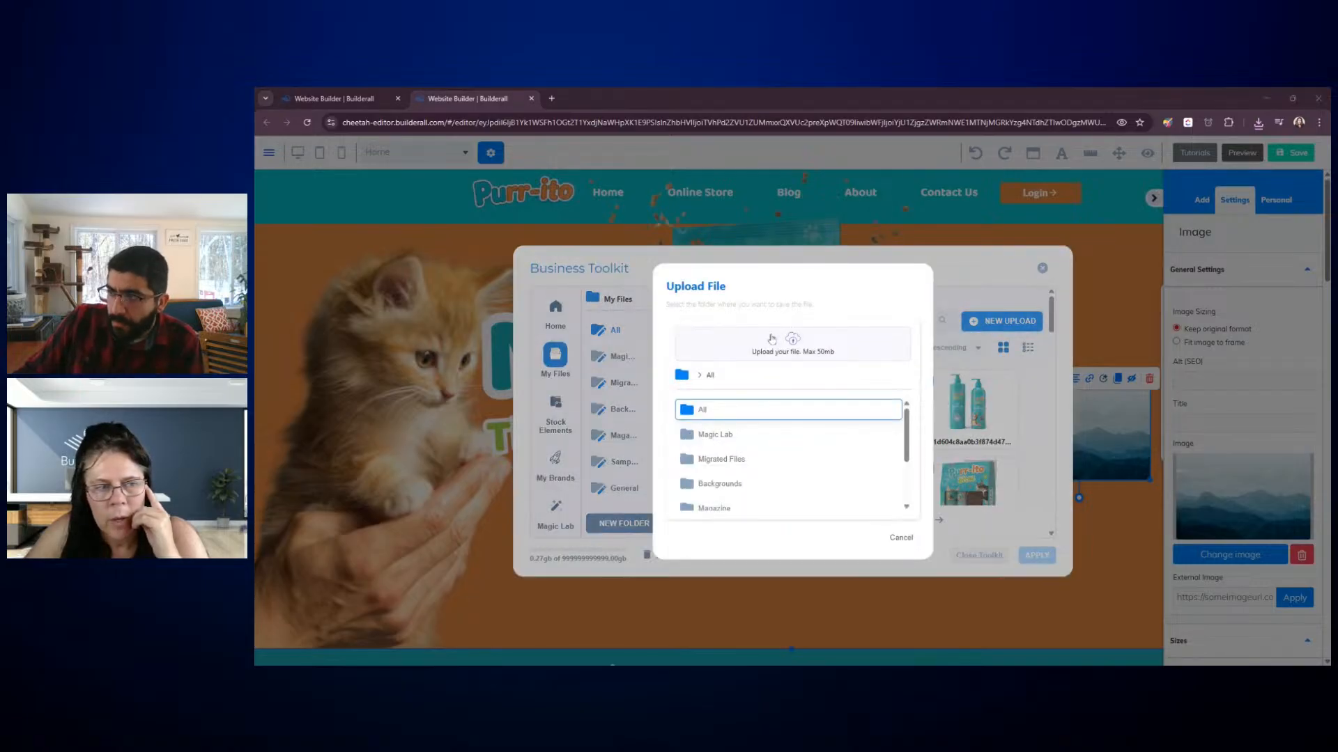
{"action": "double_click", "coordinate": [760, 329]}
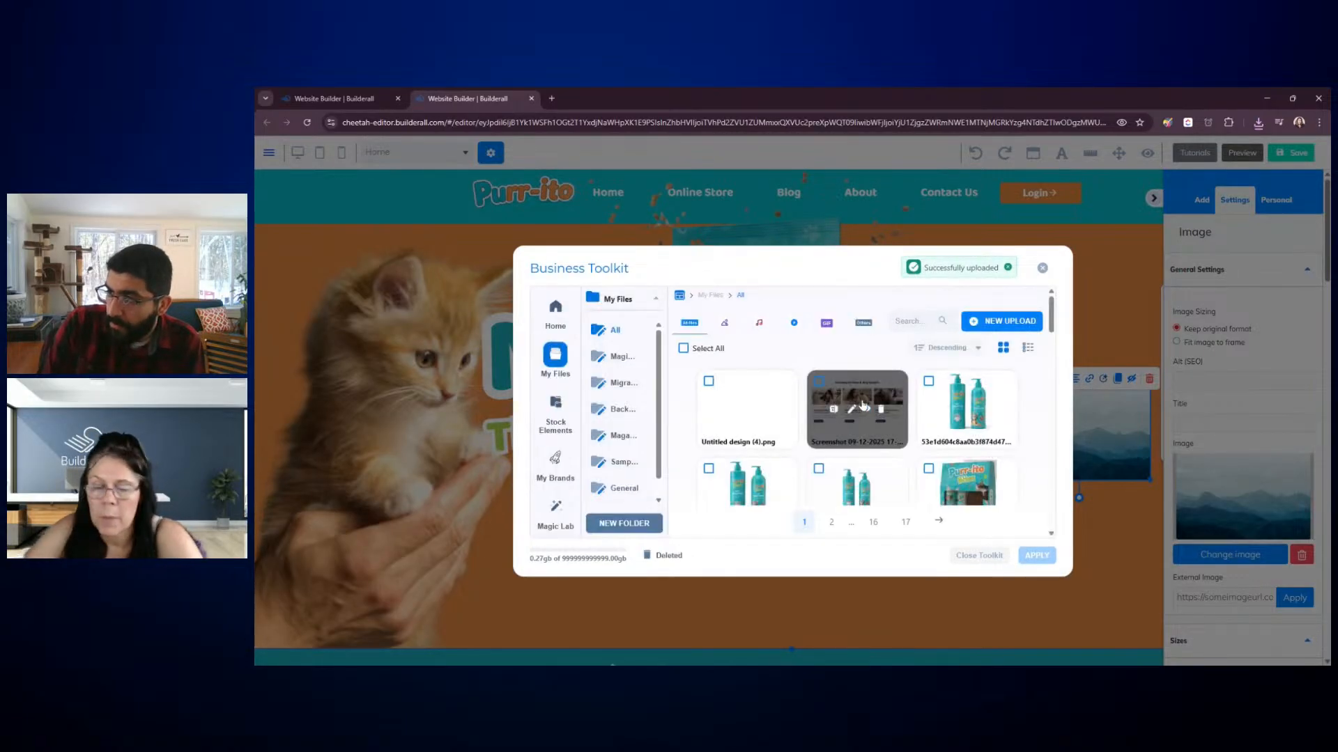
{"action": "left_click", "coordinate": [1032, 556]}
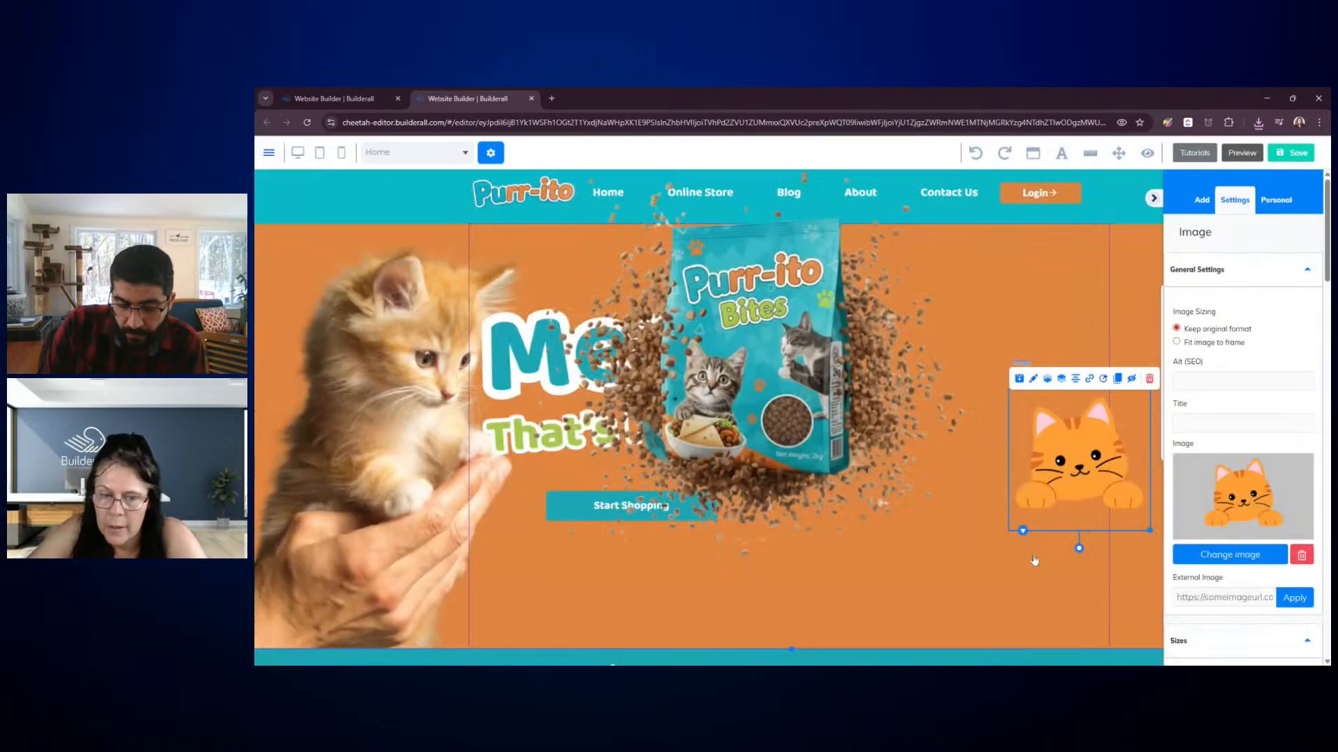
Shrink the cat image to the tag's width and place it over the upper end of the "Get 20% Discount" tag
{"action": "left_click", "coordinate": [1154, 198]}
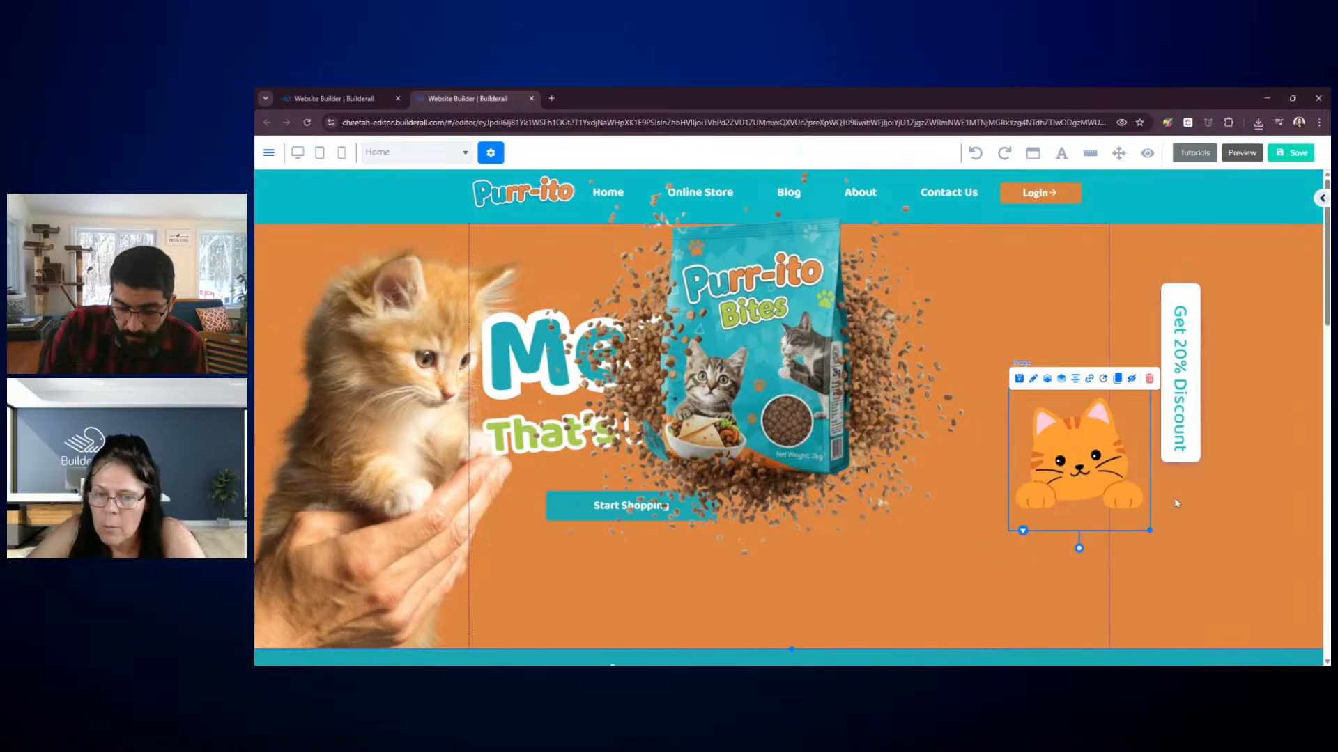
{"action": "left_click_drag", "start_coordinate": [1147, 529], "coordinate": [1186, 286]}
{"action": "left_click", "coordinate": [1262, 361]}
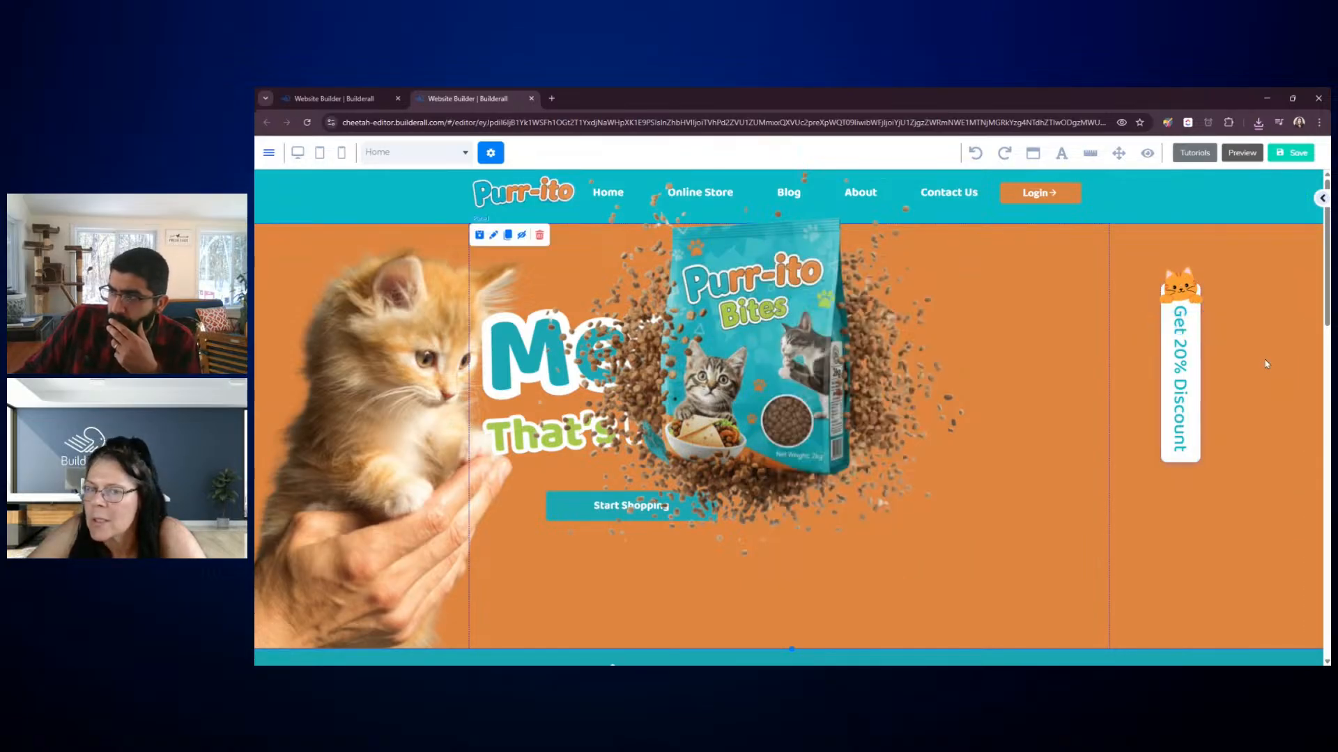
Pin the "Get 20% Discount" tag to the middle-right border and save the page without publishing it
{"action": "left_click", "coordinate": [1195, 461]}
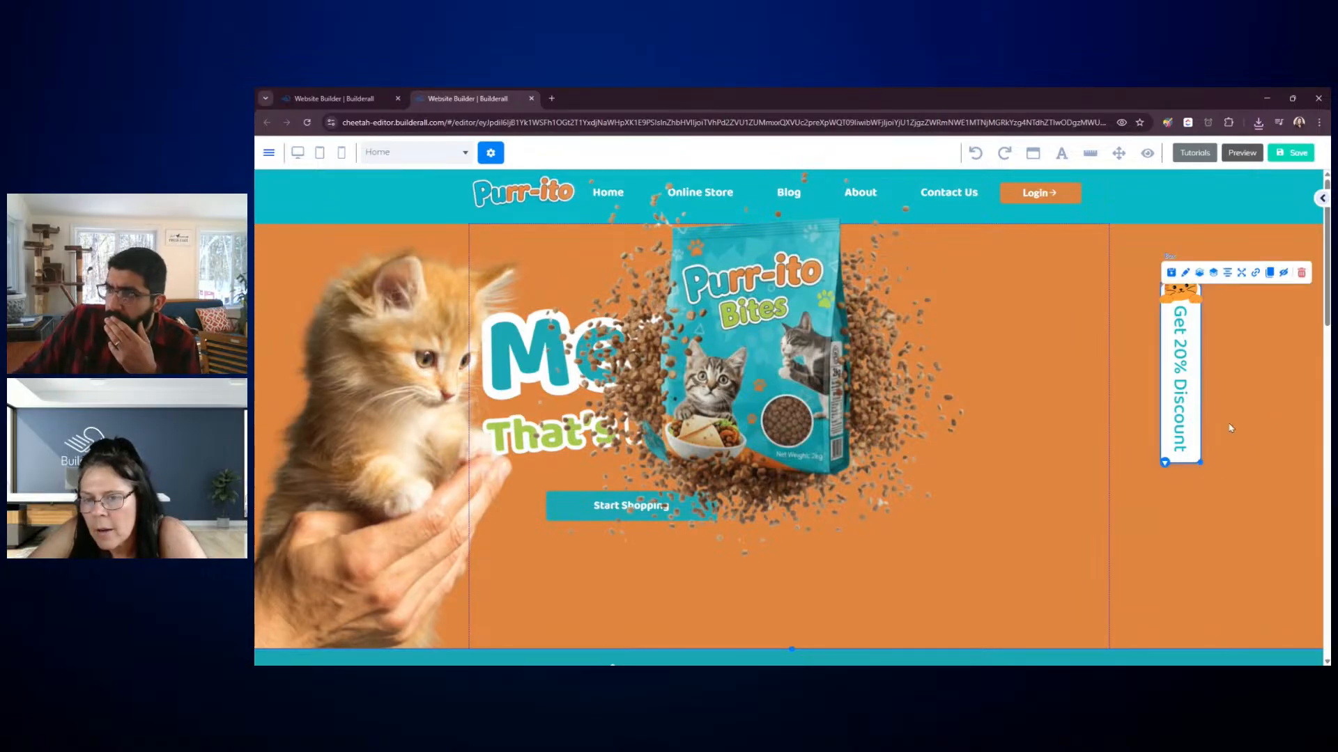
{"action": "left_click", "coordinate": [1243, 275]}
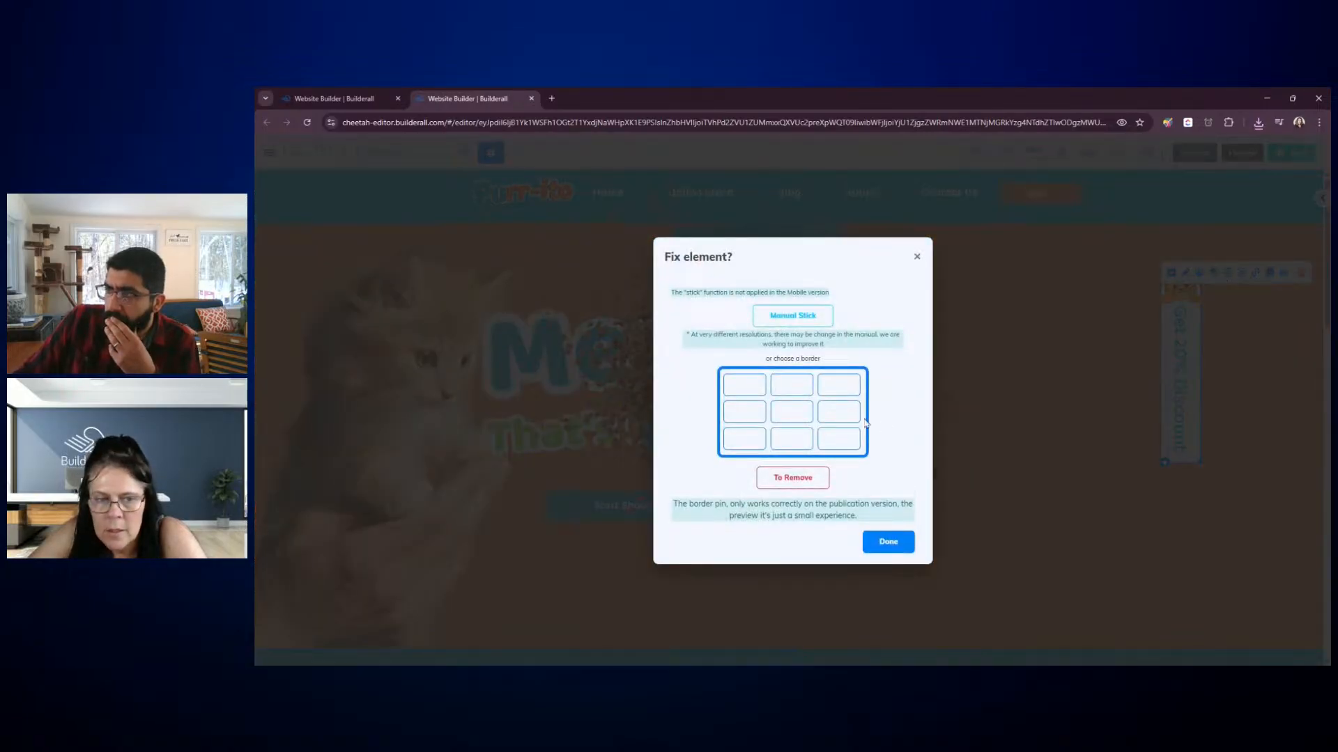
{"action": "left_click", "coordinate": [844, 417]}
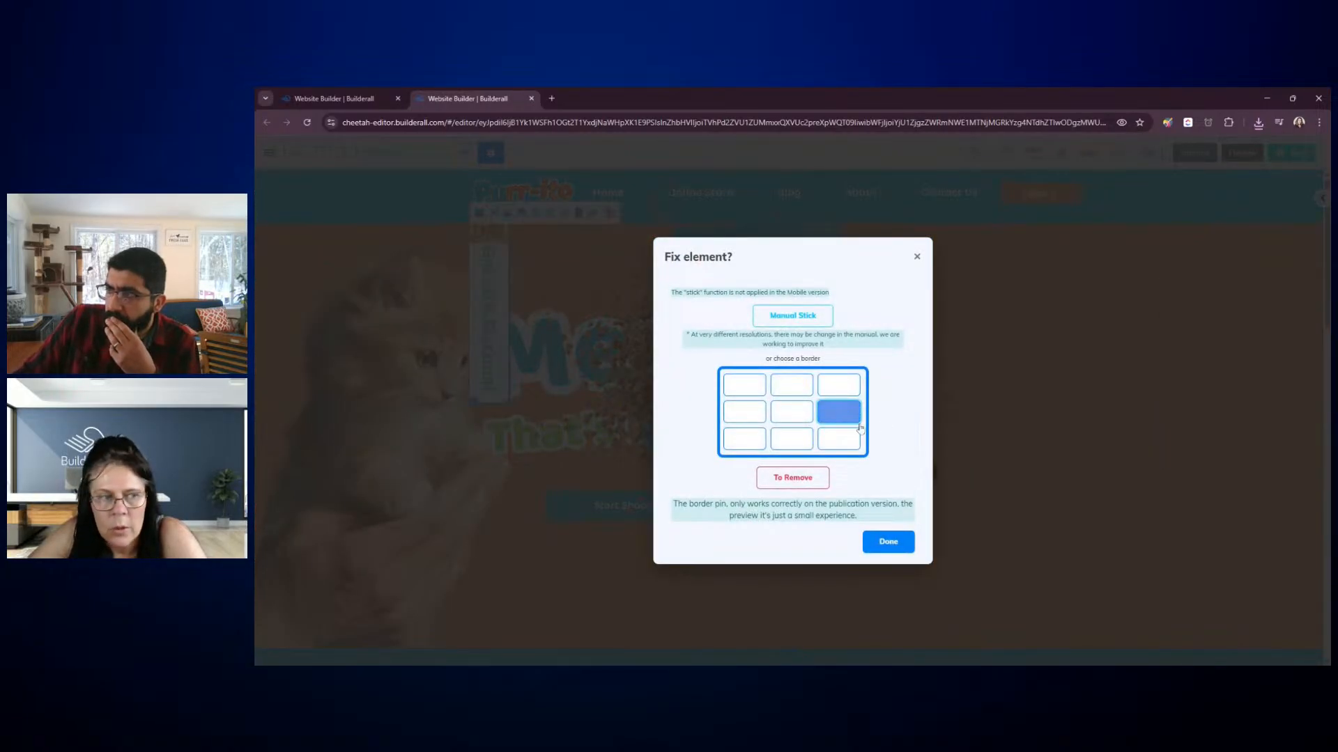
{"action": "left_click", "coordinate": [888, 542]}
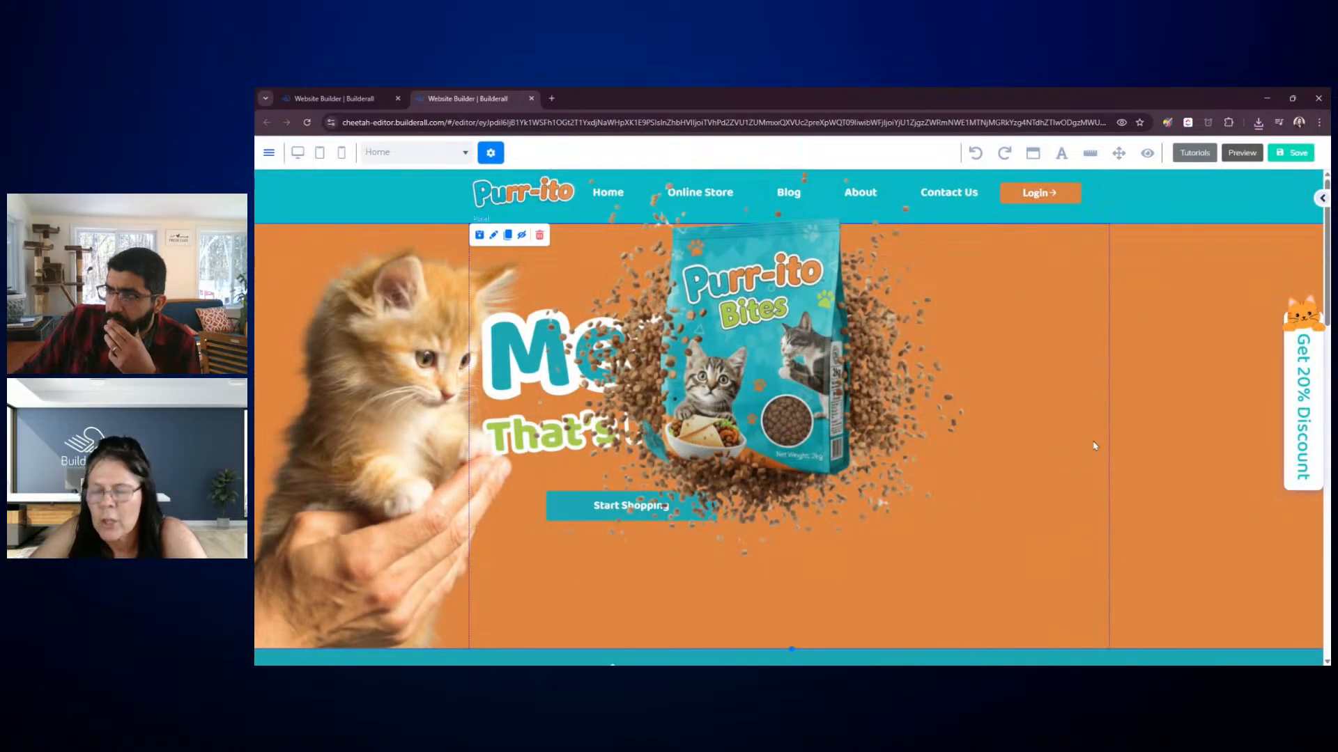
{"action": "left_click", "coordinate": [1293, 154]}
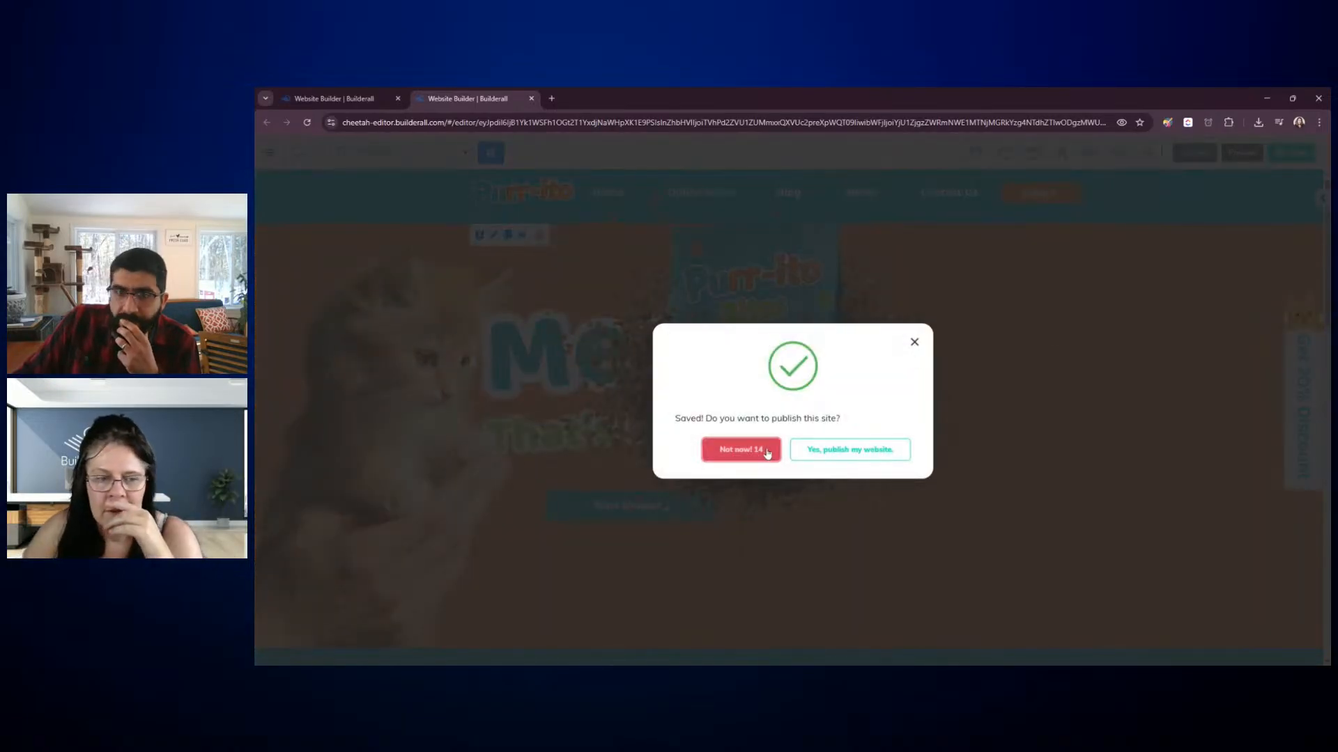
{"action": "left_click", "coordinate": [765, 453]}
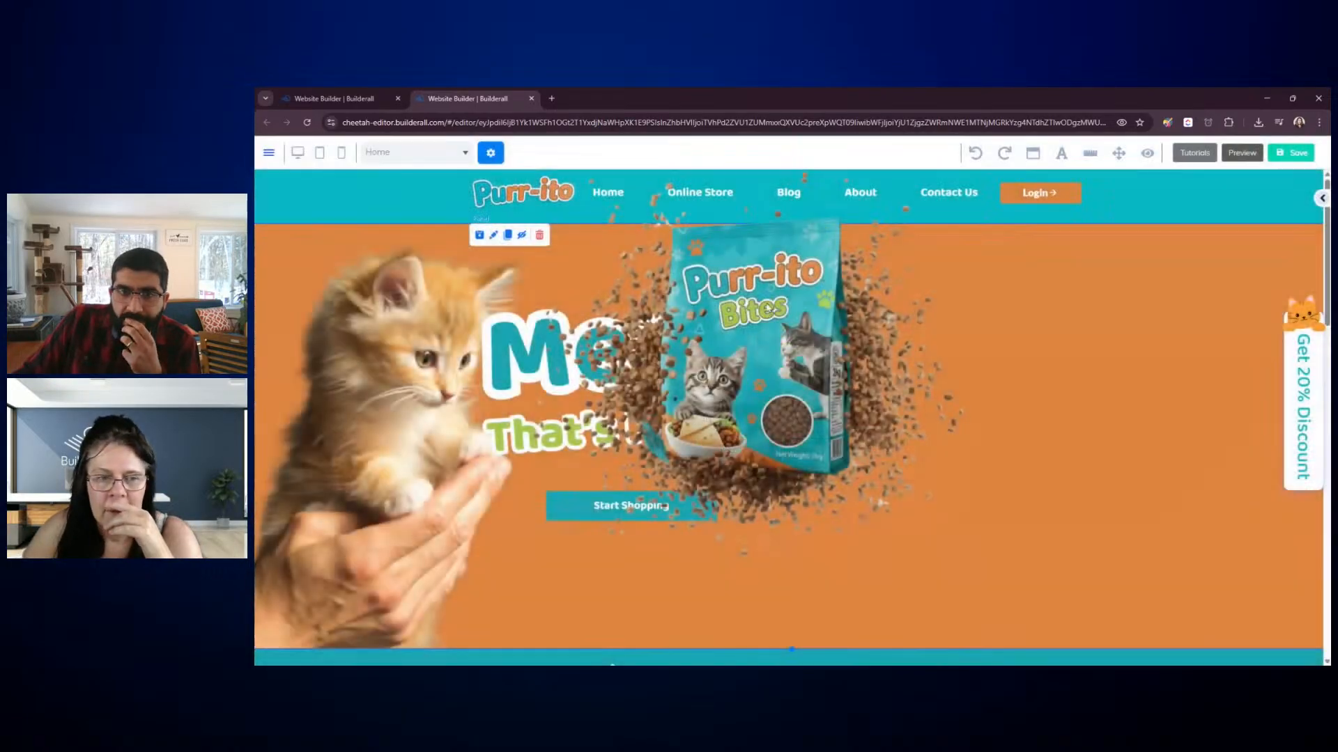
Move the Purr-ito Bites bag image right to clear the hero headline, then save and publish the website
{"action": "left_click_drag", "start_coordinate": [975, 355], "coordinate": [986, 363]}
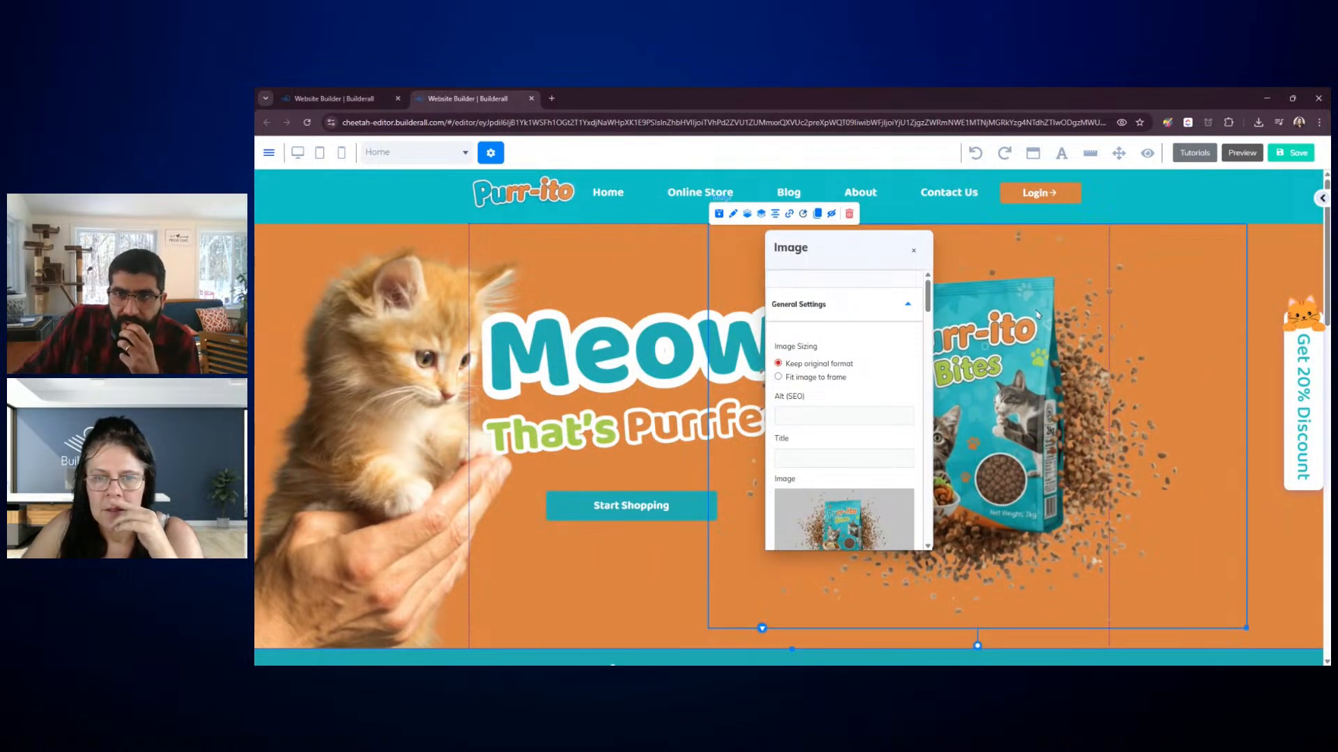
{"action": "left_click", "coordinate": [1288, 156]}
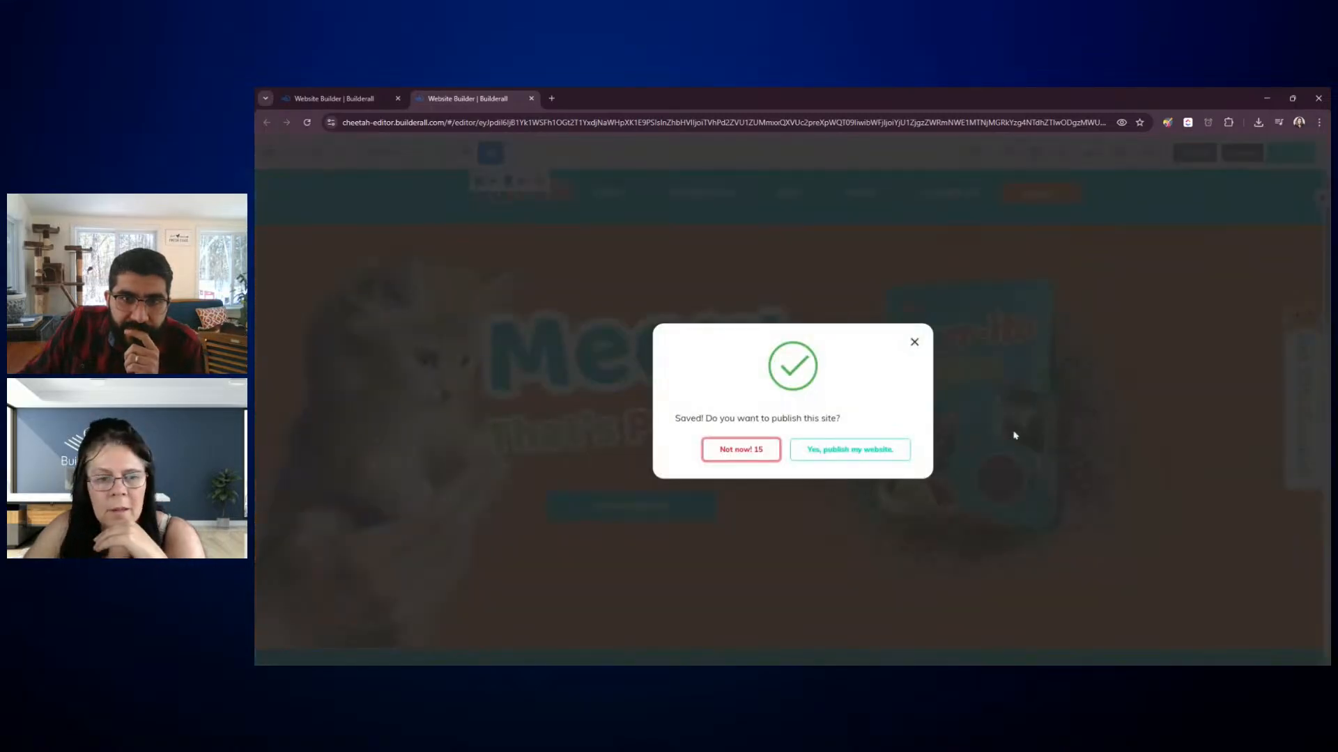
{"action": "left_click", "coordinate": [883, 452]}
{"action": "left_click", "coordinate": [885, 451]}
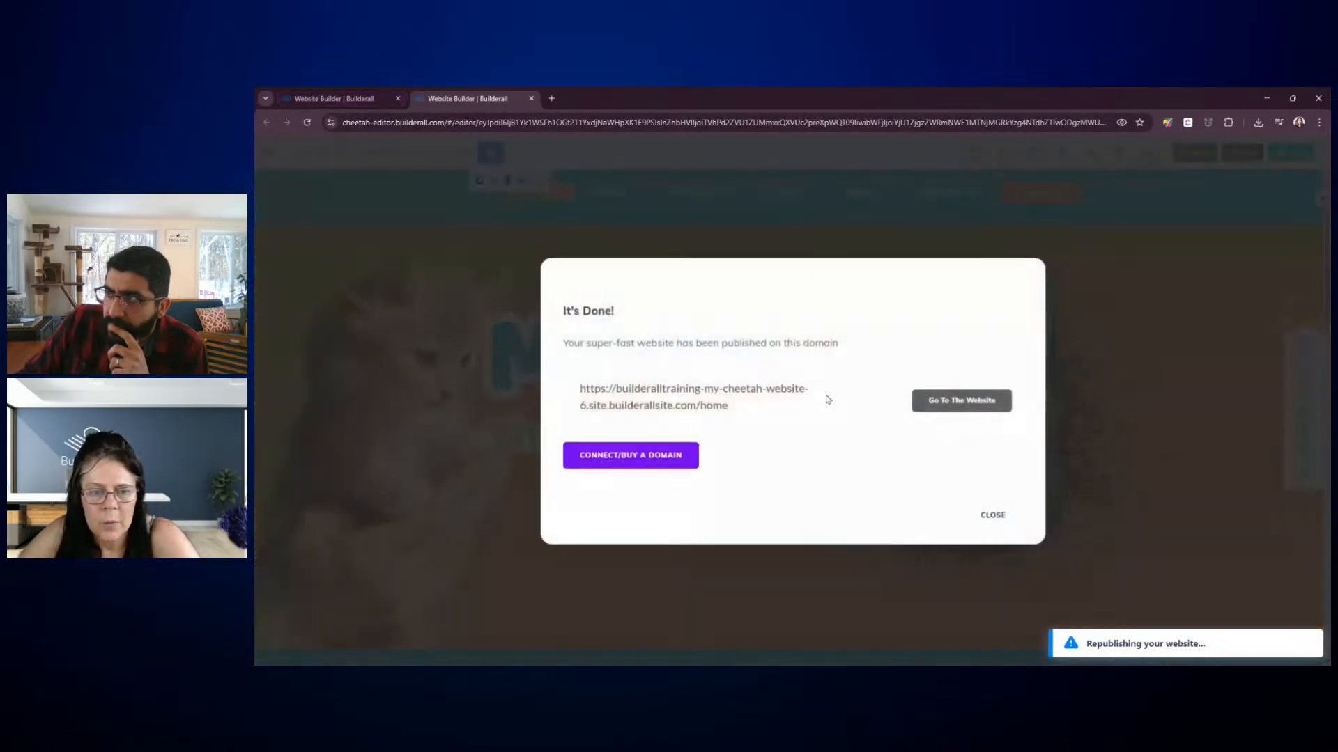
{"action": "left_click", "coordinate": [988, 514]}
Open the published Home page and check the pinned discount tag against the hero, categories and testimonials sections
{"action": "left_click", "coordinate": [363, 98]}
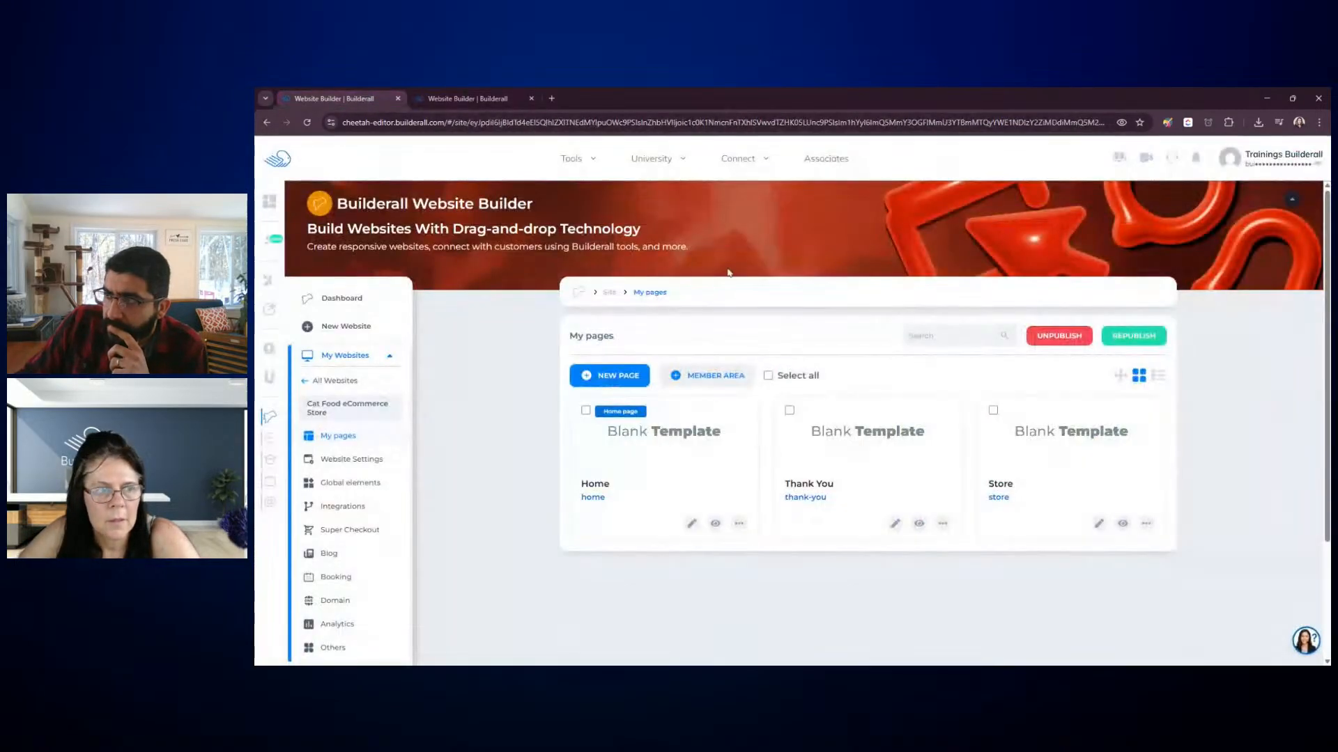
{"action": "left_click", "coordinate": [717, 524]}
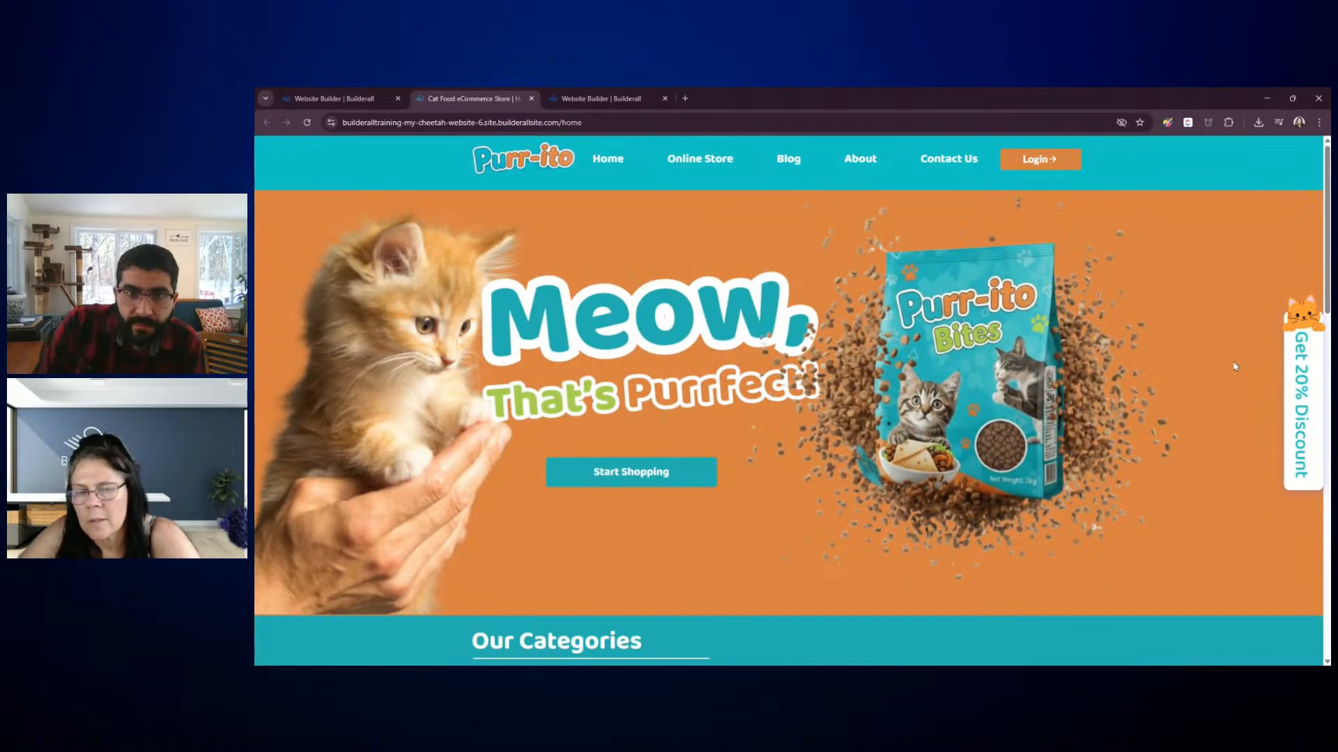
{"action": "scroll", "coordinate": [1235, 366], "scroll_direction": "down", "scroll_amount": 6}
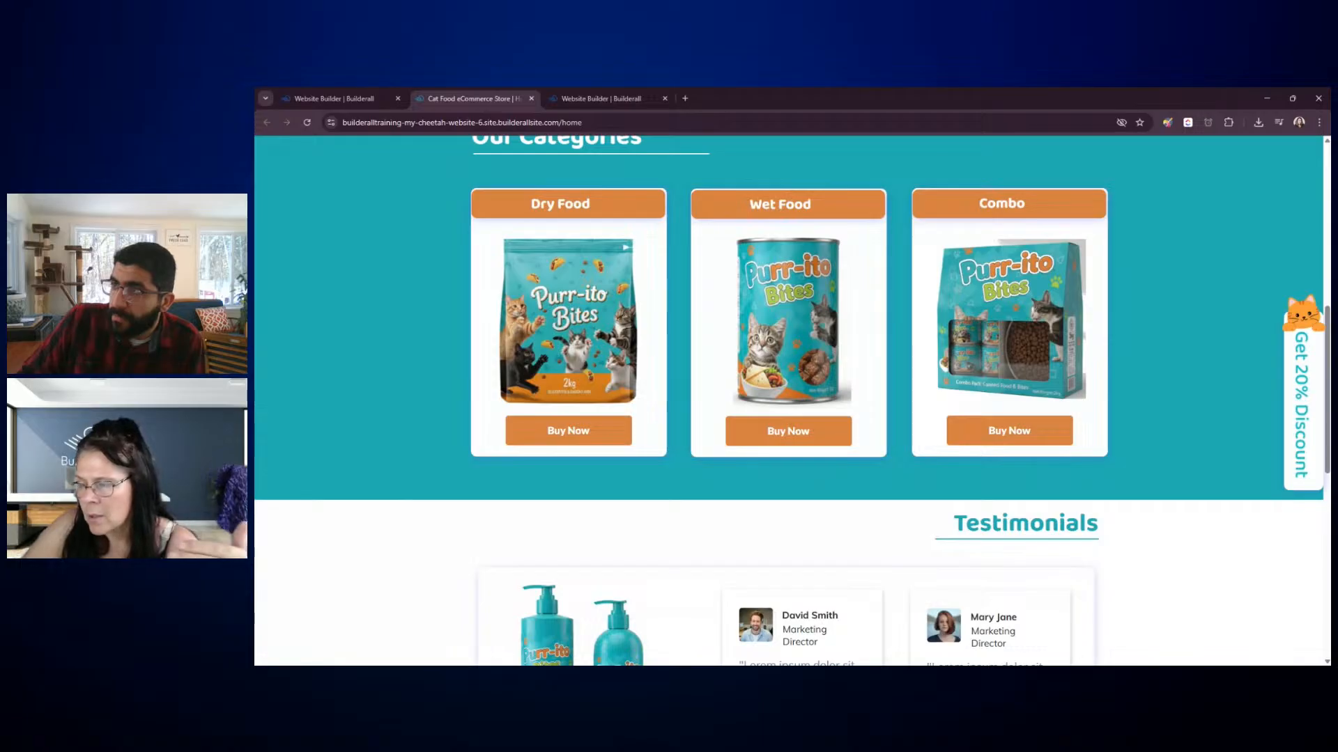
{"action": "scroll", "coordinate": [1186, 422], "scroll_direction": "up", "scroll_amount": 5}
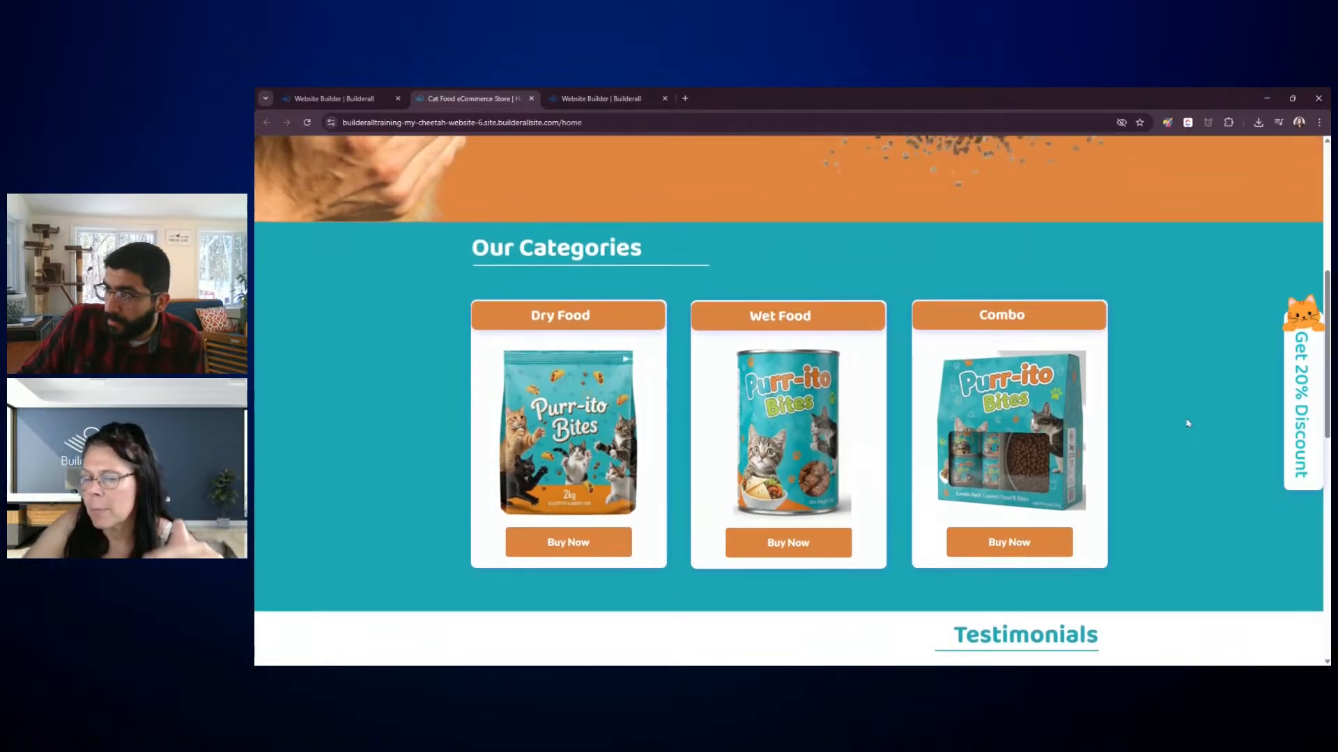
{"action": "scroll", "coordinate": [1187, 423], "scroll_direction": "up", "scroll_amount": 4}
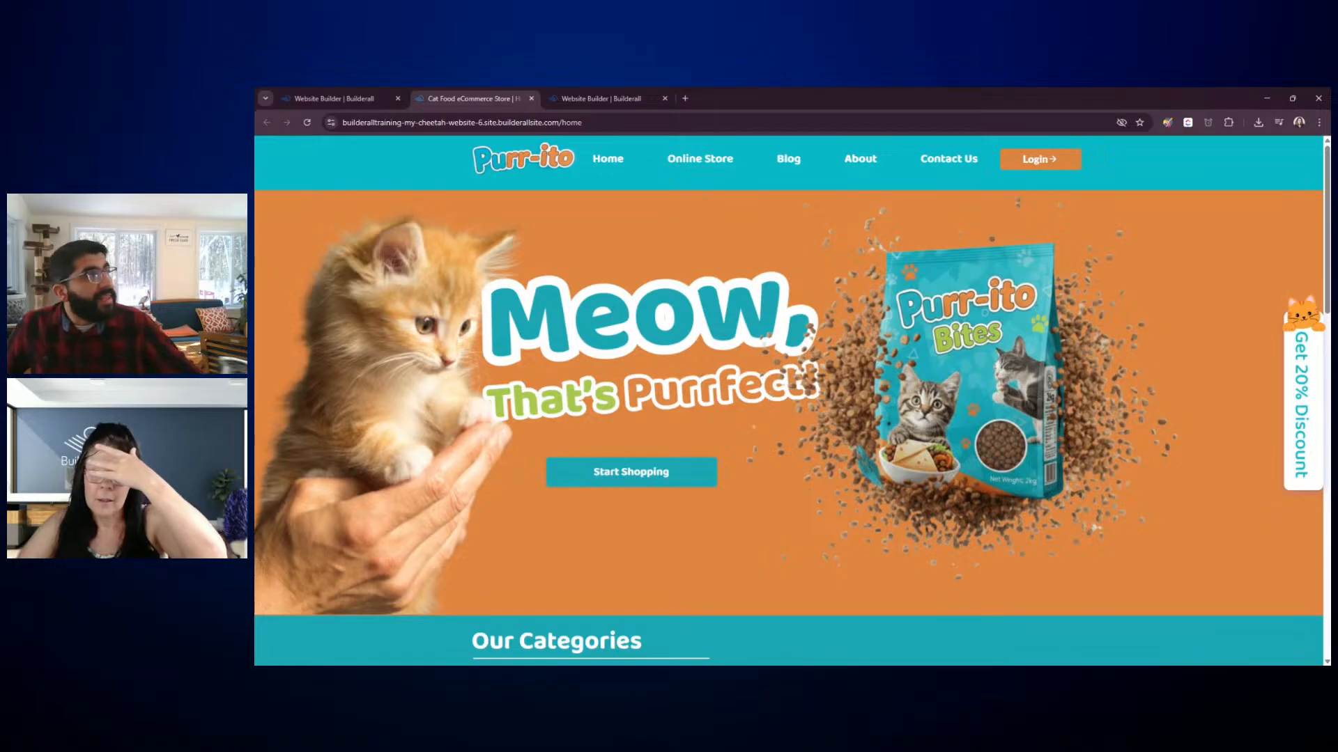
{"action": "scroll", "coordinate": [1187, 381], "scroll_direction": "down", "scroll_amount": 5}
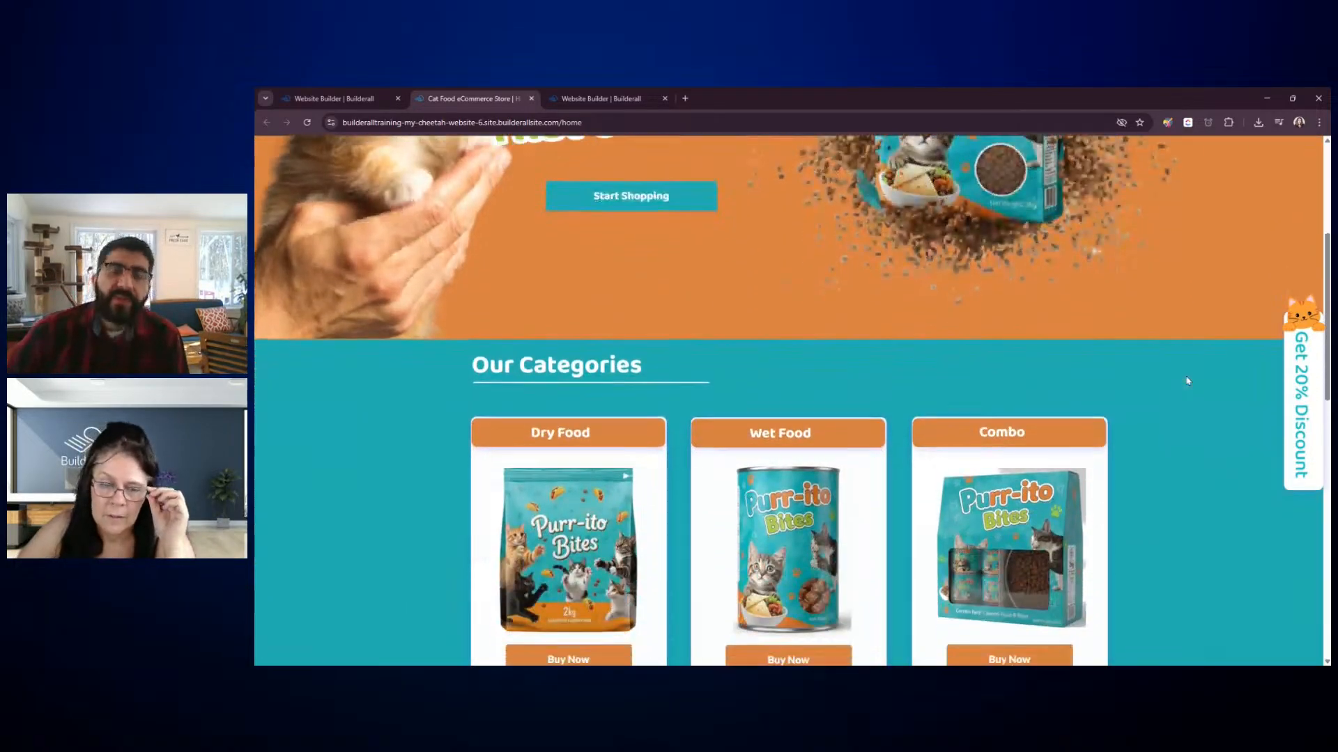
{"action": "scroll", "coordinate": [1186, 381], "scroll_direction": "down", "scroll_amount": 5}
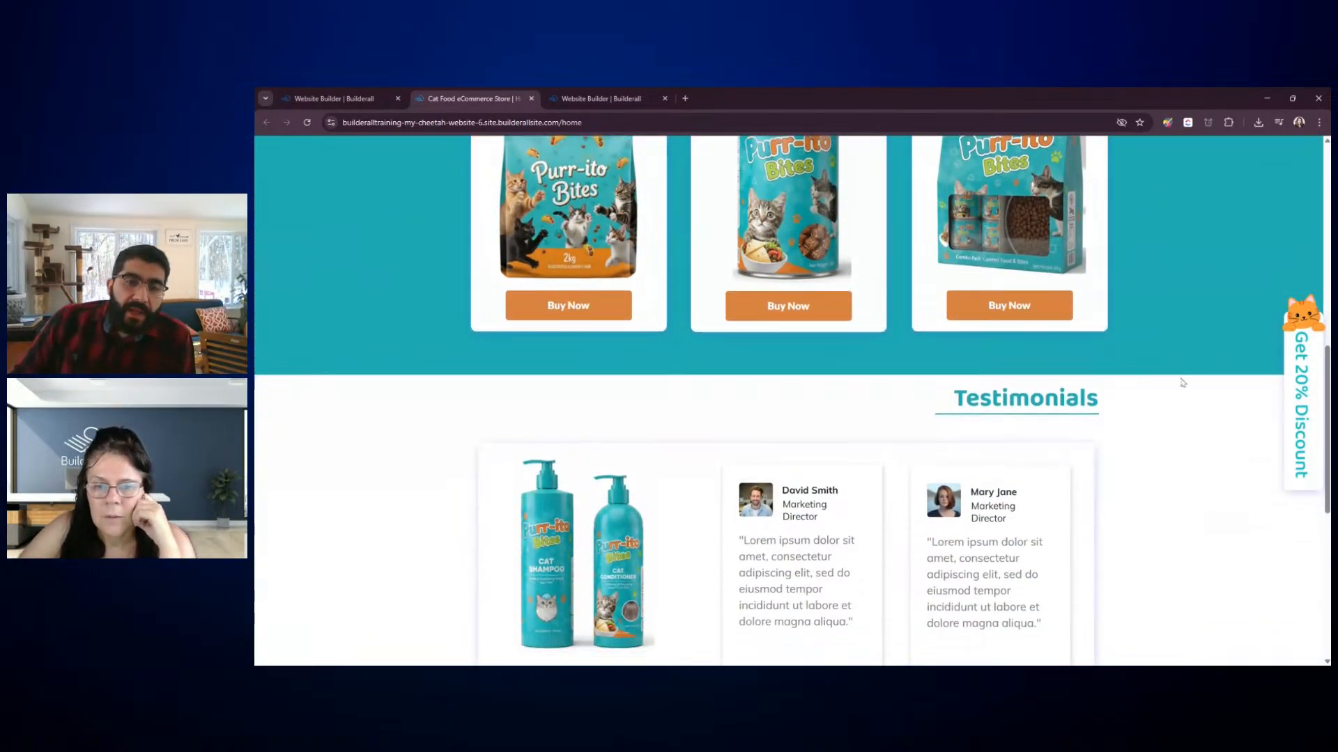
Review the full published home page from the header to the blog updates section, checking the pinned discount tag along the whole page
{"action": "scroll", "coordinate": [1182, 382], "scroll_direction": "down", "scroll_amount": 2}
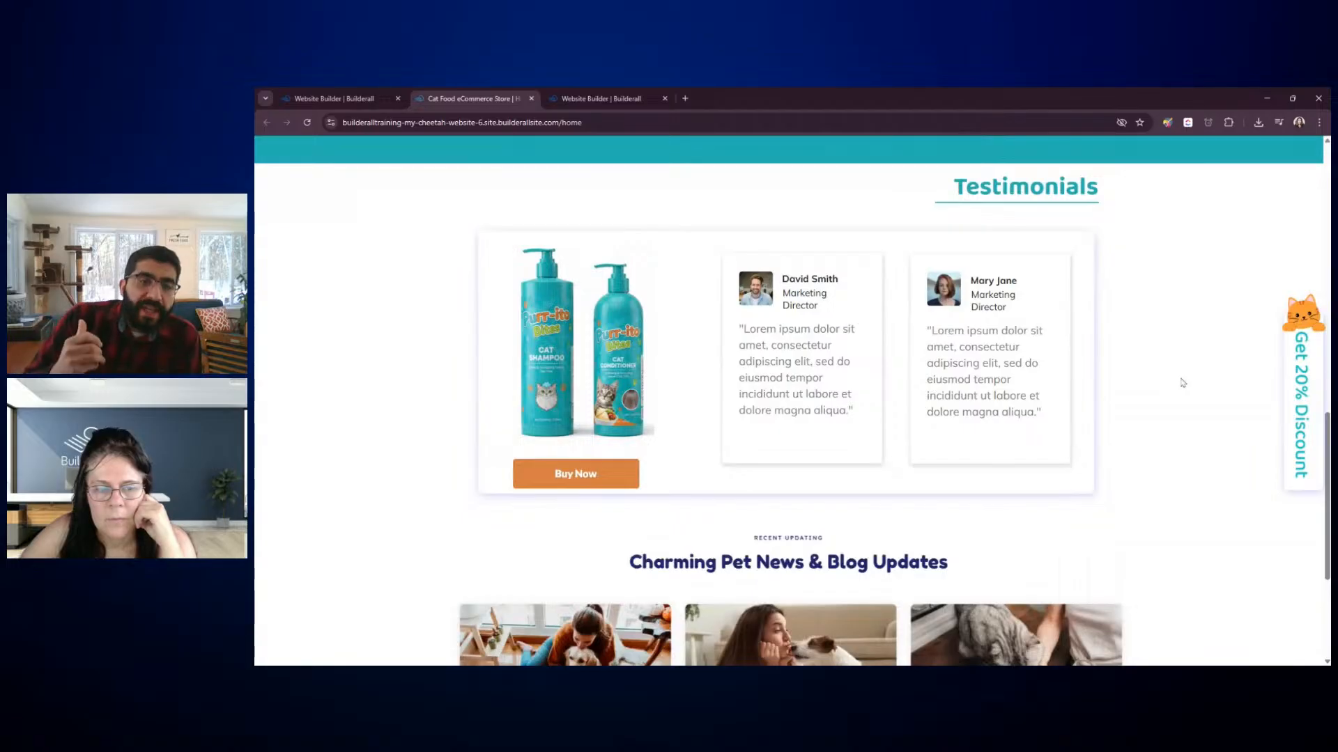
{"action": "scroll", "coordinate": [1183, 383], "scroll_direction": "down", "scroll_amount": 3}
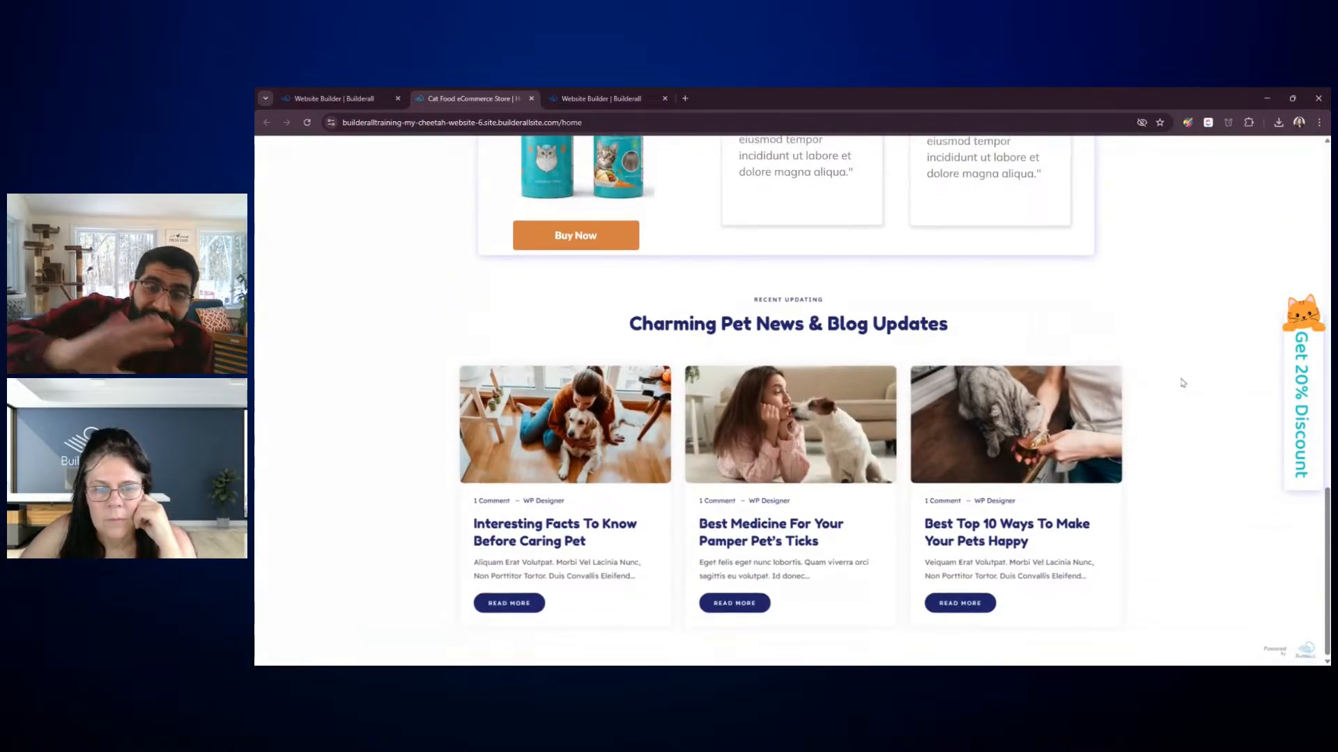
{"action": "scroll", "coordinate": [1182, 382], "scroll_direction": "up", "scroll_amount": 5}
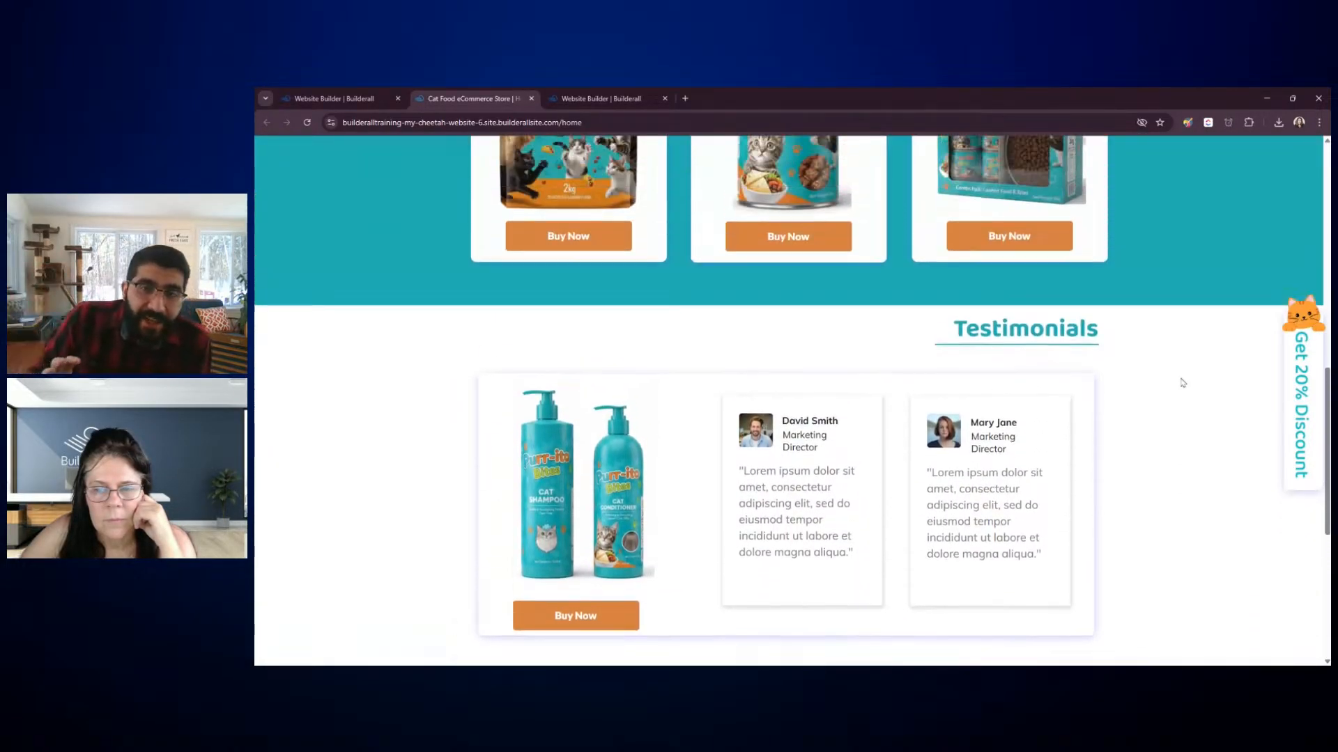
{"action": "scroll", "coordinate": [1182, 383], "scroll_direction": "up", "scroll_amount": 6}
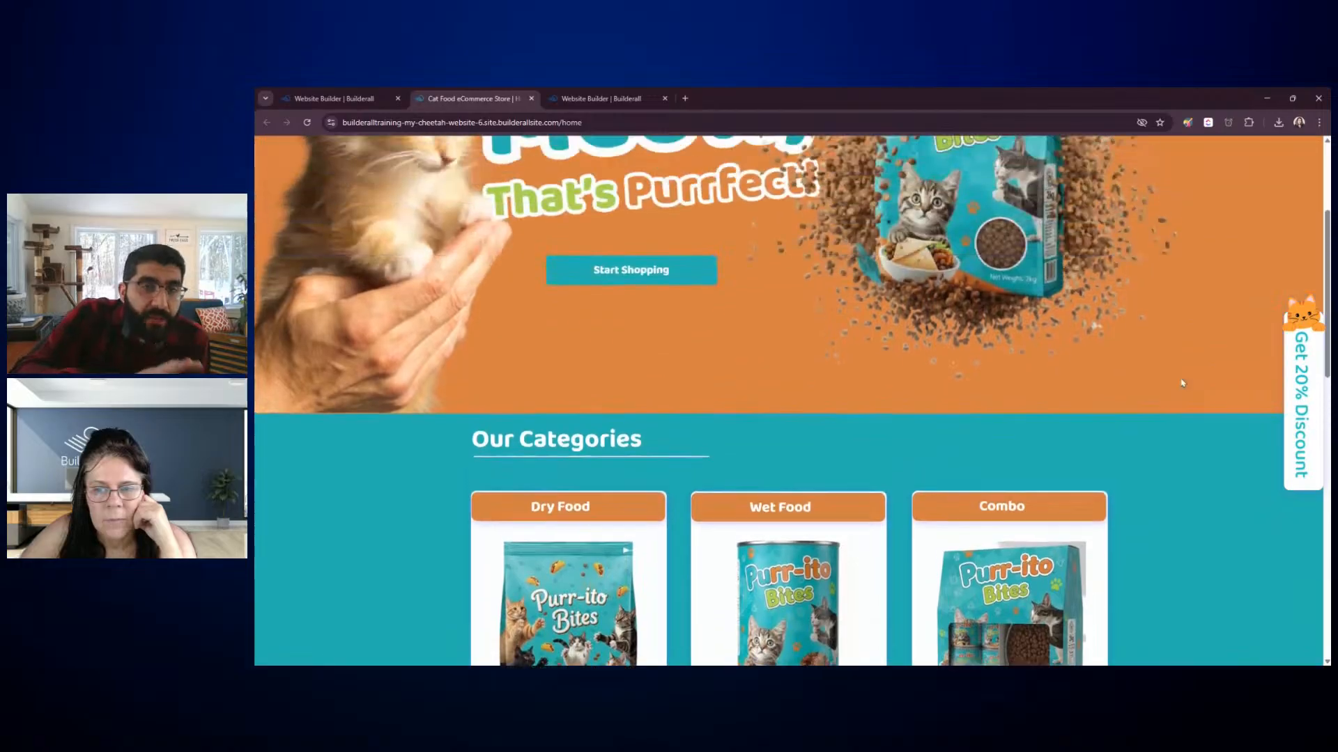
{"action": "scroll", "coordinate": [1183, 382], "scroll_direction": "up", "scroll_amount": 2}
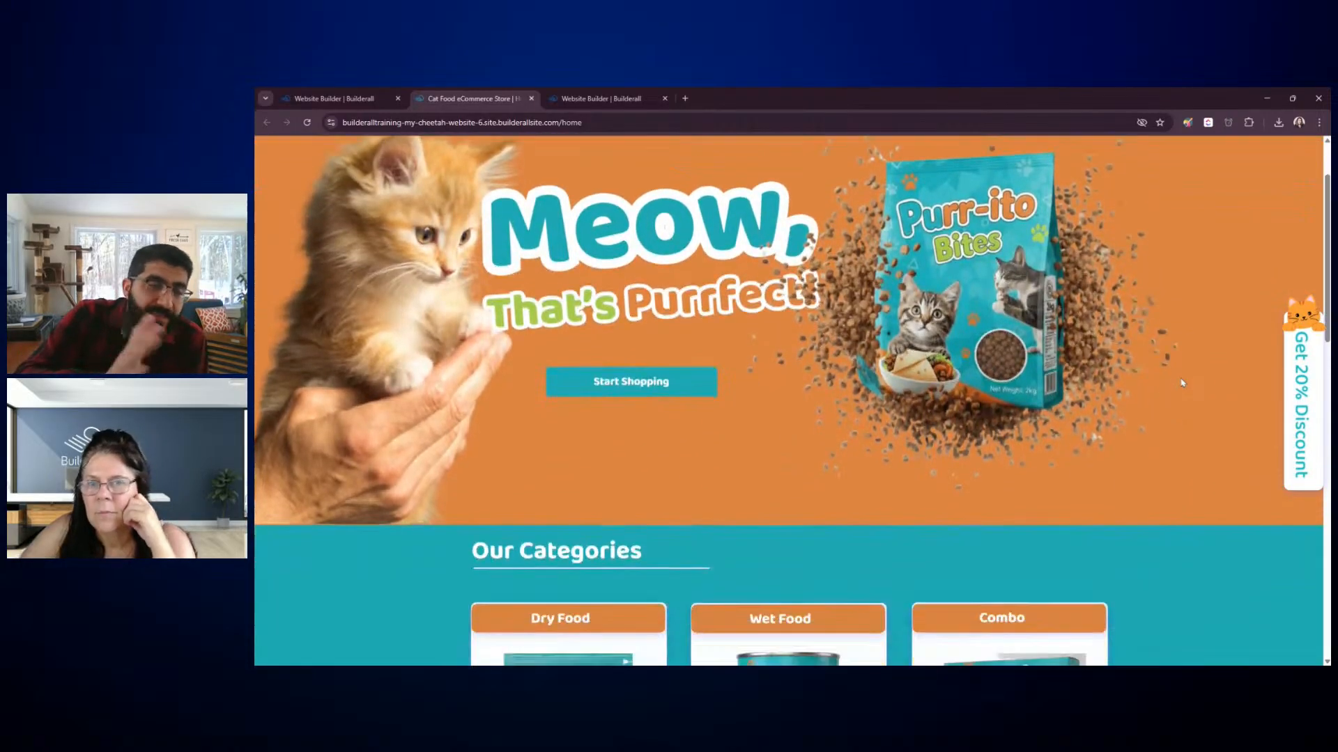
{"action": "scroll", "coordinate": [1182, 382], "scroll_direction": "down", "scroll_amount": 1}
{"action": "scroll", "coordinate": [1182, 382], "scroll_direction": "down", "scroll_amount": 4}
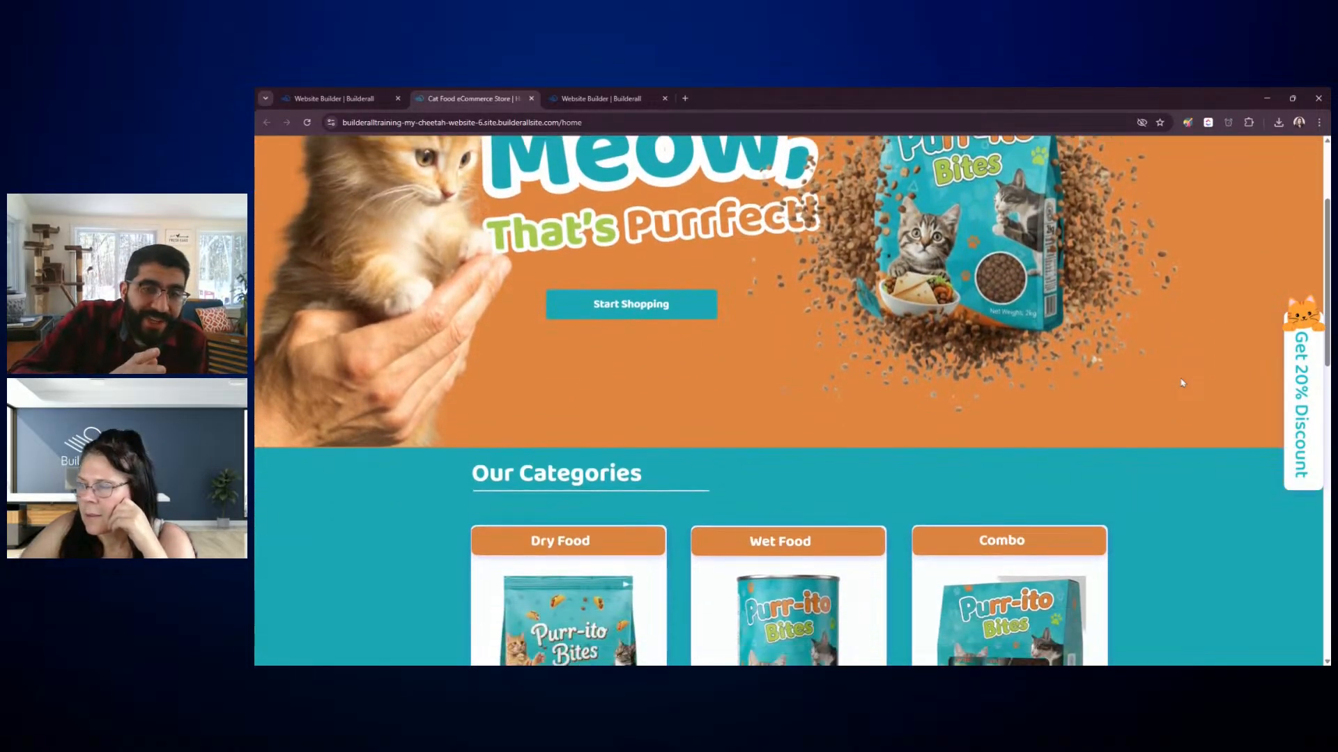
{"action": "scroll", "coordinate": [1182, 383], "scroll_direction": "down", "scroll_amount": 5}
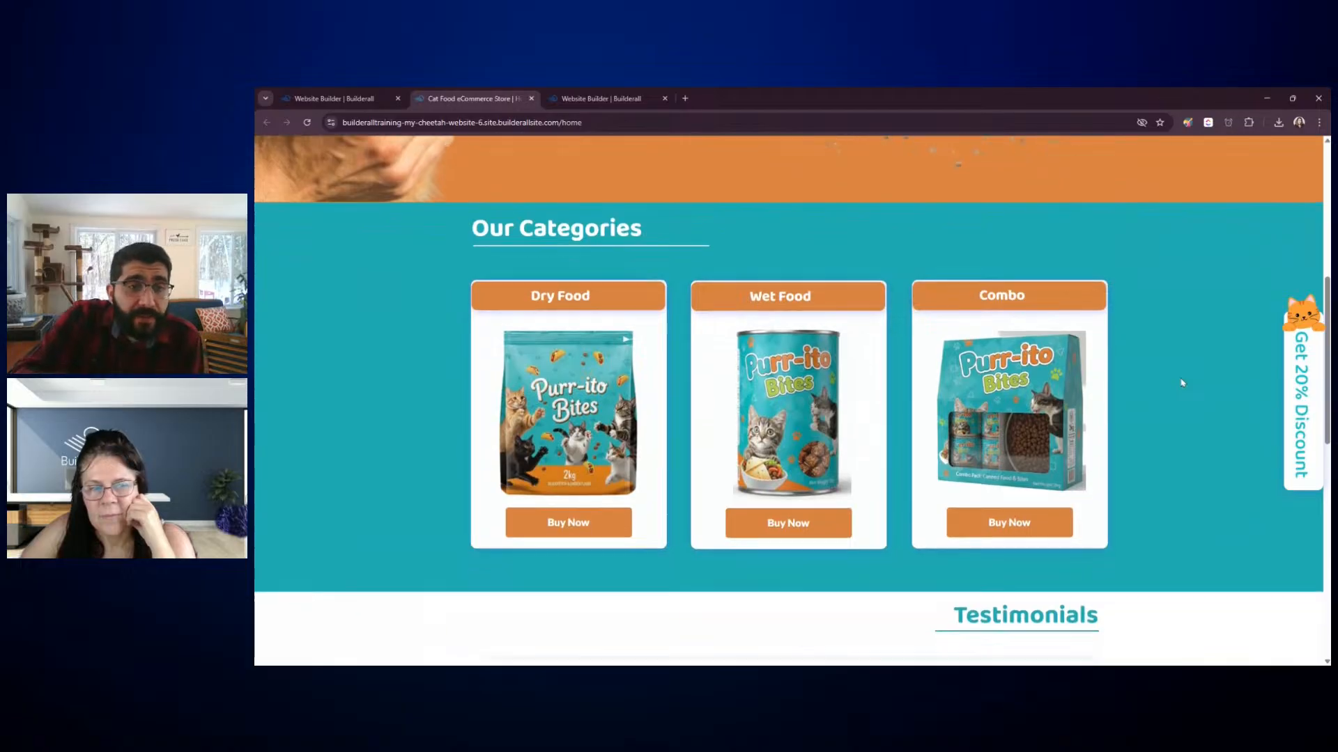
{"action": "scroll", "coordinate": [1182, 383], "scroll_direction": "down", "scroll_amount": 4}
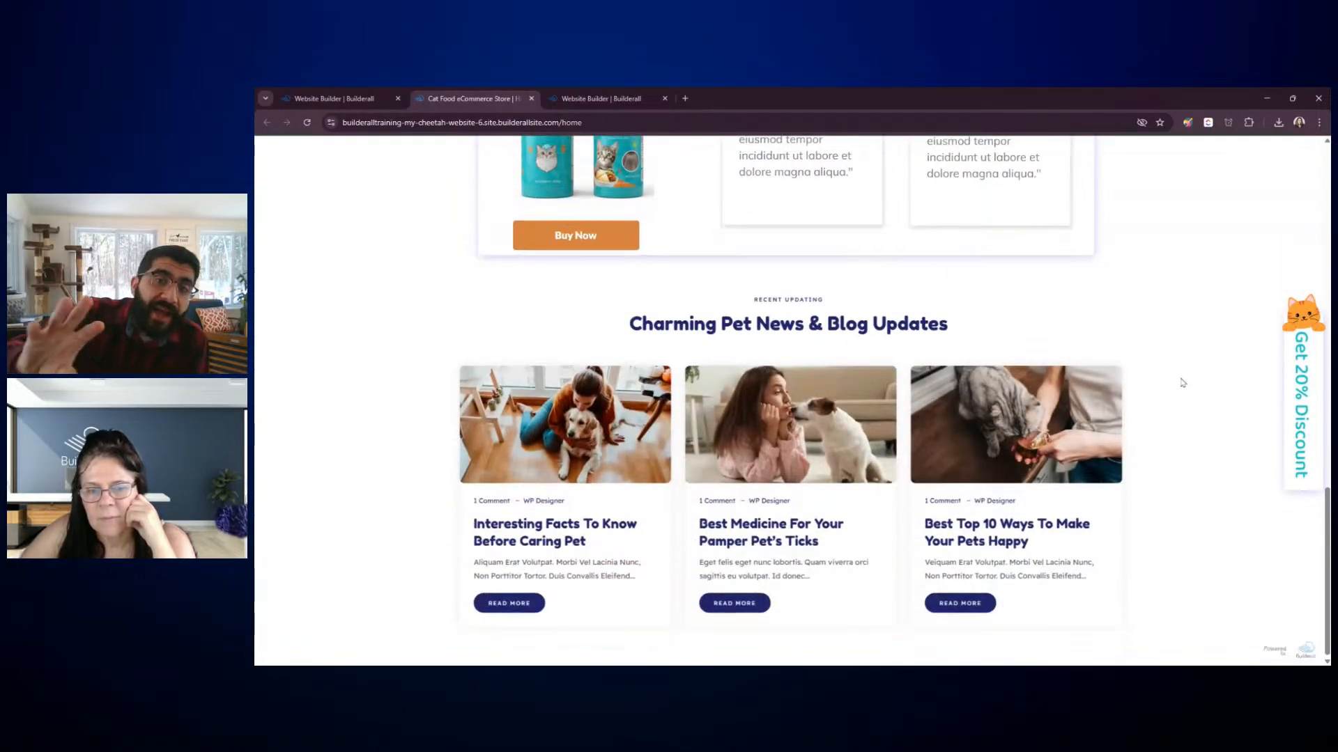
{"action": "scroll", "coordinate": [1182, 383], "scroll_direction": "up", "scroll_amount": 6}
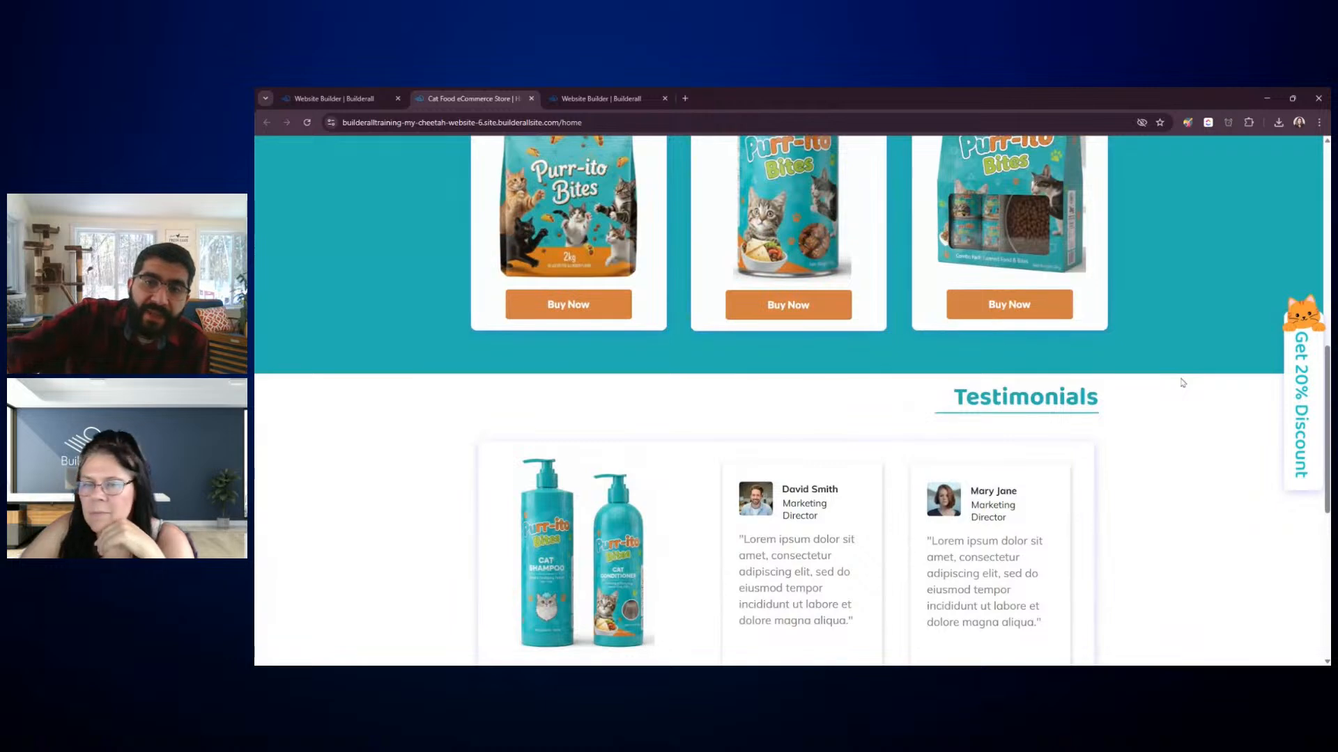
{"action": "scroll", "coordinate": [1183, 382], "scroll_direction": "up", "scroll_amount": 6}
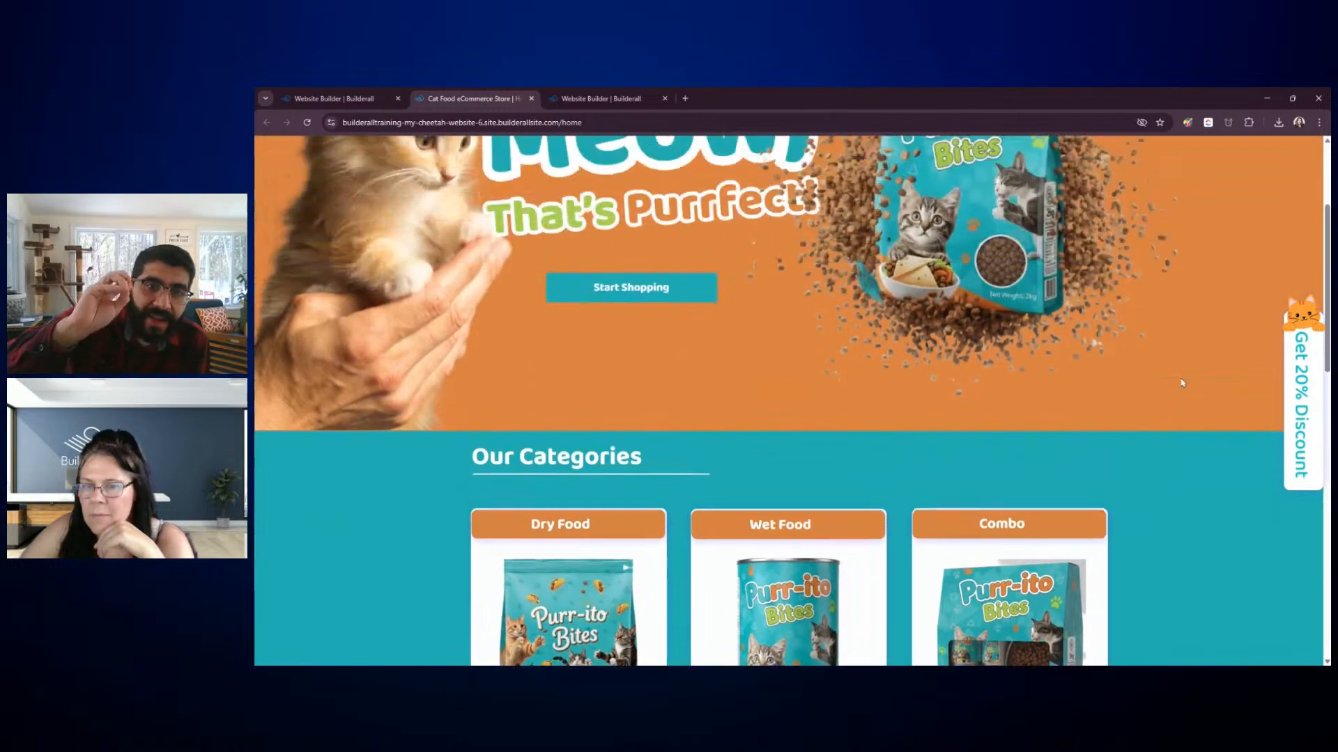
{"action": "scroll", "coordinate": [1182, 383], "scroll_direction": "up", "scroll_amount": 3}
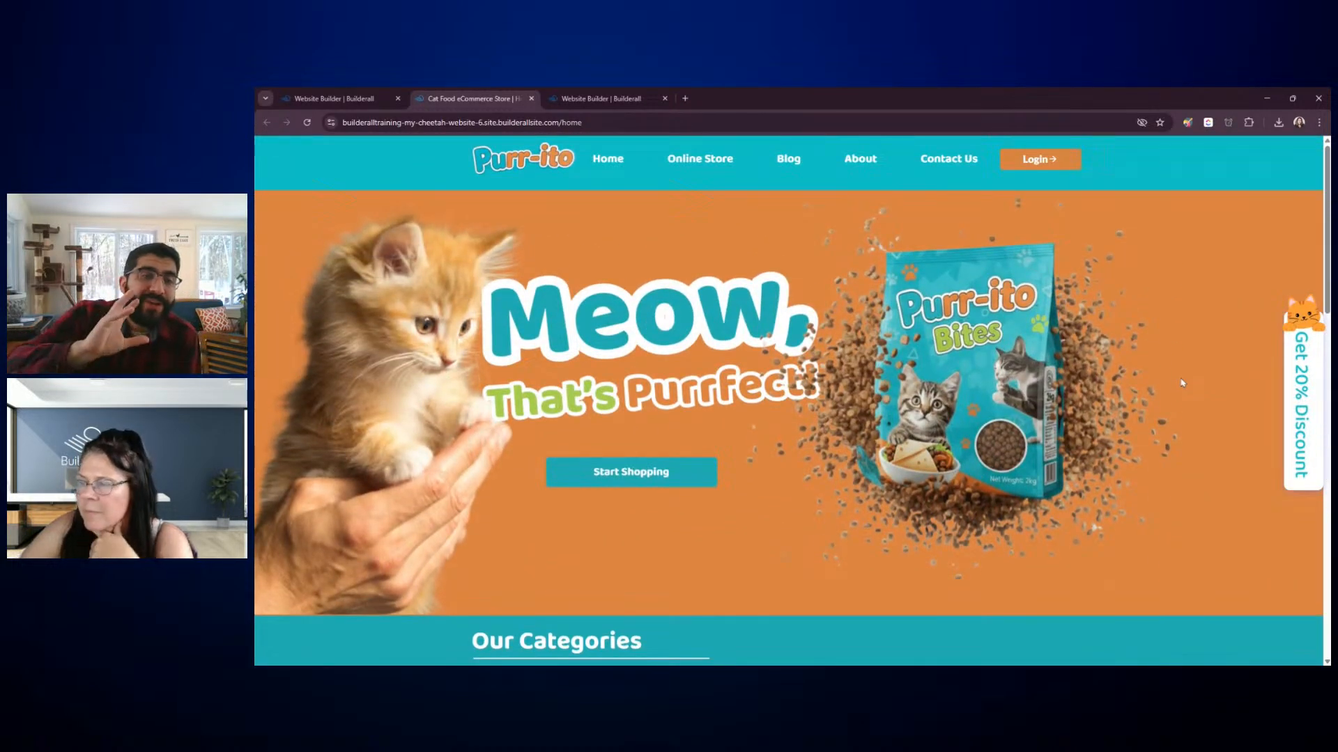
{"action": "scroll", "coordinate": [1182, 383], "scroll_direction": "down", "scroll_amount": 9}
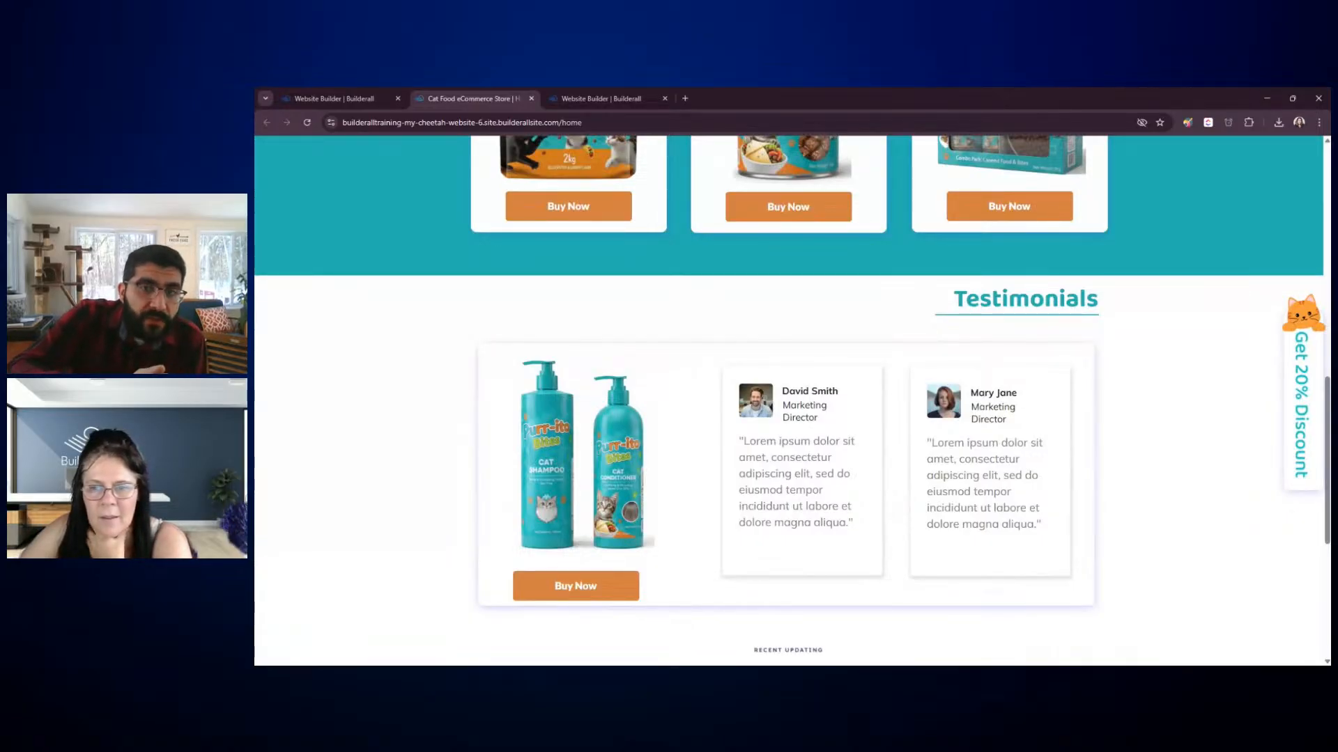
{"action": "scroll", "coordinate": [1183, 382], "scroll_direction": "down", "scroll_amount": 1}
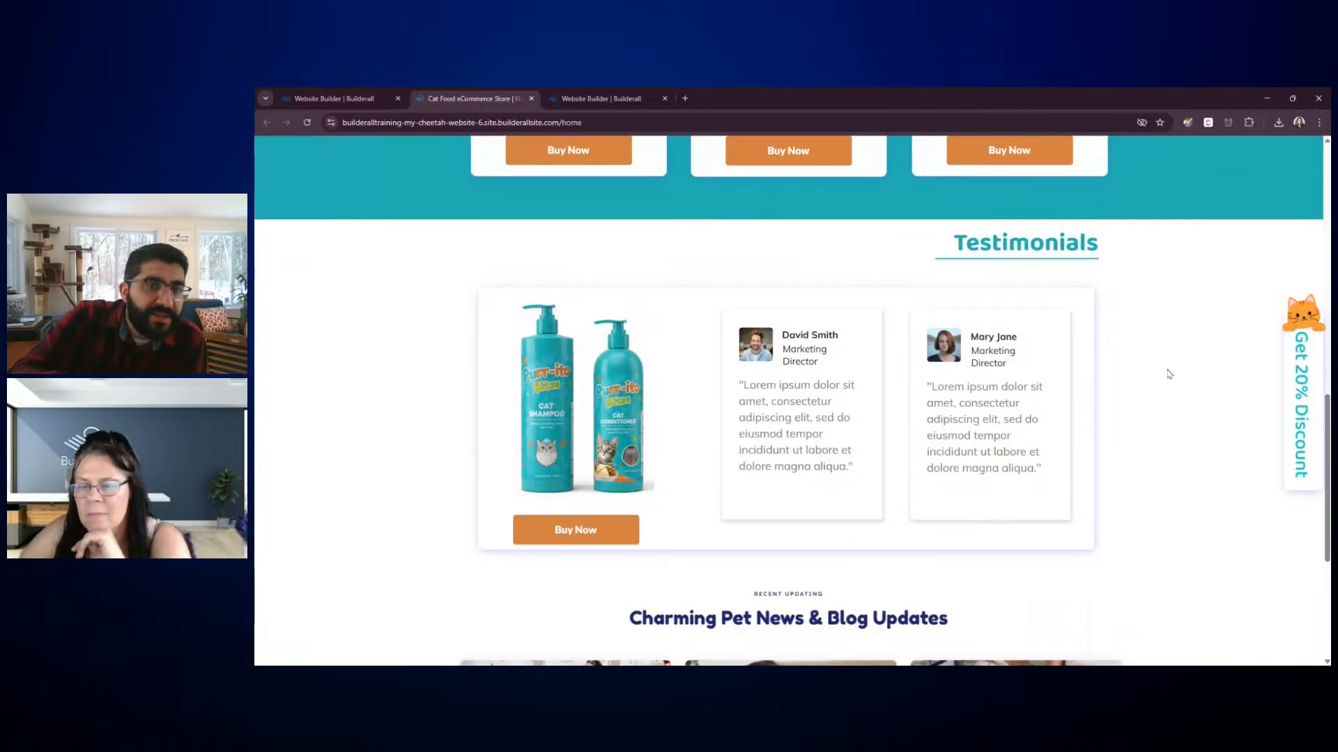
{"action": "scroll", "coordinate": [1164, 373], "scroll_direction": "up", "scroll_amount": 6}
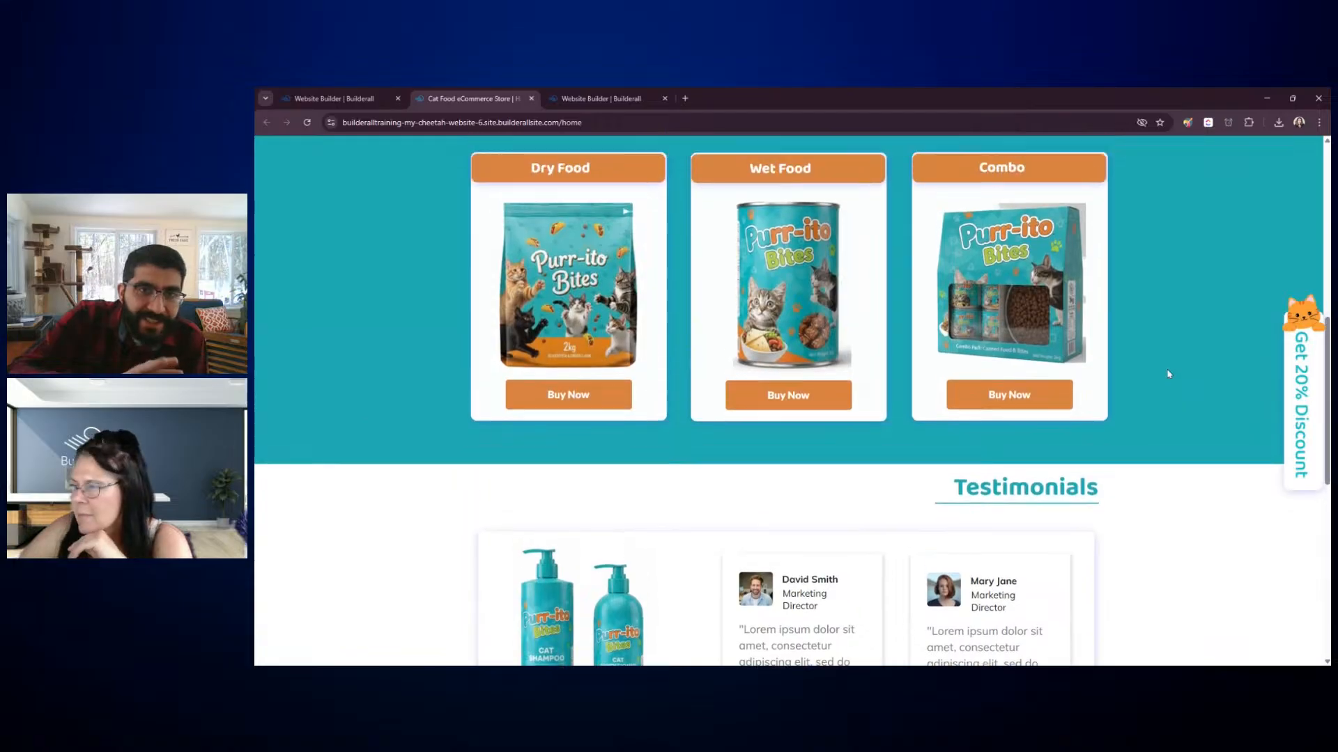